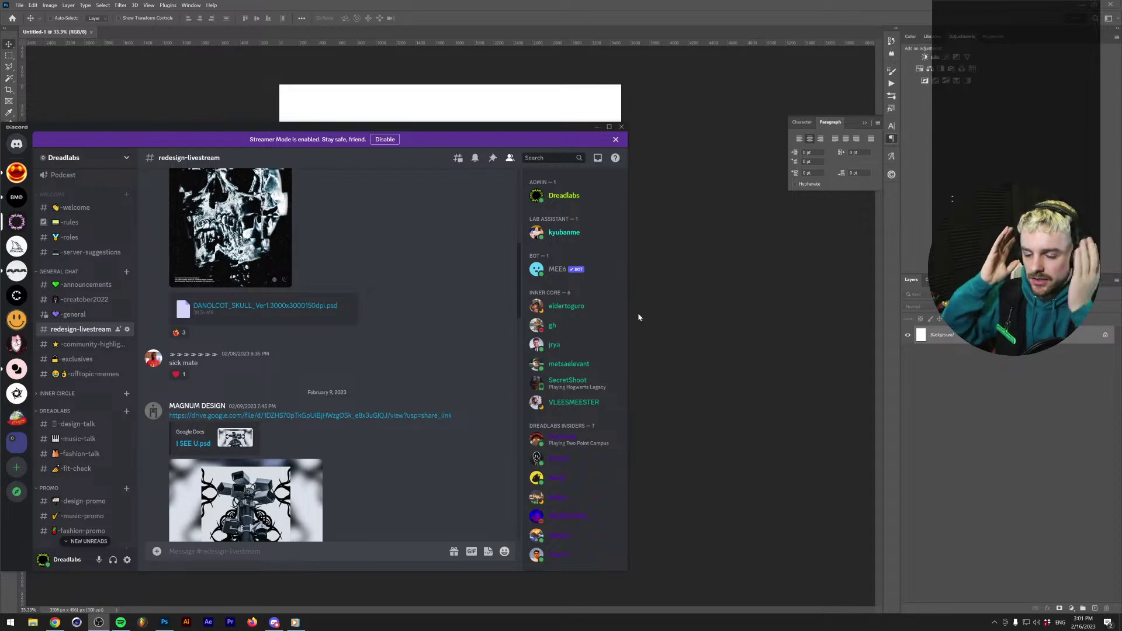
Browse the redesign-livestream channel in Discord and review the submitted poster designs.
click(597, 127)
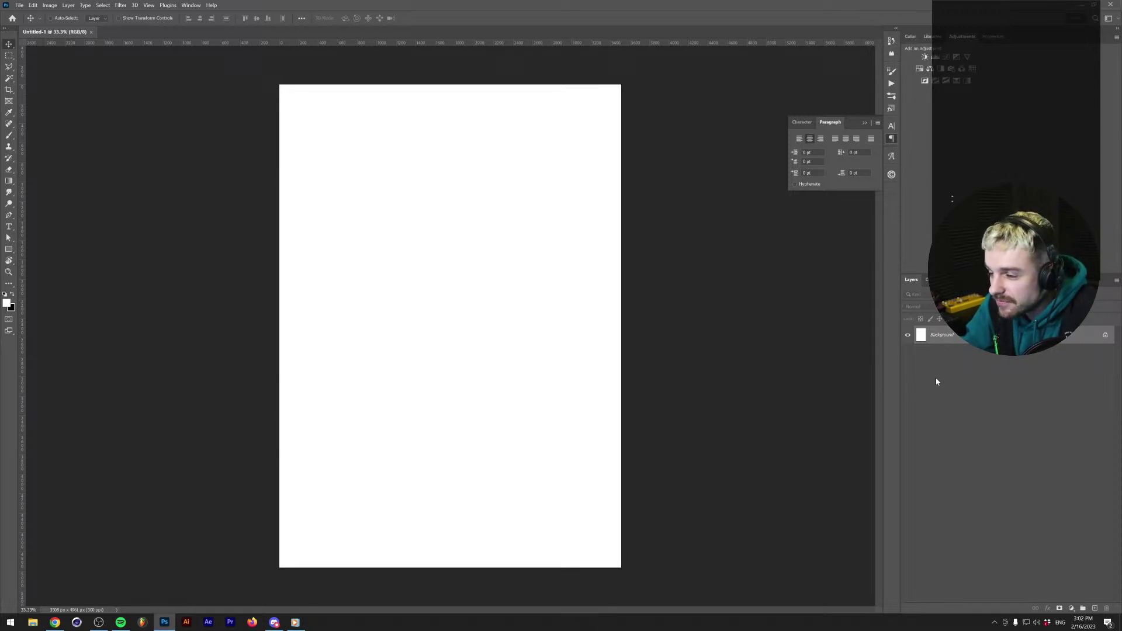
click(274, 623)
drag(467, 131, 647, 149)
scroll(567, 427, up, 10)
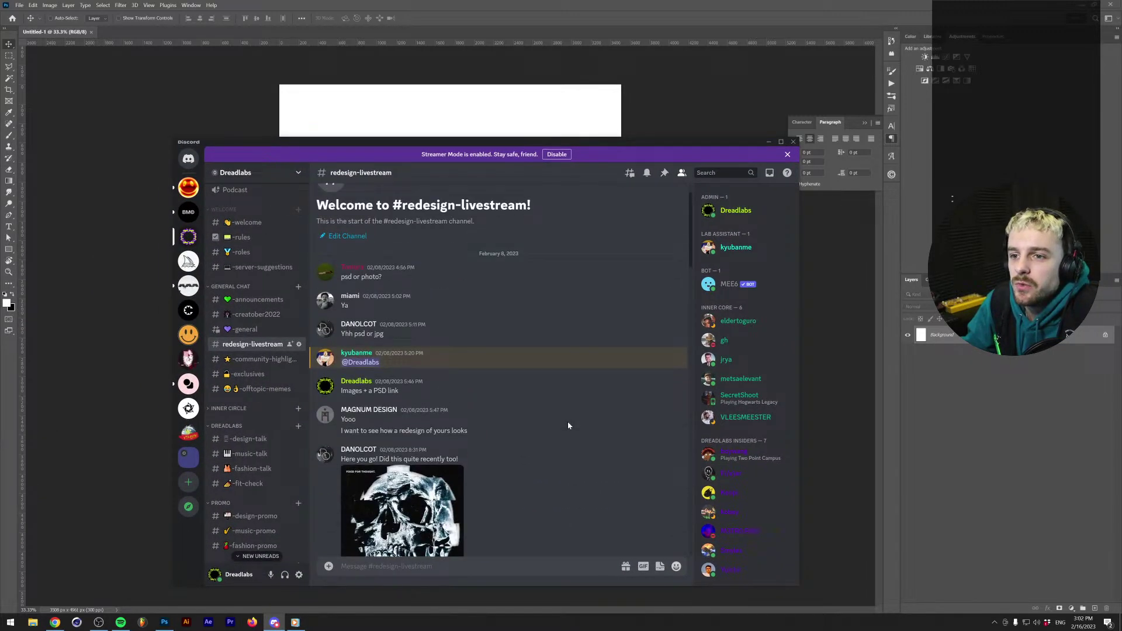
scroll(552, 409, down, 7)
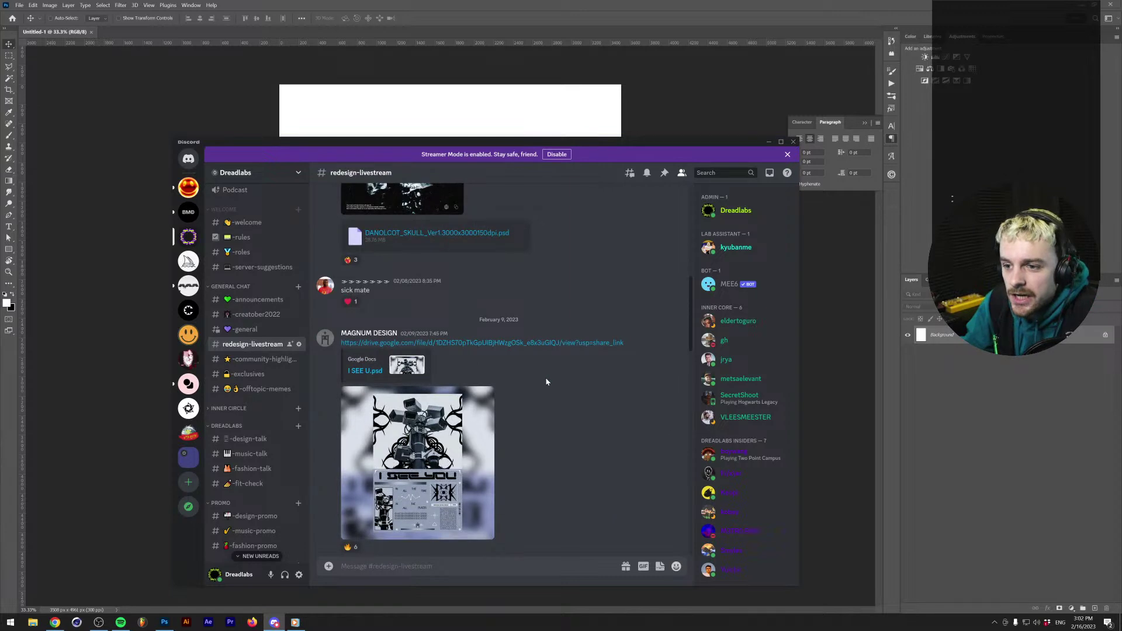
scroll(547, 382, down, 3)
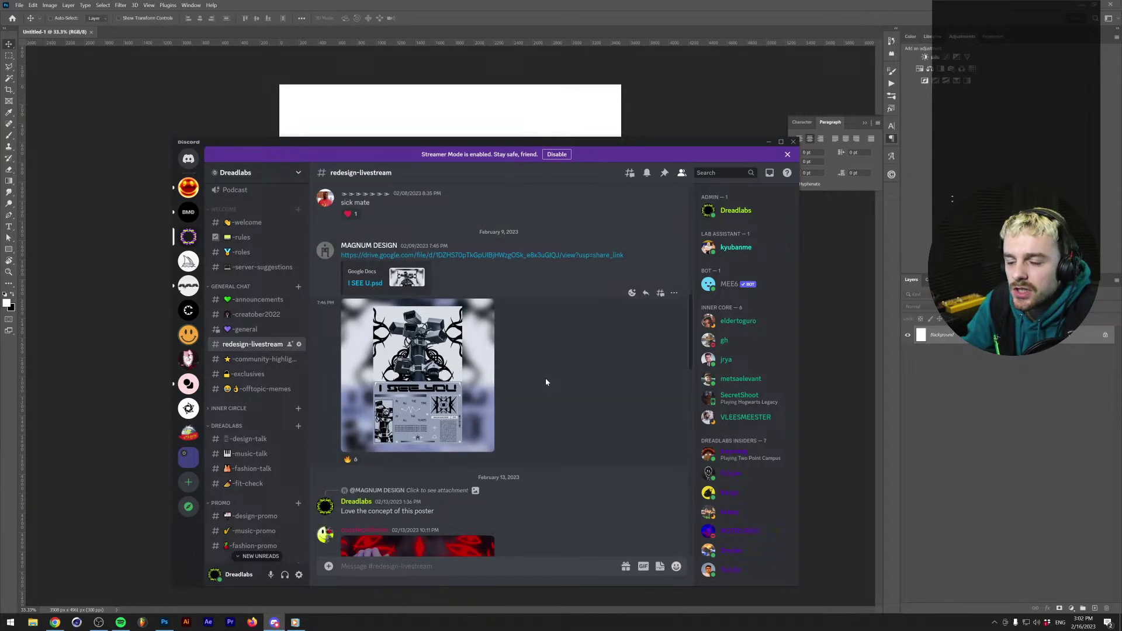
scroll(553, 237, up, 2)
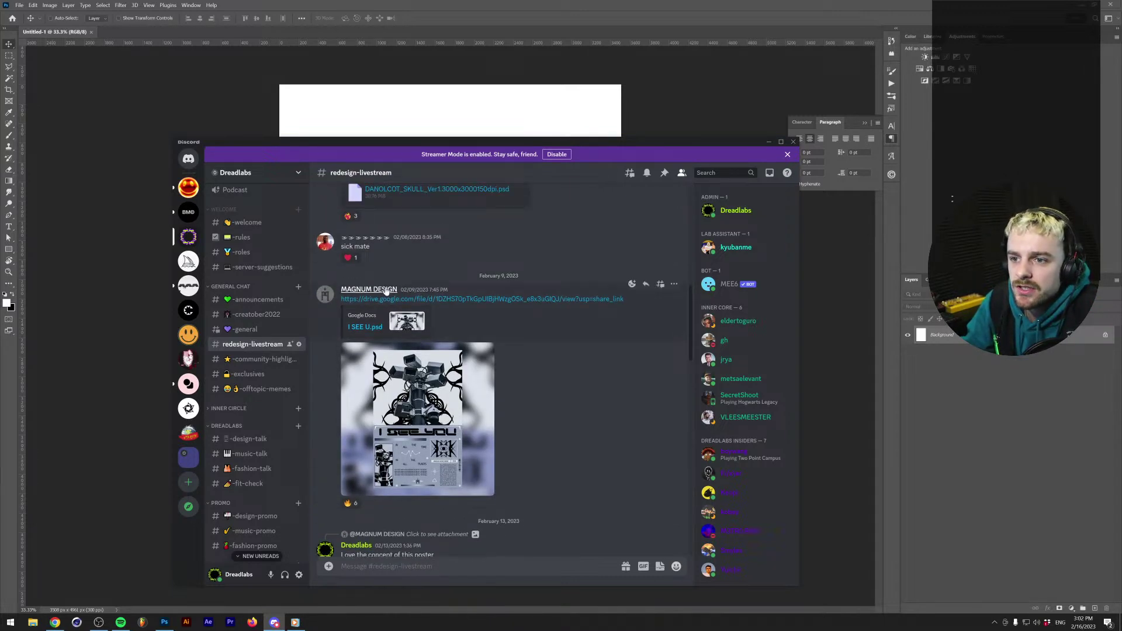
scroll(591, 346, down, 10)
scroll(590, 359, up, 10)
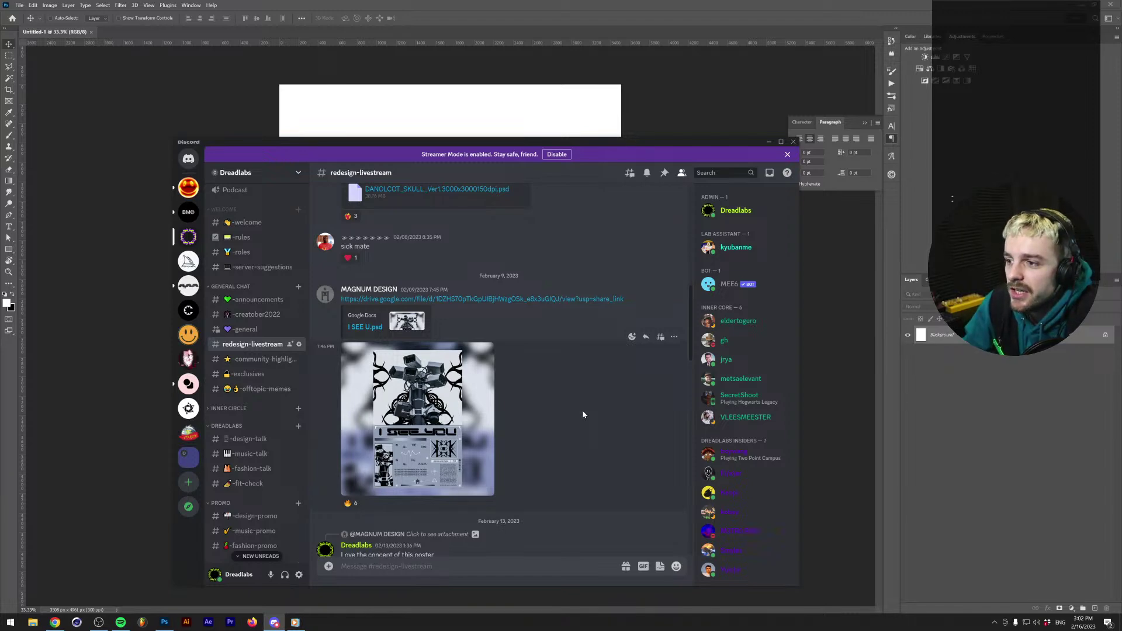
Open the "I See You" poster image from the Discord channel in the browser, maximized and zoomed to full size.
click(461, 433)
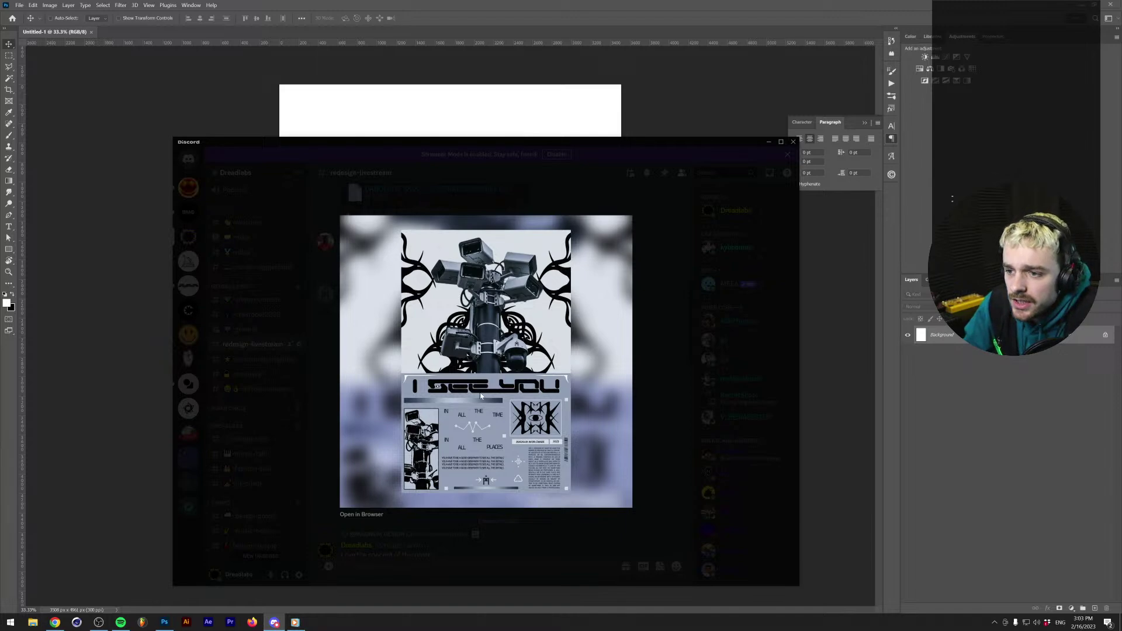
click(361, 514)
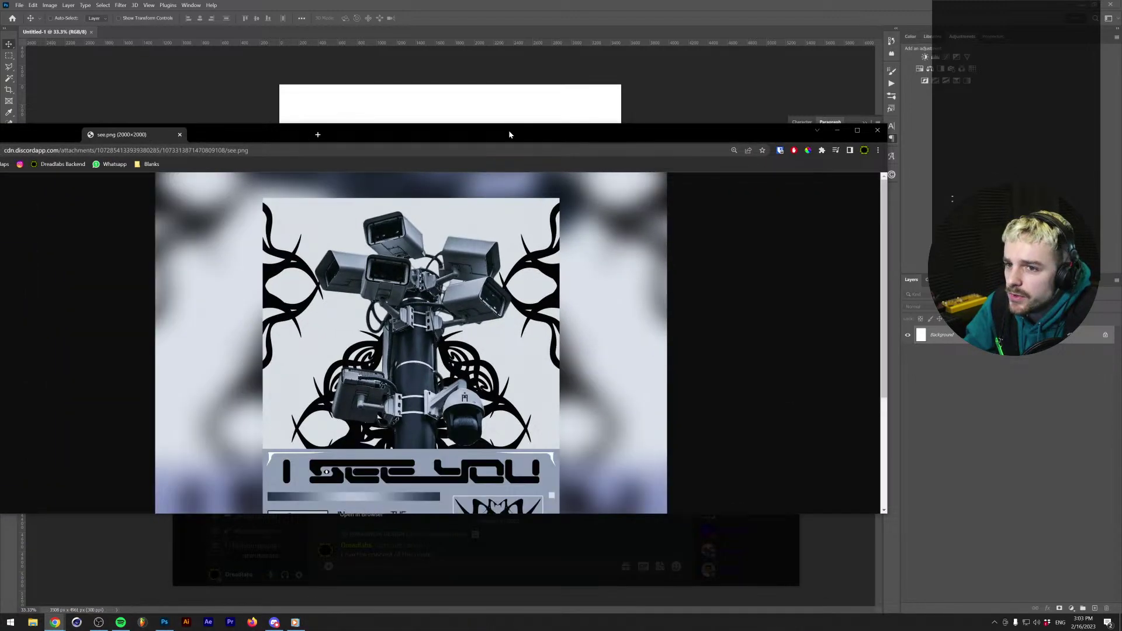
double_click(522, 131)
click(438, 418)
Examine the "I See You" poster's title, lower information panel and graphics, and the camera artwork above them.
scroll(475, 409, down, 10)
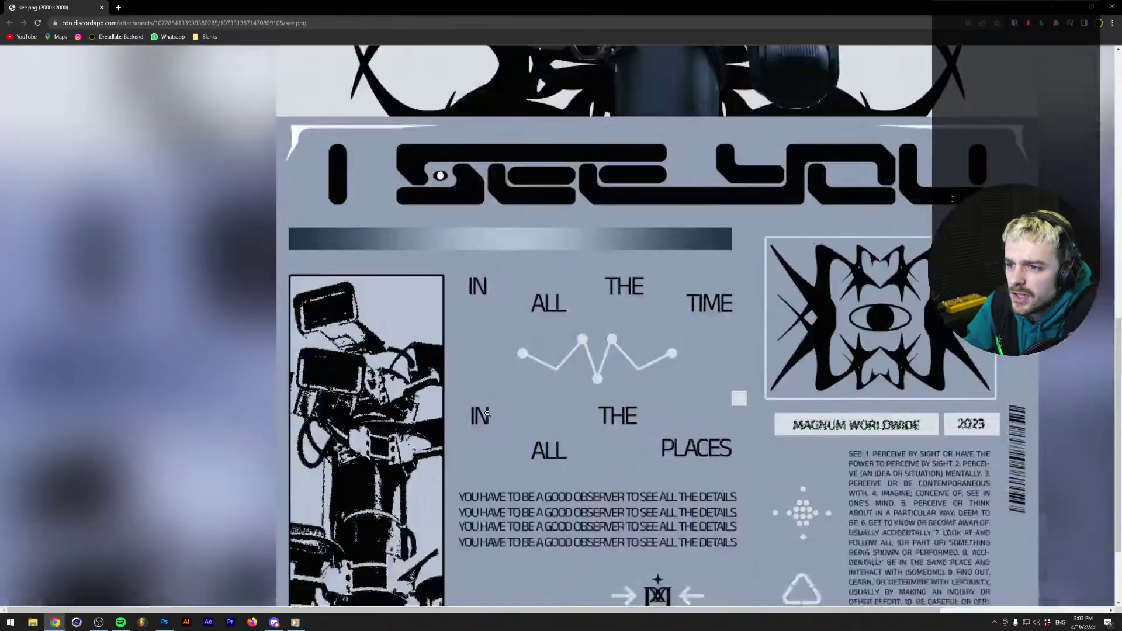
drag(362, 611, 443, 610)
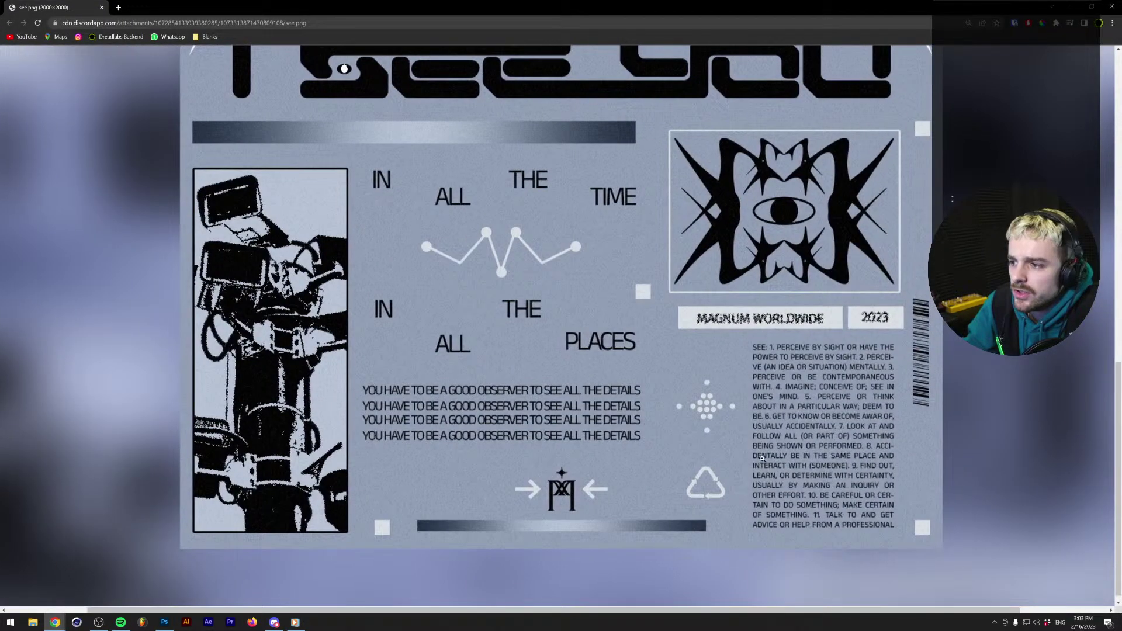
scroll(793, 438, up, 1)
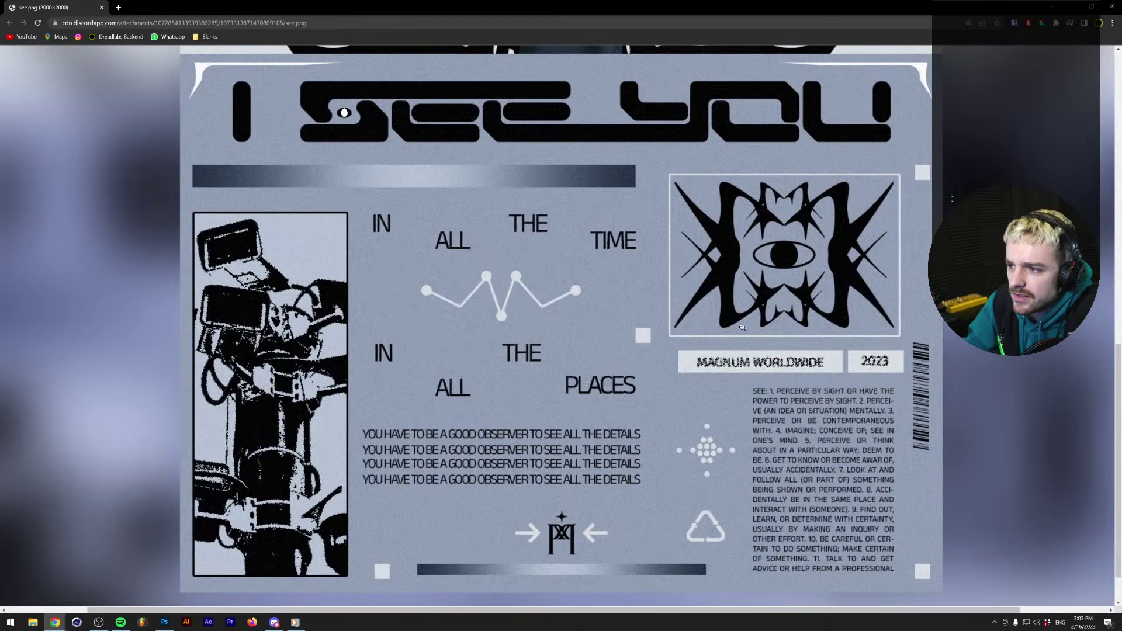
scroll(471, 406, up, 5)
scroll(471, 406, down, 5)
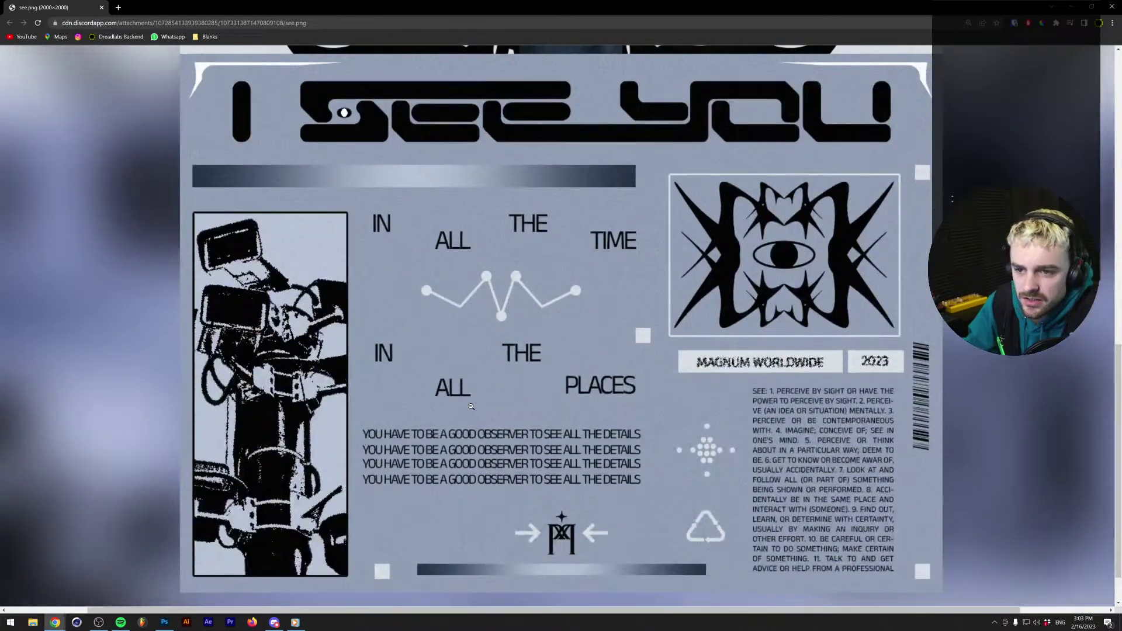
scroll(471, 406, up, 8)
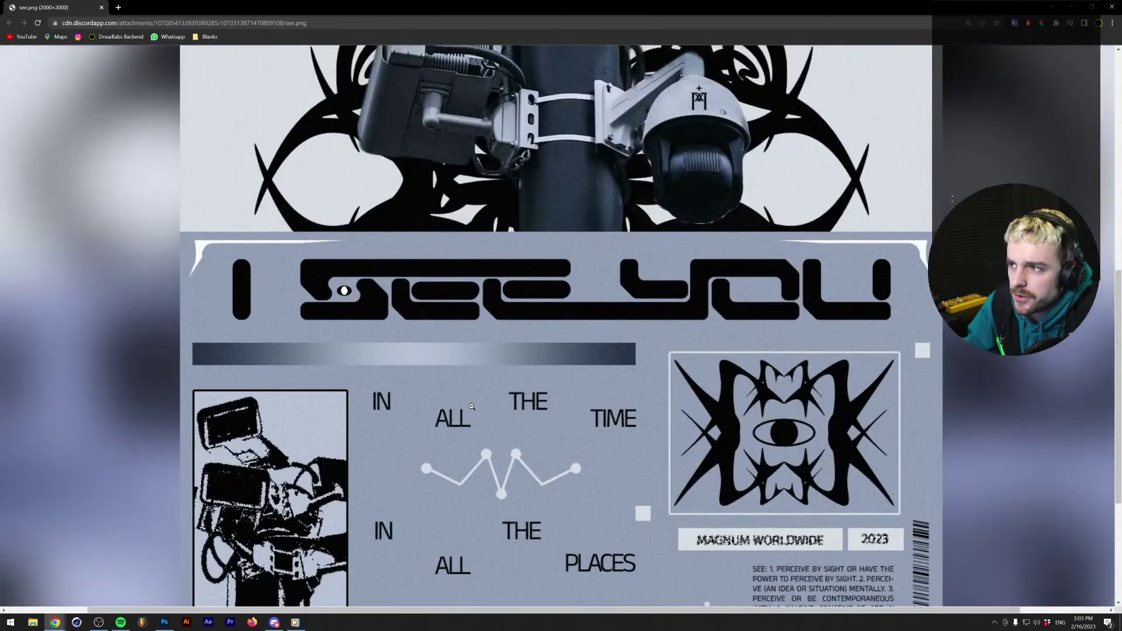
scroll(471, 406, down, 9)
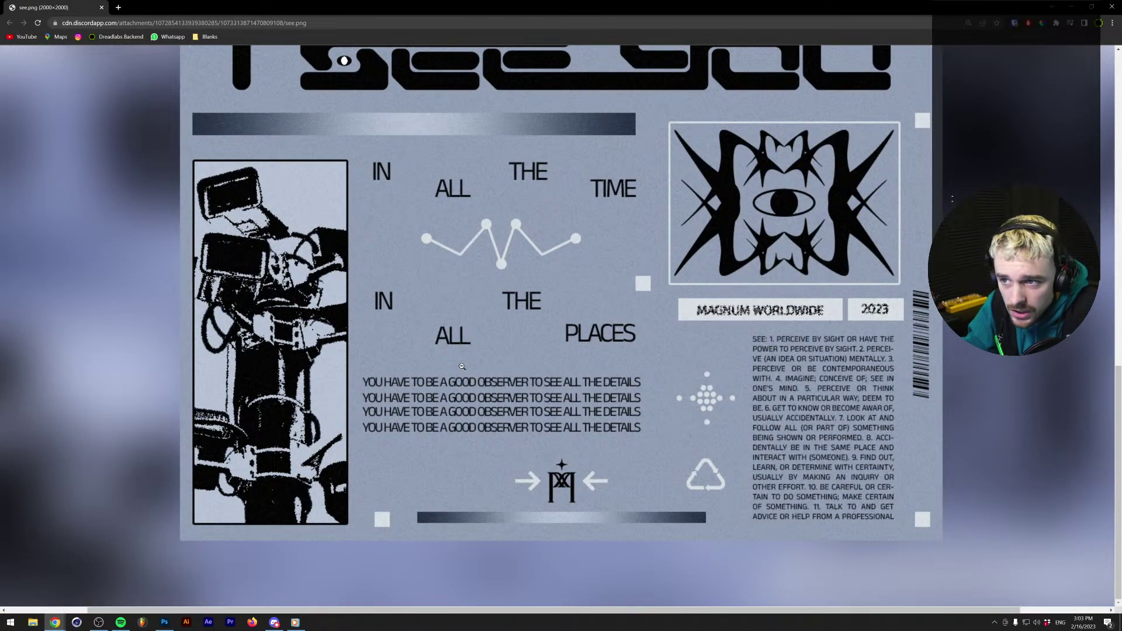
scroll(462, 318, up, 3)
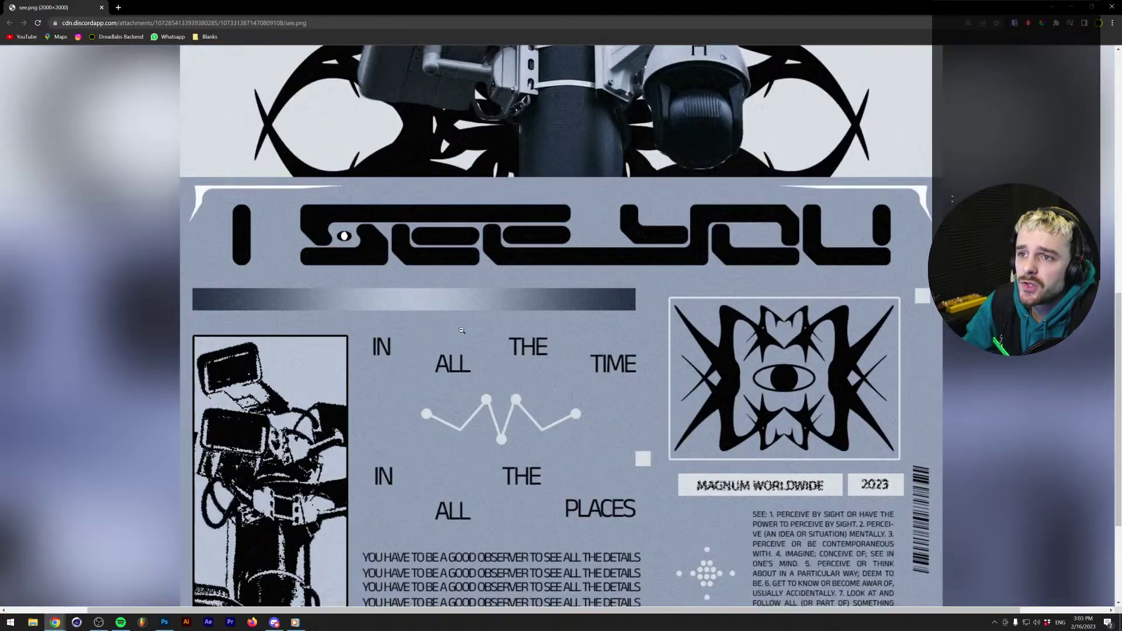
scroll(621, 285, down, 3)
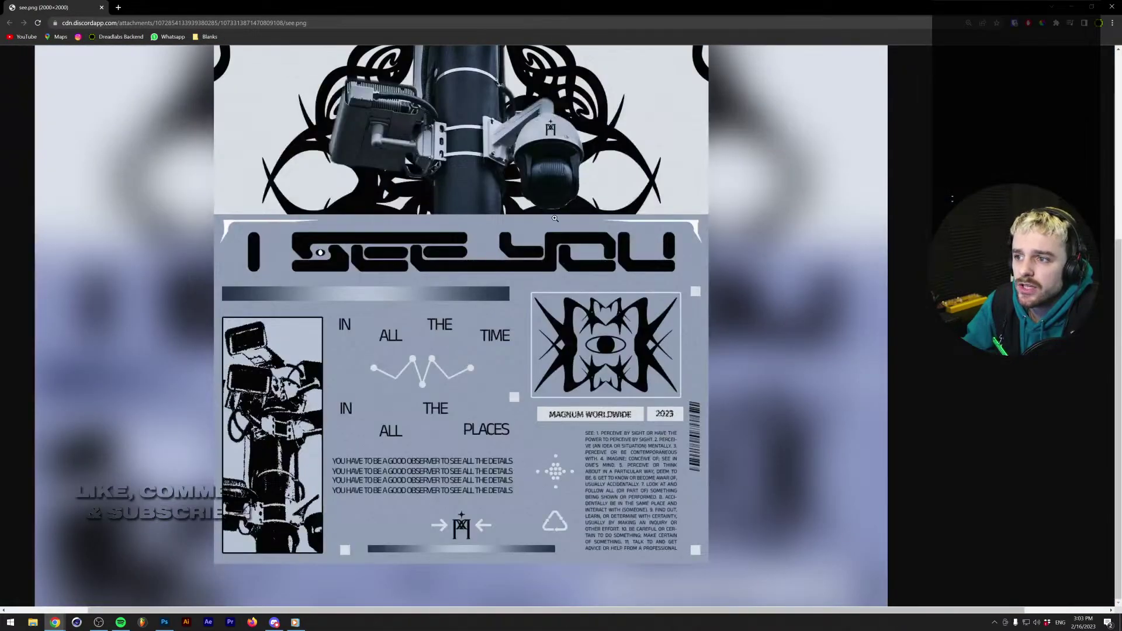
scroll(580, 211, up, 3)
scroll(465, 265, down, 3)
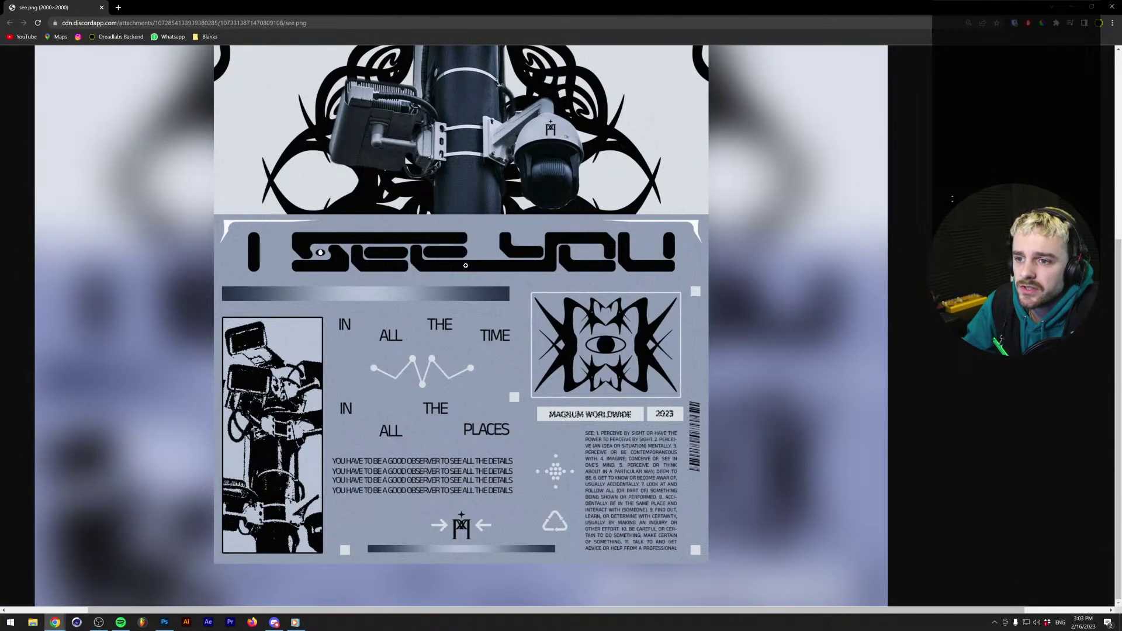
scroll(448, 266, up, 3)
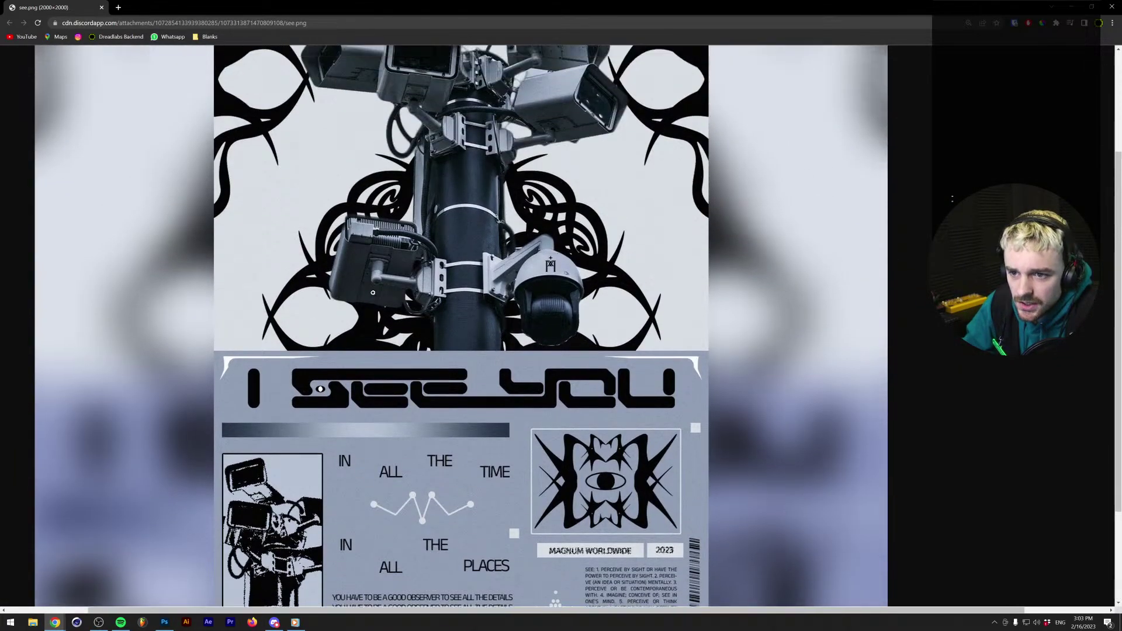
scroll(373, 293, up, 1)
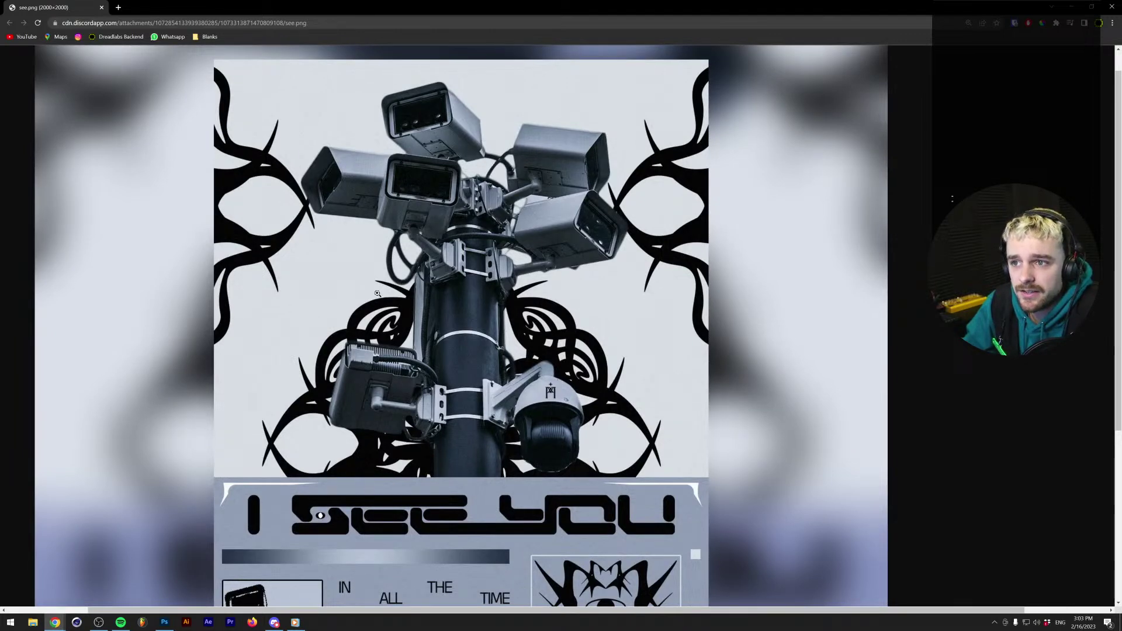
Copy the poster image from the browser and paste it into the blank Photoshop document.
right_click(378, 292)
click(408, 319)
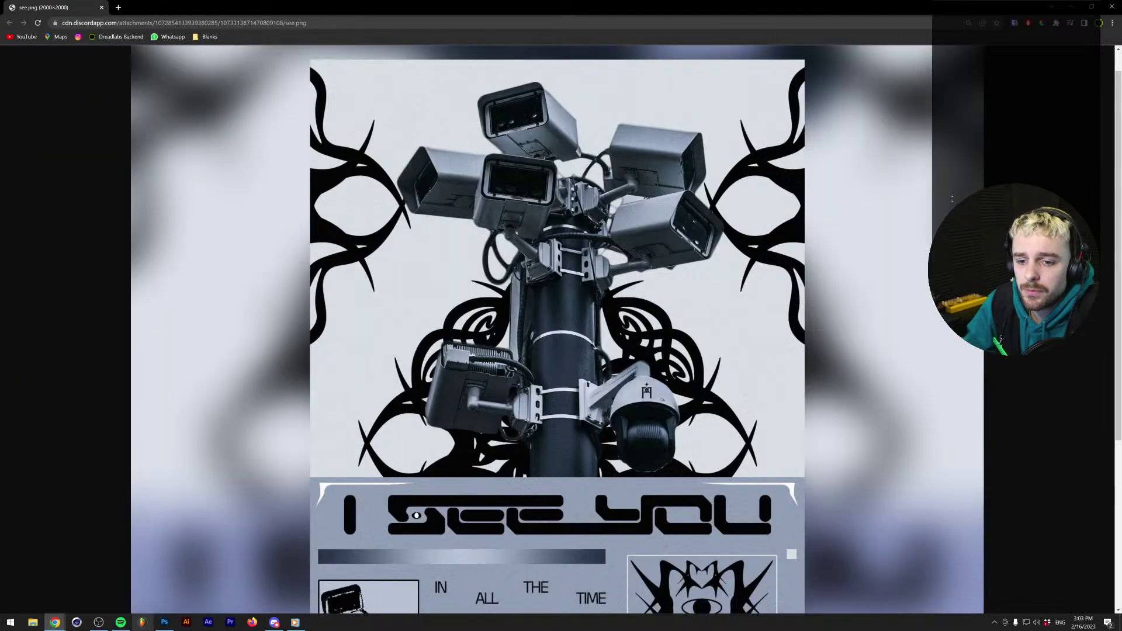
key(alt+Tab)
key(ctrl+v)
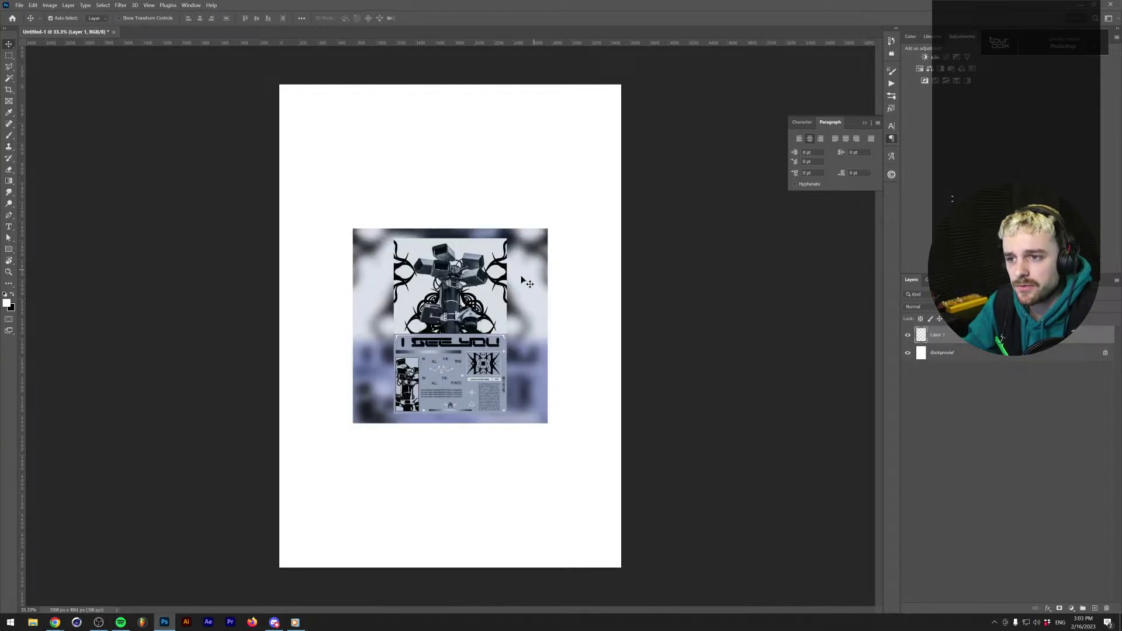
Scale the pasted poster up proportionally until it fills the full height of the canvas.
key(ctrl+t)
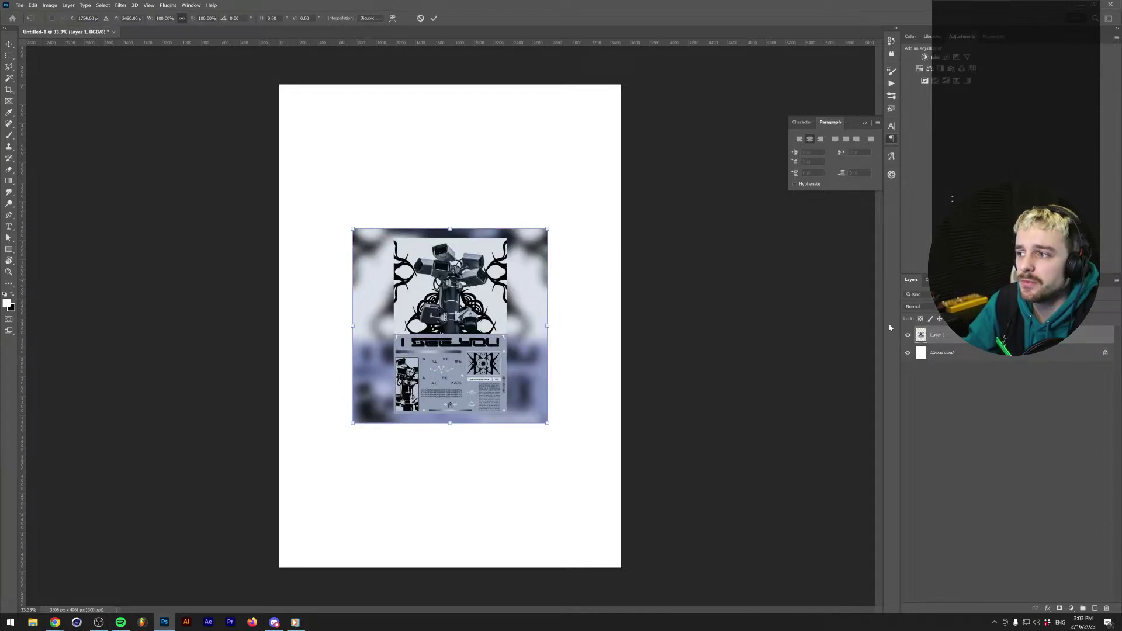
drag(451, 229, 484, 66)
key(Return)
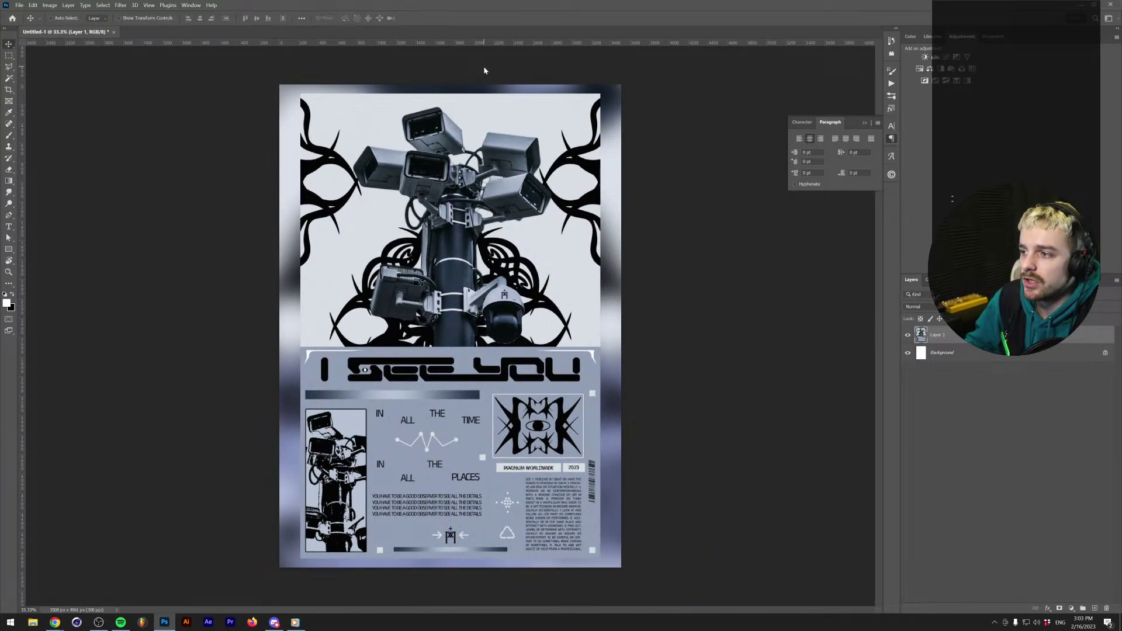
Rename the poster layer as Reference and delete the white background layer.
double_click(938, 335)
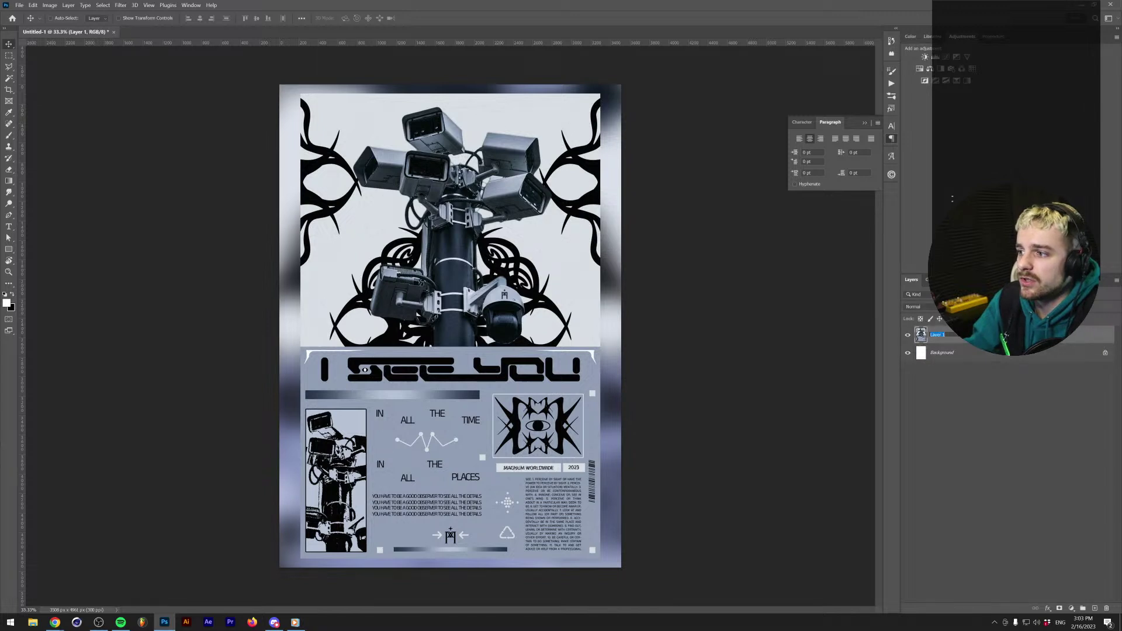
text(Reference)
key(Return)
click(955, 351)
key(Delete)
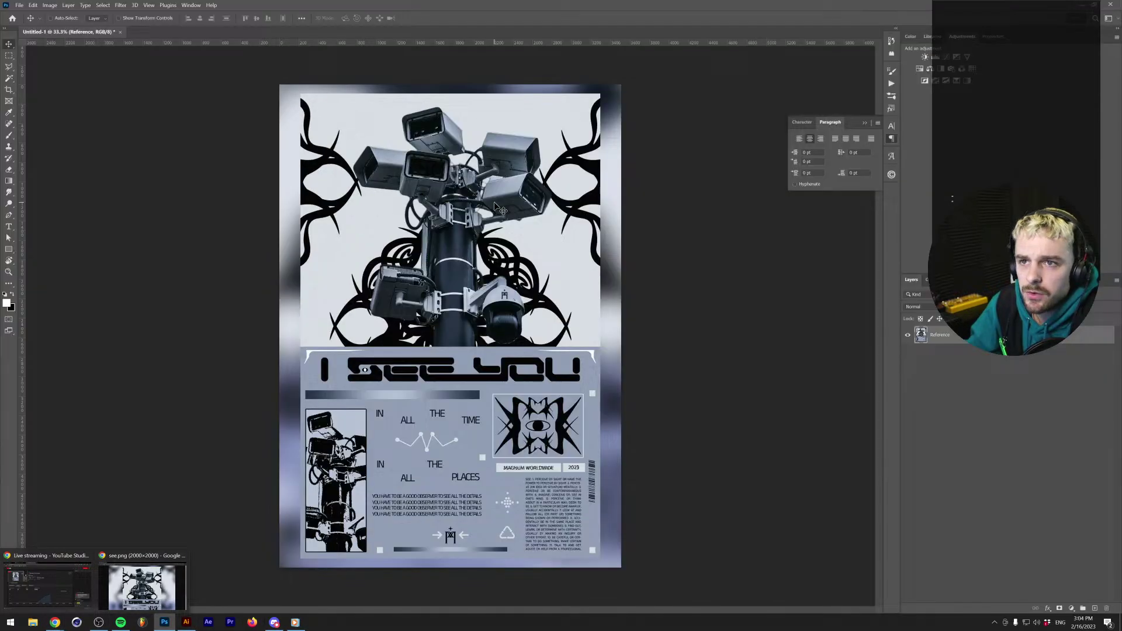
key(alt+Tab)
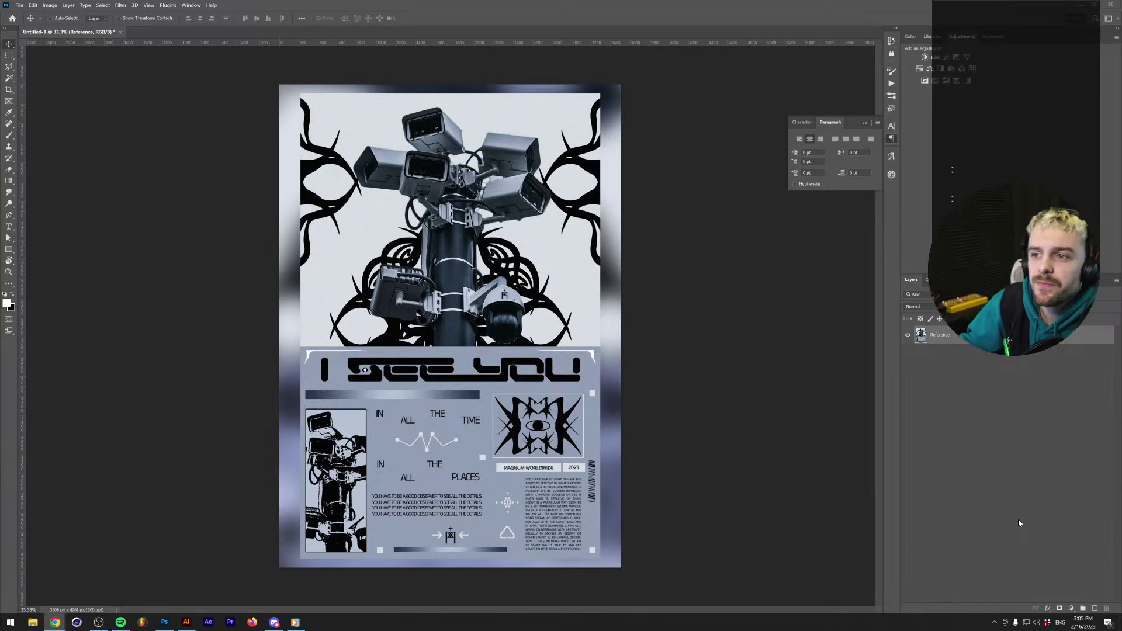
click(447, 4)
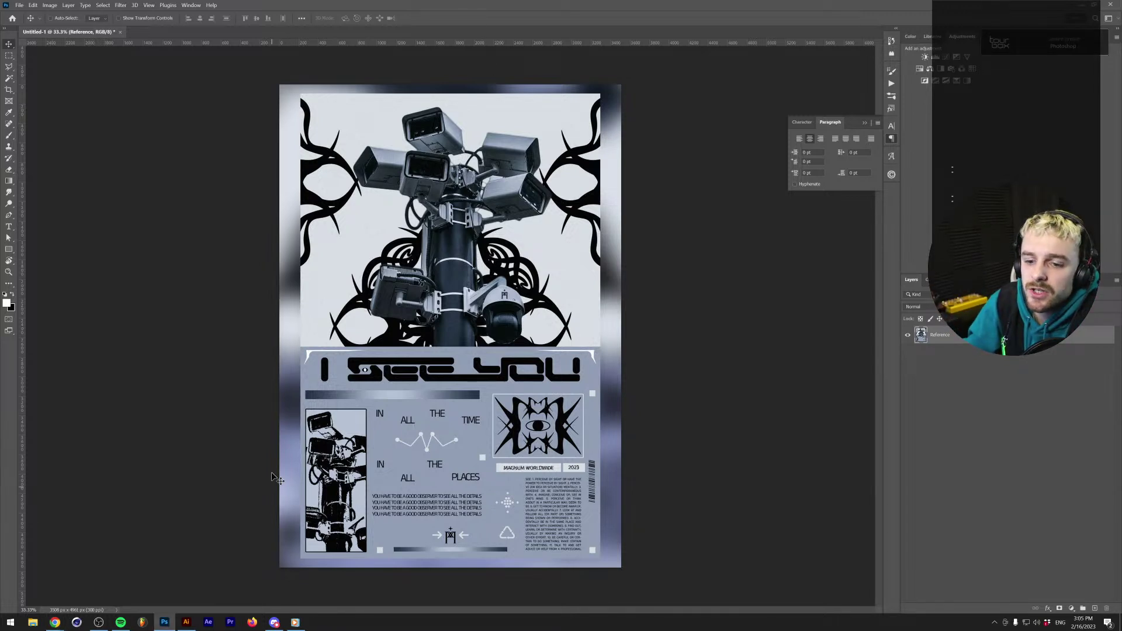
Switch to Illustrator and start a new file, showing the print document presets.
click(186, 622)
click(31, 66)
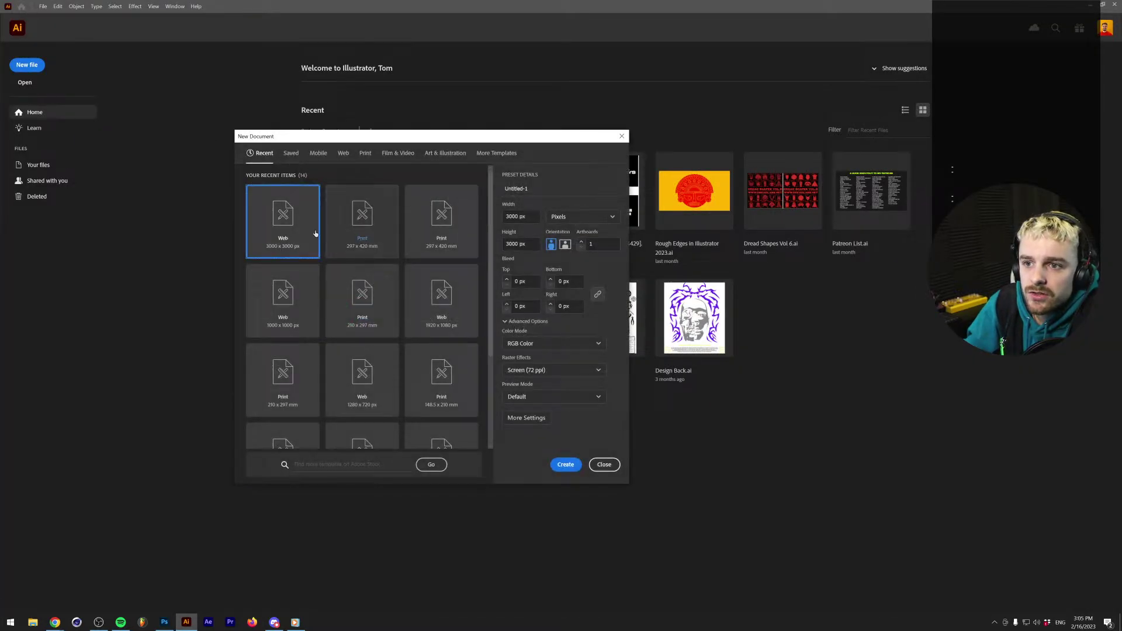
click(366, 153)
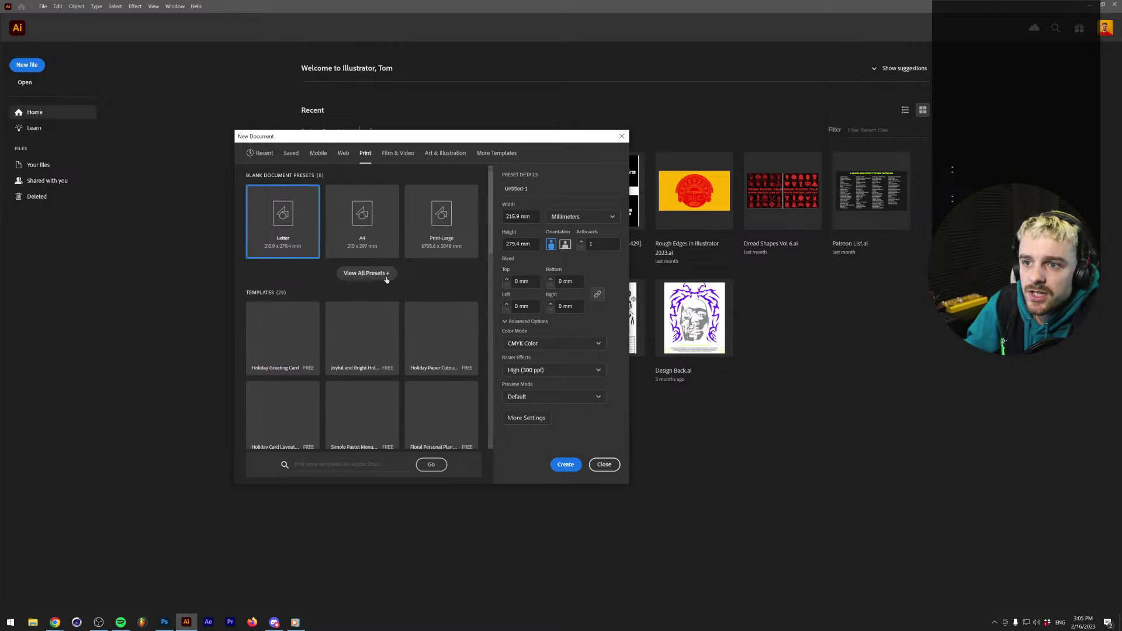
click(296, 622)
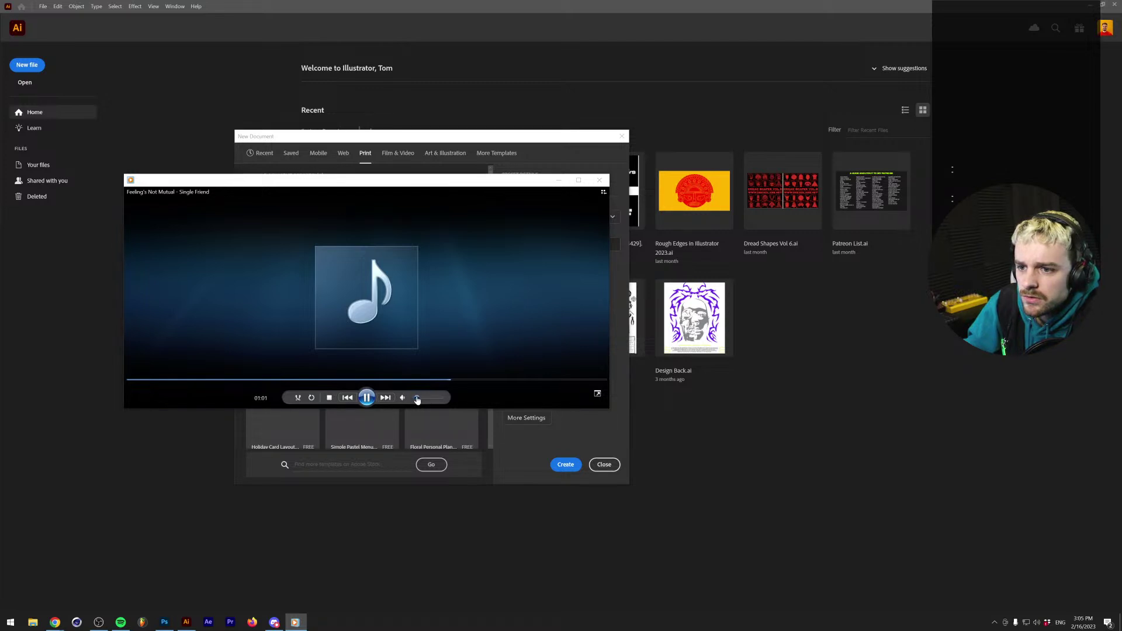
click(564, 170)
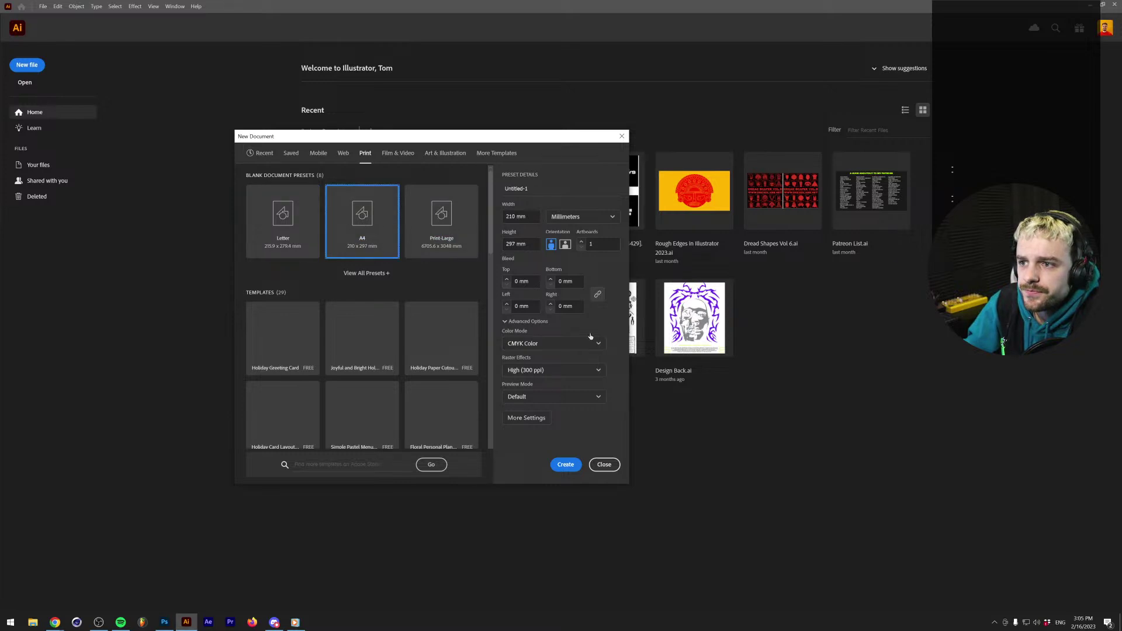
Create a portrait A3 print document in RGB color mode, then return to the poster document in Photoshop.
click(366, 273)
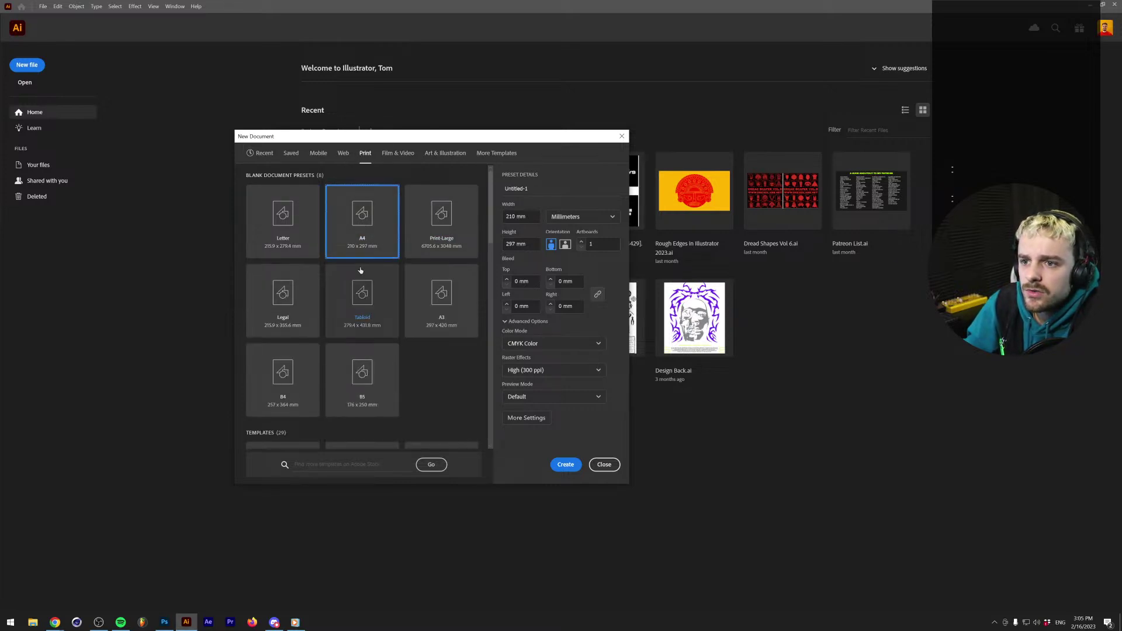
click(454, 308)
click(529, 344)
click(522, 358)
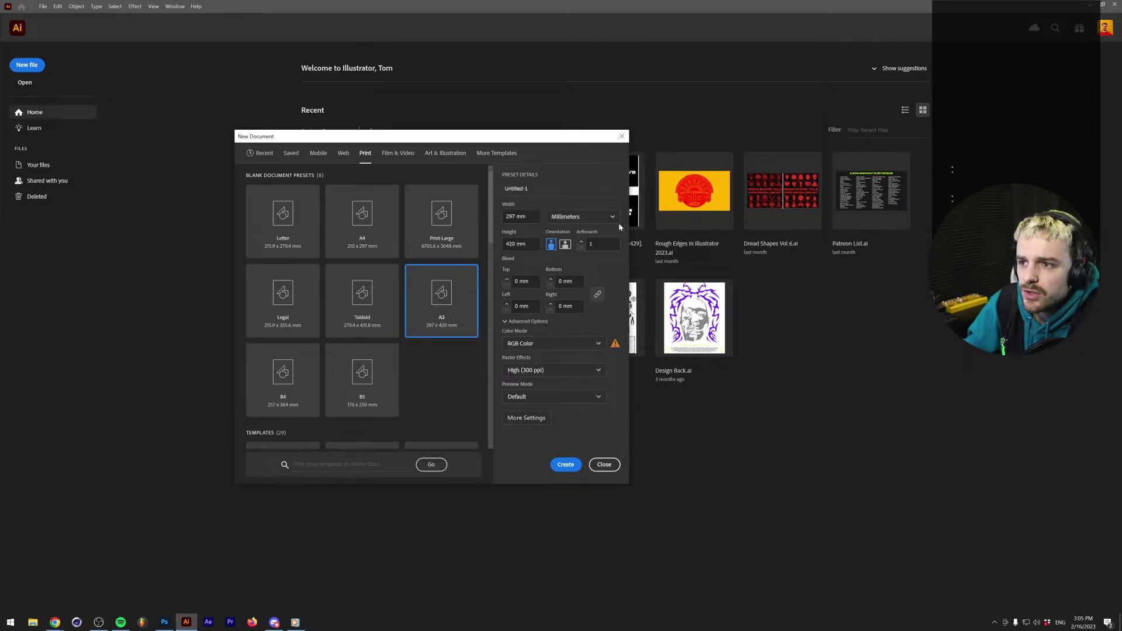
click(565, 464)
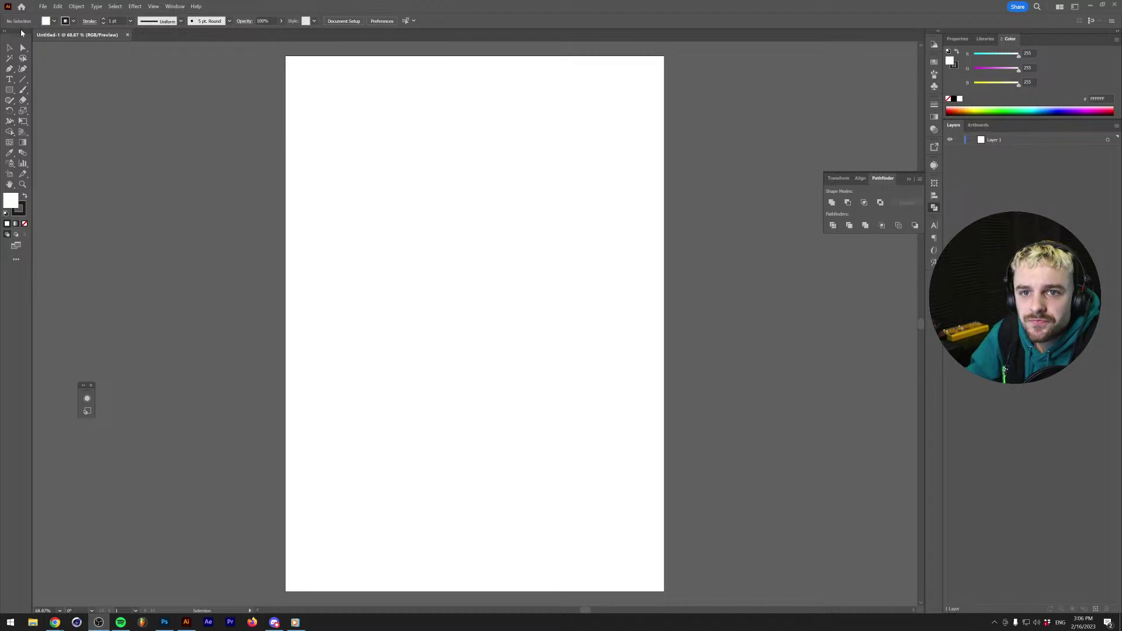
click(164, 622)
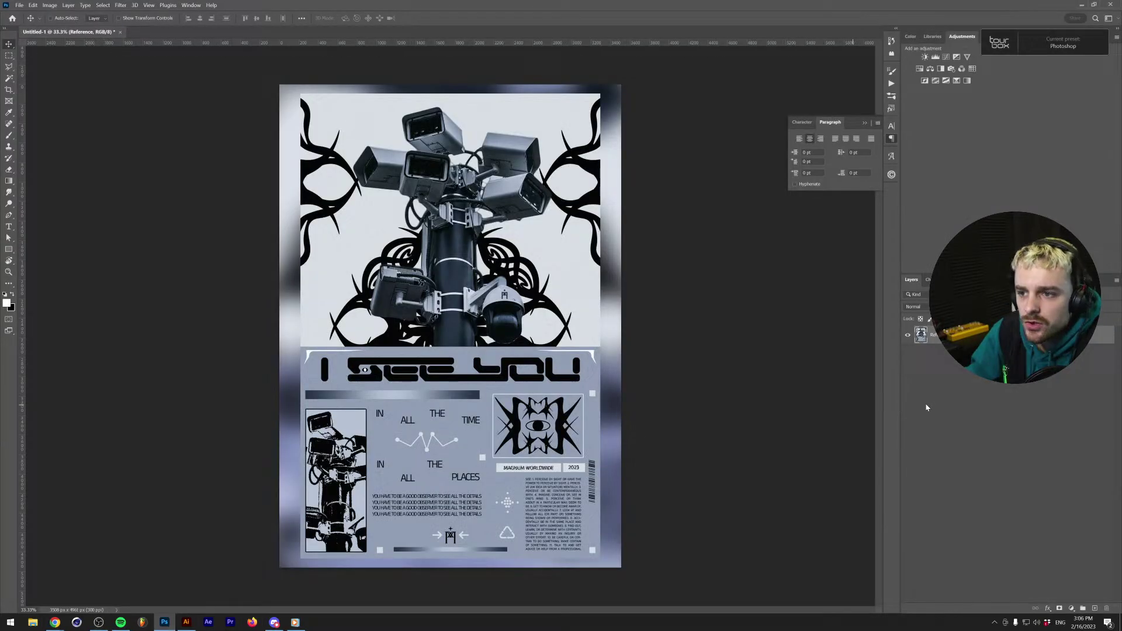
Switch to Illustrator, paste the reference poster and place it beside the blank artboard.
click(186, 622)
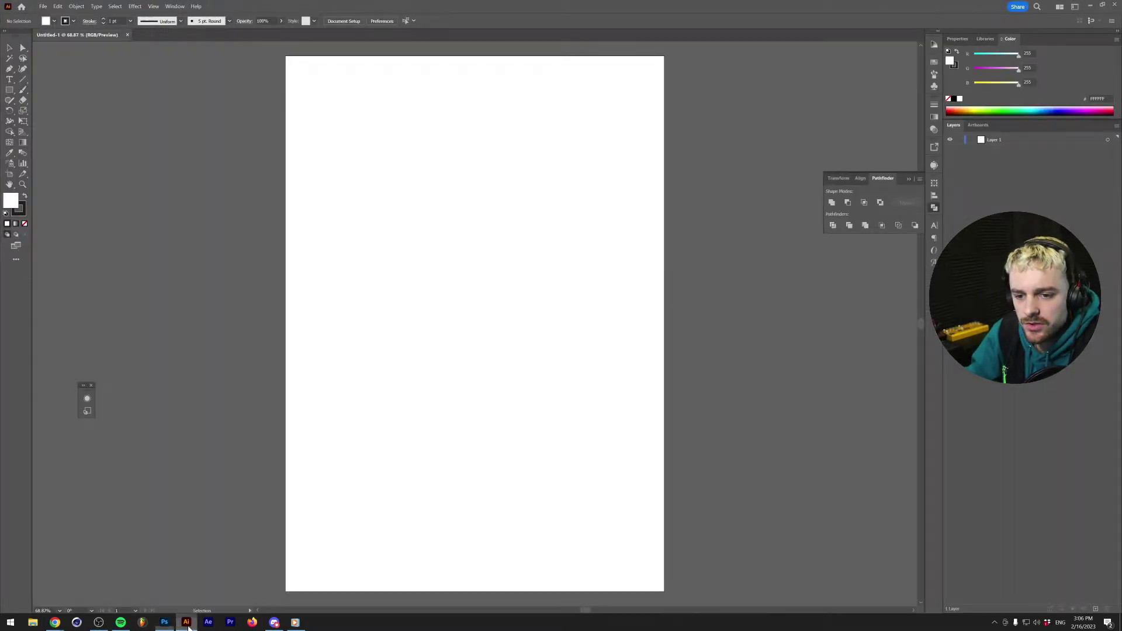
key(ctrl+v)
scroll(422, 410, down, 2)
drag(426, 372, 712, 372)
click(910, 180)
click(521, 195)
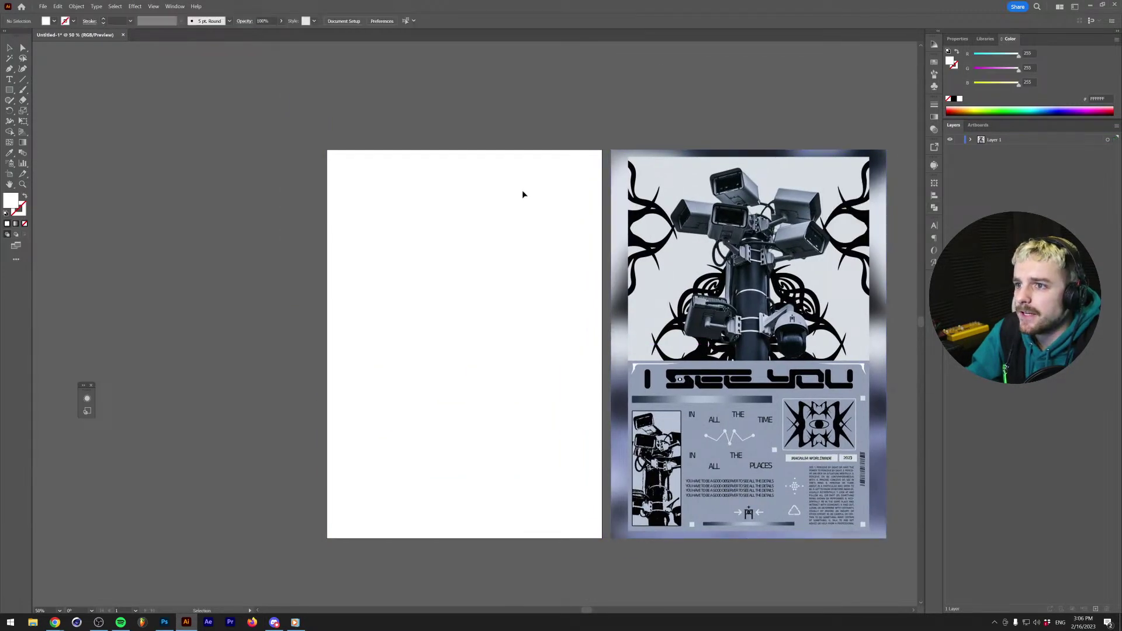
key(t)
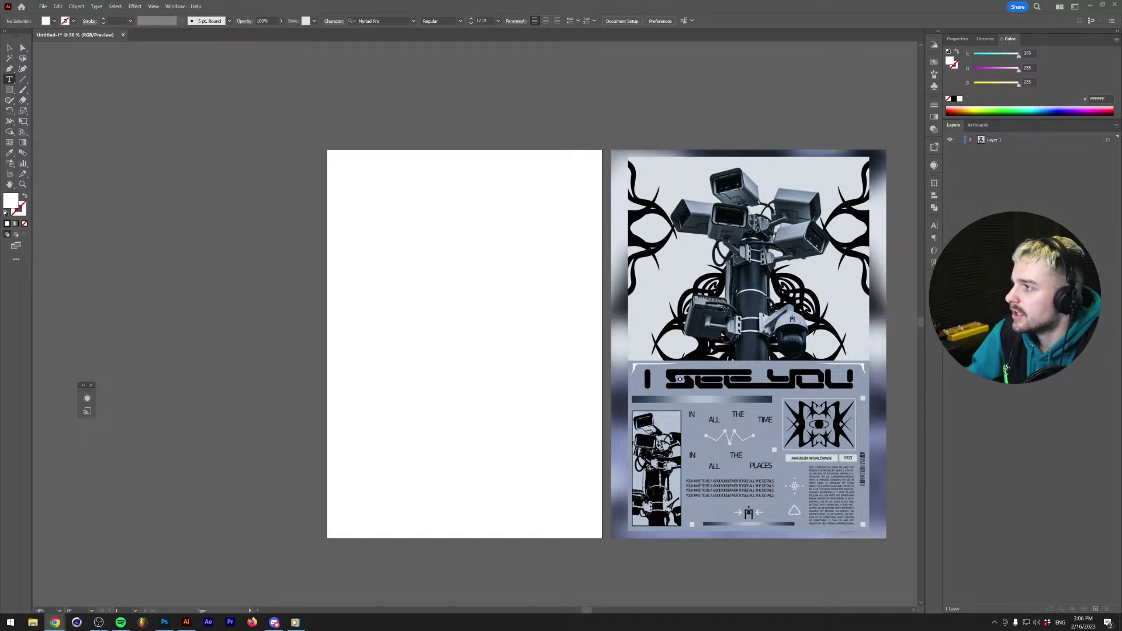
click(545, 372)
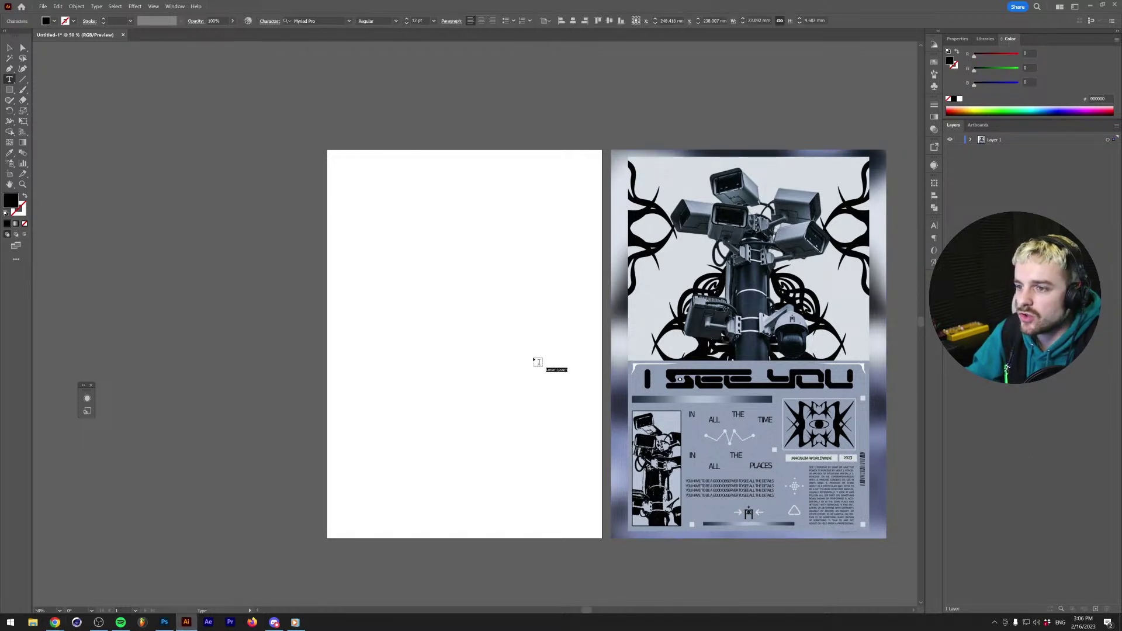
key(Escape)
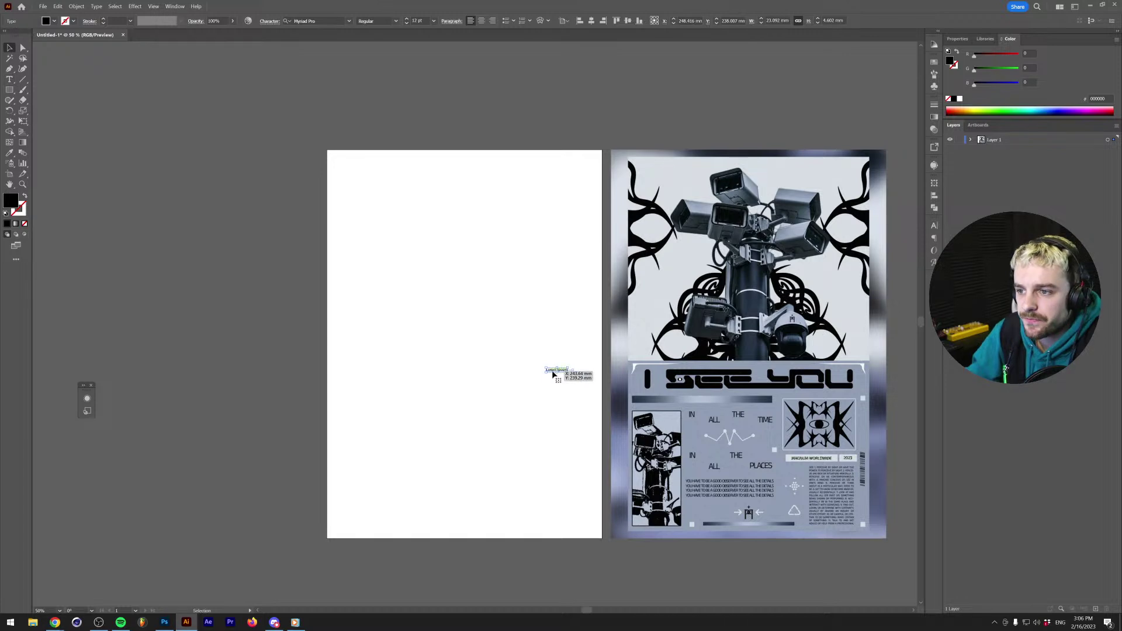
key(Delete)
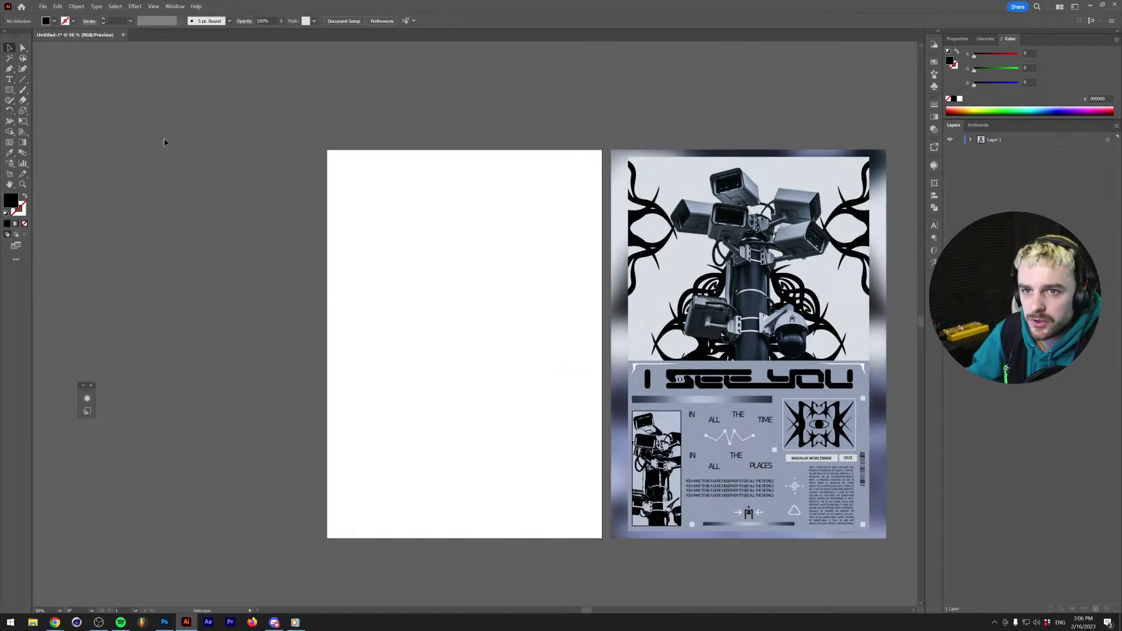
Create a text area outside the blank artboard with the "Contra Comrade" copy starting "Given the current state of the citadels".
key(t)
drag(134, 157, 275, 368)
text(Contra Comrade Given the current state of the citadels, the Contra government in collaboration with Orion Industries has introduced the Contra Comrade. The treatment consisting of drones, cameras and other surveillance equipment is ready to ensure your safety in the citadels.  "Contra Comrade has the complete and full authority to record audiovisual material of everyone residing on planet Contra and hold anyone accountable for actions that the Contra government might consider illegal. Your cooperation is required.)
click(9, 48)
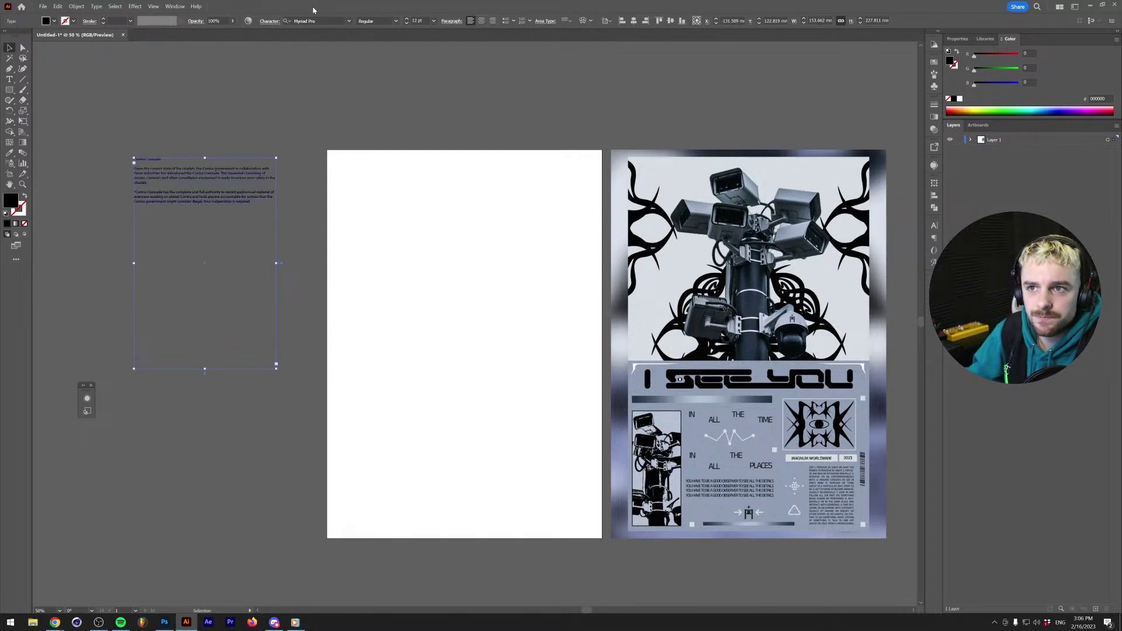
Set the Contra Comrade text to 20 pt and widen its text area to about 189 mm.
click(406, 20)
click(406, 20)
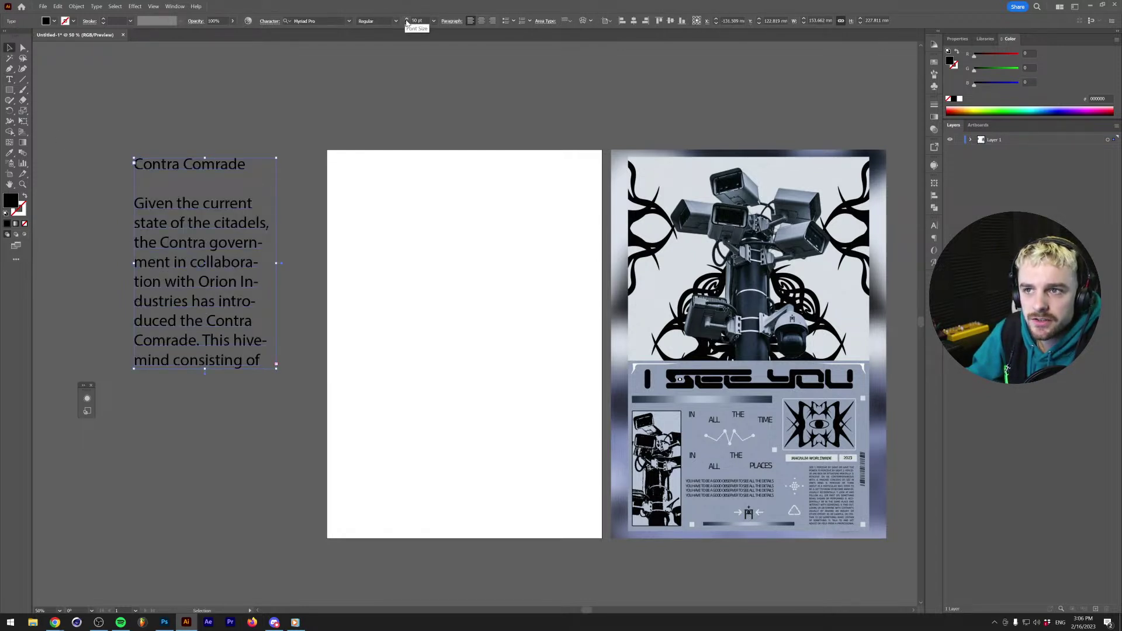
click(407, 23)
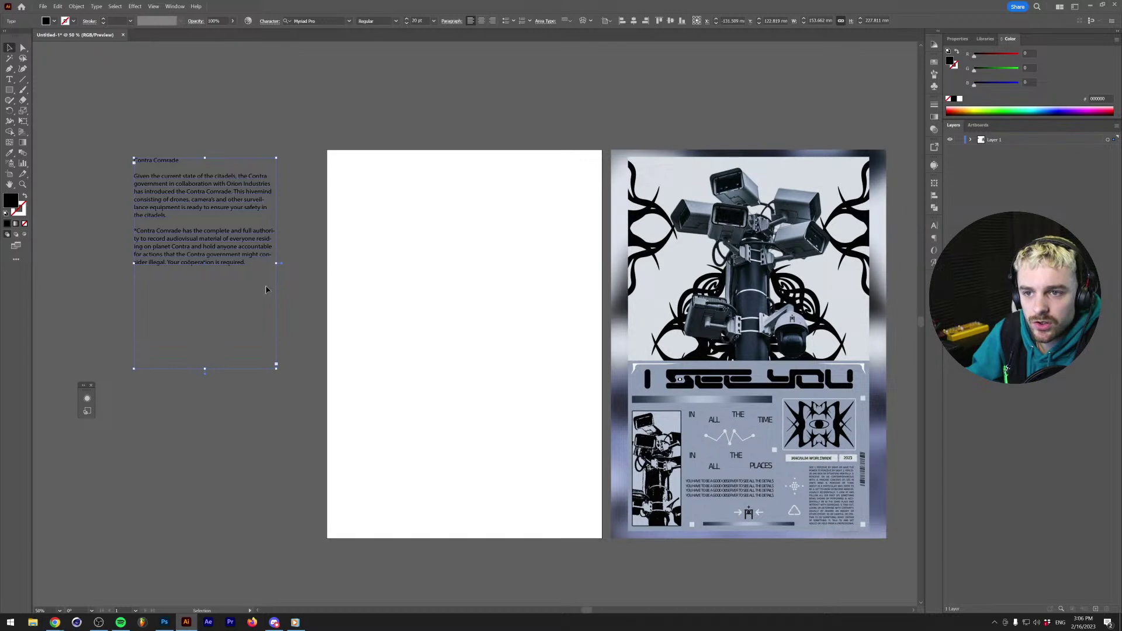
drag(277, 264, 310, 253)
click(283, 131)
click(191, 204)
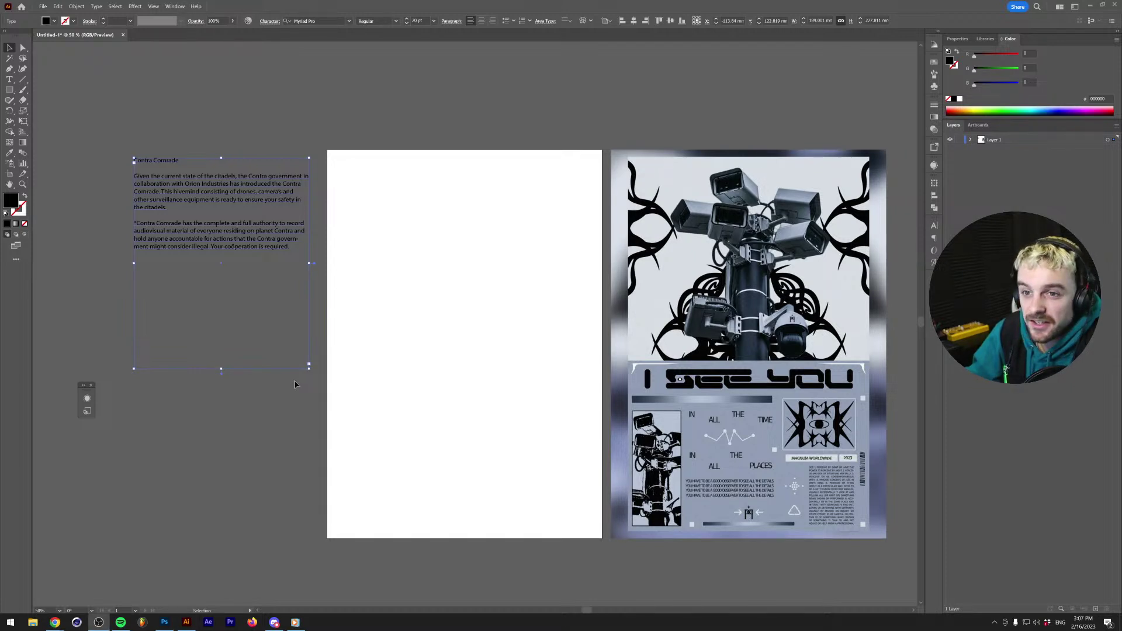
Move the Contra Comrade text block lower beside the artboard and shorten its frame to fit the copy.
drag(216, 238, 206, 350)
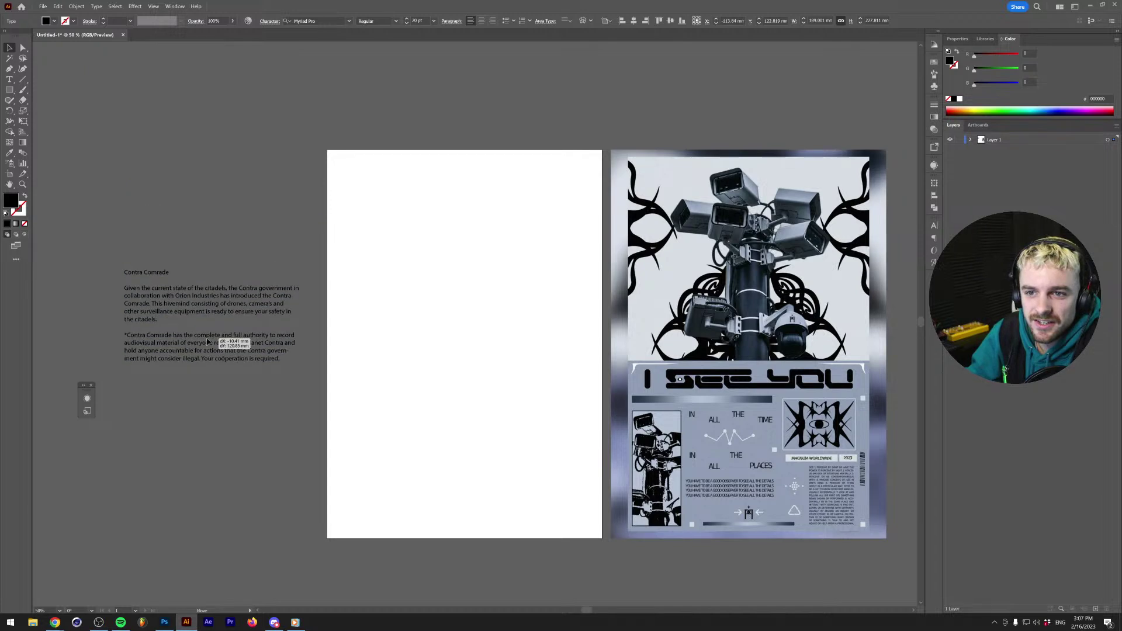
drag(212, 481, 221, 364)
click(225, 375)
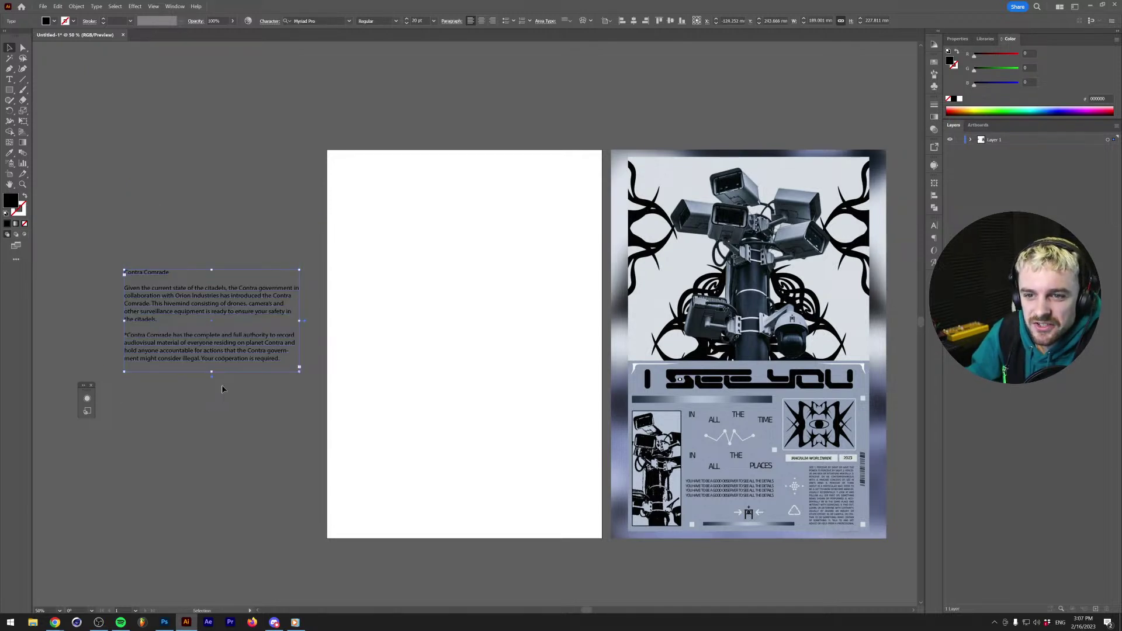
Draw a black square of about 16.8 mm in the blank artboard's upper-left corner.
scroll(535, 232, up, 1)
scroll(536, 233, down, 1)
scroll(476, 319, up, 1)
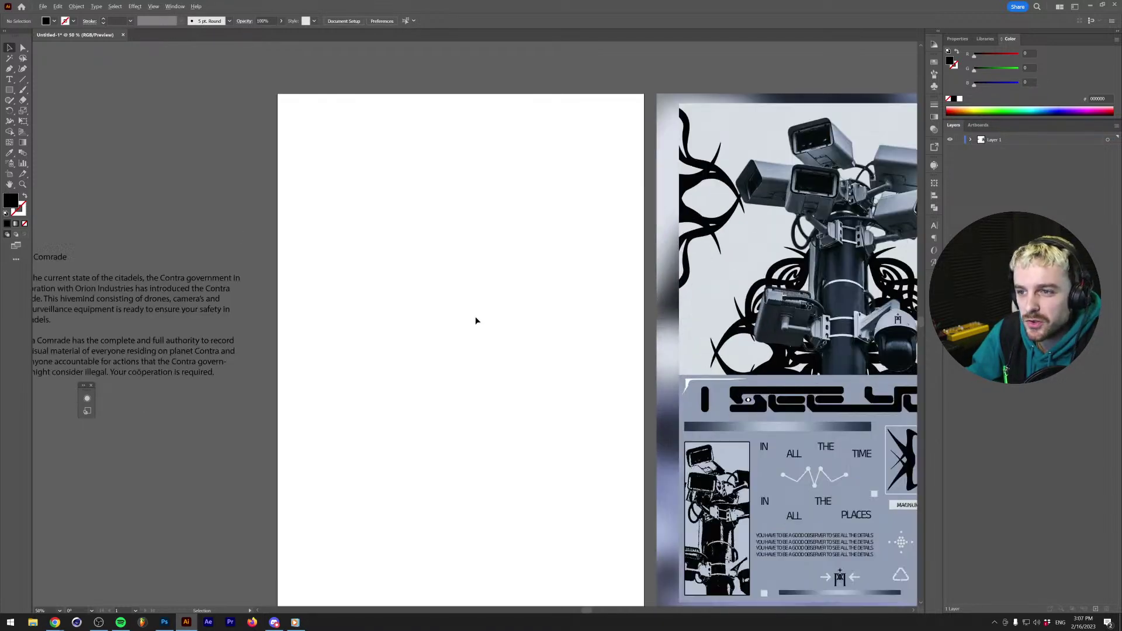
scroll(475, 281, down, 1)
scroll(481, 300, up, 1)
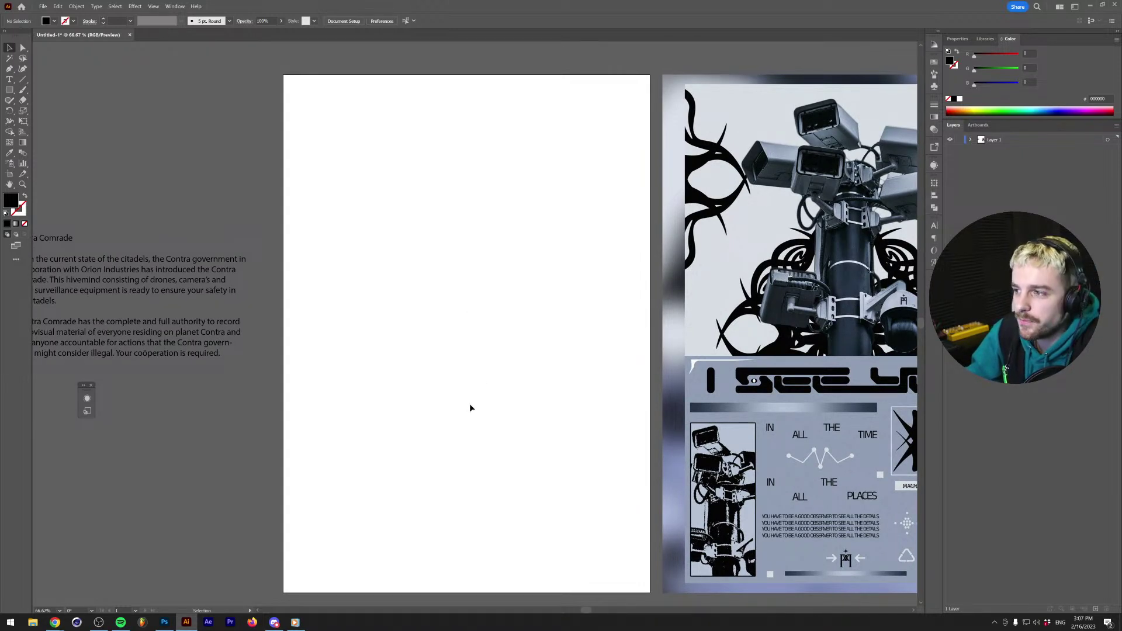
key(m)
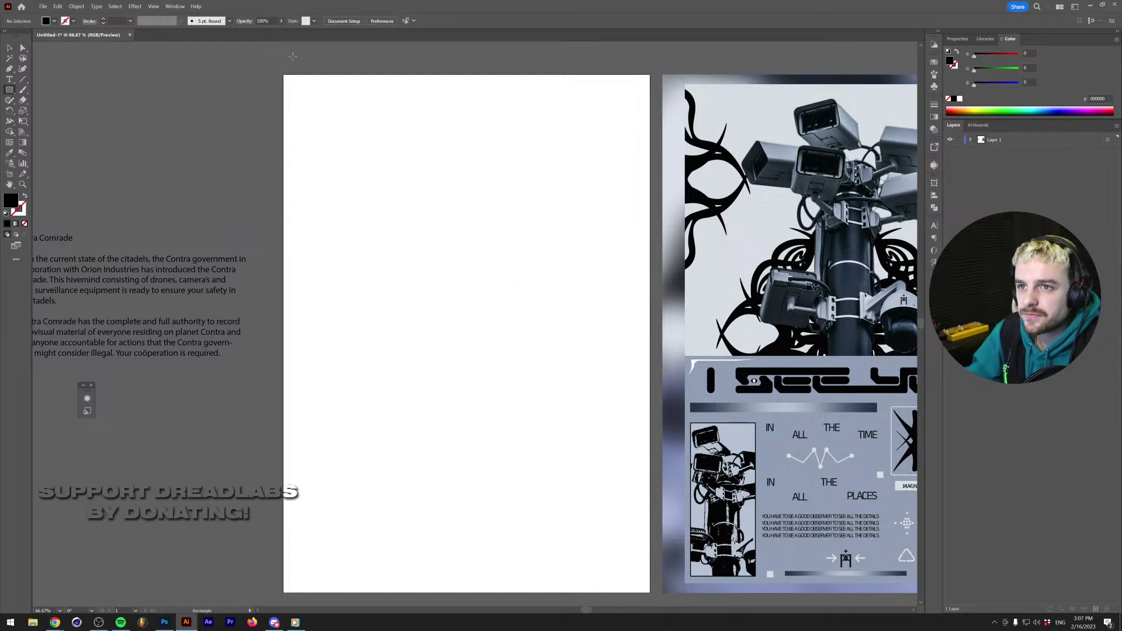
drag(757, 234, 619, 228)
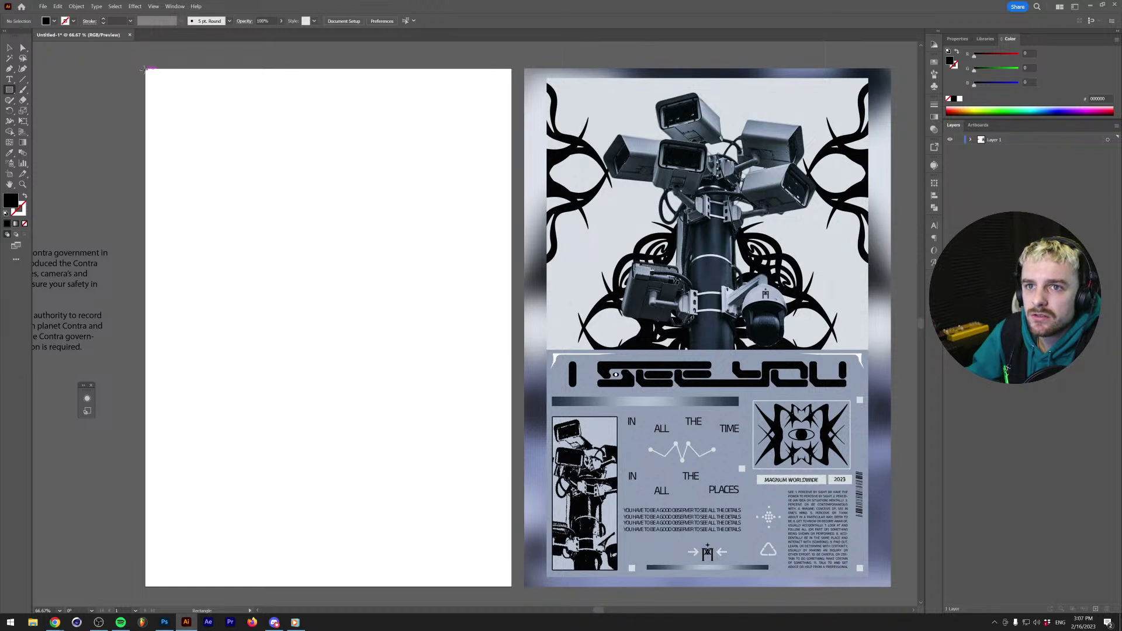
drag(145, 69, 166, 89)
Resize the corner square to 21 by 21 mm from its top-left reference point and fill it with magenta.
click(957, 39)
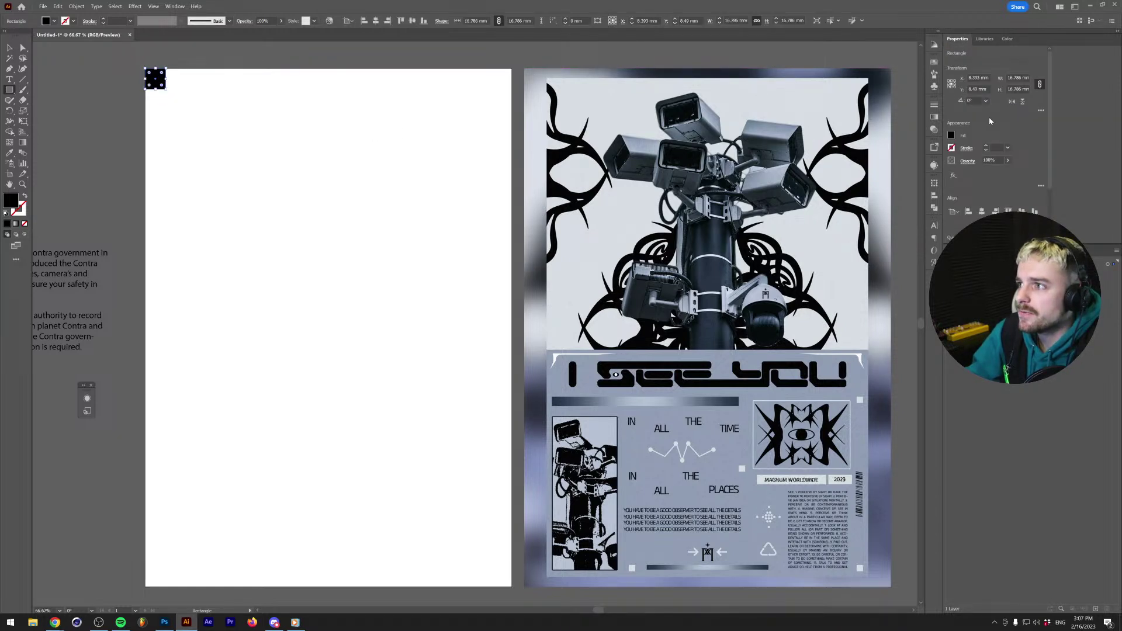
click(951, 83)
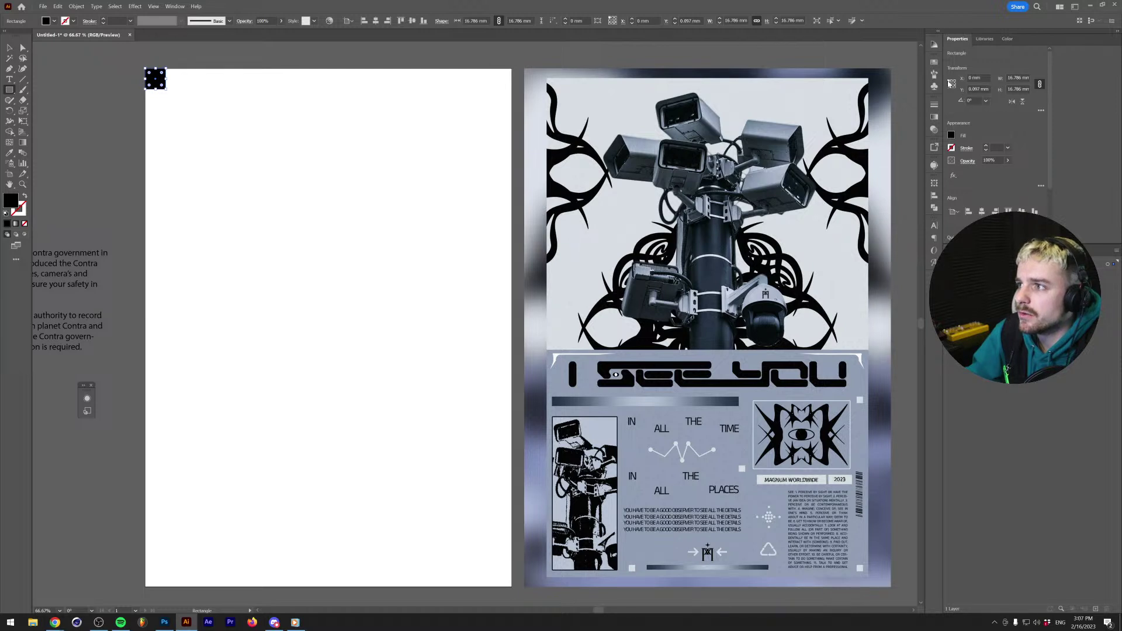
click(1017, 77)
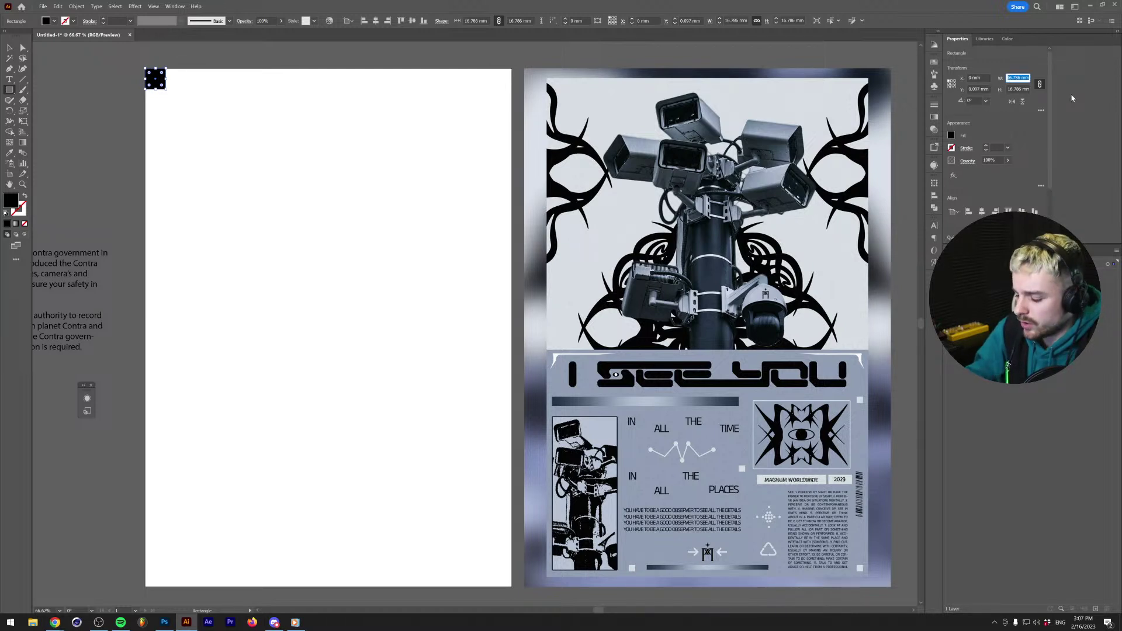
text(21)
key(Return)
click(1011, 89)
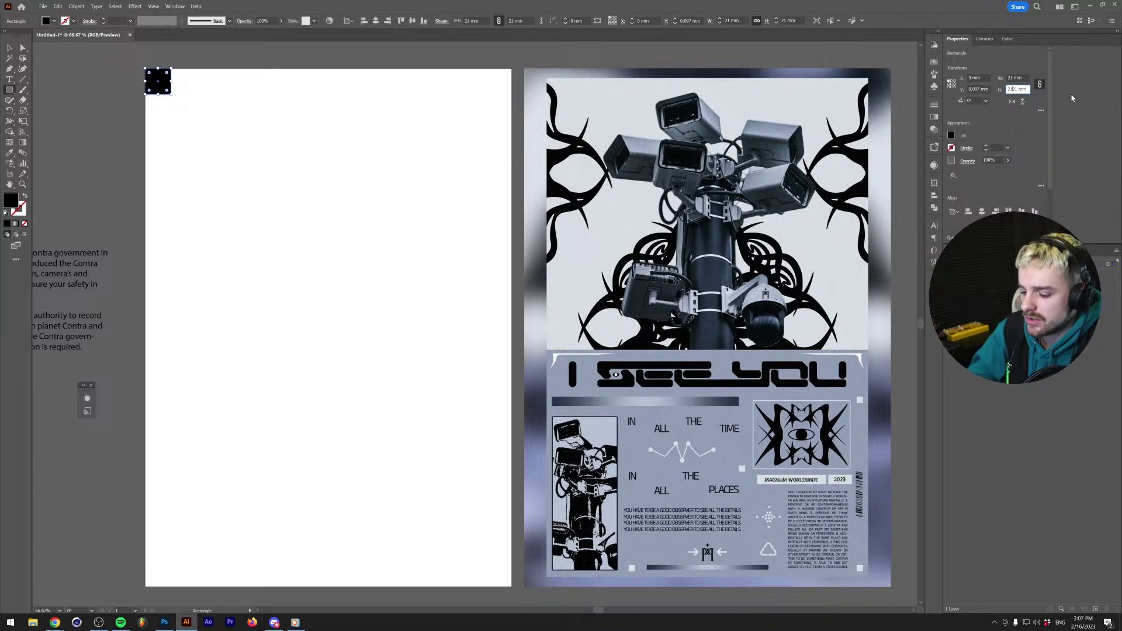
click(1008, 39)
click(1093, 141)
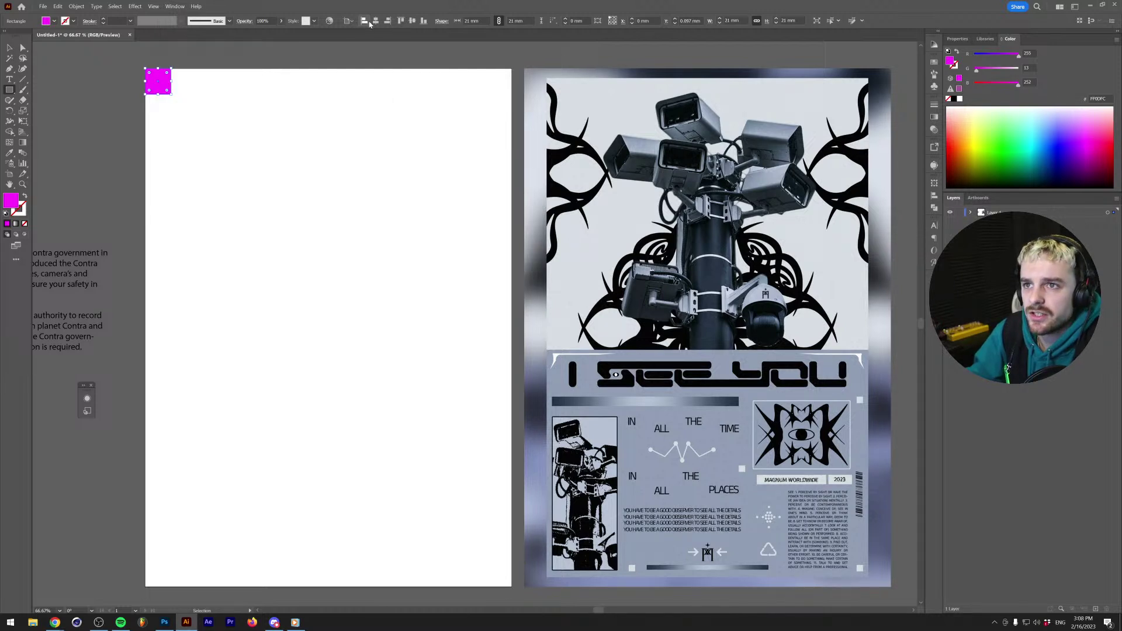
Place copies of the magenta square in the other three corners, aligned to the artboard's edges.
click(389, 21)
click(158, 88)
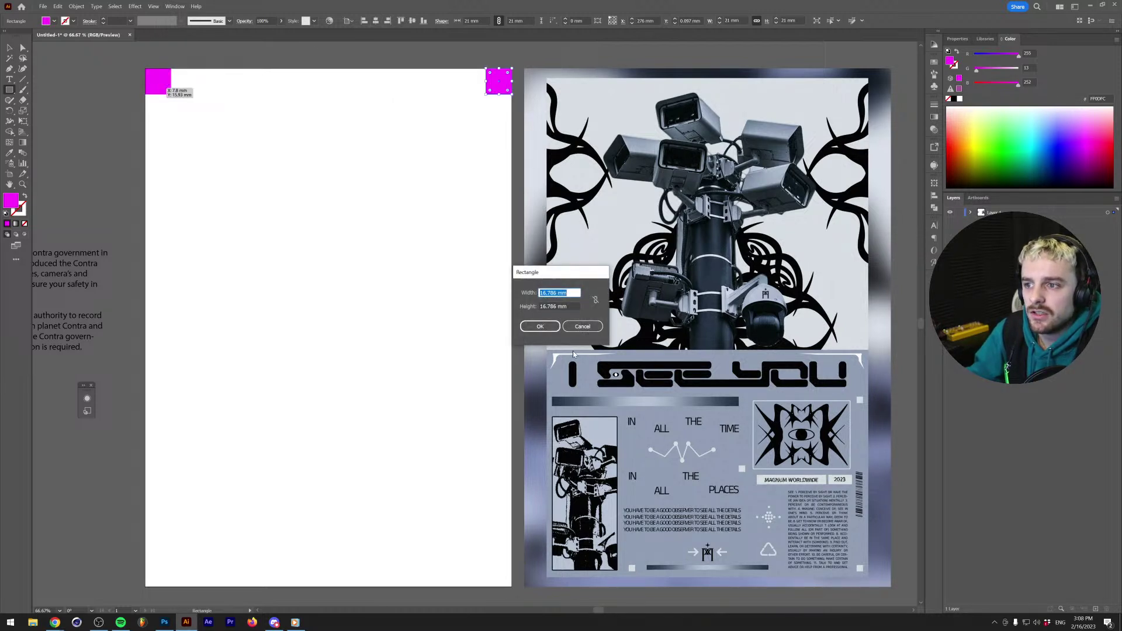
click(540, 326)
key(v)
shift+click(158, 81)
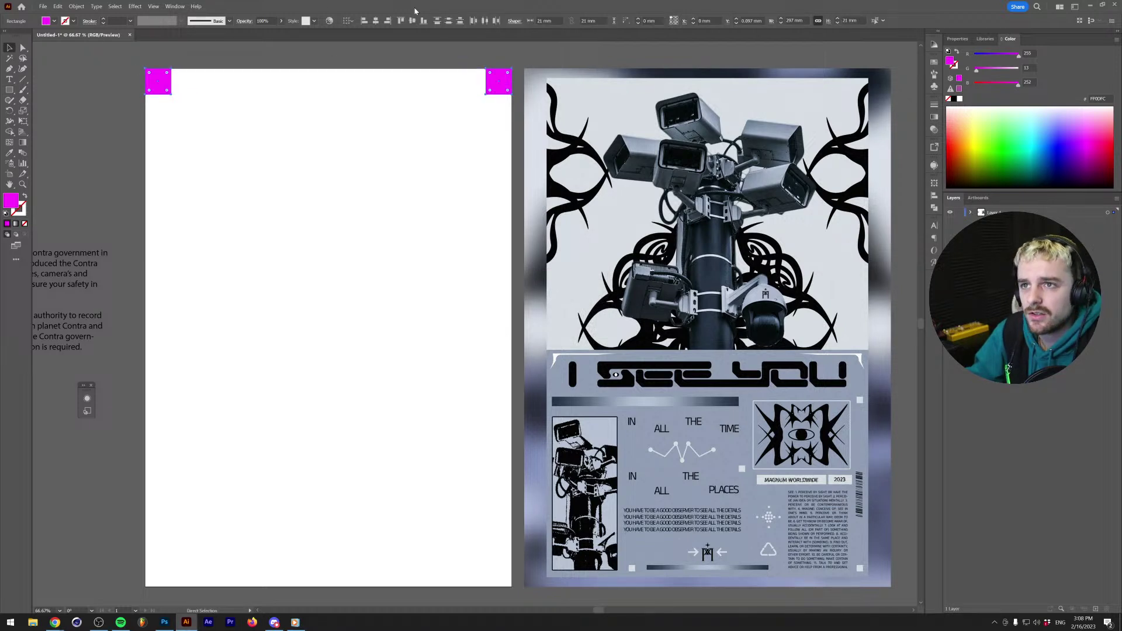
click(348, 21)
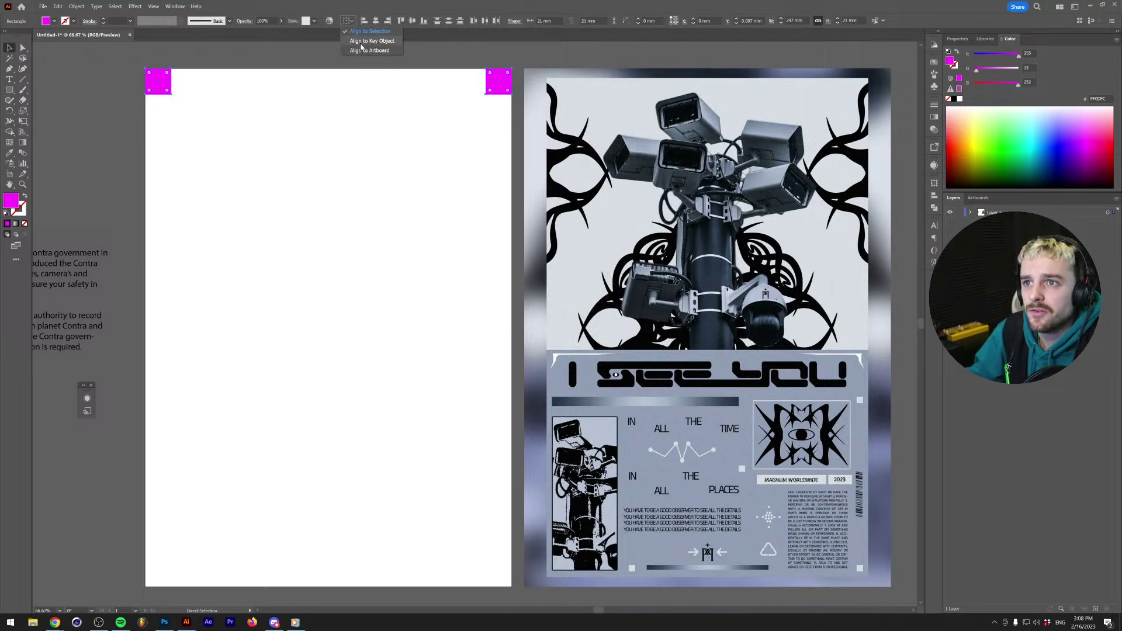
click(369, 50)
click(424, 21)
click(465, 369)
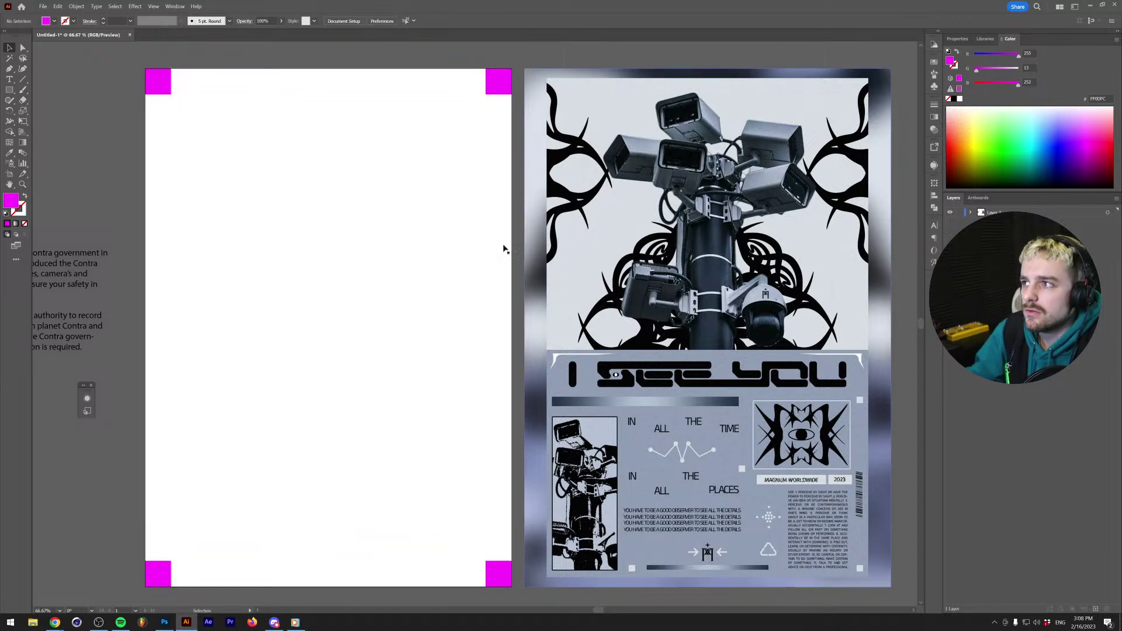
Draw an unfilled, black-outlined rectangle about 256 by 147 mm between the inner corners of the upper magenta squares.
key(d)
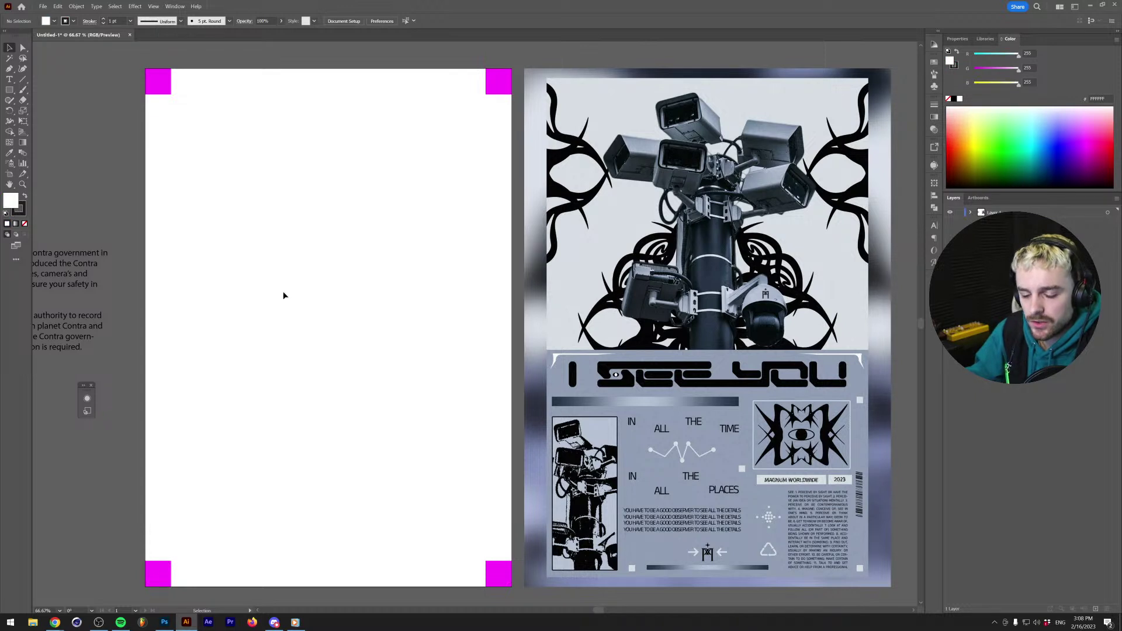
key(slash)
key(m)
mouse_move(171, 94)
mouse_down()
mouse_move(487, 261)
mouse_move(482, 276)
mouse_up()
key(v)
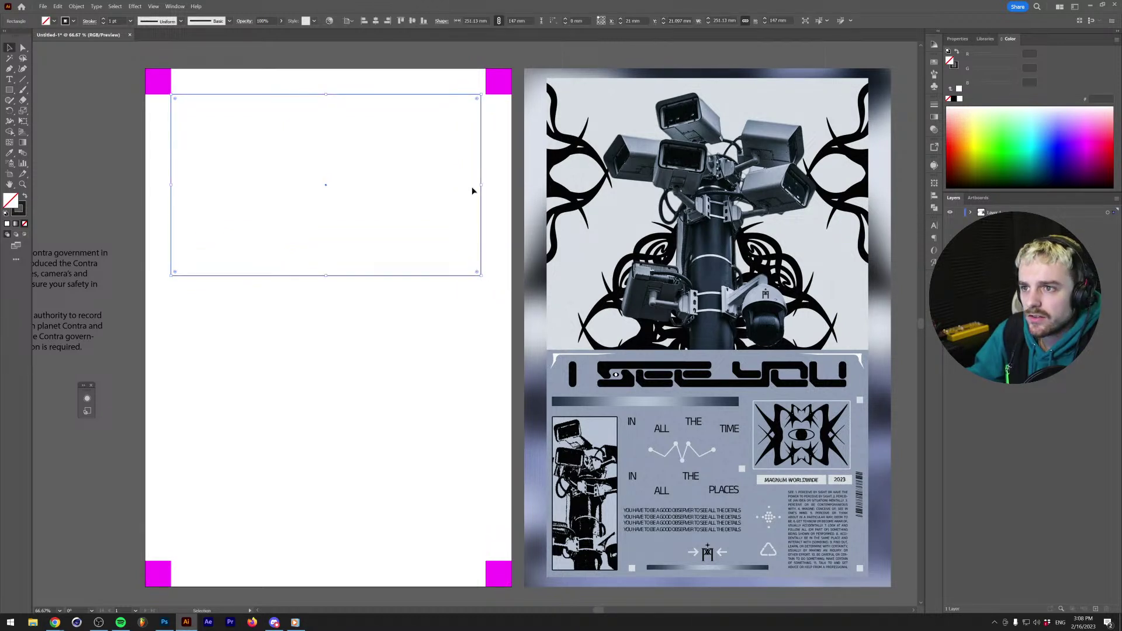
drag(481, 184, 486, 183)
drag(487, 183, 488, 183)
Show the rulers in pixels and adjust the outlined rectangle's width to about 723 px, meeting the upper-right square's inner corner.
key(ctrl+r)
right_click(433, 40)
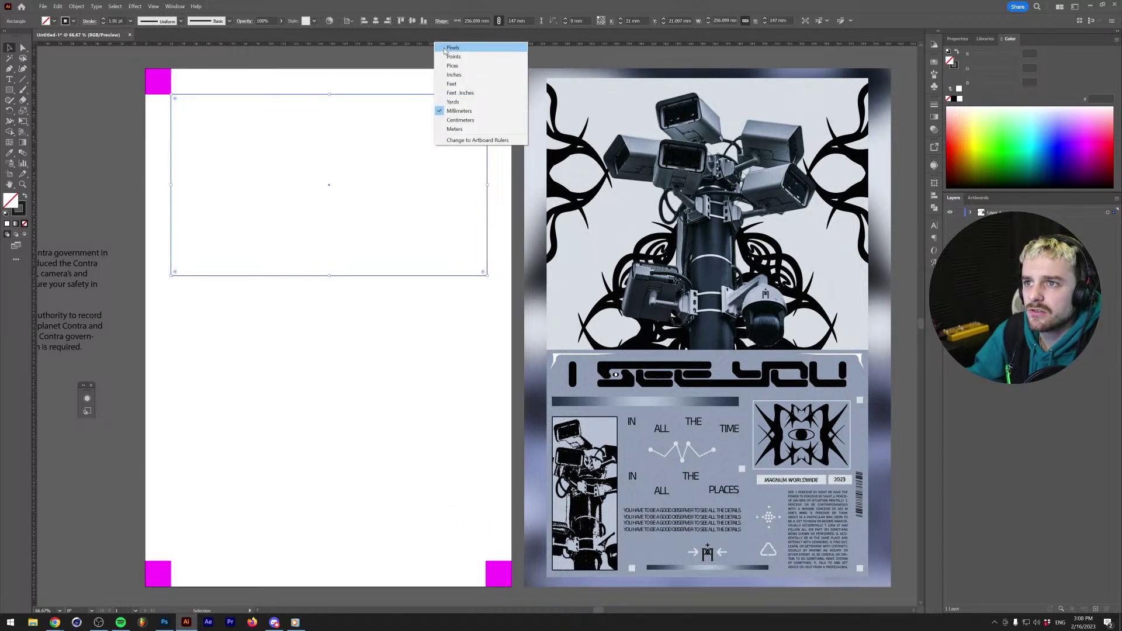
click(462, 126)
drag(488, 186, 486, 181)
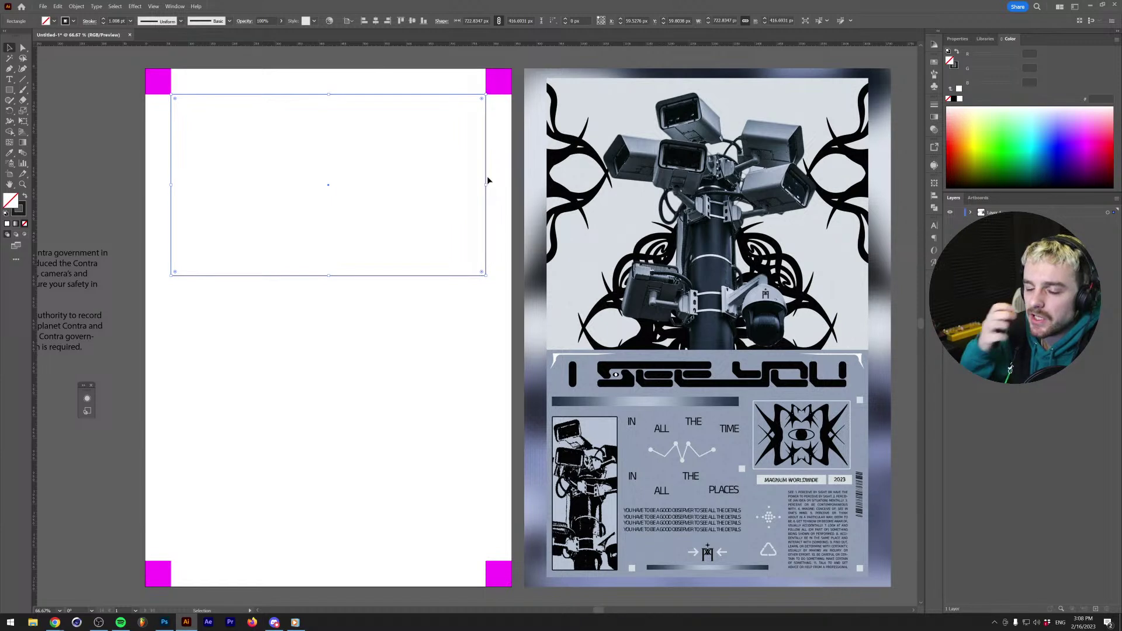
click(510, 574)
key(Delete)
click(498, 92)
key(Delete)
click(158, 81)
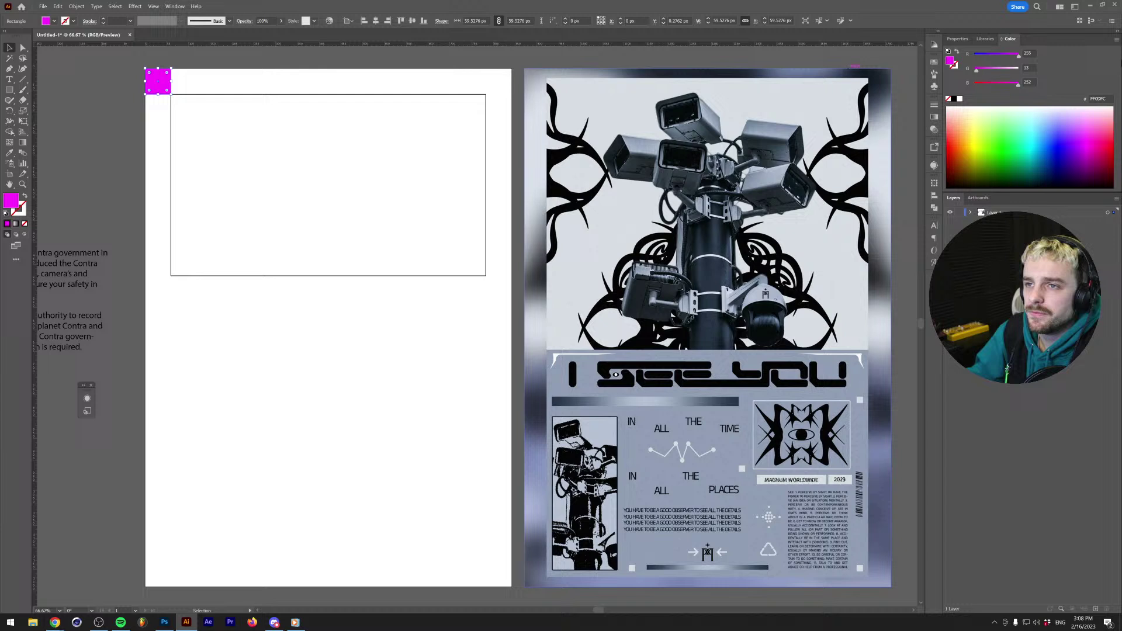
click(958, 39)
key(a)
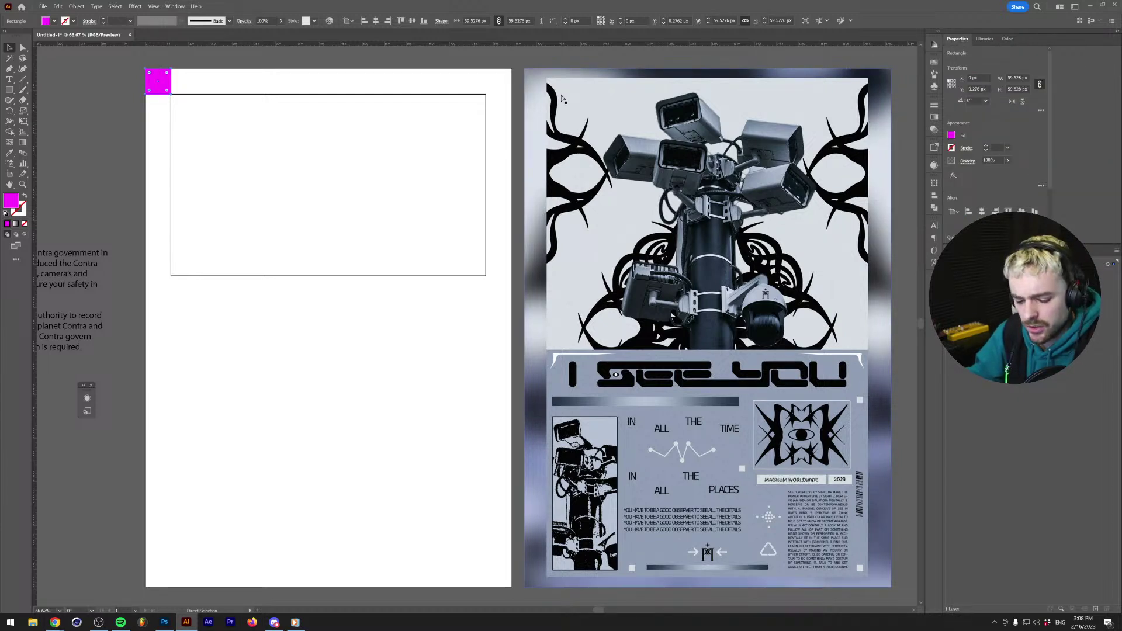
key(ctrl+z)
key(ctrl+z)
key(v)
Shorten the outlined rectangle from its lower edge to a height of about 396 px.
click(395, 307)
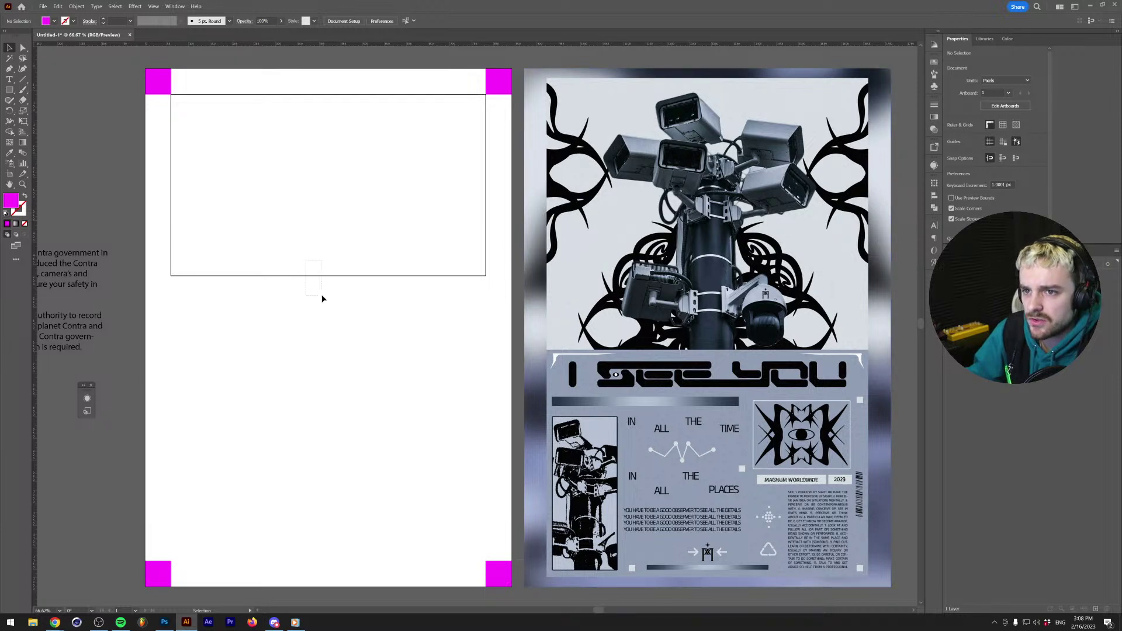
click(328, 275)
mouse_move(328, 275)
mouse_down()
mouse_move(336, 255)
mouse_move(334, 268)
mouse_up()
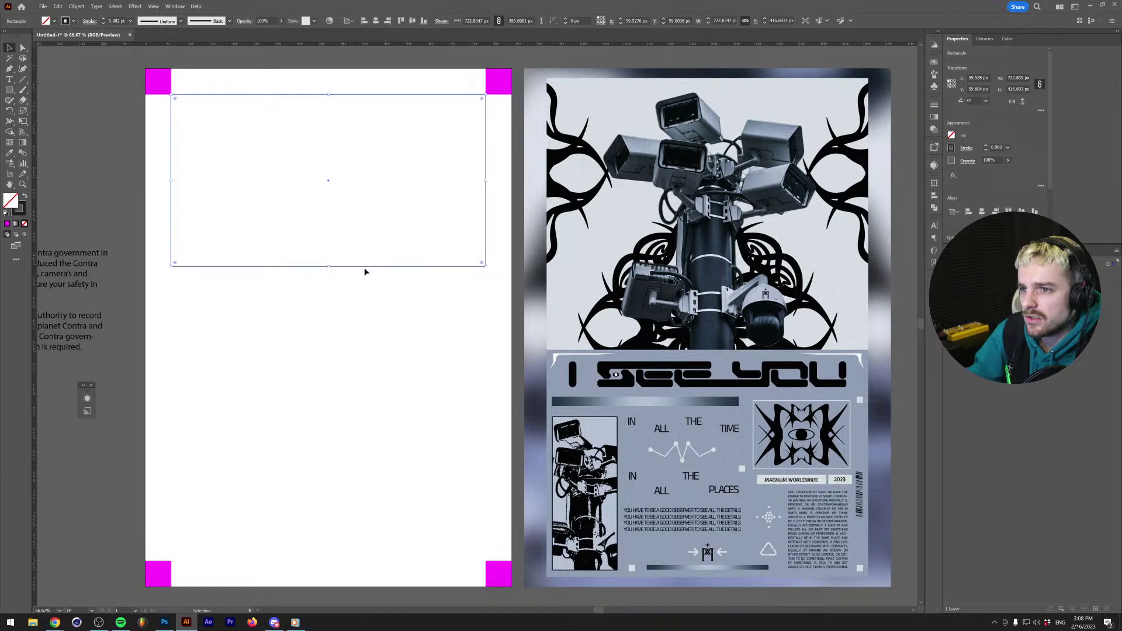
click(336, 391)
key(t)
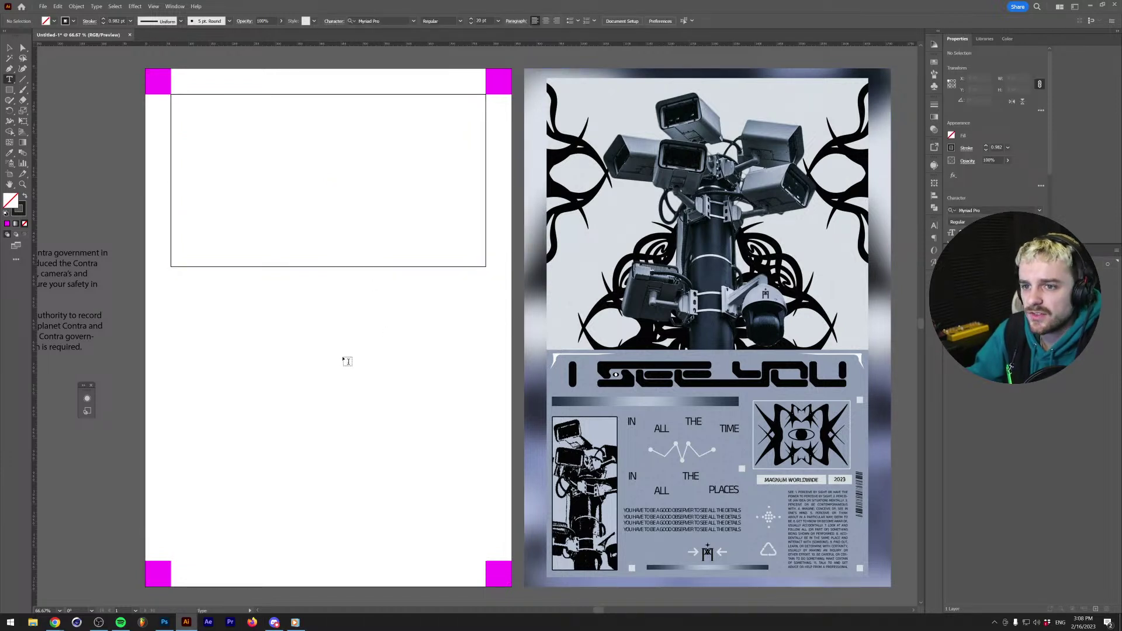
mouse_move(211, 333)
mouse_down()
mouse_move(406, 335)
mouse_move(224, 347)
mouse_up()
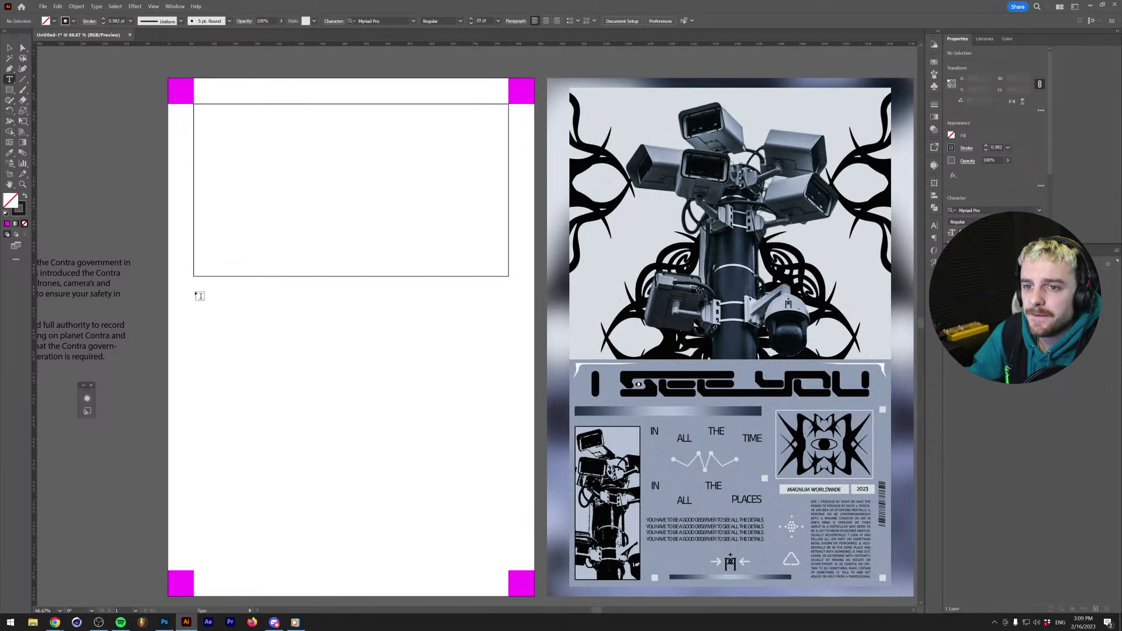
click(221, 310)
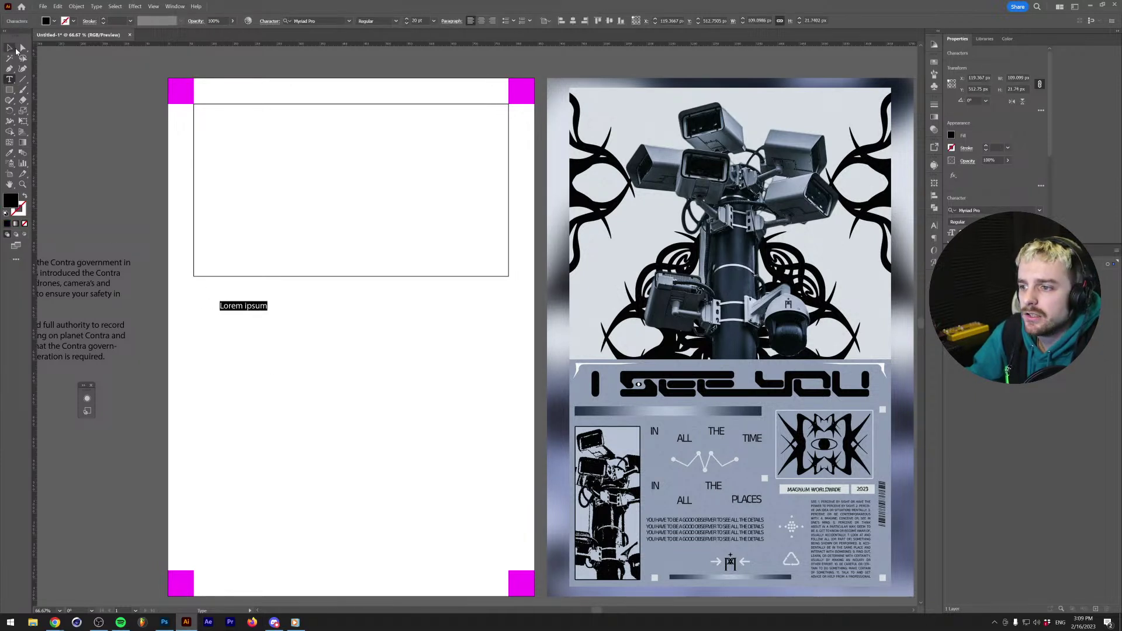
click(12, 48)
key(Delete)
Add an outlined rectangle about 723 by 128 px directly beneath the large rectangle, matching its width.
key(m)
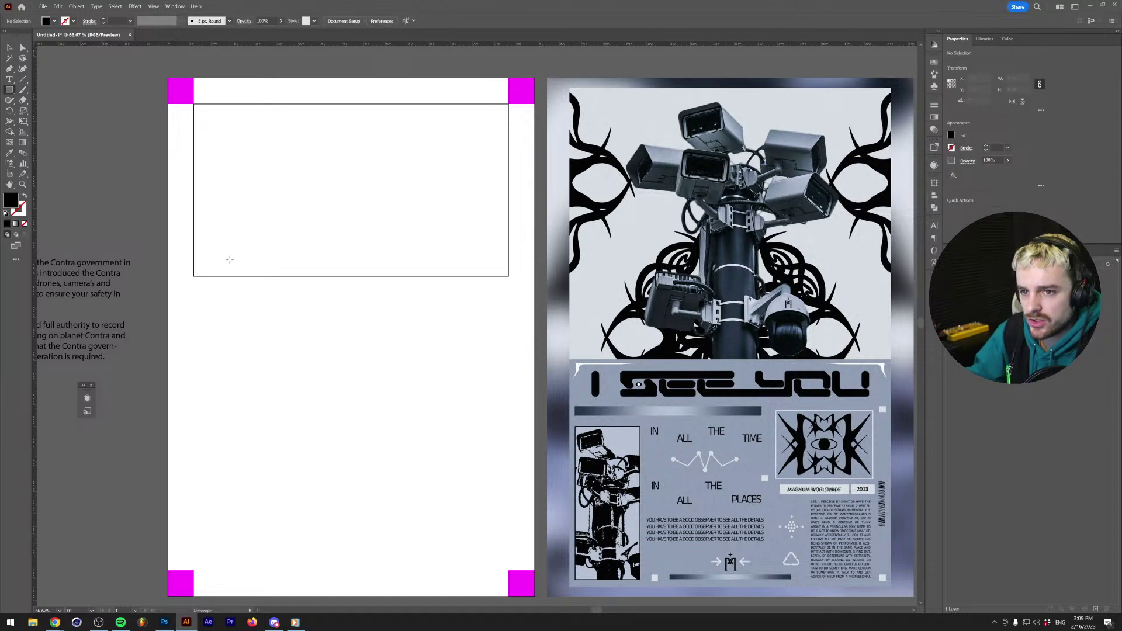
key(v)
drag(262, 275, 354, 332)
click(331, 376)
scroll(328, 377, down, 1)
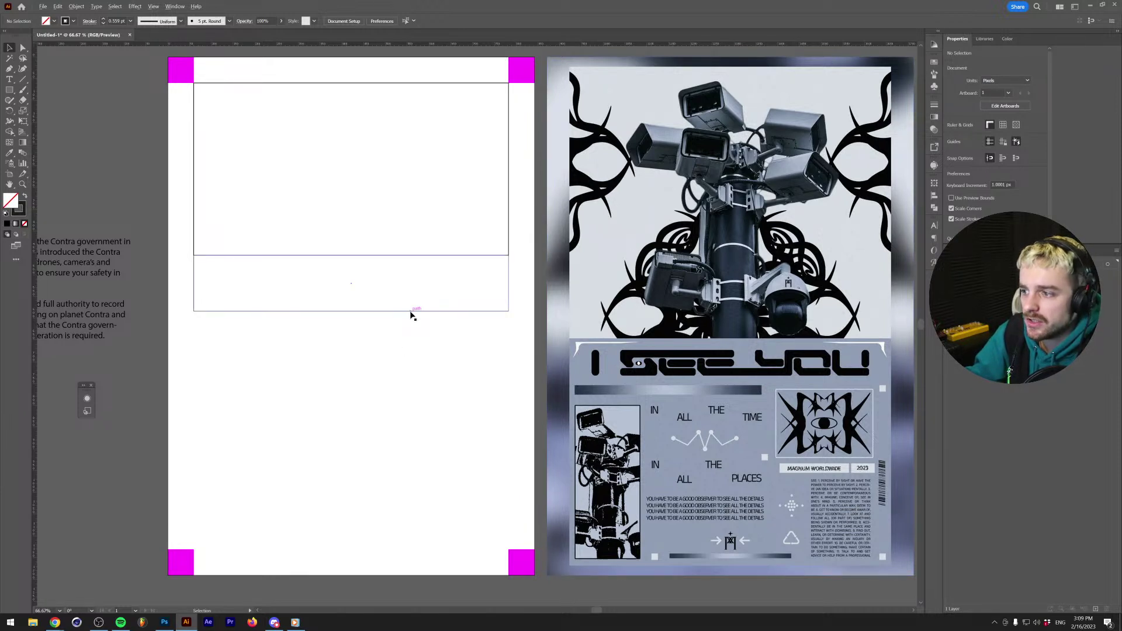
Copy the thin rectangle to the lower margin and resize the copy to about 218 by 262 px at the lower-right magenta square's inner corner.
drag(411, 316, 410, 549)
drag(195, 495, 413, 435)
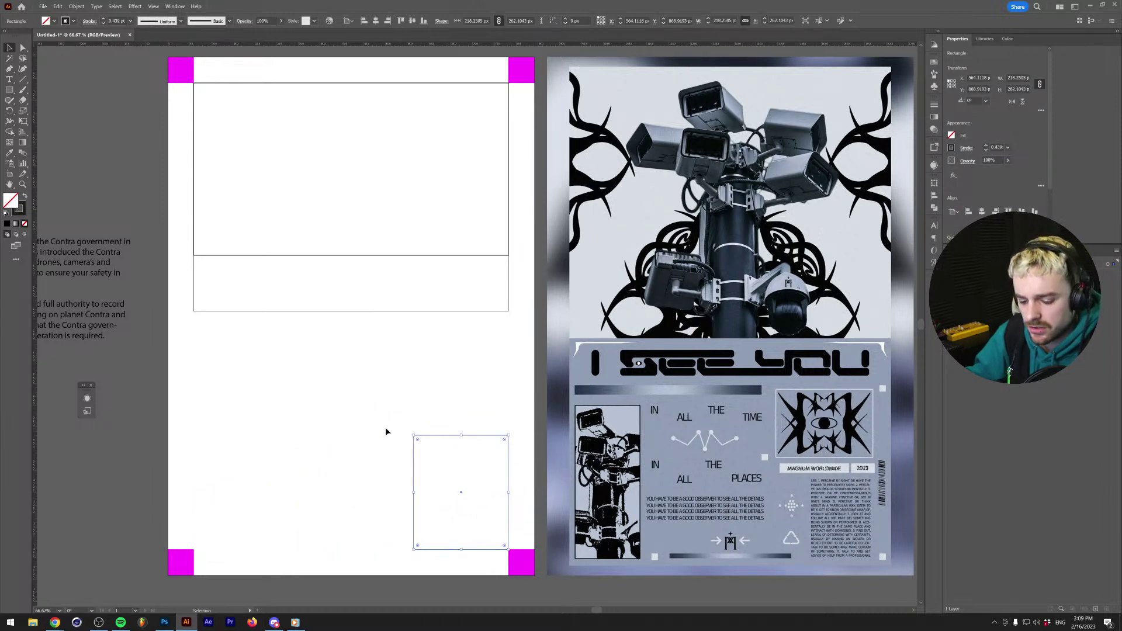
click(386, 431)
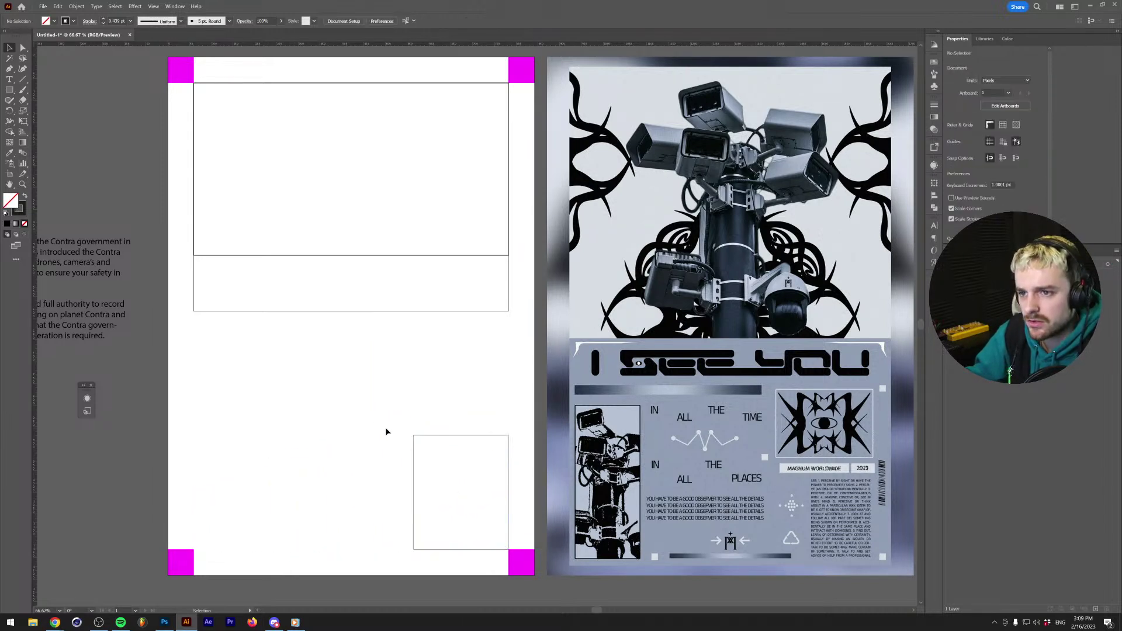
Delete the thin outlined rectangle beneath the large one.
click(469, 311)
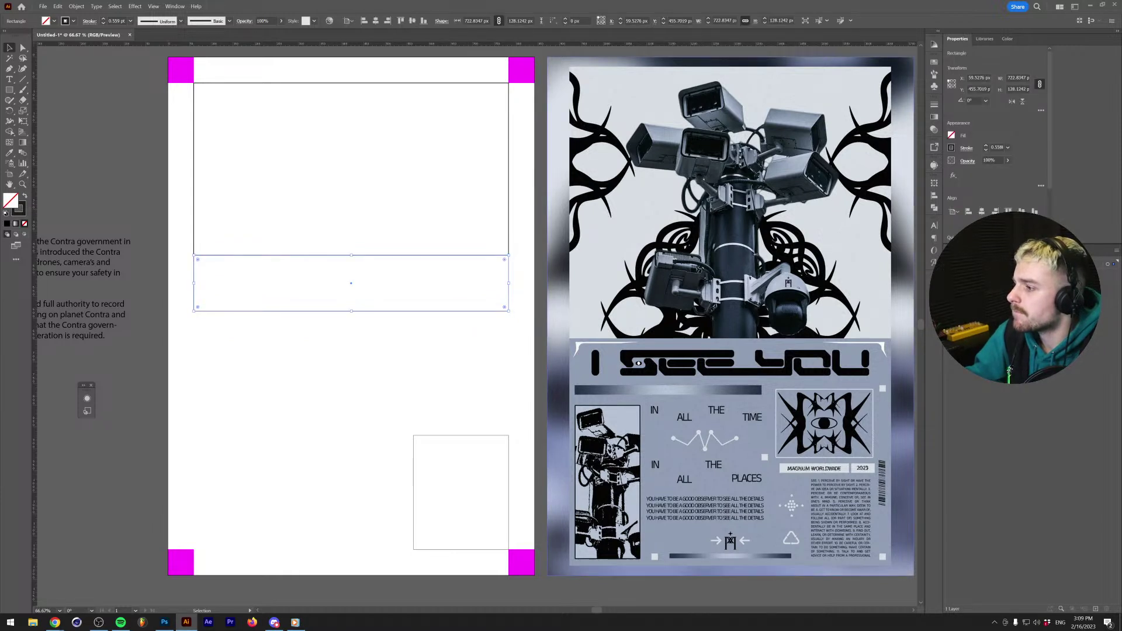
click(55, 622)
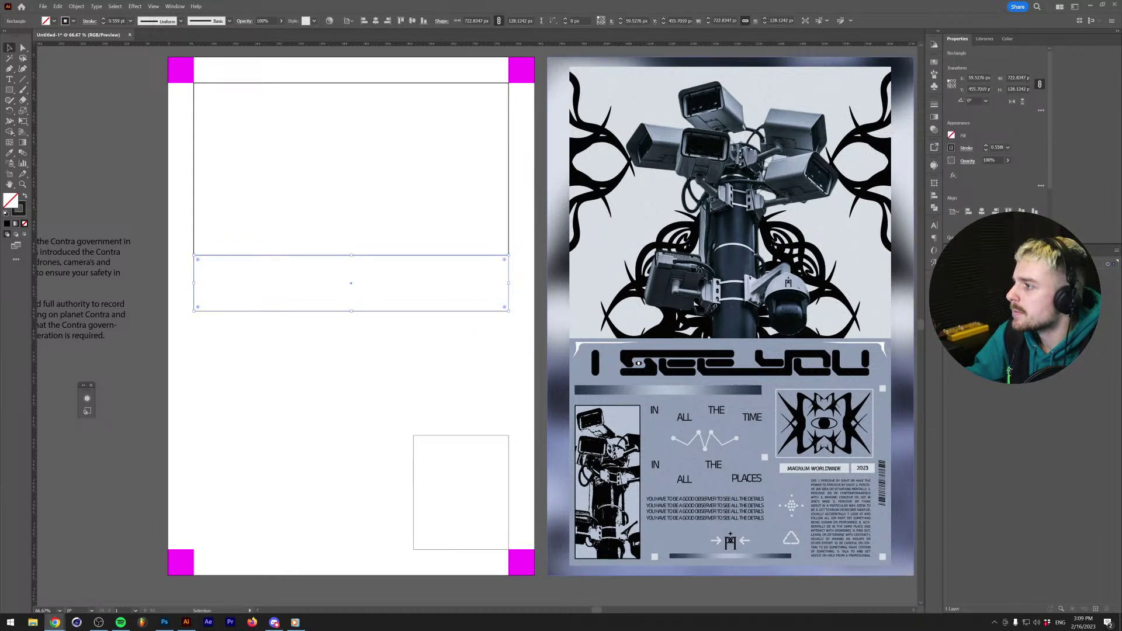
click(423, 433)
click(340, 296)
key(Delete)
Place a new text object below the large rectangle and set its font to Affection LDR Regular.
key(t)
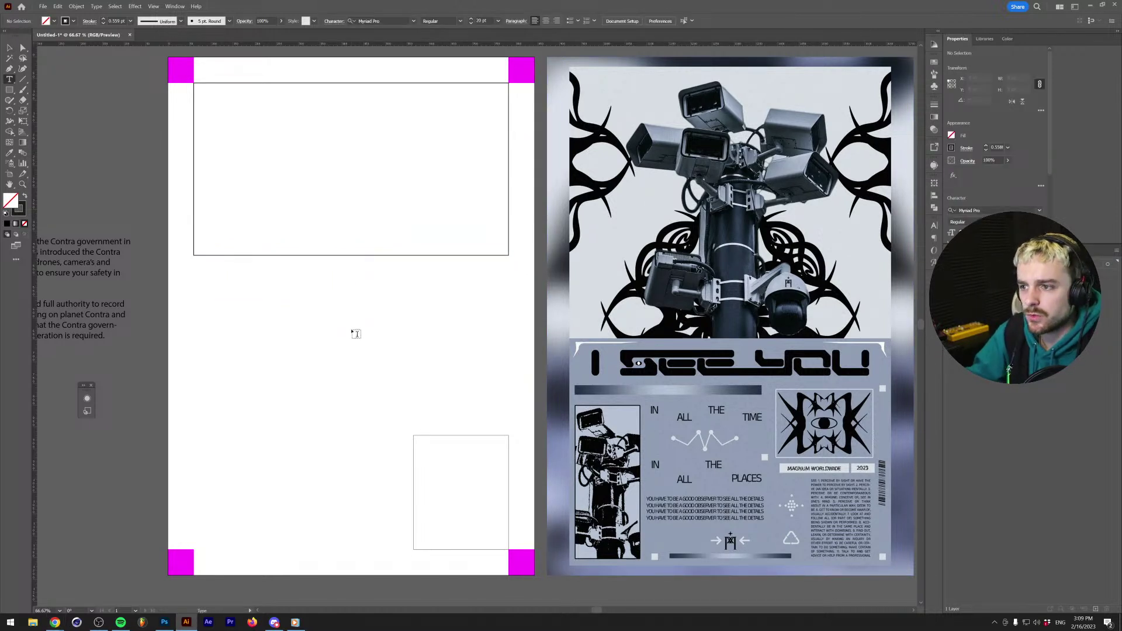
click(353, 331)
key(Escape)
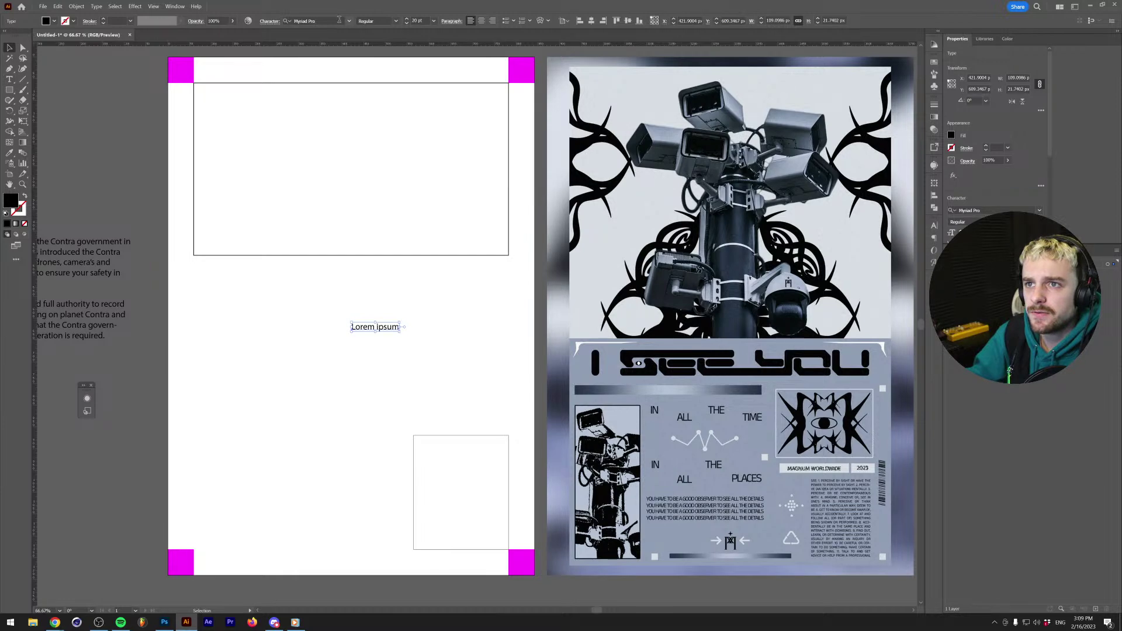
click(350, 20)
text(aff)
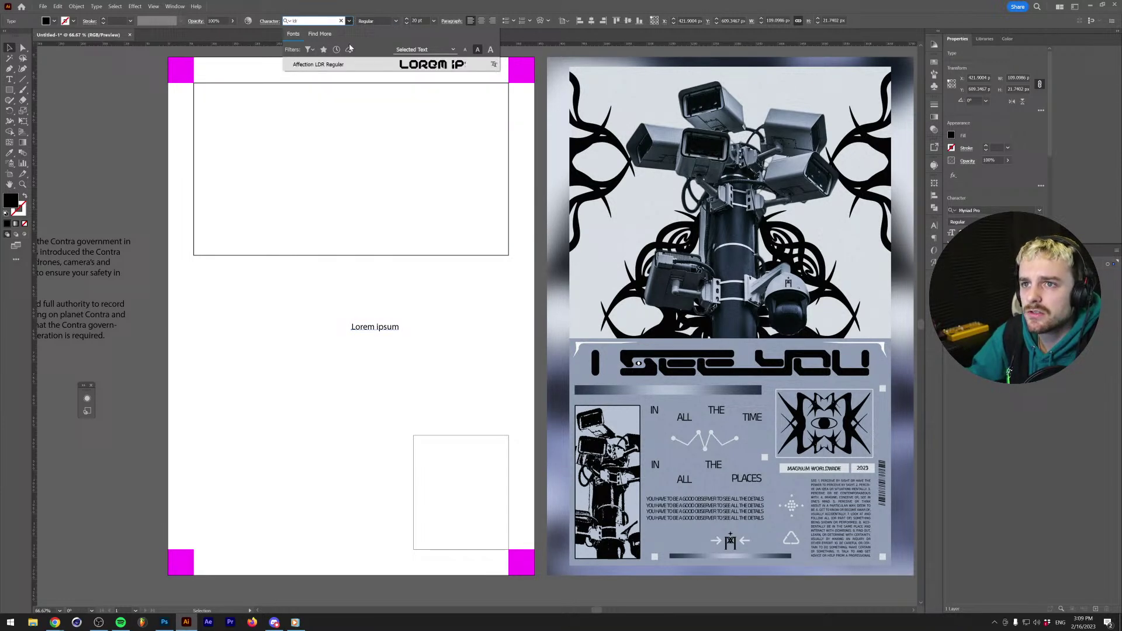
click(350, 65)
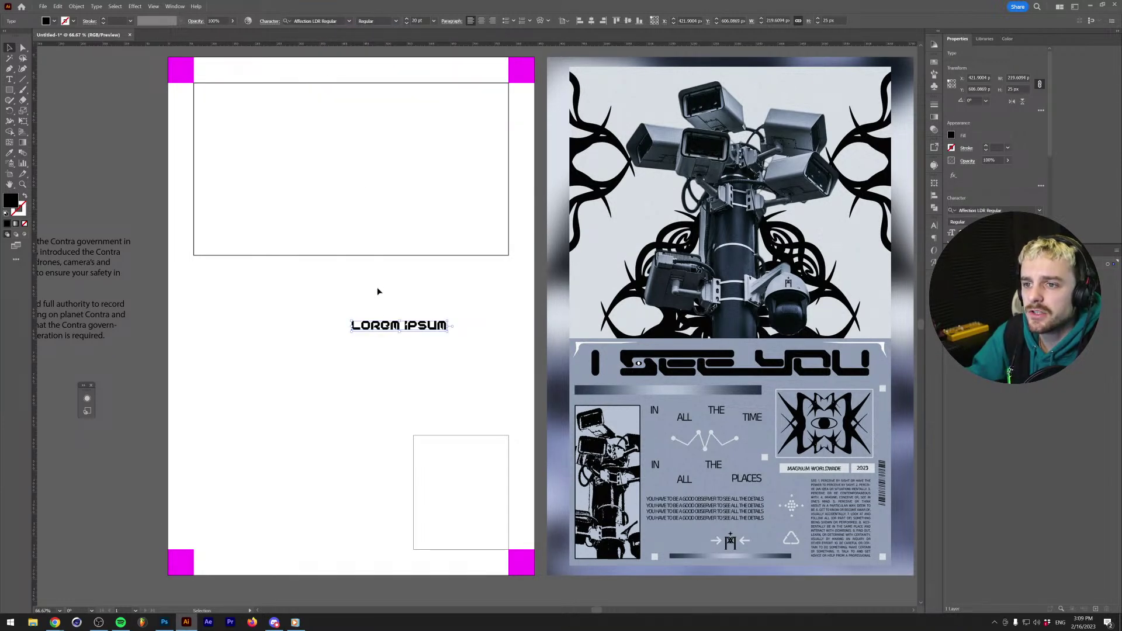
Replace the placeholder text with "Contra" and "Comrade" on two lines and enlarge it to about 516 px wide.
double_click(381, 325)
key(ctrl+a)
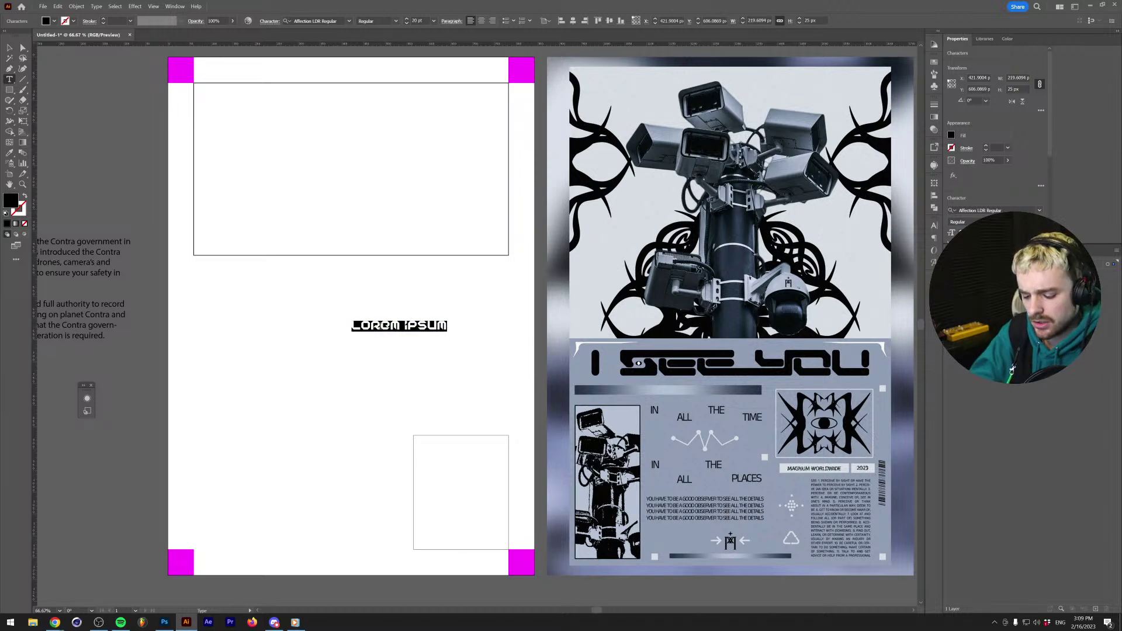
text(Contra)
key(Return)
text(Comrade)
key(Escape)
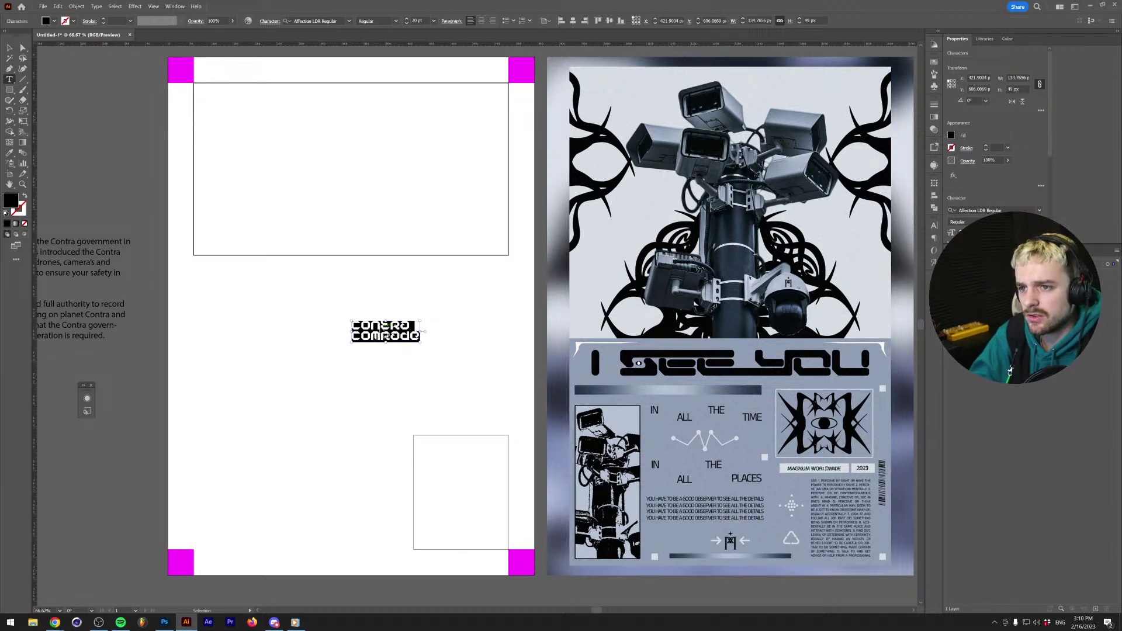
key(Escape)
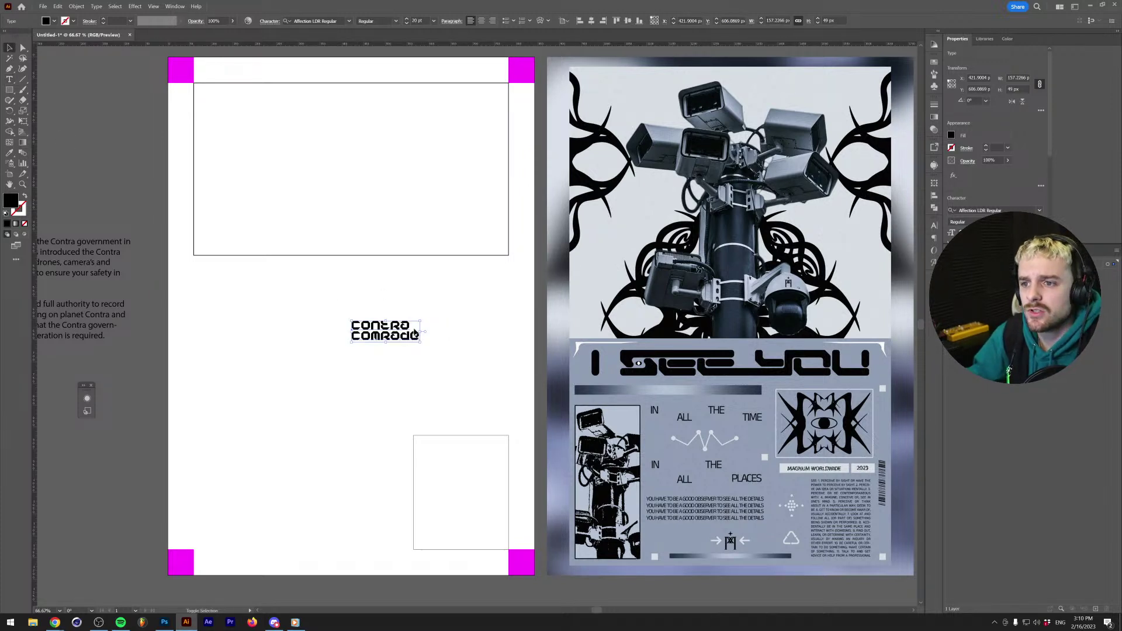
drag(422, 331, 499, 331)
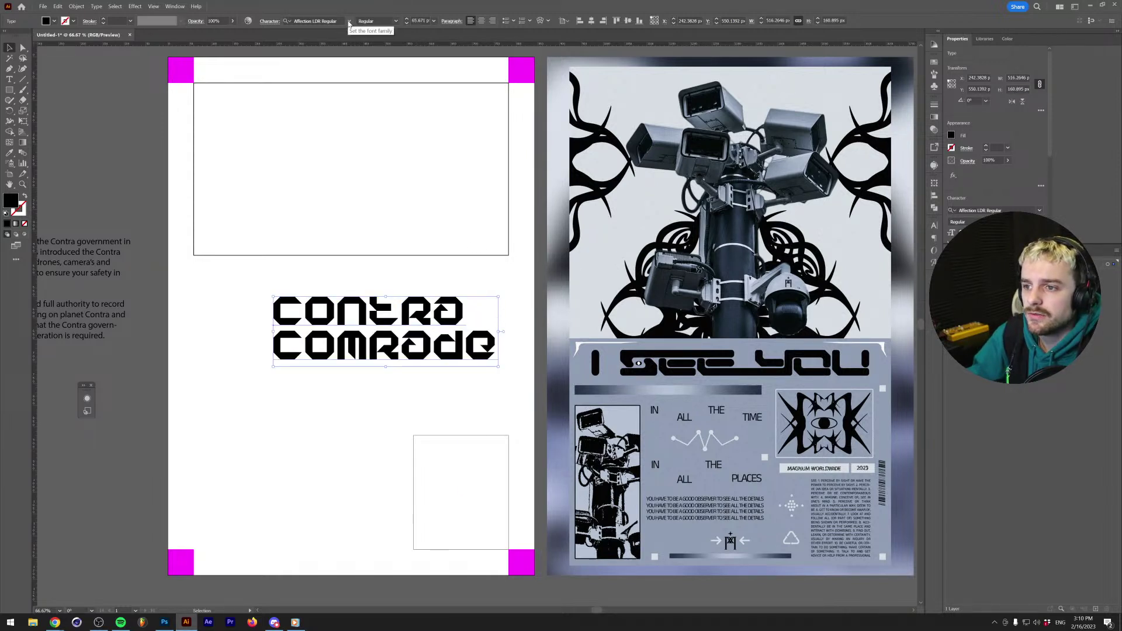
Change the title's font to ROH-DEMIT in the Var1 style.
click(348, 22)
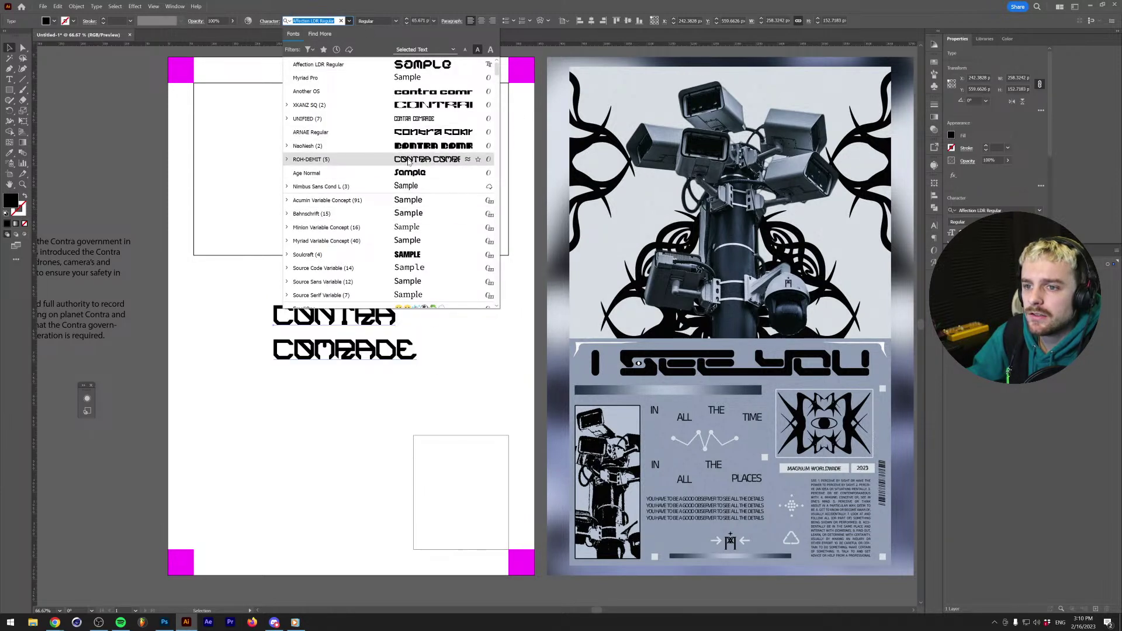
click(391, 163)
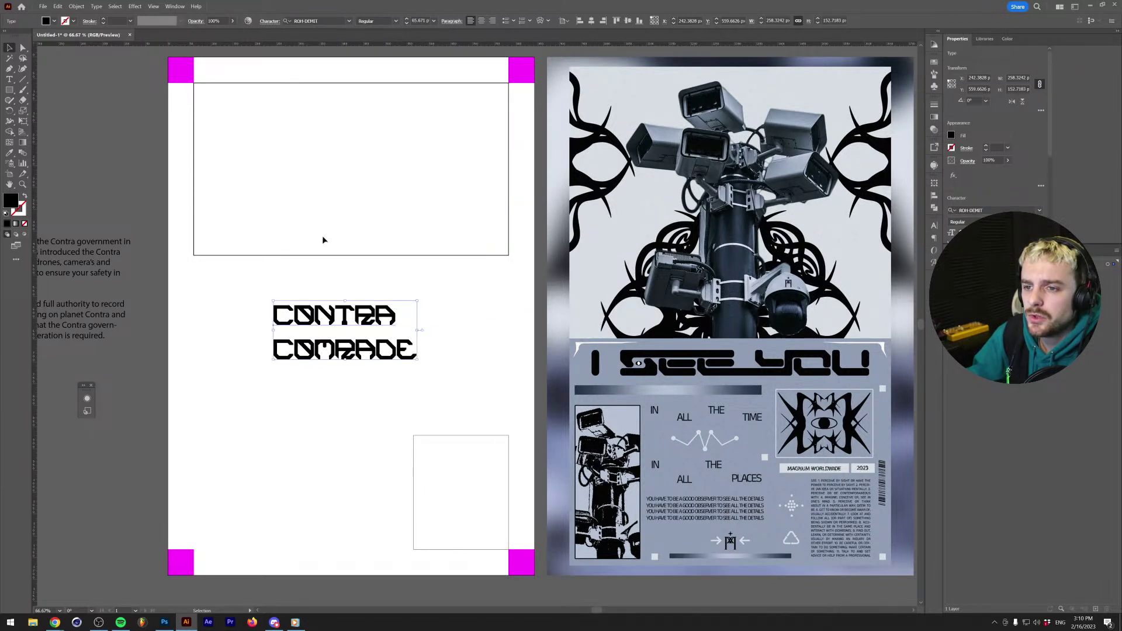
scroll(309, 354, up, 3)
scroll(305, 351, down, 3)
scroll(305, 351, up, 1)
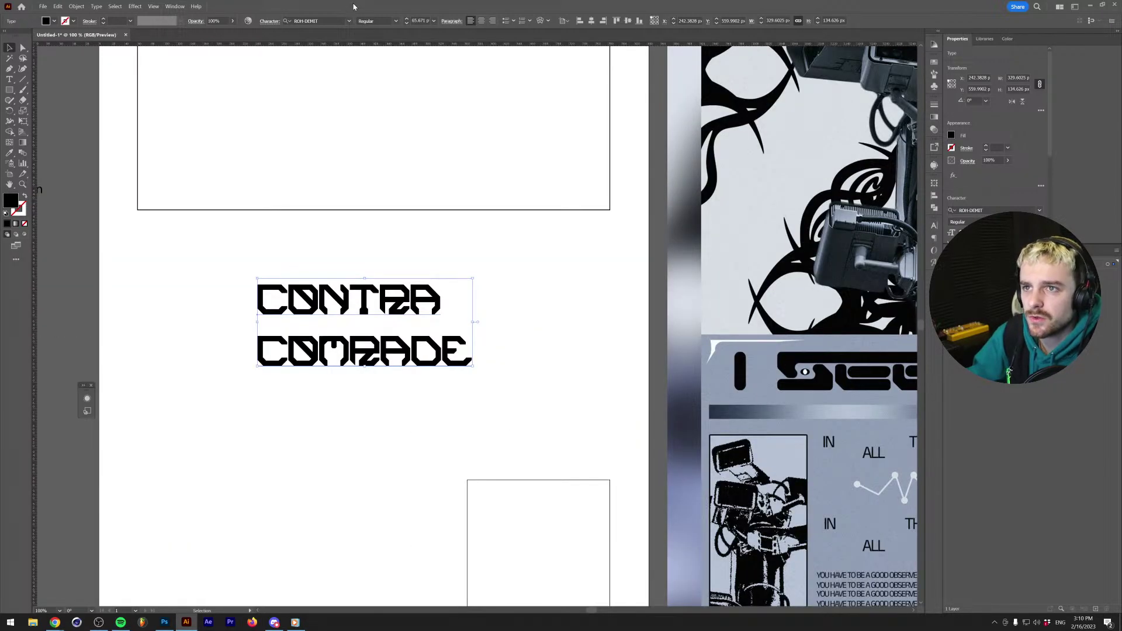
click(397, 22)
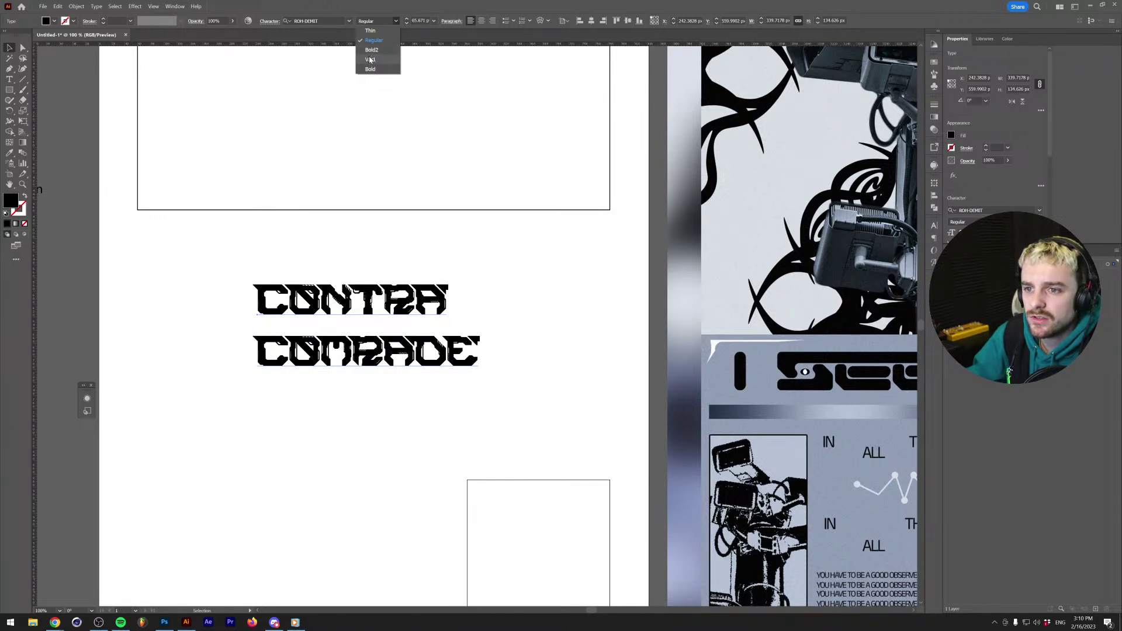
click(369, 59)
Switch the title to the Bold2 style and enlarge it to about 723 px wide, matching the large rectangle's side edges.
scroll(354, 278, down, 1)
drag(440, 308, 528, 307)
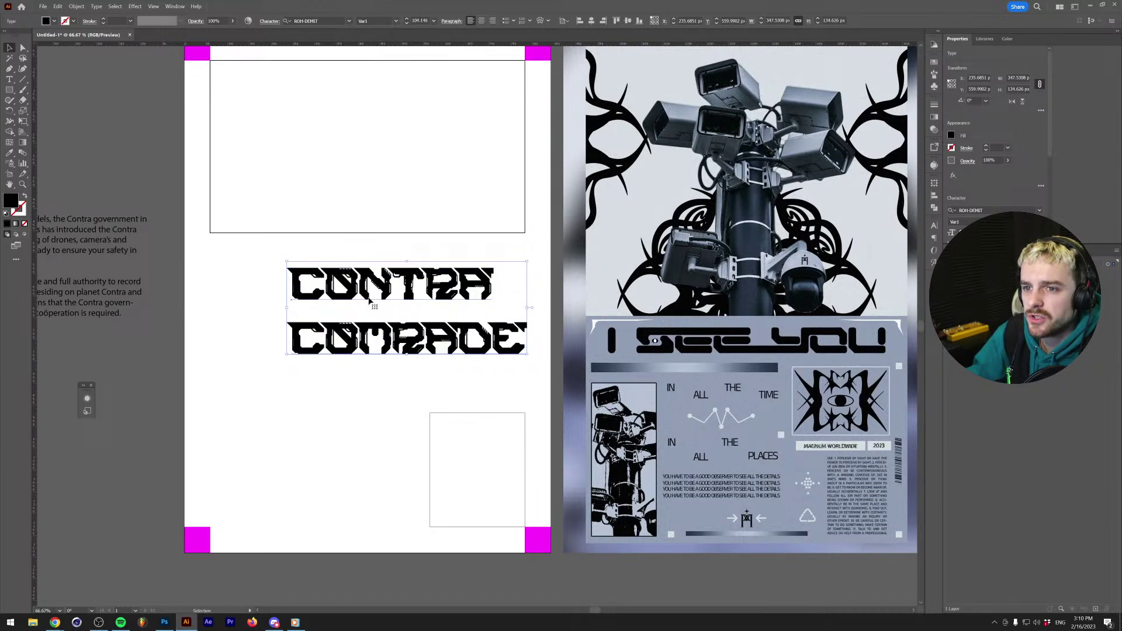
drag(288, 308, 232, 311)
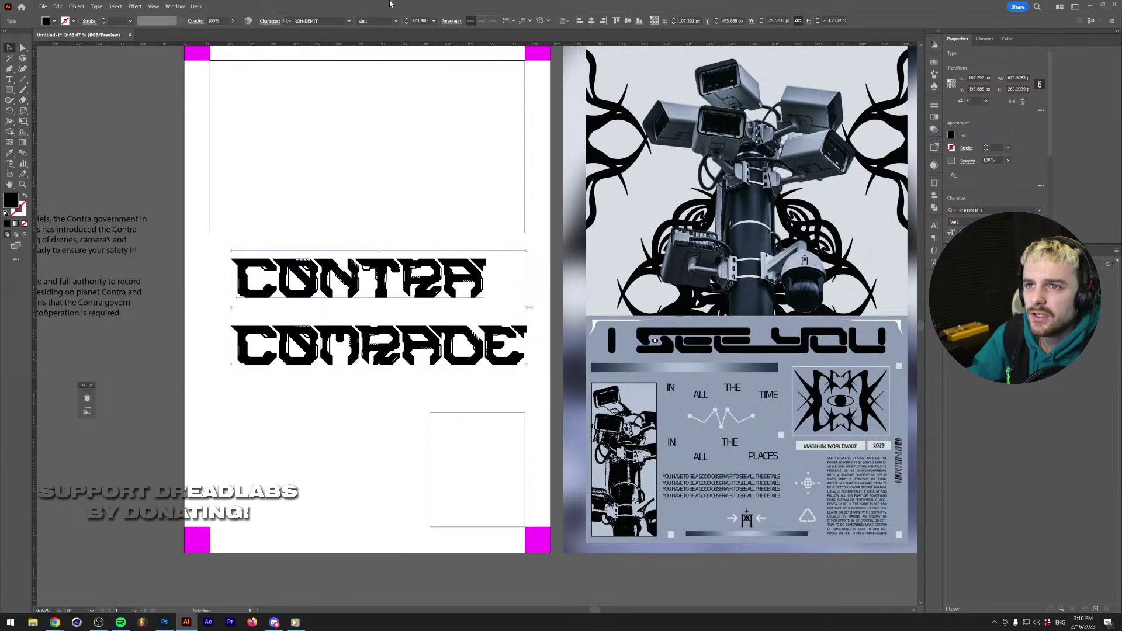
click(396, 21)
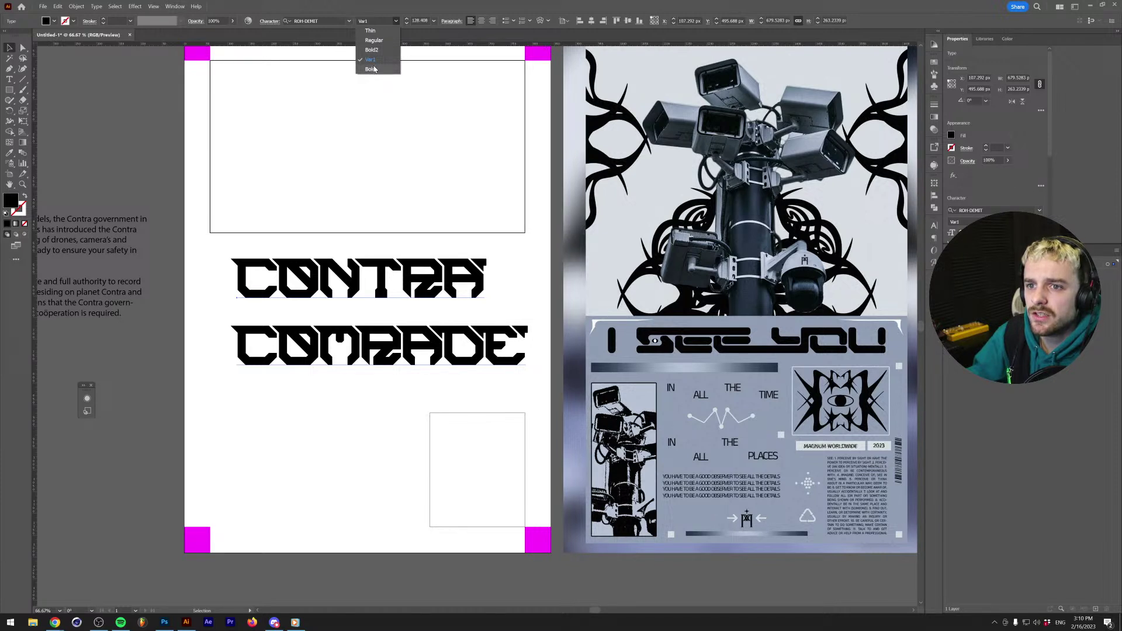
click(372, 50)
drag(238, 308, 209, 297)
drag(526, 306, 526, 306)
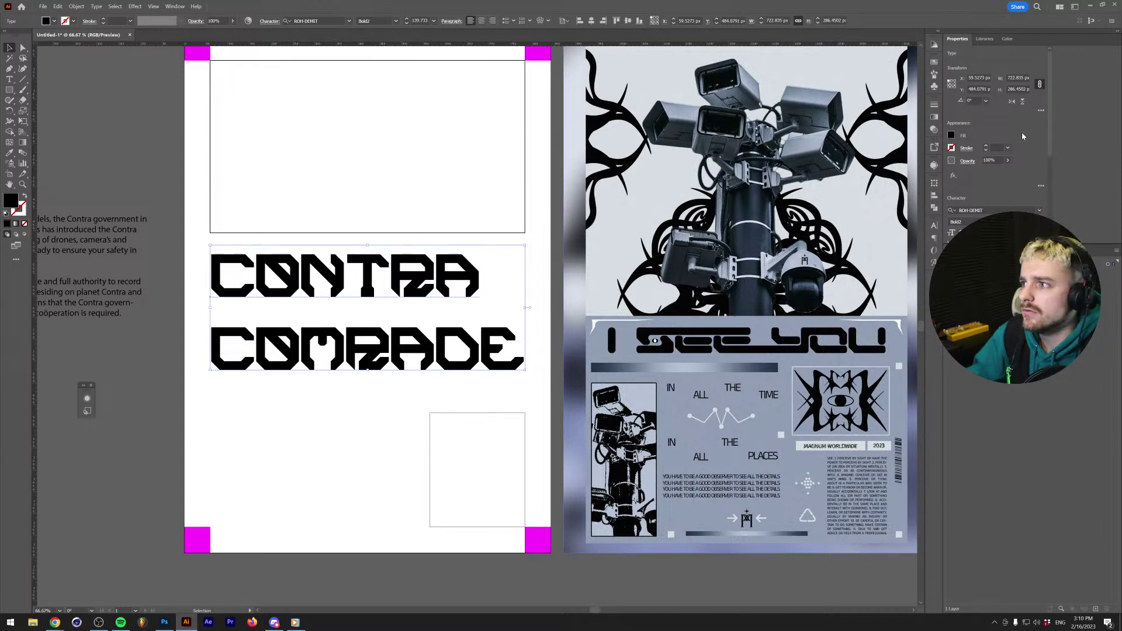
Tighten the title's leading until the Contra and Comrade lines sit close together.
key(alt+Up)
key(alt+Up)
key(alt+Up)
key(alt+Up)
key(alt+Up)
key(alt+Up)
key(alt+Up)
key(alt+Up)
key(alt+Up)
key(alt+Up)
key(alt+Up)
key(alt+Up)
key(alt+Up)
key(alt+Up)
key(alt+Up)
key(alt+Up)
key(alt+Up)
key(alt+Up)
key(alt+Up)
key(alt+Up)
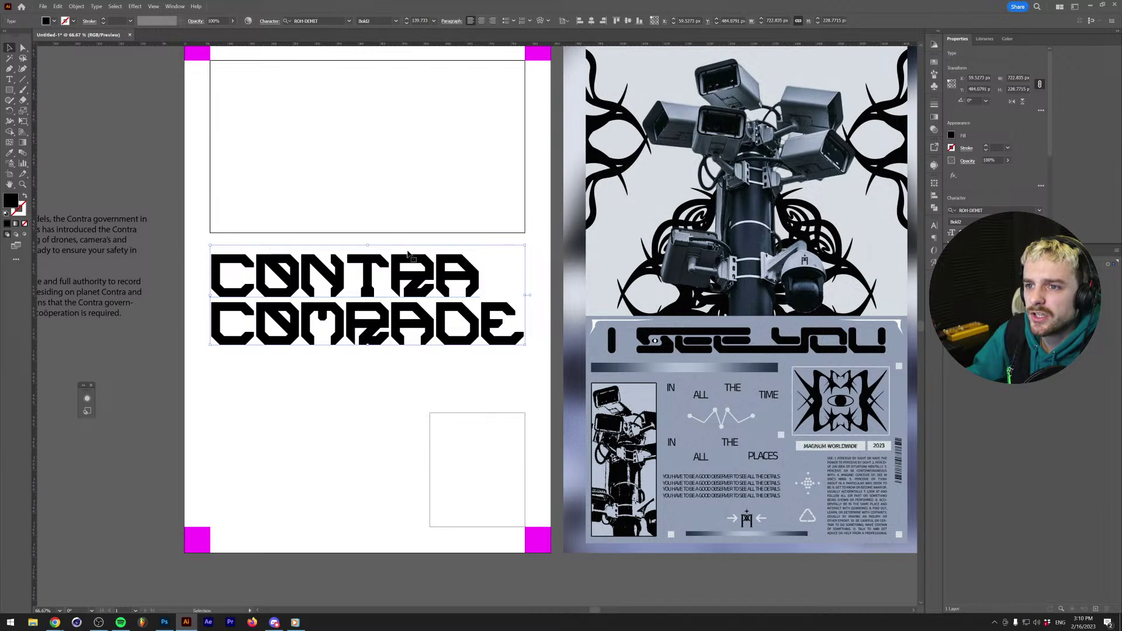
Move the two-line title up until its letters sit just below the large outlined rectangle.
key(shift+Up)
key(shift+Up)
key(shift+Up)
key(shift+Up)
key(shift+Up)
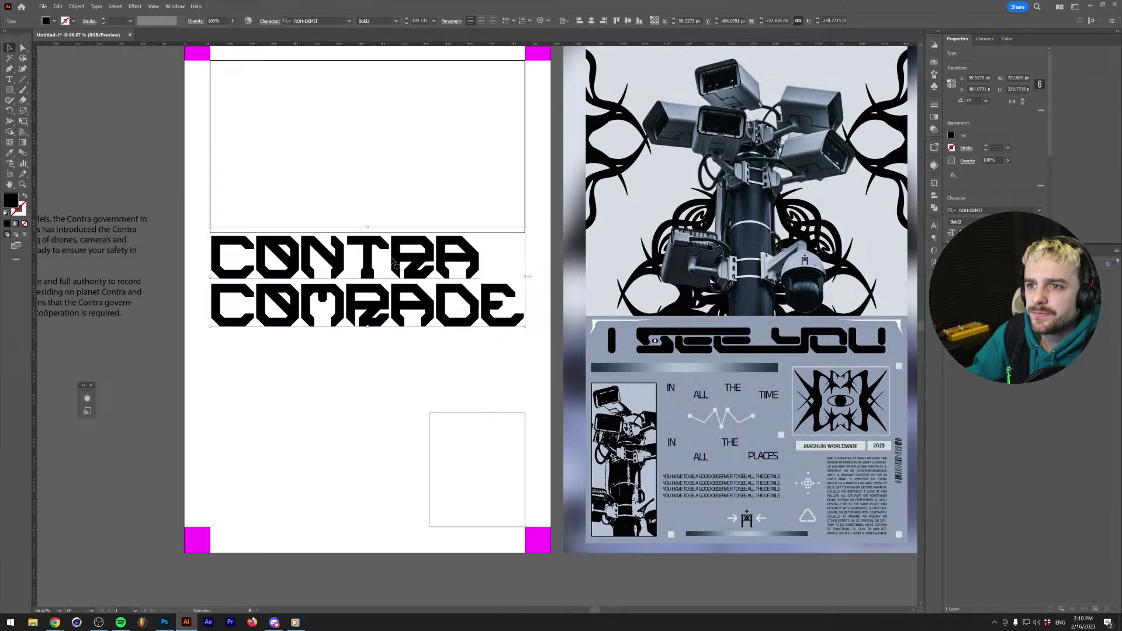
Join Contra and Comrade onto one line and scale the title to about 723 px wide, aligned with the large rectangle's sides.
key(t)
drag(526, 304, 160, 292)
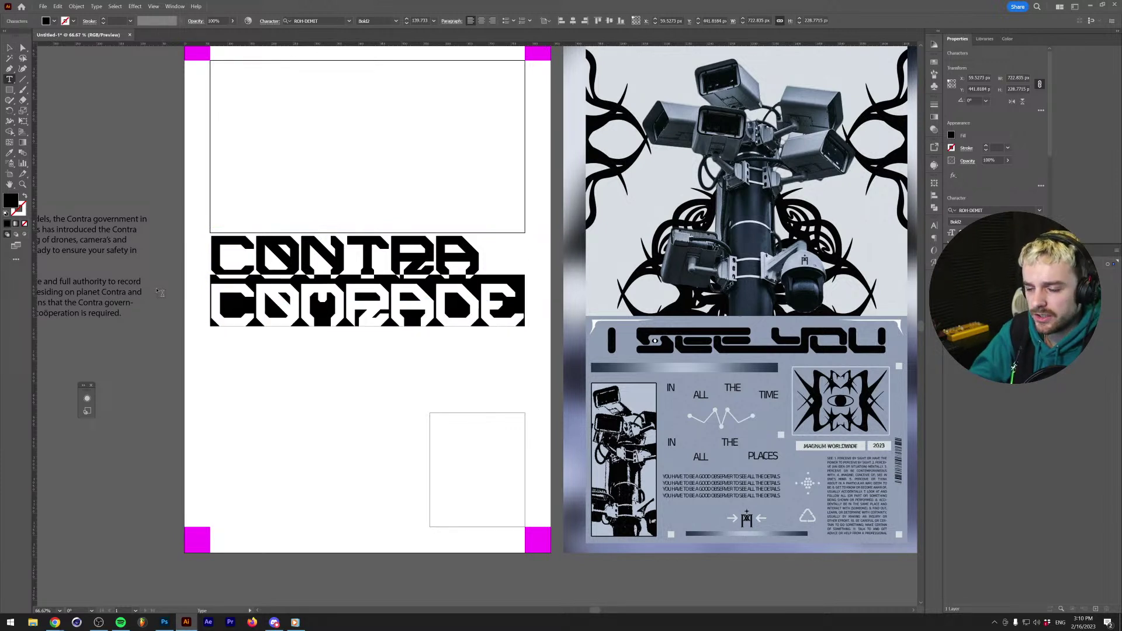
key(Left)
key(BackSpace)
click(10, 47)
drag(807, 257, 526, 251)
drag(213, 255, 209, 250)
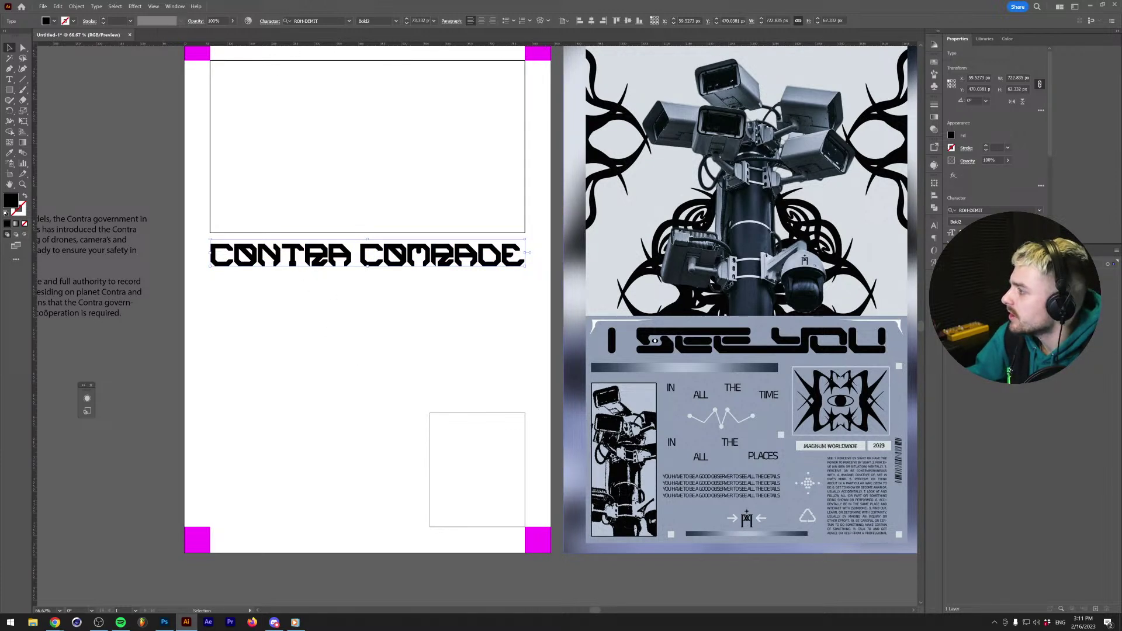
click(7, 6)
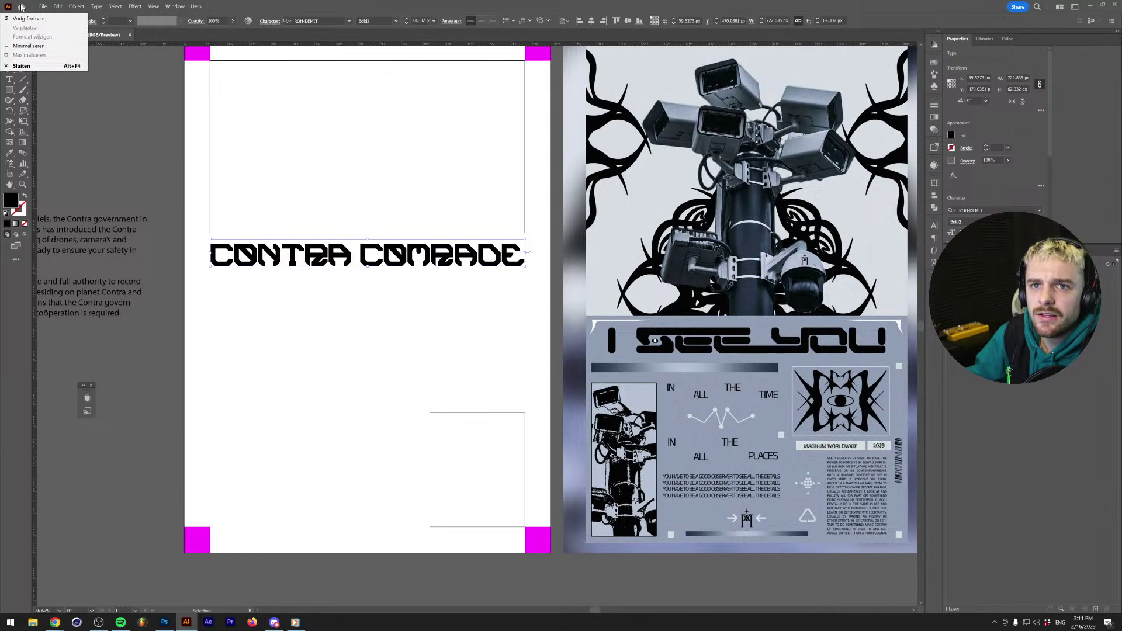
click(8, 8)
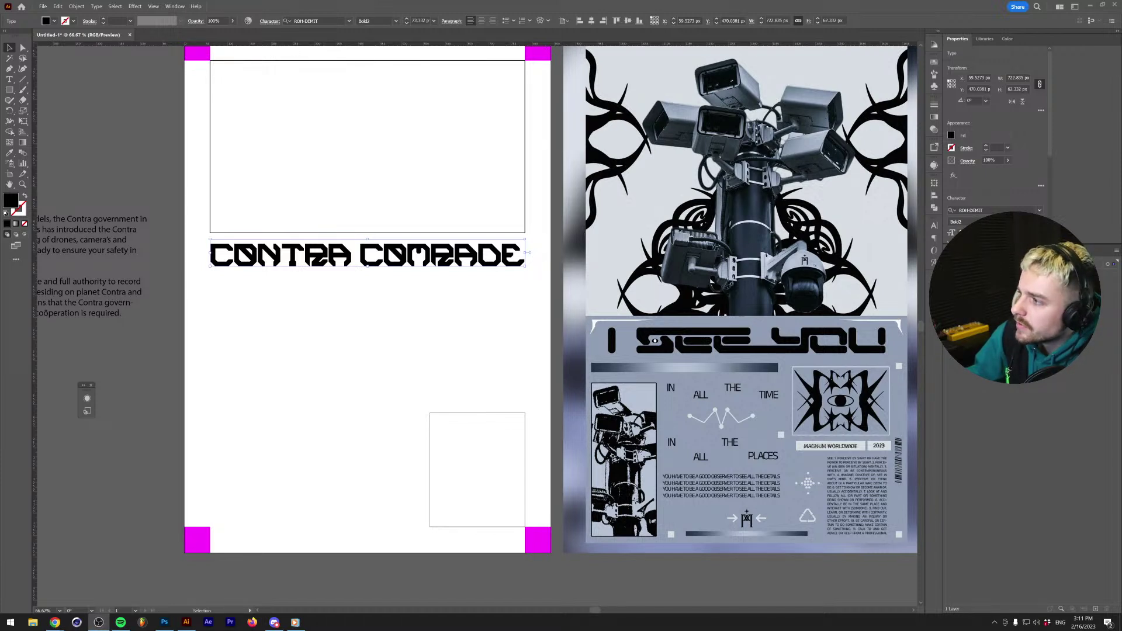
click(518, 313)
scroll(491, 314, up, 2)
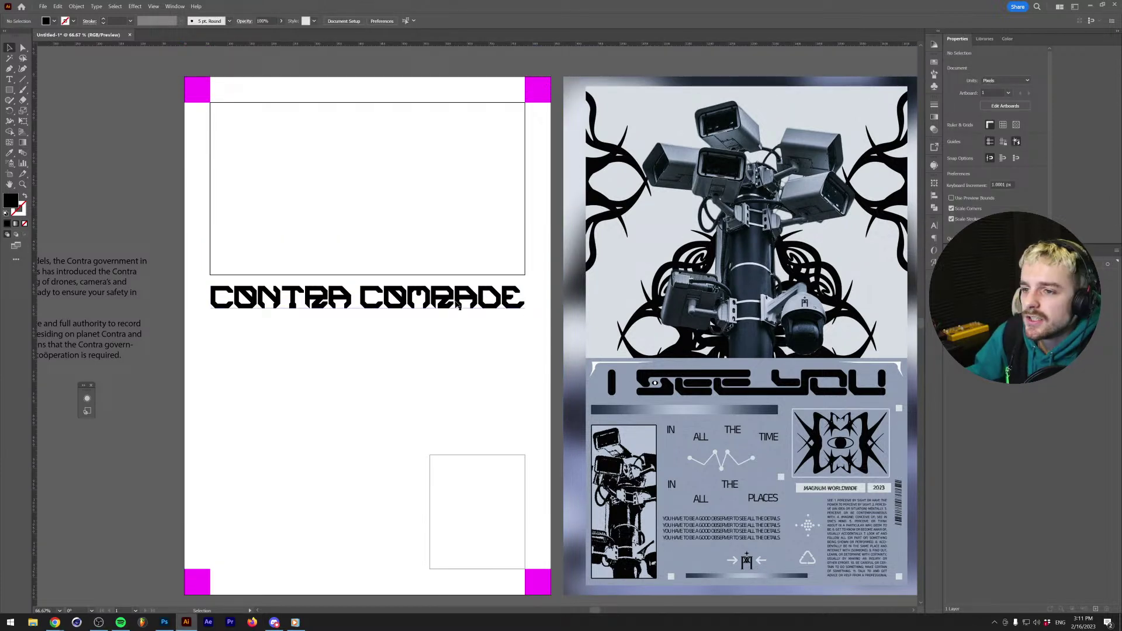
right_click(457, 309)
click(363, 340)
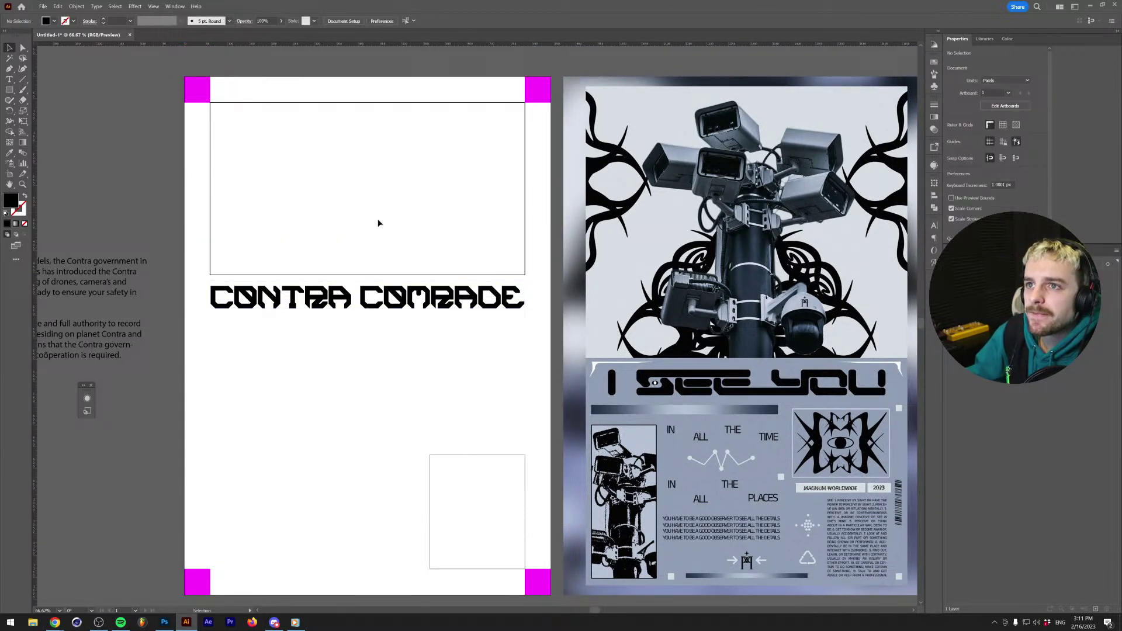
Set the single-line Contra Comrade title to the Var1 font style.
click(377, 300)
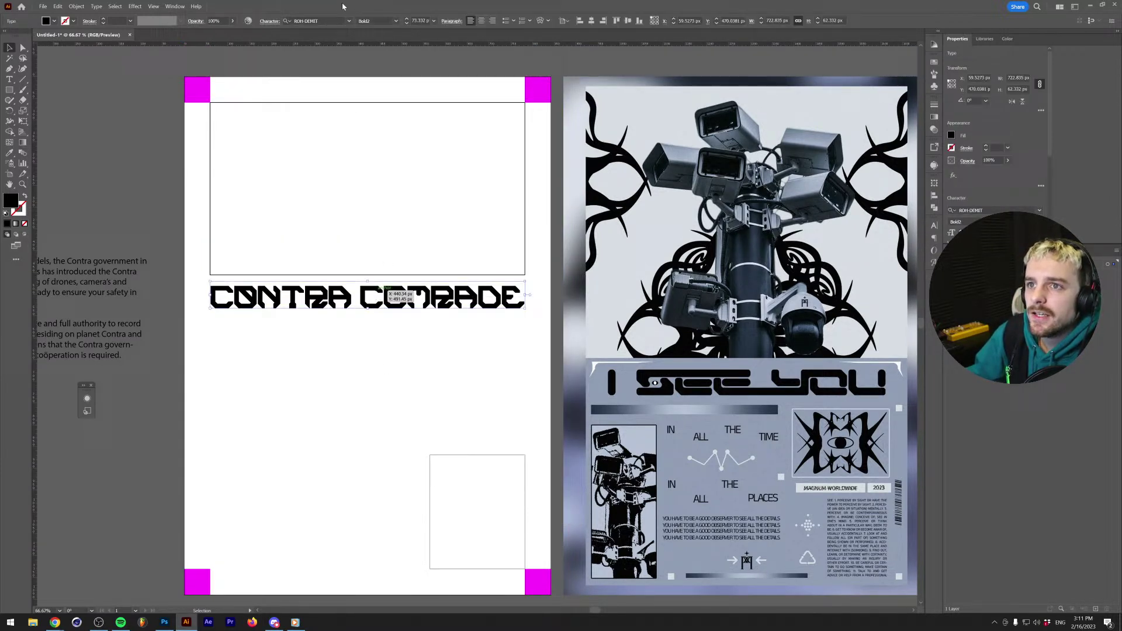
click(396, 21)
click(375, 63)
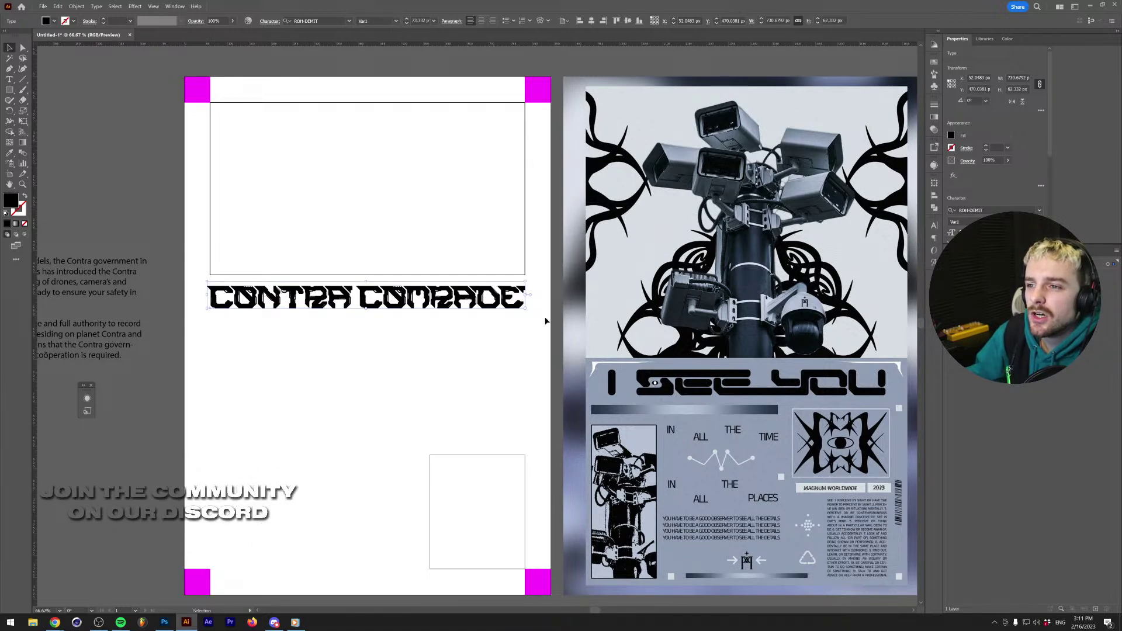
Scale the title to about 732 px wide, fitting its letters to the large rectangle's sides, and move it up closer beneath the rectangle.
scroll(526, 296, up, 5)
drag(528, 301, 526, 300)
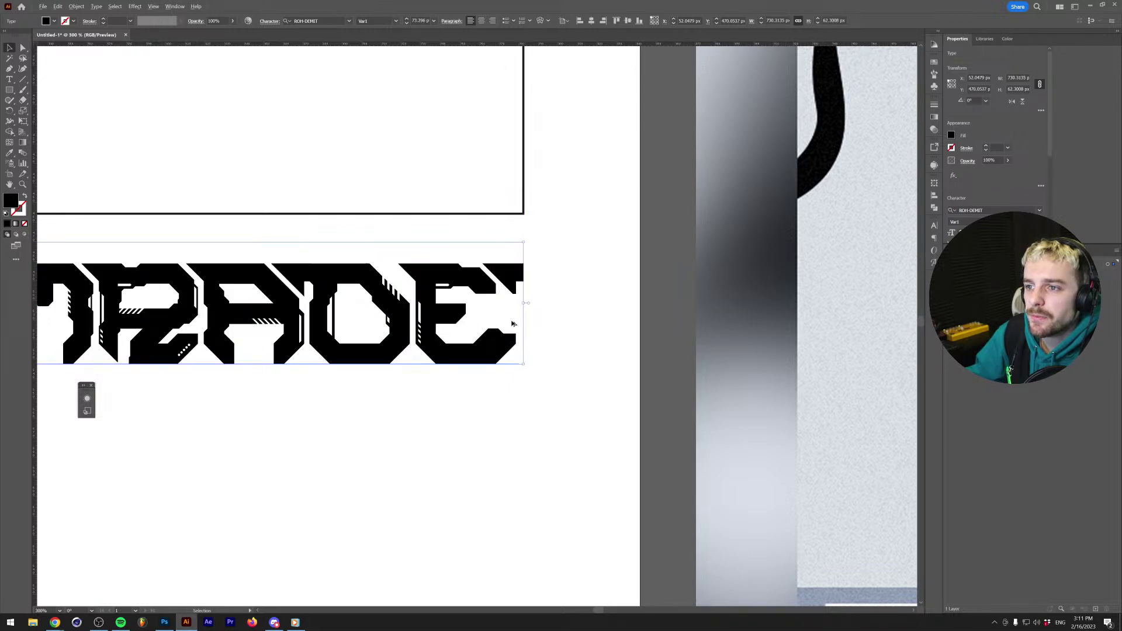
scroll(514, 309, down, 5)
scroll(146, 319, up, 6)
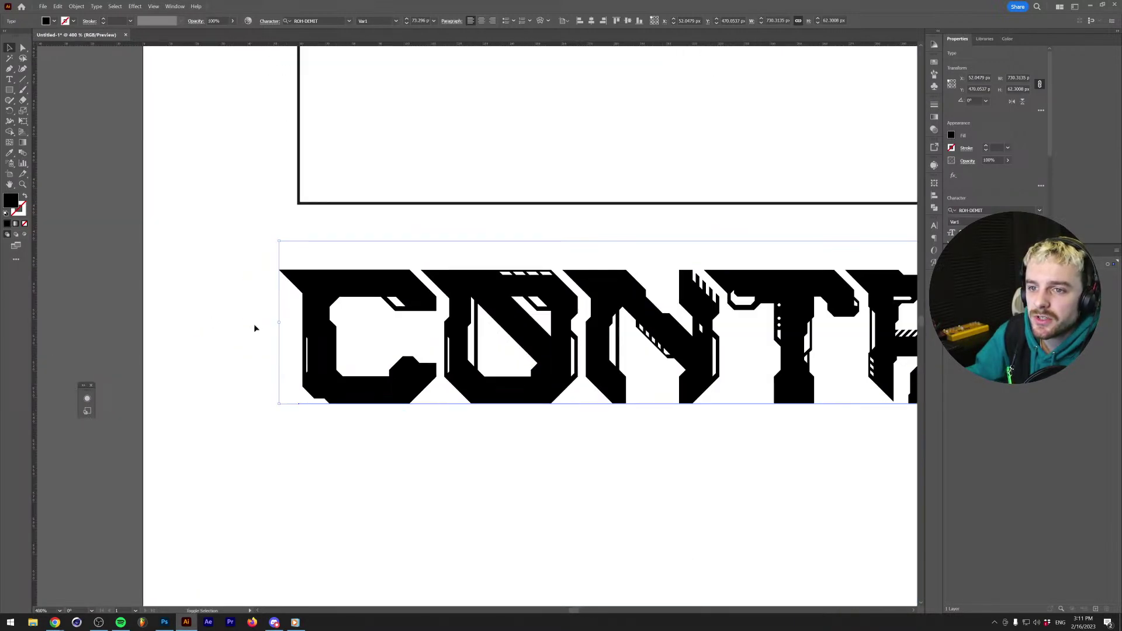
drag(281, 323, 292, 304)
scroll(276, 322, down, 3)
scroll(292, 304, down, 3)
right_click(458, 311)
click(406, 332)
click(405, 332)
Compare the Bold and Var1 font styles on the title, keeping Var1, and review the title within the layout.
scroll(406, 332, up, 2)
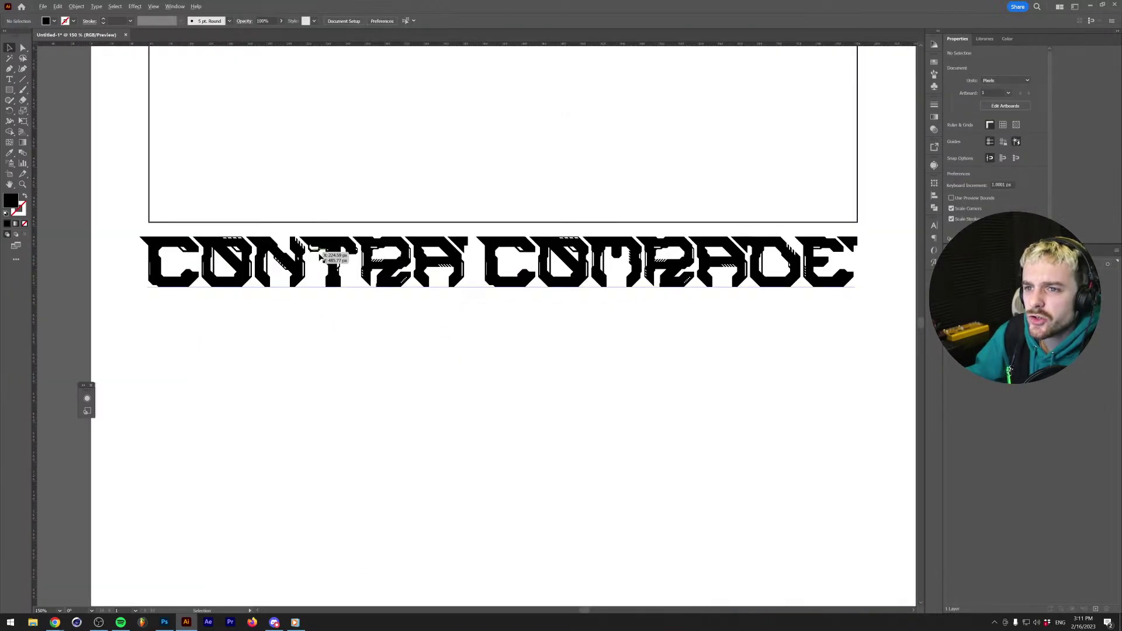
scroll(308, 255, up, 3)
click(336, 263)
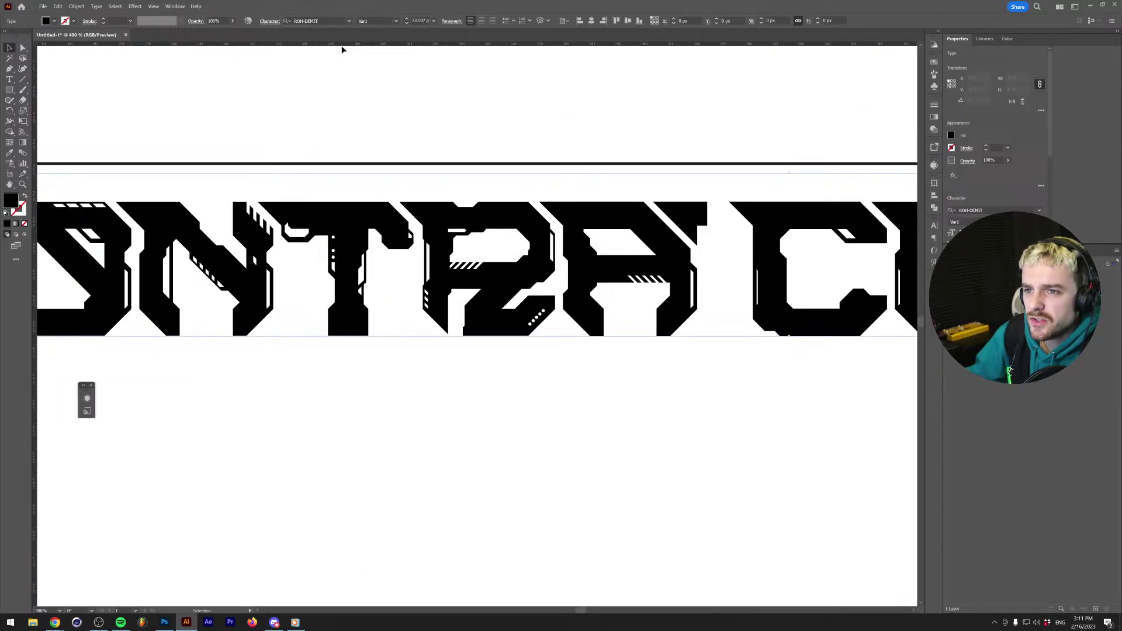
click(396, 23)
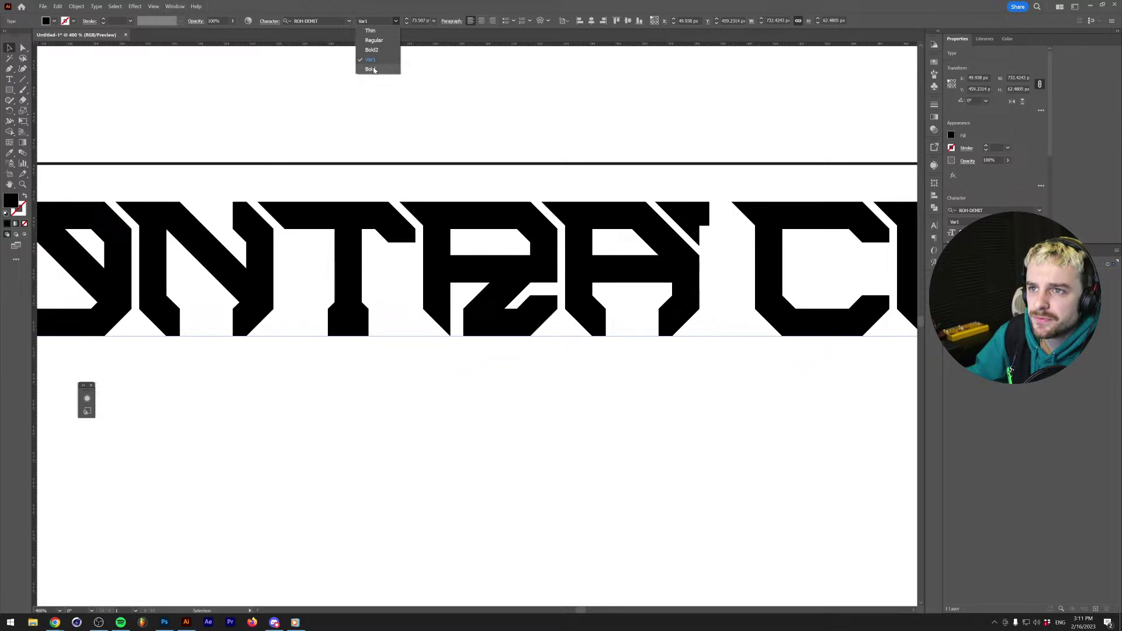
click(373, 65)
click(377, 121)
key(ctrl+1)
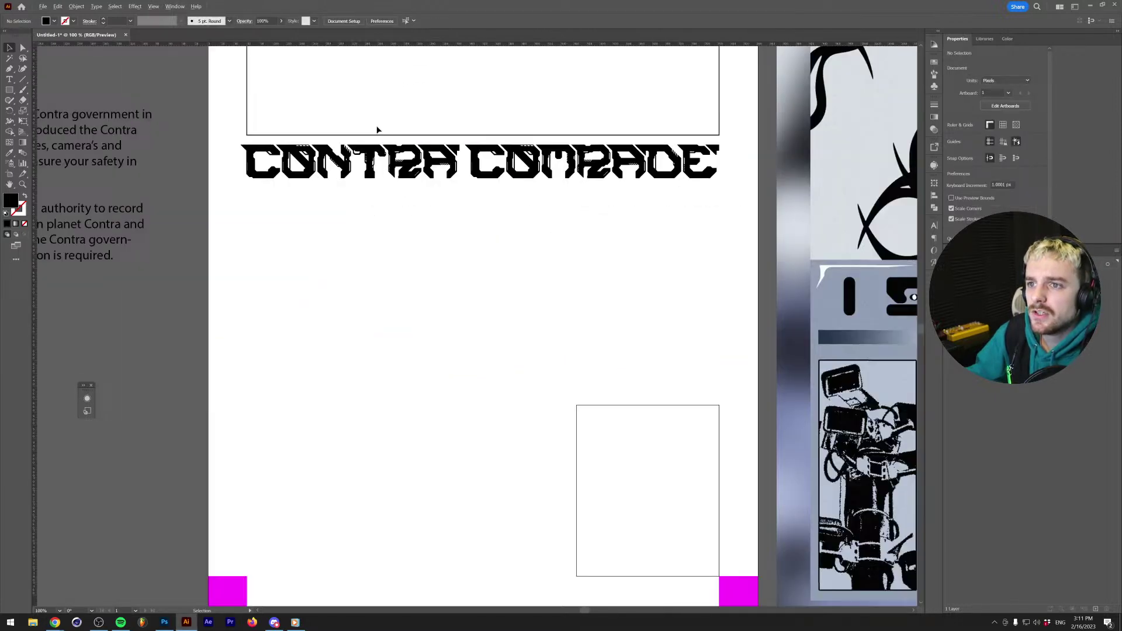
scroll(415, 380, up, 3)
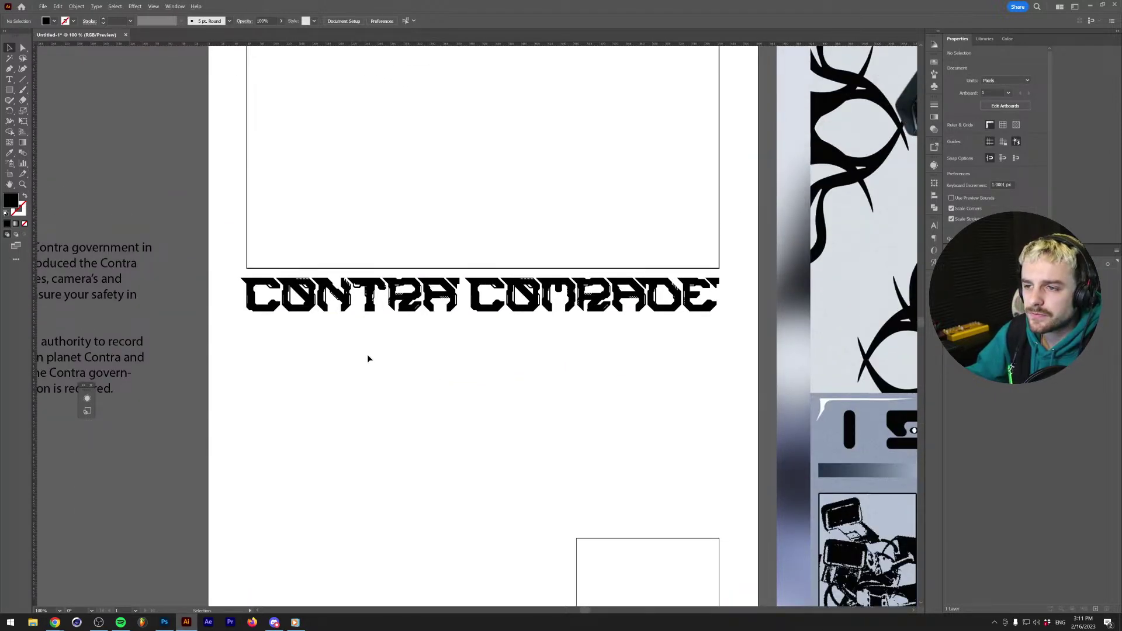
scroll(367, 359, down, 2)
scroll(368, 355, up, 1)
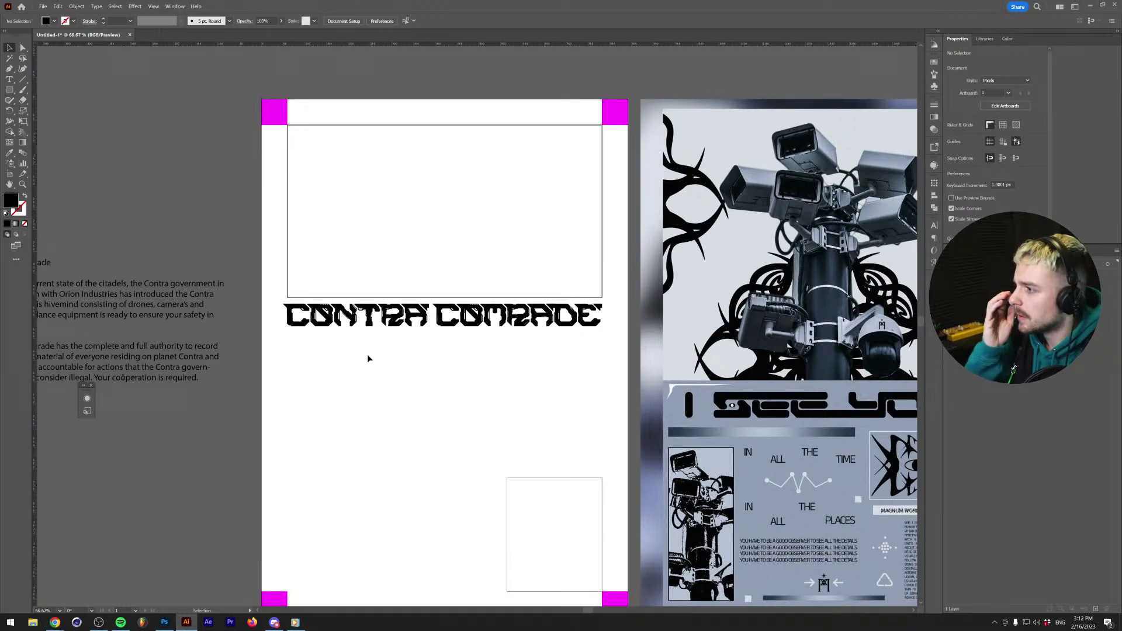
Set the Contra Comrade title to the Bold font style.
click(372, 323)
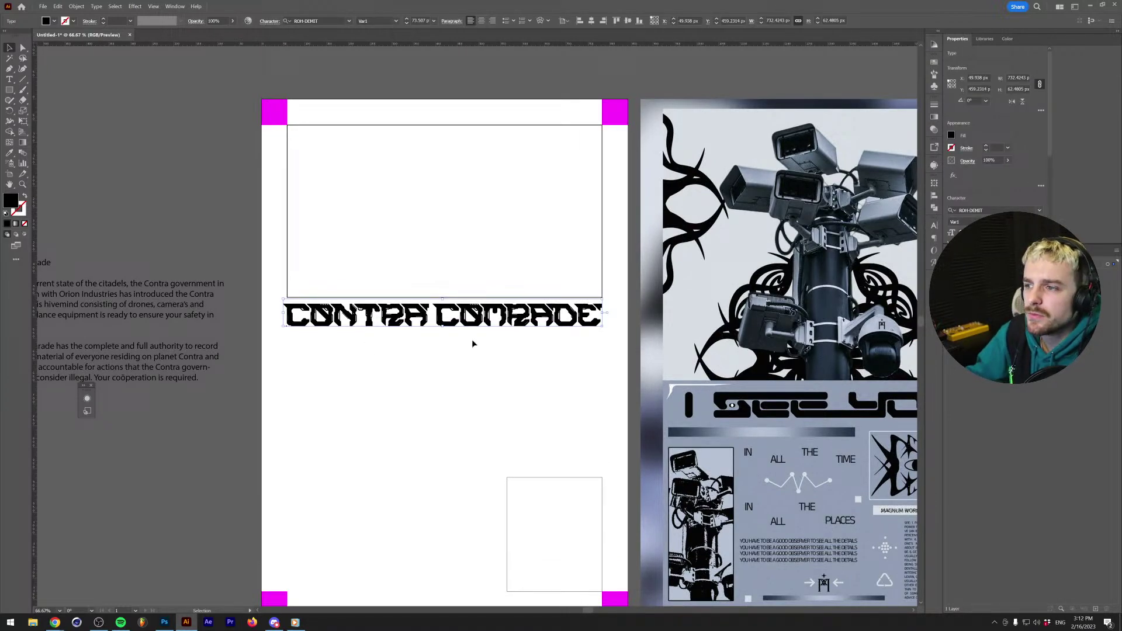
scroll(470, 363, up, 2)
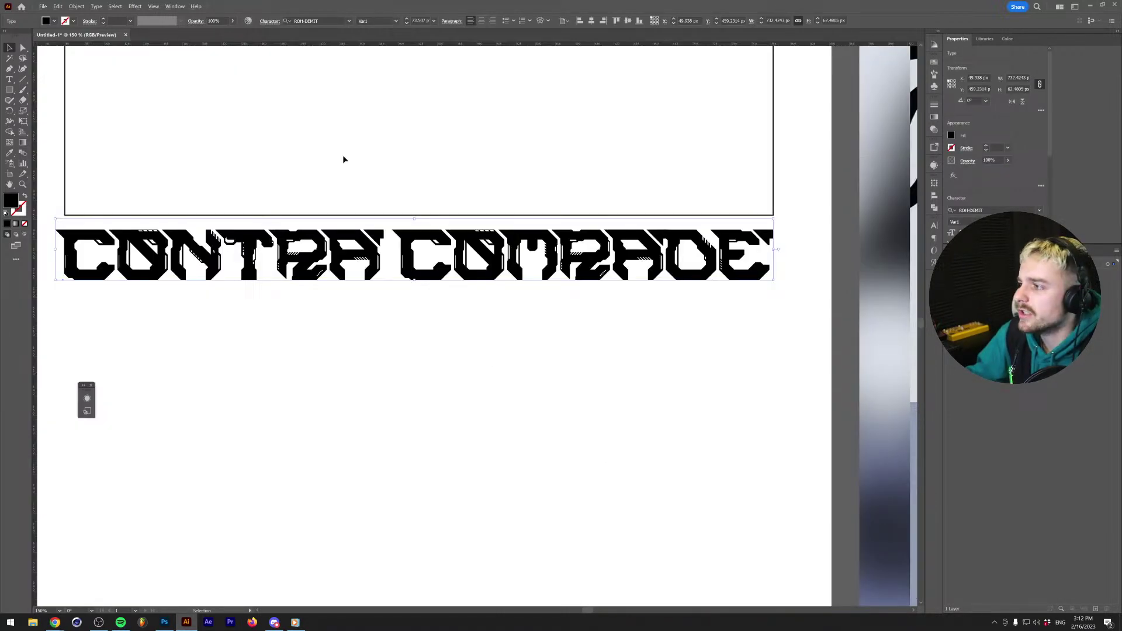
click(397, 23)
click(376, 69)
click(441, 386)
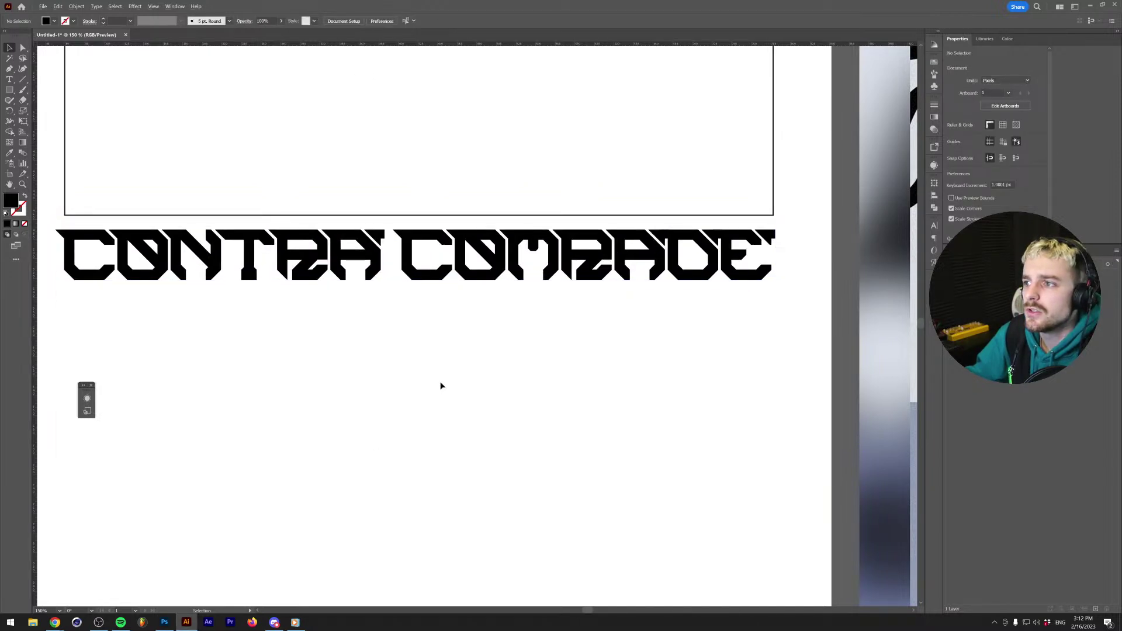
Convert the Contra Comrade title text to outlines.
right_click(463, 266)
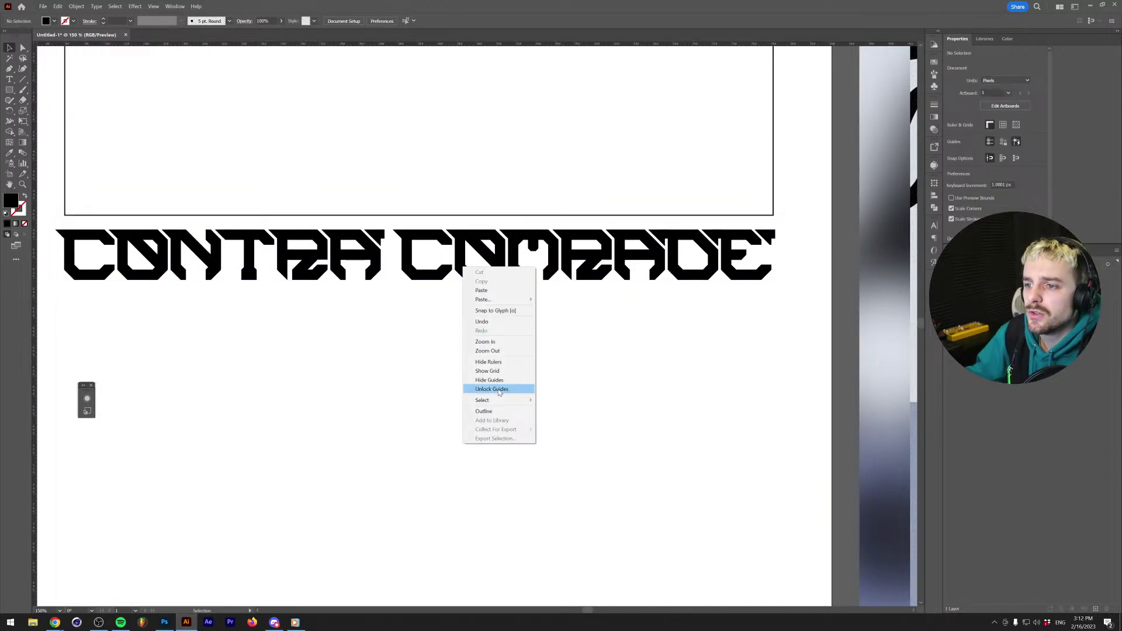
click(389, 298)
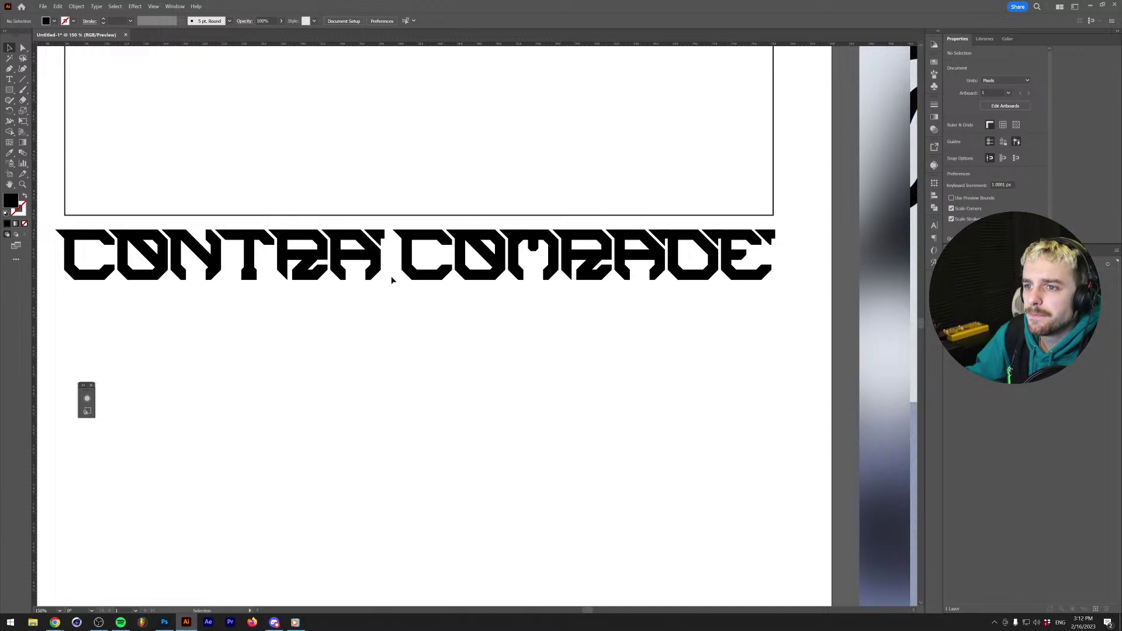
click(407, 247)
right_click(408, 247)
click(468, 349)
click(251, 336)
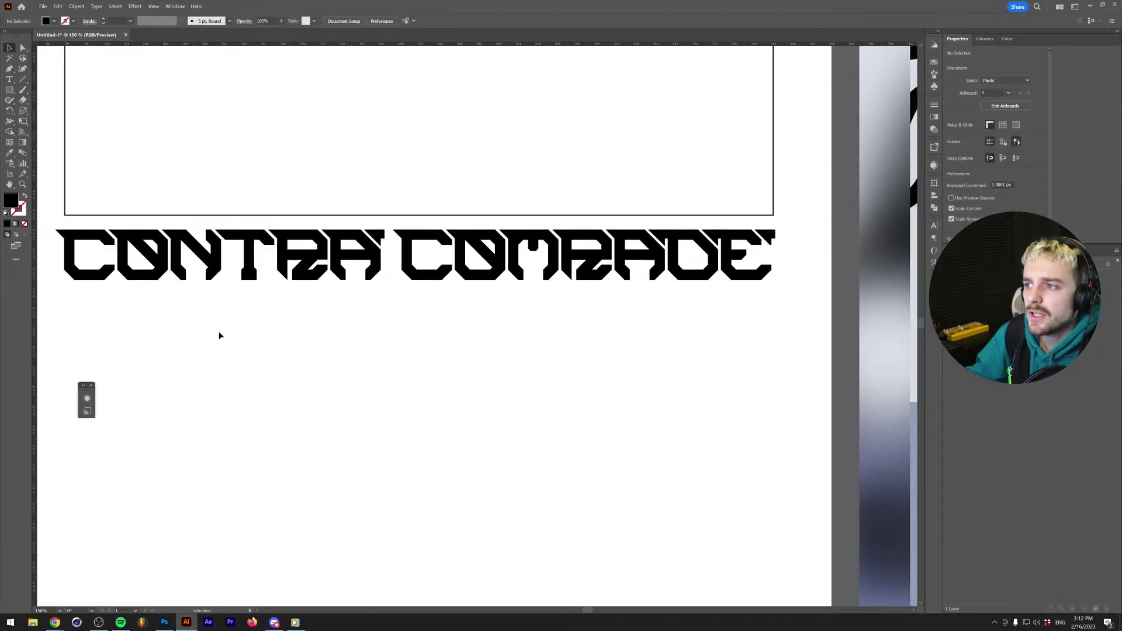
Draw a vertical 1 pt guide line about 105 px long across the title, in line with the large rectangle's left edge.
scroll(107, 294, up, 2)
scroll(108, 294, up, 2)
drag(170, 298, 399, 321)
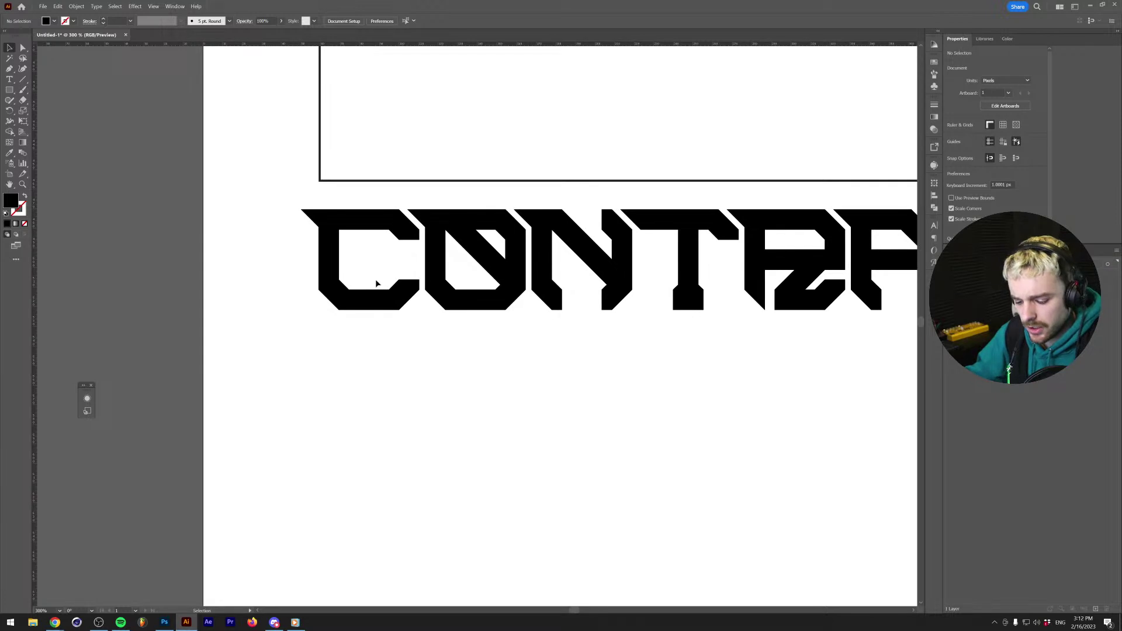
key(m)
key(p)
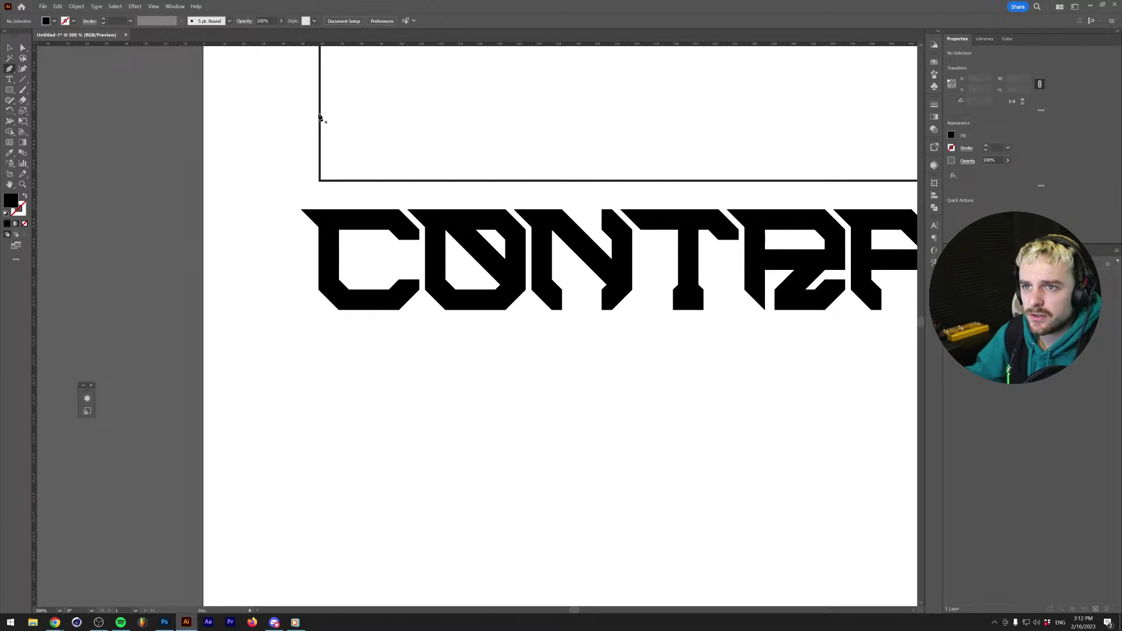
click(321, 116)
drag(320, 481, 309, 475)
key(v)
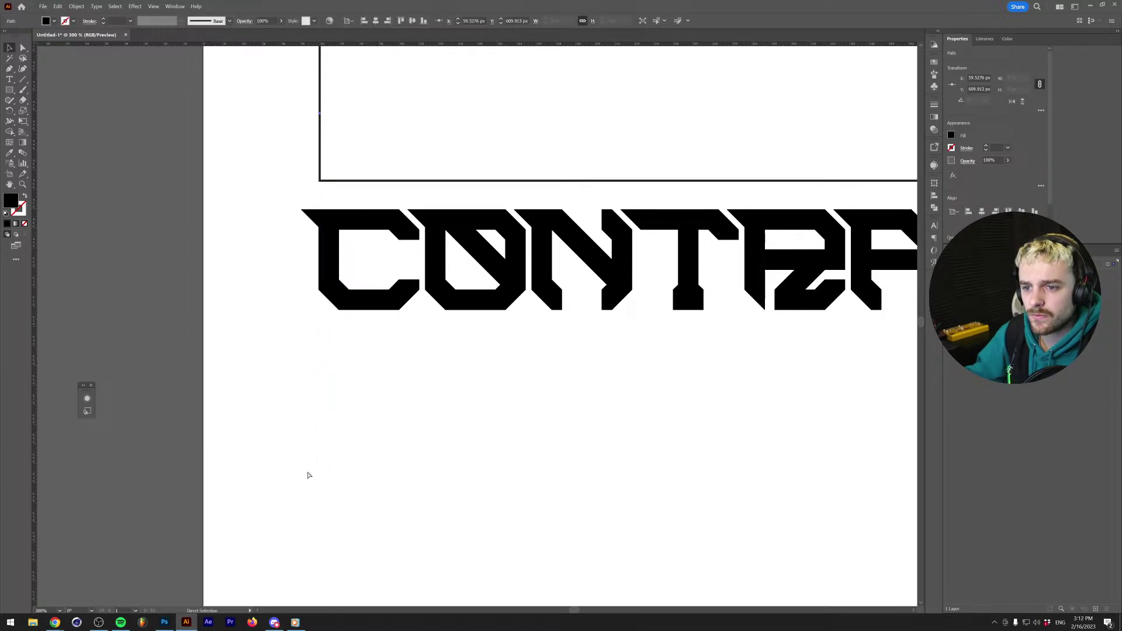
key(p)
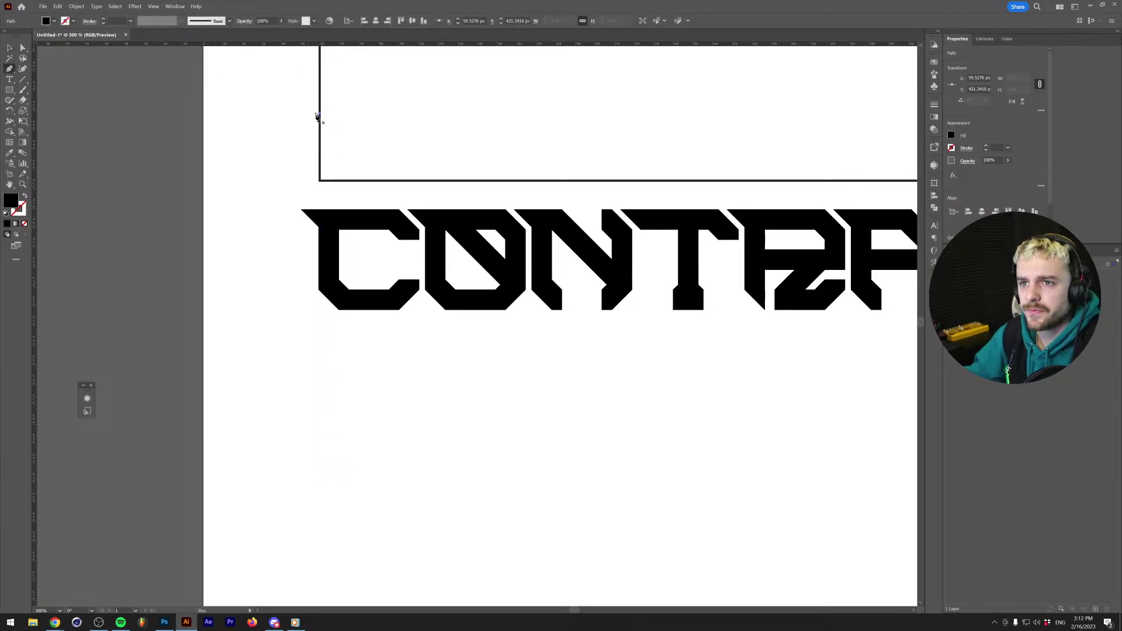
mouse_move(321, 117)
mouse_down()
mouse_move(313, 324)
mouse_move(325, 396)
mouse_up()
key(shift+x)
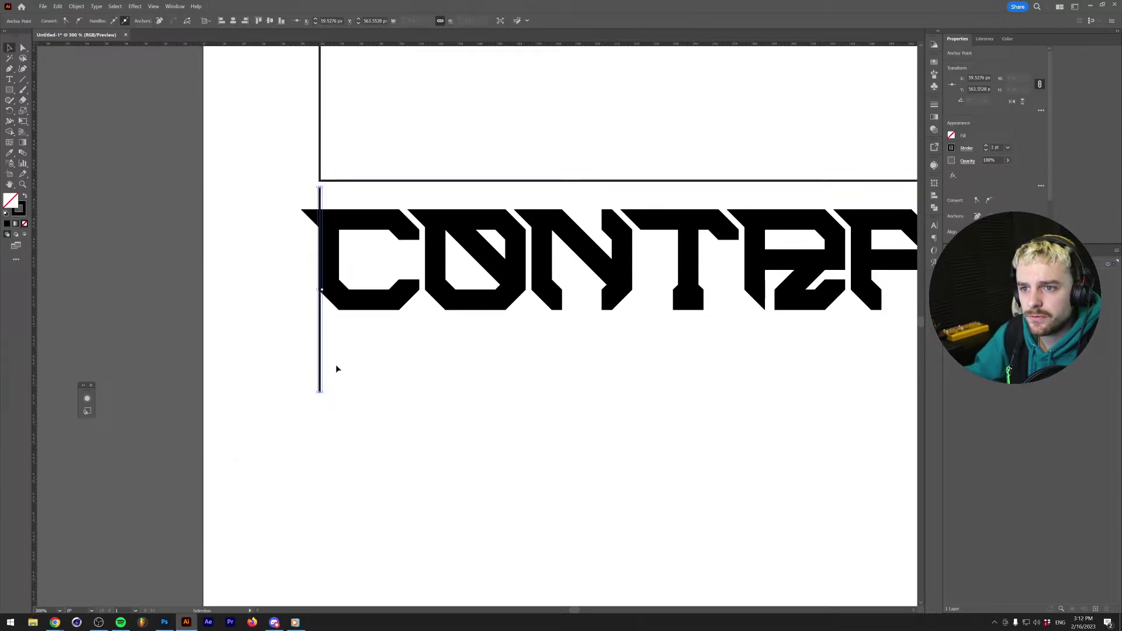
In outline view, scale the title from its left side to about 734 px wide so the first C's stem meets the guide line.
key(ctrl+y)
scroll(339, 305, up, 5)
click(324, 285)
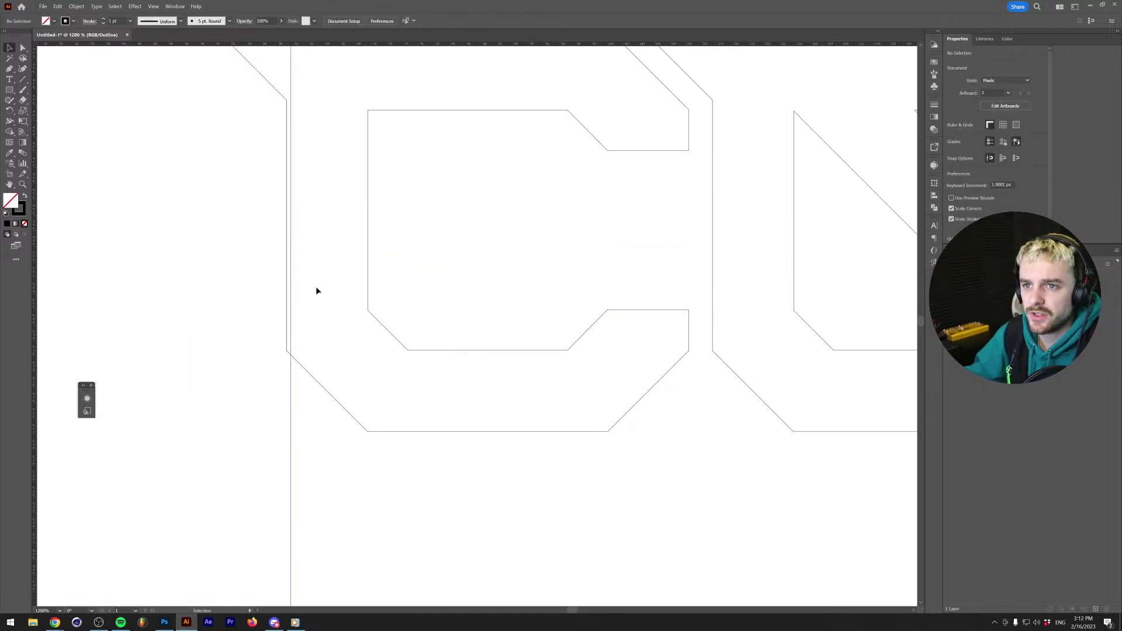
click(287, 278)
scroll(276, 267, up, 3)
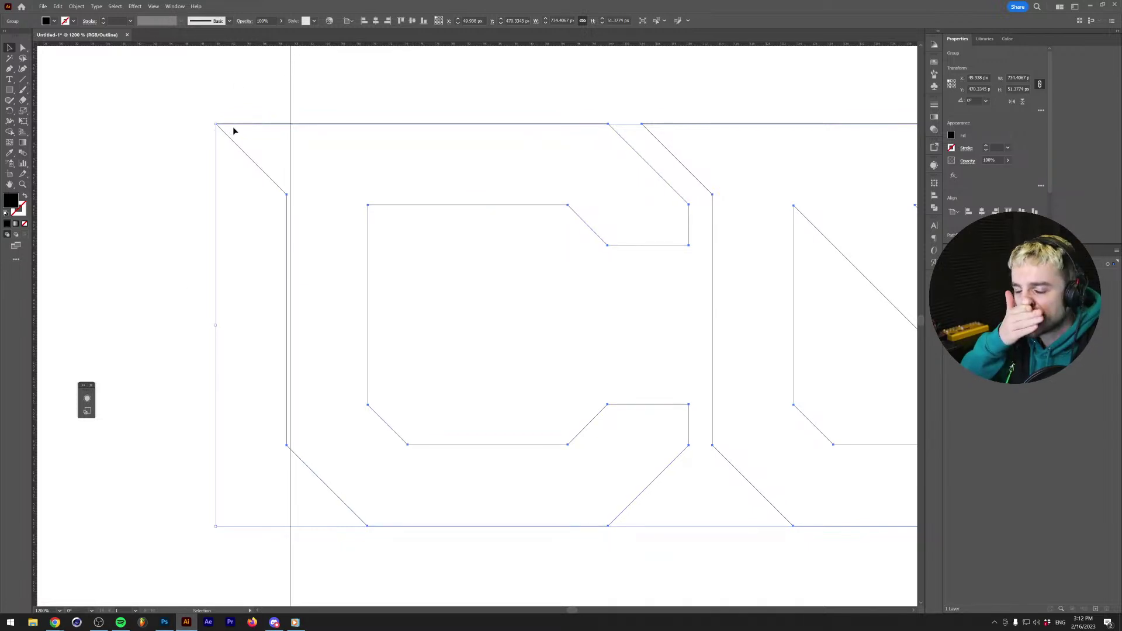
drag(216, 326, 221, 325)
scroll(281, 310, down, 4)
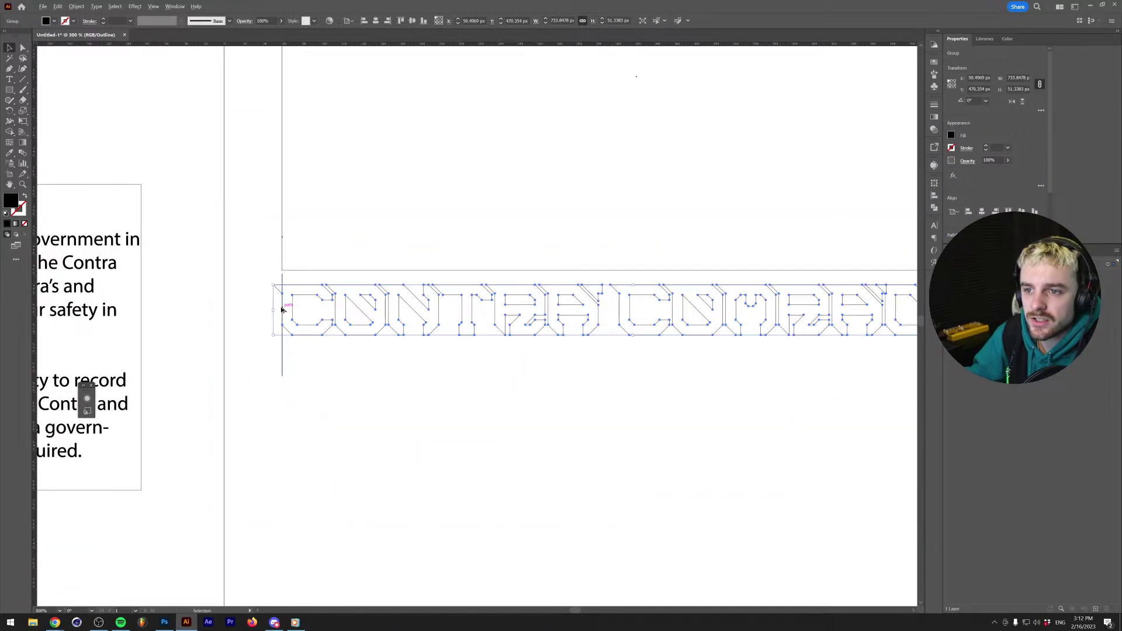
Move the vertical guide line to the title's right end and align it with the large rectangle's right edge.
click(498, 362)
scroll(498, 362, down, 1)
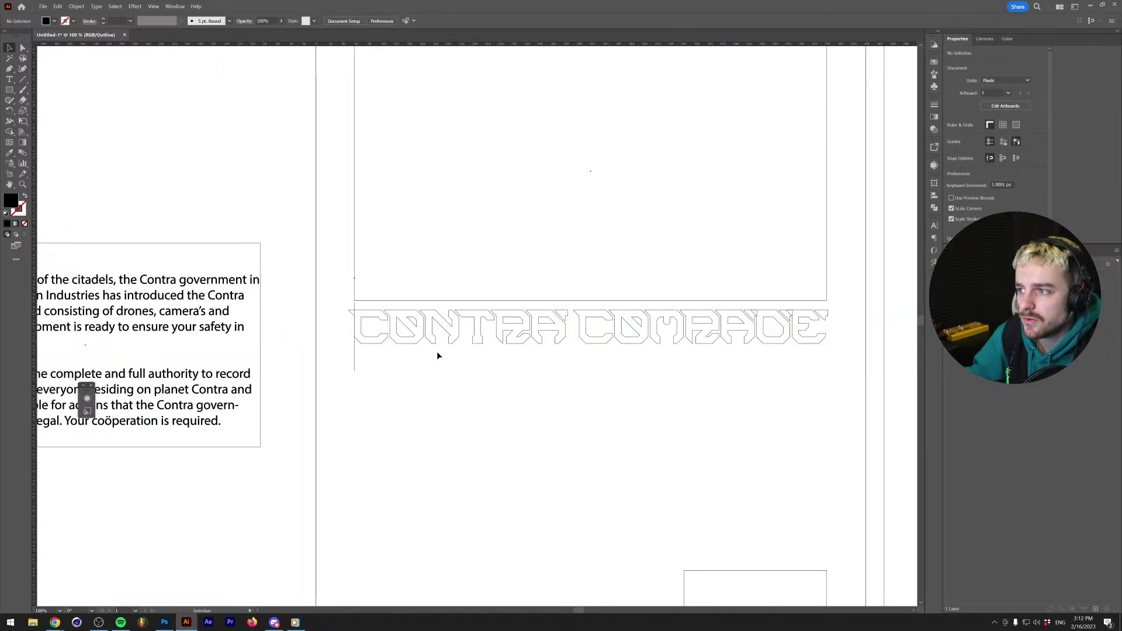
drag(354, 356, 825, 366)
scroll(826, 366, up, 6)
scroll(793, 216, up, 2)
double_click(776, 117)
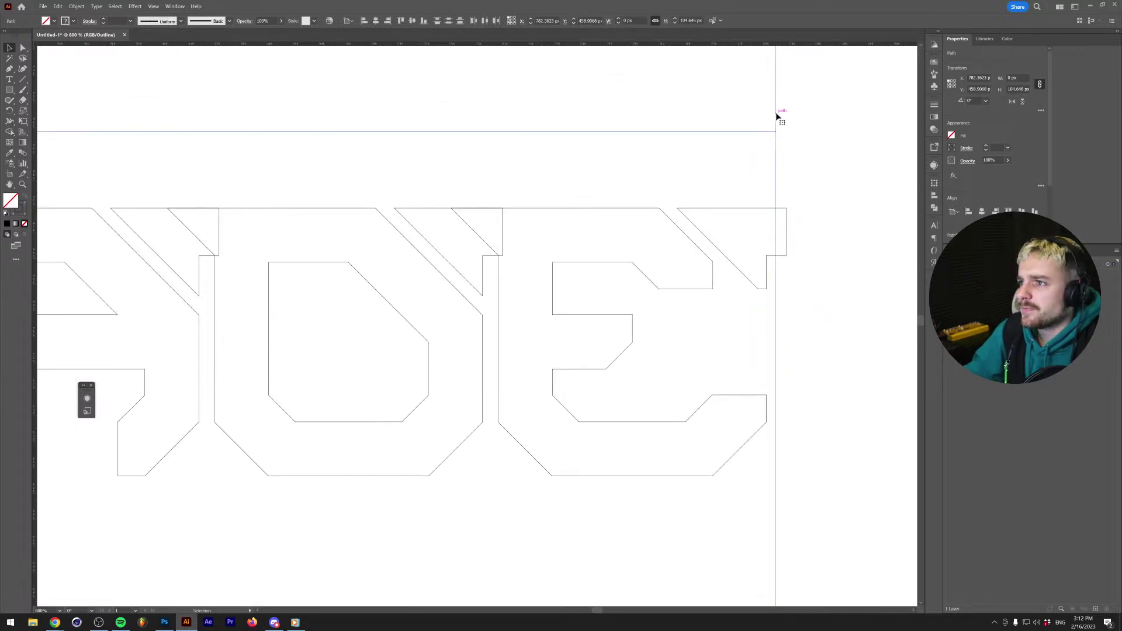
double_click(783, 162)
click(761, 131)
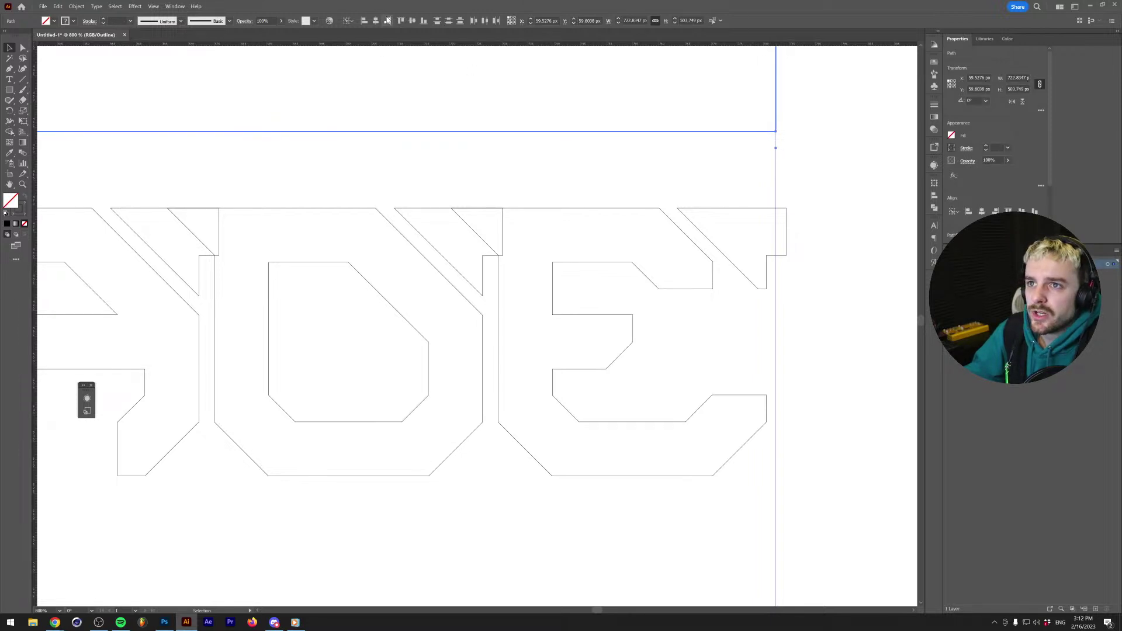
click(676, 195)
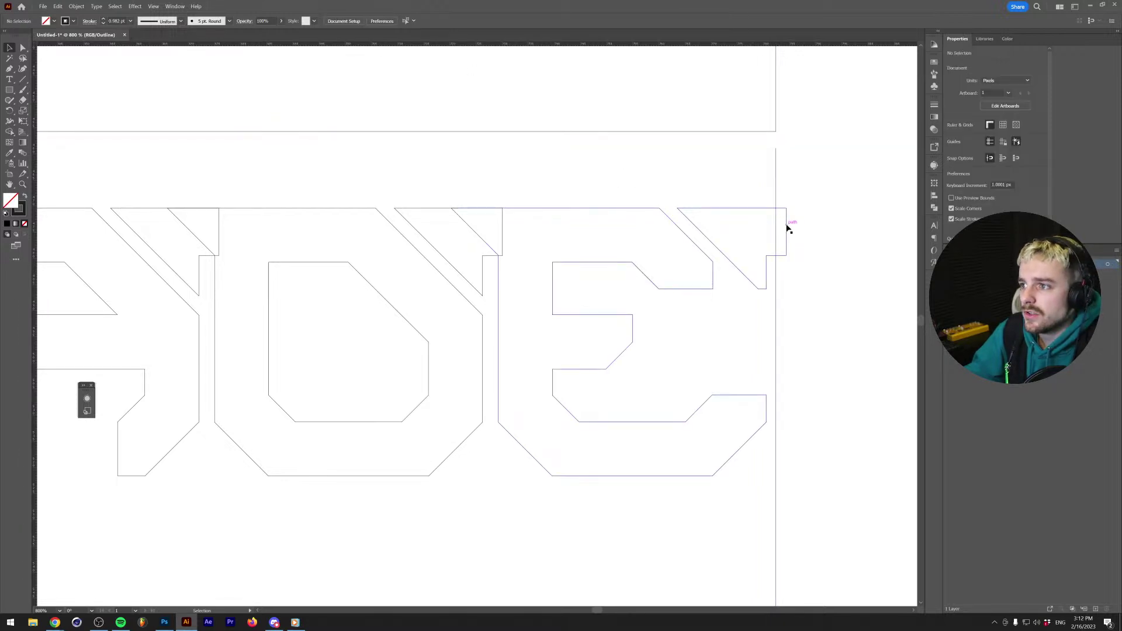
Scale the outlined title to about 736 px wide so the final E's body meets the guide line.
click(786, 229)
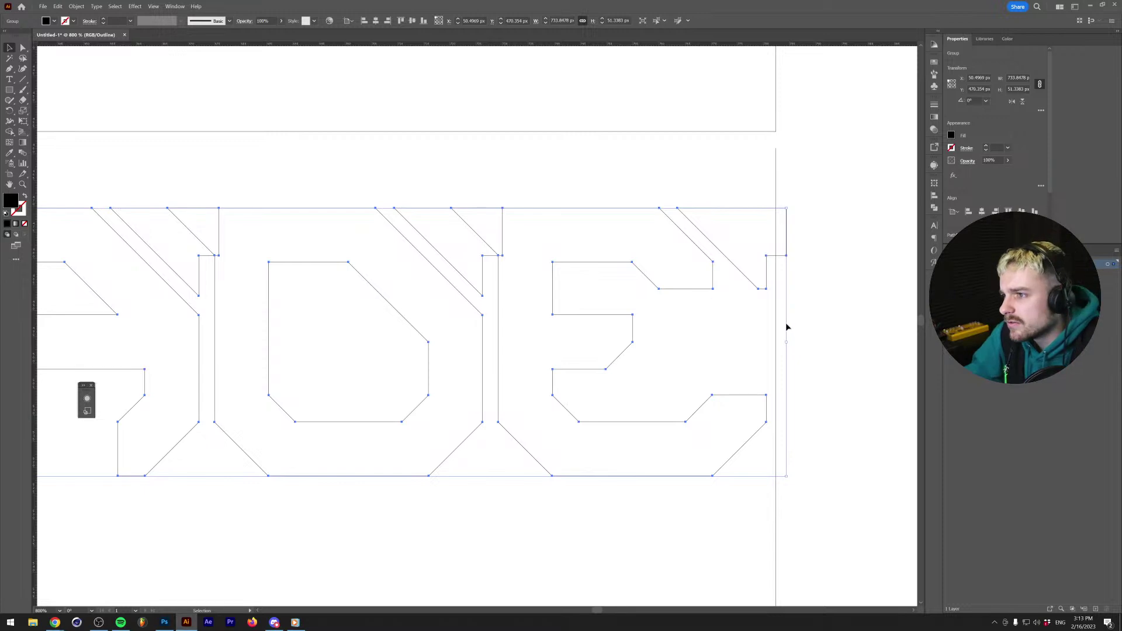
drag(787, 342, 797, 342)
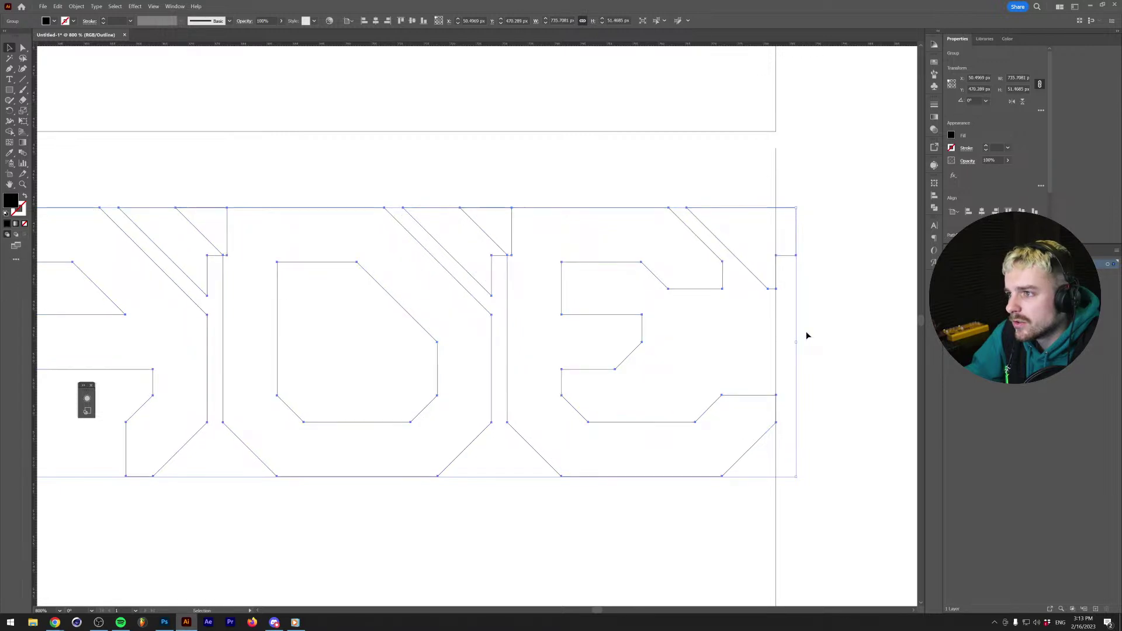
click(807, 334)
Place a second vertical guide line aligned with the large rectangle's left edge and check the first C's stem against it.
scroll(807, 331, down, 8)
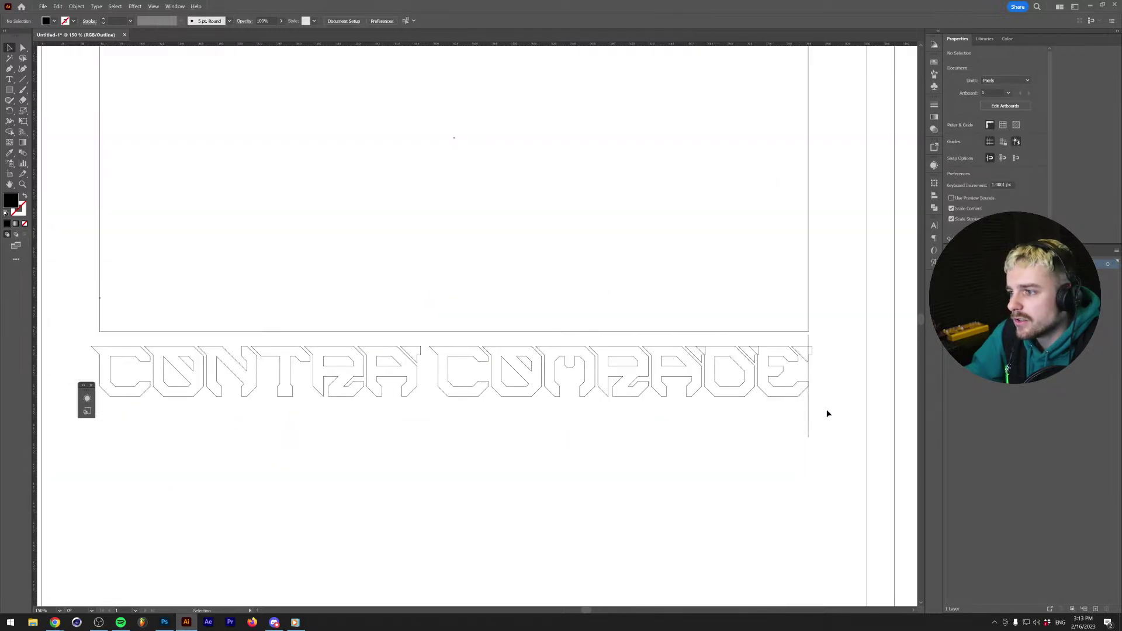
key(a)
click(808, 416)
click(100, 176)
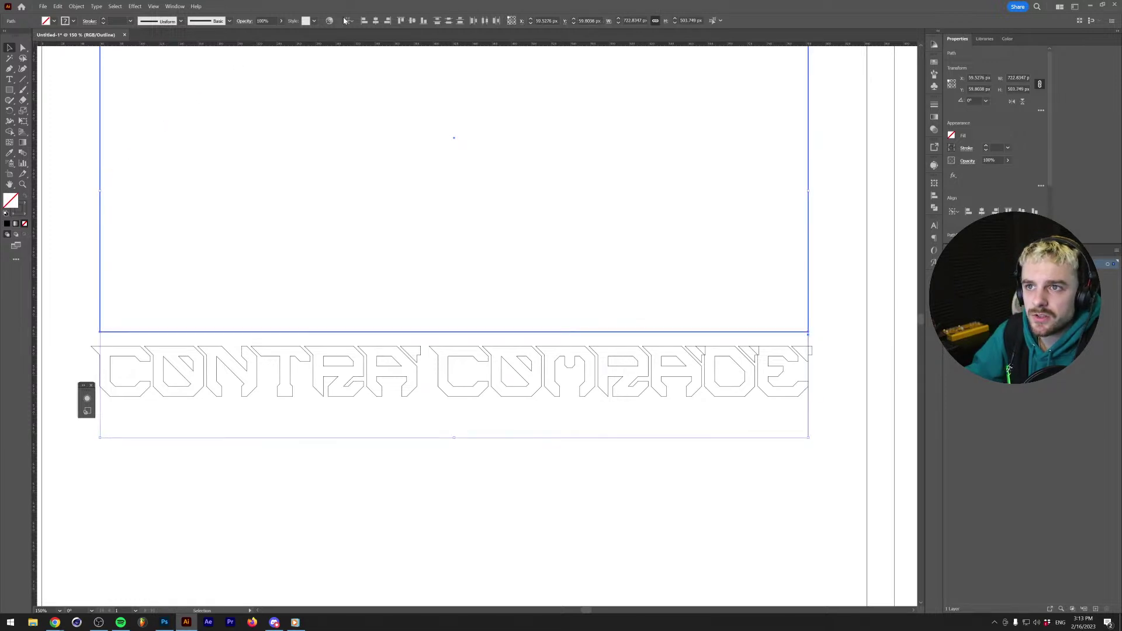
click(123, 474)
scroll(95, 367, up, 8)
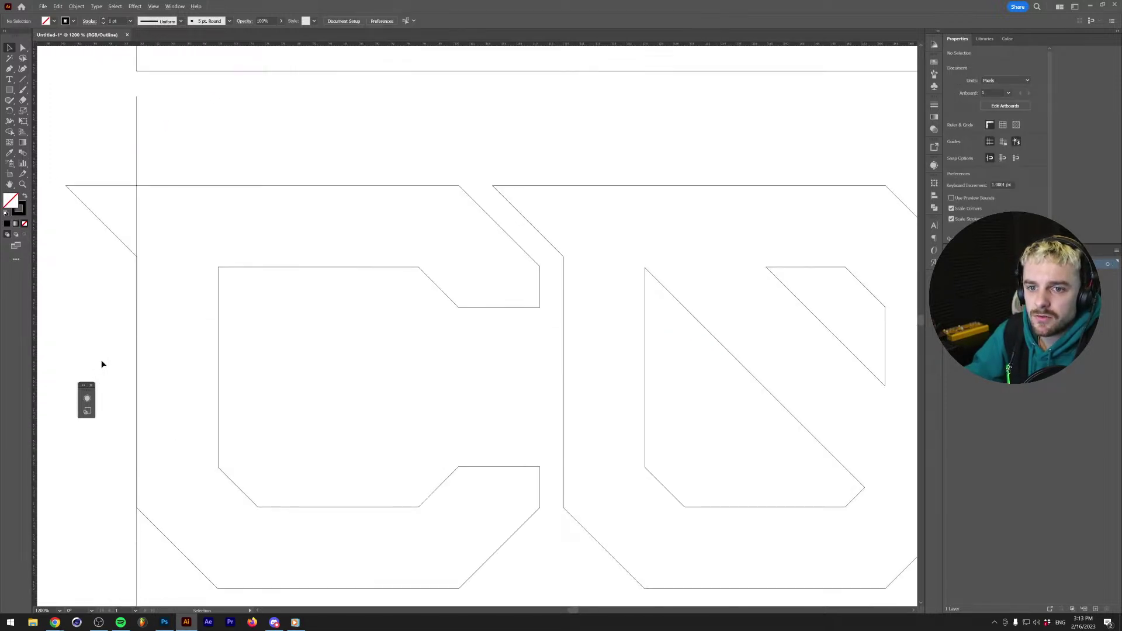
scroll(147, 207, down, 2)
Delete both vertical guide lines beside the title and return from outline view to preview.
scroll(147, 206, down, 6)
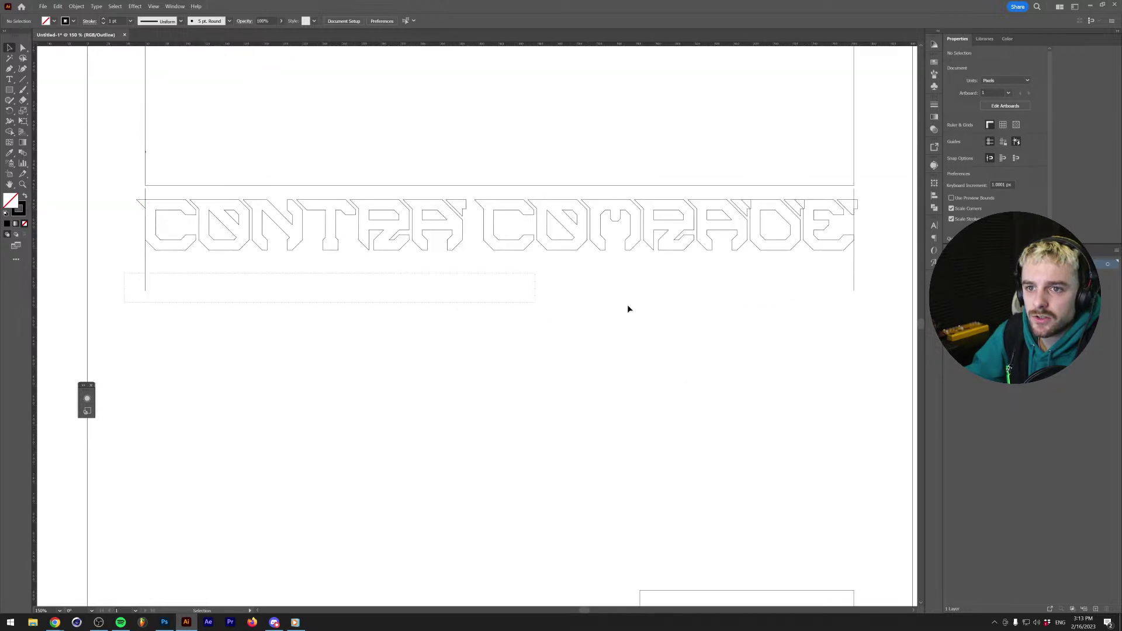
key(ctrl+y)
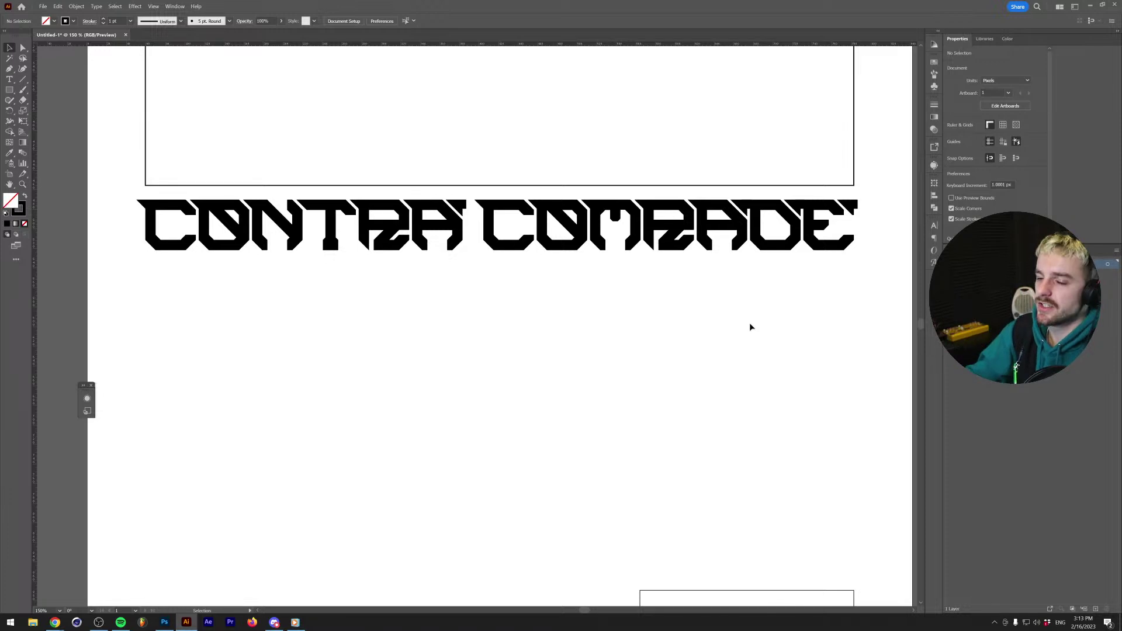
scroll(392, 306, down, 1)
scroll(392, 306, down, 1)
scroll(392, 306, down, 1)
drag(439, 350, 317, 334)
key(m)
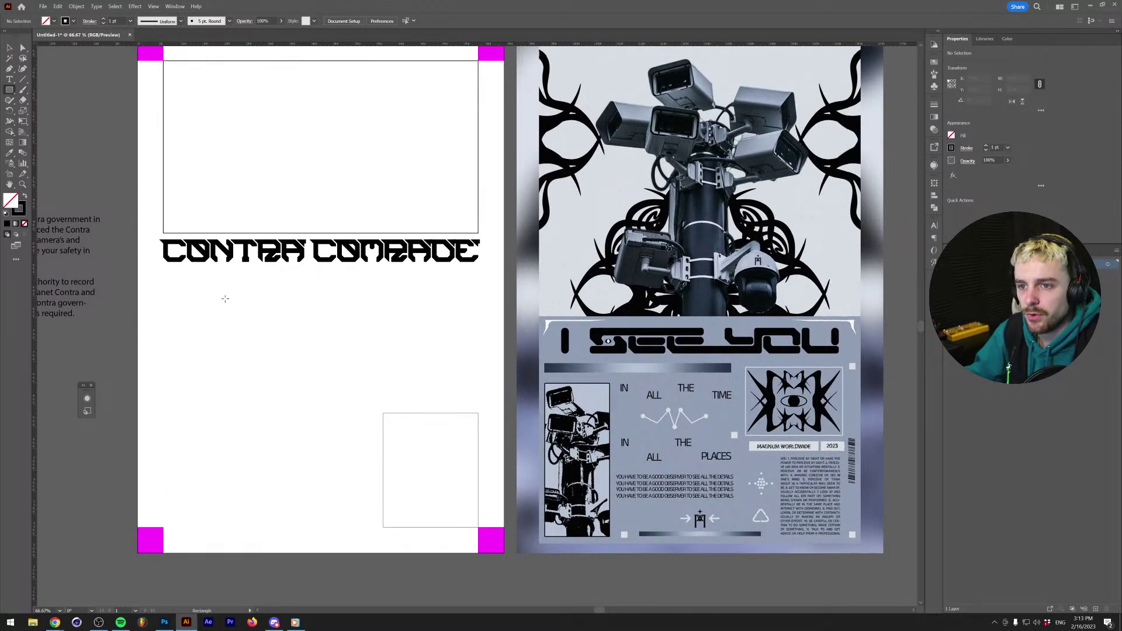
scroll(201, 289, up, 1)
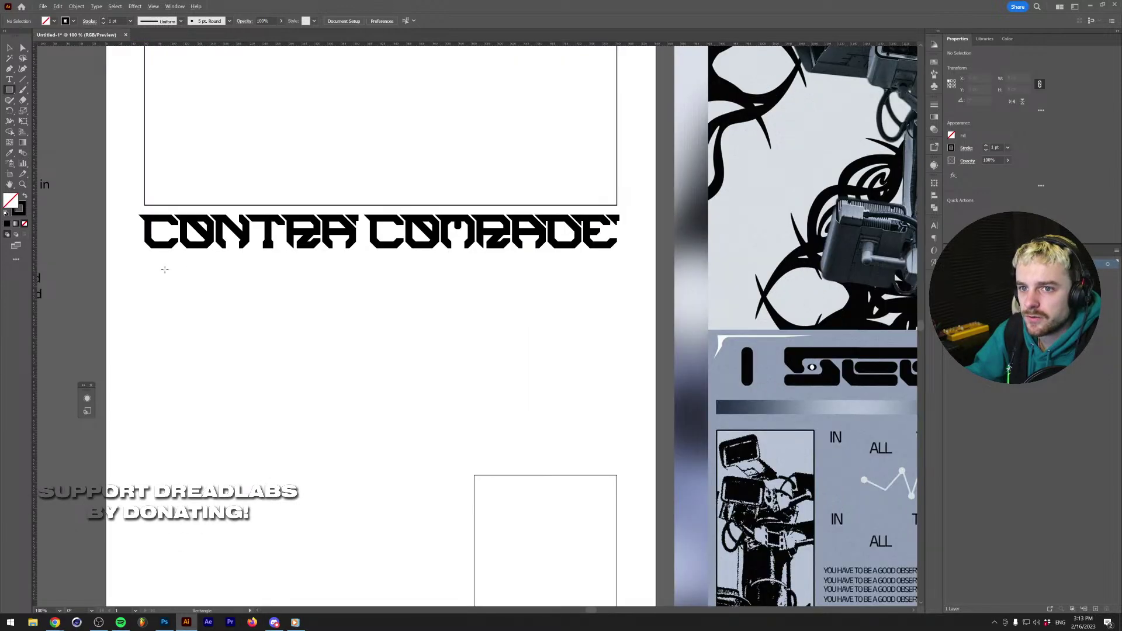
key(v)
click(166, 268)
key(ctrl+z)
key(ctrl+z)
key(ctrl+z)
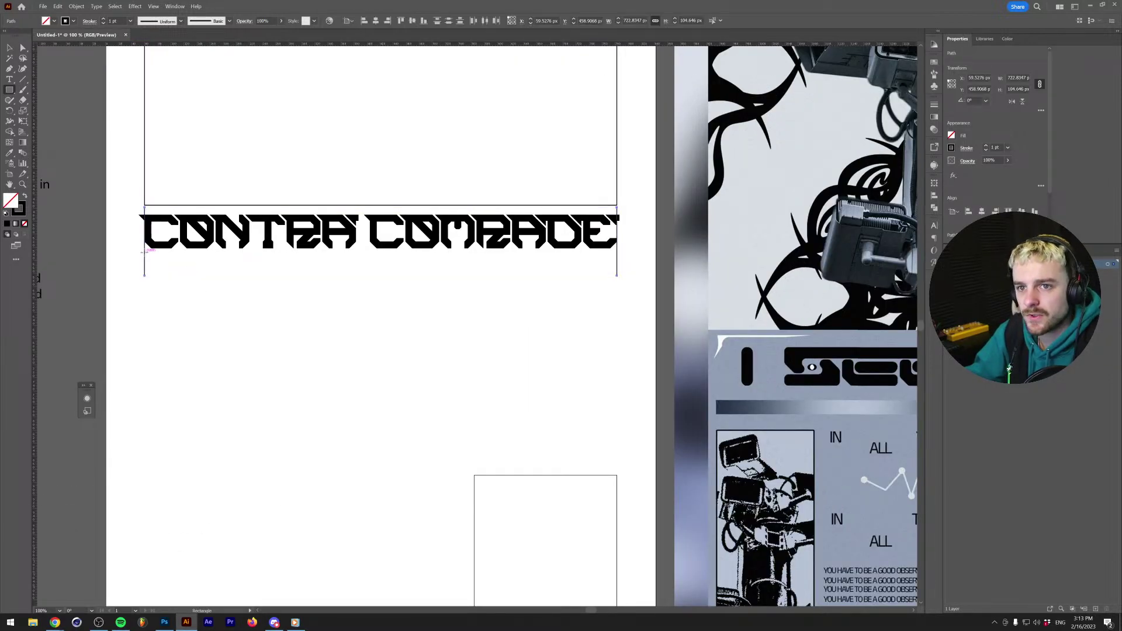
key(ctrl+z)
key(m)
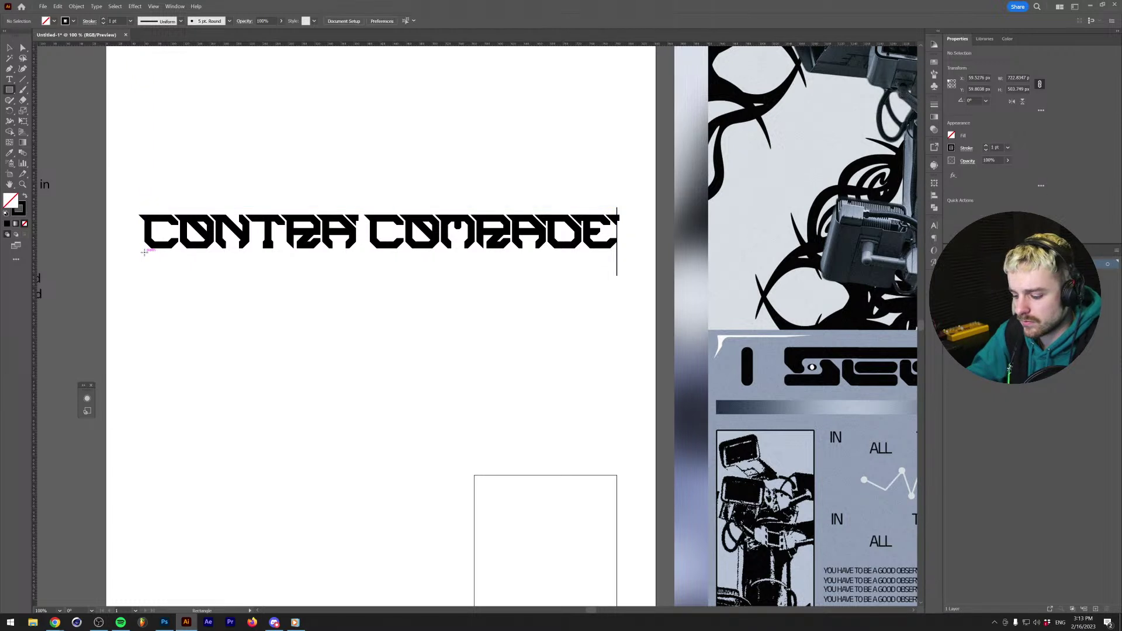
scroll(301, 272, up, 1)
scroll(301, 272, up, 4)
key(ctrl+z)
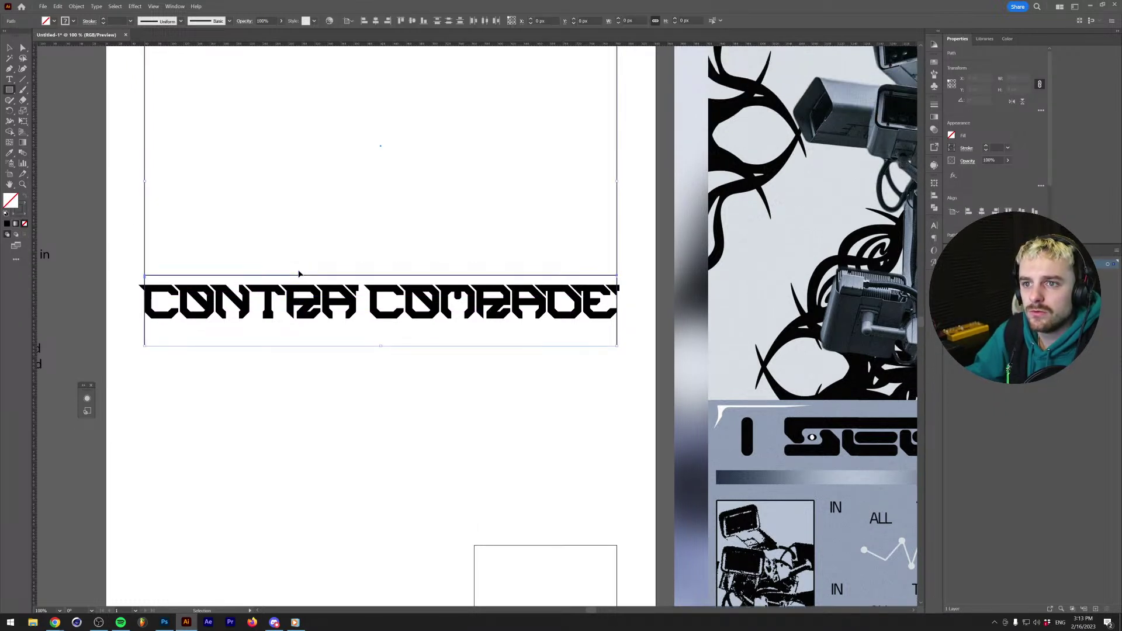
key(v)
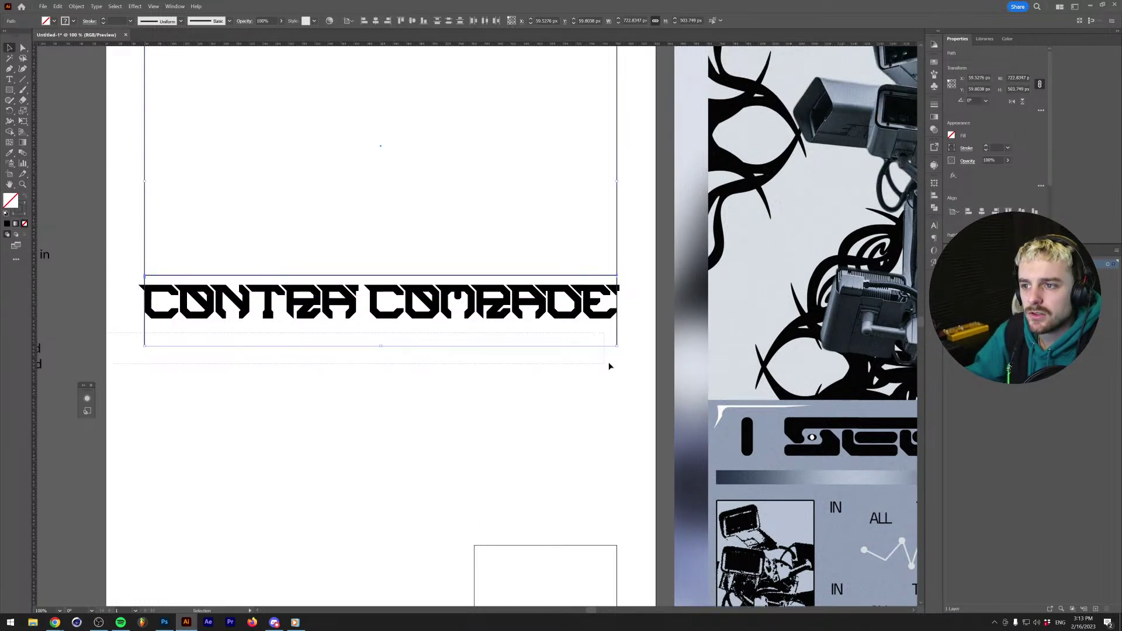
click(633, 361)
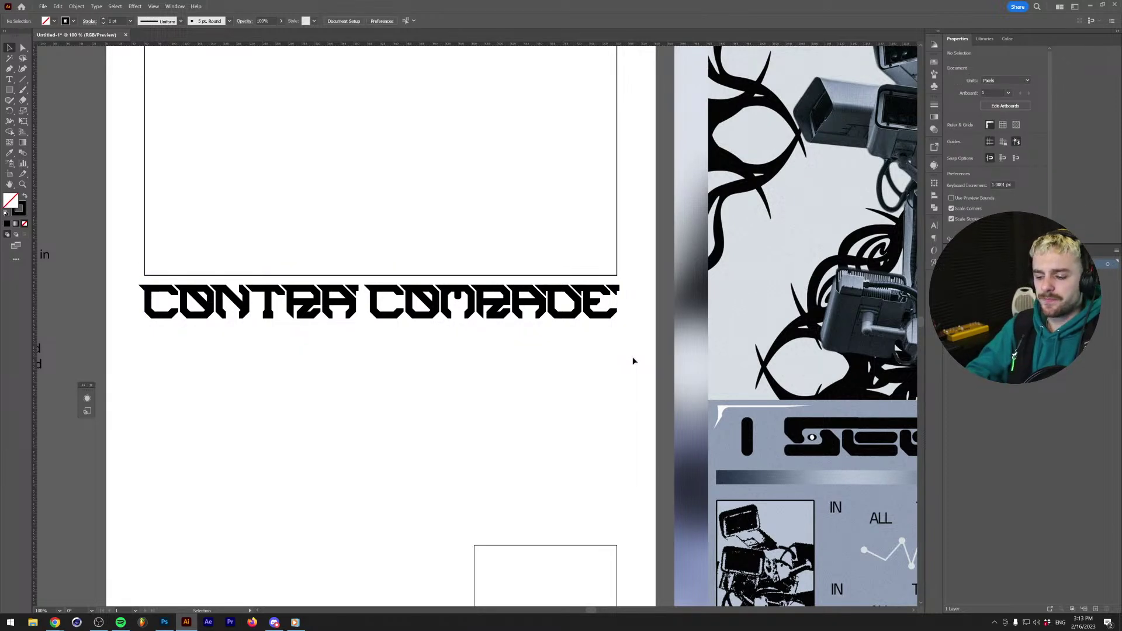
Move the outlined title slightly down to widen the gap below the large rectangle.
key(m)
scroll(325, 369, down, 1)
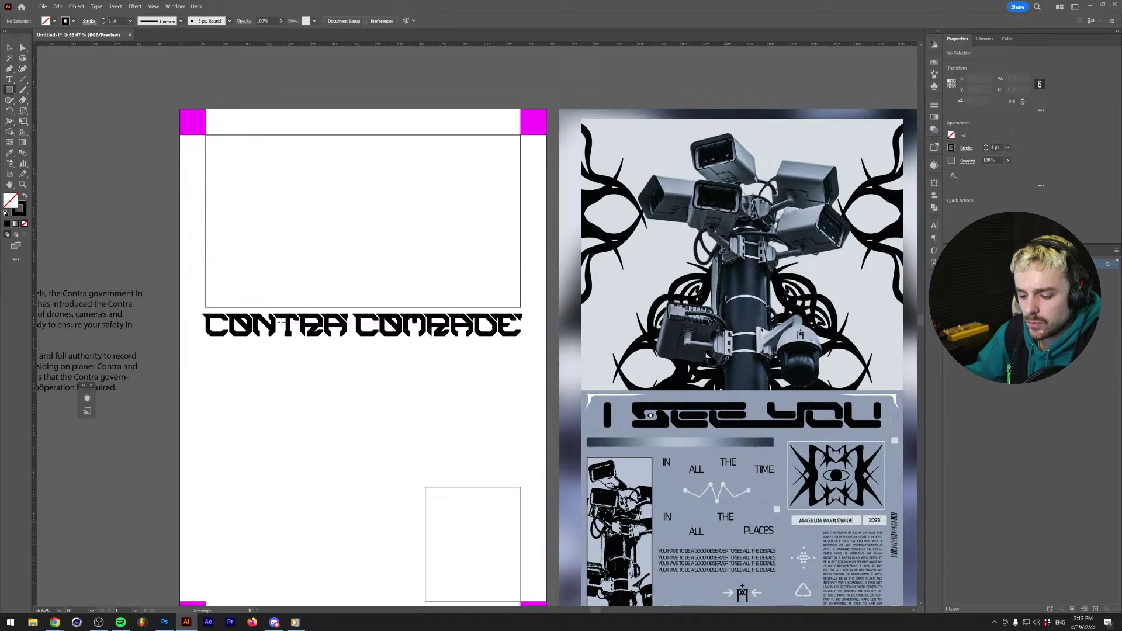
key(v)
scroll(830, 429, down, 2)
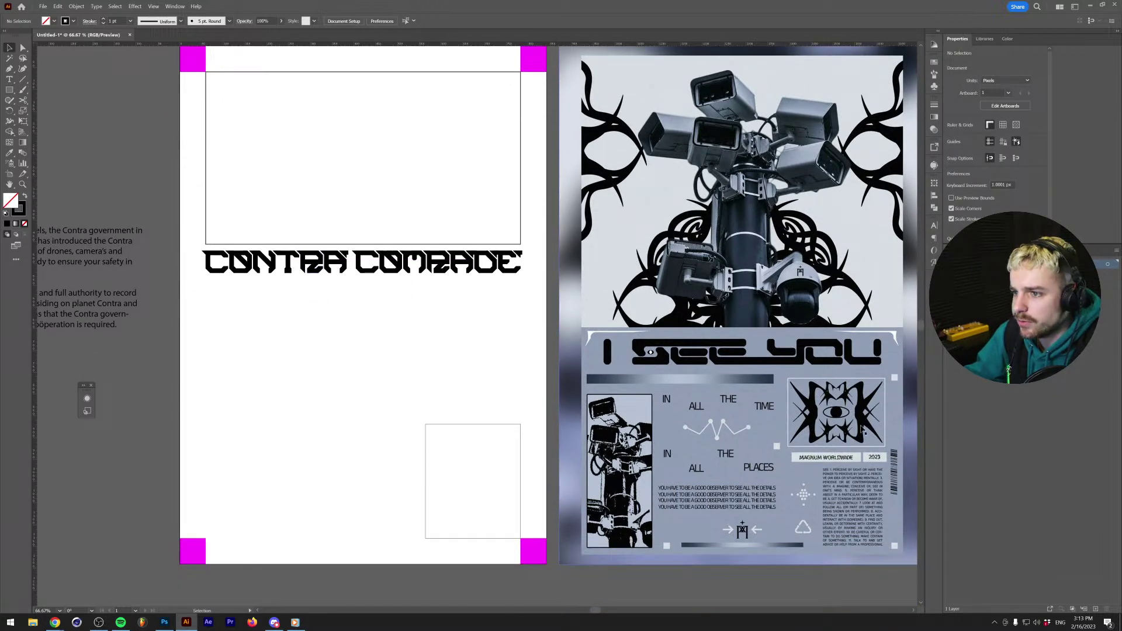
scroll(720, 328, up, 2)
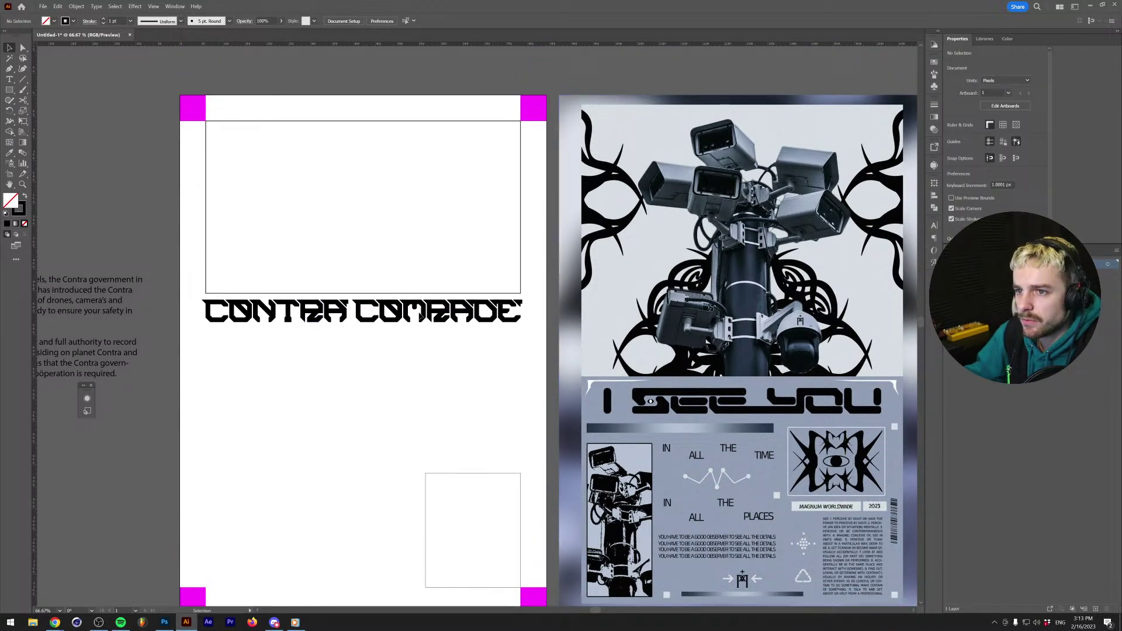
click(429, 312)
drag(427, 311, 429, 316)
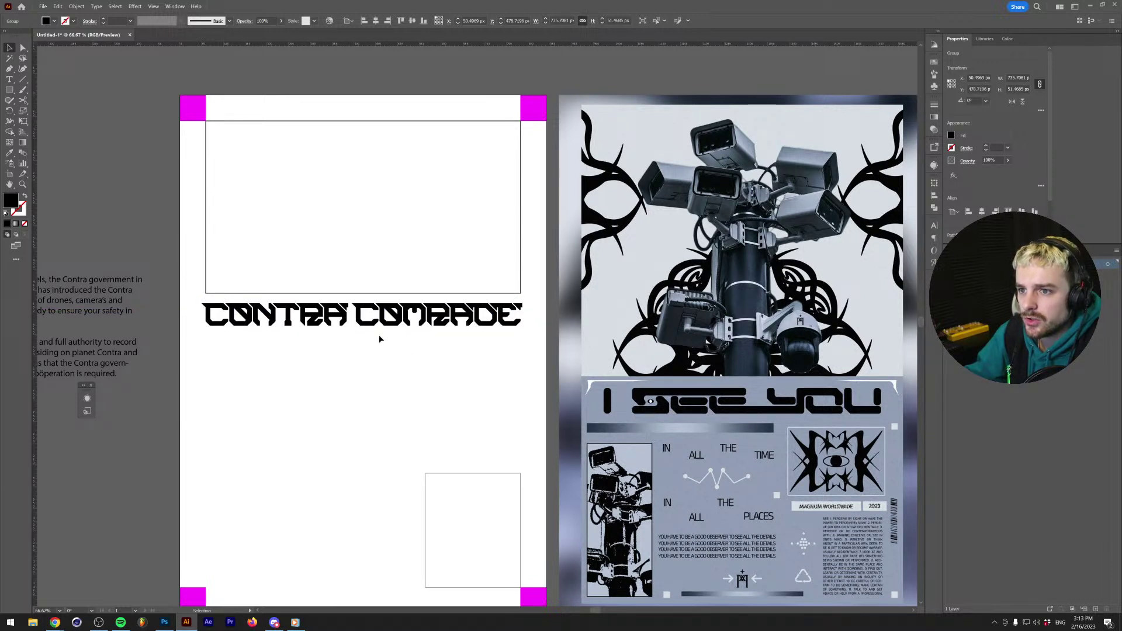
click(403, 348)
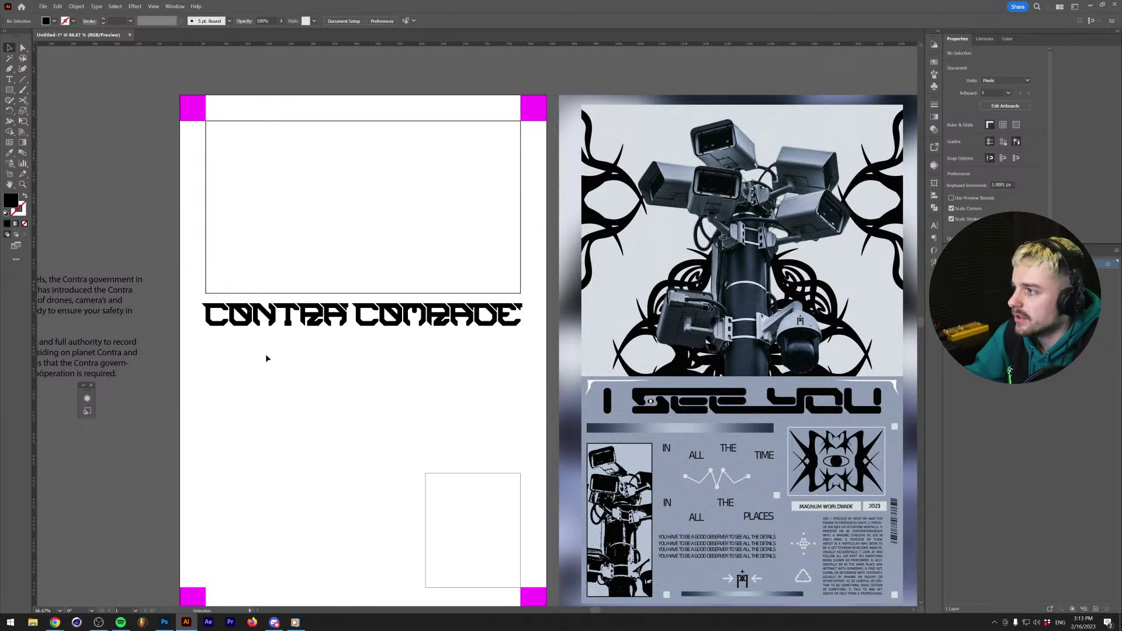
Duplicate the upper-left magenta margin square straight down and align its top edge with the large rectangle's bottom edge in outline view.
scroll(227, 357, up, 1)
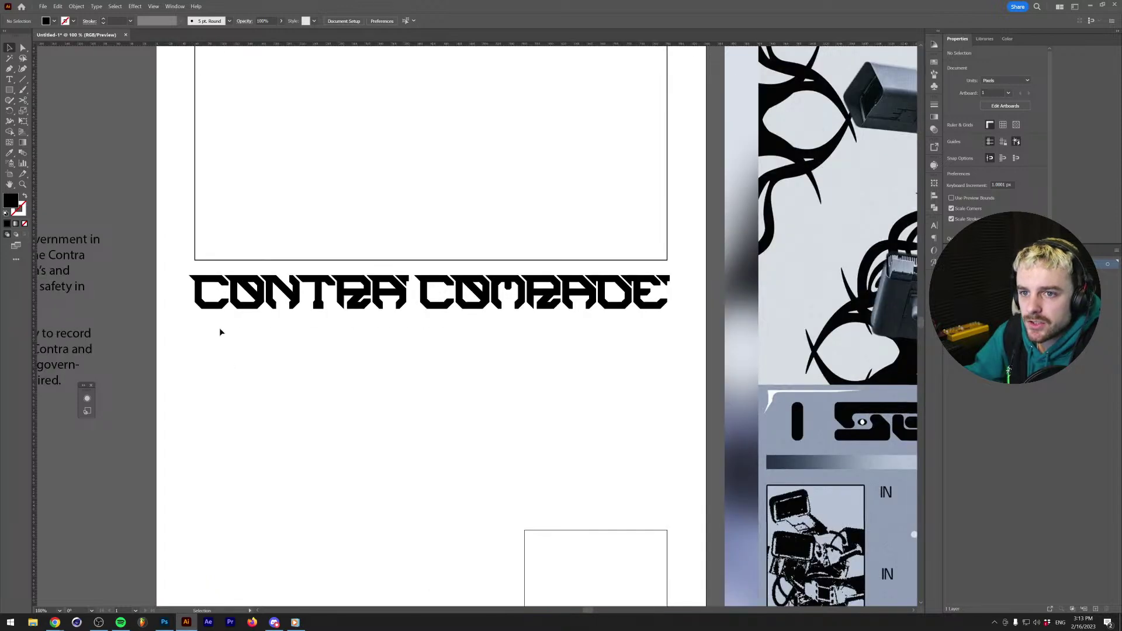
key(m)
scroll(214, 310, up, 2)
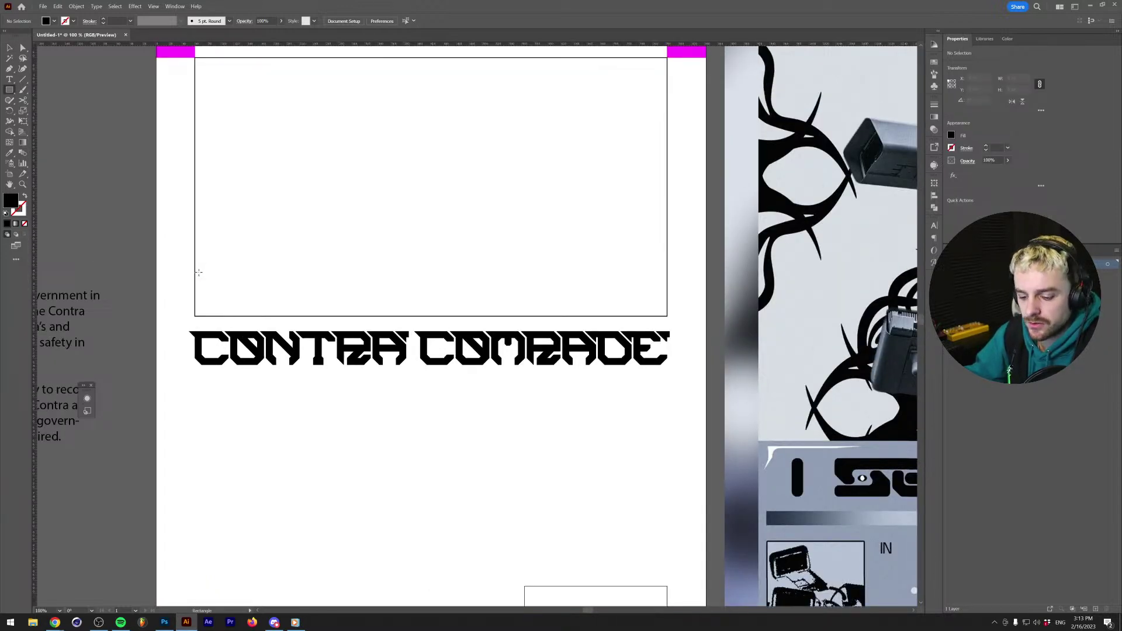
key(v)
scroll(208, 268, down, 1)
drag(187, 115, 185, 315)
scroll(202, 309, up, 5)
key(ctrl+y)
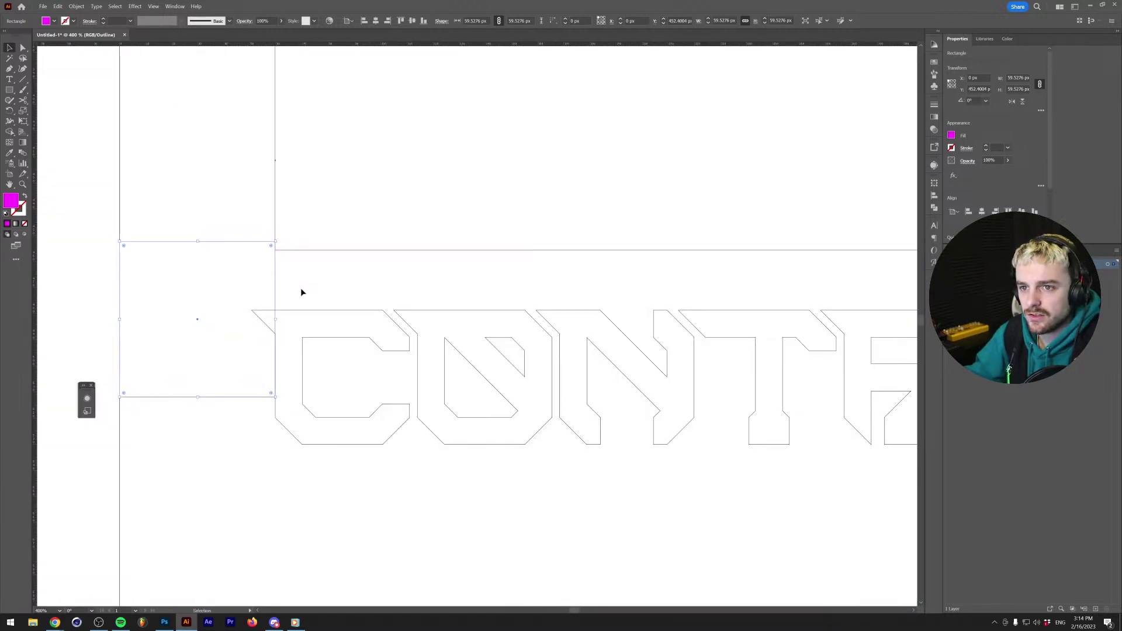
drag(235, 244, 233, 251)
Return to preview and scale the copied magenta square proportionally to a quarter of its size, 14.8819 px per side.
scroll(233, 236, down, 5)
click(241, 204)
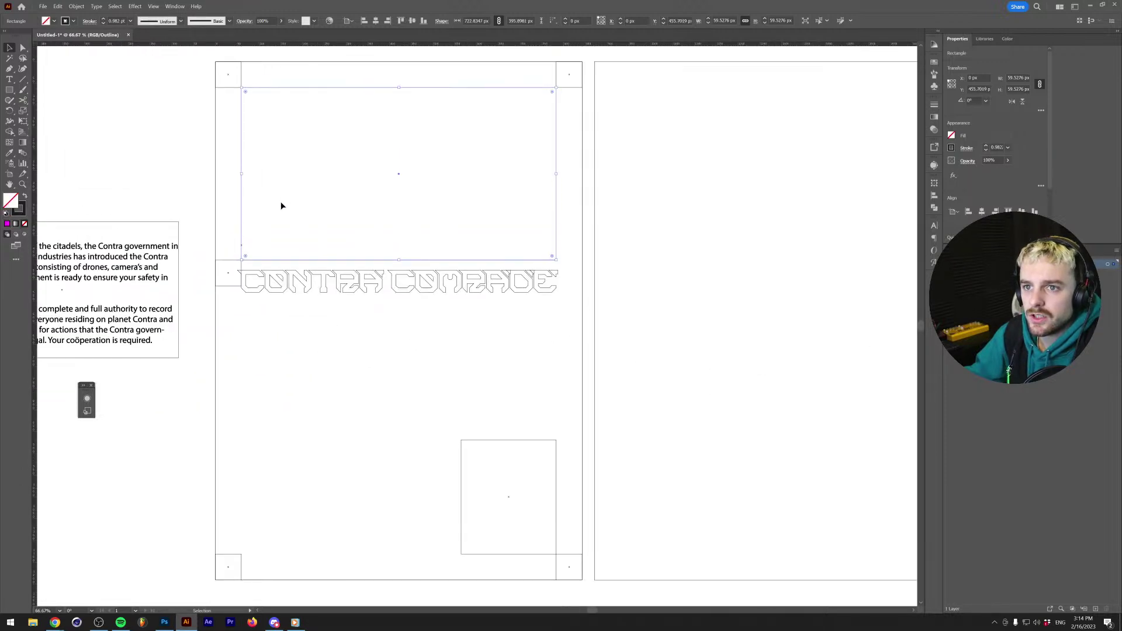
scroll(643, 187, up, 3)
key(ctrl+y)
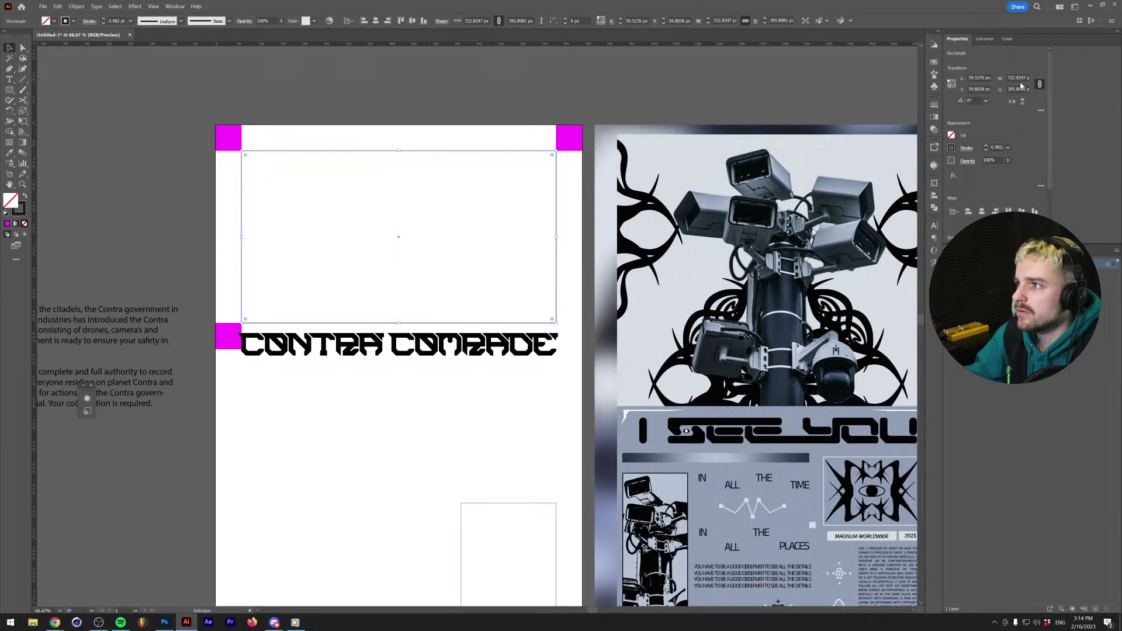
click(238, 200)
scroll(268, 364, up, 2)
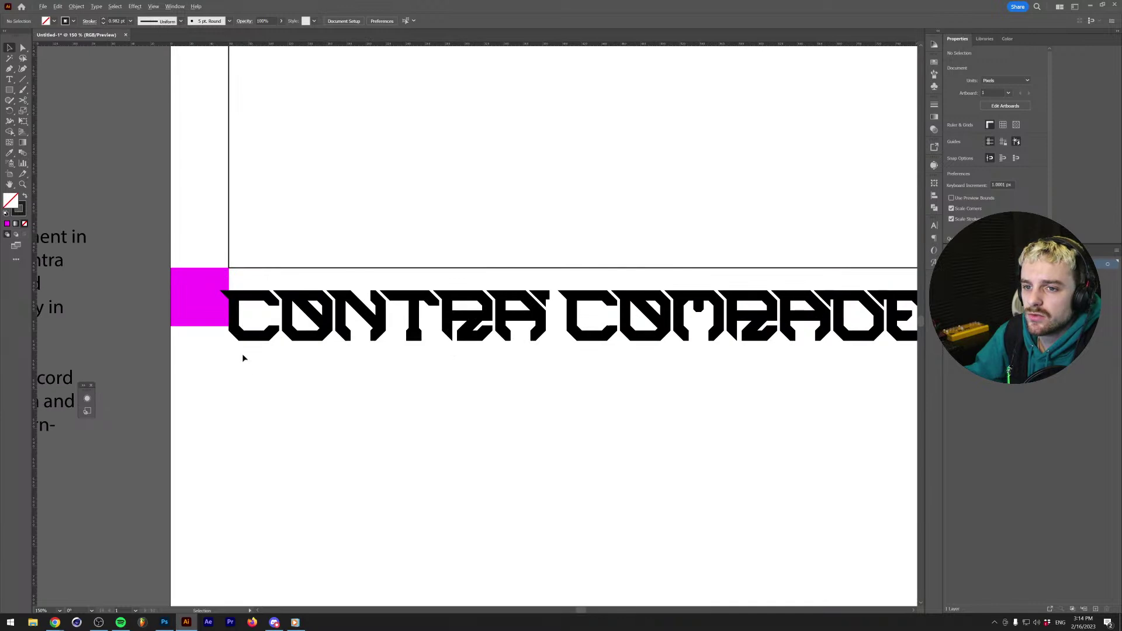
click(193, 295)
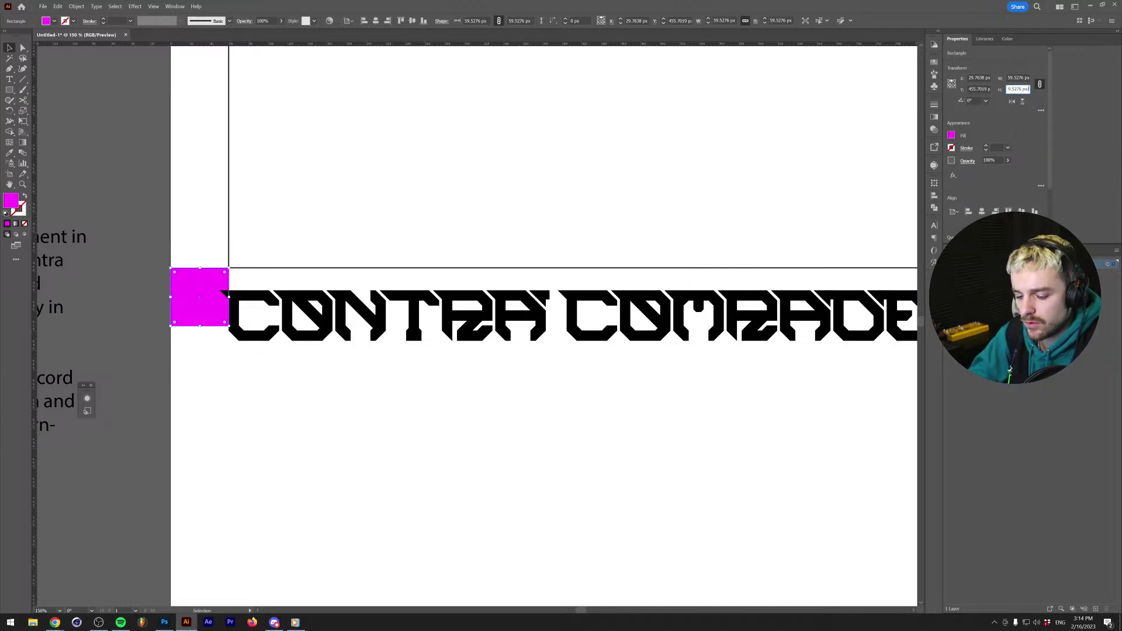
key(Return)
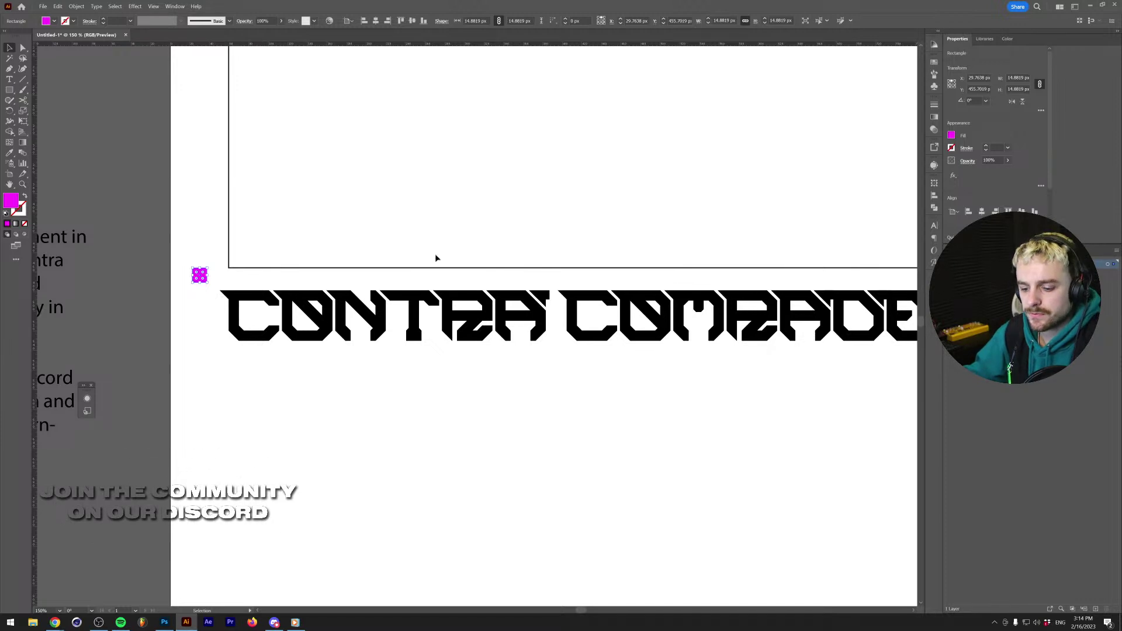
Switch to outline view and move the small square to the large rectangle's lower-left corner, its top flush with the rectangle's bottom edge.
scroll(201, 283, up, 4)
drag(219, 251, 159, 256)
key(ctrl+y)
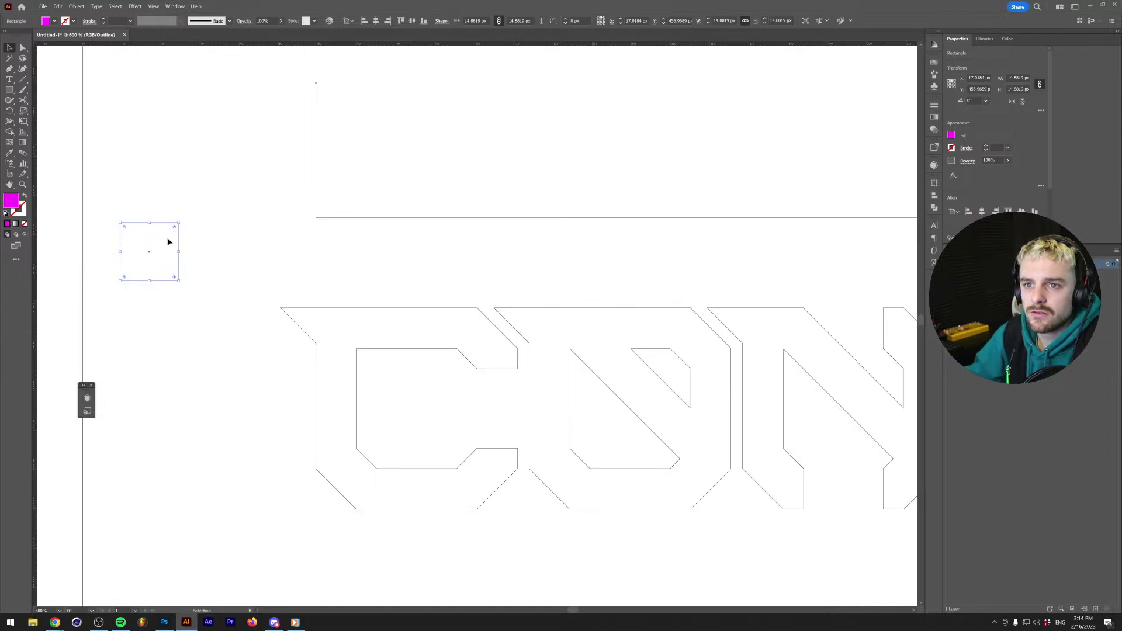
scroll(195, 220, down, 5)
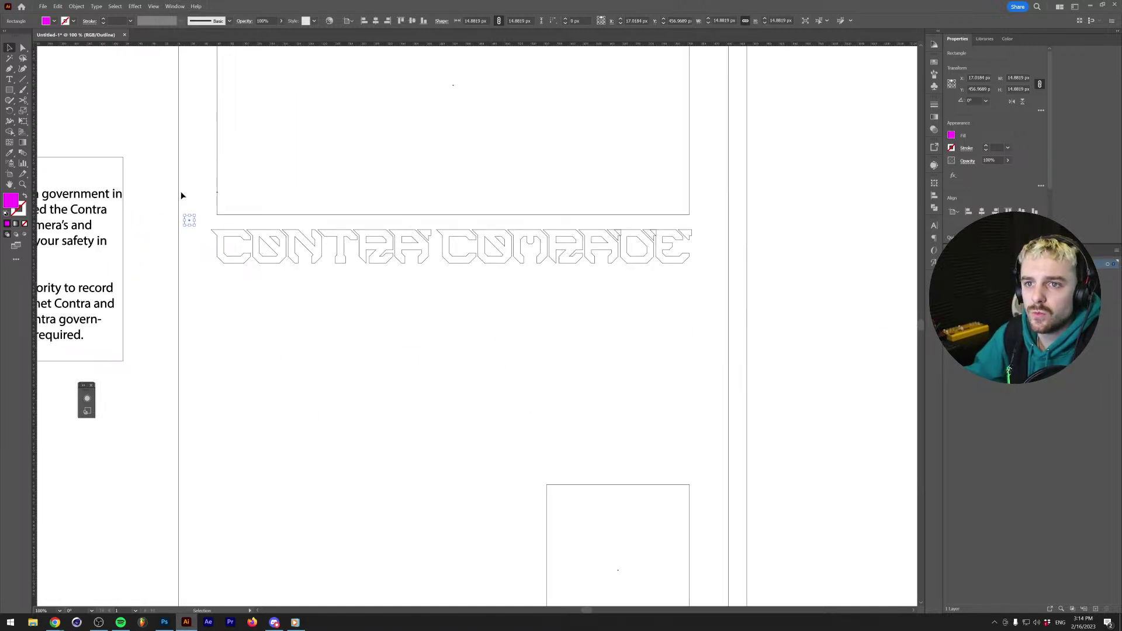
scroll(173, 222, up, 5)
scroll(245, 188, up, 1)
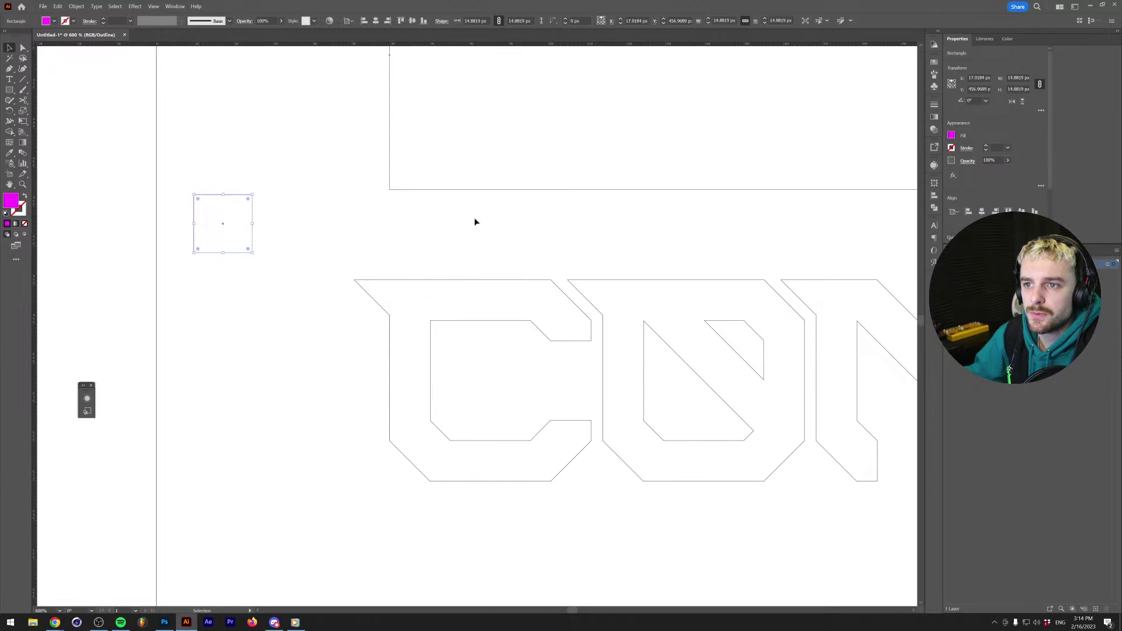
drag(237, 197, 382, 193)
Move the title up until its top edge meets the small square's bottom edge, and check the spacing in preview.
drag(427, 283, 430, 246)
key(ctrl+y)
scroll(286, 280, down, 4)
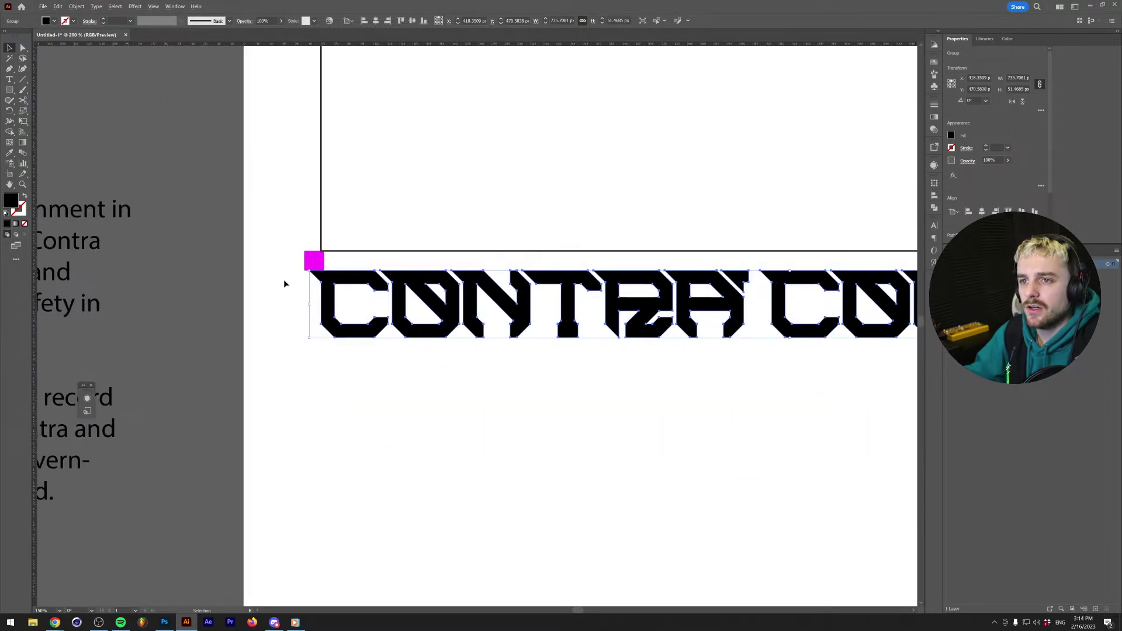
scroll(282, 246, down, 3)
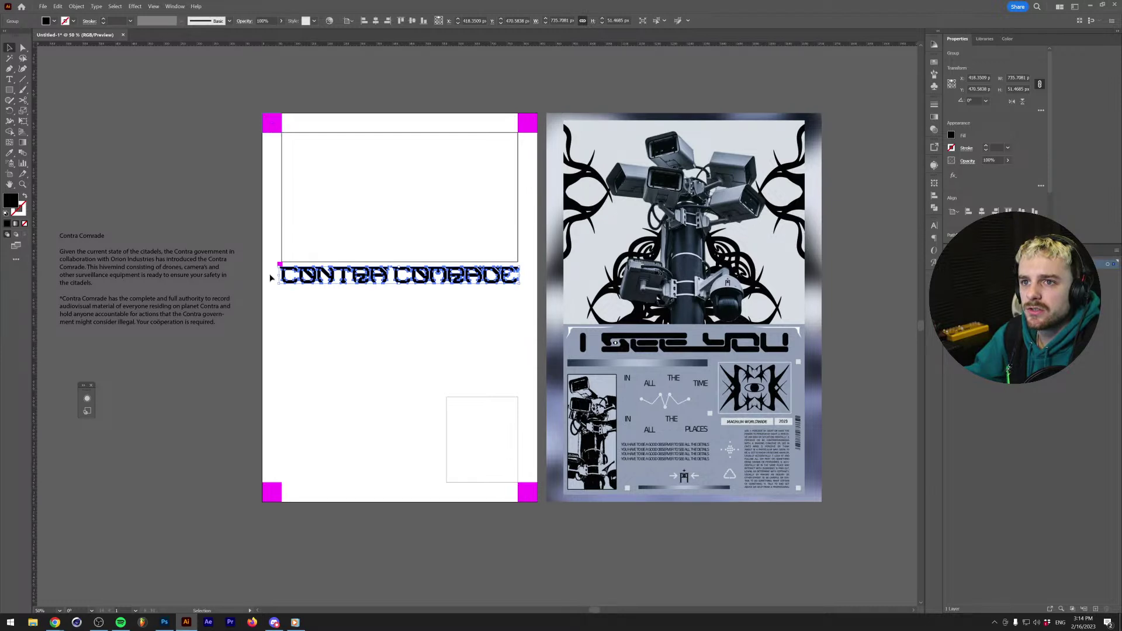
scroll(275, 260, up, 5)
scroll(265, 304, up, 2)
scroll(316, 247, up, 3)
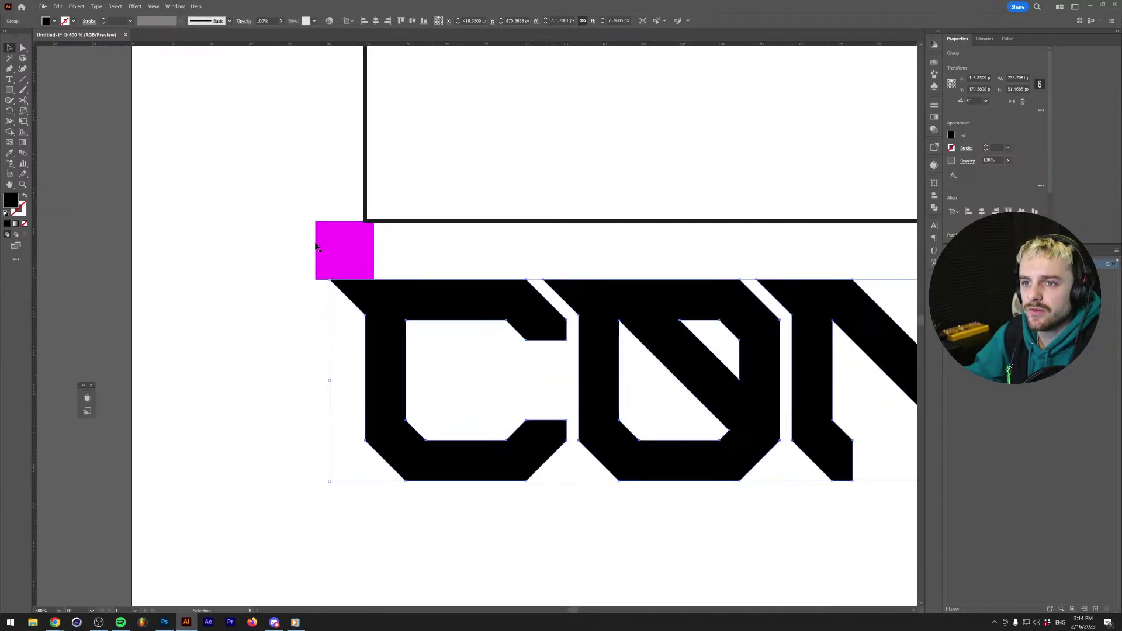
Cut the small magenta spacer square above the title's first C and review the poster's spacing without it.
click(322, 248)
scroll(327, 246, down, 3)
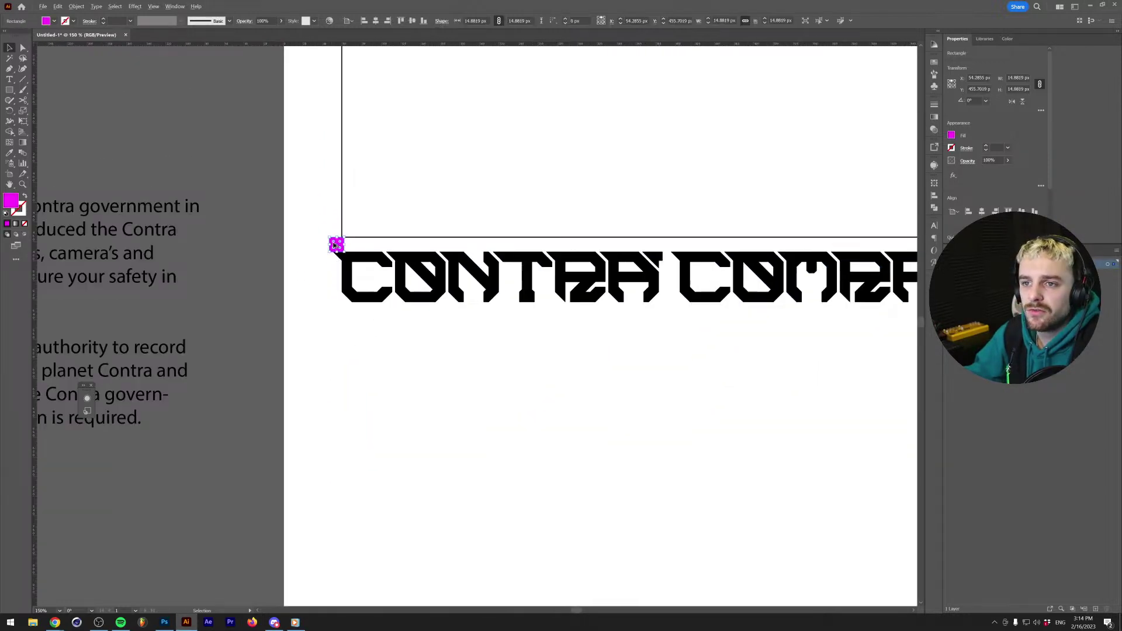
scroll(335, 245, up, 3)
key(Delete)
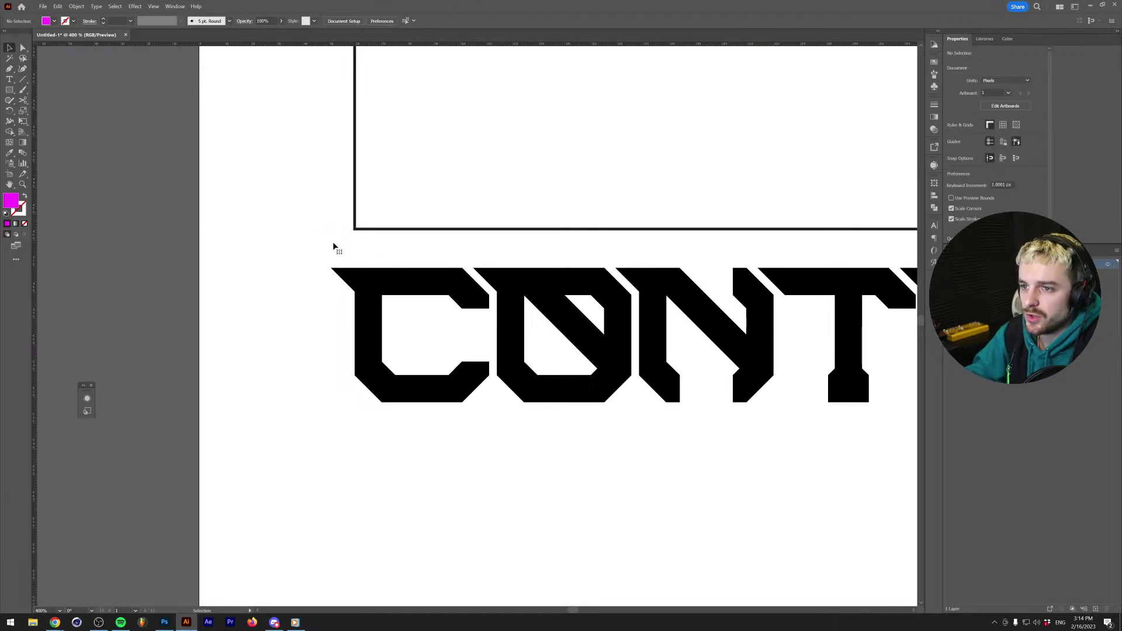
scroll(336, 248, down, 5)
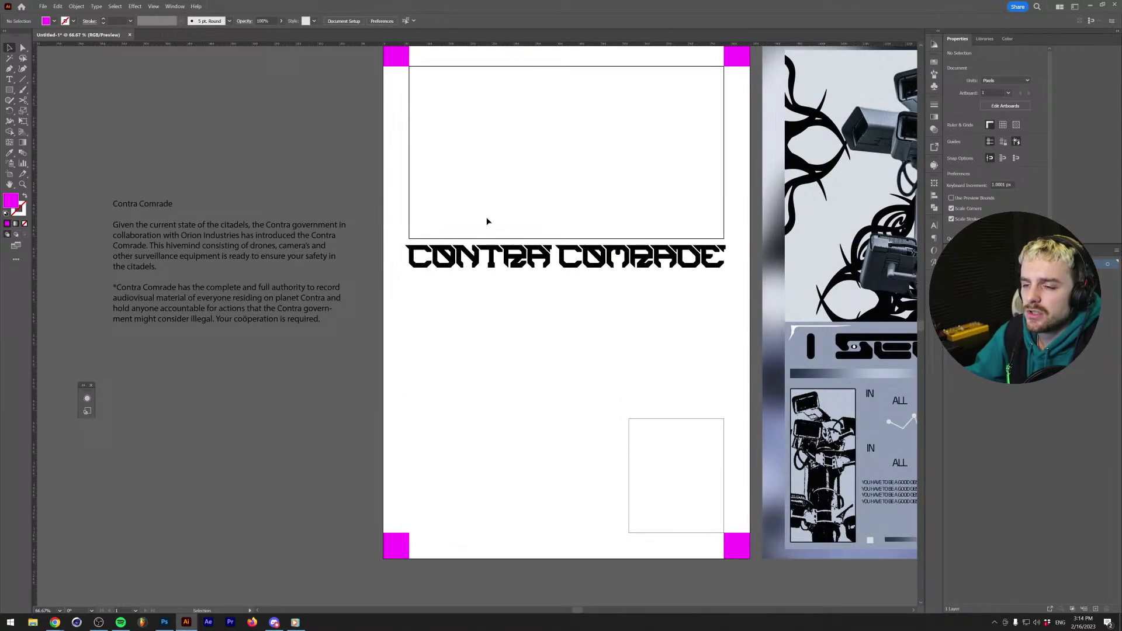
scroll(429, 248, up, 3)
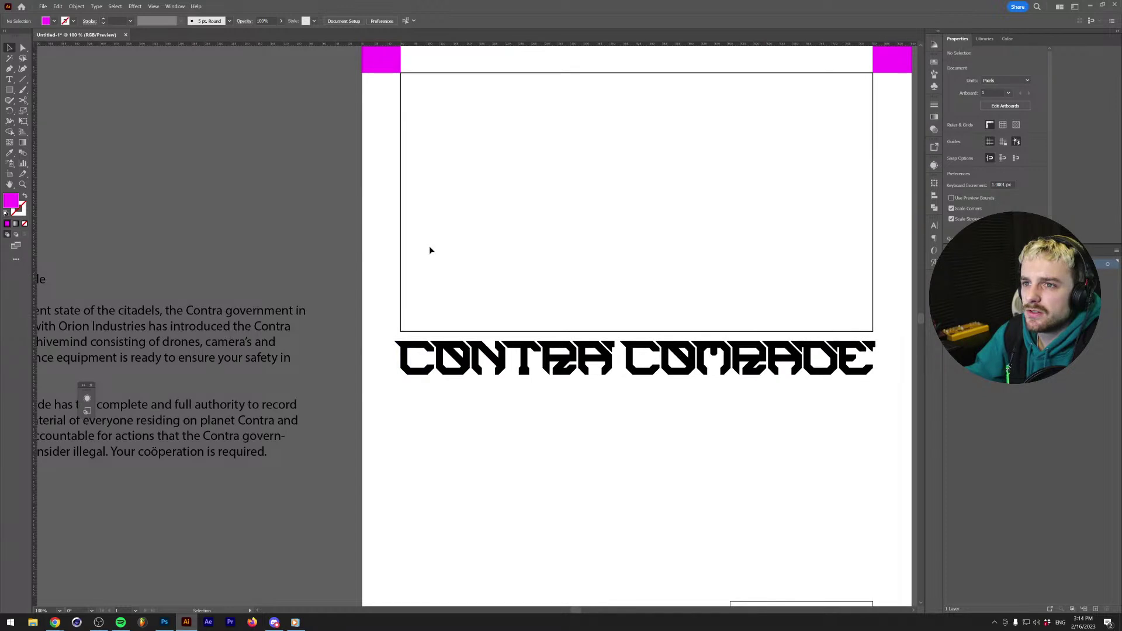
scroll(430, 250, down, 3)
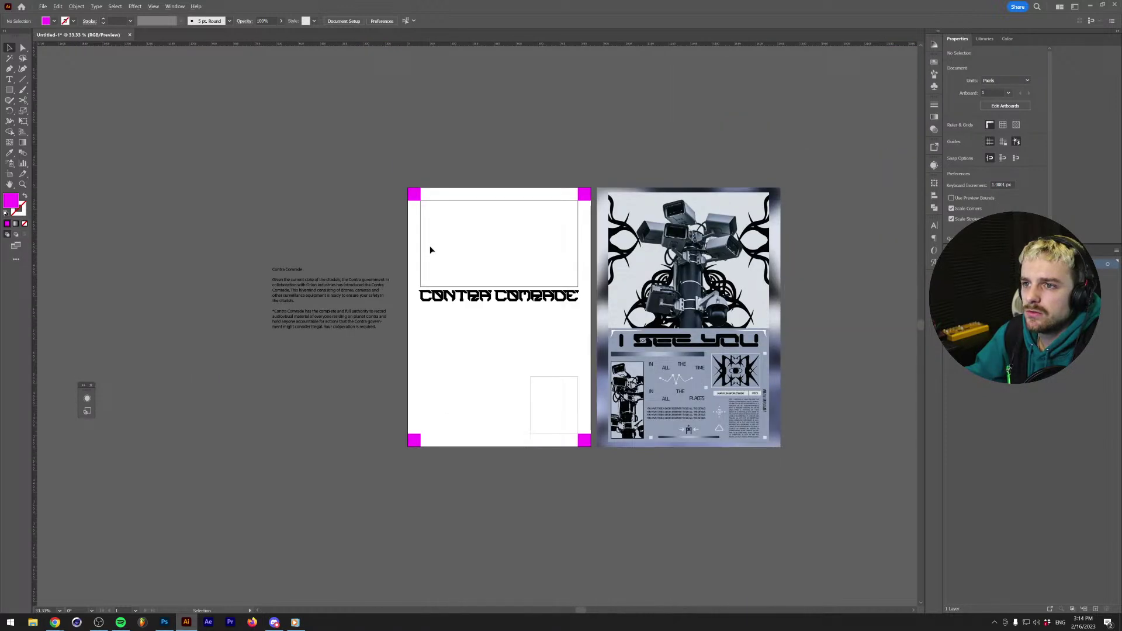
scroll(430, 250, up, 3)
scroll(410, 305, down, 2)
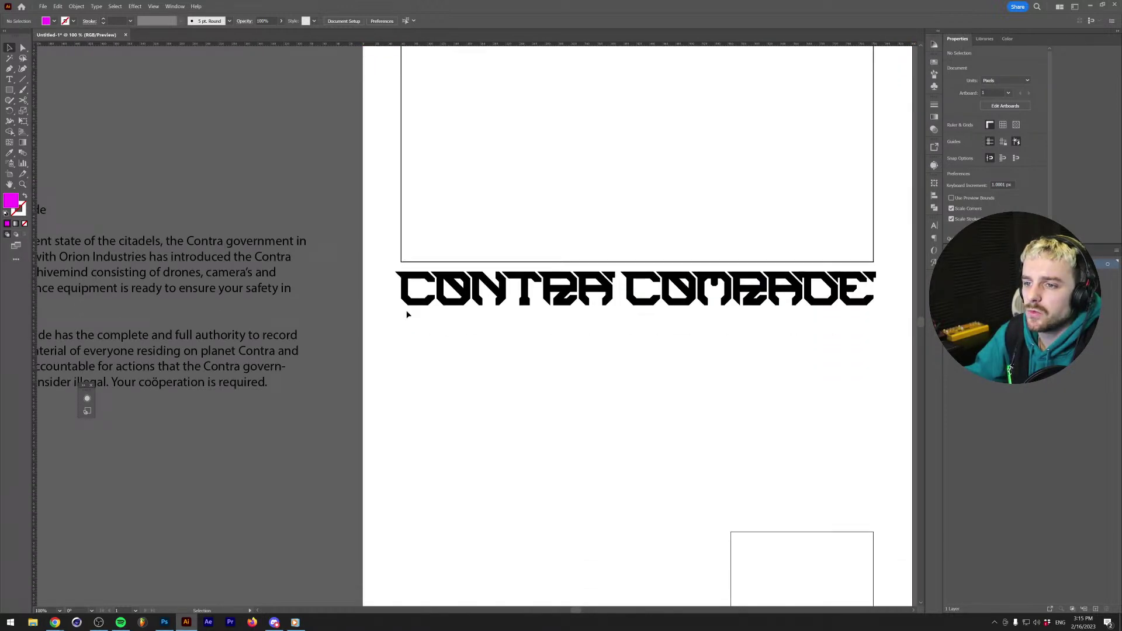
Paste the small magenta square back in place and duplicate it straight down, flush with the title's bottom edge.
scroll(450, 309, up, 2)
key(ctrl+f)
scroll(356, 290, up, 2)
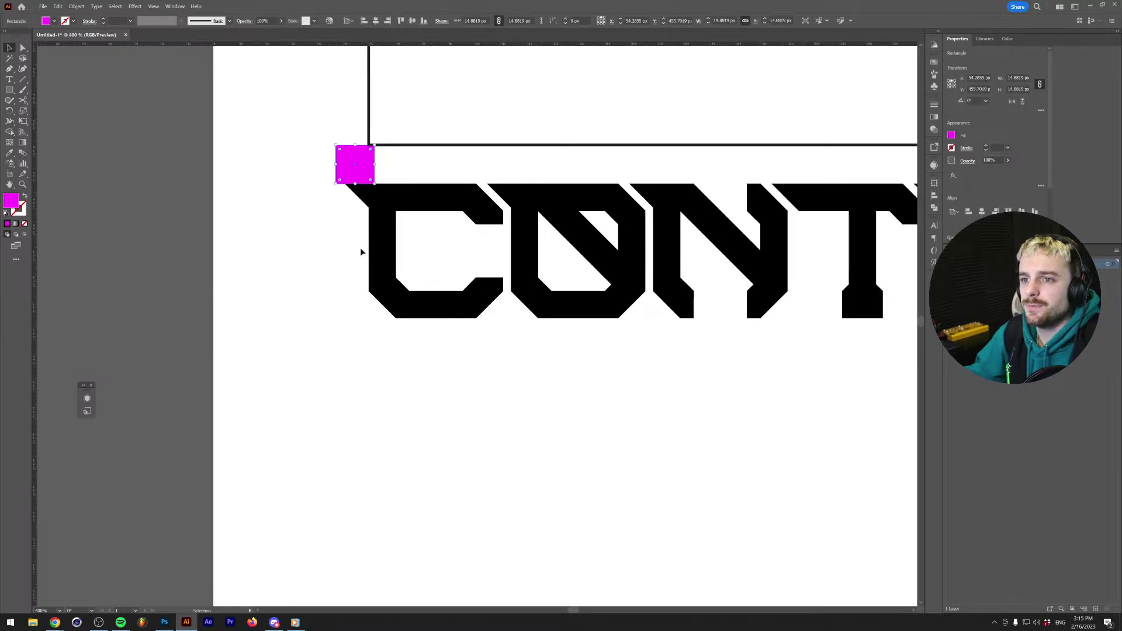
drag(346, 167, 347, 341)
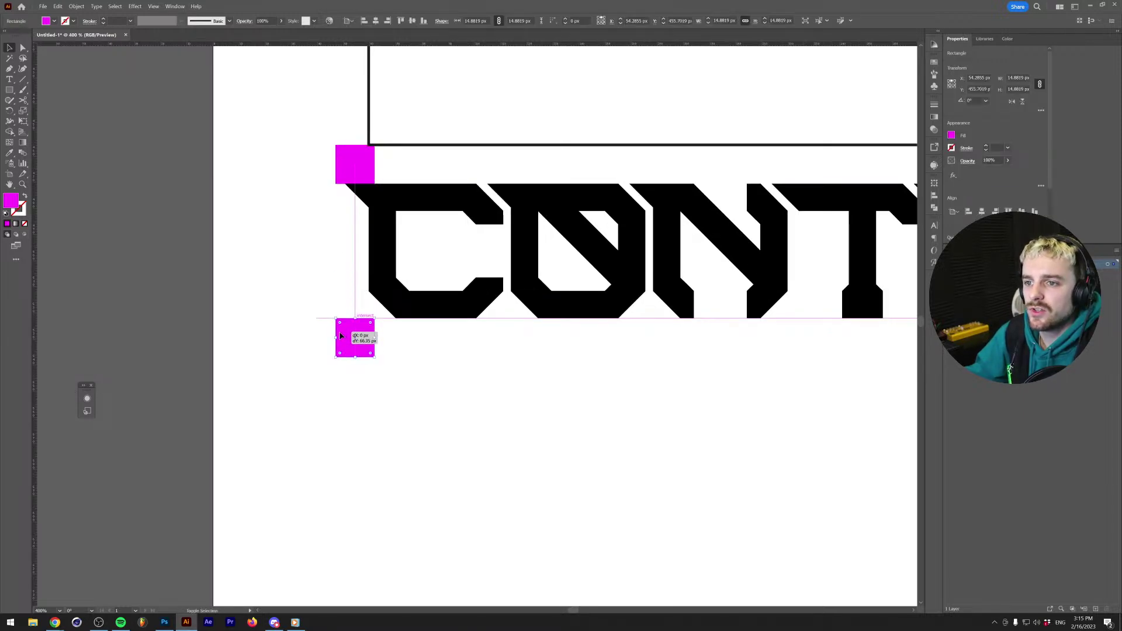
Duplicate the lower small square diagonally so the copy touches its lower-right corner beneath the title's first C.
click(477, 373)
scroll(476, 373, down, 2)
drag(265, 339, 280, 358)
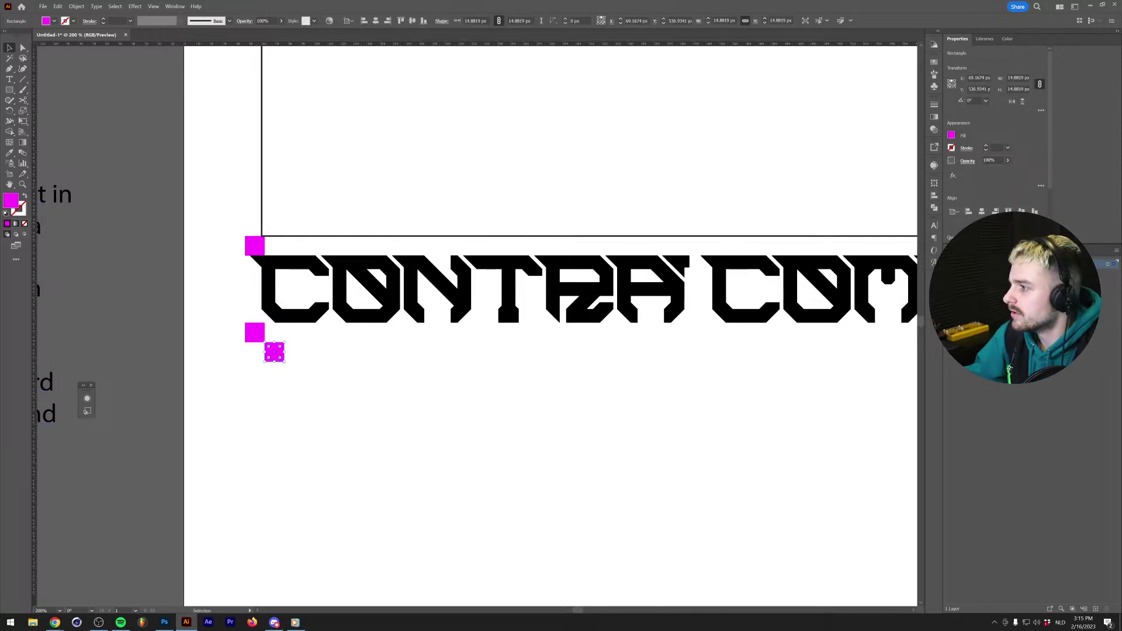
Double the lowest magenta square's width and height with its proportions linked.
scroll(837, 430, down, 4)
drag(802, 394, 485, 377)
scroll(342, 390, up, 3)
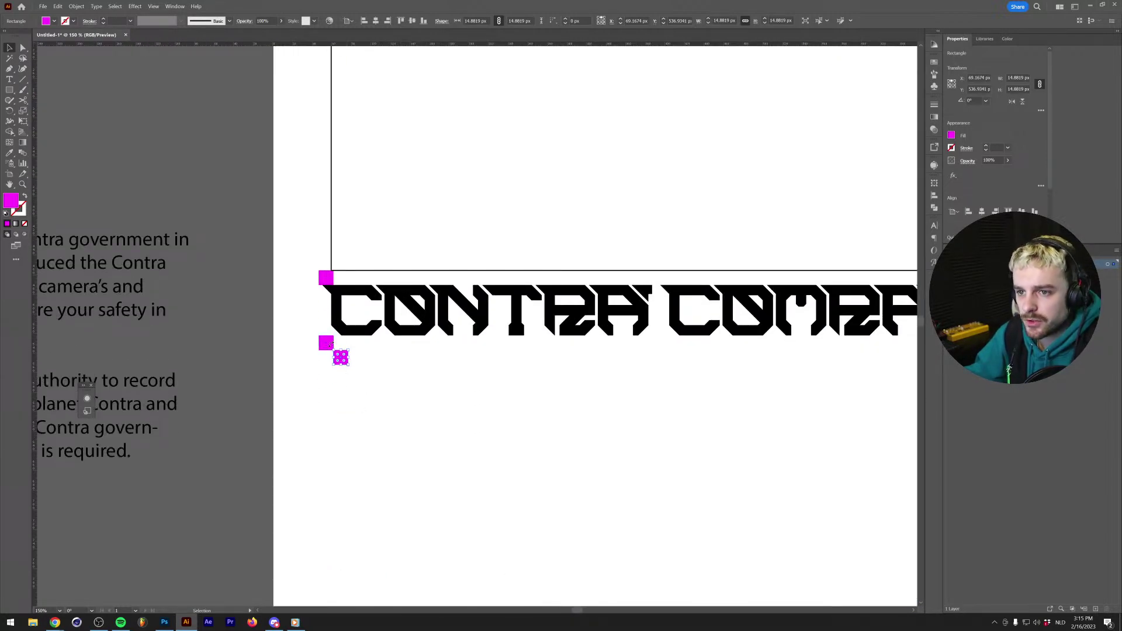
click(1015, 78)
key(Right)
text(*2)
key(Return)
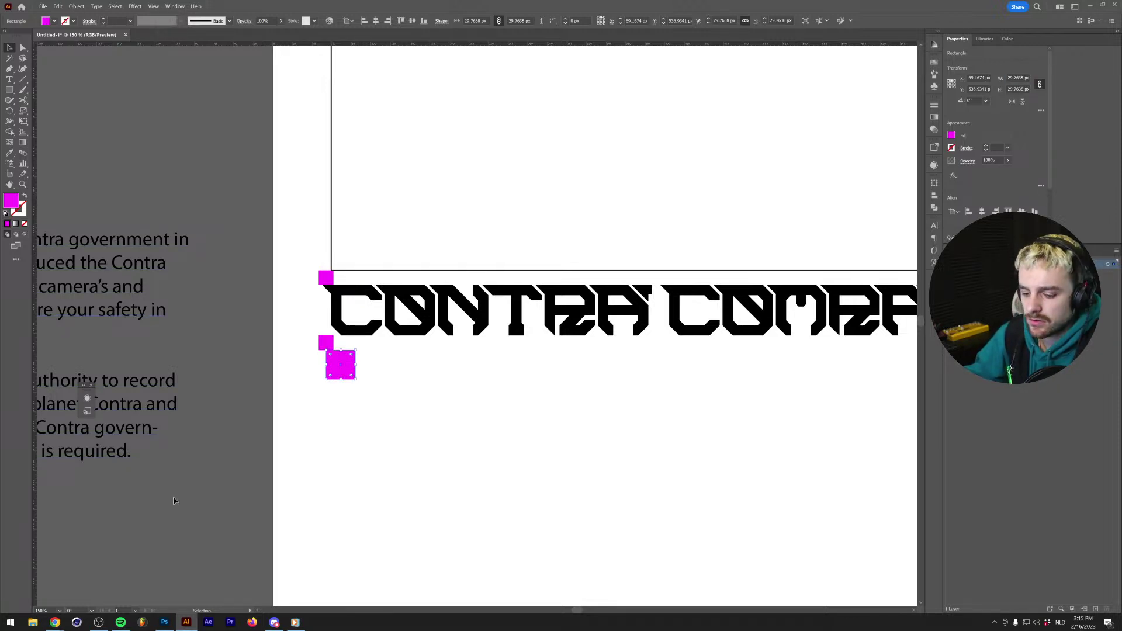
Move the doubled square flush with the upper square's right edge and give it the image frame's black outline without fill.
drag(356, 358, 363, 359)
key(i)
click(333, 221)
key(v)
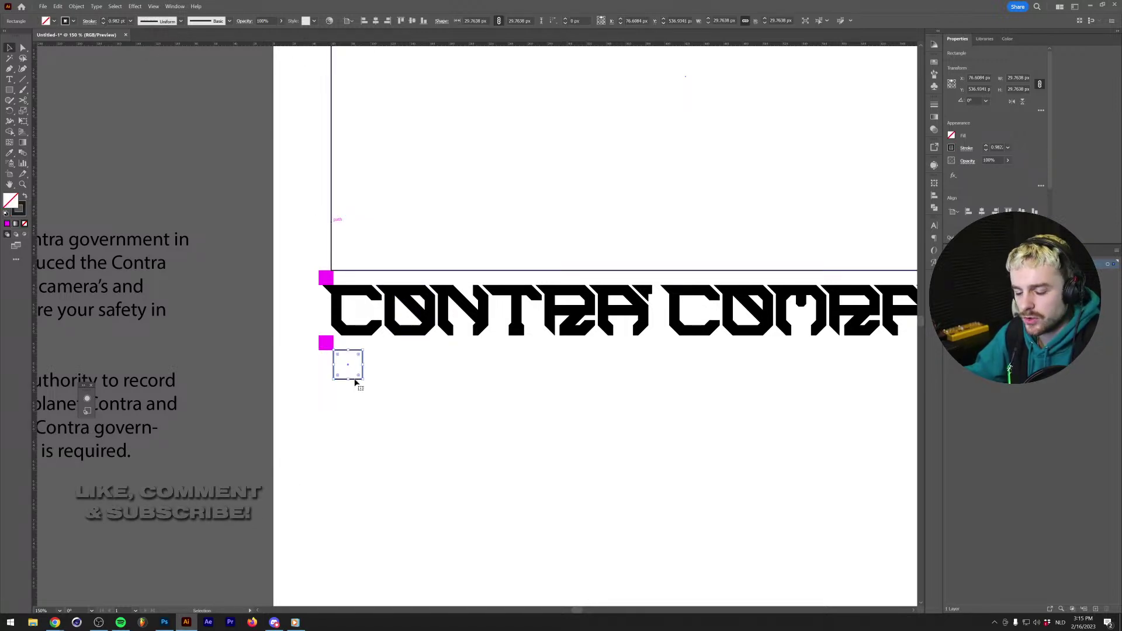
Stretch the outlined square sideways into a bar that spans the word CONTRA.
key(ctrl+minus)
drag(414, 394, 506, 383)
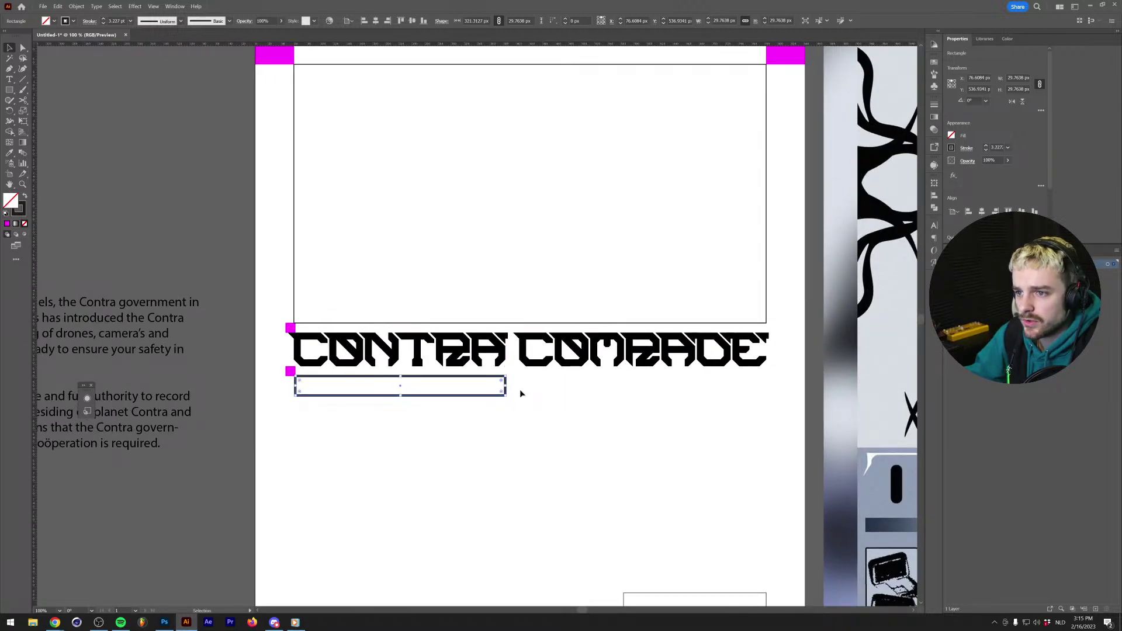
click(520, 390)
scroll(521, 391, down, 2)
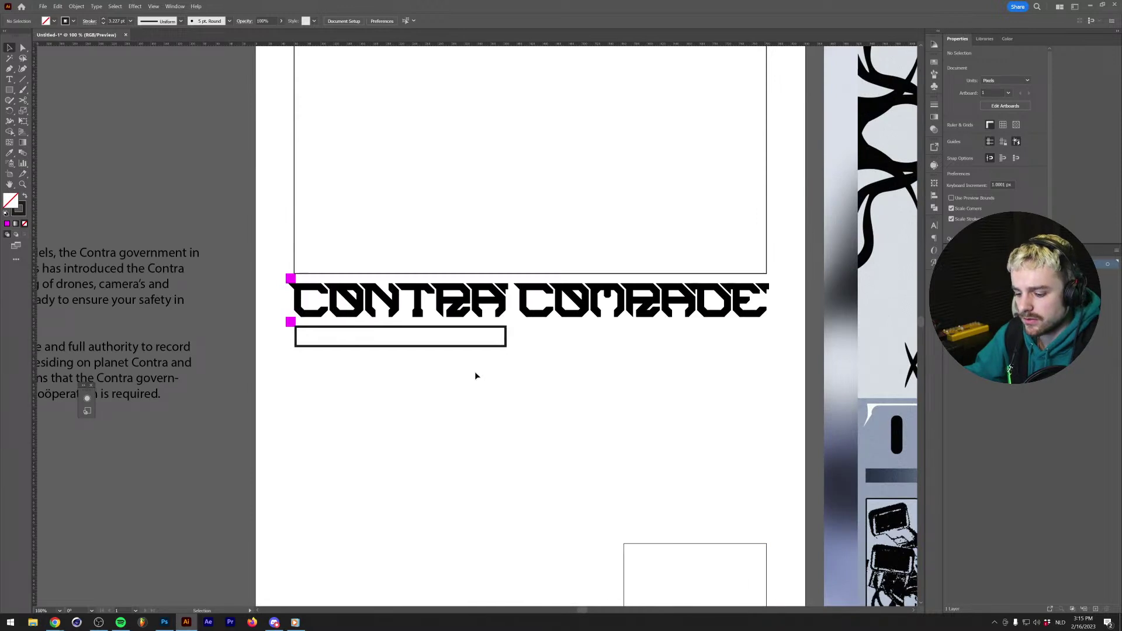
Turn off the preferences for scaling corners and scaling strokes and effects.
key(ctrl+k)
click(812, 320)
click(831, 497)
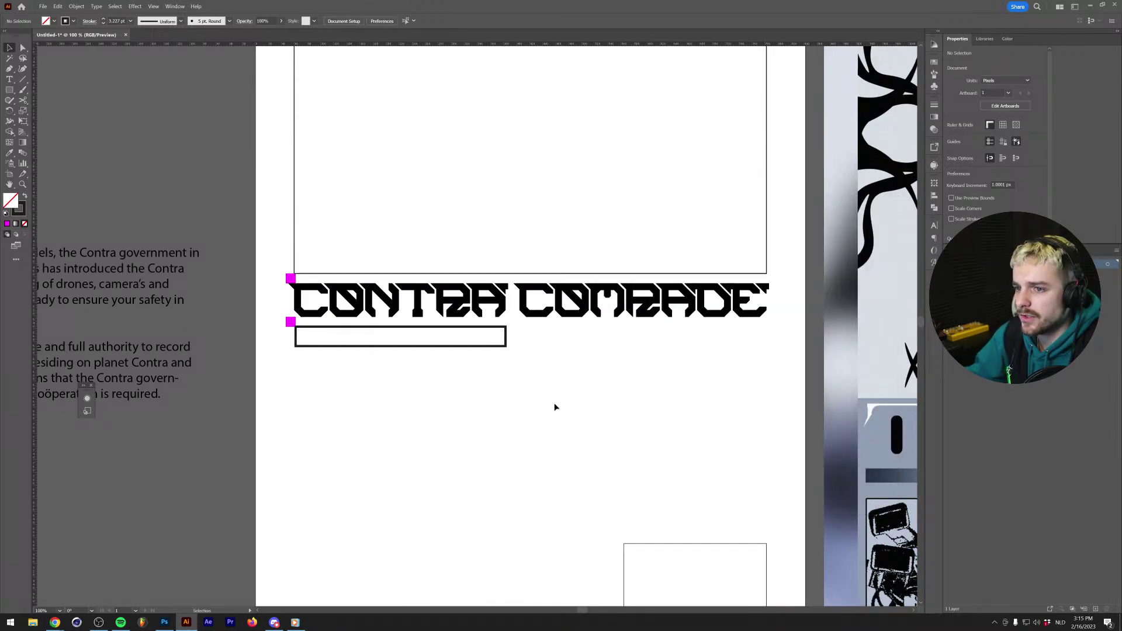
Restore the bar's thin outline by sampling the large image frame's stroke.
click(495, 346)
key(i)
click(530, 270)
key(v)
click(531, 350)
scroll(611, 376, down, 2)
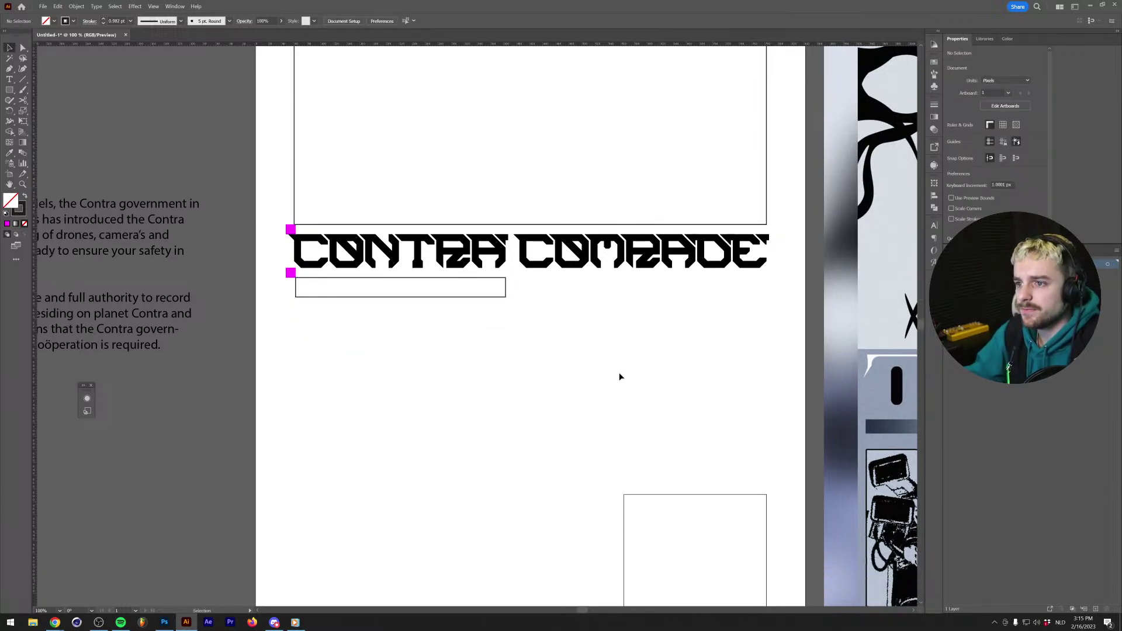
Duplicate the bar across under COMRADE, ending at the image frame's right edge, and extend its left side toward the word's C.
drag(621, 374, 336, 387)
scroll(356, 406, down, 2)
scroll(355, 405, up, 1)
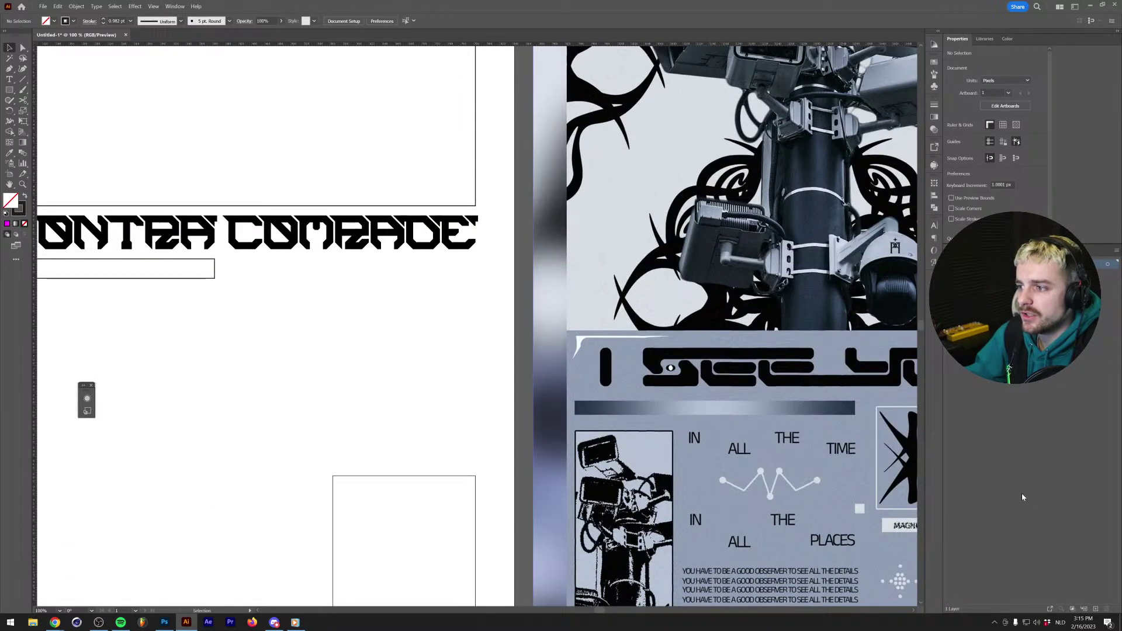
drag(230, 303, 211, 353)
key(m)
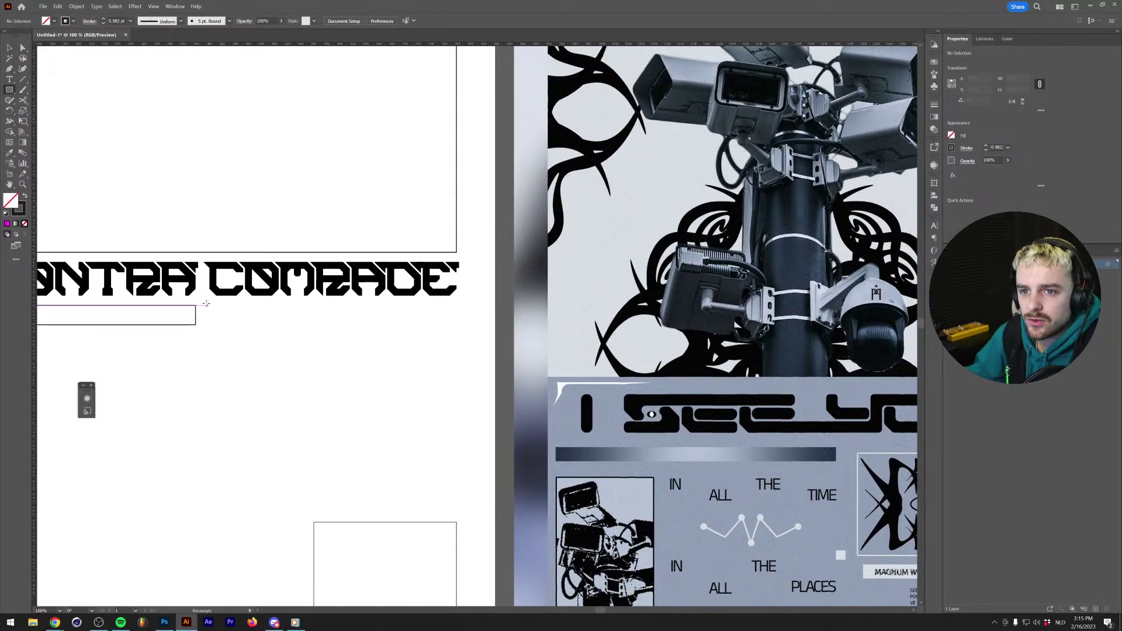
key(v)
drag(190, 311, 449, 311)
drag(247, 315, 209, 315)
Draw a vertical helper line on the left edge of COMRADE's C stem and lengthen it down past the bar.
scroll(209, 310, up, 5)
scroll(231, 291, down, 3)
key(p)
click(231, 187)
click(231, 211)
key(a)
drag(232, 211, 230, 458)
key(ctrl+shift+a)
key(v)
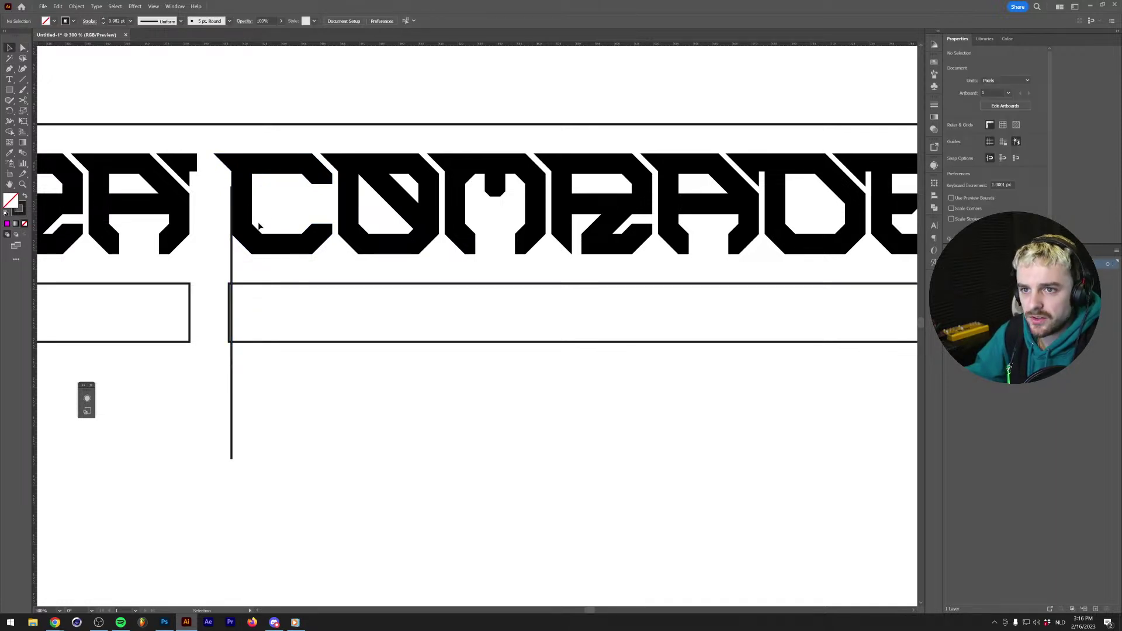
Align the left edge of the bar under COMRADE with the helper line, and delete the line.
click(283, 284)
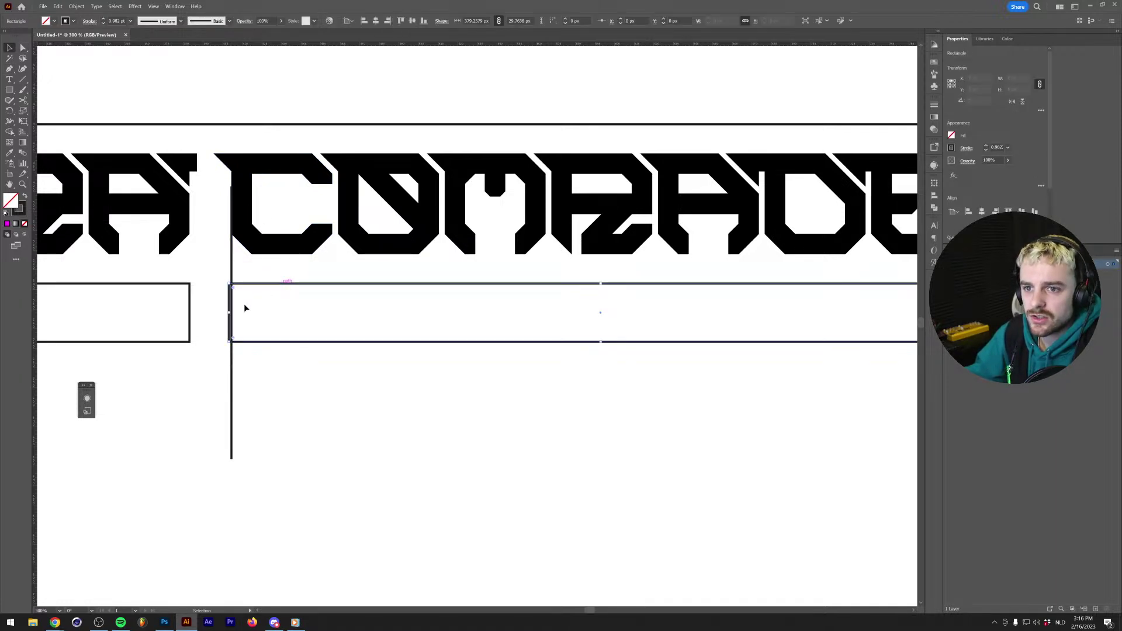
drag(229, 313, 233, 311)
click(231, 330)
key(Delete)
scroll(248, 399, down, 5)
scroll(265, 388, down, 1)
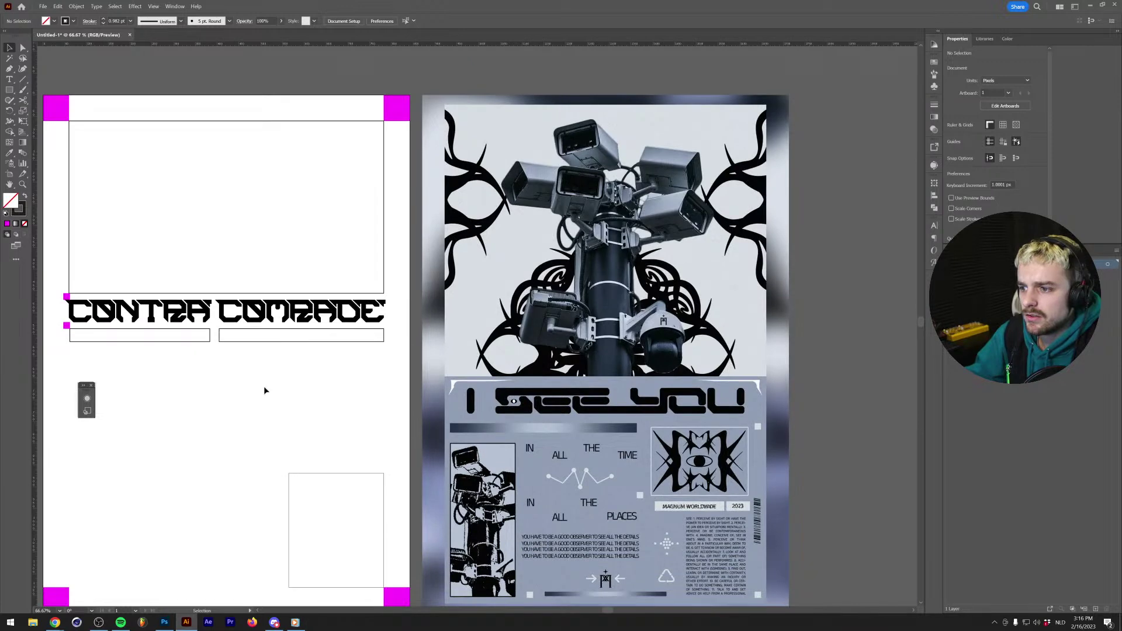
Unlink the width and height proportions of the bar under COMRADE.
scroll(266, 393, up, 3)
click(288, 302)
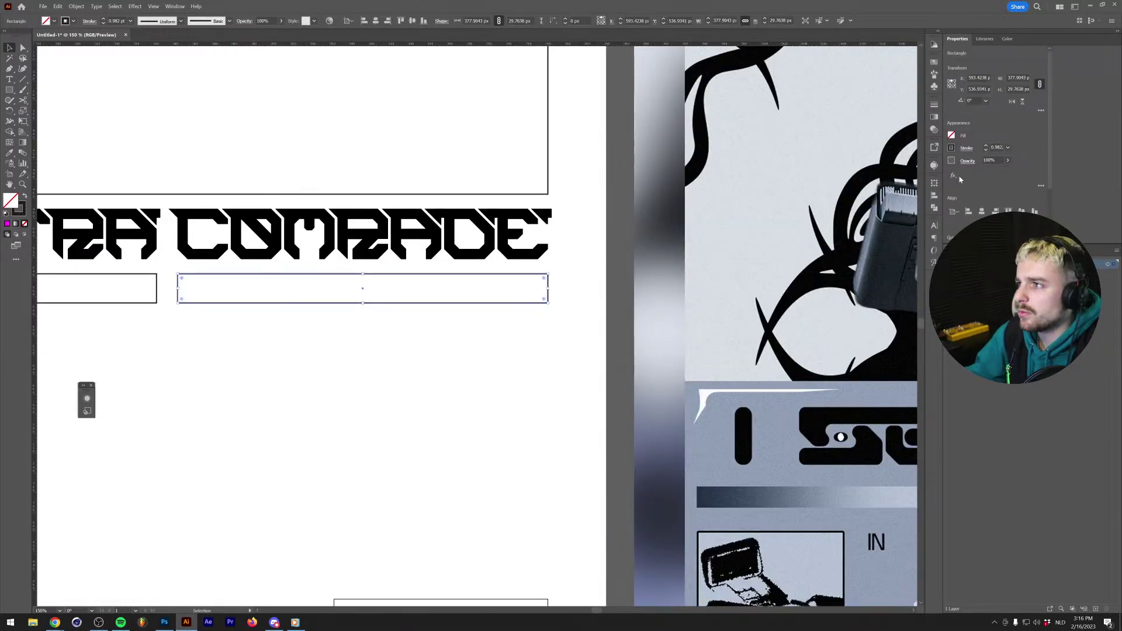
click(1040, 84)
click(1018, 88)
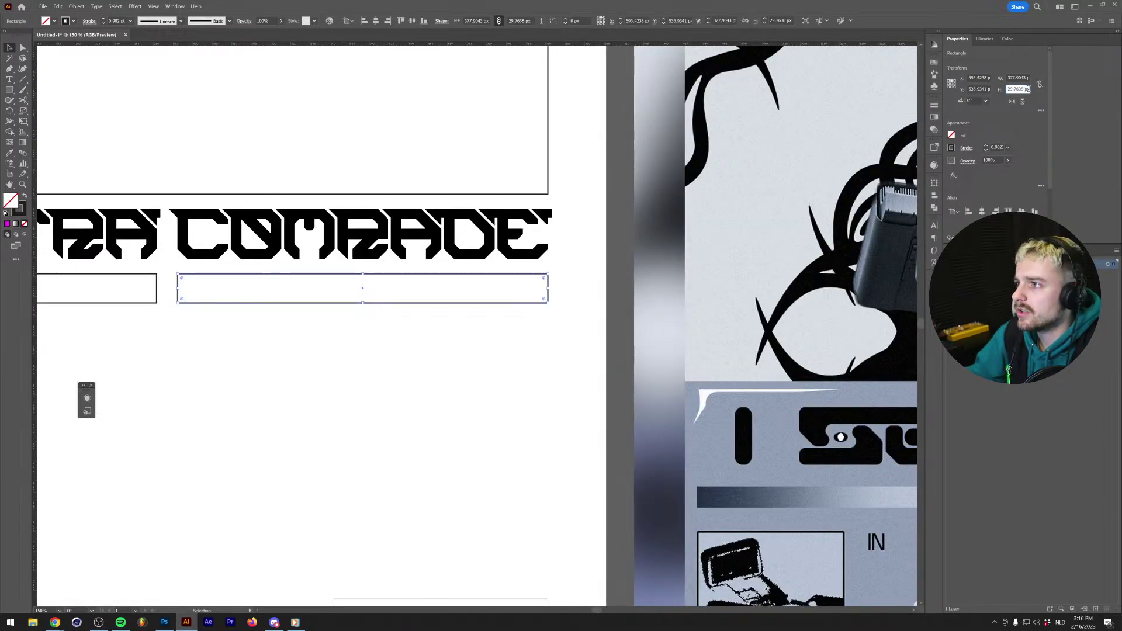
text(*3)
key(Return)
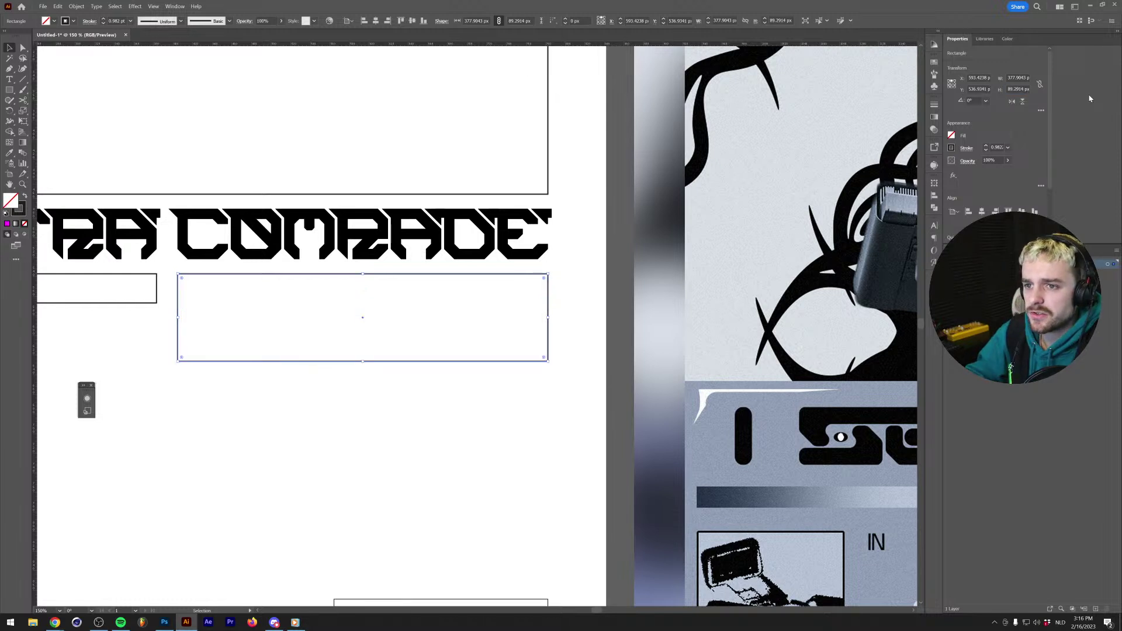
key(ctrl+z)
Set the height of the bar under COMRADE to four times its size, 119.0552 px.
click(1023, 88)
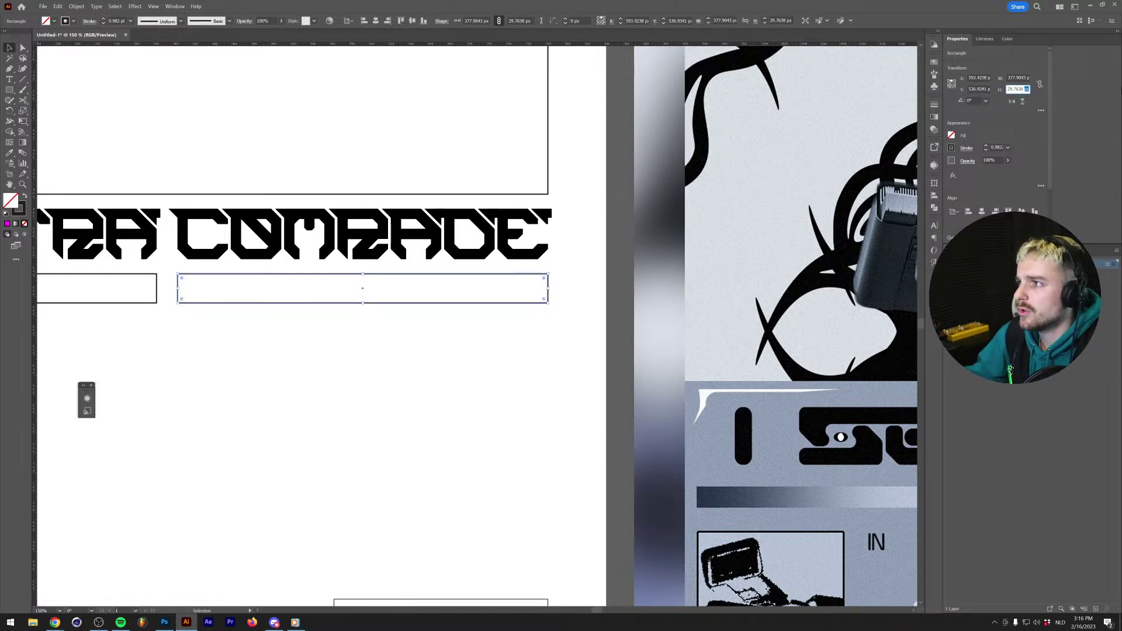
key(Right)
text(*3)
key(Return)
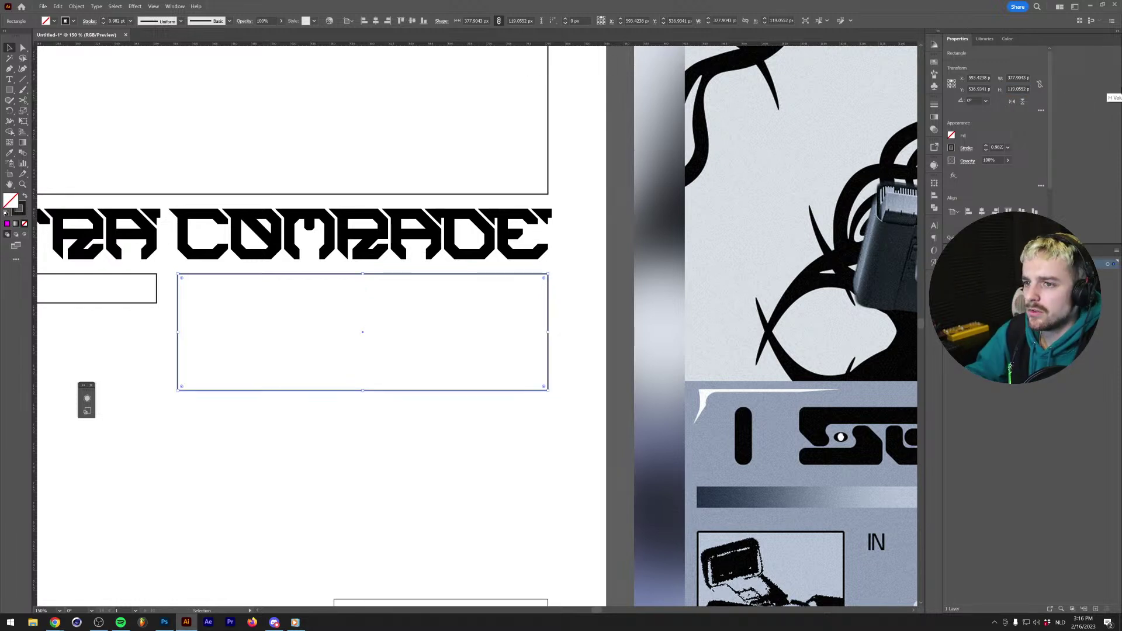
click(335, 504)
scroll(336, 499, down, 2)
scroll(336, 495, up, 2)
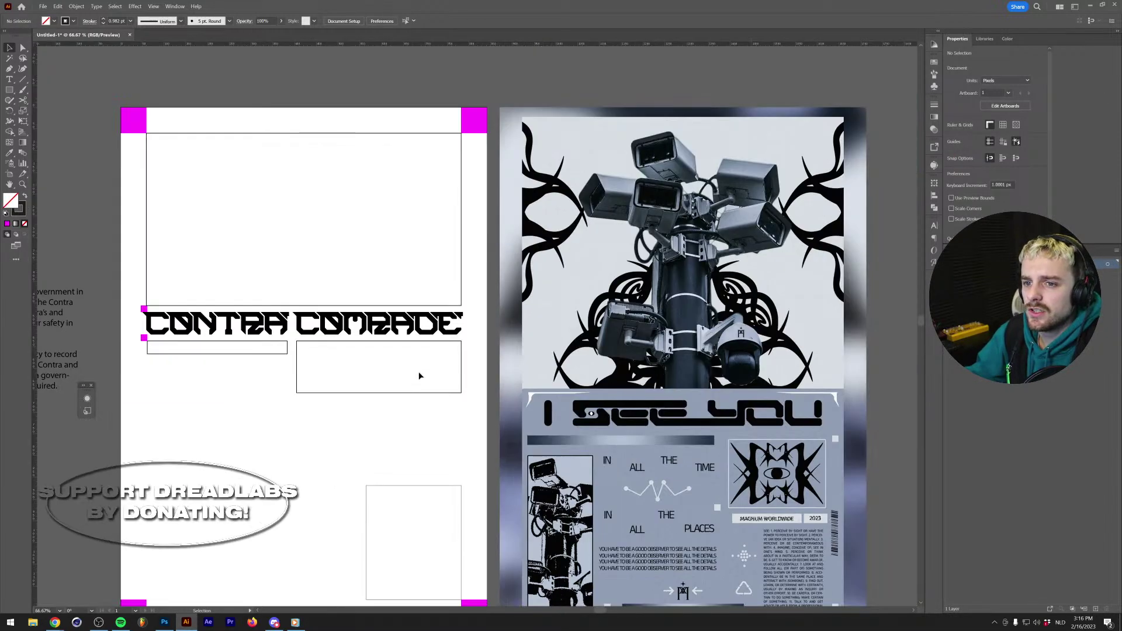
drag(462, 120, 463, 355)
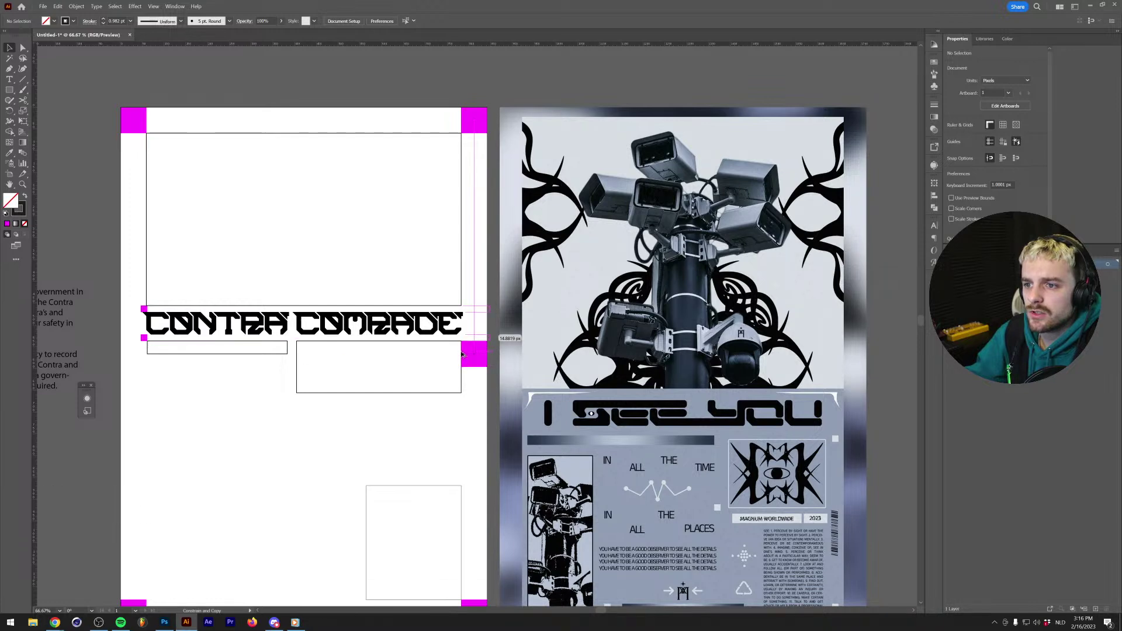
key(ctrl+z)
click(321, 392)
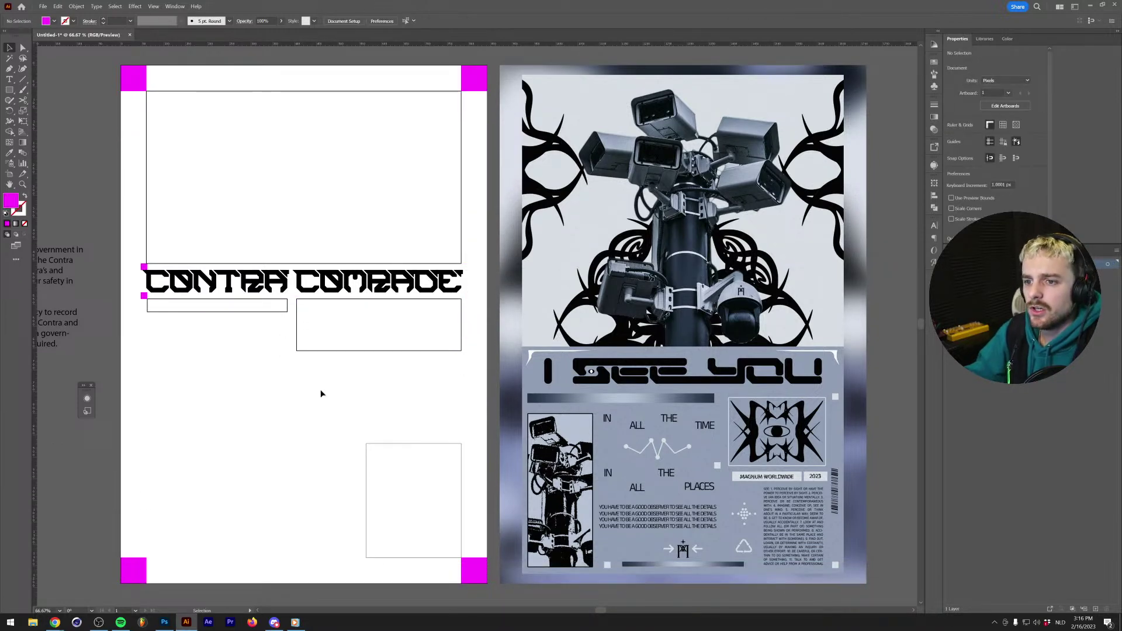
scroll(351, 420, up, 1)
scroll(351, 420, down, 1)
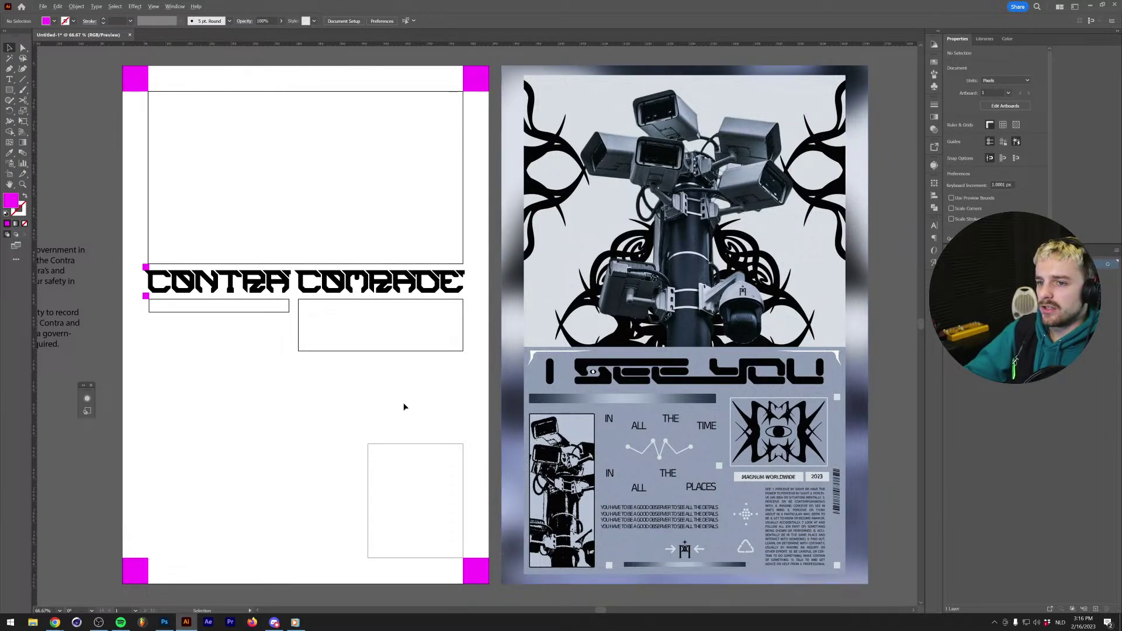
scroll(403, 404, up, 1)
scroll(426, 407, down, 1)
scroll(425, 408, down, 1)
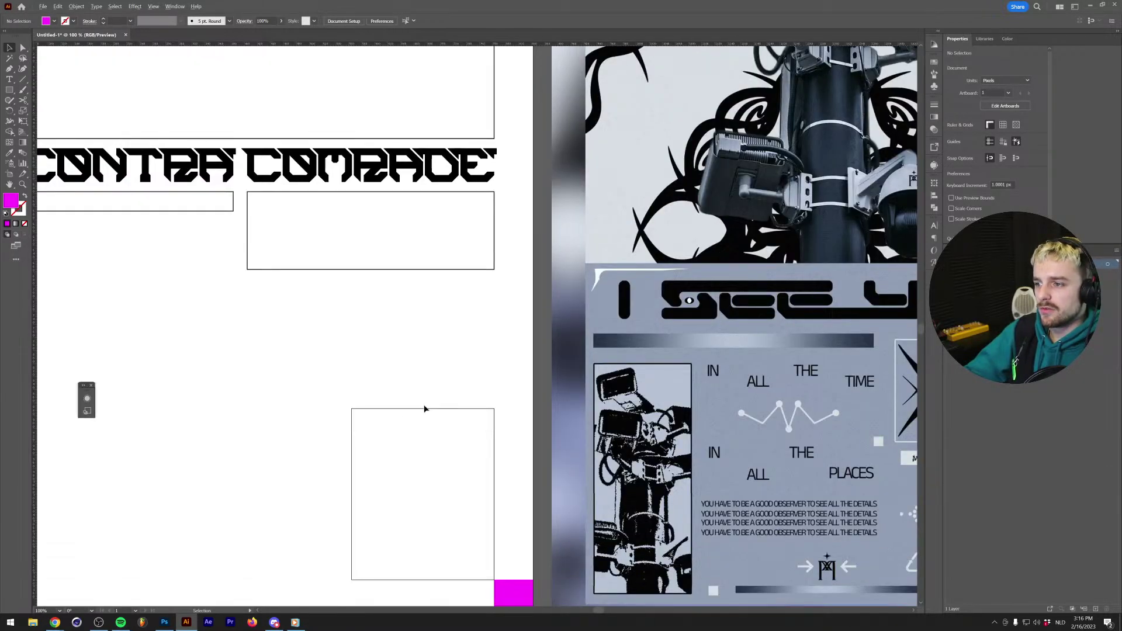
scroll(425, 409, down, 1)
key(t)
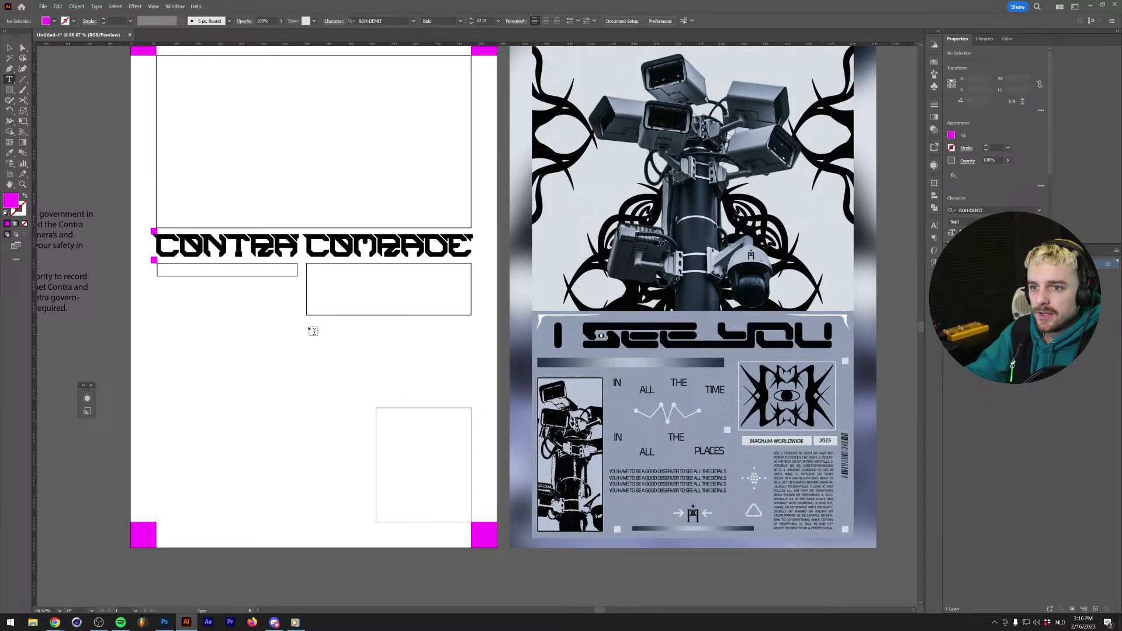
Copy the small magenta square beneath the frame under COMRADE, and duplicate that frame straight down against the square's bottom edge.
scroll(308, 326, up, 1)
key(v)
drag(77, 228, 515, 394)
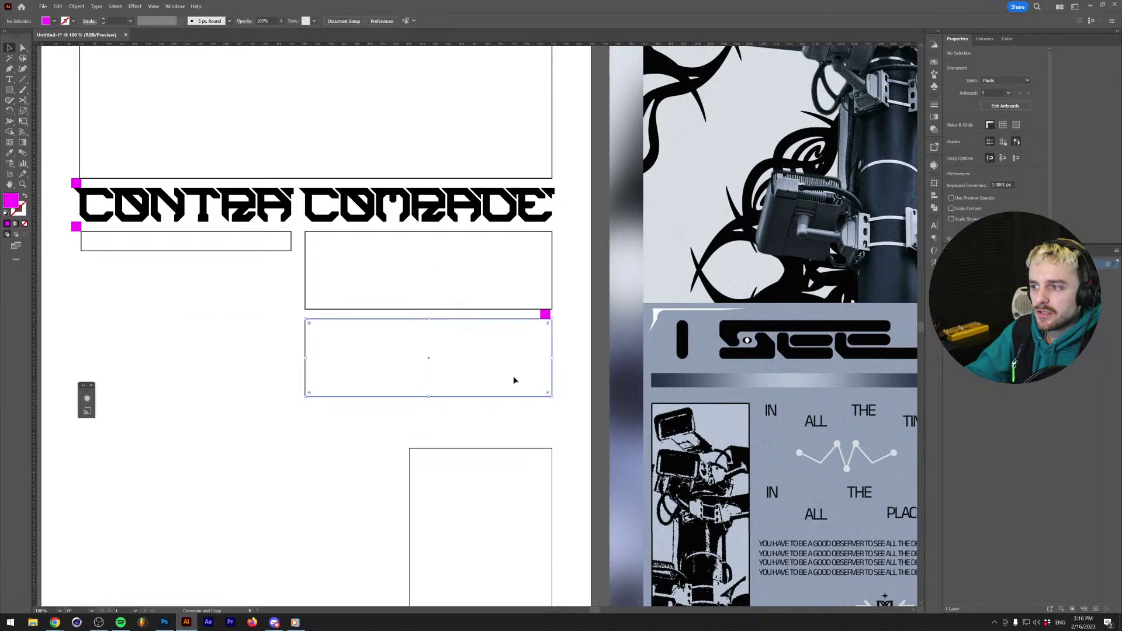
Examine the two stacked frames under COMRADE and compare their spacing with the rest of the layout and the original poster.
scroll(441, 396, down, 1)
scroll(489, 402, up, 1)
scroll(490, 402, down, 1)
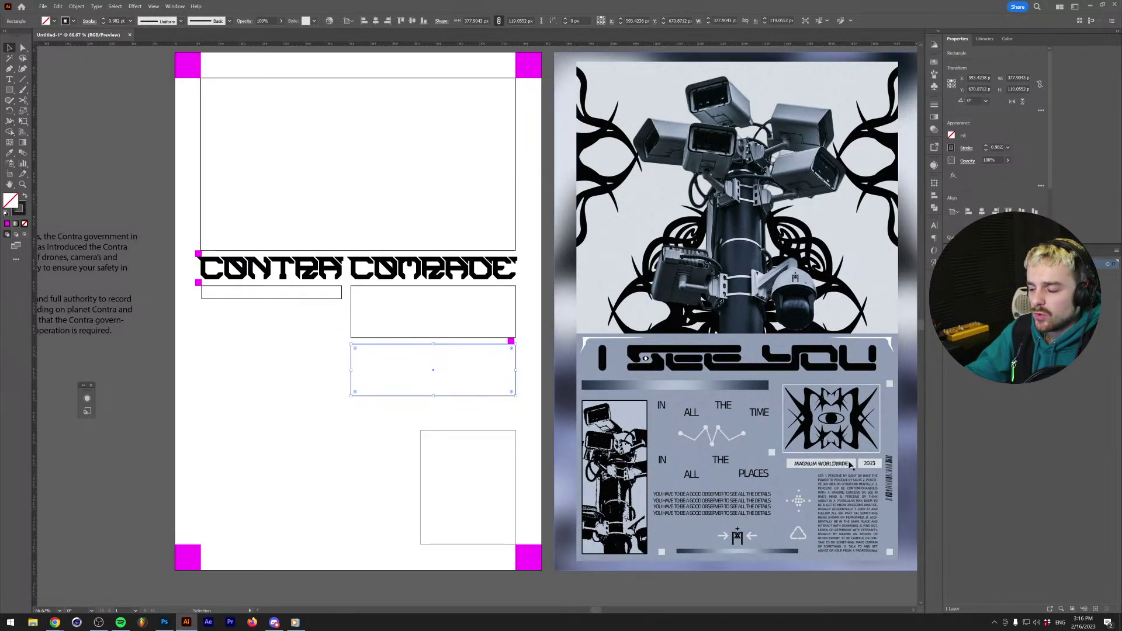
scroll(502, 389, up, 2)
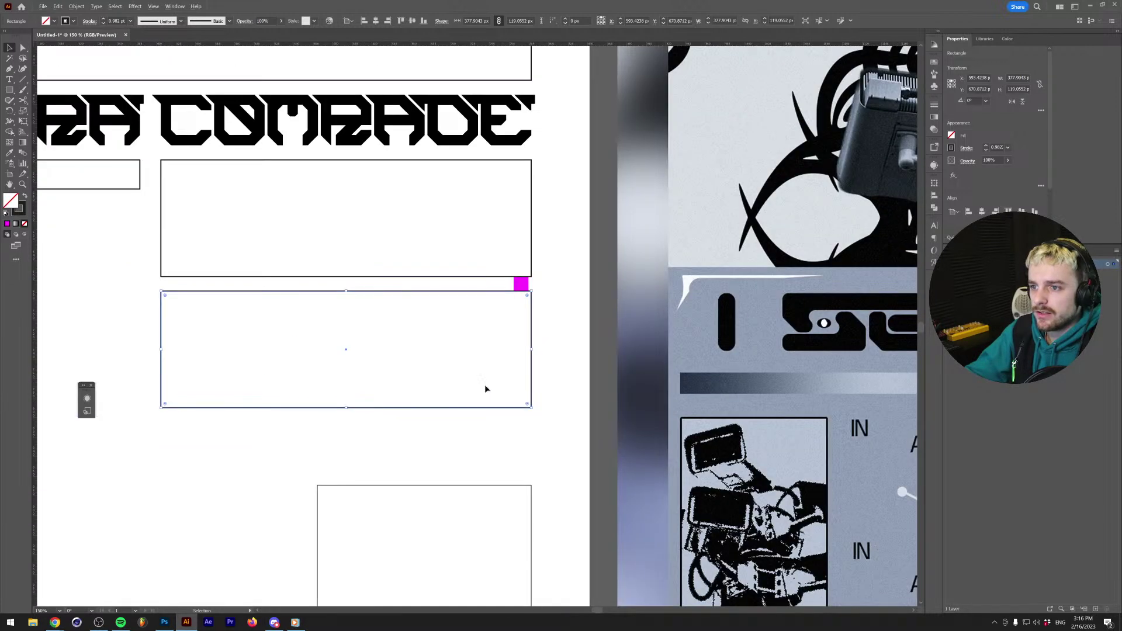
drag(380, 370, 394, 378)
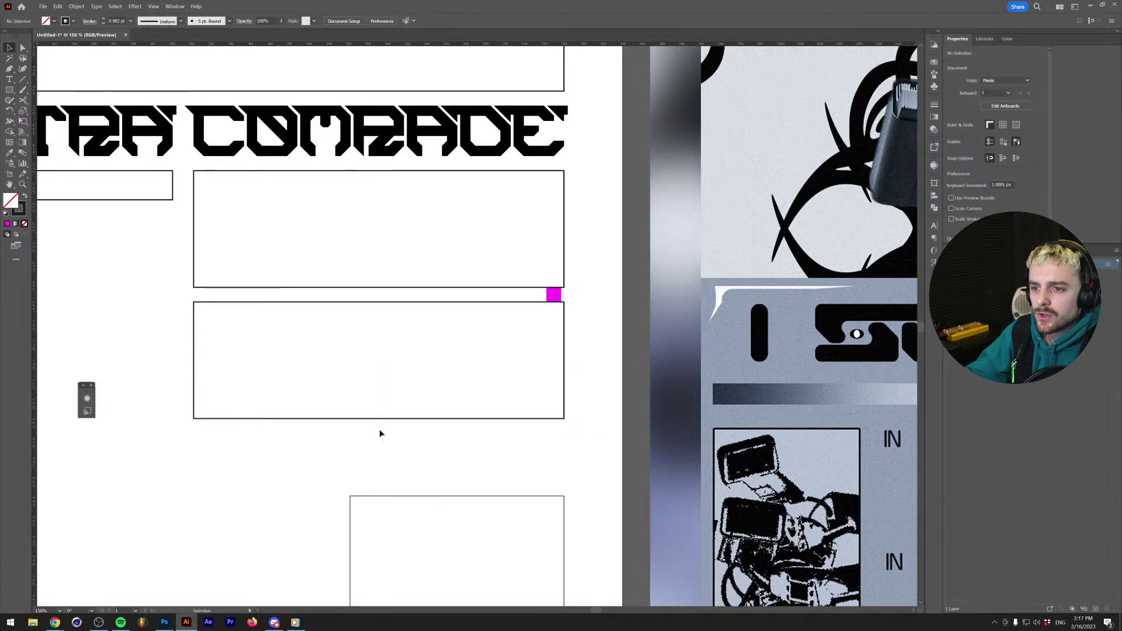
scroll(455, 457, down, 2)
scroll(455, 458, down, 1)
scroll(417, 448, up, 4)
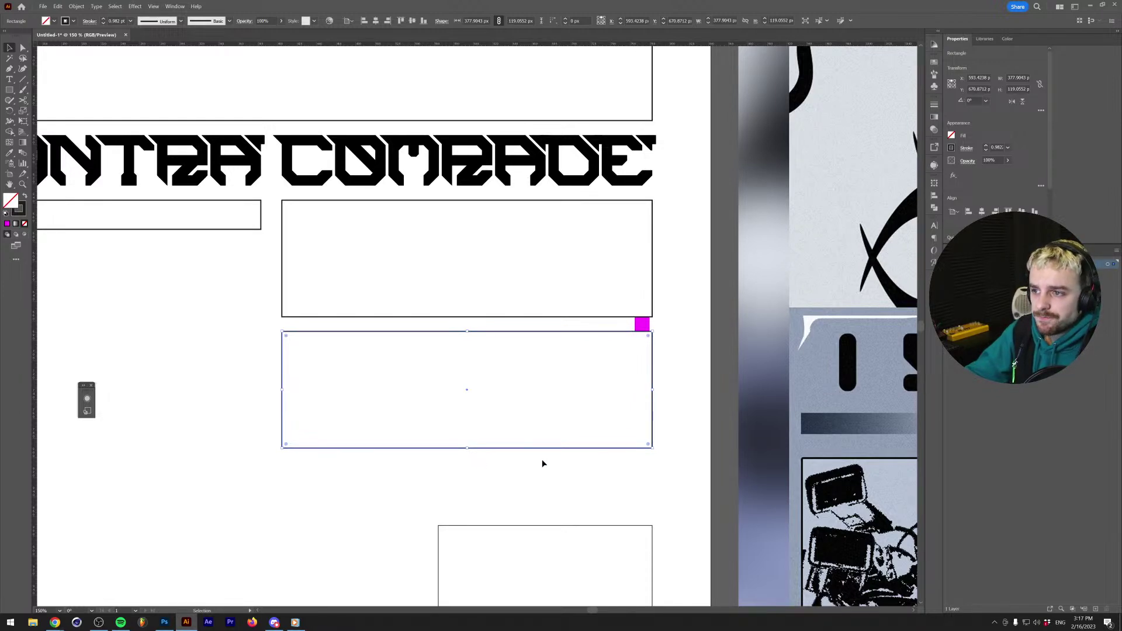
scroll(538, 469, down, 1)
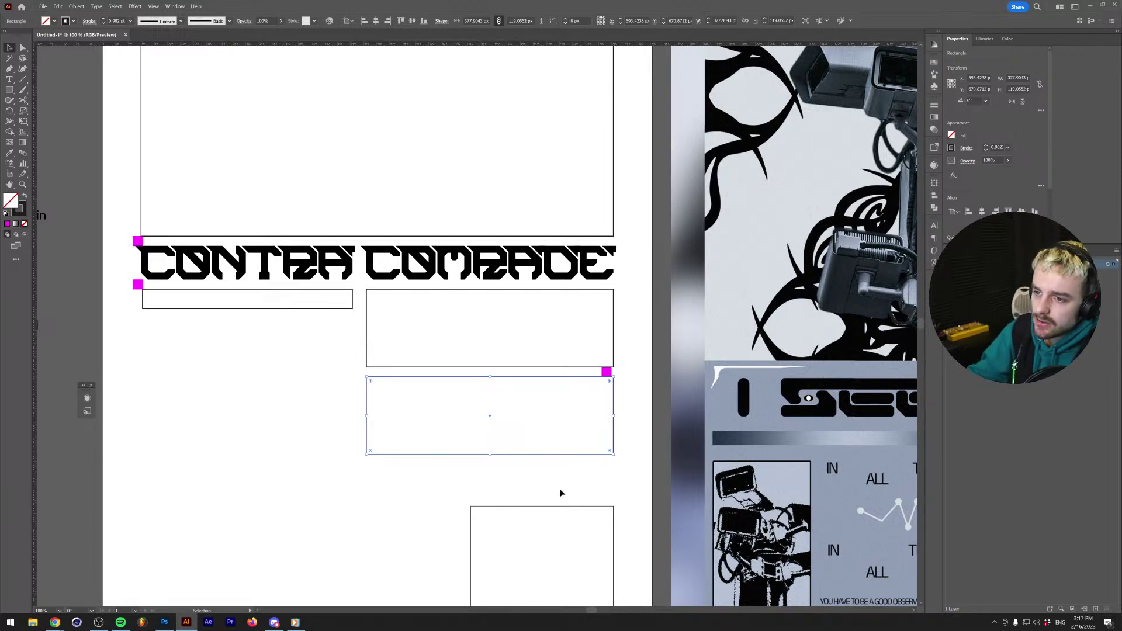
scroll(532, 444, down, 1)
scroll(529, 448, up, 2)
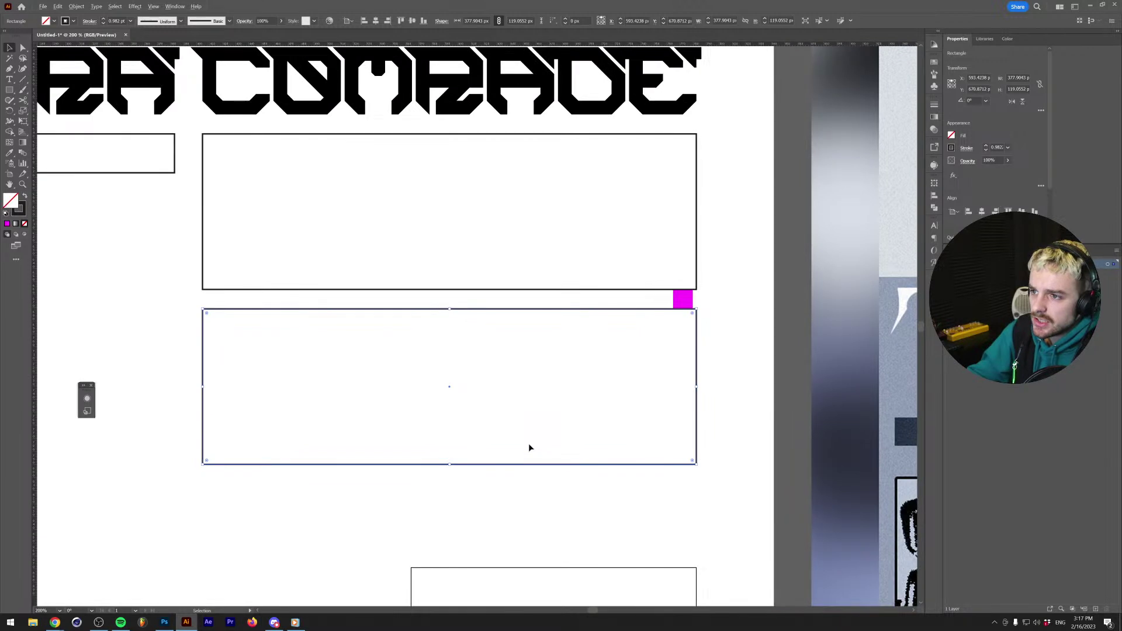
Try to place a horizontal guide on the upper frame under COMRADE.
drag(395, 46, 411, 135)
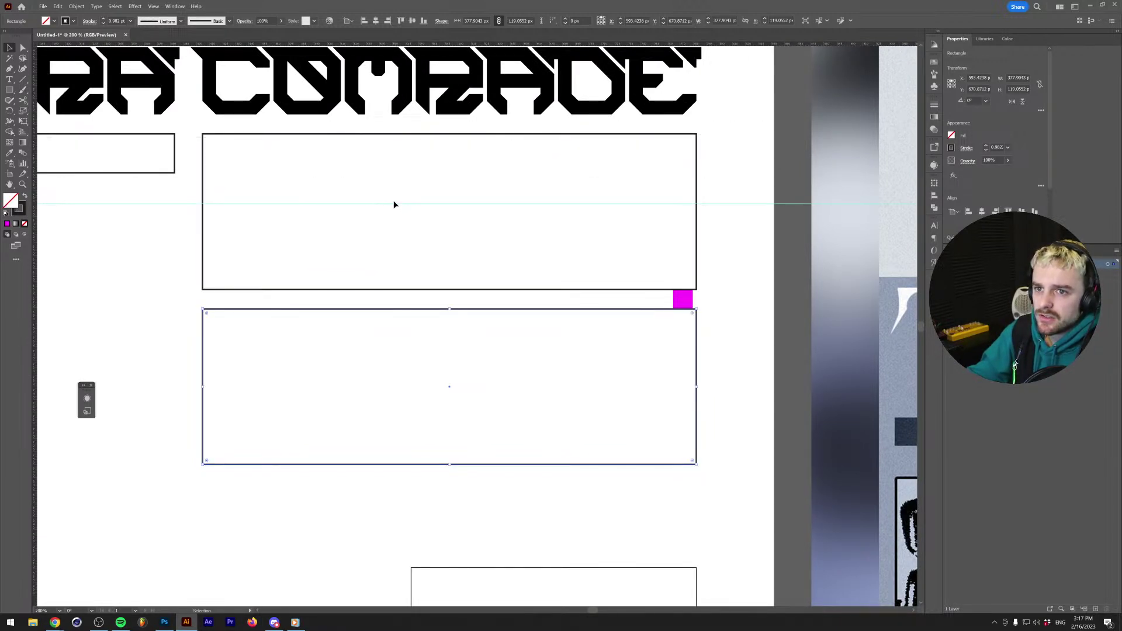
scroll(526, 332, down, 3)
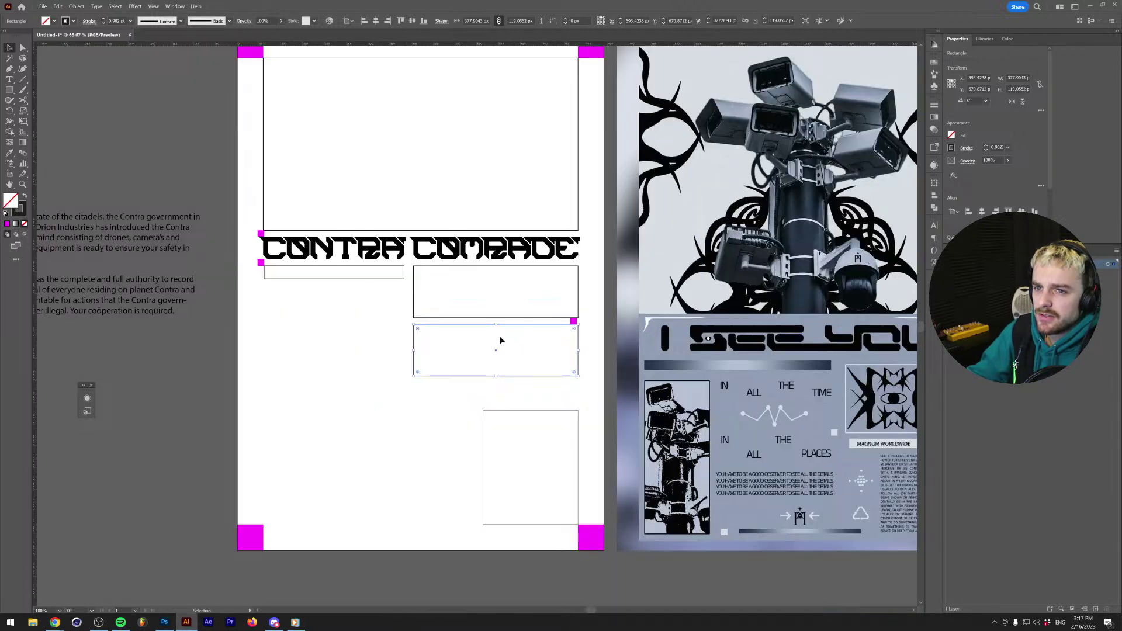
scroll(501, 336, up, 2)
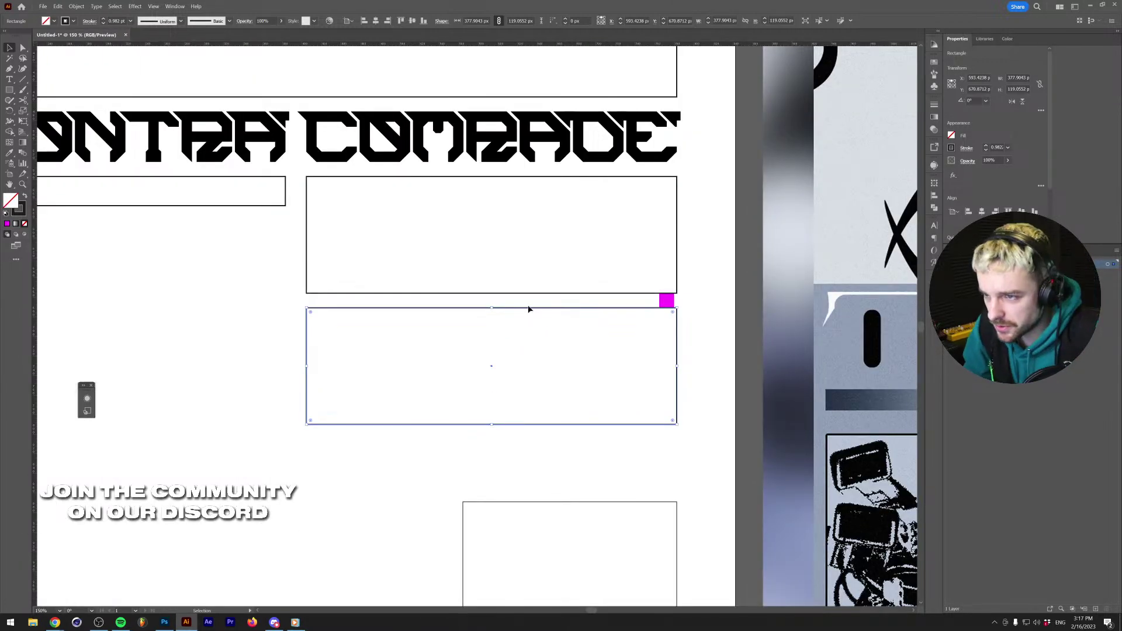
scroll(532, 310, down, 2)
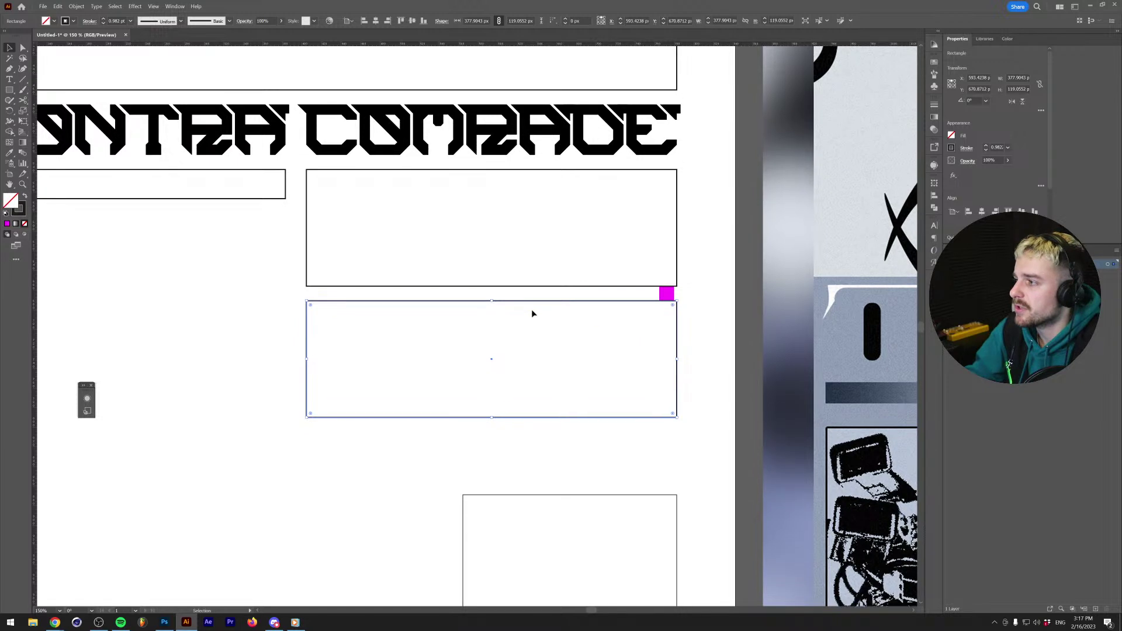
scroll(532, 312, up, 3)
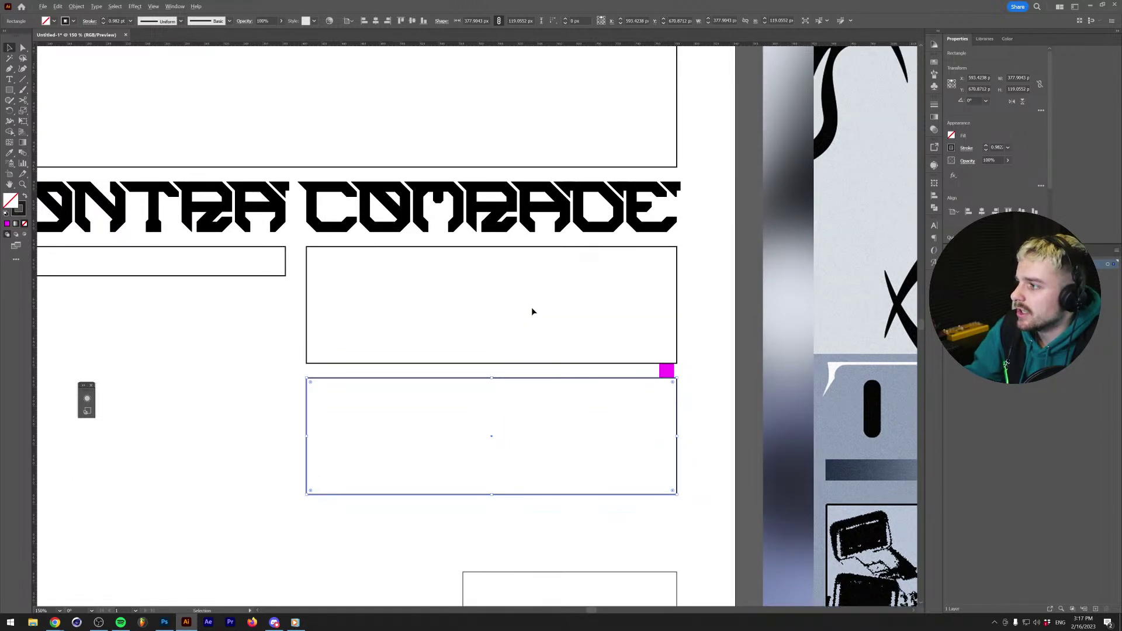
Examine the stacked frames under COMRADE within the full layout and compare them with the original poster.
scroll(531, 312, down, 1)
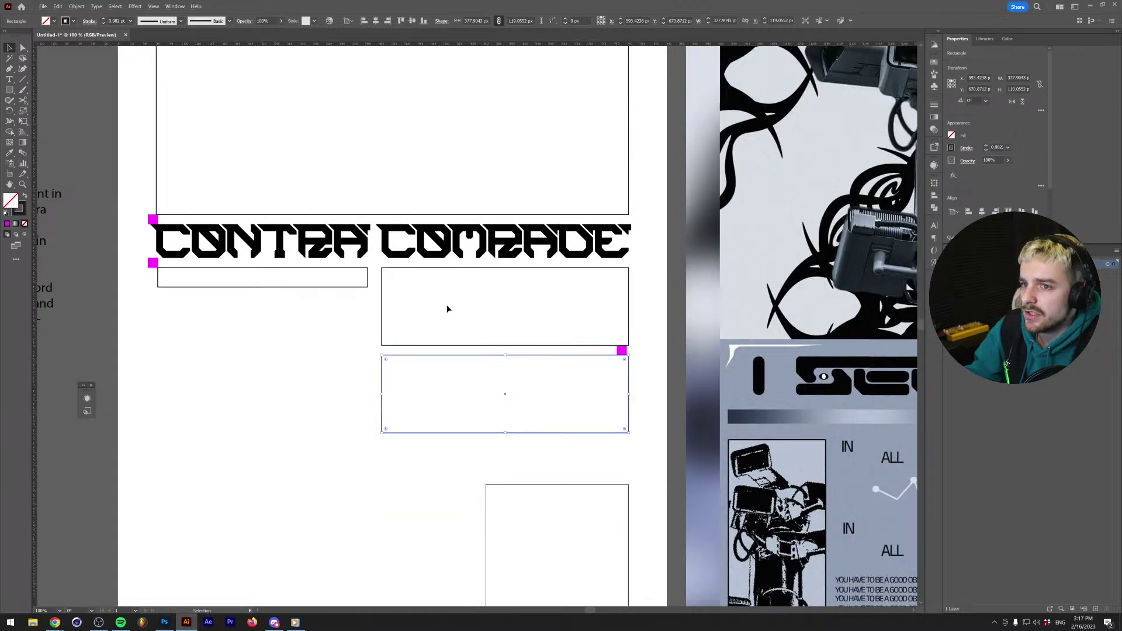
scroll(444, 315, down, 1)
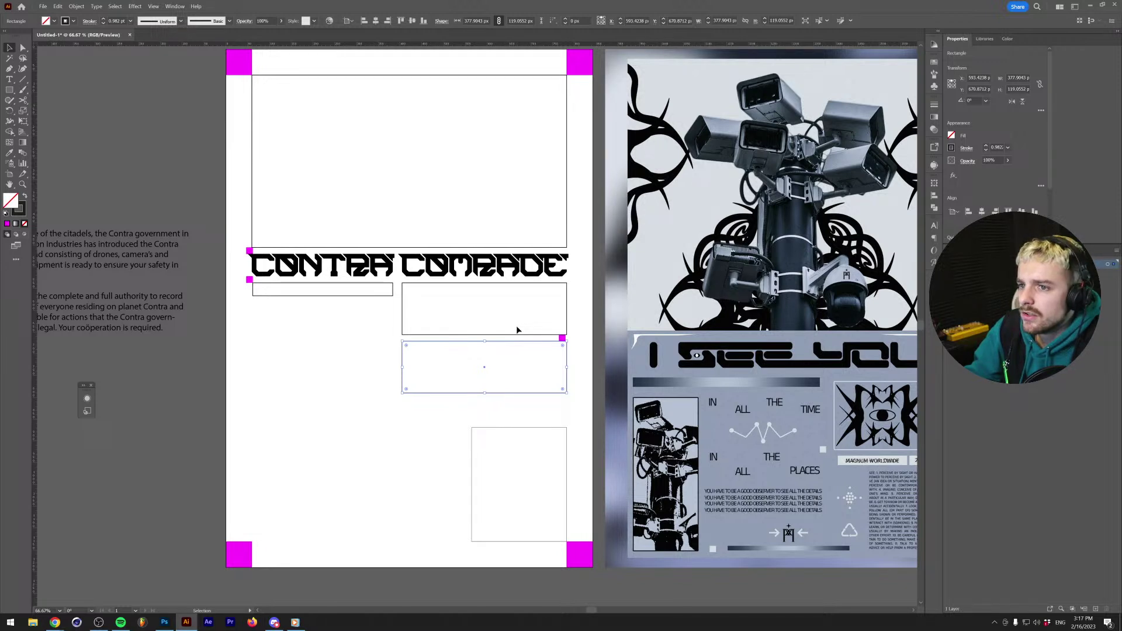
drag(517, 330, 405, 334)
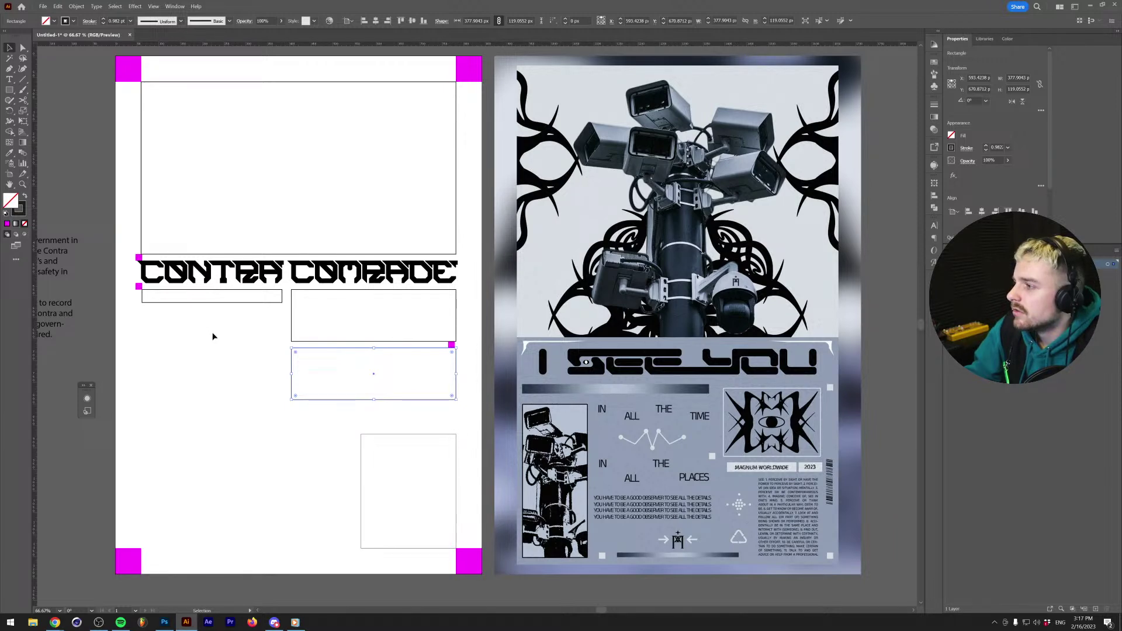
scroll(241, 342, up, 1)
scroll(490, 369, up, 1)
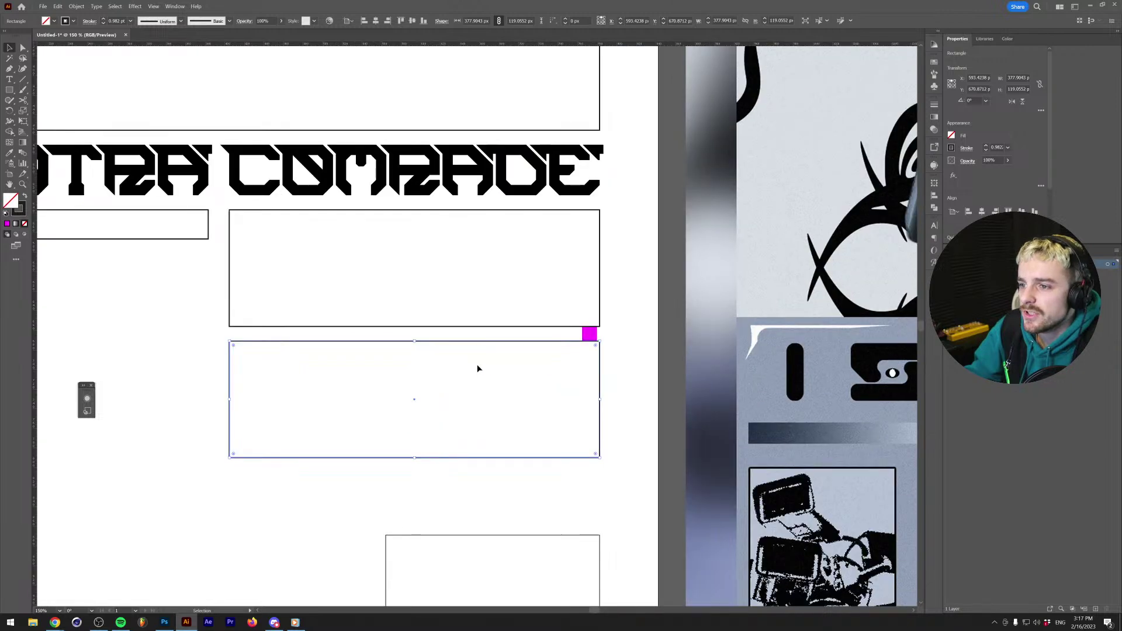
scroll(398, 425, down, 2)
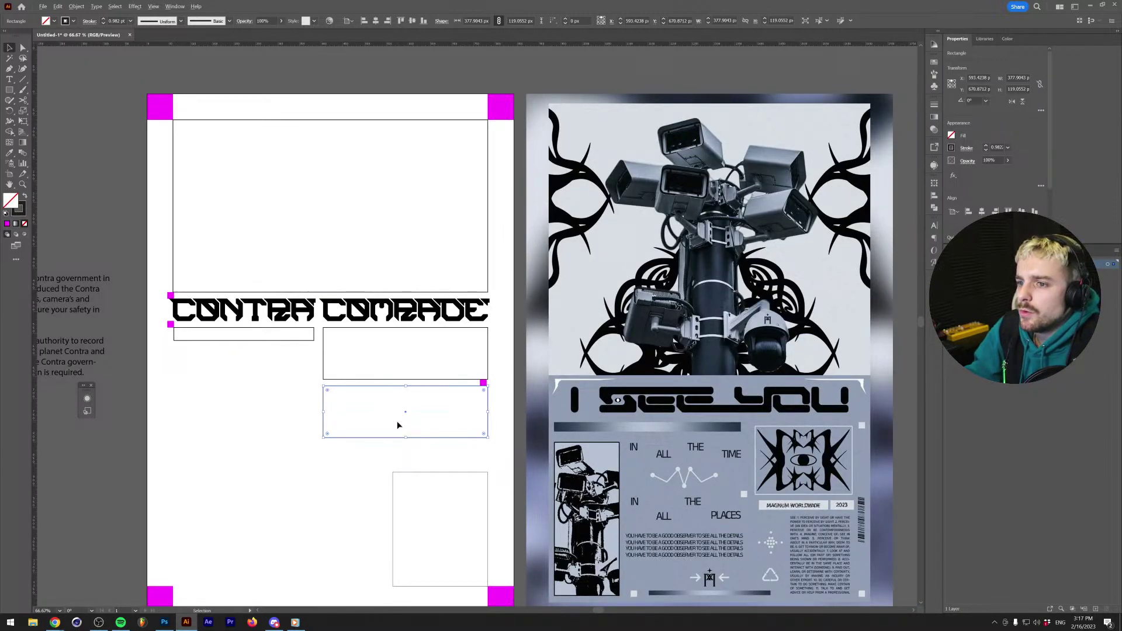
scroll(397, 425, up, 1)
scroll(397, 425, down, 1)
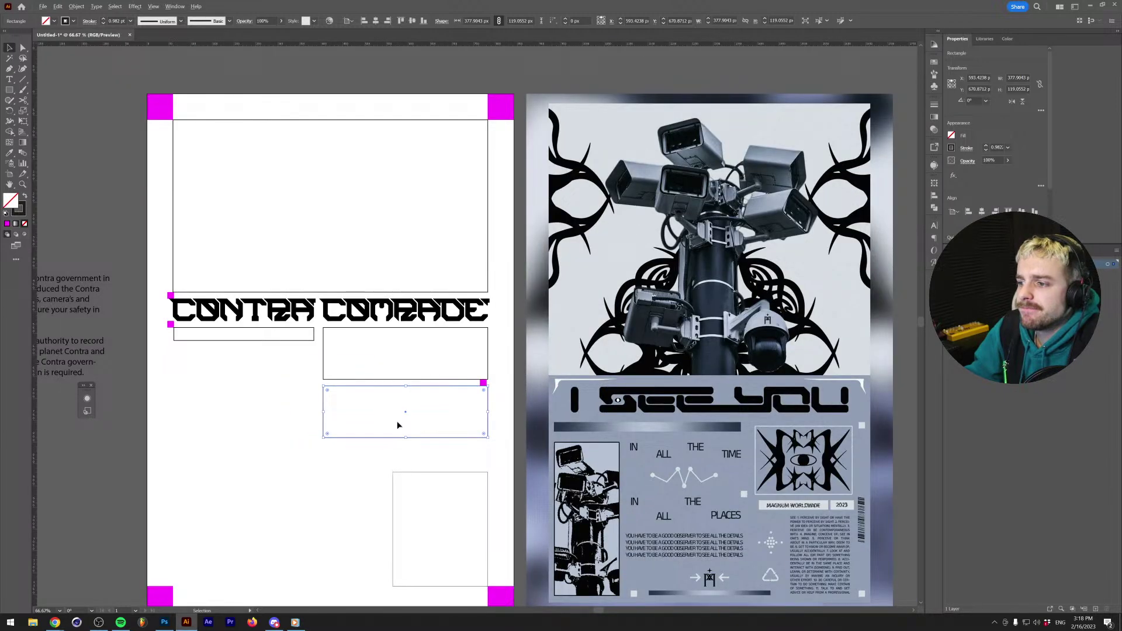
scroll(397, 425, up, 1)
scroll(397, 425, down, 1)
scroll(397, 425, up, 1)
scroll(396, 426, down, 1)
scroll(393, 439, up, 1)
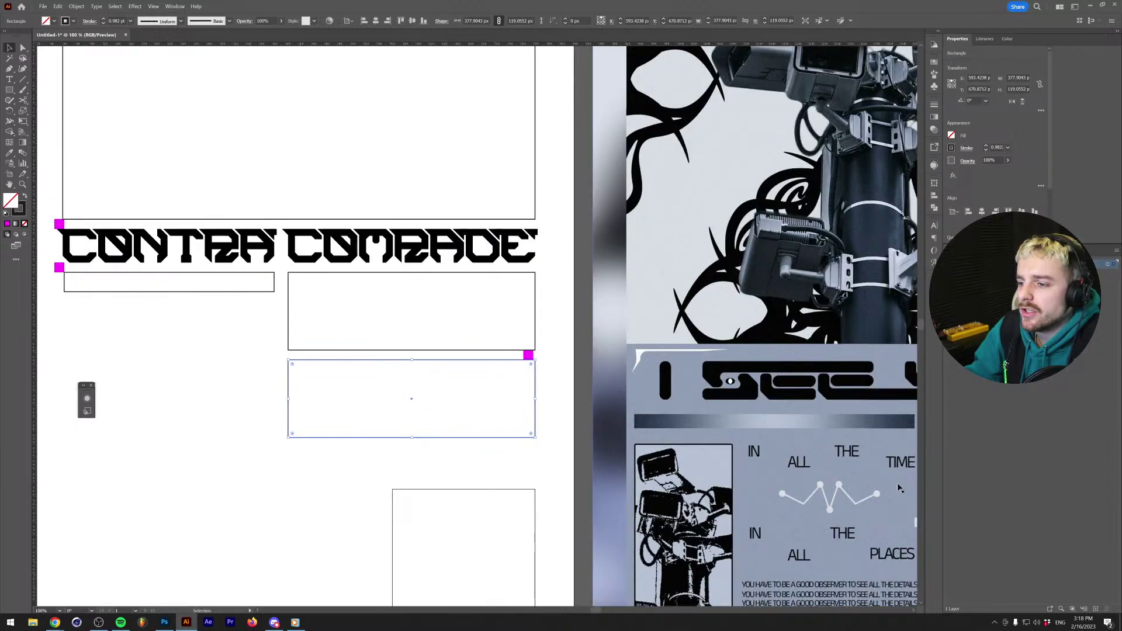
scroll(901, 490, right, 5)
drag(309, 474, 462, 481)
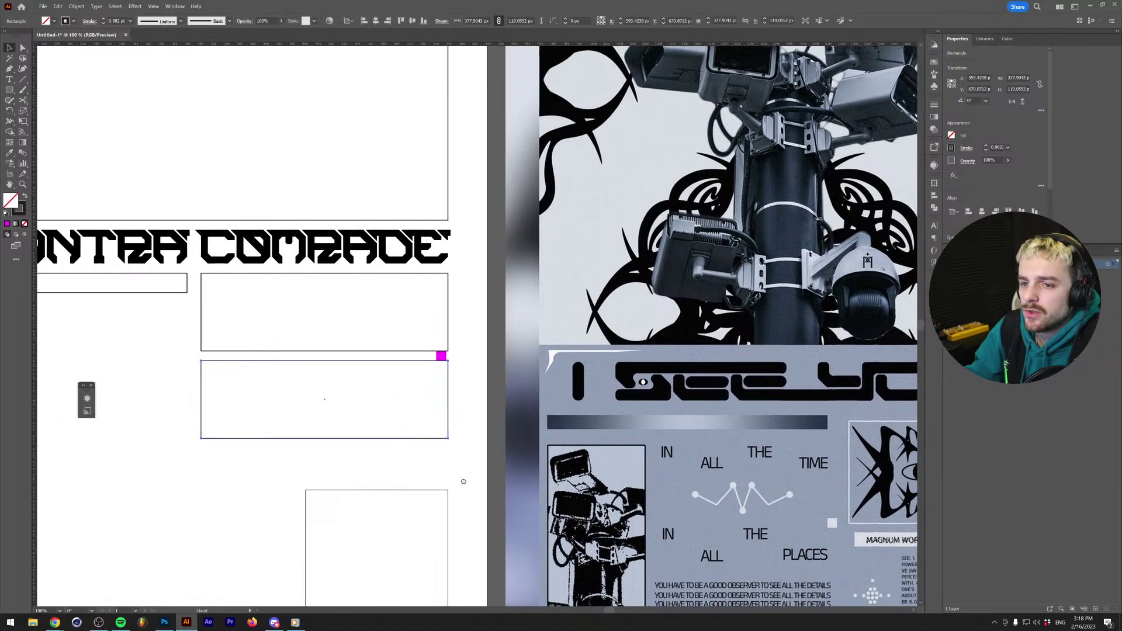
Try to multiply the height of the lower frame under COMRADE by three.
scroll(294, 433, up, 1)
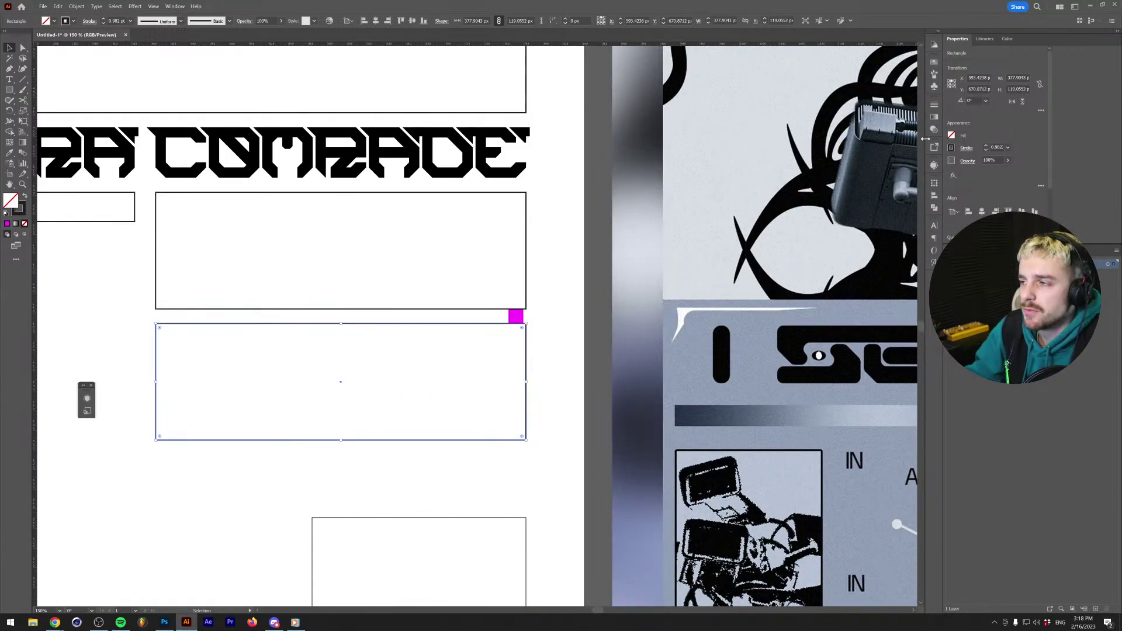
click(1018, 89)
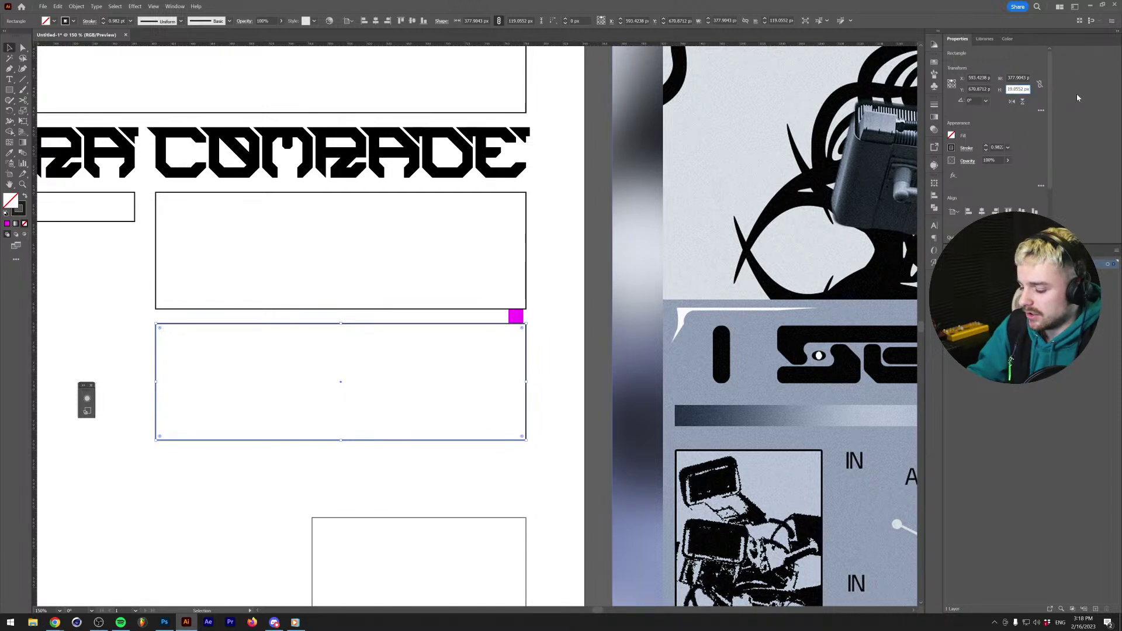
text(*3)
key(Return)
key(ctrl+z)
Divide the lower frame's height by four to 29.7638 px and its width by three to 125.9681 px.
click(1020, 90)
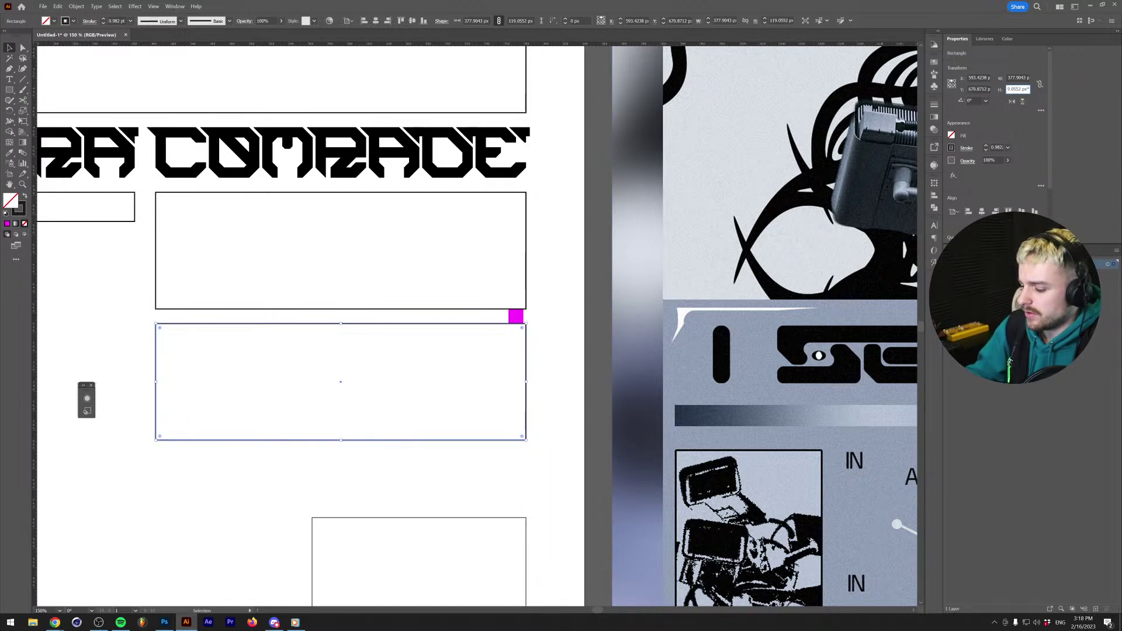
text(/4)
key(Return)
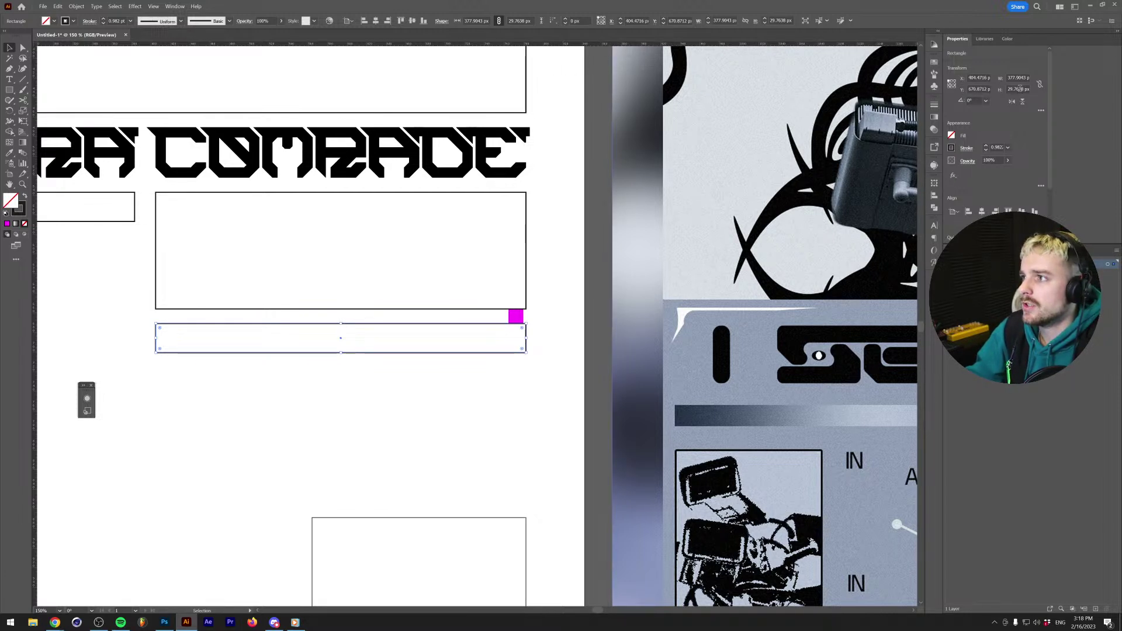
click(1020, 78)
text(/)
Duplicate the small frame twice edge to edge, forming a row of three cells as wide as the frame above.
click(333, 349)
drag(257, 352, 383, 341)
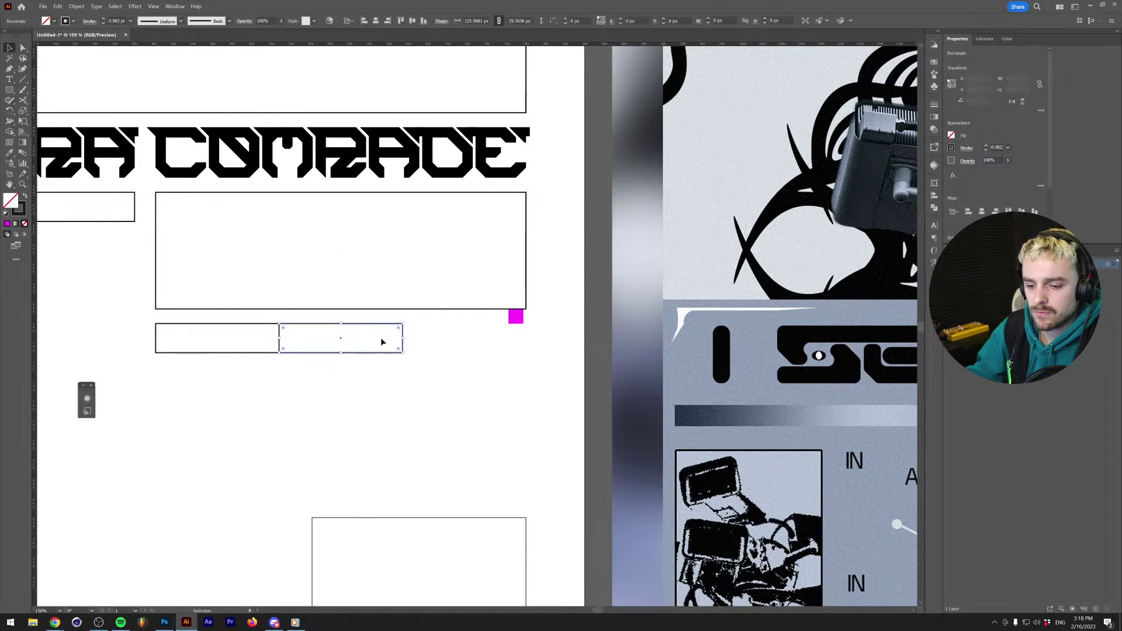
key(ctrl+d)
drag(186, 374, 187, 373)
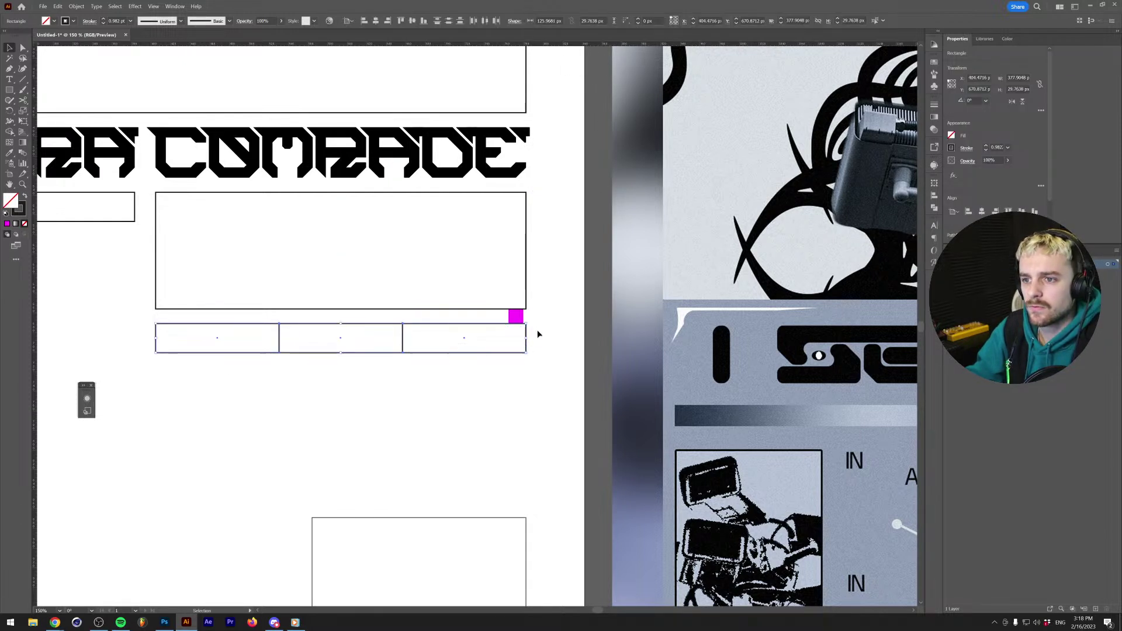
Examine how the three-cell row aligns with the frame above and compare the layout with the original poster.
drag(528, 338, 552, 326)
scroll(523, 351, up, 3)
click(569, 327)
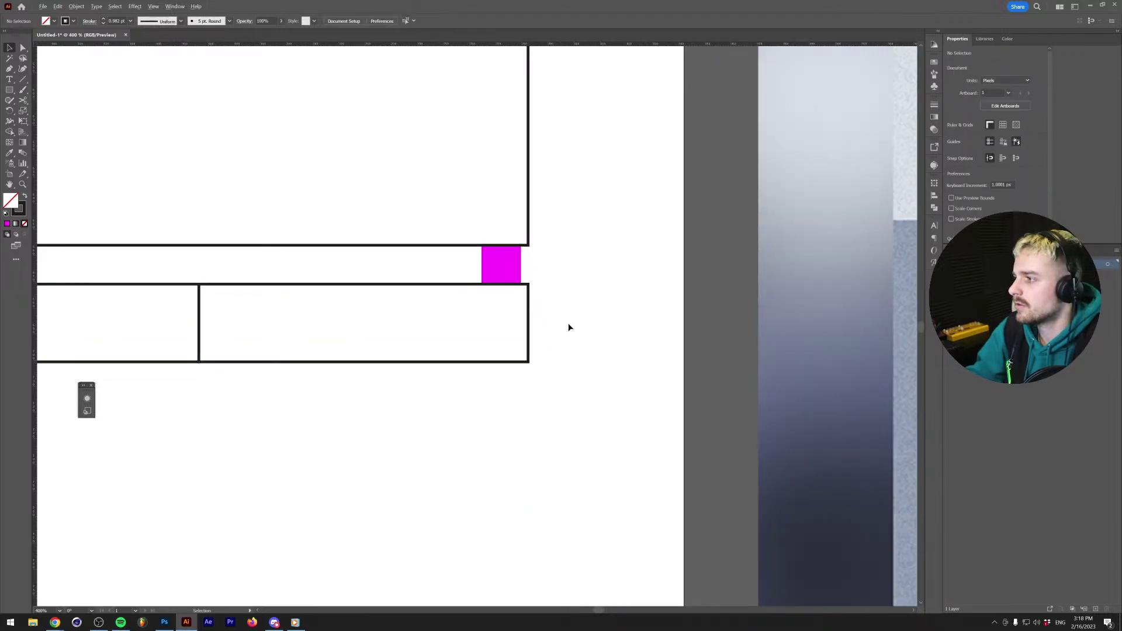
scroll(569, 327, down, 1)
scroll(569, 327, down, 2)
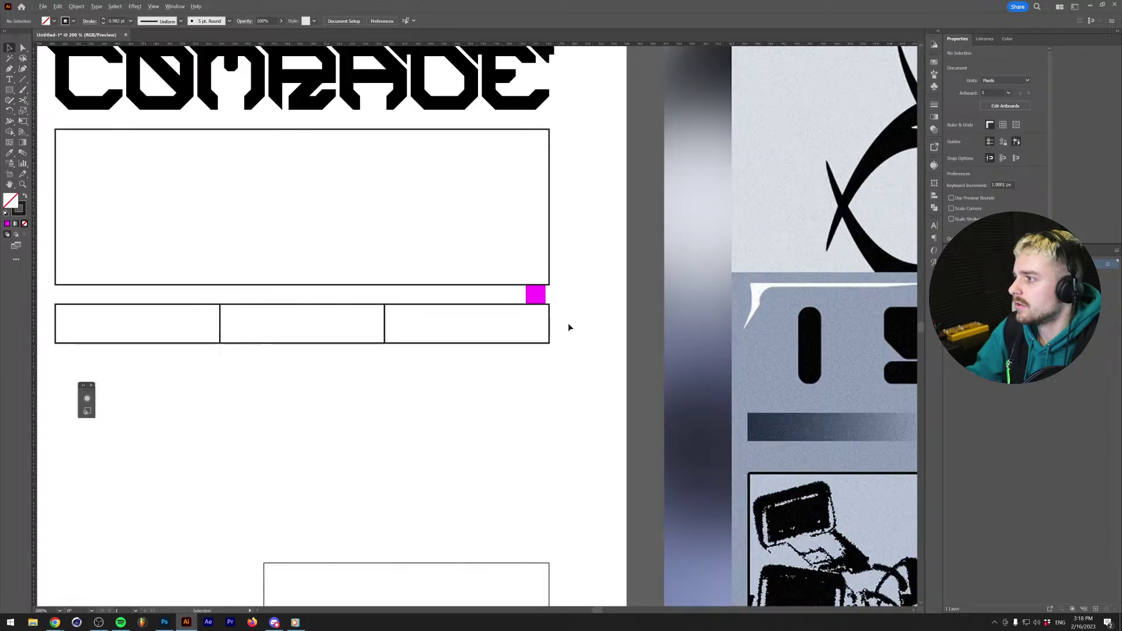
scroll(555, 332, up, 3)
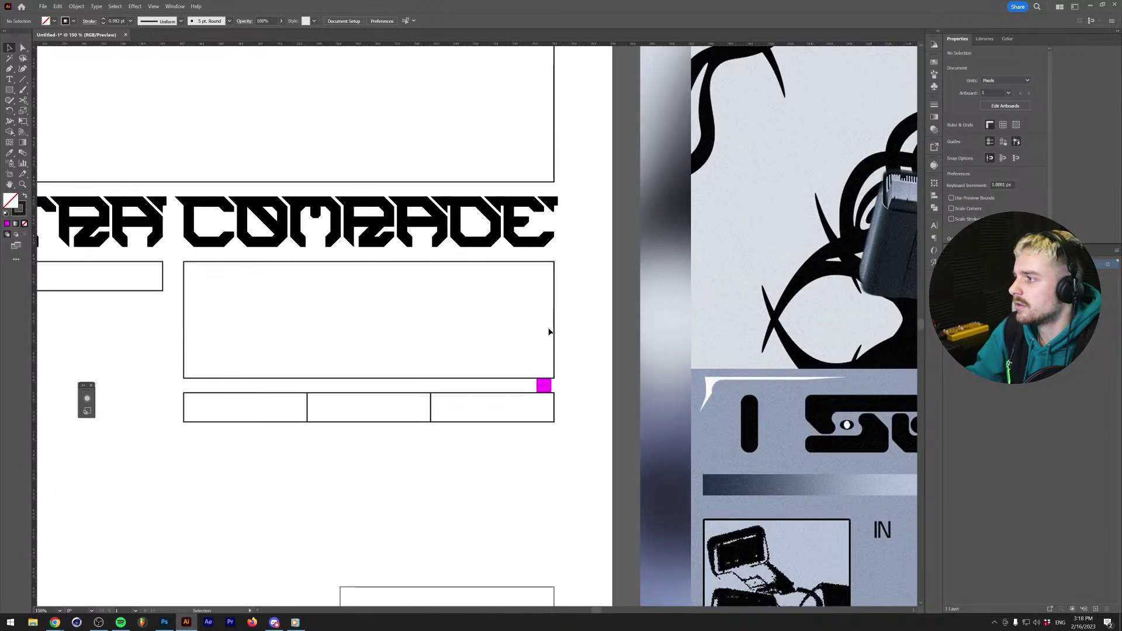
scroll(549, 332, down, 2)
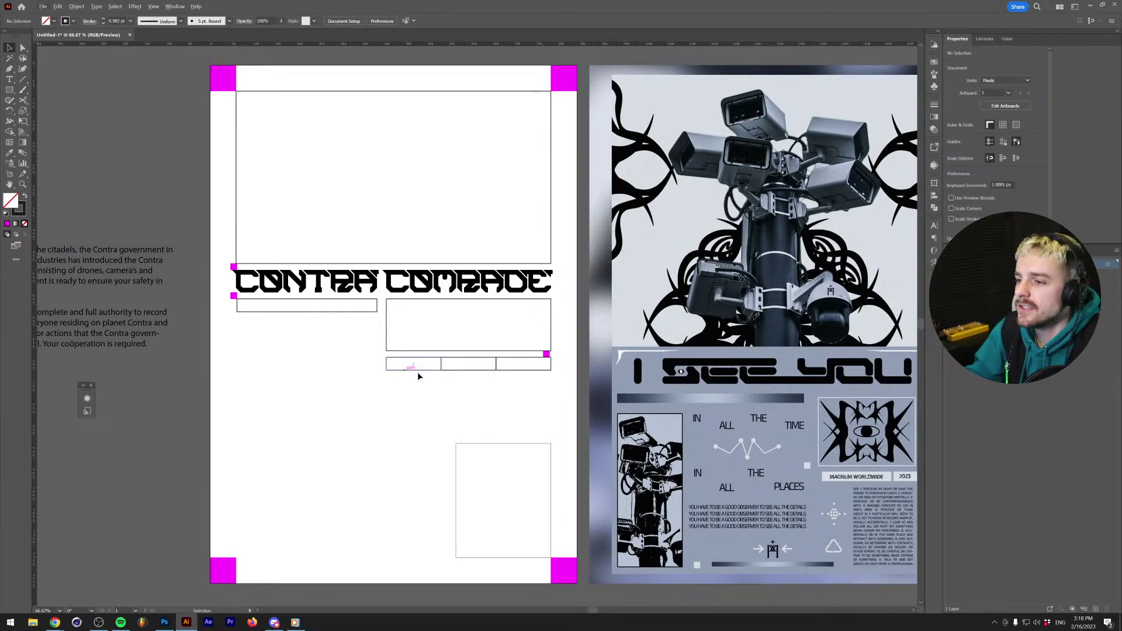
scroll(462, 400, up, 1)
scroll(461, 401, down, 1)
drag(462, 400, 411, 389)
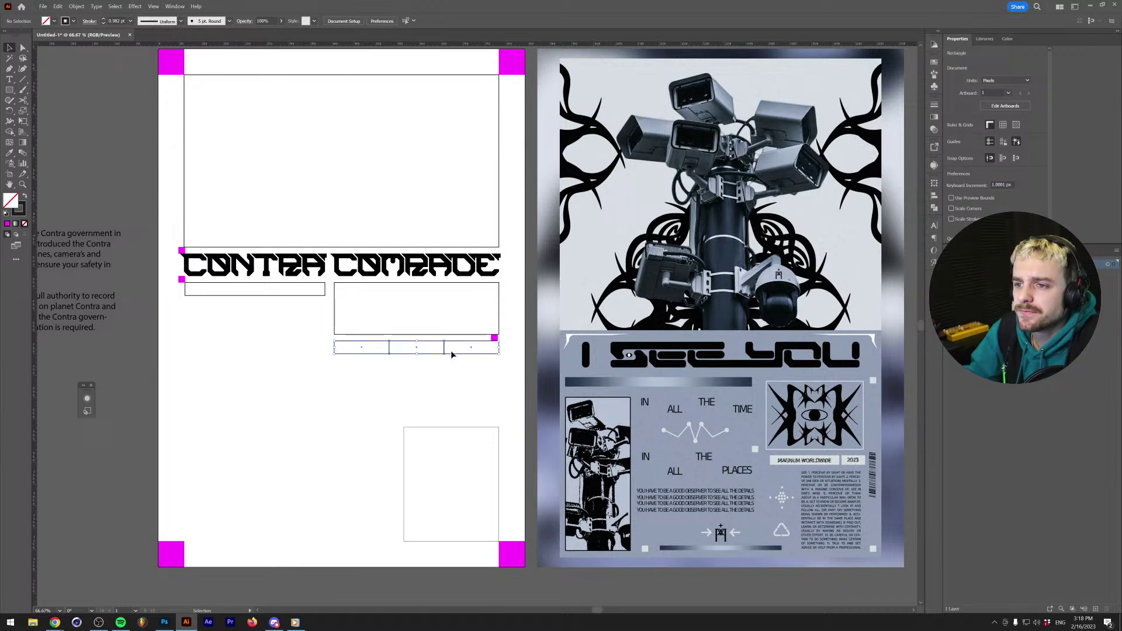
click(415, 353)
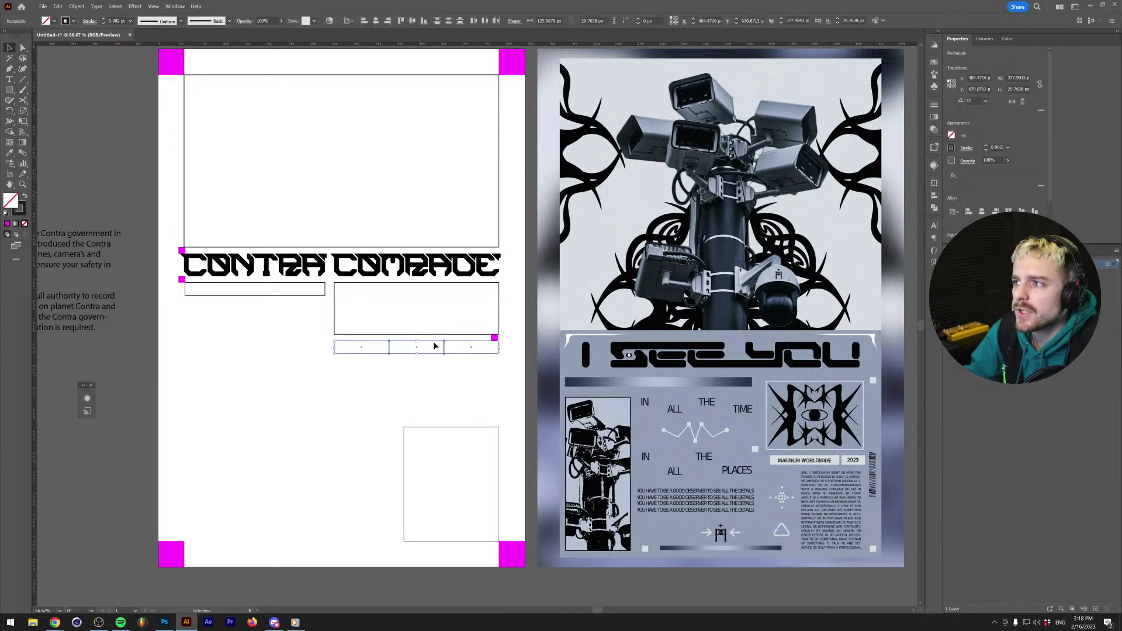
click(365, 302)
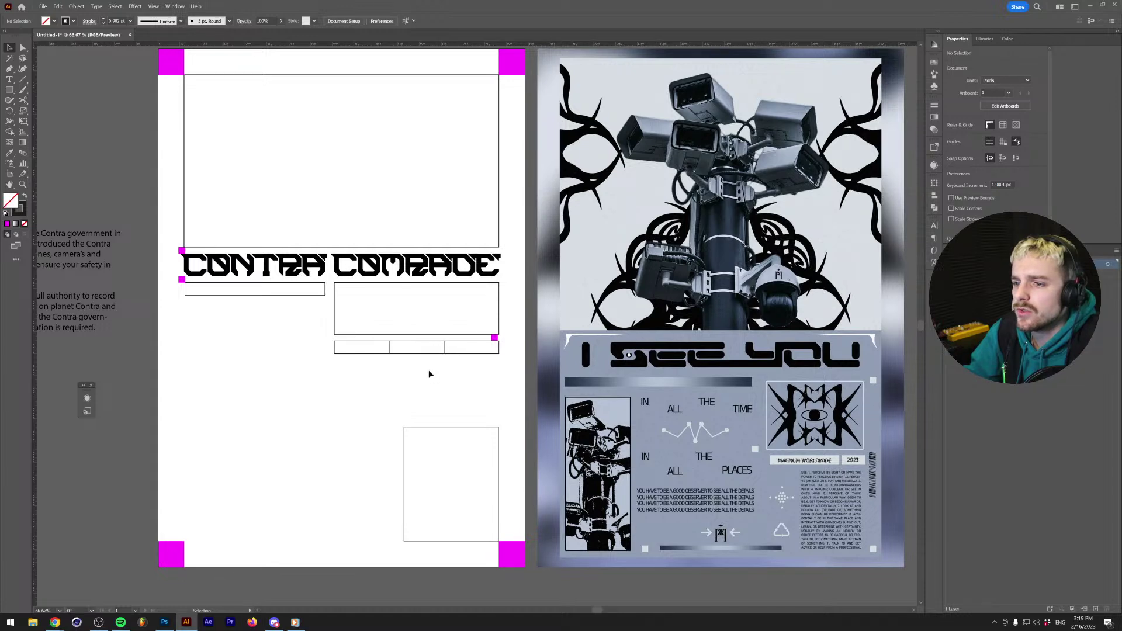
scroll(430, 376, up, 4)
key(m)
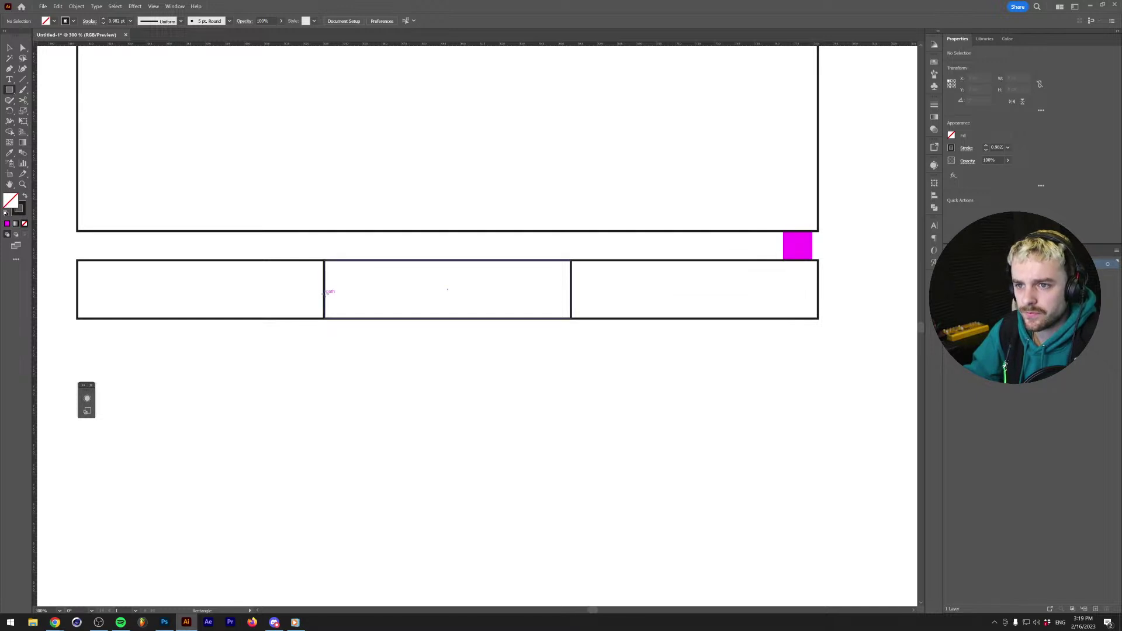
drag(325, 293, 335, 248)
key(v)
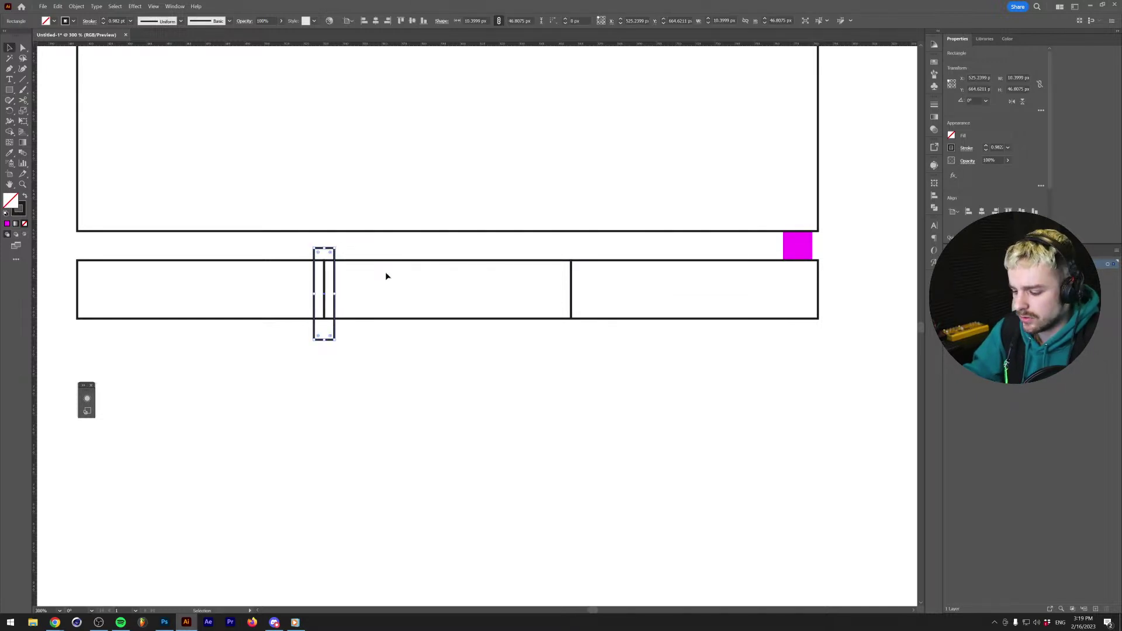
key(Delete)
Centre magenta spacers over the two cell dividers and cut them out of the row with Shape Builder to form spacer-wide gaps.
drag(790, 255, 327, 334)
drag(265, 357, 538, 325)
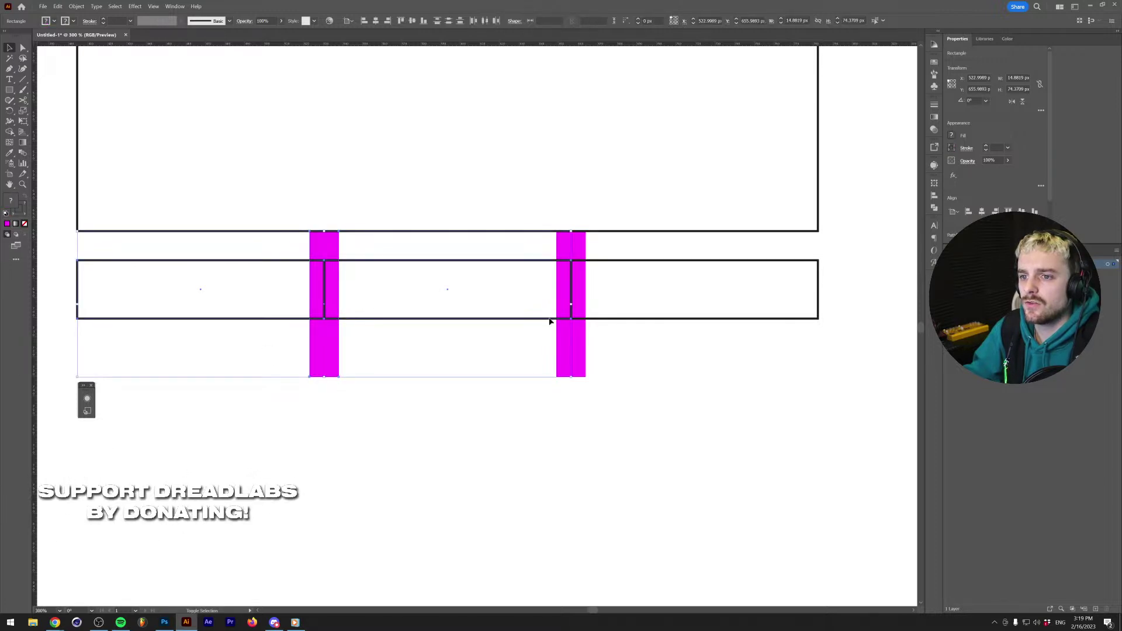
shift+click(603, 319)
click(9, 131)
mouse_move(321, 309)
mouse_down()
mouse_move(325, 351)
mouse_move(323, 250)
mouse_up()
mouse_move(563, 266)
mouse_down()
mouse_move(576, 292)
mouse_move(571, 351)
mouse_move(560, 342)
mouse_up()
key(v)
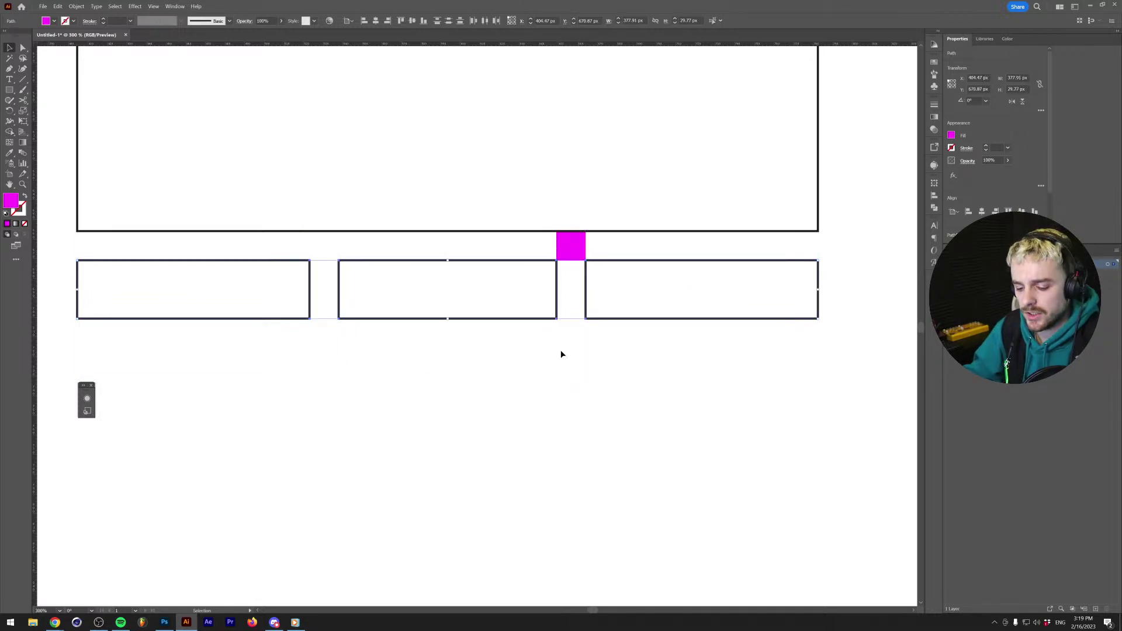
click(560, 348)
Examine the three separated frames within the full layout and study the arrangement of the original poster's lower half.
scroll(560, 348, down, 3)
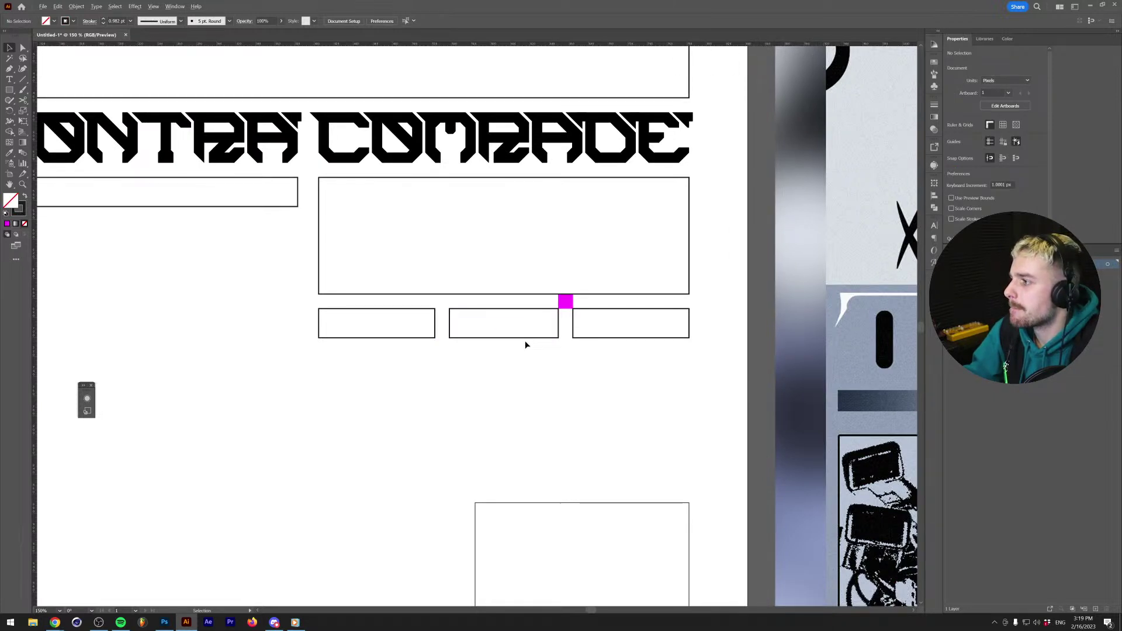
scroll(525, 345, down, 2)
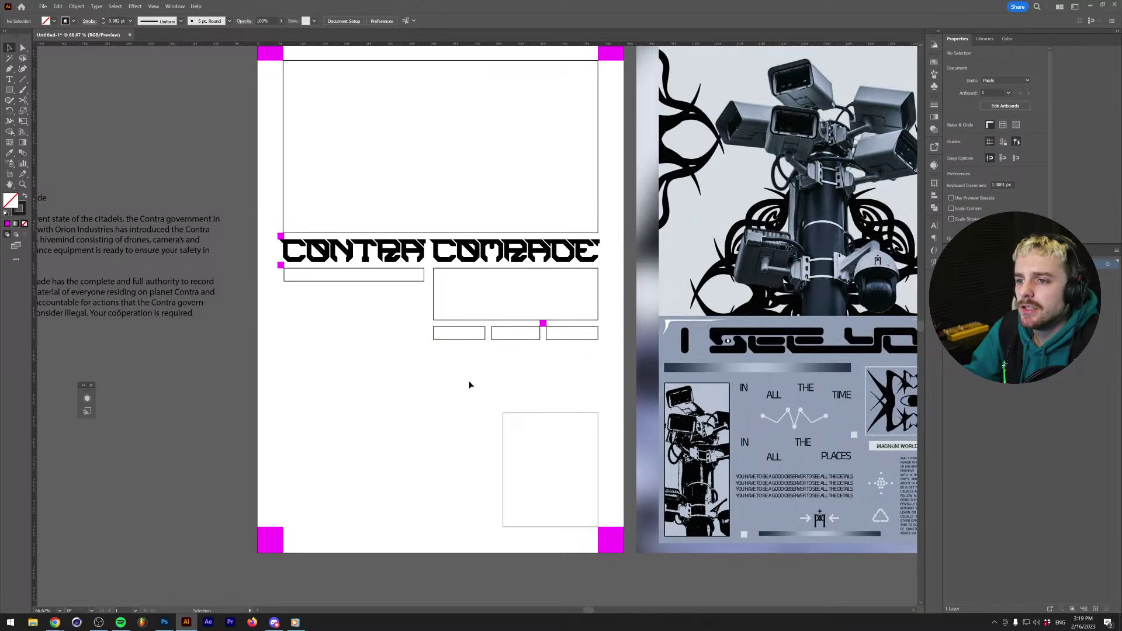
scroll(541, 351, up, 1)
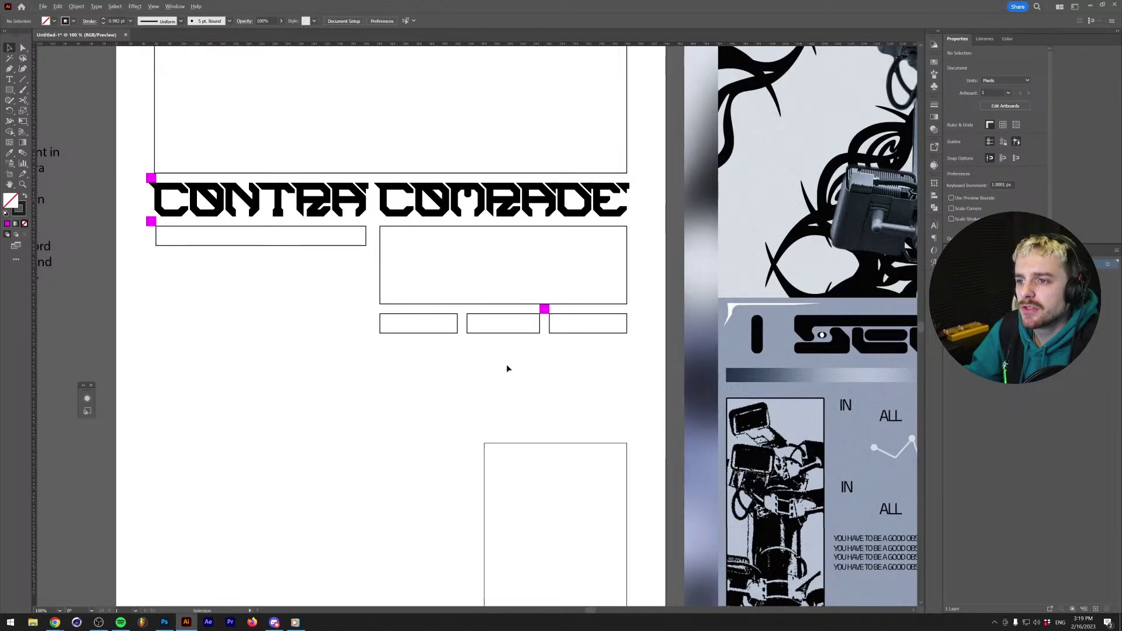
scroll(511, 366, down, 1)
scroll(500, 371, down, 1)
scroll(507, 401, down, 1)
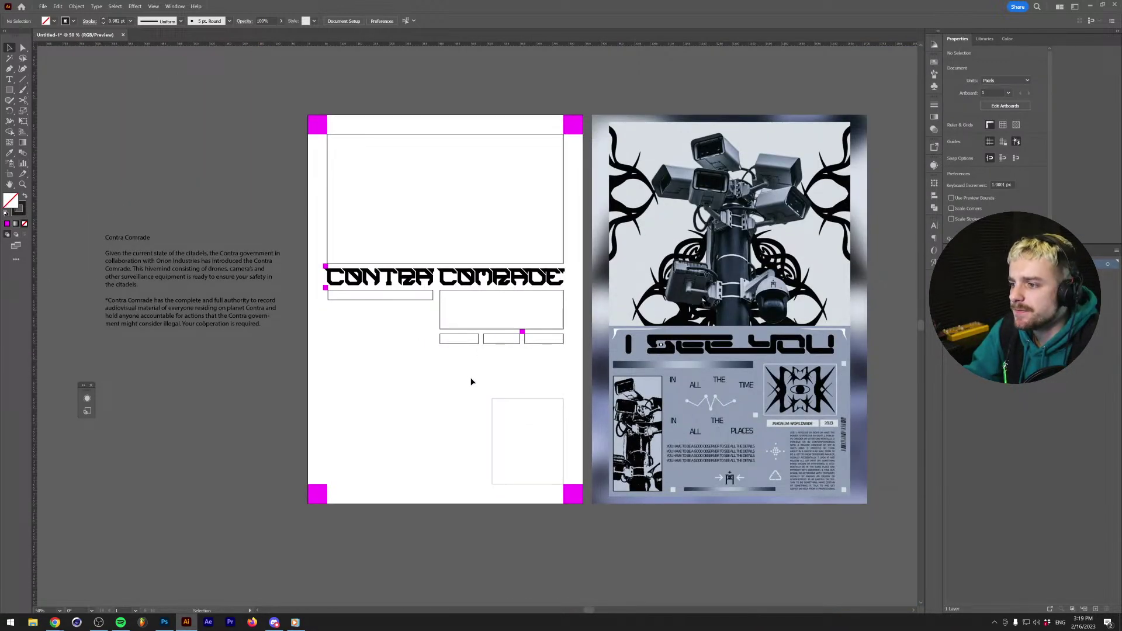
scroll(498, 384, up, 1)
drag(497, 381, 410, 375)
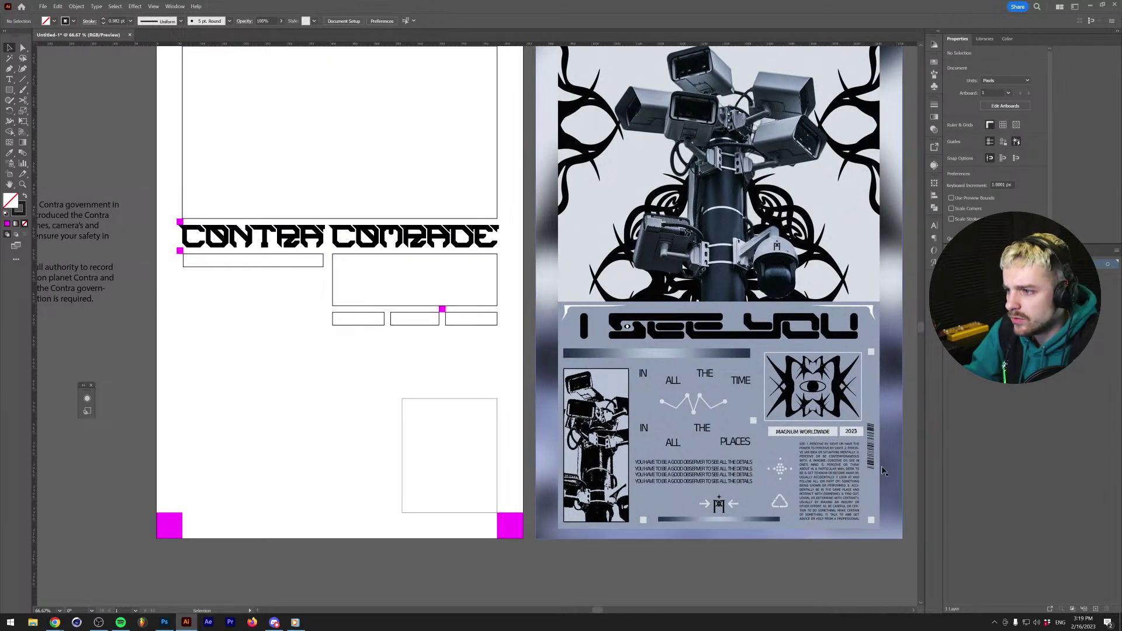
scroll(869, 378, up, 1)
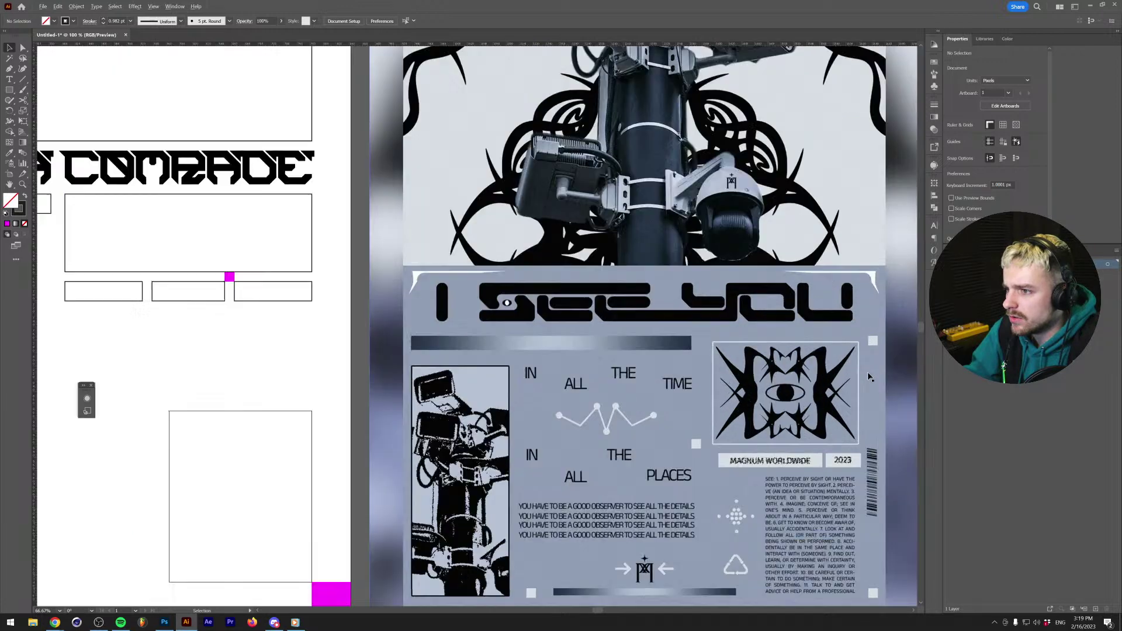
drag(601, 544, 516, 481)
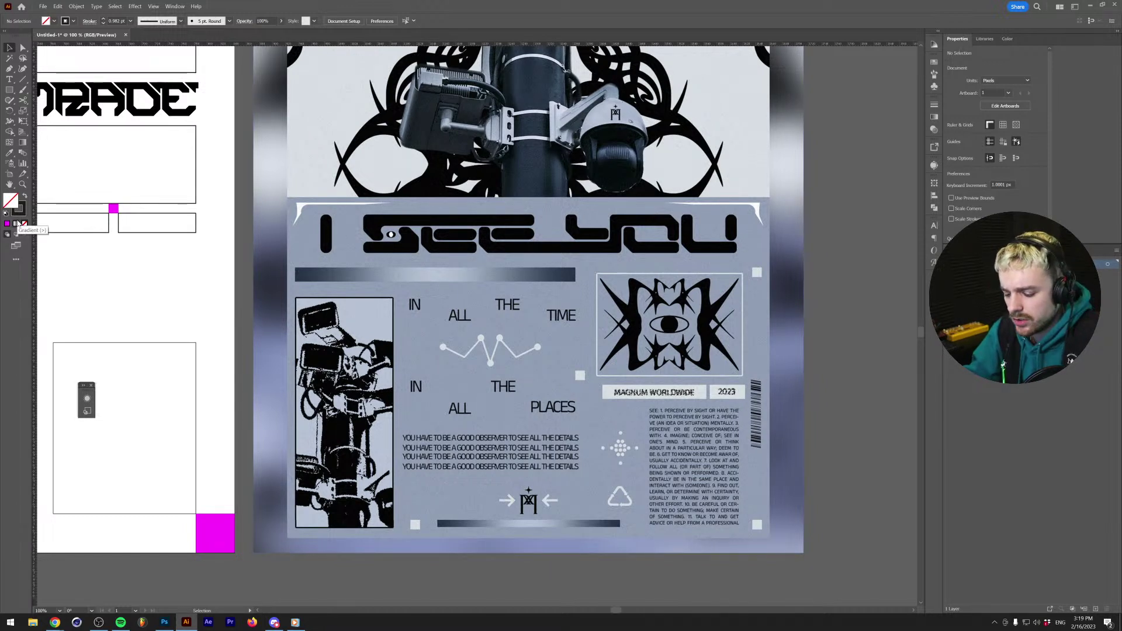
Draw a line in the spacers' magenta down the left side and along the bottom of the original poster's lower content block.
key(p)
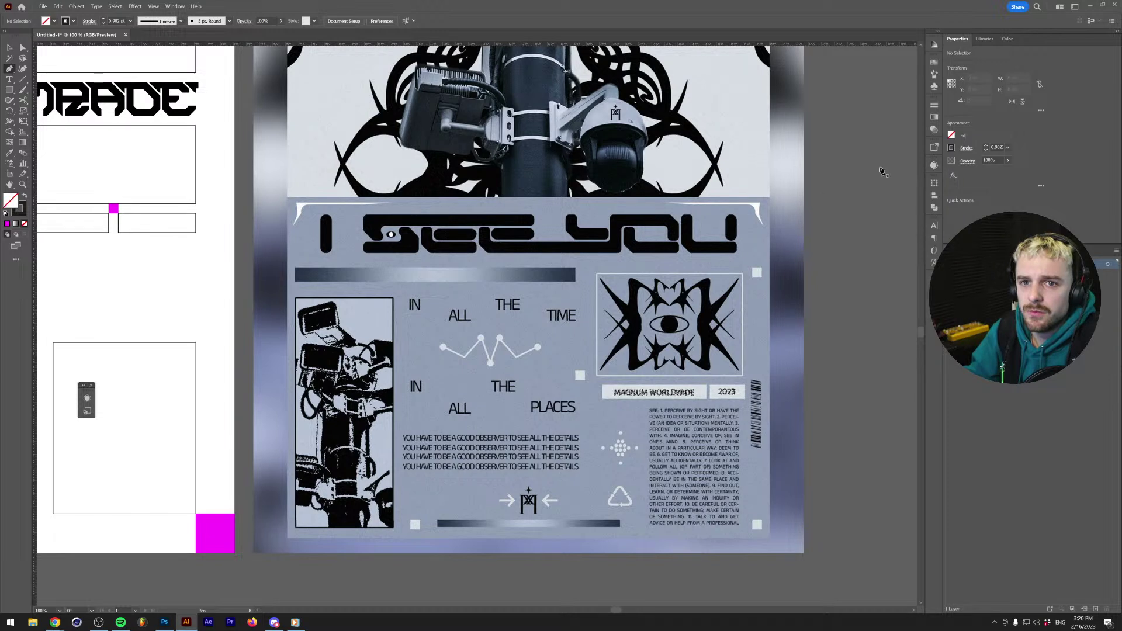
key(i)
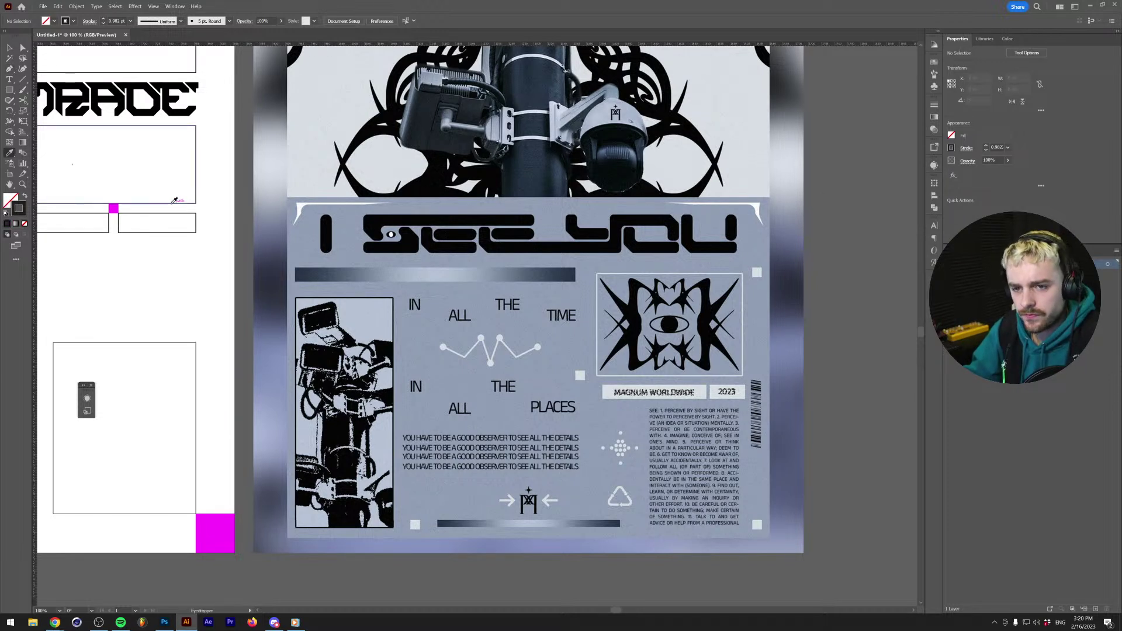
click(114, 208)
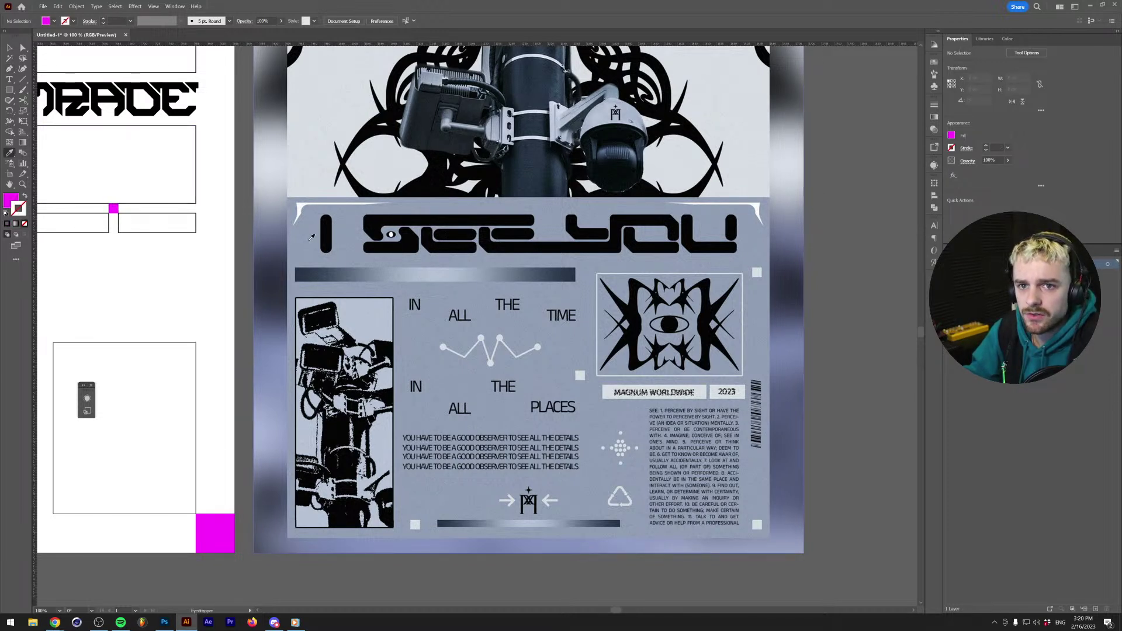
key(shift+x)
key(p)
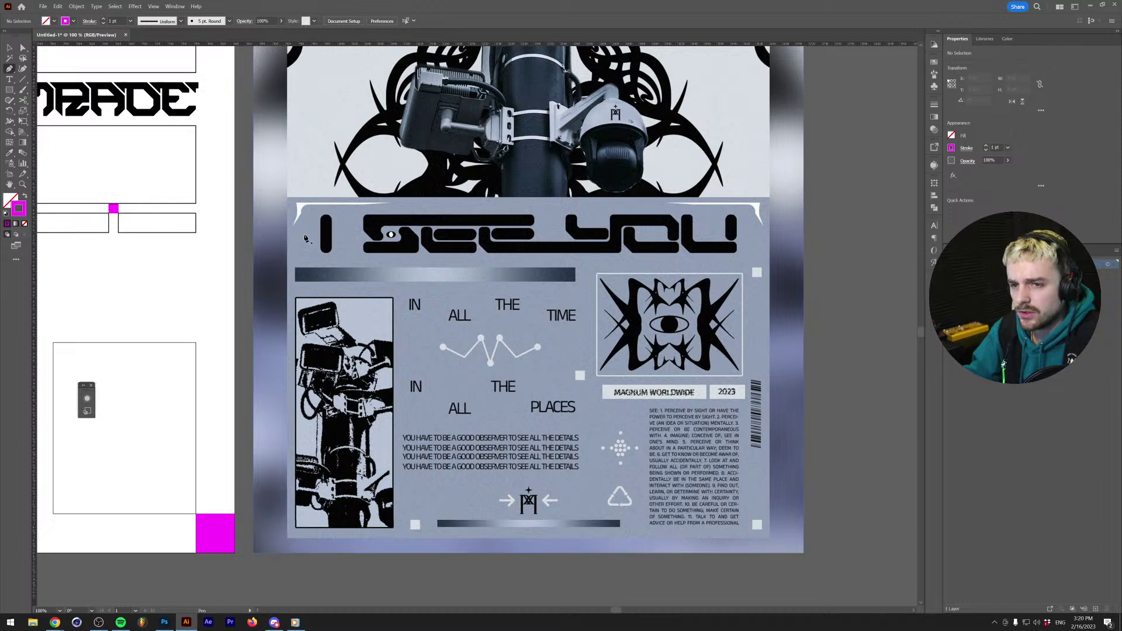
click(295, 270)
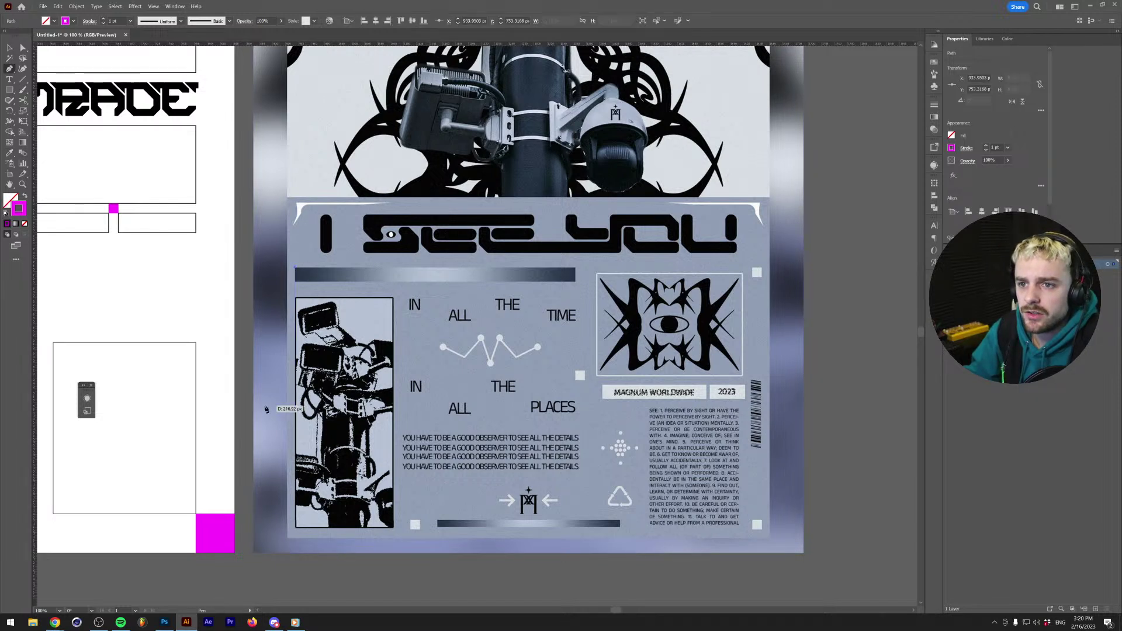
click(296, 529)
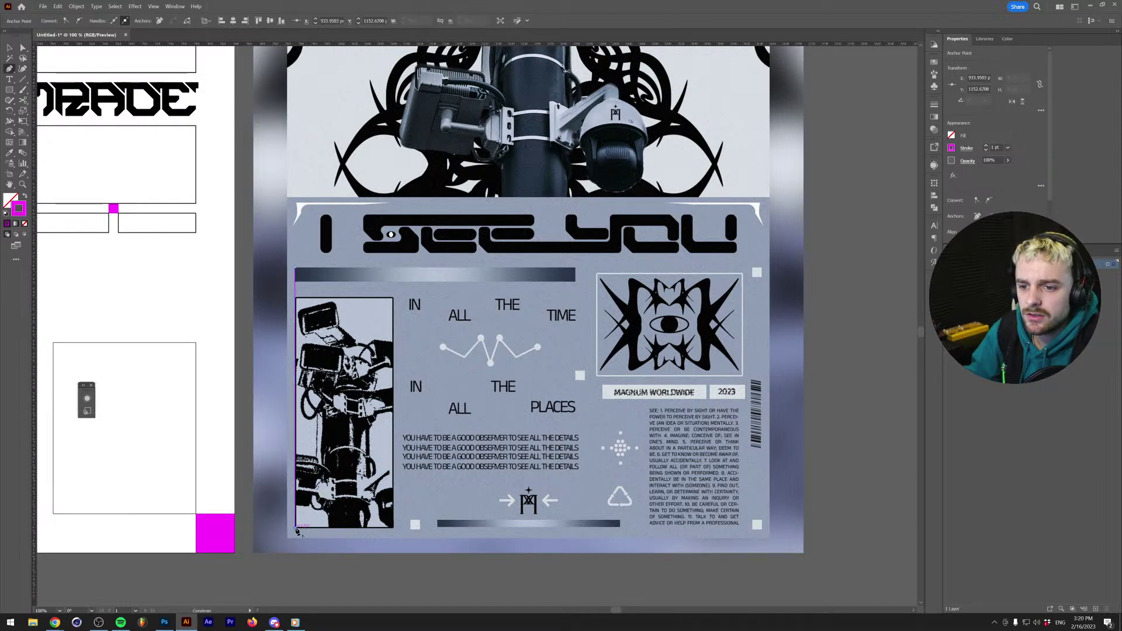
click(798, 529)
key(v)
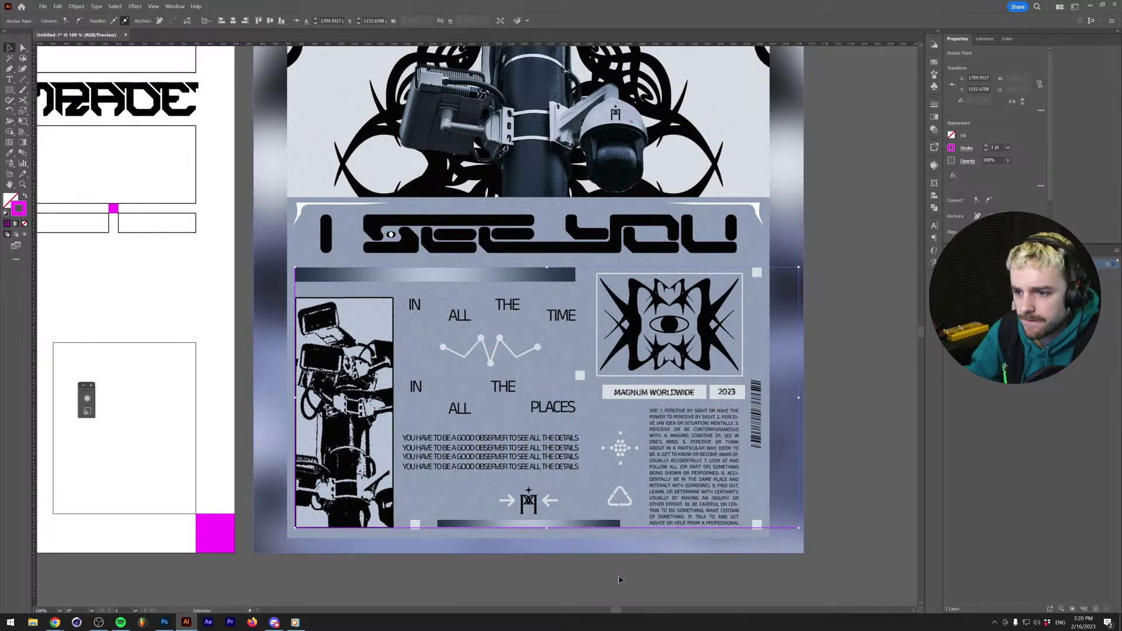
key(ctrl+shift+a)
Shorten the bottom magenta line to the content block's right edge and continue it up the block's right side.
scroll(444, 532, up, 3)
scroll(432, 517, up, 1)
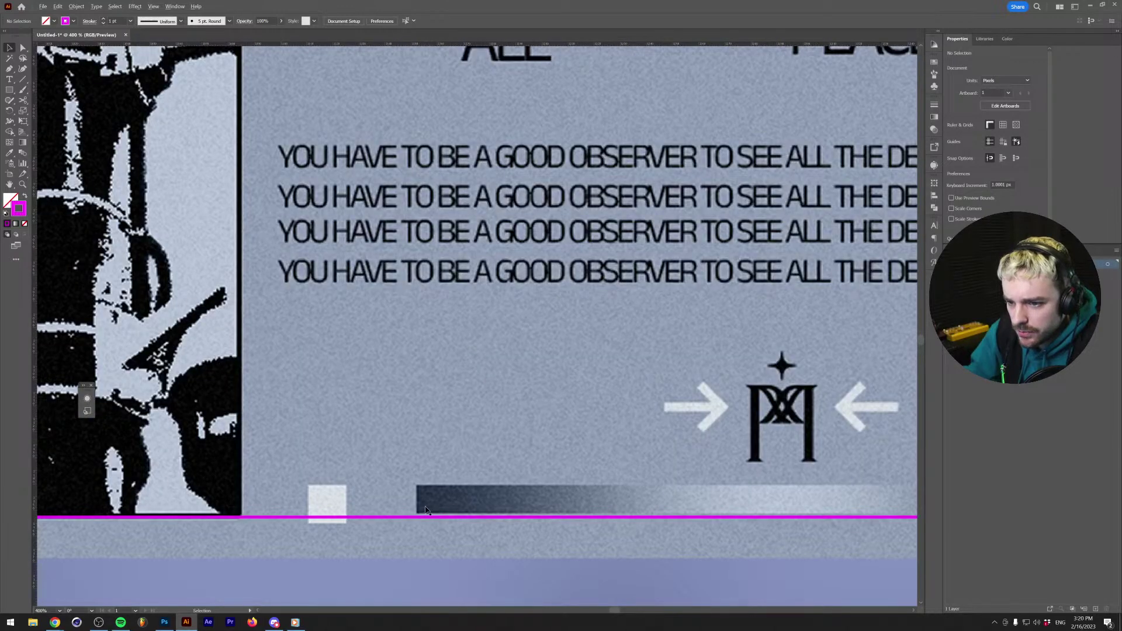
scroll(338, 501, down, 4)
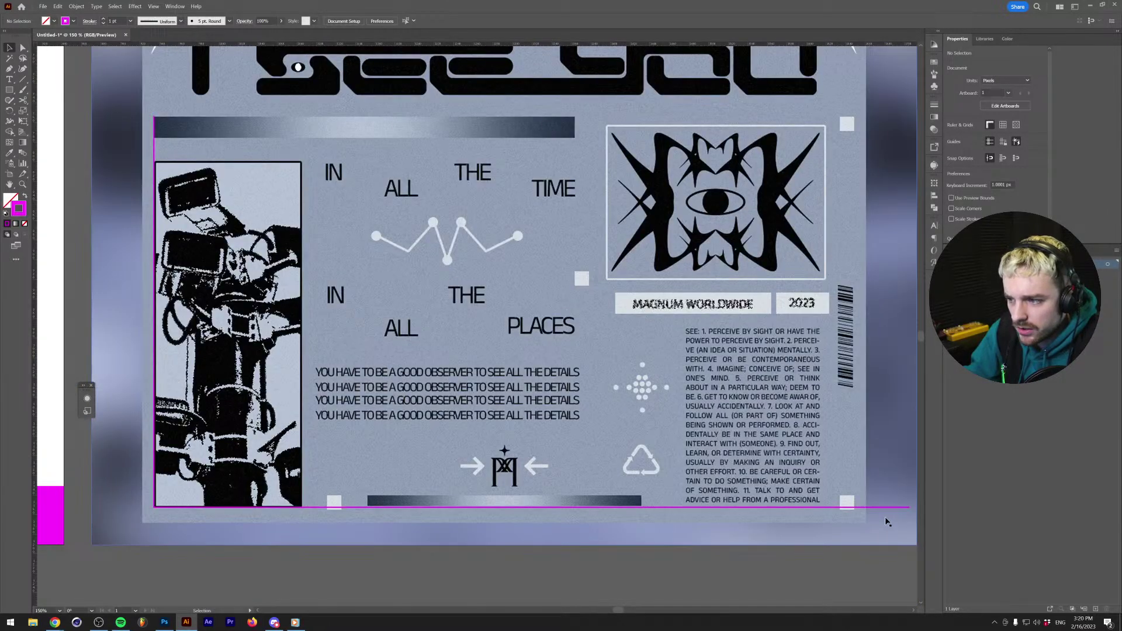
scroll(820, 517, right, 3)
key(a)
click(801, 514)
drag(800, 516, 744, 515)
key(p)
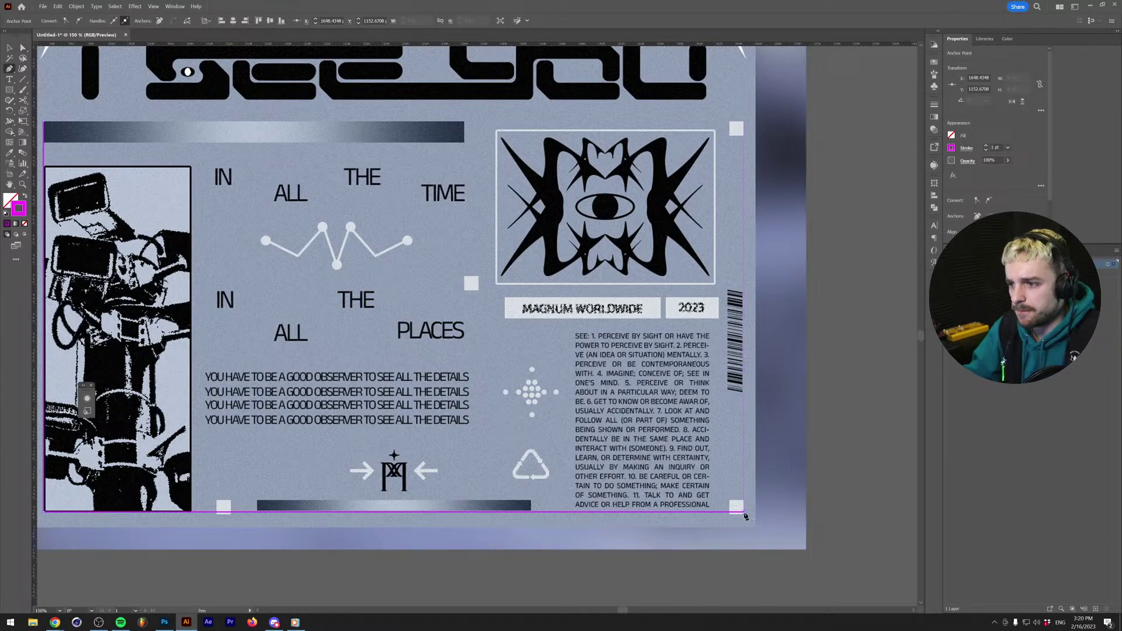
click(745, 115)
key(v)
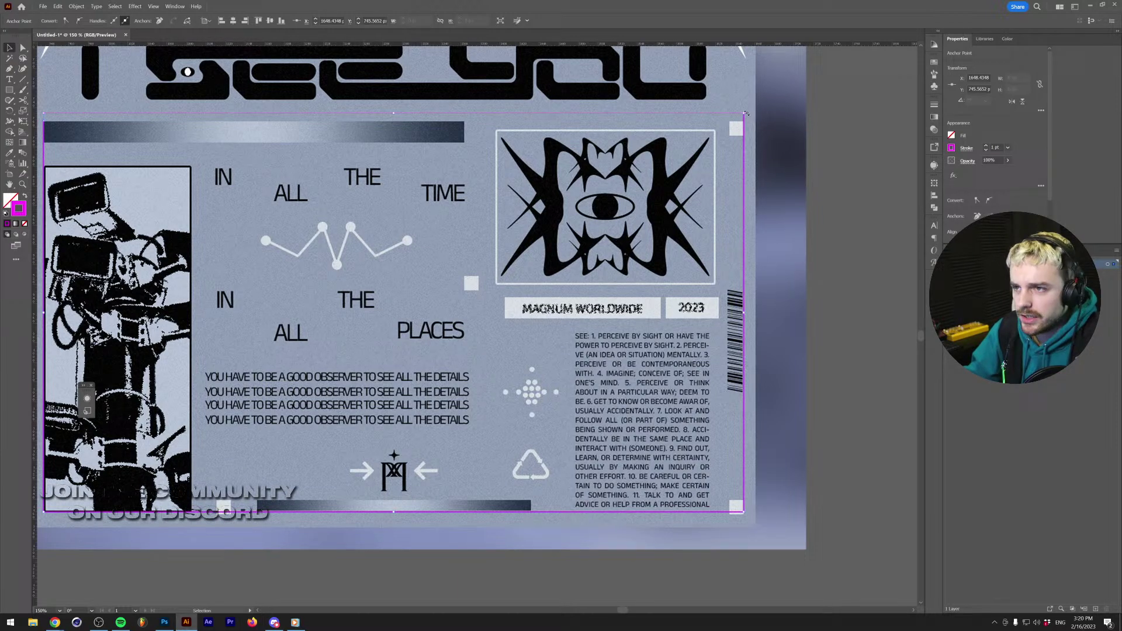
click(818, 151)
Draw a magenta line along the content block's upper edge and adjust the upper end of its right-side line.
scroll(758, 236, down, 1)
click(971, 264)
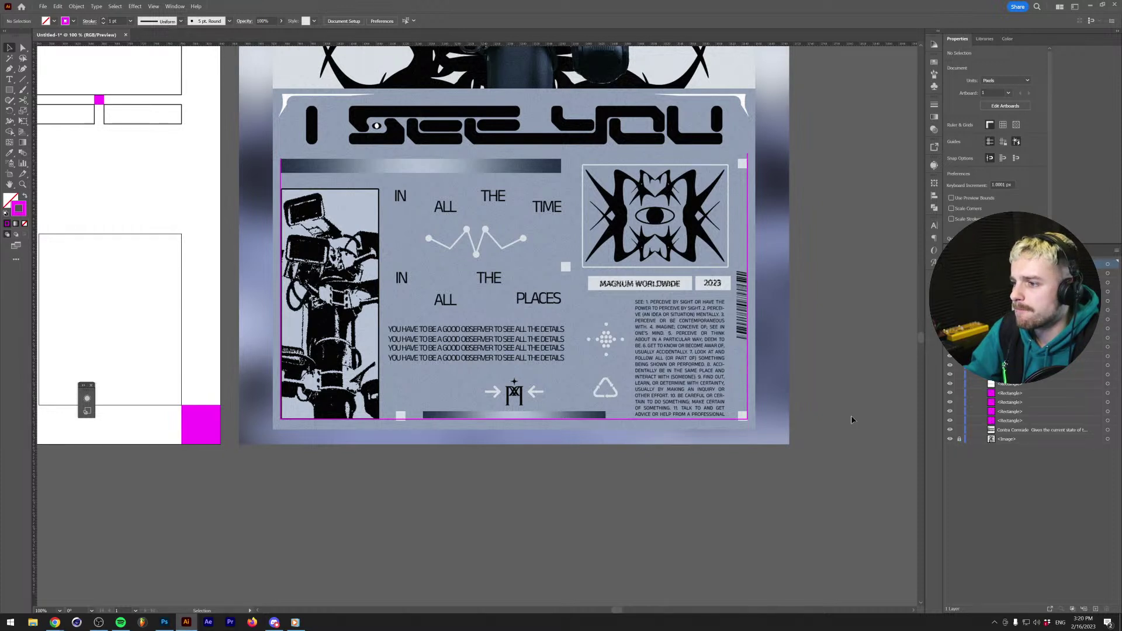
scroll(842, 409, up, 2)
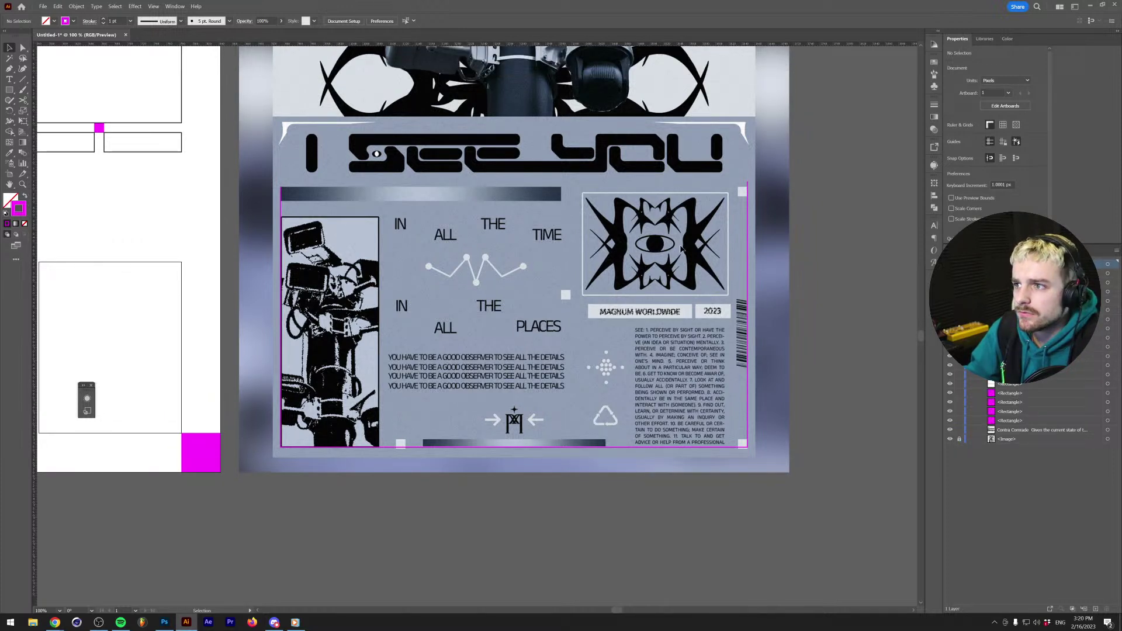
key(p)
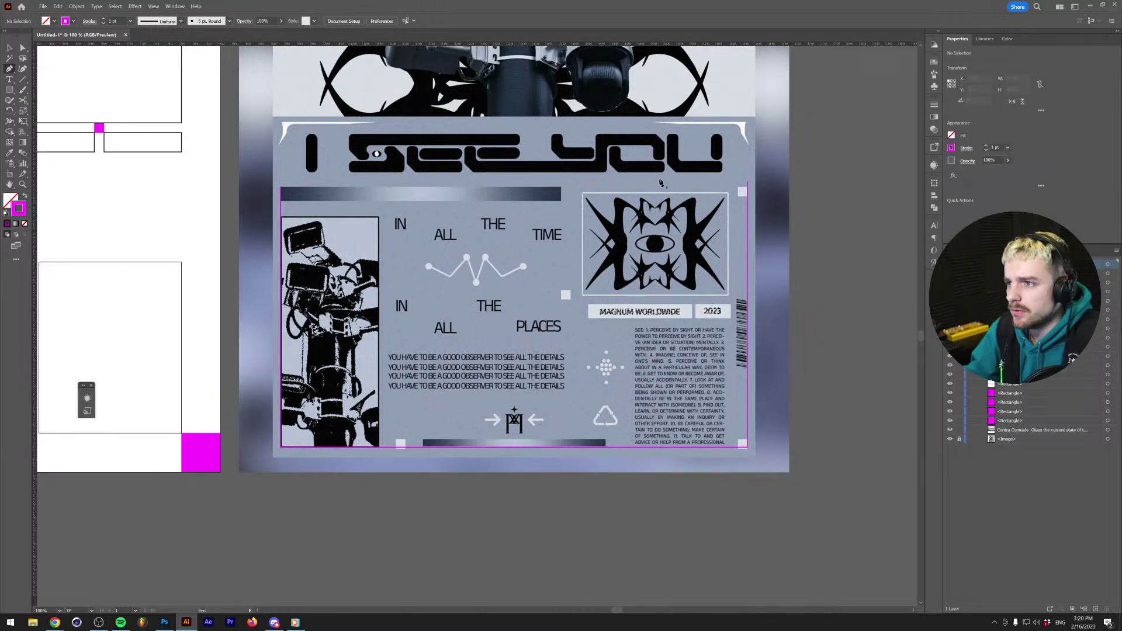
click(281, 188)
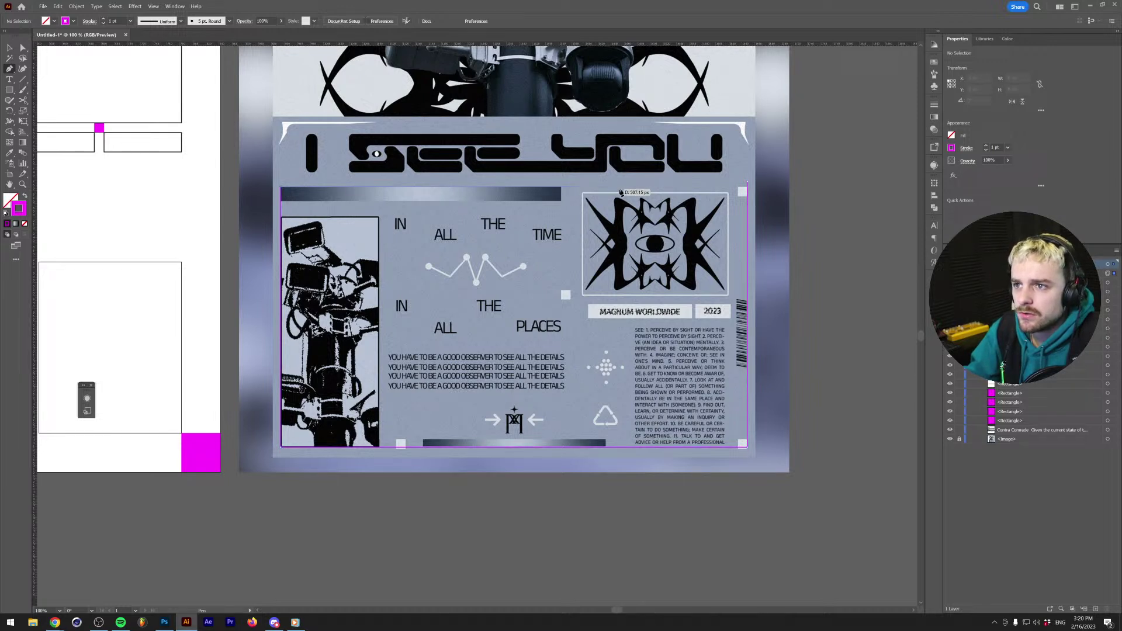
click(747, 189)
key(v)
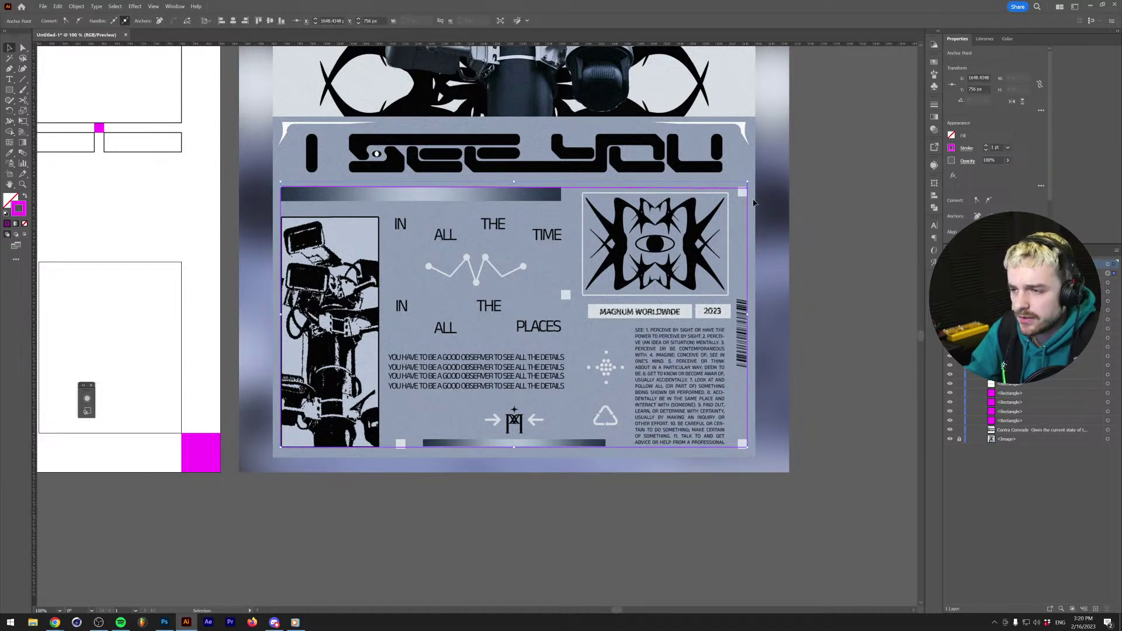
key(a)
drag(747, 187, 748, 196)
key(v)
click(781, 208)
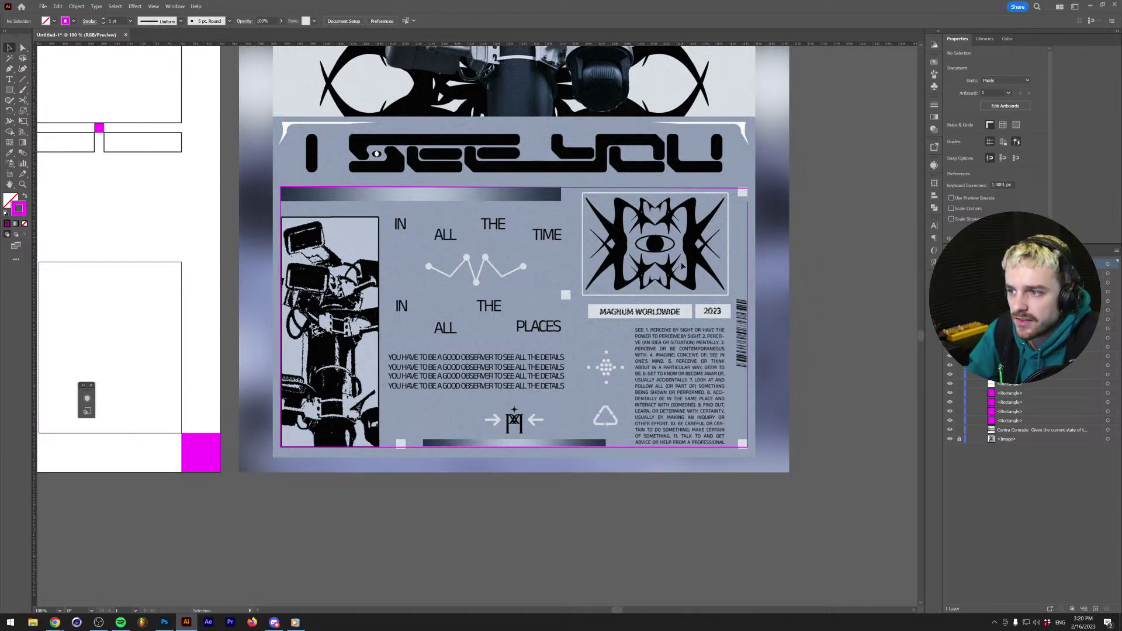
Duplicate the large text frame and a magenta spacer below the three-frame row, one spacer apart from it.
scroll(555, 314, up, 2)
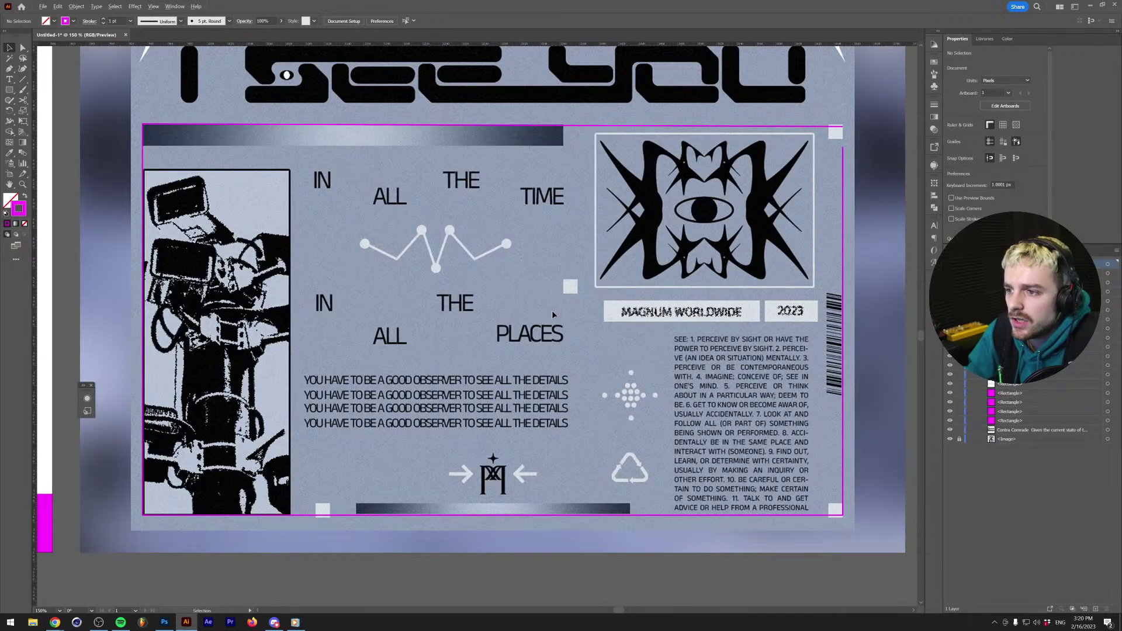
scroll(552, 314, down, 1)
scroll(489, 367, up, 3)
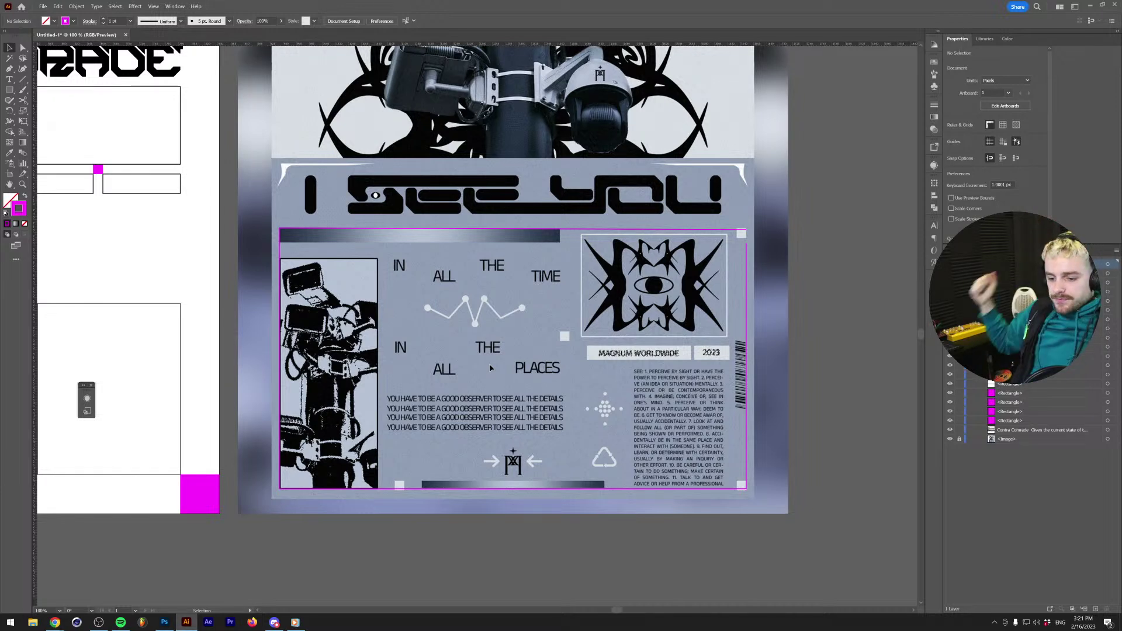
drag(498, 348, 586, 347)
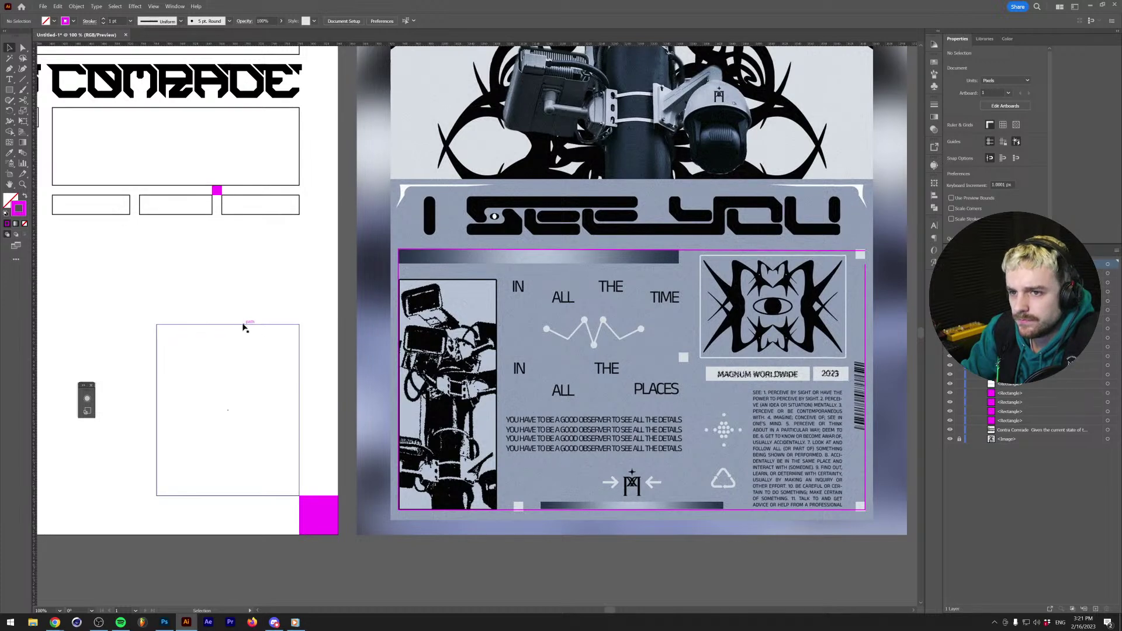
drag(213, 283, 280, 308)
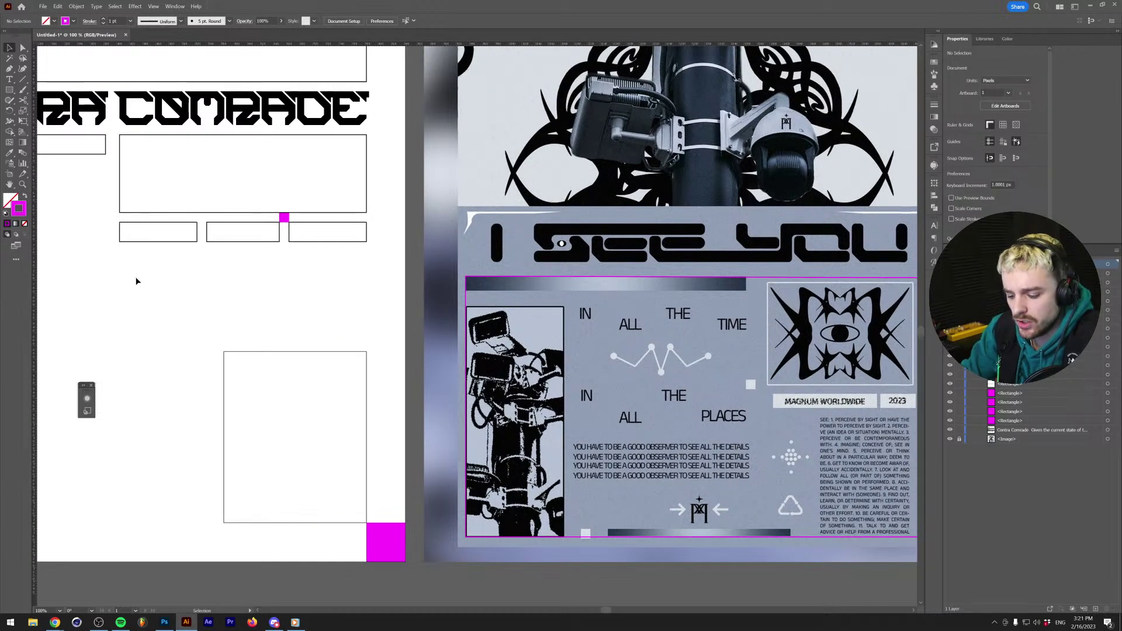
key(m)
key(v)
drag(223, 212, 220, 318)
key(ctrl+z)
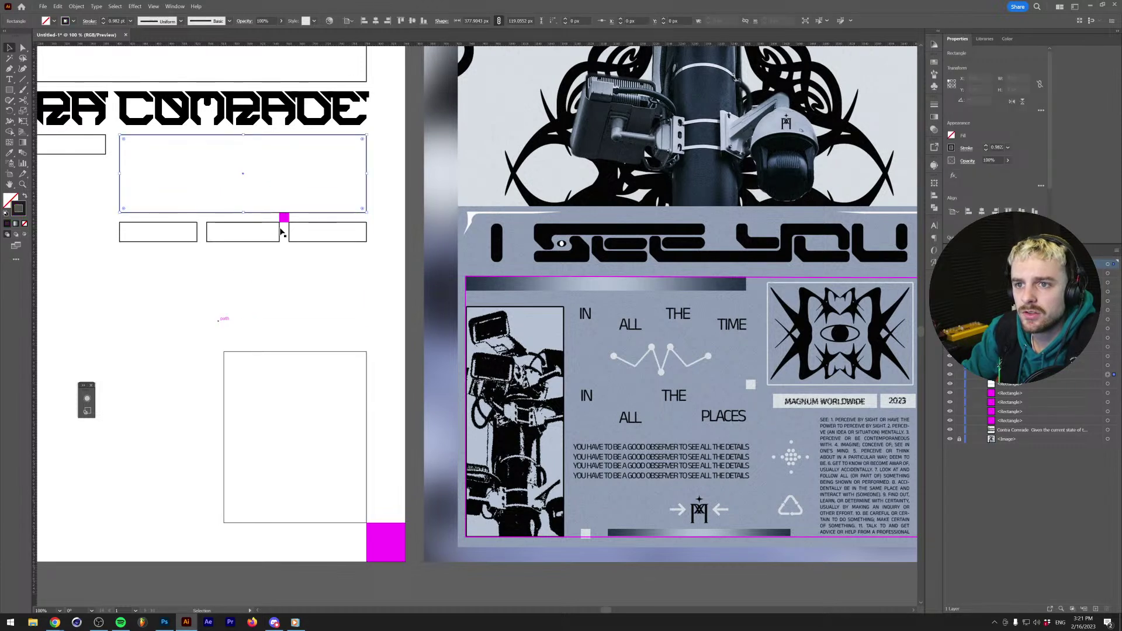
shift+click(284, 220)
drag(304, 216, 307, 322)
drag(369, 239, 253, 351)
click(184, 353)
Add the text "I SEE YOU" inside the new large frame below the row.
key(t)
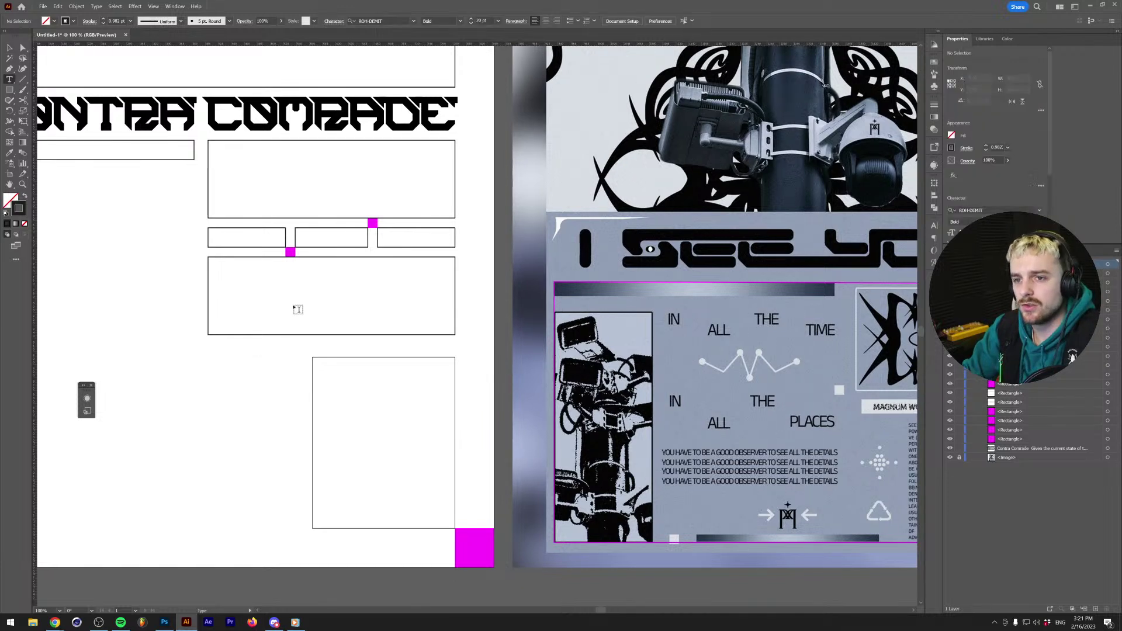
click(295, 310)
text(I SEE YOU)
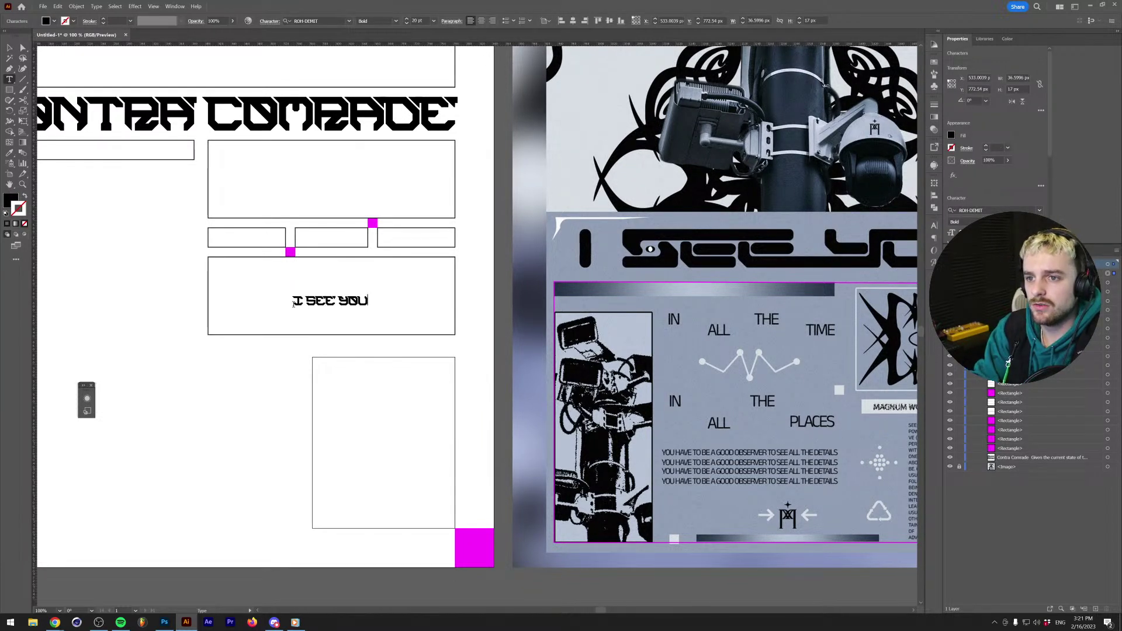
key(Escape)
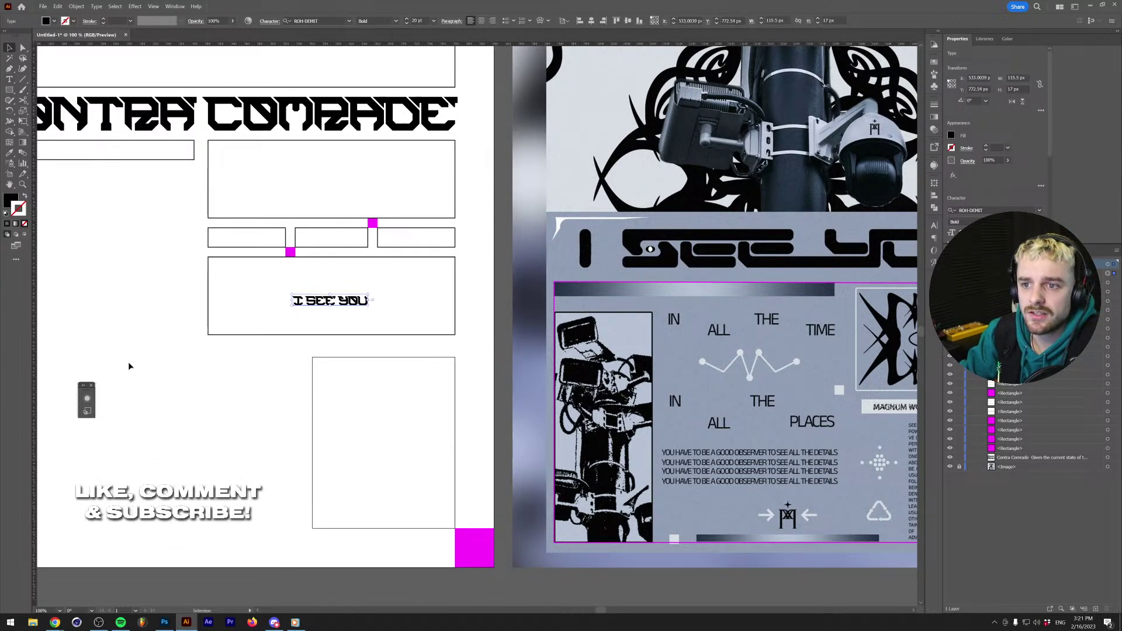
click(128, 362)
Duplicate the "I SEE YOU" text into the first small frame of the row and change it to "MAGNUM".
scroll(282, 321, down, 1)
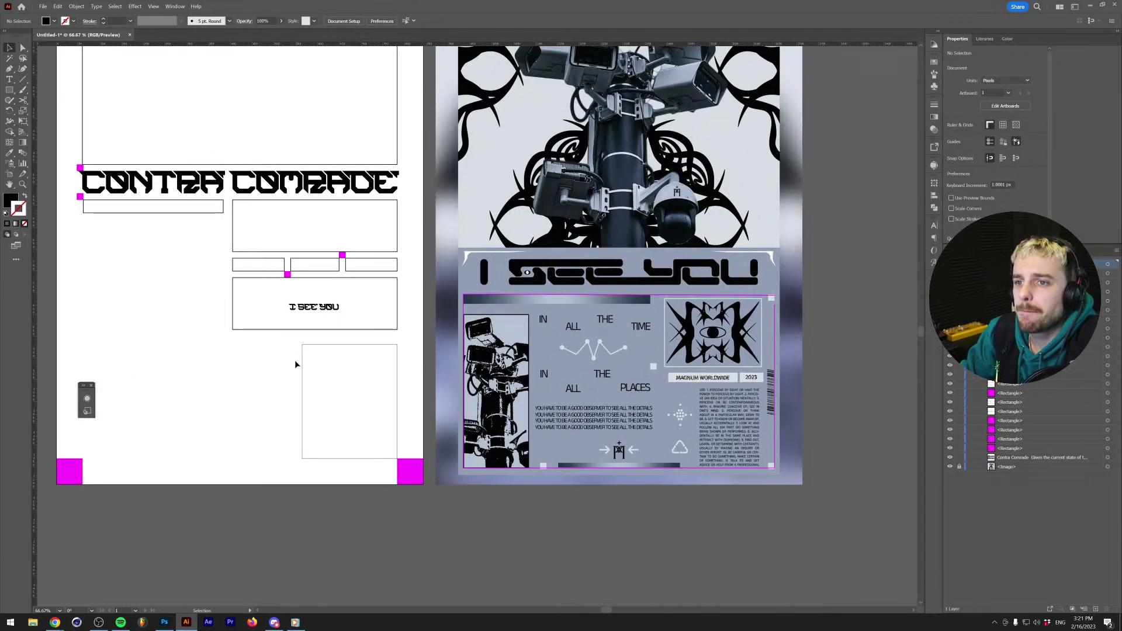
scroll(284, 316, up, 2)
click(355, 299)
drag(355, 299, 241, 206)
double_click(240, 206)
key(ctrl+a)
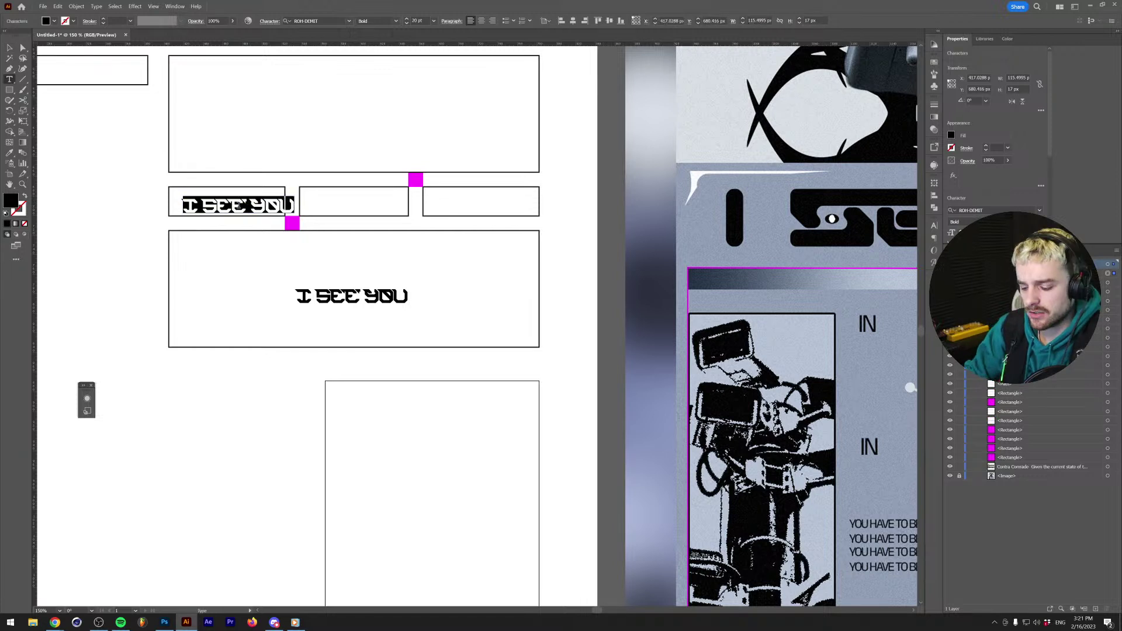
text(MAGNUM)
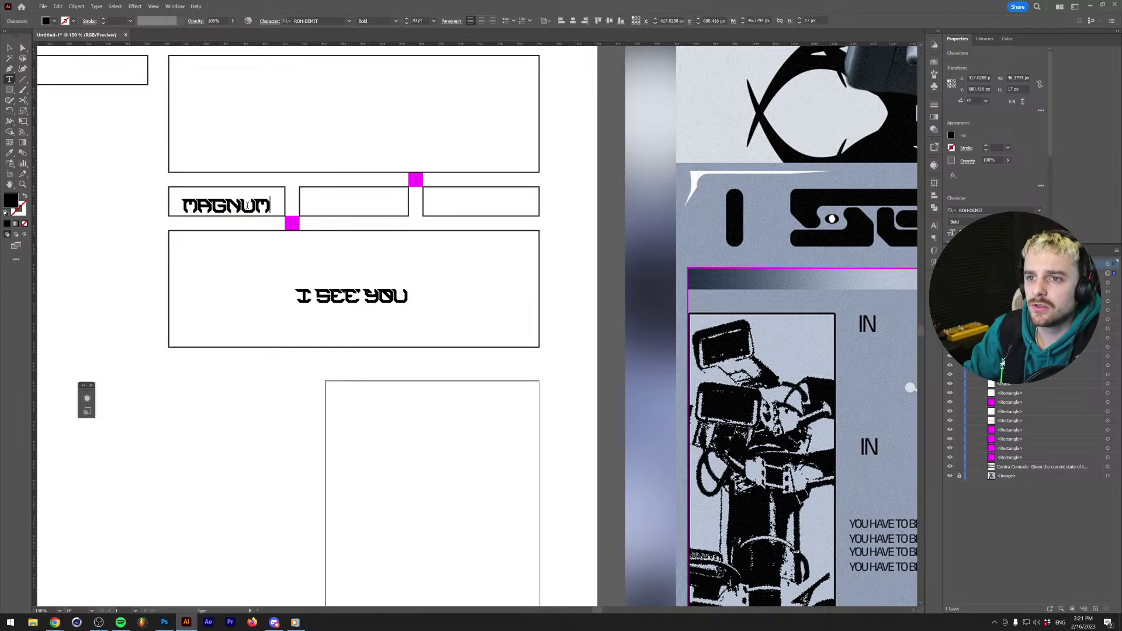
Fill the row's middle frame with the text "DREADLABS" and its last frame with "3023".
click(335, 197)
text(DREADLABS)
key(Escape)
drag(443, 195, 500, 203)
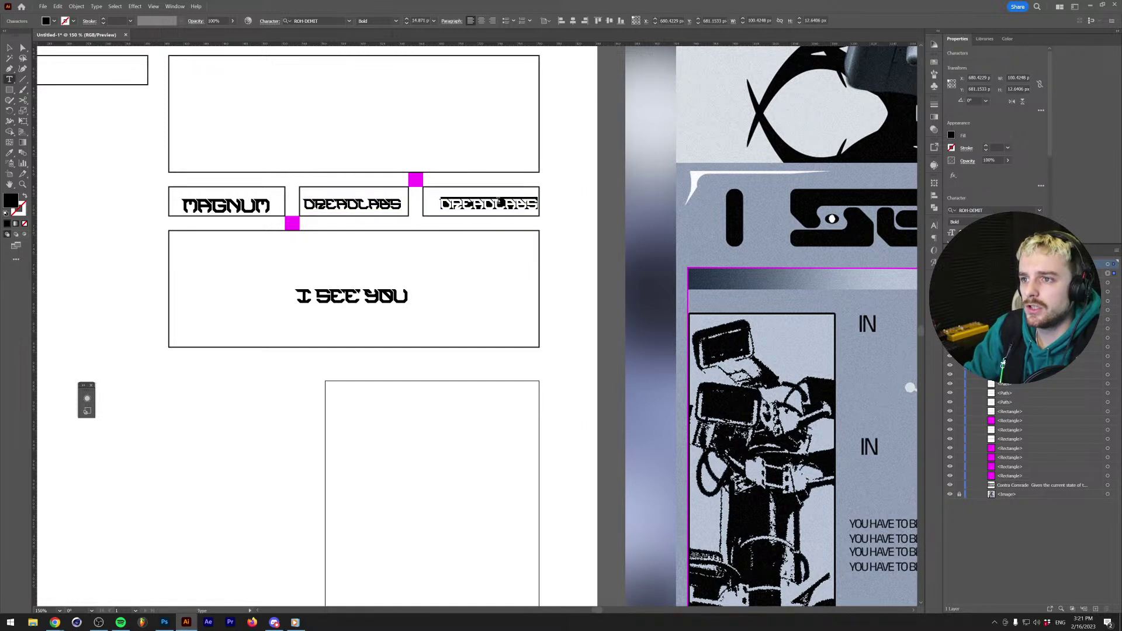
text(302)
key(Escape)
click(138, 318)
Copy a magenta spacer beneath the "I SEE YOU" frame and extend the lower frame upward to meet the spacer's lower edge.
alt+scroll(138, 318, down, 2)
drag(244, 516, 291, 452)
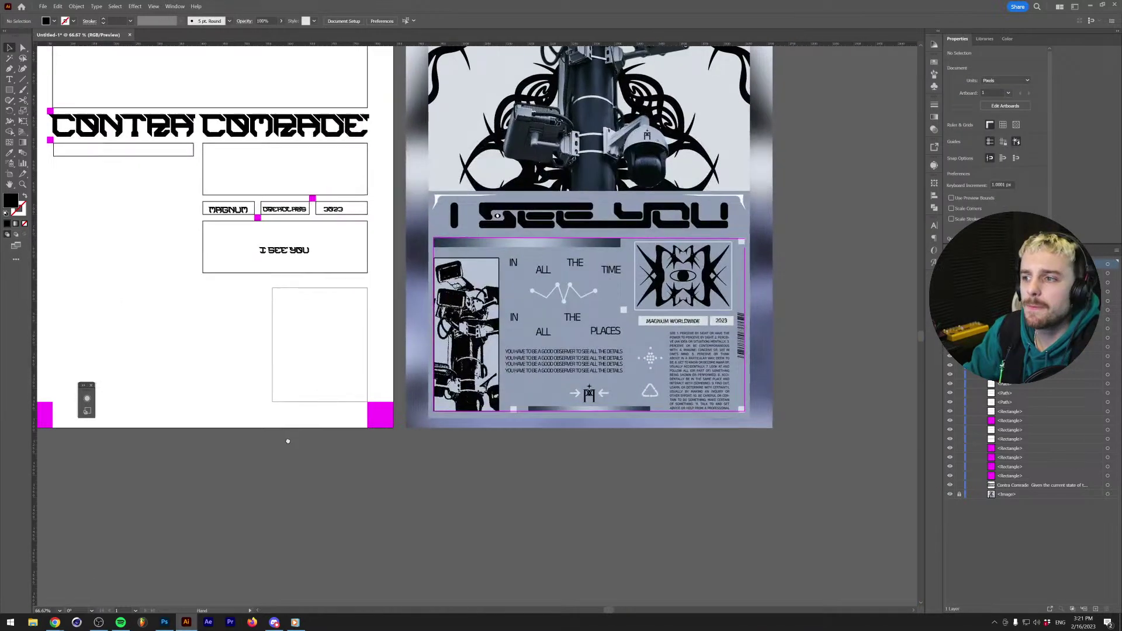
alt+scroll(244, 339, up, 1)
alt+shift+drag(263, 153, 261, 244)
click(342, 258)
drag(343, 258, 374, 246)
click(266, 285)
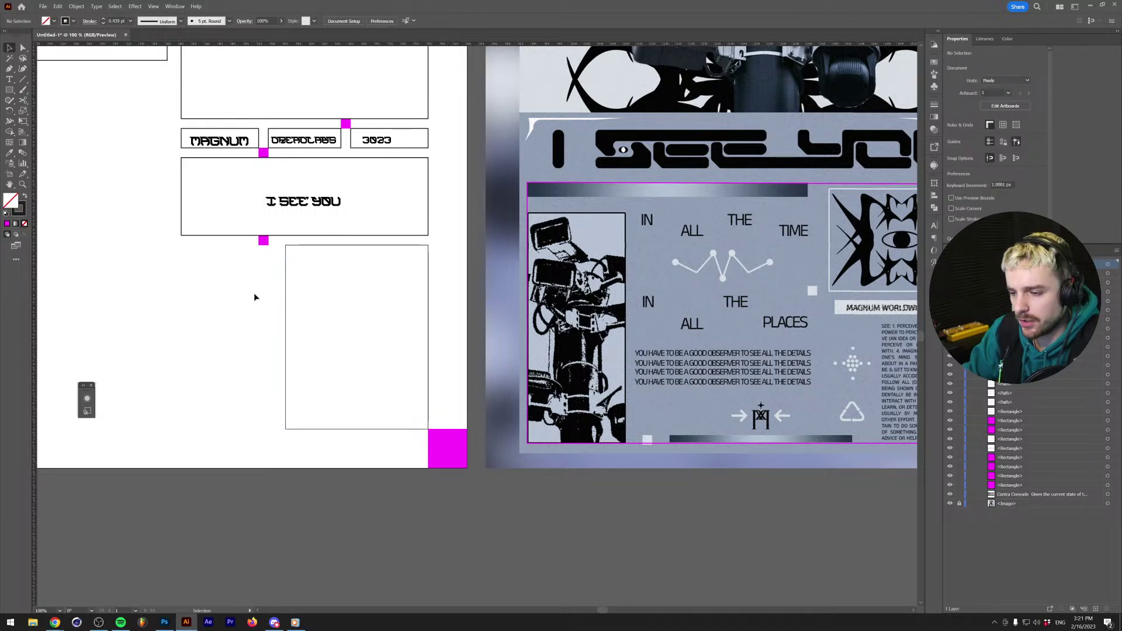
Examine the Contra Comrade source copy beside the artboard.
drag(260, 332, 664, 370)
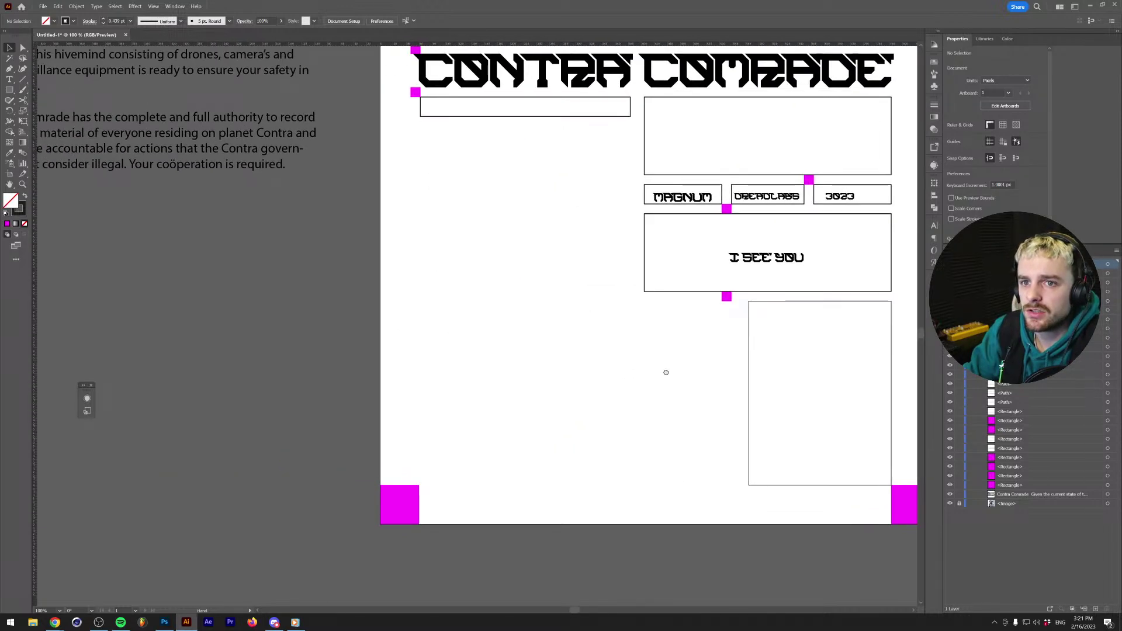
scroll(231, 160, down, 1)
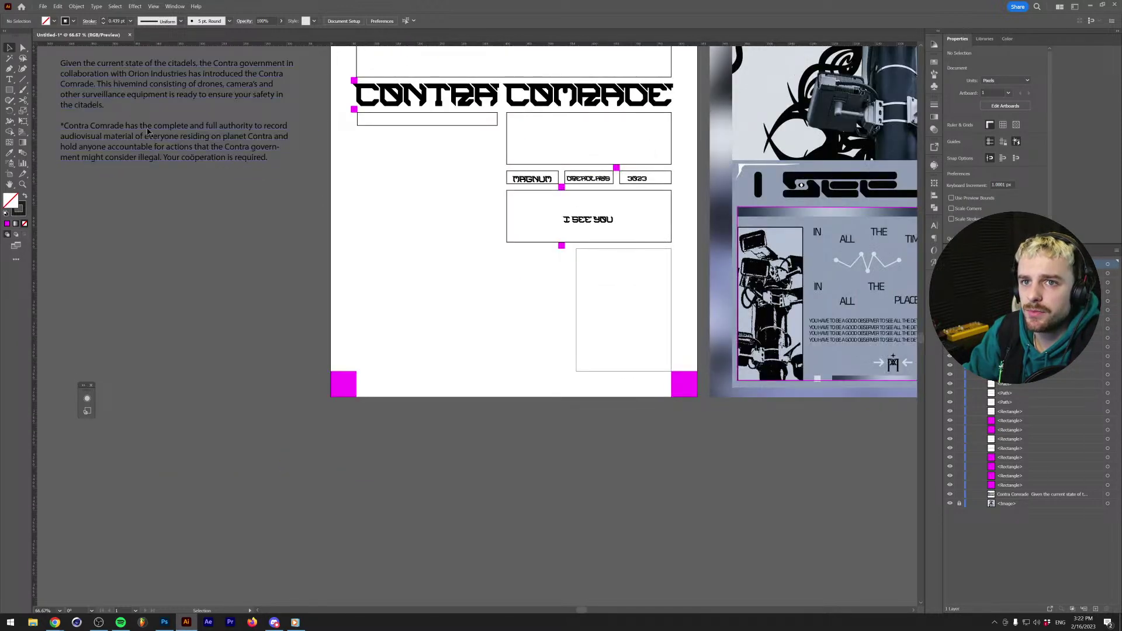
drag(413, 290, 504, 405)
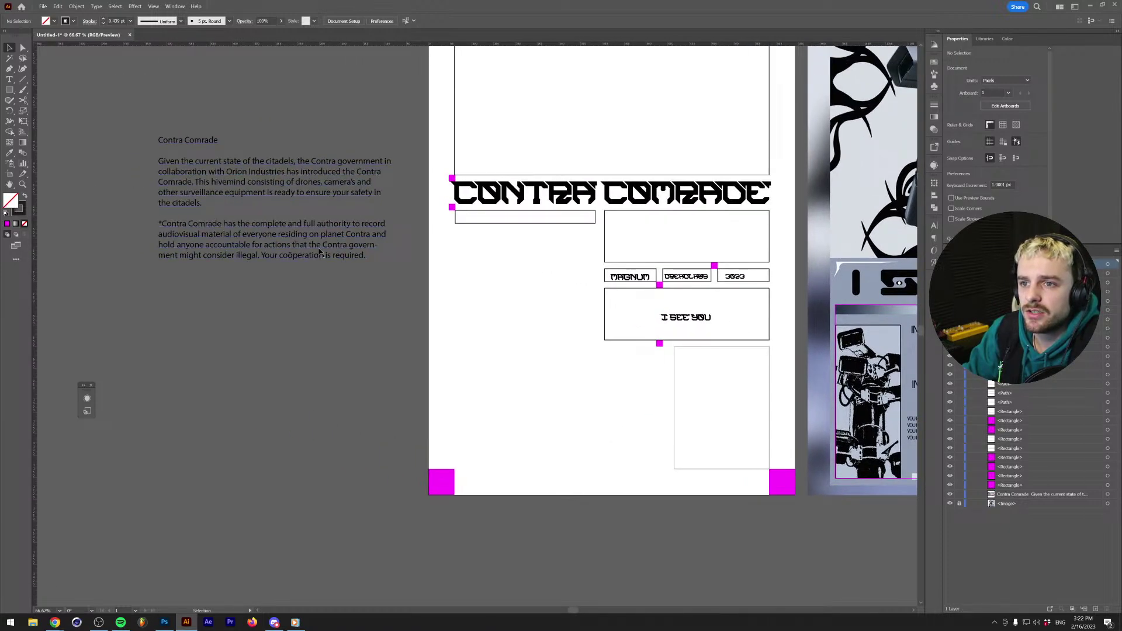
scroll(178, 241, up, 1)
drag(173, 235, 234, 290)
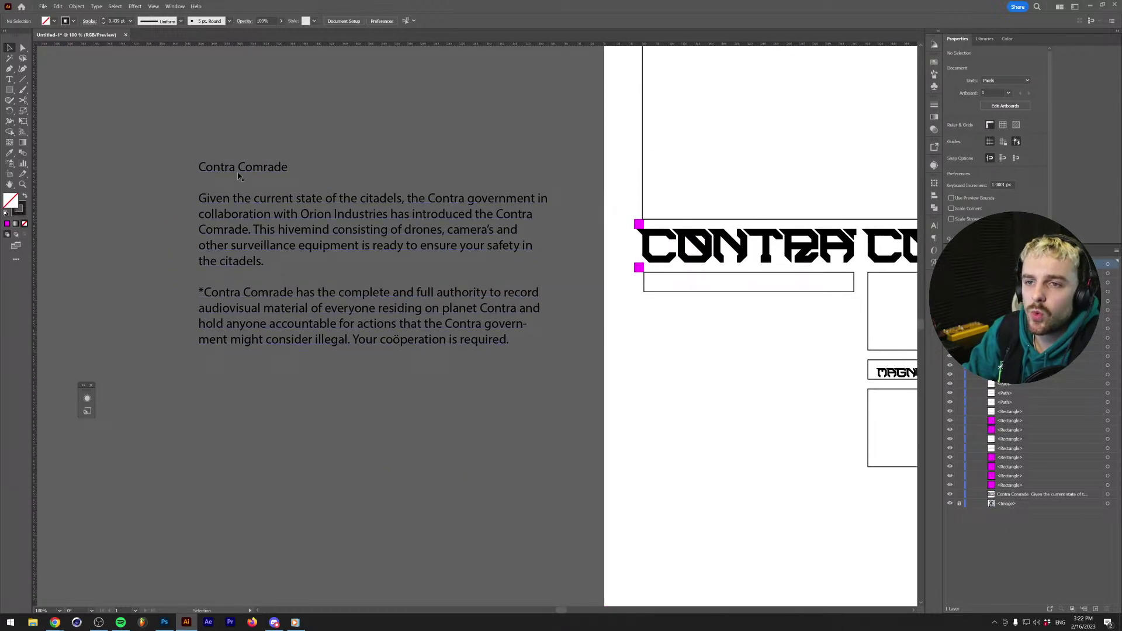
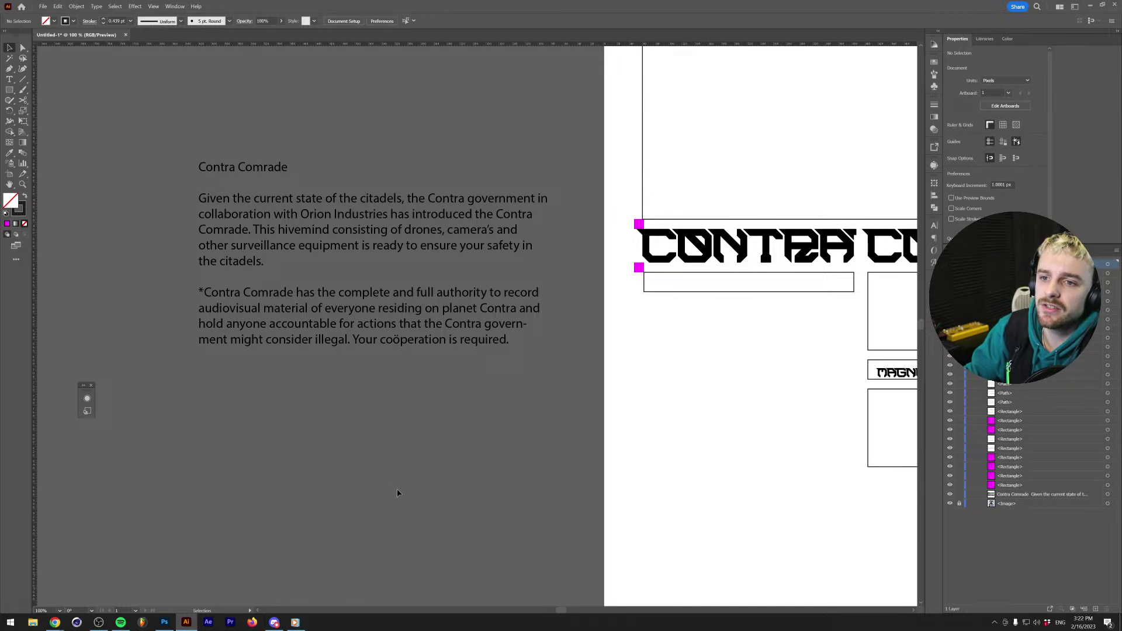
Insert the word "any" before "audiovisual material" in the second paragraph of the Contra Comrade source copy.
scroll(397, 496, down, 2)
scroll(331, 424, right, 2)
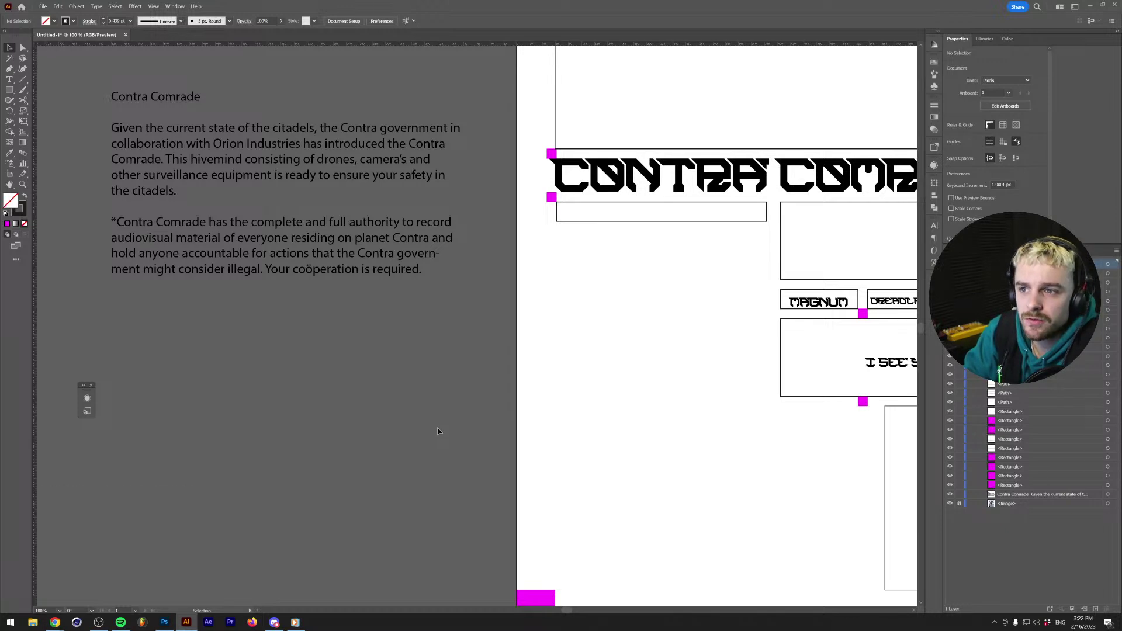
key(t)
click(450, 223)
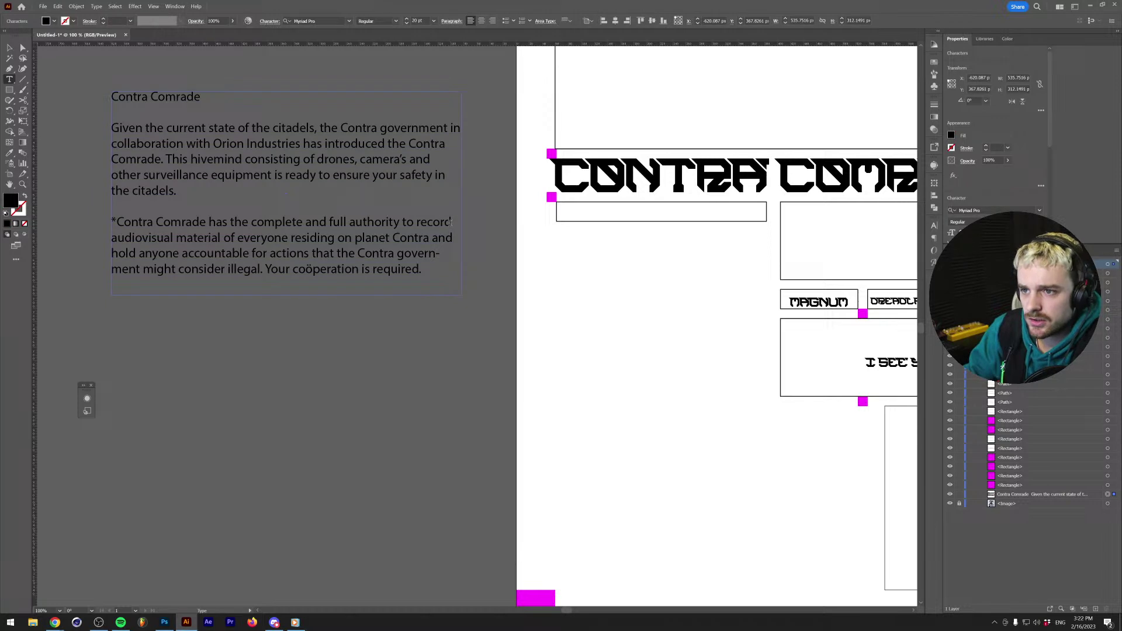
text(any)
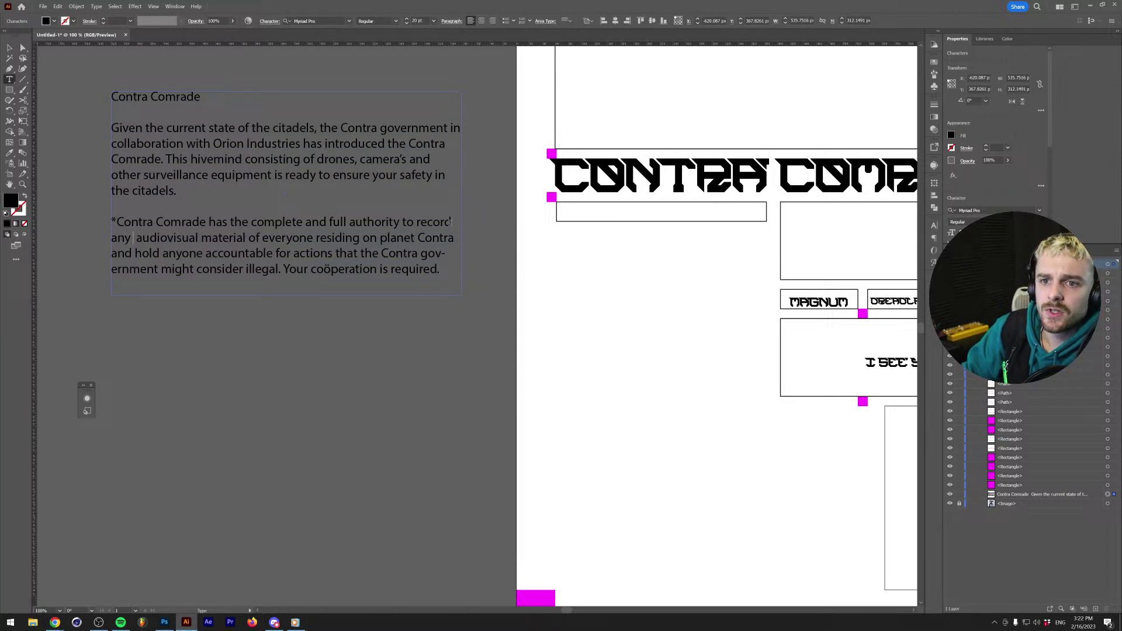
key(BackSpace)
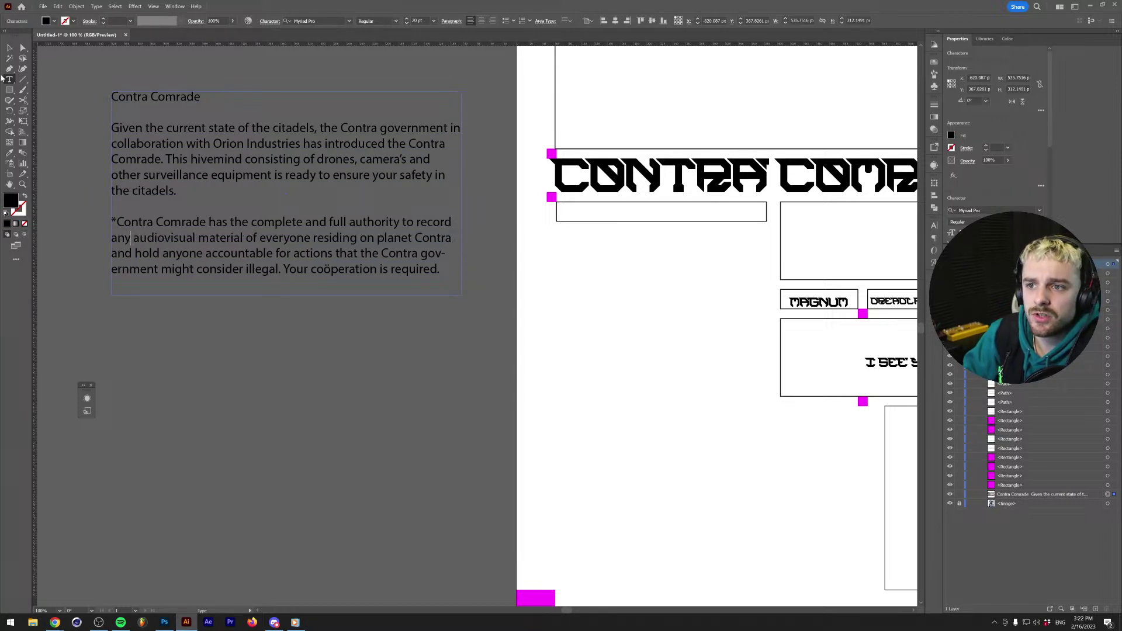
click(10, 47)
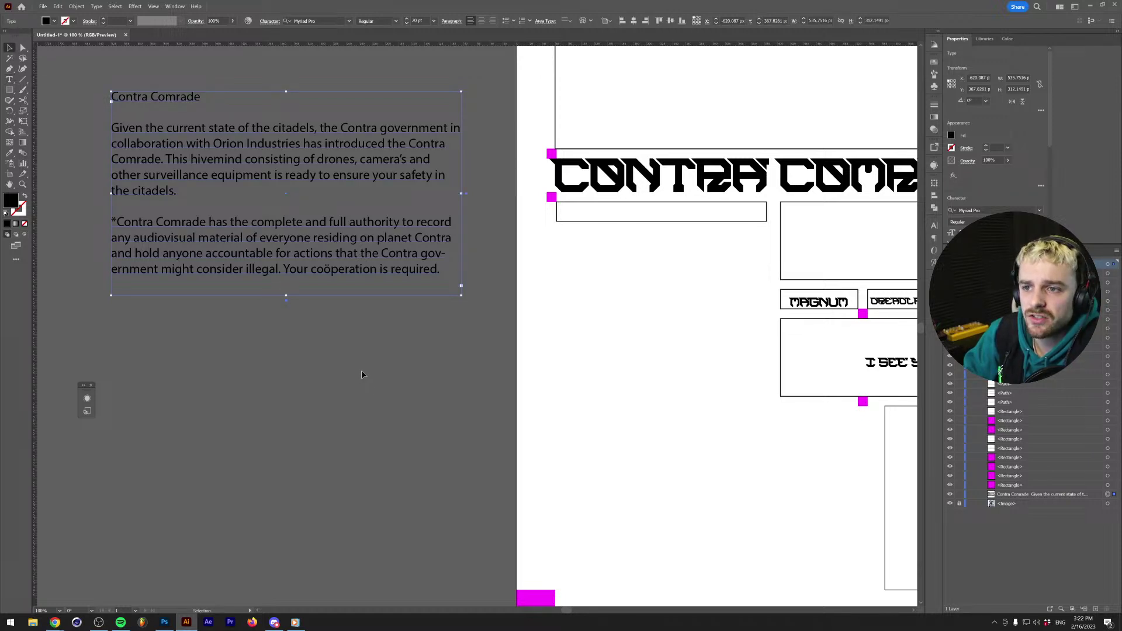
Compare the artboard's frame layout with the reference poster beside it, focusing on the empty lower area.
scroll(358, 365, down, 1)
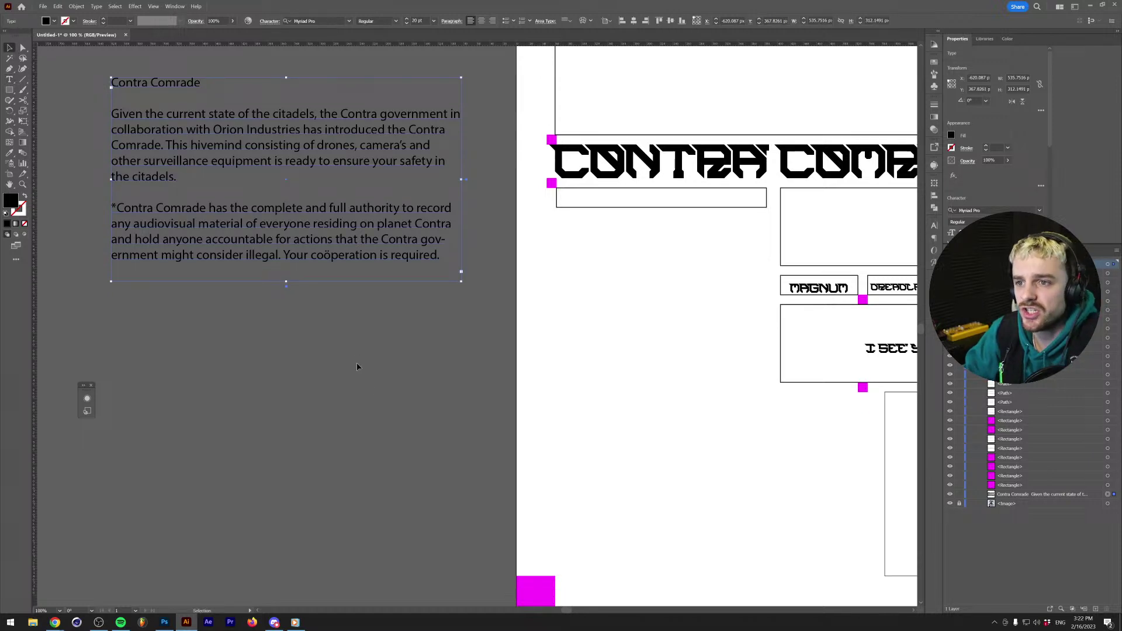
scroll(357, 367, down, 2)
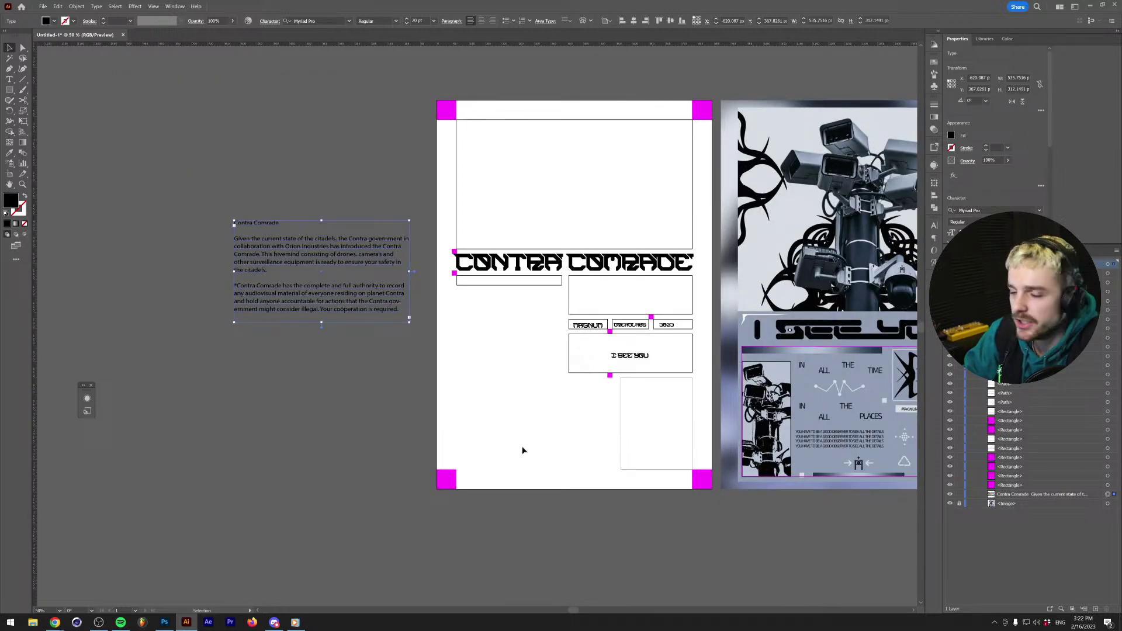
scroll(526, 450, up, 1)
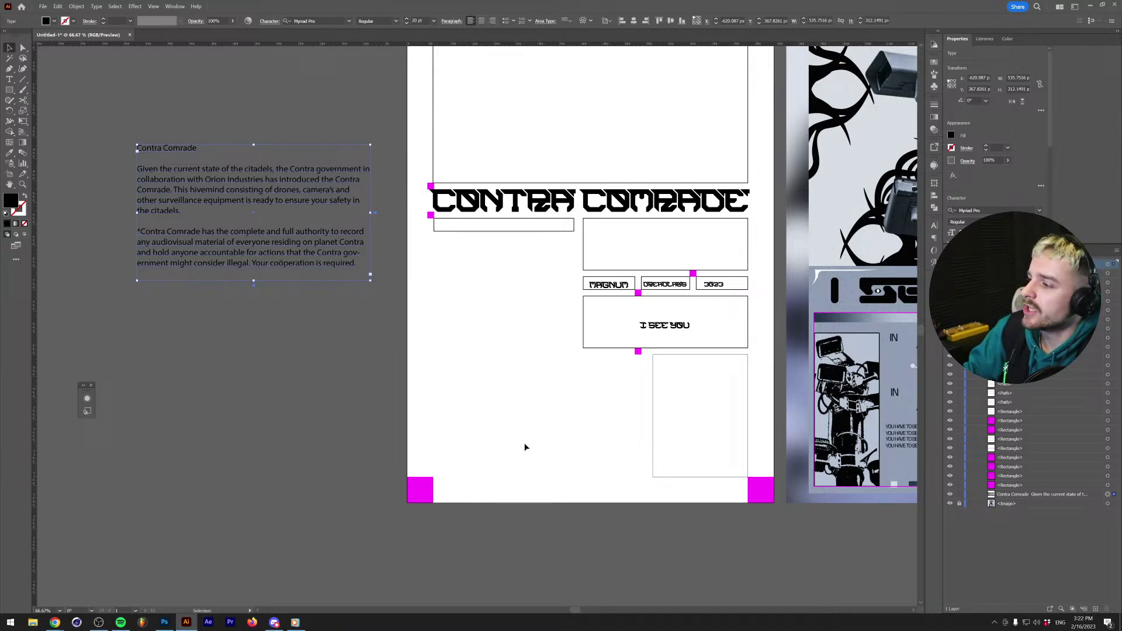
drag(542, 416, 380, 426)
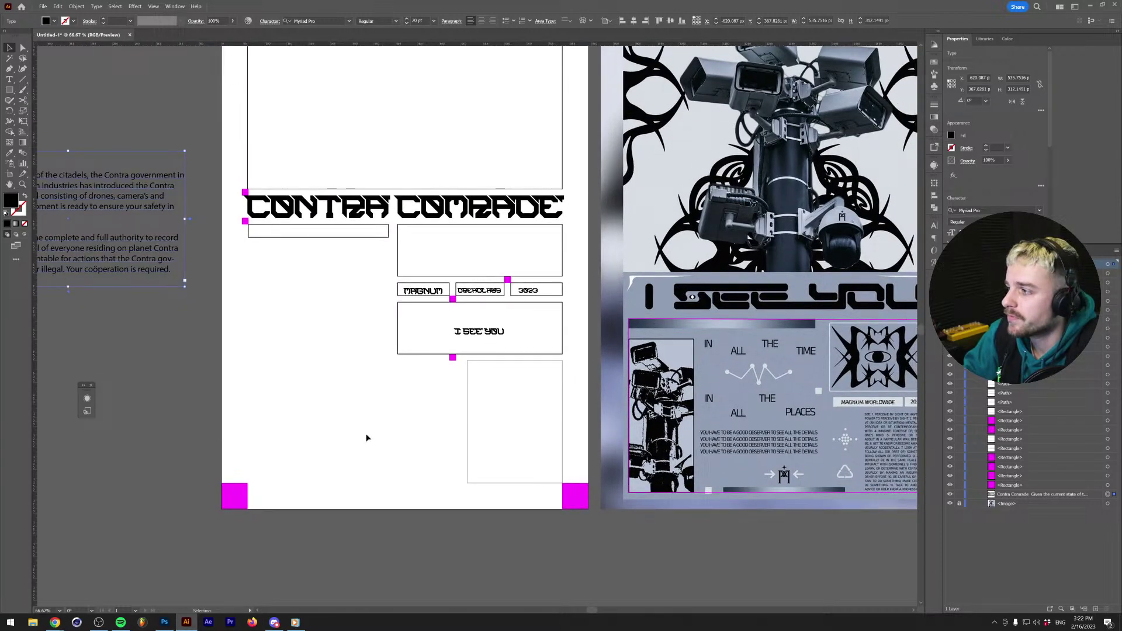
scroll(433, 392, up, 1)
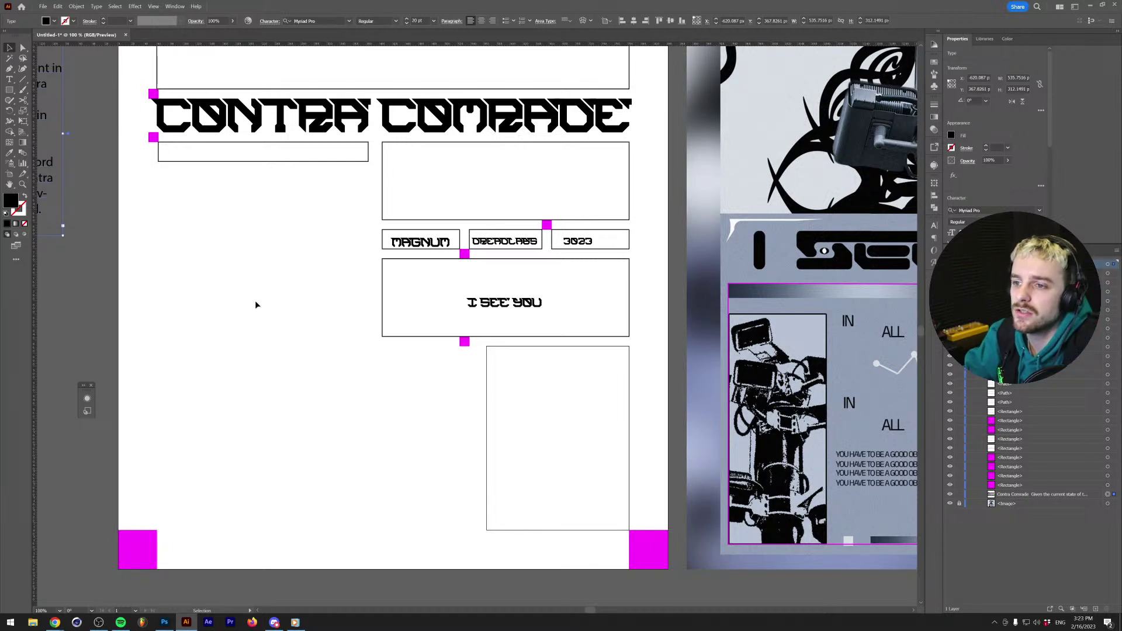
scroll(281, 316, down, 1)
scroll(278, 318, up, 2)
scroll(279, 318, down, 1)
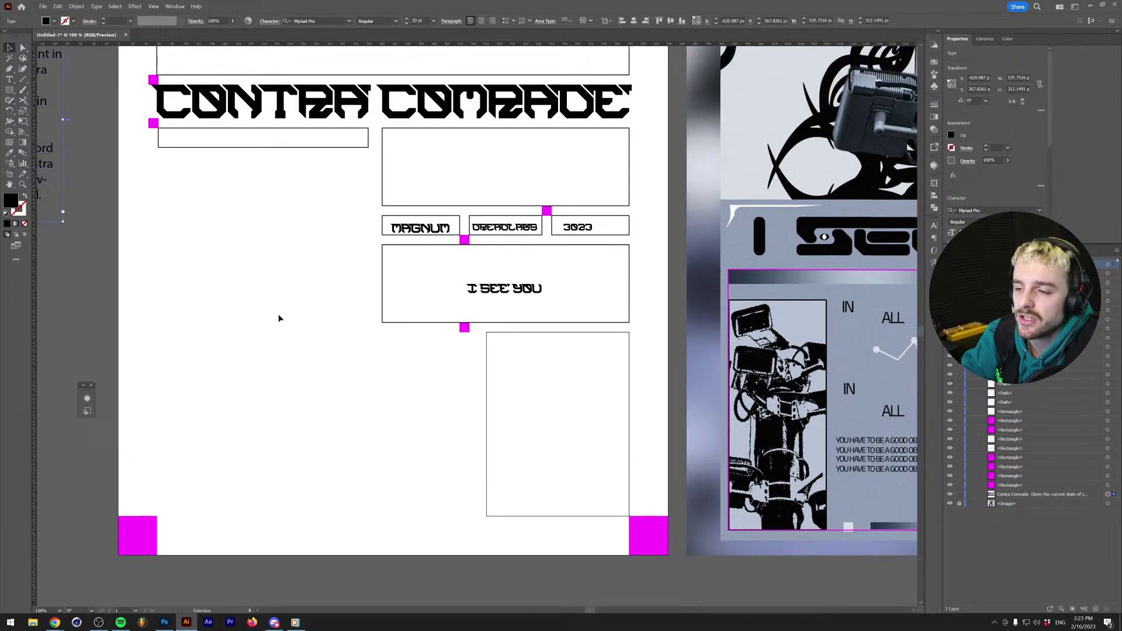
Match the tall lower frame's stroke to the "I SEE YOU" frame by sampling it with the Eyedropper.
scroll(417, 394, down, 1)
click(524, 368)
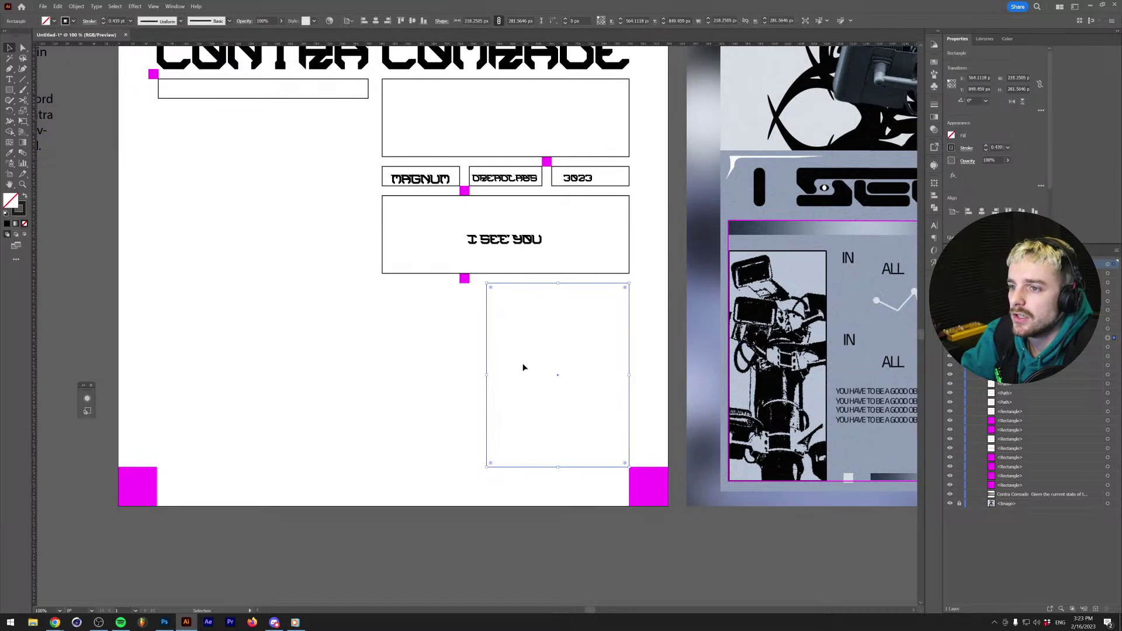
key(i)
click(403, 270)
key(v)
click(353, 373)
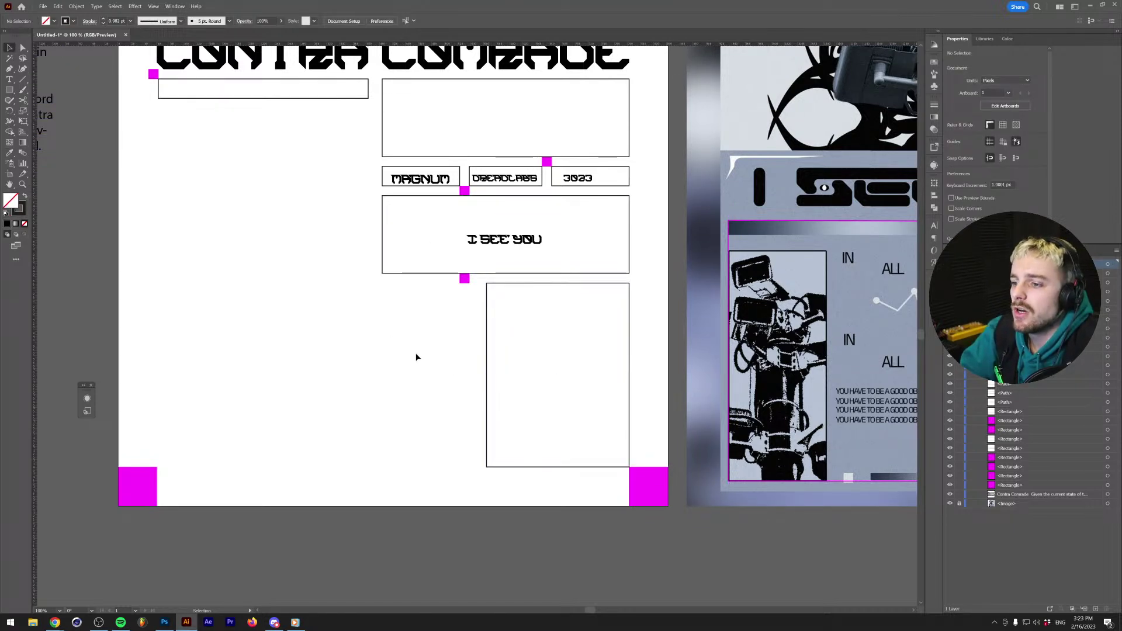
Narrow the tall lower frame to about 172 px wide by moving its left edge inward.
scroll(225, 353, up, 1)
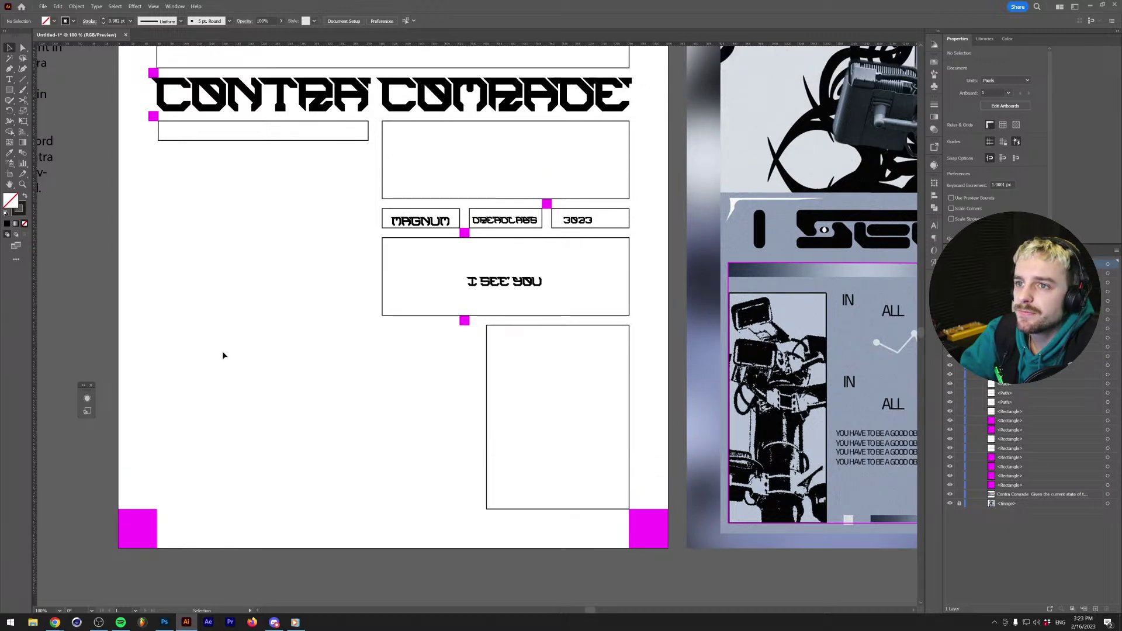
scroll(222, 355, down, 2)
scroll(222, 355, up, 1)
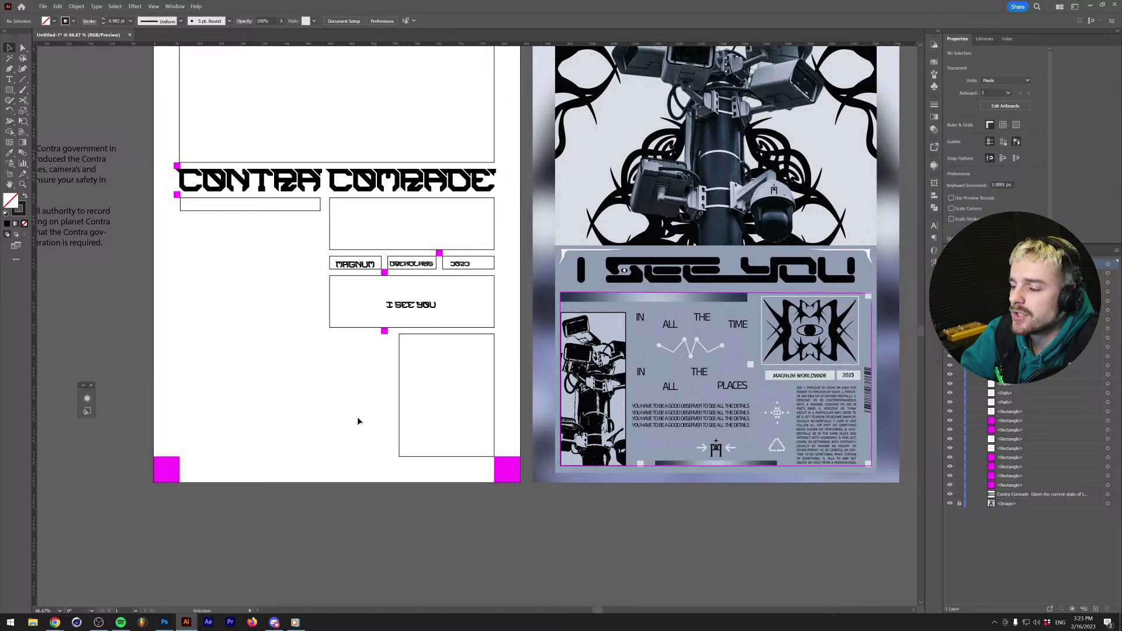
scroll(350, 422, up, 1)
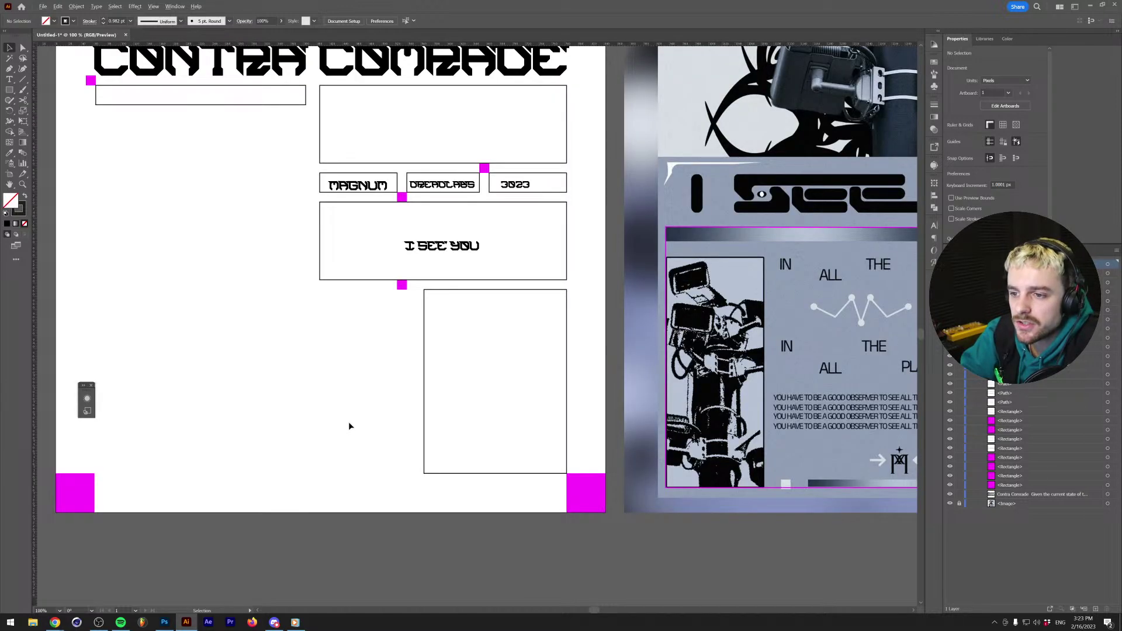
scroll(348, 421, down, 1)
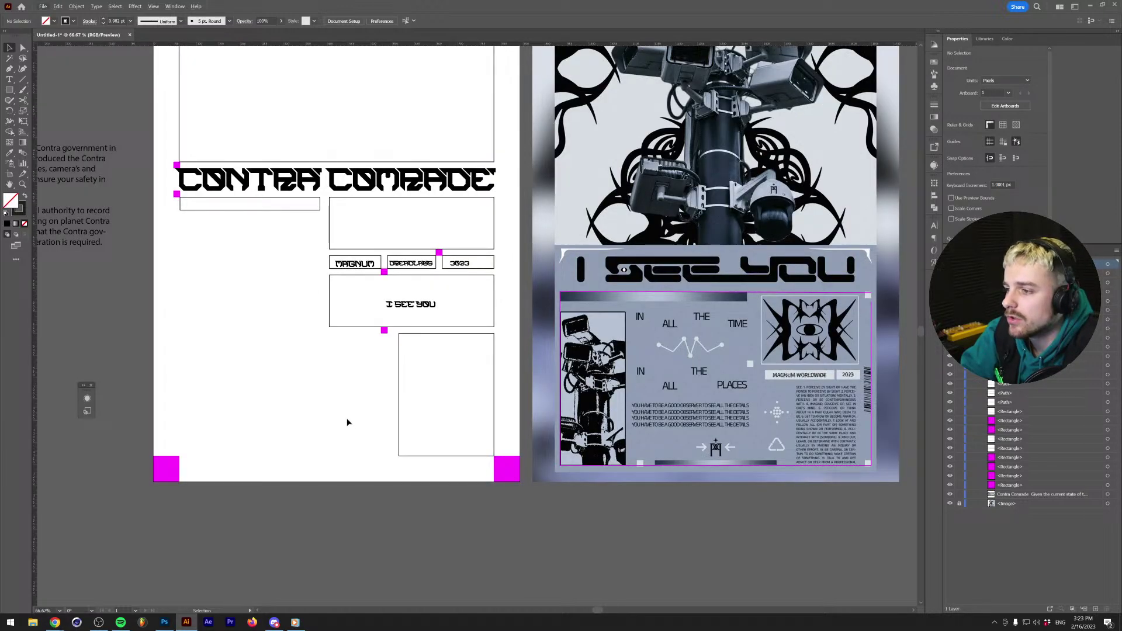
click(399, 395)
drag(400, 395, 413, 395)
click(393, 395)
Duplicate the thin frame under the Contra Comrade title down to the bottom margin, beside the tall frame.
scroll(349, 396, up, 1)
scroll(347, 398, down, 1)
scroll(347, 395, down, 1)
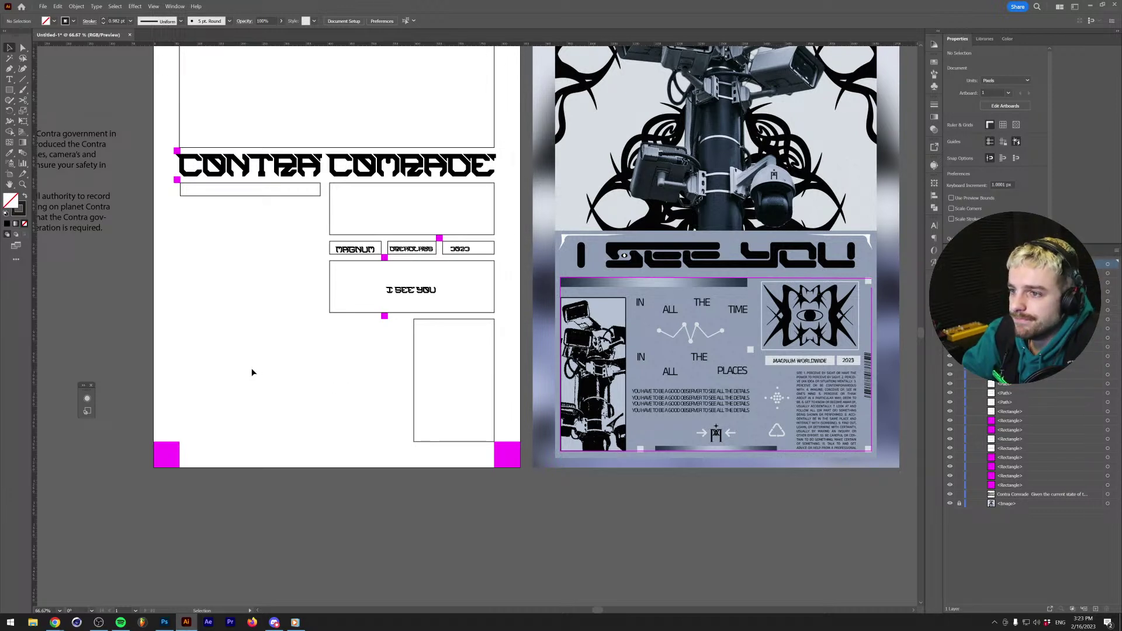
scroll(255, 371, up, 2)
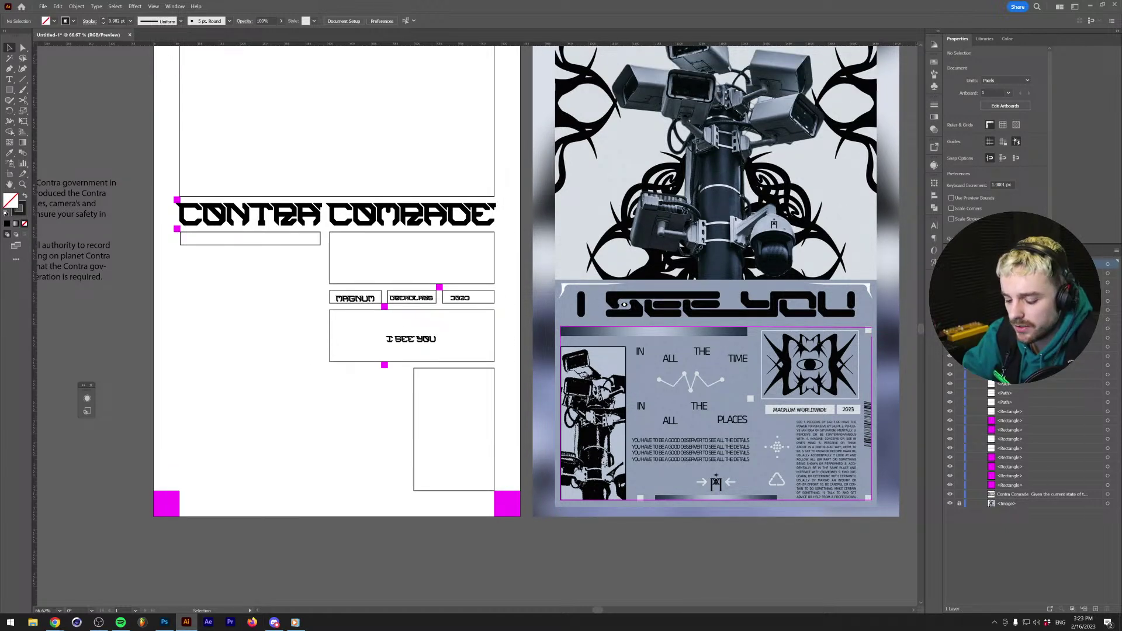
key(m)
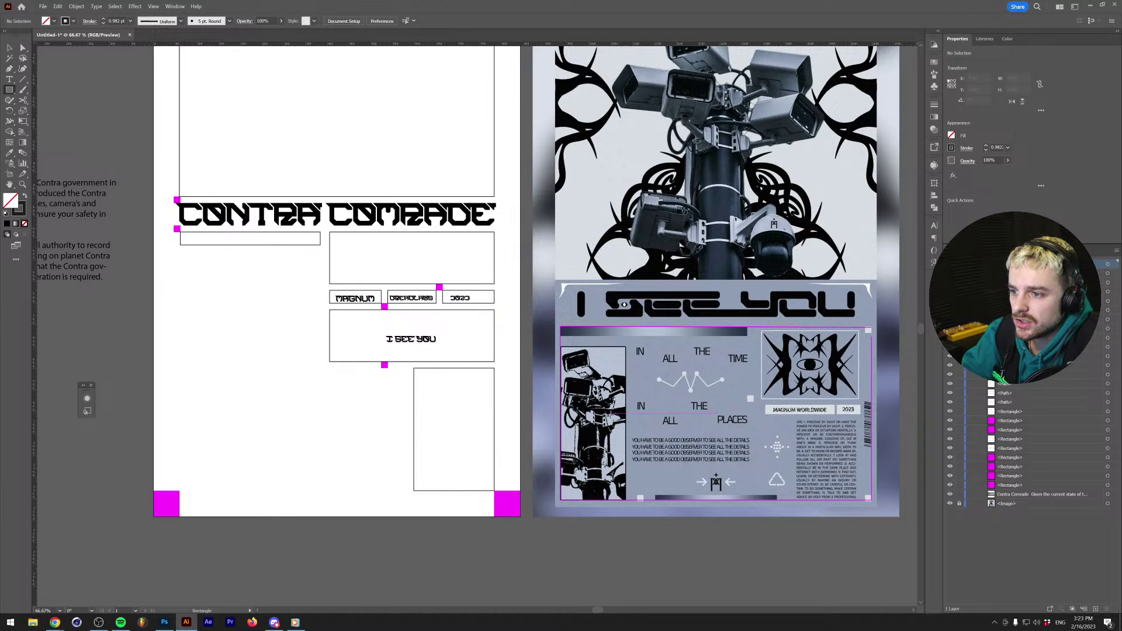
key(v)
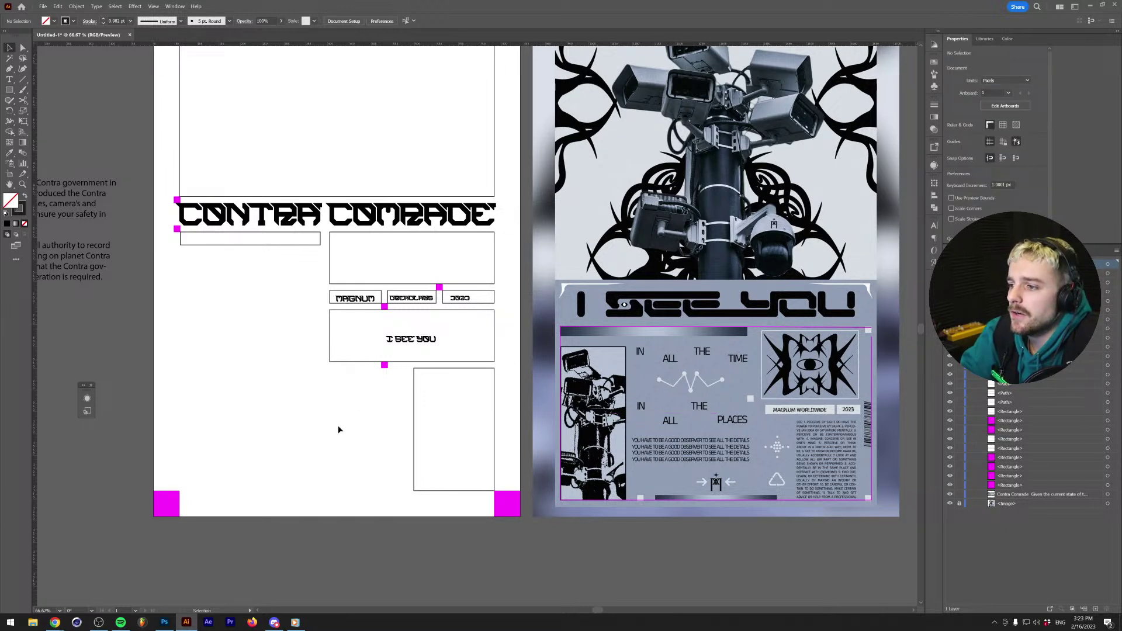
drag(254, 240, 332, 489)
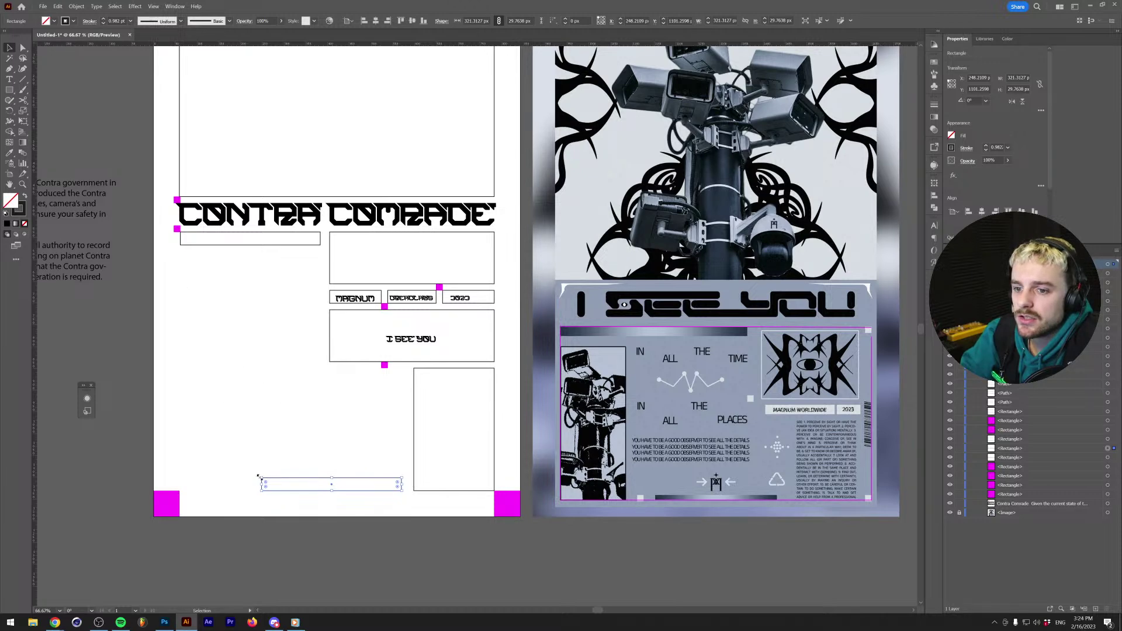
alt+scroll(386, 409, up, 2)
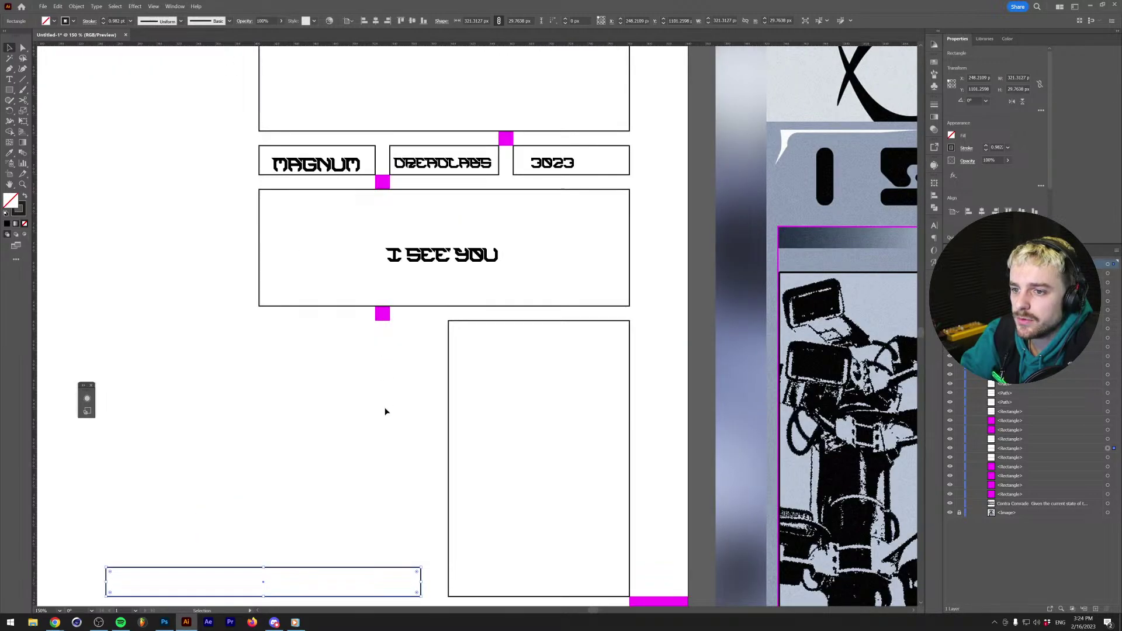
alt+scroll(385, 411, down, 2)
Copy a magenta spacer to the tall frame's lower-left corner and stretch the bottom thin frame from the left margin to that spacer.
drag(382, 316, 416, 492)
click(407, 492)
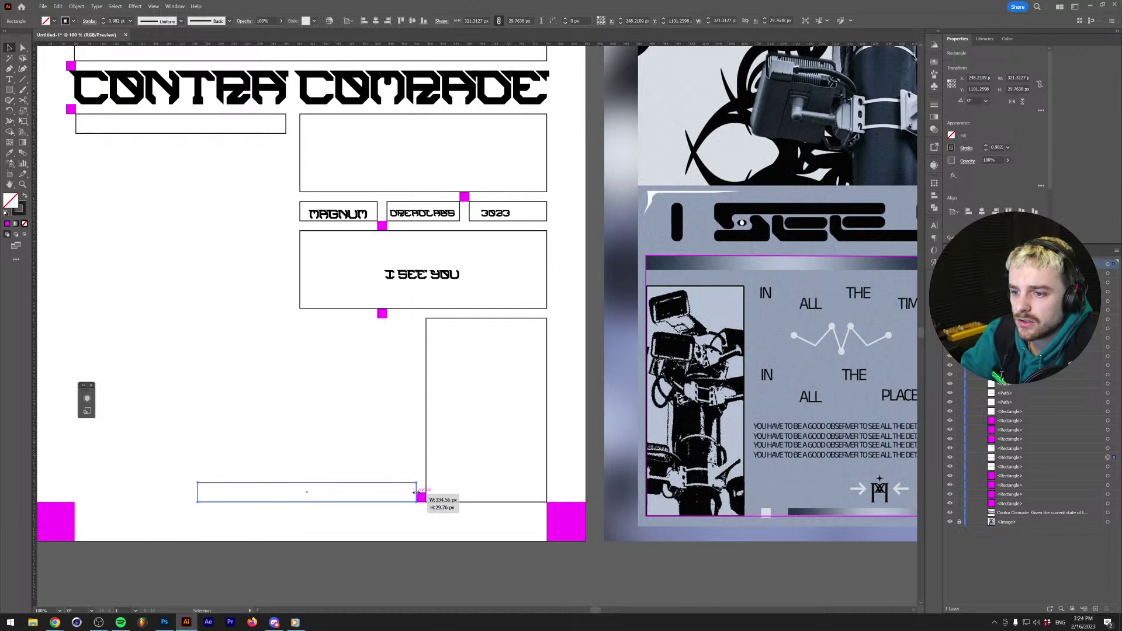
drag(195, 492, 74, 489)
click(236, 419)
scroll(232, 417, down, 1)
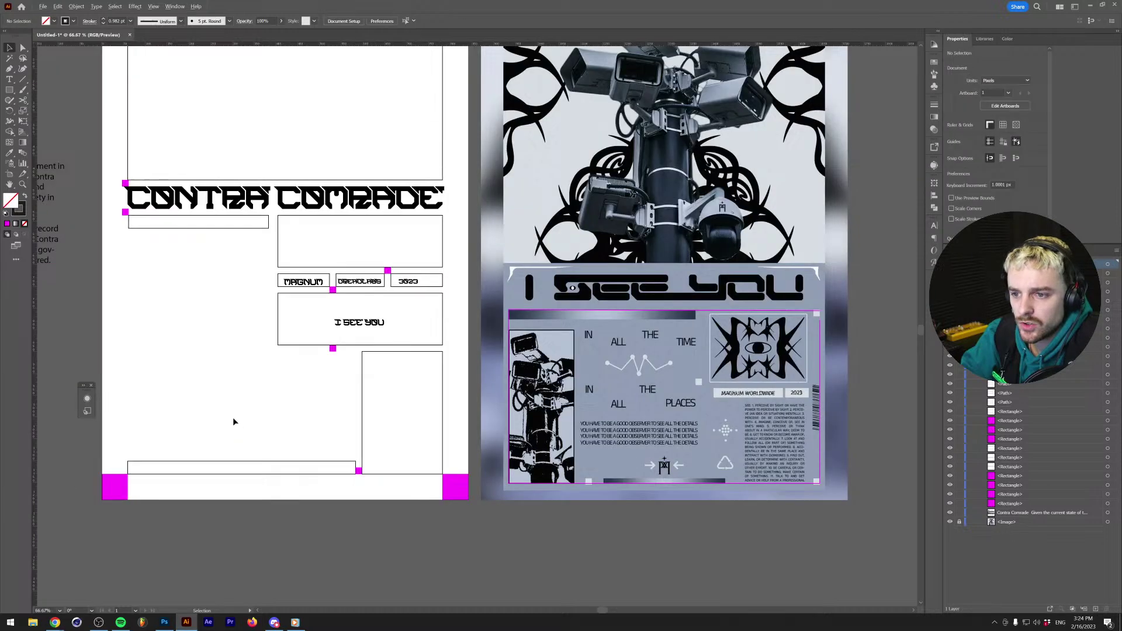
Duplicate the bottom thin frame and its spacer, placing the spacer copy level with the original frame's upper edge.
scroll(222, 425, up, 1)
scroll(218, 426, down, 2)
scroll(231, 456, up, 1)
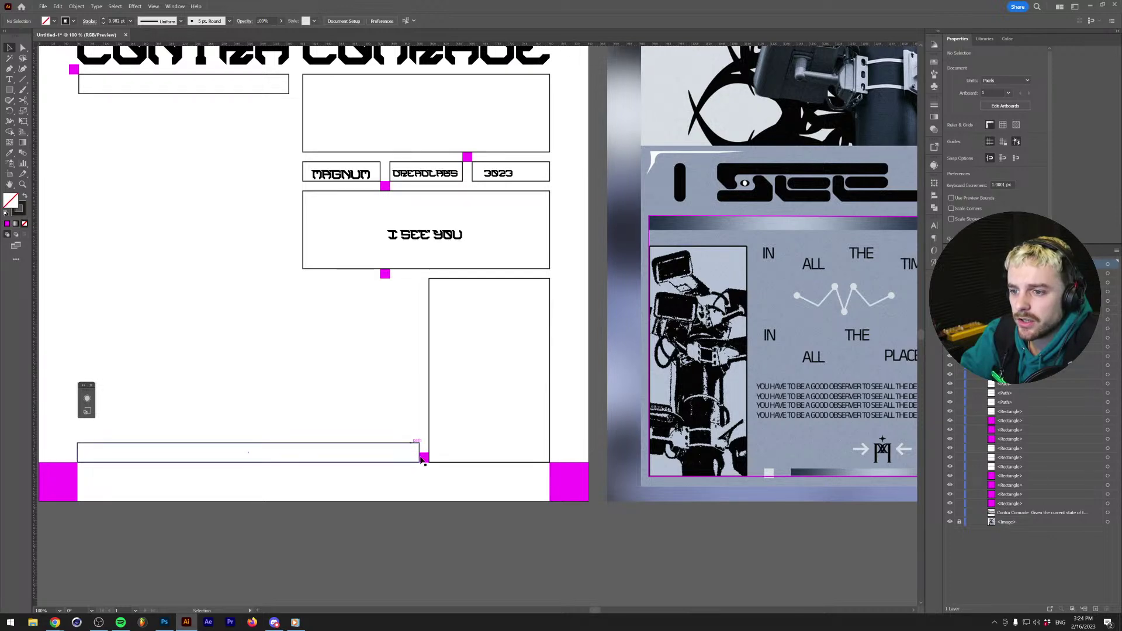
scroll(423, 458, up, 2)
key(ctrl+y)
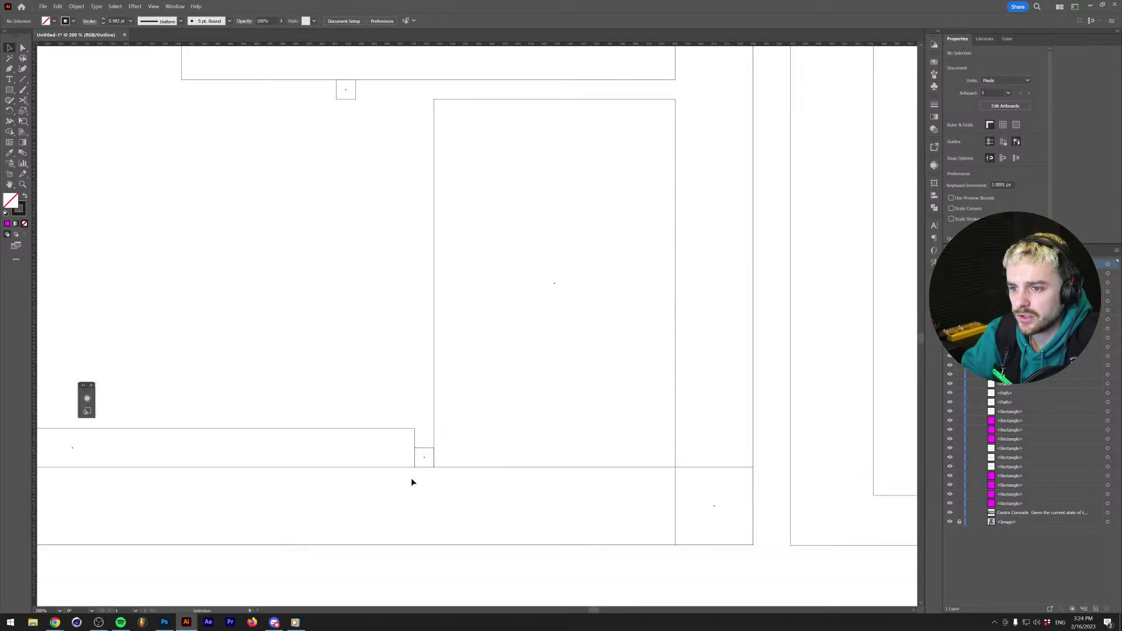
click(423, 454)
drag(423, 454, 421, 411)
click(408, 367)
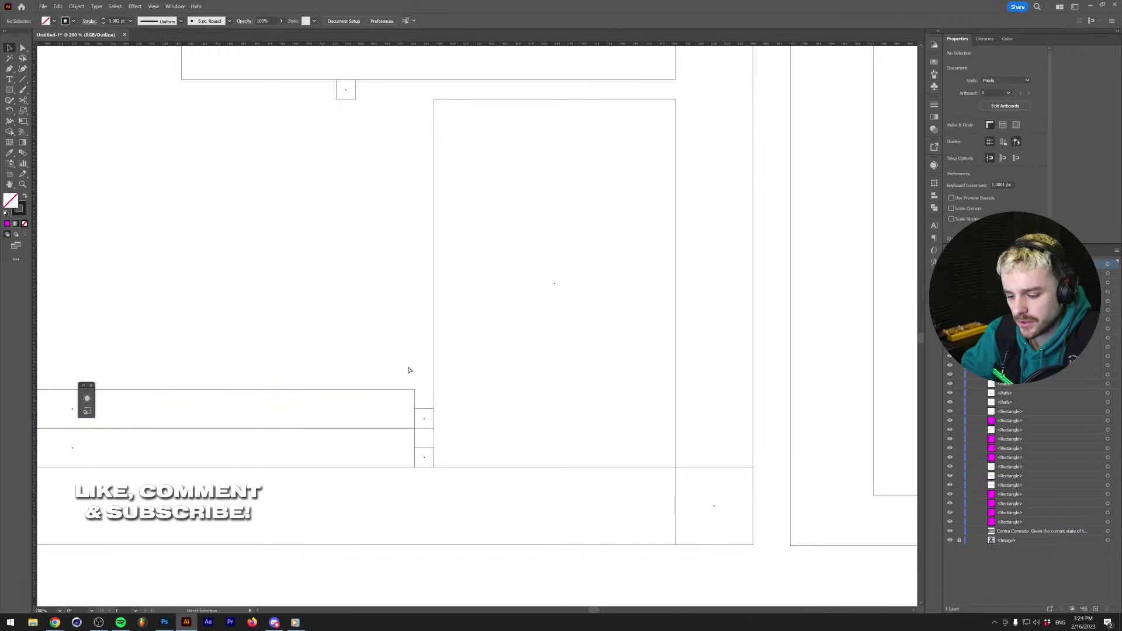
key(ctrl+y)
scroll(387, 416, down, 5)
scroll(354, 427, up, 4)
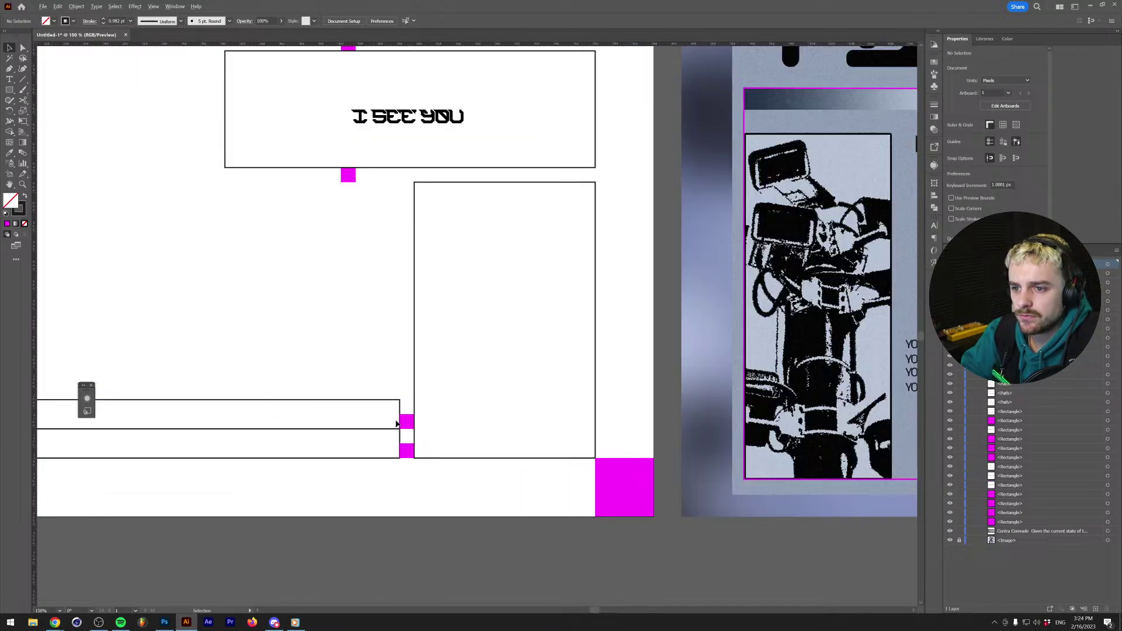
Raise the upper thin frame so its lower edge meets the upper spacer's top edge.
drag(383, 404, 383, 389)
key(ctrl+y)
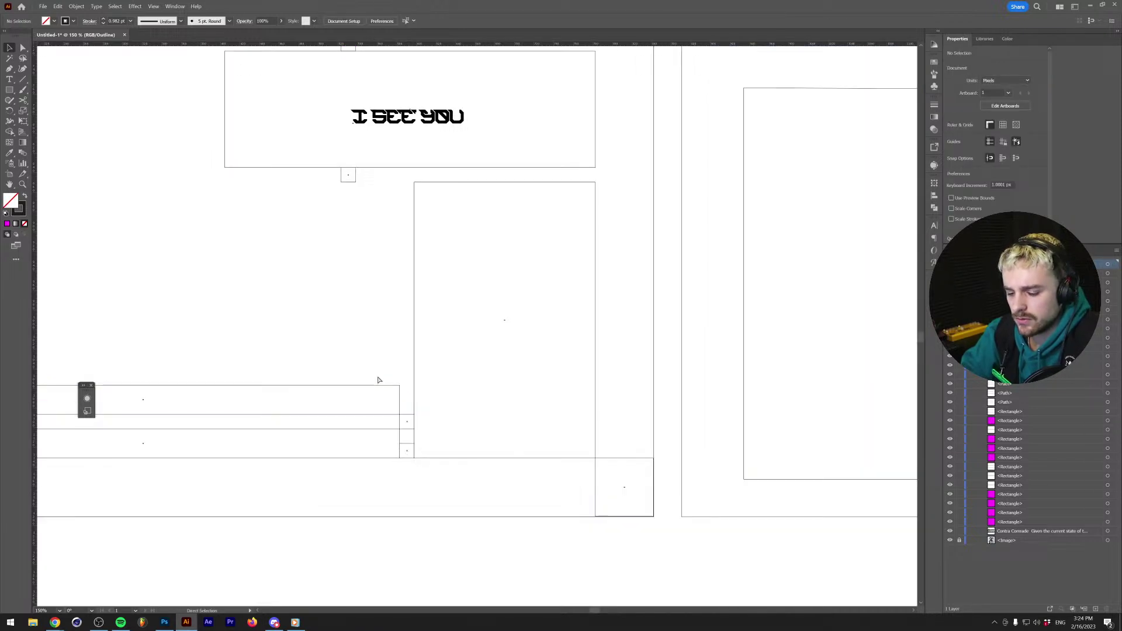
scroll(397, 426, up, 3)
scroll(398, 431, up, 3)
scroll(398, 430, down, 5)
scroll(400, 431, up, 6)
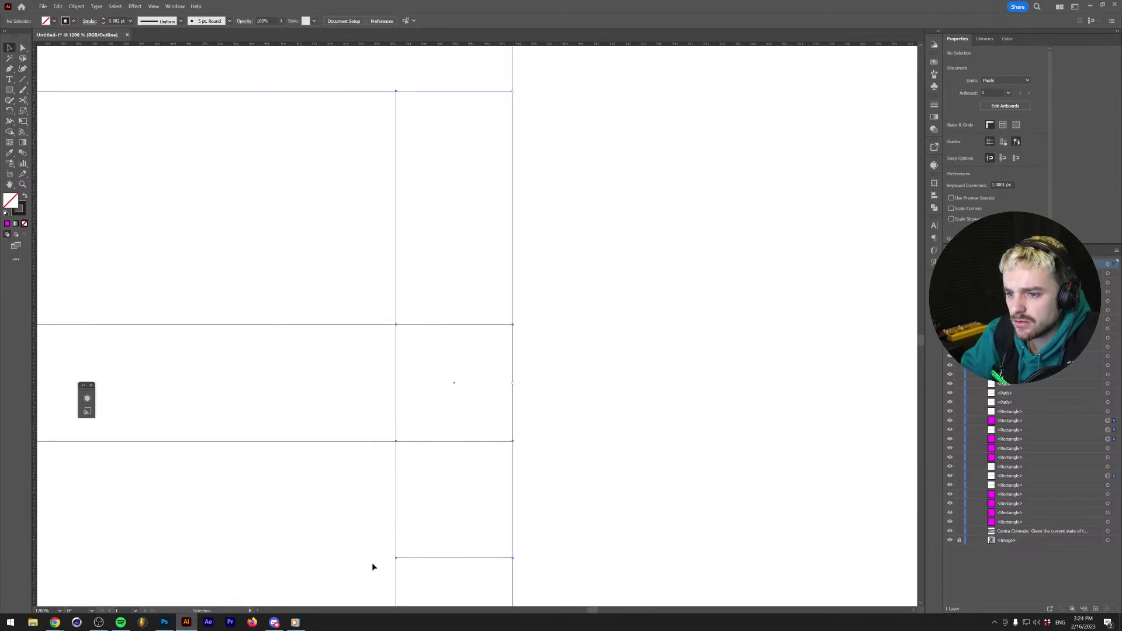
Snap the tall frame's lower-left corner to the adjoining spacer's corner in outline view, and return to the preview display.
scroll(386, 526, down, 2)
click(513, 527)
click(511, 540)
mouse_move(512, 540)
mouse_down()
mouse_move(610, 540)
mouse_move(513, 539)
mouse_up()
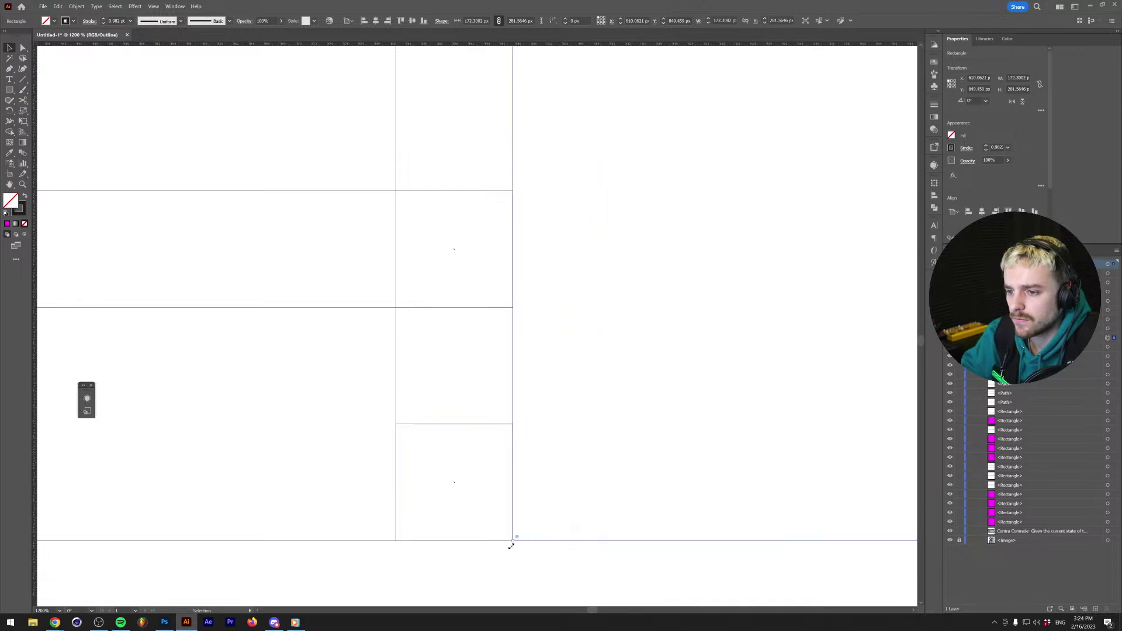
click(510, 559)
scroll(509, 555, down, 5)
scroll(475, 538, down, 1)
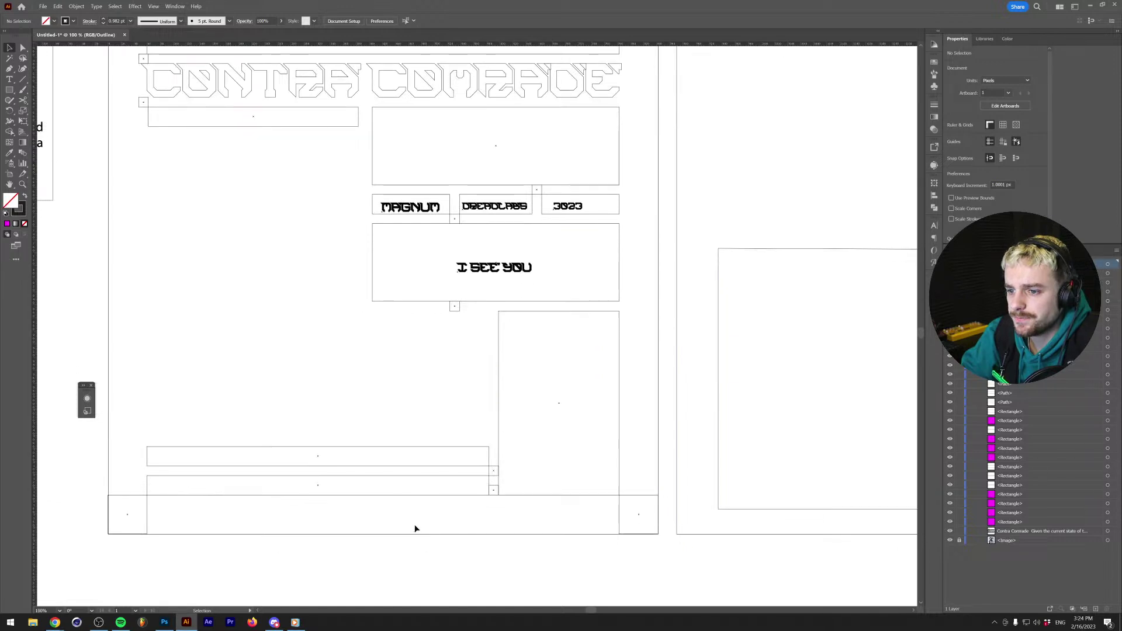
key(ctrl+y)
scroll(276, 481, up, 1)
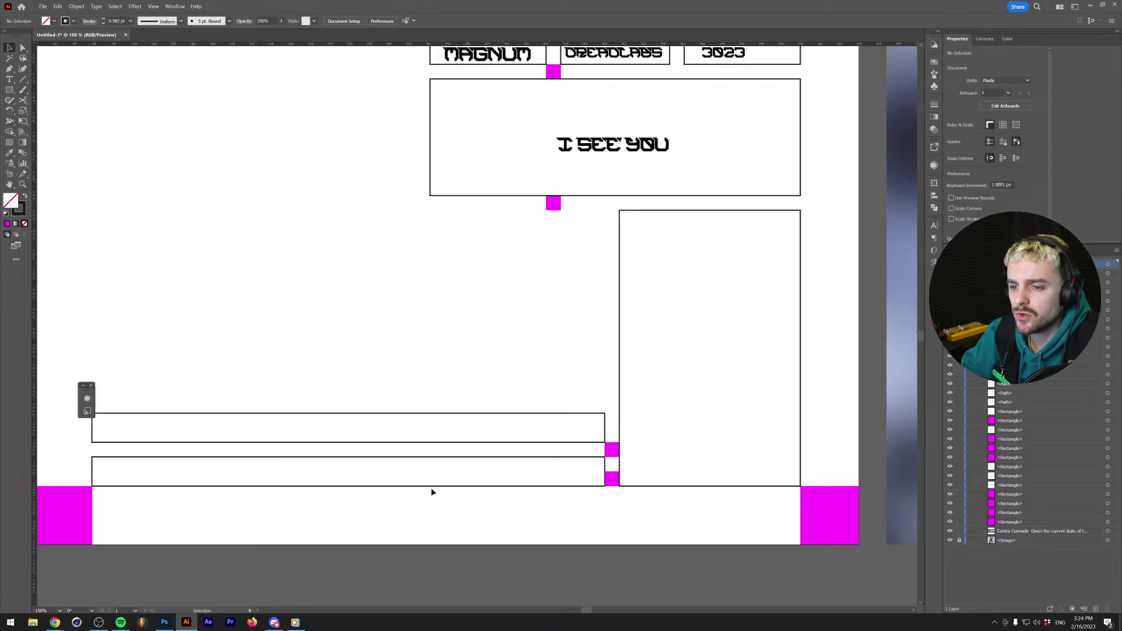
Compare the layout's empty lower-left area with the body text and the reference poster.
scroll(429, 493, down, 1)
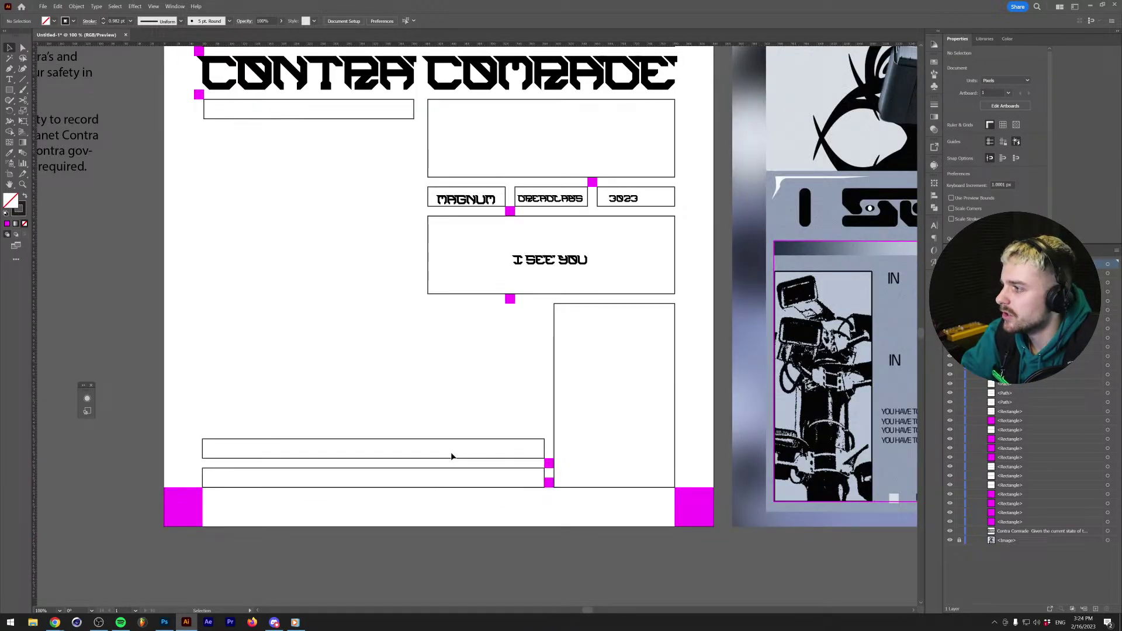
scroll(108, 236, up, 1)
scroll(108, 236, down, 1)
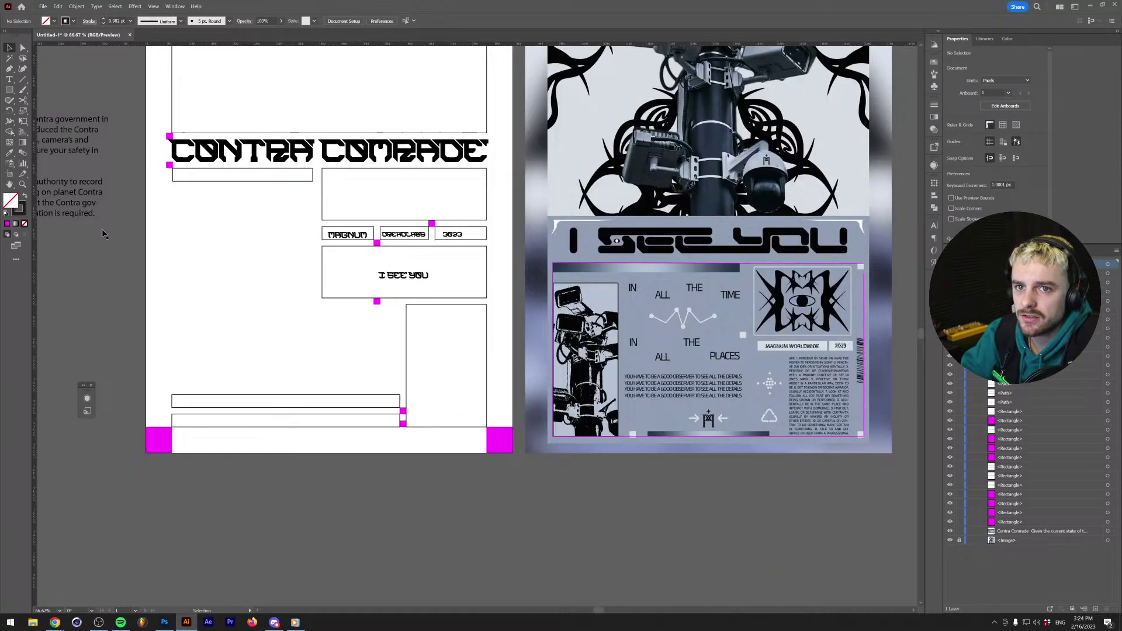
scroll(261, 251, left, 4)
scroll(526, 383, right, 2)
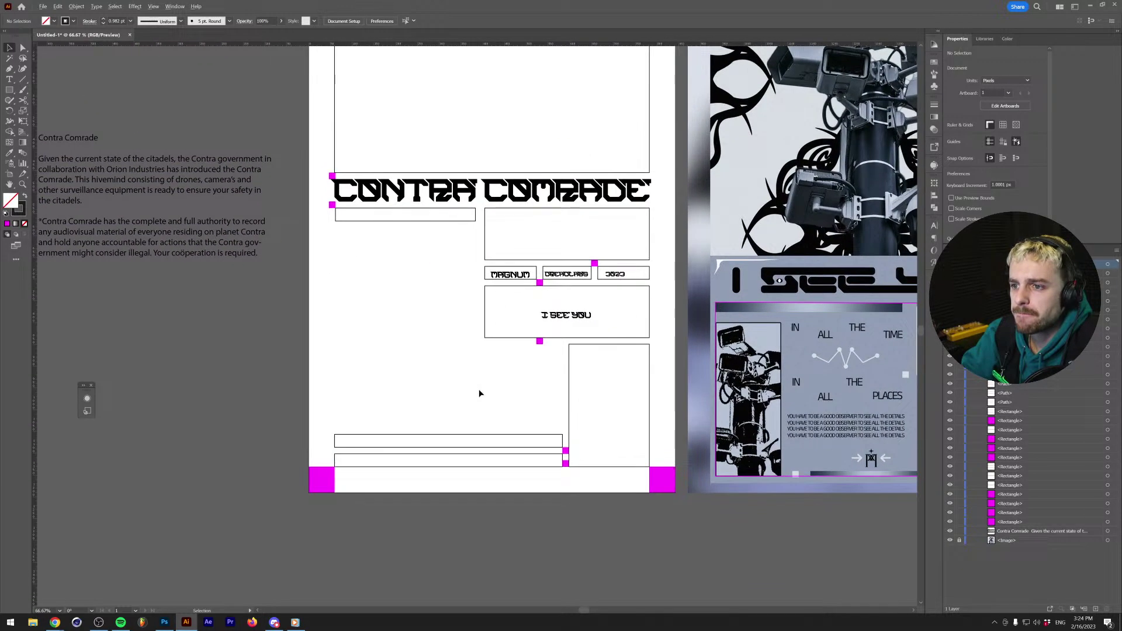
scroll(475, 391, down, 1)
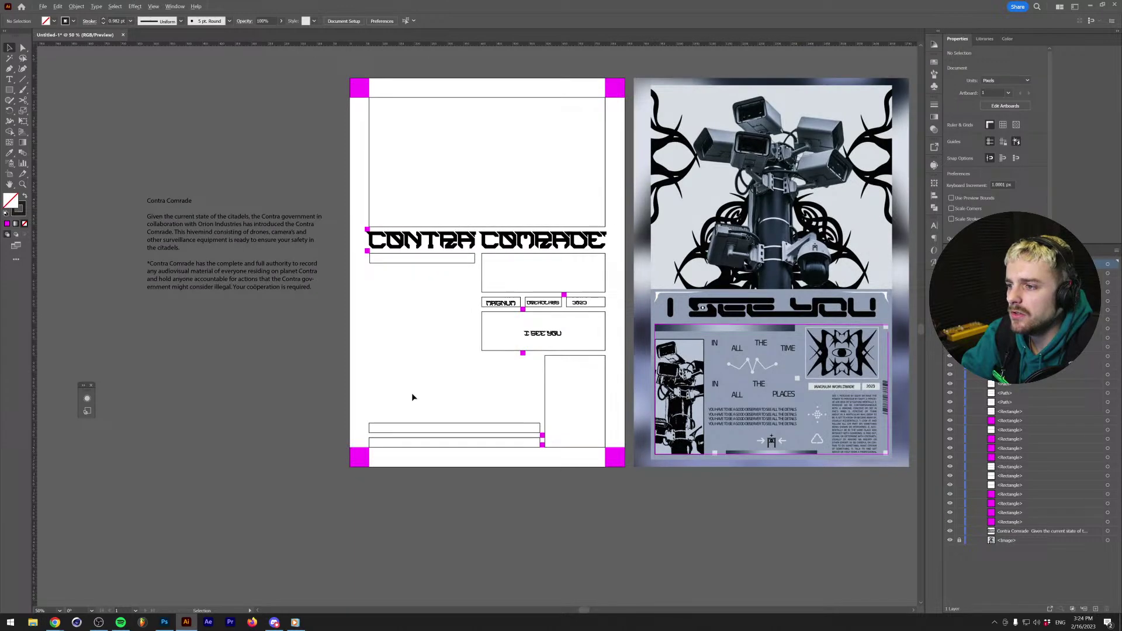
scroll(413, 393, up, 1)
scroll(434, 384, right, 2)
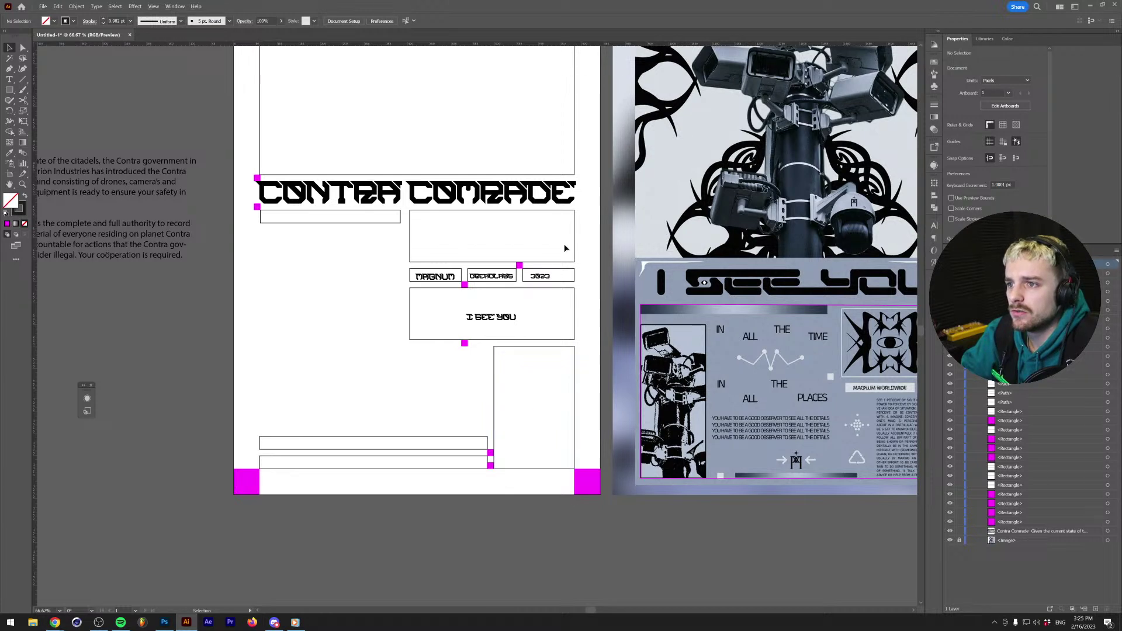
Duplicate the wide frame beneath the title, rotate the copy upright, and align it below the left thin frame using a copied spacer.
drag(576, 244, 284, 409)
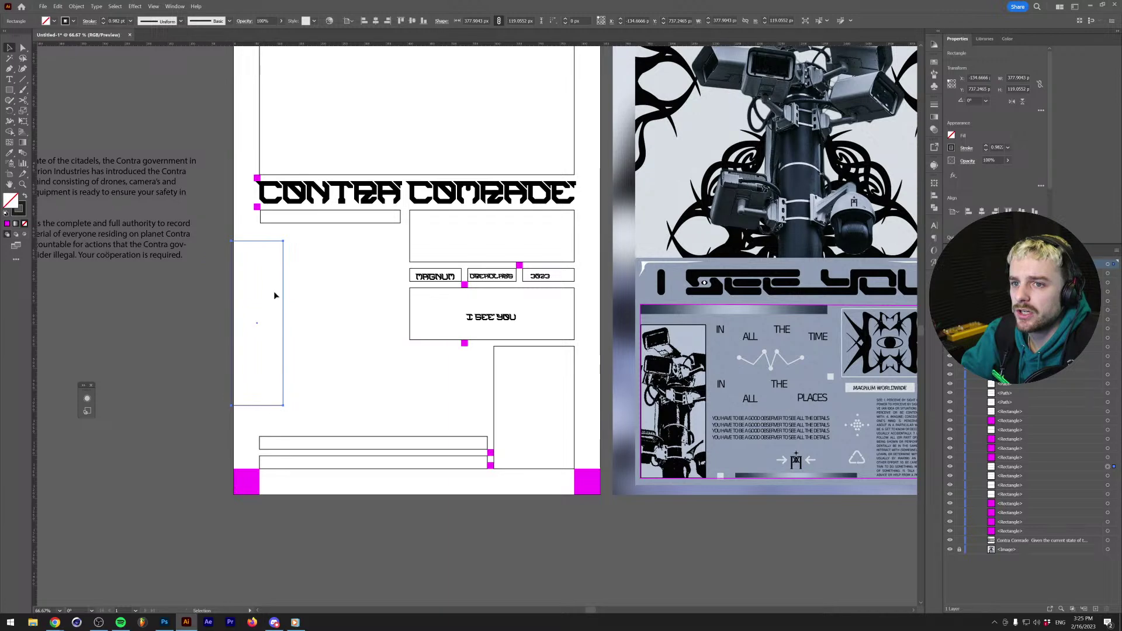
scroll(256, 225, up, 1)
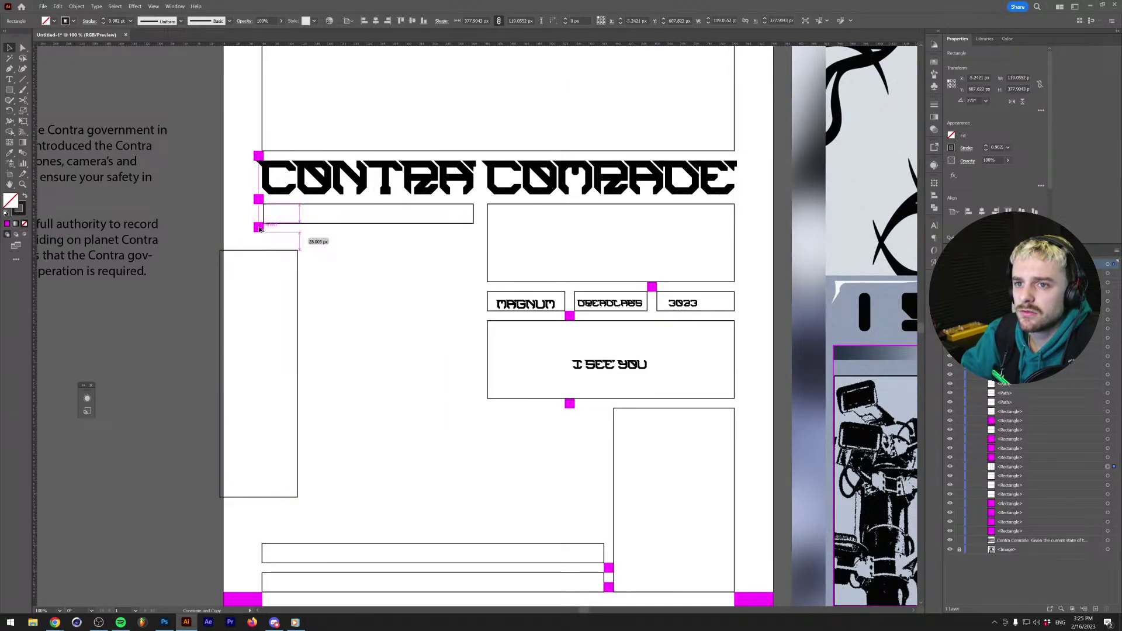
drag(261, 231, 305, 235)
key(ctrl+t)
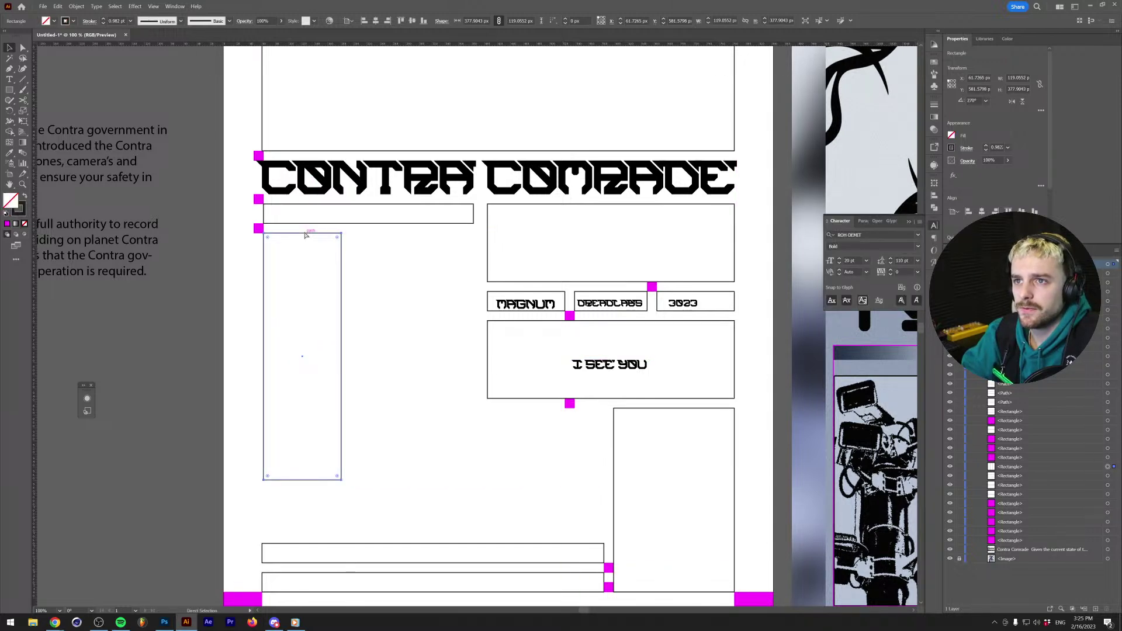
key(ctrl+y)
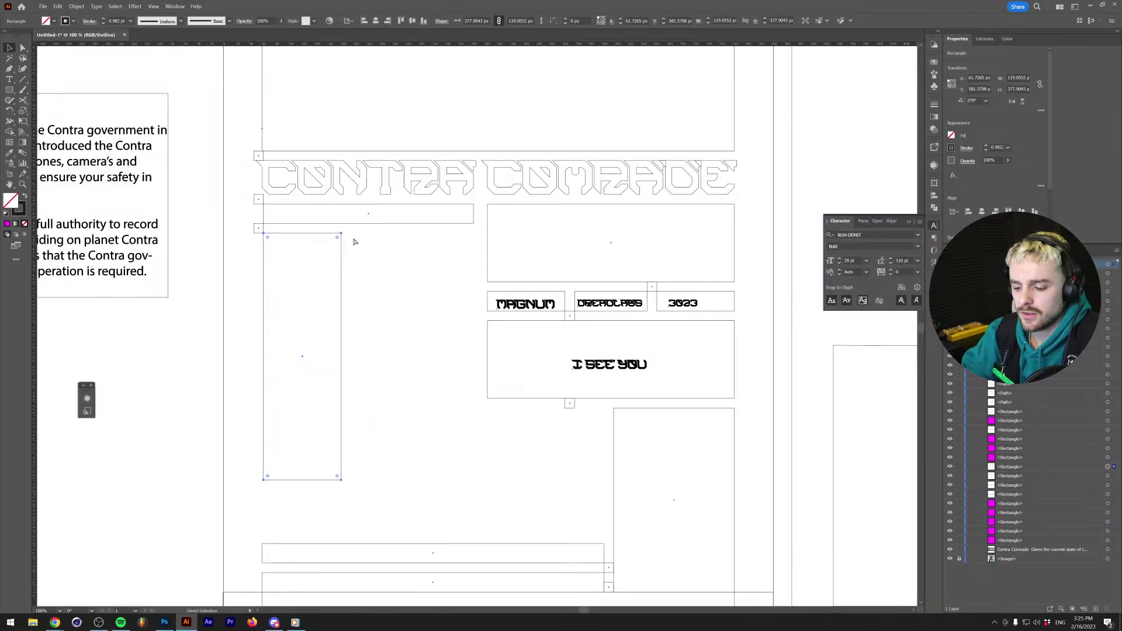
key(ctrl+y)
click(375, 306)
Extend the upright frame's lower edge down to a temporary spacer copied above the long thin frames, and remove that spacer.
scroll(374, 319, down, 2)
drag(259, 183, 233, 486)
click(306, 431)
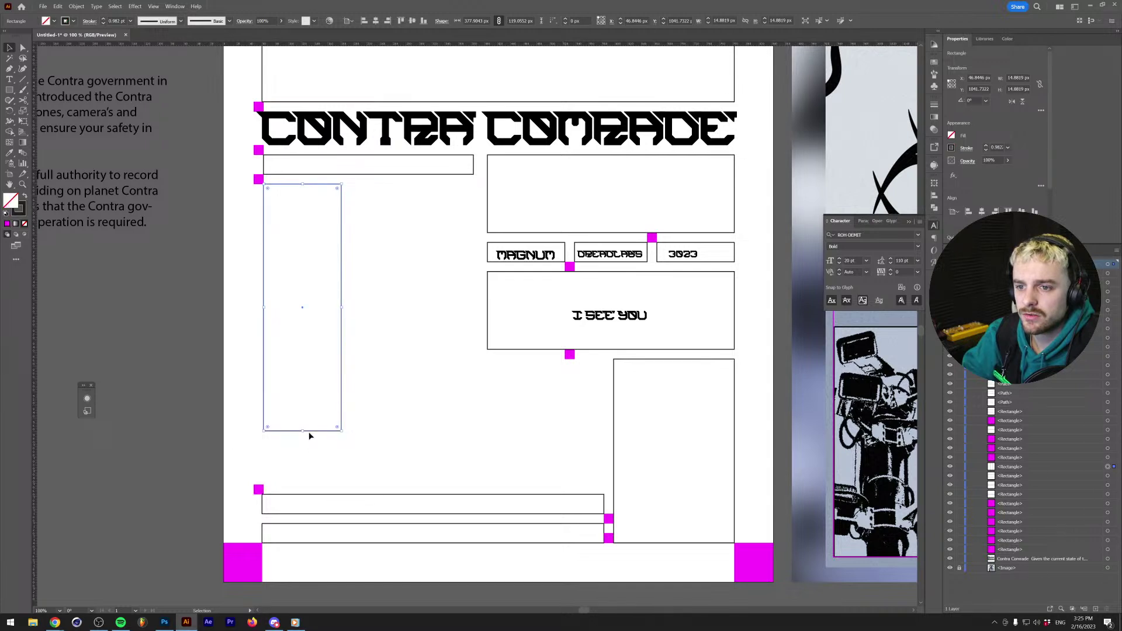
drag(303, 431, 302, 484)
click(251, 491)
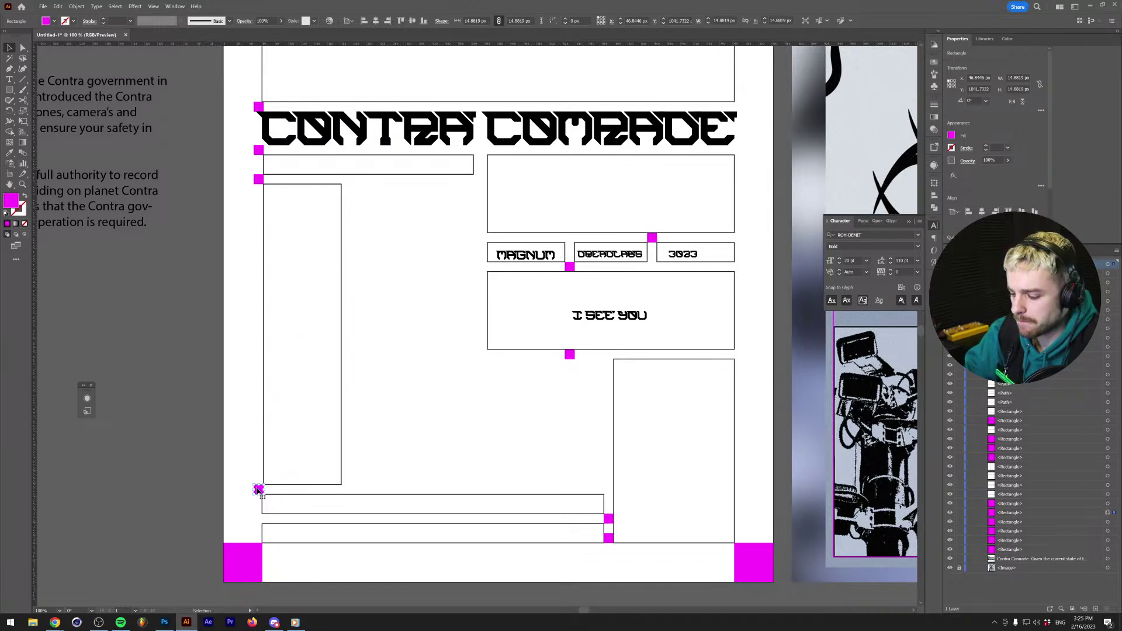
Compare the lower frames and the remaining gap with the reference poster's bottom section.
scroll(309, 466, down, 1)
key(ctrl+minus)
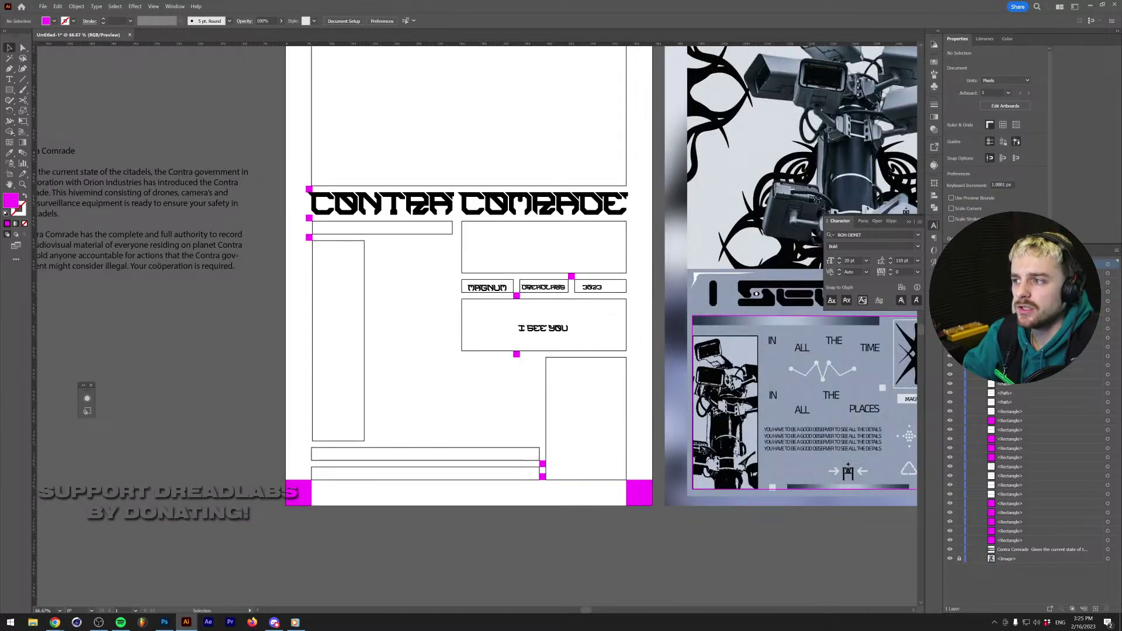
drag(672, 484, 590, 492)
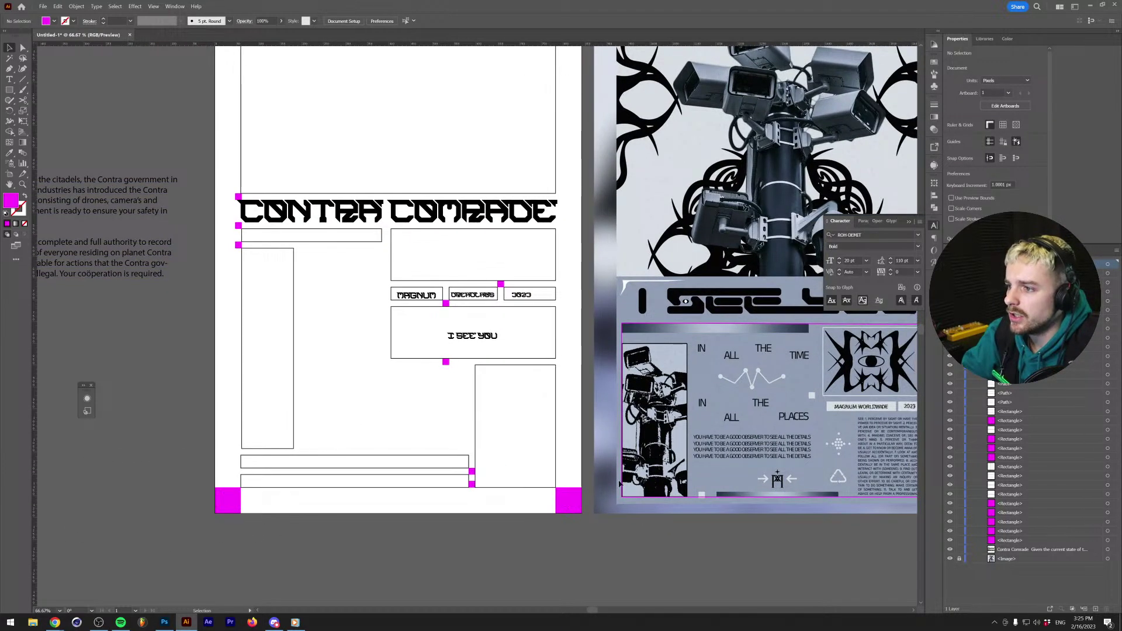
scroll(448, 412, down, 1)
scroll(446, 410, up, 1)
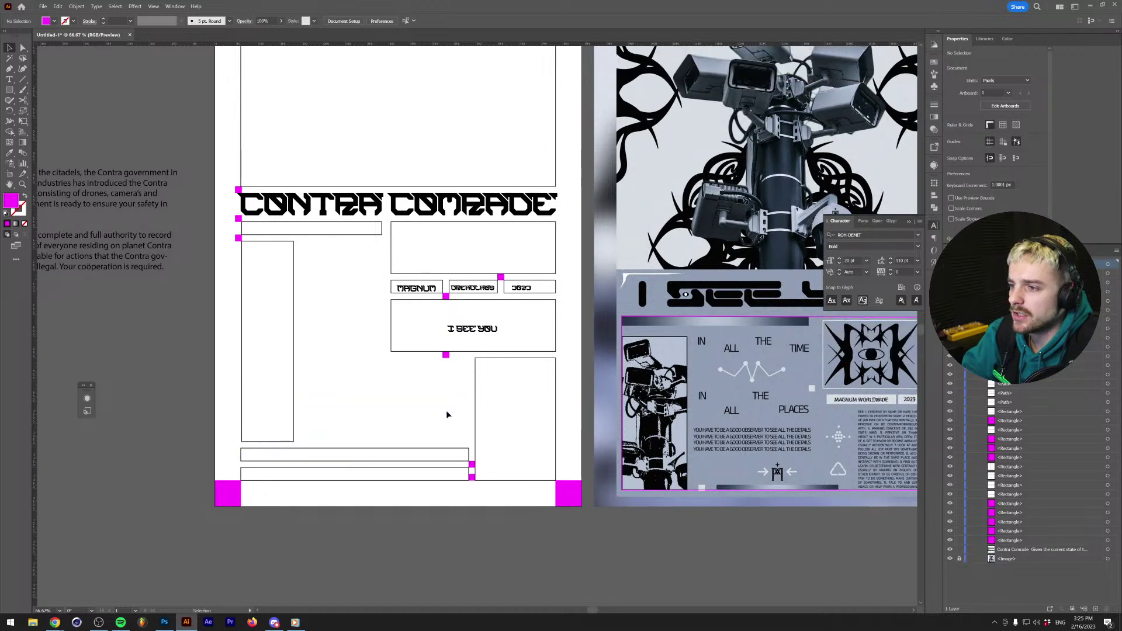
scroll(444, 413, down, 1)
scroll(416, 411, up, 1)
scroll(393, 401, down, 2)
Draw a circle about 39 px wide below the artboard and give it the frames' thin black outline without fill.
key(l)
drag(358, 501, 375, 517)
key(i)
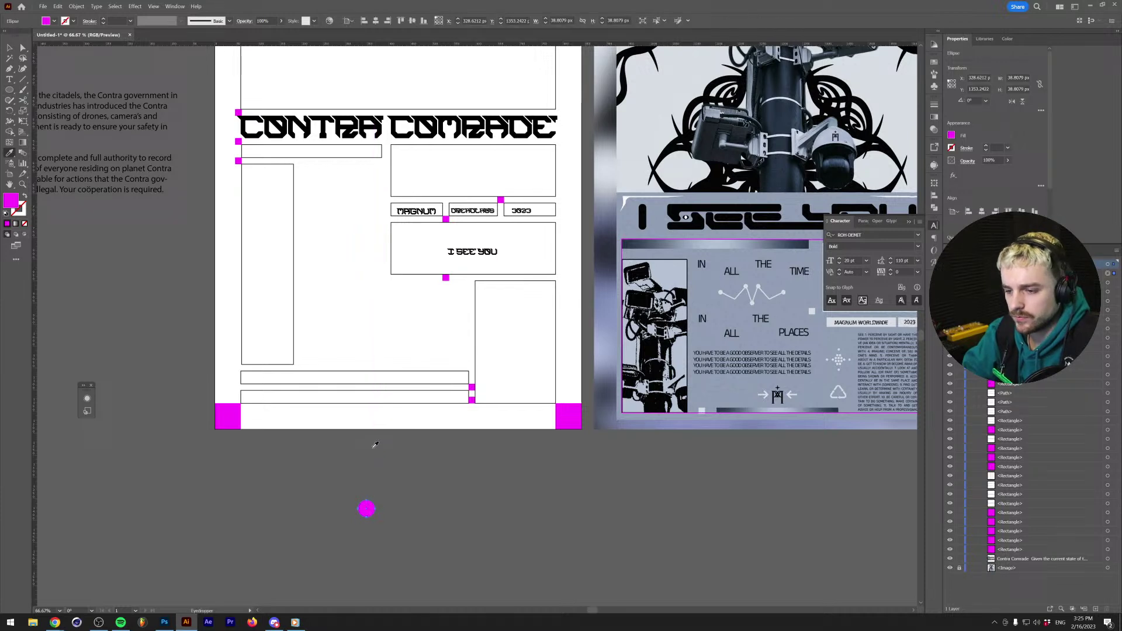
click(442, 388)
key(v)
click(418, 493)
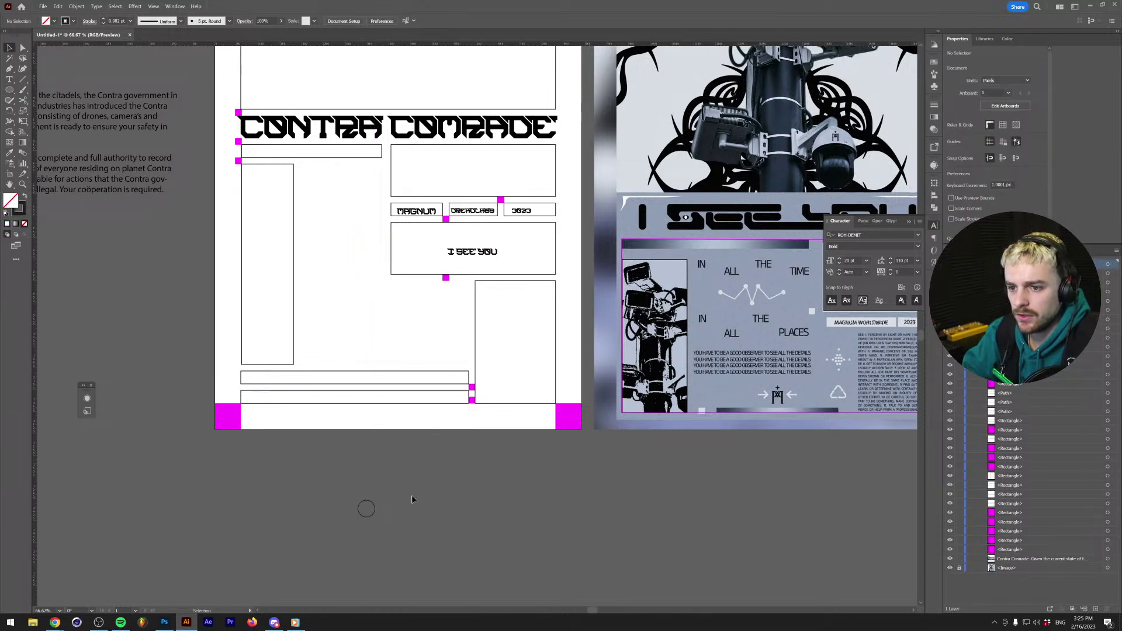
Draw a diagonal line outward from the circle's centre and make a rotated copy of both around the line's outer end.
key(p)
click(367, 509)
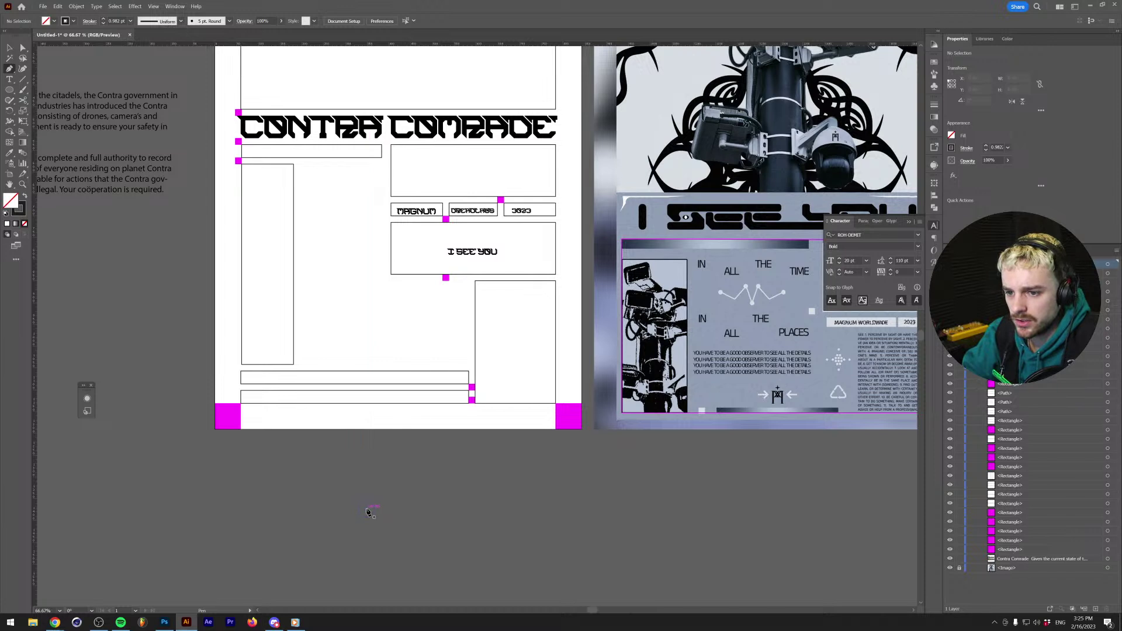
click(400, 477)
key(v)
key(r)
key(Return)
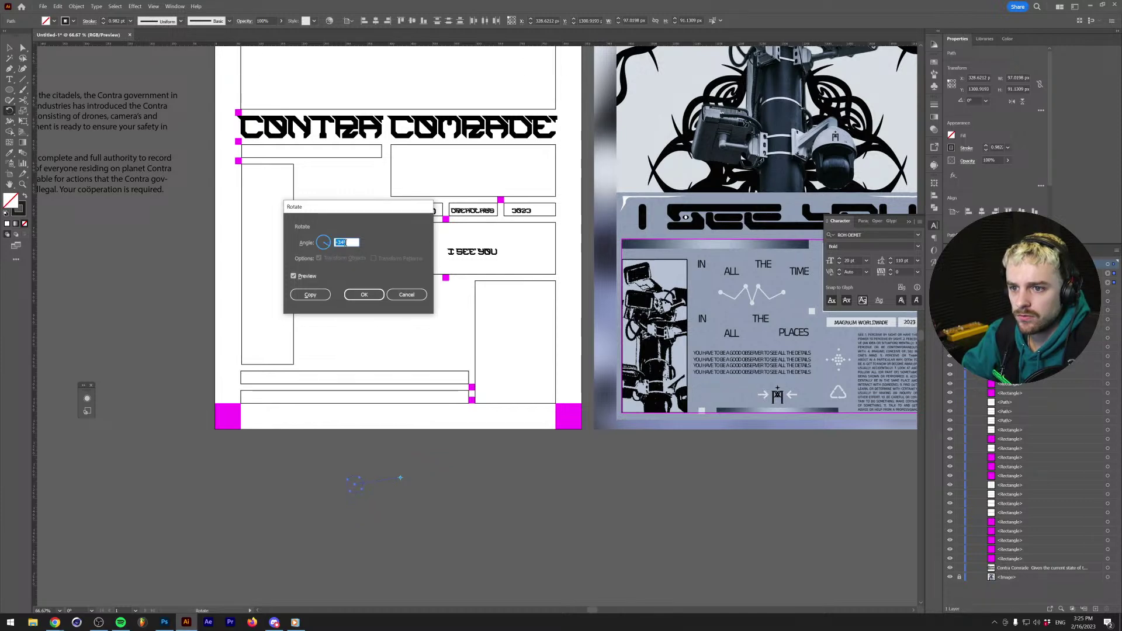
click(311, 294)
key(v)
click(436, 488)
Reposition the upper circle and its connected line end, and delete the whole circle-and-line sketch.
scroll(385, 489, up, 2)
key(a)
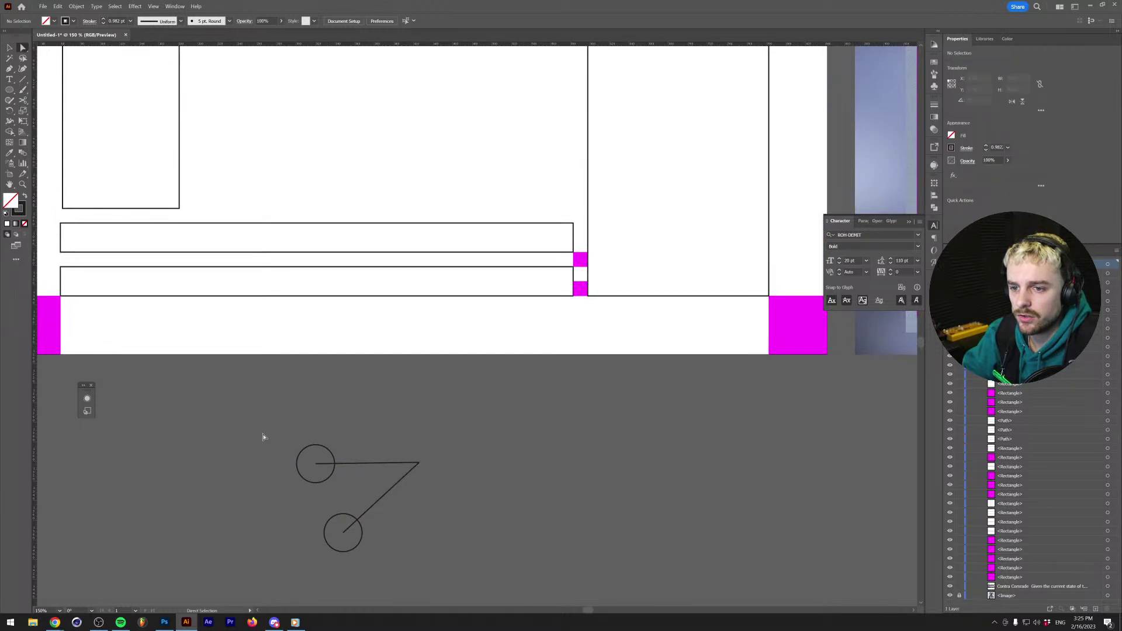
click(315, 463)
drag(315, 463, 357, 447)
key(v)
click(551, 496)
scroll(462, 468, down, 2)
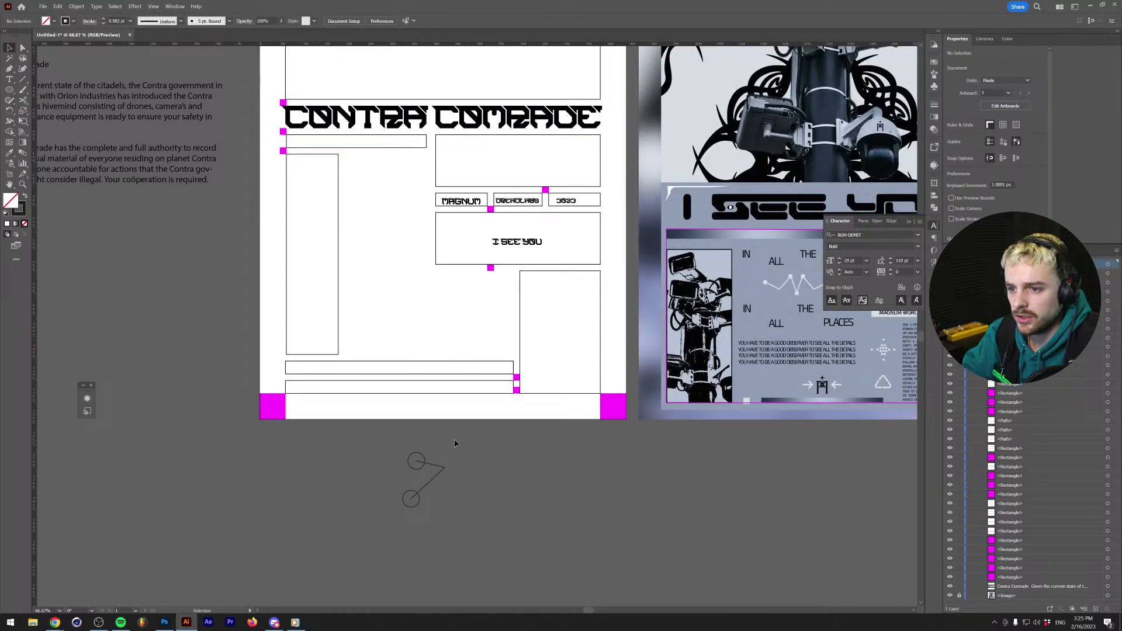
drag(397, 517, 453, 450)
key(Delete)
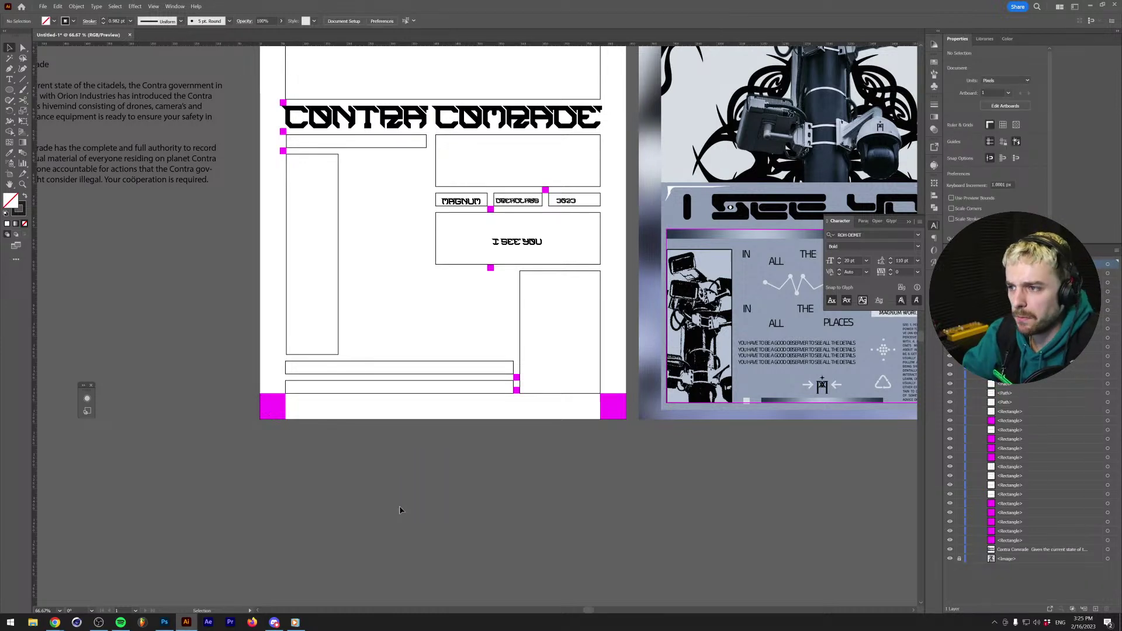
Copy two magenta spacers side by side onto the upper long thin frame's top edge, near its right end.
scroll(399, 510, up, 2)
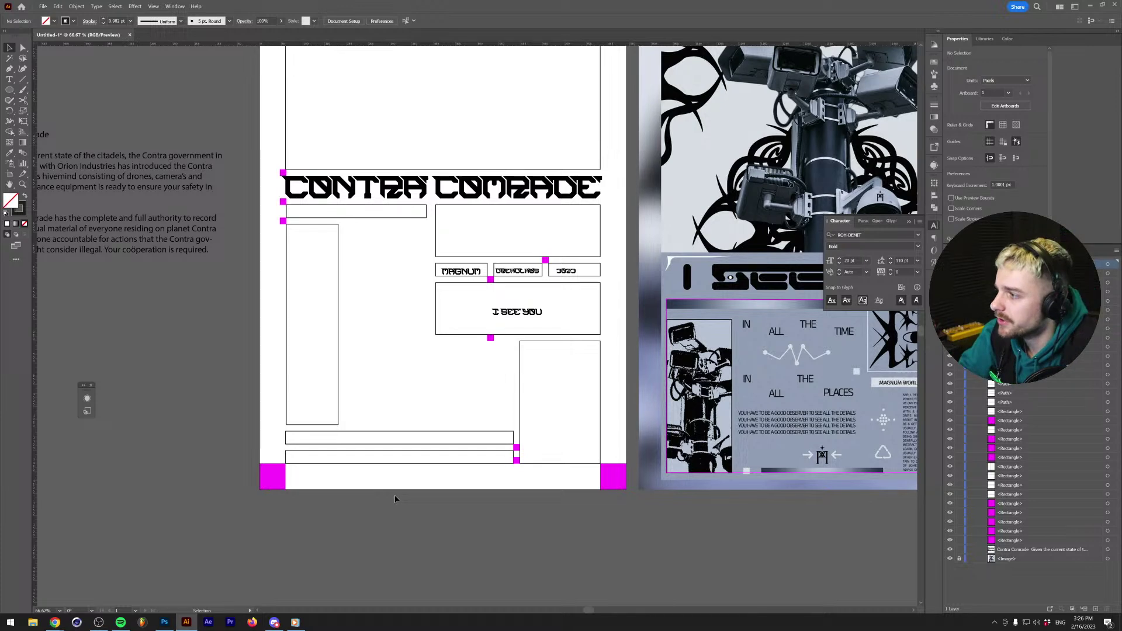
drag(407, 388, 304, 366)
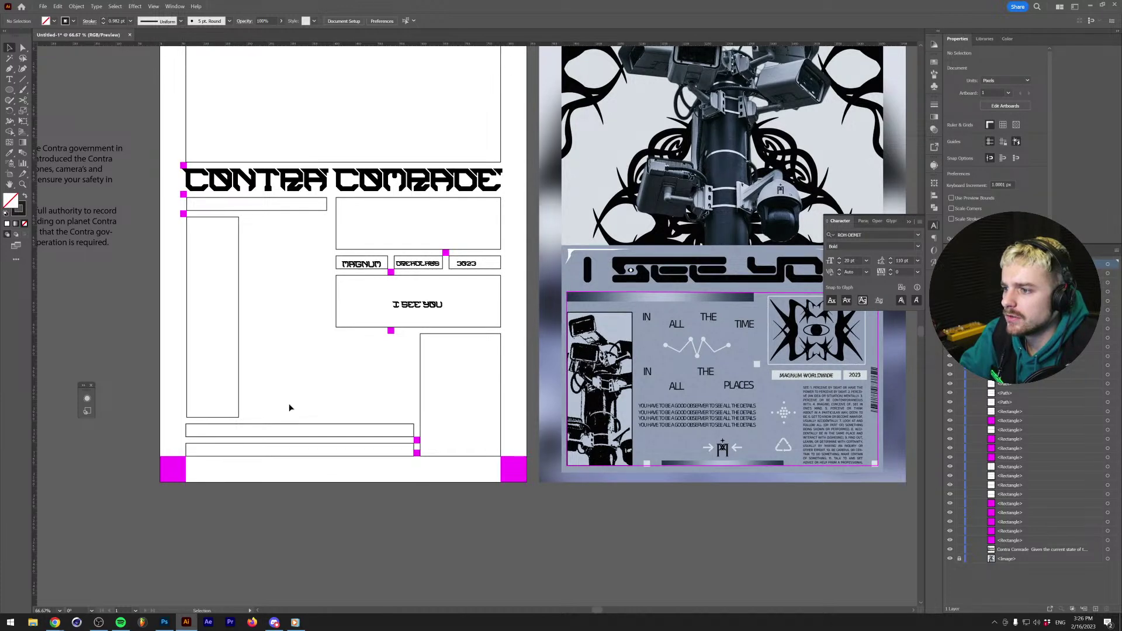
scroll(289, 404, down, 1)
scroll(388, 365, up, 1)
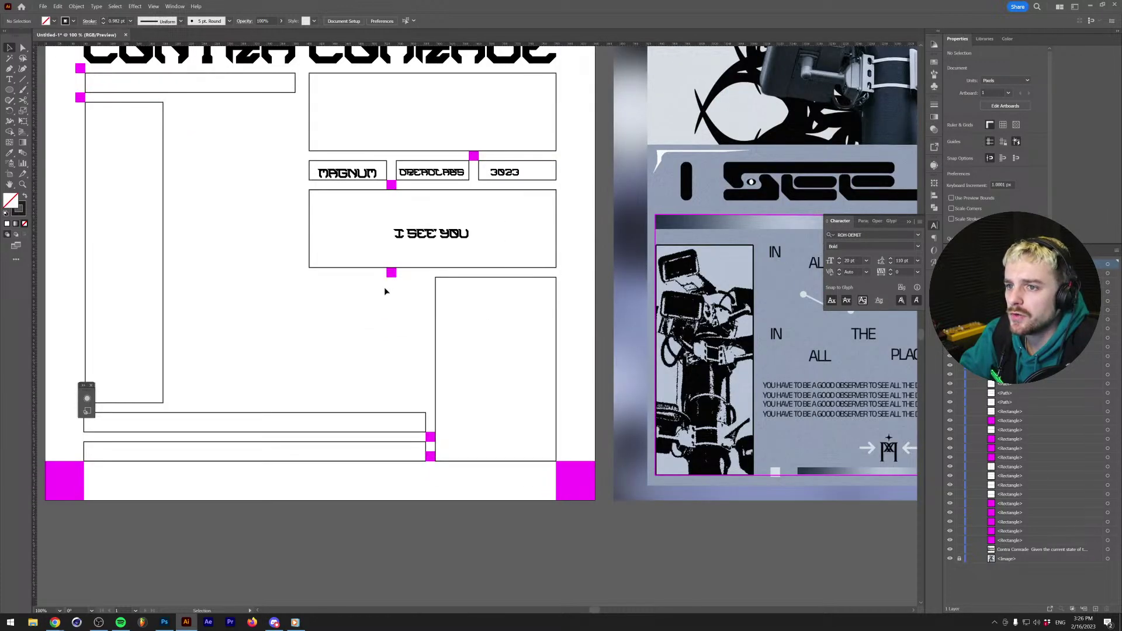
scroll(395, 360, up, 1)
drag(393, 234, 401, 433)
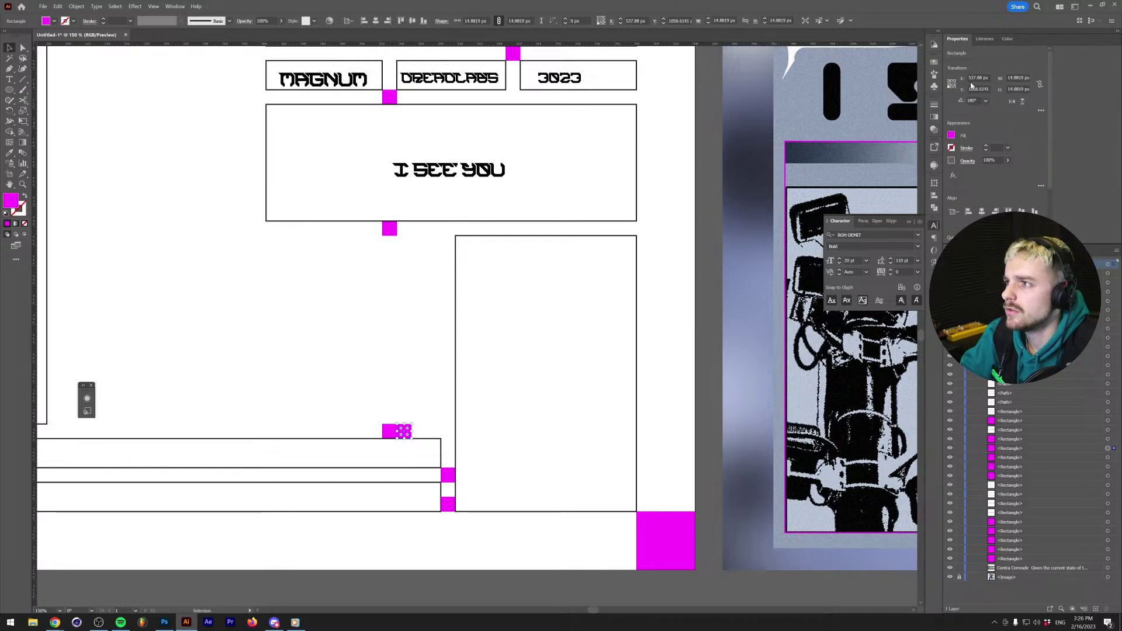
Enlarge the second spacer copy to four times its width, raise it above the first, and set its height to 59.5276 px.
click(1014, 78)
text(*4)
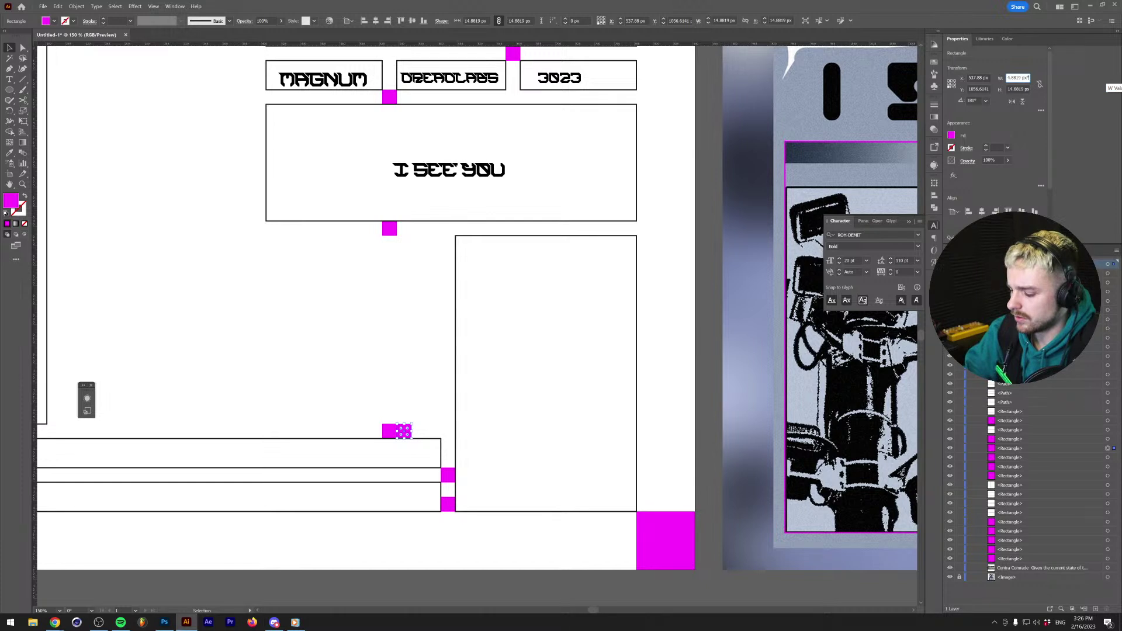
key(Return)
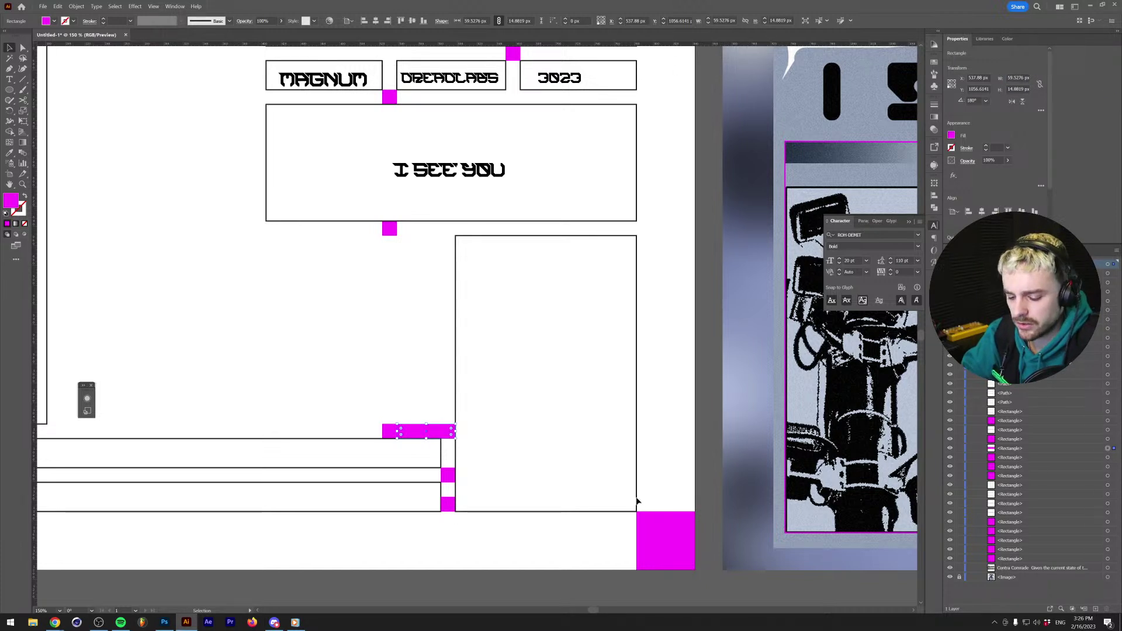
drag(439, 432, 440, 419)
click(1019, 88)
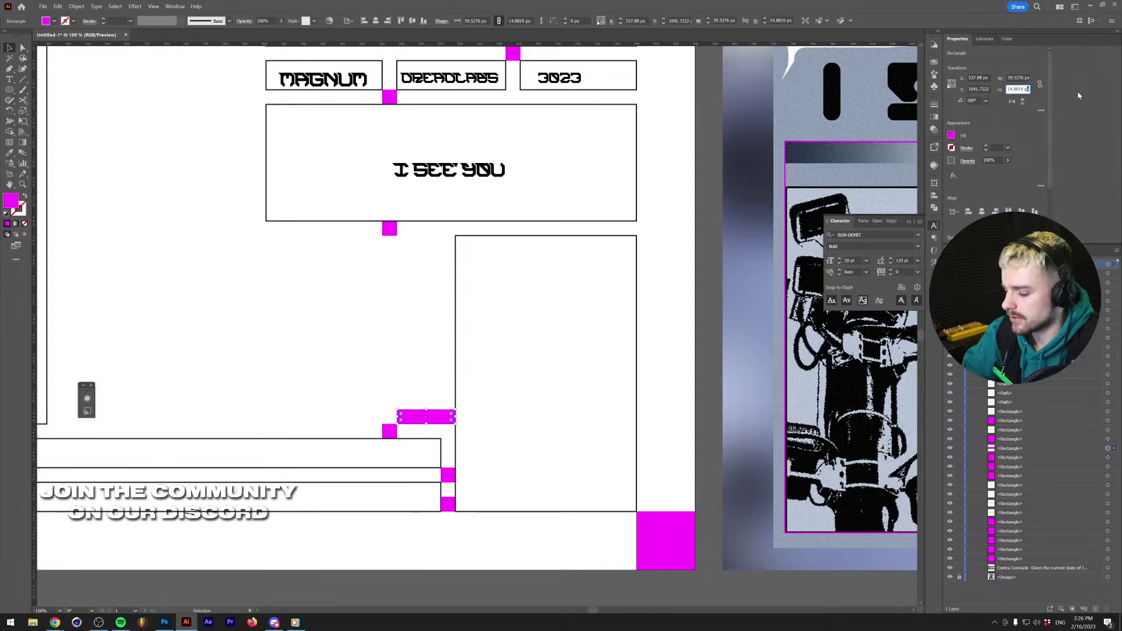
text(59.5276 px)
key(Return)
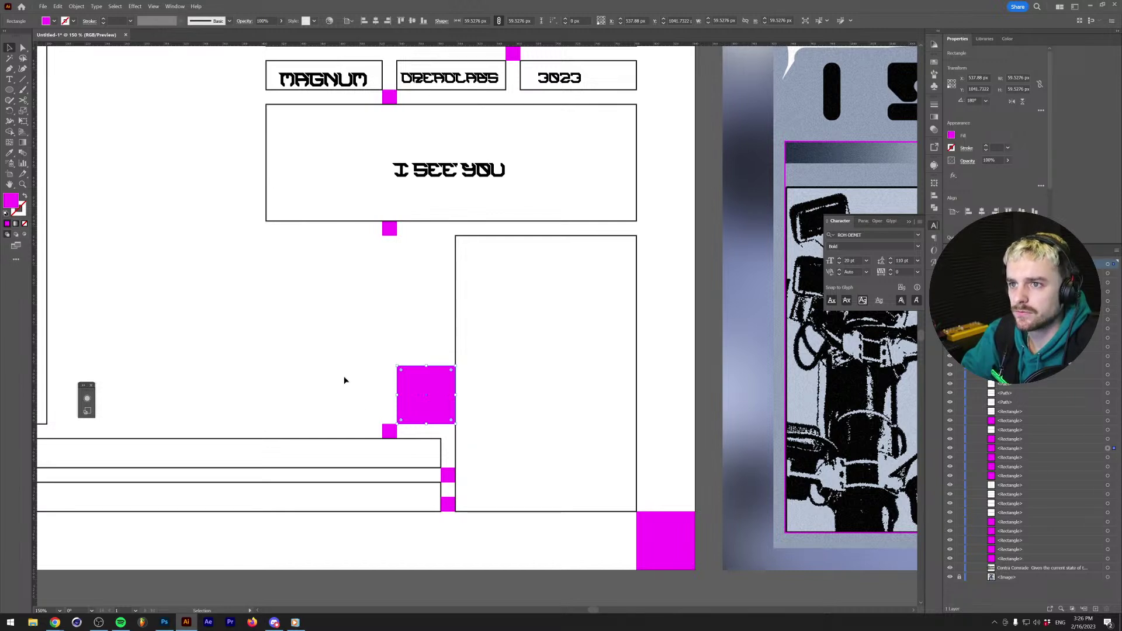
Move the magenta square and its spacer left until the square is flush with the long thin frames' right ends.
scroll(326, 376, up, 2)
scroll(333, 376, down, 2)
shift+click(390, 438)
drag(415, 424, 401, 425)
Restyle the magenta square with the neighbouring tall frame's black outline and empty fill.
click(422, 380)
key(i)
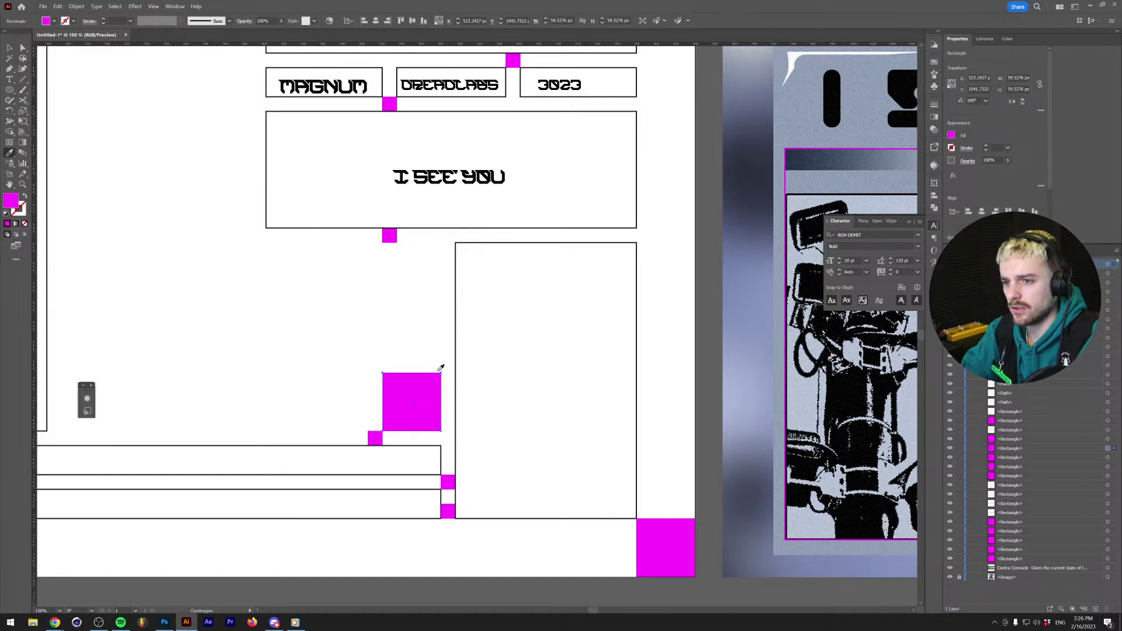
click(461, 356)
key(v)
click(323, 399)
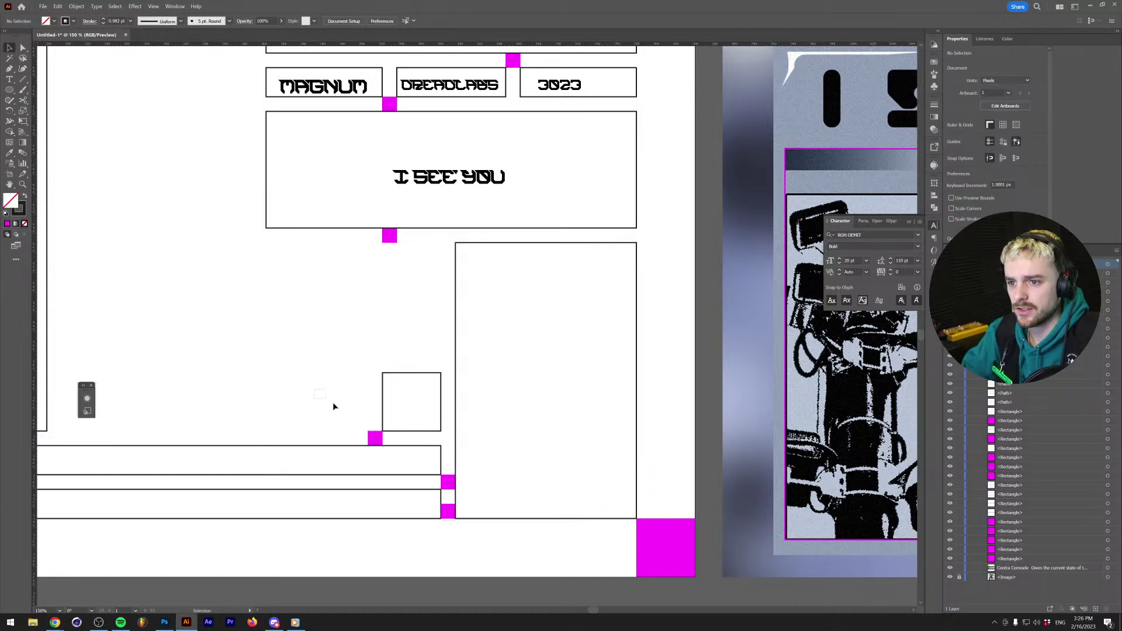
Duplicate the small square frame with its spacer directly above the original, and undo the extra repeated copy.
click(390, 432)
drag(392, 432, 397, 361)
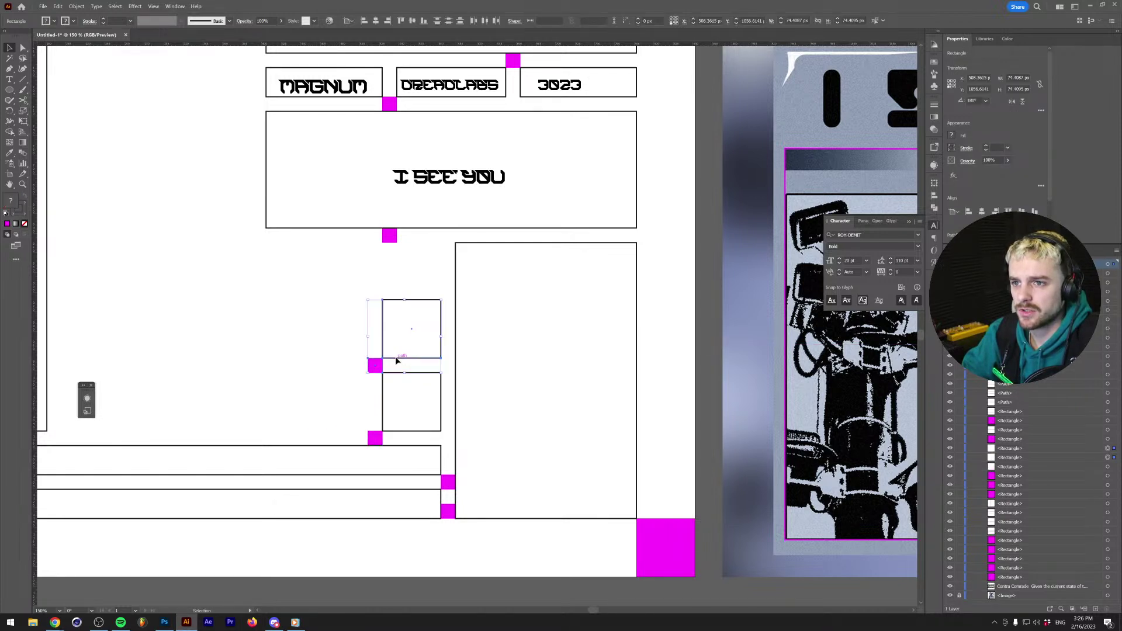
key(ctrl+d)
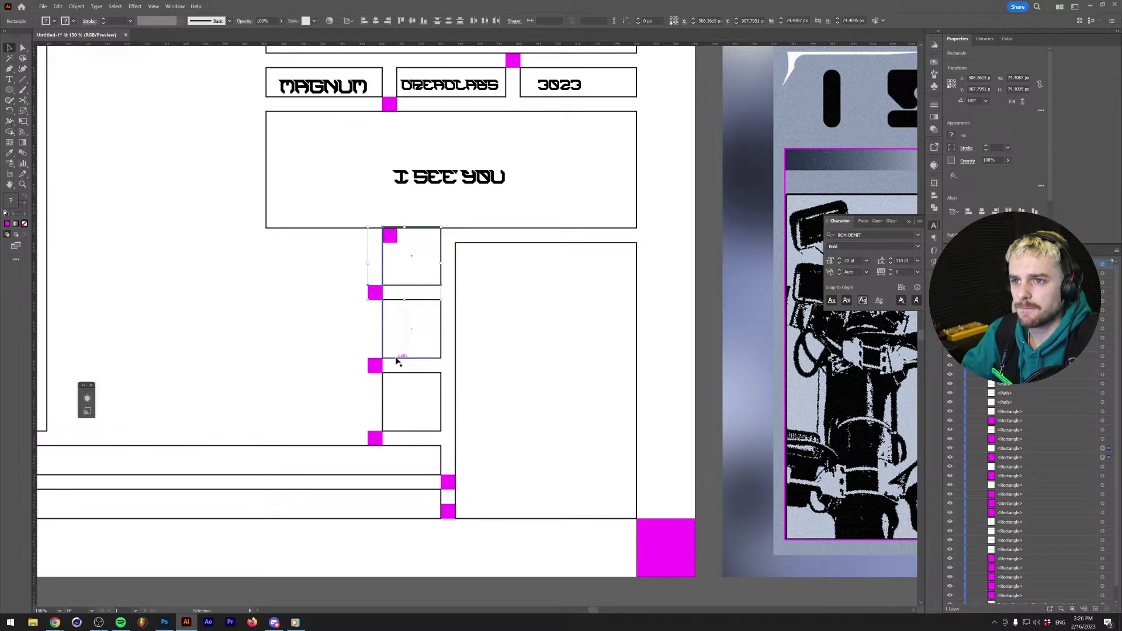
key(ctrl+z)
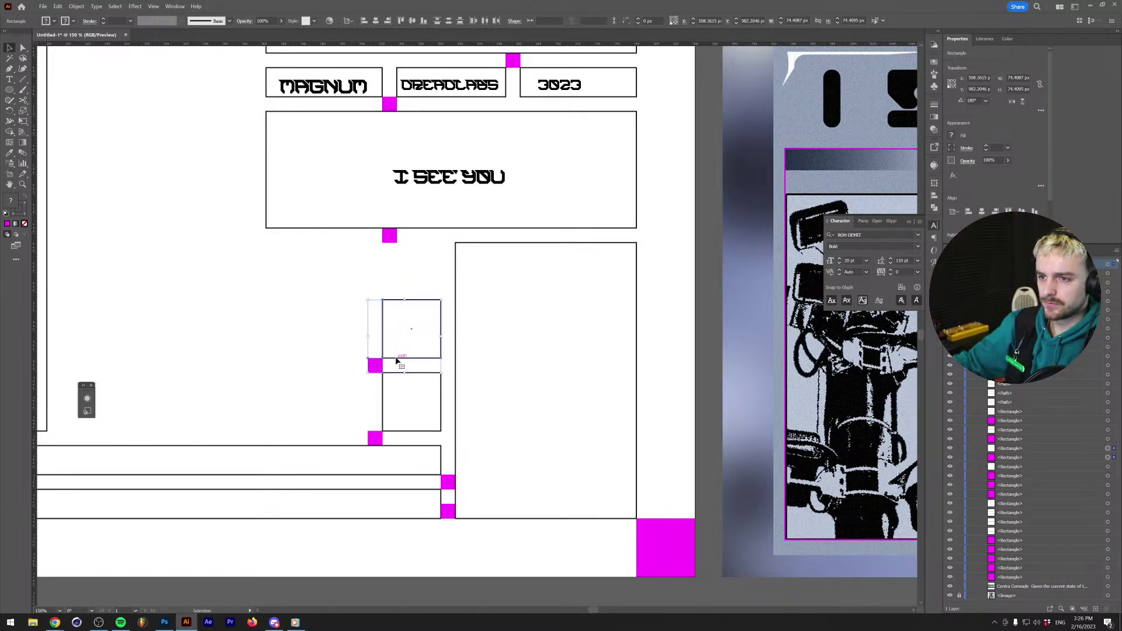
click(320, 325)
scroll(318, 333, up, 2)
scroll(319, 335, down, 2)
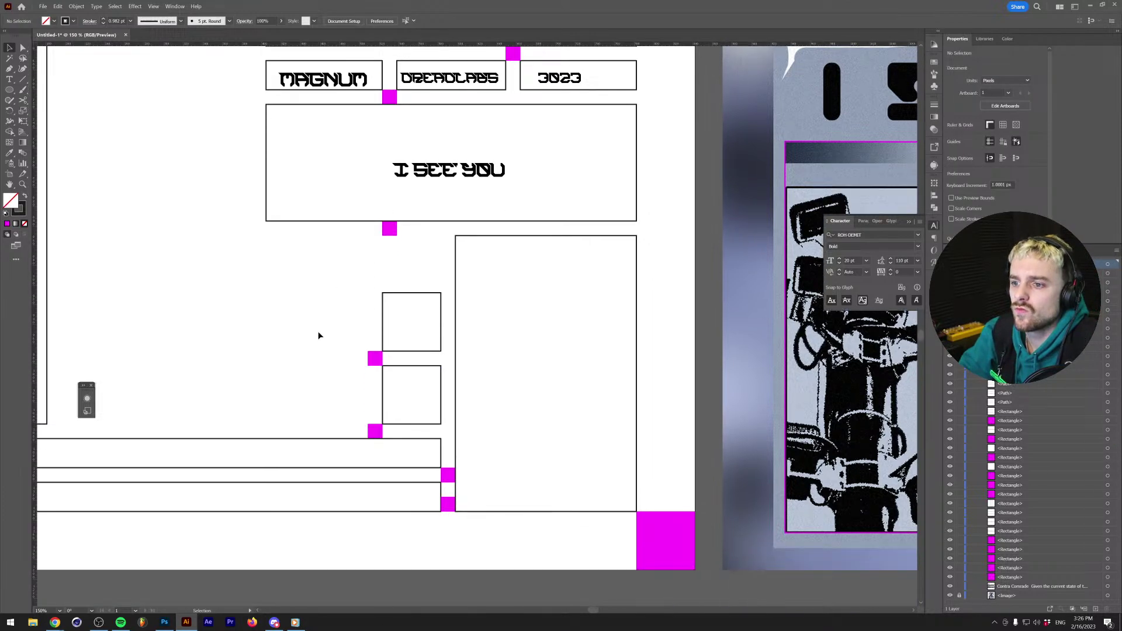
alt+scroll(319, 335, down, 3)
alt+scroll(318, 335, up, 2)
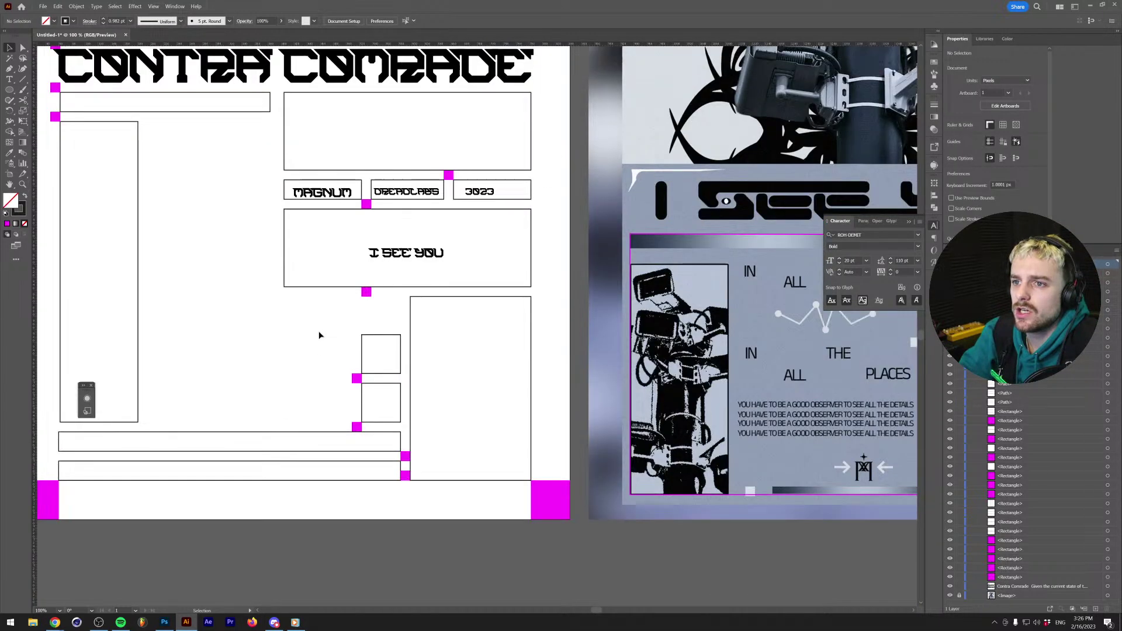
scroll(318, 334, down, 2)
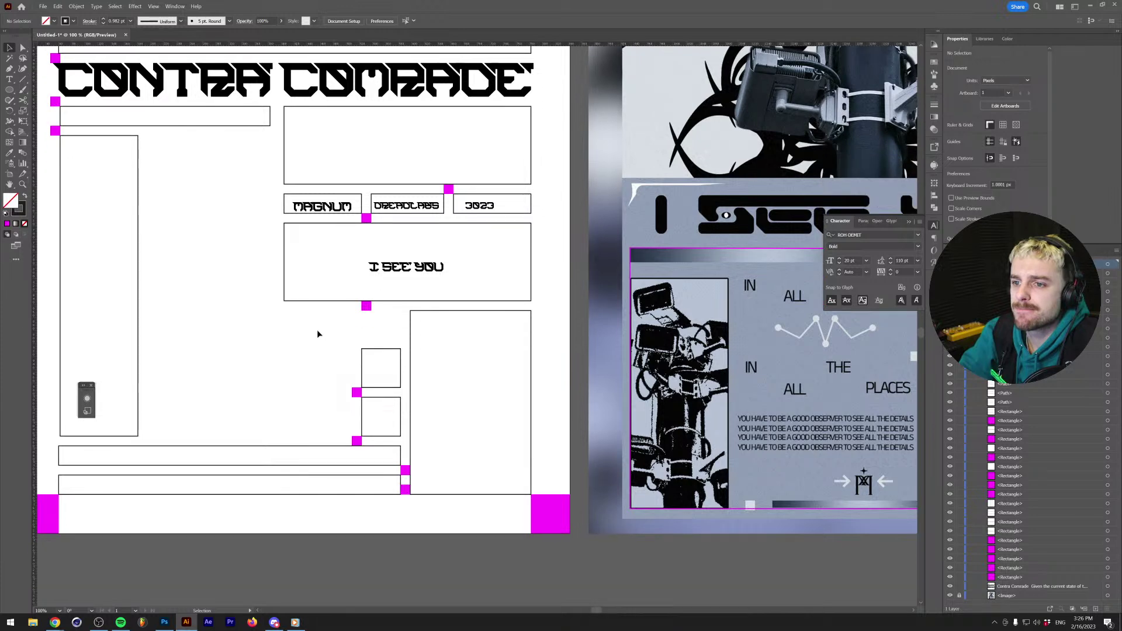
scroll(616, 384, right, 4)
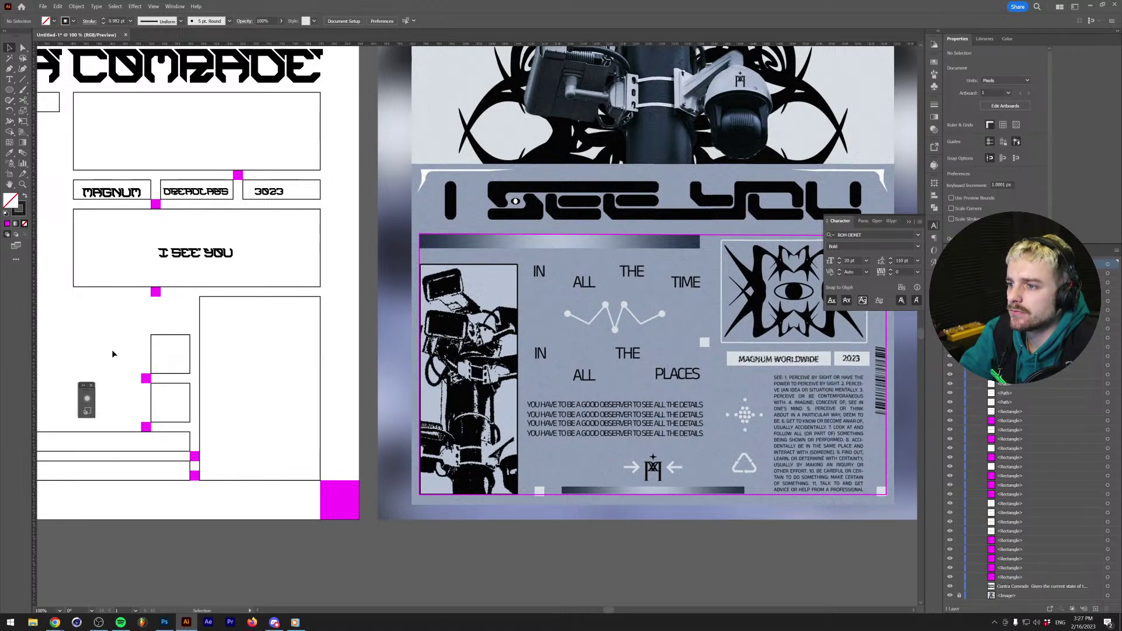
drag(113, 353, 153, 356)
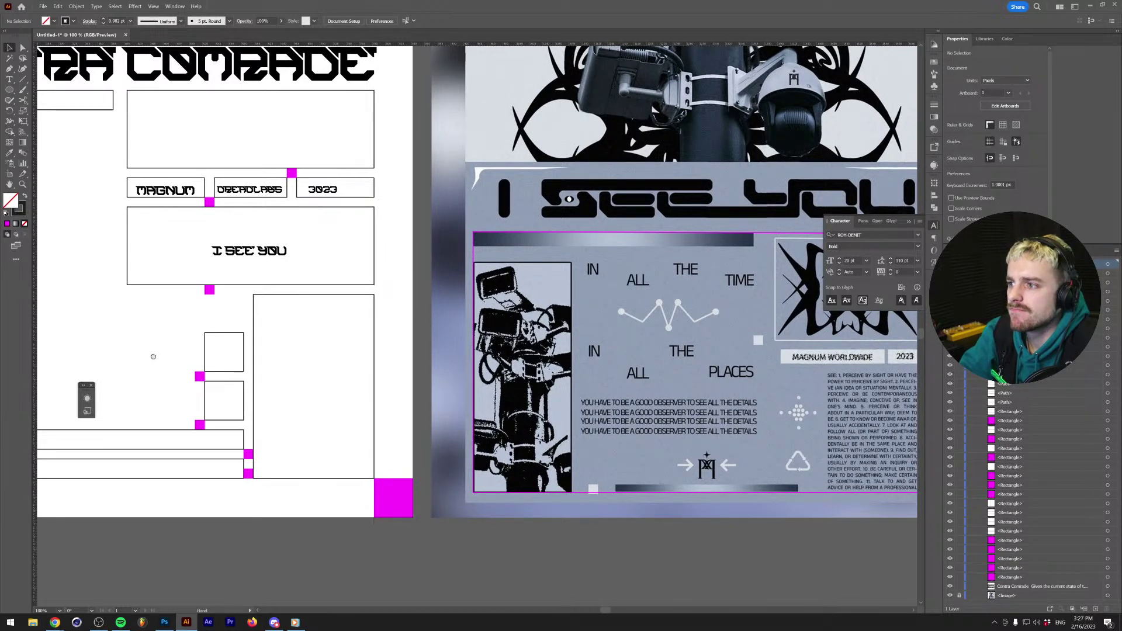
drag(153, 356, 183, 385)
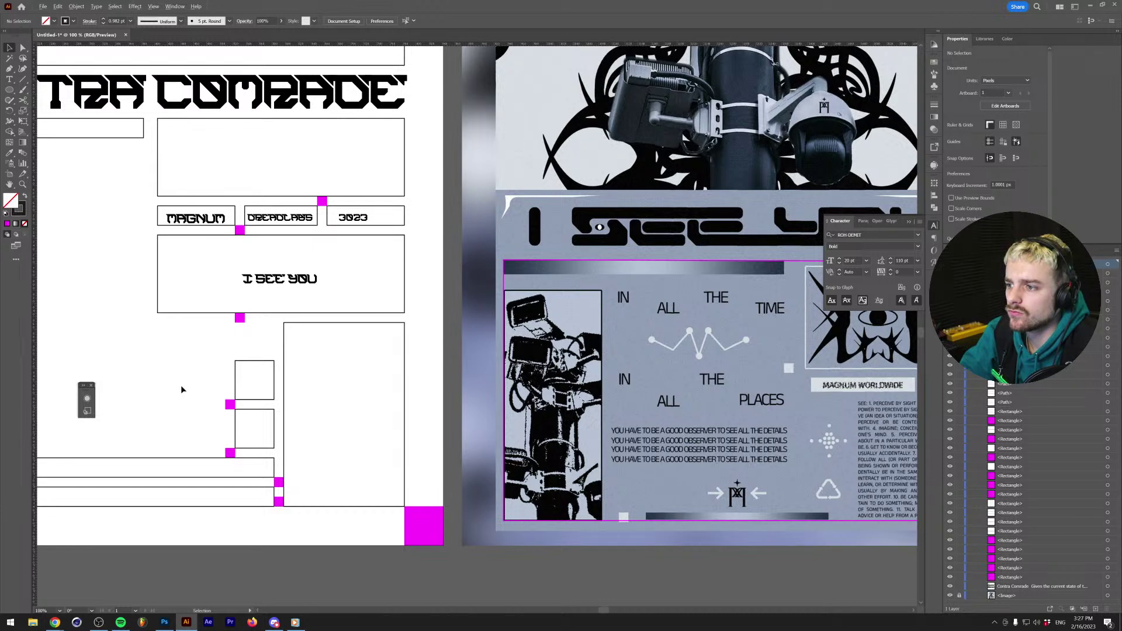
Duplicate the upper small square frame and its spacer above it, shortening the copy to sit one spacer below the I SEE YOU frame.
scroll(180, 386, up, 2)
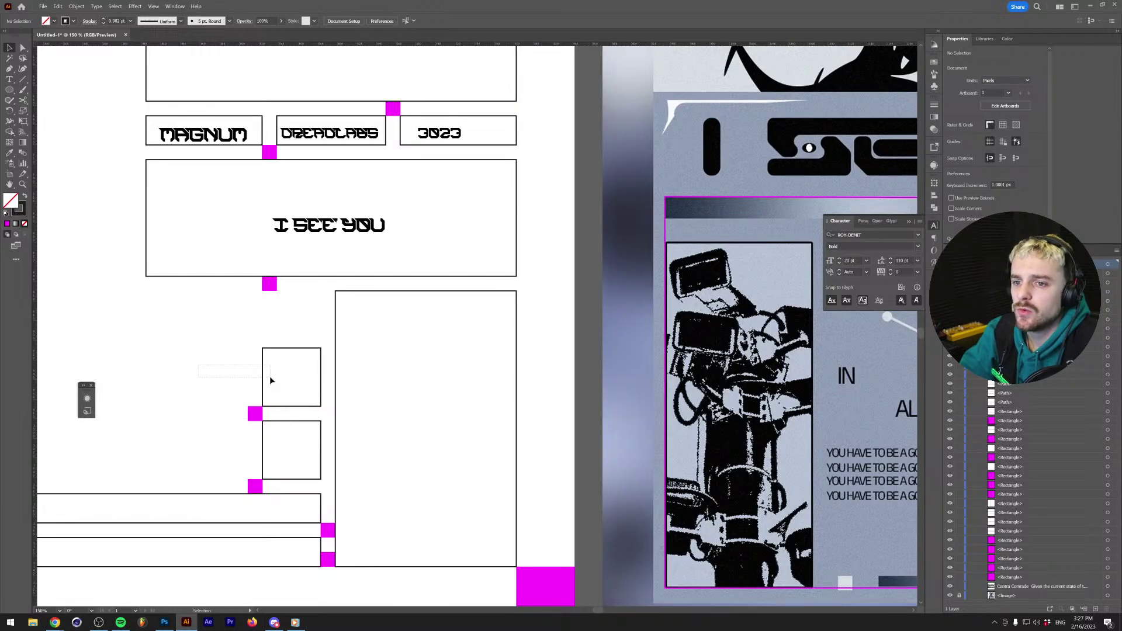
drag(270, 381, 298, 344)
drag(588, 372, 35, 345)
drag(281, 366, 865, 351)
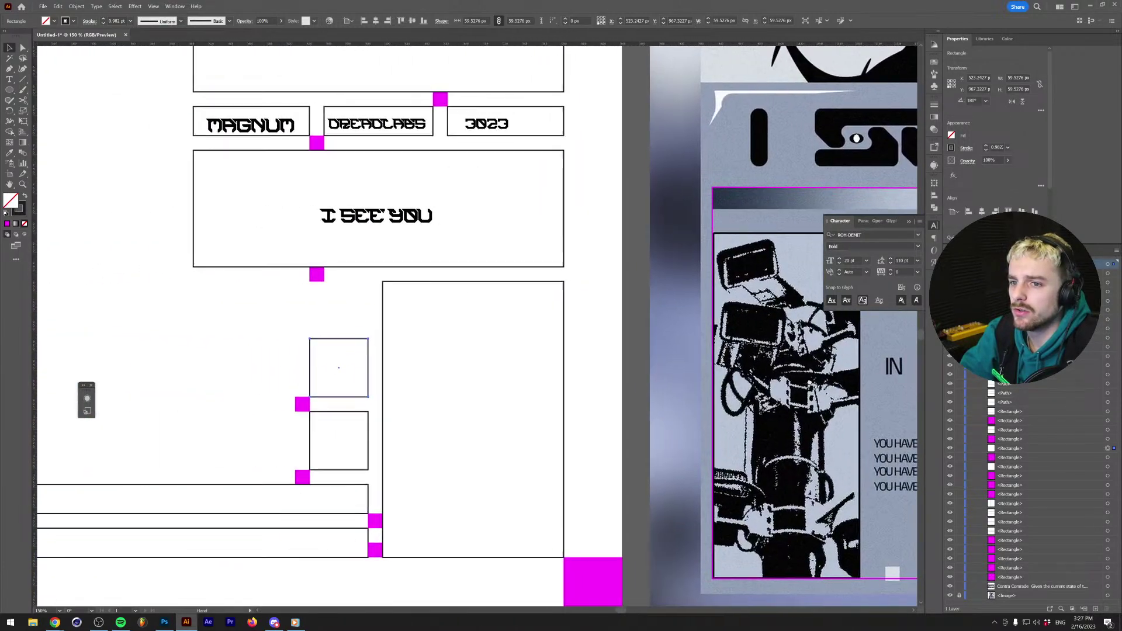
click(363, 307)
mouse_move(310, 375)
mouse_down()
mouse_move(335, 401)
mouse_move(334, 328)
mouse_up()
click(296, 302)
click(361, 283)
drag(351, 266, 351, 284)
click(268, 304)
Copy spacers to the tall left frame's top-right corner and the I SEE YOU frame's bottom-left corner.
scroll(267, 304, down, 3)
drag(229, 326, 412, 349)
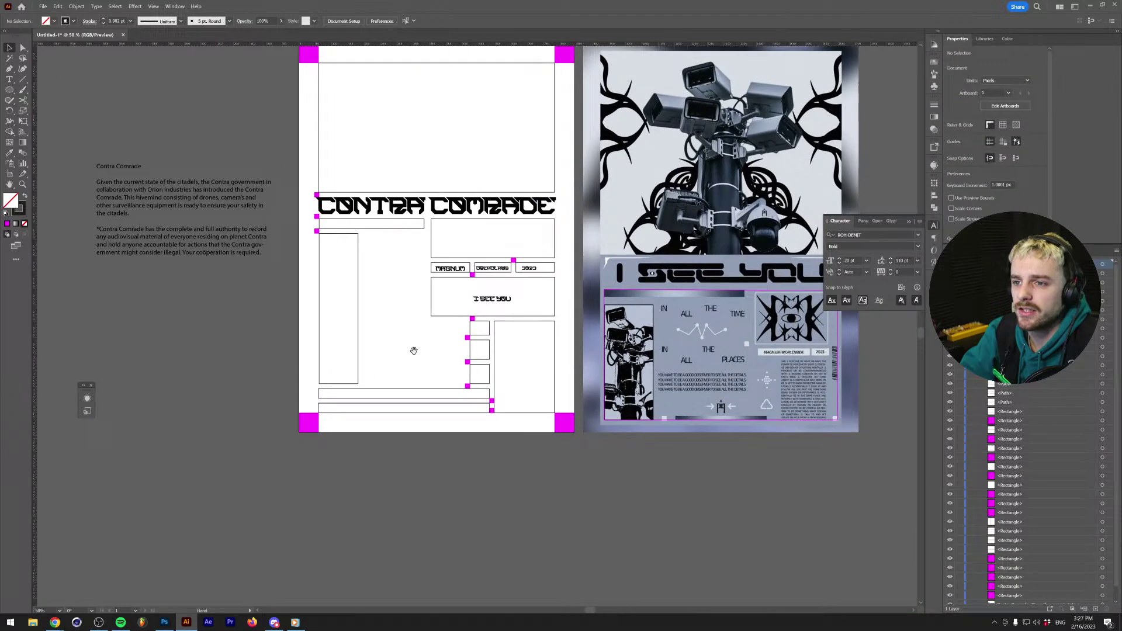
scroll(413, 350, up, 1)
scroll(363, 411, up, 1)
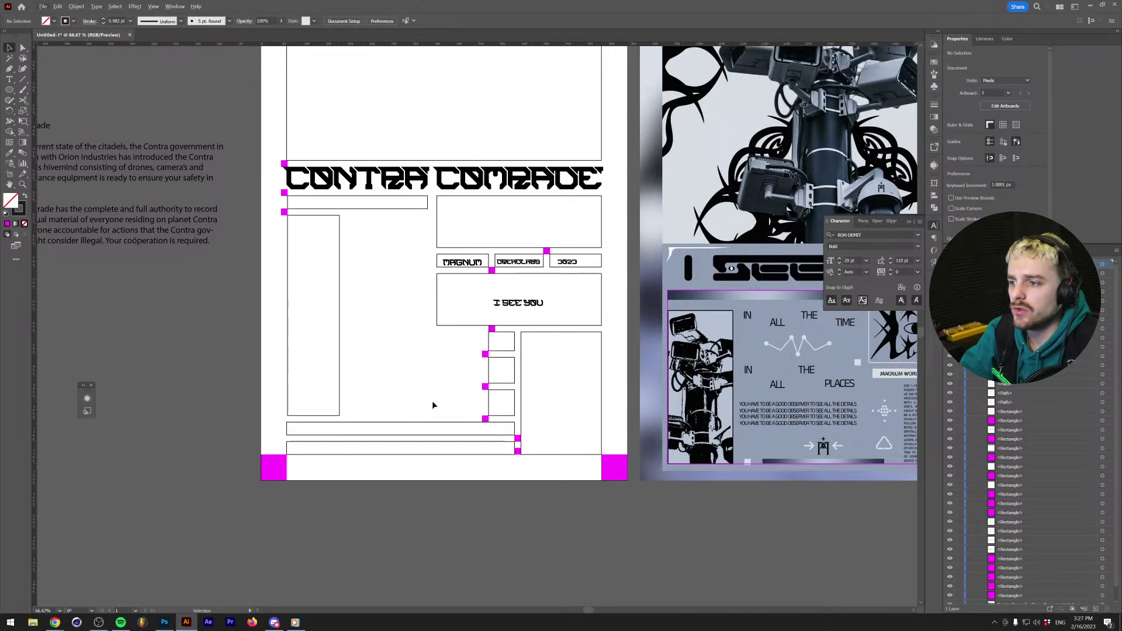
drag(424, 405, 348, 409)
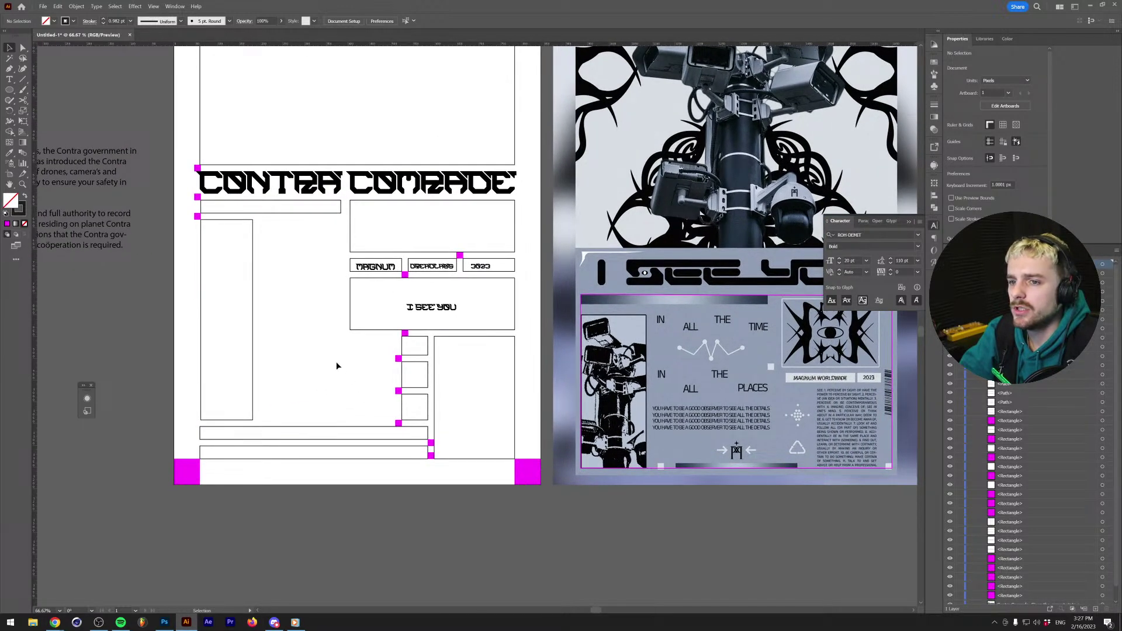
scroll(293, 261, up, 1)
mouse_move(138, 195)
mouse_down()
mouse_move(242, 194)
mouse_move(227, 194)
mouse_up()
click(246, 243)
mouse_move(338, 276)
mouse_down()
mouse_move(199, 275)
mouse_move(283, 290)
mouse_up()
mouse_move(160, 205)
mouse_down()
mouse_move(290, 388)
mouse_move(295, 378)
mouse_up()
click(274, 353)
Draw a frame about 194 x 253 px between the two new spacers, with the neighbouring frame's black outline and empty fill.
key(m)
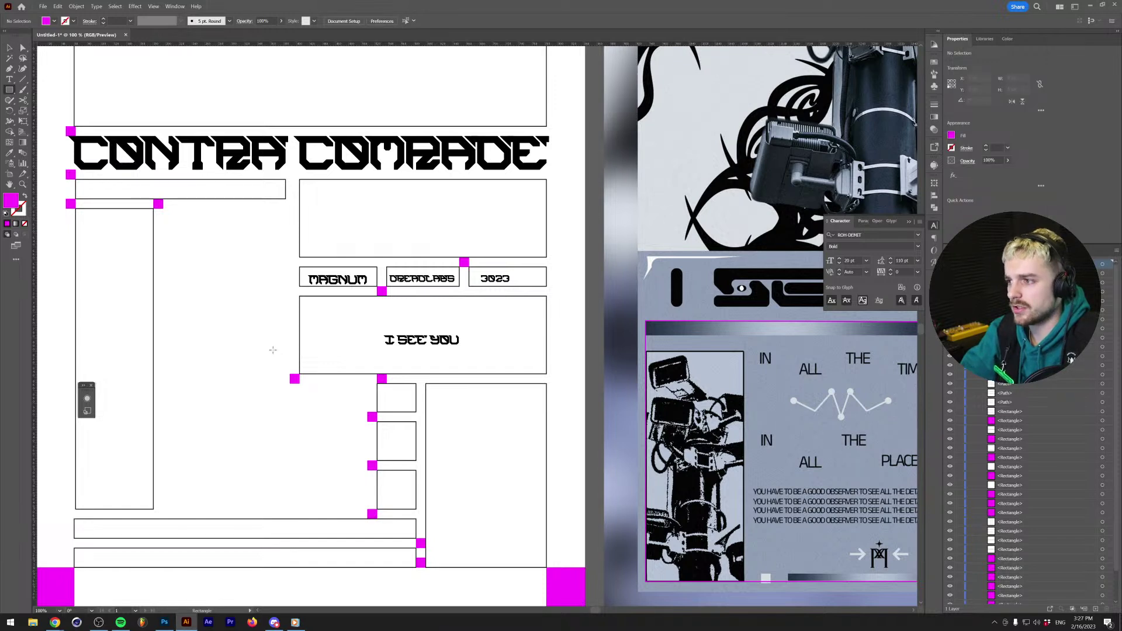
mouse_move(291, 374)
mouse_down()
mouse_move(208, 202)
mouse_move(163, 209)
mouse_up()
key(i)
click(298, 222)
key(v)
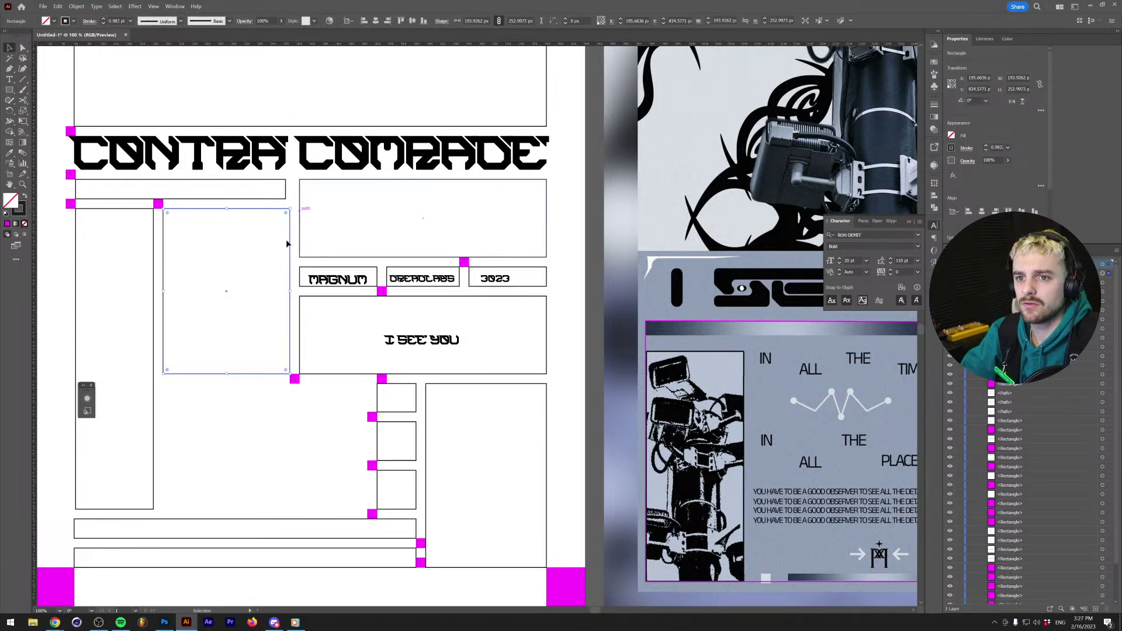
click(237, 413)
Copy a small-square spacer to the tall left frame's right edge and top-align it with the spacer at the I SEE YOU frame's bottom-left corner.
scroll(237, 412, down, 2)
scroll(192, 403, up, 1)
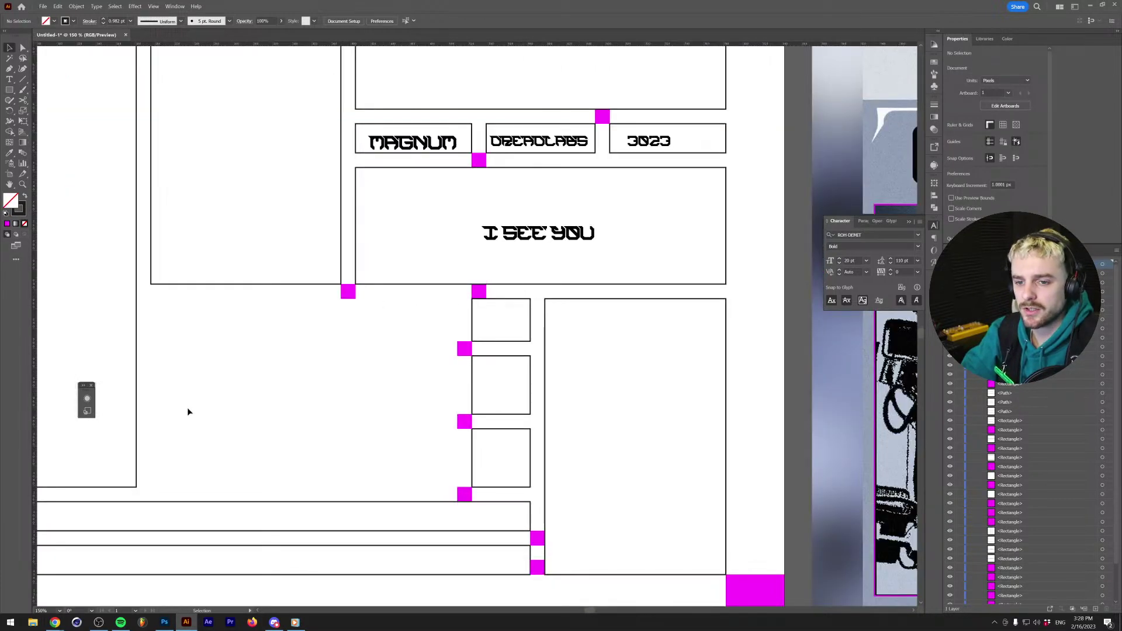
key(m)
click(465, 351)
click(577, 324)
key(v)
drag(464, 350, 144, 341)
key(m)
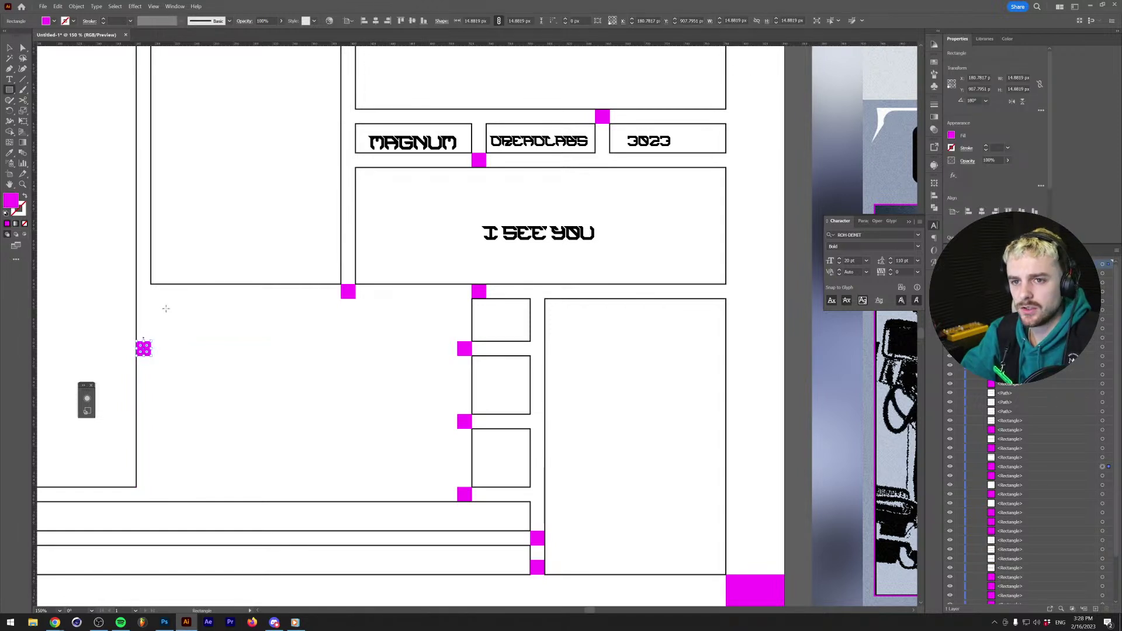
key(v)
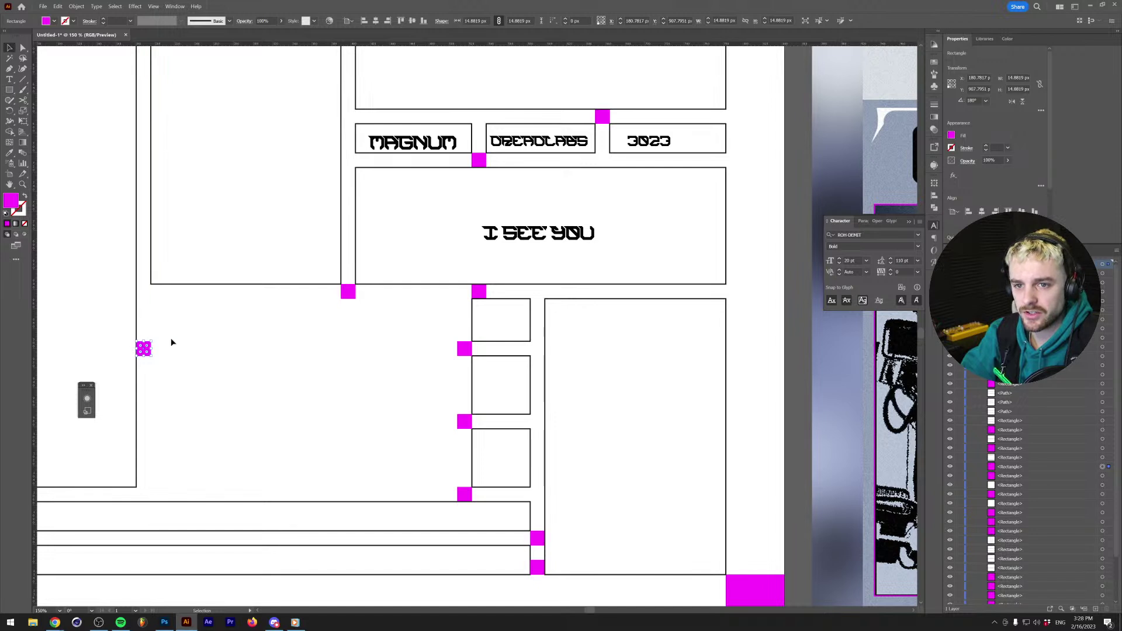
shift+click(348, 292)
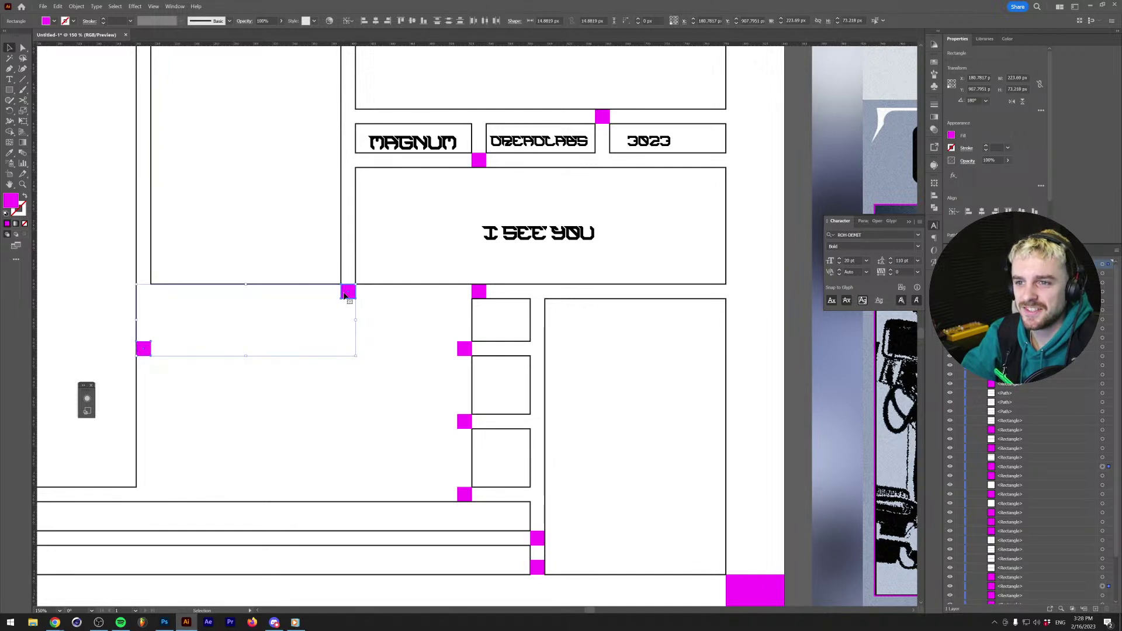
click(401, 21)
click(268, 373)
Draw a wide frame from the new spacer to the small squares' spacer column and give it the black outline and empty fill.
key(m)
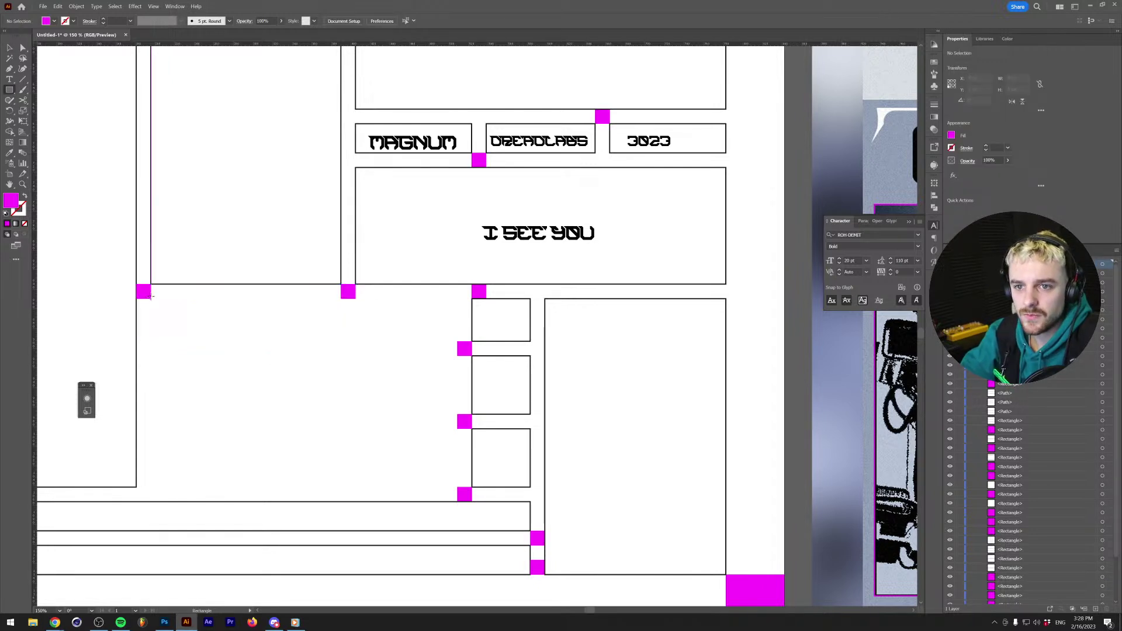
mouse_move(150, 298)
mouse_down()
mouse_move(459, 547)
mouse_move(457, 487)
mouse_up()
key(i)
click(407, 284)
key(v)
click(392, 381)
Copy the "Given the current state of the citadels" paragraph from the notes text beside the artboard.
scroll(392, 381, down, 3)
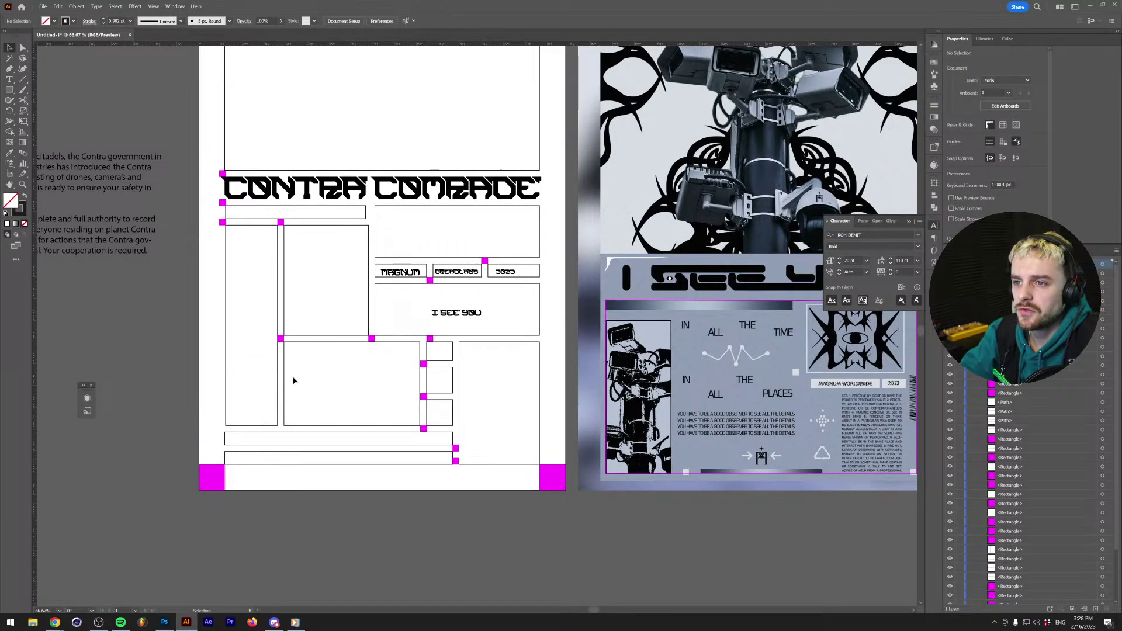
scroll(446, 288, down, 2)
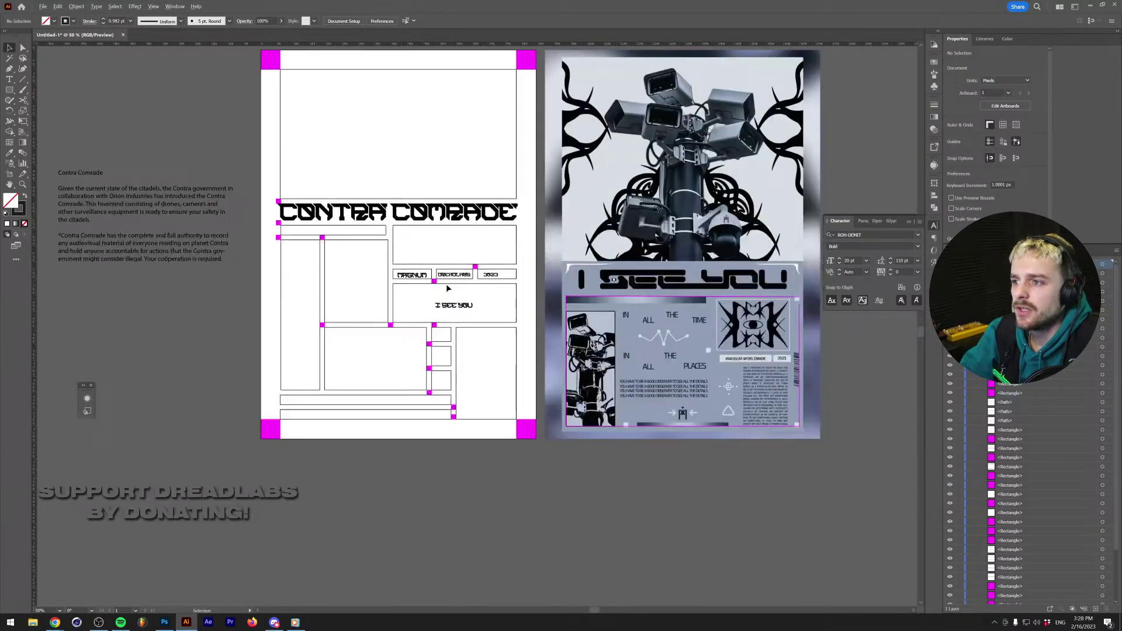
scroll(455, 400, down, 1)
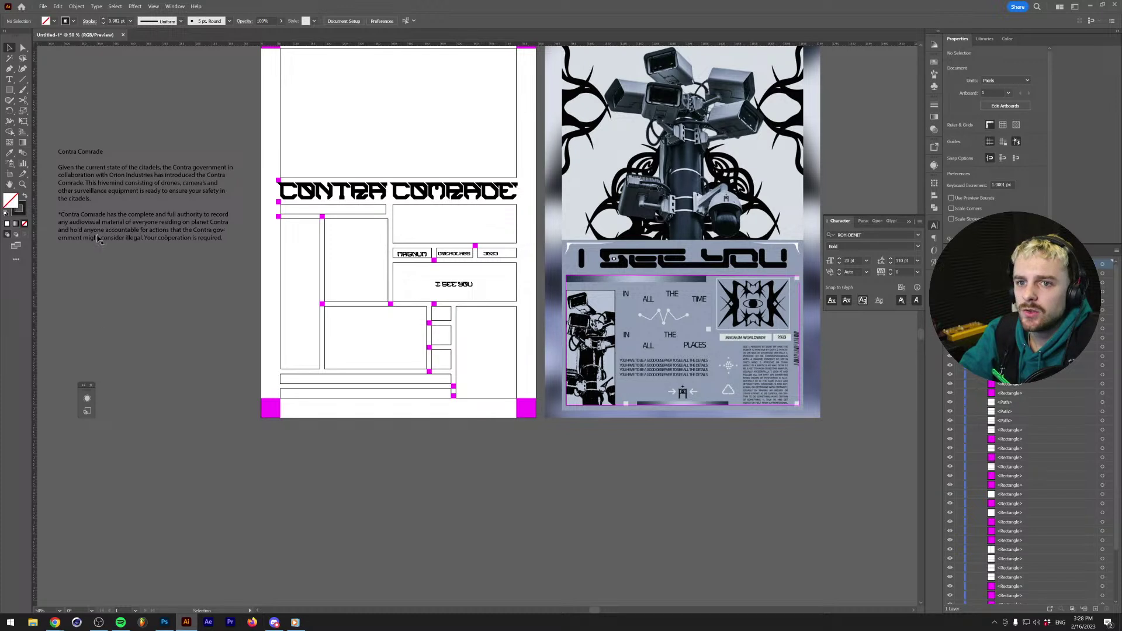
key(t)
drag(92, 198, 57, 166)
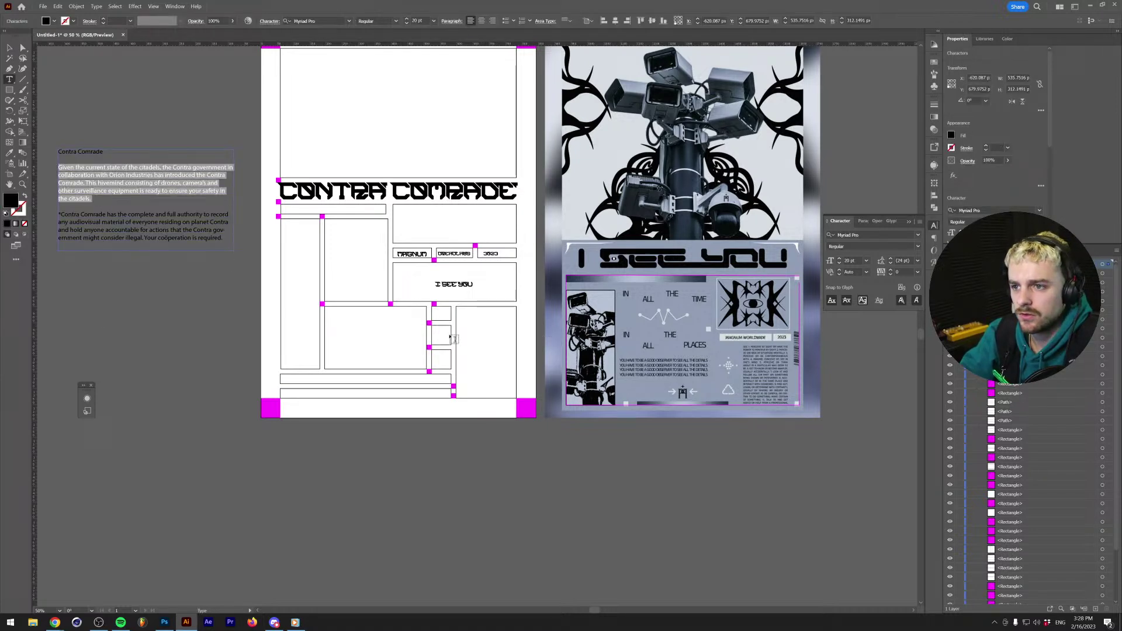
key(ctrl+shift+a)
Create an inset copy of the lower-right tall frame with Offset Path set to -5 px.
scroll(495, 403, up, 1)
key(v)
scroll(494, 420, up, 1)
click(493, 396)
scroll(492, 403, up, 1)
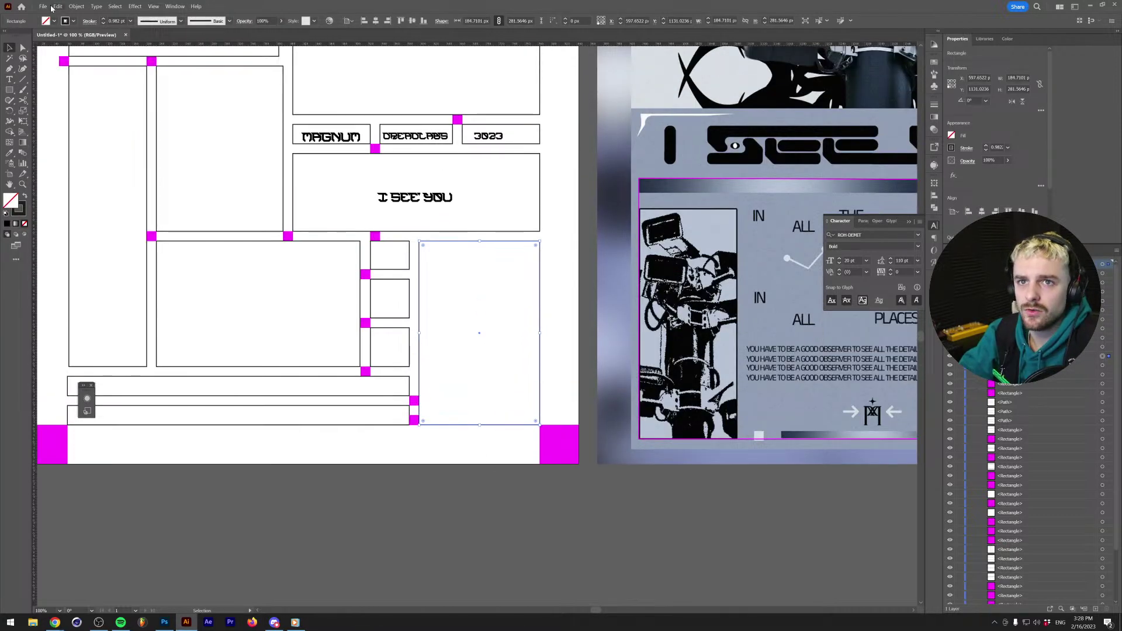
click(77, 6)
mouse_move(146, 207)
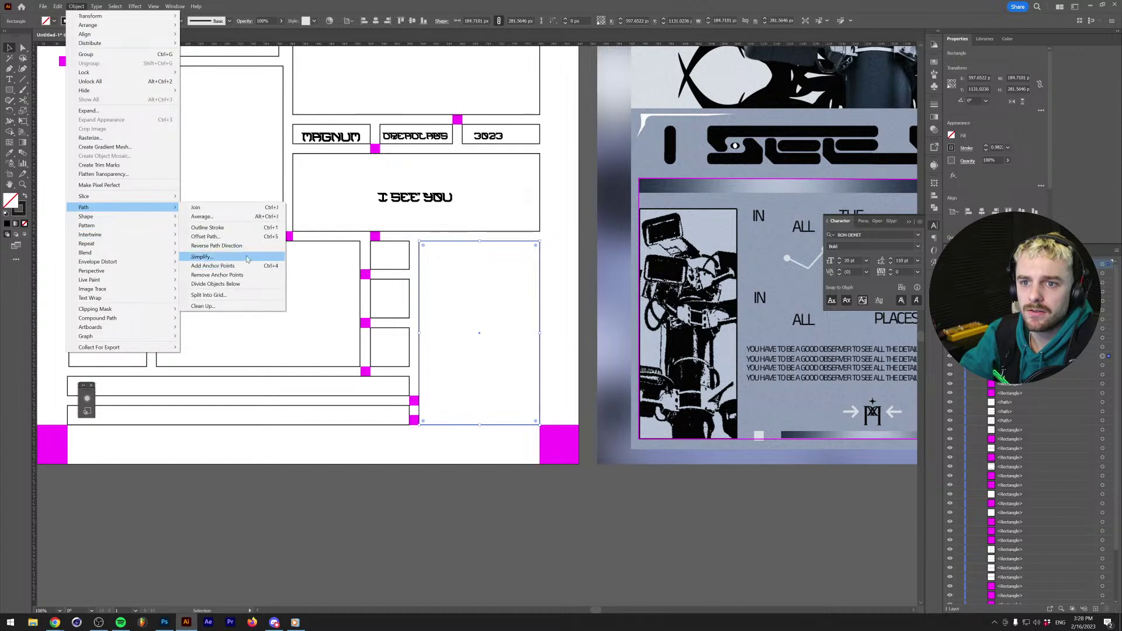
click(206, 237)
text(-7)
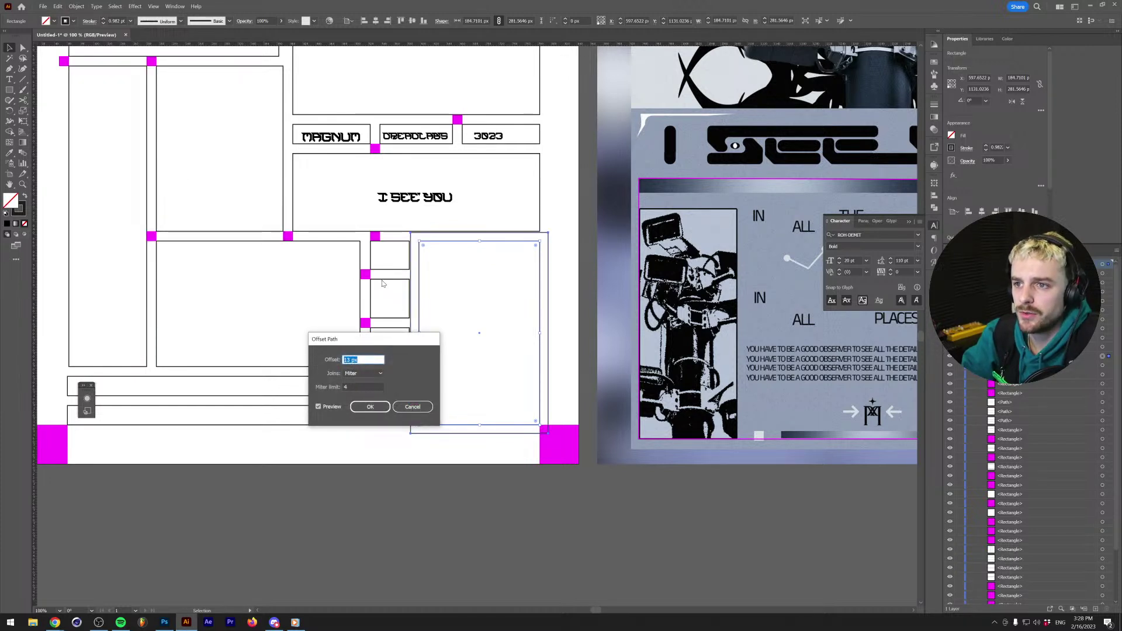
key(Up)
key(Up)
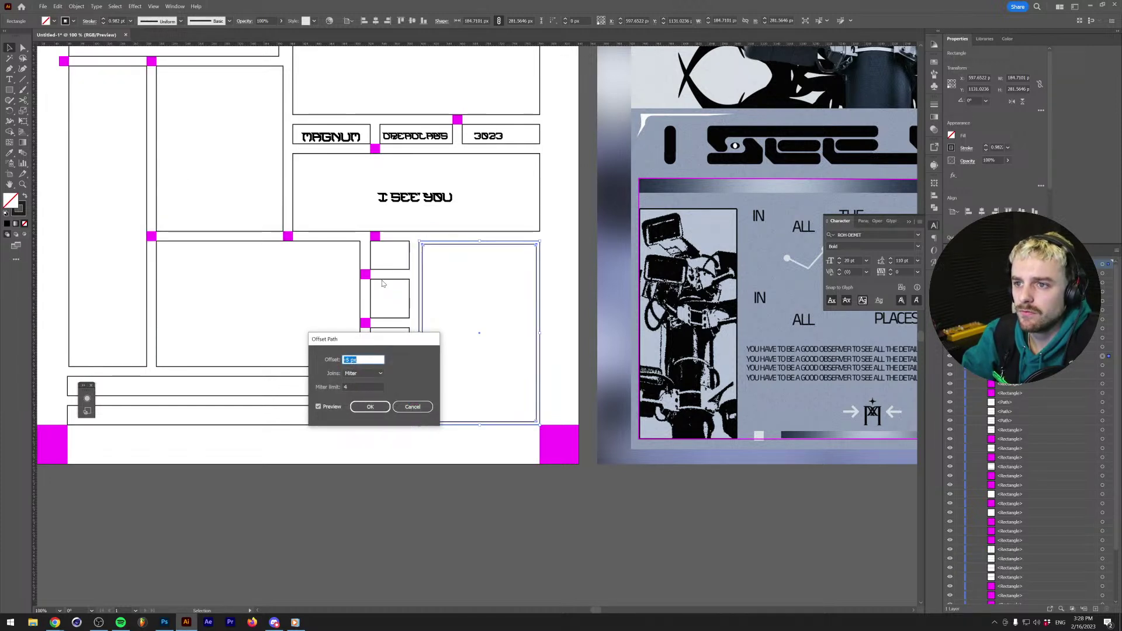
key(Return)
Paste the copied paragraph as area text inside the inset frame and justify it with the last line aligned left.
key(t)
click(449, 249)
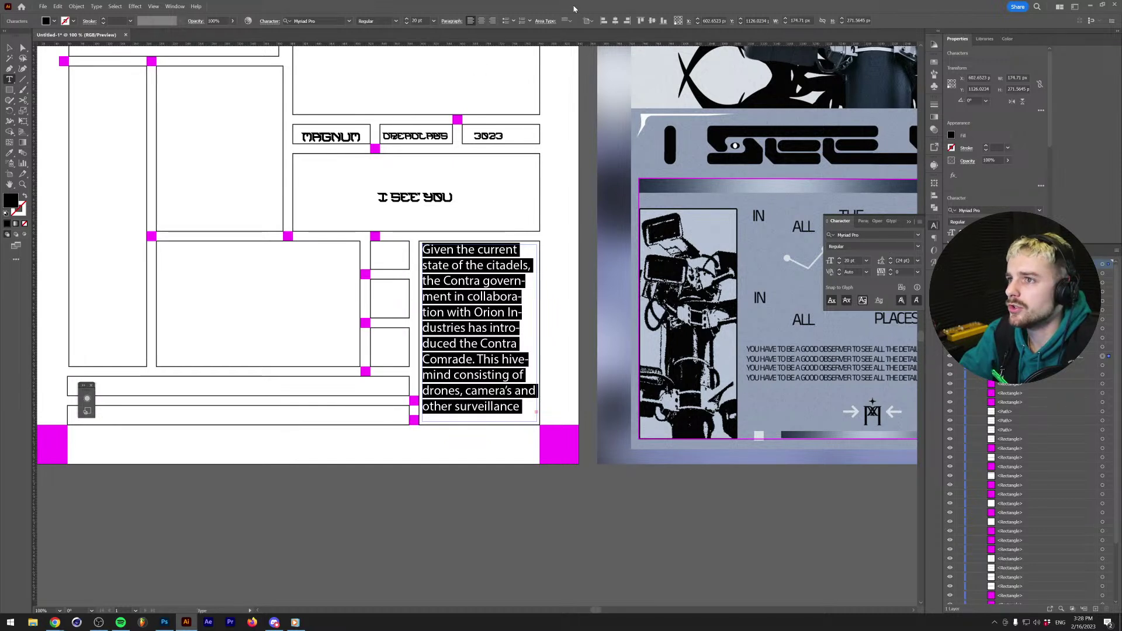
click(446, 22)
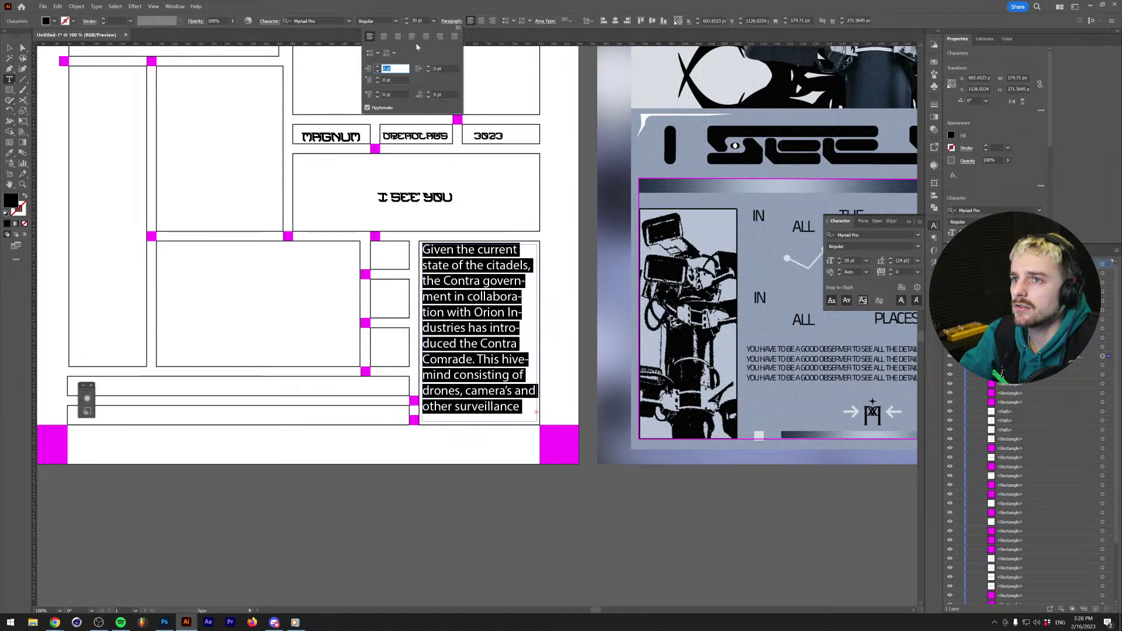
click(411, 37)
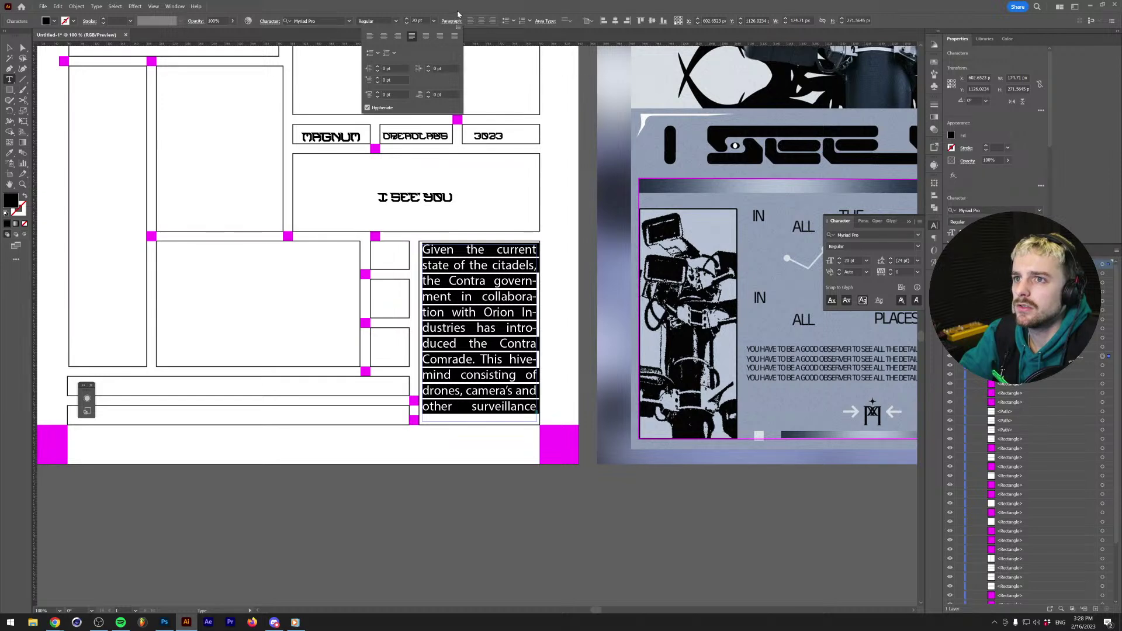
Set the pasted paragraph's font size to 19 pt.
click(407, 23)
click(407, 23)
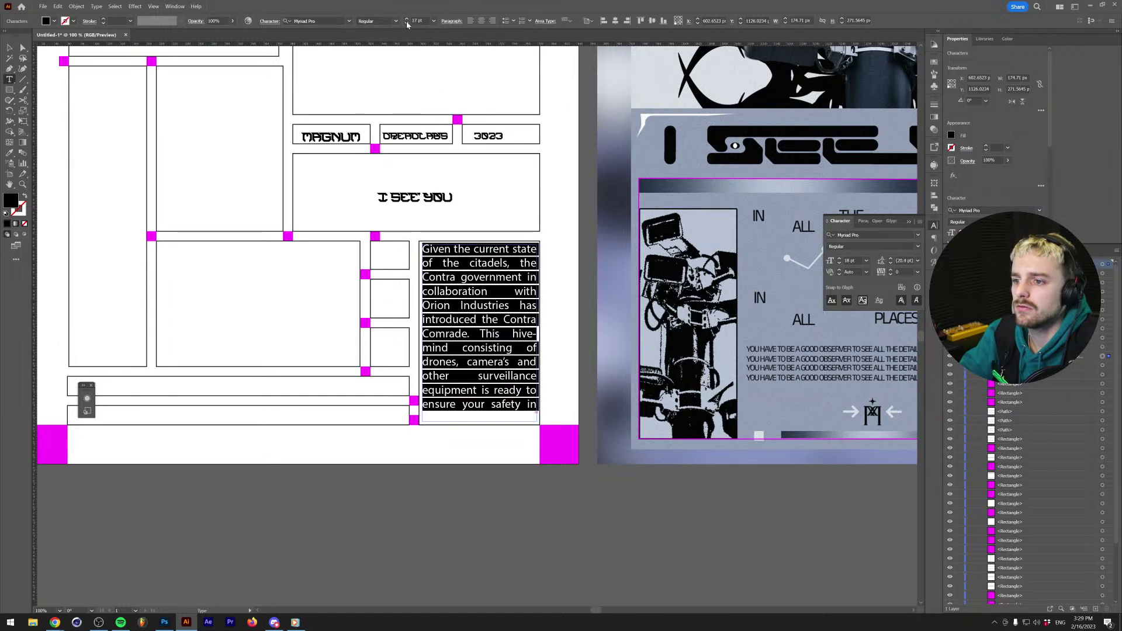
click(407, 23)
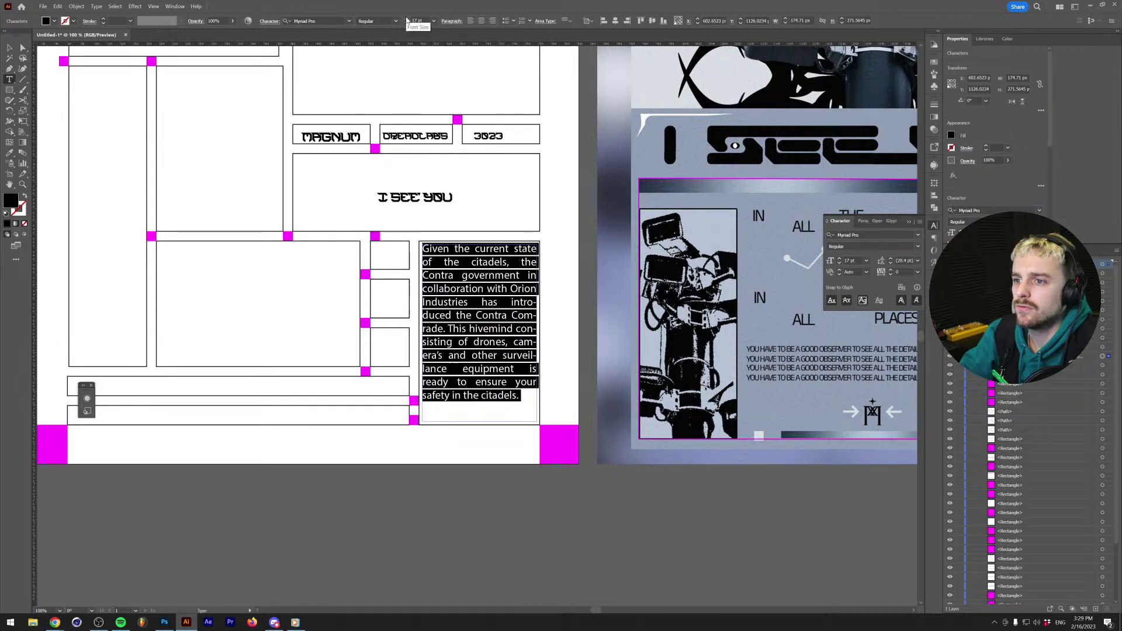
click(407, 20)
click(407, 20)
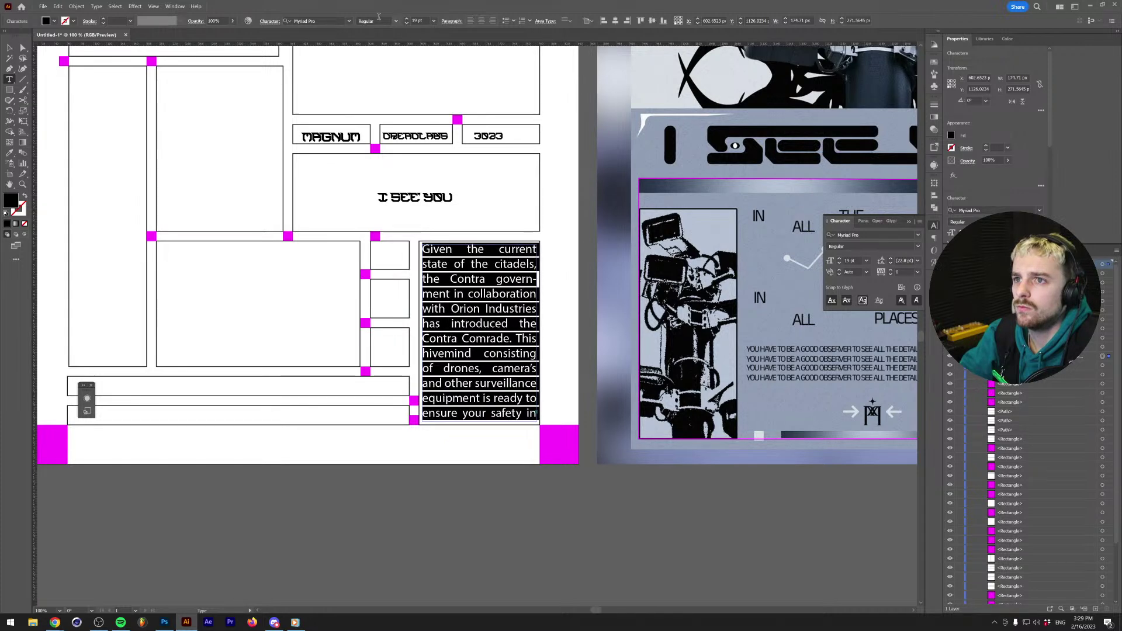
Filter the font list to active Adobe Fonts and set the citadels paragraph in Bellucci Bold.
click(346, 22)
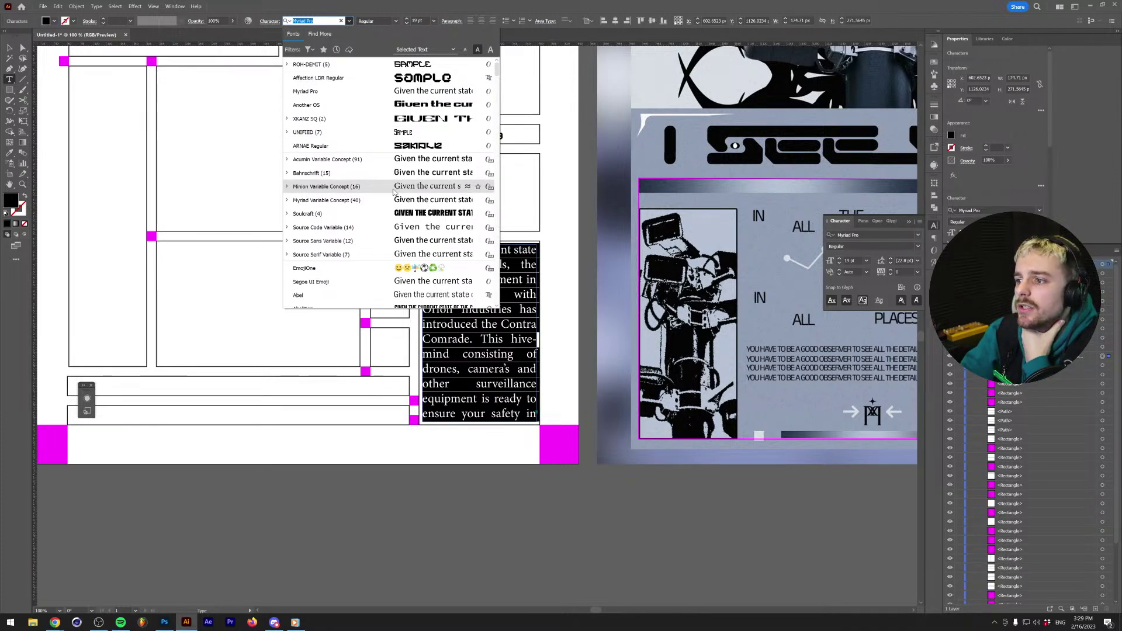
click(349, 49)
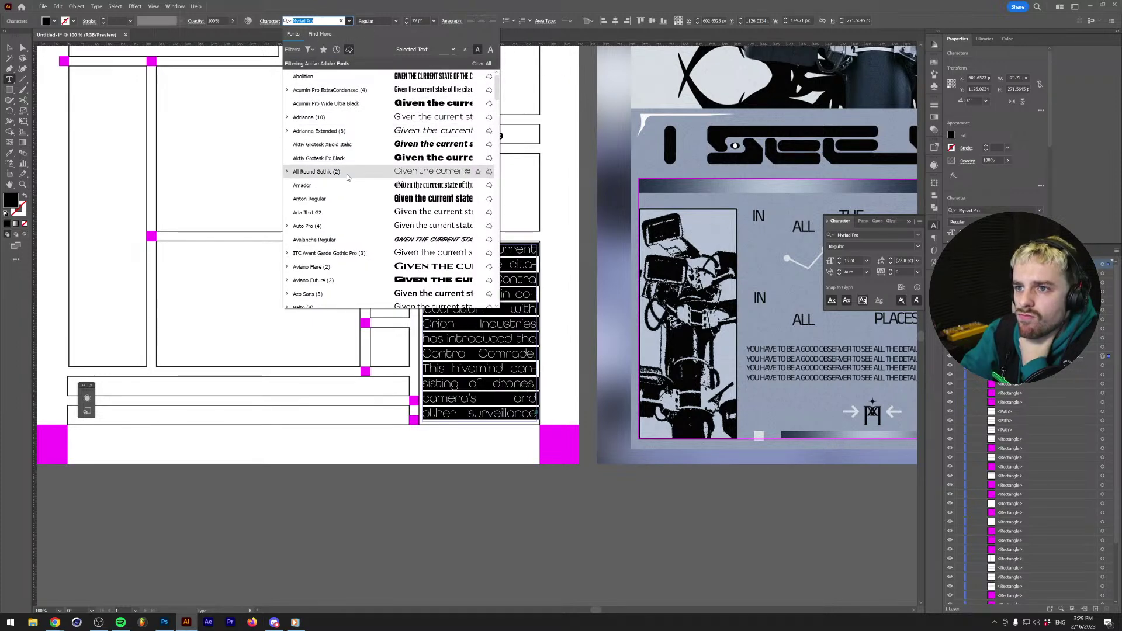
scroll(346, 175, down, 3)
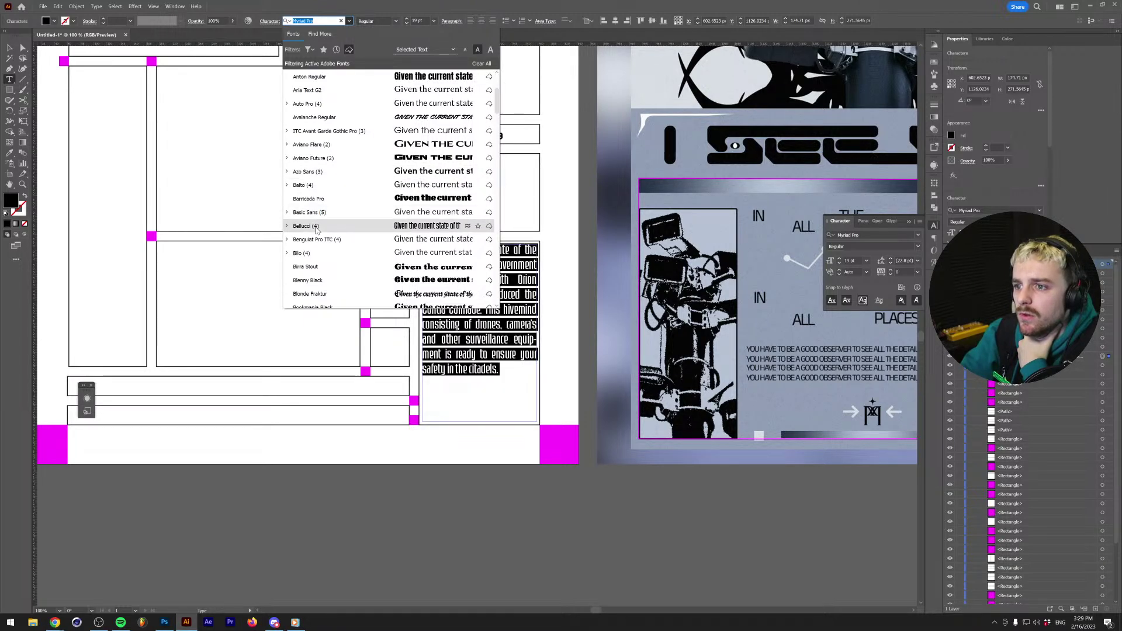
click(287, 226)
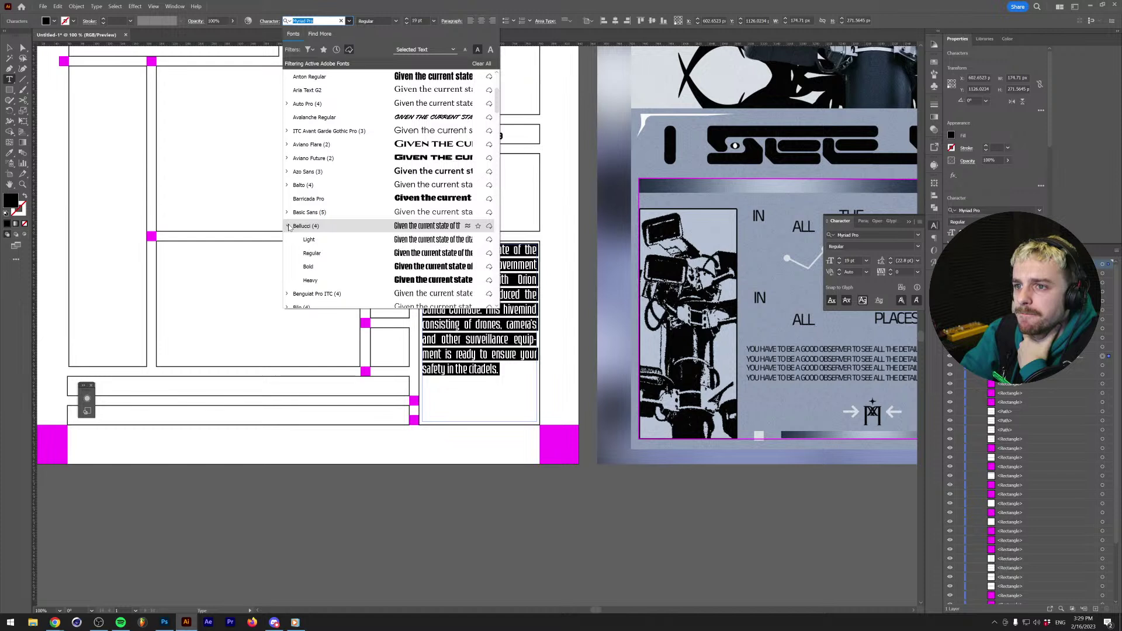
click(308, 267)
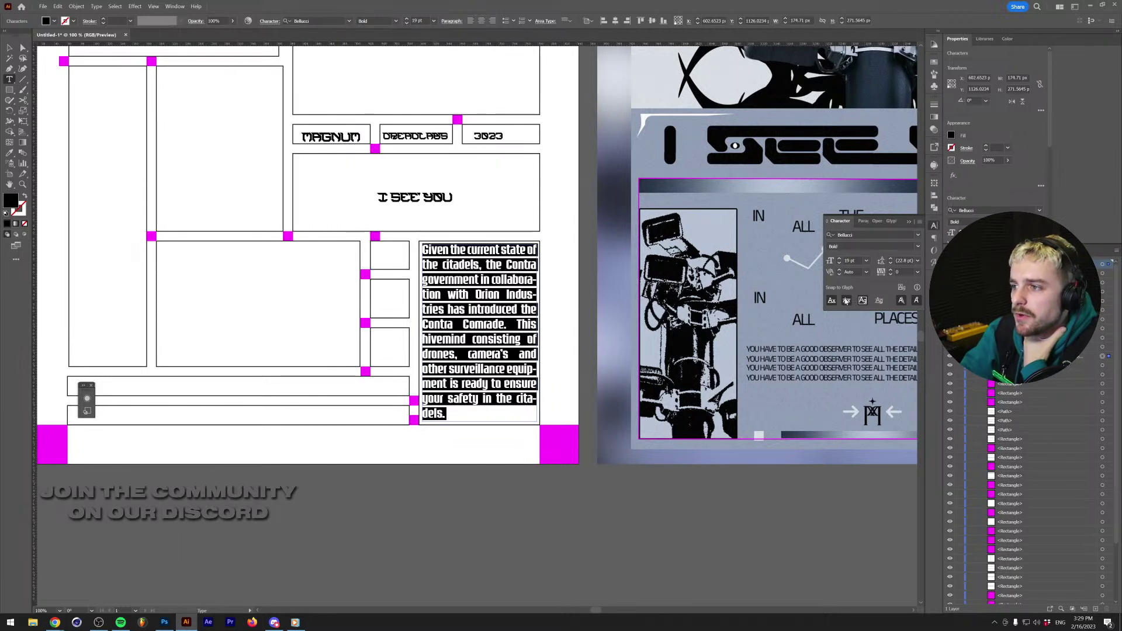
Set the citadels paragraph in all caps and change its font style to Regular.
click(270, 21)
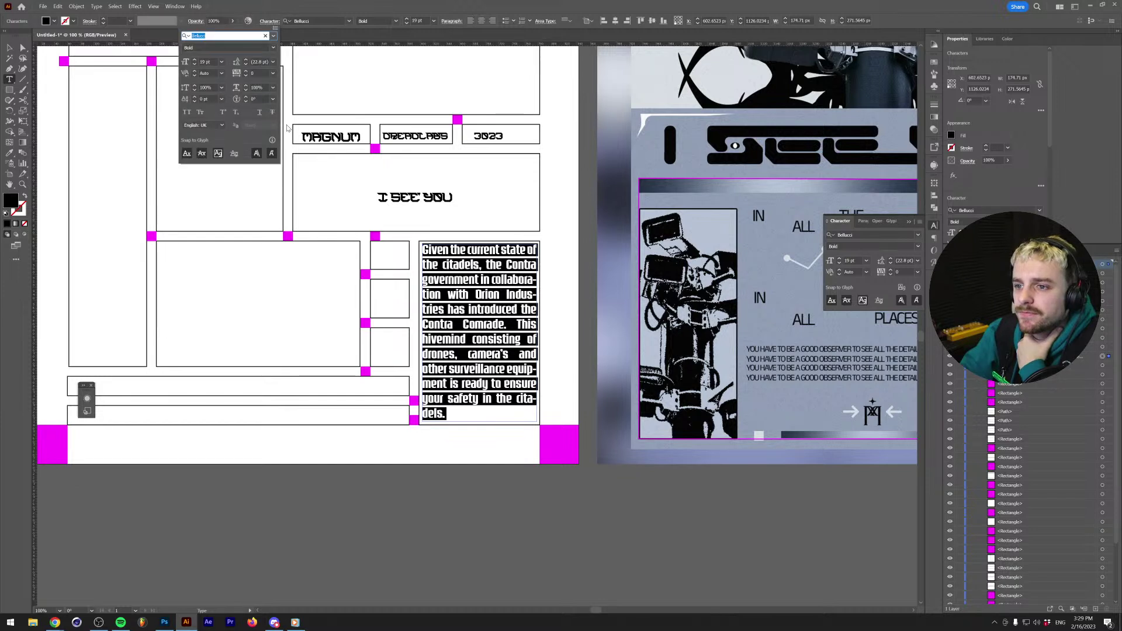
click(185, 114)
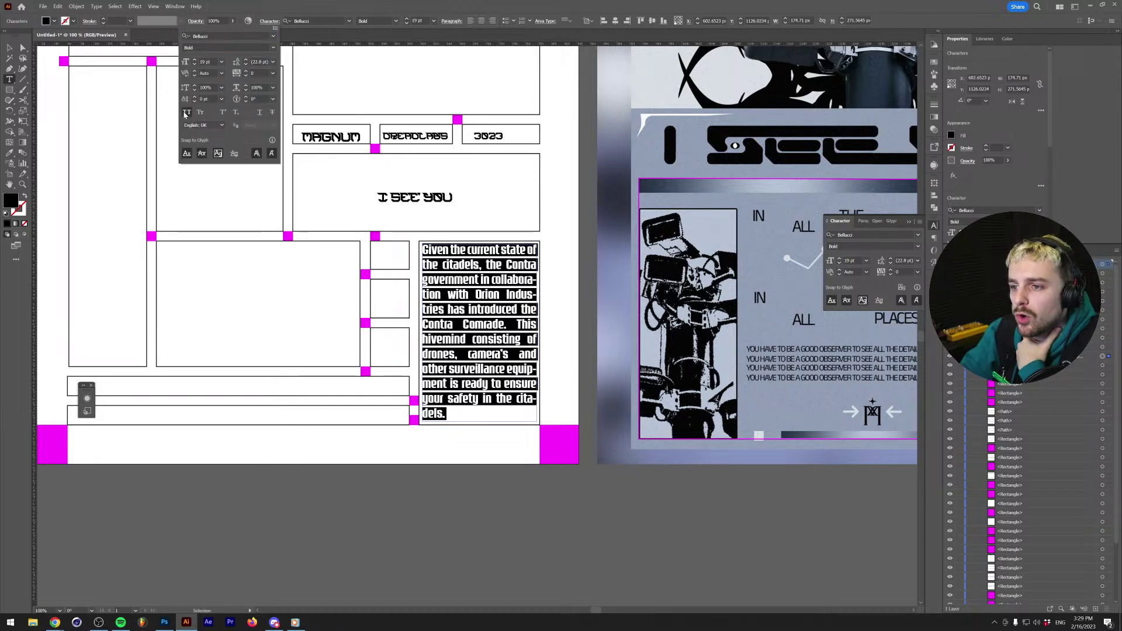
click(396, 22)
click(369, 52)
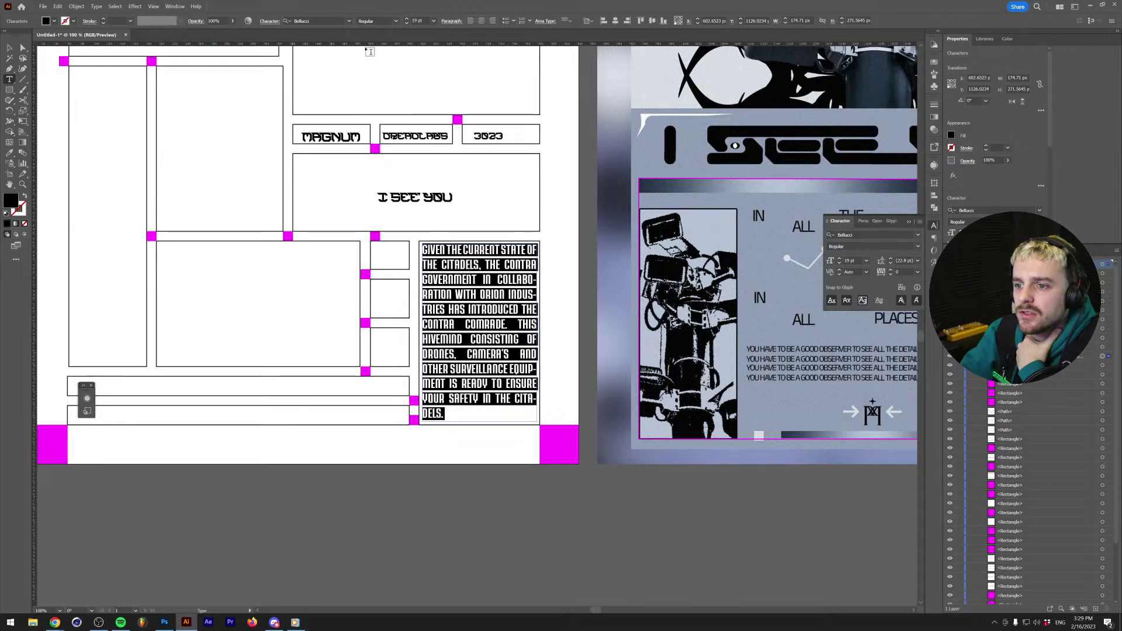
click(267, 24)
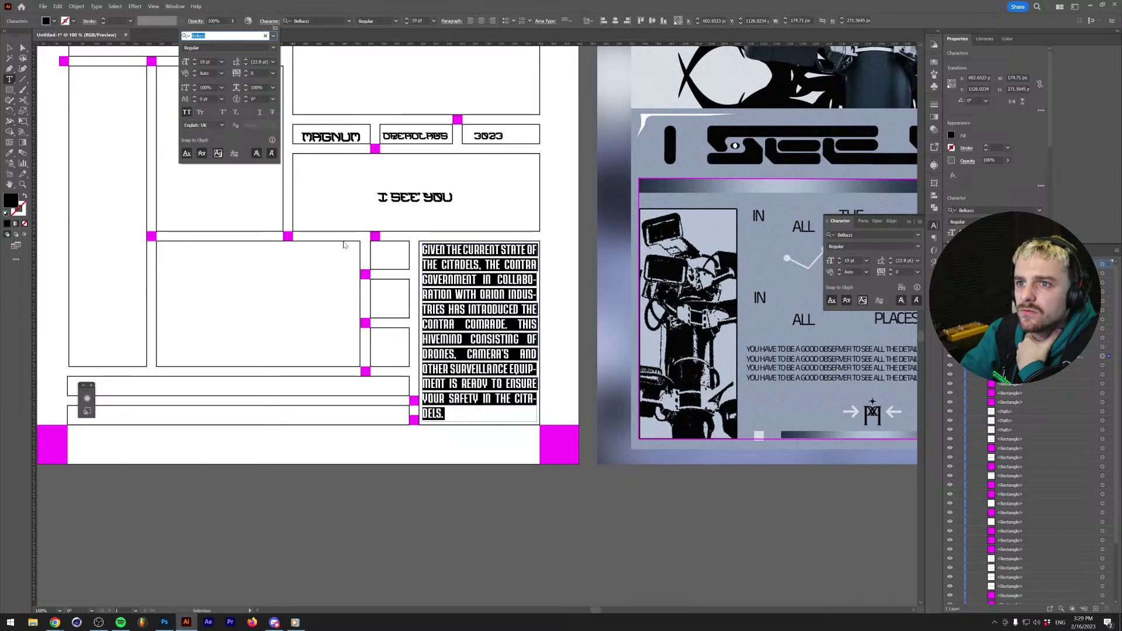
click(507, 339)
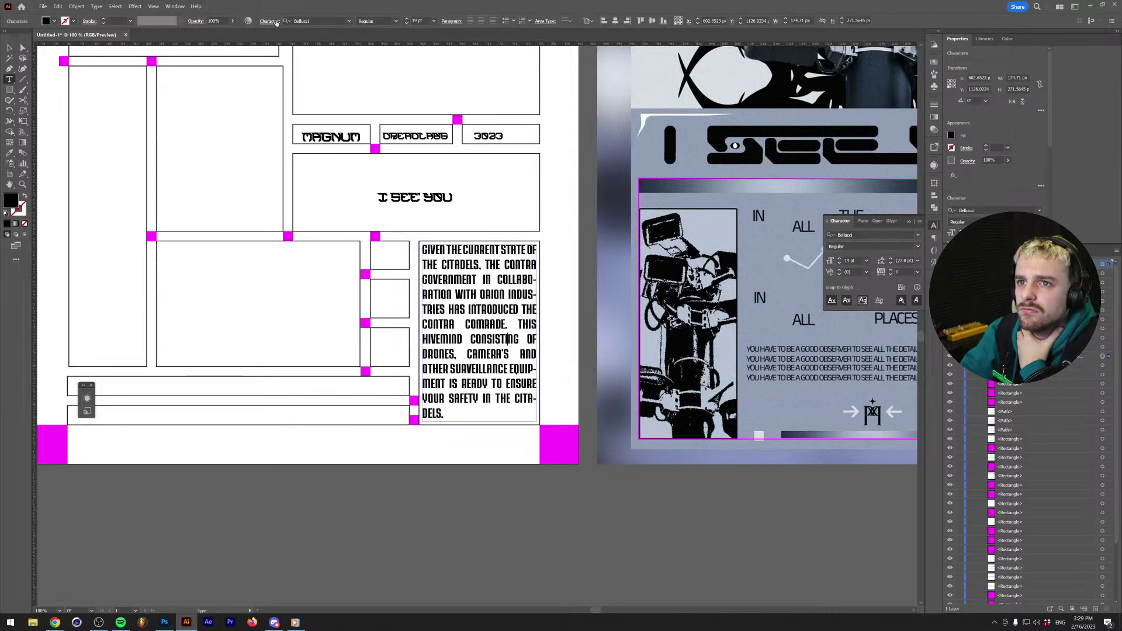
click(349, 21)
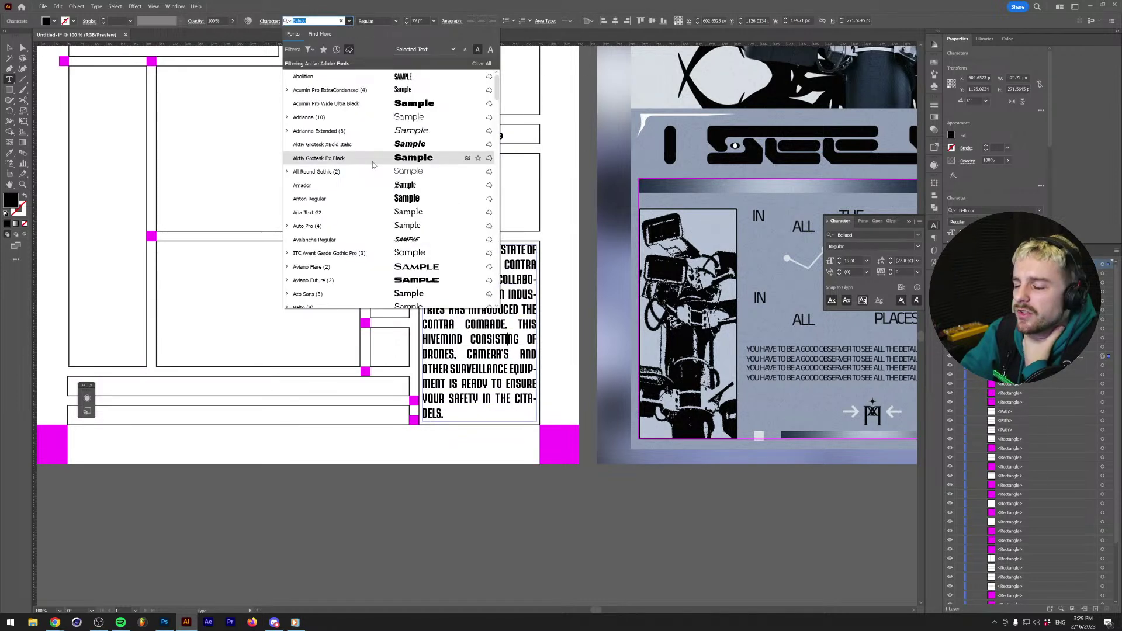
scroll(361, 258, down, 1)
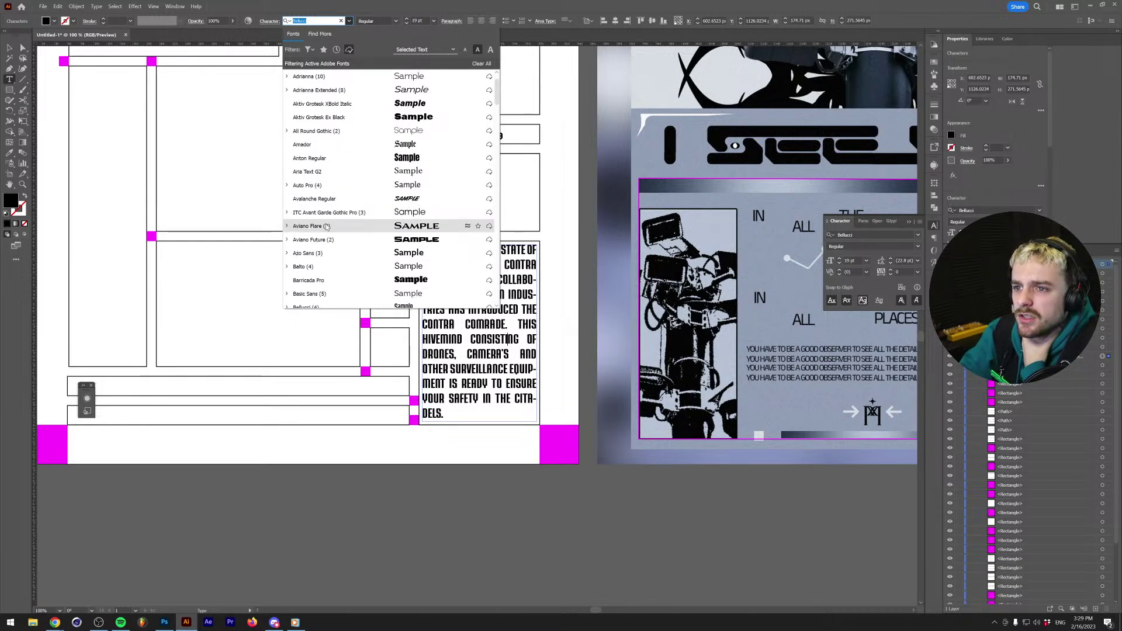
scroll(285, 242, up, 1)
scroll(289, 245, down, 2)
scroll(312, 269, down, 4)
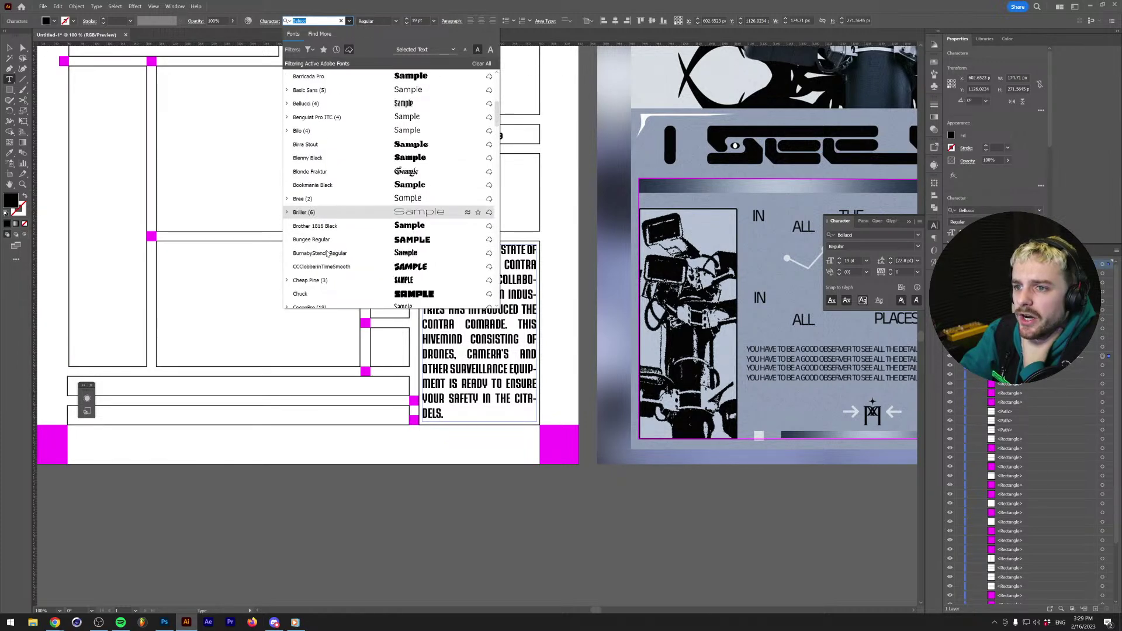
click(312, 240)
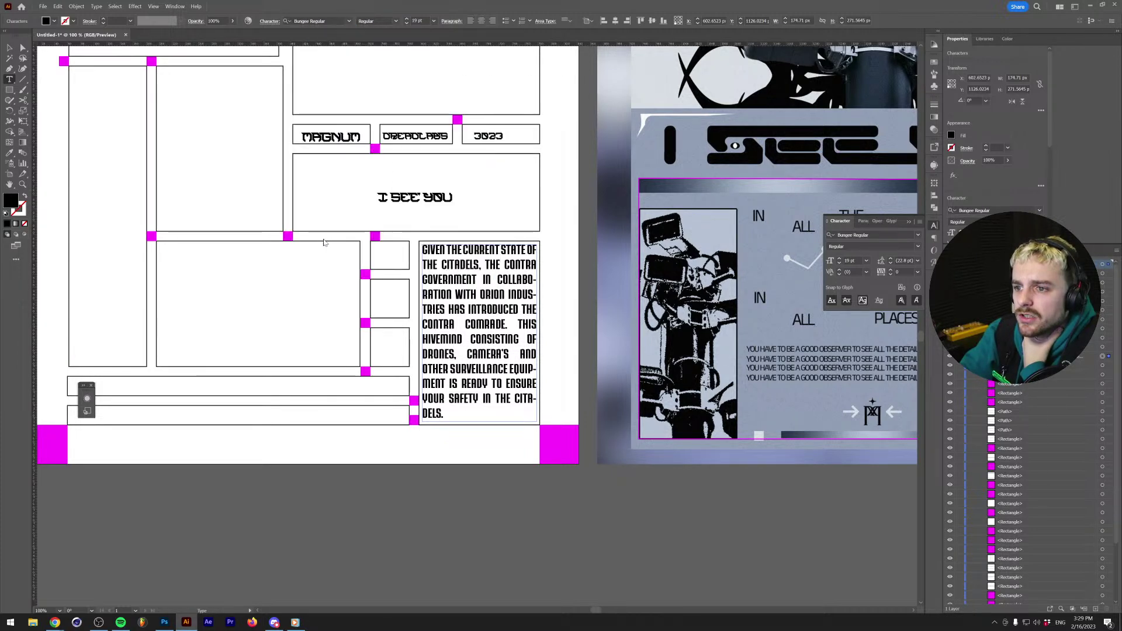
key(Escape)
Select the whole citadels text object and change its font to Degular Semibold.
click(10, 48)
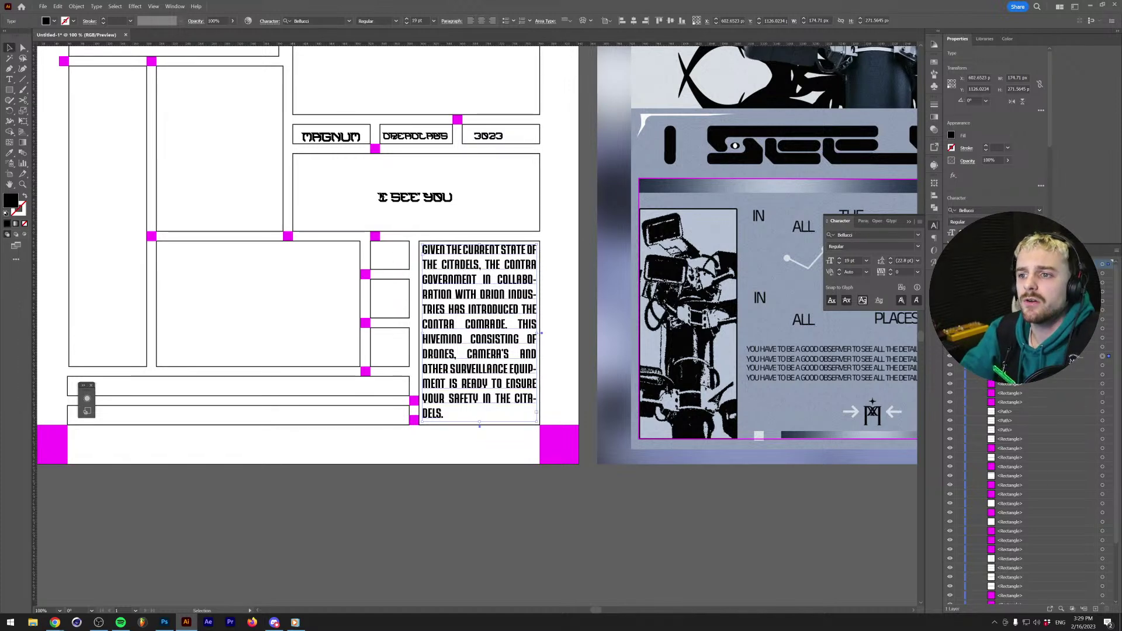
click(347, 22)
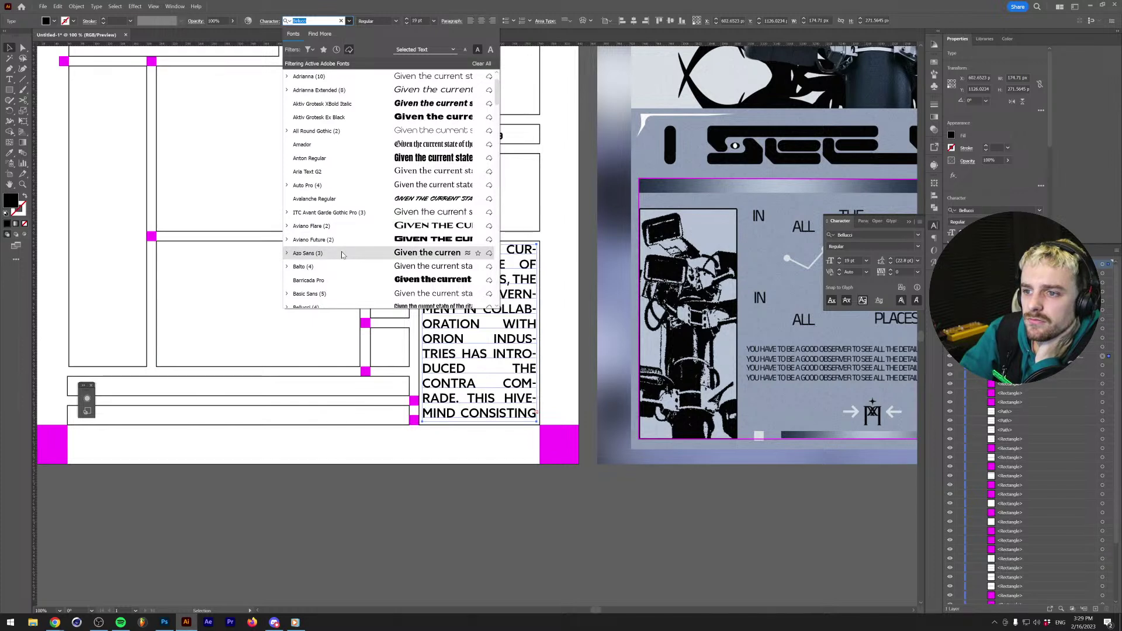
scroll(348, 228, down, 3)
scroll(376, 255, down, 5)
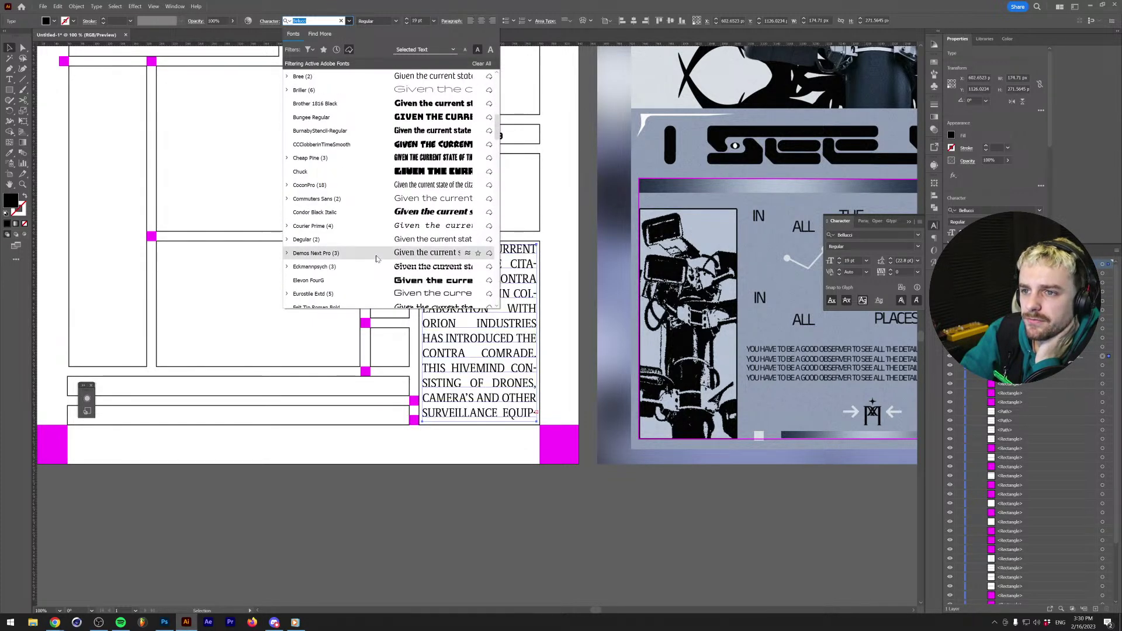
click(287, 239)
click(310, 268)
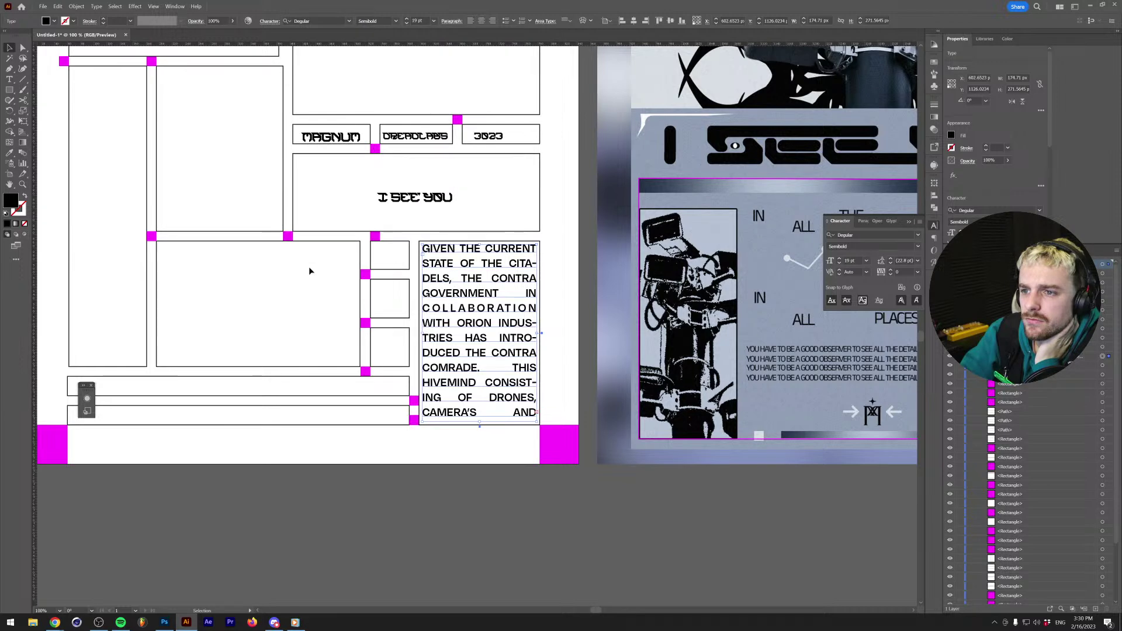
Set the citadels paragraph's font size to 18 pt.
click(407, 23)
click(407, 23)
click(407, 22)
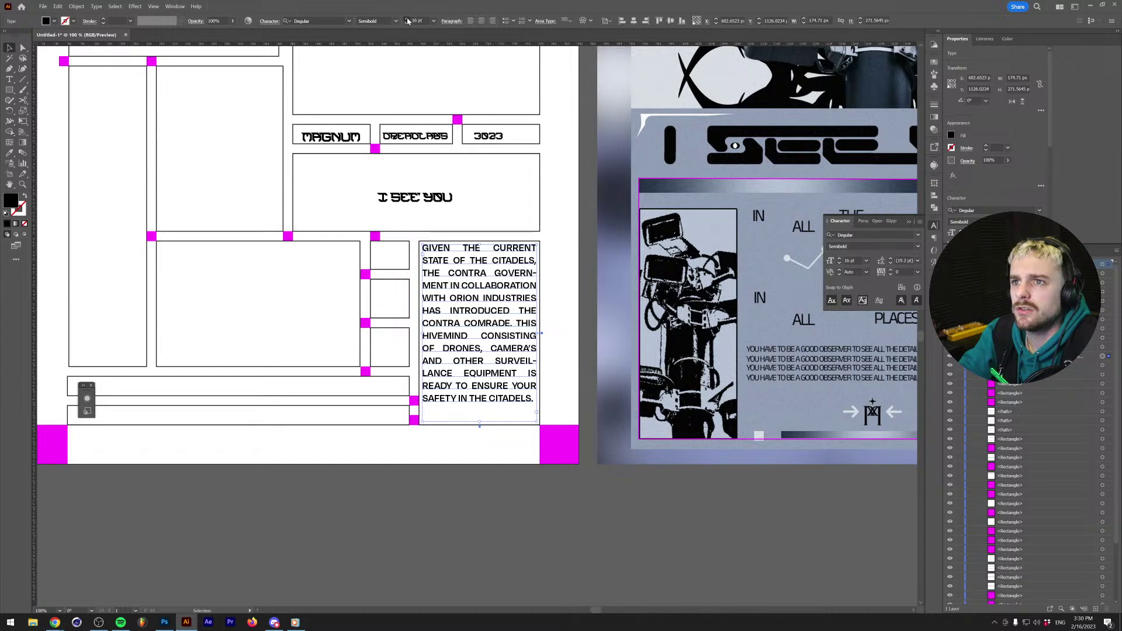
click(408, 20)
click(408, 20)
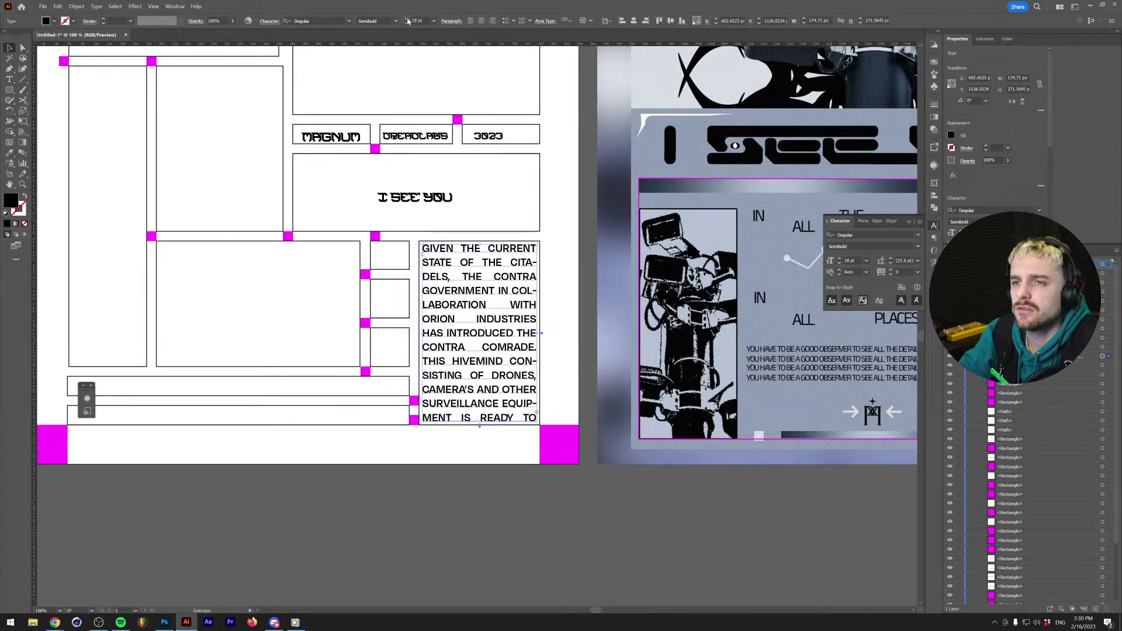
Open the detailed character settings for the citadels paragraph.
click(264, 22)
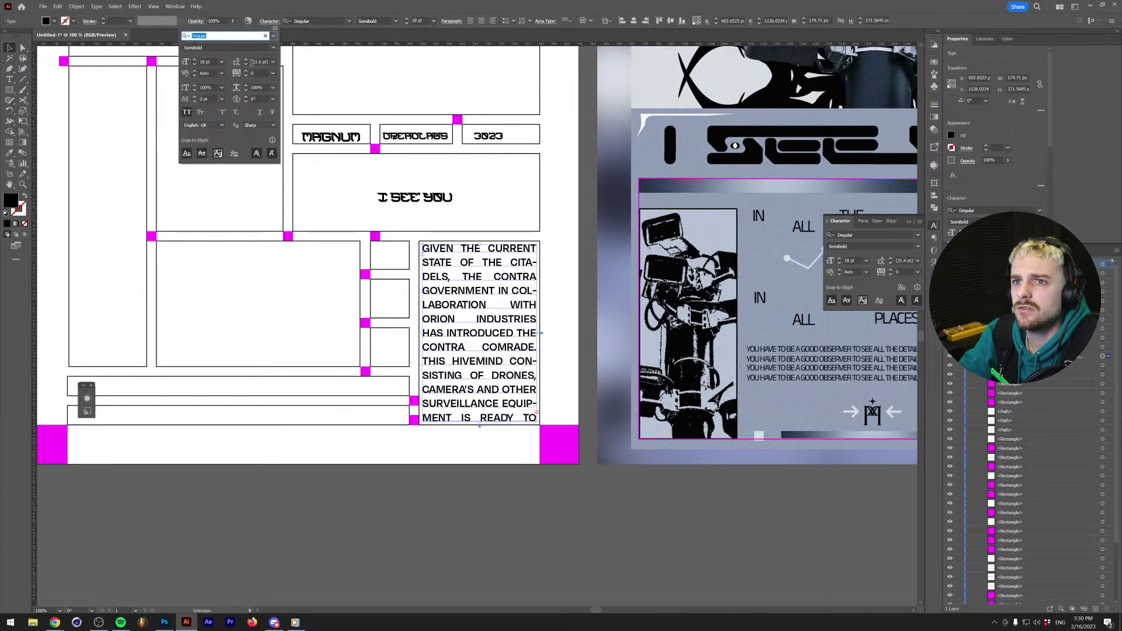
Set the leading of the GIVEN THE CURRENT STATE paragraph to 18.5 pt and deselect it.
click(246, 64)
click(246, 65)
click(246, 65)
click(246, 64)
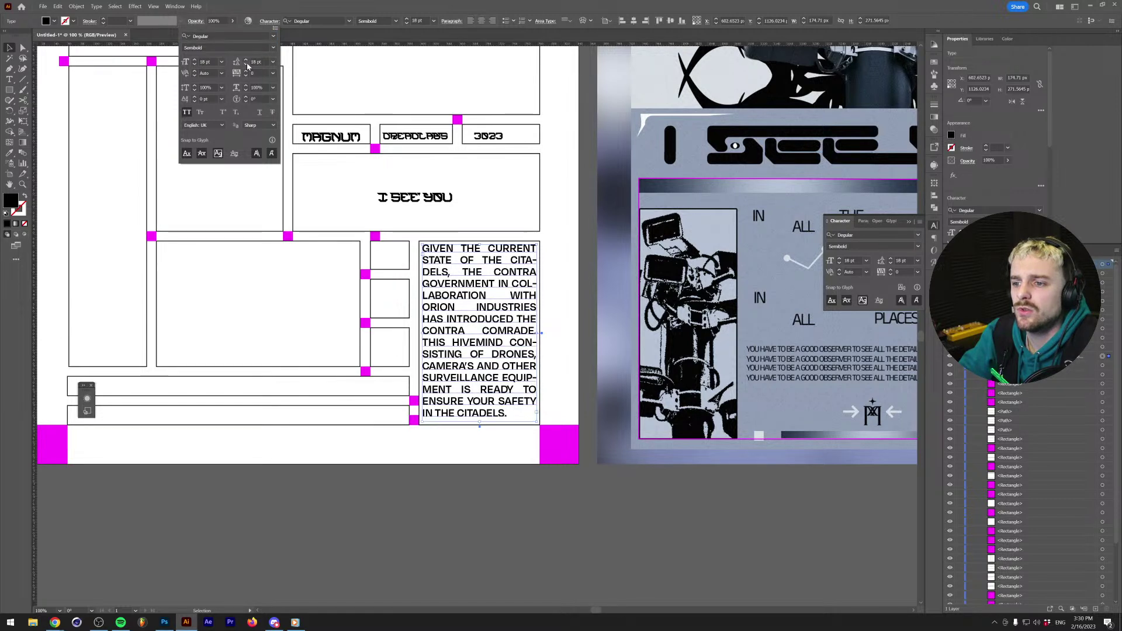
click(246, 61)
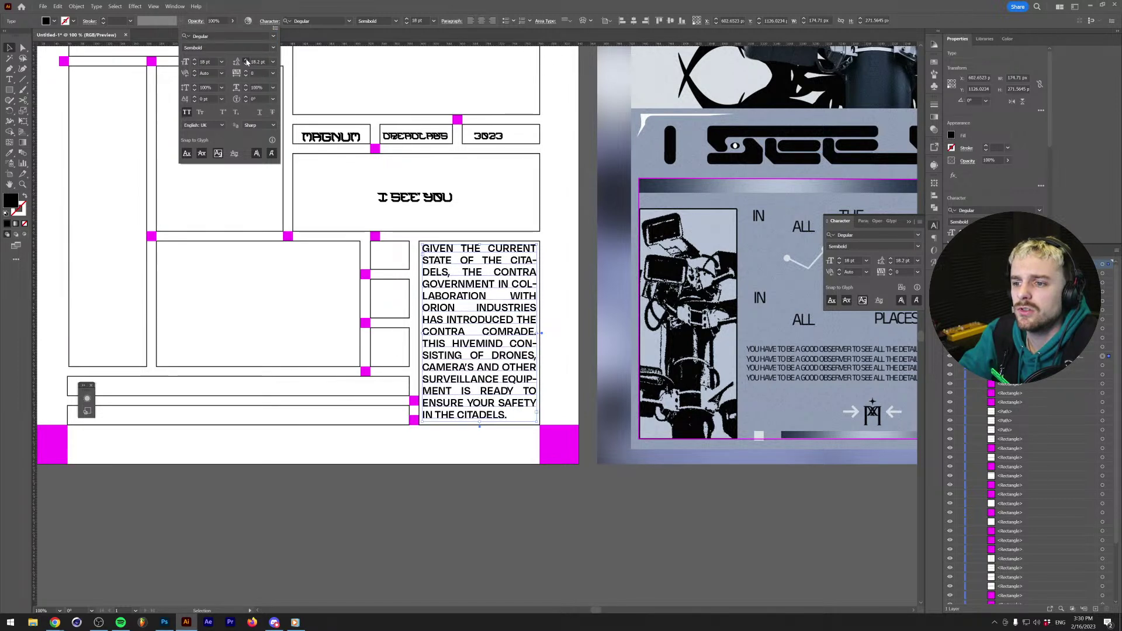
click(246, 62)
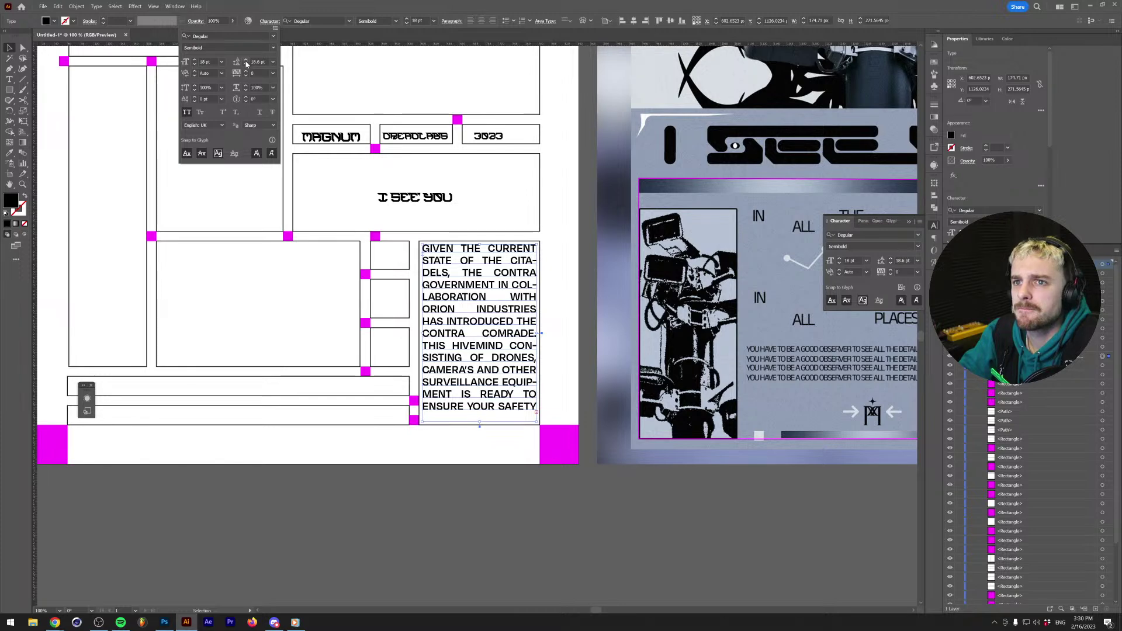
click(246, 66)
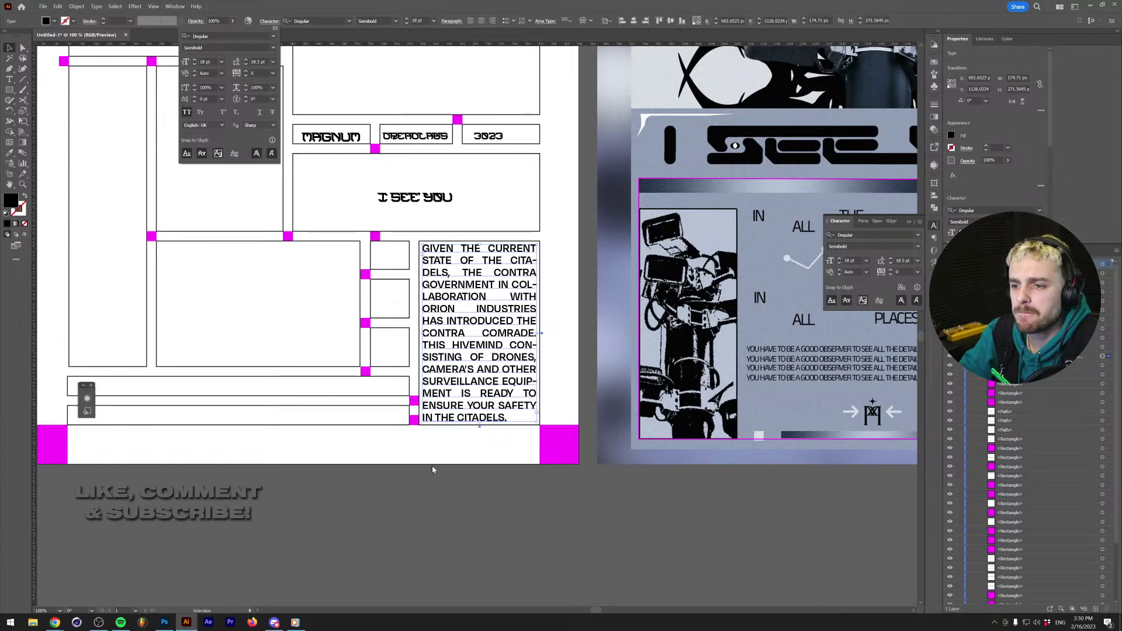
click(434, 450)
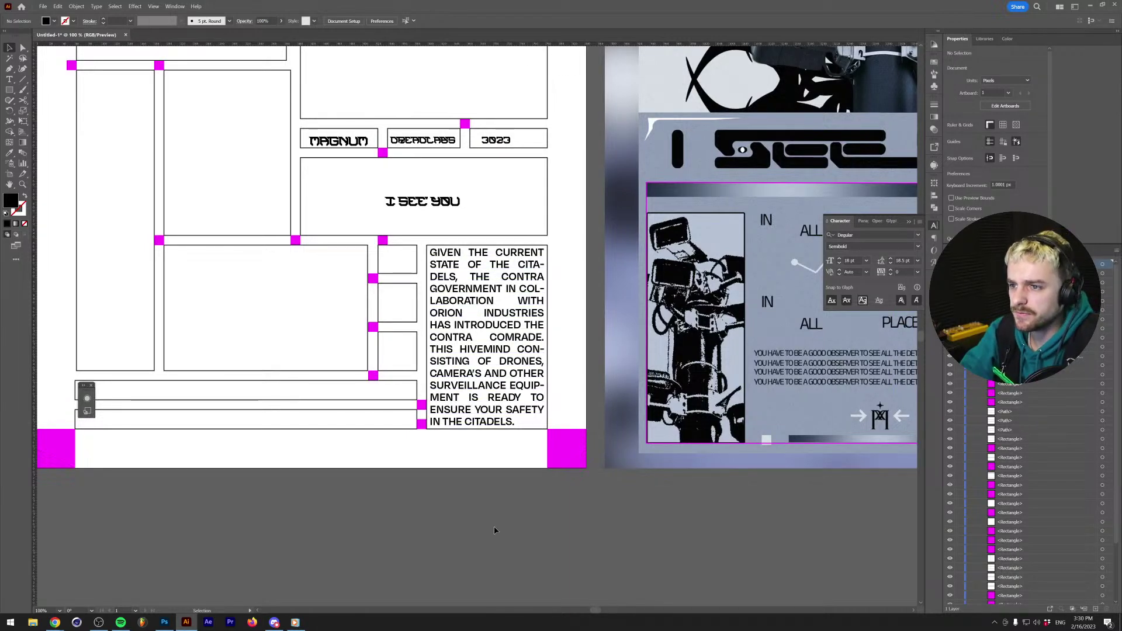
Copy the body paragraph's Degular Semibold 18 pt style onto the MAGNUM, DREADLABS and 3023 labels with the Eyedropper.
scroll(469, 461, down, 2)
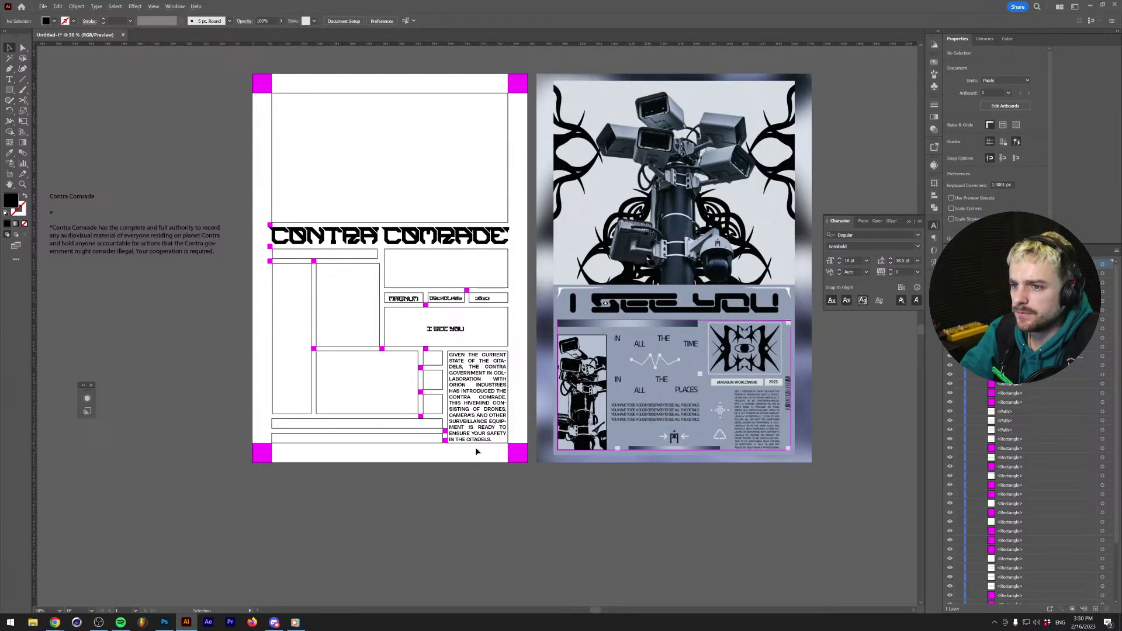
scroll(370, 298, up, 2)
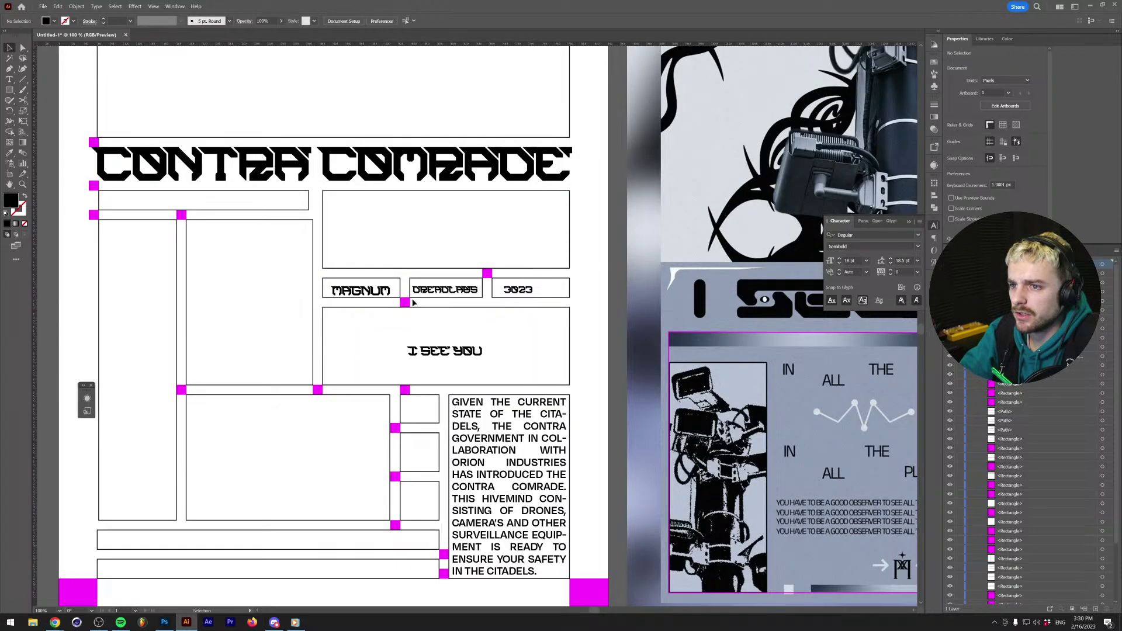
scroll(370, 299, up, 1)
click(370, 298)
shift+click(473, 295)
shift+click(605, 292)
key(i)
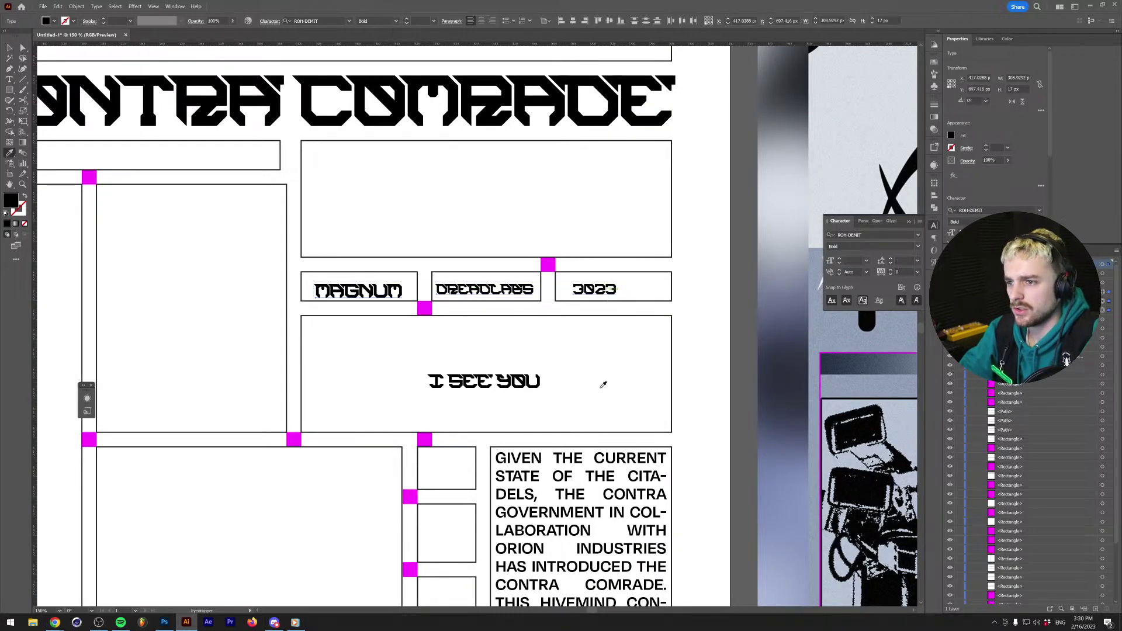
click(594, 454)
key(v)
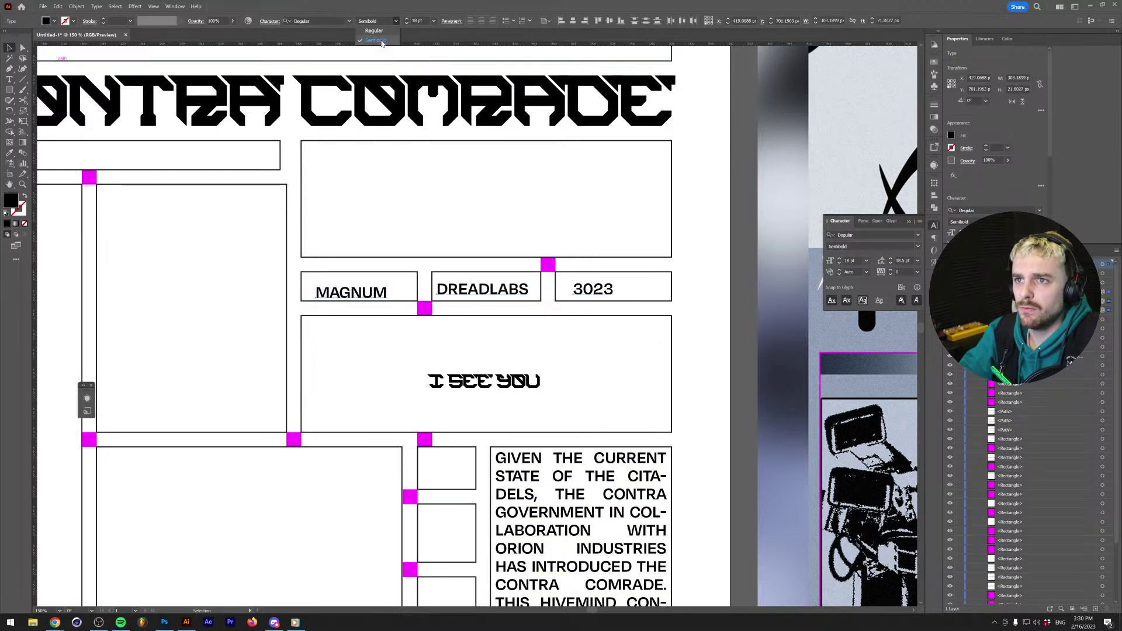
Switch to the Chrome window showing see.png and open fonts.adobe.com in a new tab.
mouse_move(54, 622)
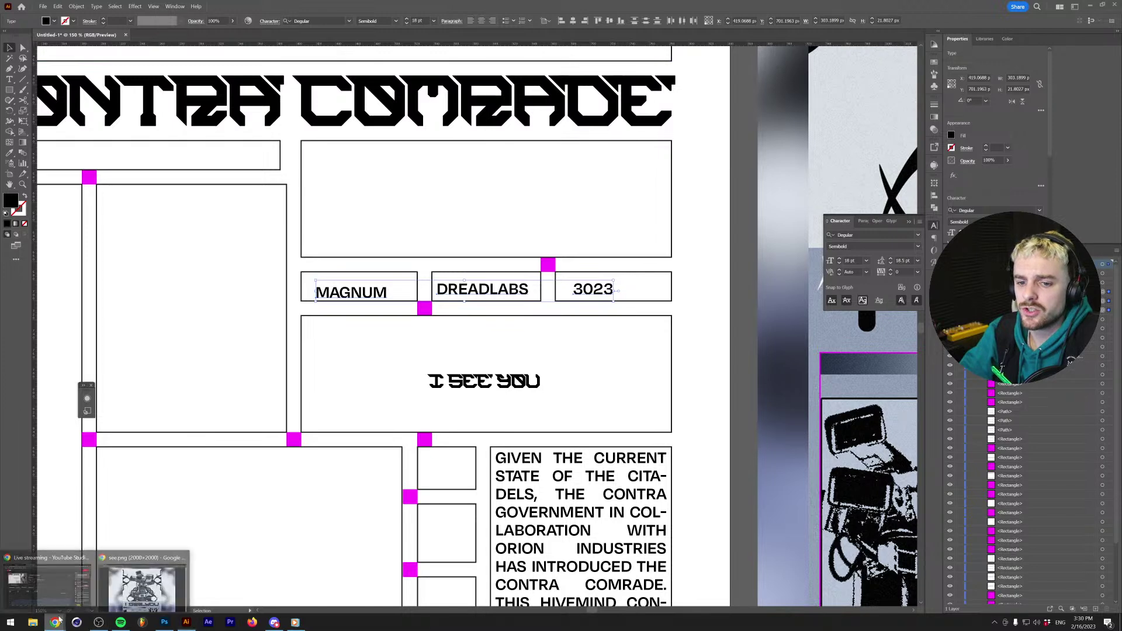
click(141, 579)
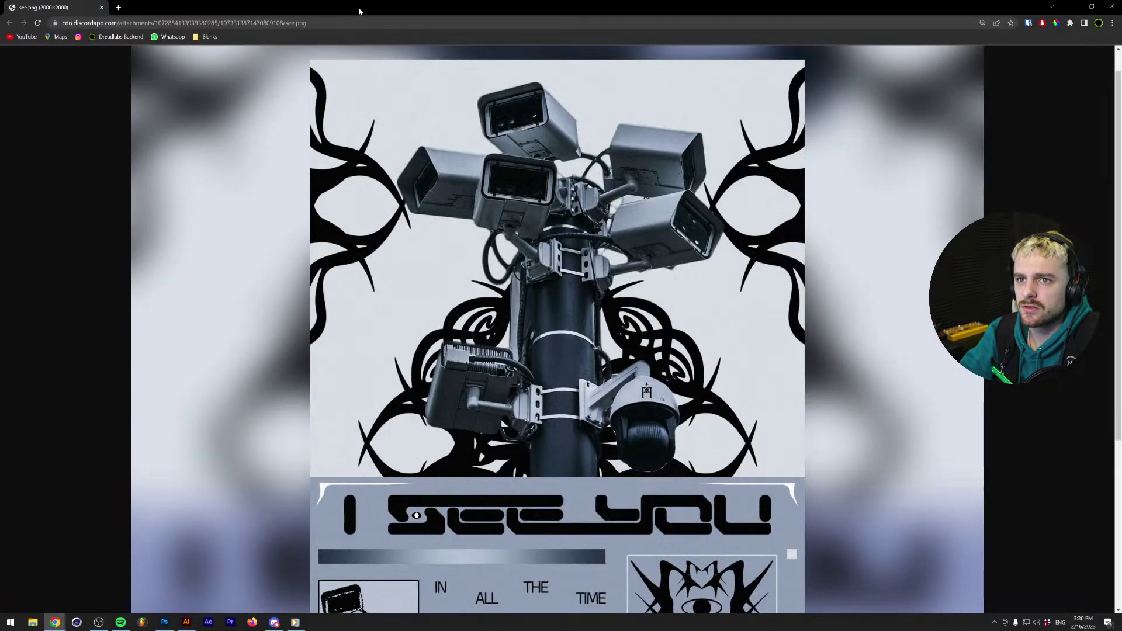
key(ctrl+t)
text(fonts.adobe.com)
key(Return)
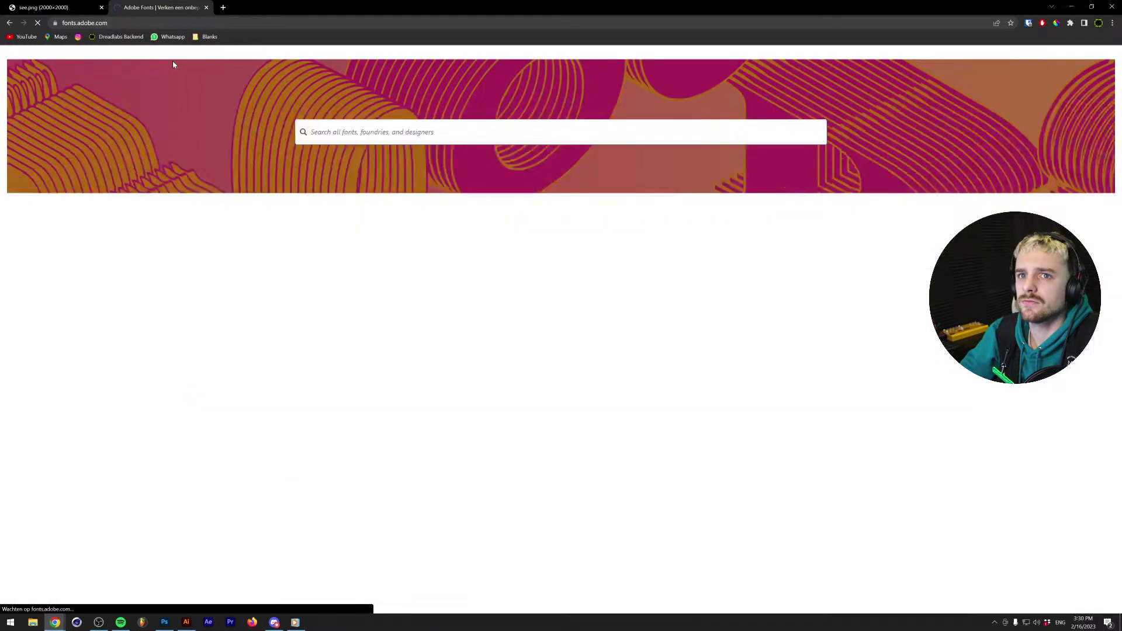
Search Adobe Fonts for degular and open the Degular family page.
text(d)
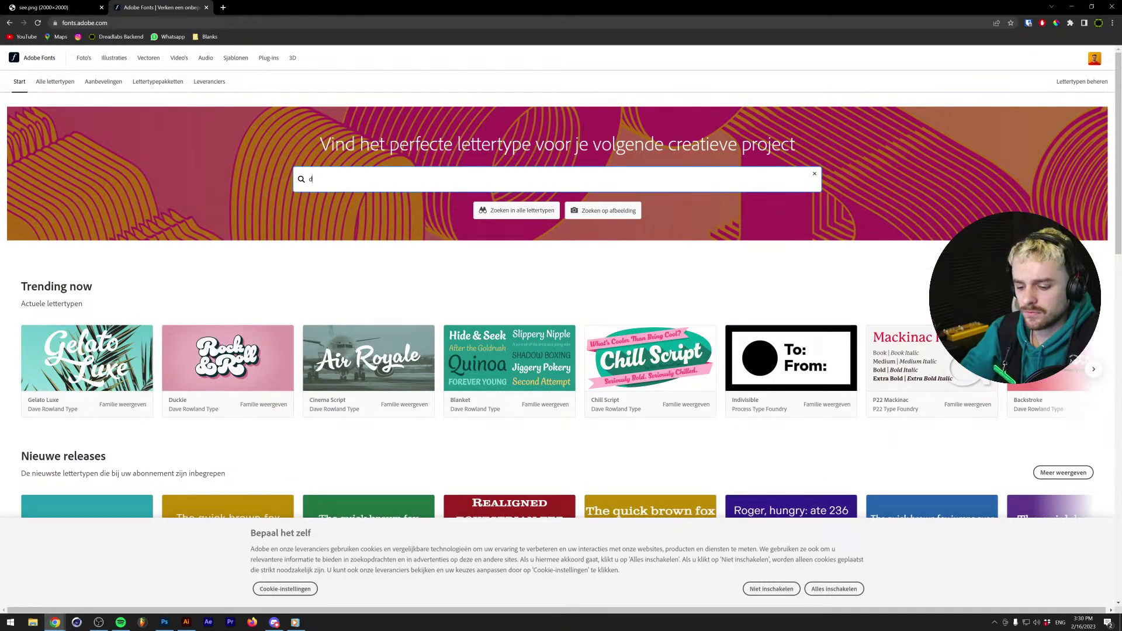
text(egular)
key(Return)
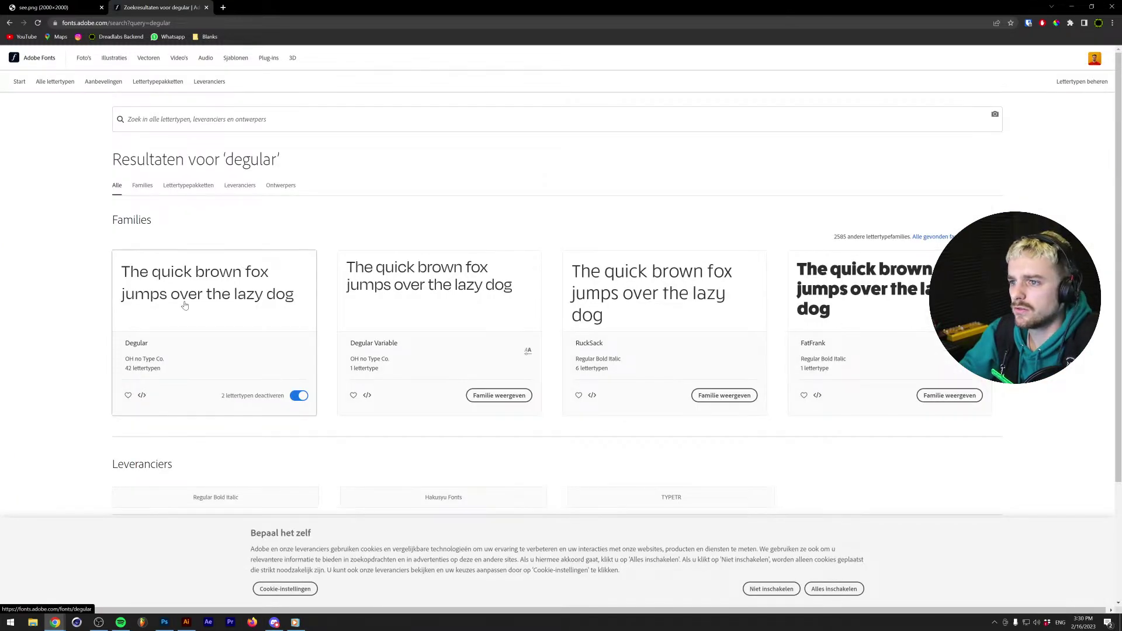
click(185, 306)
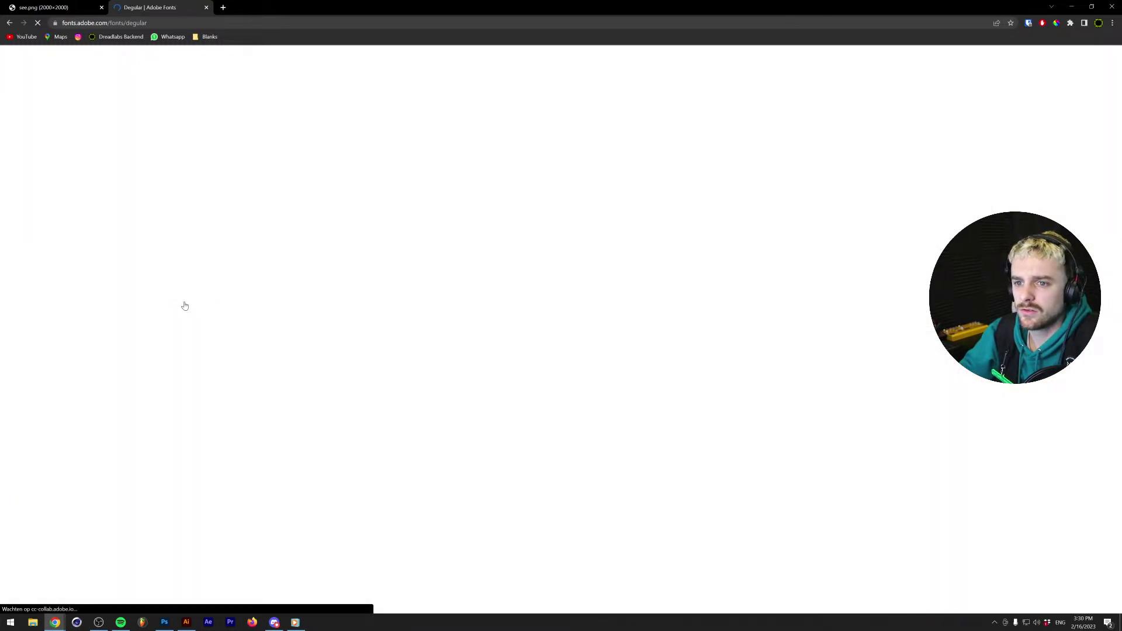
Look through the Degular styles and activate the full Degular, Degular Display and Degular Text font sets.
scroll(183, 304, down, 3)
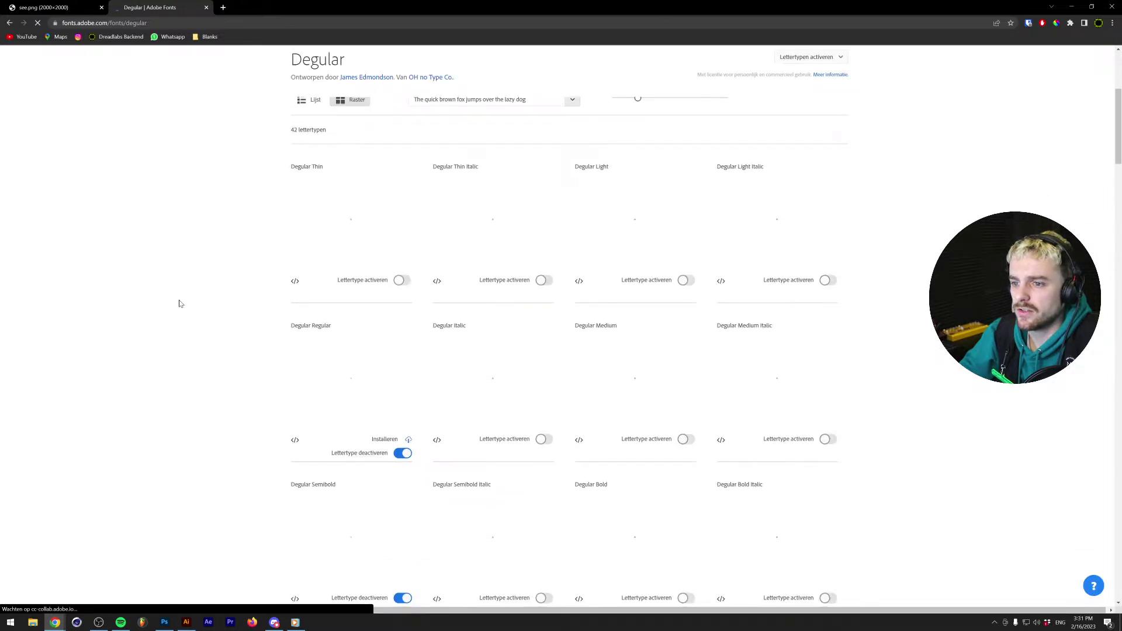
scroll(181, 305, down, 6)
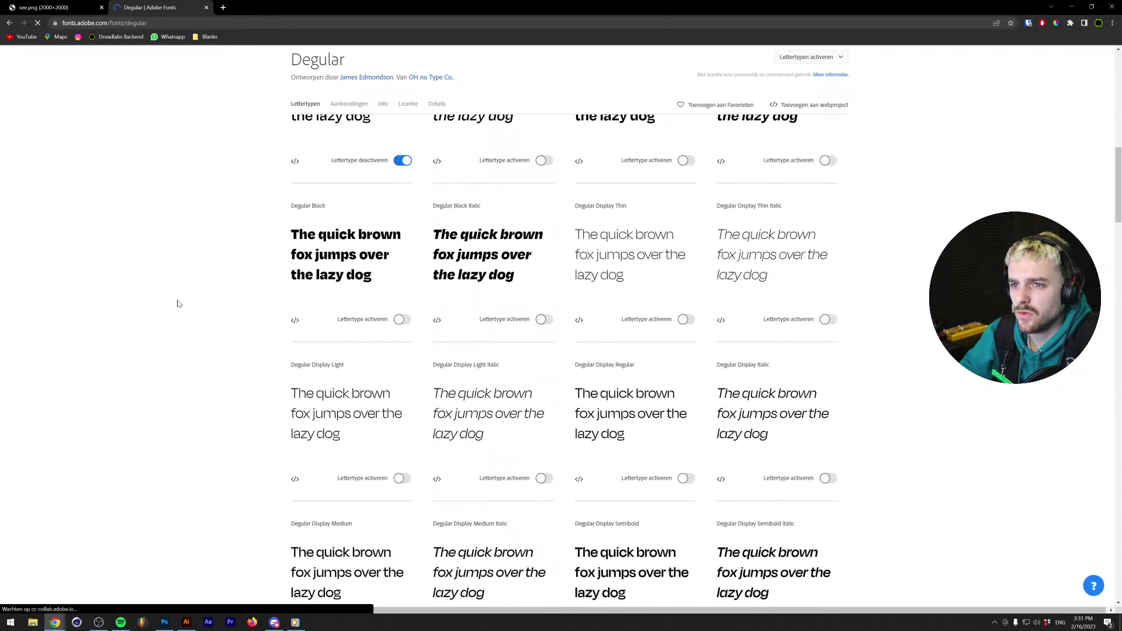
scroll(176, 301, up, 10)
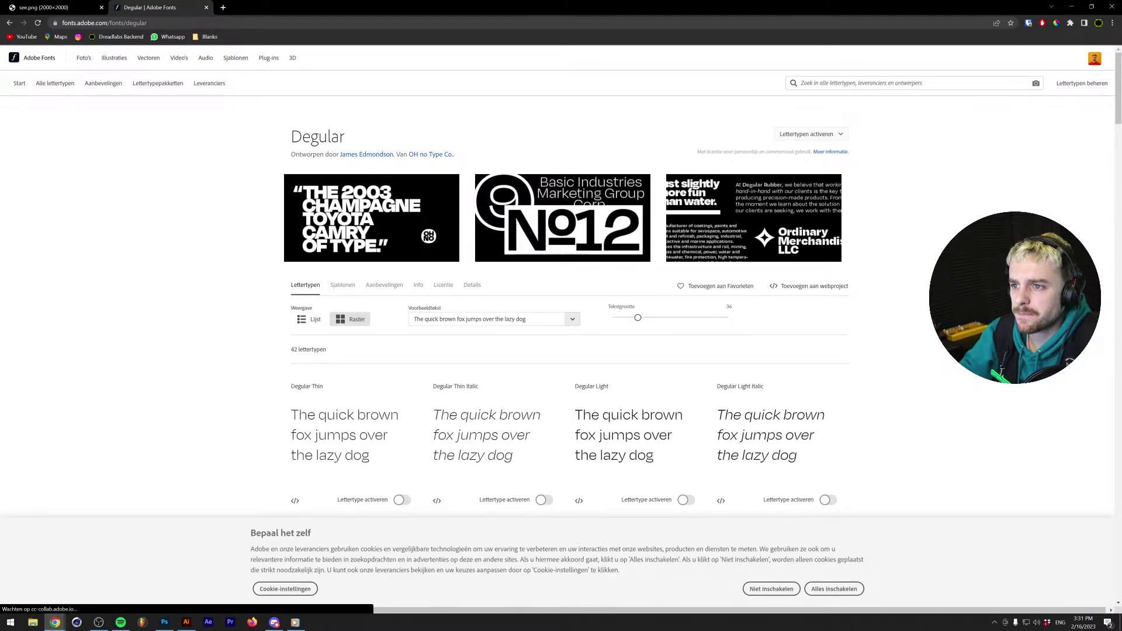
click(526, 320)
click(148, 313)
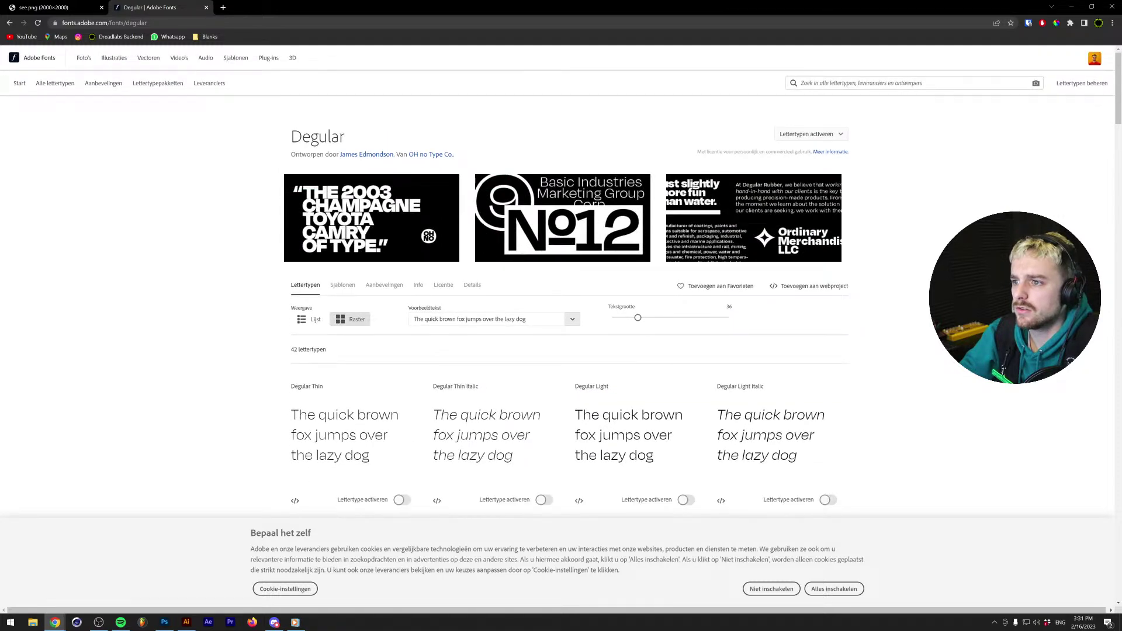
click(832, 136)
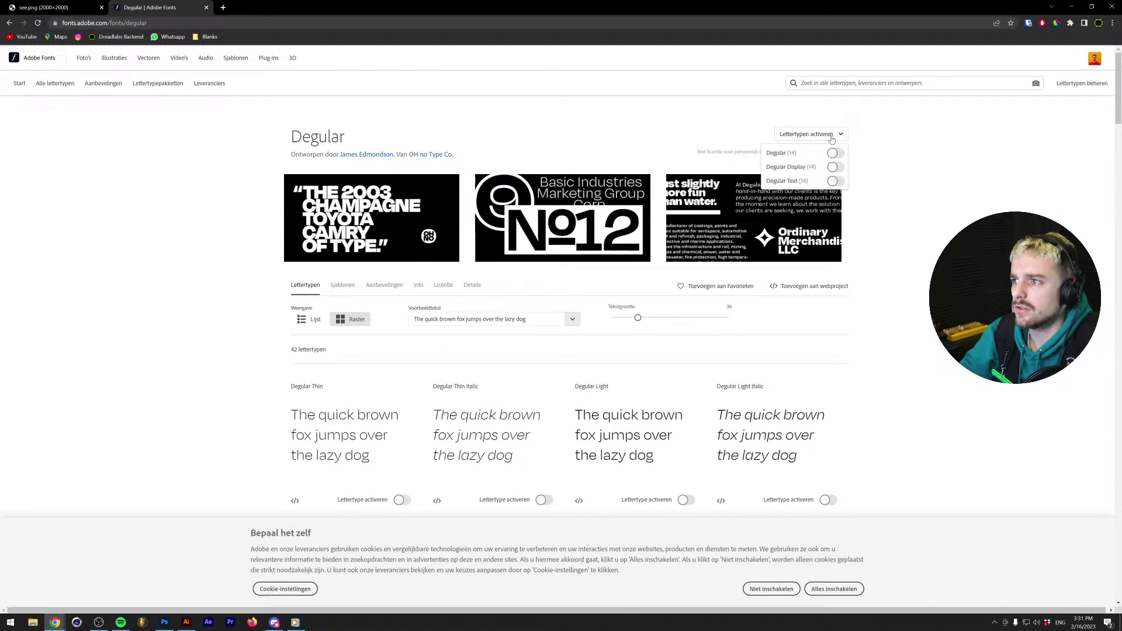
click(836, 154)
click(836, 167)
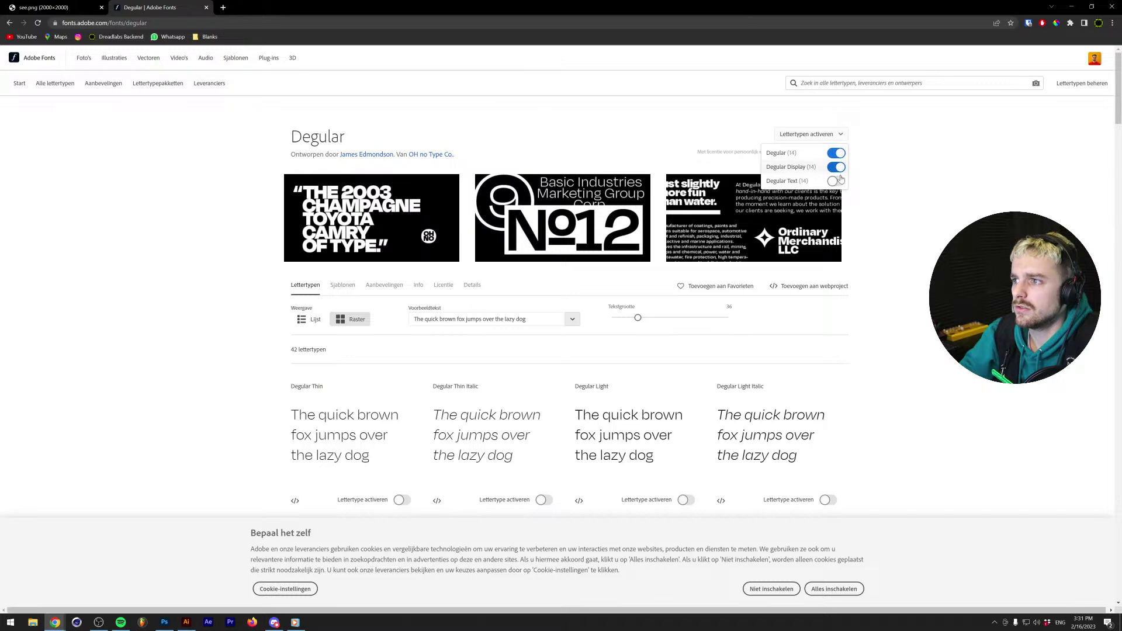
click(899, 191)
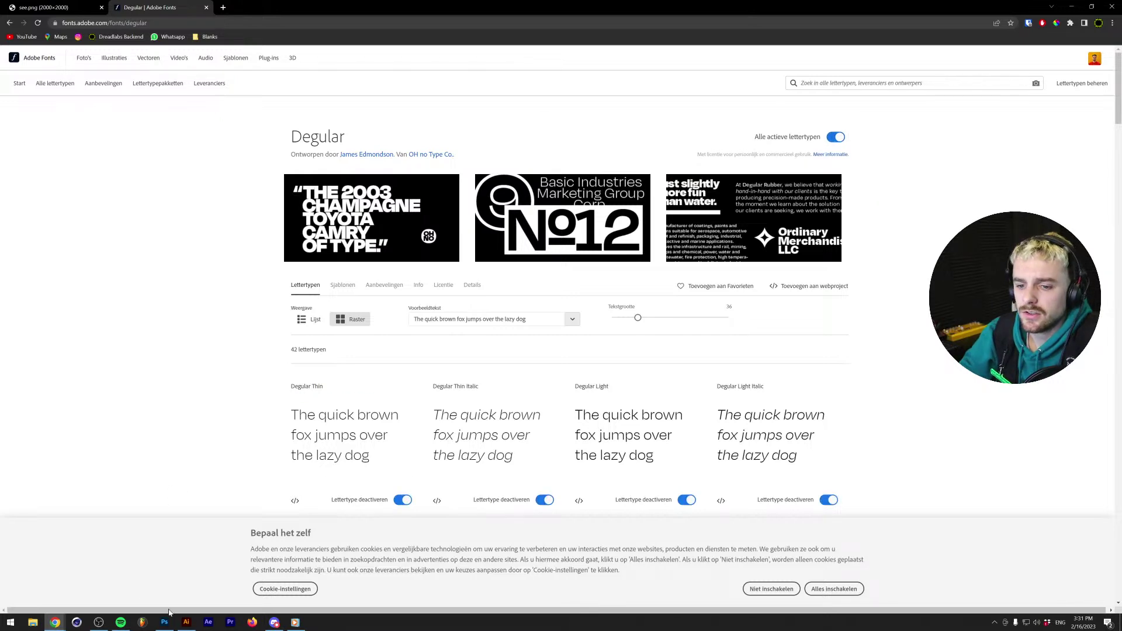
Switch back to Illustrator, find deg in the font list, apply Degular to the three selected labels and deselect them.
click(187, 621)
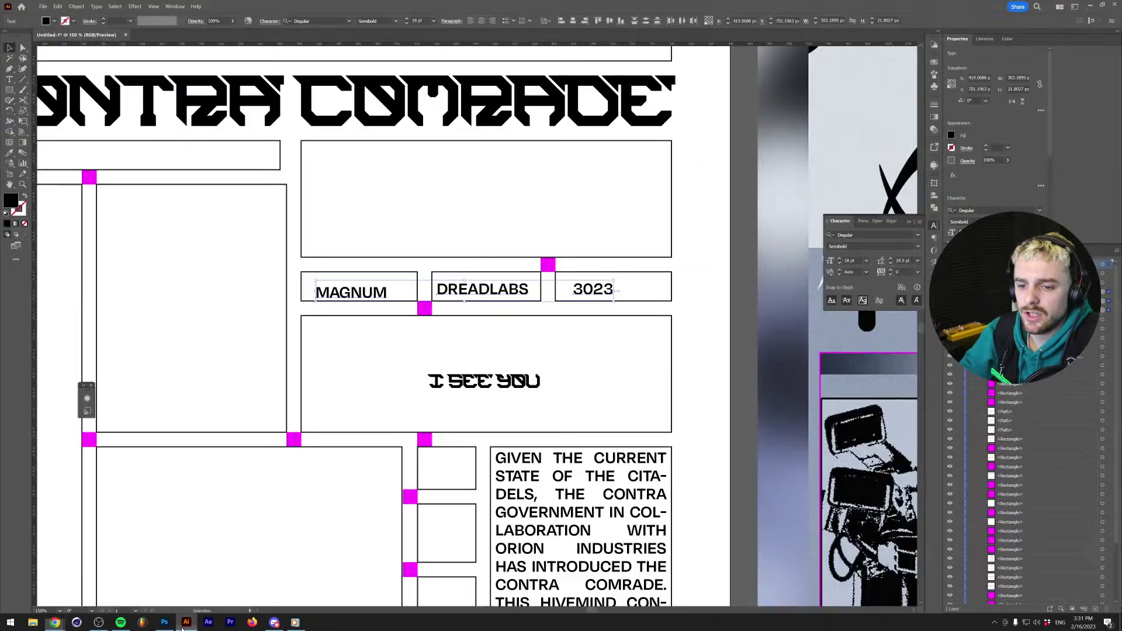
click(350, 22)
text(deg)
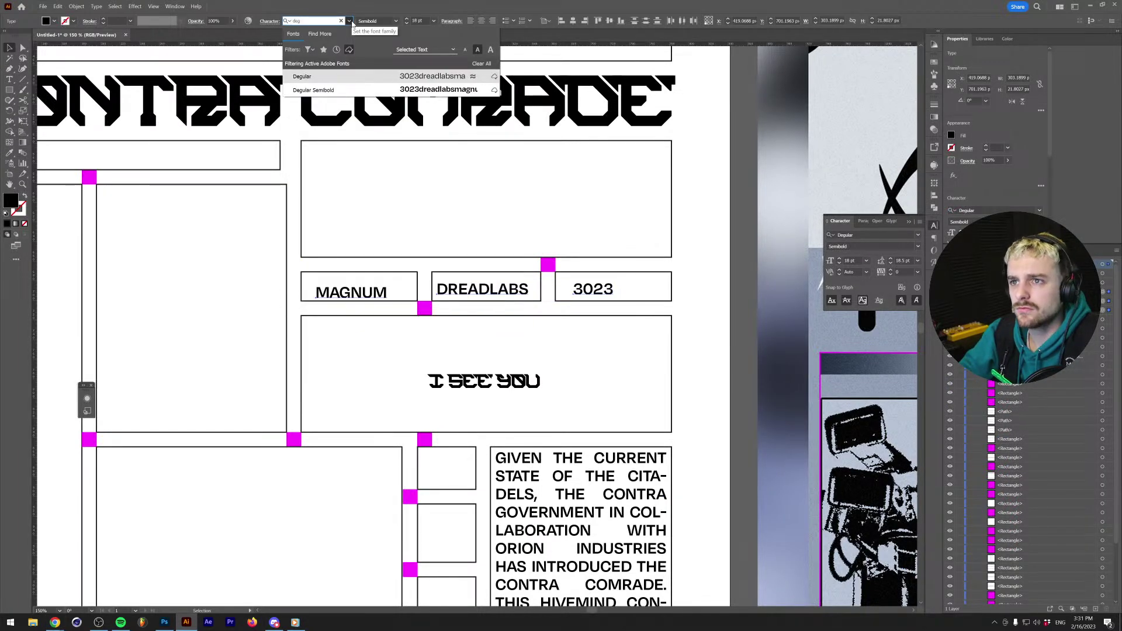
key(Return)
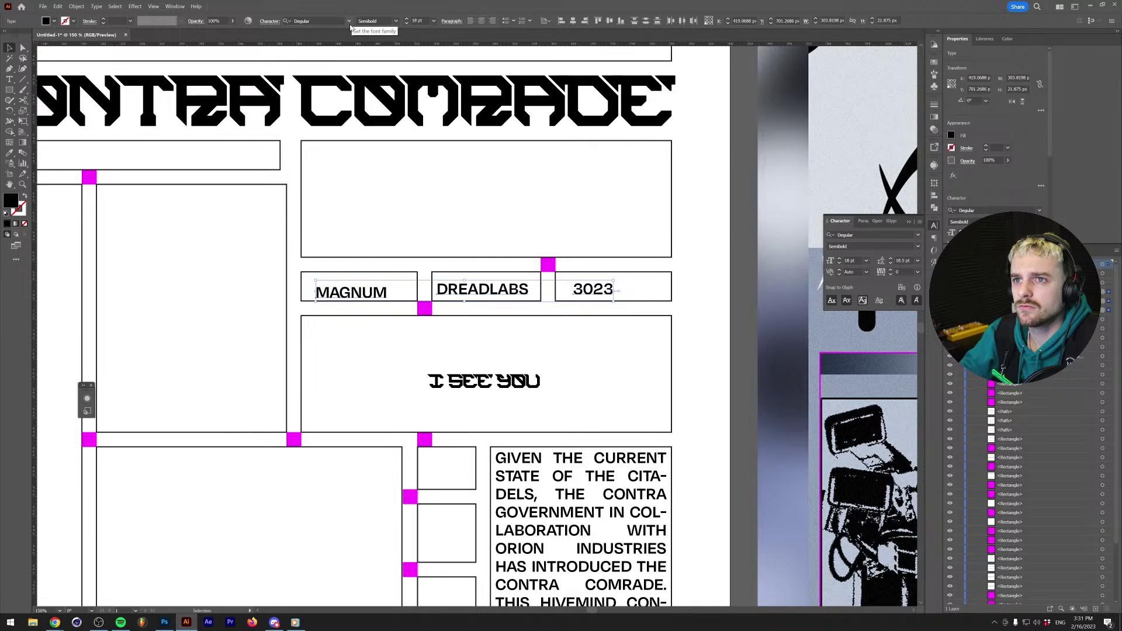
click(338, 267)
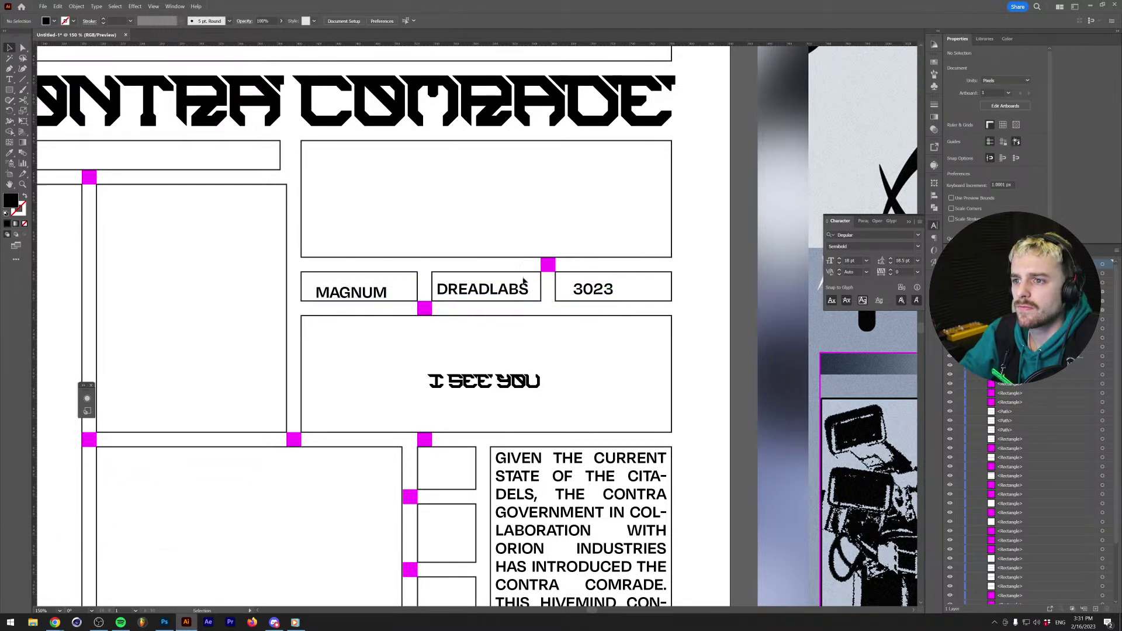
Select the MAGNUM, DREADLABS and 3023 labels and set their paragraph alignment to centred.
click(451, 288)
shift+click(607, 292)
click(481, 22)
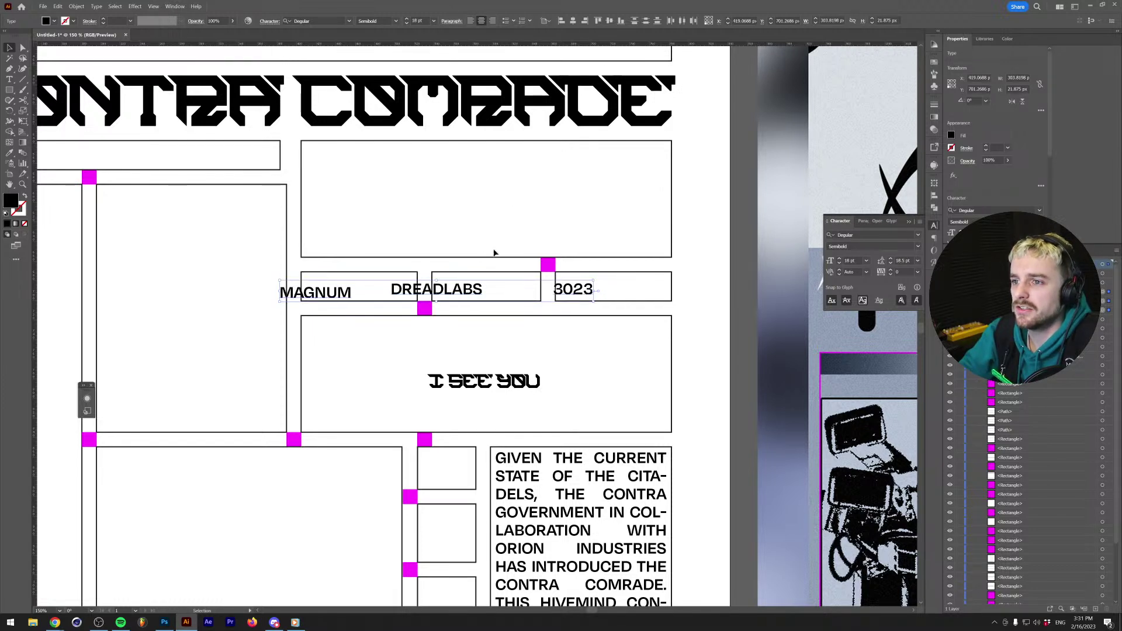
Centre the 3023 label horizontally on its surrounding box.
click(603, 281)
shift+click(605, 276)
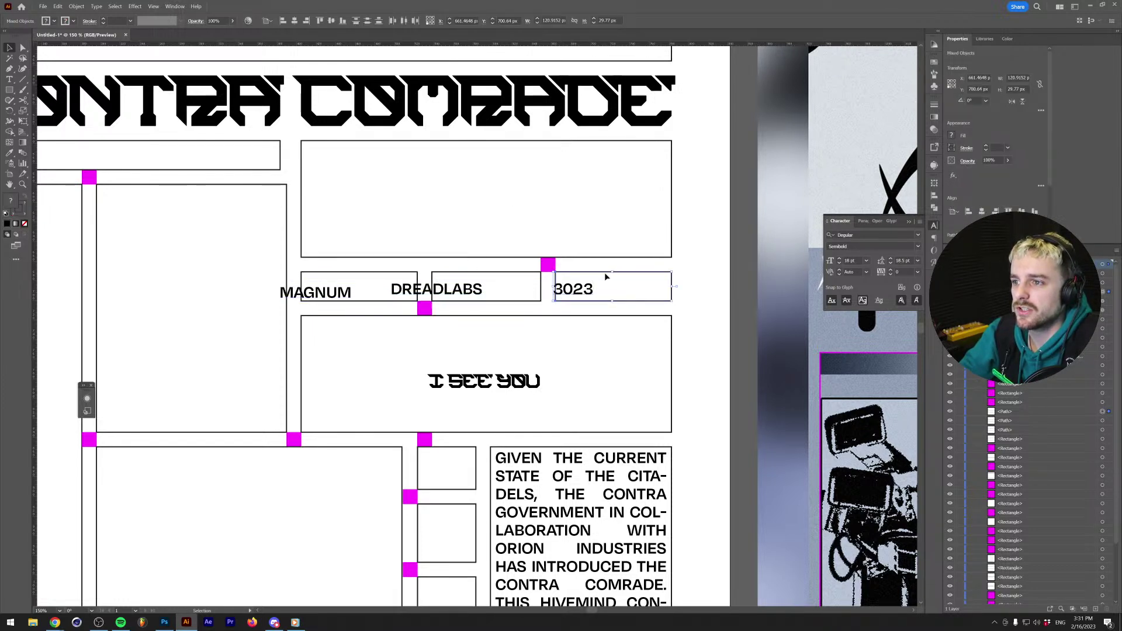
click(295, 20)
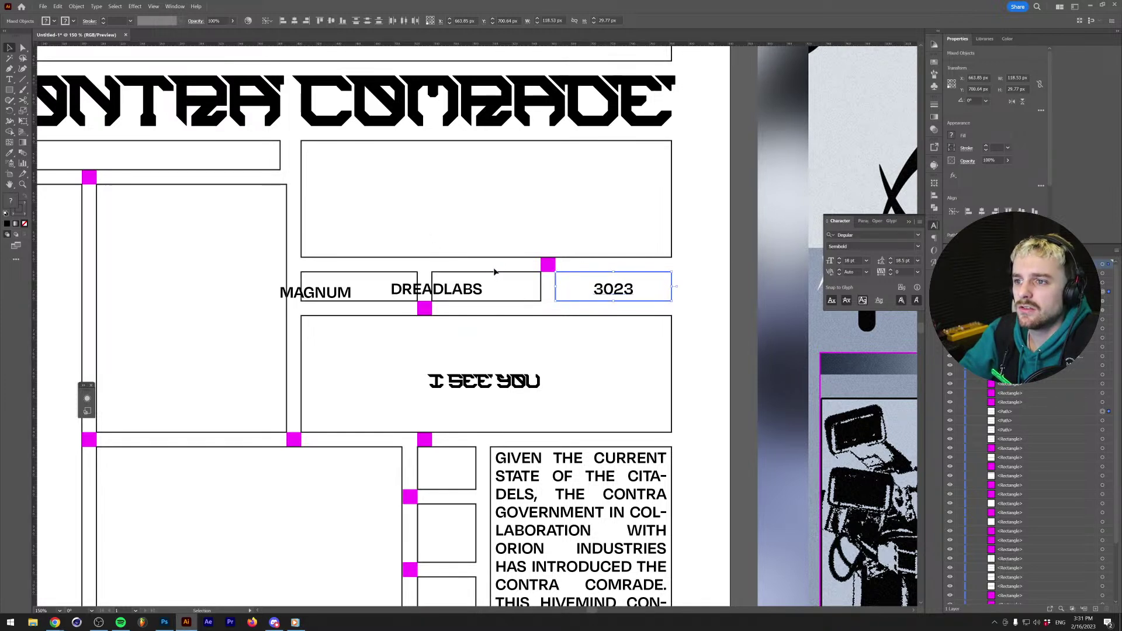
Centre the DREADLABS label both horizontally and vertically on its surrounding box.
click(471, 288)
shift+click(478, 273)
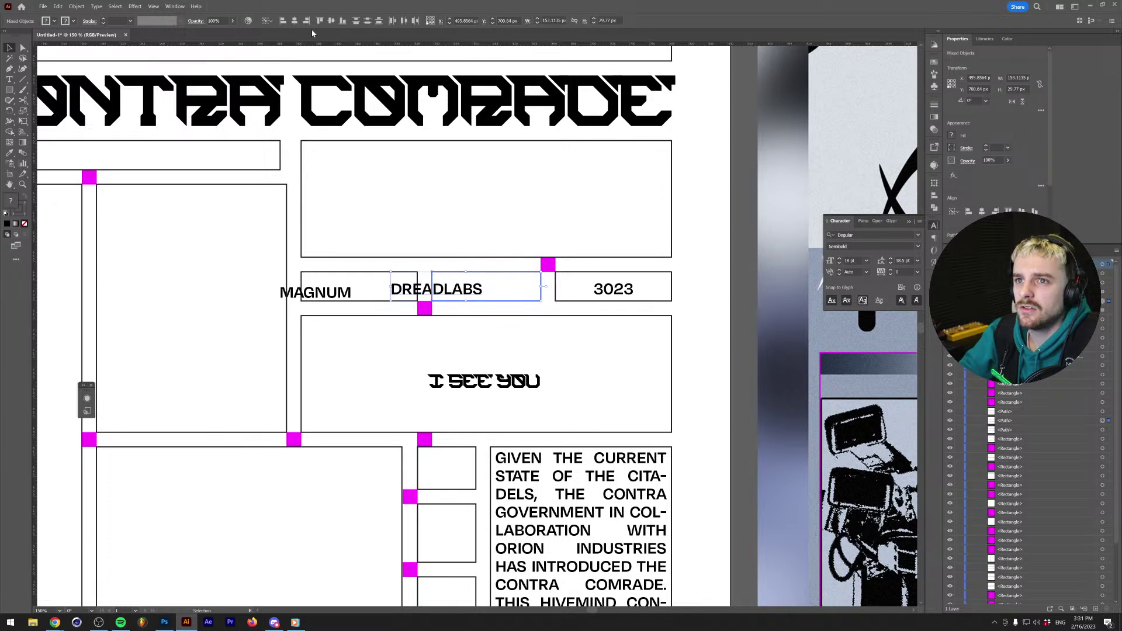
click(296, 20)
click(331, 21)
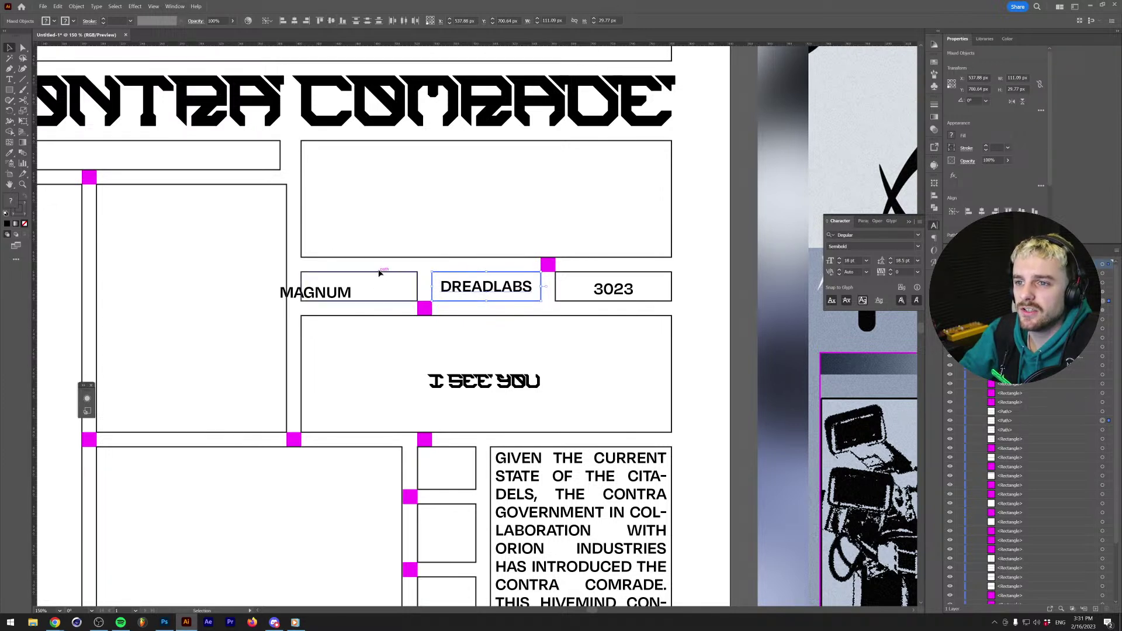
Centre MAGNUM horizontally on its box, and align all three labels and their boxes to a common vertical centre.
click(335, 300)
shift+click(349, 272)
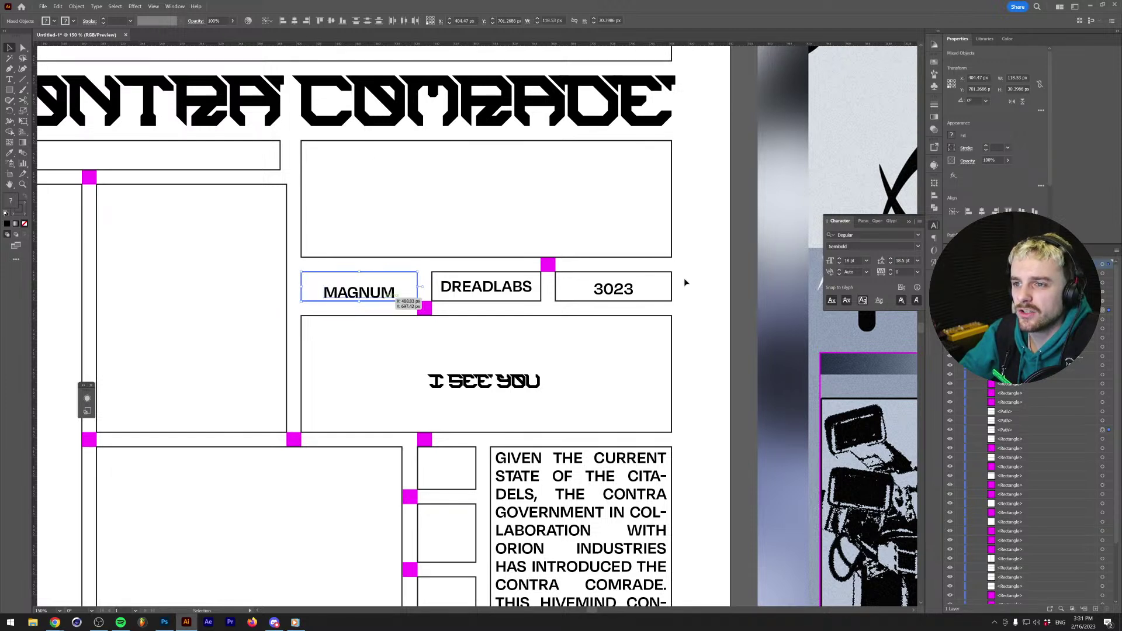
click(367, 294)
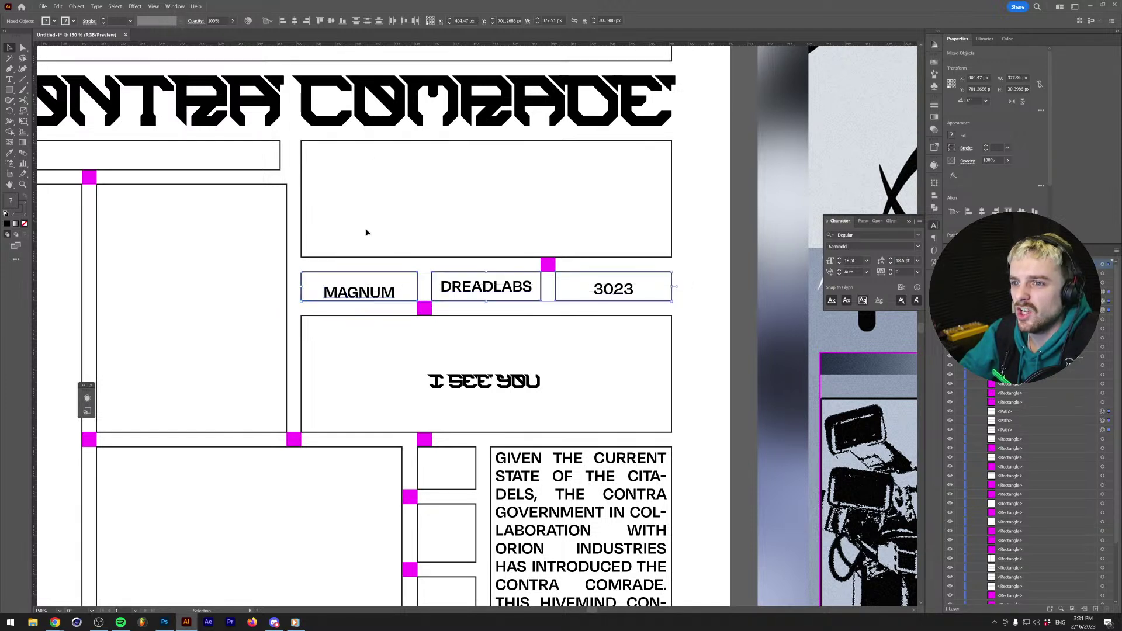
click(331, 21)
Examine the placement of the MAGNUM, DREADLABS and 3023 labels inside their boxes up close.
click(385, 289)
shift+click(503, 292)
shift+click(611, 291)
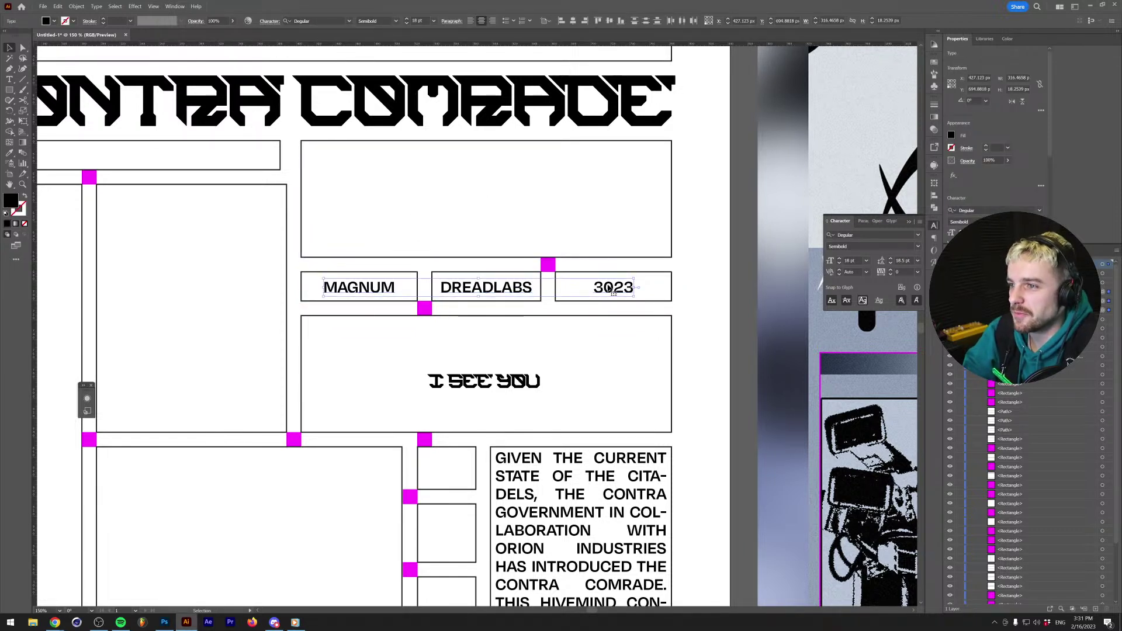
click(687, 280)
scroll(325, 266, up, 2)
scroll(324, 265, down, 2)
scroll(316, 288, up, 2)
scroll(291, 264, down, 1)
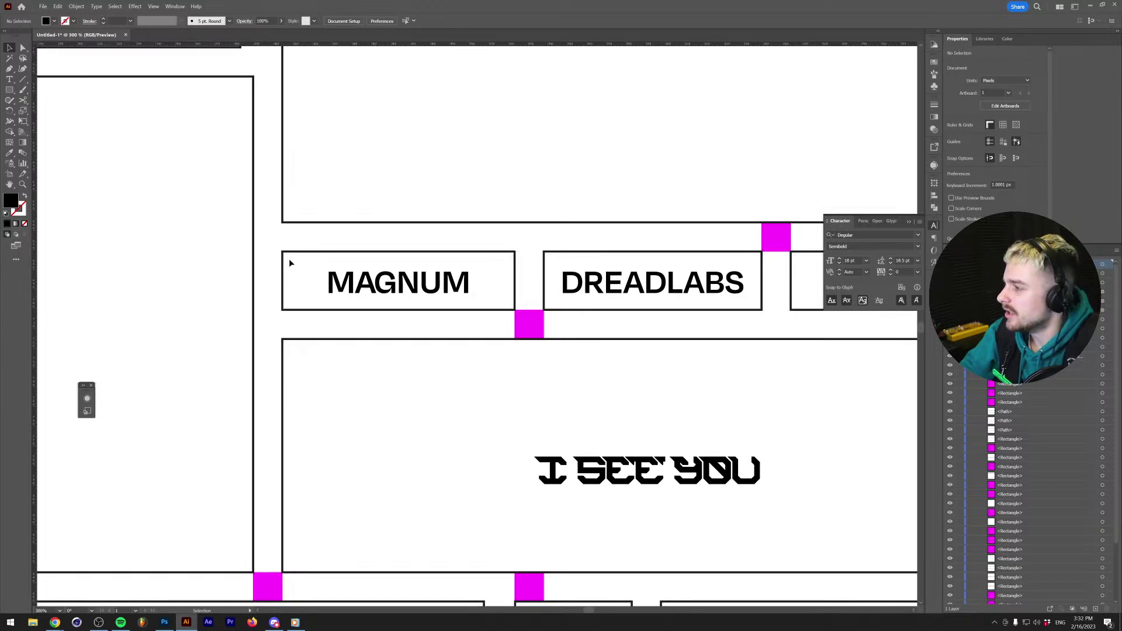
Draw a short diagonal line about 5.19 px wide and high across the upper-left corner of the MAGNUM box.
scroll(289, 264, up, 2)
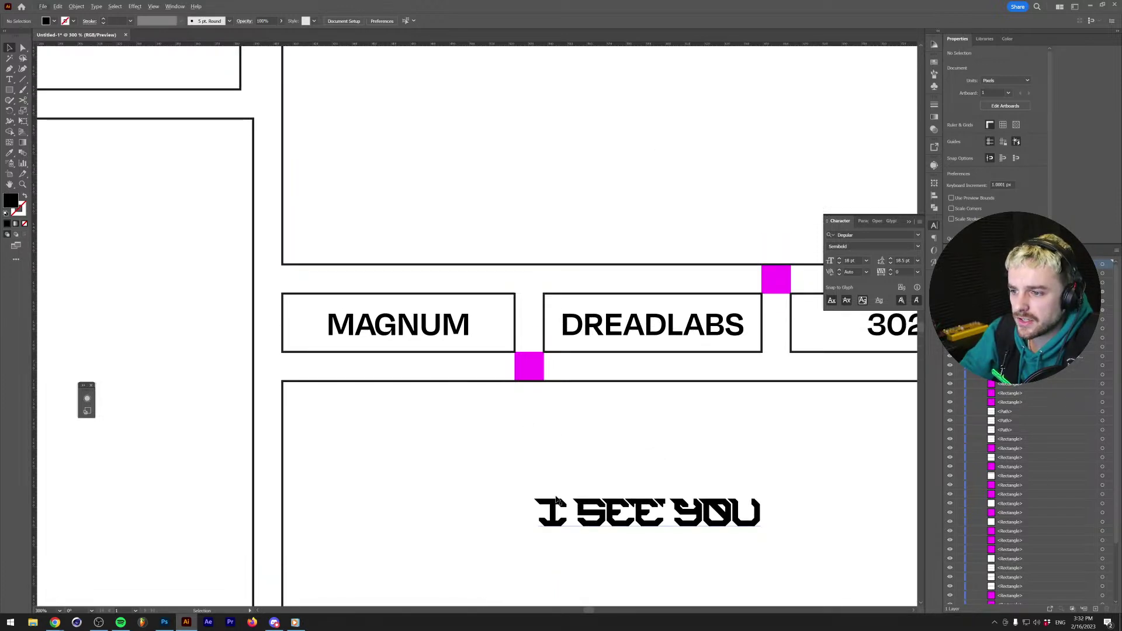
key(ctrl+1)
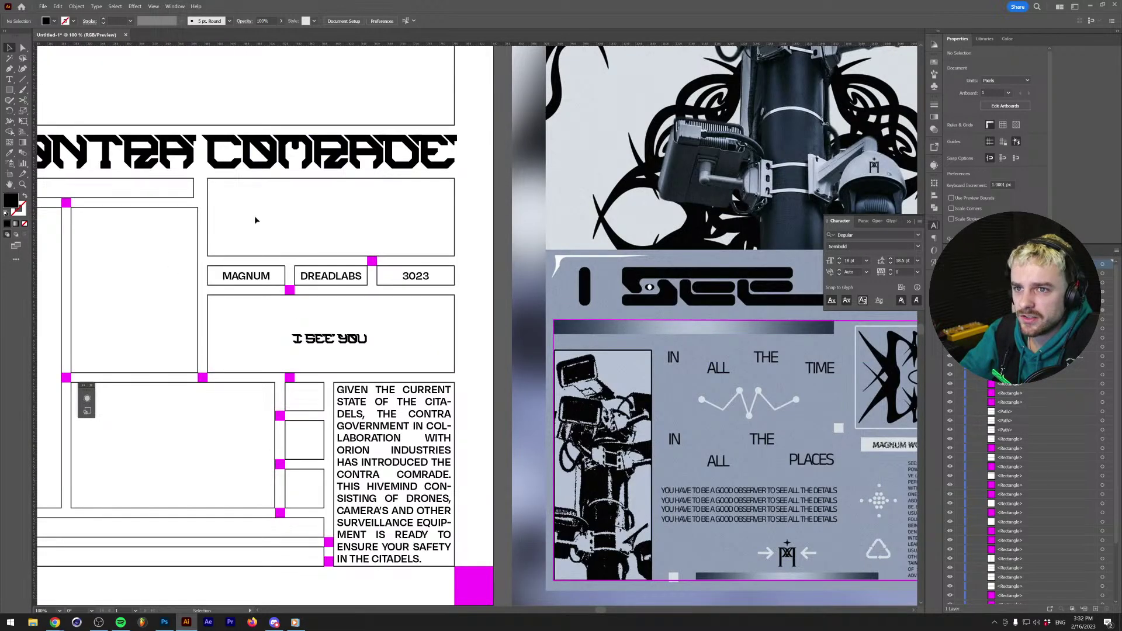
scroll(232, 252, up, 6)
key(p)
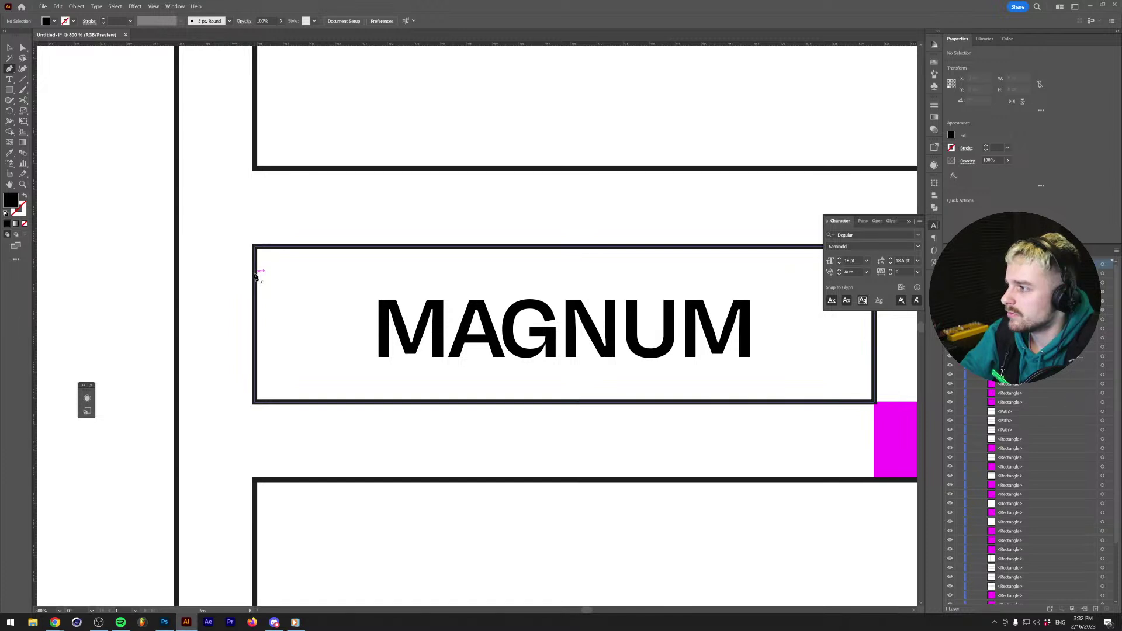
click(255, 273)
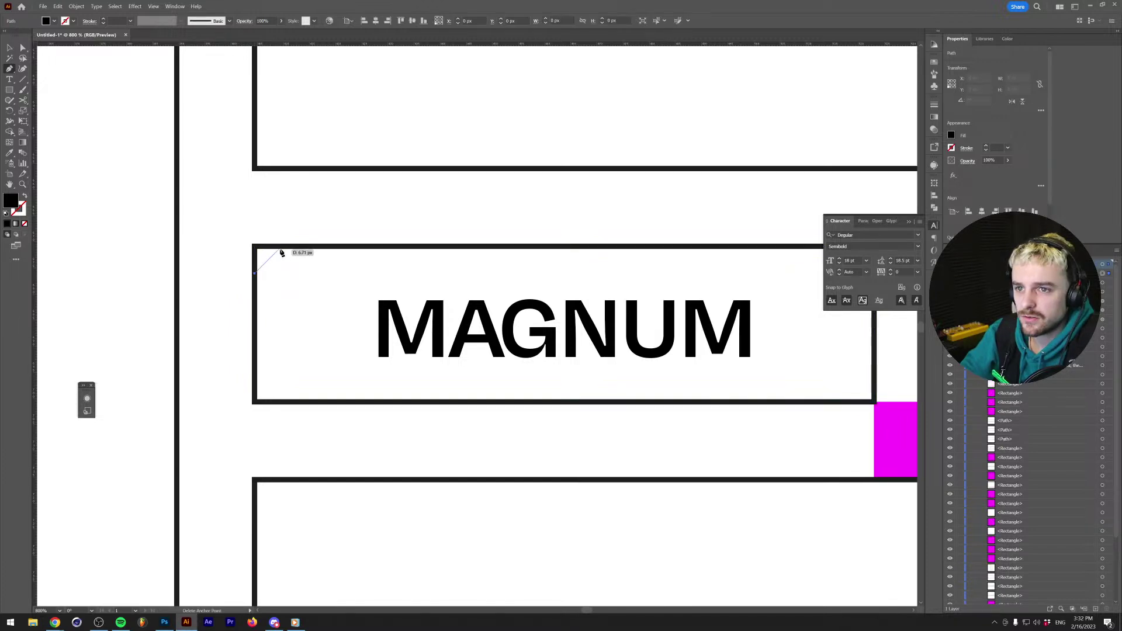
click(295, 233)
key(ctrl)
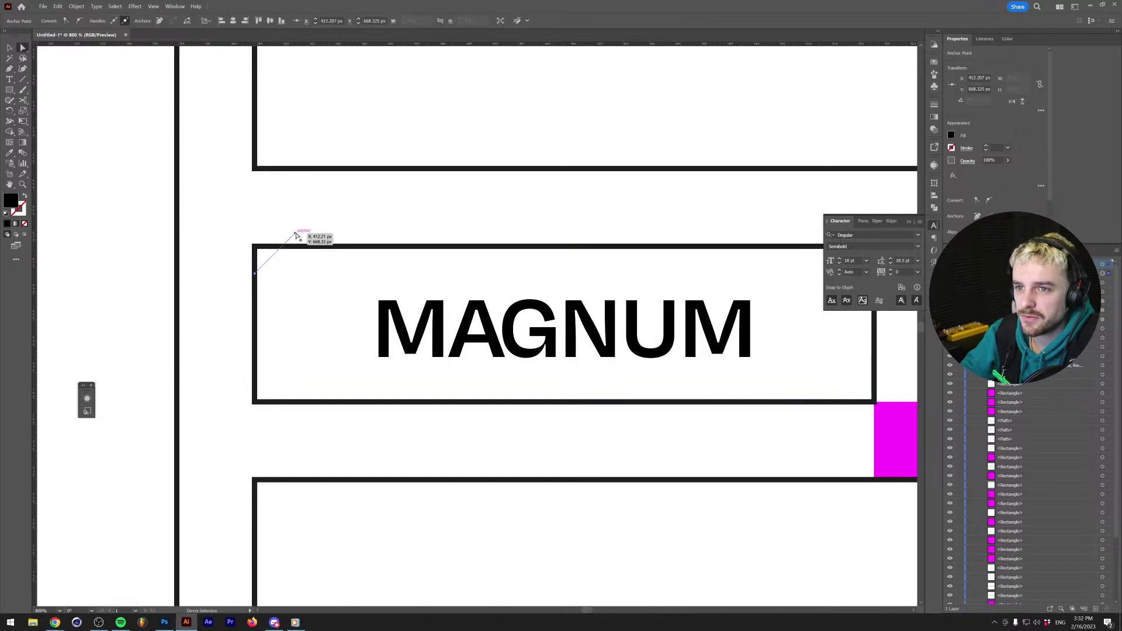
drag(297, 234, 282, 247)
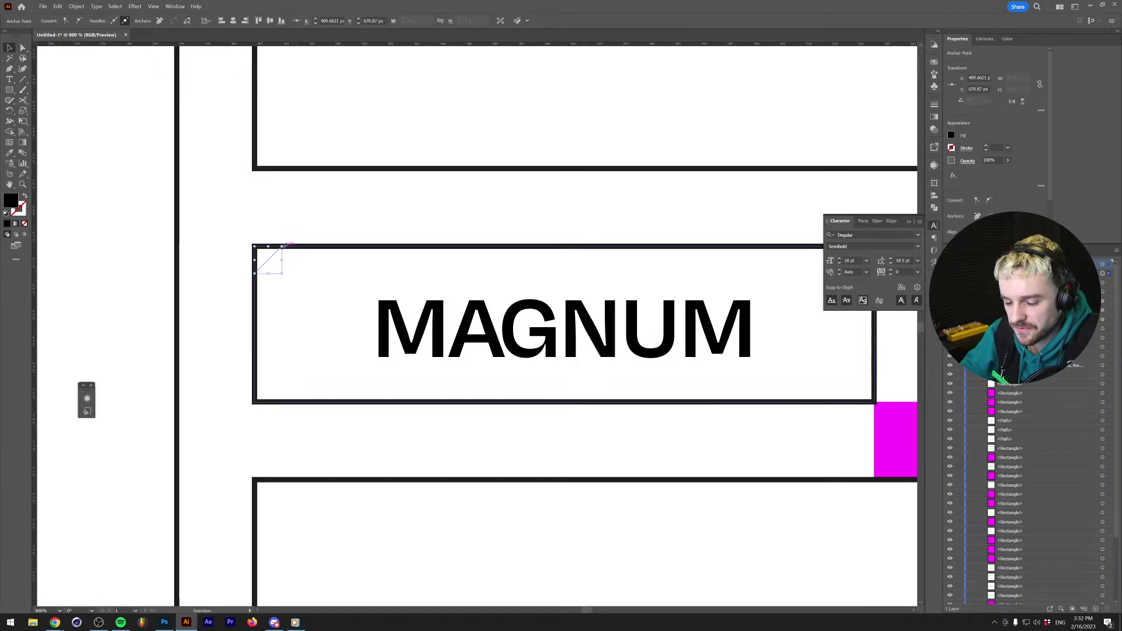
Copy the MAGNUM box's outline style onto the corner diagonal with the Eyedropper.
key(i)
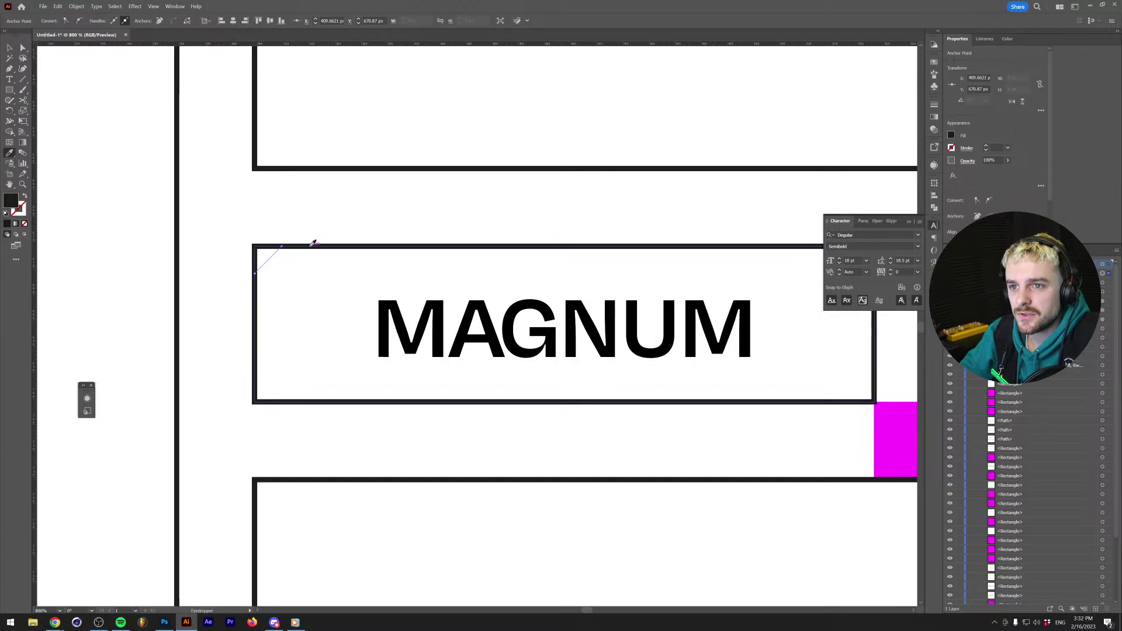
click(312, 245)
key(v)
scroll(310, 234, down, 2)
scroll(301, 240, up, 1)
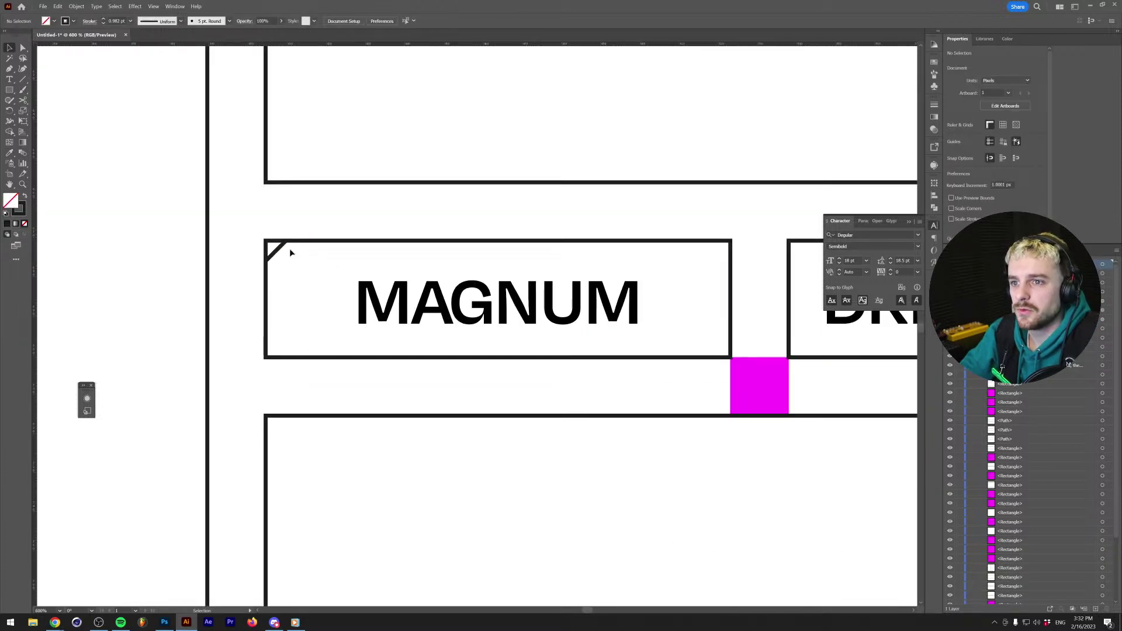
In outline view, align the diagonal with the MAGNUM box's edges and place a mirrored copy in its upper-right corner.
click(279, 249)
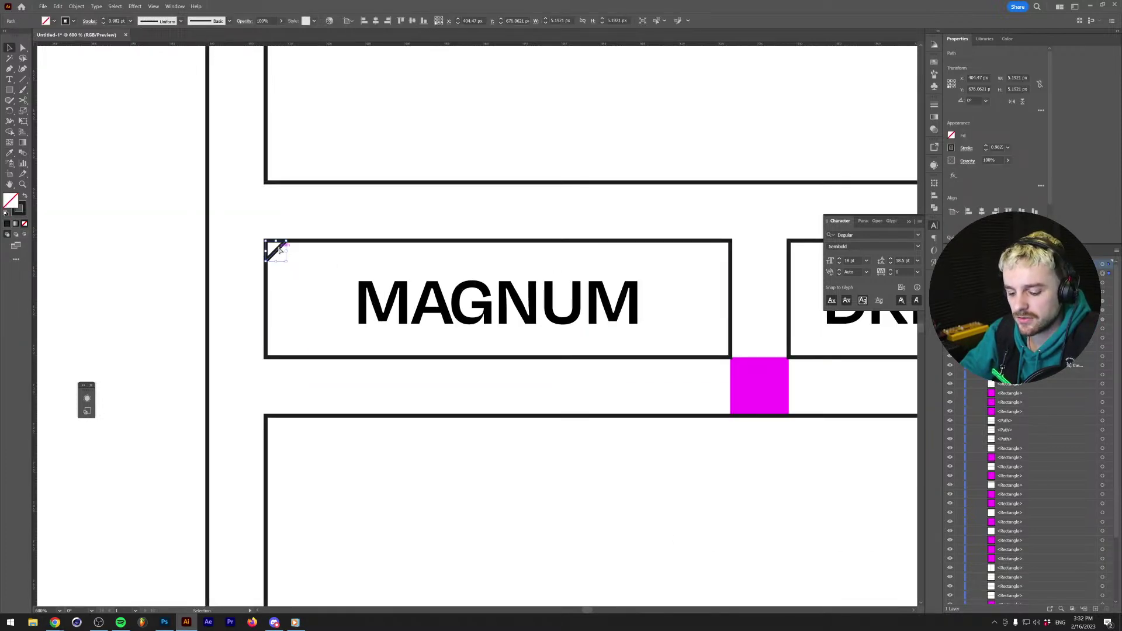
key(ctrl+y)
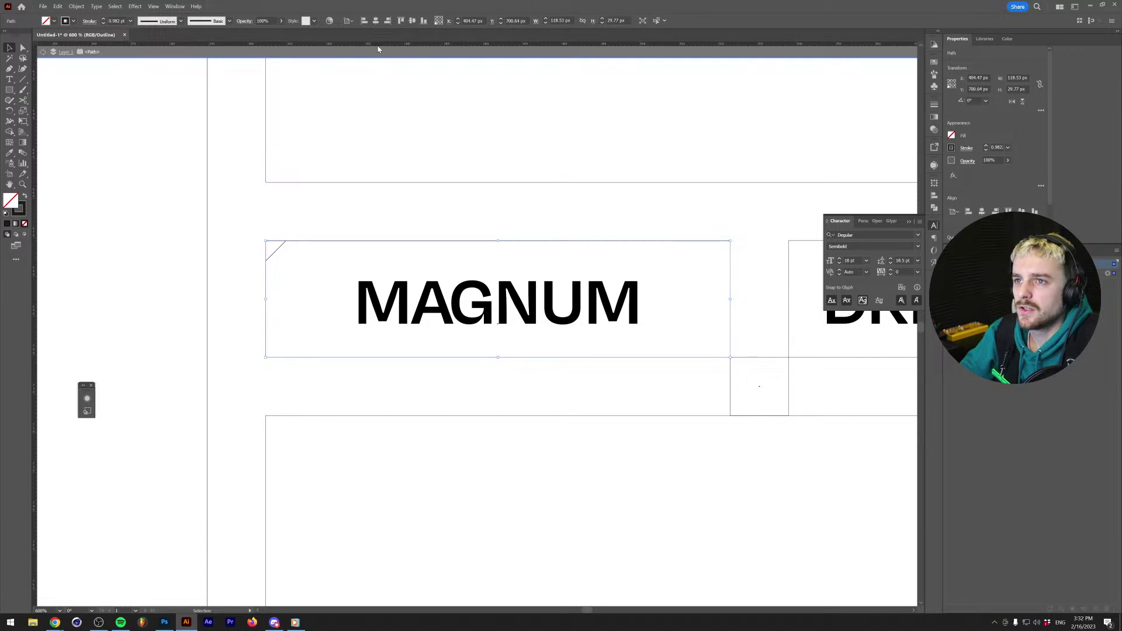
click(347, 233)
click(282, 247)
click(309, 241)
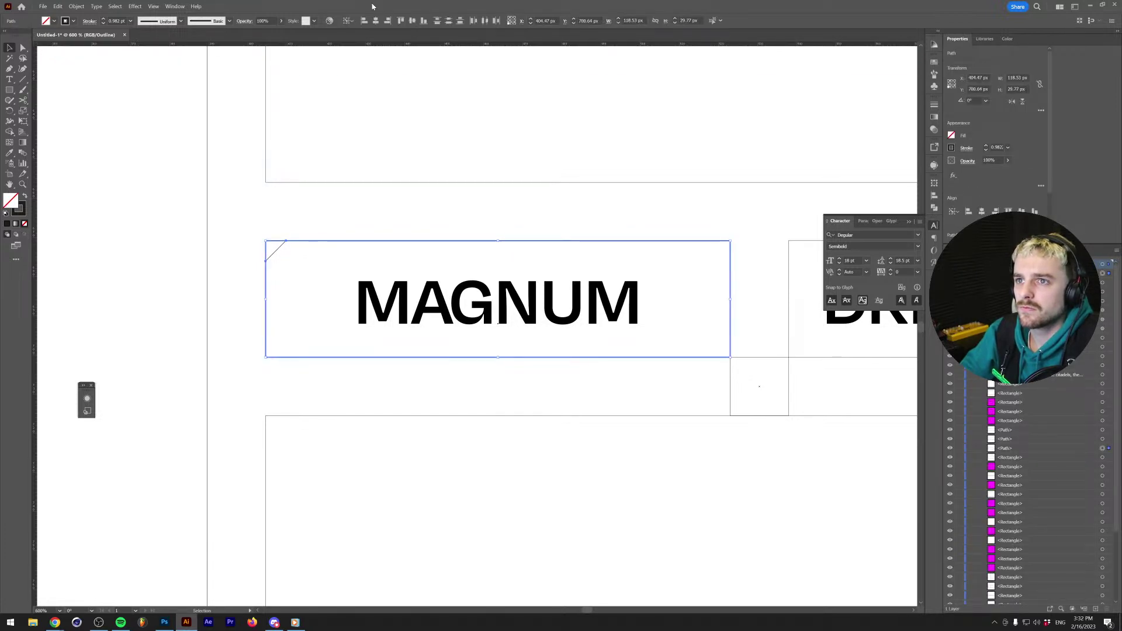
click(711, 261)
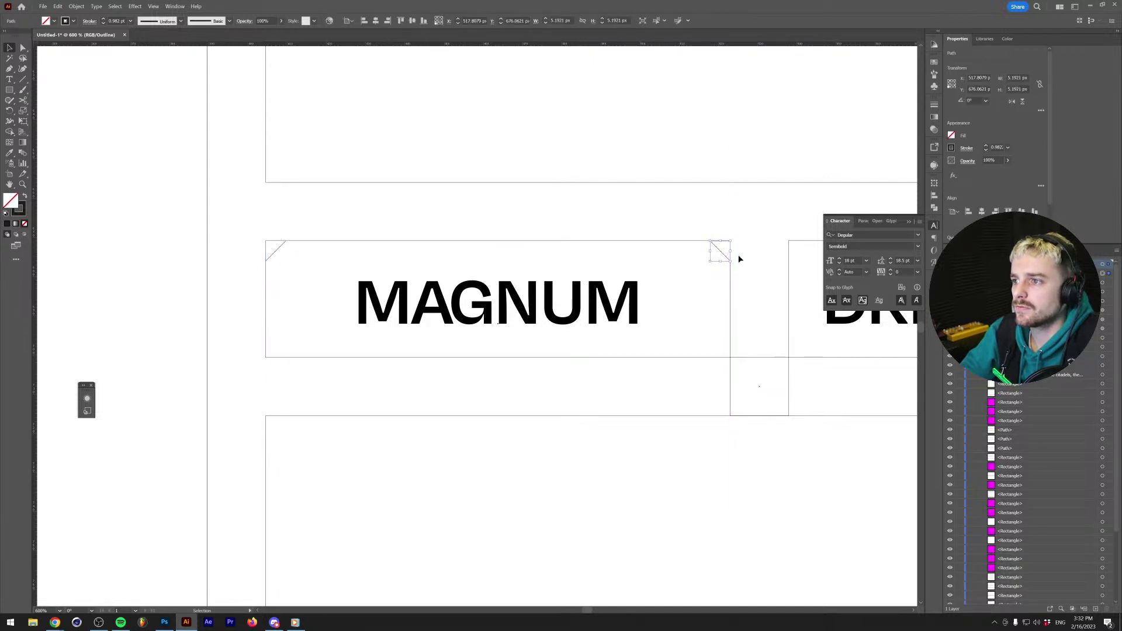
Copy both upper diagonals to the MAGNUM box's bottom edge and reflect them vertically so they cut across the lower corners.
click(723, 258)
click(274, 255)
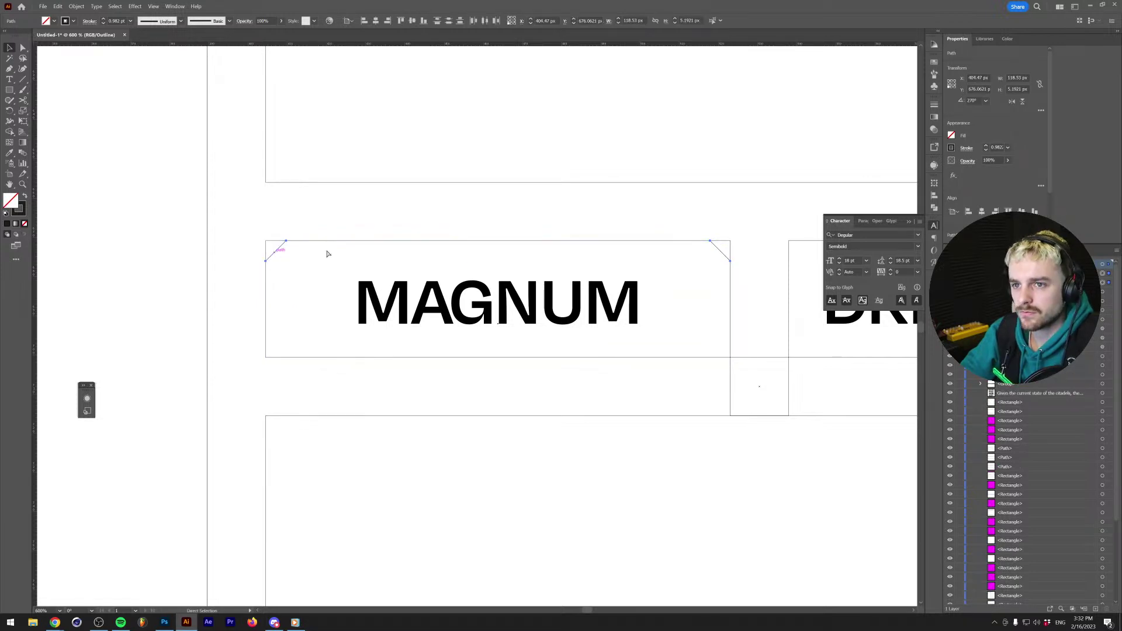
click(264, 284)
click(424, 21)
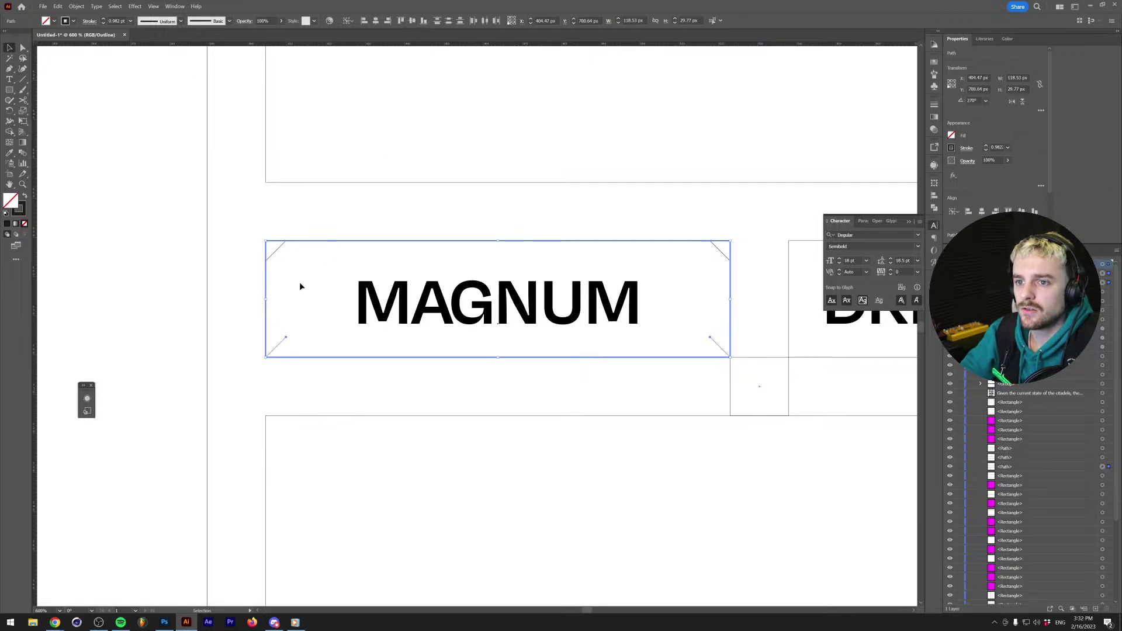
shift+click(265, 306)
key(o)
drag(261, 329, 786, 352)
key(ctrl+y)
key(v)
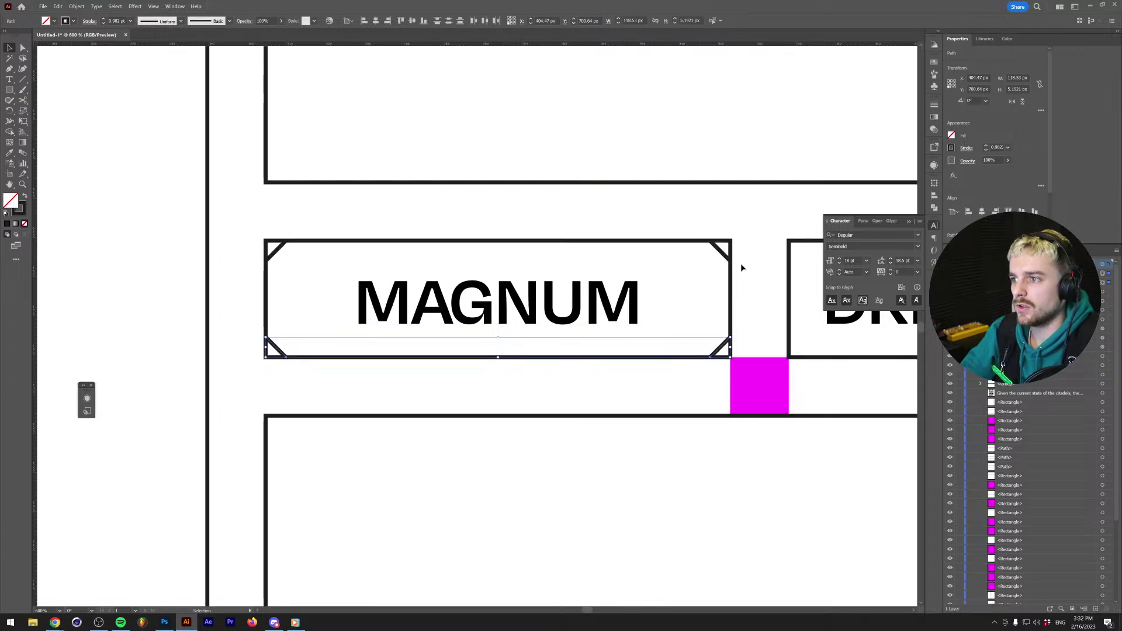
Group the four corner diagonals of the MAGNUM box, leaving the box itself out of the group.
click(322, 220)
click(300, 358)
shift+click(726, 252)
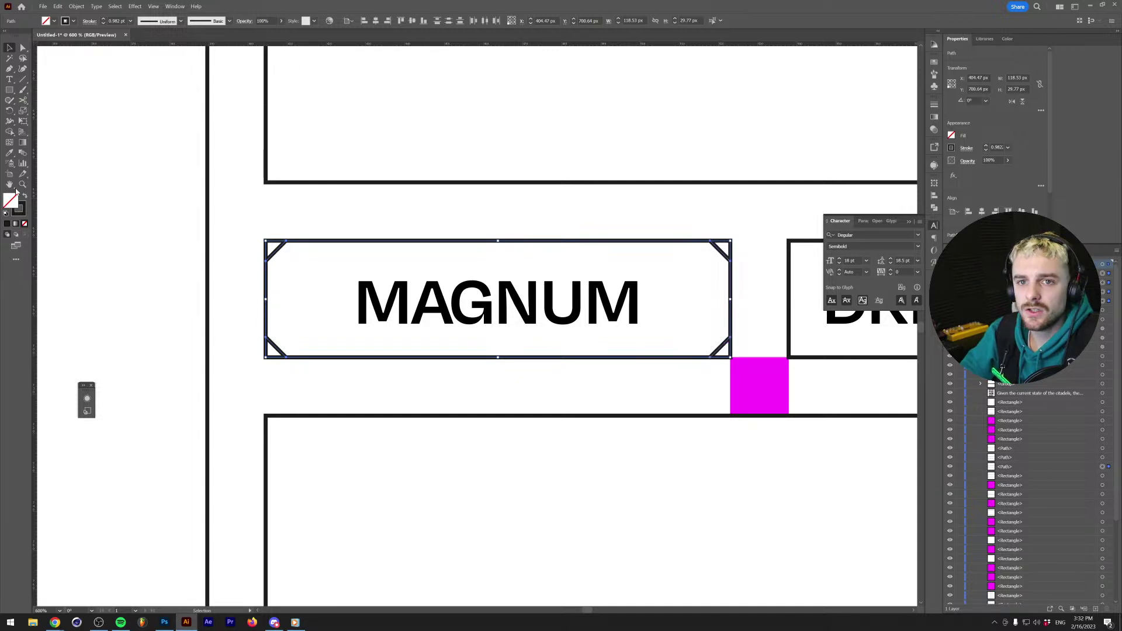
click(240, 263)
click(277, 255)
shift+click(279, 345)
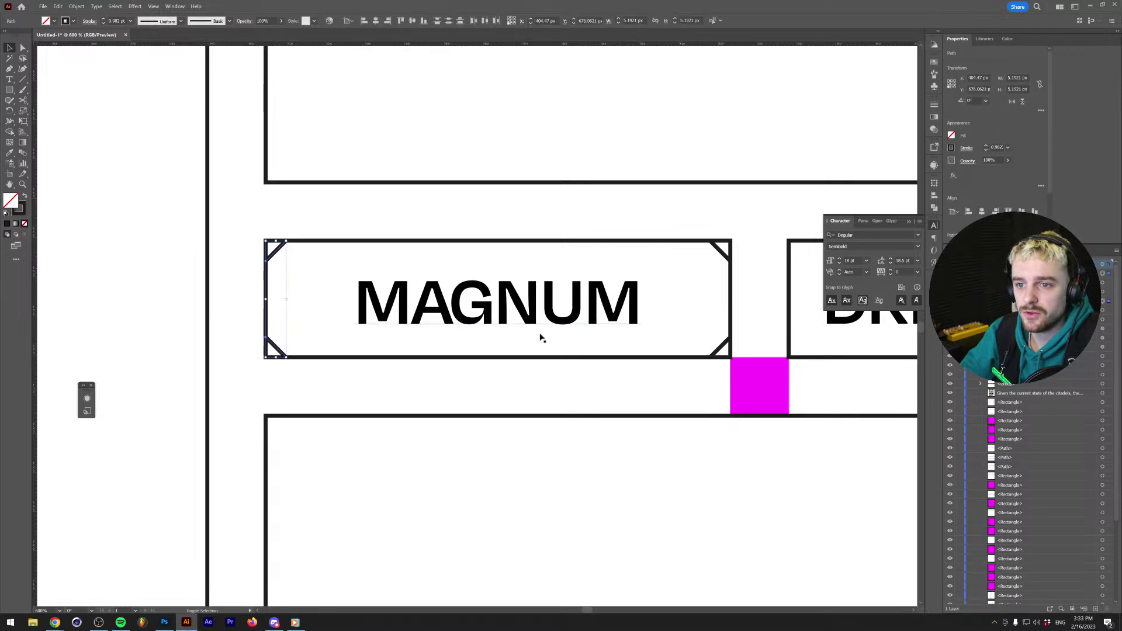
shift+click(724, 347)
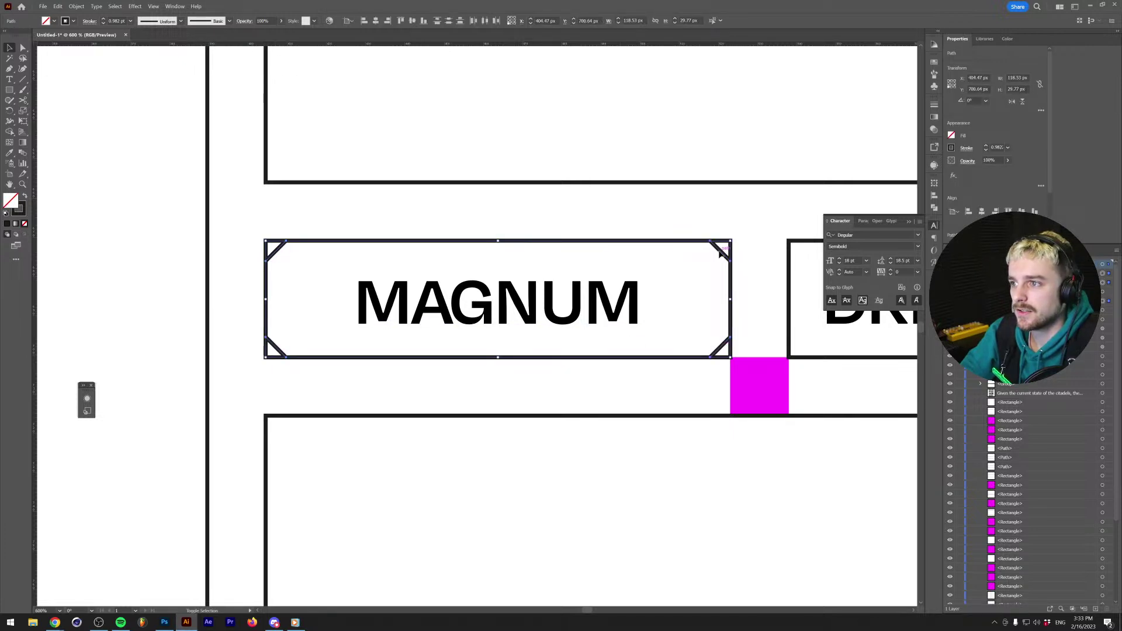
scroll(644, 309, down, 3)
scroll(409, 310, right, 8)
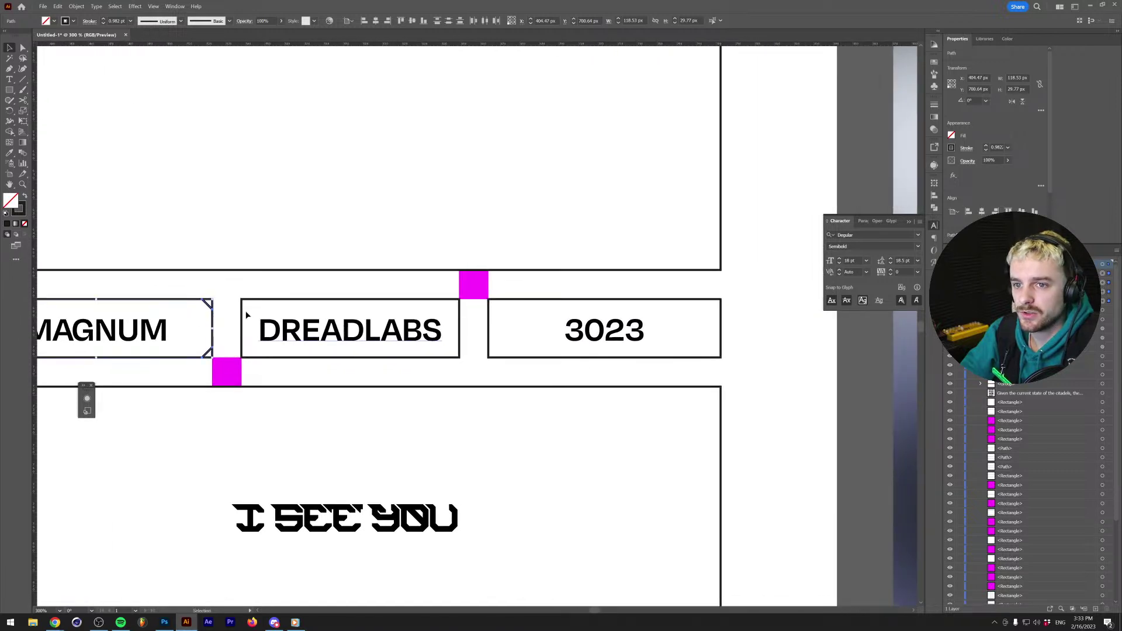
key(ctrl+g)
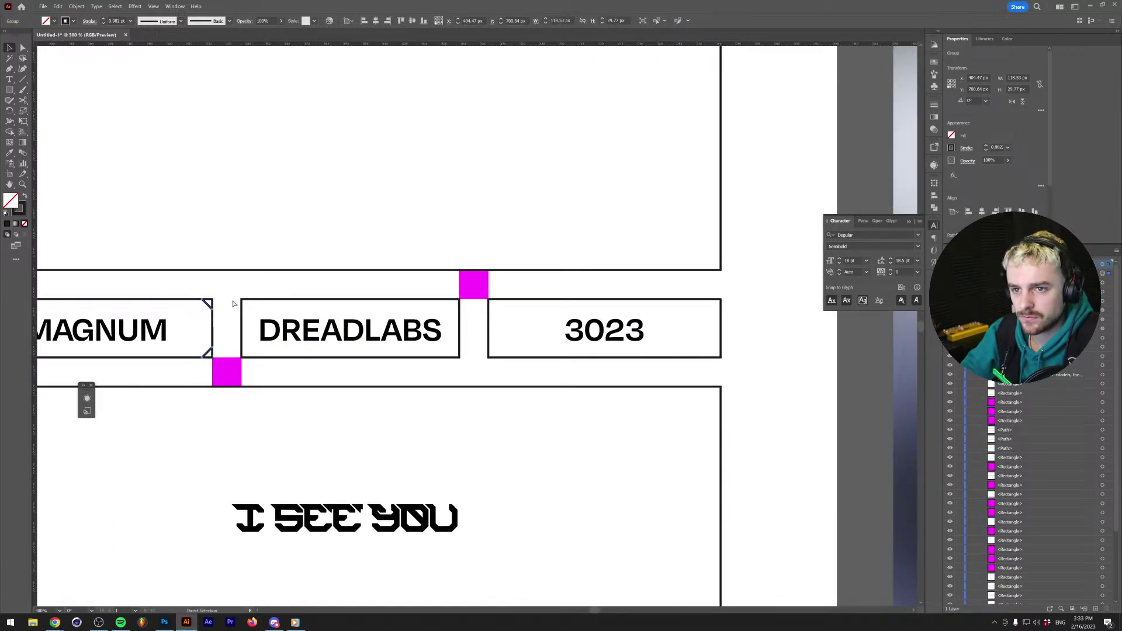
Centre a copy of the grouped corner diagonals horizontally on the DREADLABS box.
double_click(270, 301)
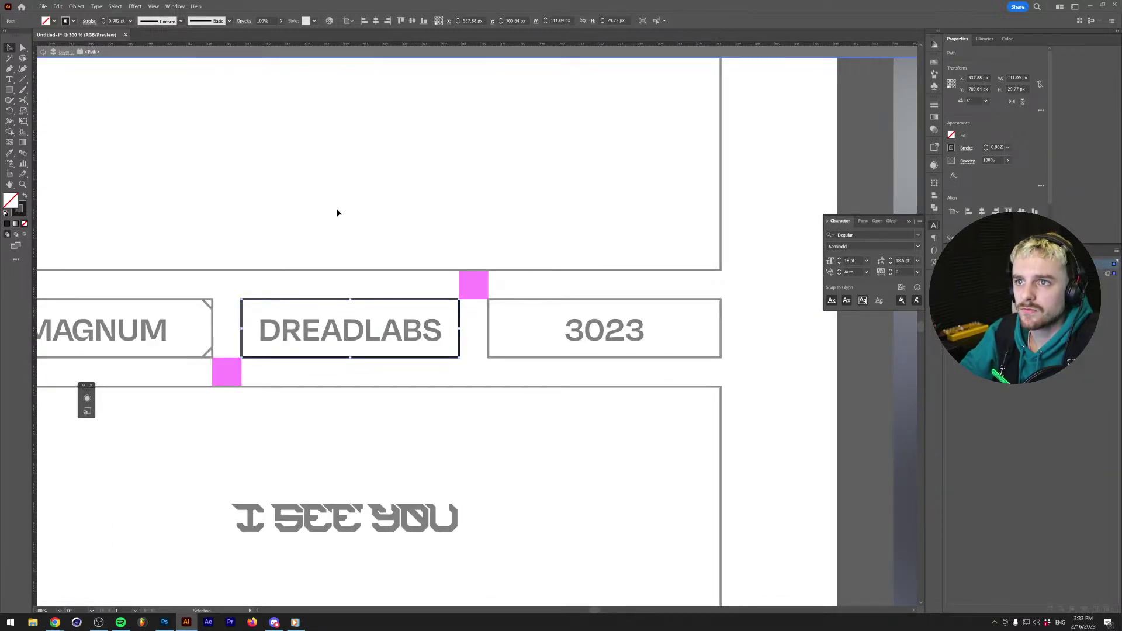
double_click(329, 259)
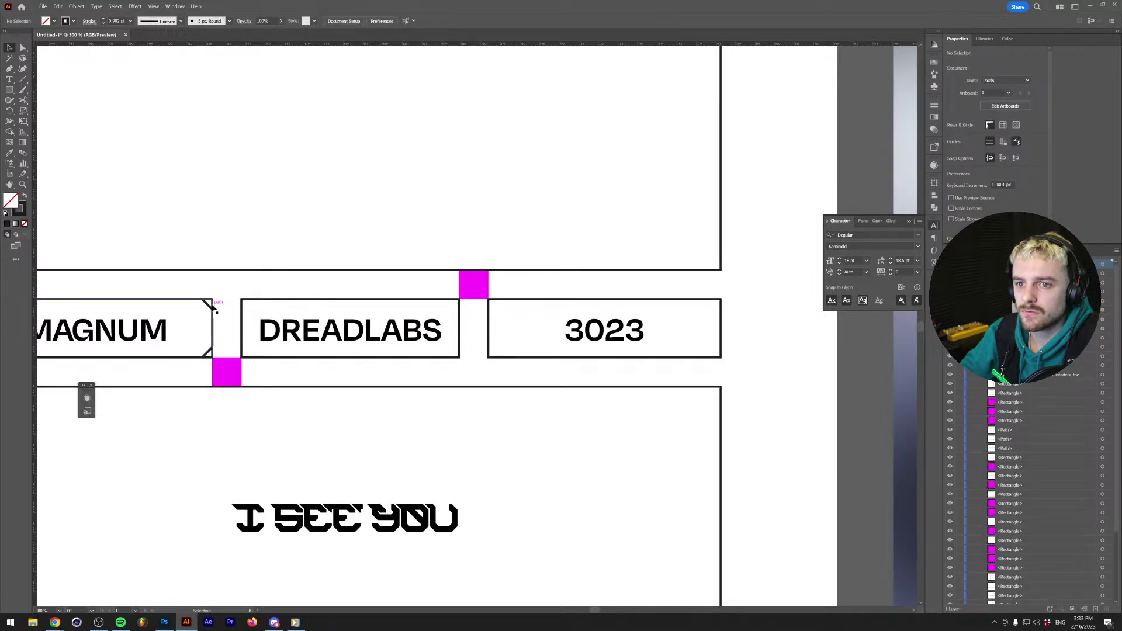
click(209, 308)
shift+click(273, 301)
click(378, 20)
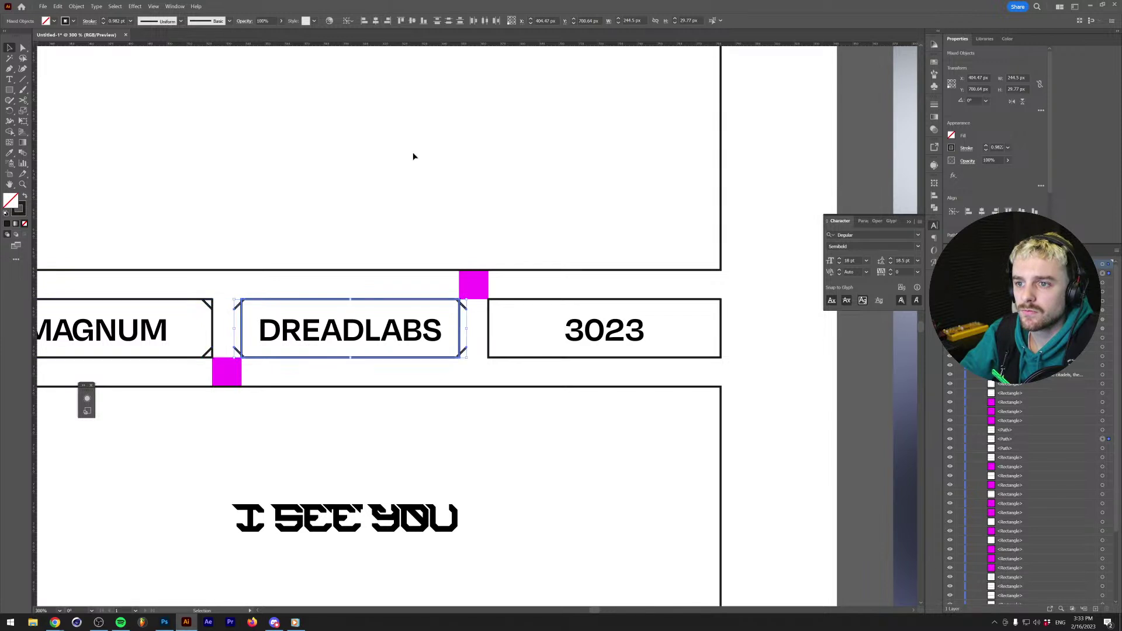
Paste another copy of the corner diagonals in place and centre it horizontally on the 3023 box.
key(ctrl+f)
shift+click(525, 300)
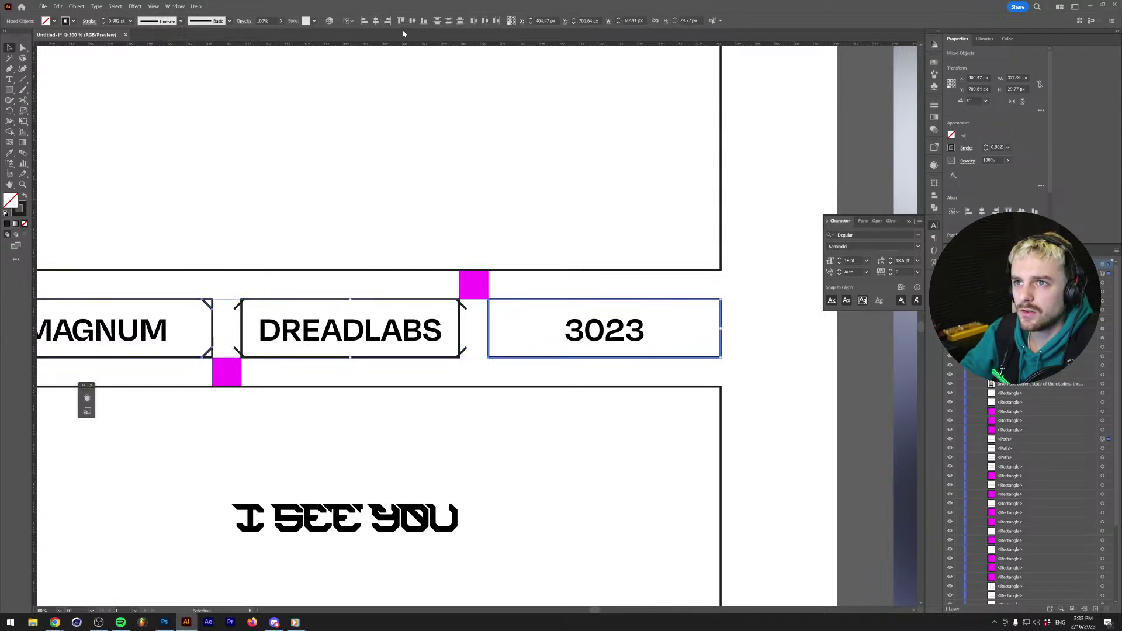
click(376, 20)
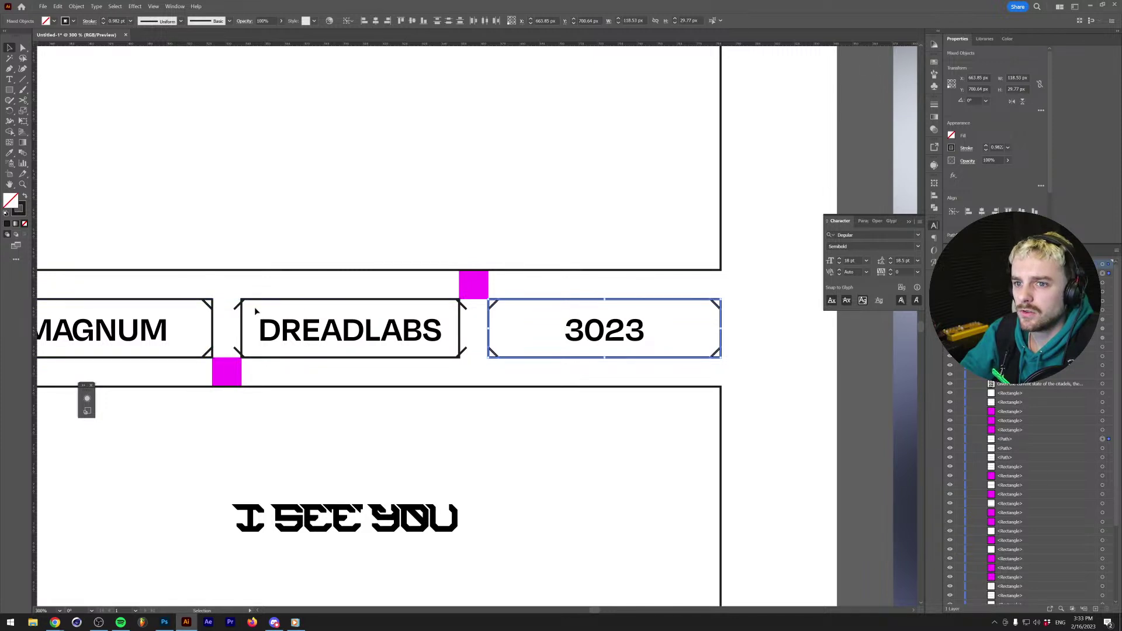
click(233, 318)
scroll(235, 317, down, 1)
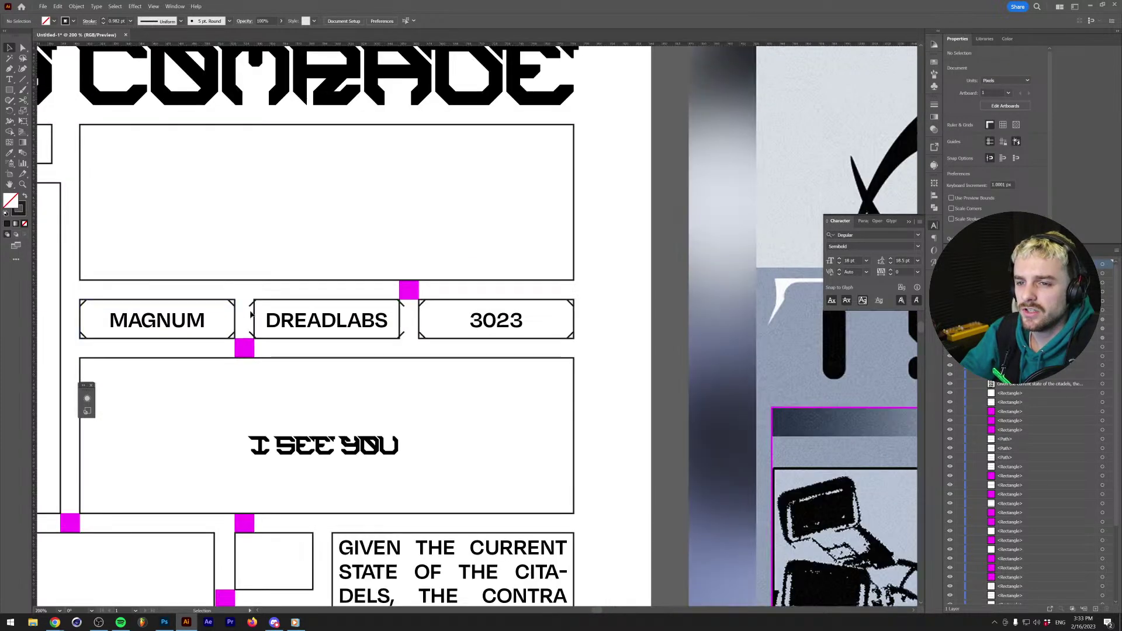
Ungroup the DREADLABS corner diagonals and align the right-hand pair to the right edge of the box.
click(251, 315)
scroll(251, 315, up, 2)
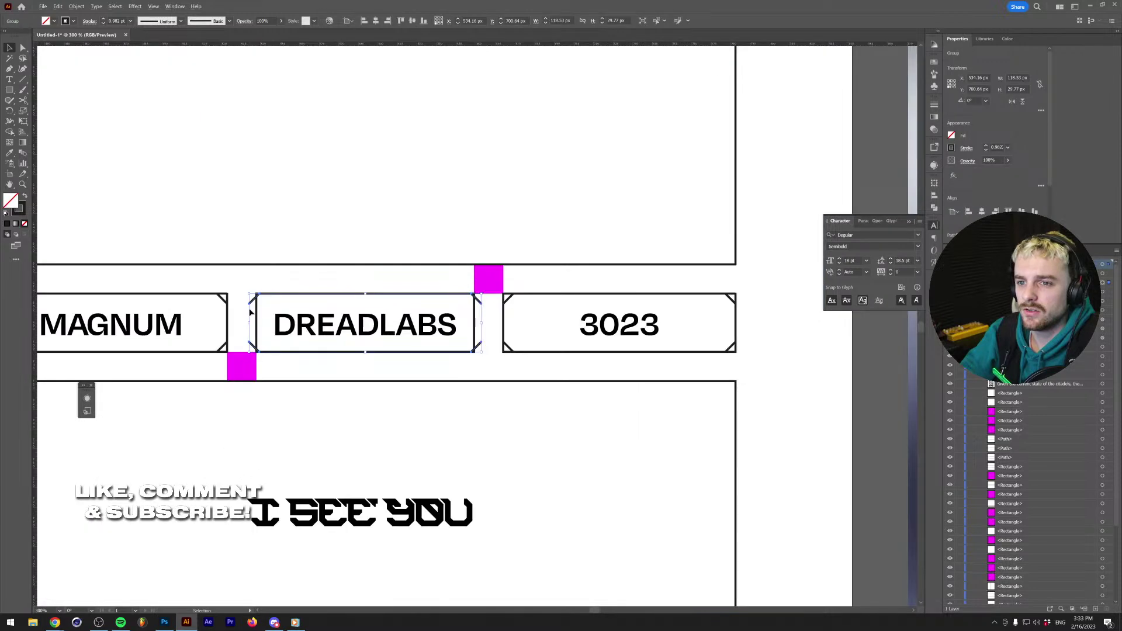
click(464, 283)
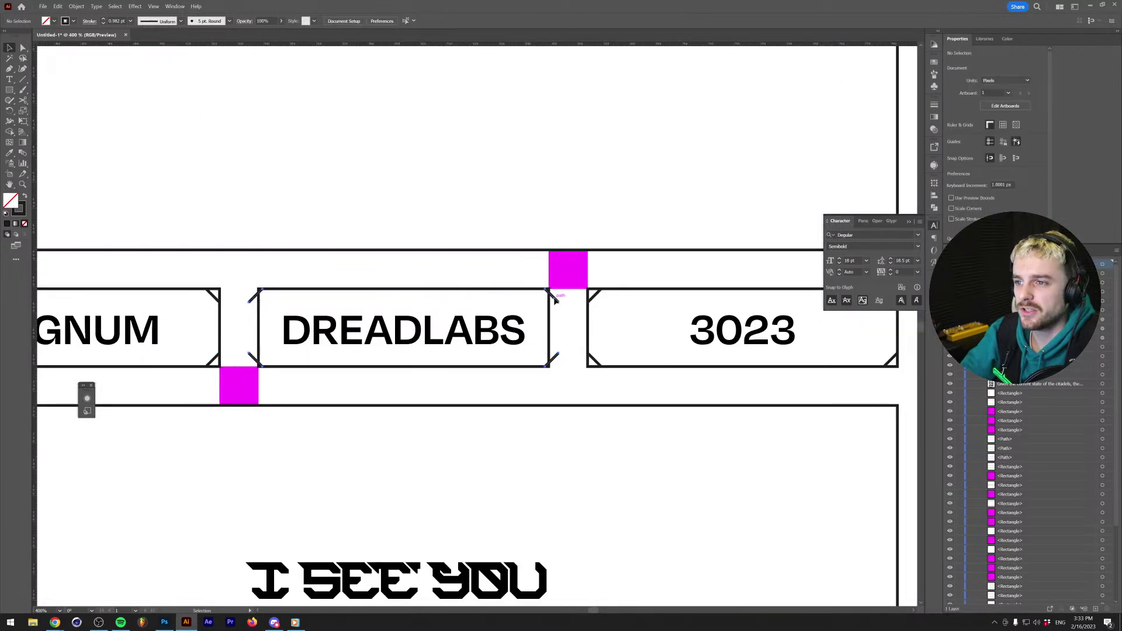
click(554, 299)
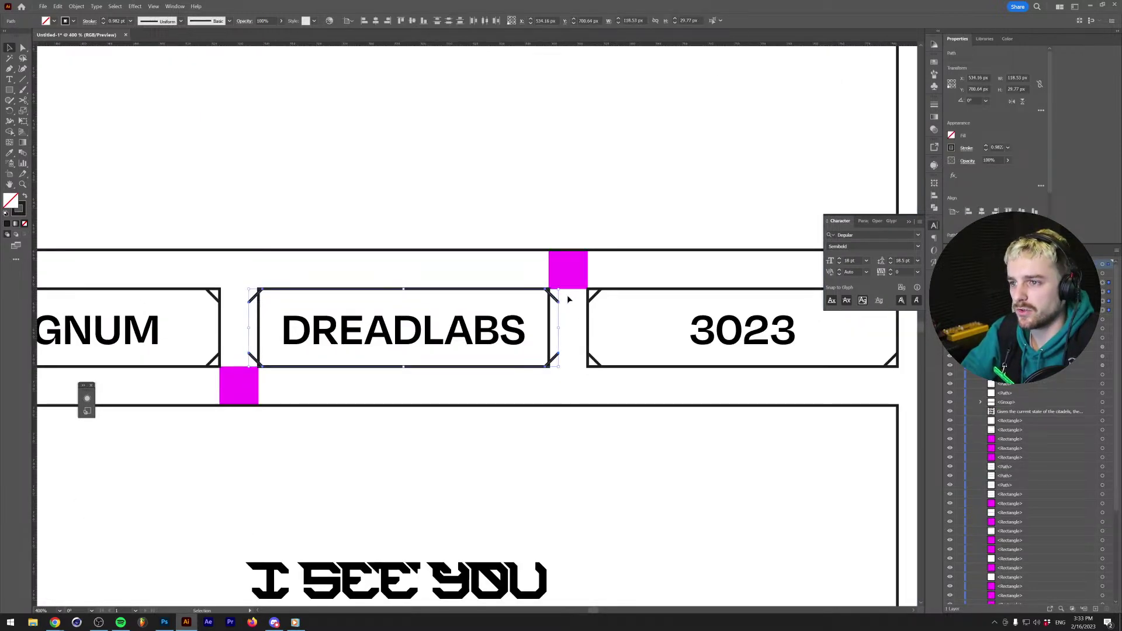
click(568, 298)
click(552, 349)
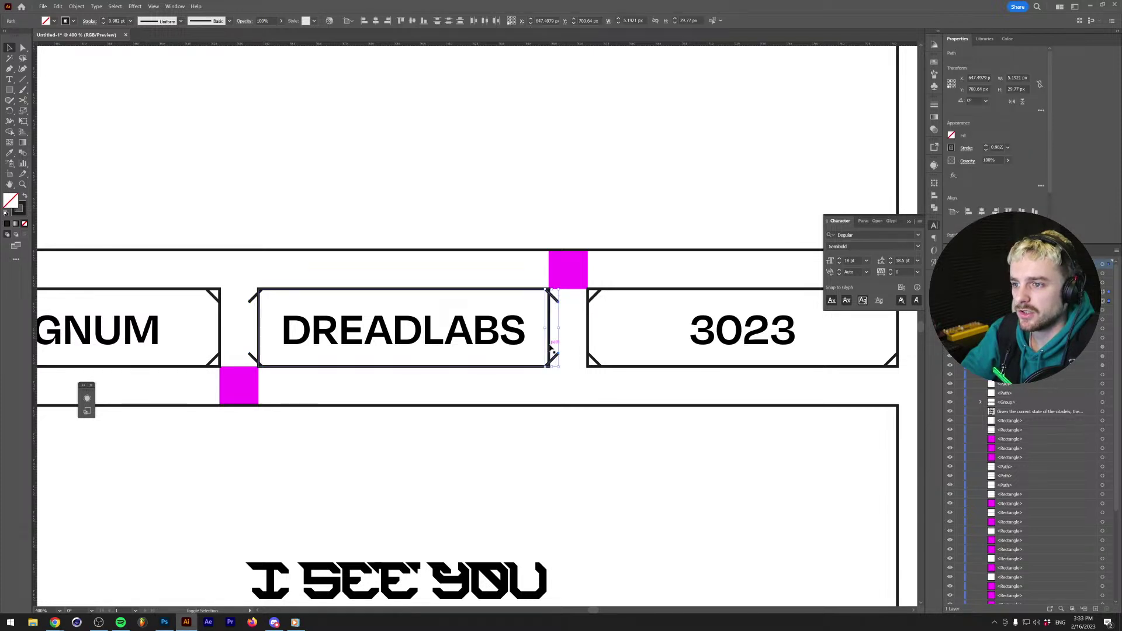
click(388, 21)
Align the left-hand pair of diagonals to the left edge of the DREADLABS box.
drag(251, 361, 254, 363)
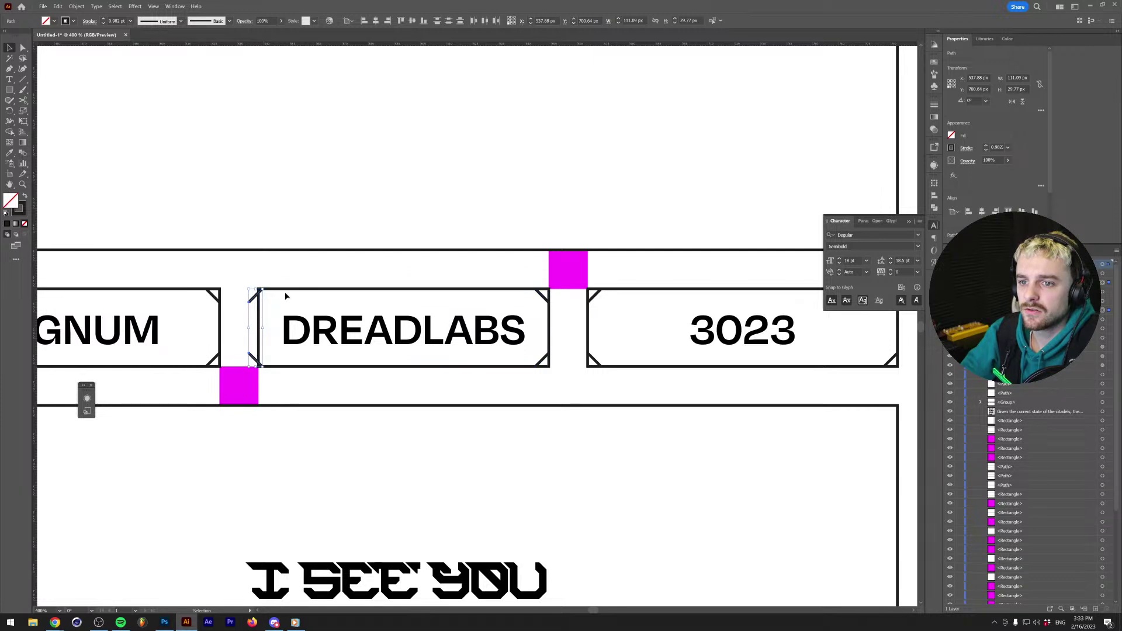
shift+click(290, 289)
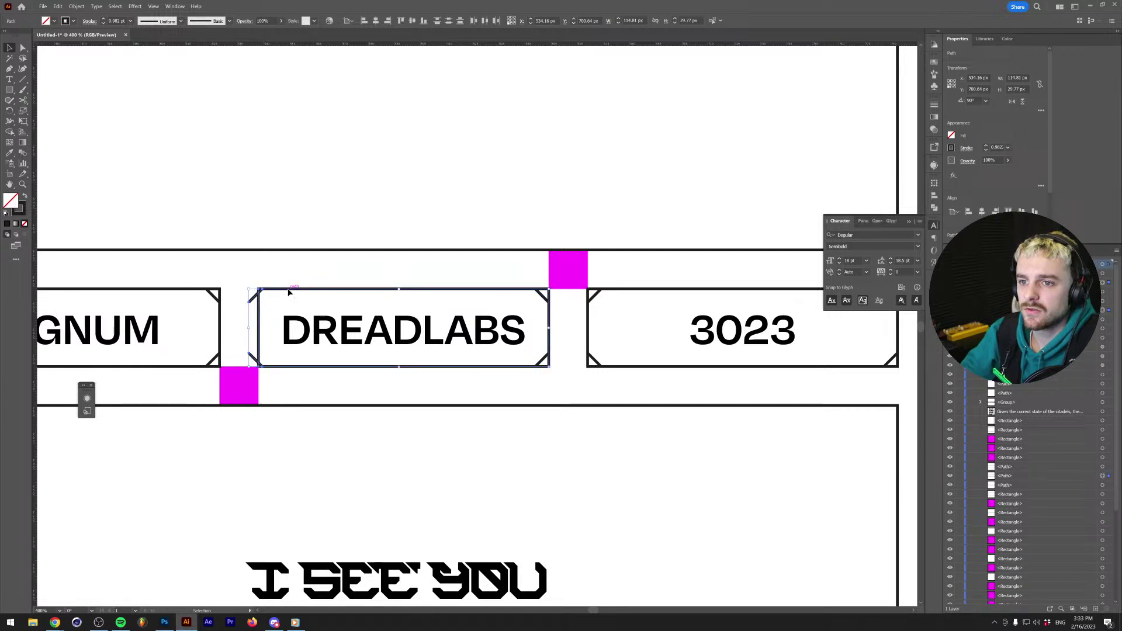
click(363, 21)
click(236, 275)
scroll(249, 370, down, 2)
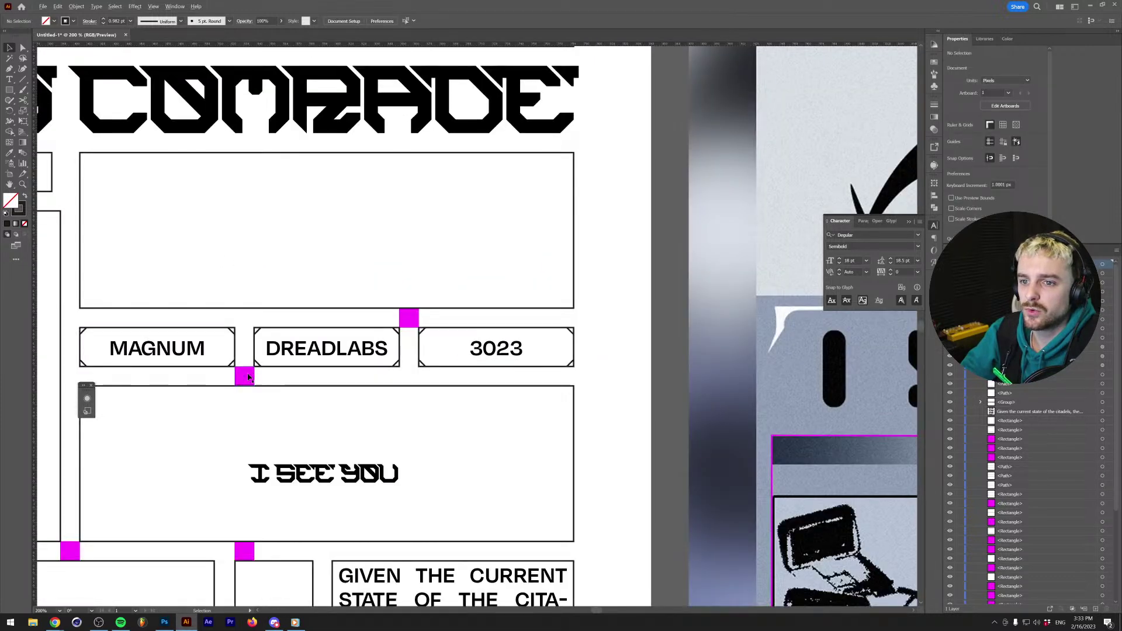
Select the three label boxes with their diagonals and cut off the corner triangles of MAGNUM and the left end of DREADLABS with Shape Builder.
scroll(260, 364, up, 2)
scroll(245, 299, down, 3)
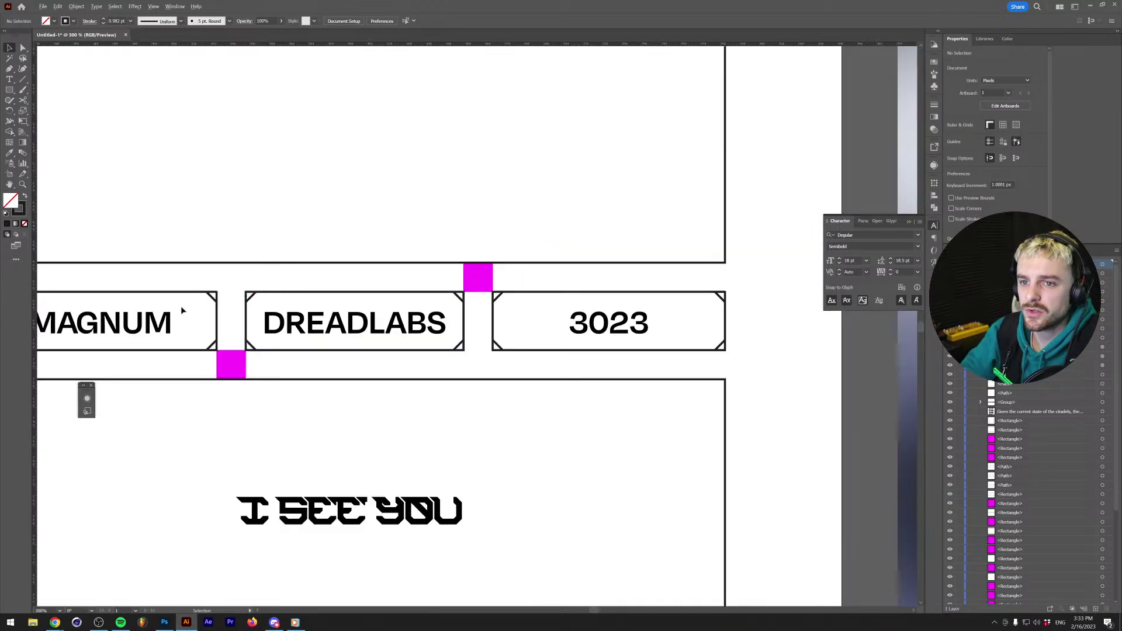
drag(176, 334, 298, 315)
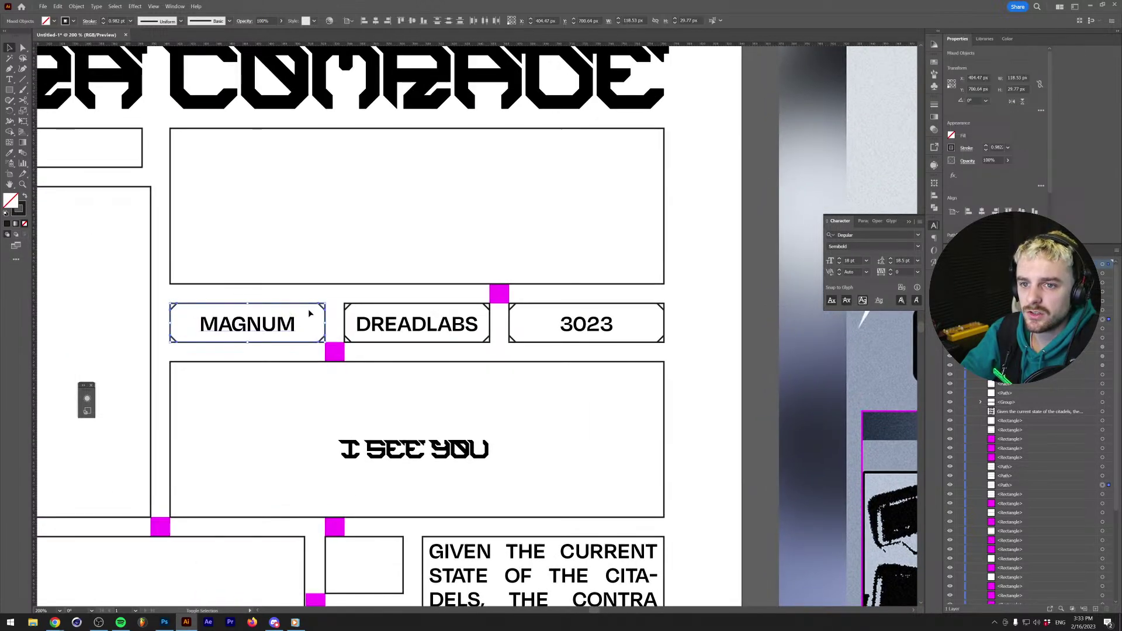
shift+click(349, 342)
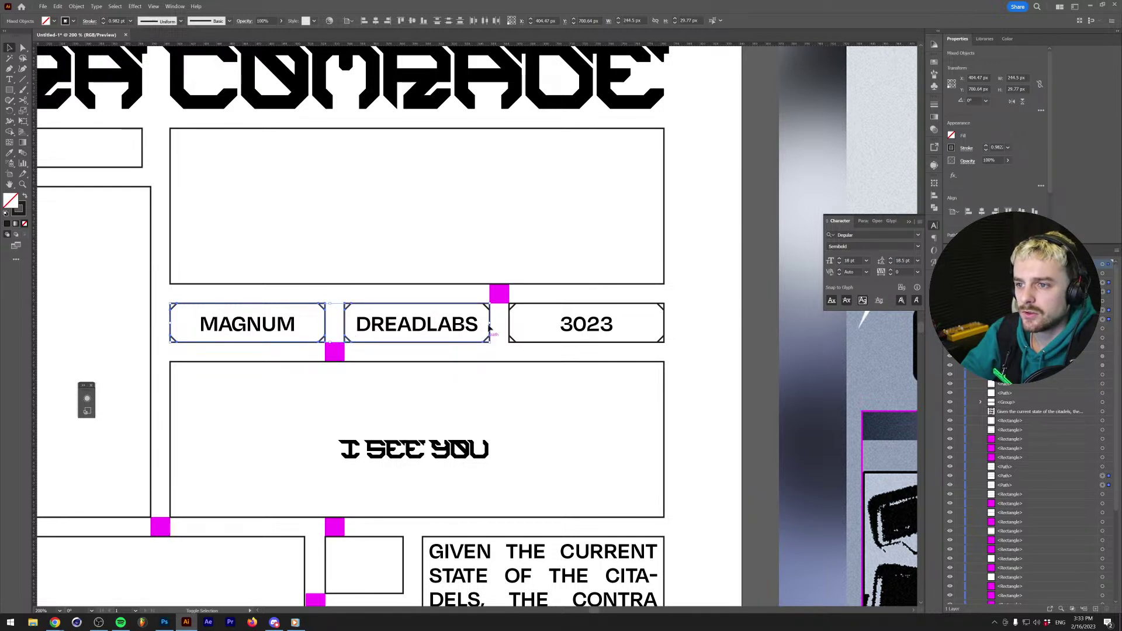
shift+click(522, 343)
scroll(158, 328, up, 3)
click(9, 131)
alt+click(198, 257)
alt+click(200, 360)
alt+click(650, 362)
alt+click(649, 258)
alt+click(721, 257)
alt+click(718, 372)
Cut off the corner triangles on the right end of the DREADLABS box and all around the 3023 box, and clear the selection.
scroll(751, 381, right, 10)
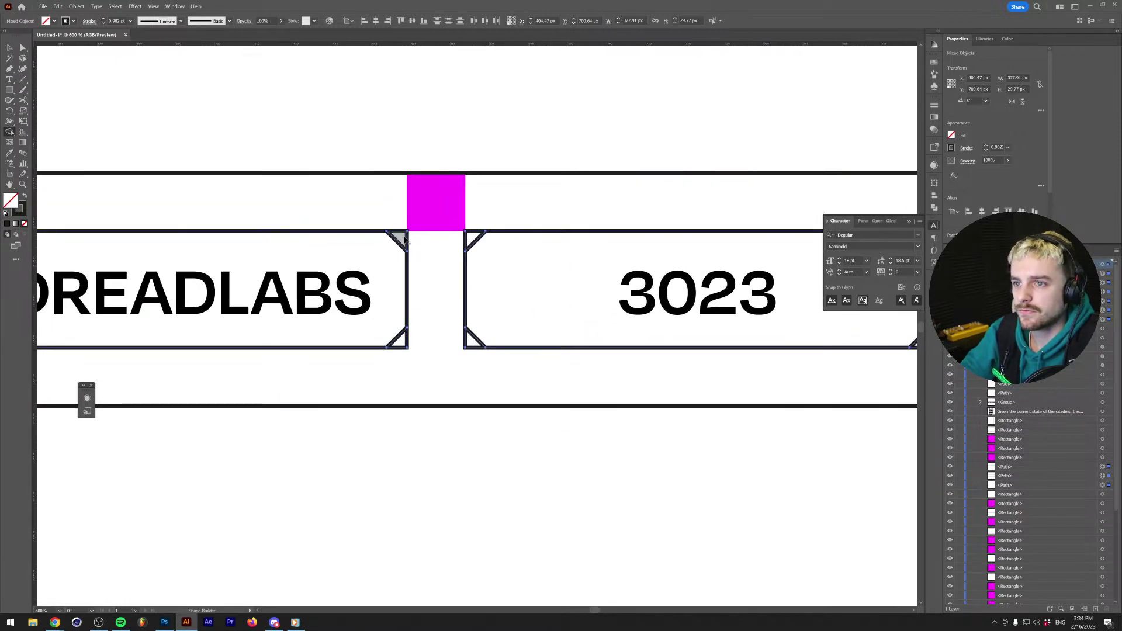
drag(450, 242, 473, 241)
drag(421, 345, 477, 349)
drag(568, 290, 225, 333)
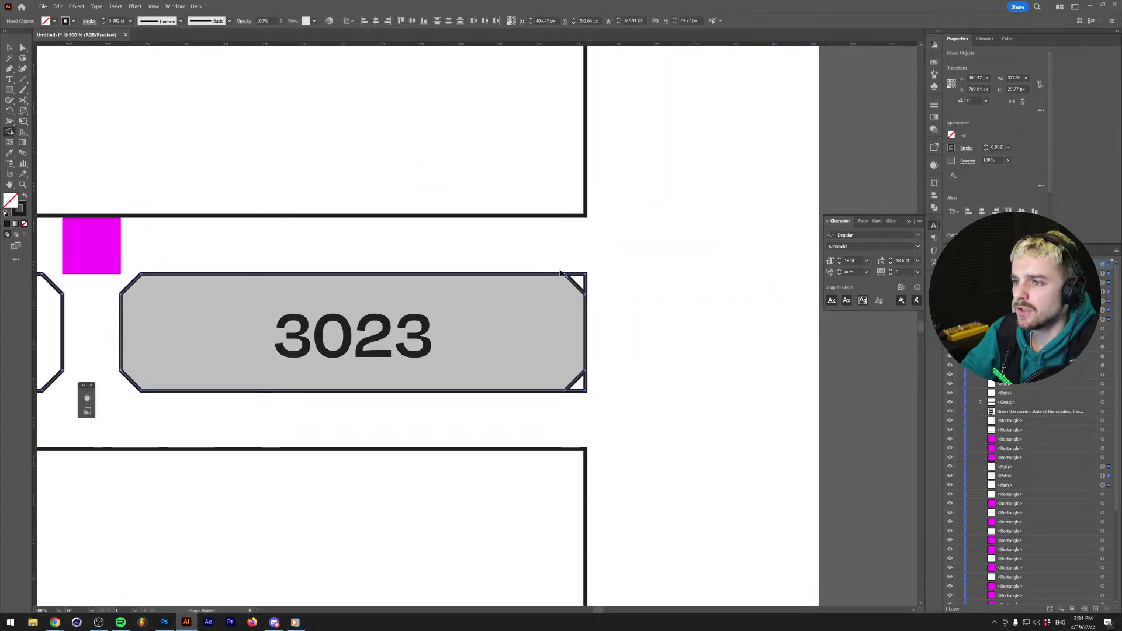
alt+click(580, 282)
alt+click(576, 381)
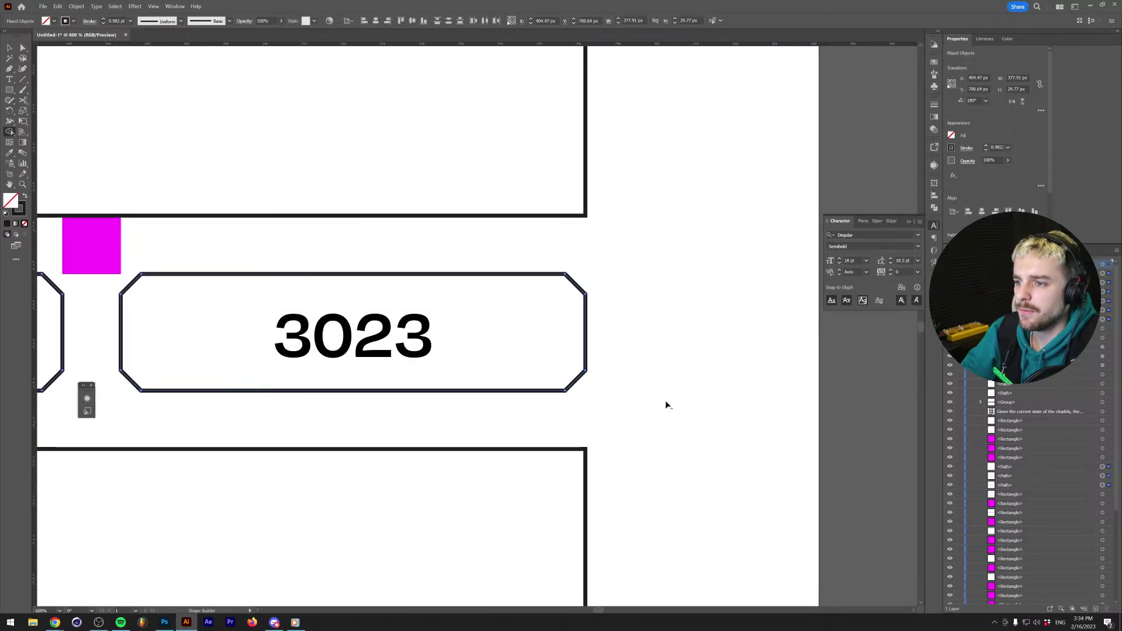
key(v)
key(ctrl+1)
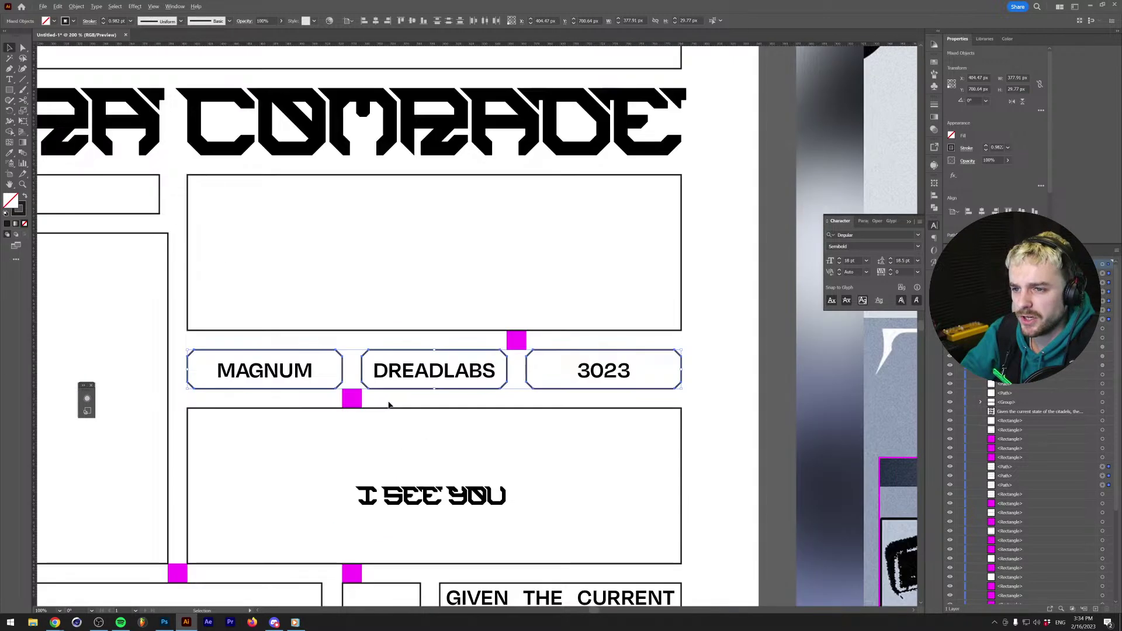
click(366, 333)
Examine the chamfered label boxes within the whole layout and compare the I SEE YOU area with the reference poster.
key(ctrl+minus)
key(ctrl+minus)
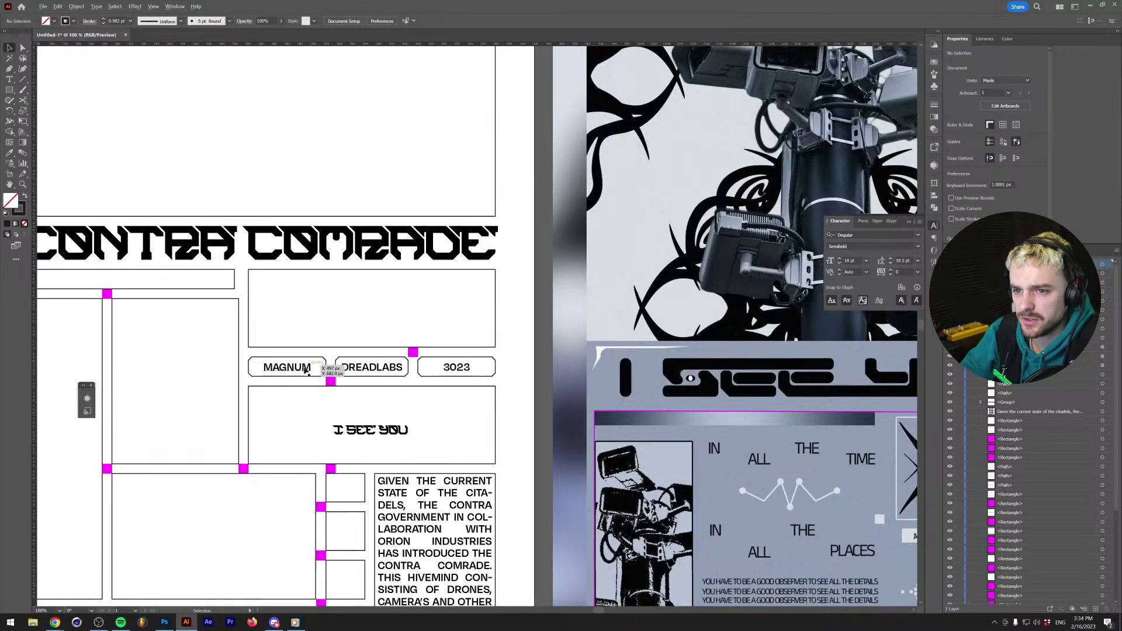
key(ctrl+plus)
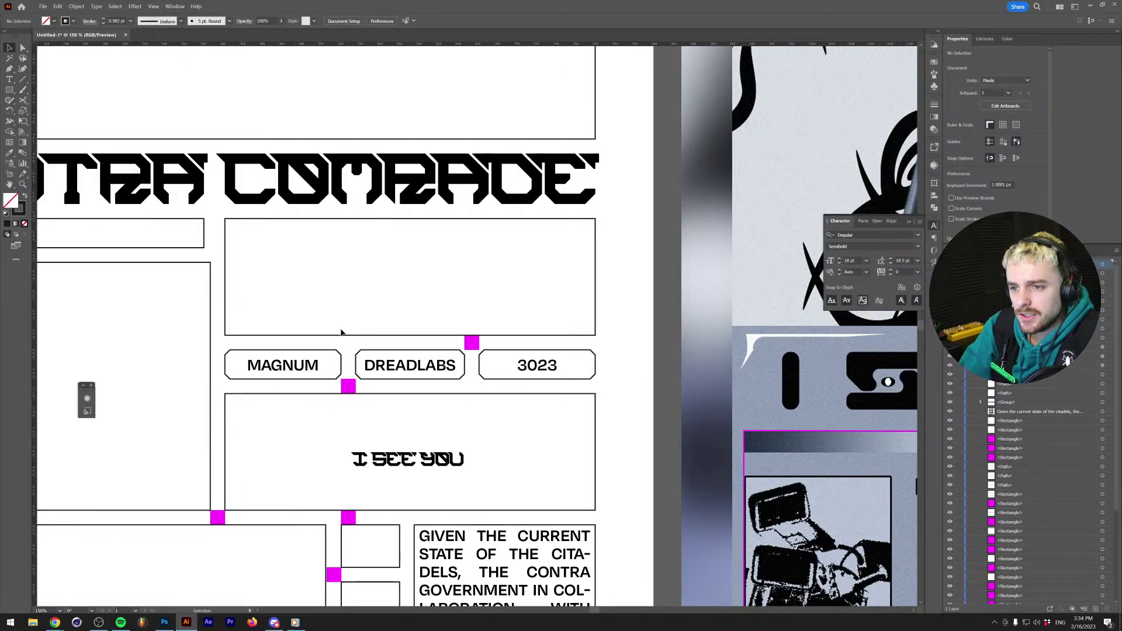
scroll(328, 495, down, 4)
scroll(351, 468, down, 3)
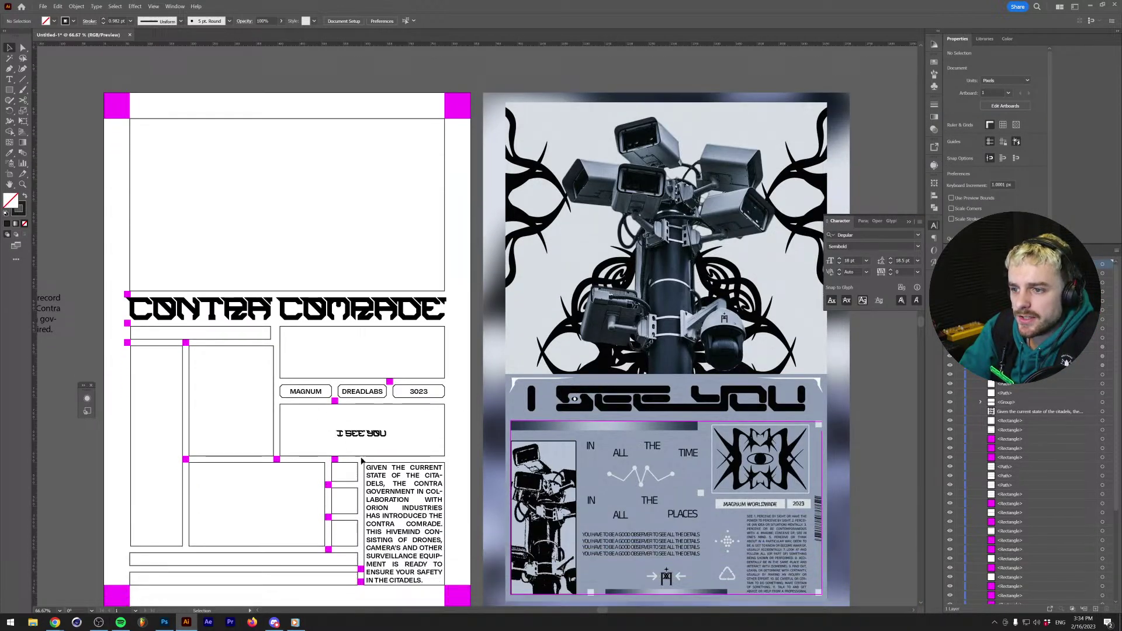
scroll(361, 447, up, 3)
scroll(360, 448, up, 1)
scroll(361, 446, down, 1)
scroll(362, 438, down, 1)
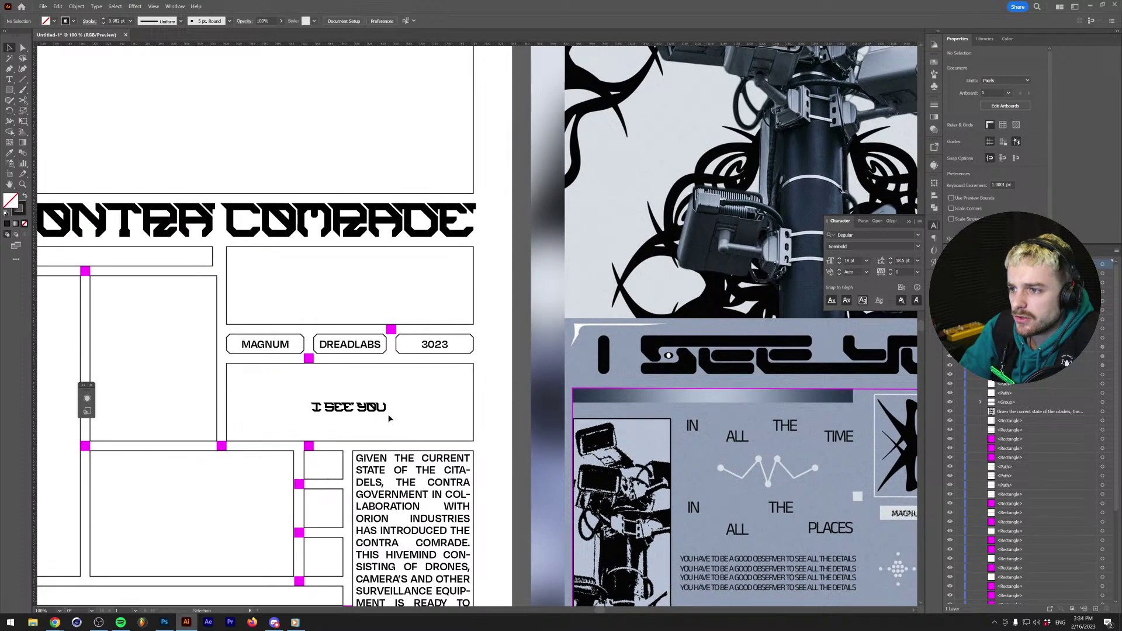
Switch to Discord, follow the Google Drive link to I SEE U.psd in the redesign-livestream channel, and close its browser tab.
click(274, 623)
click(321, 405)
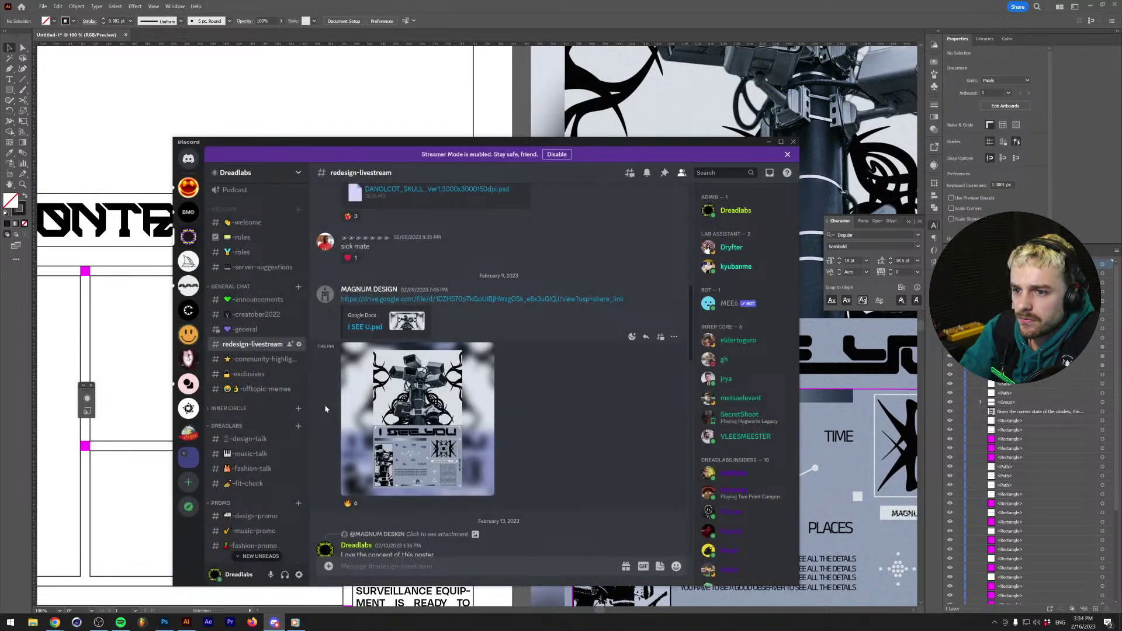
click(365, 328)
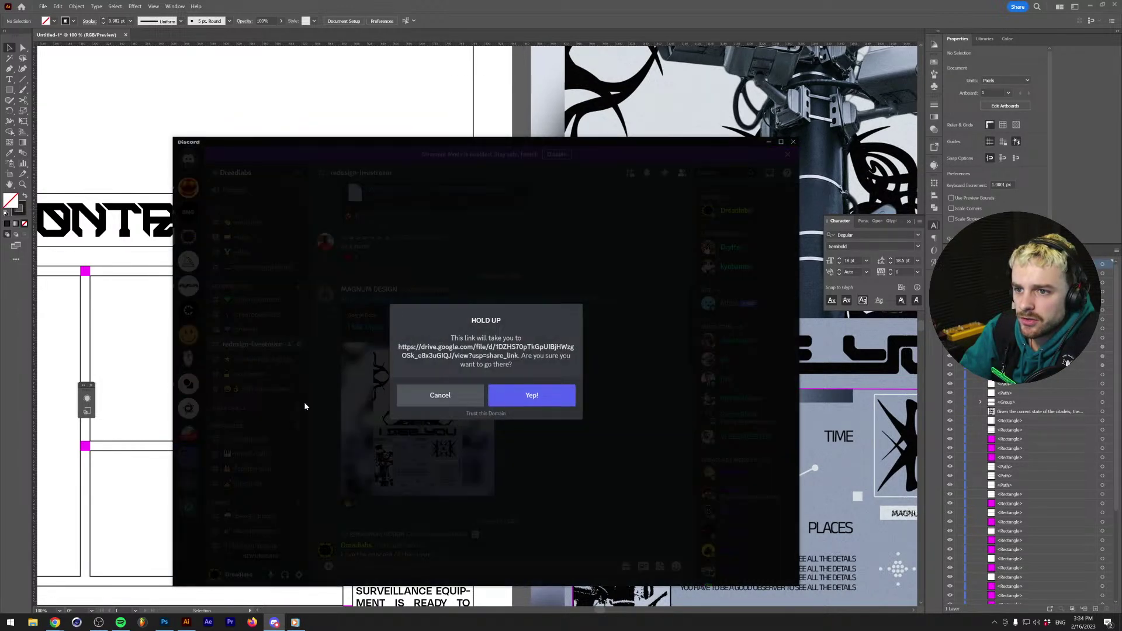
click(532, 396)
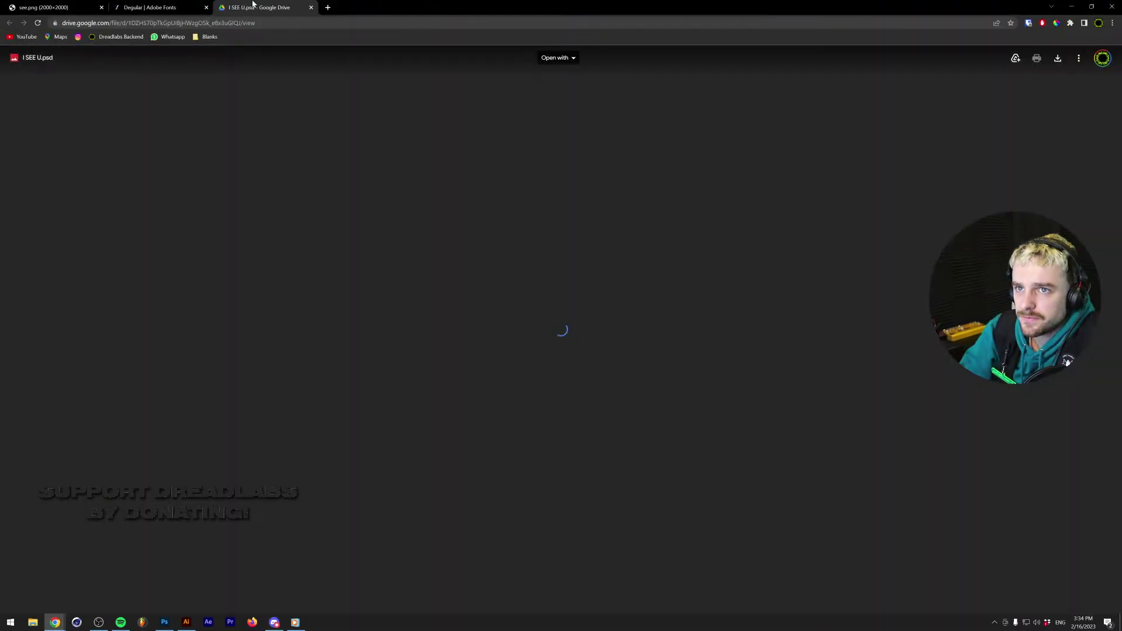
key(ctrl+w)
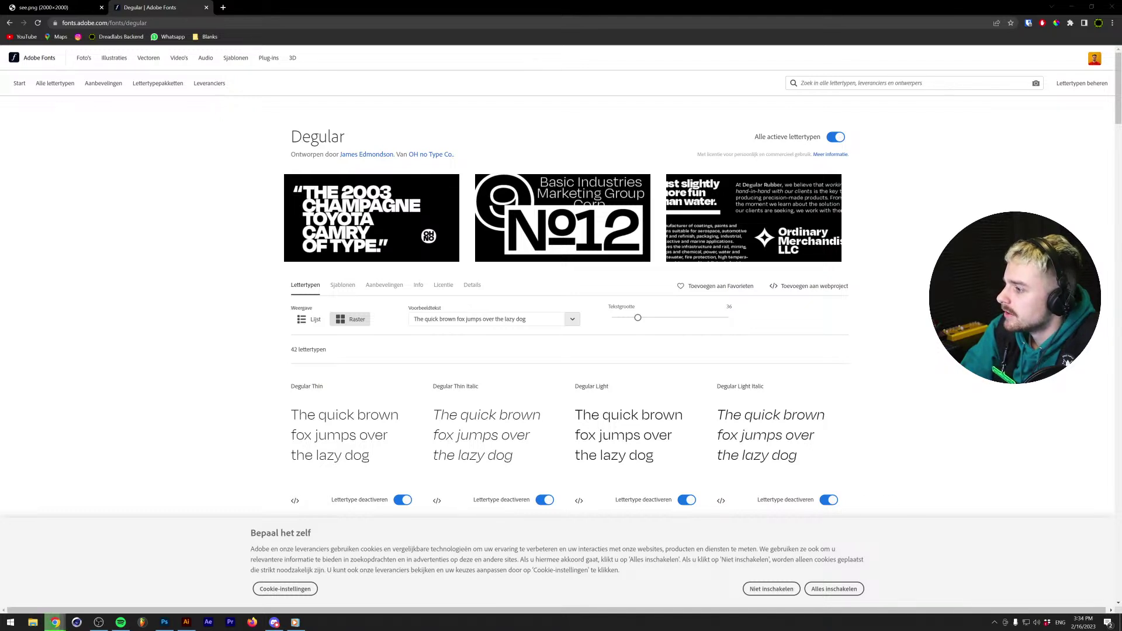
Switch to Photoshop, hide the noise overlay layer in I SEE U.psd and open the I SEE YOU title's vector smart object in Illustrator.
key(alt+Tab)
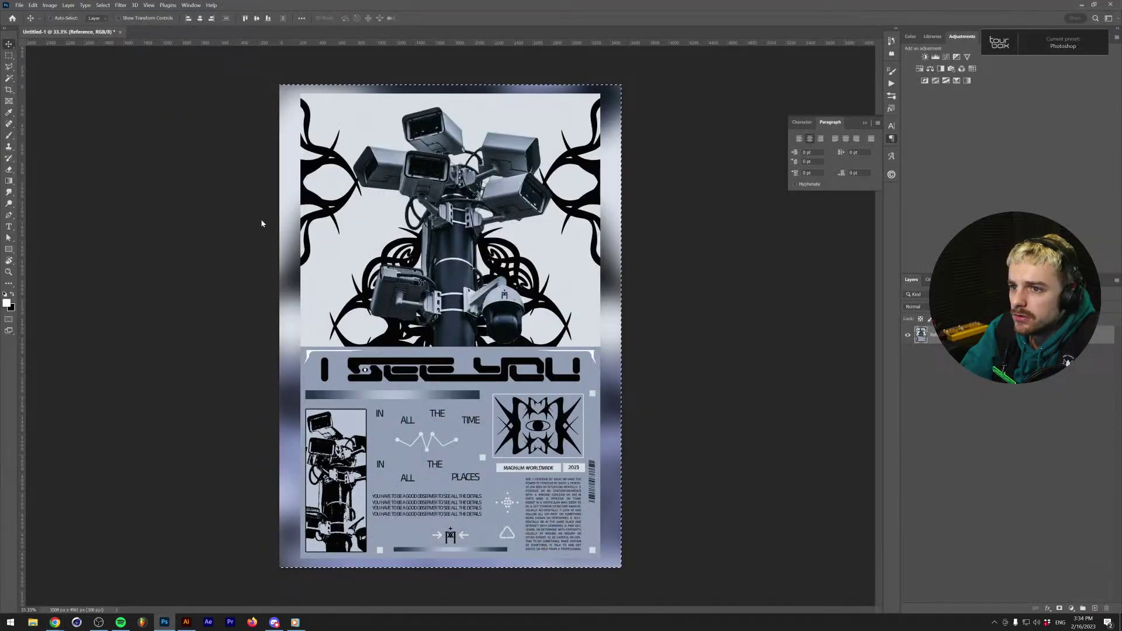
click(558, 232)
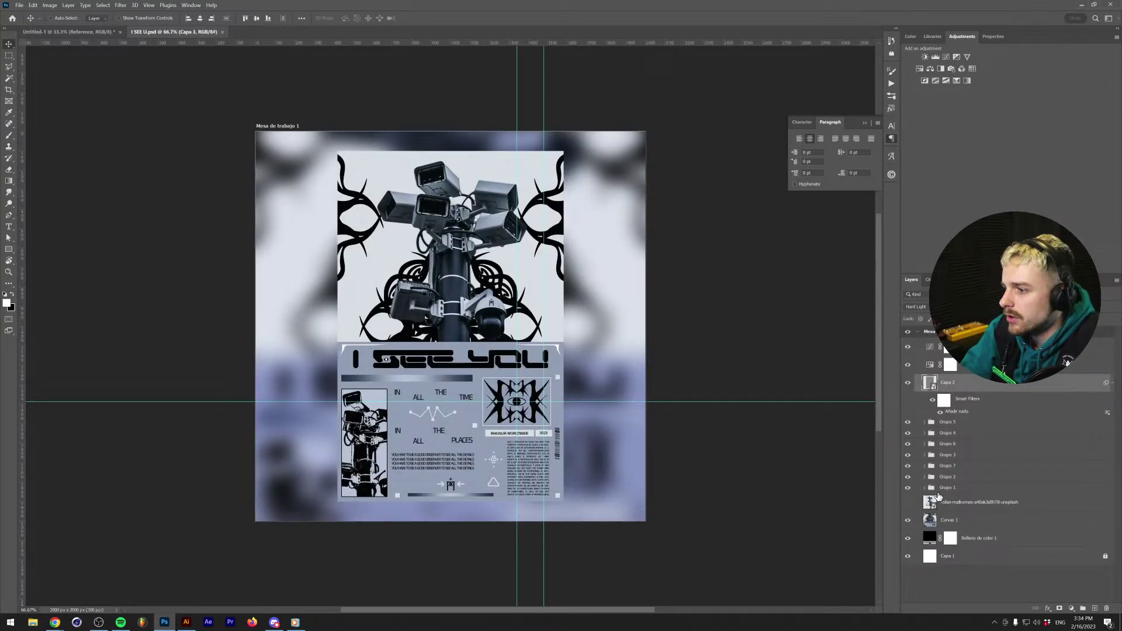
scroll(410, 366, up, 6)
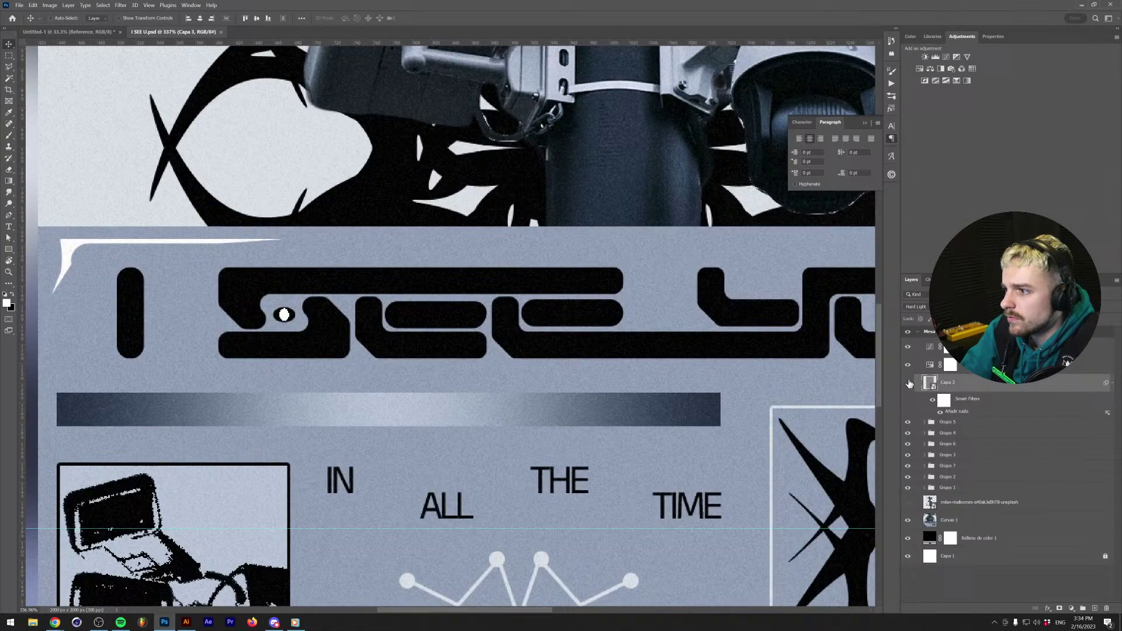
click(910, 384)
ctrl+click(556, 354)
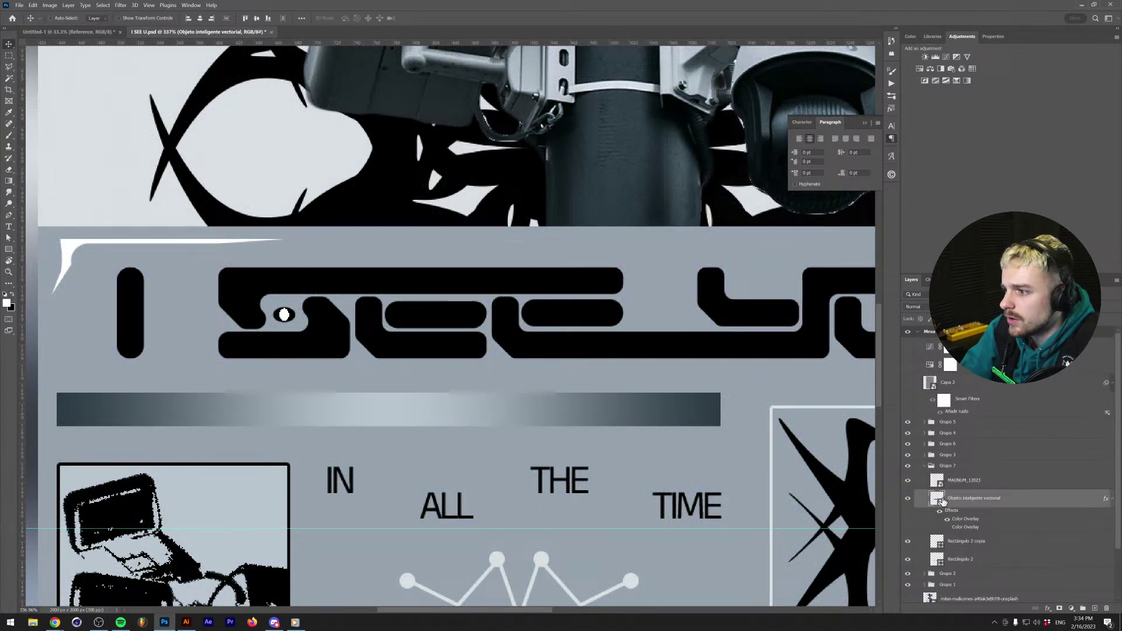
double_click(938, 500)
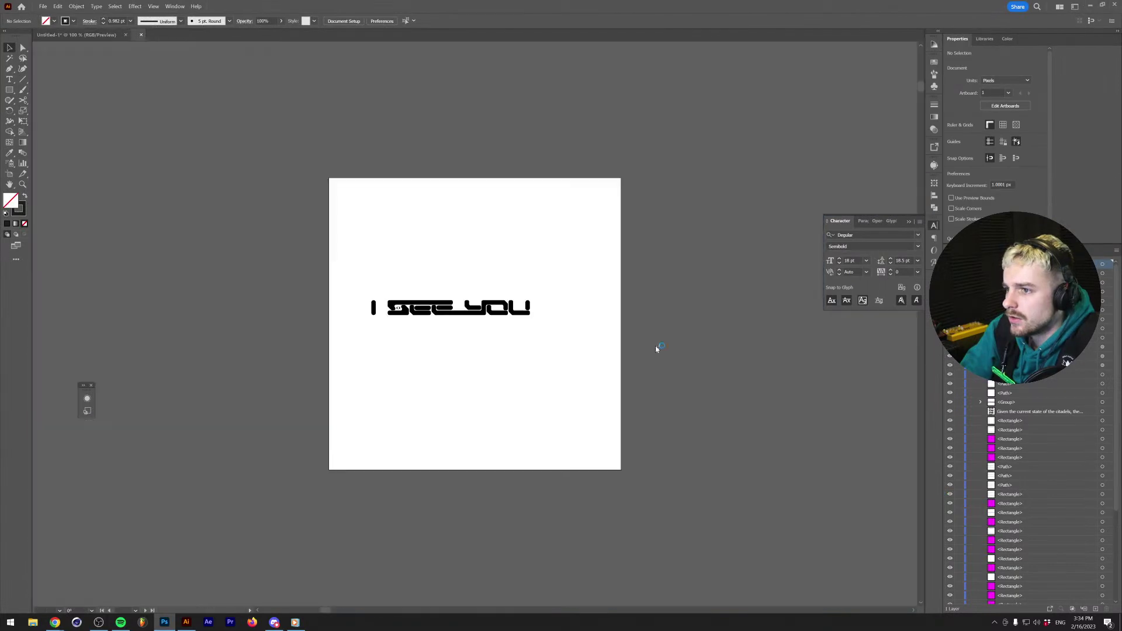
Select the original I SEE YOU lettering in the vector file and examine its letter shapes and the eye in the S.
click(456, 316)
scroll(457, 316, up, 5)
scroll(430, 270, down, 5)
scroll(431, 272, up, 3)
scroll(431, 270, up, 2)
scroll(431, 266, down, 3)
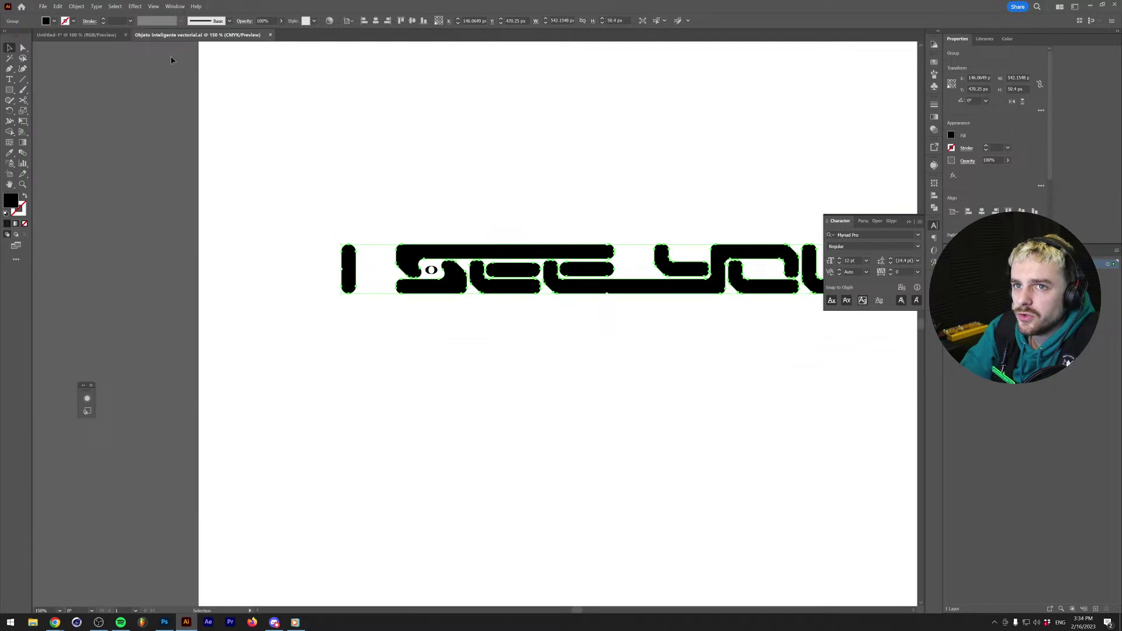
In the poster document, move the I SEE YOU text up into the empty box above the labels and set its font style to Bold2.
click(96, 37)
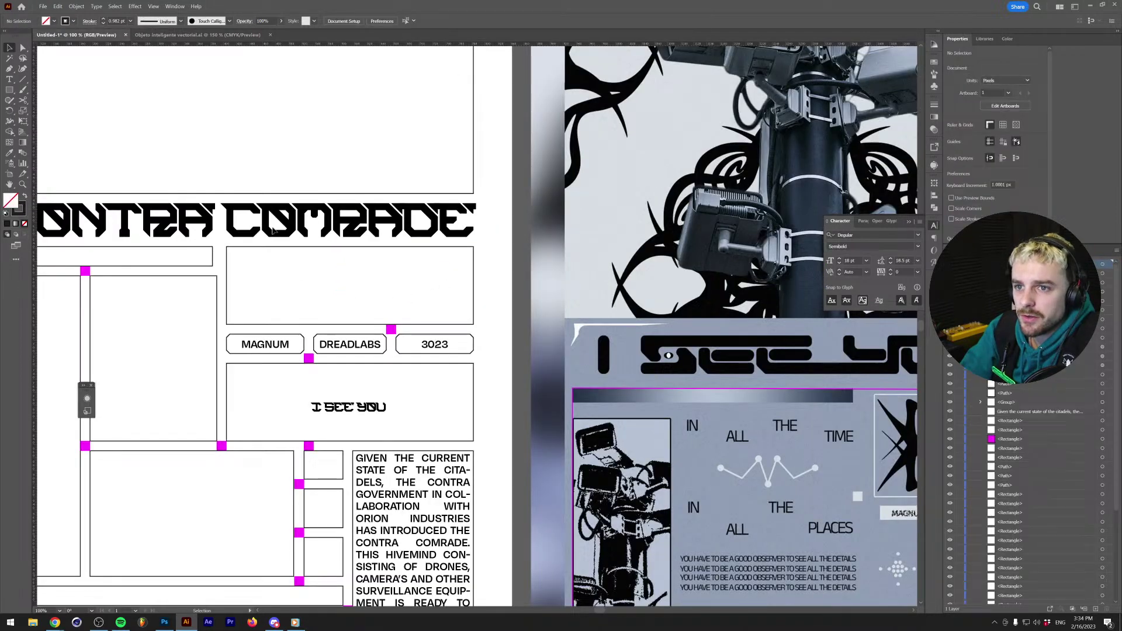
click(285, 230)
click(308, 281)
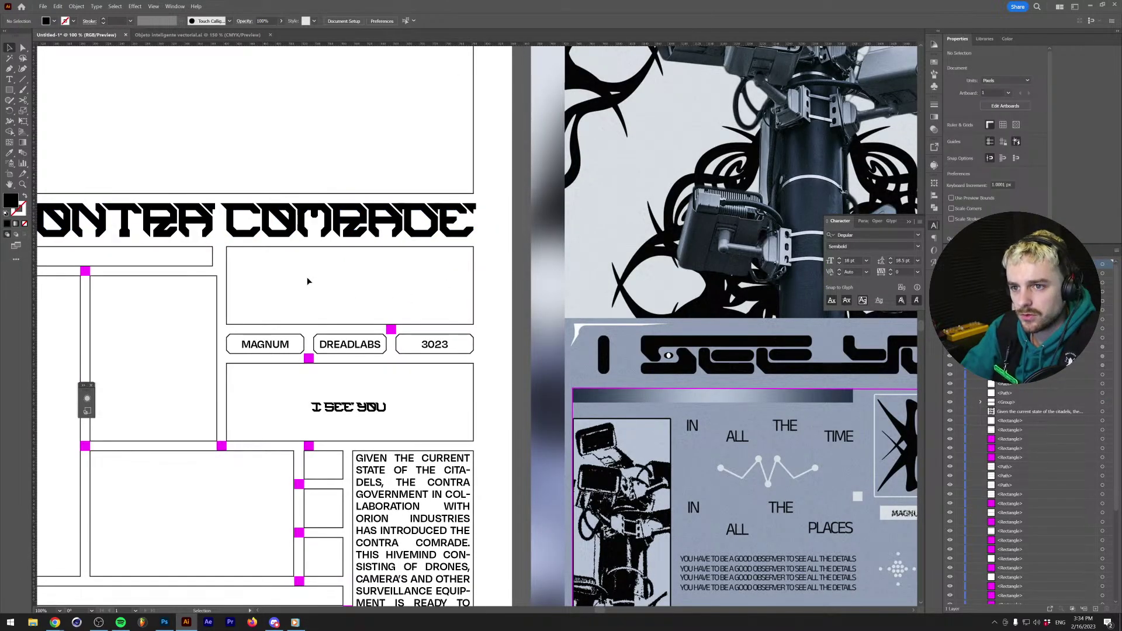
drag(349, 401, 350, 275)
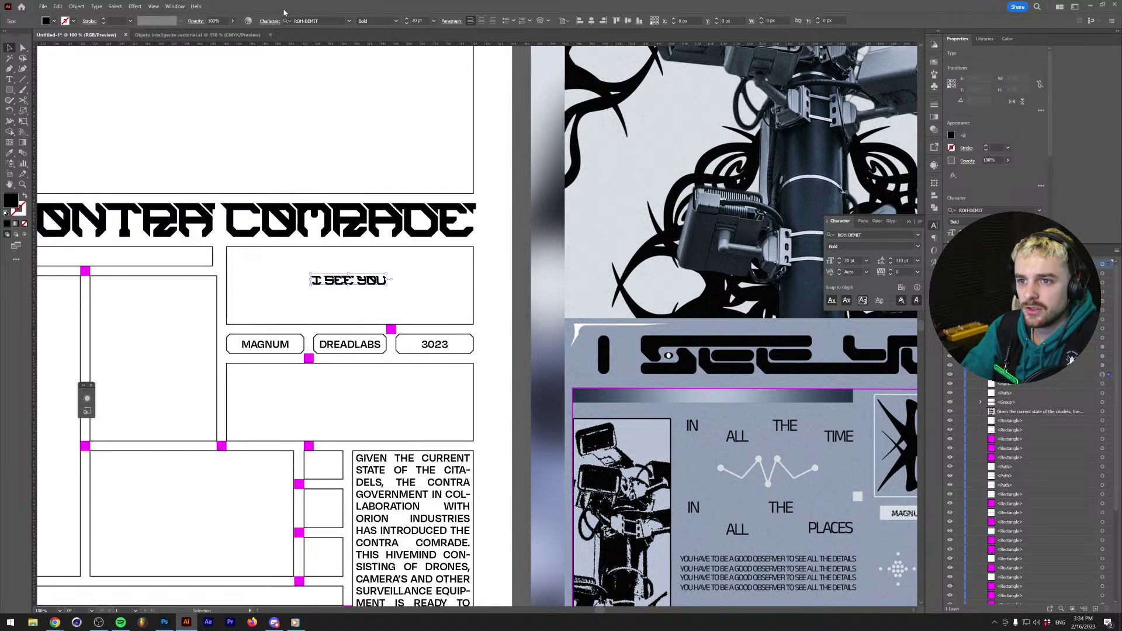
click(379, 21)
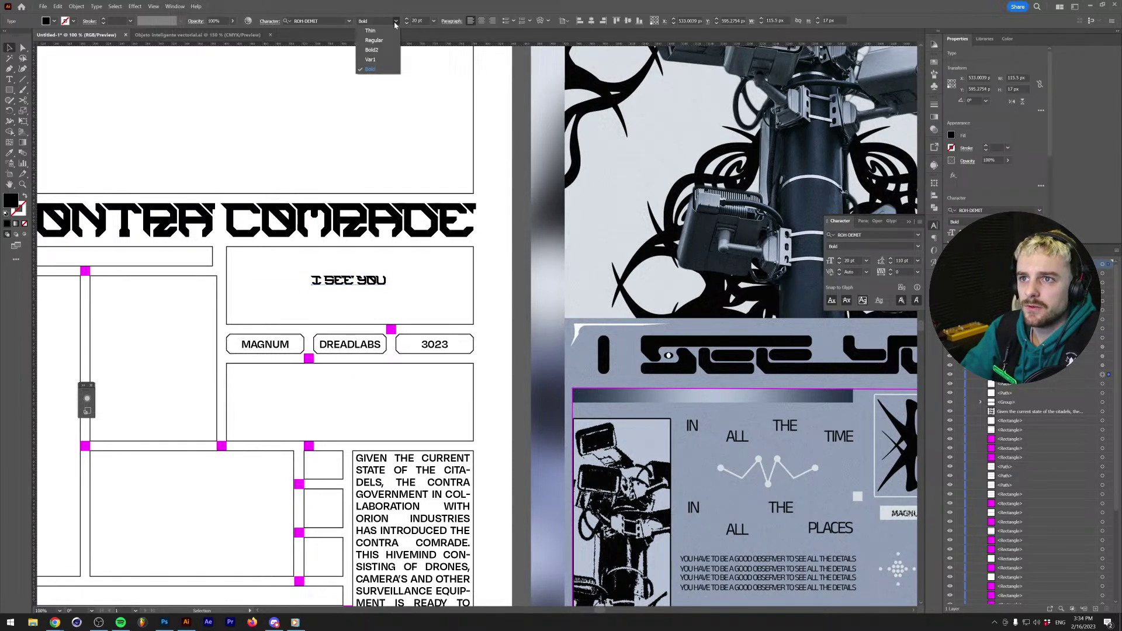
click(372, 49)
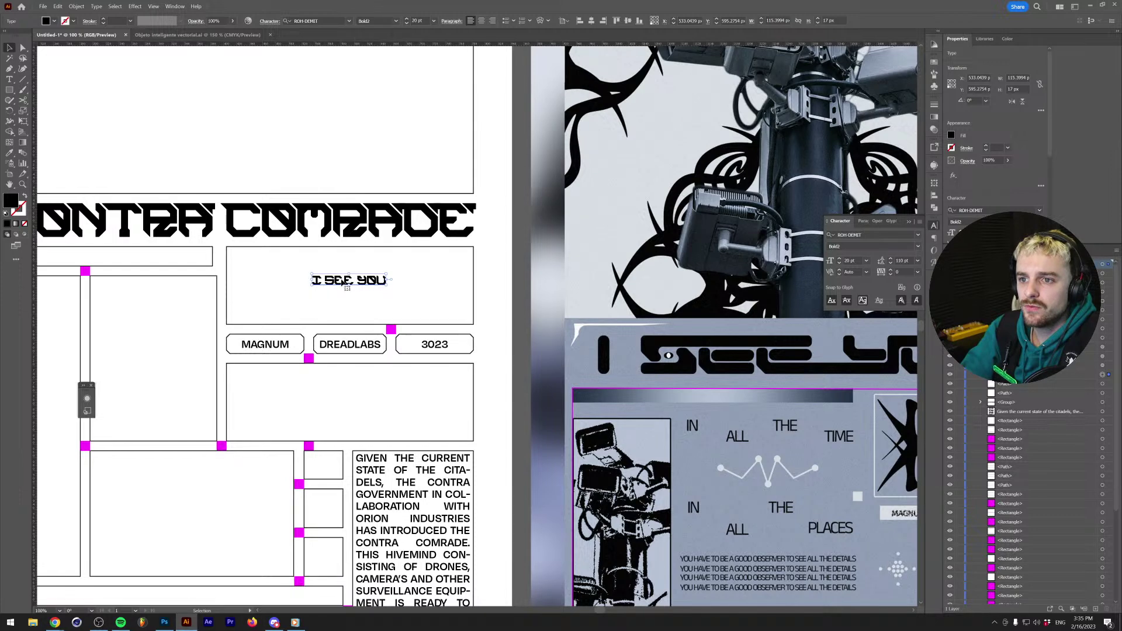
Scale the I SEE YOU text up to about 347 px wide across its box and convert it to outlines.
scroll(326, 289, up, 1)
scroll(326, 289, down, 4)
scroll(326, 289, up, 4)
drag(416, 275, 529, 275)
right_click(522, 281)
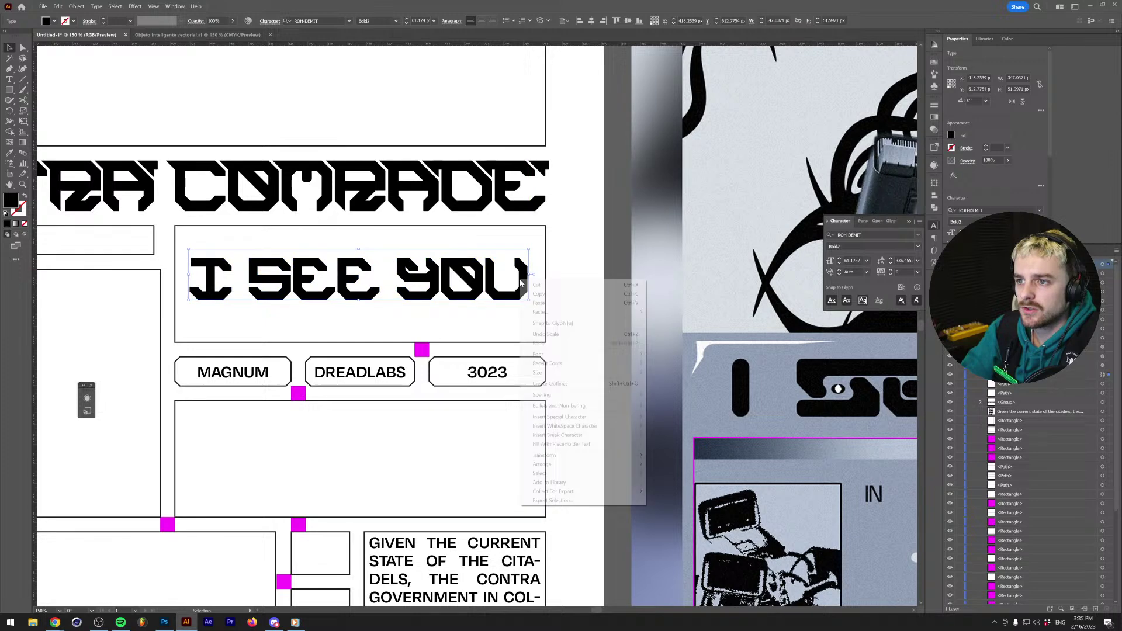
click(563, 384)
click(422, 316)
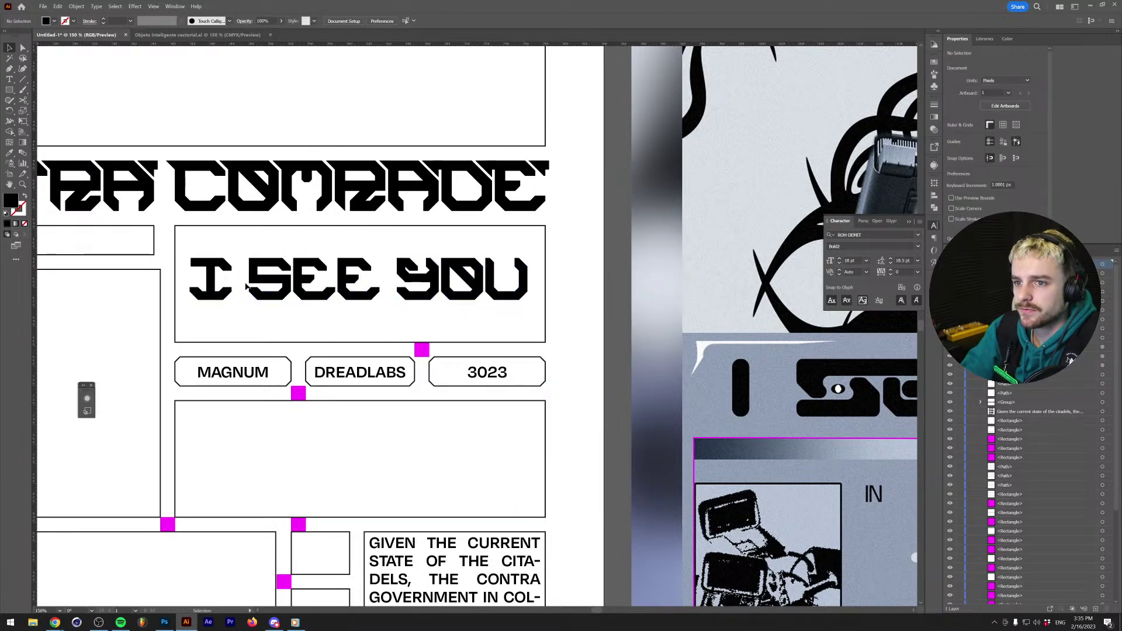
Isolate the S of the outlined I SEE YOU title down to its own compound path.
scroll(247, 286, up, 5)
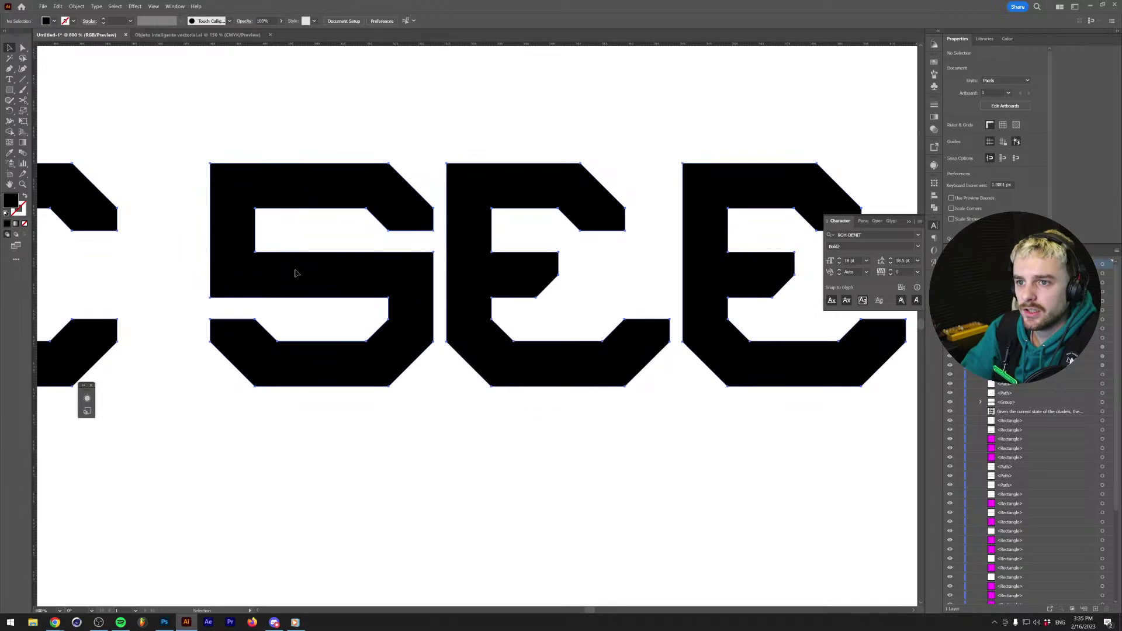
double_click(295, 273)
double_click(295, 273)
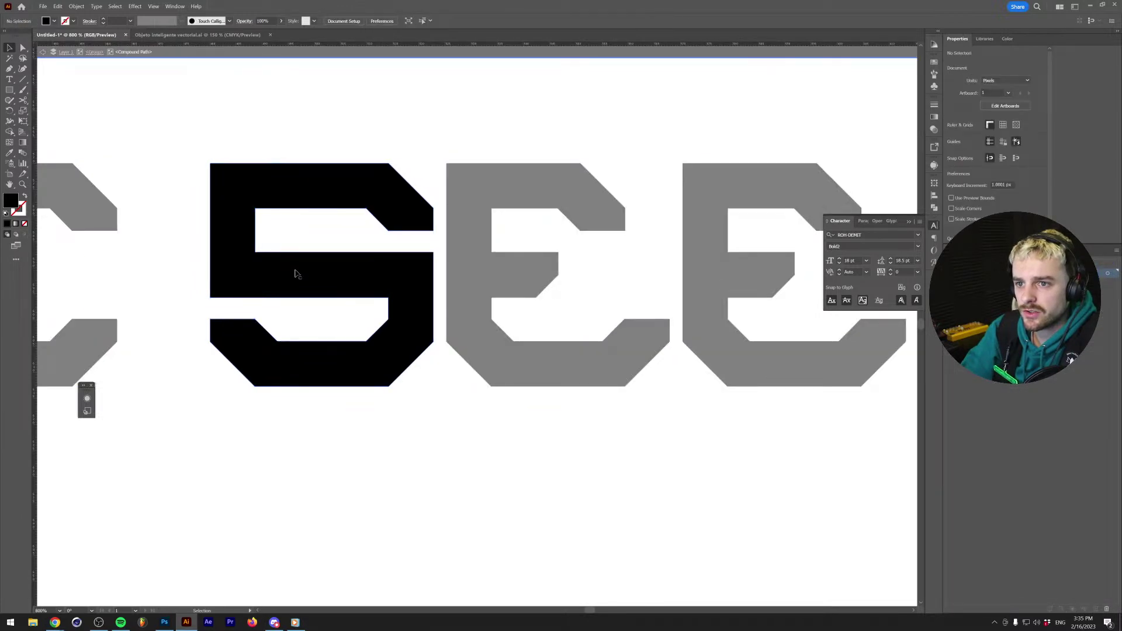
scroll(295, 272, down, 8)
scroll(251, 285, up, 6)
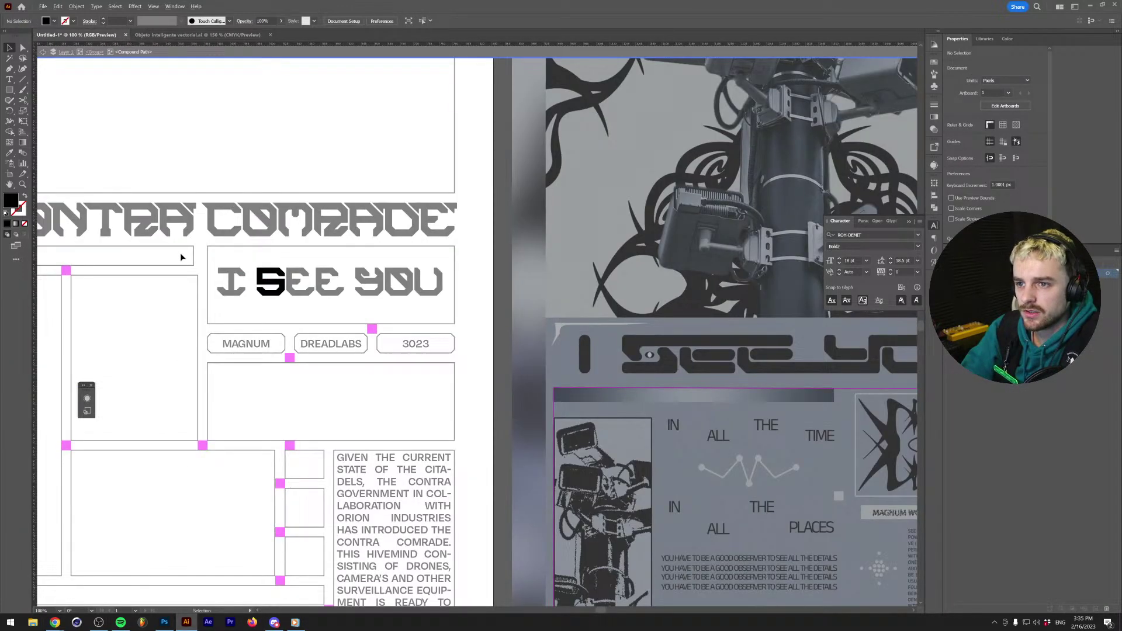
scroll(407, 292, down, 5)
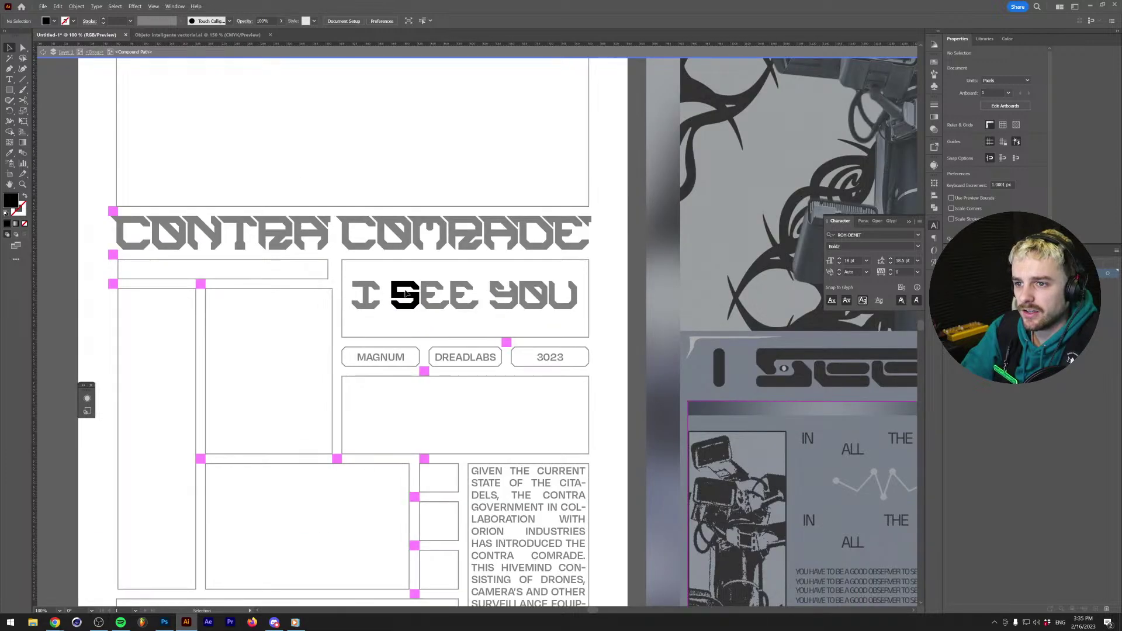
scroll(416, 377, up, 1)
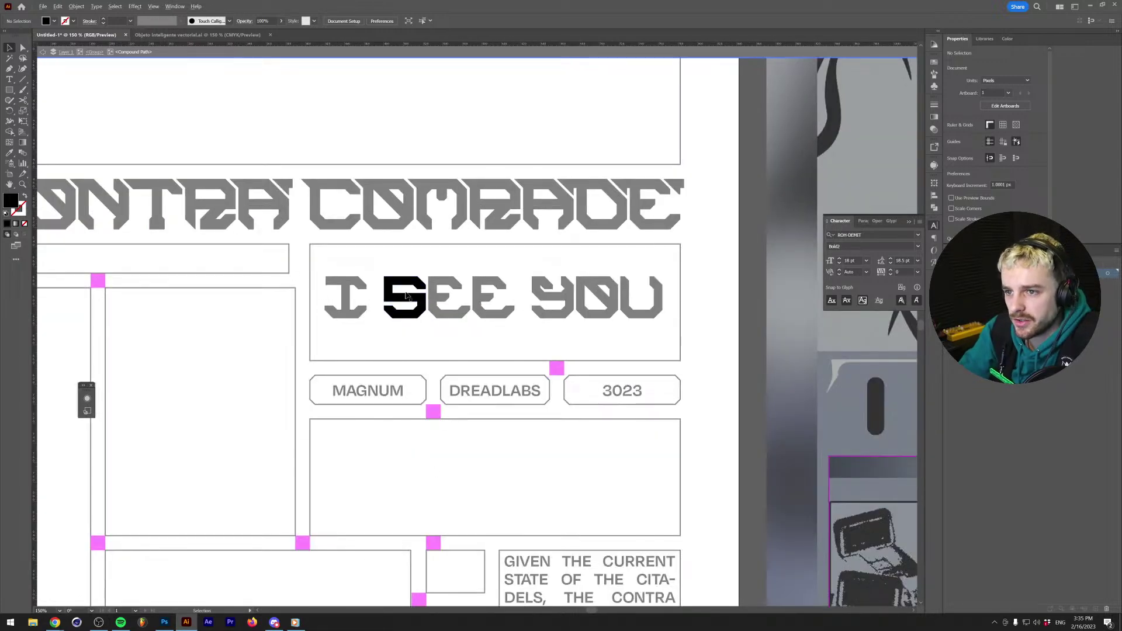
scroll(403, 308, up, 4)
scroll(387, 390, up, 1)
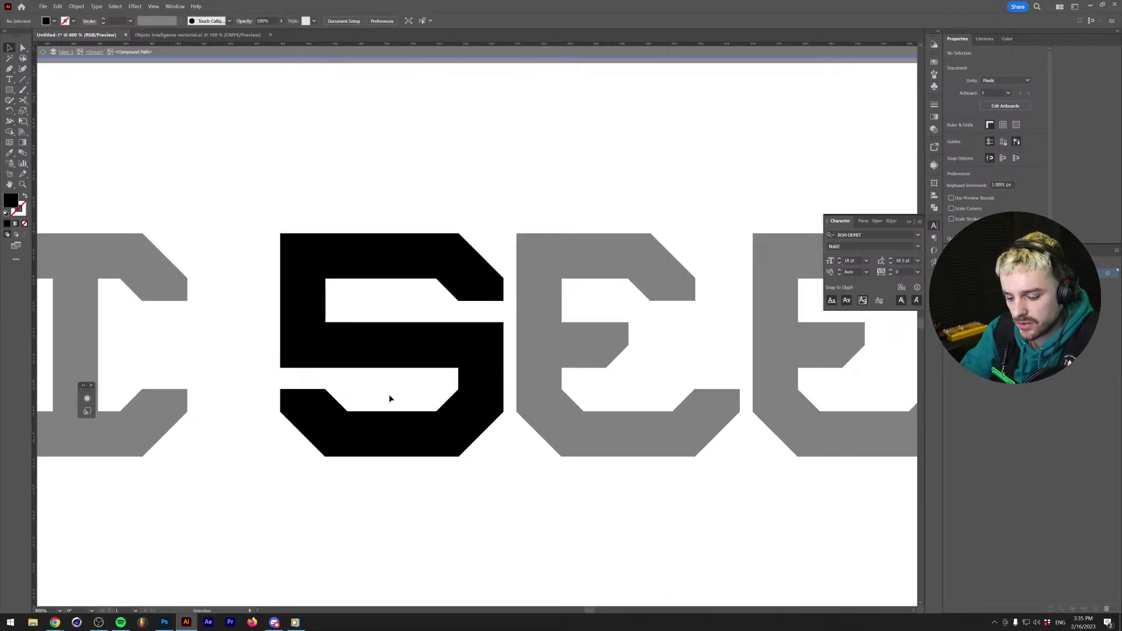
key(m)
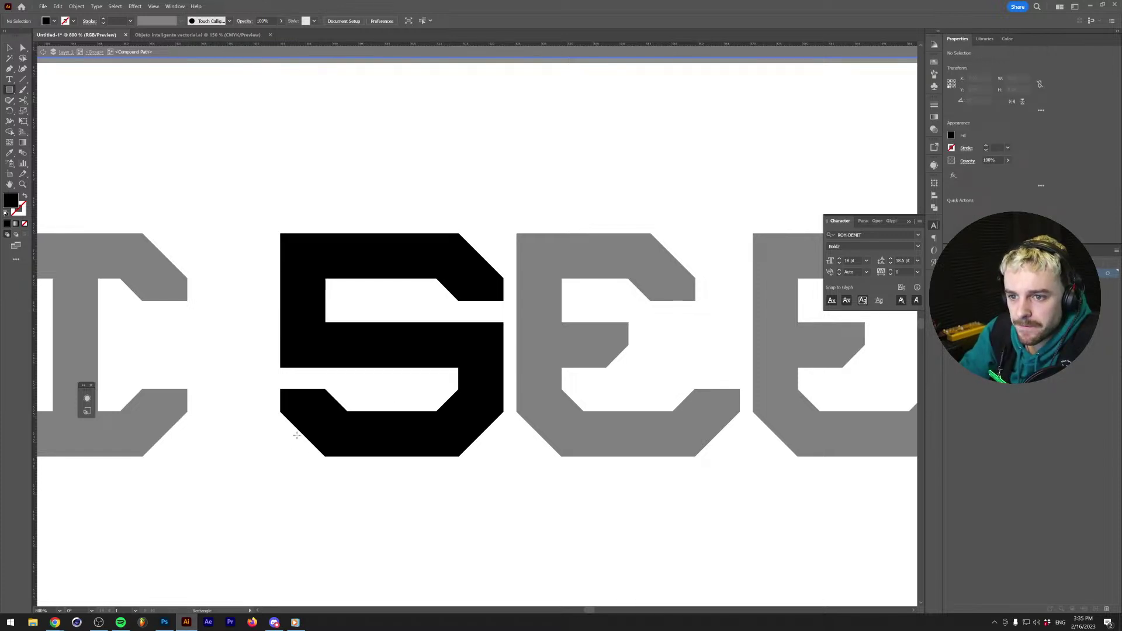
drag(406, 383, 286, 450)
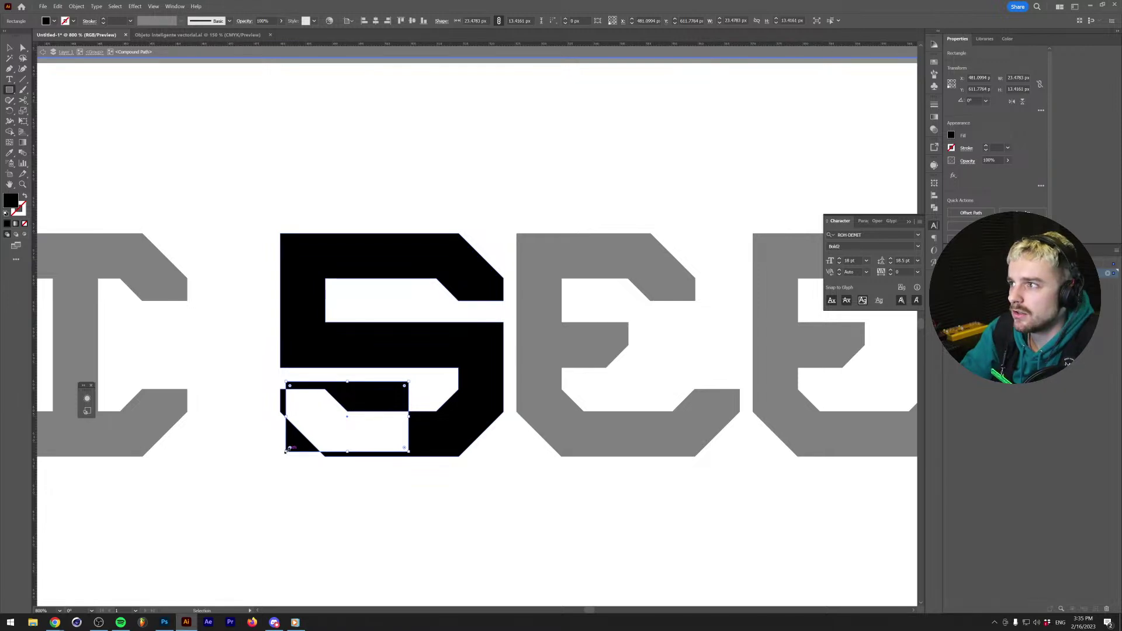
click(934, 166)
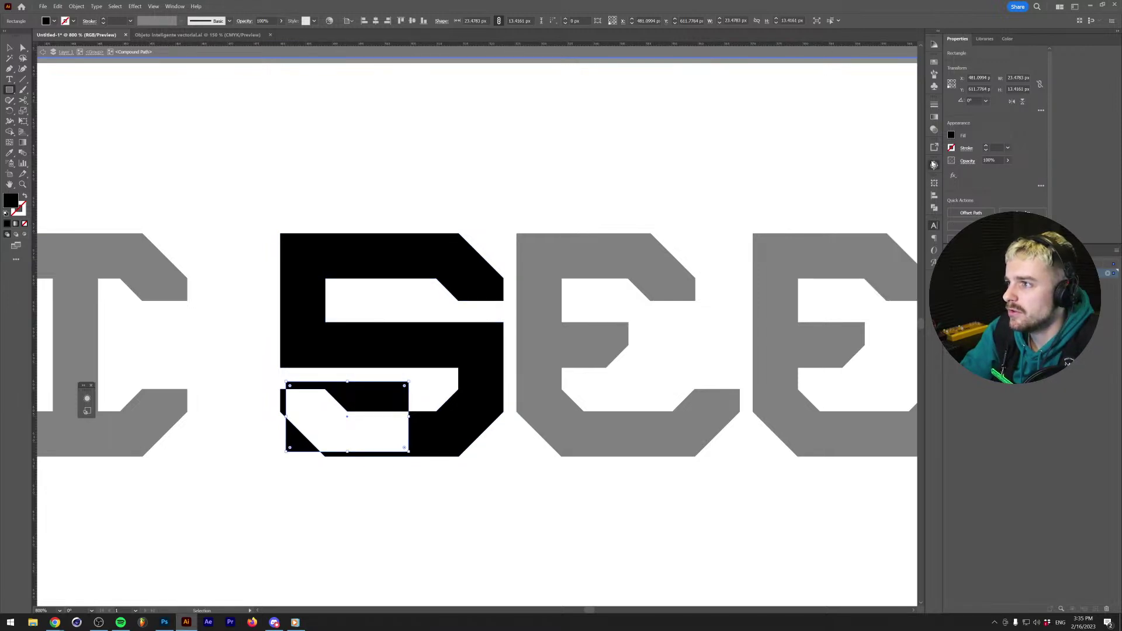
click(934, 131)
click(934, 130)
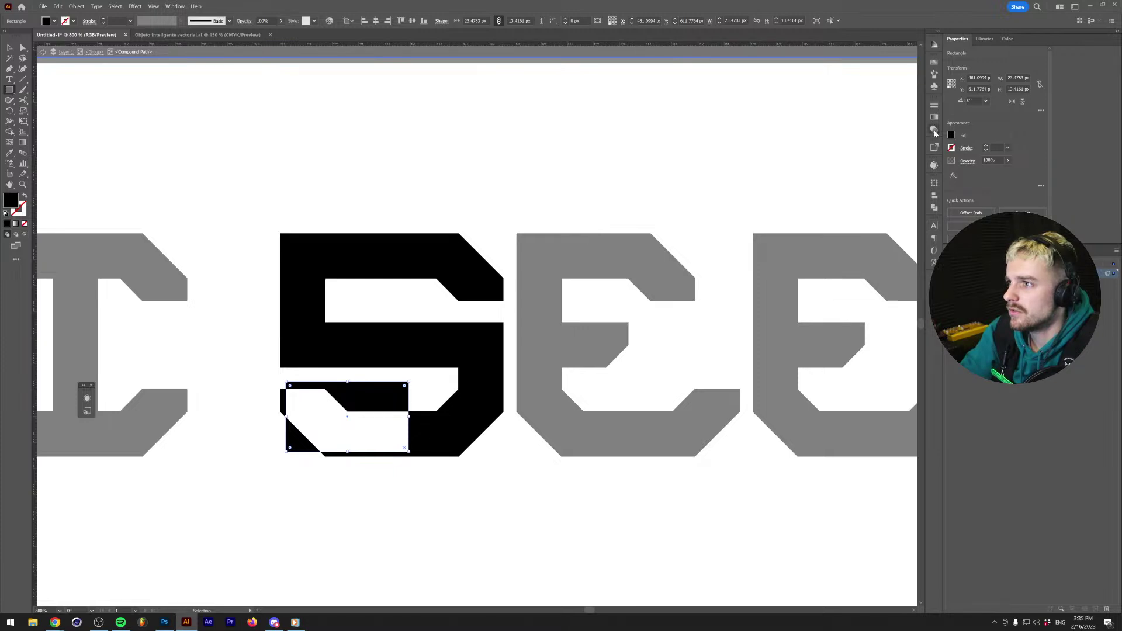
key(Delete)
key(v)
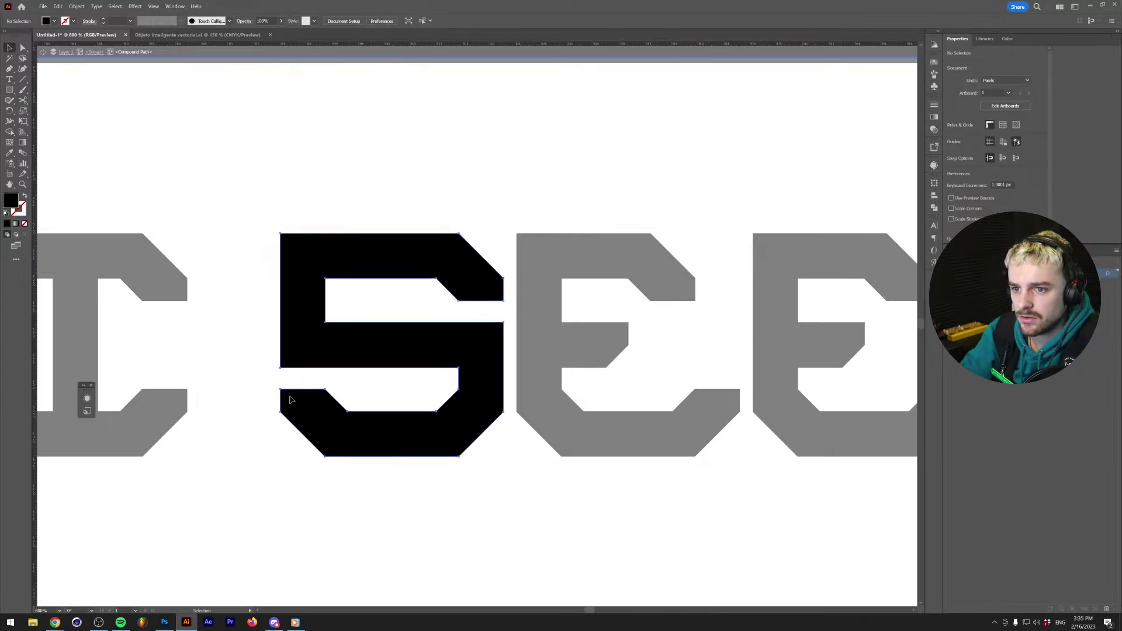
Try to join the S's compound path with the Join command.
click(291, 399)
key(a)
key(ctrl+j)
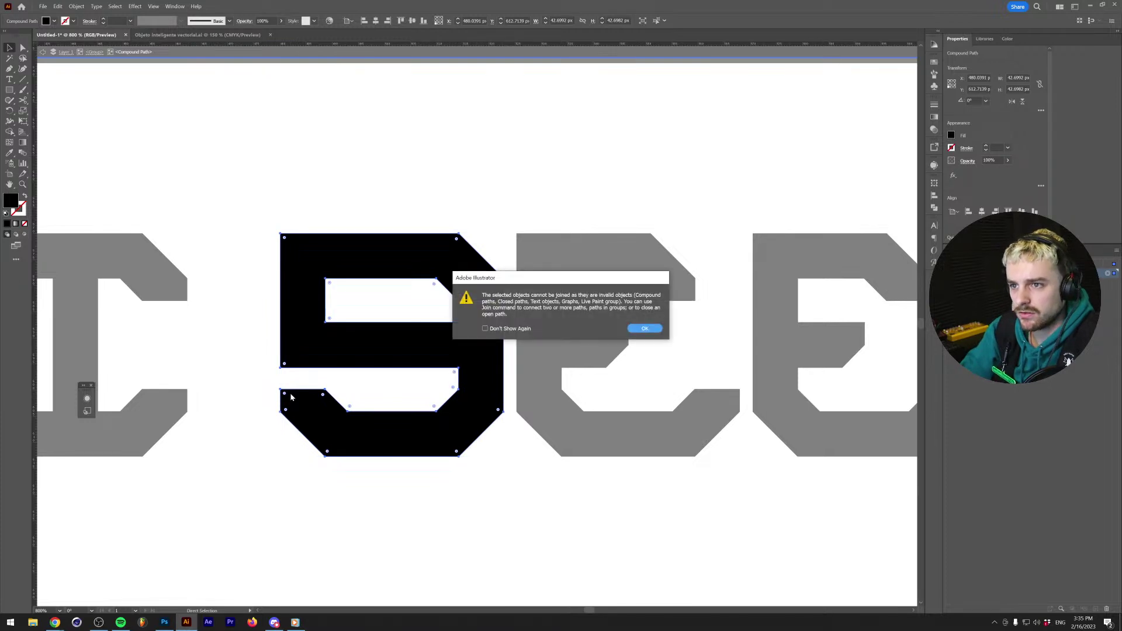
click(653, 328)
key(v)
click(406, 298)
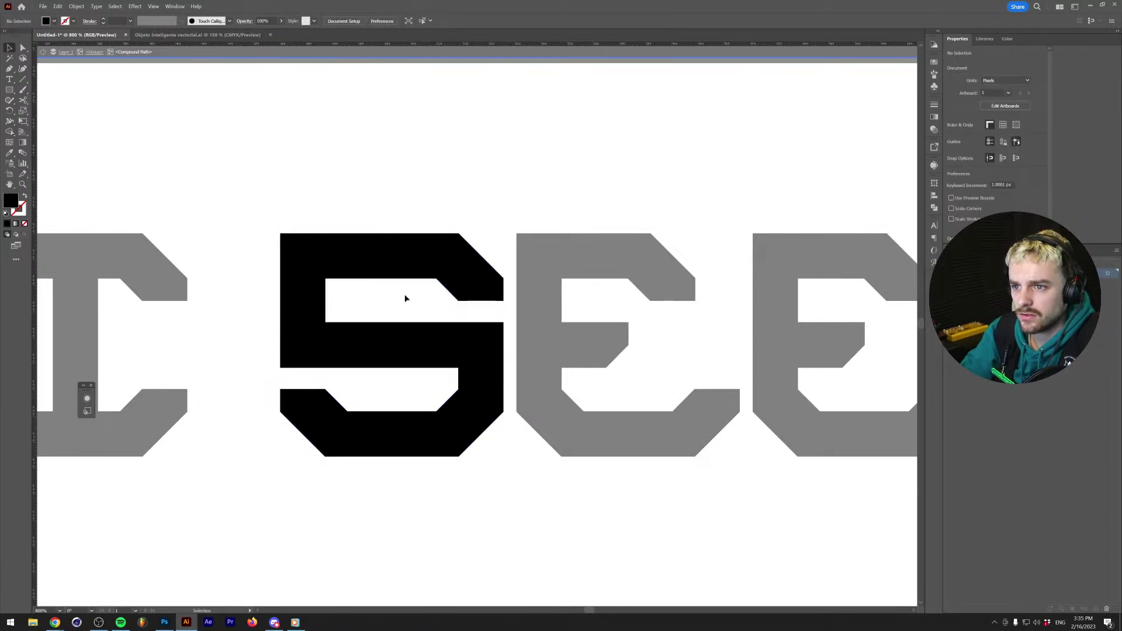
key(m)
drag(384, 305, 346, 400)
key(ctrl+z)
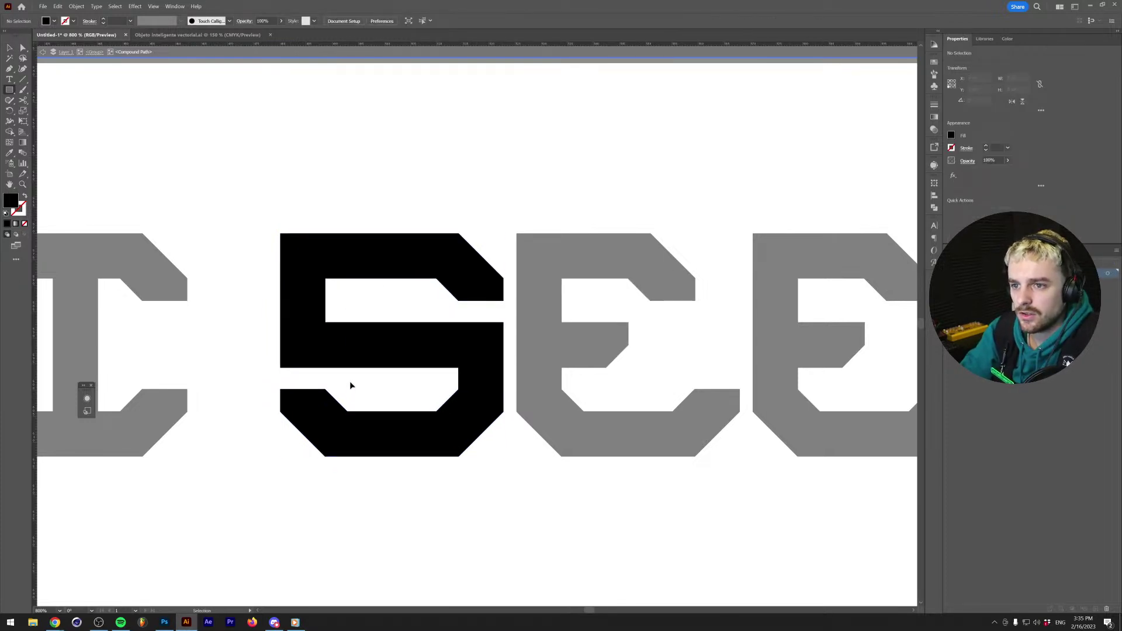
click(393, 185)
click(583, 326)
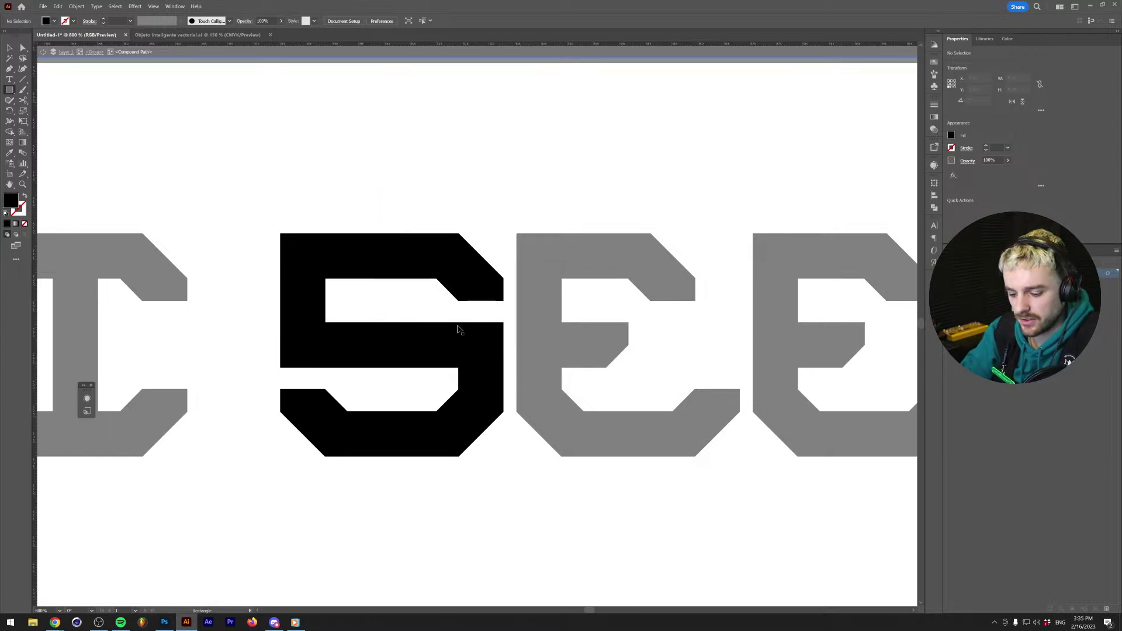
Step back out from the compound path to the lettering group and select the S.
key(v)
click(95, 53)
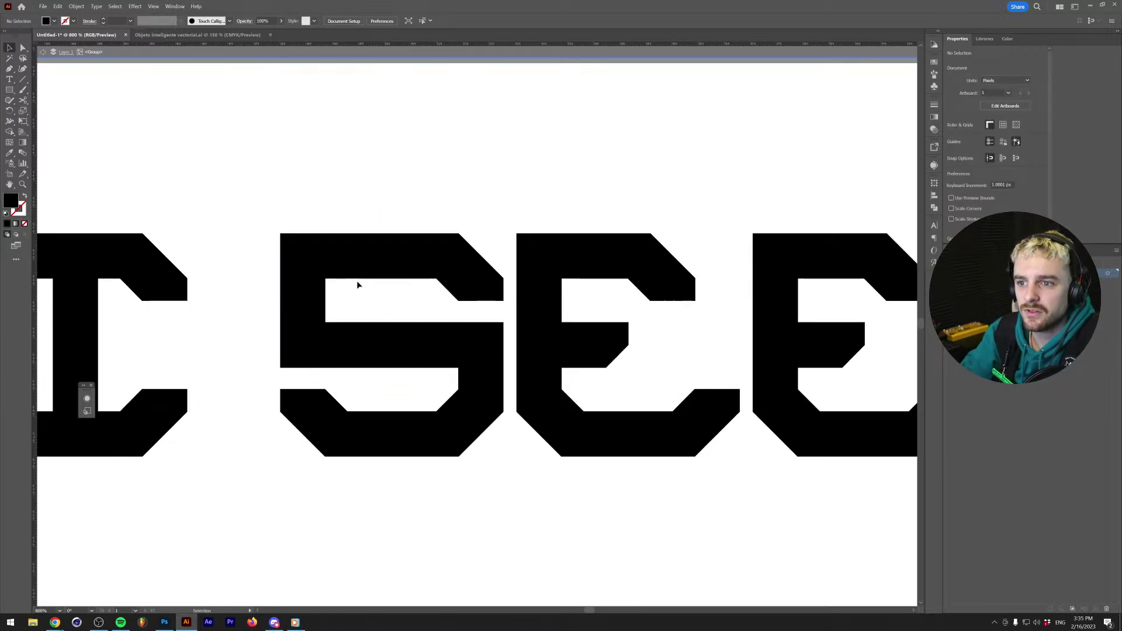
click(376, 337)
key(m)
drag(296, 454, 359, 388)
key(ctrl+z)
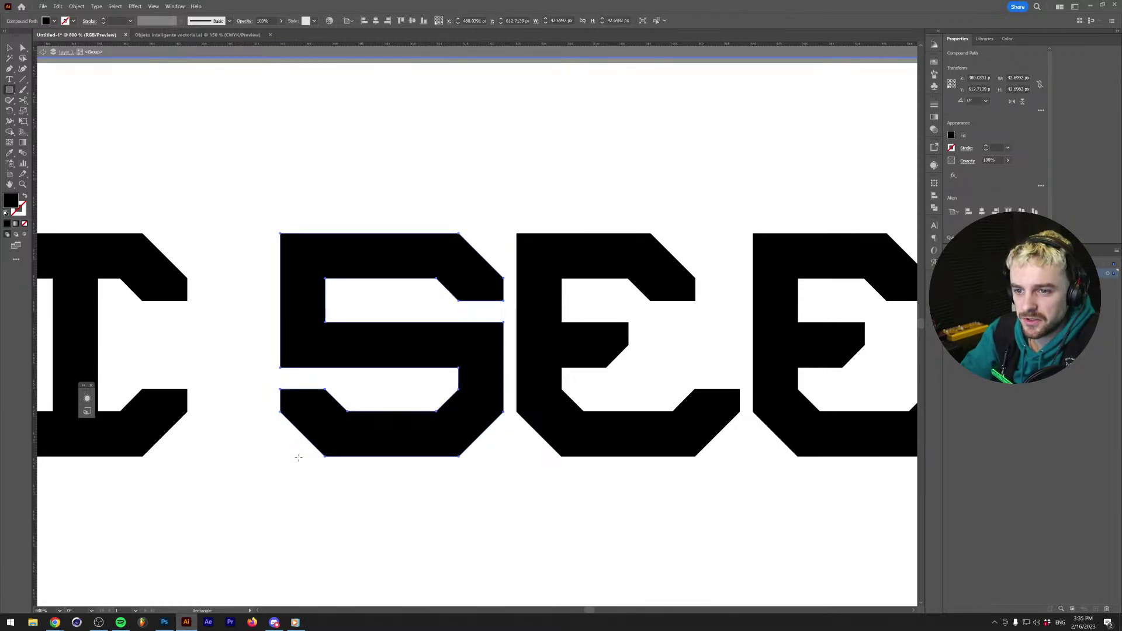
click(298, 458)
click(584, 328)
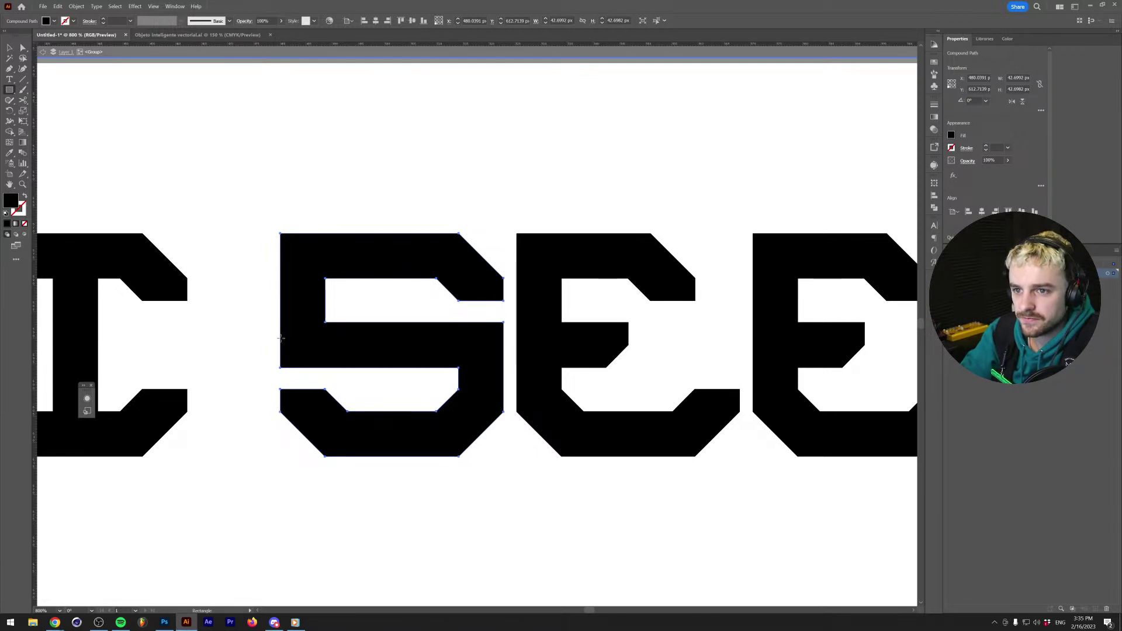
Draw a rectangle about 42.7 px square aligned over the whole S, and halve its height to cover only the letter's lower half.
drag(311, 457, 504, 233)
key(a)
key(ctrl+y)
drag(311, 345, 280, 345)
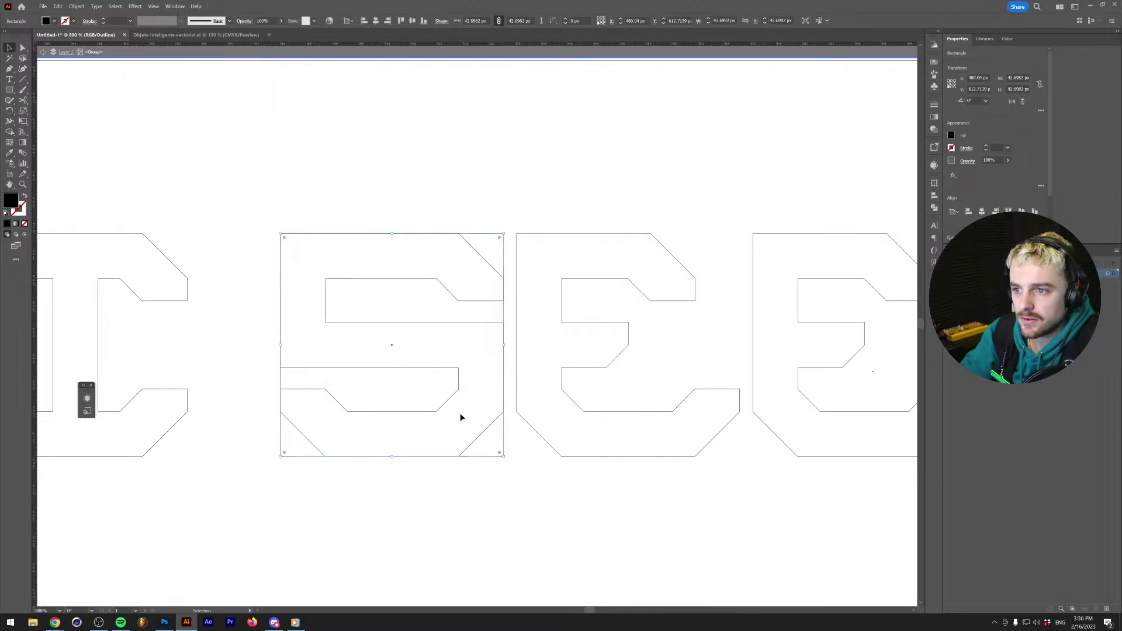
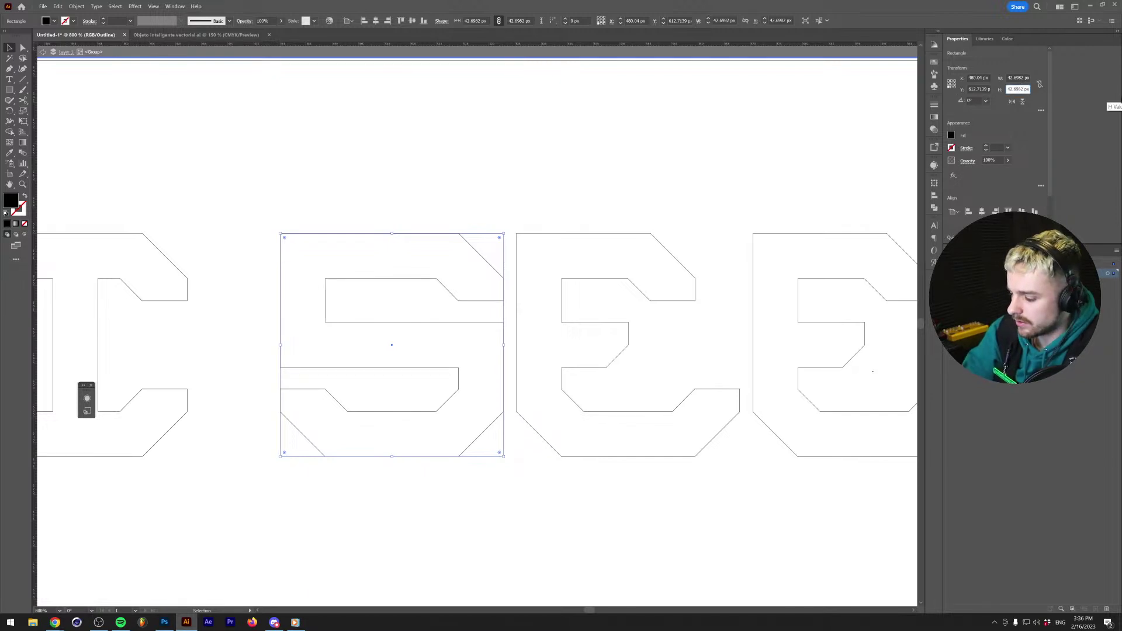
text(/2)
key(Return)
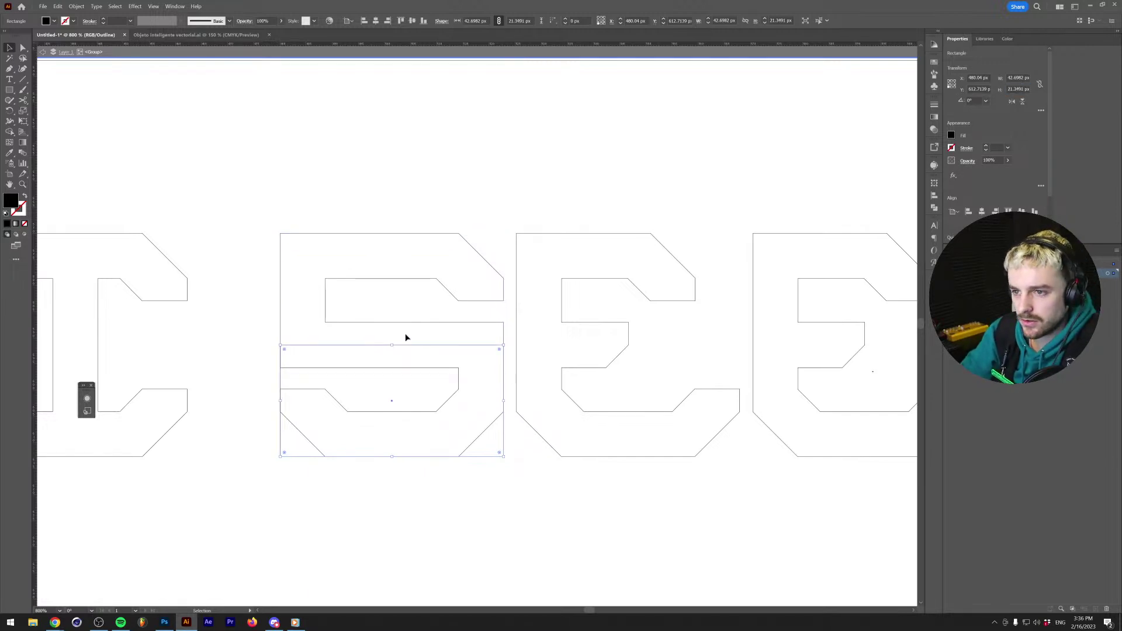
With Shape Builder, remove the S's upper half and the rectangle's leftover corners, keeping only the letter's lower half.
shift+click(395, 410)
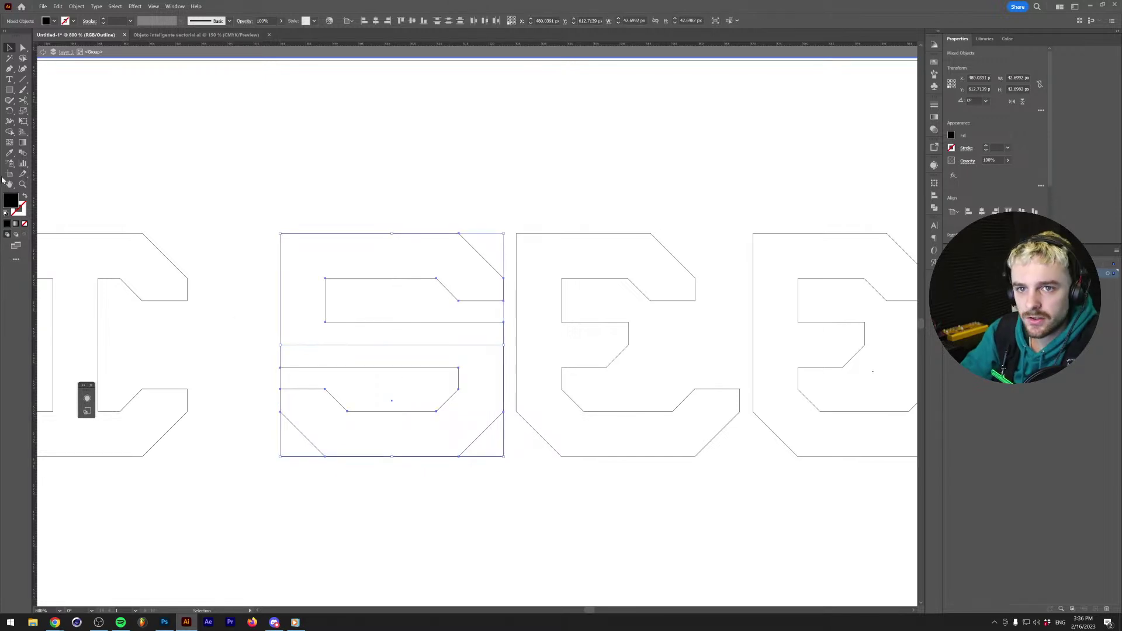
key(a)
key(ctrl+y)
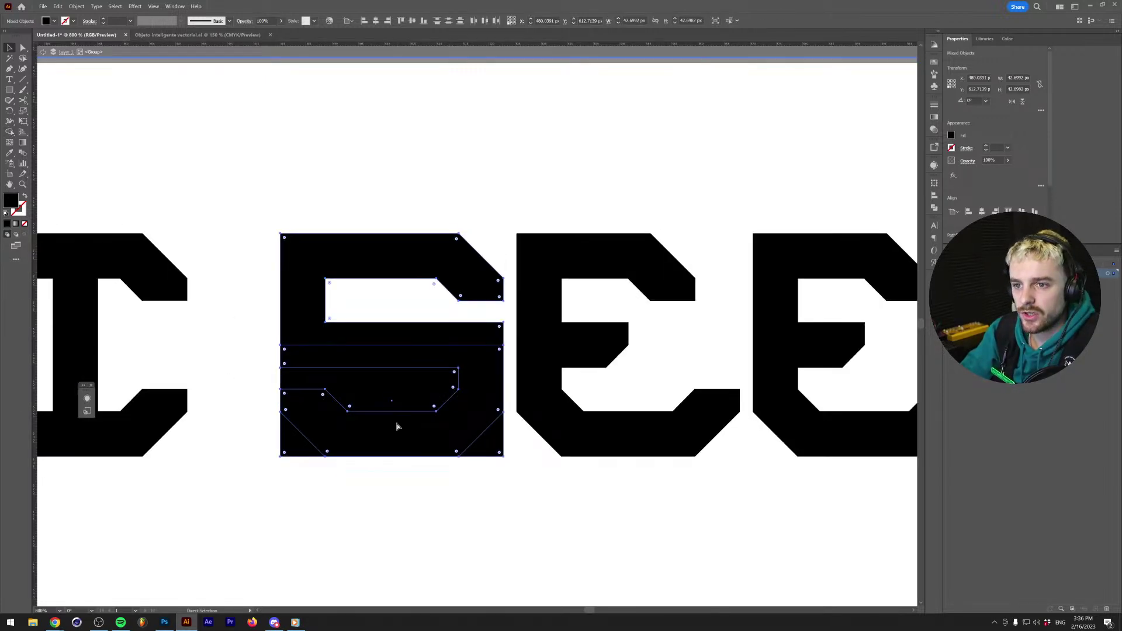
key(ctrl+y)
key(v)
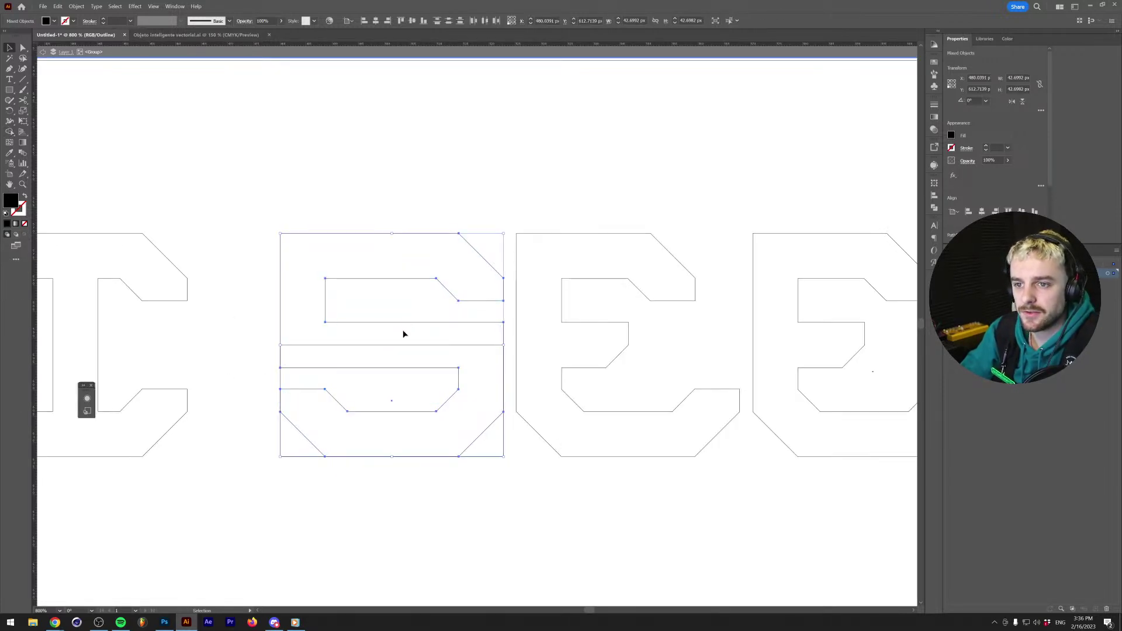
click(9, 134)
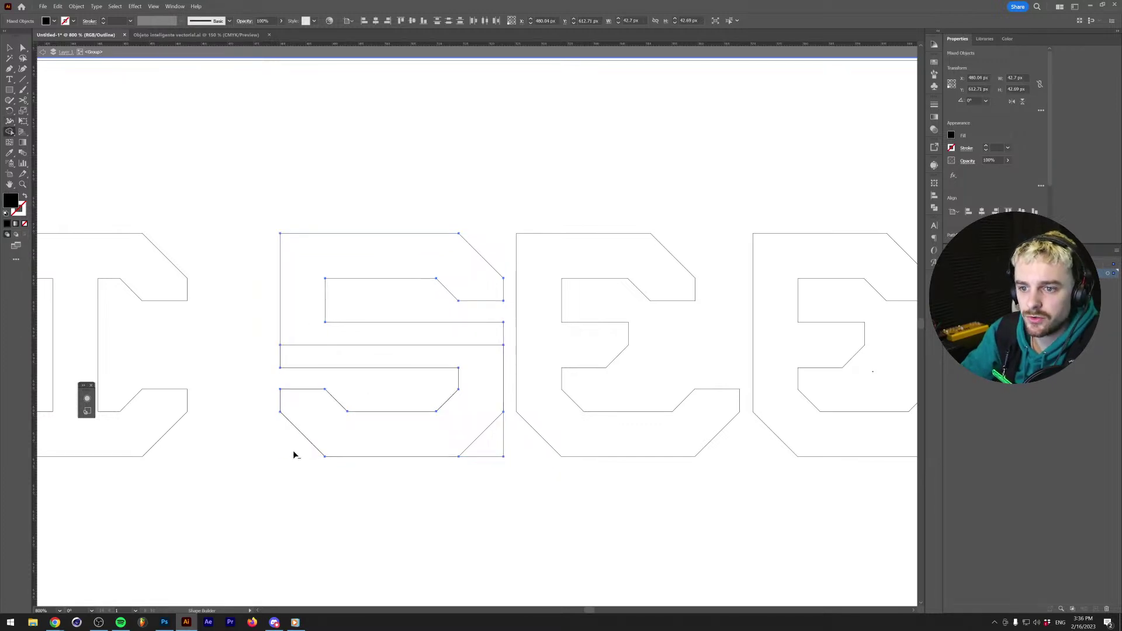
alt+click(367, 329)
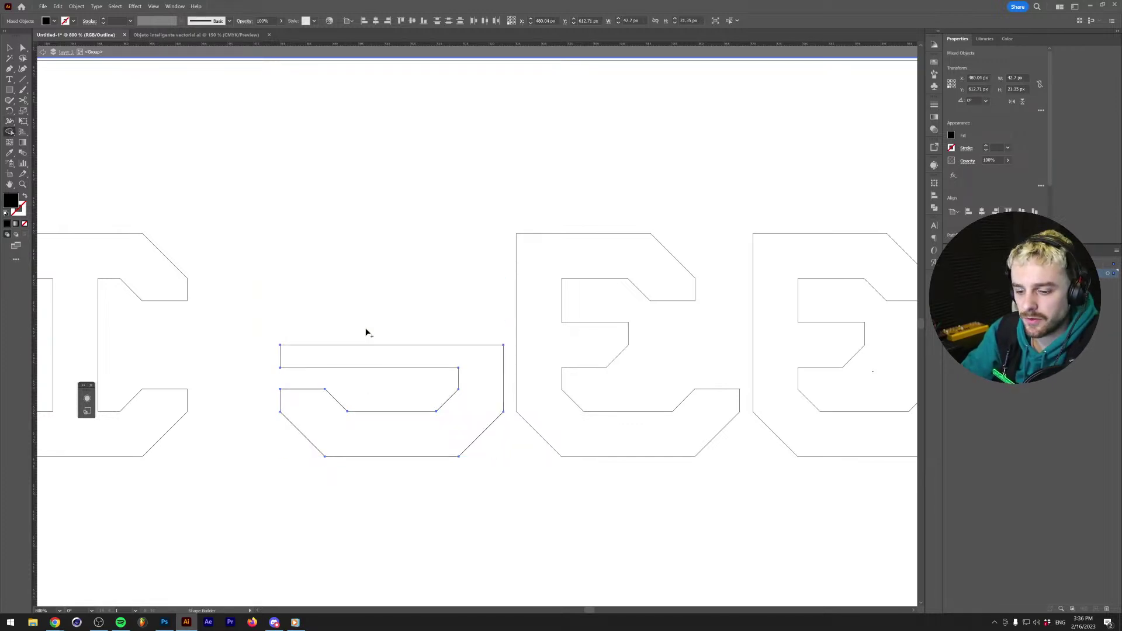
Reflect a copy of the S's lower half upward across its straight upper edge.
key(ctrl+y)
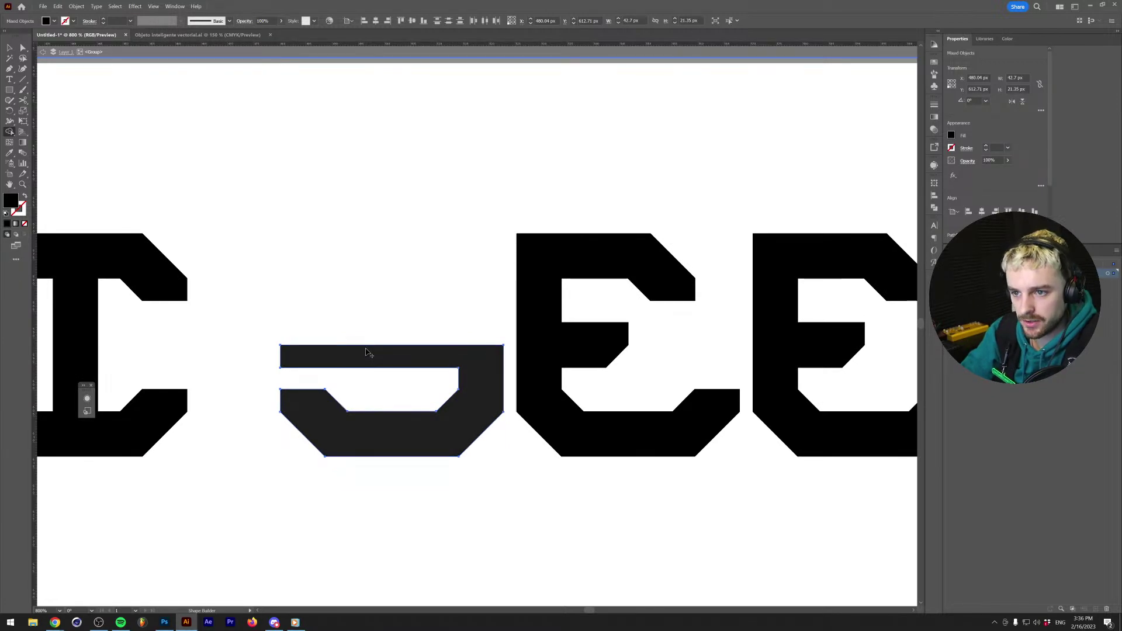
key(o)
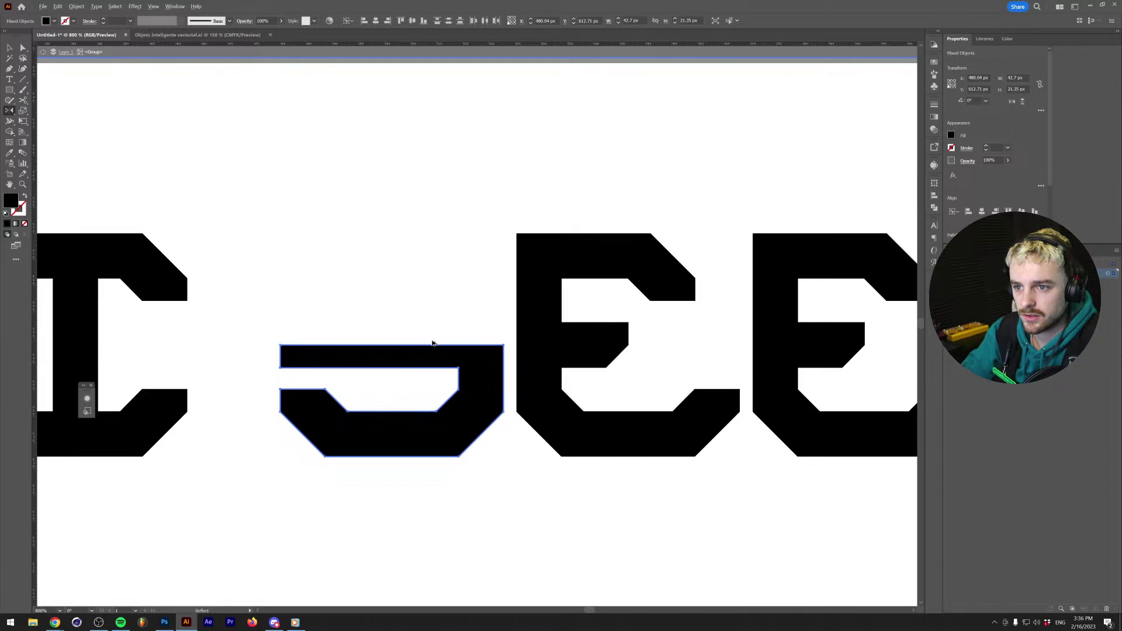
drag(503, 347, 504, 346)
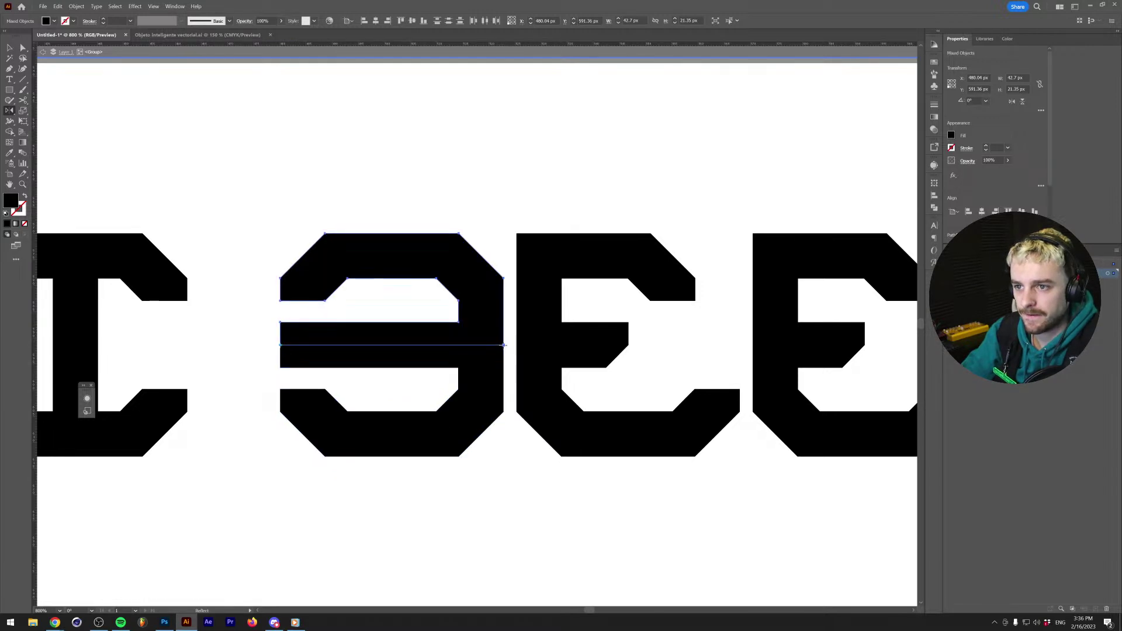
Try reflecting the topmost path of the S's upper half about the vertical axis.
click(393, 258)
right_click(393, 259)
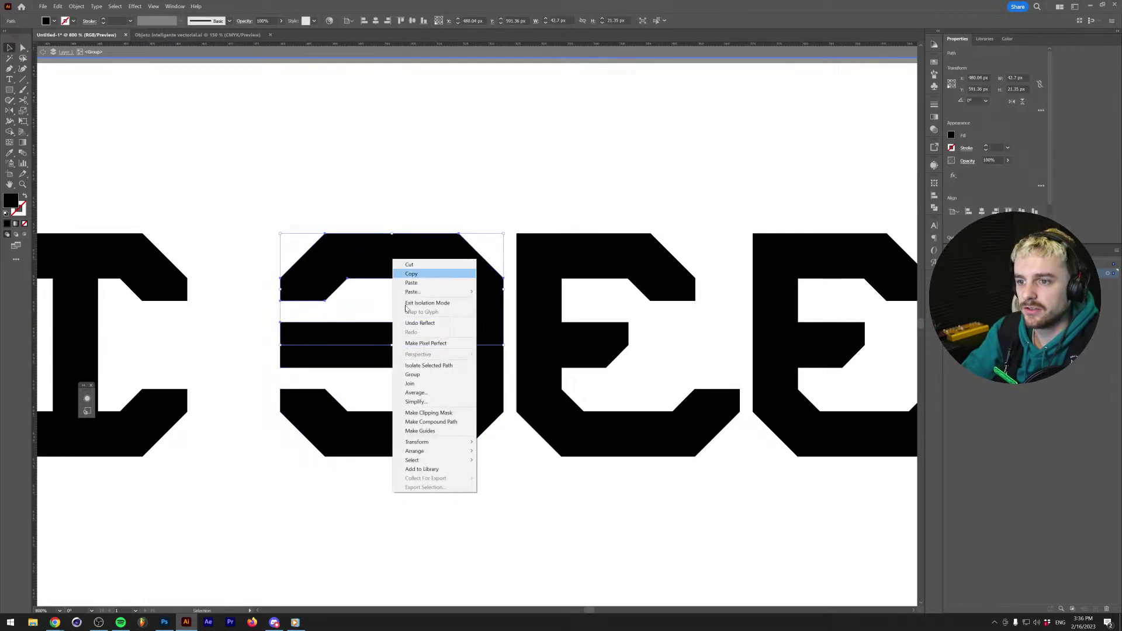
mouse_move(414, 445)
click(533, 472)
click(514, 276)
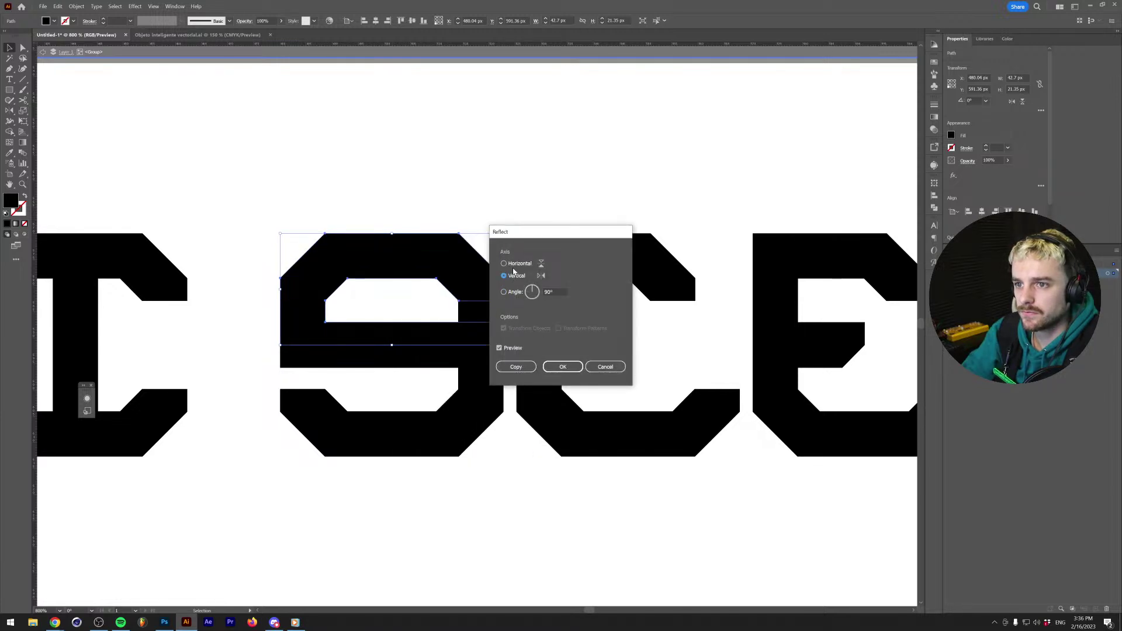
click(563, 367)
key(ctrl+z)
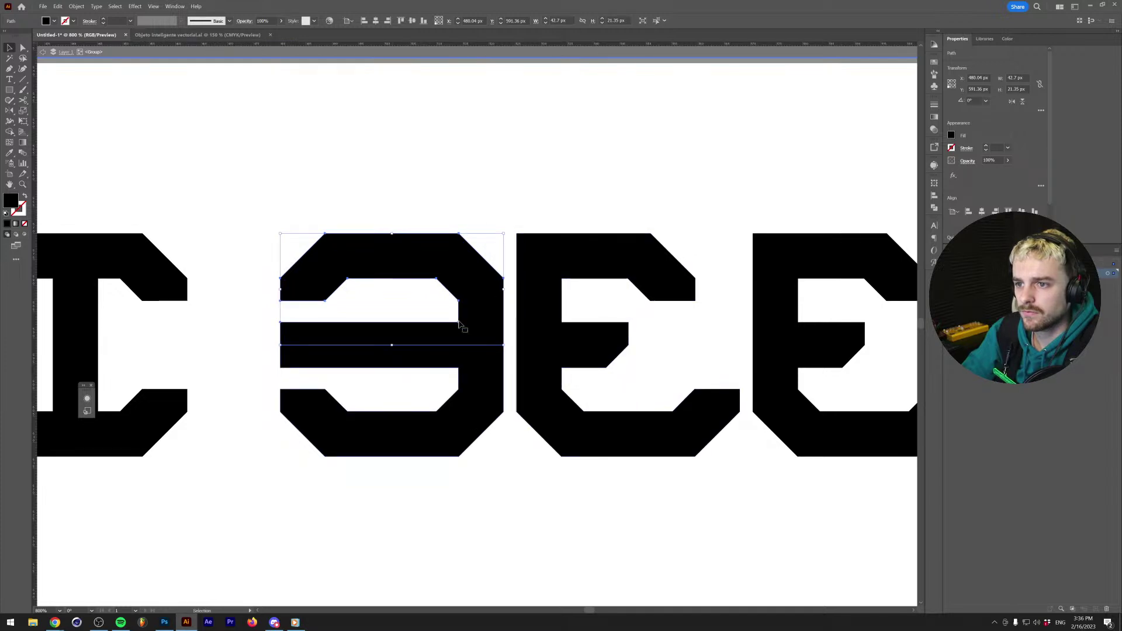
Undo the stray move of the S's upper half and reflect that compound path about the vertical axis.
drag(471, 295, 389, 273)
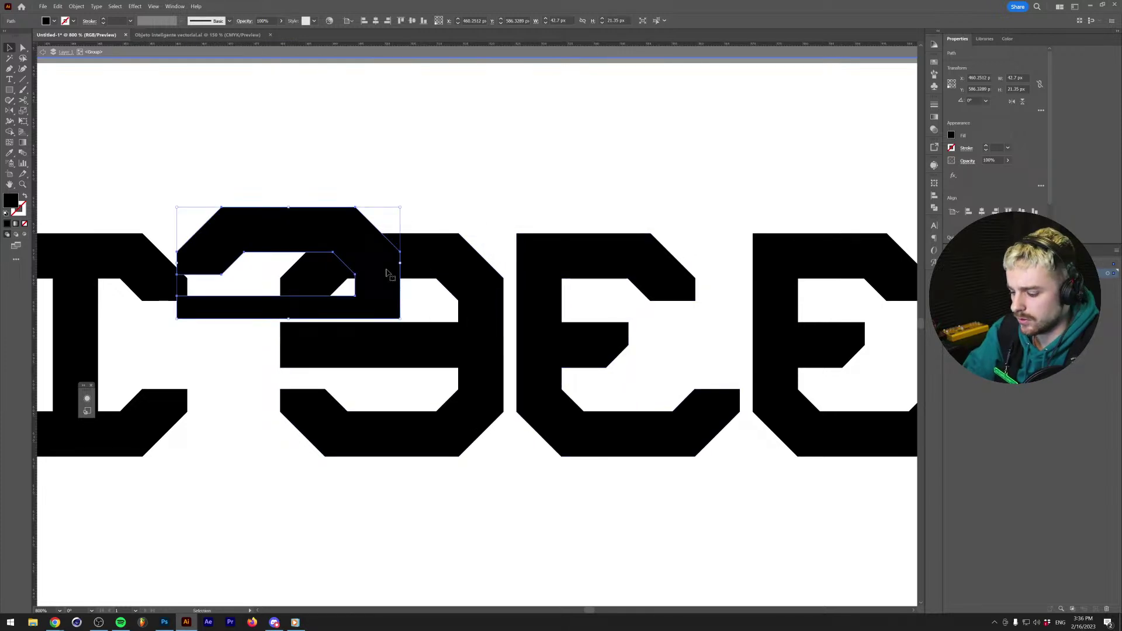
key(ctrl+z)
click(433, 278)
right_click(476, 299)
mouse_move(535, 426)
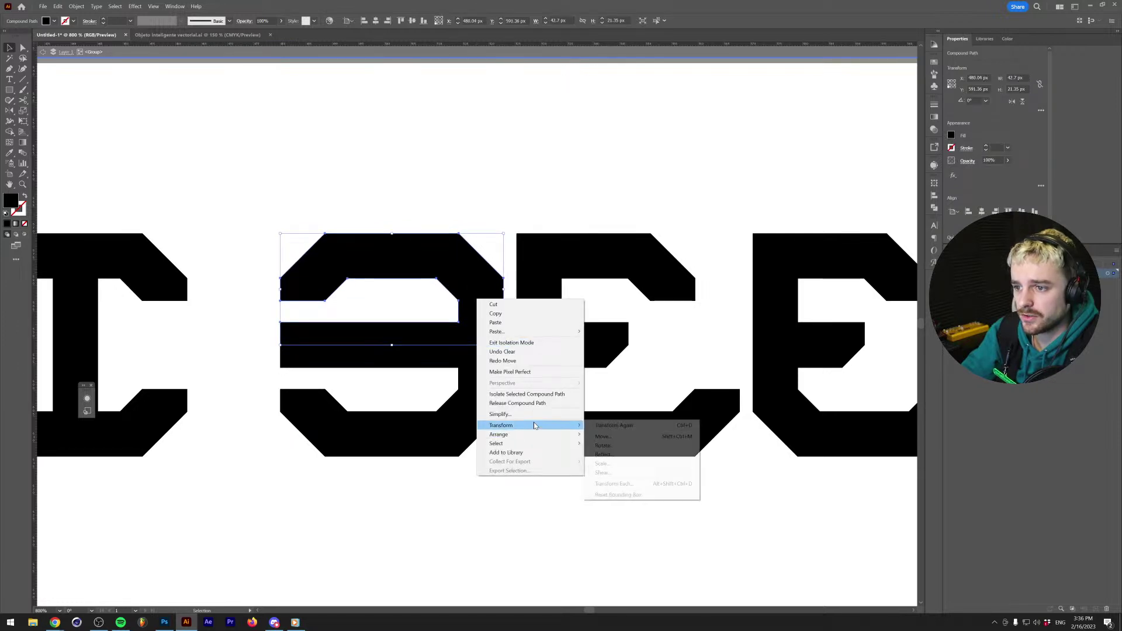
click(603, 454)
click(504, 276)
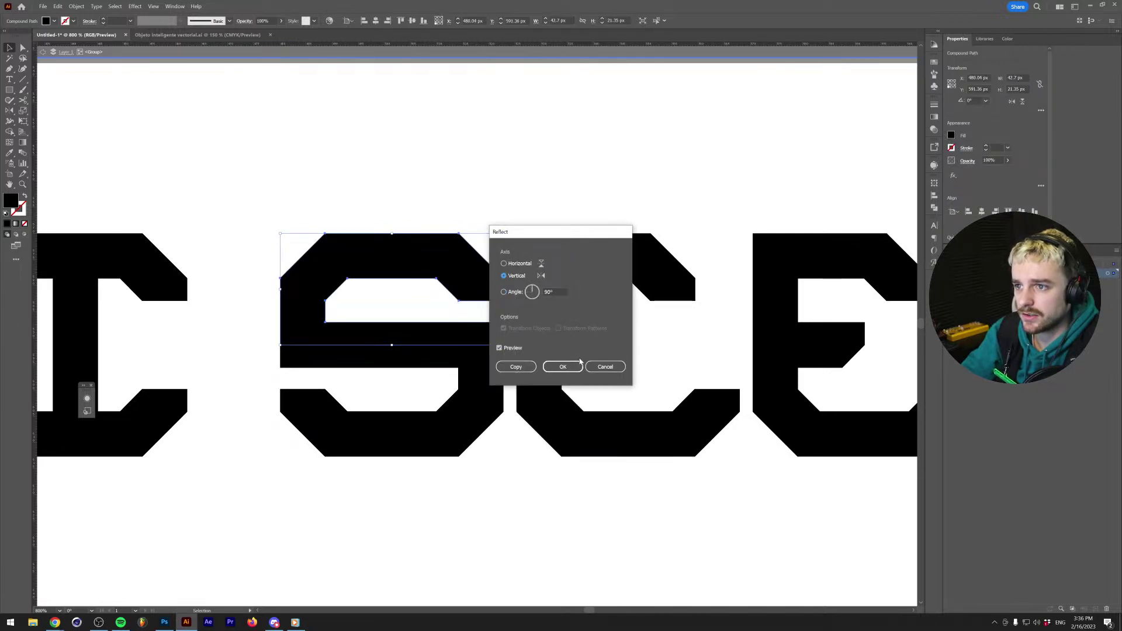
click(562, 367)
click(438, 386)
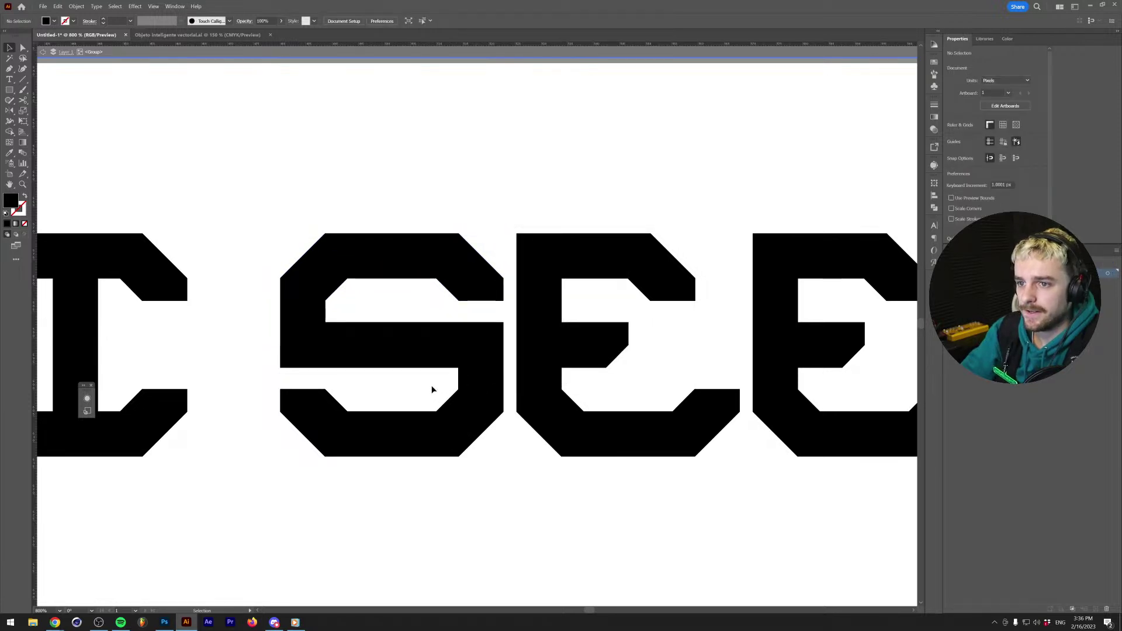
With the Pen tool, draw a closed right triangle about 8.56 px wide and tall filling the S's cut-off lower-left corner.
scroll(353, 359, up, 3)
scroll(345, 354, down, 1)
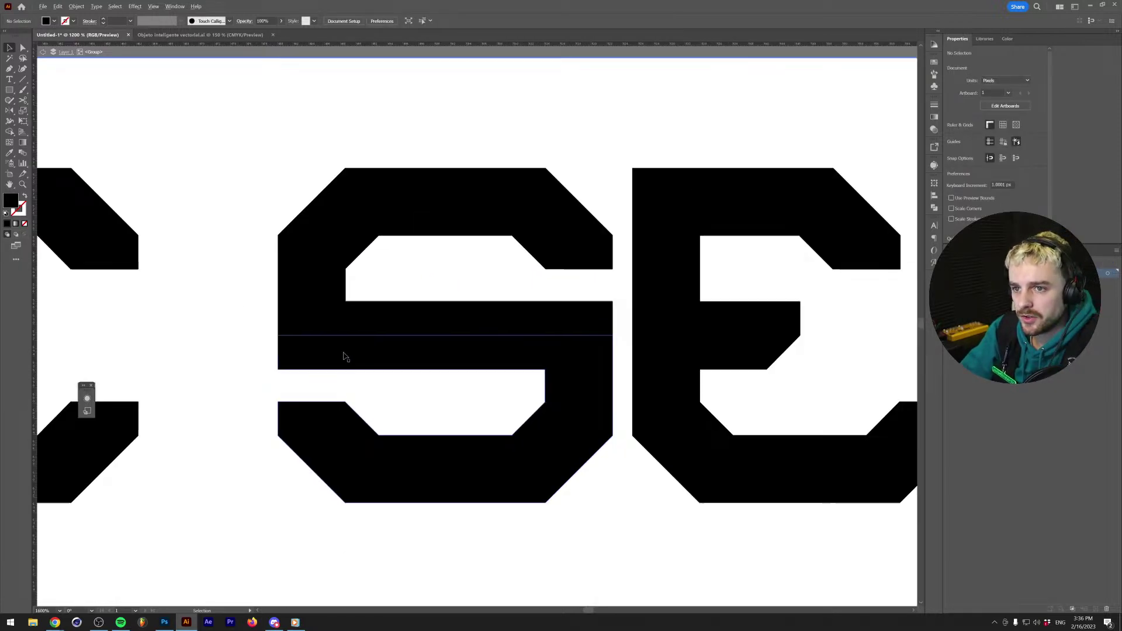
key(p)
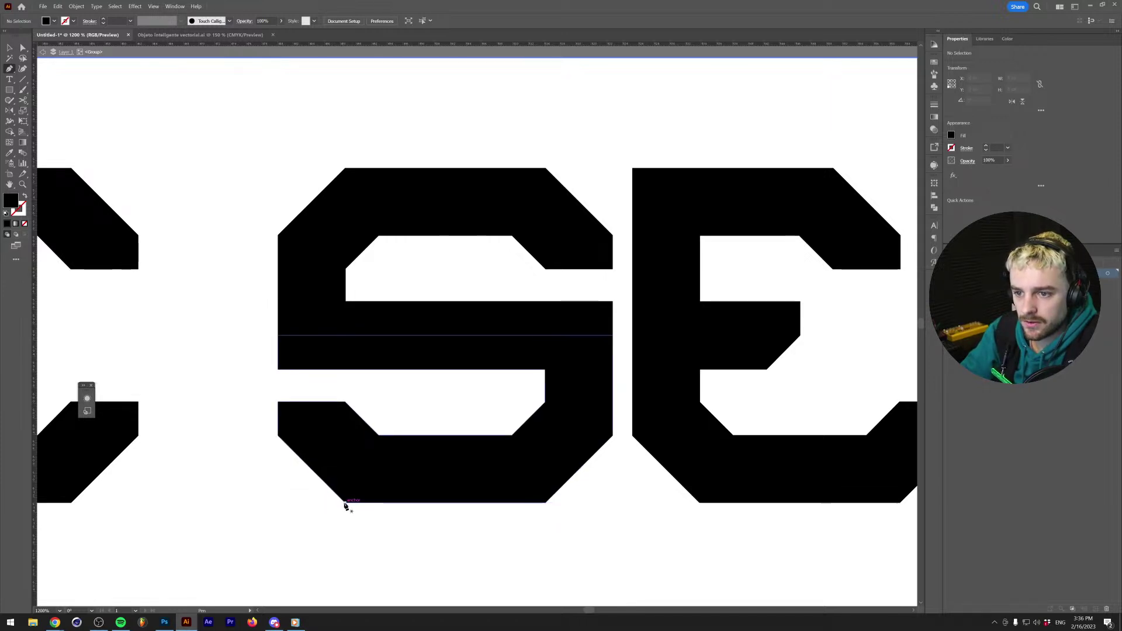
click(345, 503)
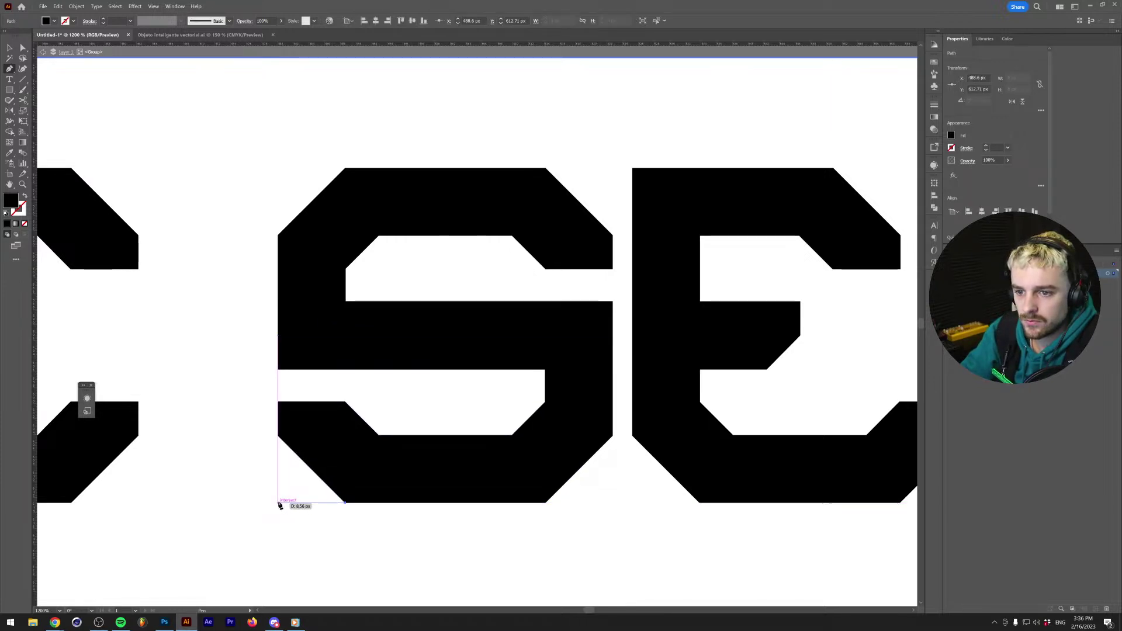
click(278, 503)
click(278, 436)
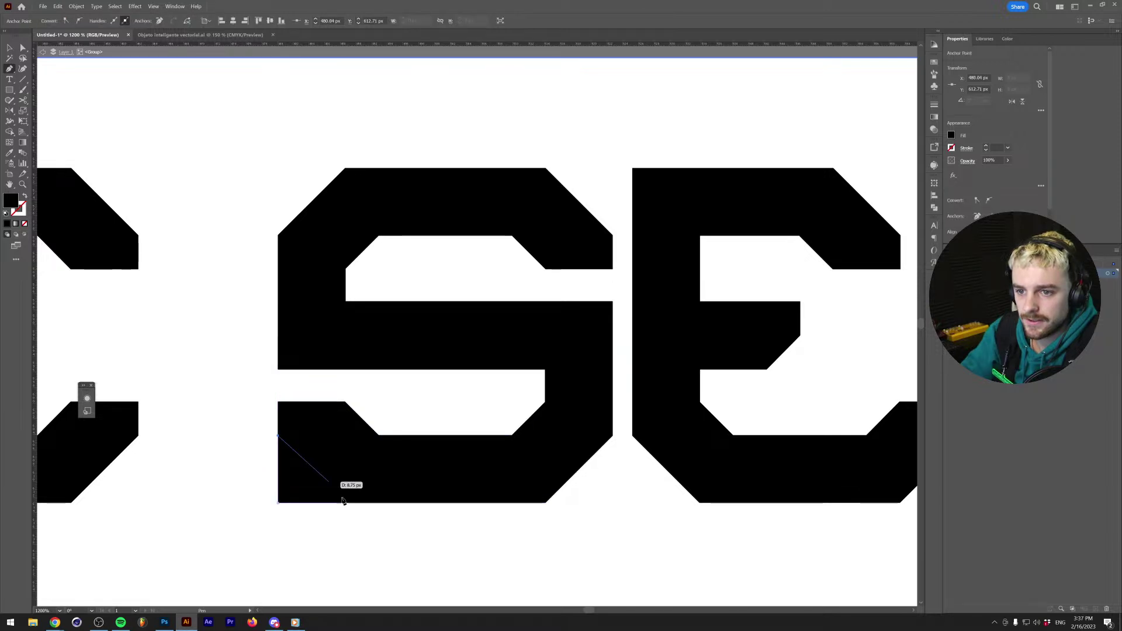
click(345, 503)
Switch to Outline view and move the triangle up into the lower-left corner of the S's middle bar, its base on the bar's lower edge.
key(v)
drag(288, 501, 297, 363)
key(ctrl+y)
scroll(320, 368, up, 1)
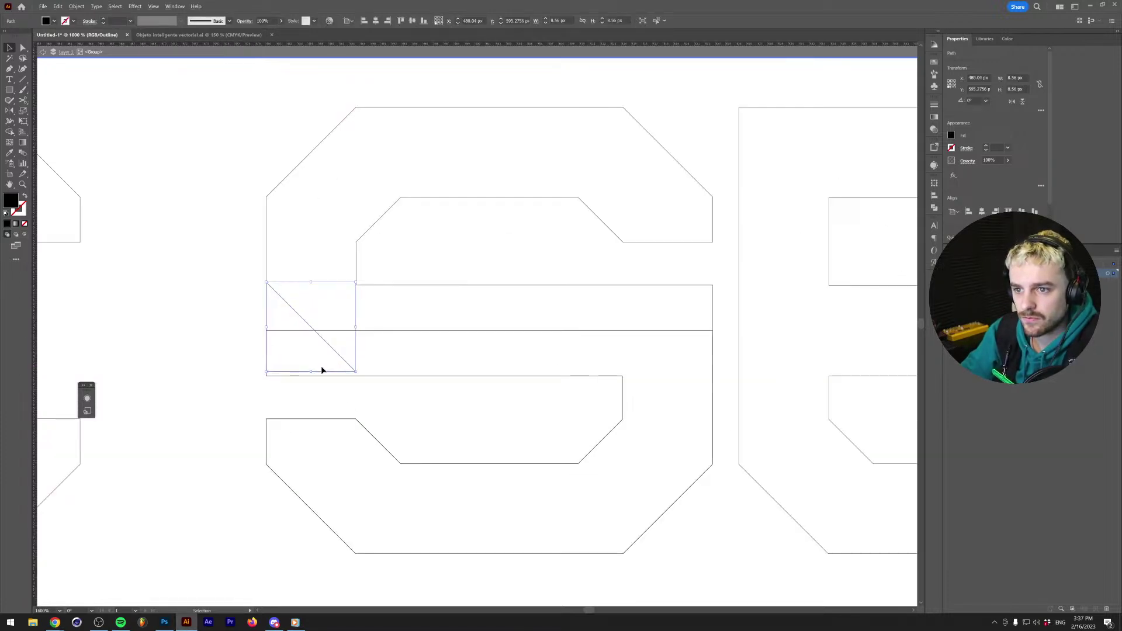
drag(332, 376, 332, 388)
click(399, 382)
scroll(275, 390, up, 3)
scroll(275, 391, up, 3)
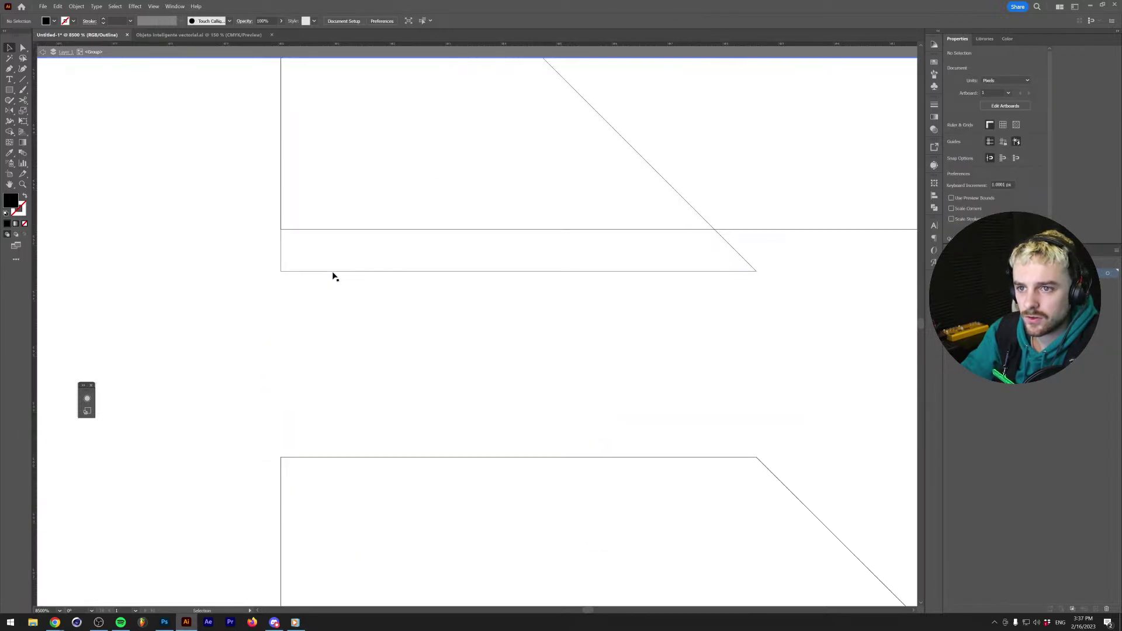
drag(341, 273, 339, 229)
Draw a helper rectangle about 16.9 by 4.6 px on the middle bar's lower edge and align the triangle's base to it.
scroll(342, 268, down, 3)
key(m)
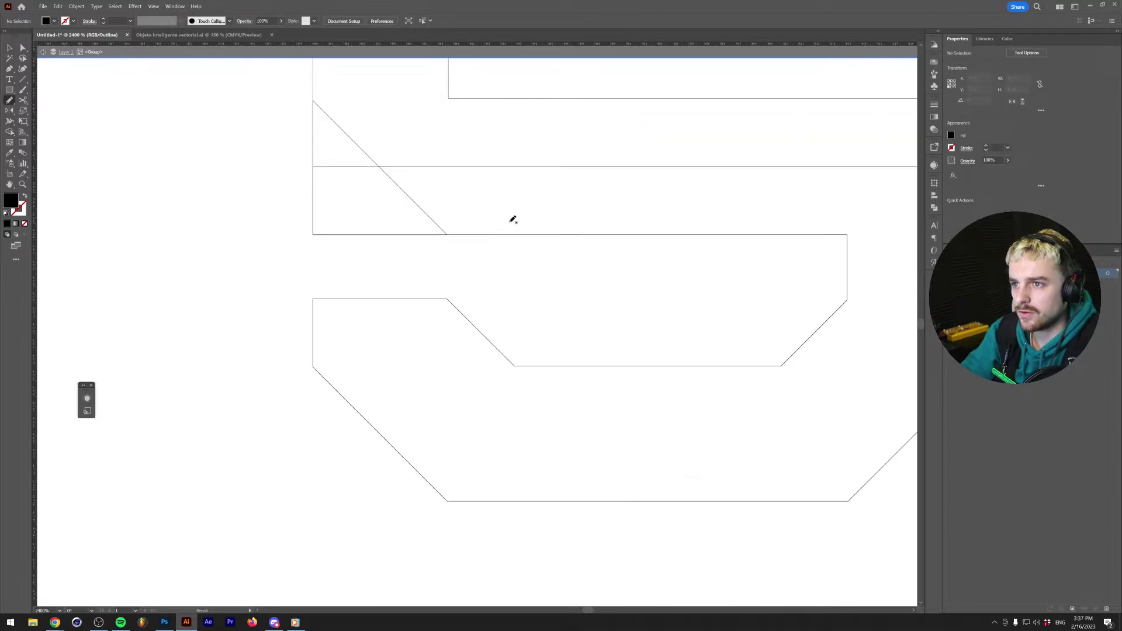
drag(518, 234, 253, 163)
key(v)
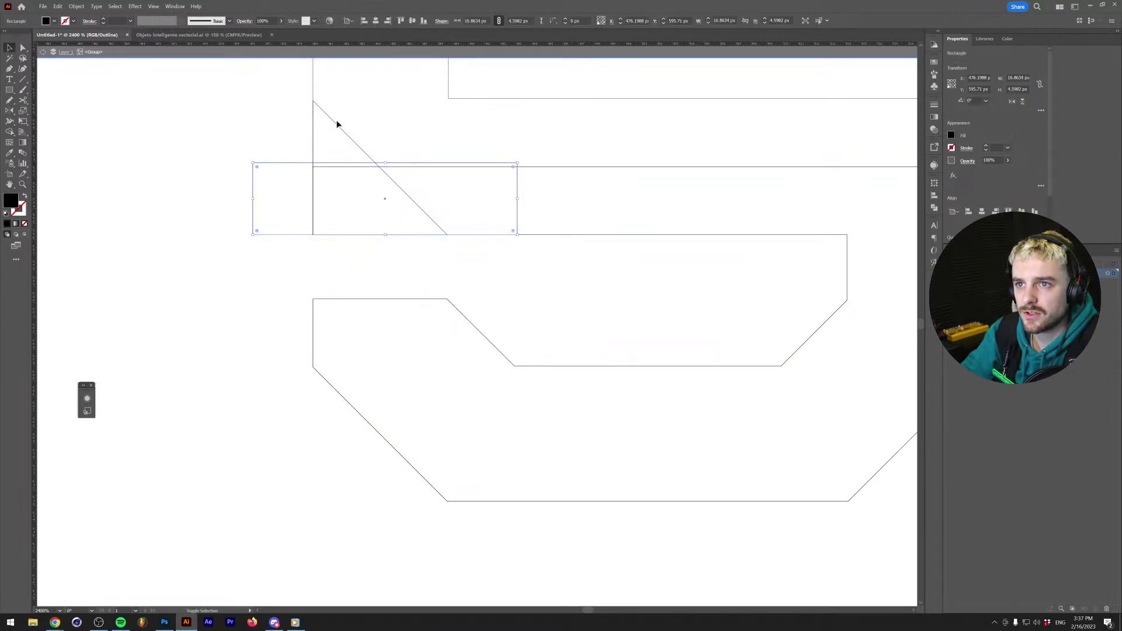
shift+click(334, 121)
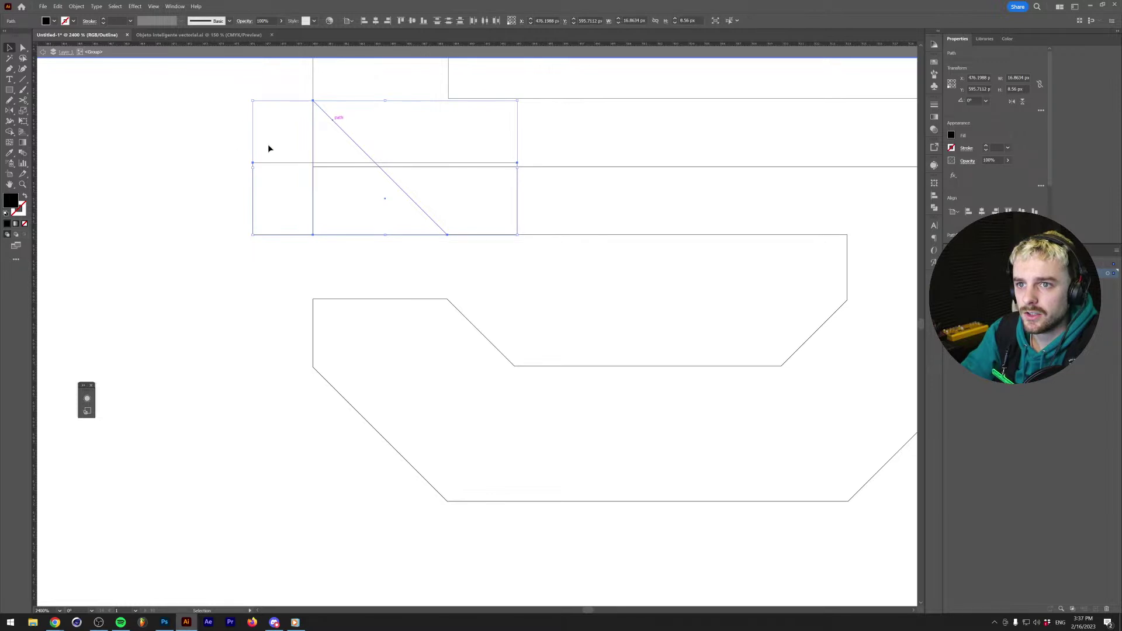
click(388, 20)
key(ctrl+z)
click(424, 21)
key(ctrl+z)
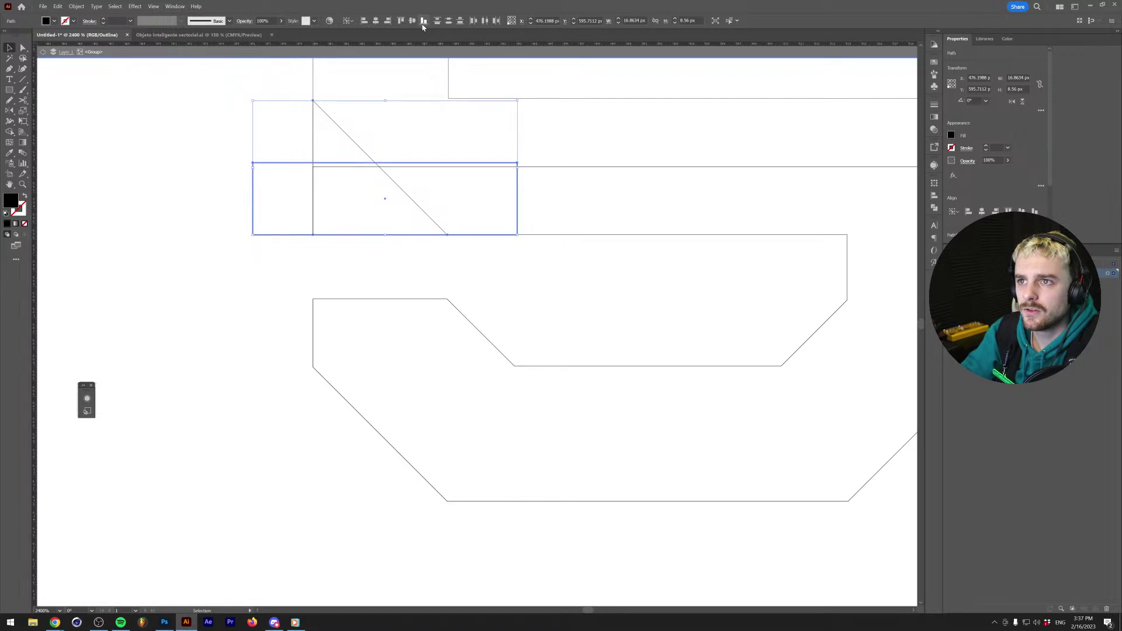
click(288, 121)
Return to Preview and fill the triangle white by sampling the background, so it cuts the middle bar's left end diagonally.
scroll(313, 161, up, 3)
key(a)
click(347, 228)
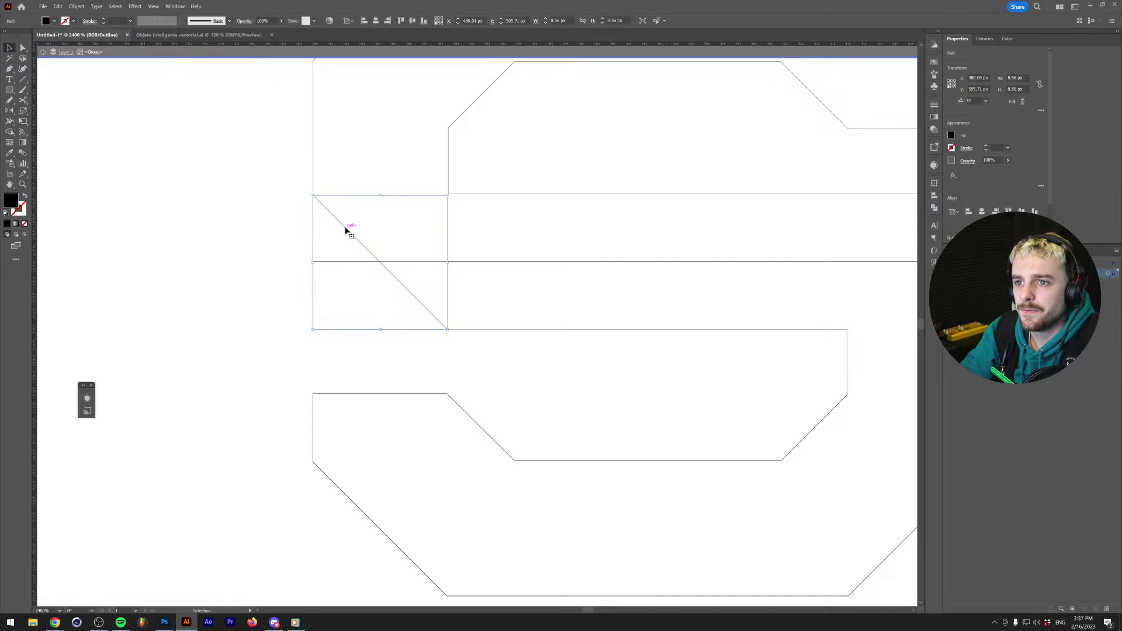
key(ctrl+y)
key(i)
click(239, 217)
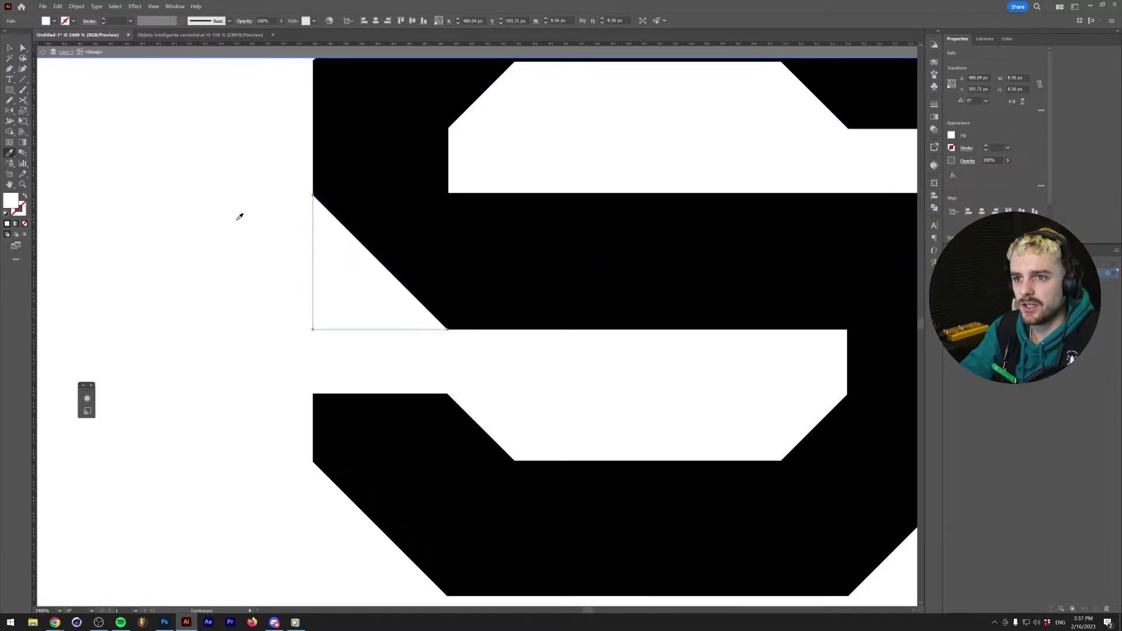
key(v)
click(240, 217)
Try enlarging the white triangle to about 10.7 px wide and tall over the S's left corner.
scroll(240, 217, down, 3)
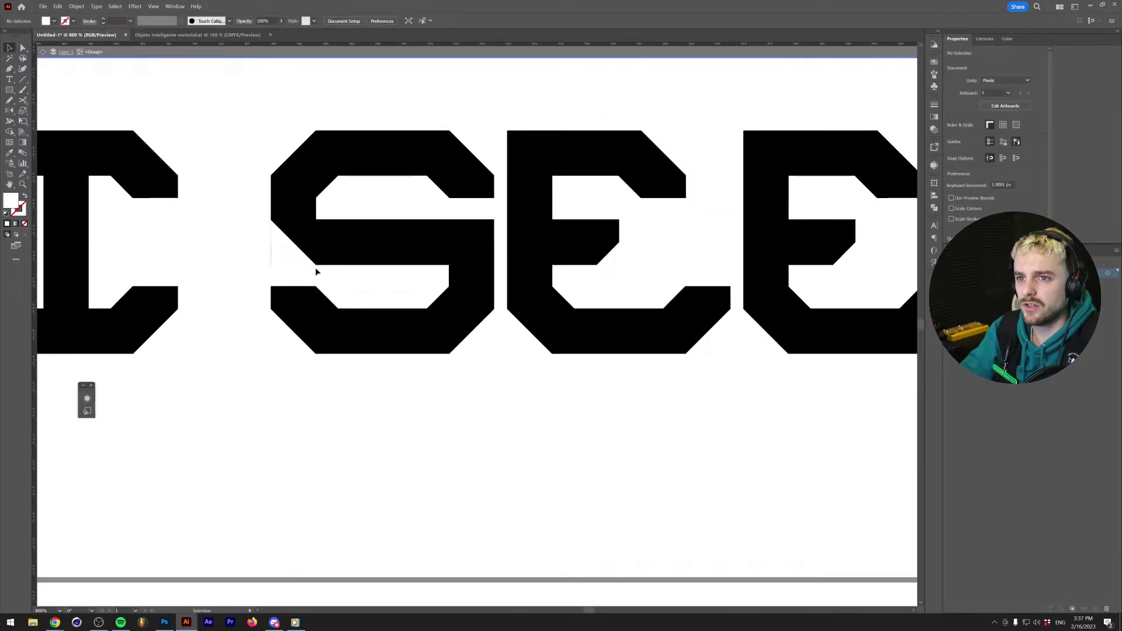
click(290, 265)
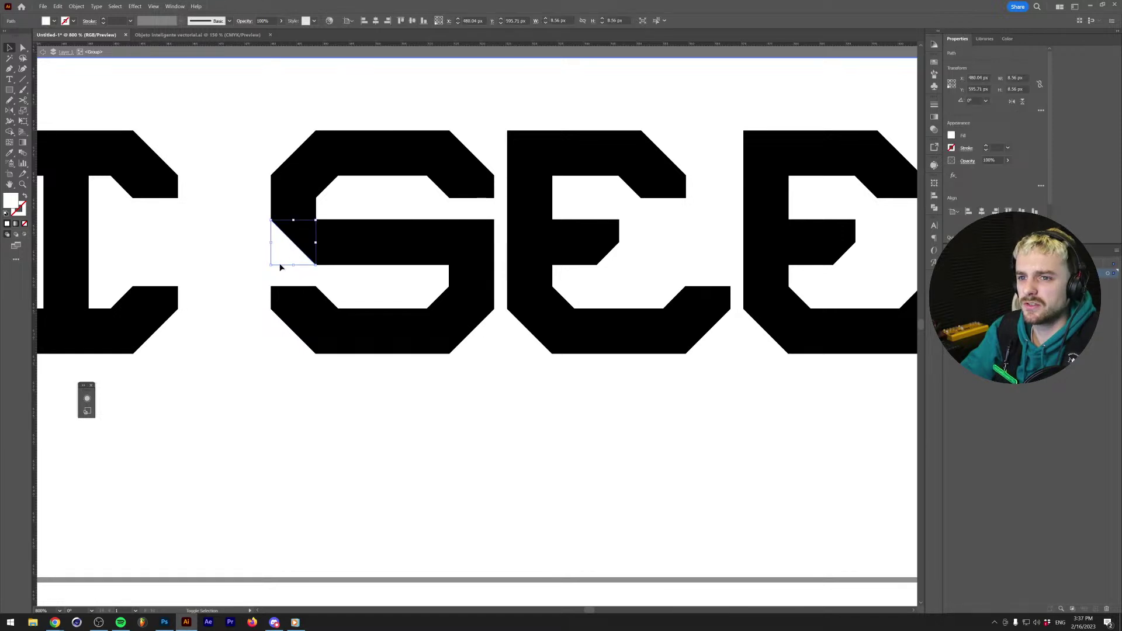
drag(271, 266, 394, 288)
click(270, 253)
scroll(237, 218, up, 1)
key(ctrl+z)
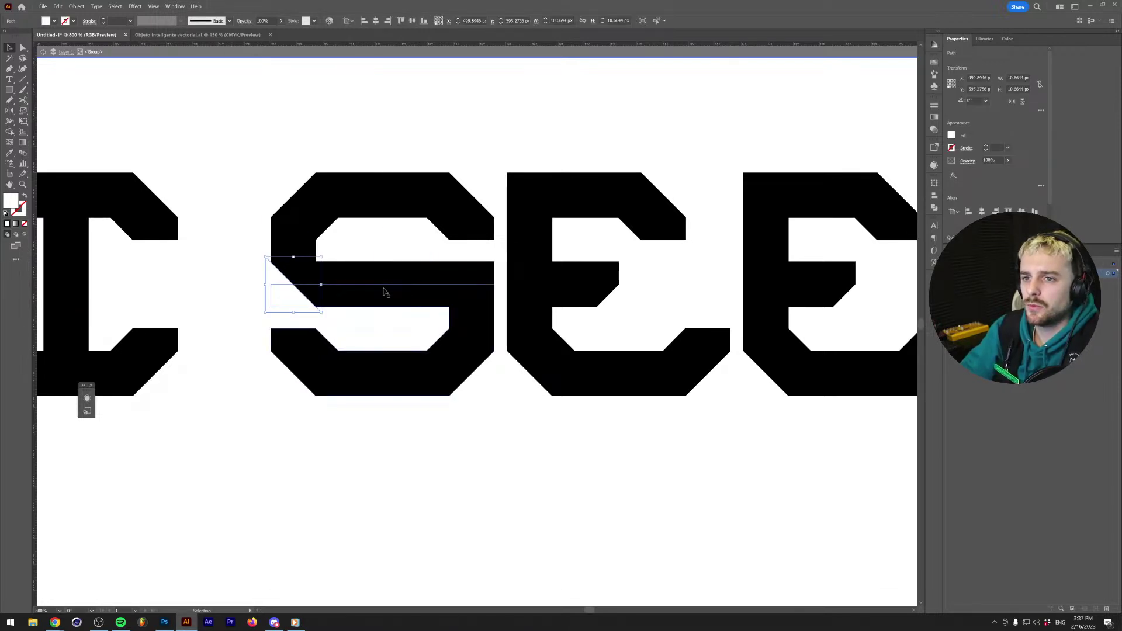
Move the white triangle to the middle bar's right end and draw a tall helper rectangle about 3.9 by 13.7 px ending at the lower opening's inner edge.
drag(275, 302, 424, 296)
scroll(424, 296, up, 3)
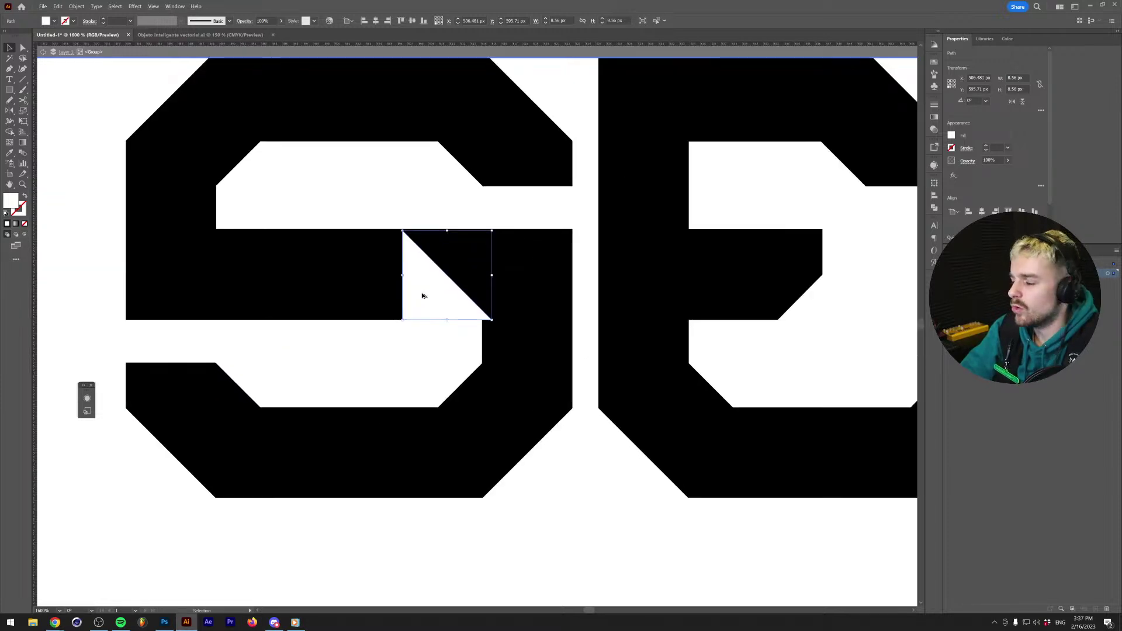
key(m)
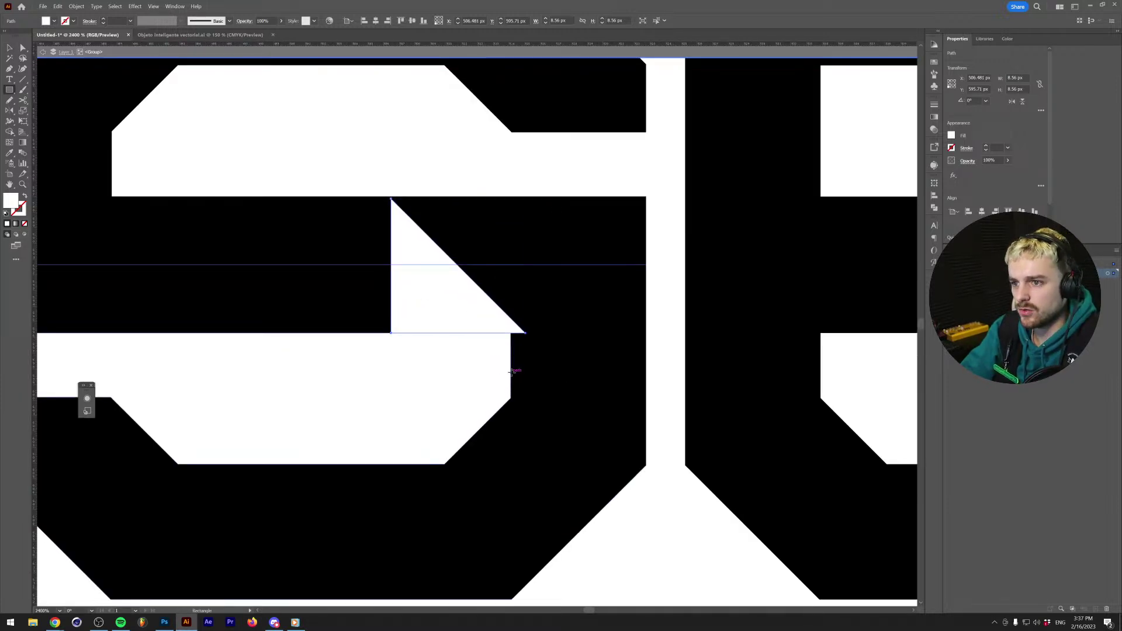
drag(508, 369, 449, 158)
Align the triangle's right edge to the helper rectangle's right edge and delete the rectangle.
key(v)
shift+click(401, 276)
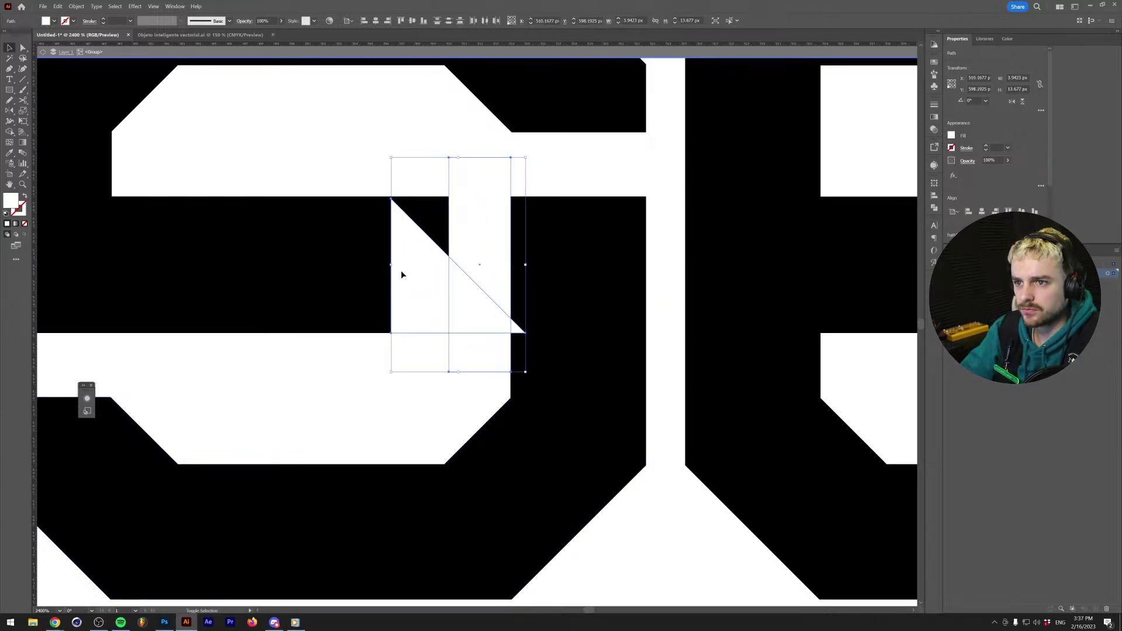
click(475, 354)
click(388, 22)
click(367, 112)
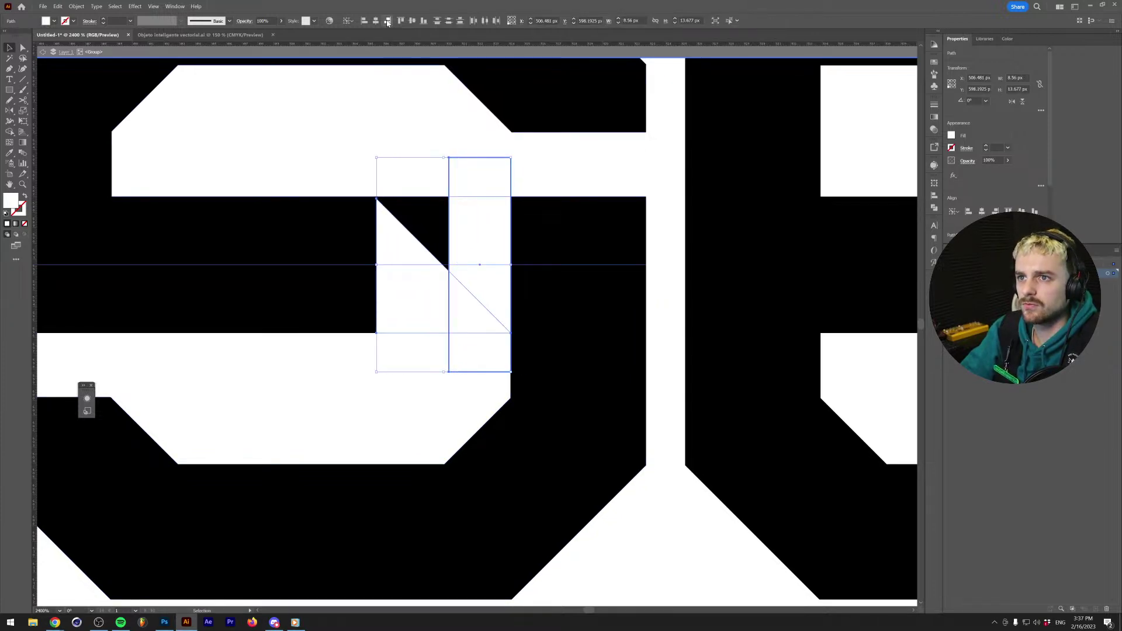
click(476, 213)
key(Delete)
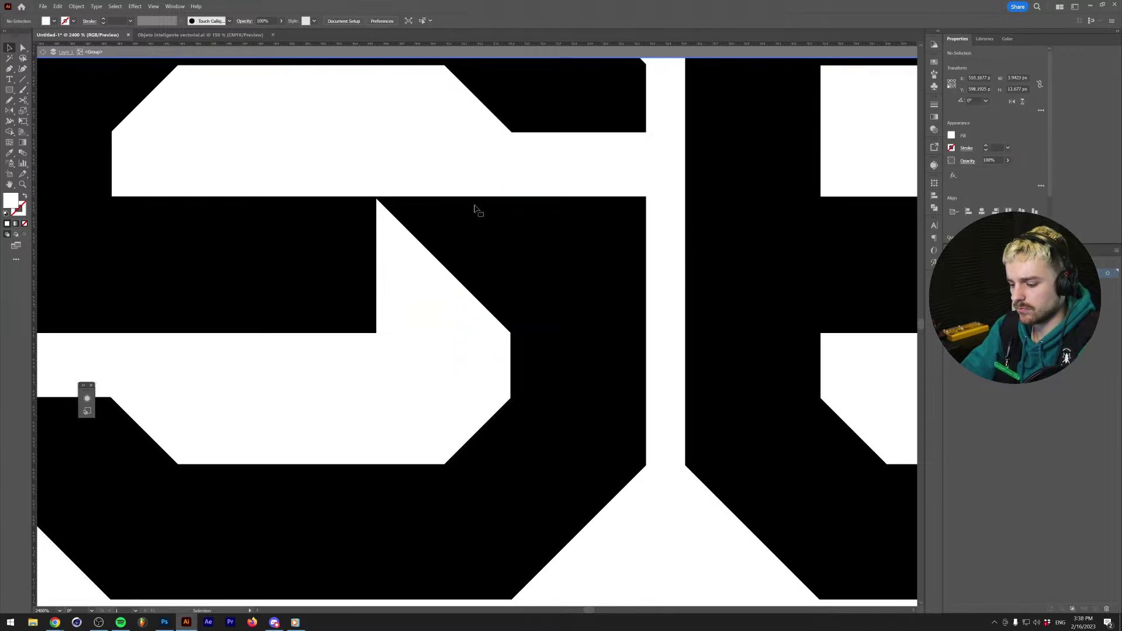
scroll(359, 285, down, 2)
key(super)
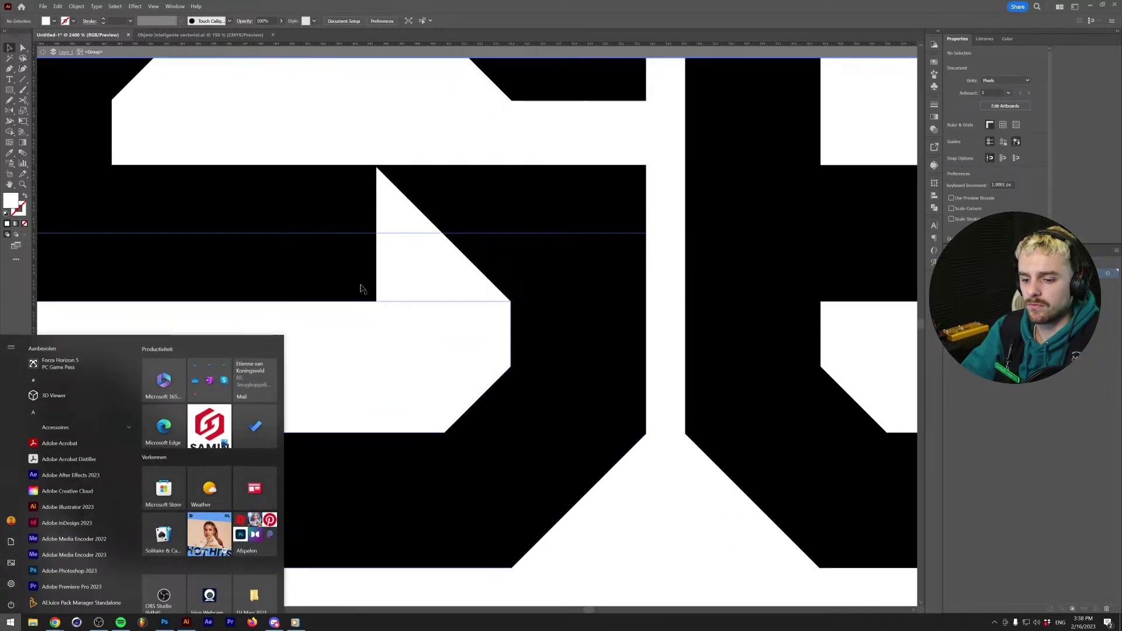
key(super)
With the Pen tool, draw a thin white four-sided patch over the seam along the triangle's base.
scroll(360, 330, down, 1)
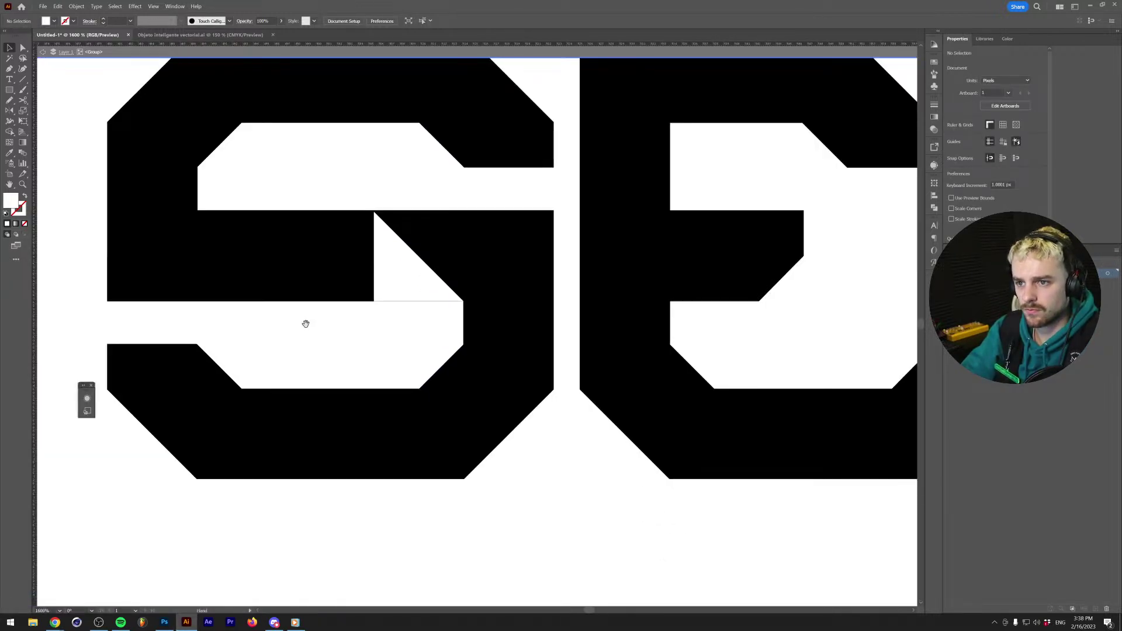
drag(306, 324, 425, 392)
click(573, 370)
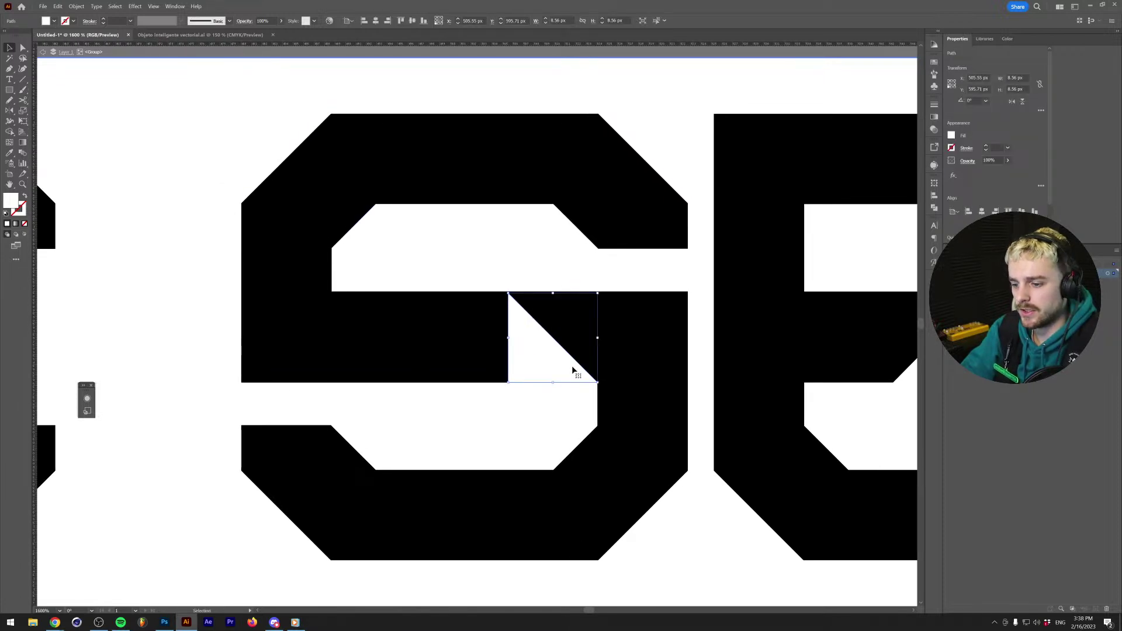
key(p)
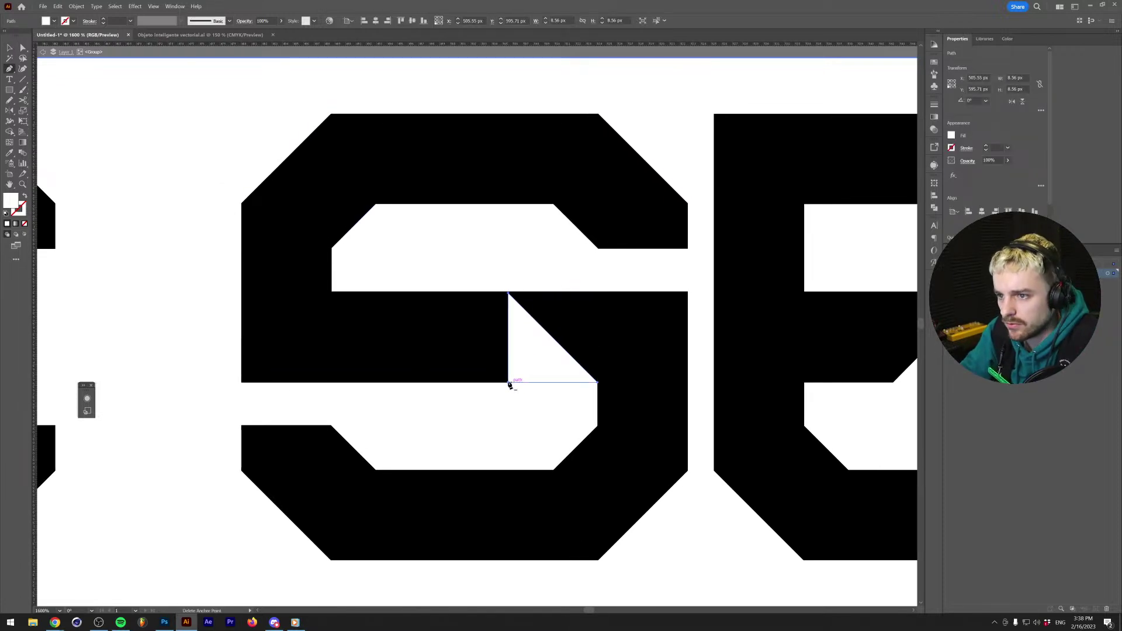
drag(508, 377, 526, 405)
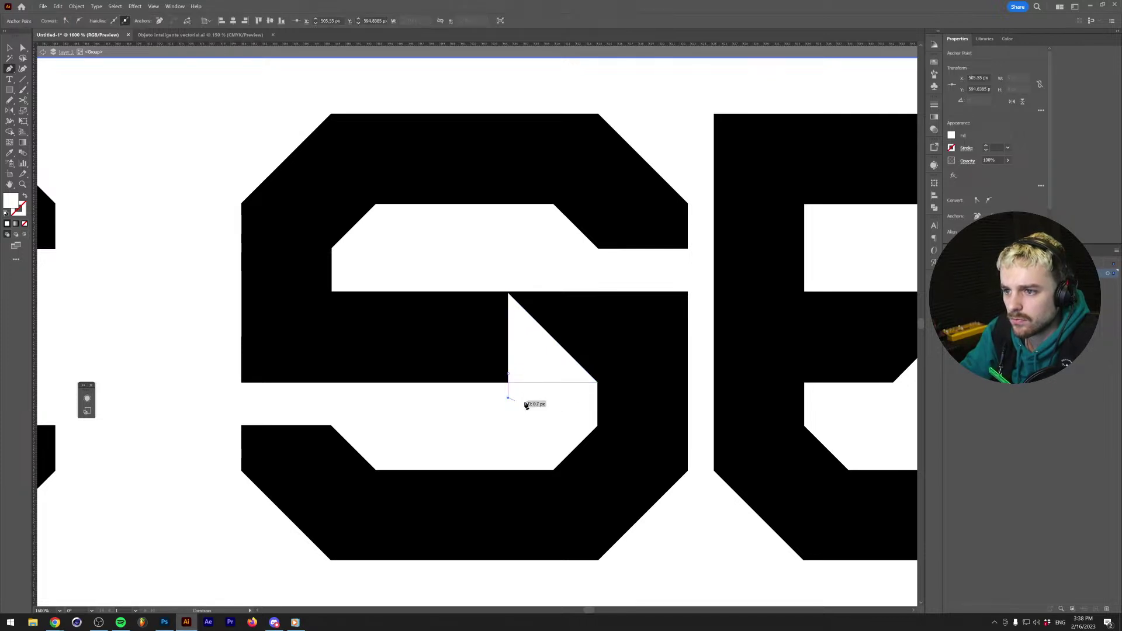
click(597, 396)
click(597, 384)
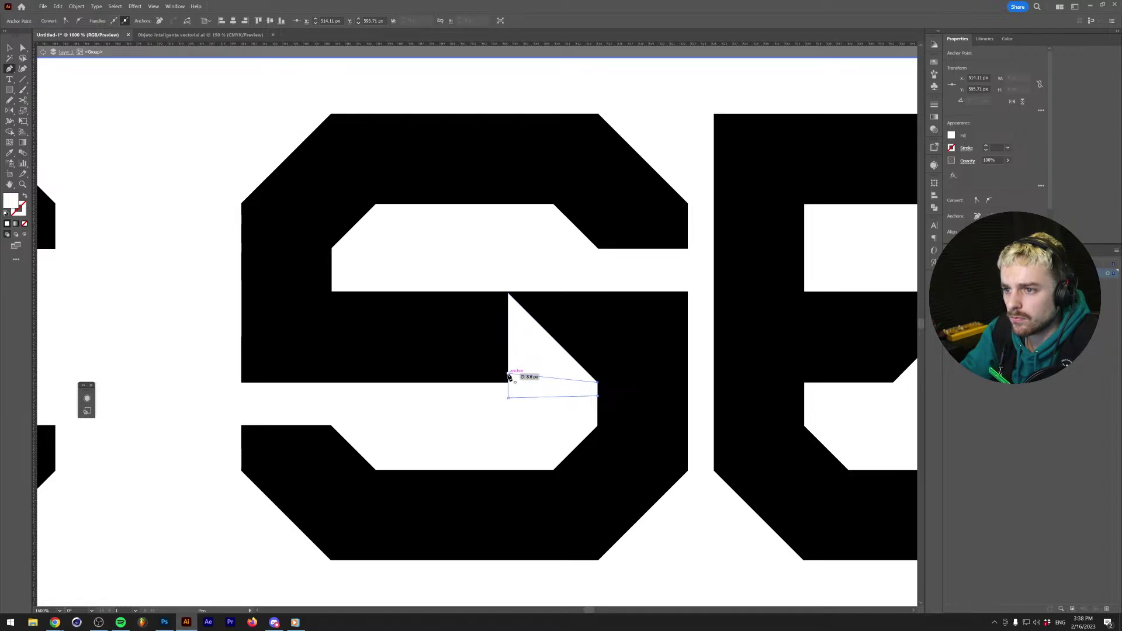
click(508, 375)
scroll(499, 417, down, 1)
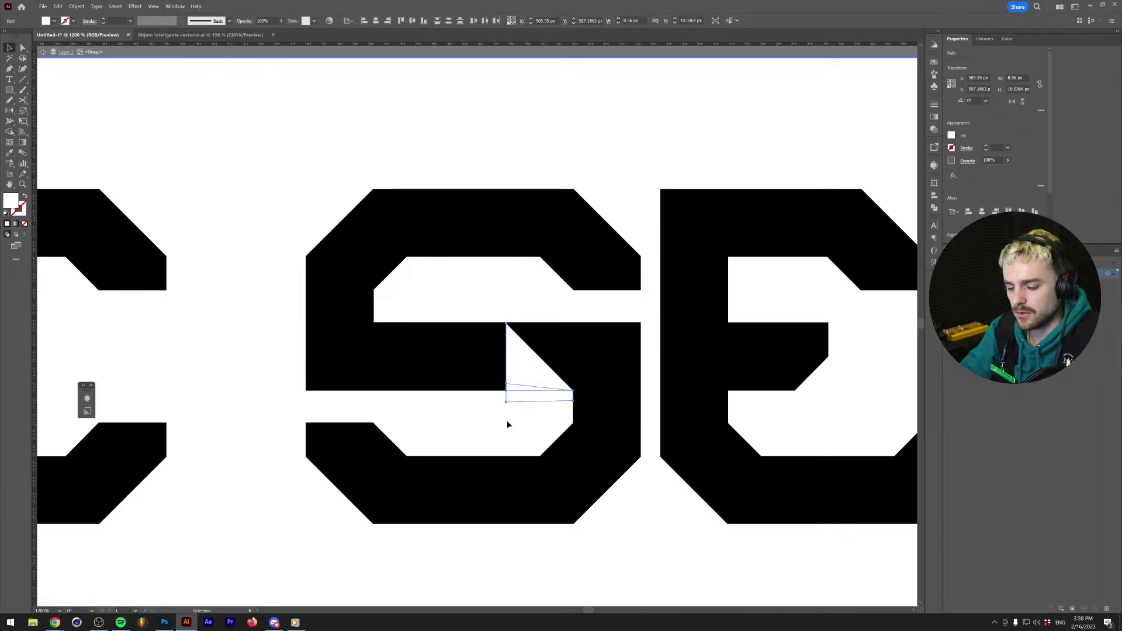
Isolate the pen-drawn patch from the triangle in the selection and remove the patch.
click(510, 412)
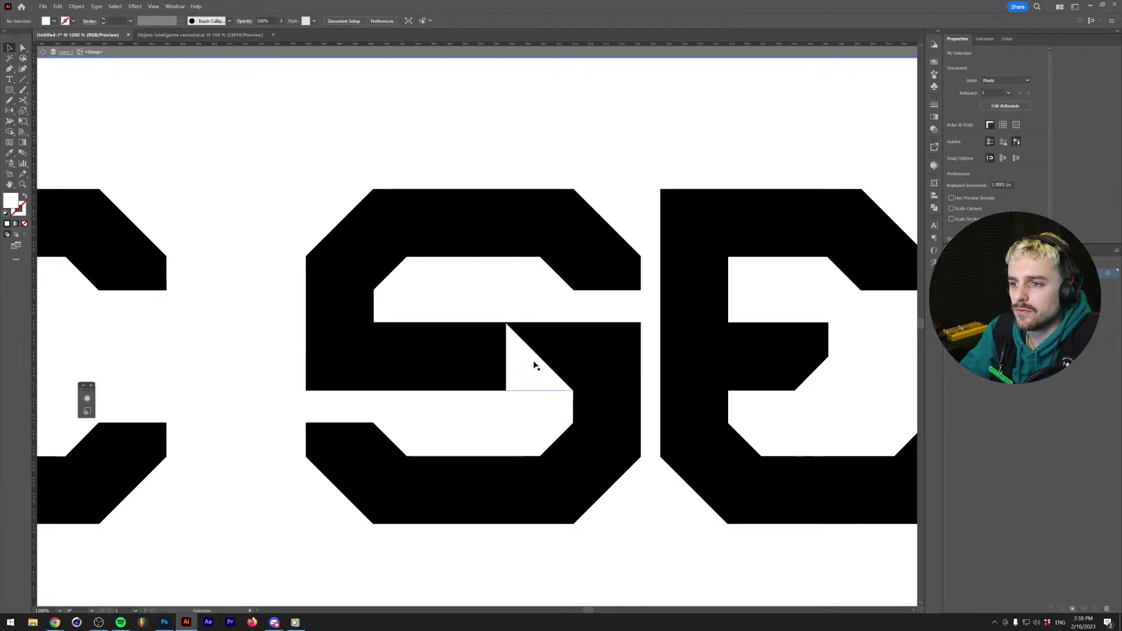
drag(533, 366, 529, 398)
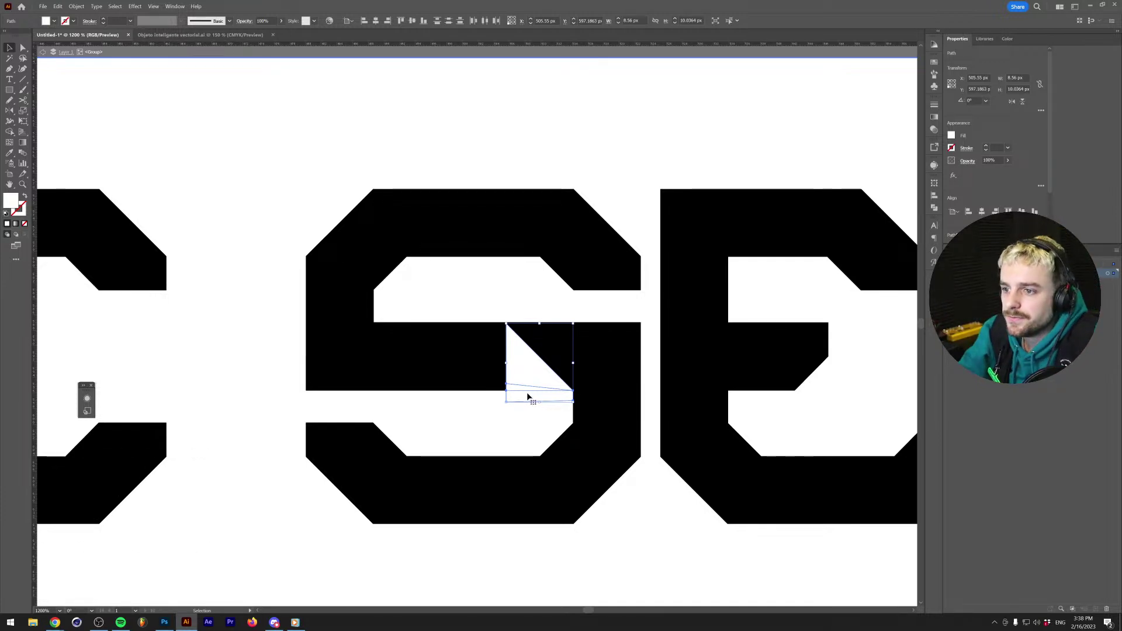
shift+click(519, 383)
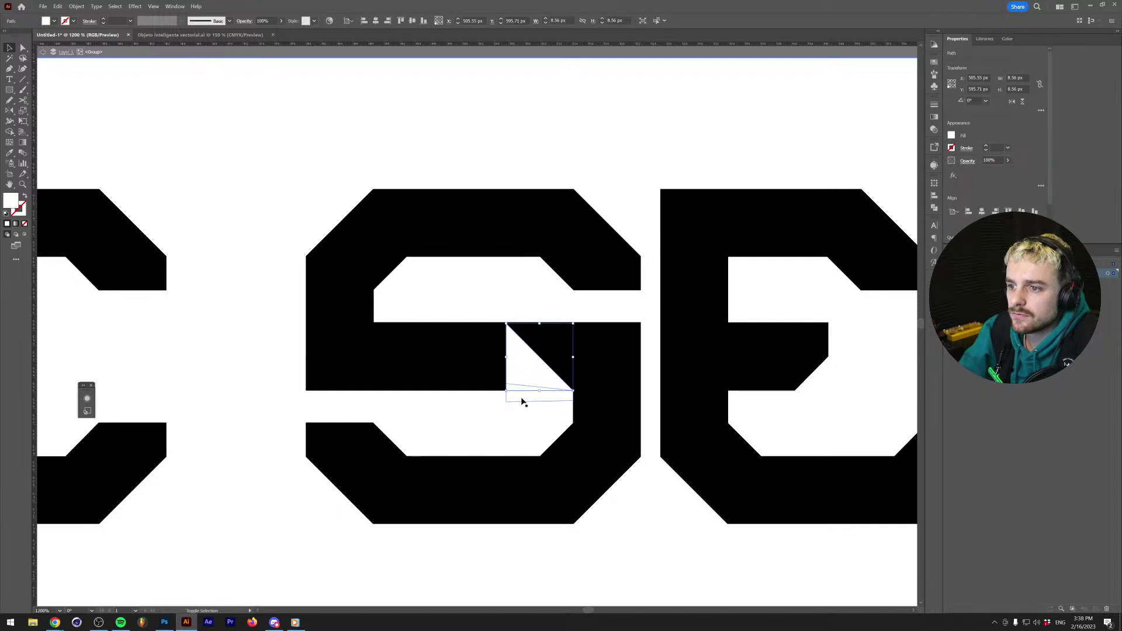
click(521, 398)
Draw a helper rectangle about 8.6 by 12.4 px spanning the white triangle's width and extending beyond the middle bar, in outline view.
scroll(522, 402, up, 4)
scroll(519, 384, down, 2)
key(m)
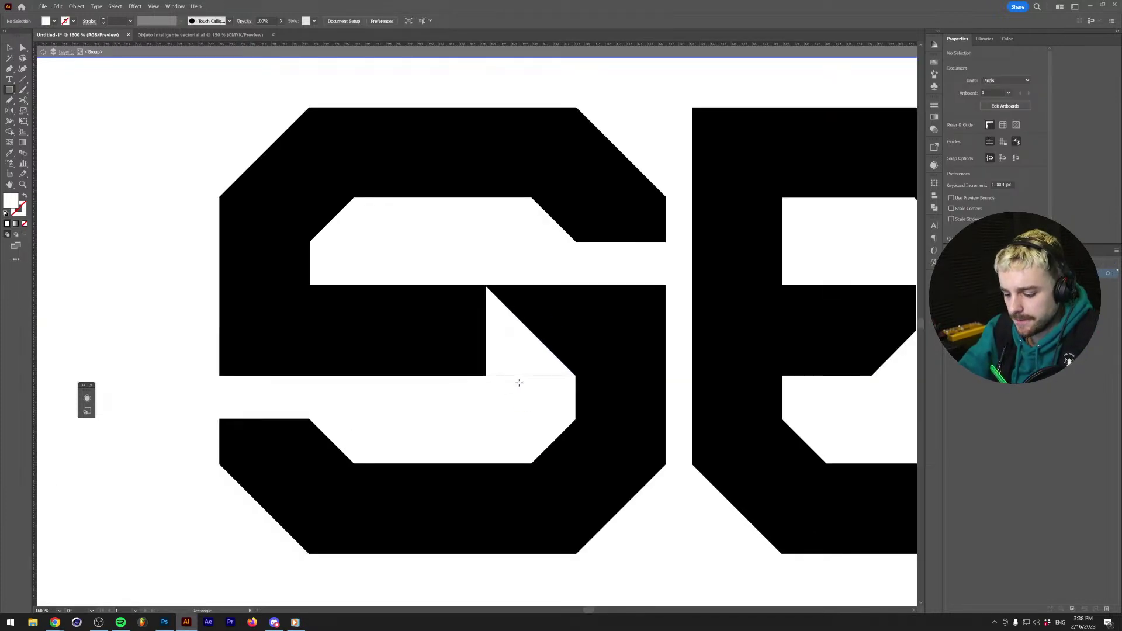
mouse_move(576, 391)
mouse_down()
mouse_move(527, 289)
mouse_move(486, 262)
mouse_up()
key(ctrl+y)
click(458, 419)
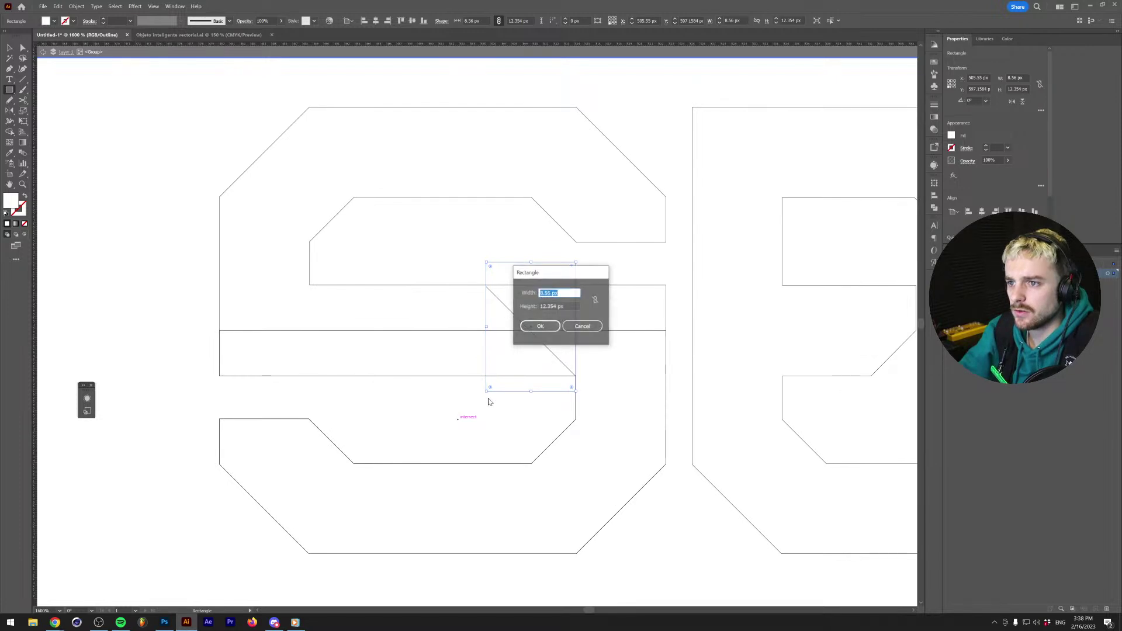
click(565, 325)
key(v)
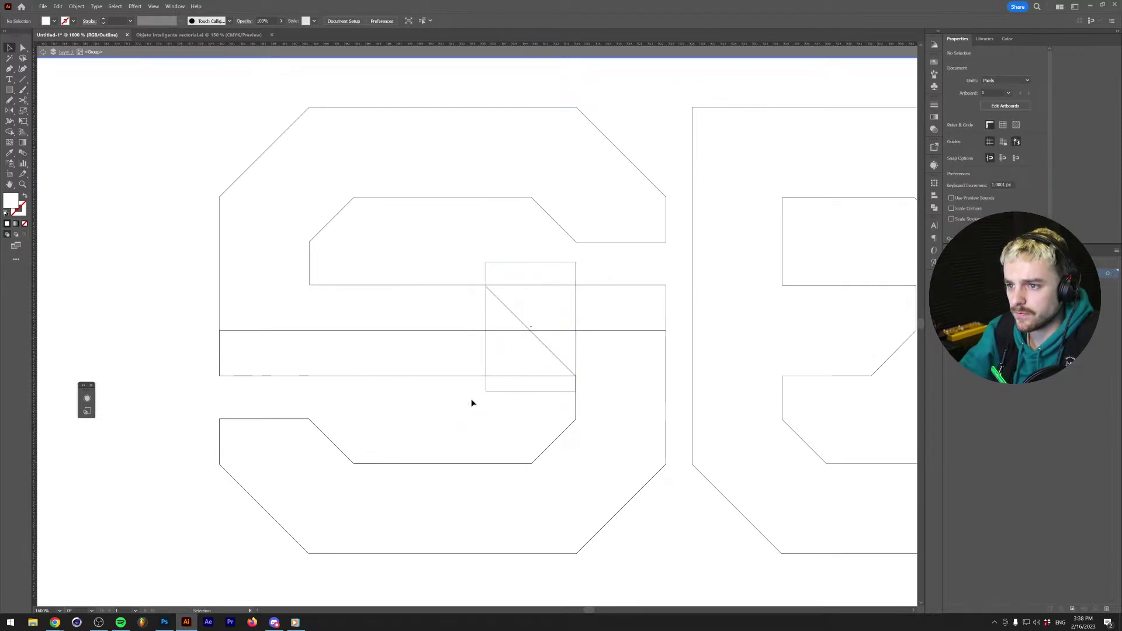
Duplicate the triangle with its helper rectangle toward the middle bar's left end and remove the duplicated rectangle.
click(545, 349)
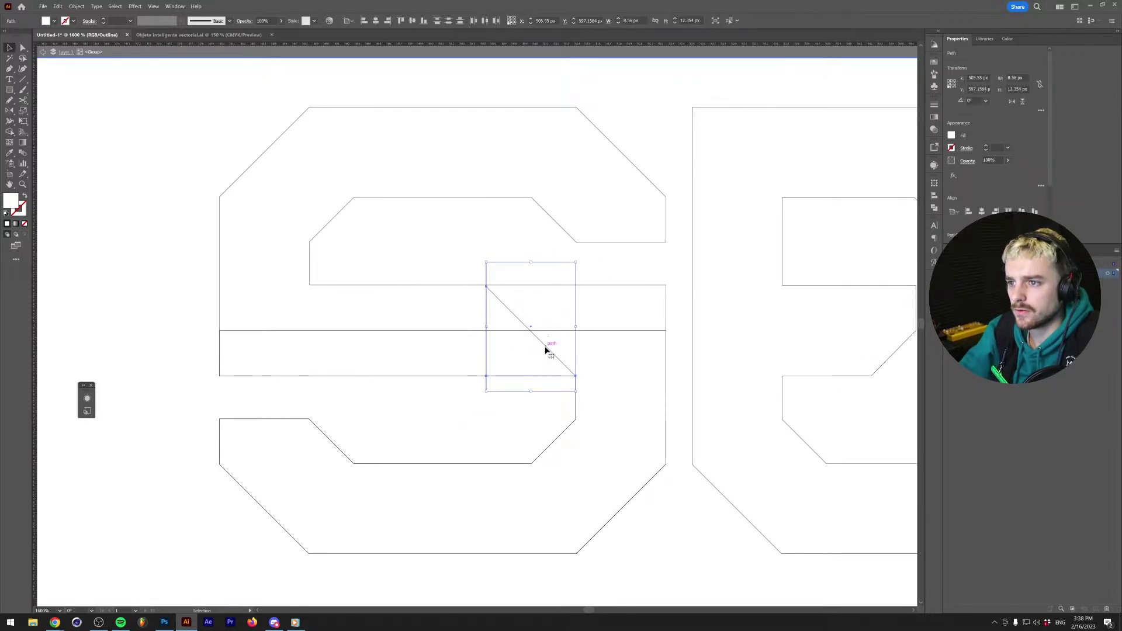
drag(549, 349, 394, 335)
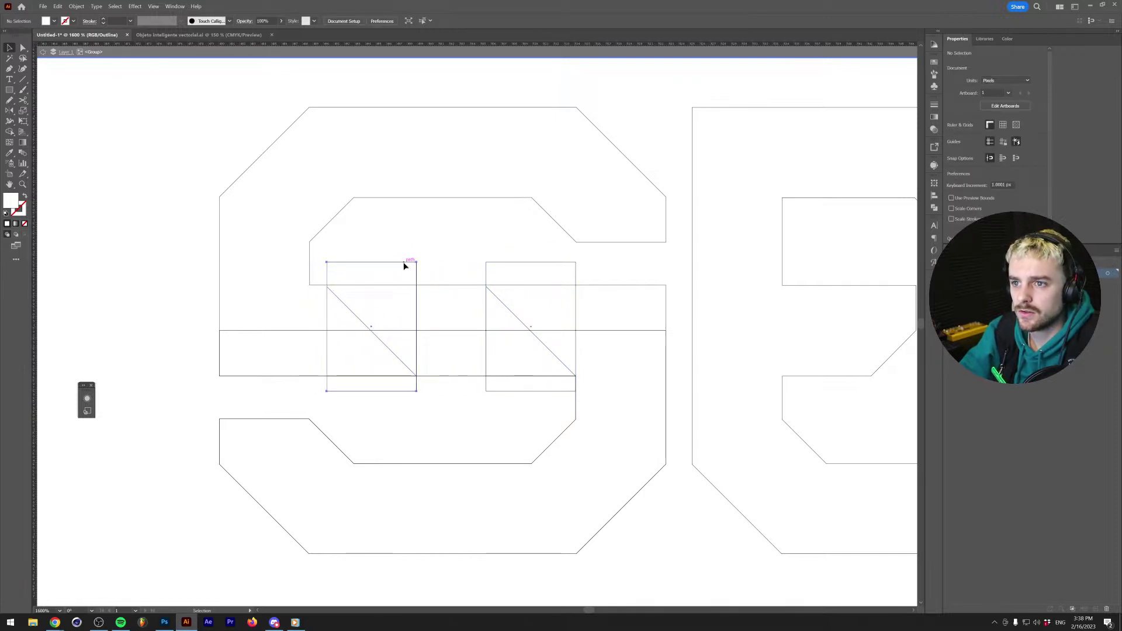
click(326, 265)
Align the triangle copy's left edge to a helper rectangle about 7.5 by 14.5 px drawn from the upper opening's inner edge, then delete the helper.
key(m)
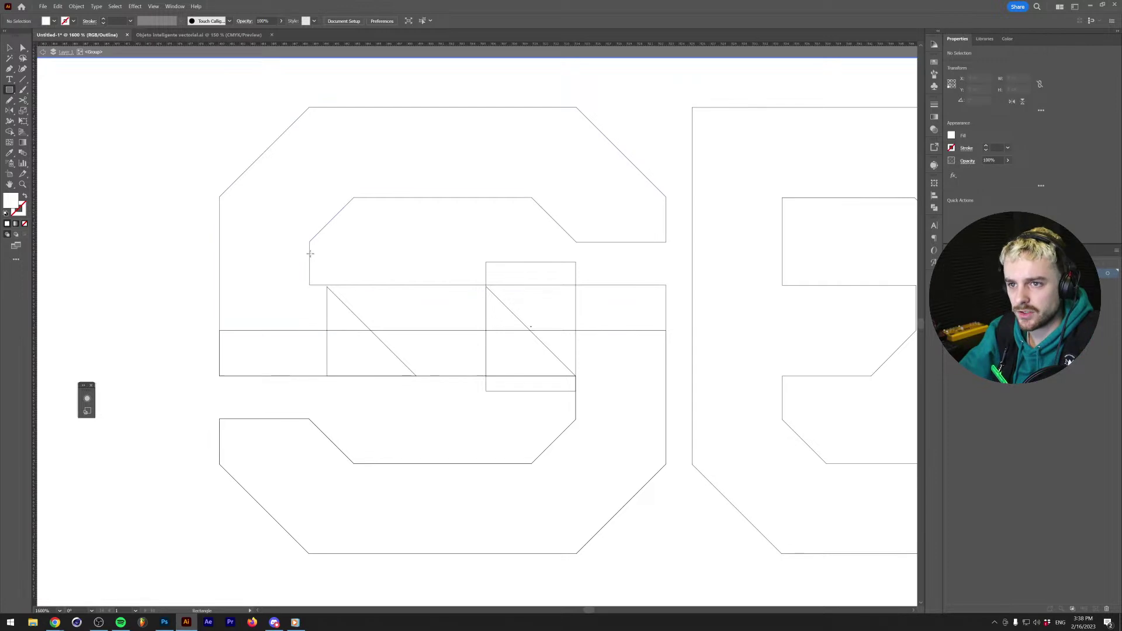
drag(310, 253, 387, 405)
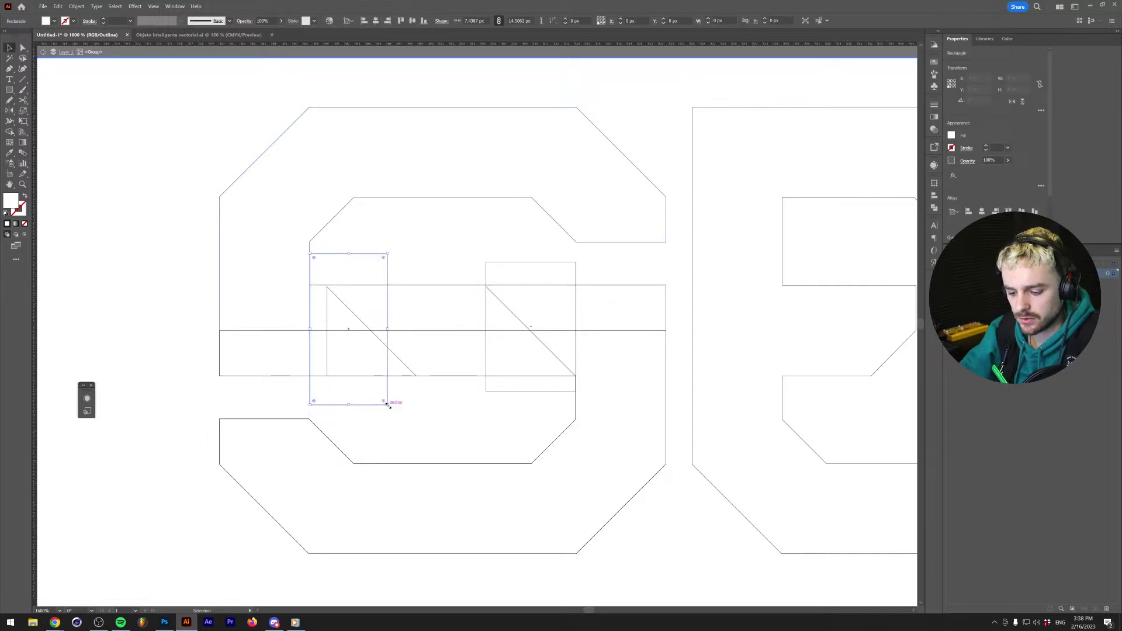
shift+click(381, 339)
click(388, 261)
click(967, 212)
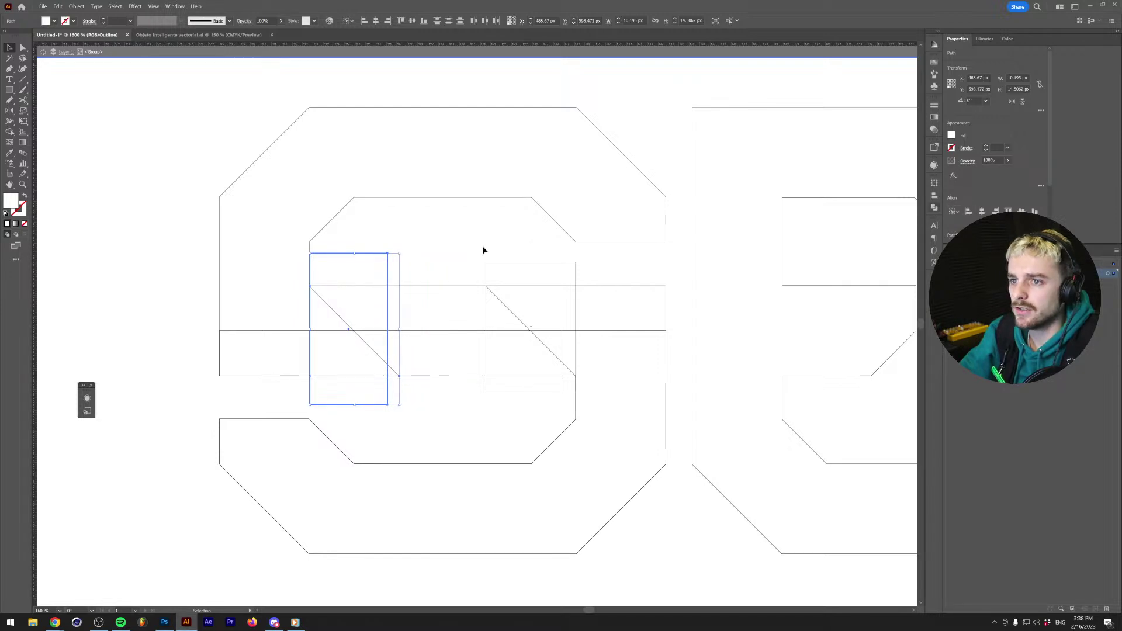
click(386, 264)
key(Delete)
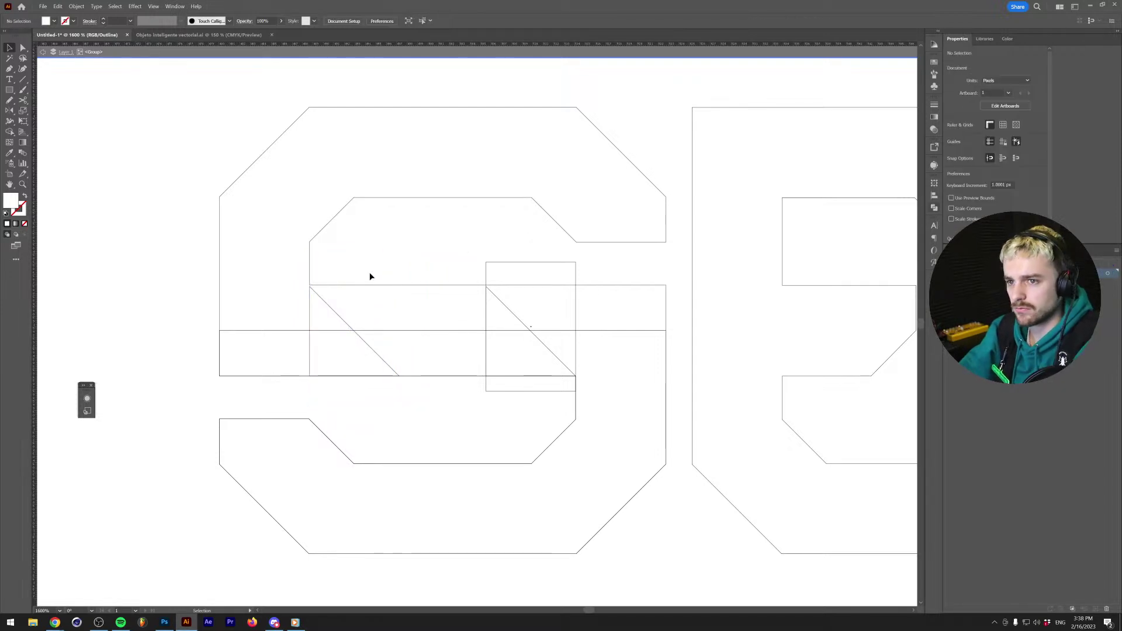
Draw a helper rectangle spanning the middle bar's full height and scale the left triangle proportionally to match that height.
click(342, 319)
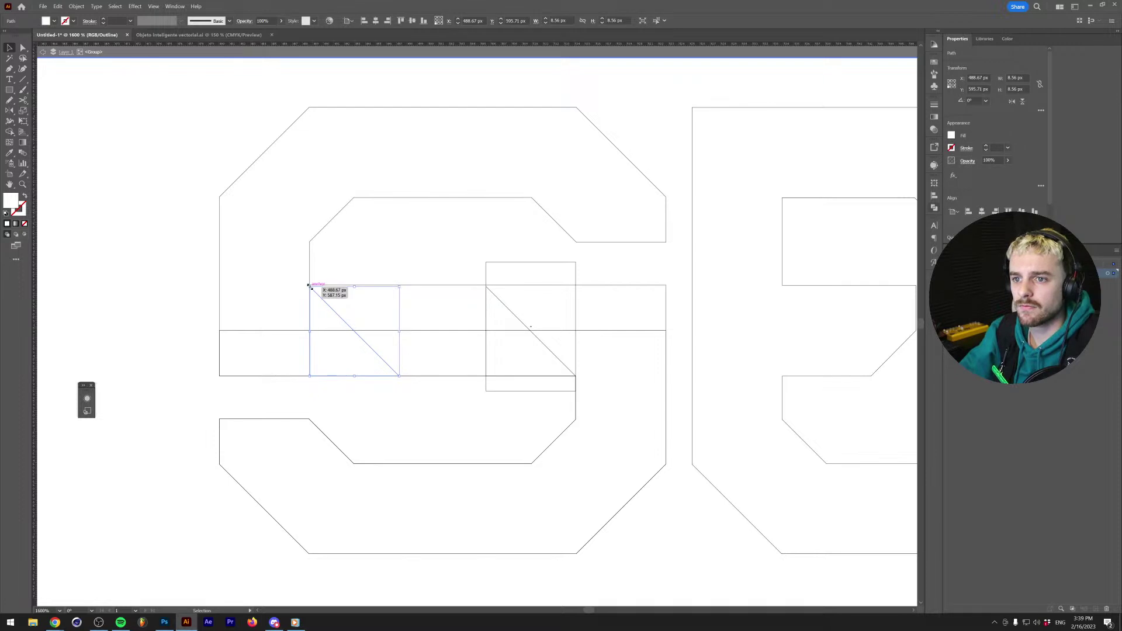
scroll(346, 299, up, 2)
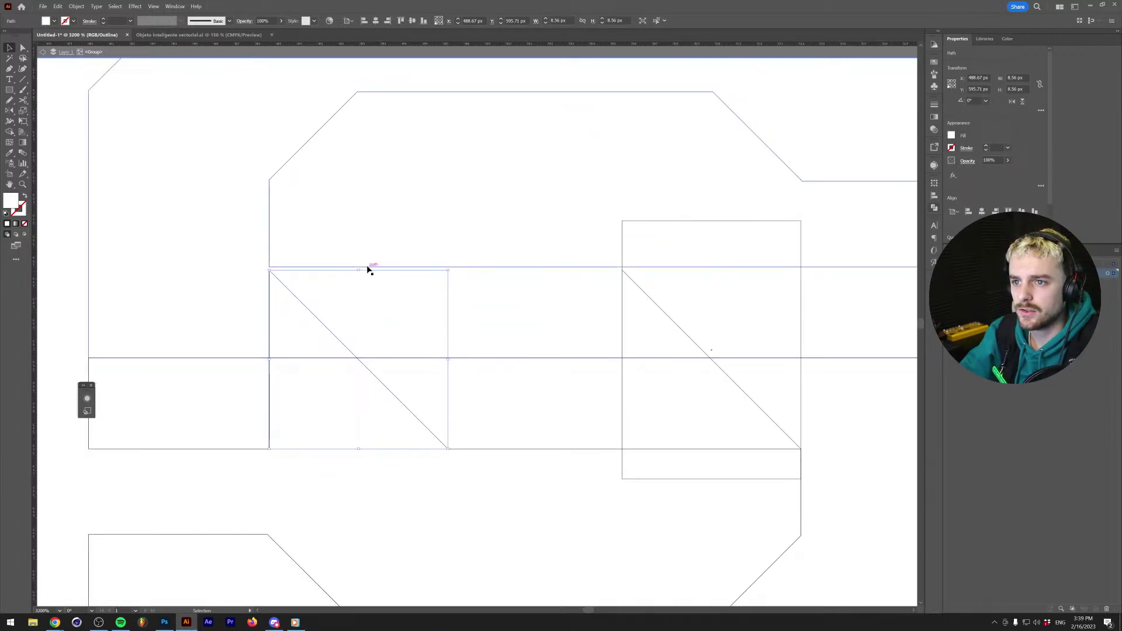
key(m)
drag(535, 267, 469, 449)
key(v)
click(343, 346)
key(a)
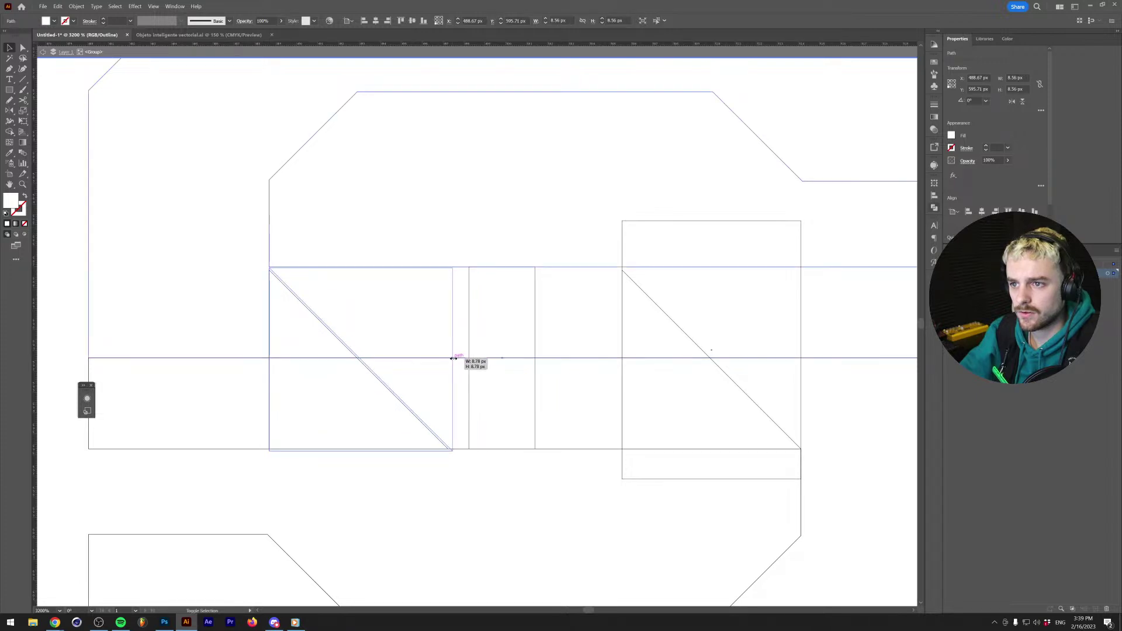
key(v)
drag(361, 271, 361, 267)
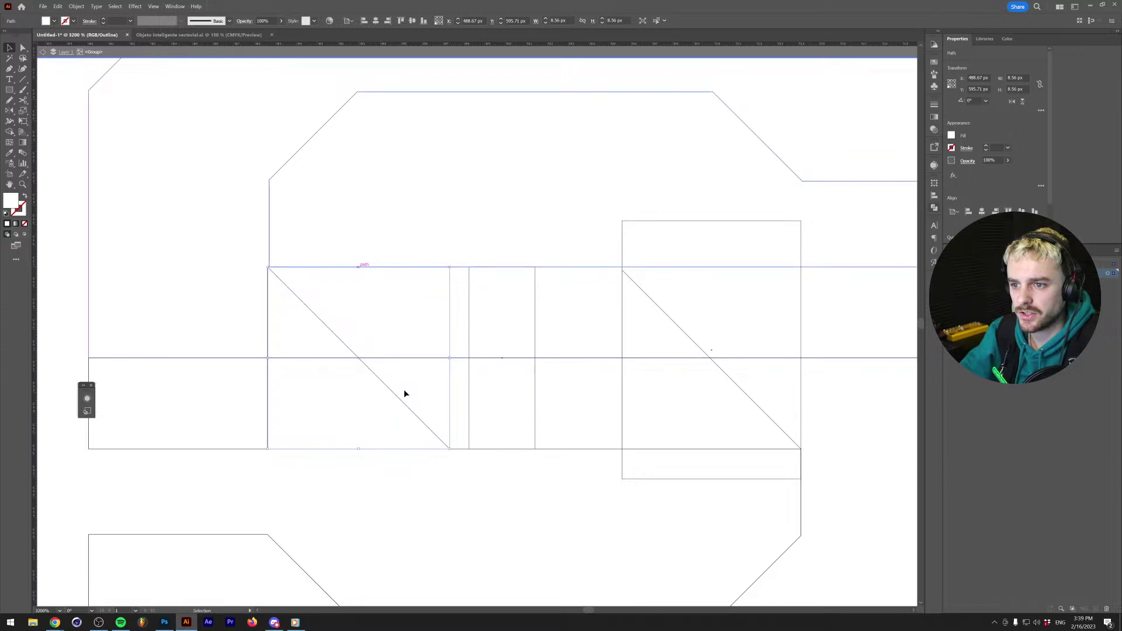
Draw a thin helper rectangle about 7.8 by 1.2 px from the upper opening's inner edge and align the left triangle's left edge to it.
key(m)
drag(268, 213, 432, 239)
key(ctrl)
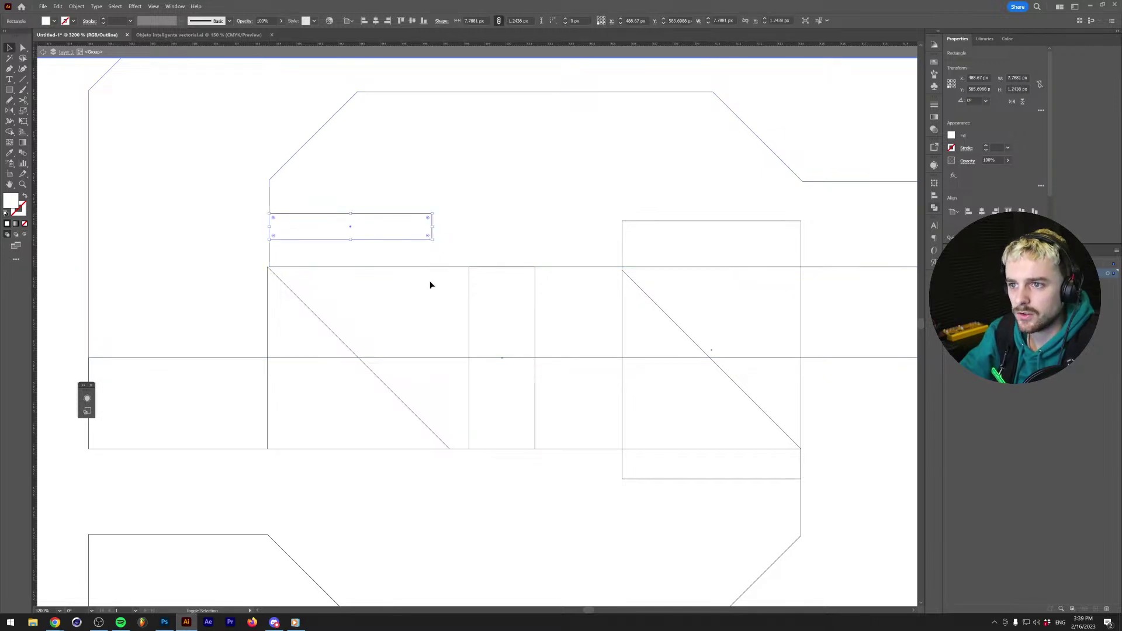
shift+click(341, 342)
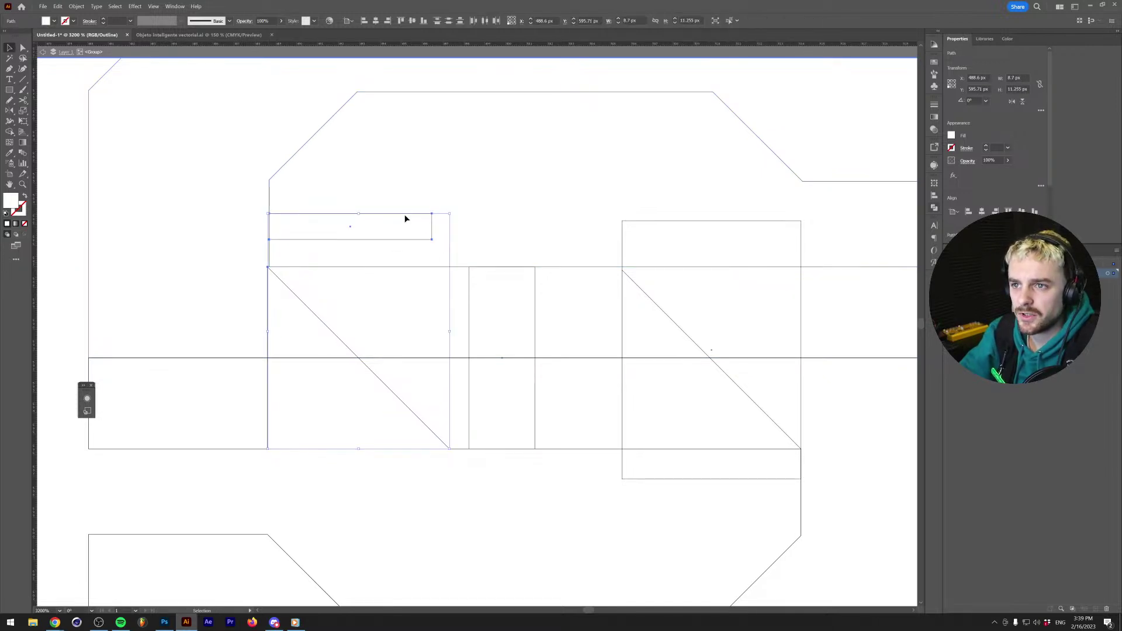
click(359, 166)
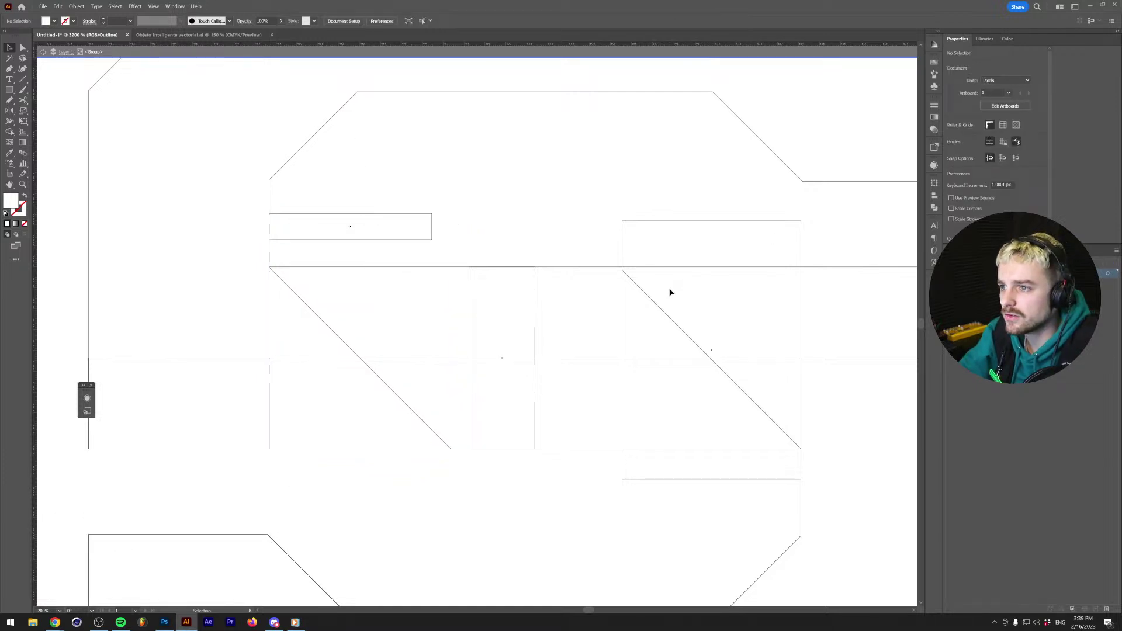
Scale the right triangle proportionally up to the middle bar's full height.
click(648, 296)
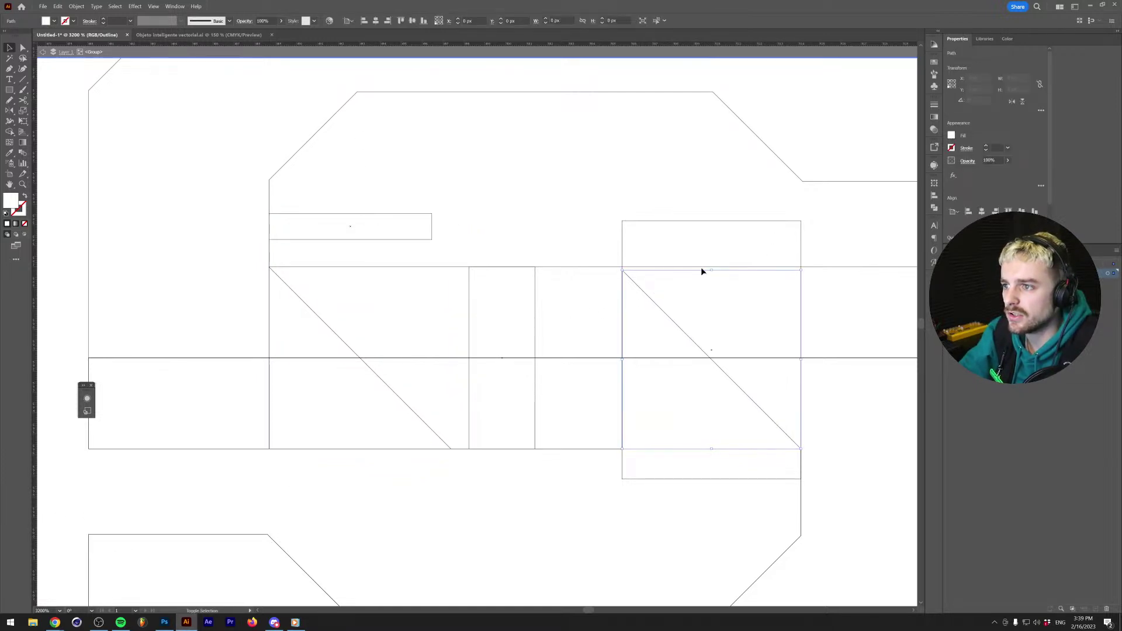
drag(711, 271, 712, 267)
click(742, 222)
key(ctrl+y)
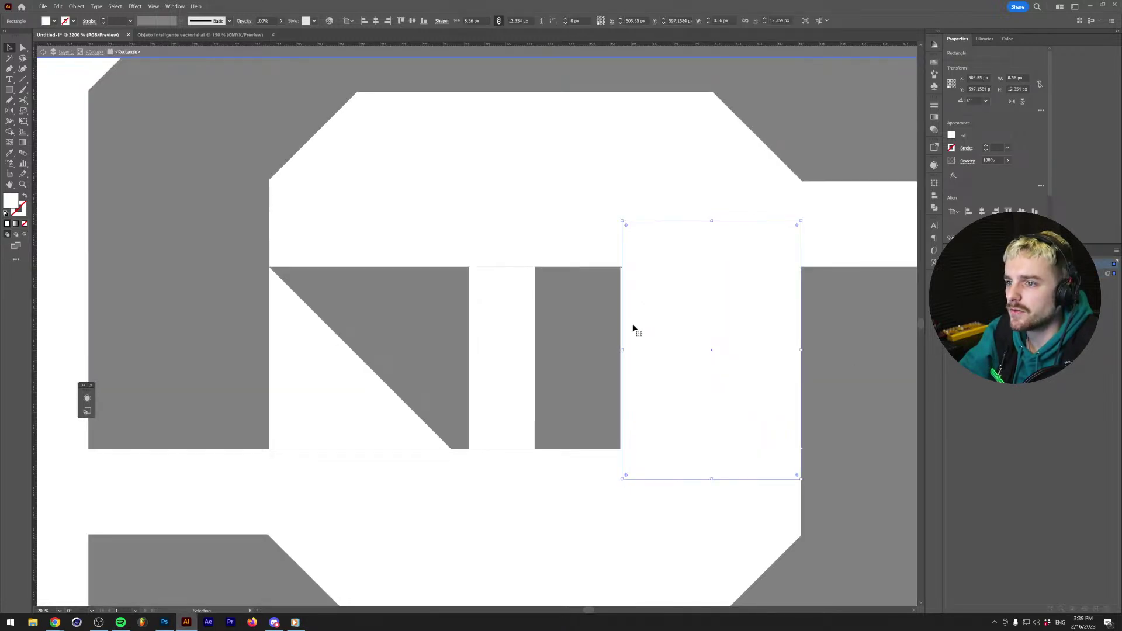
key(Escape)
key(ctrl+y)
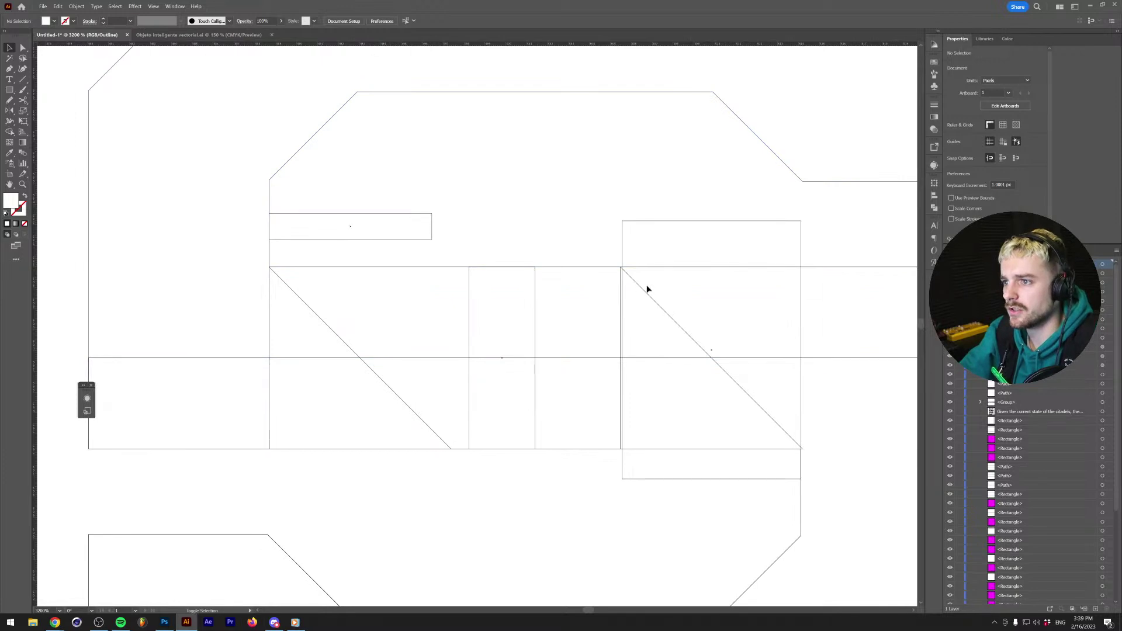
click(643, 221)
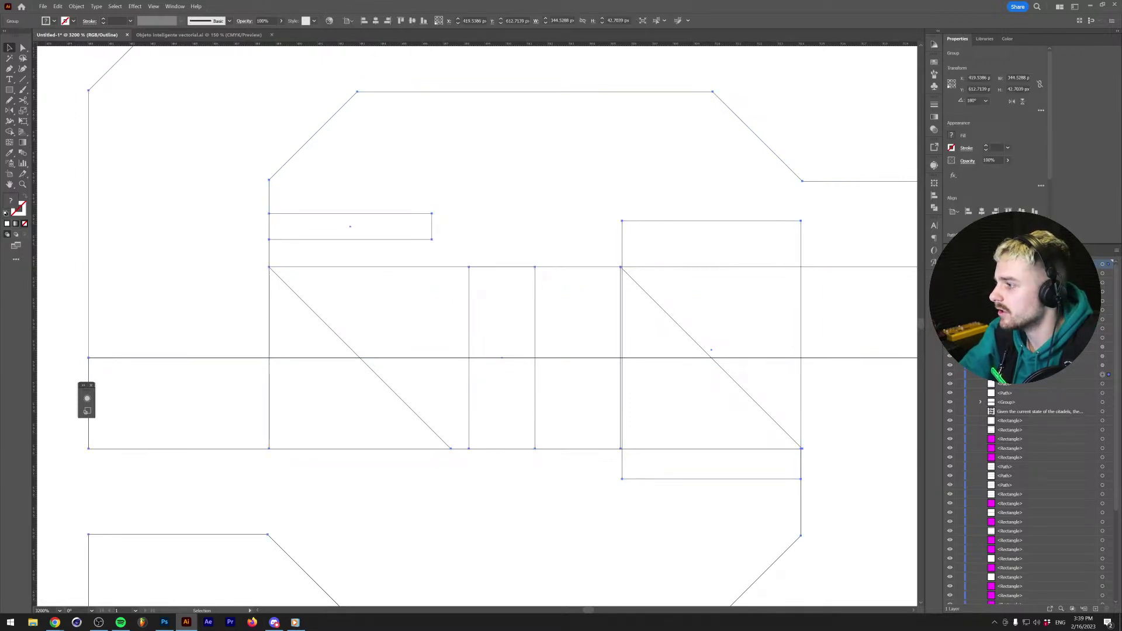
key(alt+Tab)
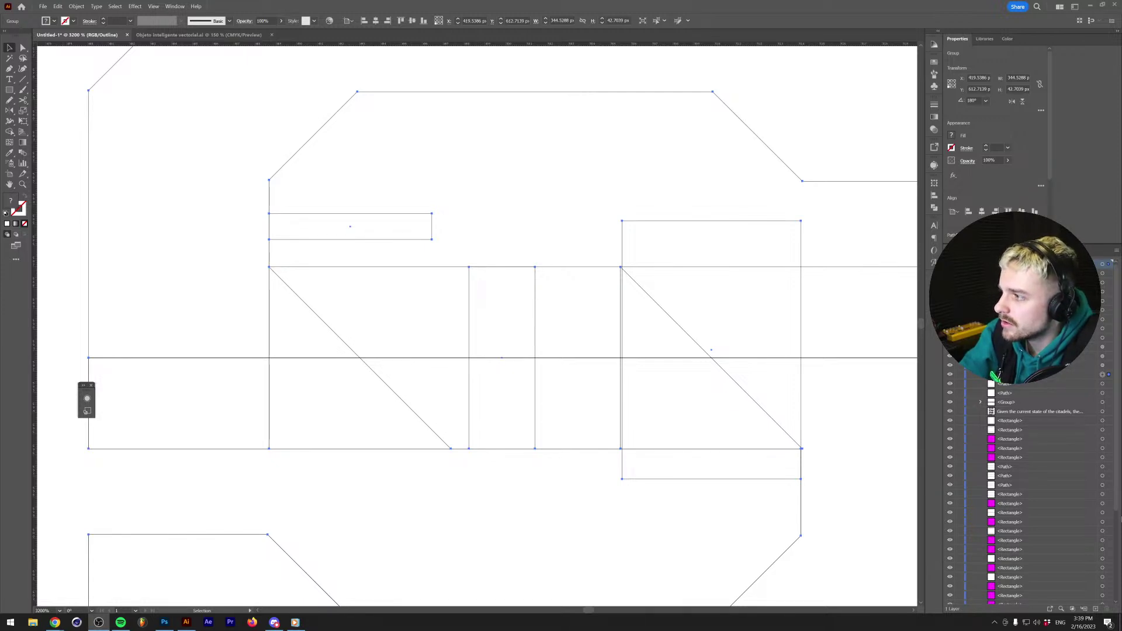
click(659, 308)
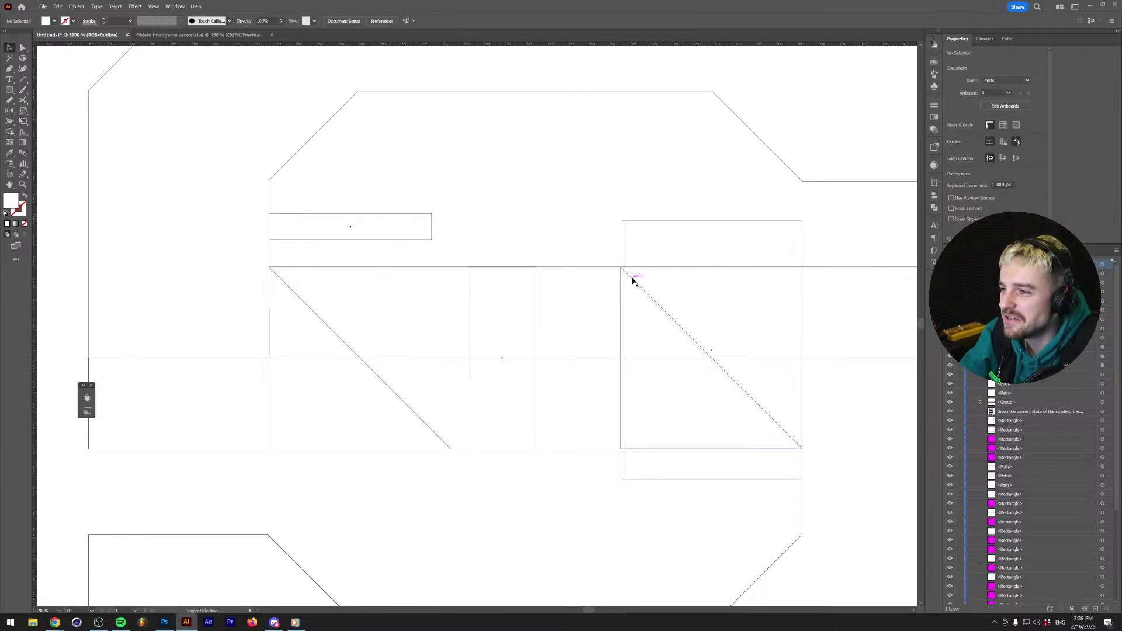
Isolate the title group and align the right triangle's right edge to the tall helper rectangle's right edge.
double_click(637, 284)
click(644, 221)
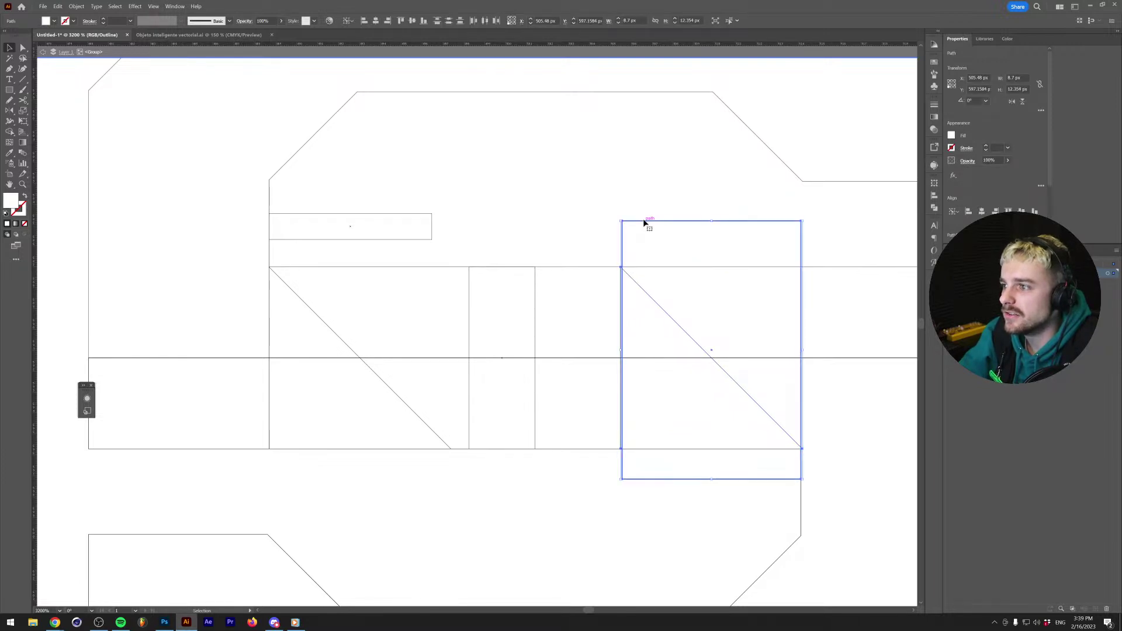
click(381, 20)
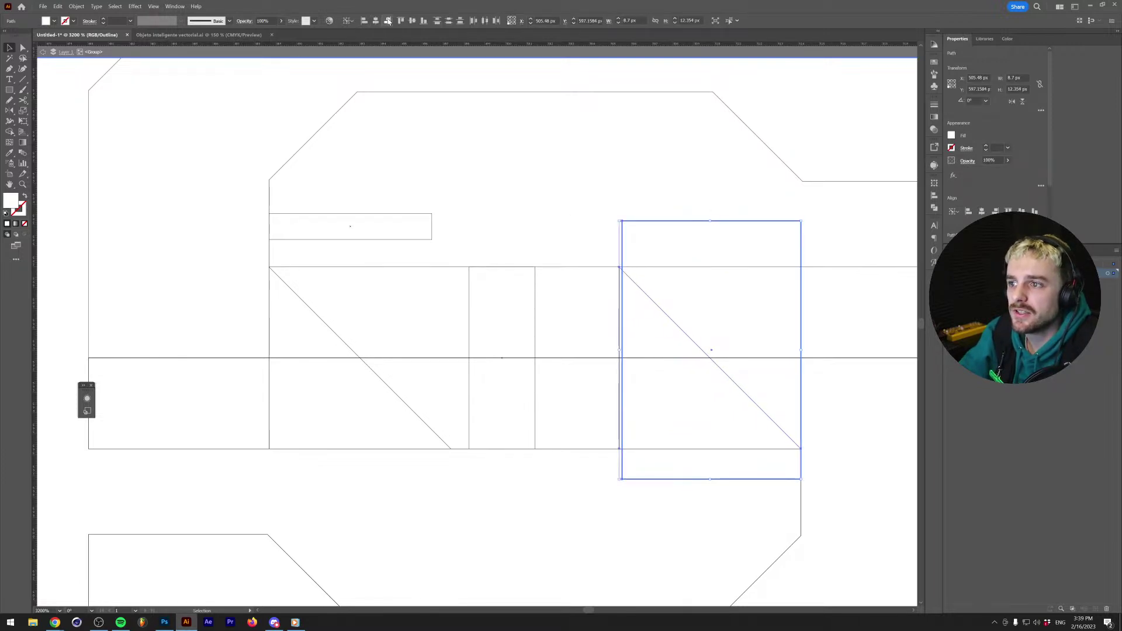
click(539, 230)
Delete the tall helper rectangle around the right triangle and the thin one above the left triangle.
click(659, 220)
key(Delete)
click(359, 214)
key(Delete)
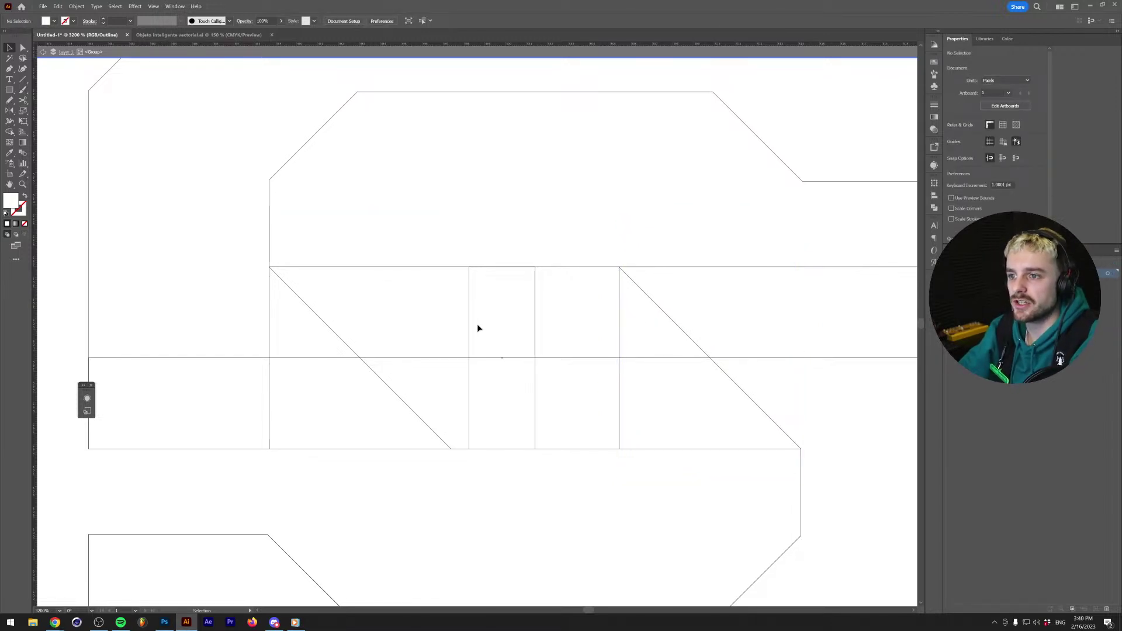
Rotate the left triangle 90° counterclockwise and return to the filled preview.
click(301, 299)
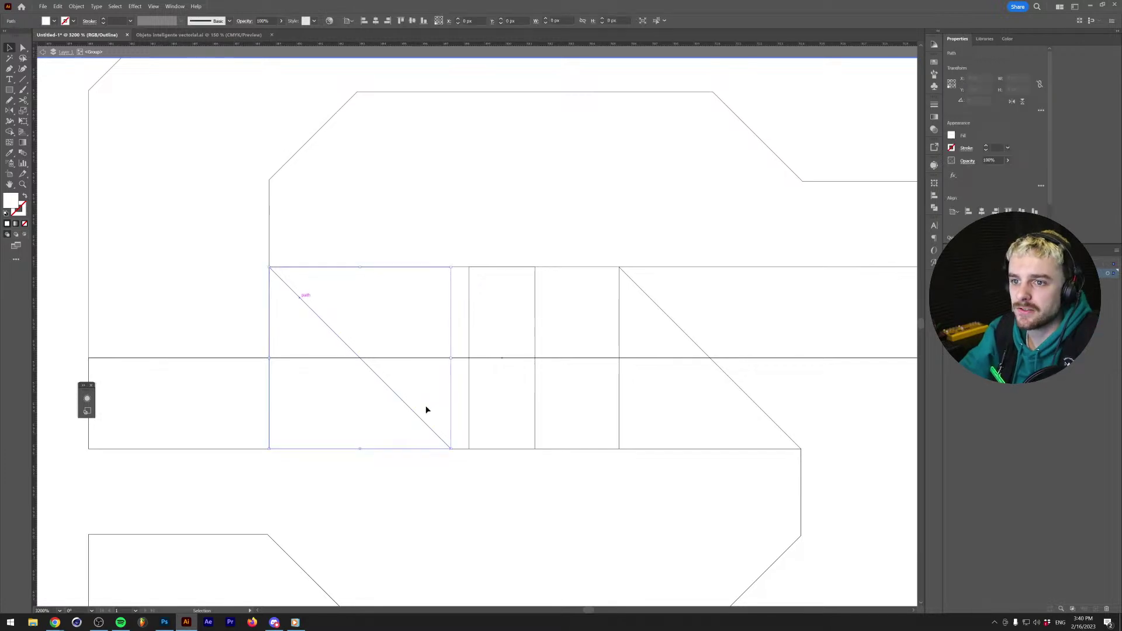
drag(449, 286, 307, 240)
click(388, 223)
key(ctrl+y)
scroll(617, 358, down, 1)
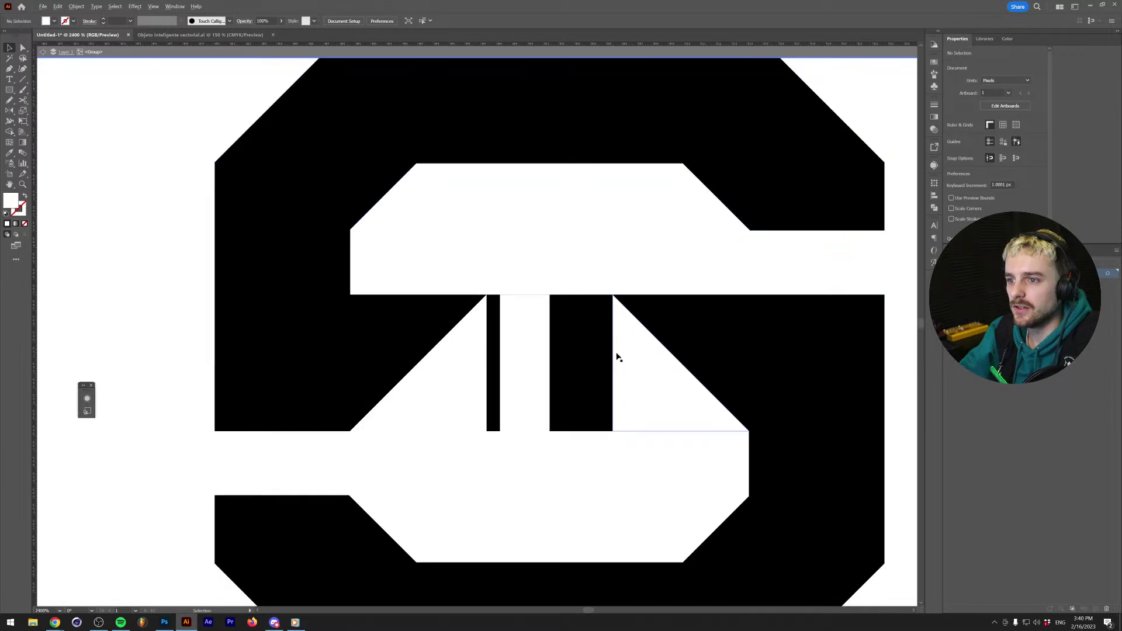
Flip the left triangle vertically within the middle bar so its diagonal runs parallel to the right triangle's.
key(ctrl+a)
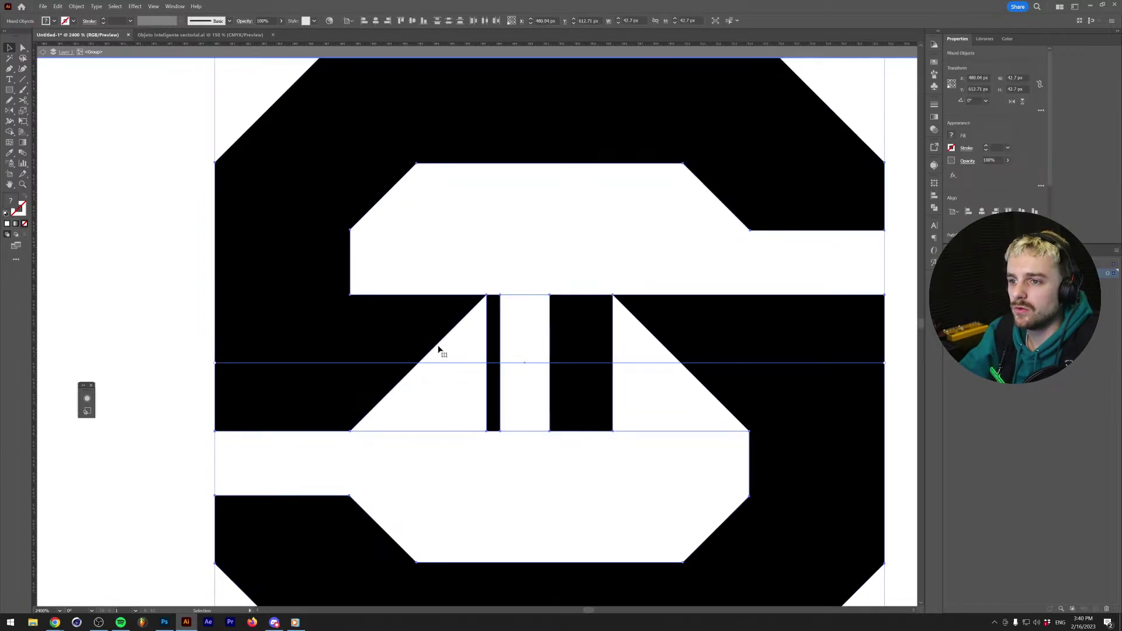
click(463, 356)
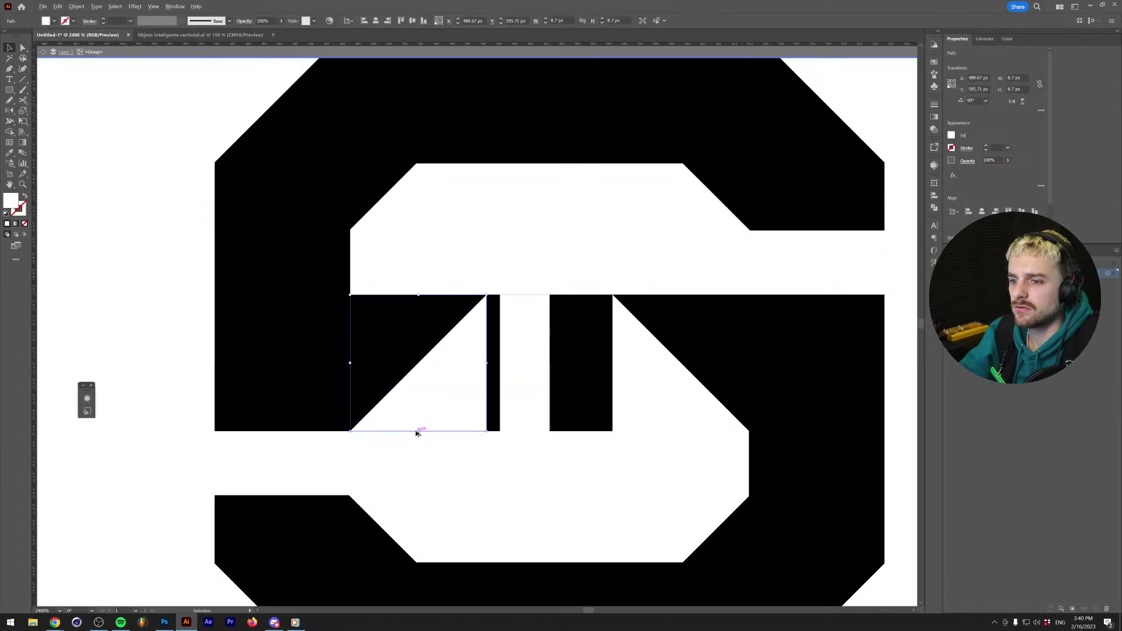
drag(418, 431, 418, 293)
click(429, 274)
Select all parts of the S and use Shape Builder to cut away both triangles and everything between them.
drag(679, 422, 679, 422)
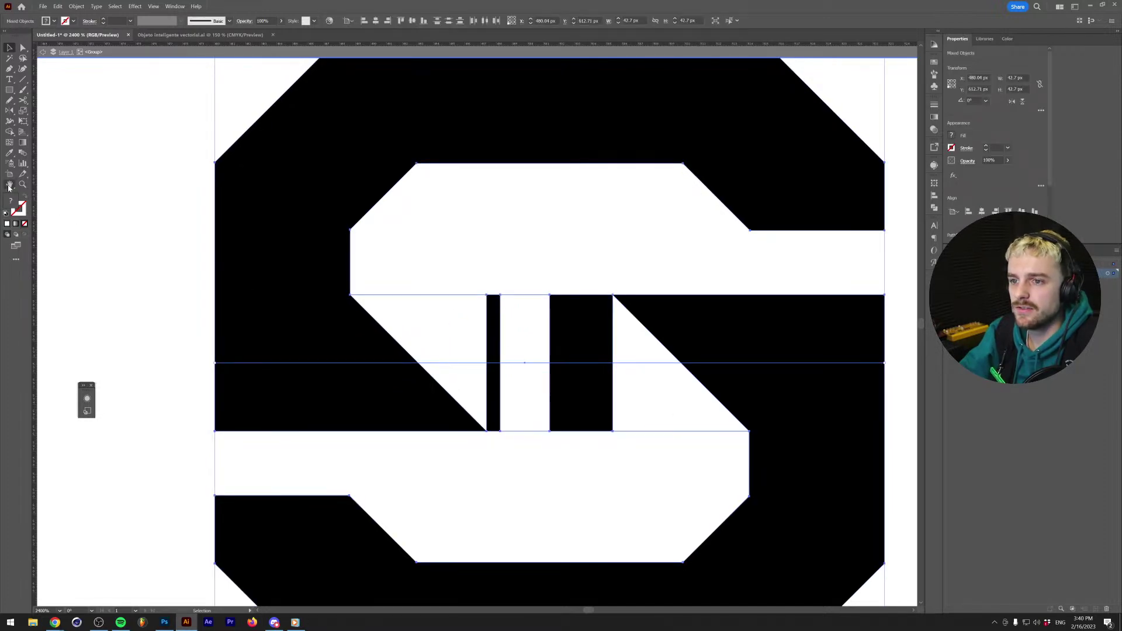
click(9, 132)
mouse_move(432, 261)
mouse_down()
mouse_move(497, 376)
mouse_move(522, 373)
mouse_move(493, 337)
mouse_move(587, 338)
mouse_move(633, 373)
mouse_move(582, 390)
mouse_up()
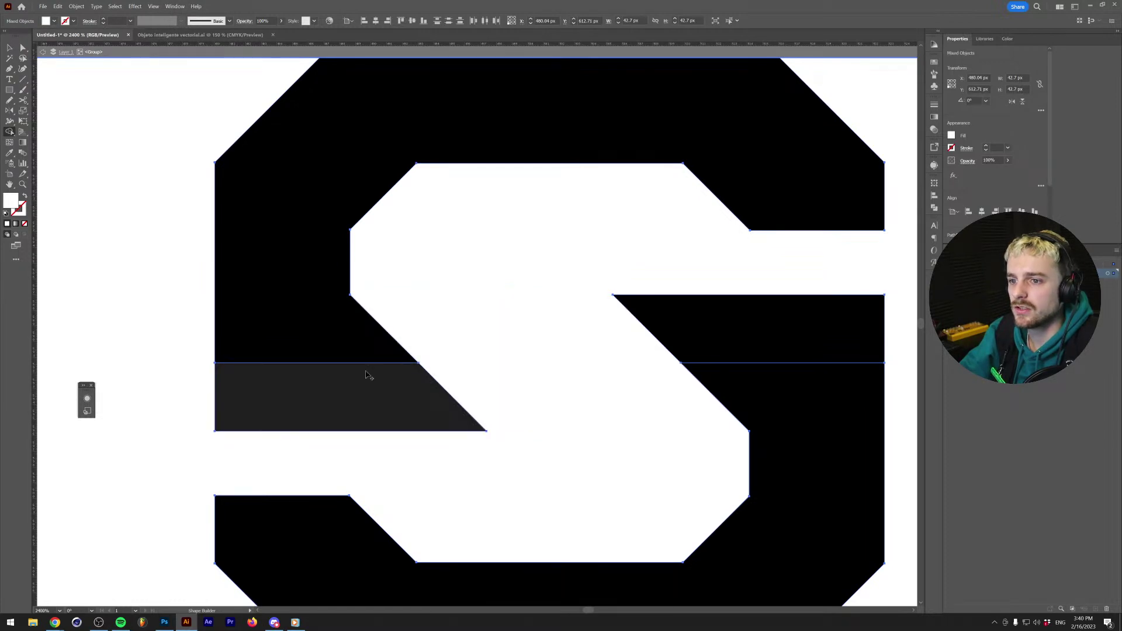
alt+scroll(533, 386, down, 1)
key(v)
click(549, 391)
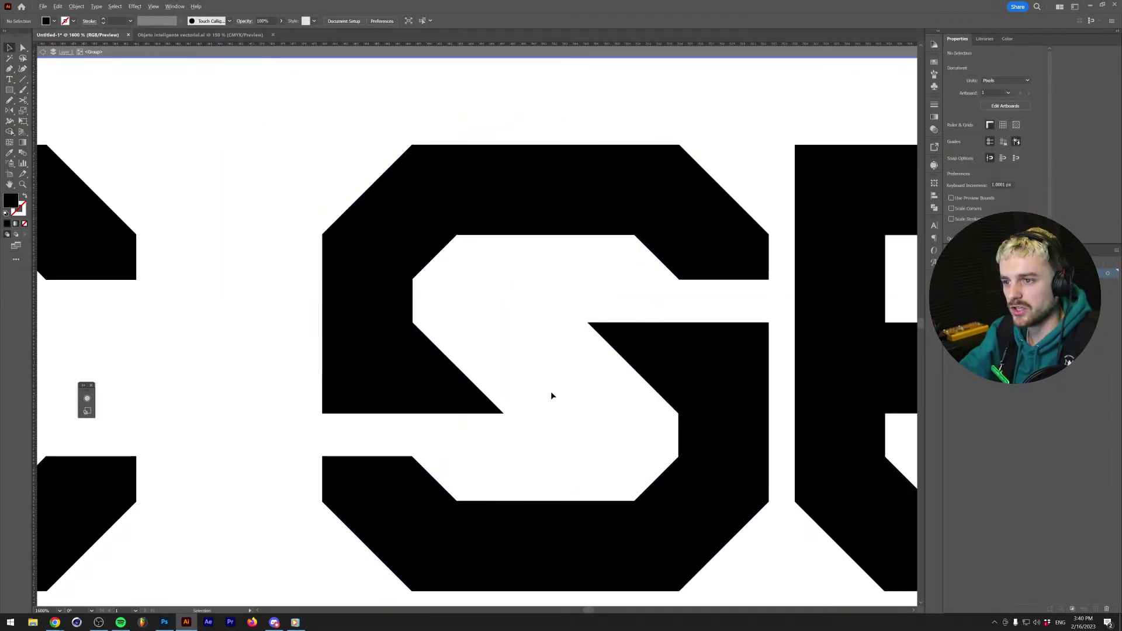
scroll(550, 391, down, 1)
scroll(549, 392, up, 1)
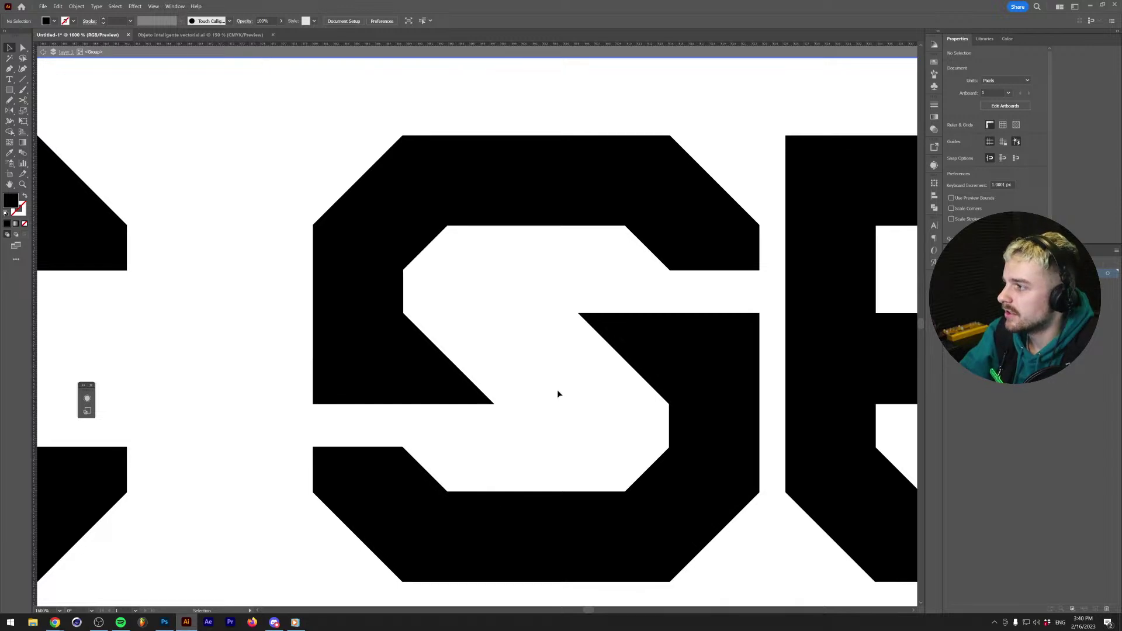
scroll(555, 384, right, 1)
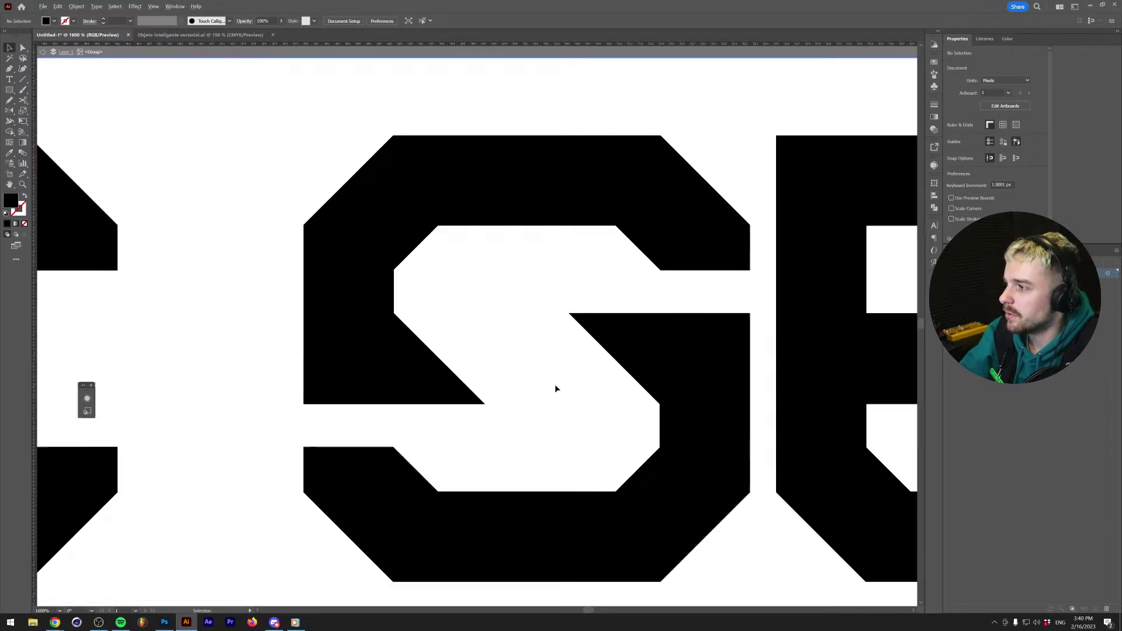
alt+scroll(562, 381, up, 2)
alt+scroll(562, 381, down, 1)
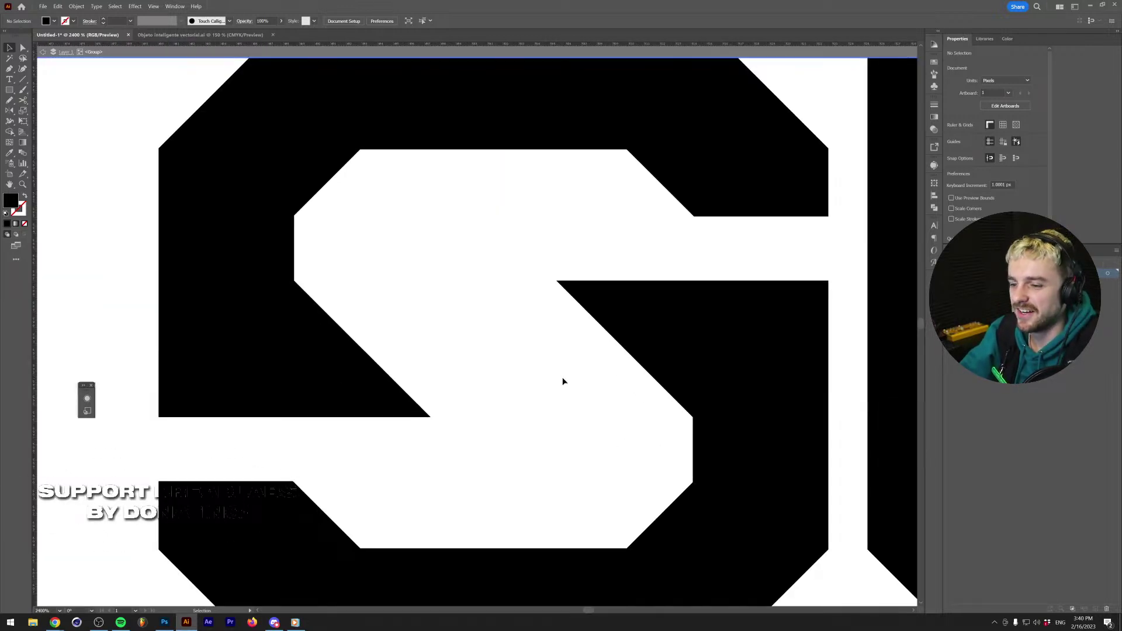
Draw a black parallelogram with the Pen tool across the gap between the S's two parallel diagonals, about 25.4 × 8.7 px.
key(p)
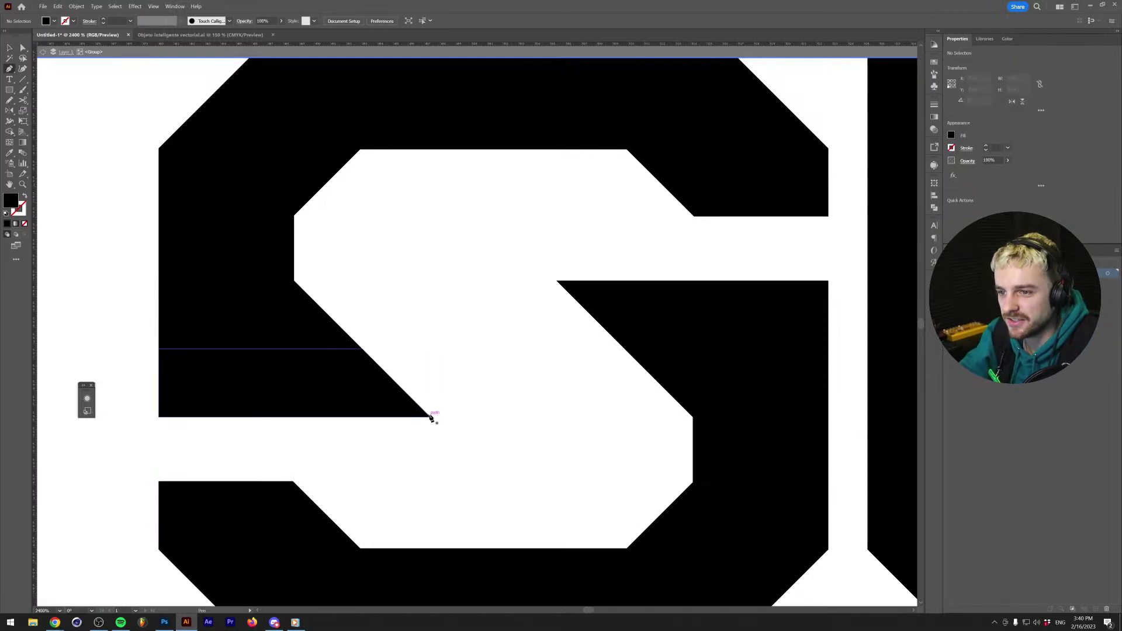
click(431, 417)
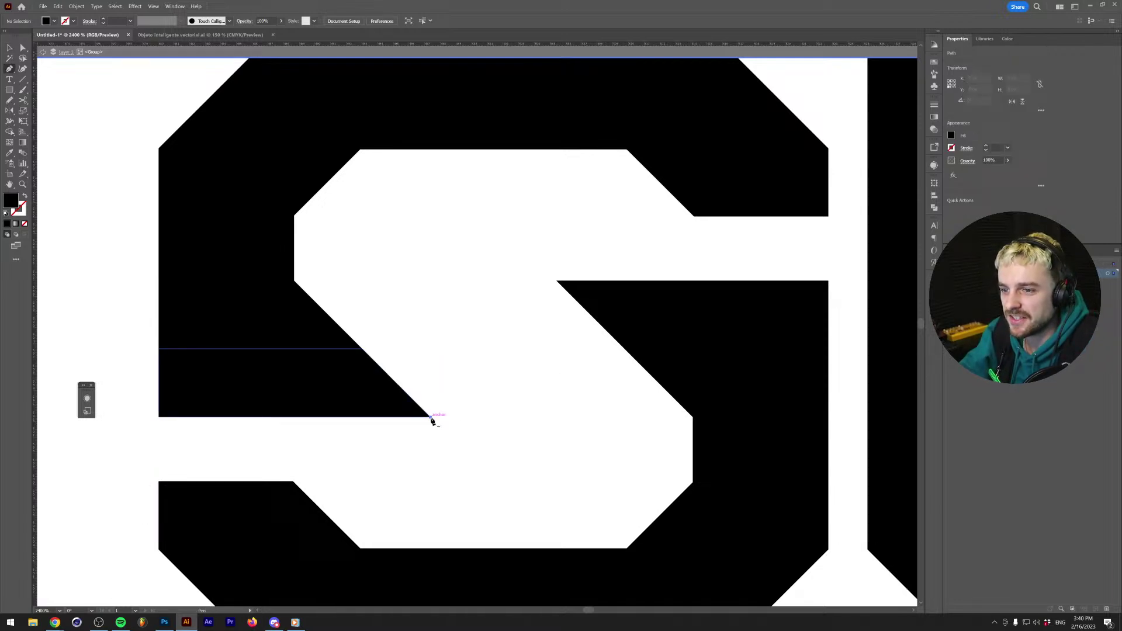
click(694, 417)
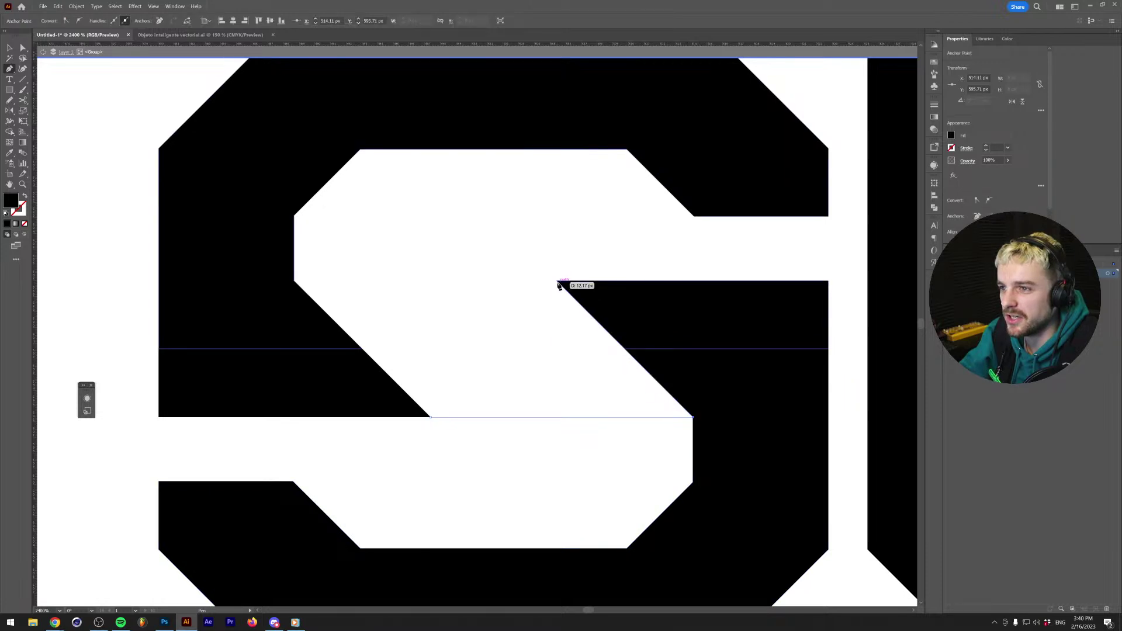
click(558, 281)
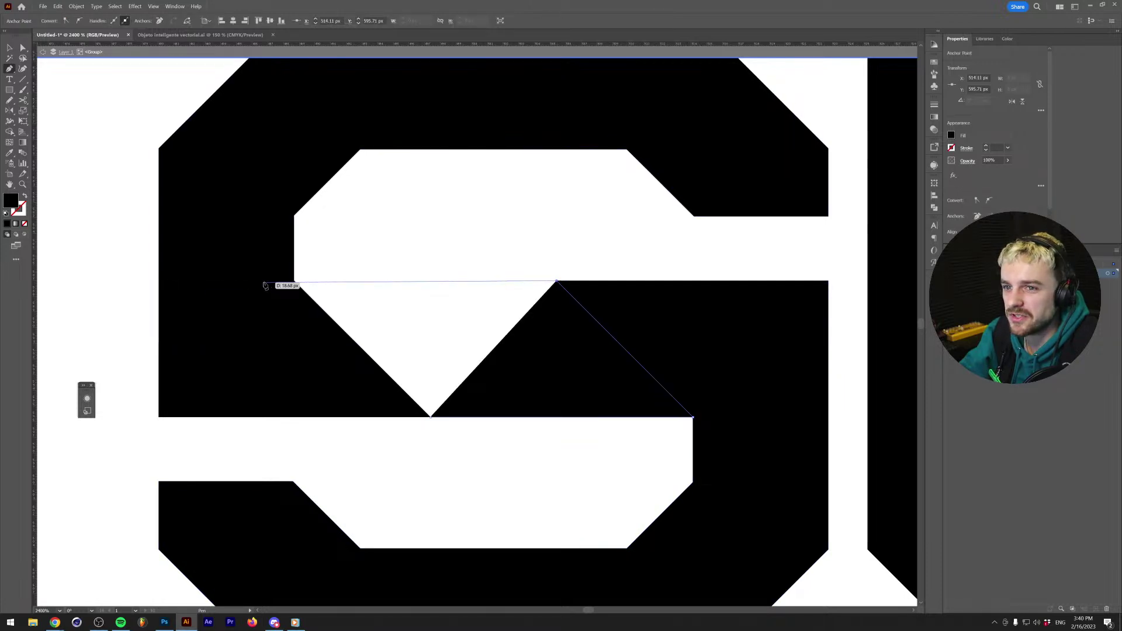
click(294, 281)
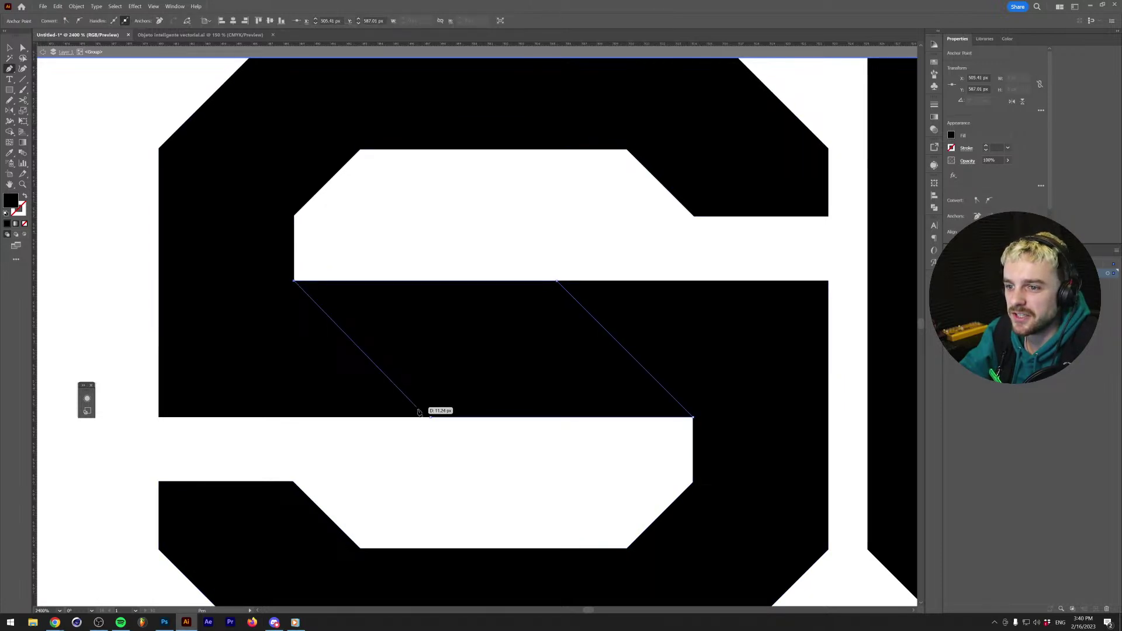
key(v)
Offset the parallelogram by -2 px and delete the larger original, keeping the smaller inner shape in the S.
click(467, 420)
click(469, 403)
key(ctrl+shift+o)
text(6)
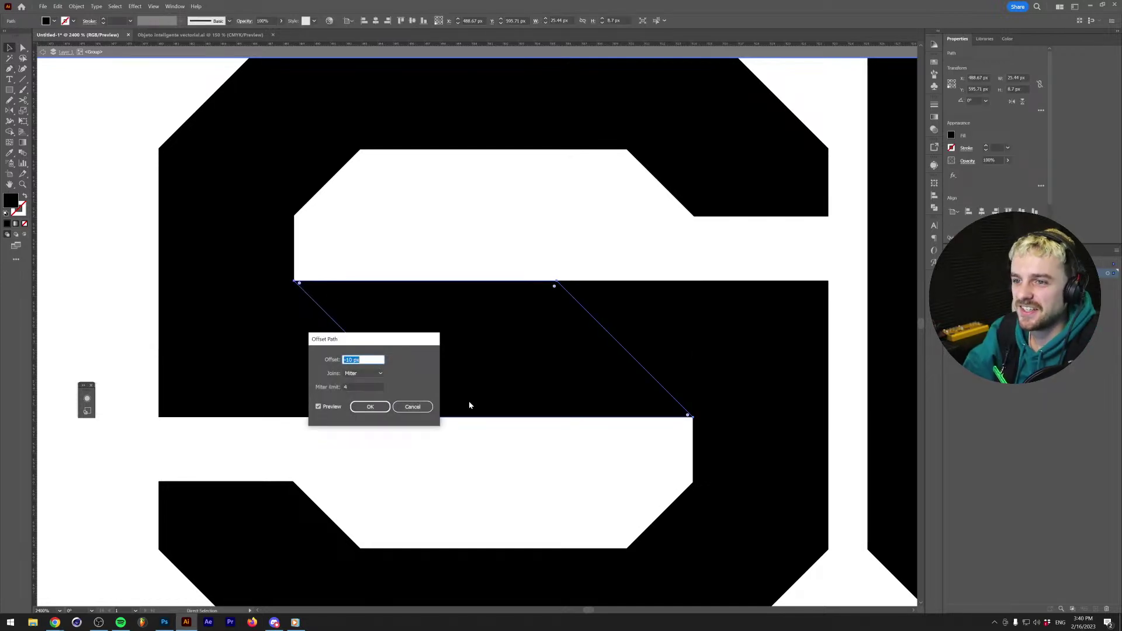
key(Down)
key(Down)
key(Down)
key(Down)
key(Down)
key(Down)
key(Down)
key(Down)
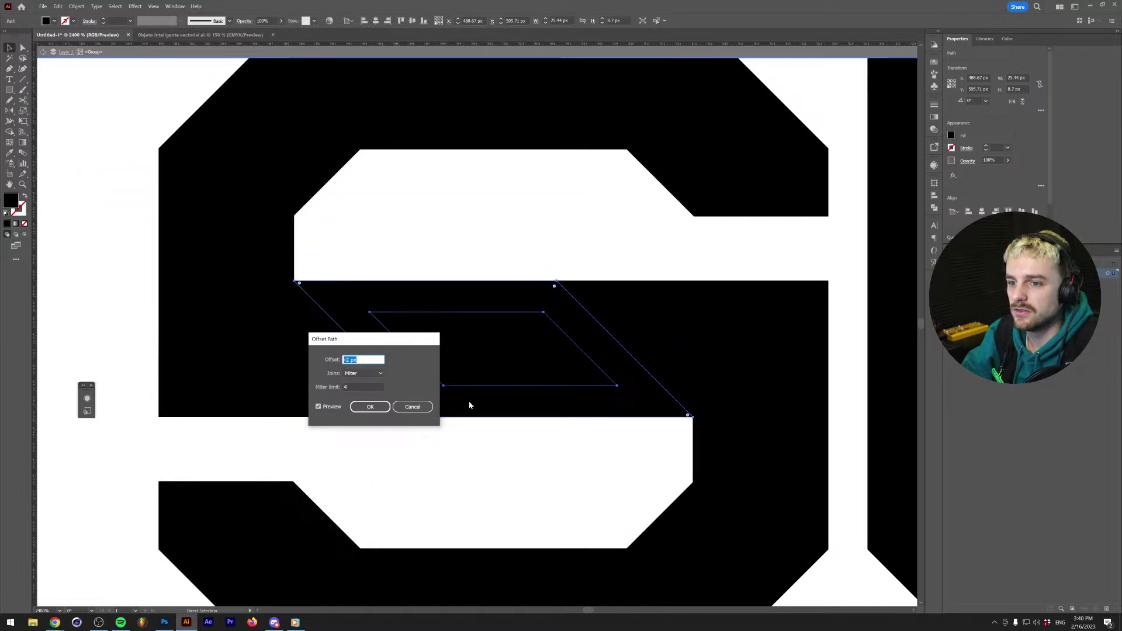
key(Return)
click(459, 303)
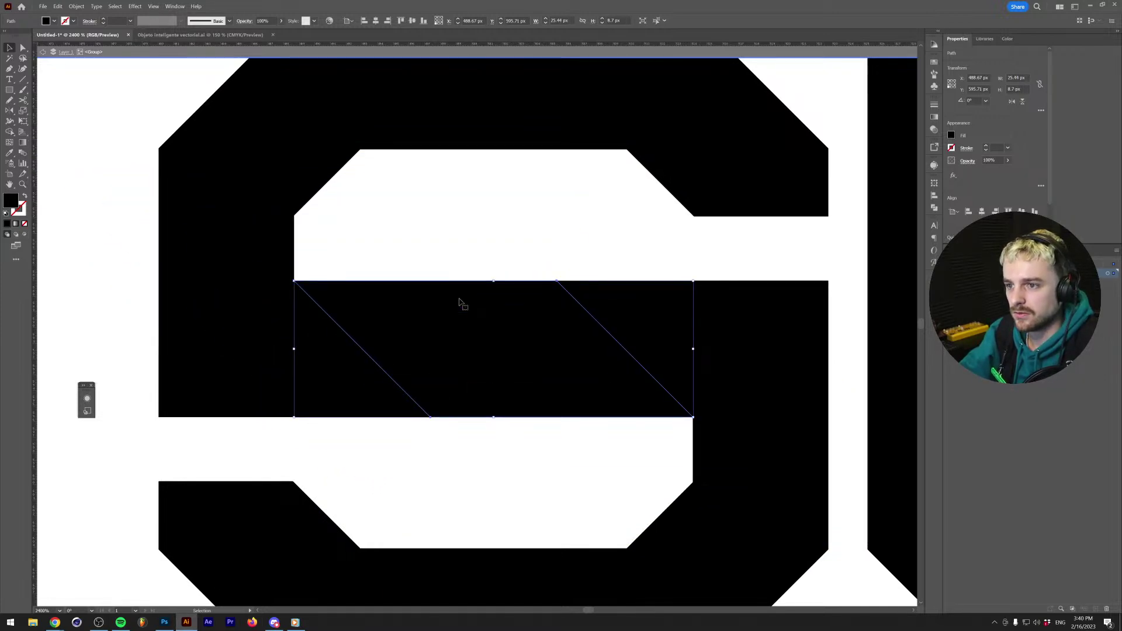
key(Delete)
Leave the group's isolation mode and examine the modified title within the whole poster beside the reference poster.
scroll(488, 447, down, 1)
scroll(490, 450, down, 6)
scroll(490, 451, up, 1)
scroll(490, 450, down, 3)
scroll(493, 450, up, 2)
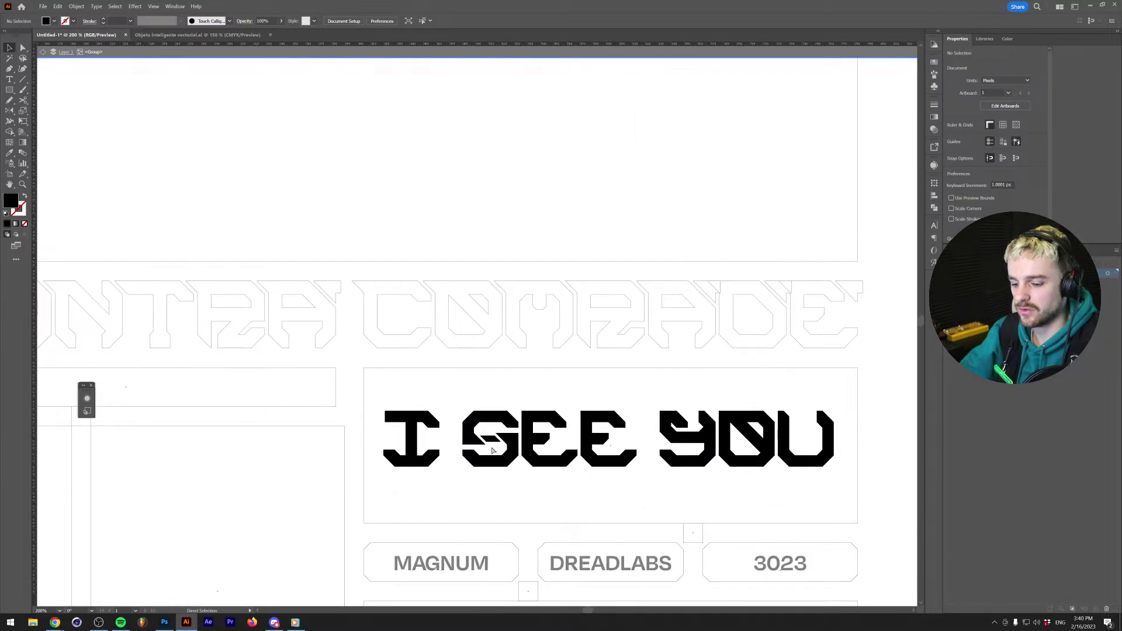
key(ctrl+y)
key(ctrl+y)
scroll(513, 464, down, 5)
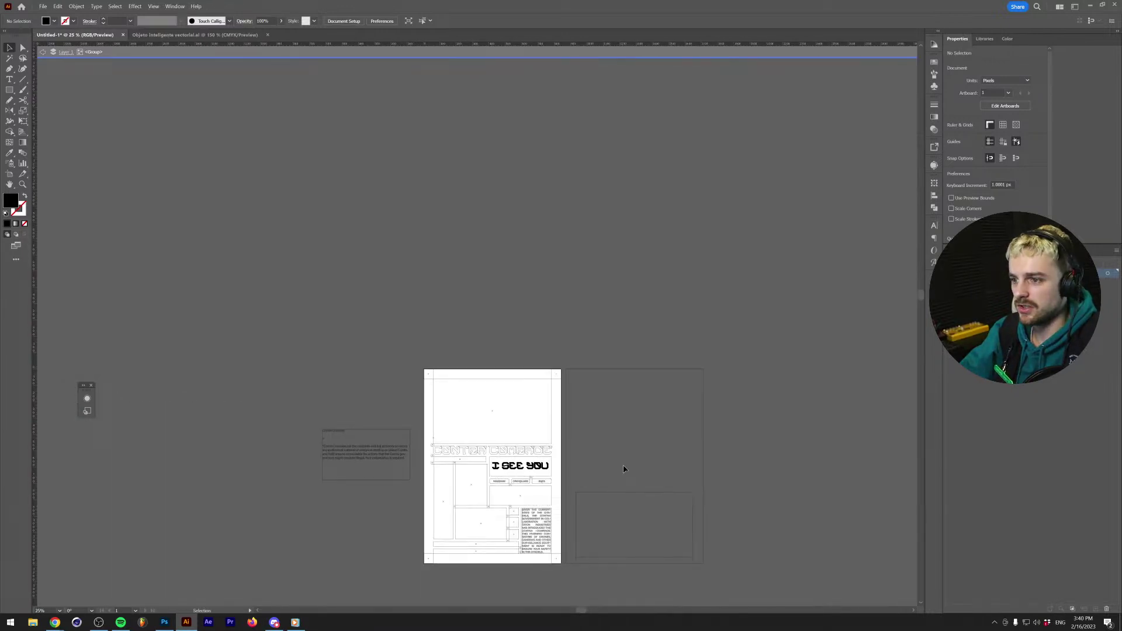
scroll(614, 468, down, 2)
key(Escape)
key(ctrl+y)
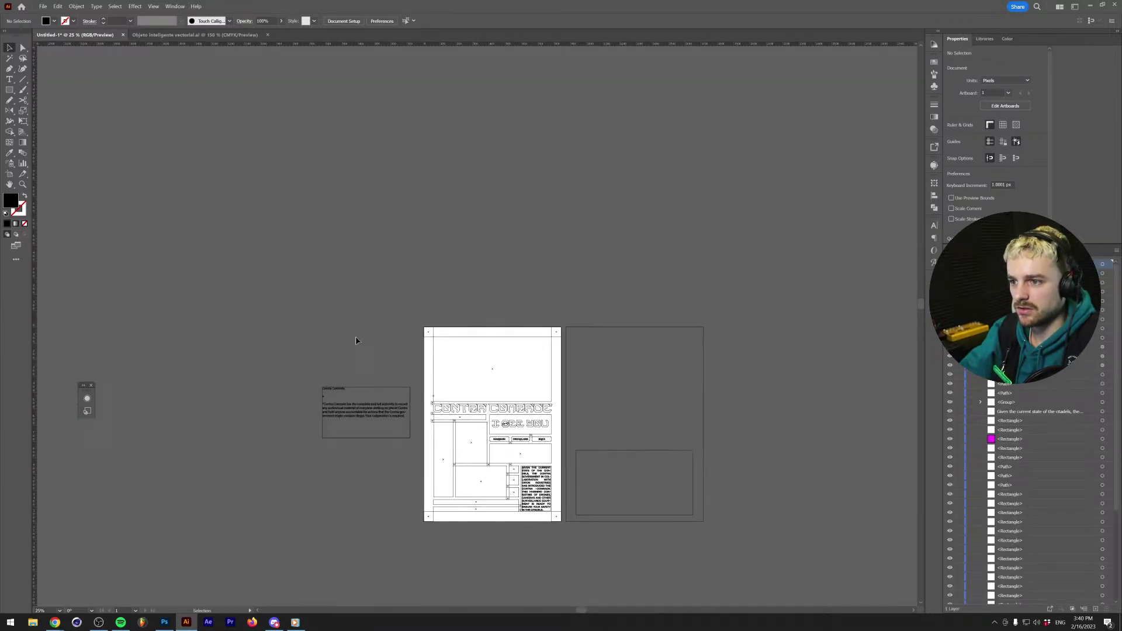
scroll(520, 481, up, 2)
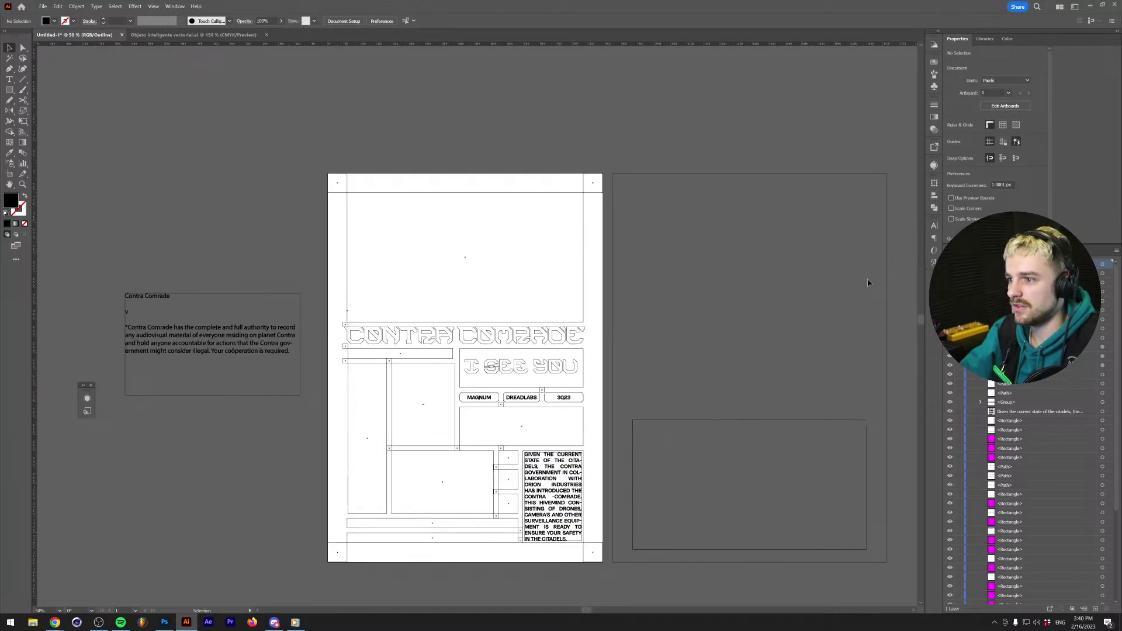
key(ctrl+y)
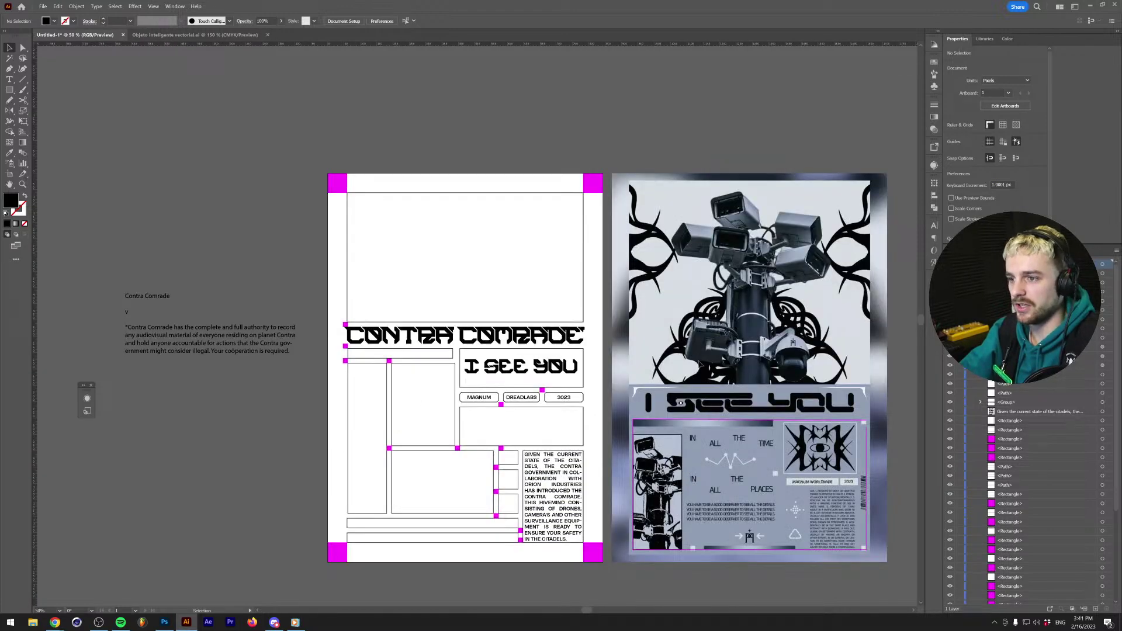
scroll(478, 393, up, 3)
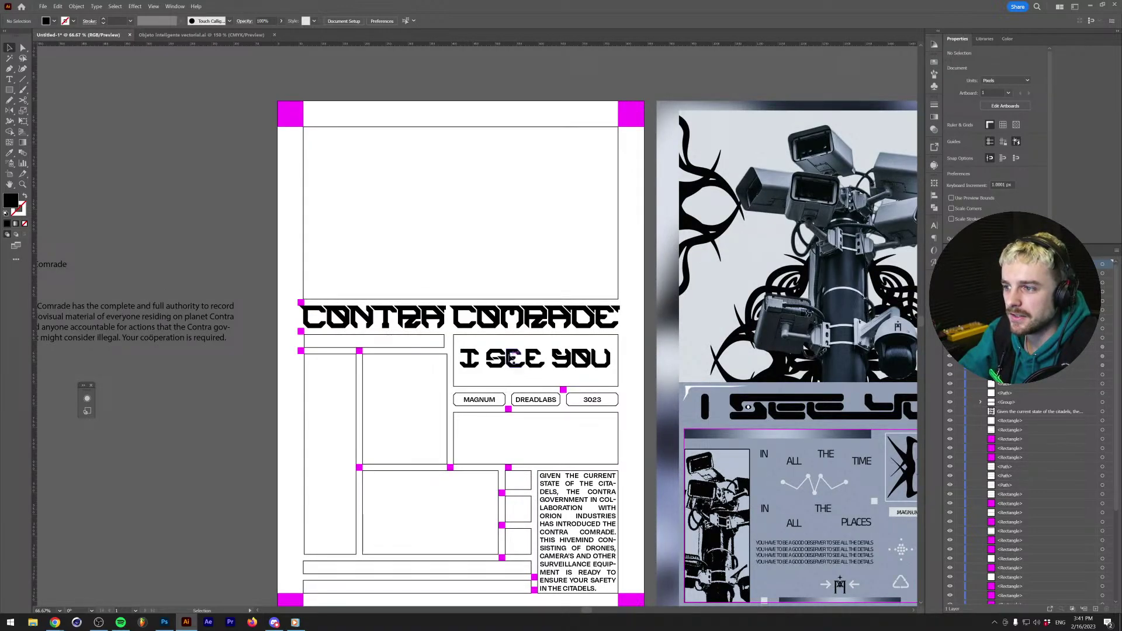
Offset the small parallelogram in the S by -1 px and fill the inner copy with white sampled from the background.
scroll(493, 362, up, 10)
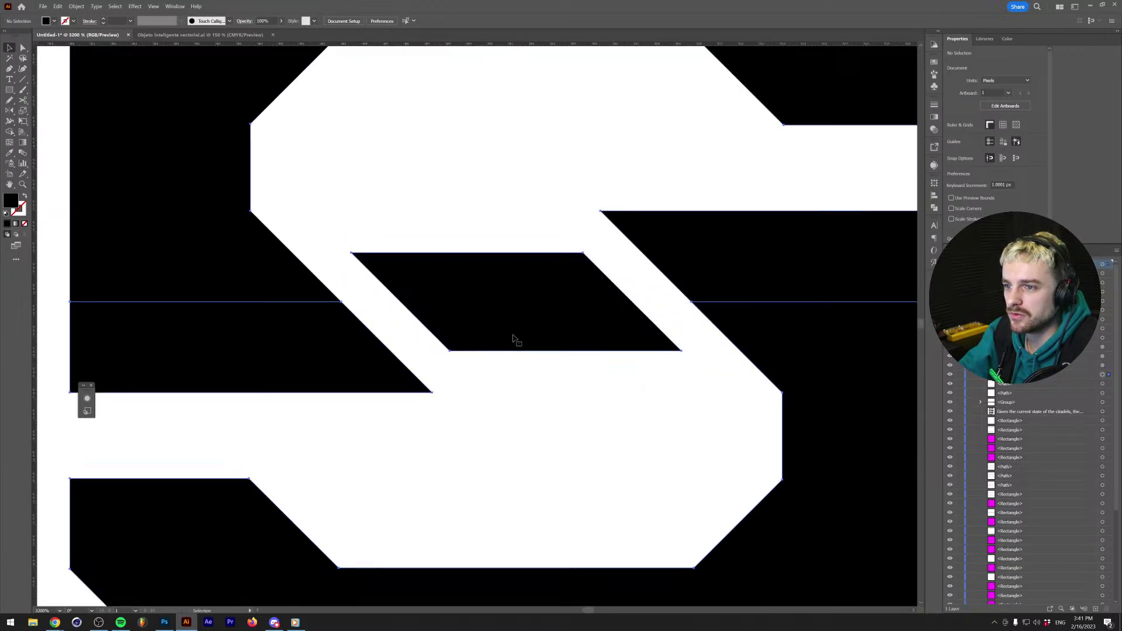
double_click(513, 339)
key(a)
click(518, 329)
key(ctrl+alt+o)
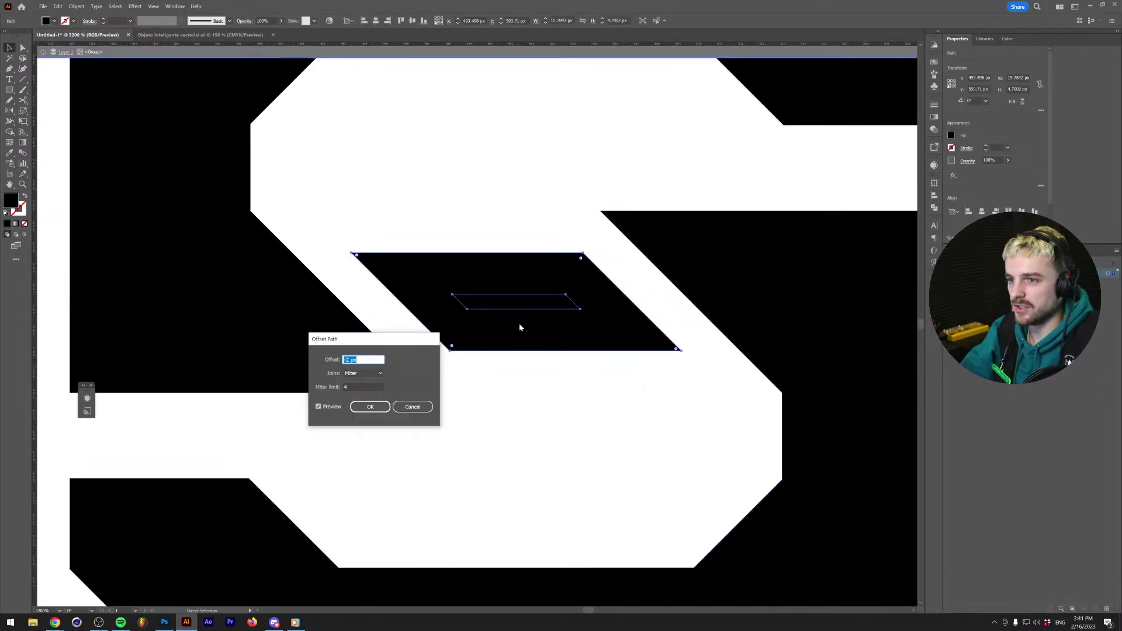
text(-1)
key(Return)
key(i)
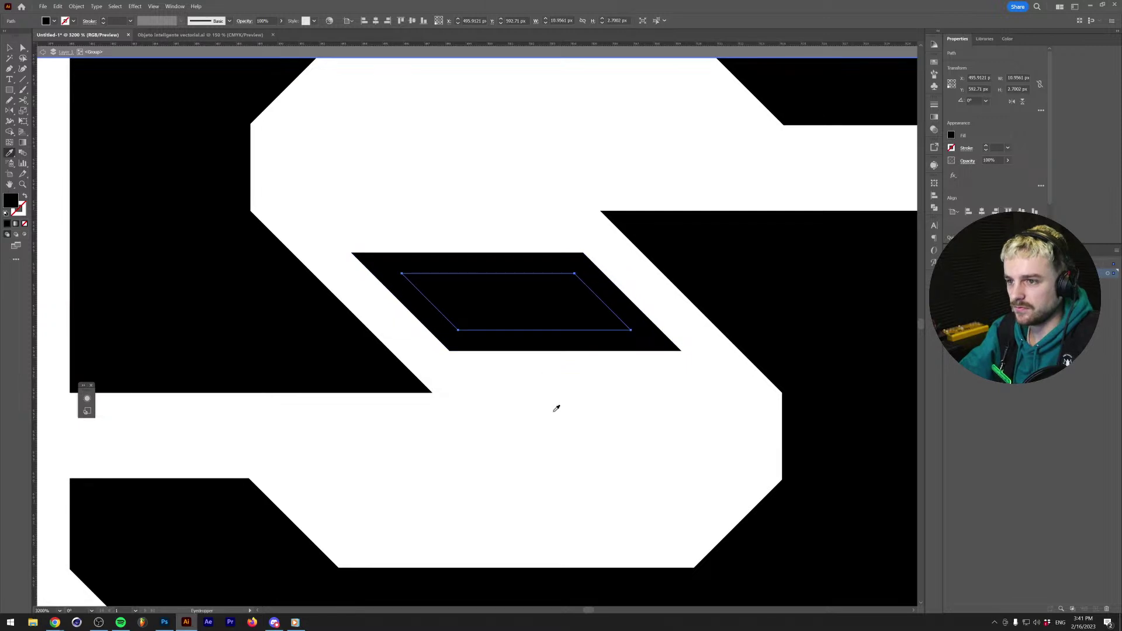
click(550, 409)
scroll(550, 409, down, 8)
key(v)
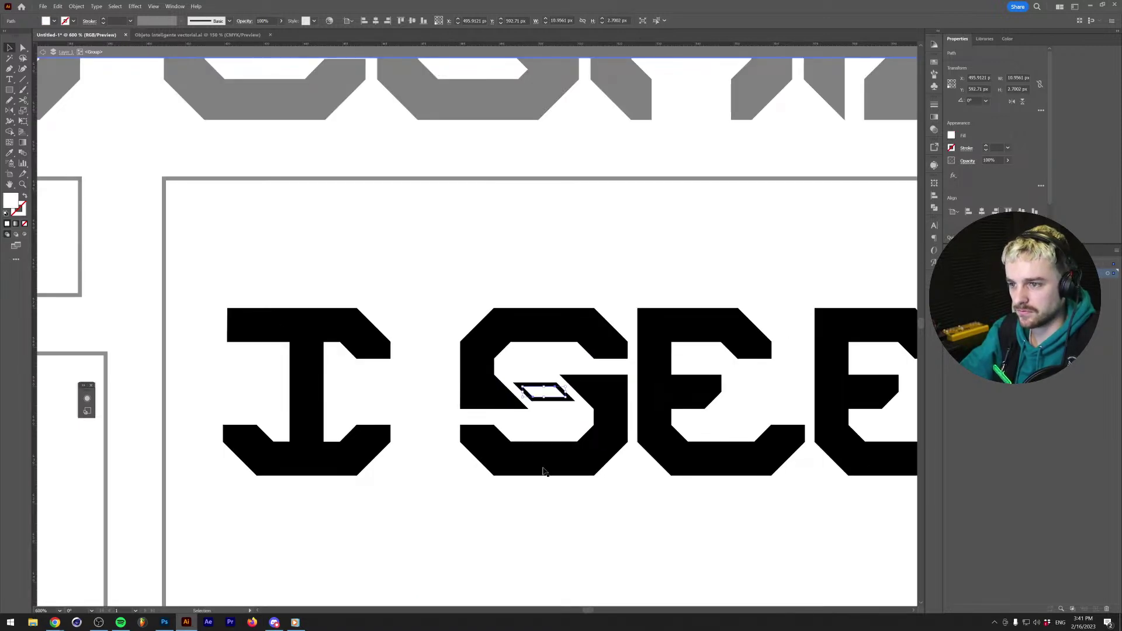
scroll(536, 402, up, 5)
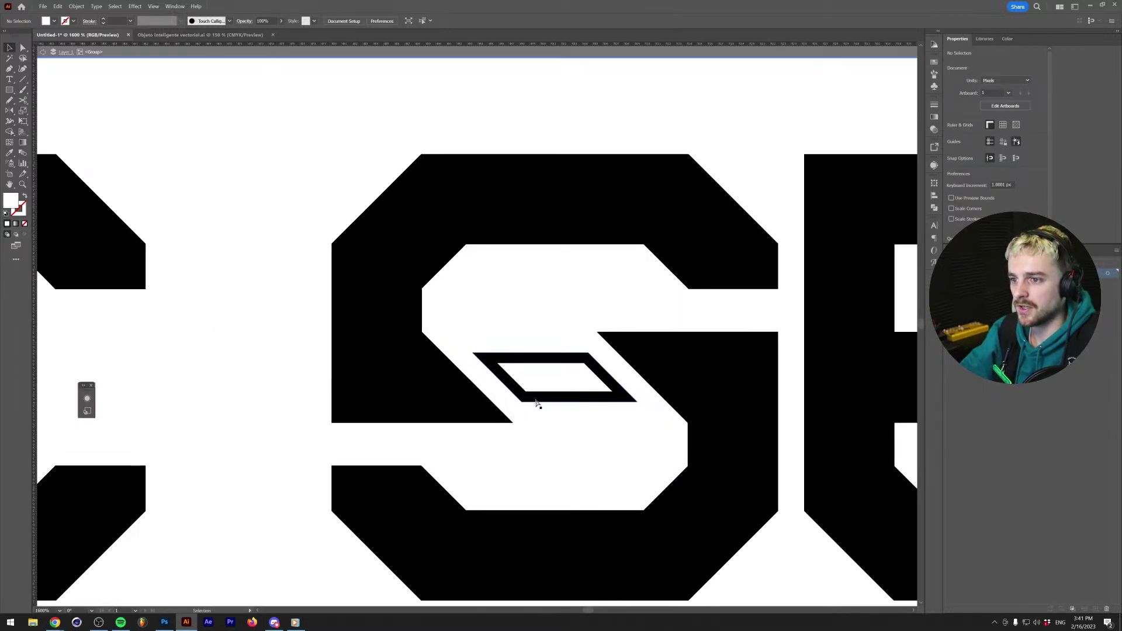
Undo the parallelogram work, the Shape Builder cut of the S and the left triangle's vertical flip.
key(ctrl+z)
key(ctrl+z)
key(ctrl+z)
key(ctrl+z)
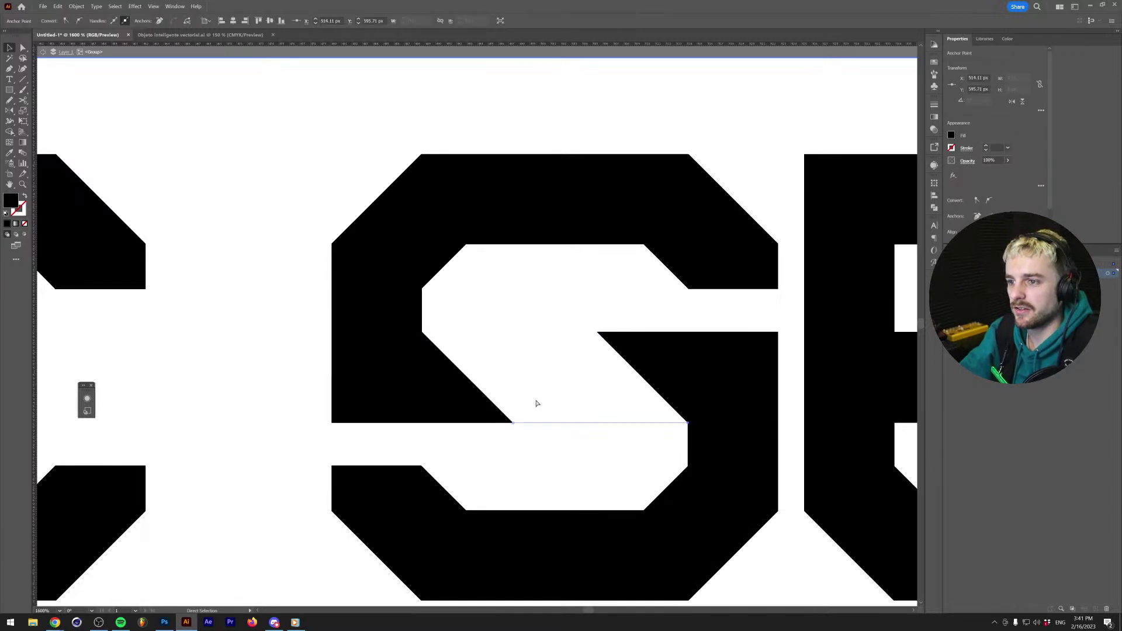
key(ctrl+z)
key(ctrl+z)
key(ctrl+z)
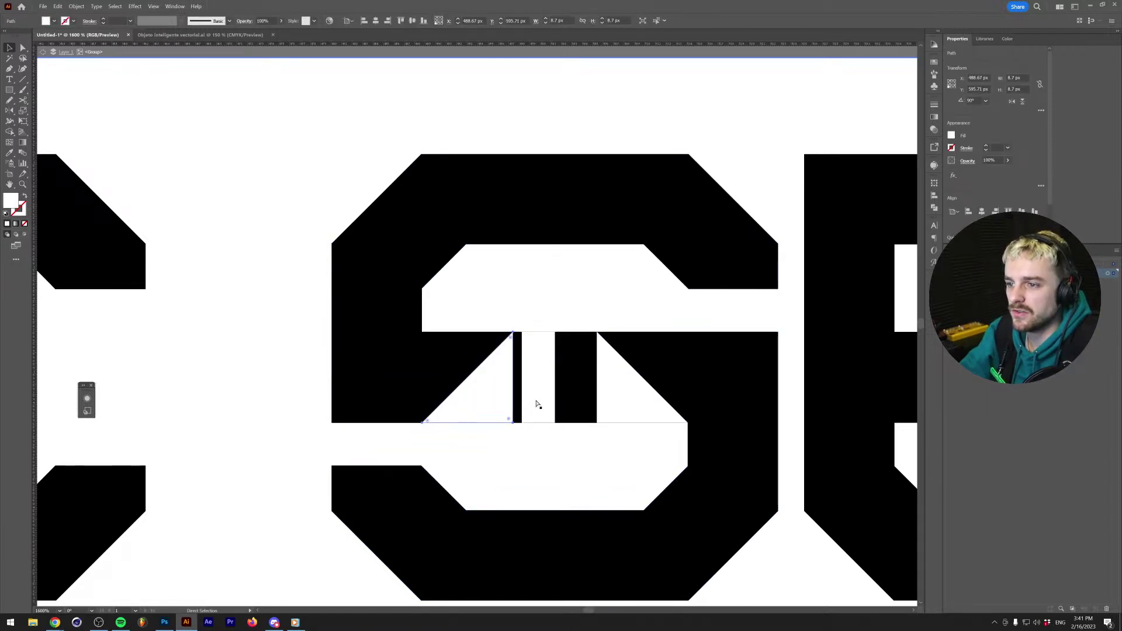
key(ctrl+z)
key(ctrl+z)
key(ctrl+z)
key(ctrl+z)
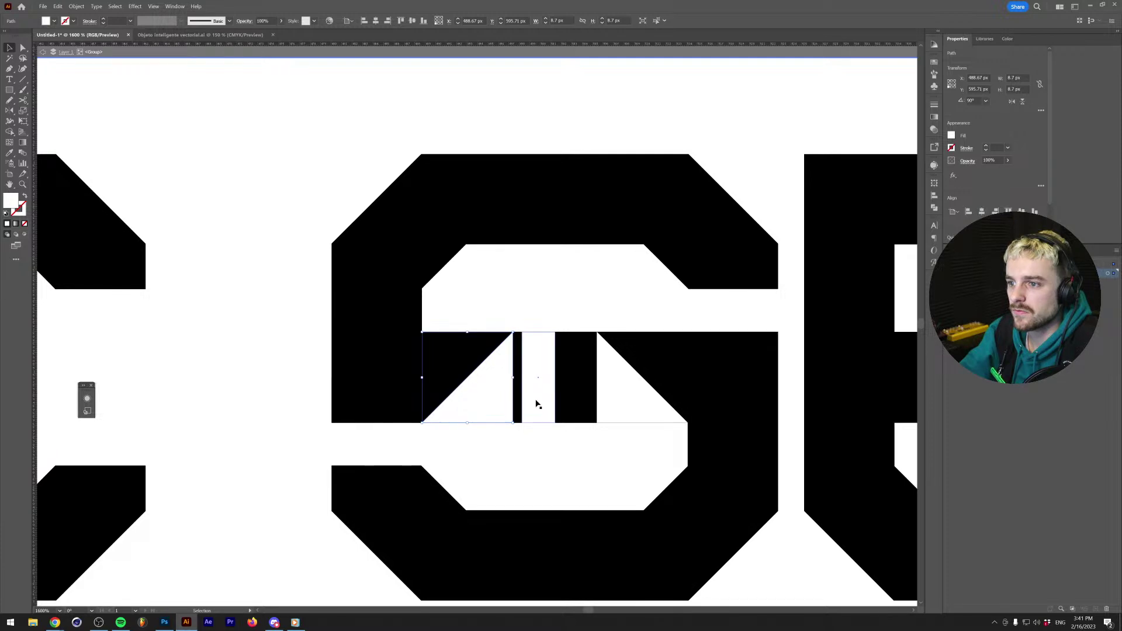
Squash both white triangles to half the middle bar's height and mirror copies of them into its lower half.
shift+click(618, 397)
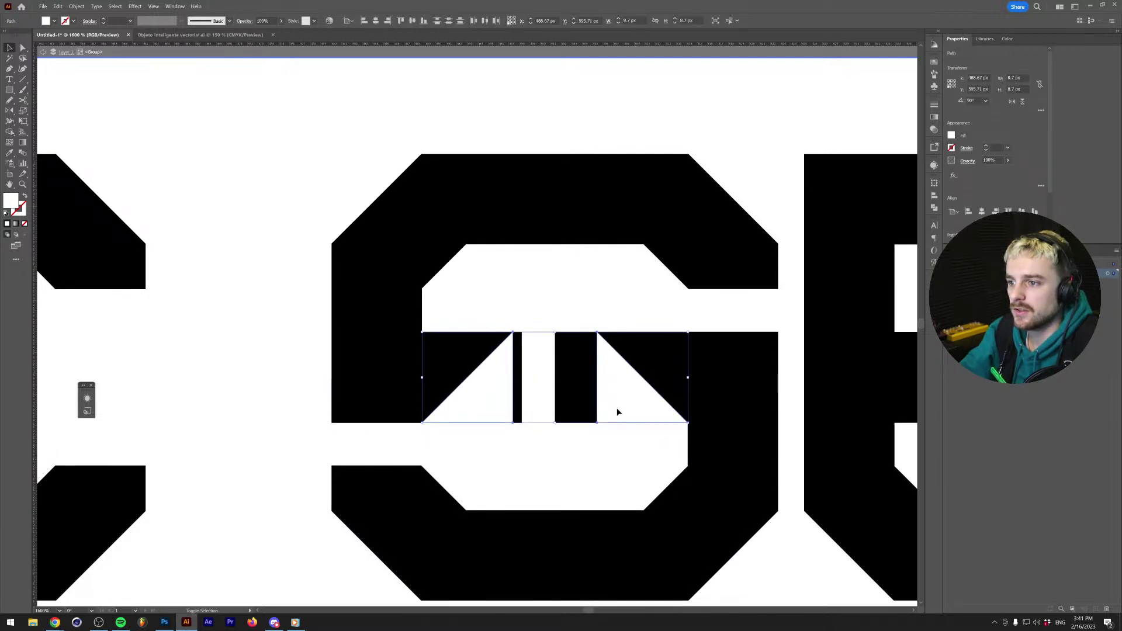
drag(555, 422, 554, 378)
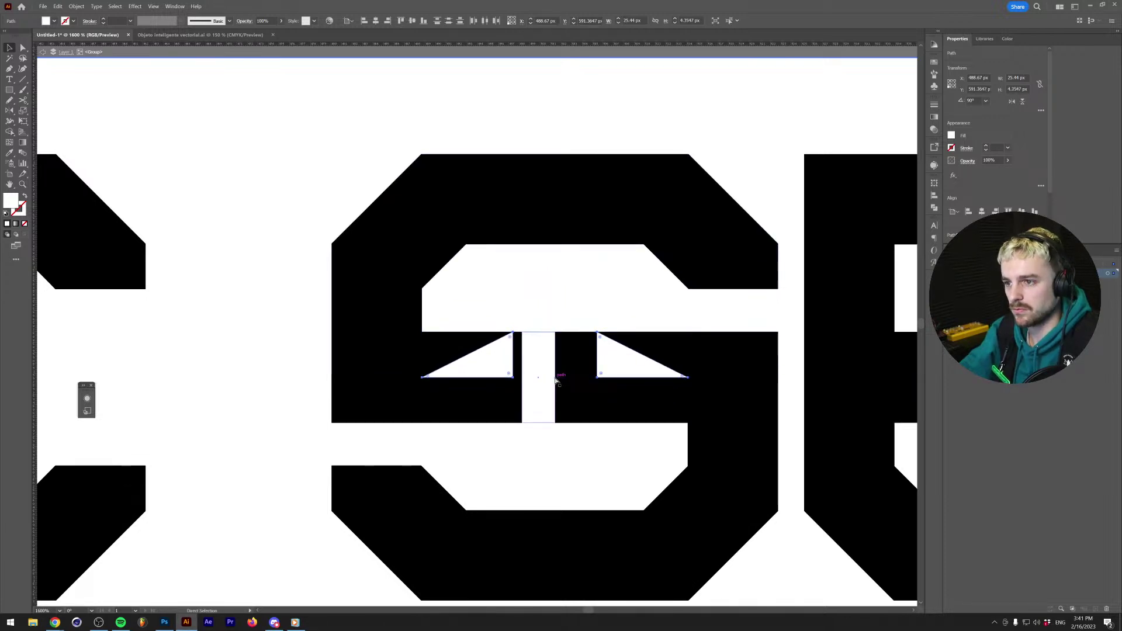
drag(690, 329, 483, 386)
Select all parts of the S and use Shape Builder to cut away the triangles and the bar between them.
shift+click(590, 393)
click(10, 131)
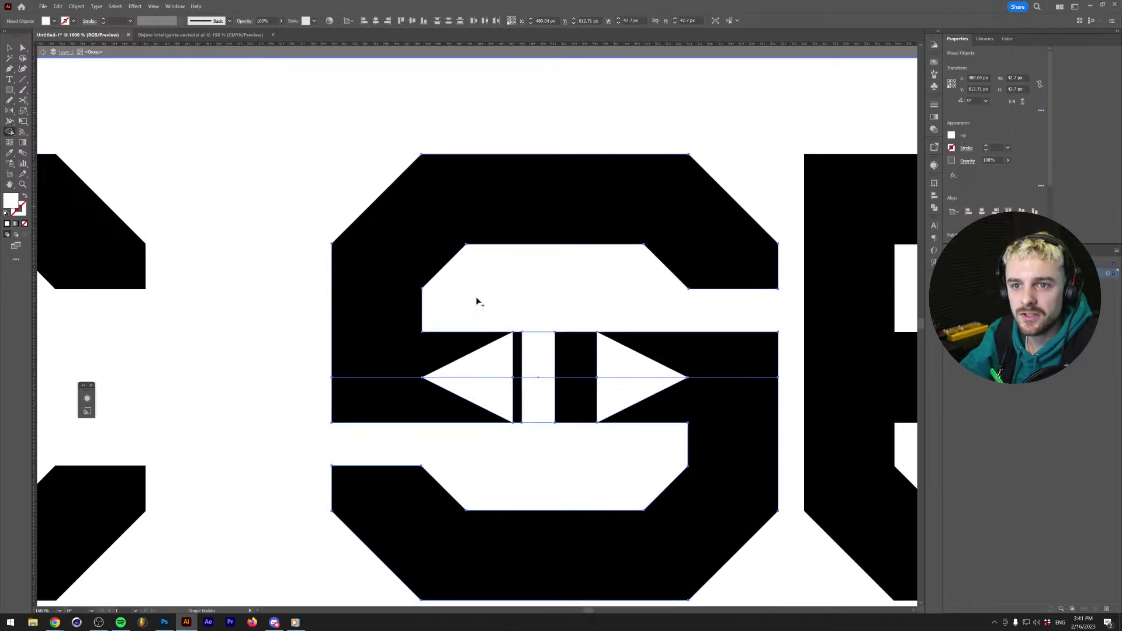
mouse_move(529, 457)
mouse_down()
mouse_move(505, 370)
mouse_move(602, 375)
mouse_move(604, 391)
mouse_move(561, 405)
mouse_move(571, 426)
mouse_up()
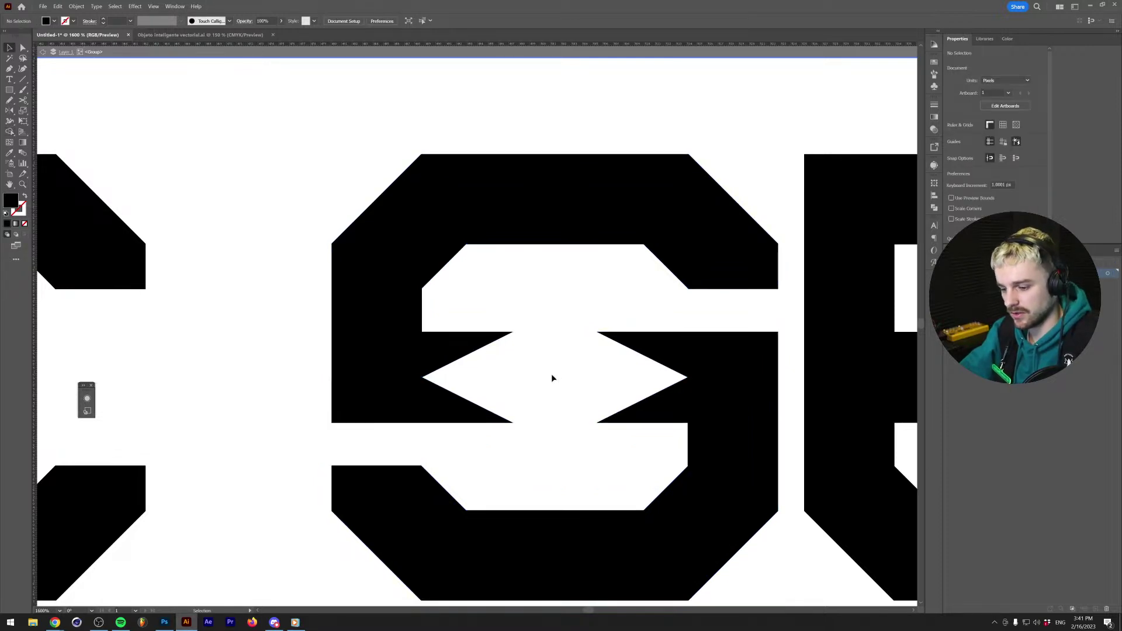
Undo the Shape Builder cut together with the triangles' mirroring and squashing.
key(p)
key(ctrl+z)
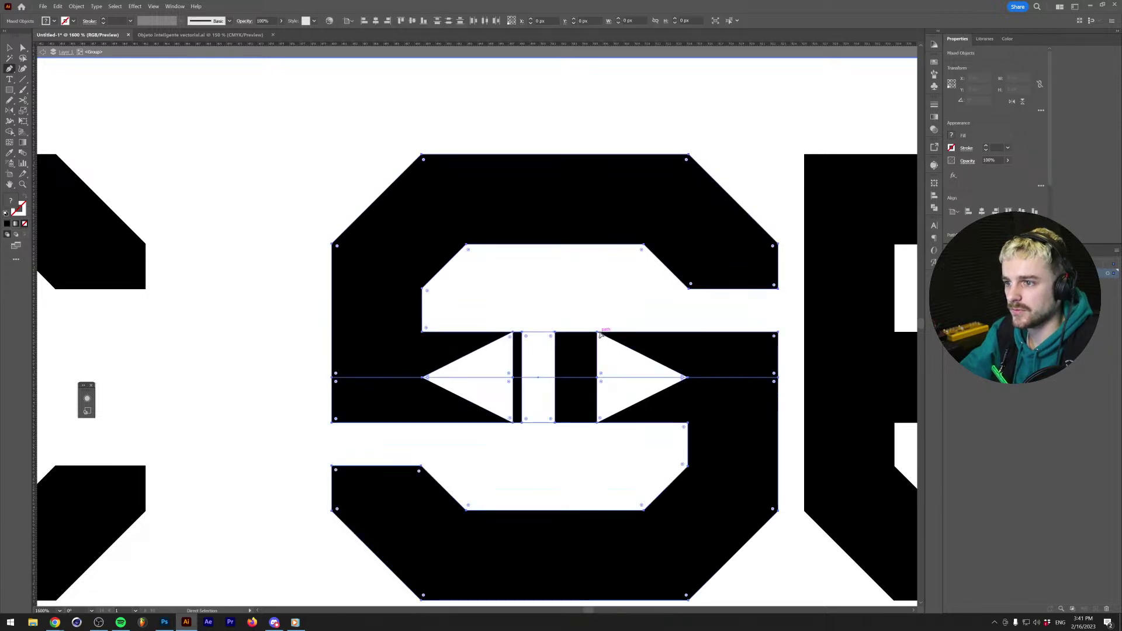
key(ctrl+shift+z)
key(ctrl+shift+z)
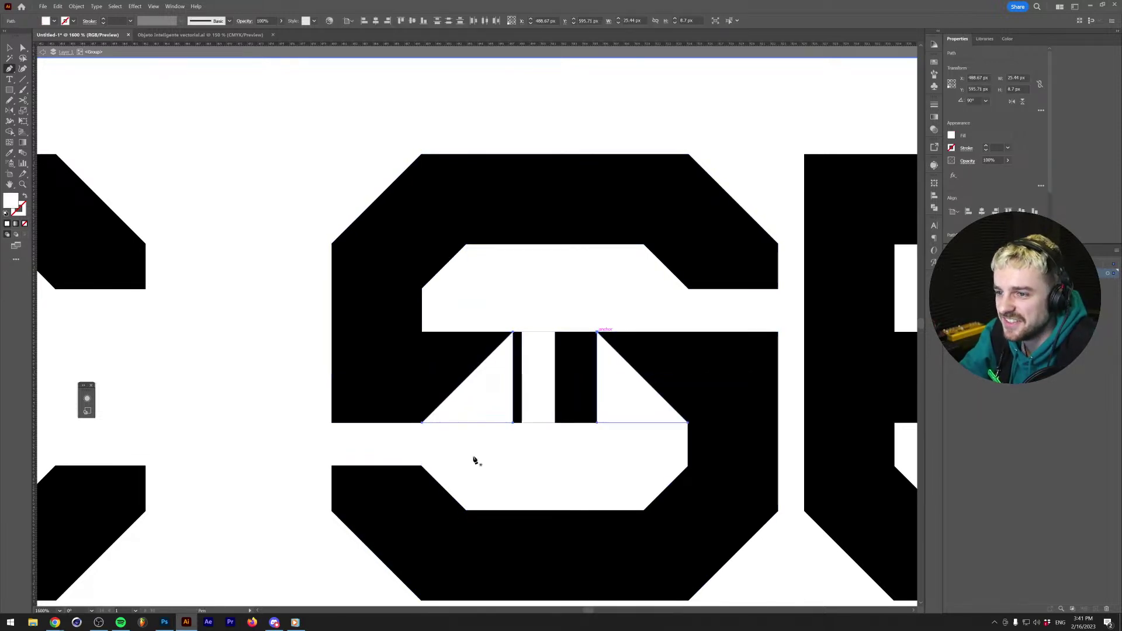
Scale both triangles proportionally to half the bar's height, about 12.73 × 4.35 px overall, and place vertically flipped copies directly beneath them.
key(v)
drag(554, 422, 555, 379)
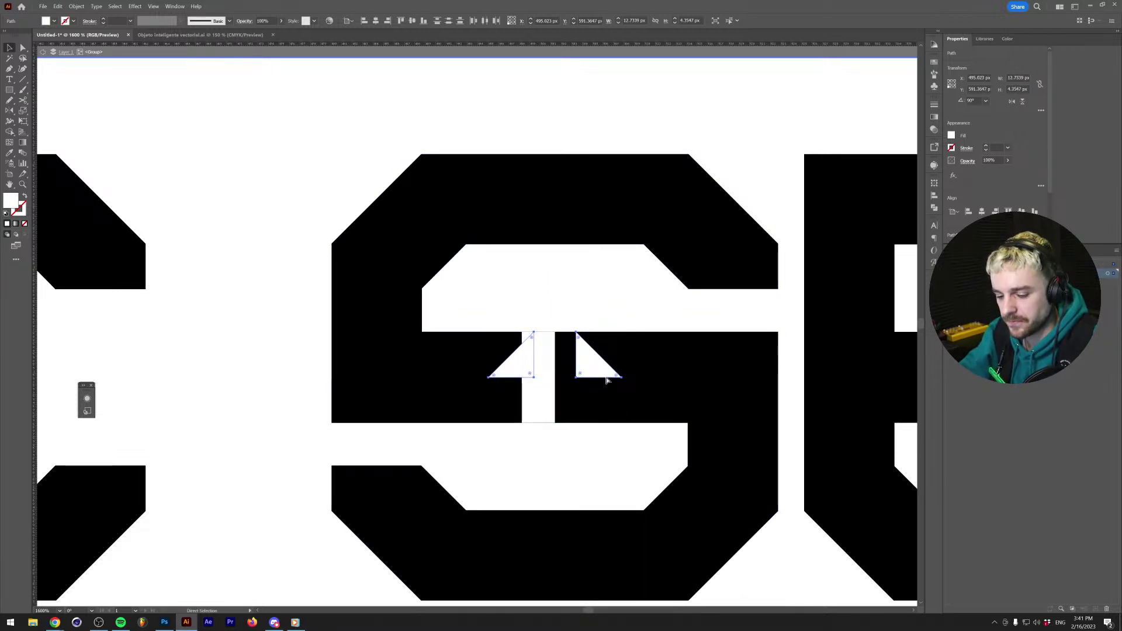
drag(623, 329, 529, 364)
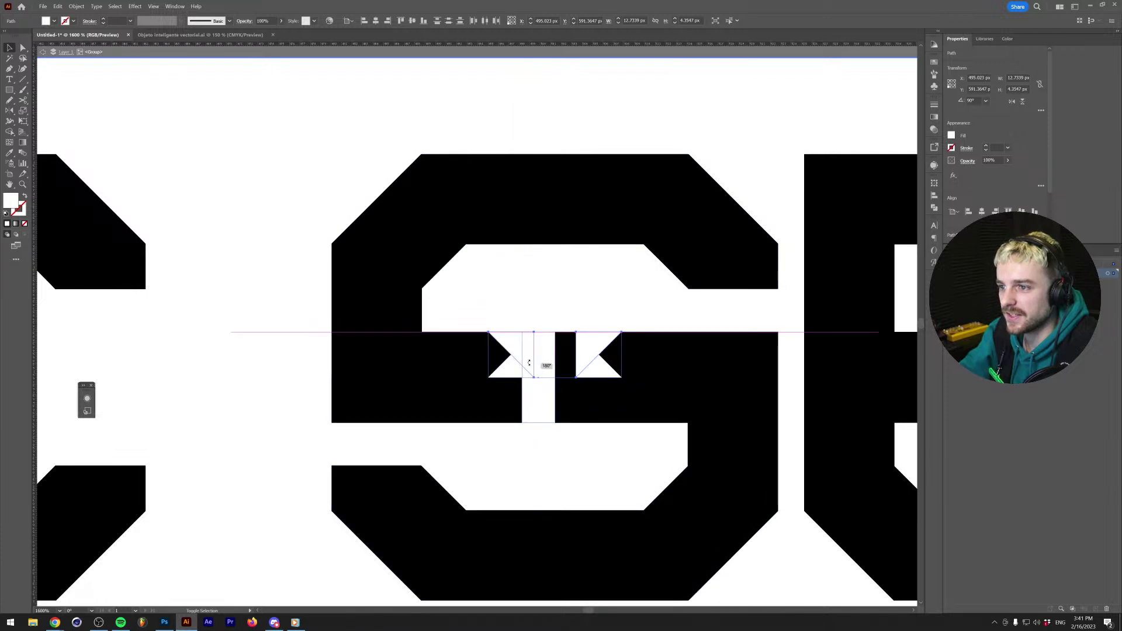
drag(591, 346, 589, 393)
click(579, 388)
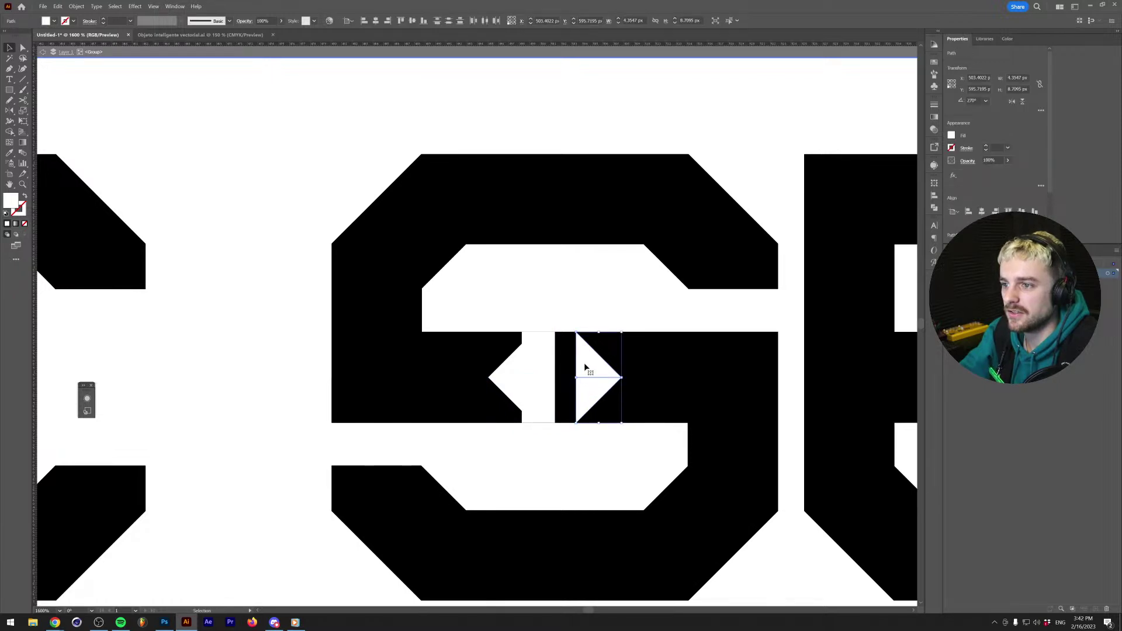
Delete the narrow vertical white rectangle from the S's middle bar using the outline view, and return to the filled preview.
key(ctrl+y)
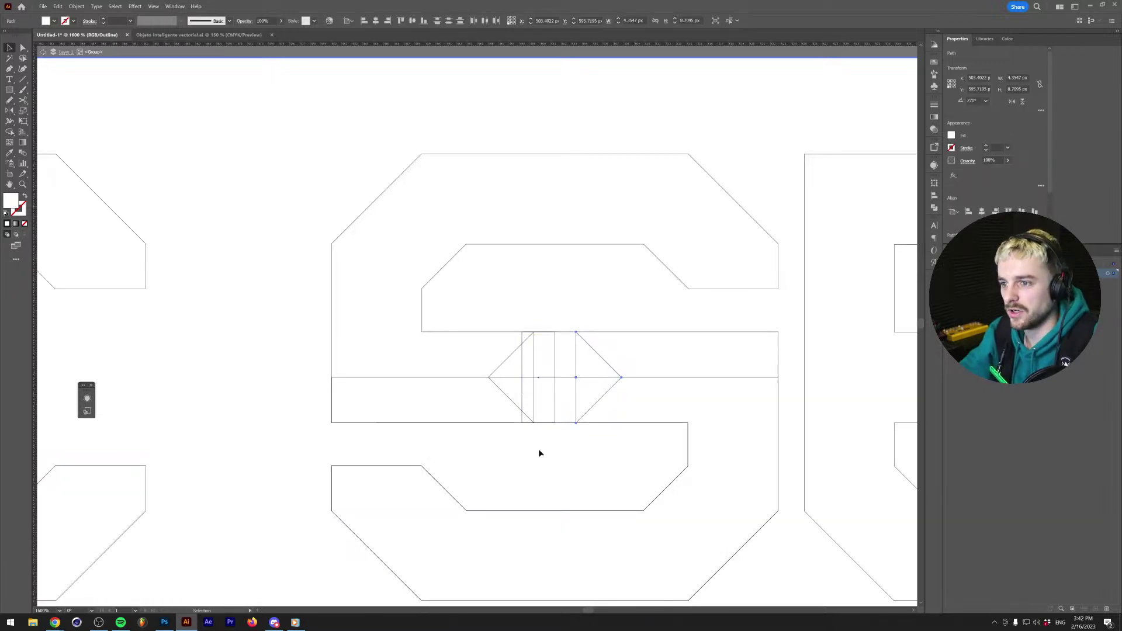
click(549, 398)
click(557, 399)
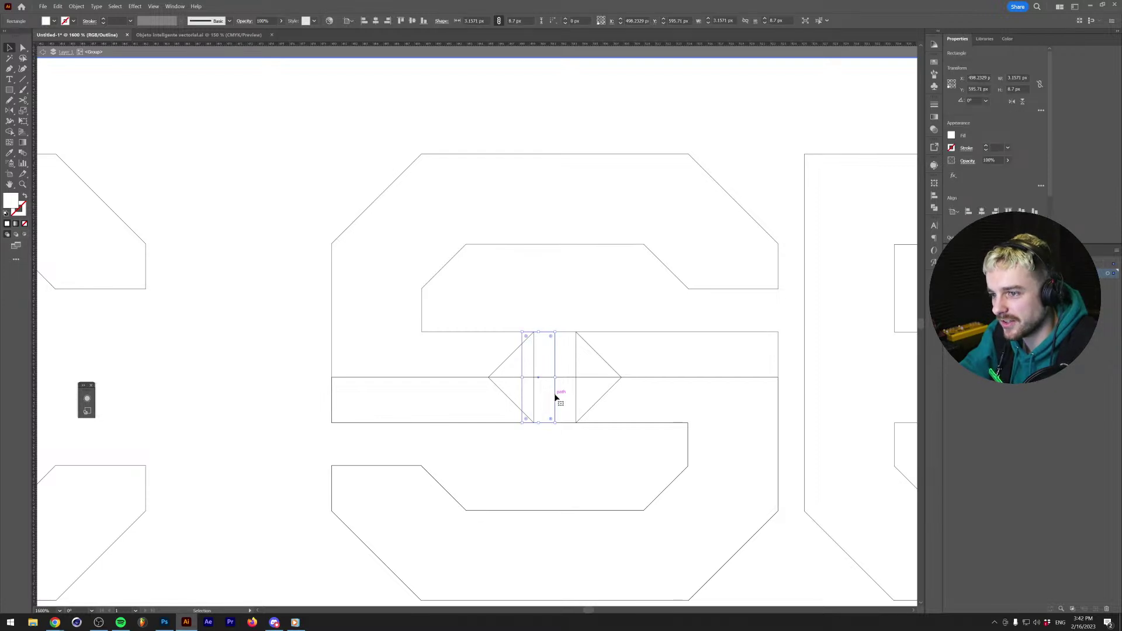
key(Delete)
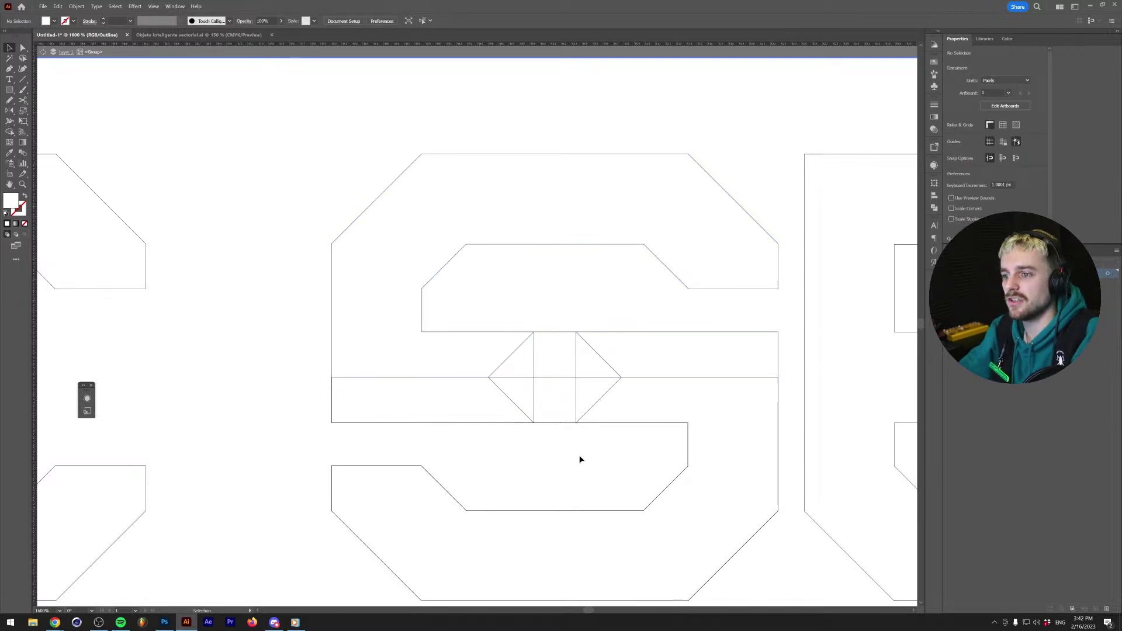
key(ctrl+y)
click(591, 368)
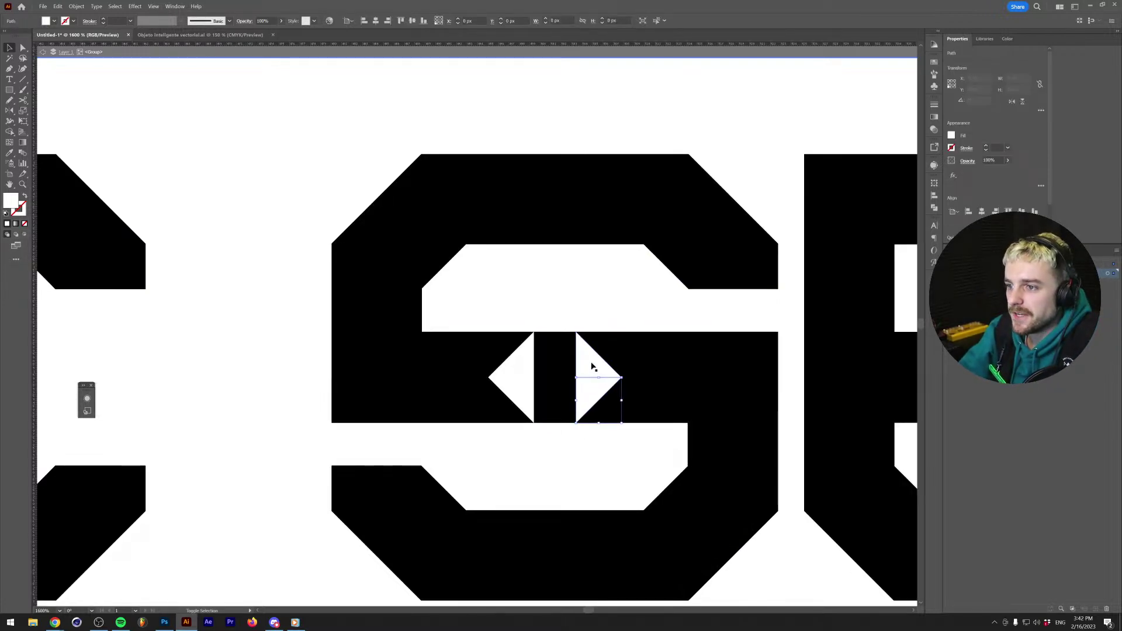
drag(584, 366, 652, 360)
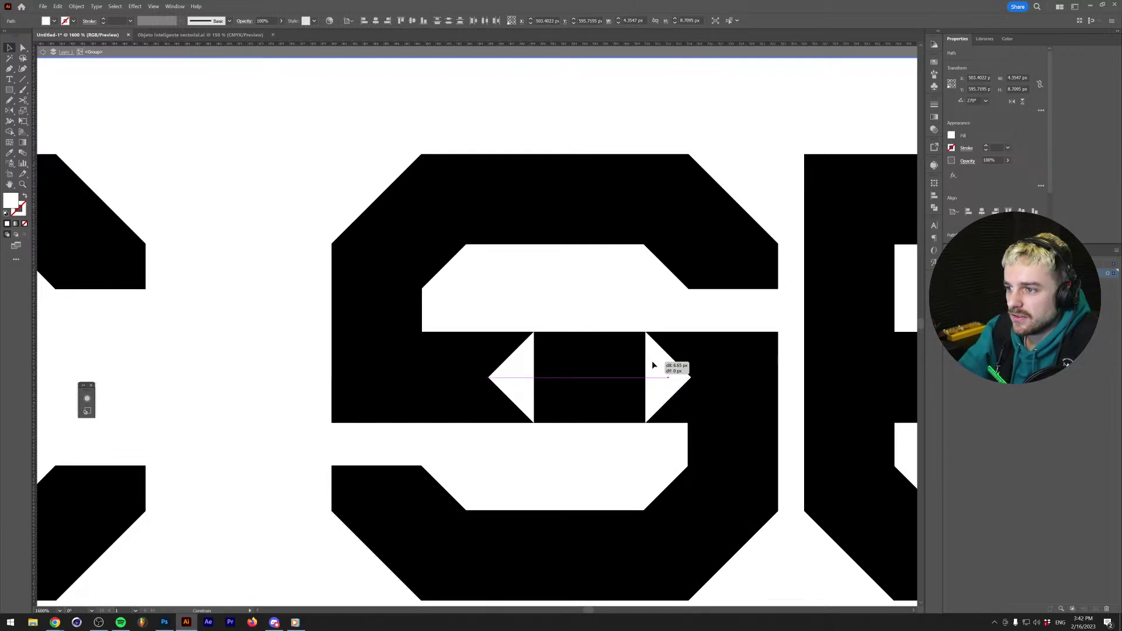
key(ctrl+z)
Draw two tall narrow white guide rectangles across the S's middle bar, one along each inner vertical edge, the right one about 3.5 × 13.6 px.
click(645, 328)
key(m)
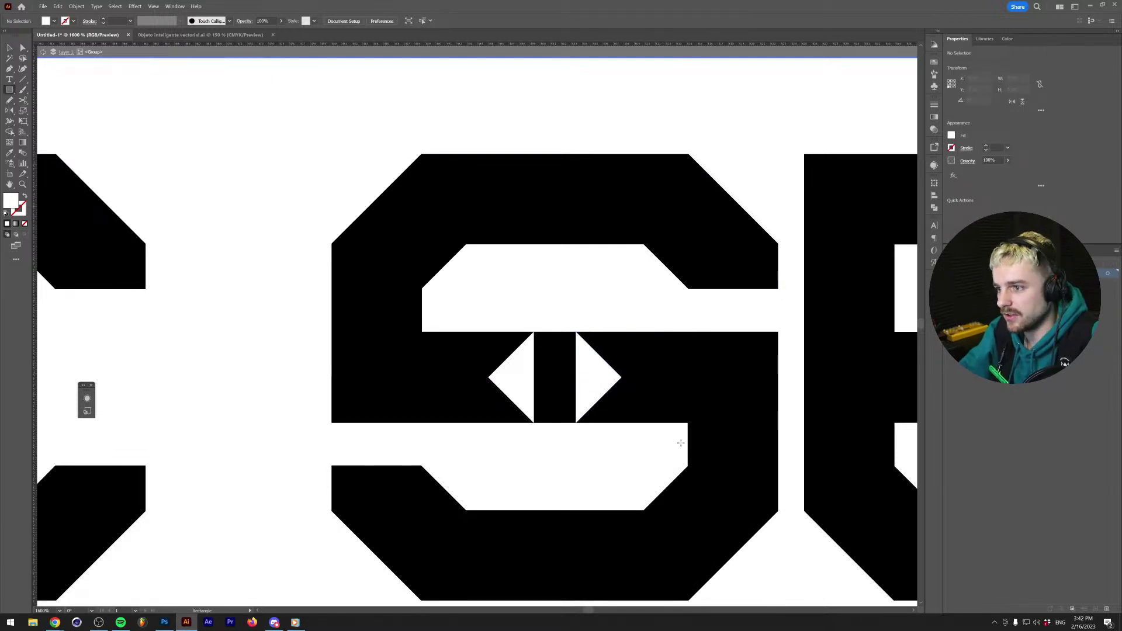
drag(688, 443, 651, 301)
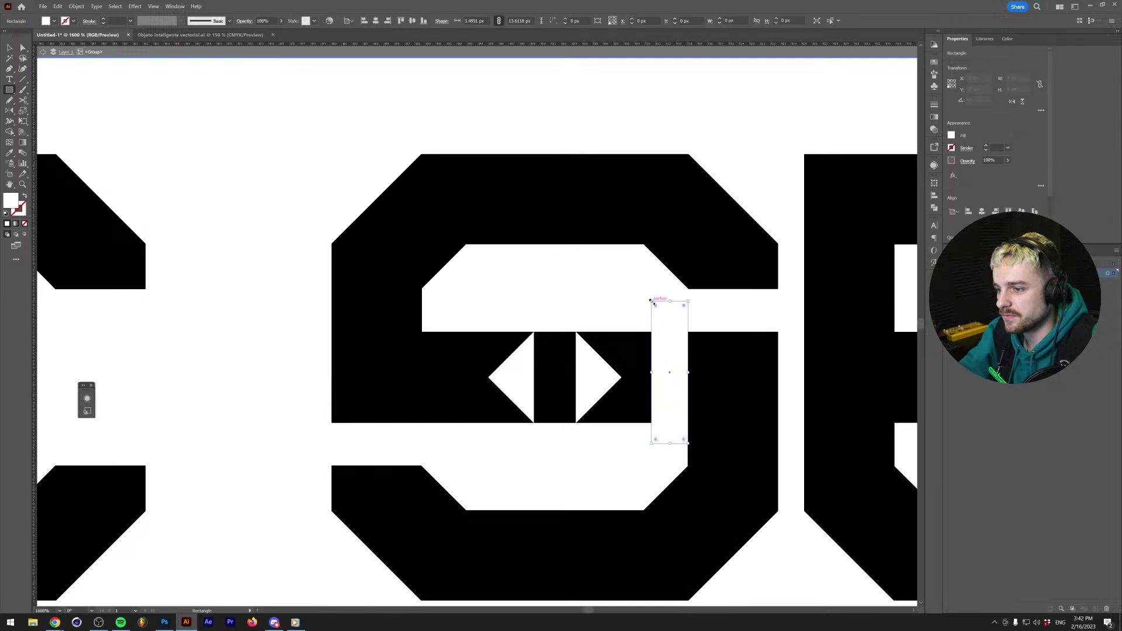
drag(422, 302, 445, 340)
key(ctrl+z)
mouse_move(423, 304)
mouse_down()
mouse_move(455, 406)
mouse_move(455, 449)
mouse_up()
key(v)
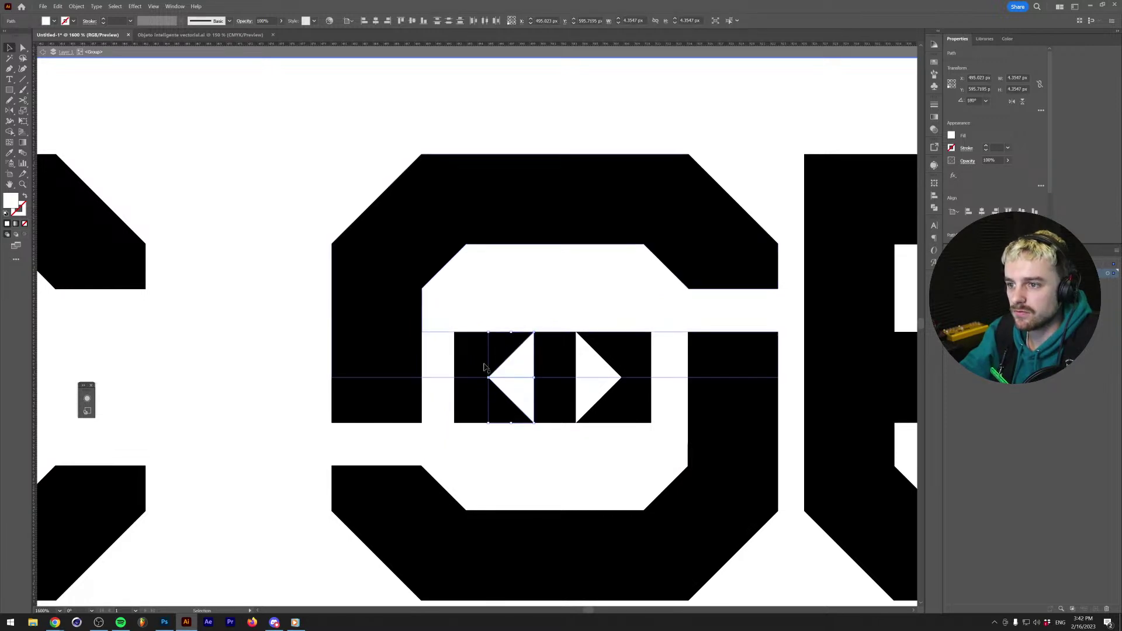
Align the left pair of white triangles to the left edge of the left guide rectangle.
shift+click(513, 383)
click(441, 368)
click(968, 211)
Align the right pair of white triangles to the right edge of the right guide rectangle.
click(581, 371)
shift+click(677, 368)
click(676, 368)
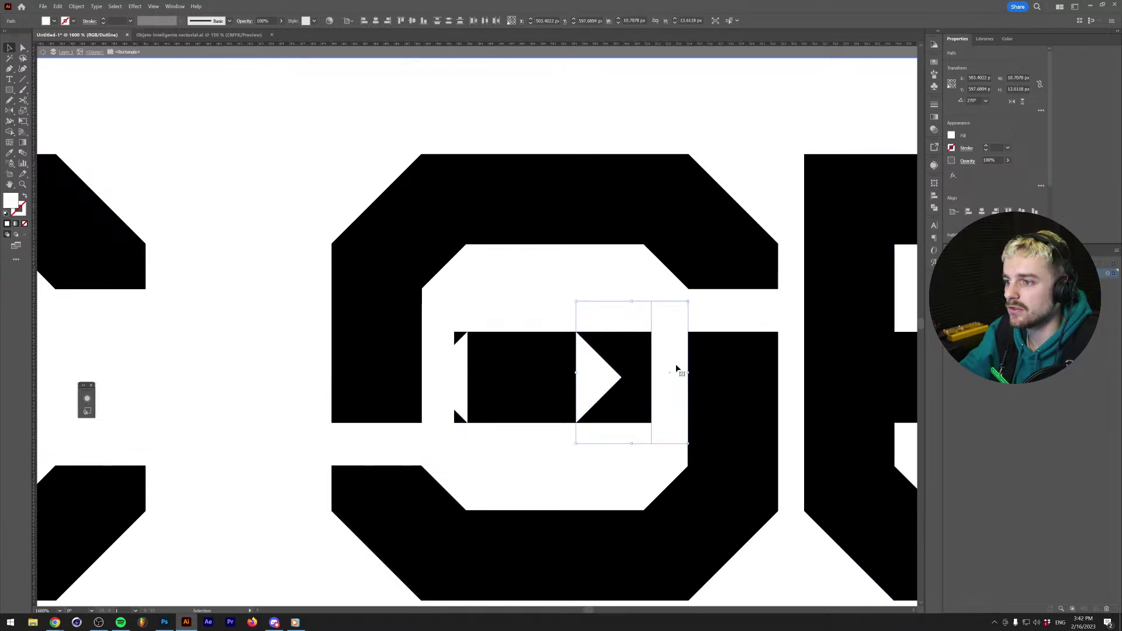
key(ctrl+y)
click(625, 313)
key(Escape)
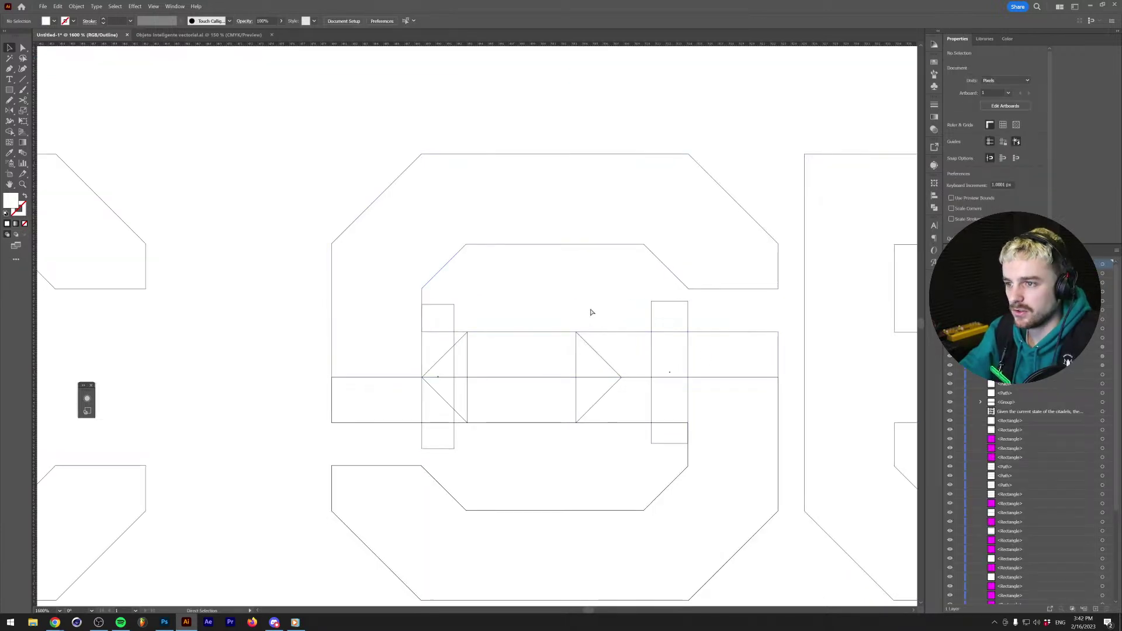
key(ctrl+y)
click(592, 371)
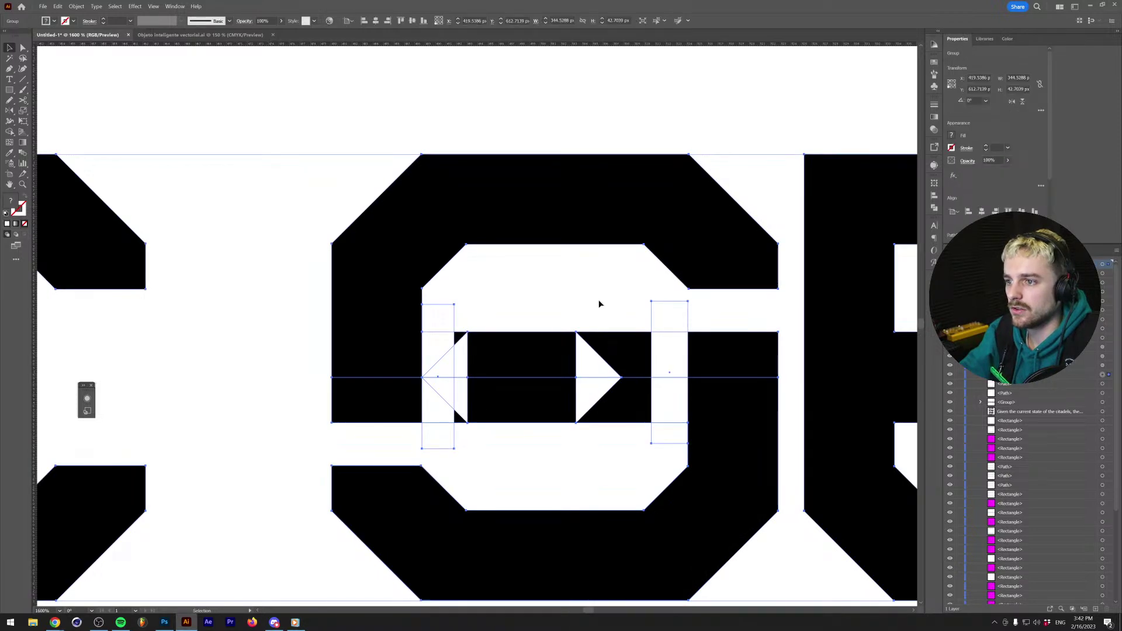
double_click(587, 355)
shift+click(668, 397)
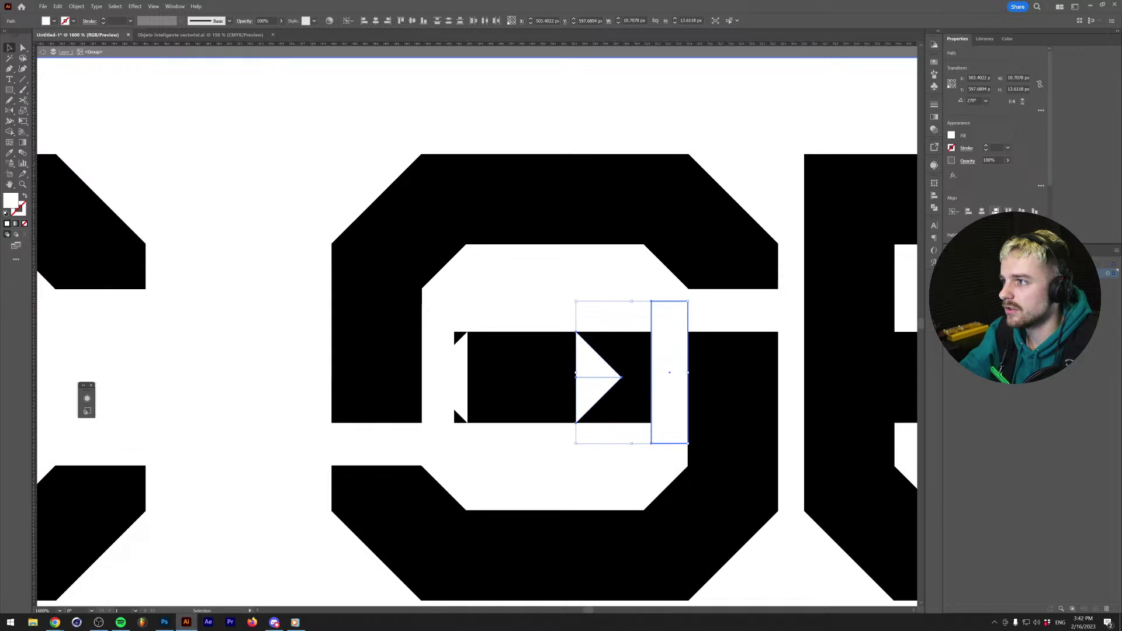
click(995, 211)
click(580, 284)
Delete both white guide rectangles from the S.
click(666, 336)
shift+click(436, 315)
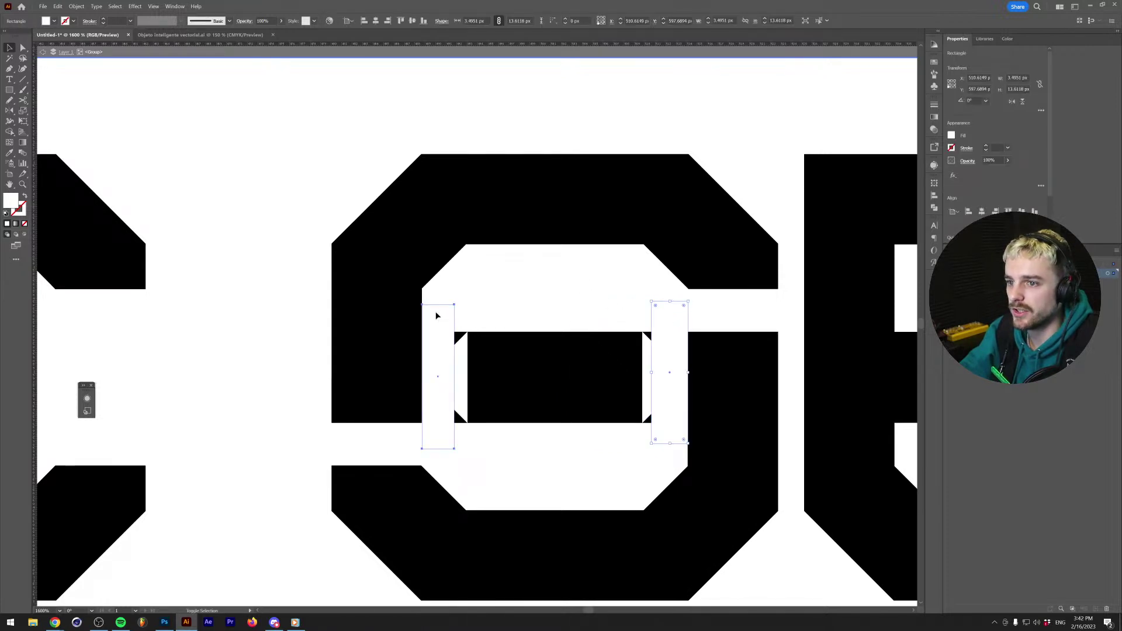
key(Delete)
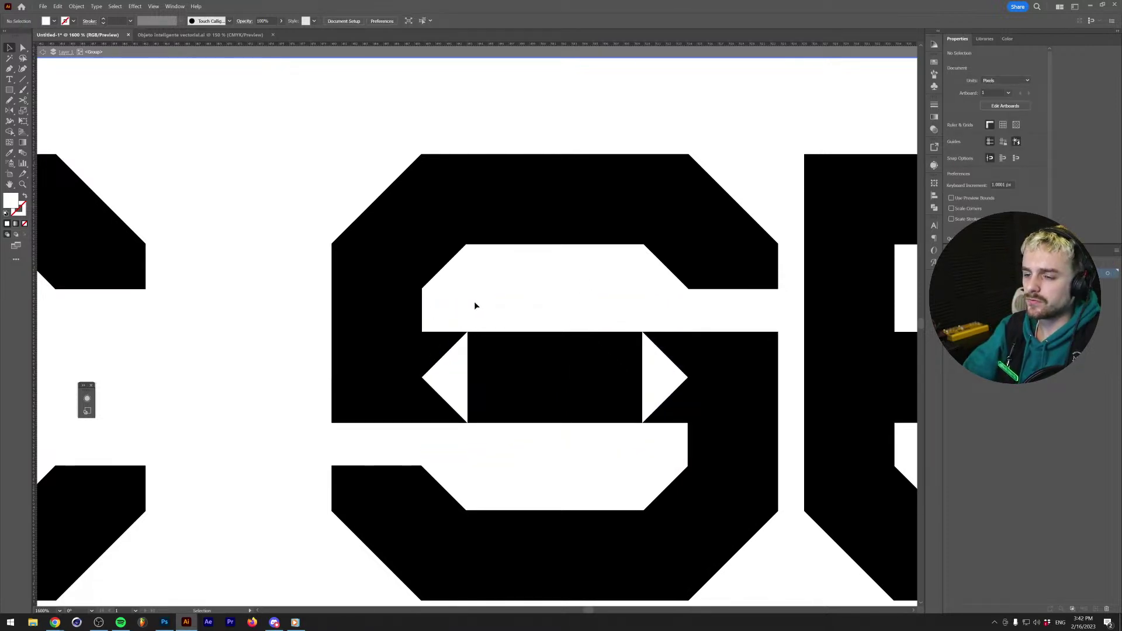
Cut the triangles and the middle bar section between them out of the S with Shape Builder, and clear the selection.
drag(732, 466, 732, 466)
key(shift+m)
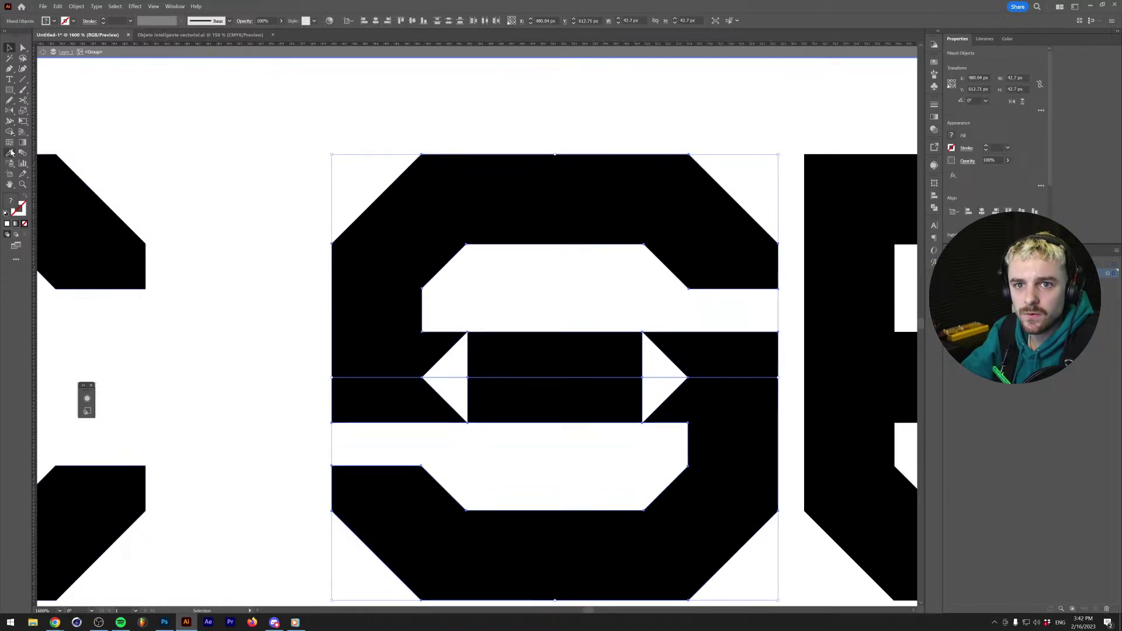
mouse_move(442, 374)
mouse_down()
mouse_move(477, 390)
mouse_move(510, 367)
mouse_move(658, 383)
mouse_up()
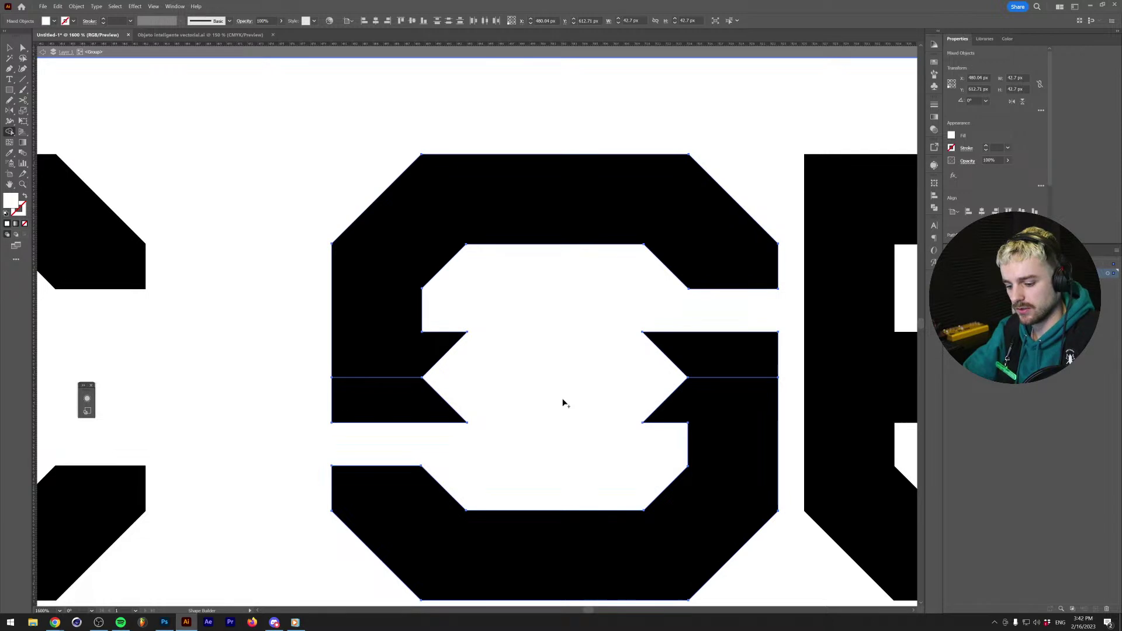
key(ctrl+shift+a)
Draw a black six-point shape with the Pen tool that exactly fills the gap in the S's middle bar, about 25.4 × 8.7 px.
key(p)
click(467, 423)
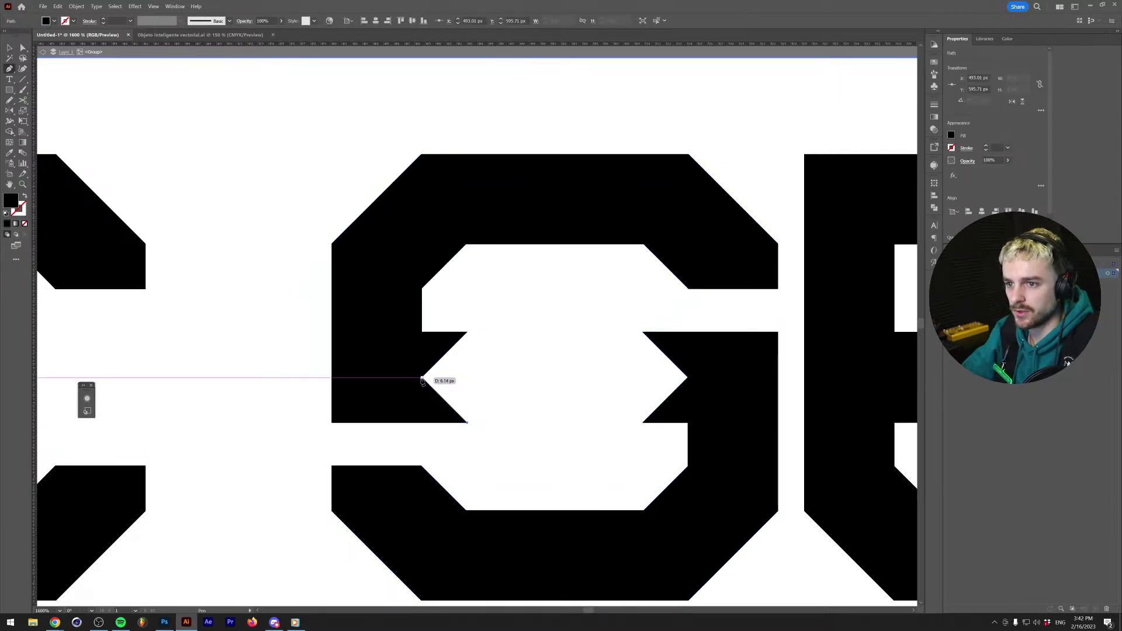
click(422, 379)
click(467, 332)
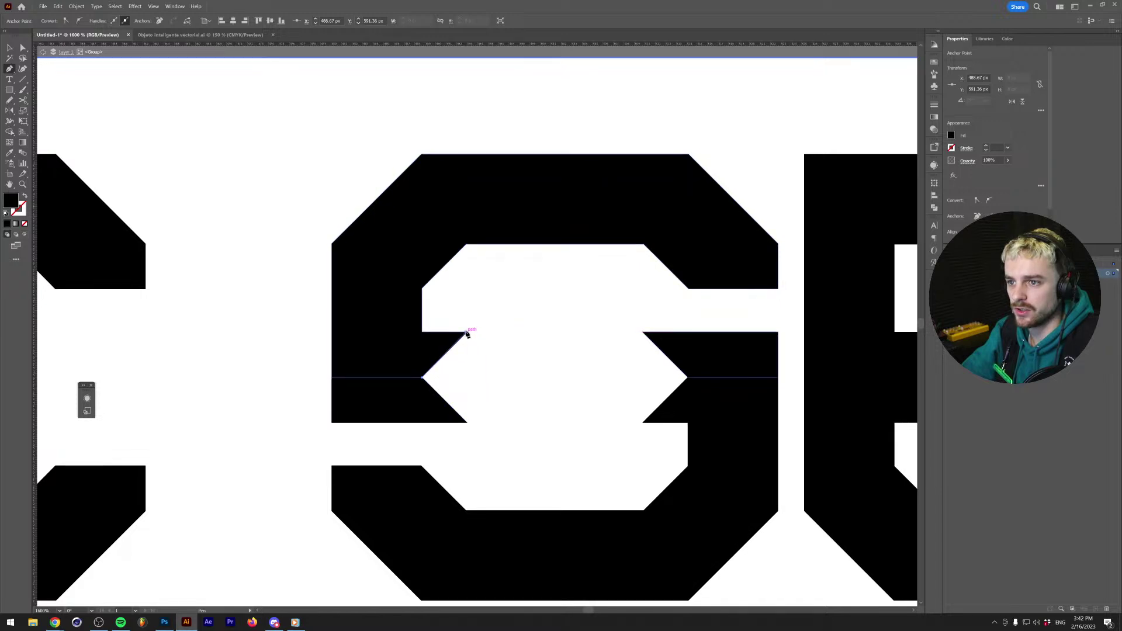
click(643, 333)
click(688, 378)
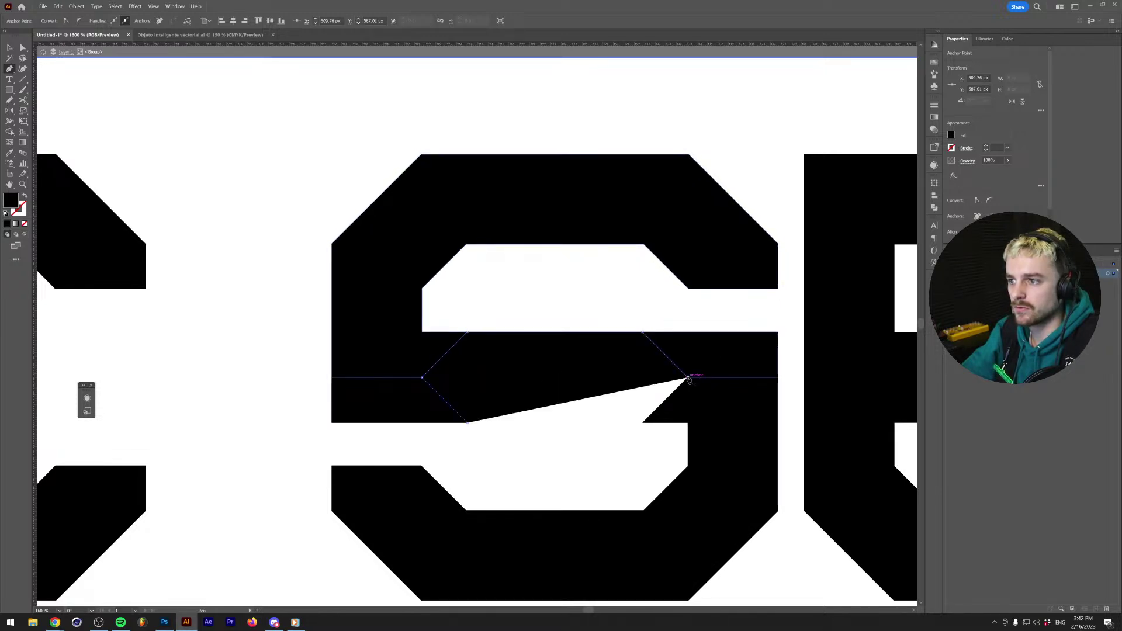
click(643, 423)
key(ctrl+j)
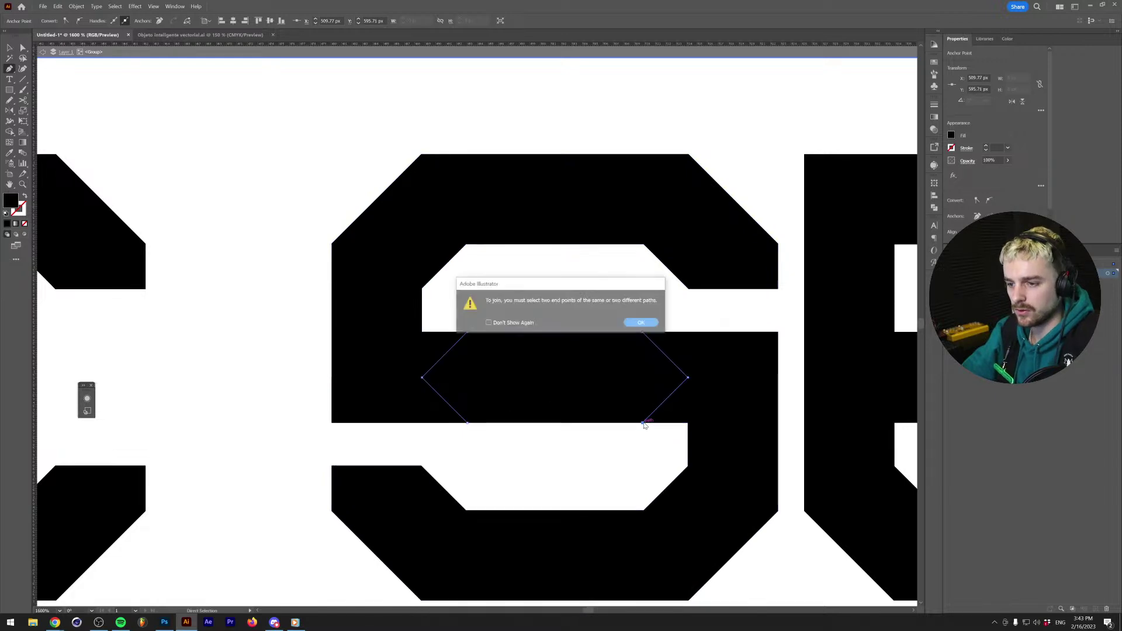
click(642, 322)
key(v)
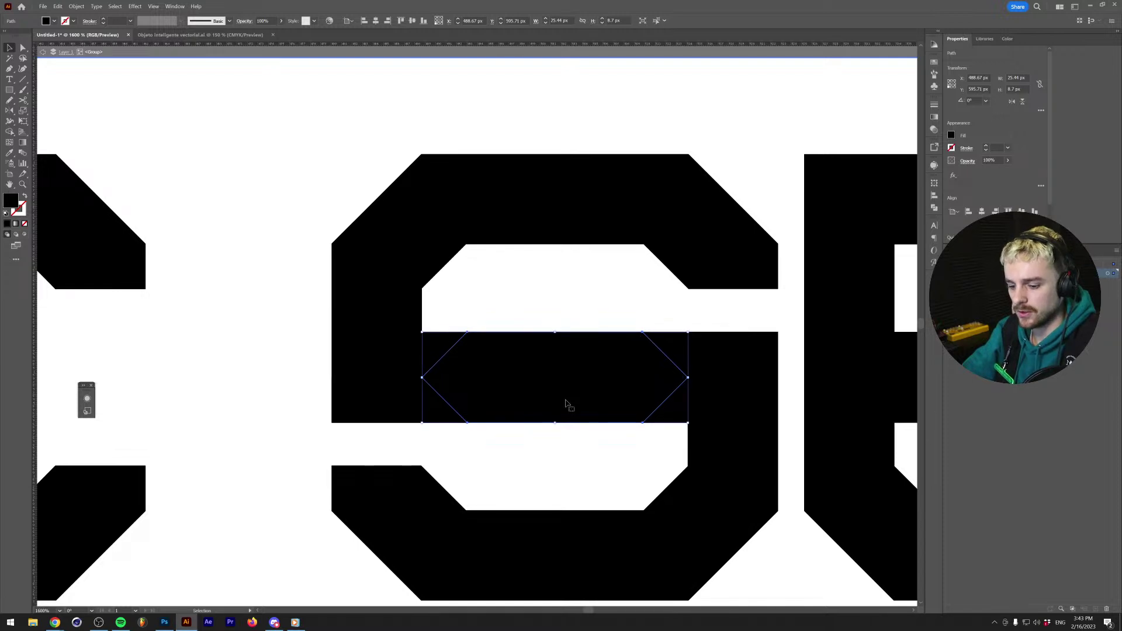
Move the hexagon's three left anchor points 3 px to the right to leave a chevron-shaped gap beside the S.
key(a)
click(423, 377)
shift+click(467, 423)
shift+click(467, 333)
key(shift+Right)
key(ctrl+z)
key(Right)
key(Right)
key(Right)
key(Right)
Move the hexagon's three right anchor points 3 px to the left to match the opposite gap, and select the whole shape.
click(640, 336)
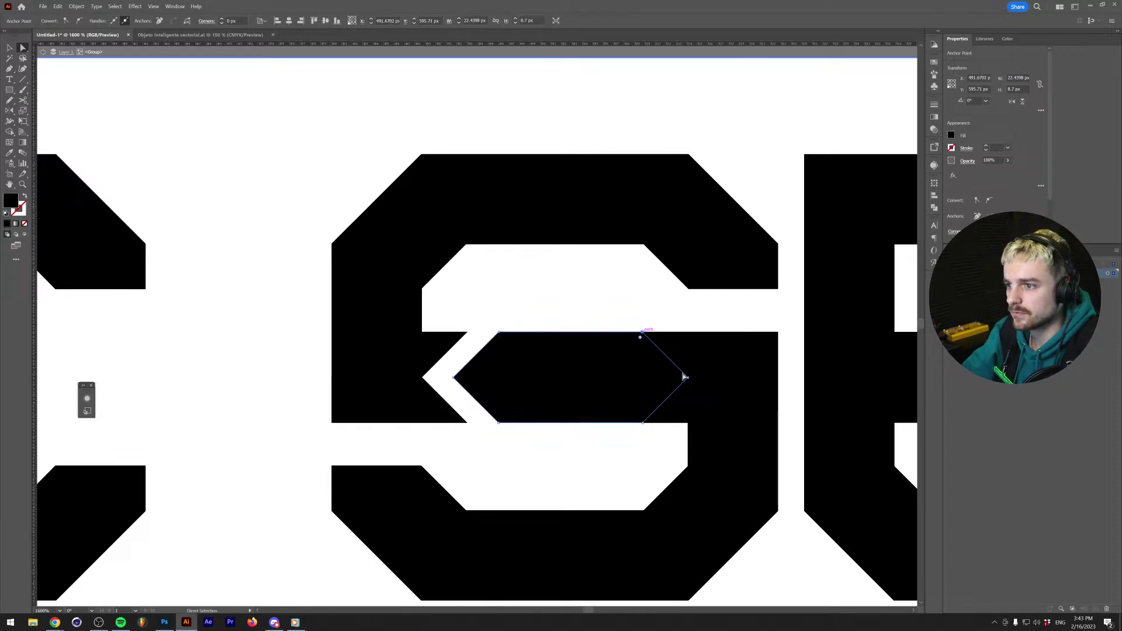
click(648, 412)
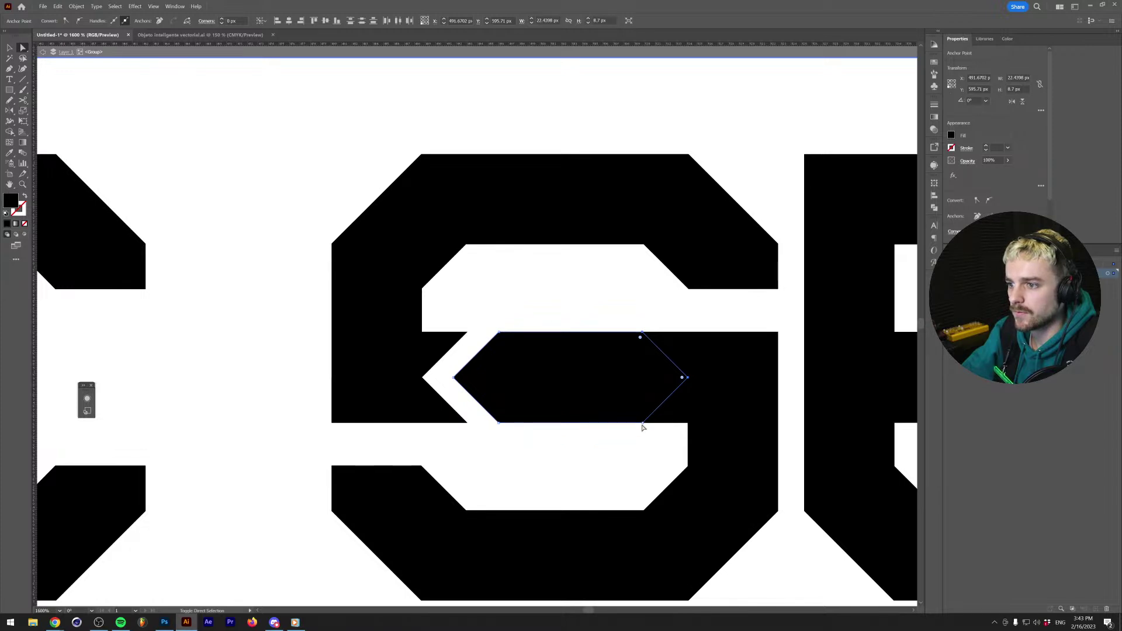
key(Left)
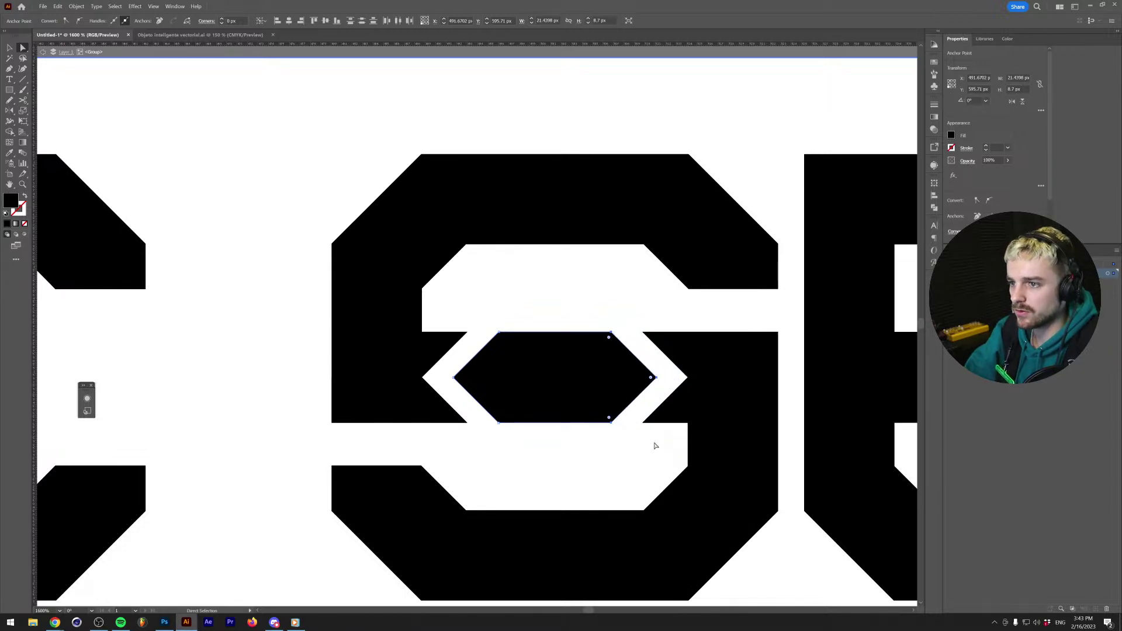
click(566, 395)
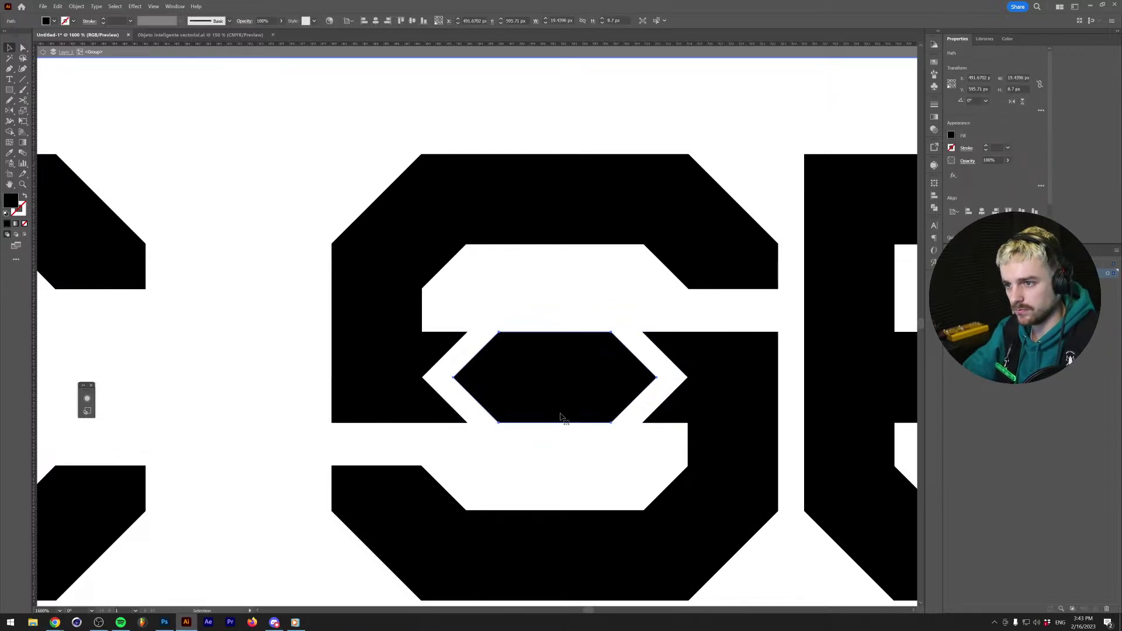
Try a white inset copy of the hexagon about 16.61 × 6.7 px using Offset Path, and remove it.
scroll(563, 409, down, 5)
click(581, 481)
scroll(562, 437, up, 3)
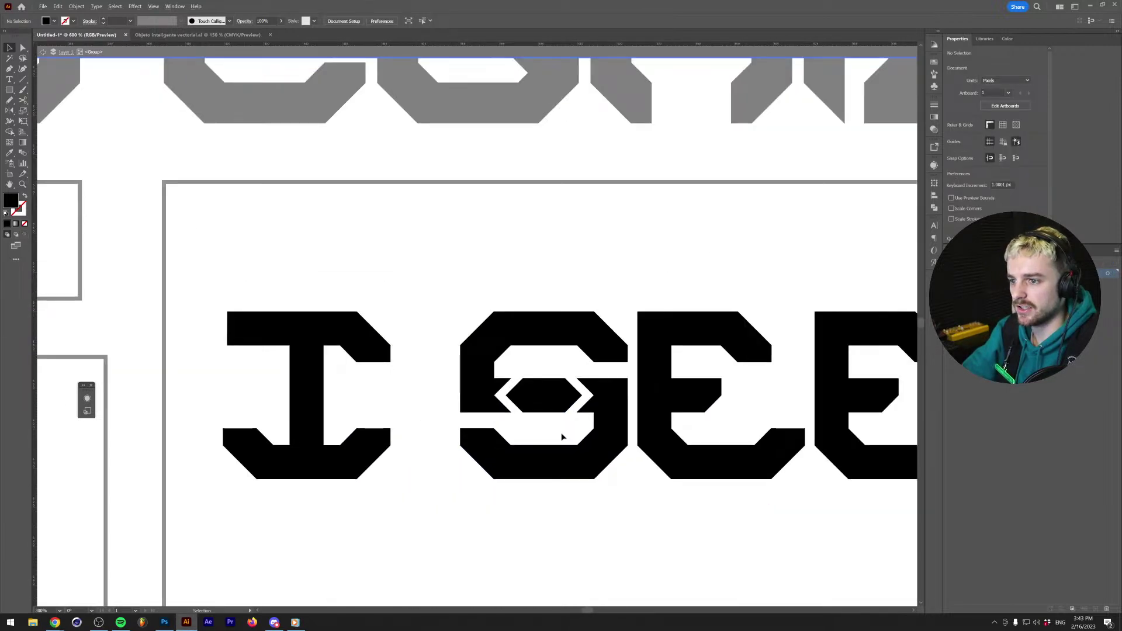
scroll(562, 437, up, 3)
click(532, 385)
key(ctrl+alt+o)
key(Return)
key(i)
click(540, 318)
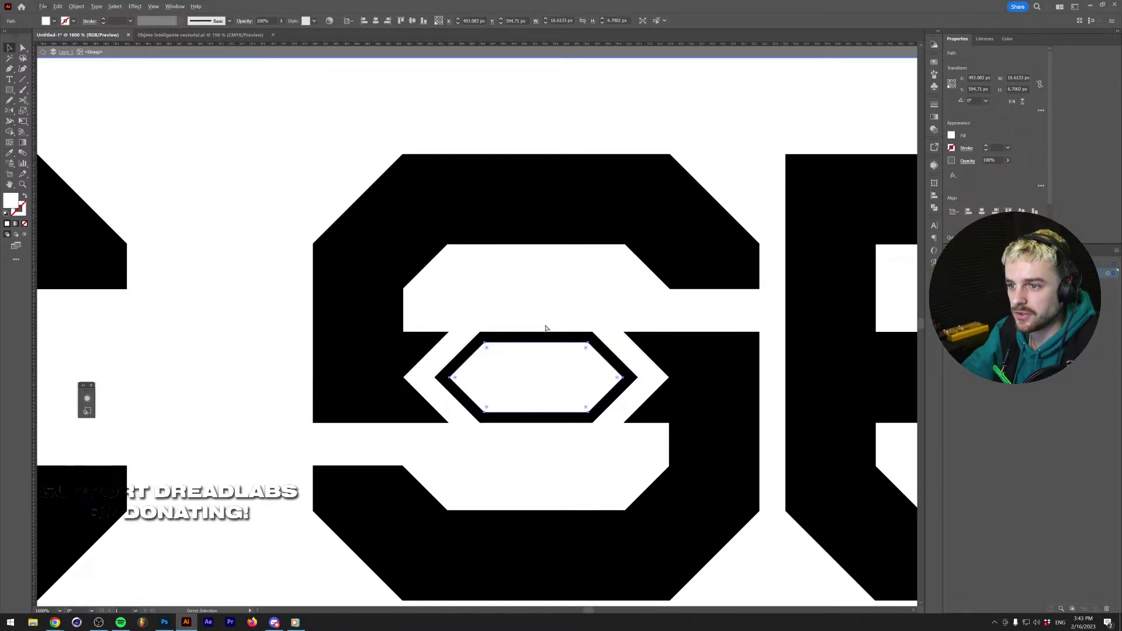
key(ctrl+z)
key(Delete)
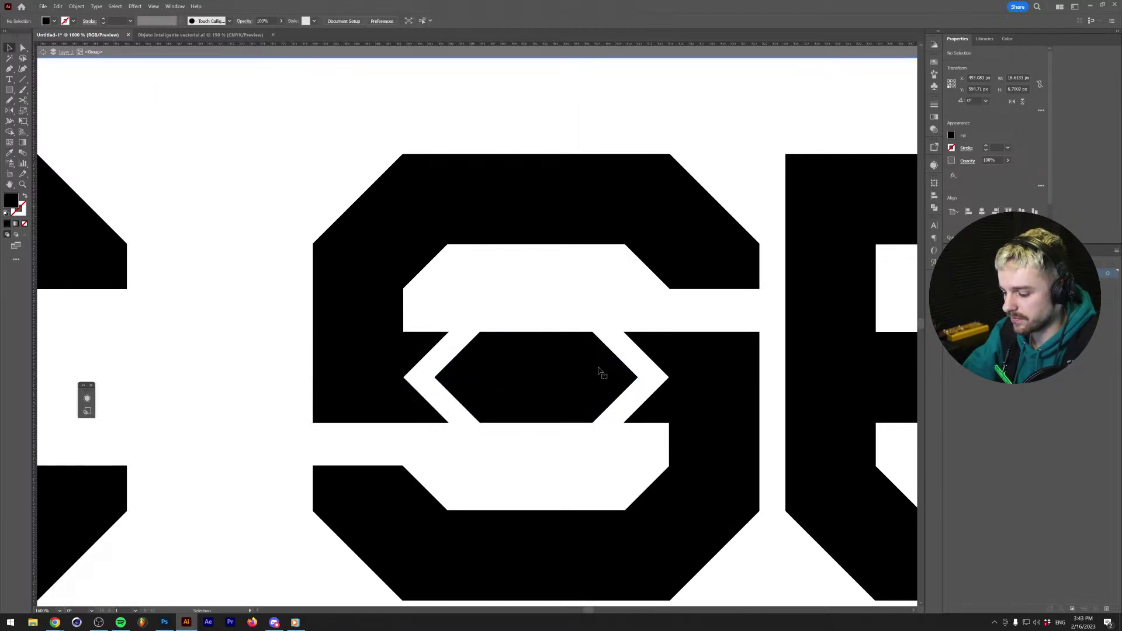
Create an inset copy of the hexagon about 13.79 × 4.7 px with Offset Path and fill it white.
drag(596, 370, 602, 365)
key(a)
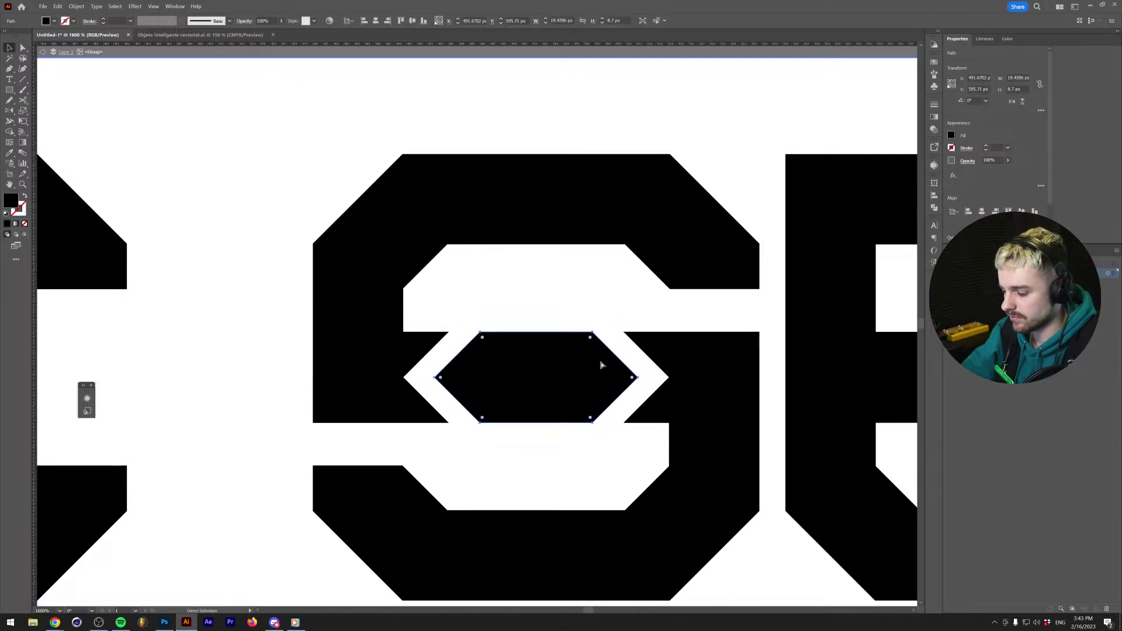
key(ctrl+alt+o)
key(Return)
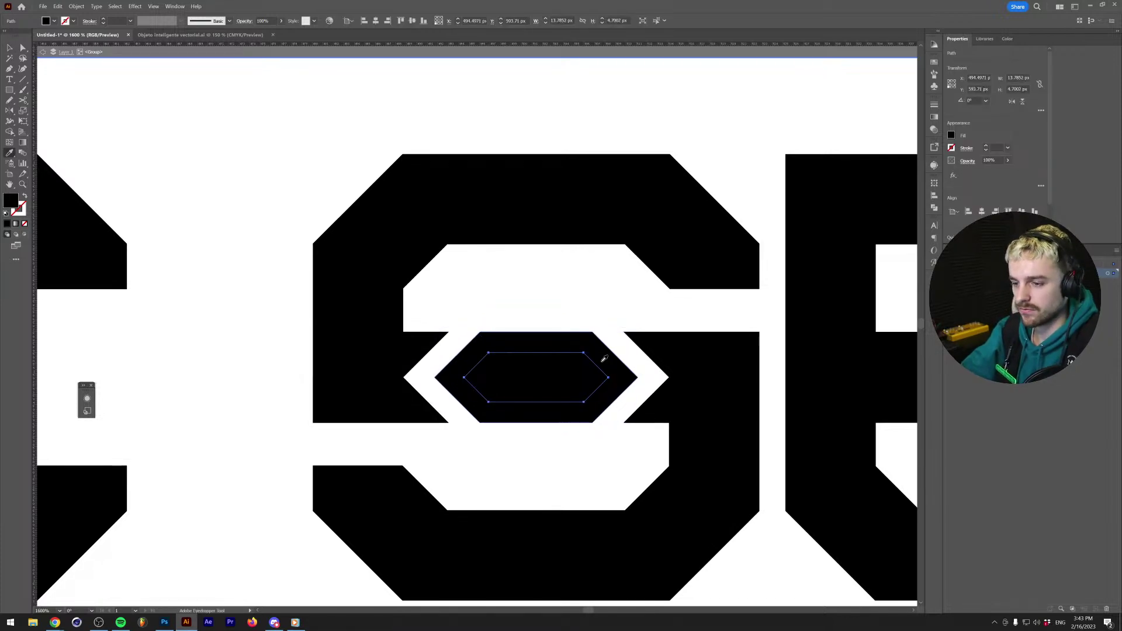
key(i)
click(604, 316)
key(v)
Subtract the white inner hexagon from the black one with Pathfinder's Minus Front, and leave group isolation.
scroll(602, 317, down, 2)
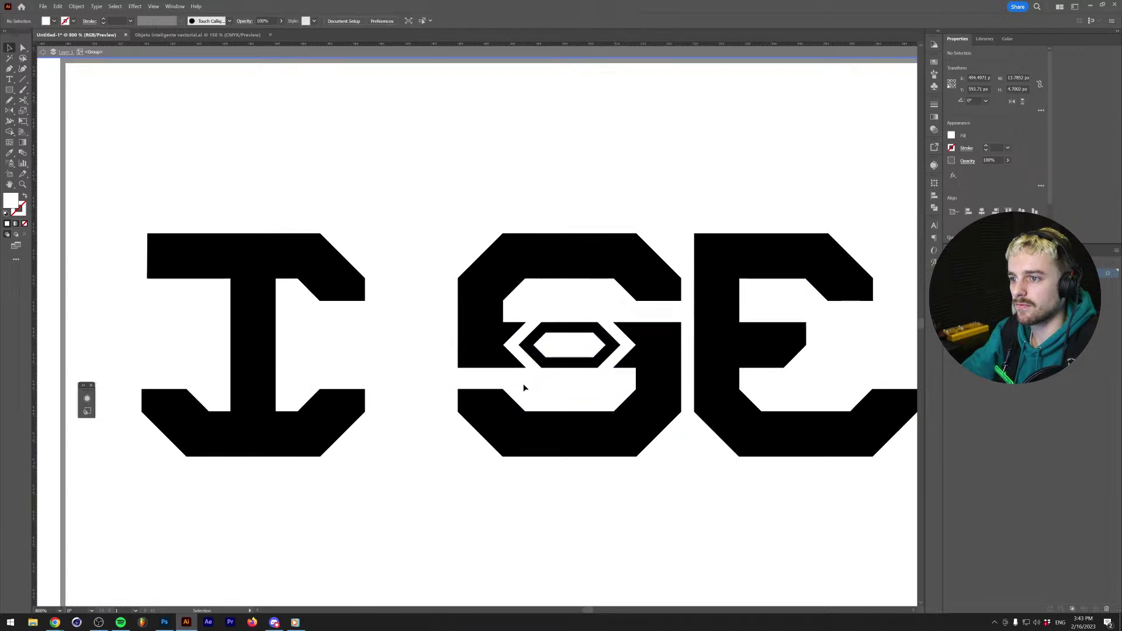
scroll(498, 401, down, 1)
scroll(526, 385, up, 1)
shift+click(556, 365)
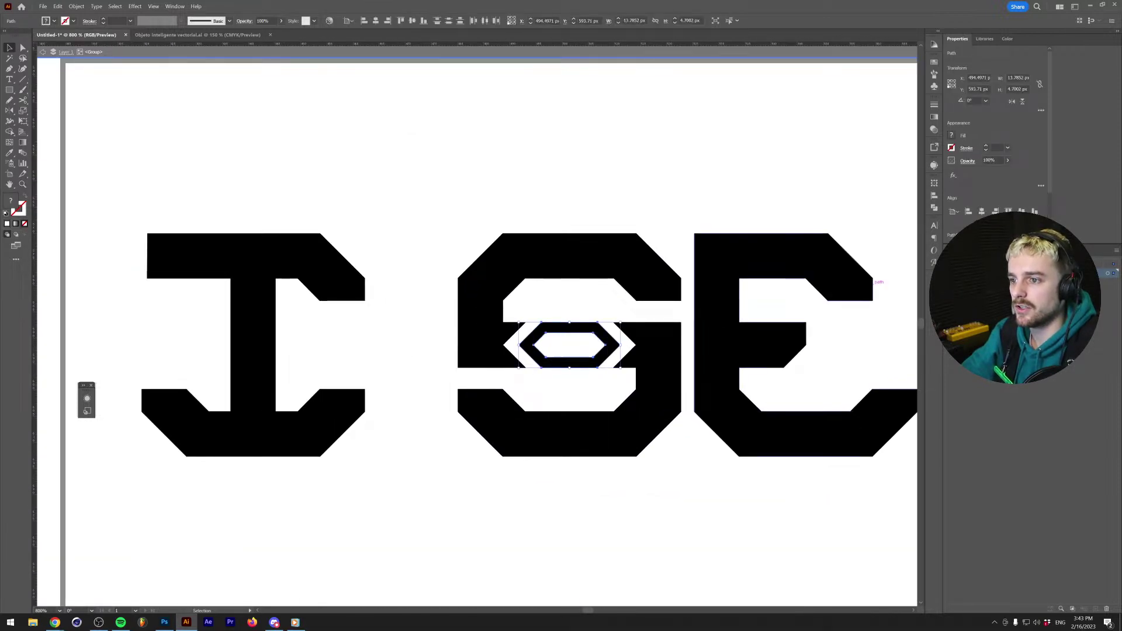
key(shift+ctrl+F9)
click(847, 203)
double_click(508, 192)
Centre the I SEE YOU title vertically in the wide empty box beneath the MAGNUM, DREADLABS and 3023 labels, and clear the selection.
scroll(507, 192, down, 4)
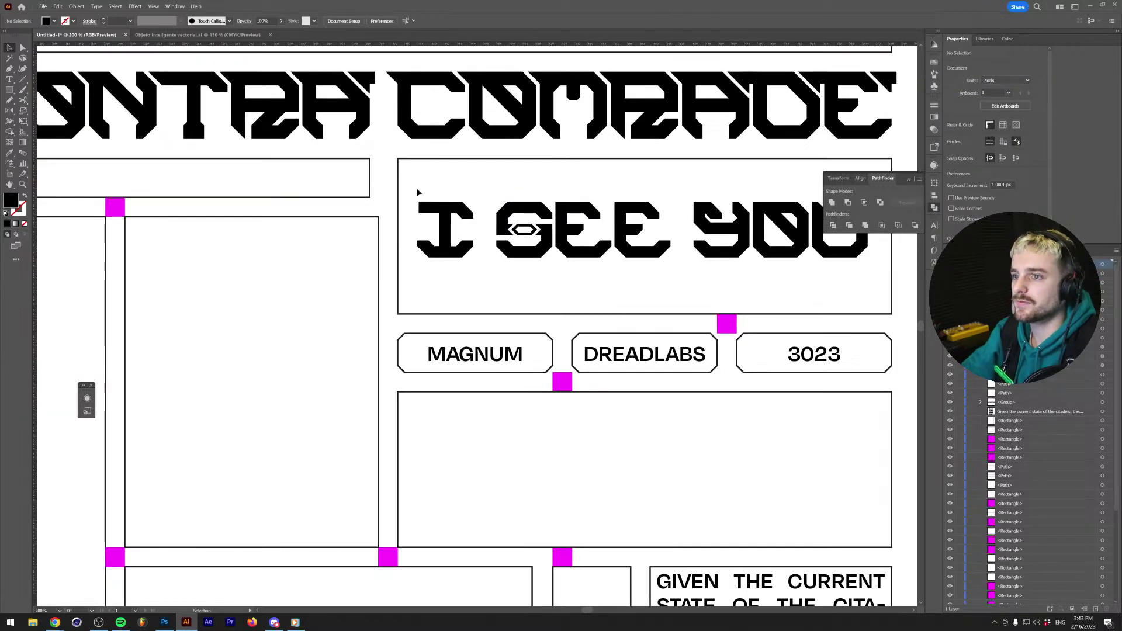
drag(825, 269, 562, 240)
key(a)
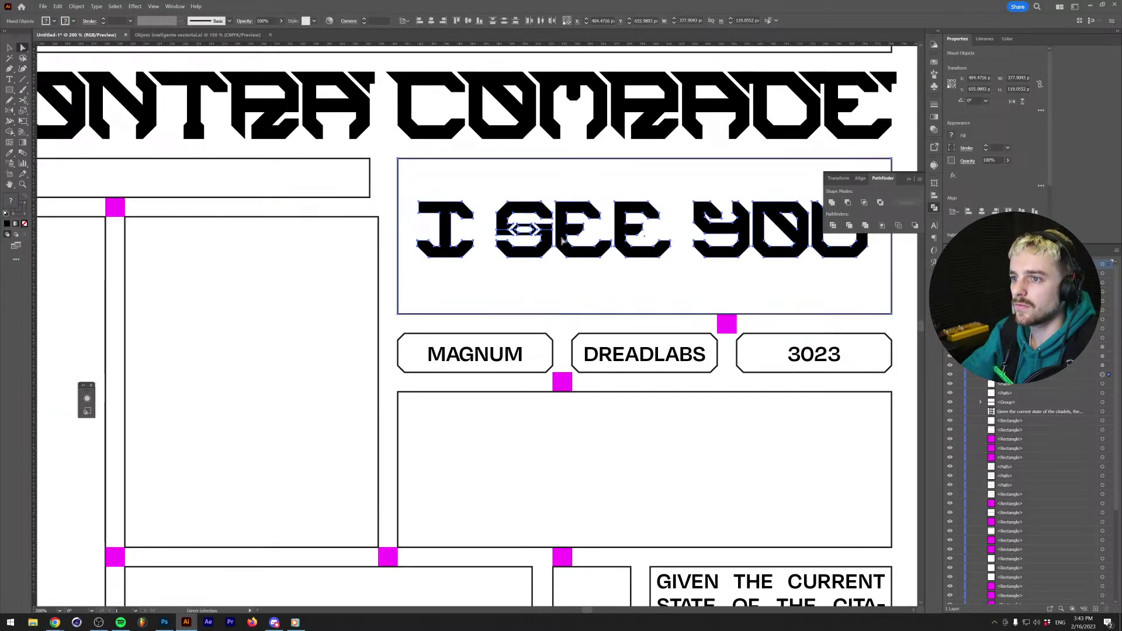
key(v)
key(a)
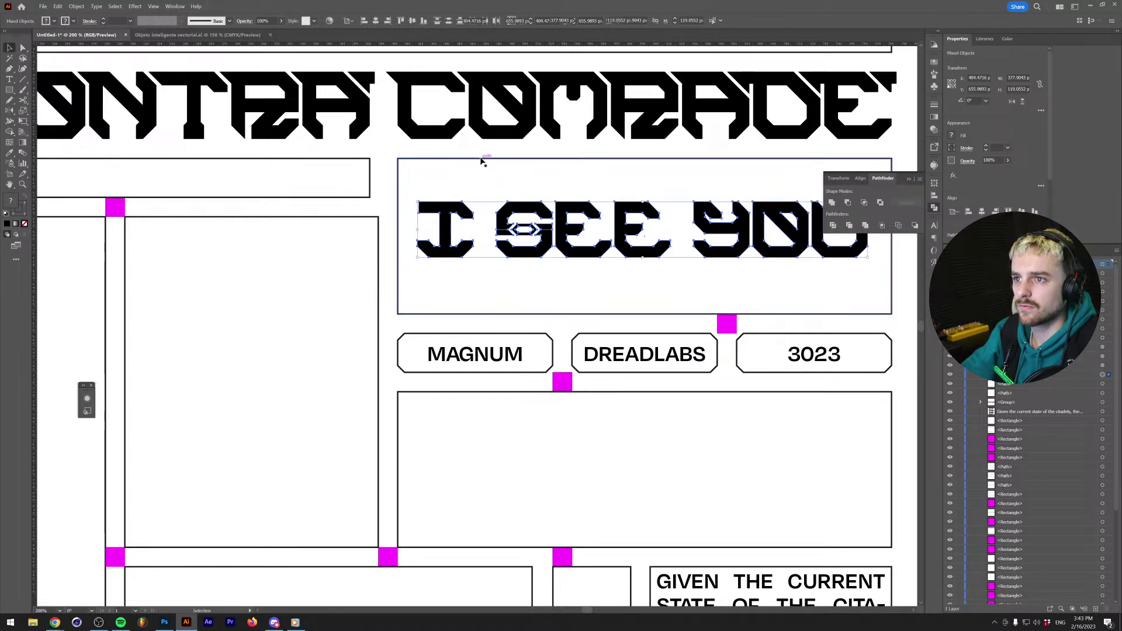
shift+click(481, 162)
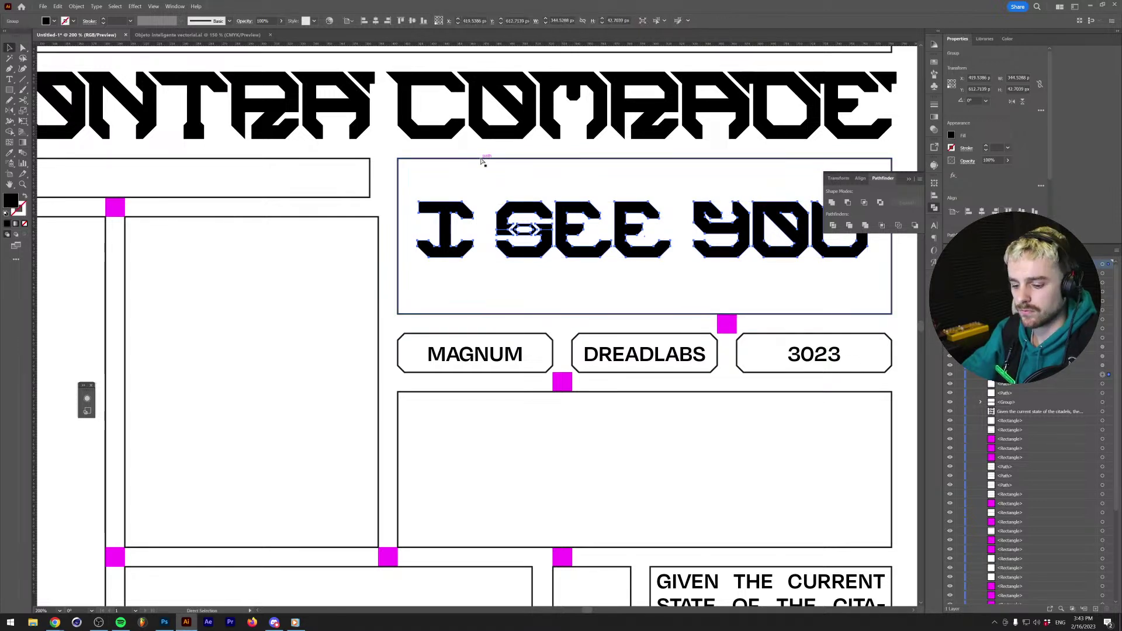
shift+click(527, 392)
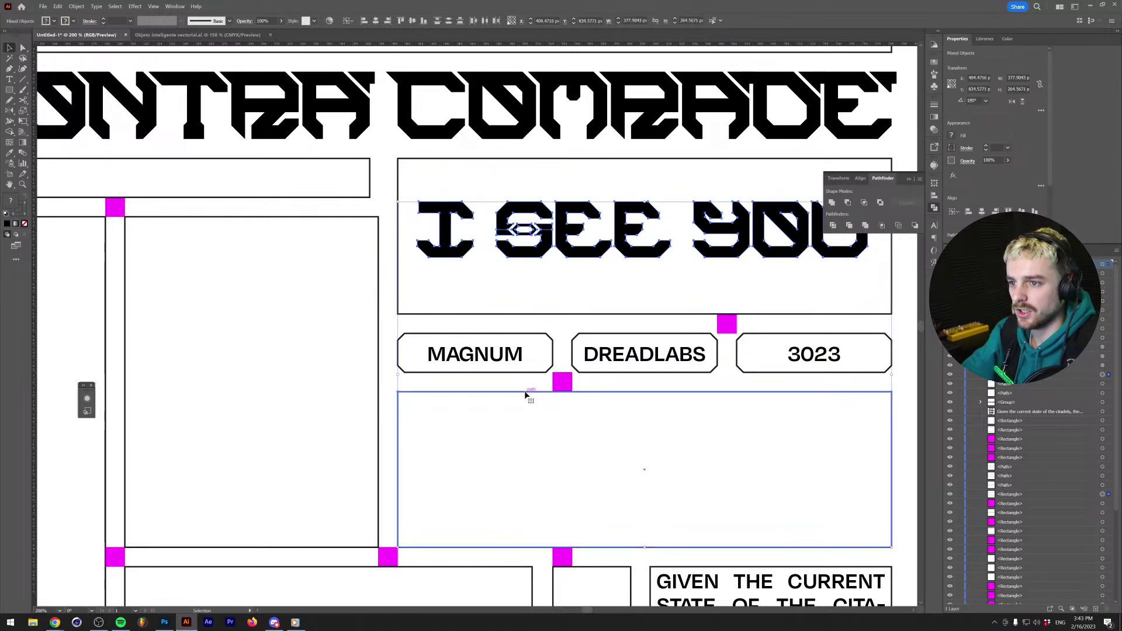
click(412, 20)
key(ctrl+shift+a)
scroll(477, 407, down, 5)
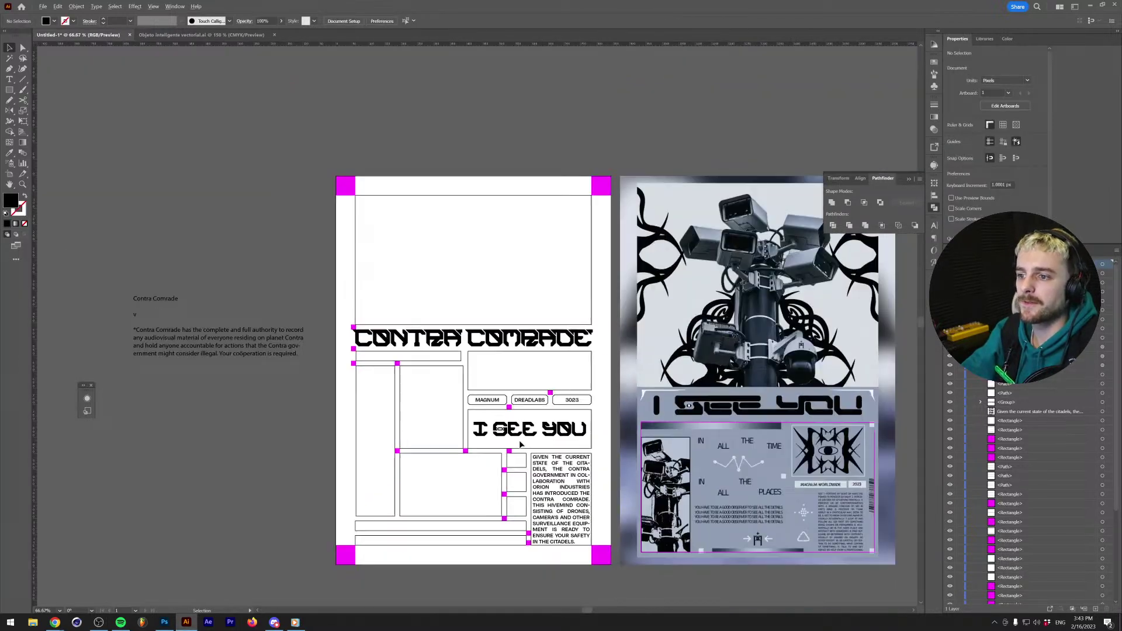
Collapse the floating Pathfinder controls and draw a black circle about 111 px in diameter on the empty canvas below the two posters.
scroll(526, 421, down, 3)
scroll(565, 436, up, 1)
scroll(657, 506, down, 3)
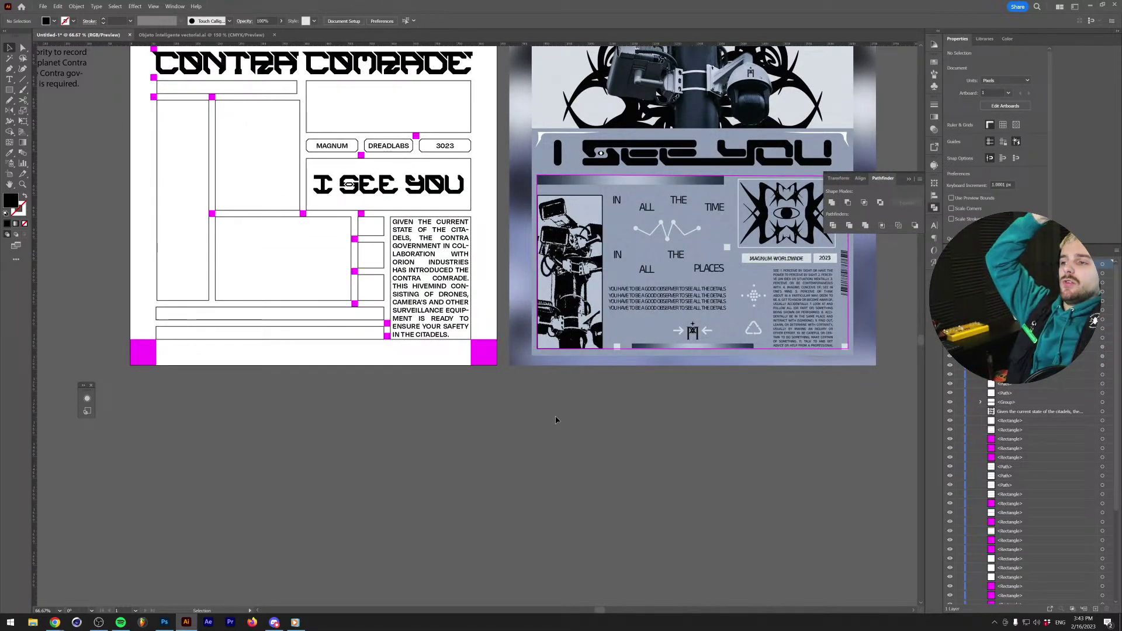
key(l)
scroll(432, 468, up, 1)
scroll(435, 464, down, 1)
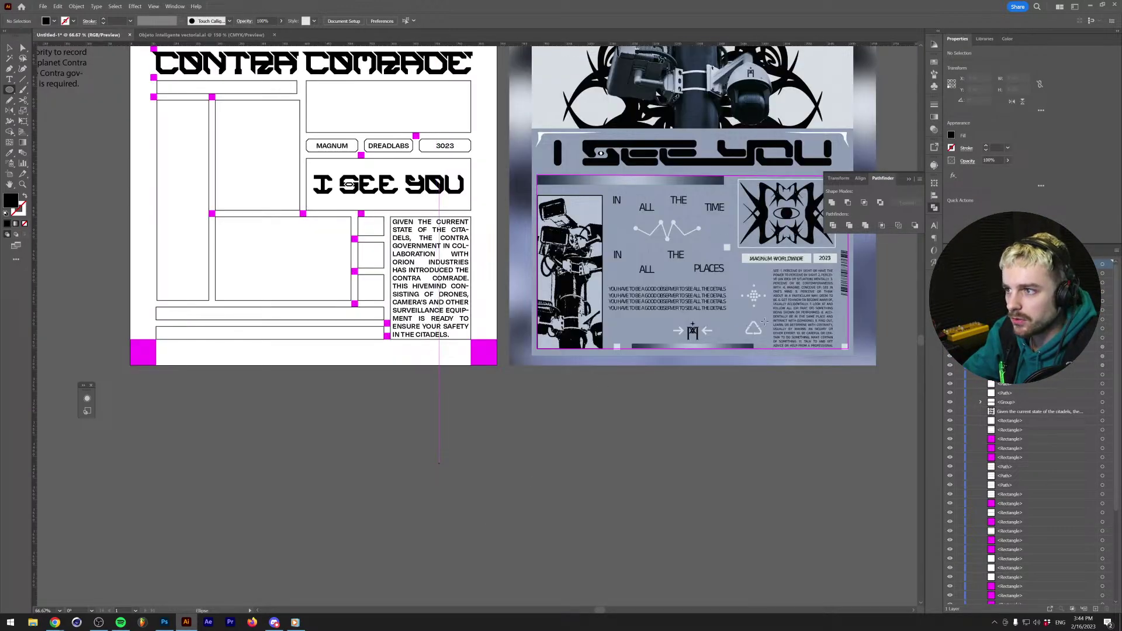
click(911, 179)
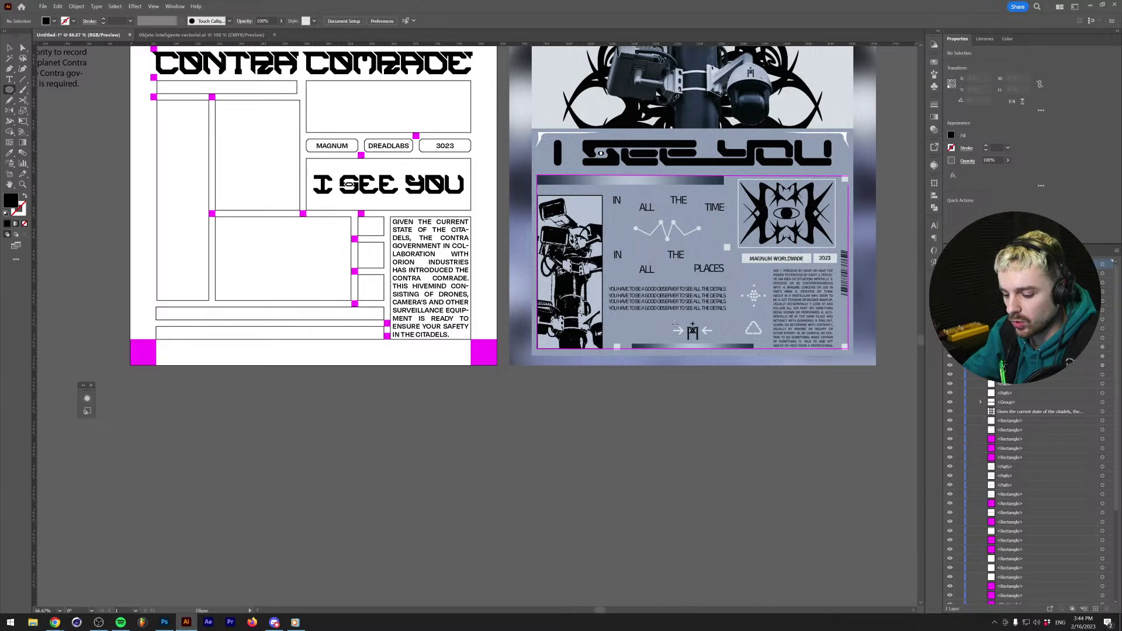
drag(472, 499, 497, 480)
key(v)
click(546, 526)
scroll(448, 480, down, 2)
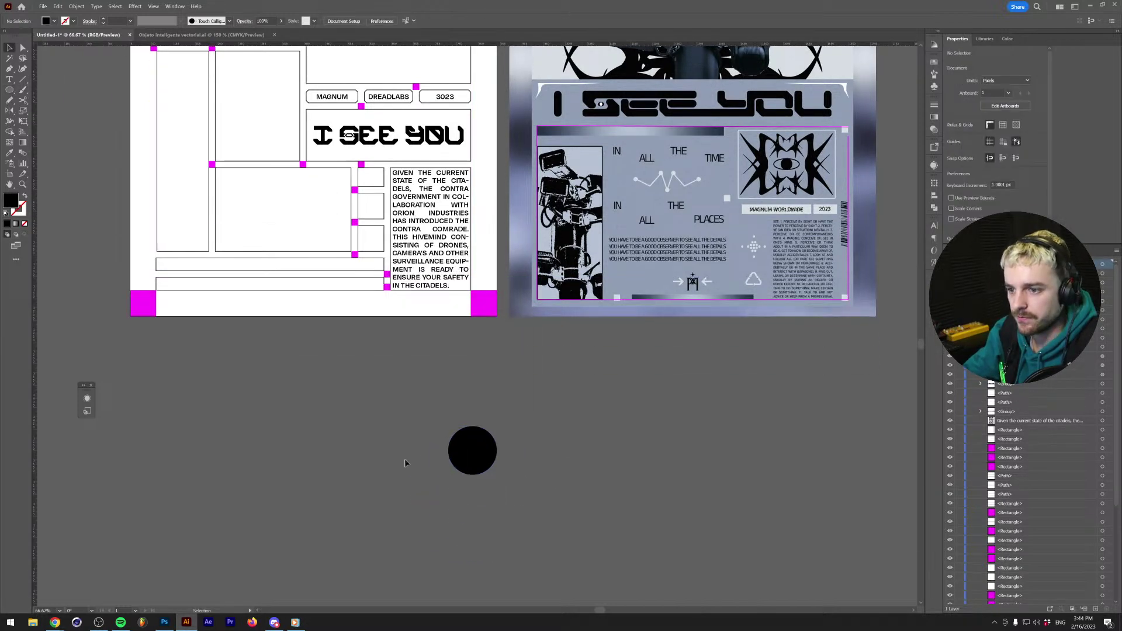
Make a larger, horizontally stretched elliptical copy about 134 px high around the circle, with a black 1 pt stroke and no fill.
scroll(395, 440, up, 1)
key(a)
click(522, 473)
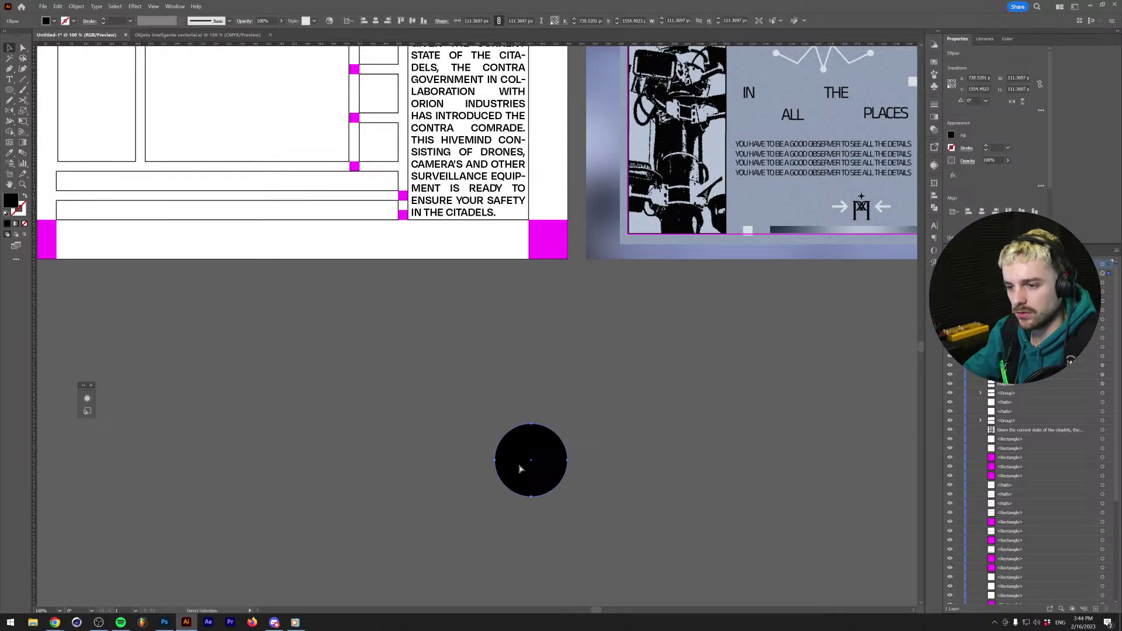
drag(530, 425, 531, 417)
mouse_move(576, 461)
mouse_down()
mouse_move(714, 454)
mouse_move(657, 459)
mouse_up()
key(shift+x)
Remove the ellipse's right and lower anchor points so only its upper-left arc is left, and clear the selection.
key(a)
click(657, 459)
key(Delete)
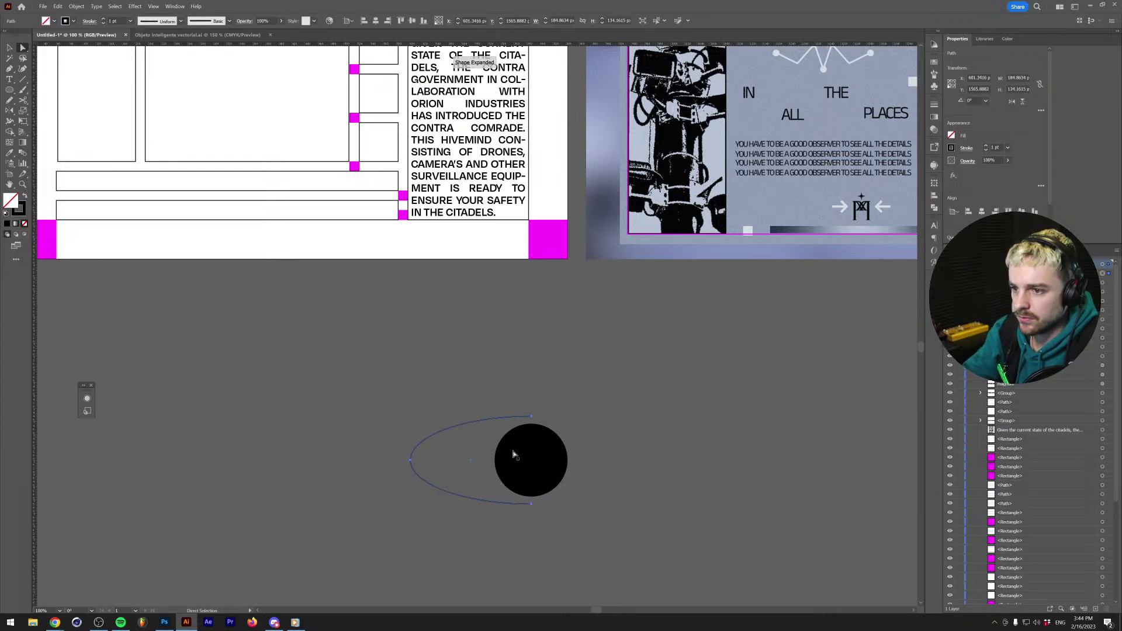
click(531, 504)
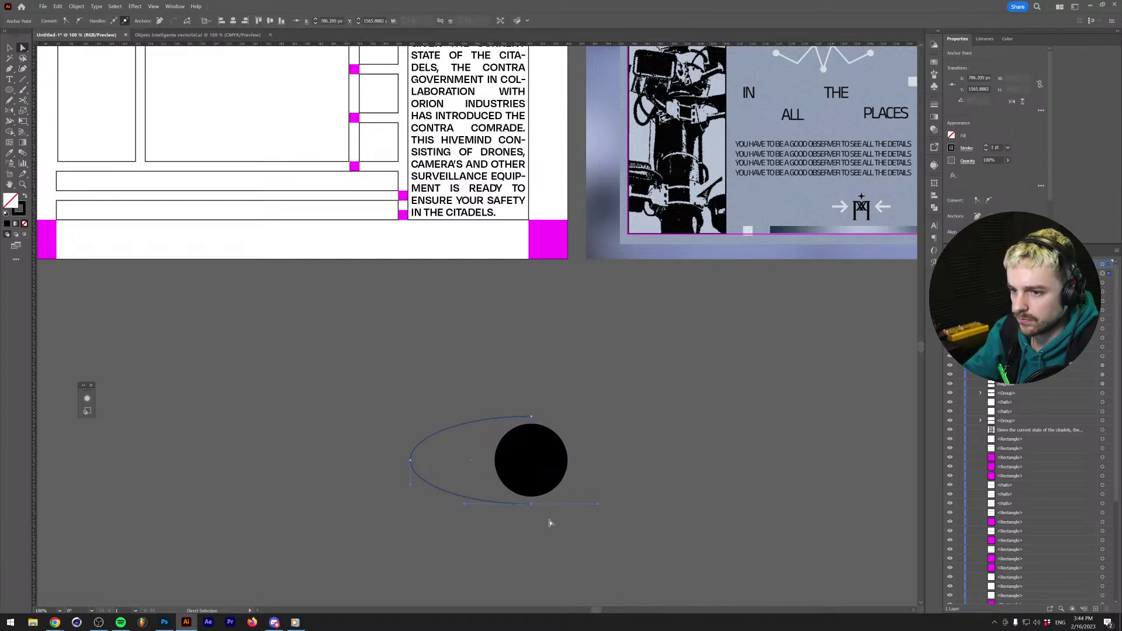
key(Delete)
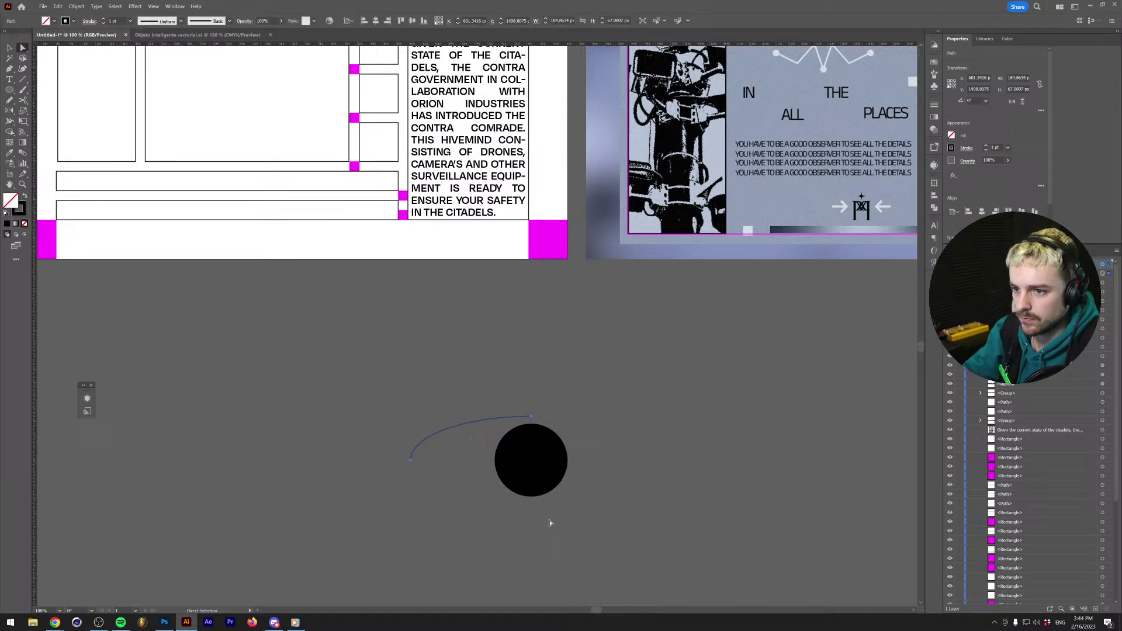
click(408, 471)
Draw a closed barbed spike about 90 × 40 px at the arc's lower-left end with the Pen tool, and deselect it.
key(p)
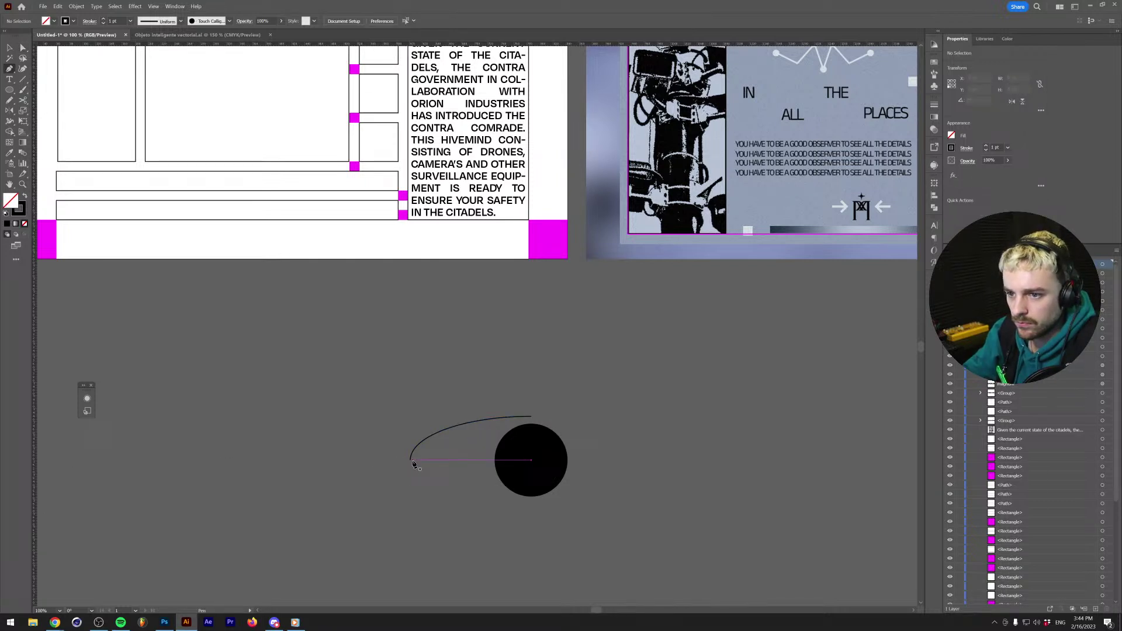
drag(425, 464, 365, 464)
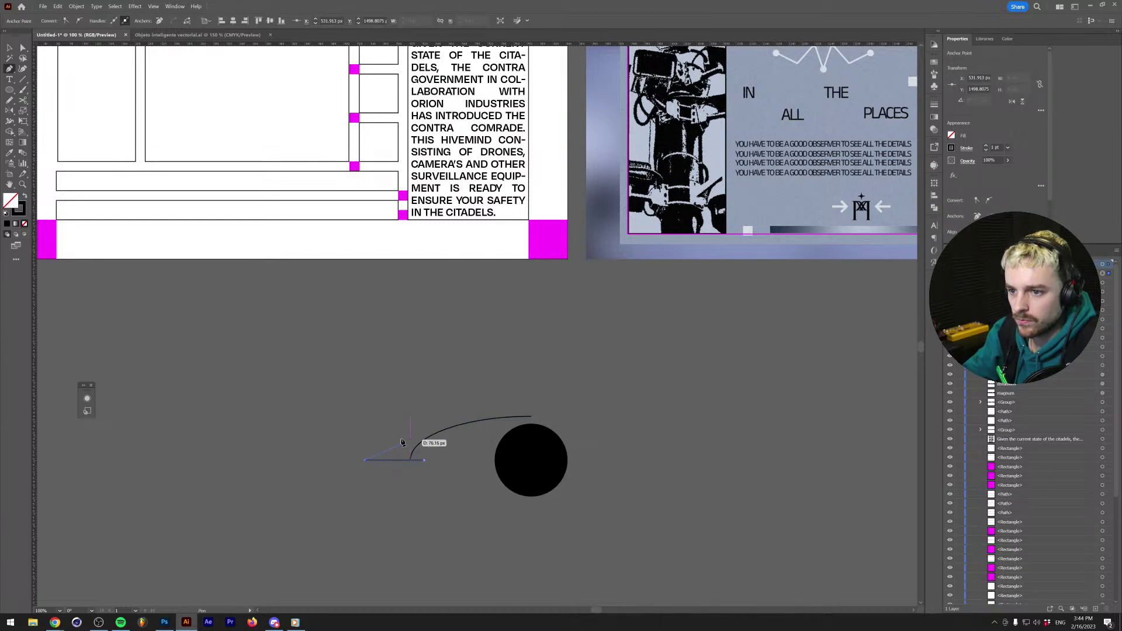
drag(410, 436, 449, 443)
key(v)
click(445, 463)
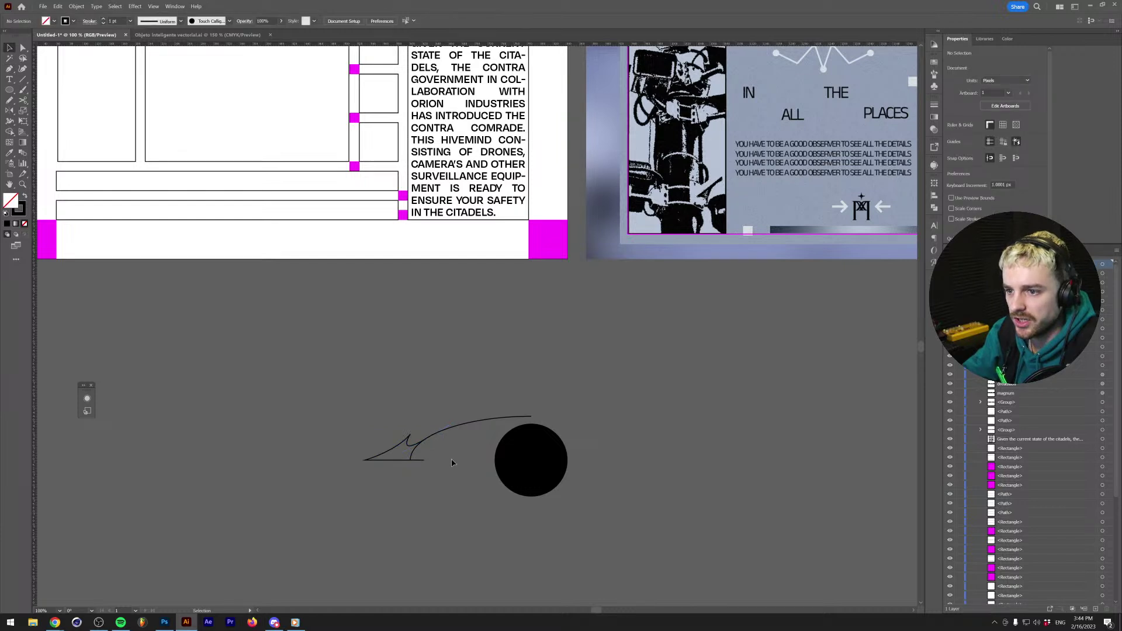
Try a solid black fill on the barbed spike, and return it to an unfilled outline.
click(401, 460)
key(shift+x)
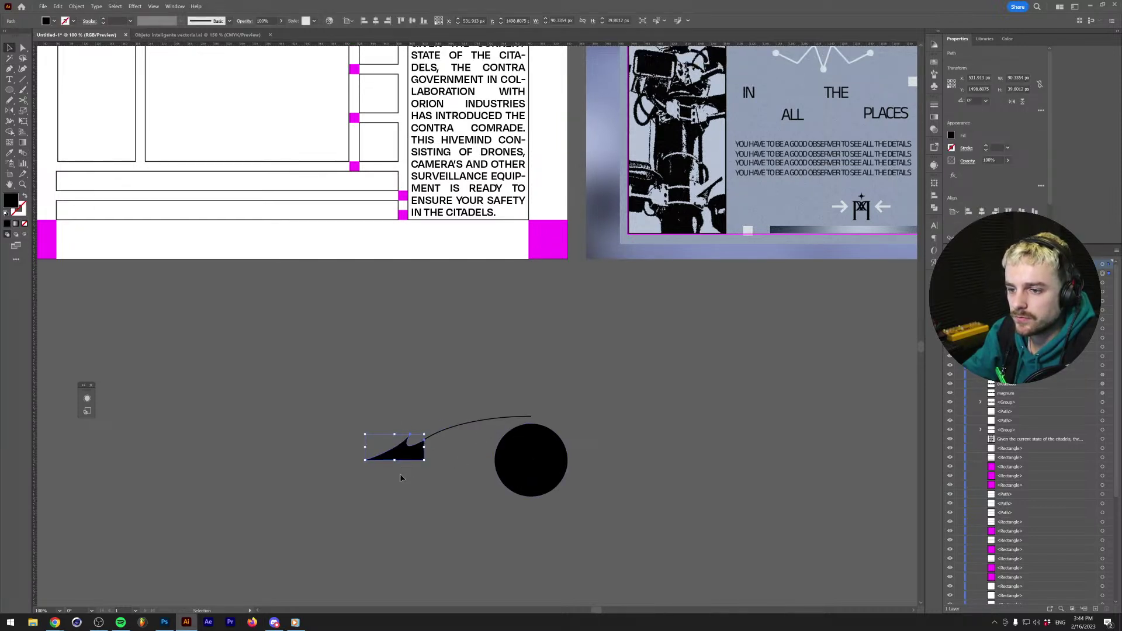
key(shift+x)
click(401, 479)
scroll(402, 479, up, 1)
scroll(422, 466, down, 3)
key(super)
scroll(421, 466, up, 2)
key(super)
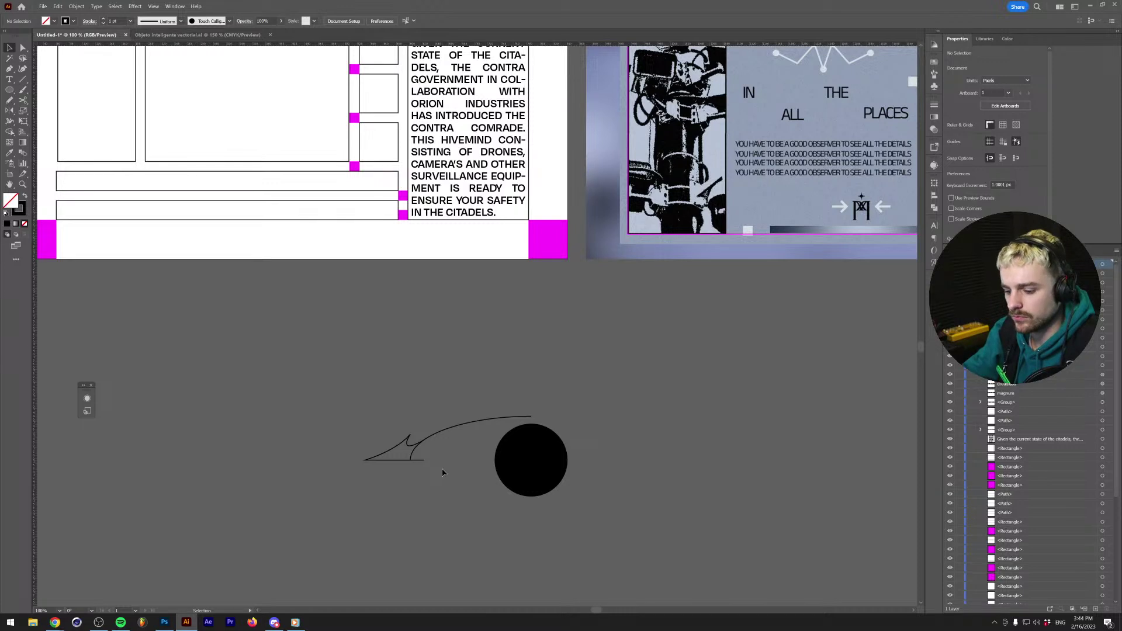
Try to connect the spike's lower corner to the arc's upper end with a Pen curve, and undo it.
key(p)
drag(425, 461, 627, 141)
scroll(623, 409, up, 5)
key(a)
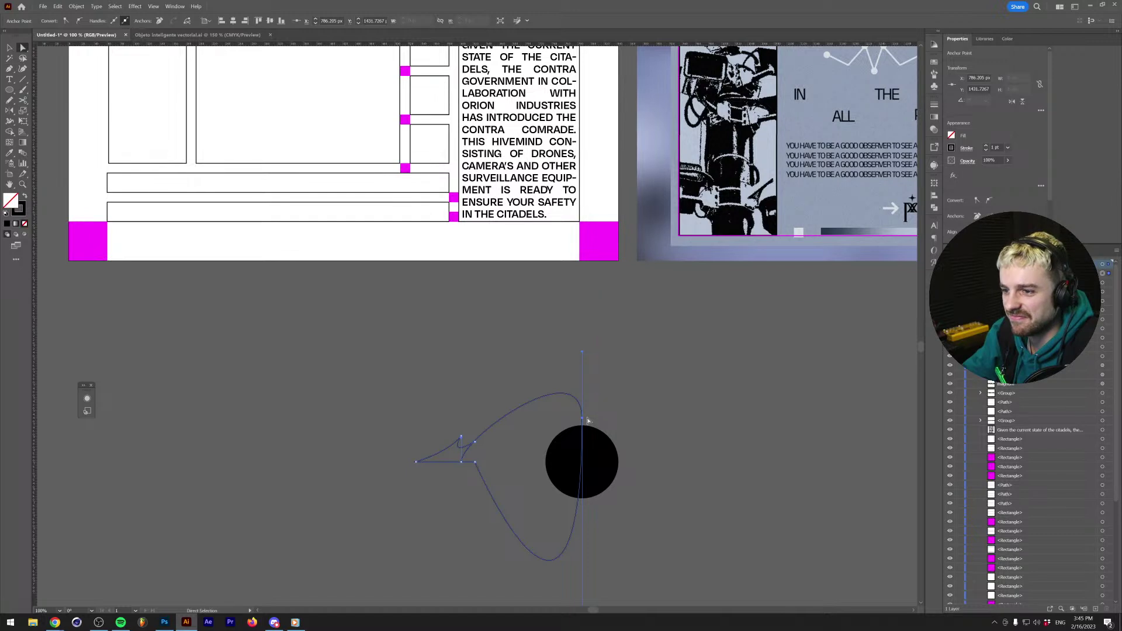
key(ctrl+z)
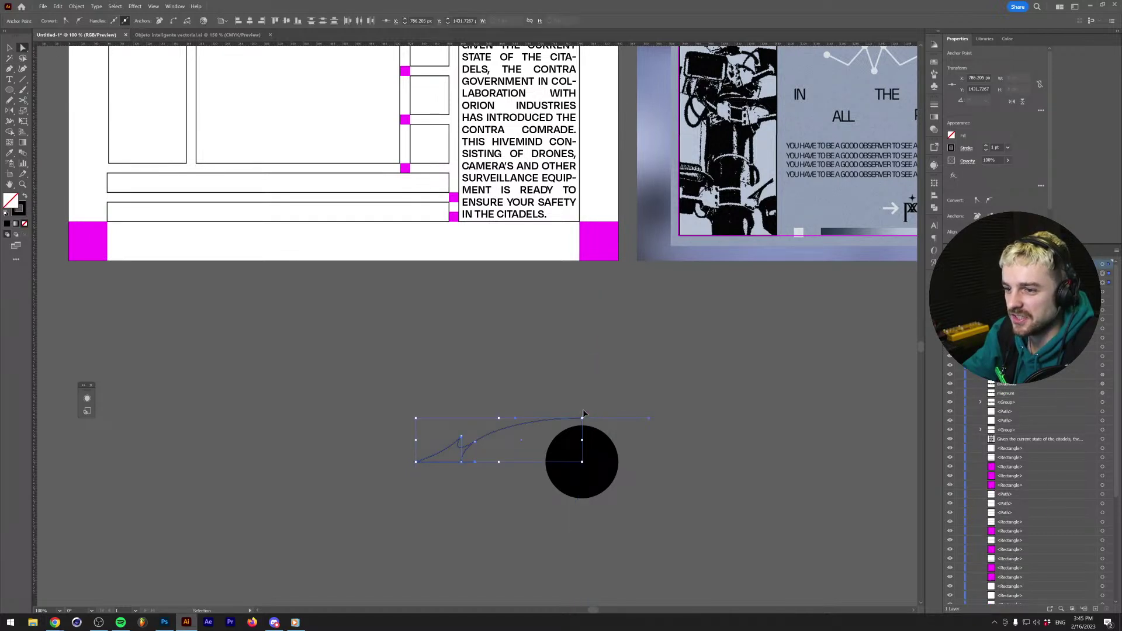
Connect the arc's upper end to the spike's lower-right corner with the Pen tool and bend the new segment parallel to the arc.
key(p)
click(583, 420)
click(475, 462)
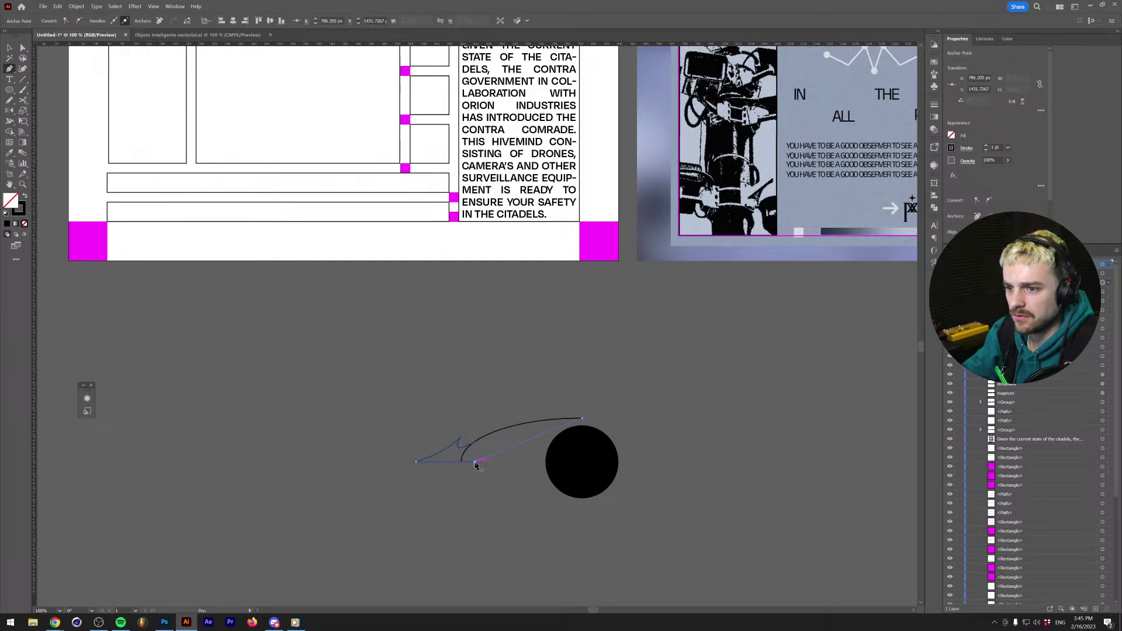
drag(525, 447, 519, 439)
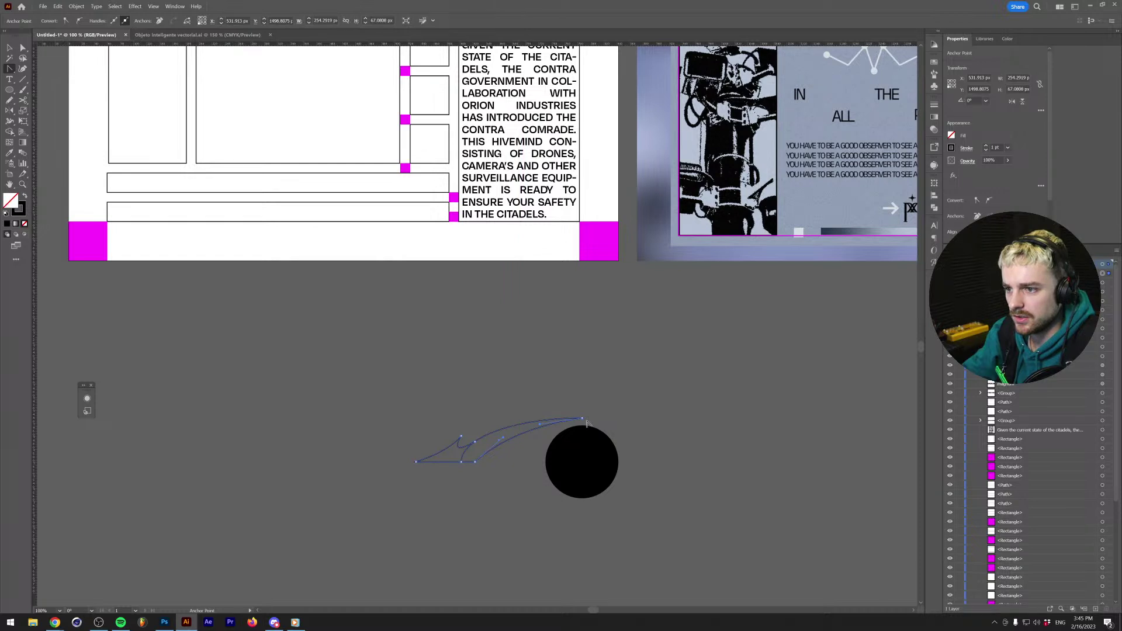
scroll(586, 423, up, 2)
key(v)
click(275, 426)
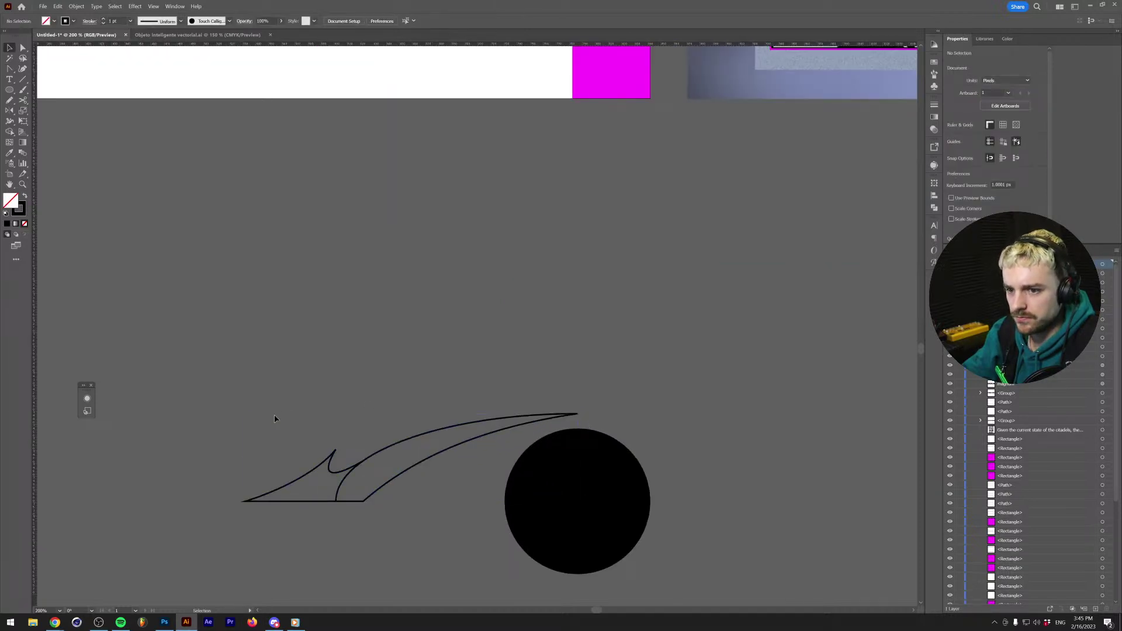
Swap the wing outline's fill and stroke to make it solid black without a stroke, and deselect it.
key(shift+x)
key(shift+c)
key(v)
click(391, 517)
scroll(392, 517, down, 2)
scroll(392, 517, up, 2)
Turn the curve handle at the wing's lower-right corner vertically upward so the inner edge rises steeply from the base.
key(a)
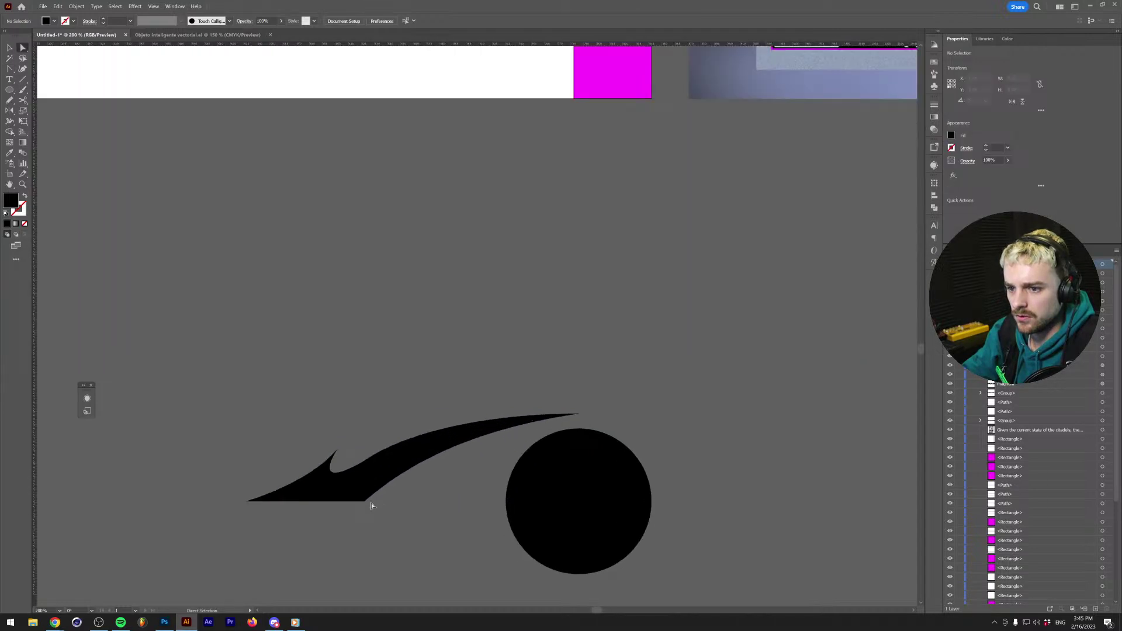
click(365, 501)
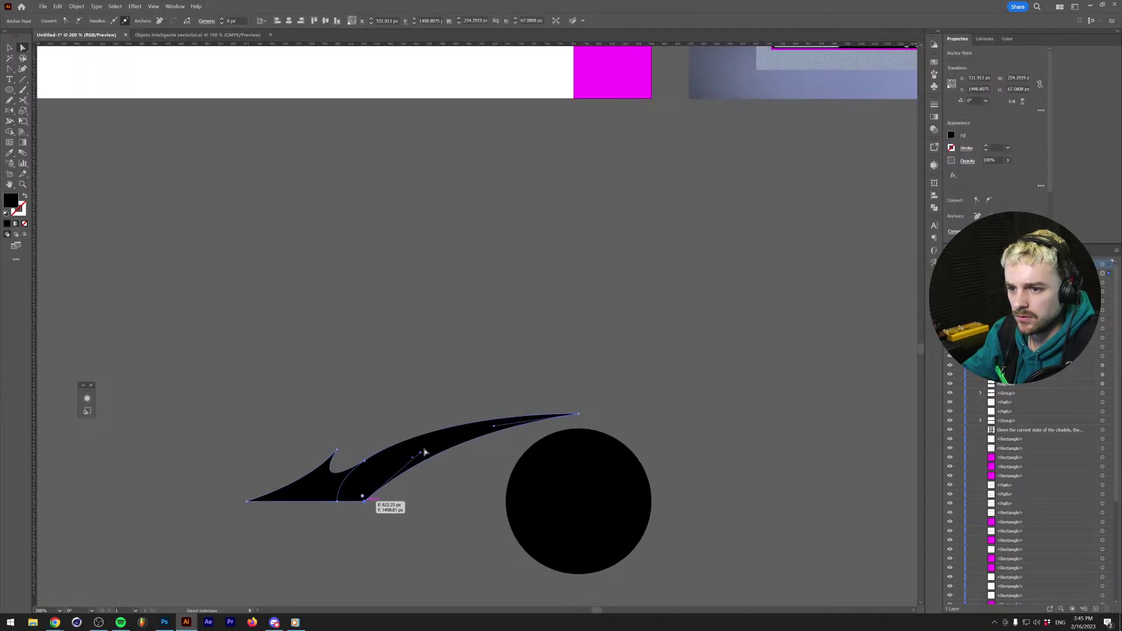
drag(421, 456, 367, 483)
click(463, 504)
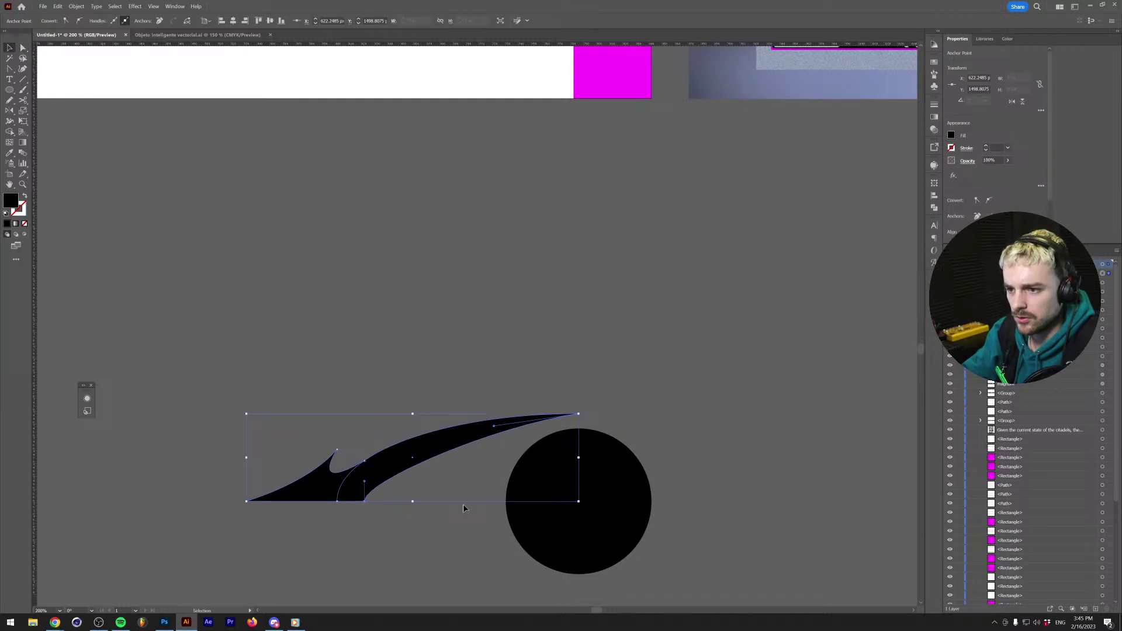
Add an anchor point beside the wing's pointed tip and align it directly beneath the tip to form a blunt end.
click(577, 416)
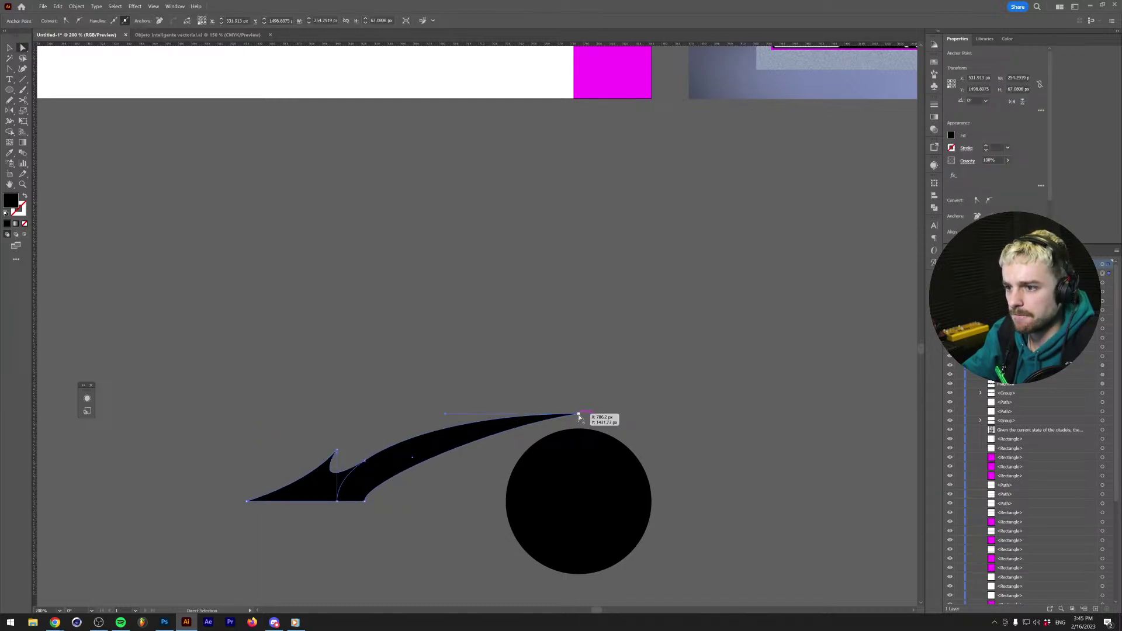
scroll(579, 415, up, 2)
key(p)
click(540, 419)
key(a)
drag(543, 422, 576, 422)
key(shift+x)
key(shift+x)
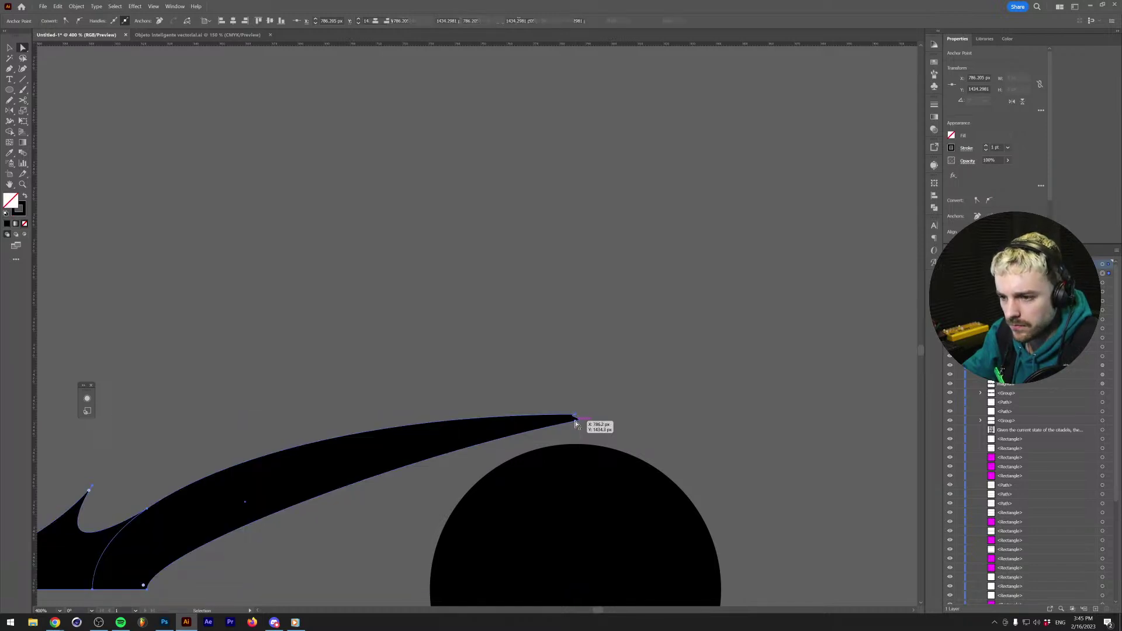
Straighten the corner points at the wing's blunt tip, pull a horizontal handle from the upper one to curve the top edge, and deselect.
key(shift+c)
scroll(574, 416, up, 3)
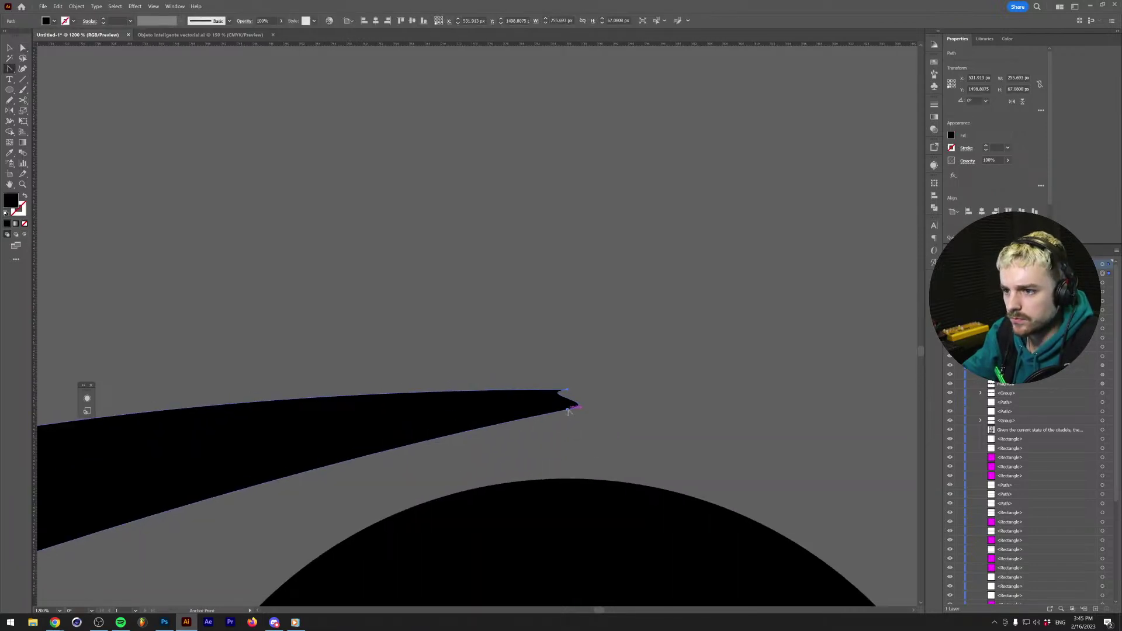
click(568, 412)
click(565, 409)
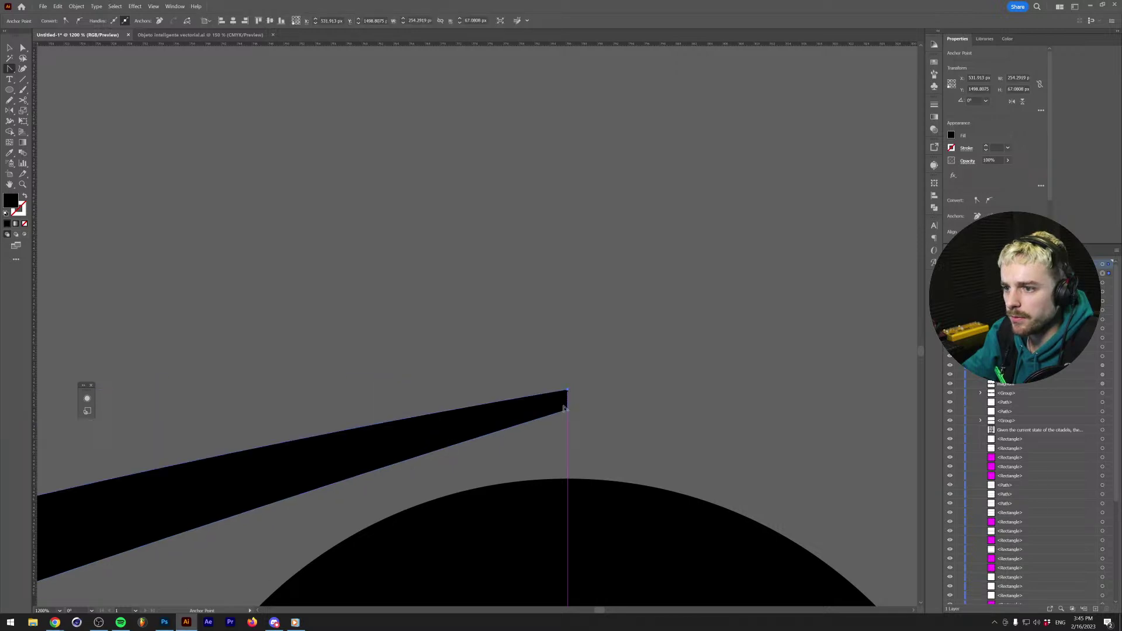
scroll(564, 408, down, 5)
drag(562, 406, 621, 404)
scroll(581, 415, up, 2)
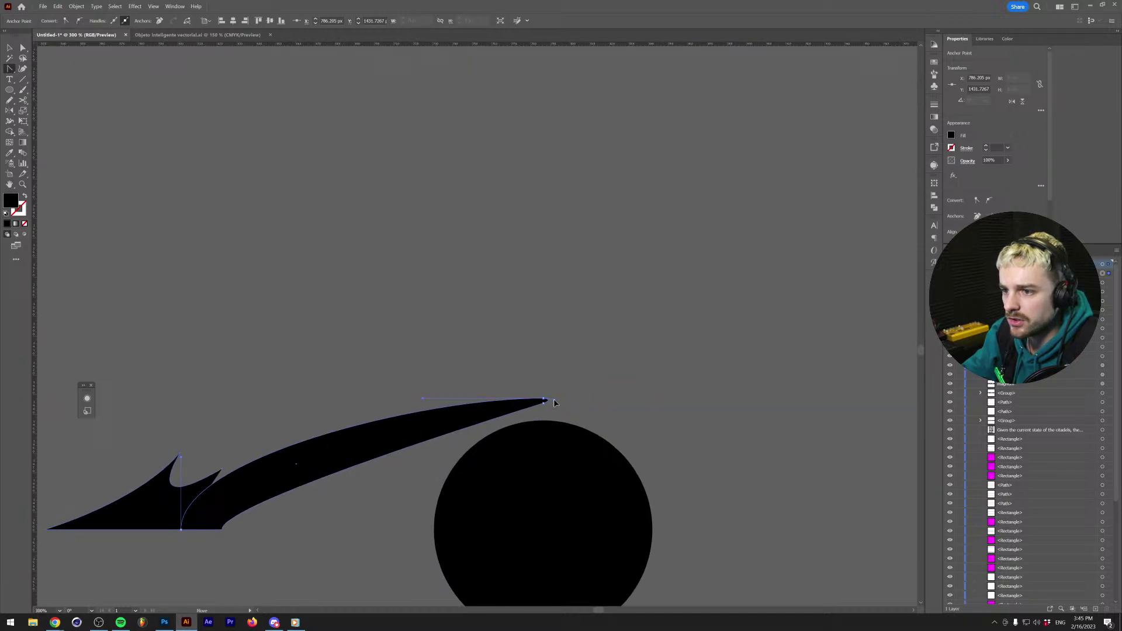
key(v)
click(519, 412)
scroll(519, 412, up, 2)
scroll(517, 413, down, 3)
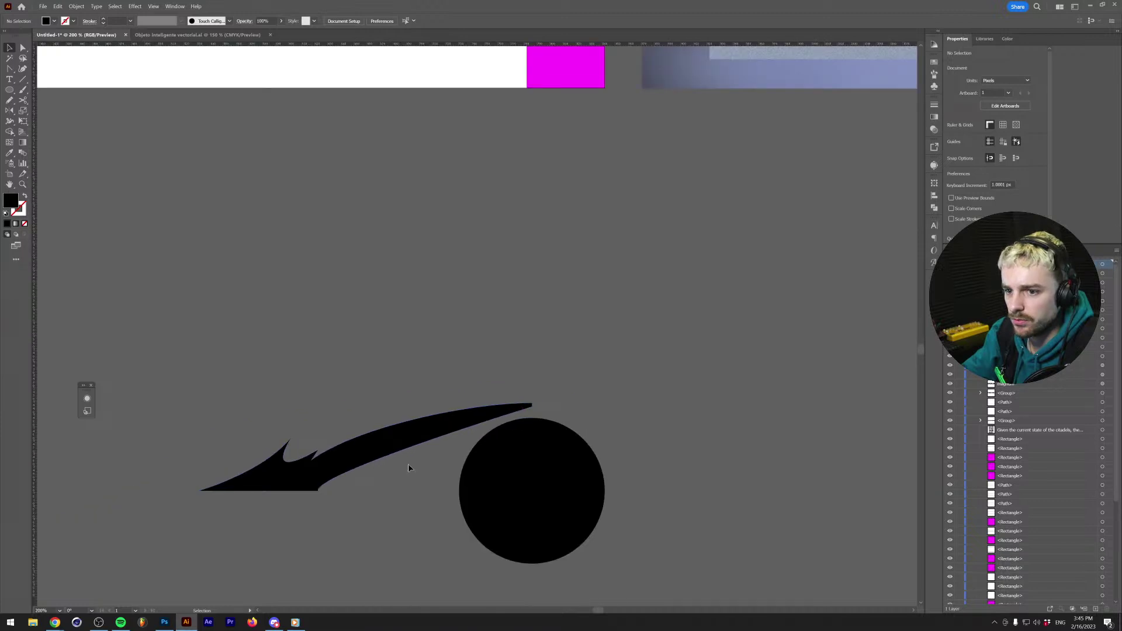
Pull a long horizontal handle from the blunt tip's lower anchor so the wing's inner edge curves parallel to the top edge.
scroll(536, 415, up, 1)
key(shift+c)
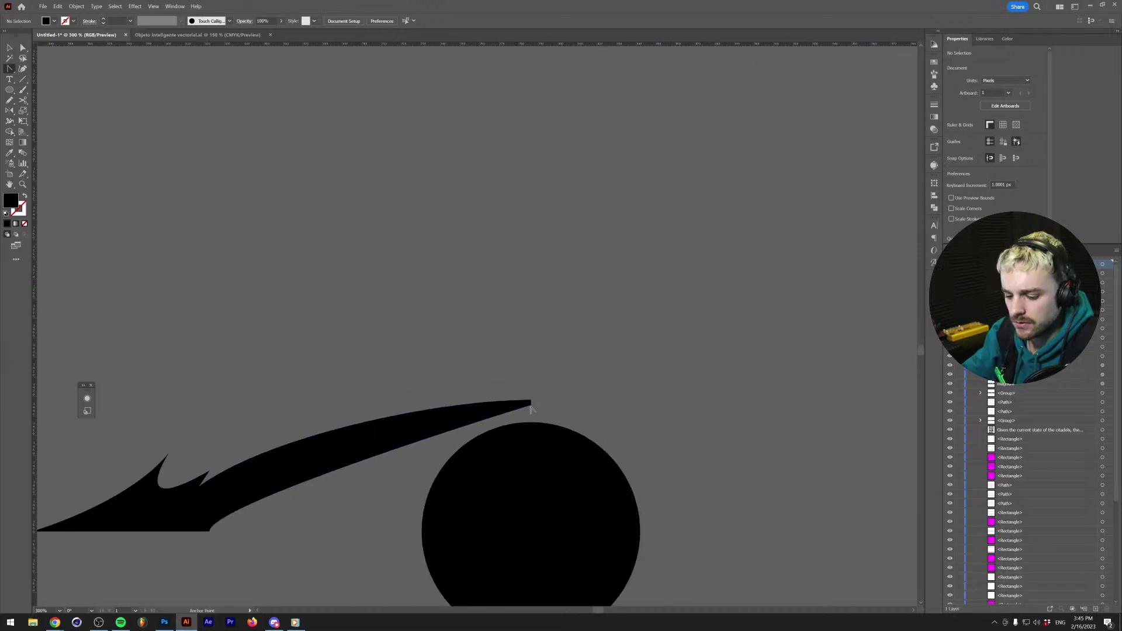
click(530, 404)
drag(525, 409, 483, 411)
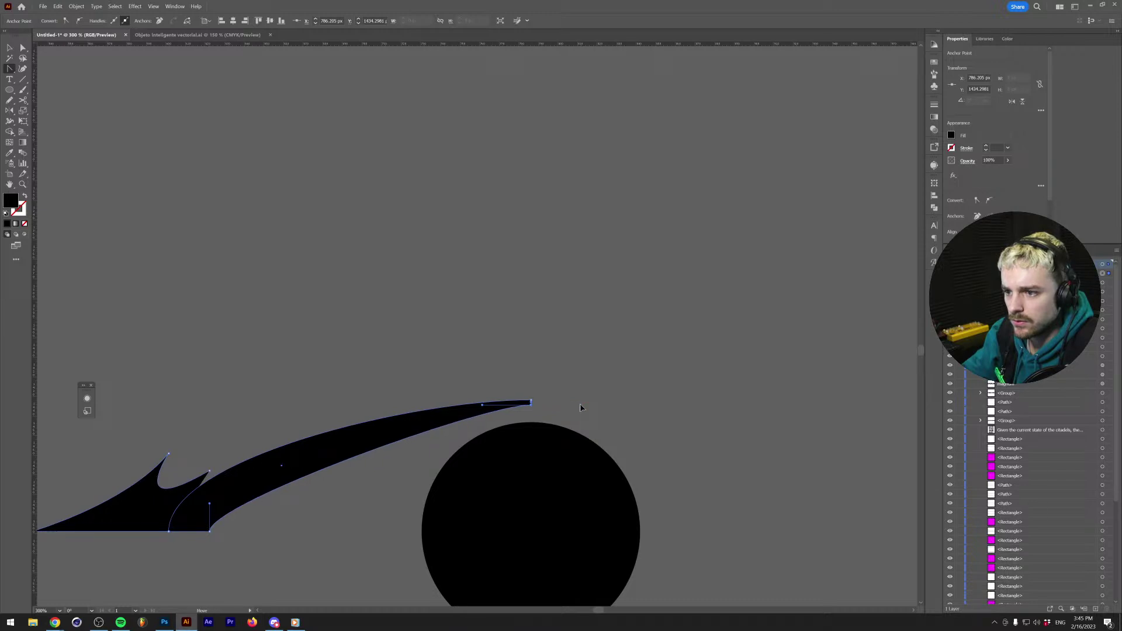
drag(481, 408, 355, 401)
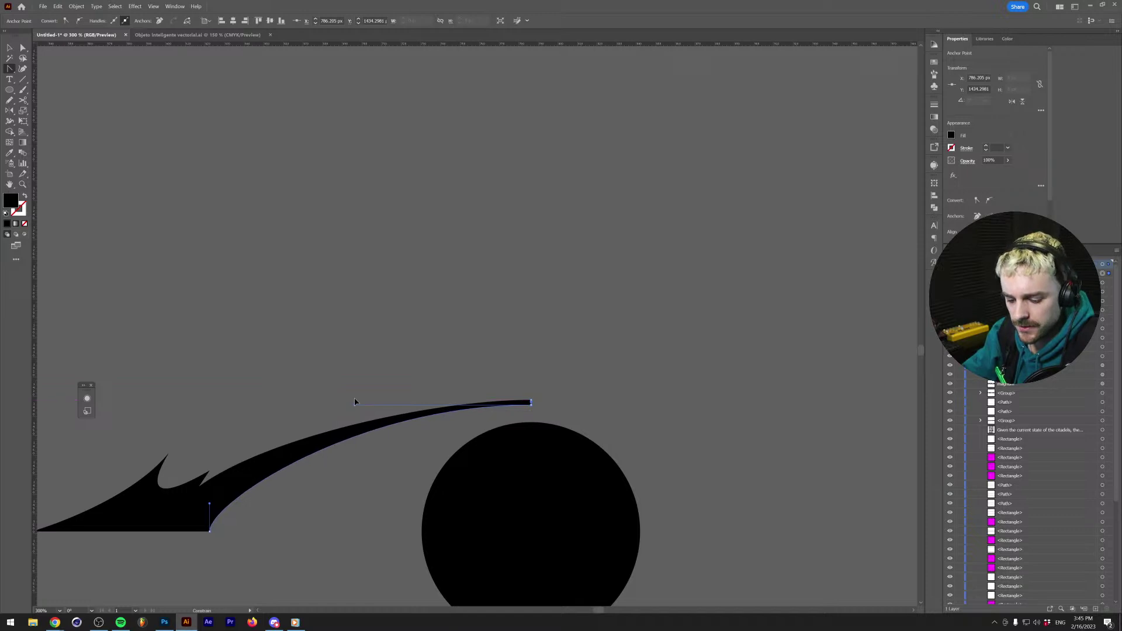
key(v)
click(574, 405)
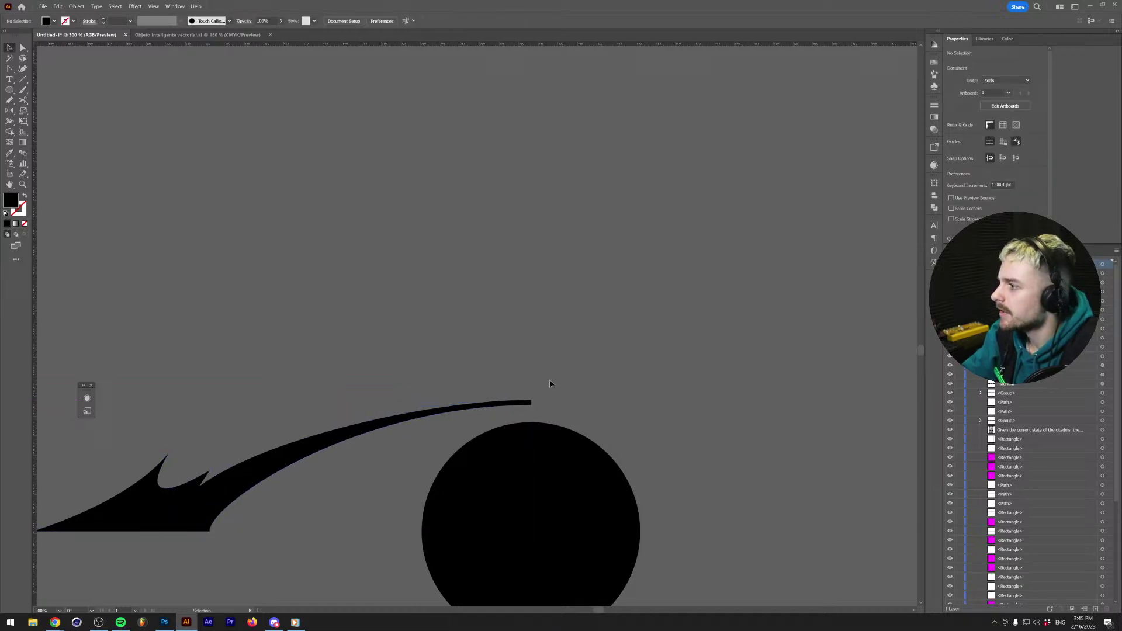
Select the two wing paths and examine in outline view how the blunt tip lines up with the circle's centre.
scroll(551, 384, down, 1)
drag(539, 390, 576, 344)
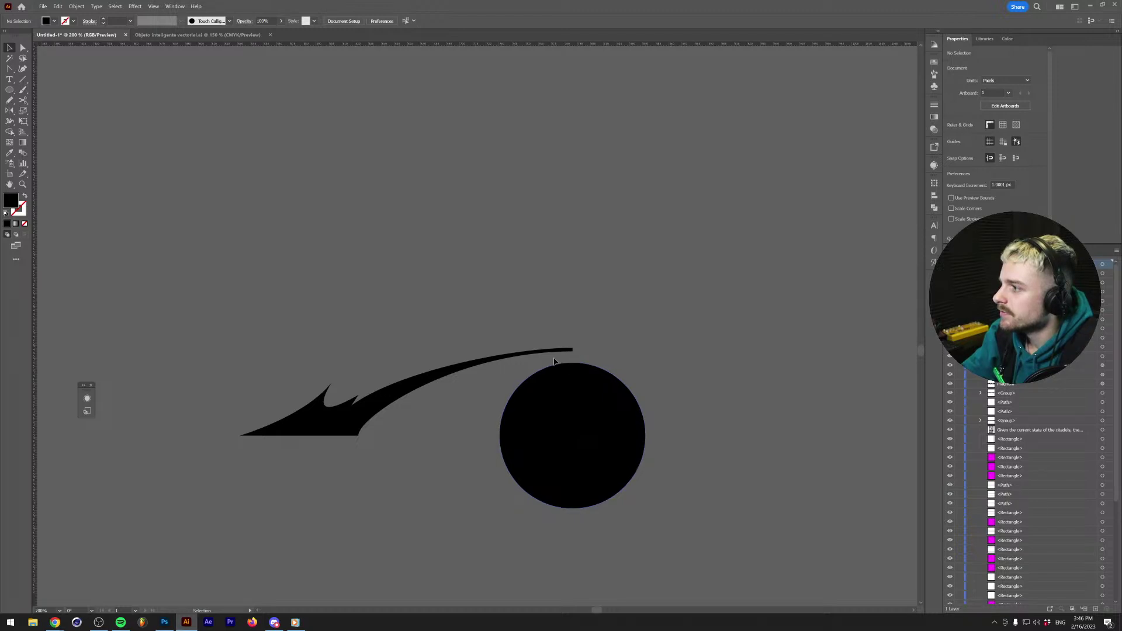
right_click(286, 350)
key(Escape)
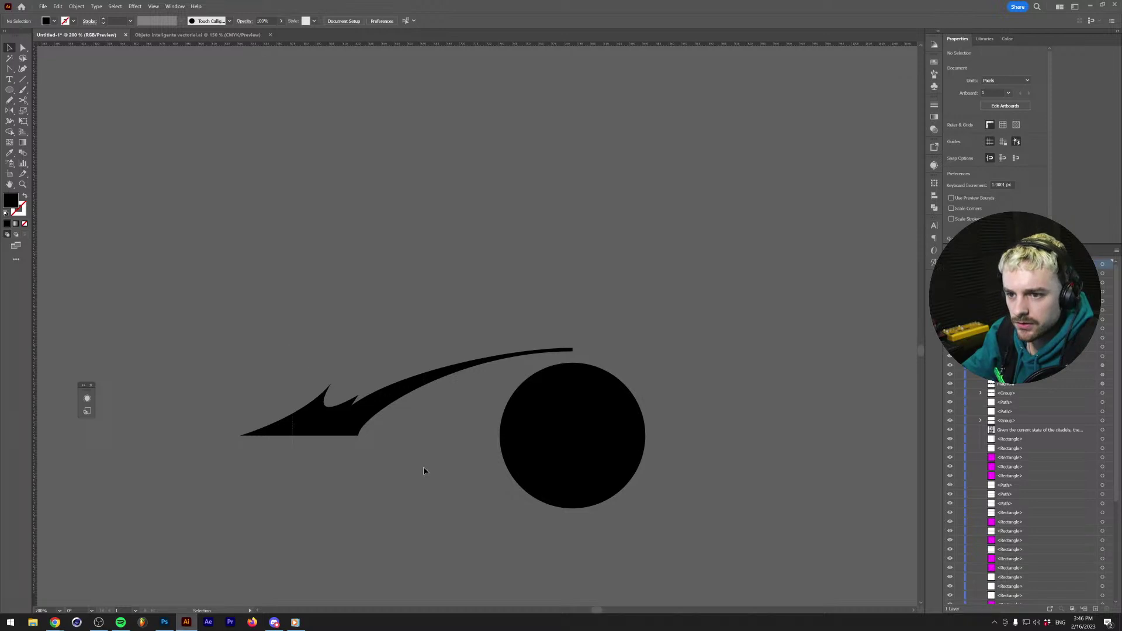
drag(424, 468, 334, 374)
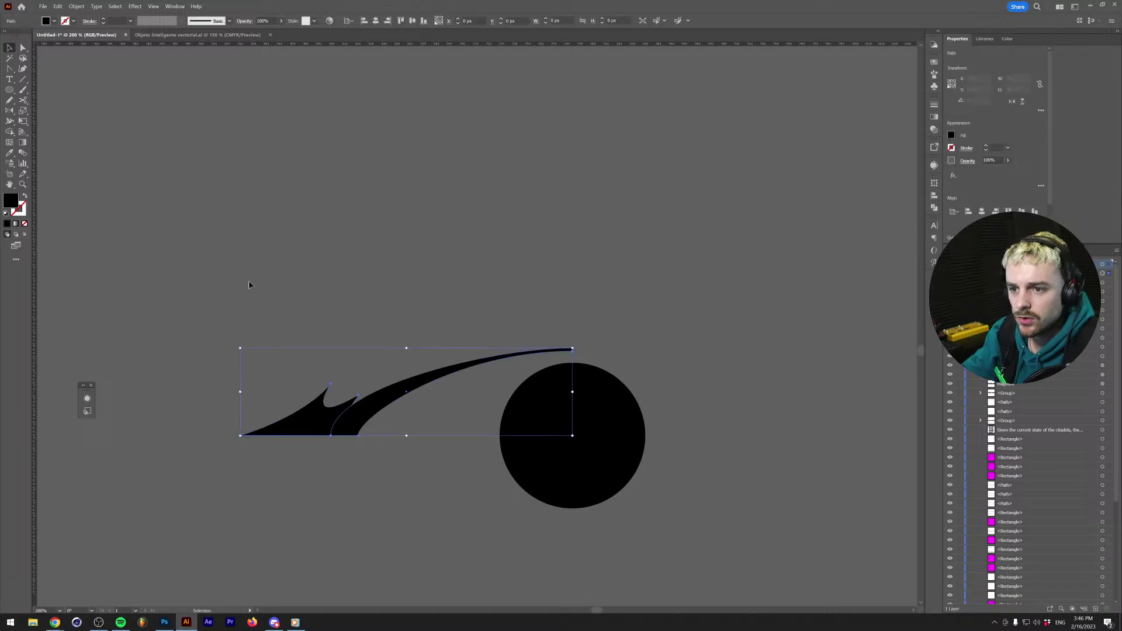
click(384, 342)
key(a)
click(345, 423)
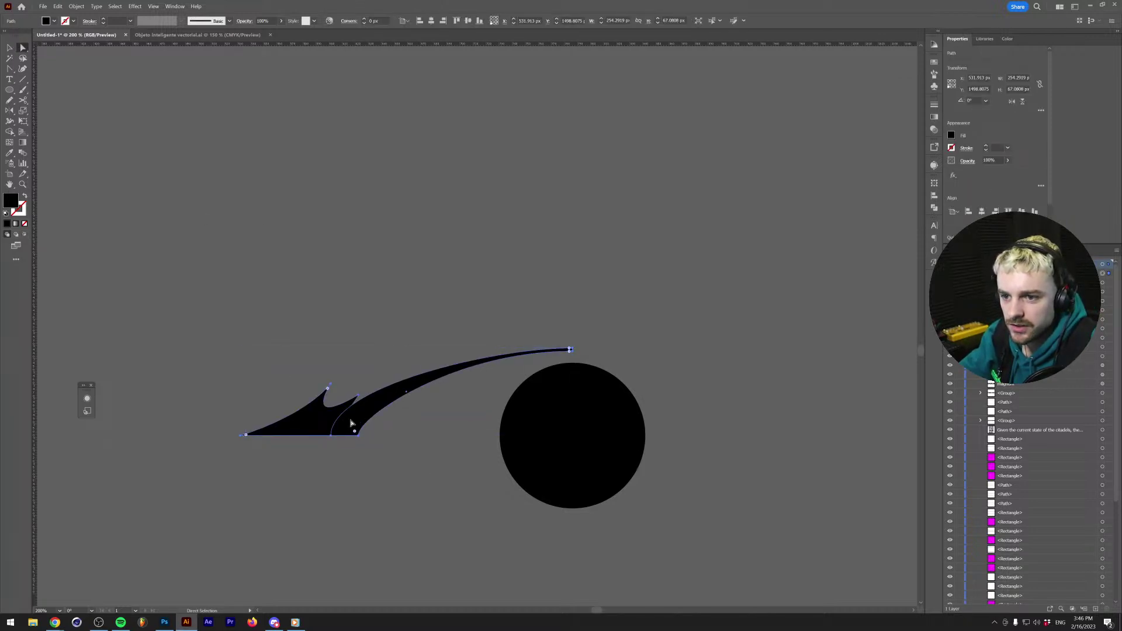
click(571, 350)
drag(493, 351, 440, 351)
key(ctrl+y)
scroll(331, 394, up, 3)
drag(659, 269, 651, 269)
key(v)
scroll(386, 263, down, 3)
click(386, 264)
key(ctrl+y)
Reflect a copy of the wing downward across its horizontal base to form the eye's symmetrical left half.
scroll(385, 280, up, 1)
click(397, 370)
scroll(397, 372, down, 1)
key(o)
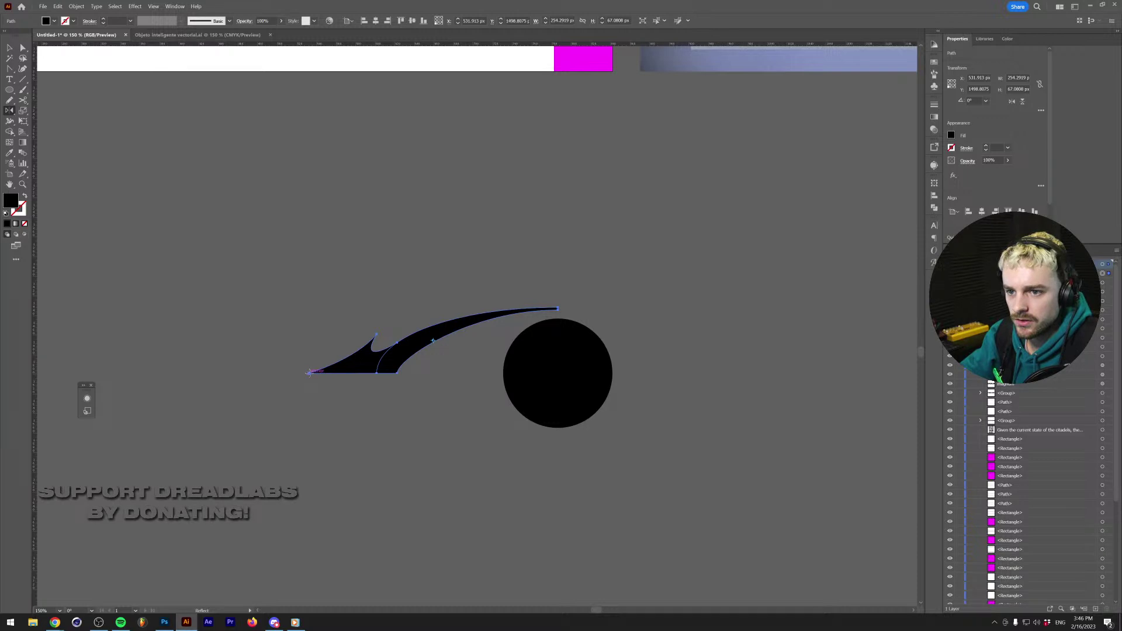
click(397, 372)
drag(401, 375, 397, 372)
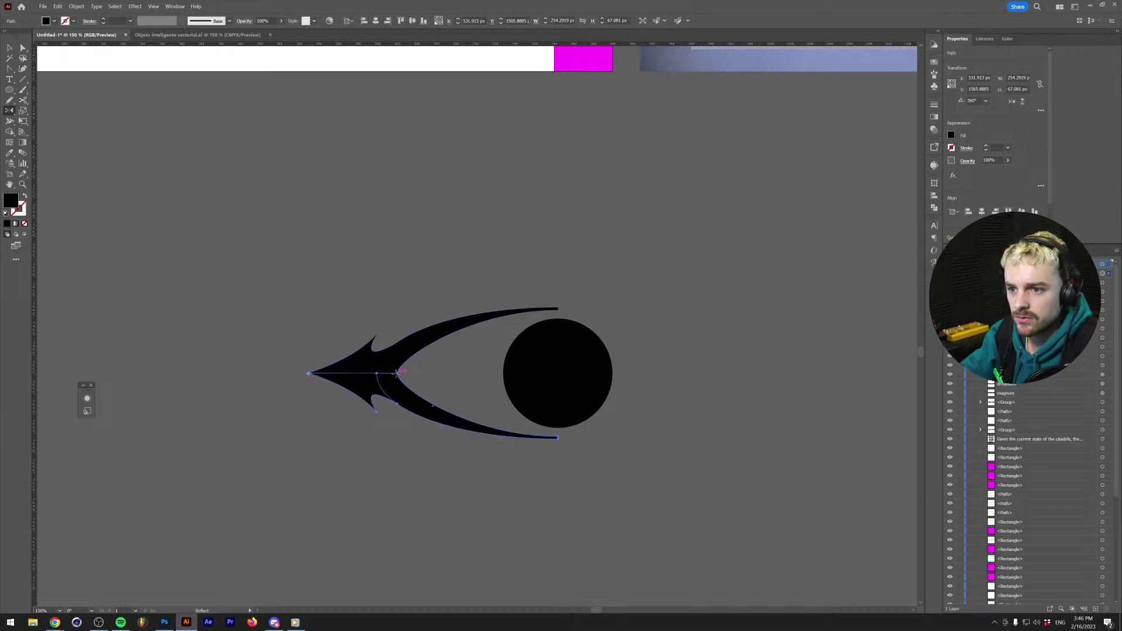
key(ctrl+z)
alt+click(398, 373)
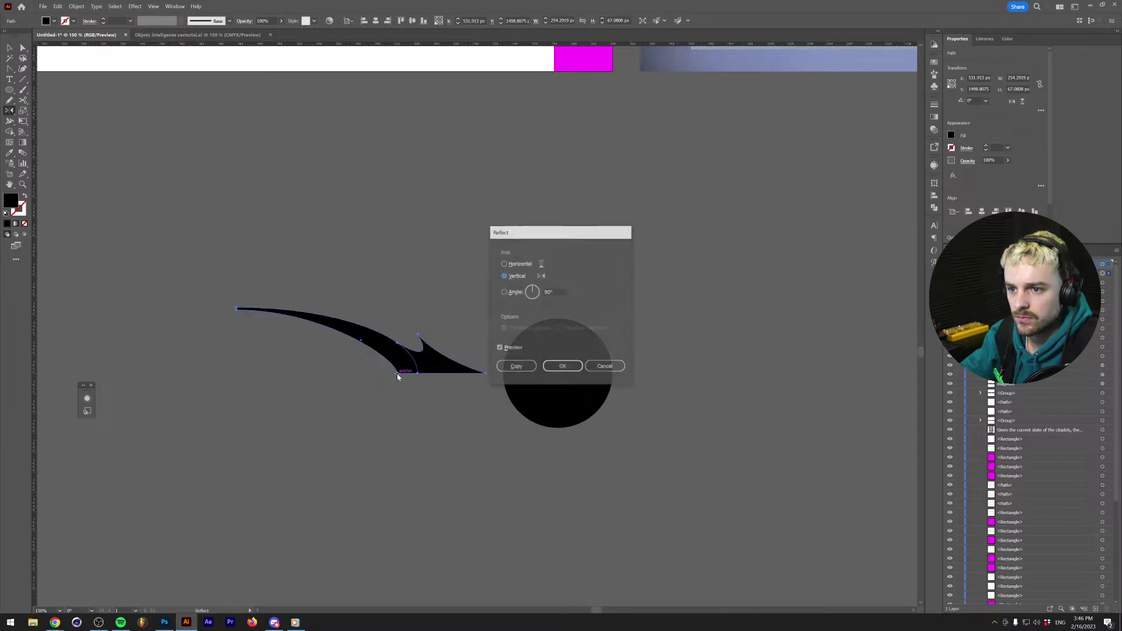
key(Escape)
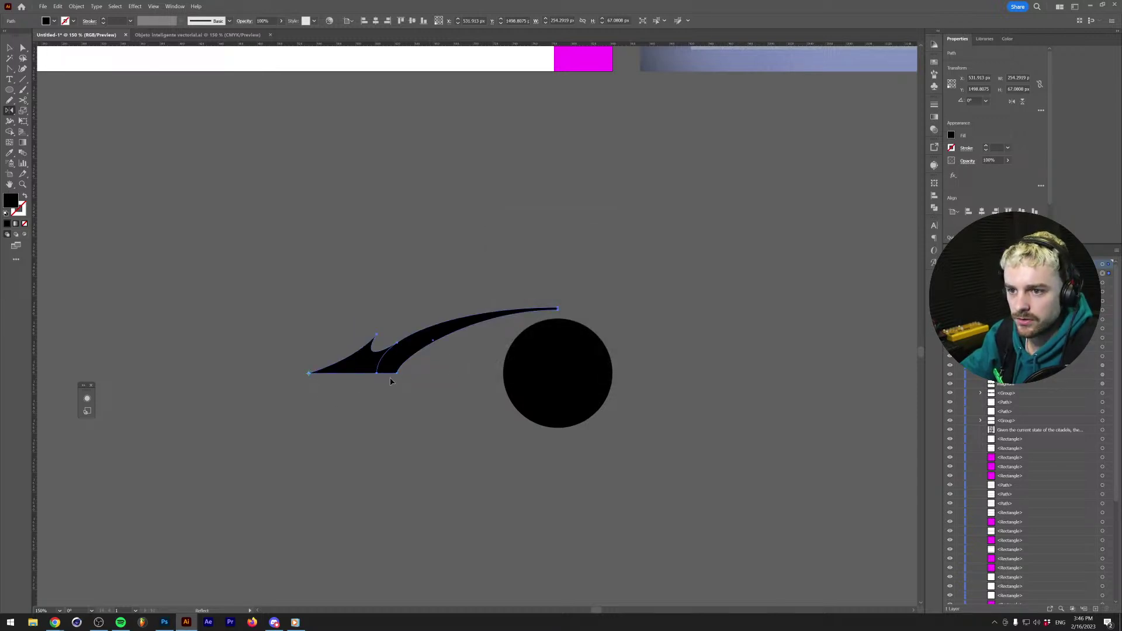
key(ctrl+shift+z)
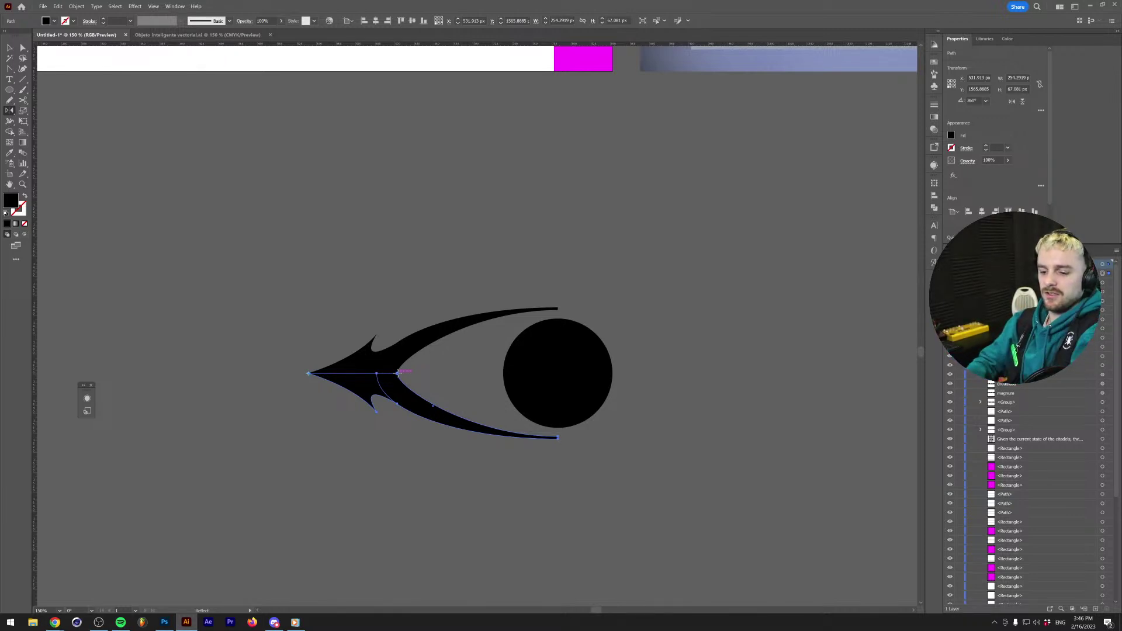
Reflect a copy of the eye's left half across the vertical line through its blunt tips to complete the outline around the circle.
key(v)
key(o)
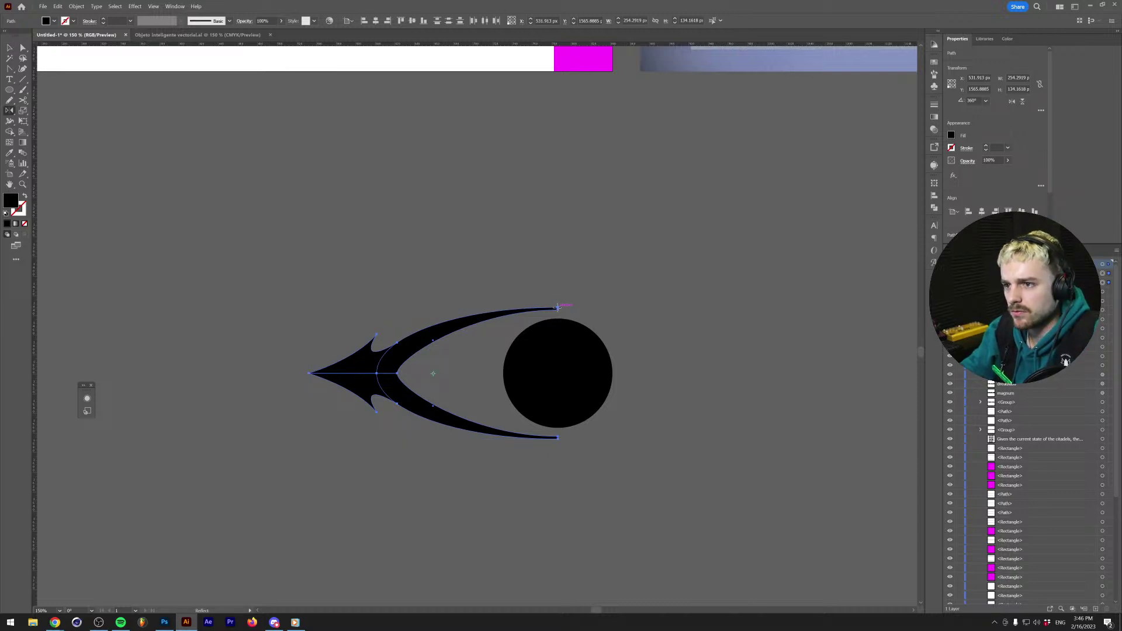
drag(558, 312, 557, 310)
key(v)
click(434, 255)
scroll(433, 255, down, 2)
scroll(468, 378, up, 4)
scroll(484, 396, down, 2)
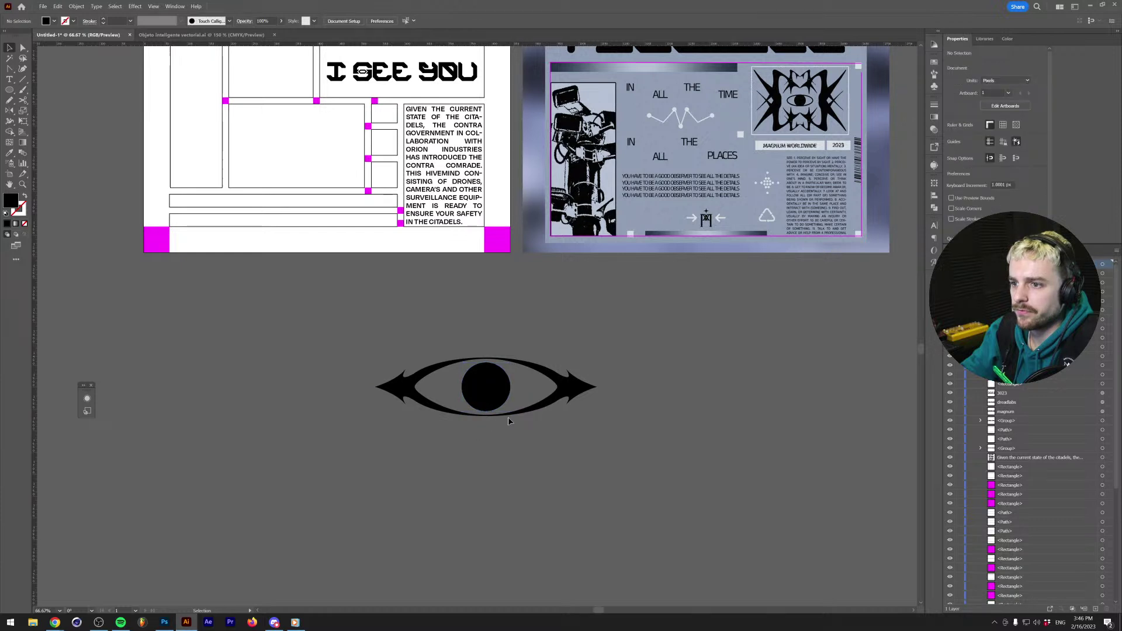
scroll(515, 420, up, 1)
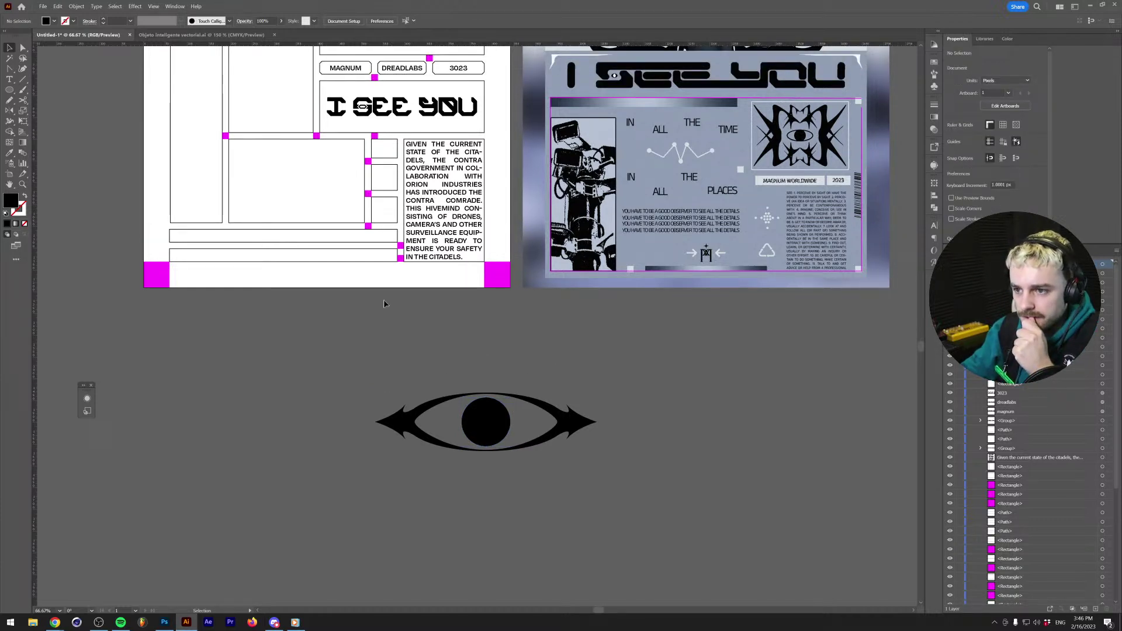
Draw a curved, two-pronged barb with the Pen tool above the eye's left half.
key(p)
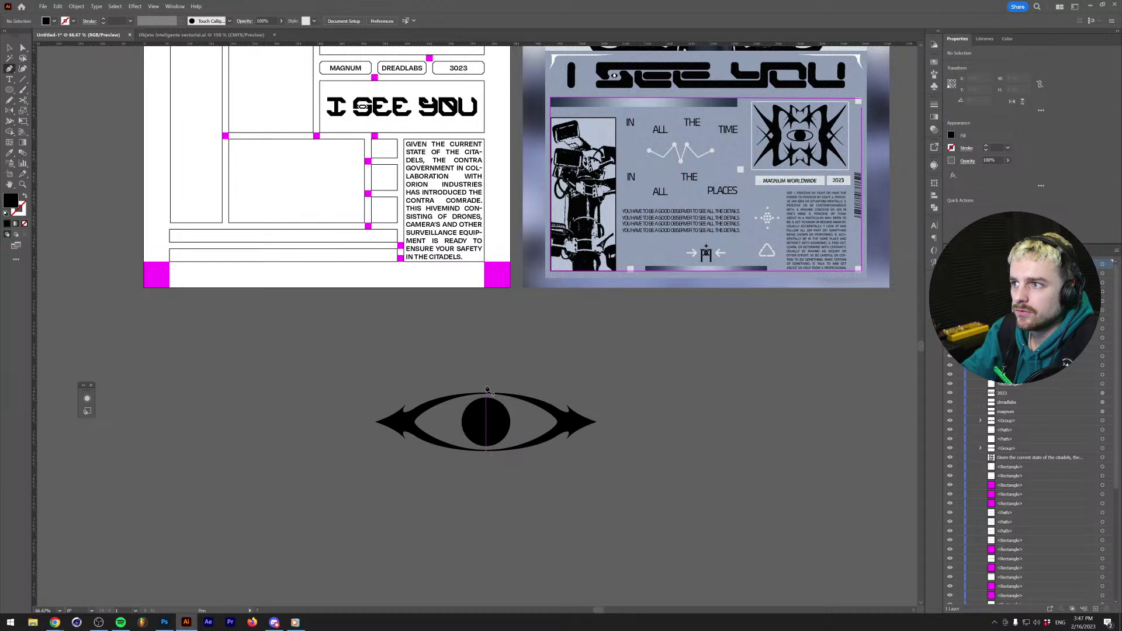
drag(464, 361, 466, 362)
drag(378, 387, 332, 420)
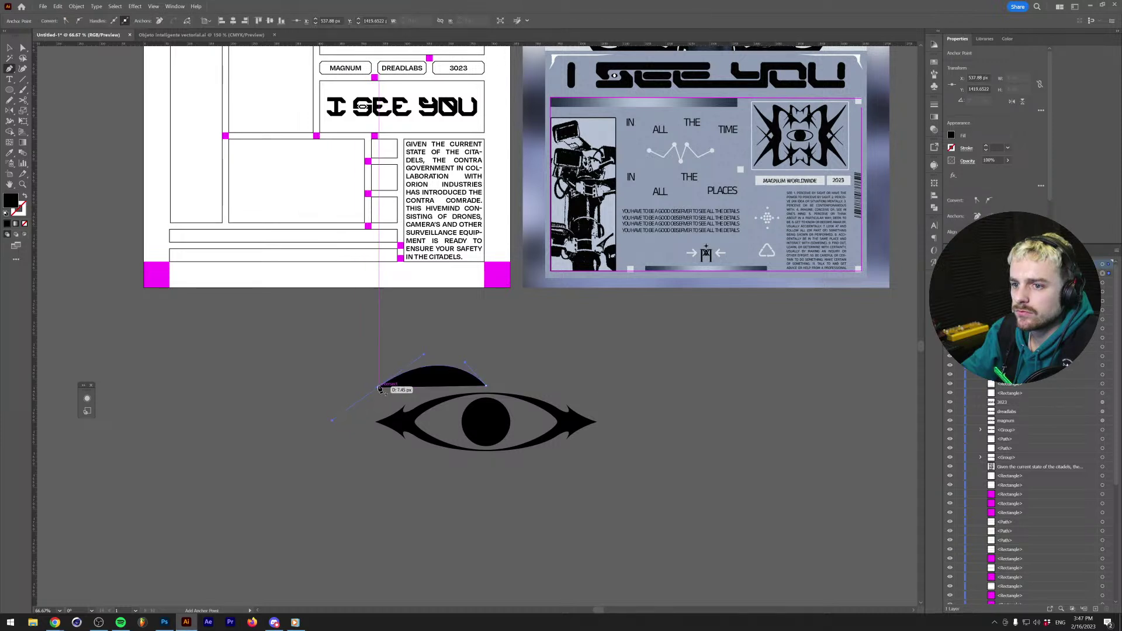
click(378, 388)
drag(424, 375, 448, 379)
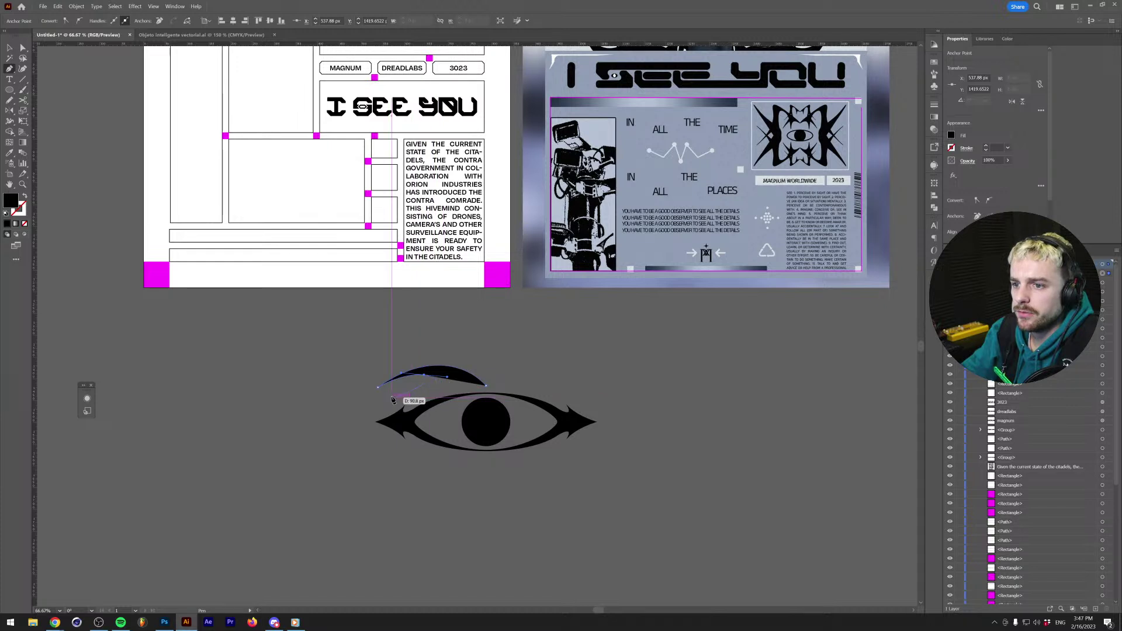
click(407, 387)
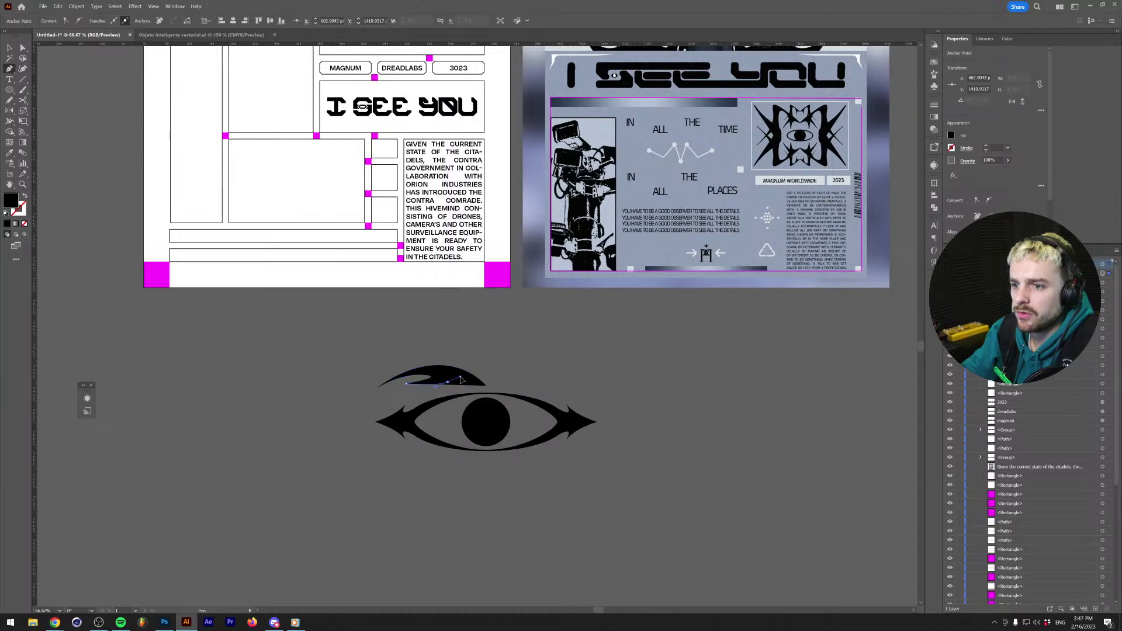
drag(445, 381, 549, 351)
Draw a flat ellipse over the barb's lower-right part and cut it out with Shape Builder, leaving a concave underside.
scroll(444, 388, up, 2)
key(l)
key(v)
drag(431, 371, 474, 372)
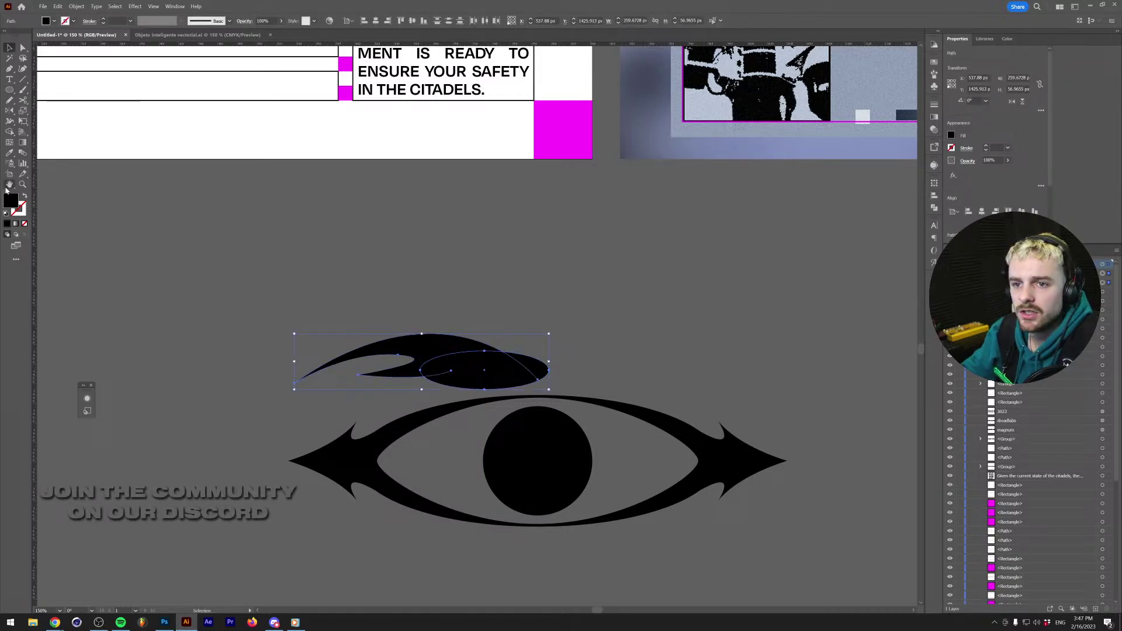
click(9, 132)
alt+click(525, 374)
key(v)
click(526, 372)
Rotate the barb until its long spike points up and to the right, and place it beside the eye's upper-left corner.
key(r)
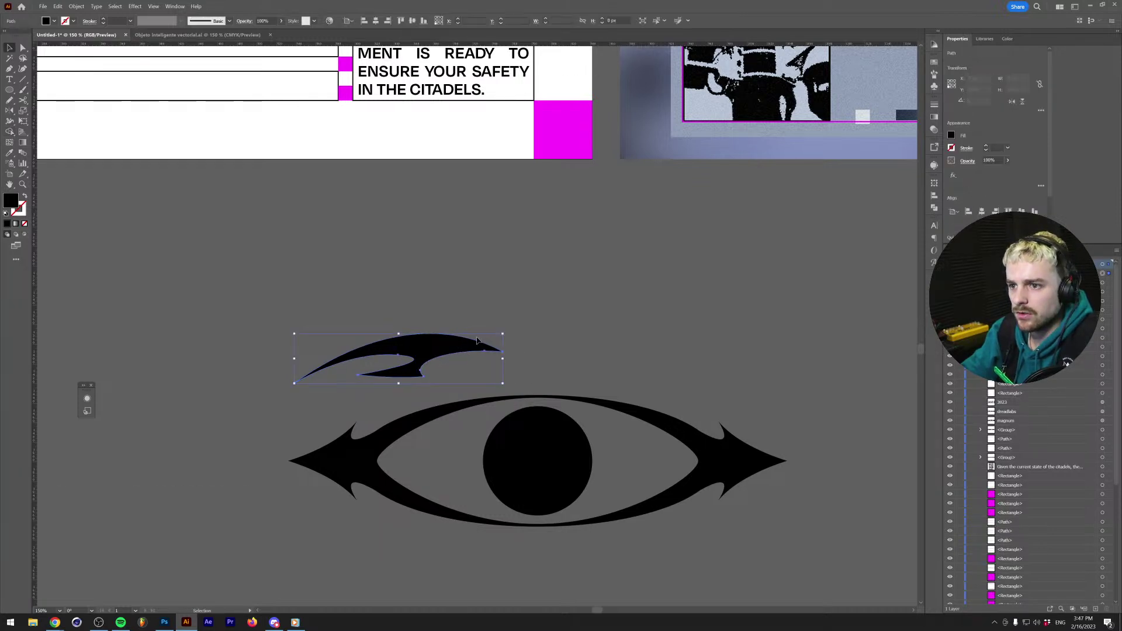
drag(477, 341, 553, 352)
key(v)
drag(460, 365, 263, 432)
key(r)
key(v)
drag(304, 400, 342, 416)
scroll(351, 415, down, 2)
scroll(351, 415, up, 2)
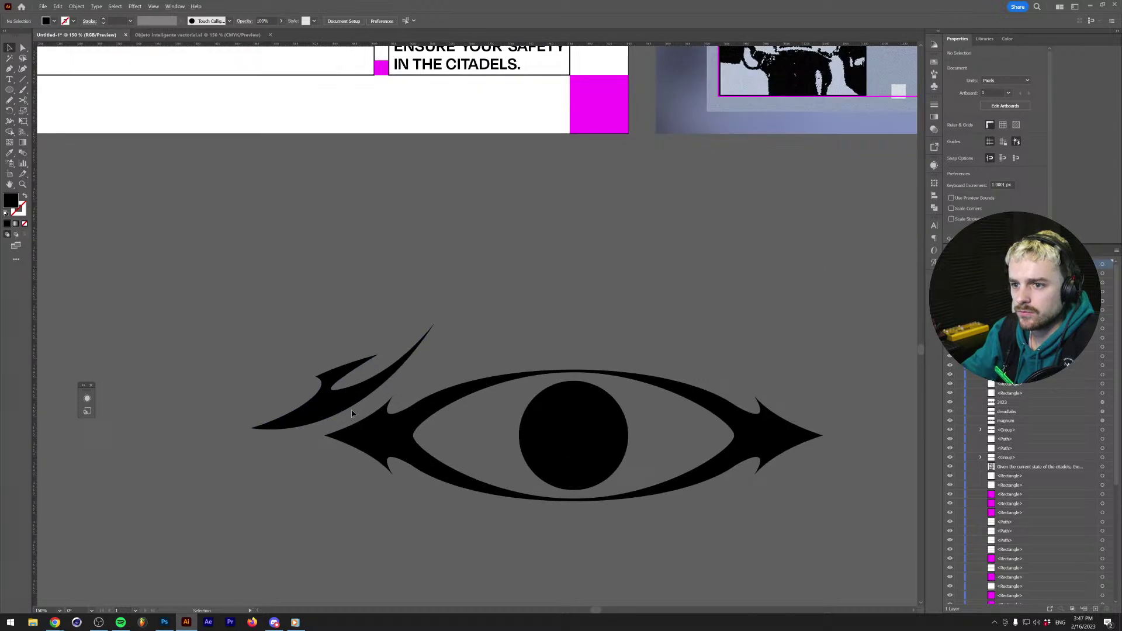
Start a second path above the eye from its vertical centre line to an upper-left point, and bow the segment upward.
key(p)
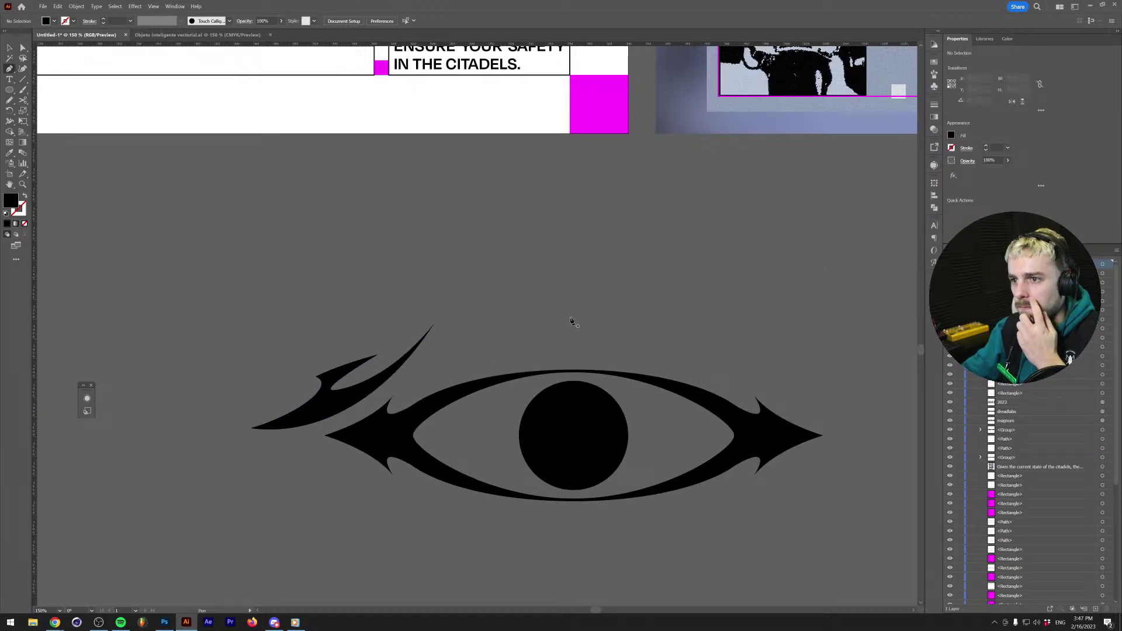
click(573, 315)
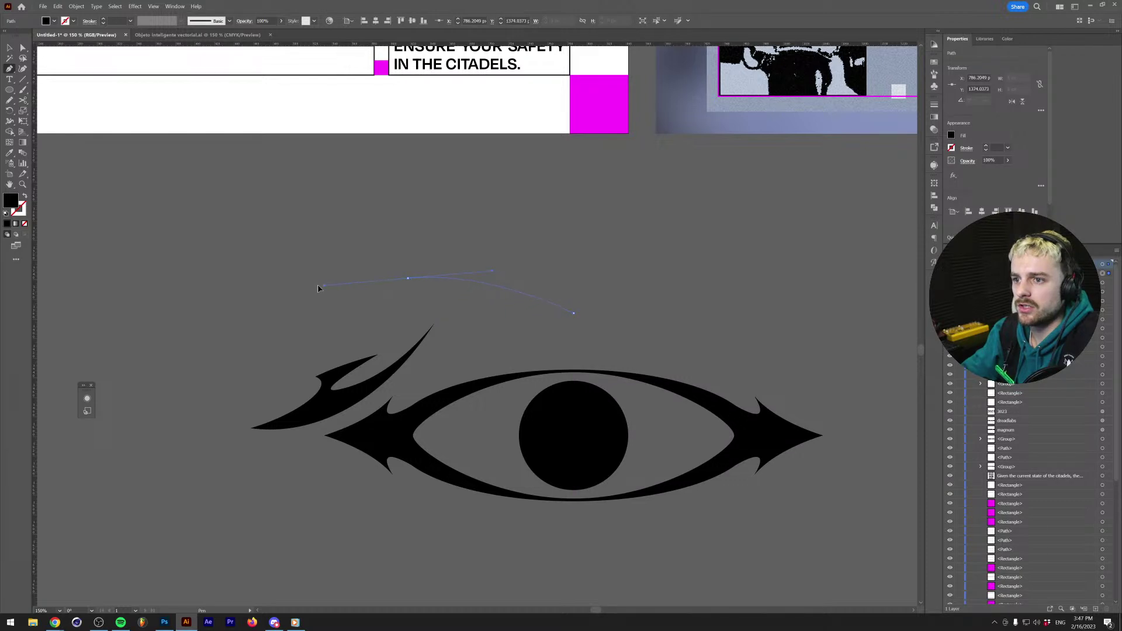
key(ctrl+z)
click(383, 280)
key(shift+c)
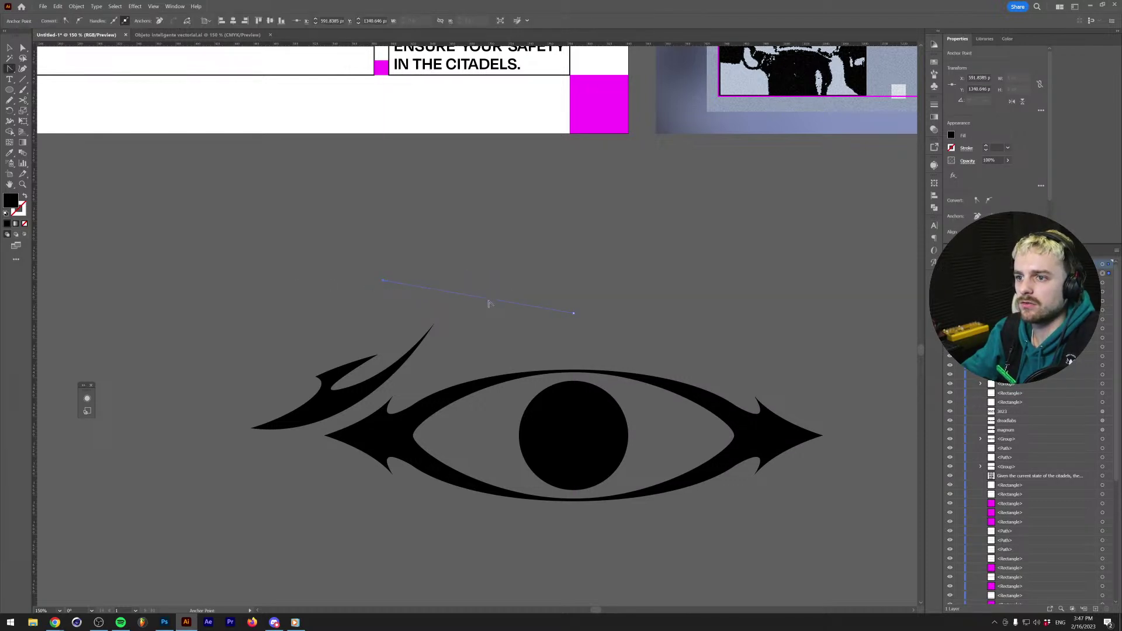
drag(488, 304, 478, 295)
Continue the upper path with a rounded notch, a long spike sweeping down to the left, and a curved edge returning inward.
key(p)
click(383, 281)
drag(443, 277, 453, 324)
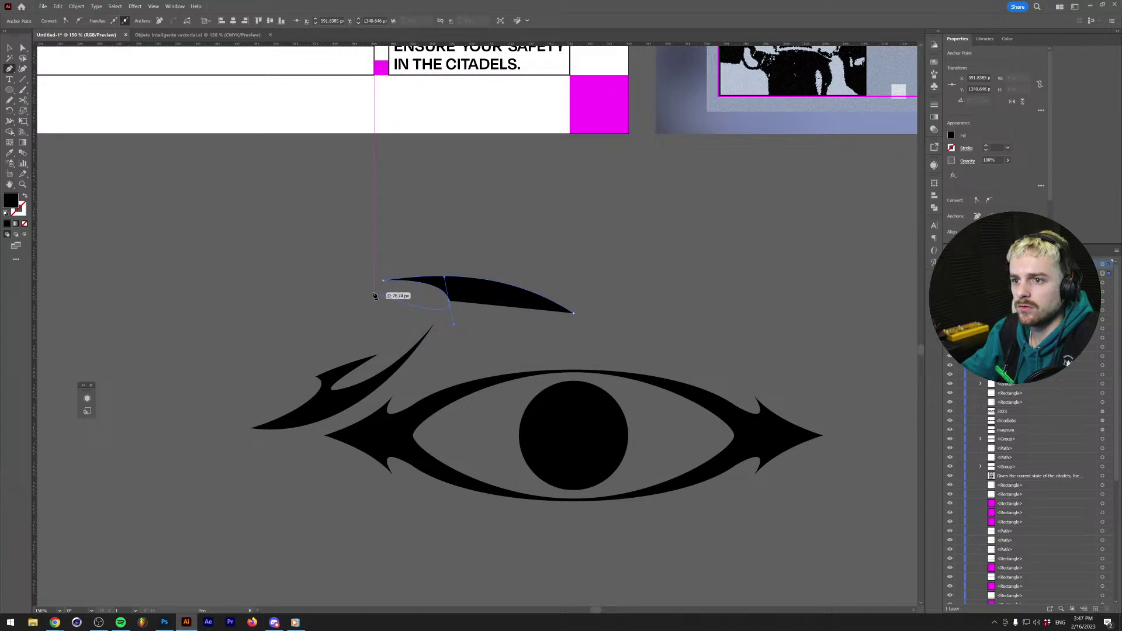
drag(409, 296, 243, 388)
click(275, 359)
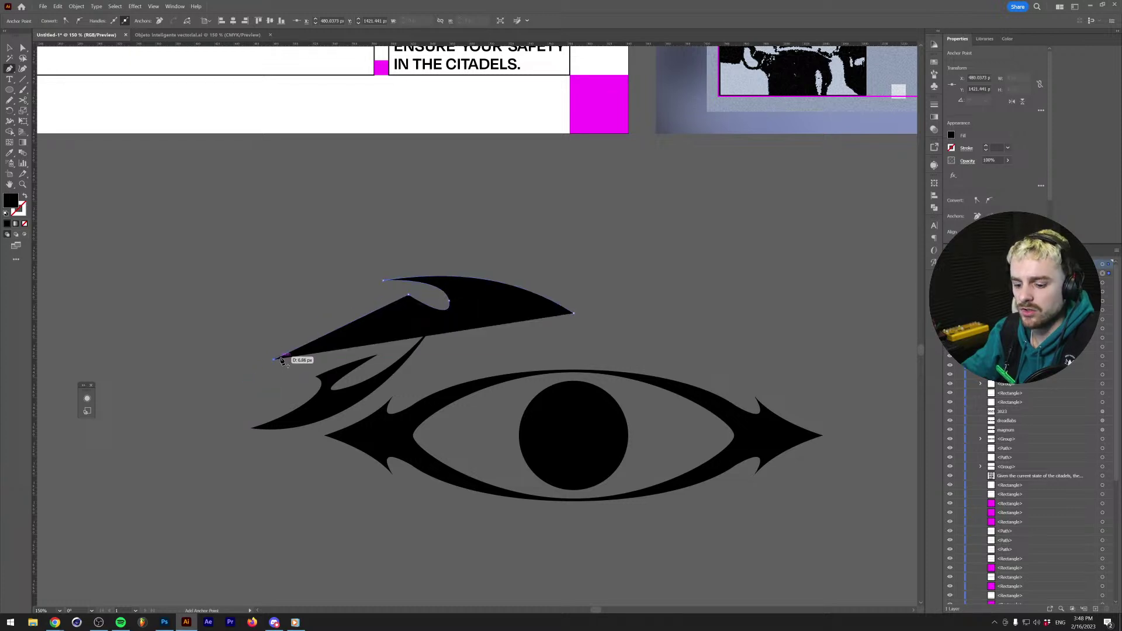
drag(348, 328, 327, 321)
drag(276, 360, 496, 344)
key(a)
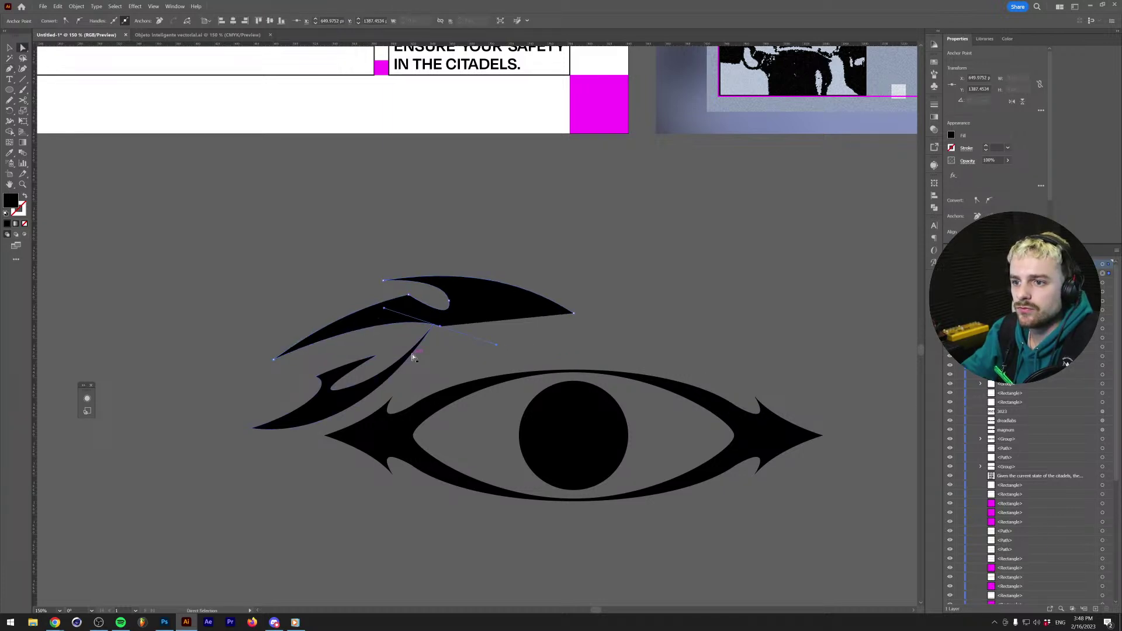
Reflect the lower barb and rotate it so it follows the eye's upper-left edge beneath the upper shape.
key(v)
click(393, 375)
key(r)
drag(380, 386, 454, 334)
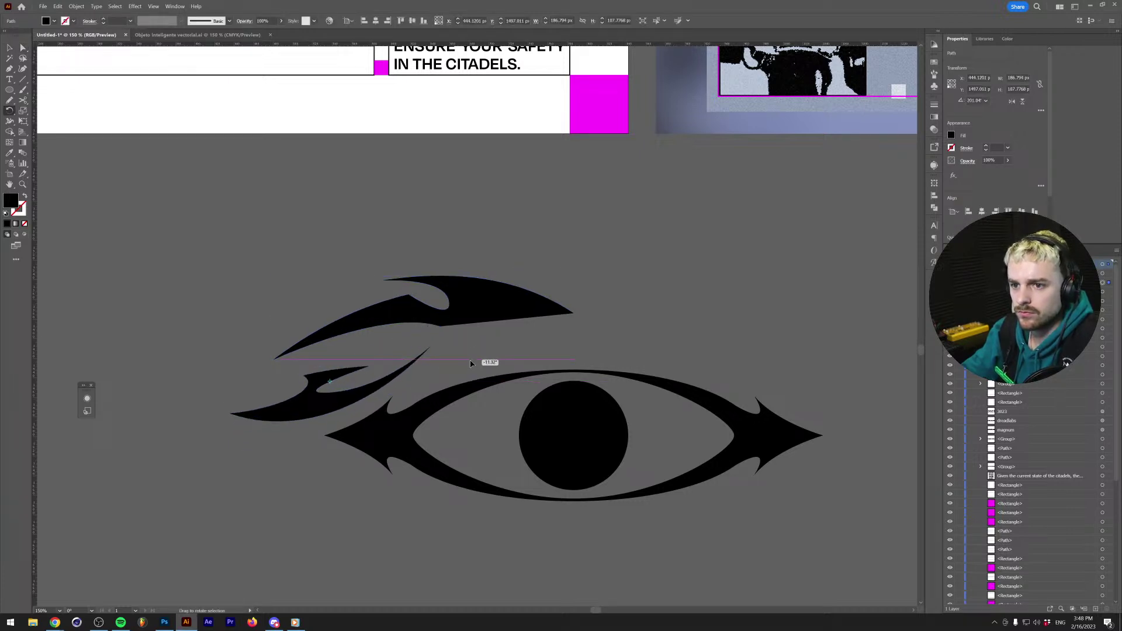
key(v)
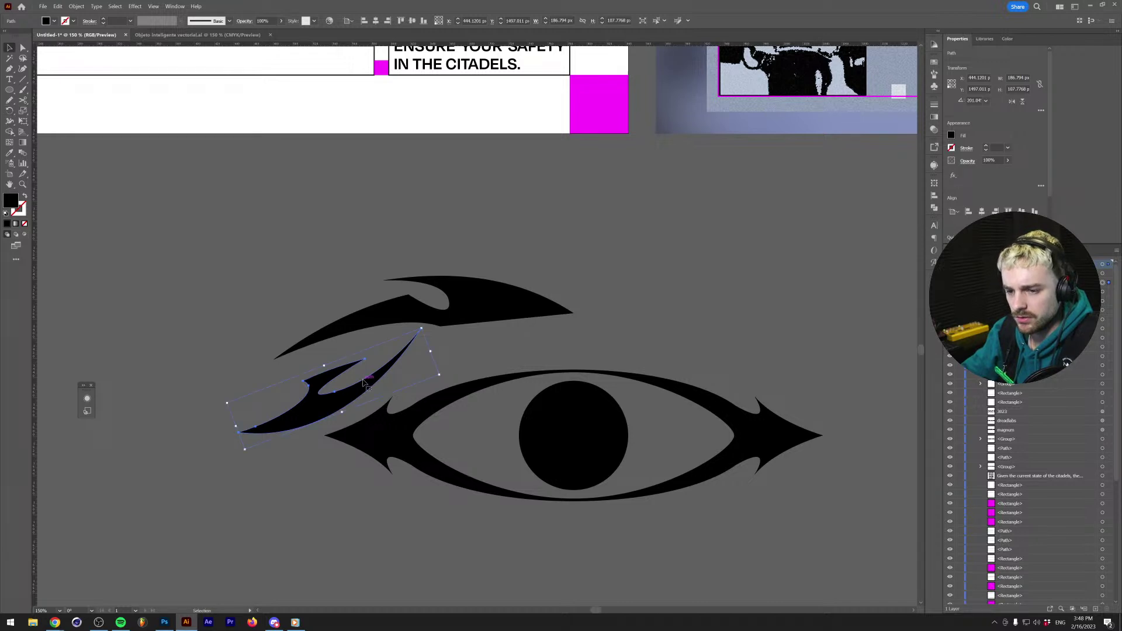
right_click(363, 378)
mouse_move(392, 553)
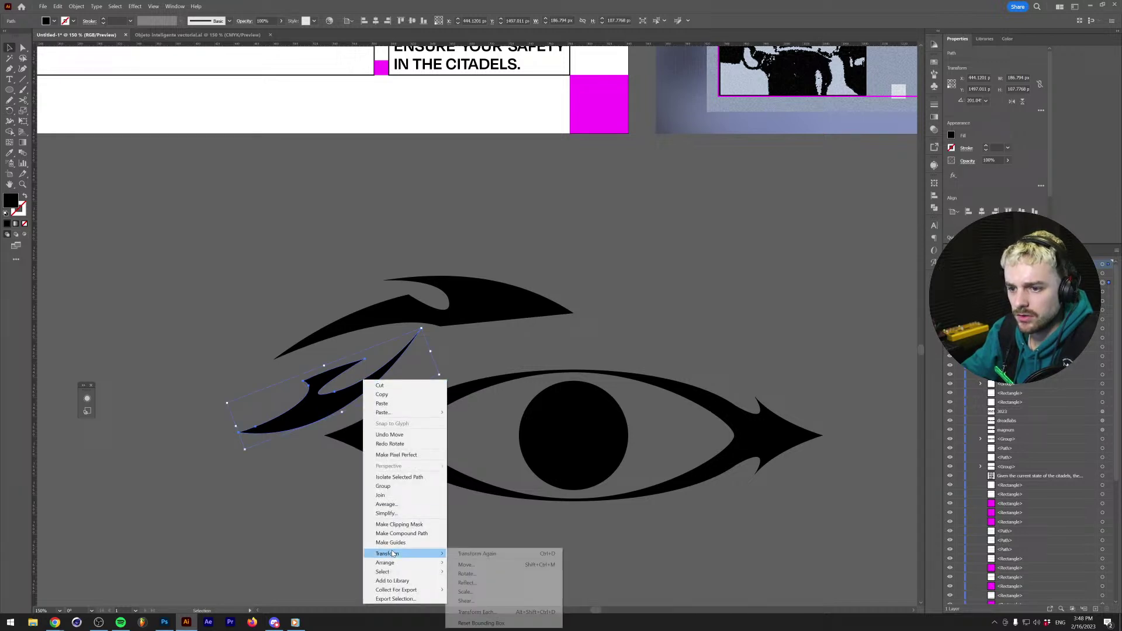
click(483, 582)
click(563, 367)
drag(480, 381, 500, 313)
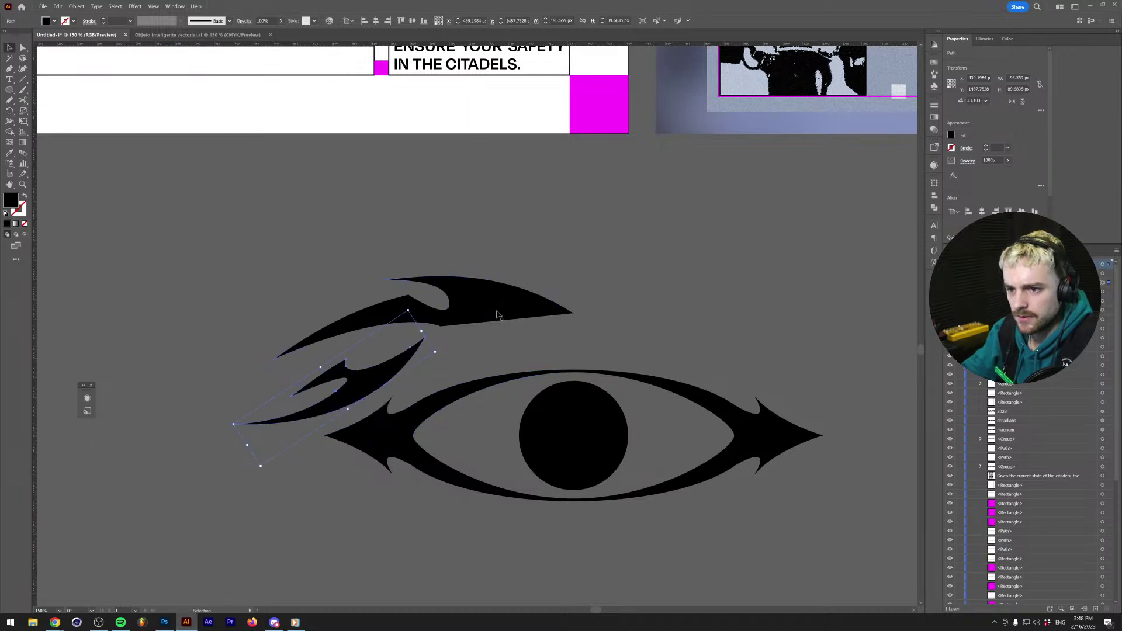
click(481, 340)
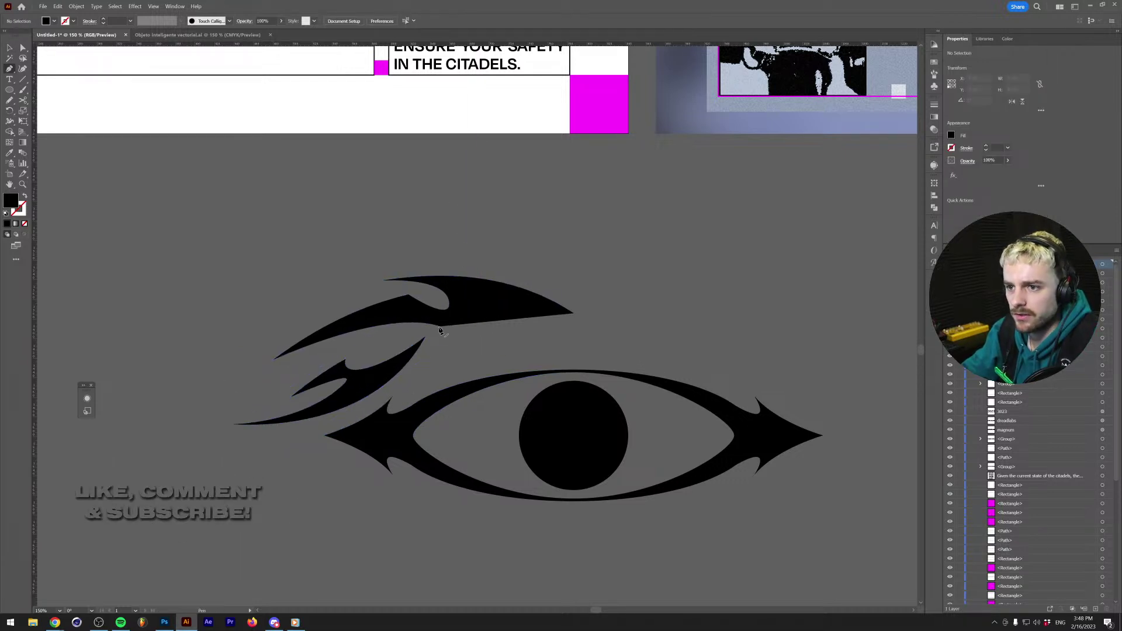
Continue the upper path with a spike sweeping down to the left, an angled return edge, and a rounded notch on its underside.
drag(440, 326, 462, 339)
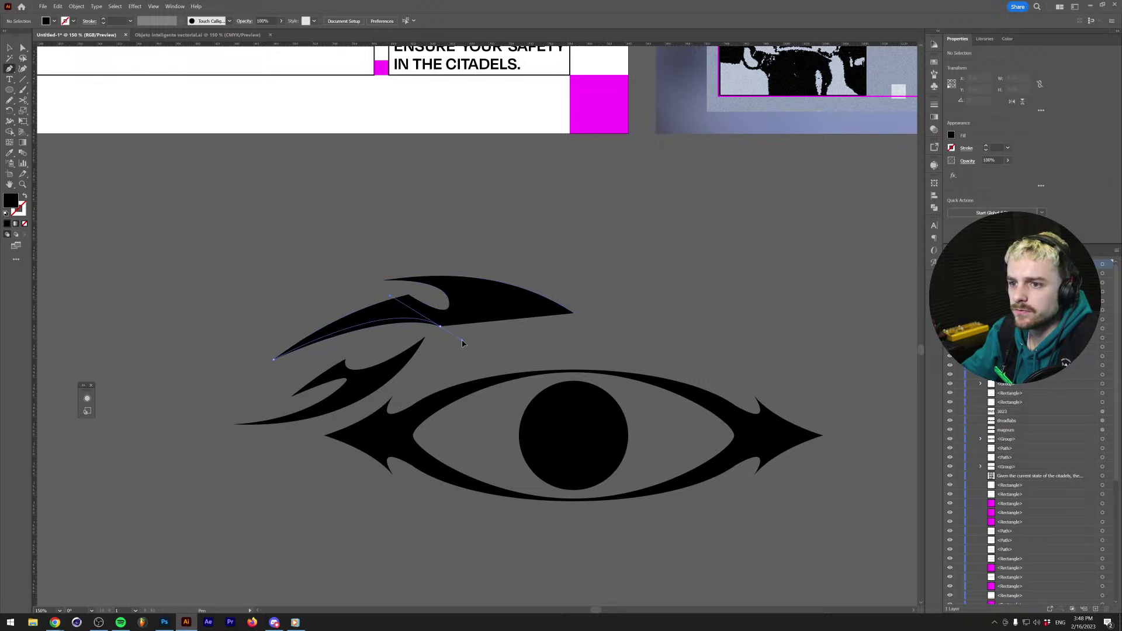
click(413, 385)
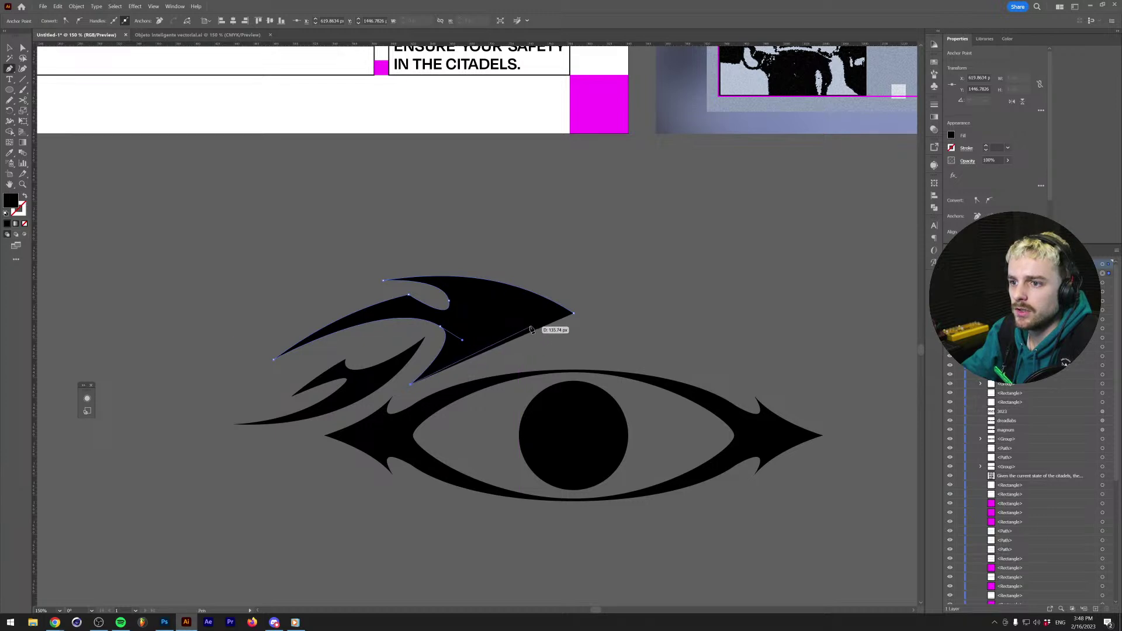
mouse_move(494, 330)
mouse_down()
mouse_move(512, 339)
mouse_move(502, 323)
mouse_up()
key(ctrl+z)
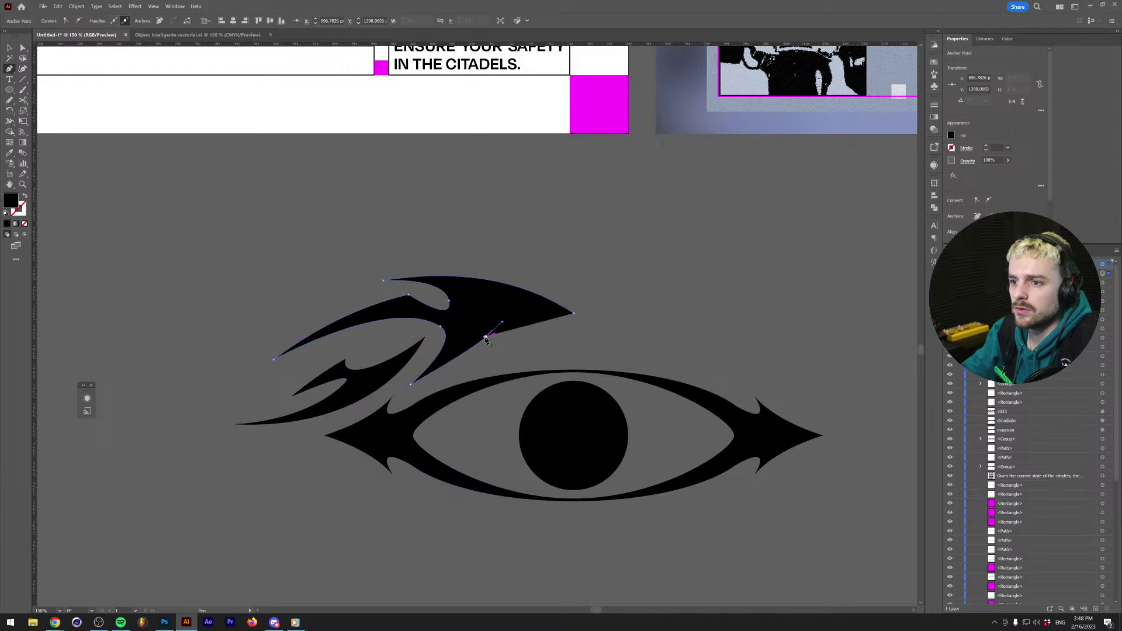
drag(508, 314, 575, 315)
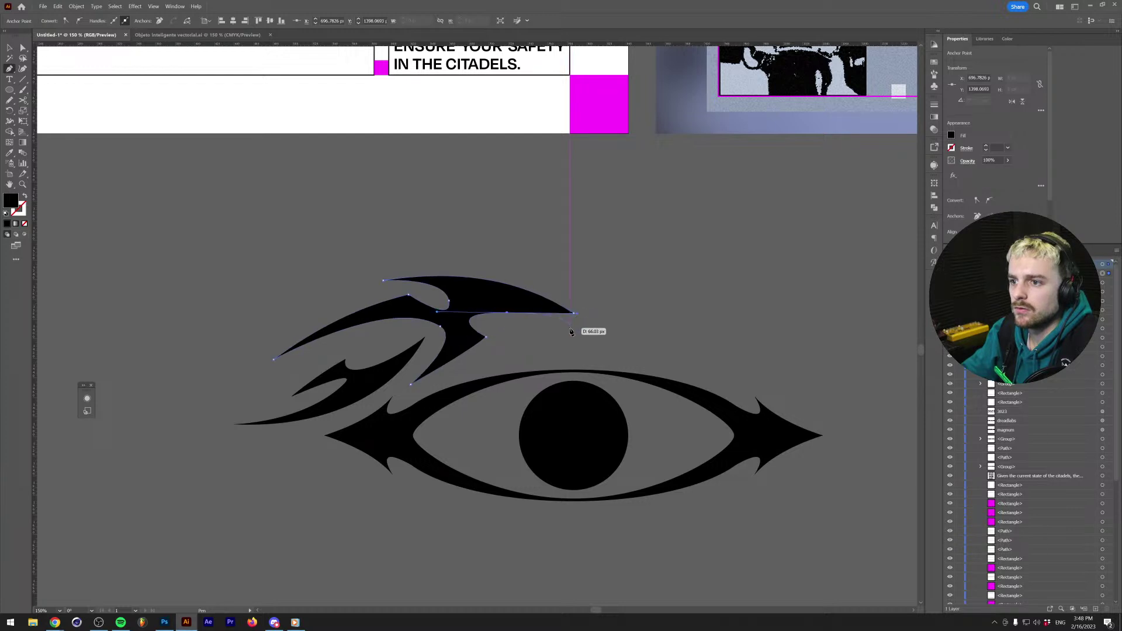
End the path's underside on the eye's vertical centre line, just below its starting point, and smooth the curve leading there.
click(574, 340)
key(alt)
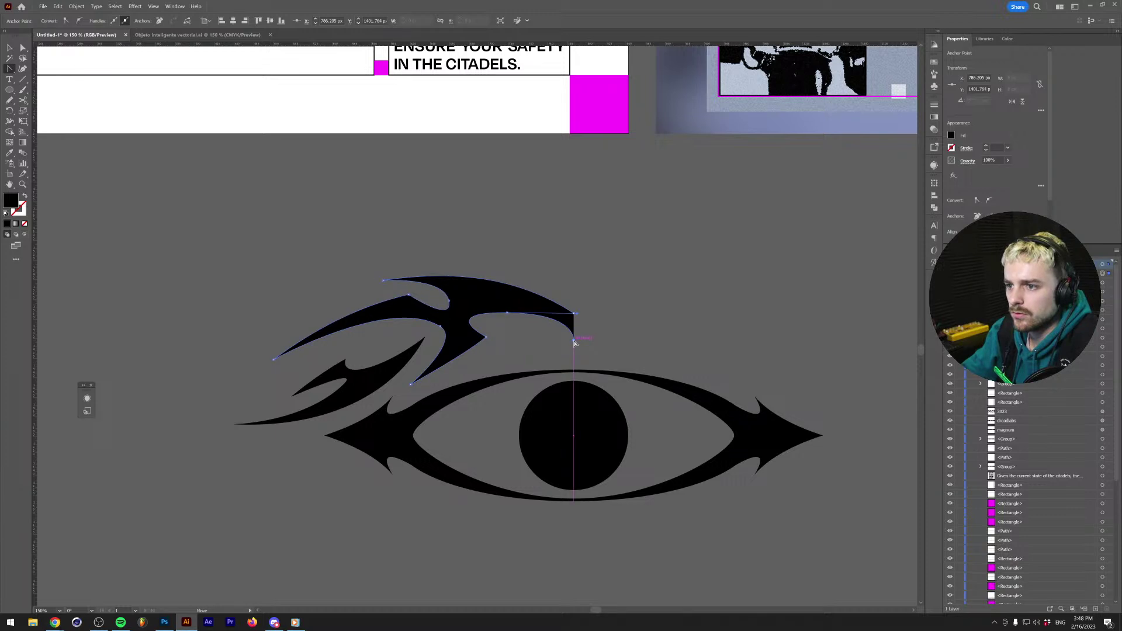
click(574, 342)
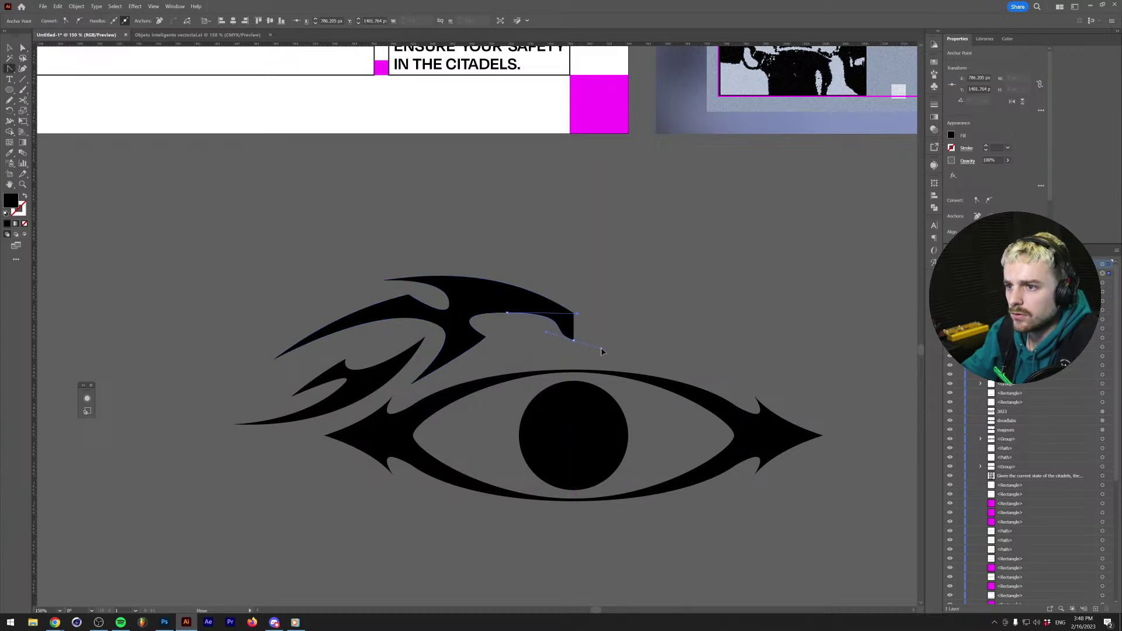
drag(609, 348, 576, 365)
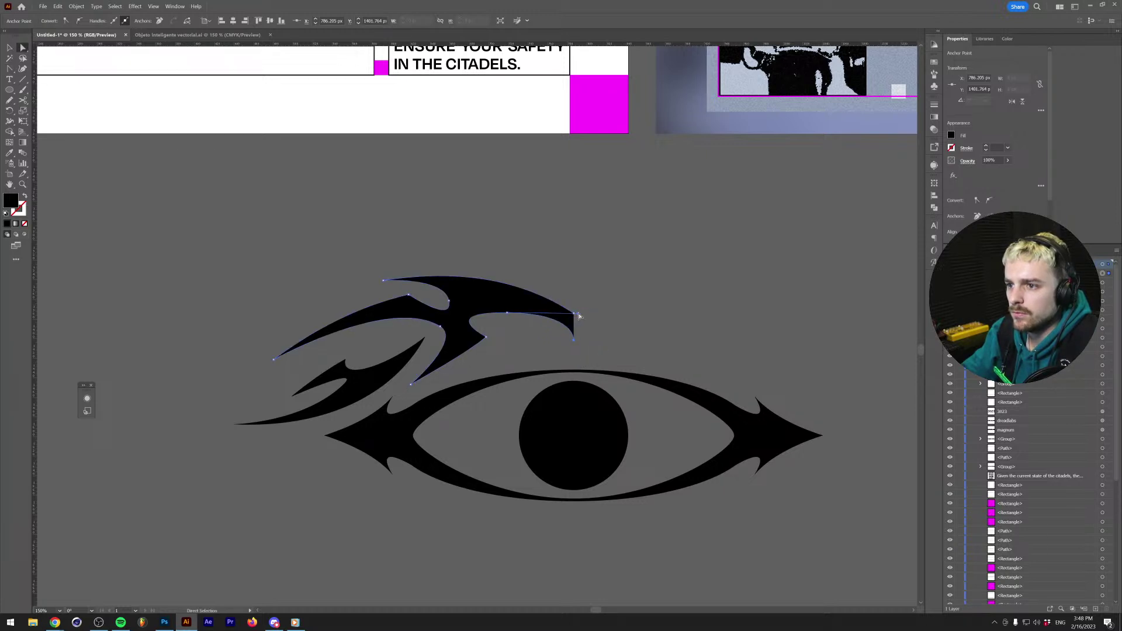
scroll(551, 318, up, 2)
click(454, 305)
drag(594, 305, 521, 305)
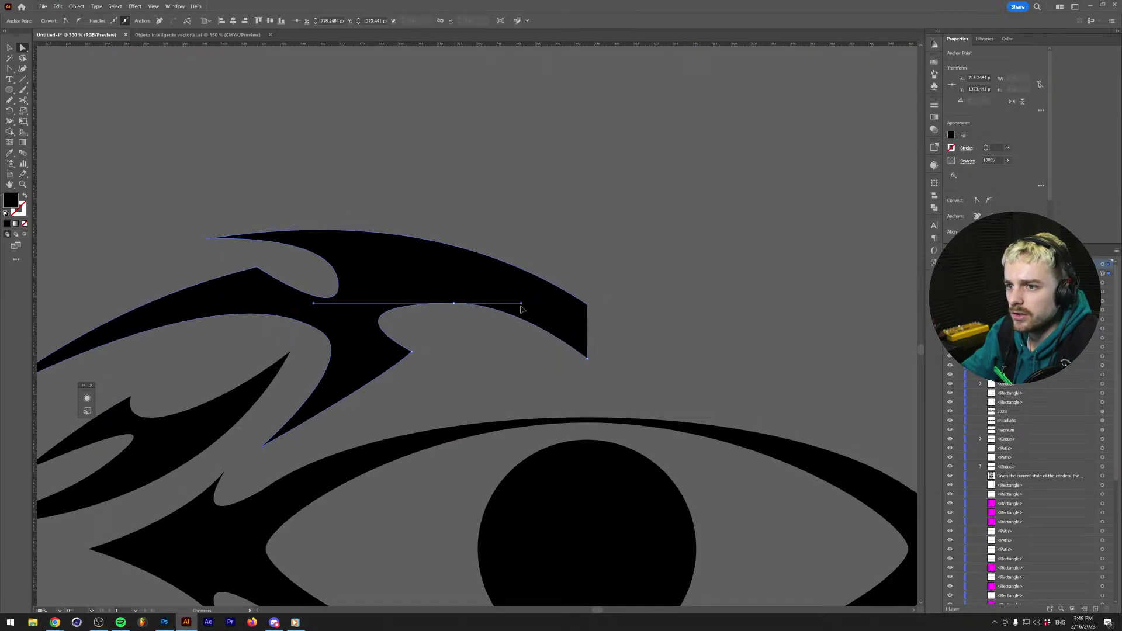
click(530, 350)
scroll(529, 347, down, 2)
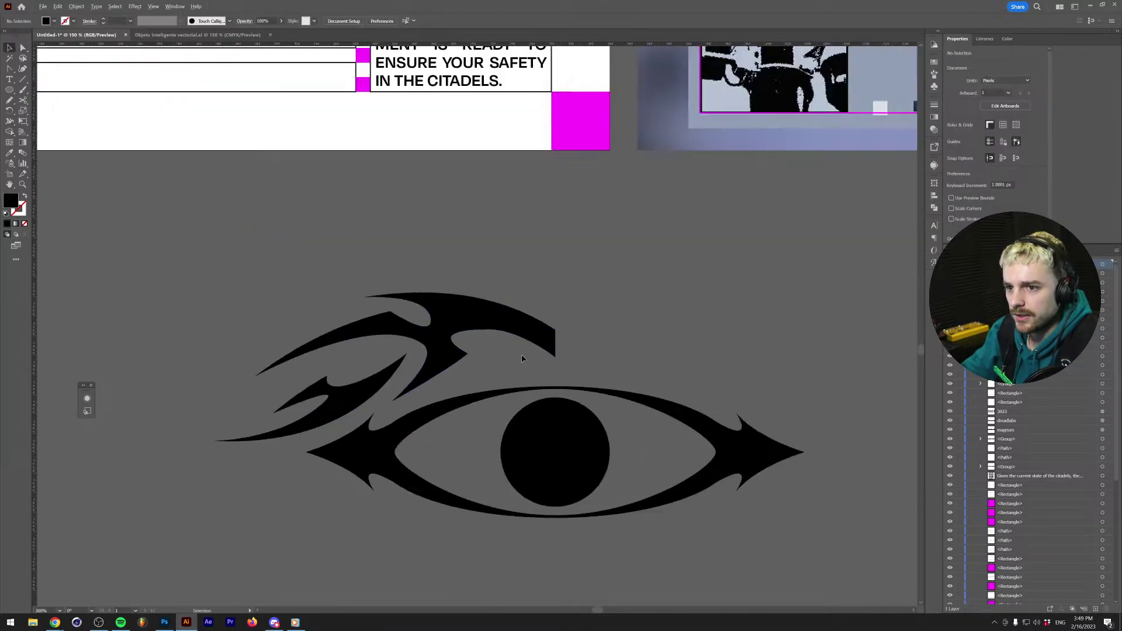
Reflect a copy of the upper shape across the eye's vertical centre line to form a symmetrical ornament.
click(512, 323)
key(o)
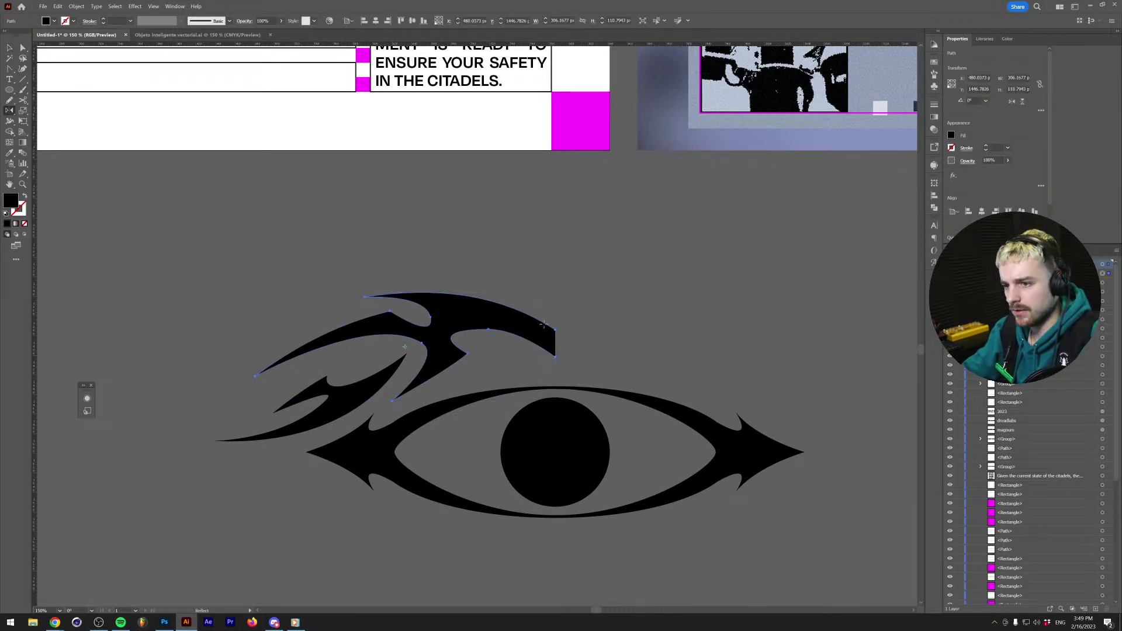
alt+click(556, 357)
click(572, 304)
scroll(573, 300, down, 1)
drag(680, 250, 462, 367)
scroll(550, 371, down, 1)
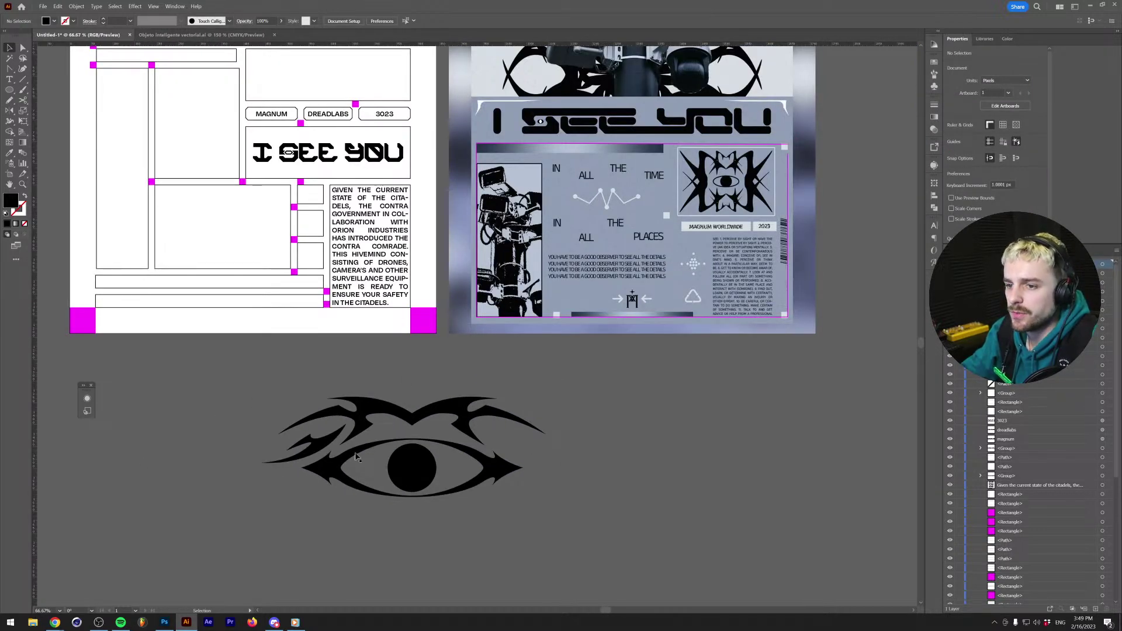
Draw an ellipse about 52 px wide and 23 px high over the ornament's central V, and fill it with the canvas grey.
scroll(415, 430, up, 1)
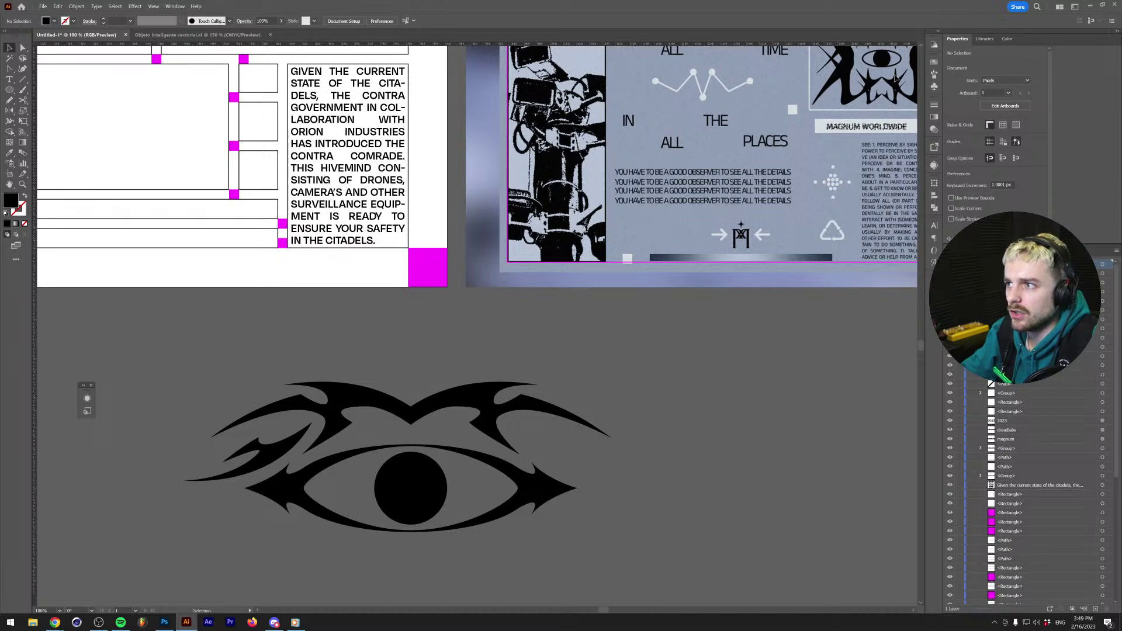
scroll(404, 410, up, 2)
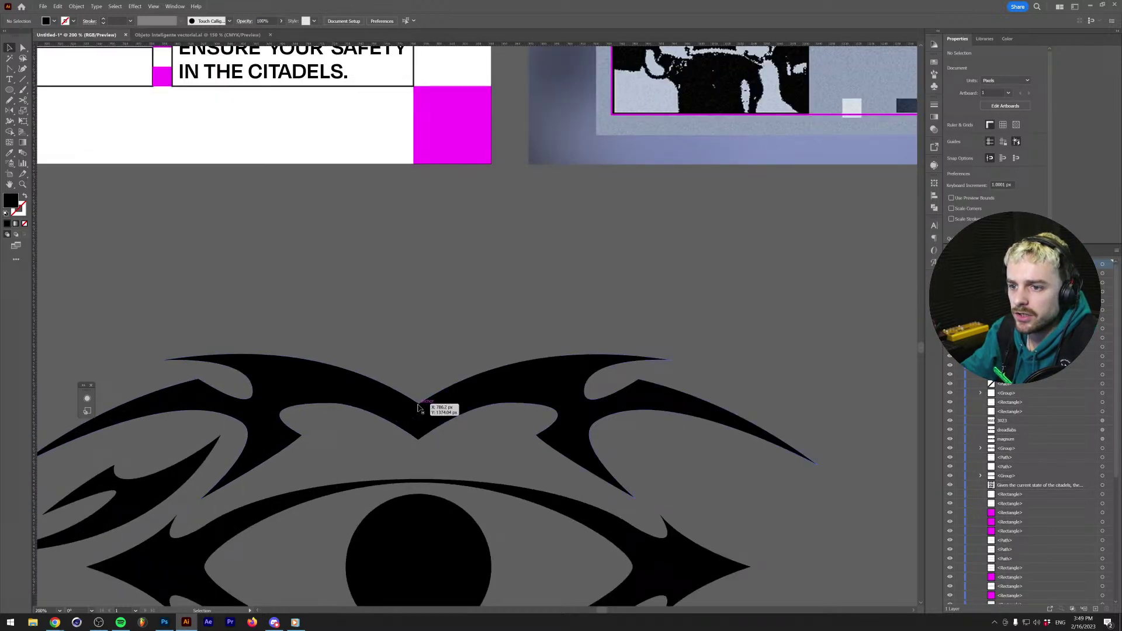
key(a)
key(v)
scroll(416, 374, down, 1)
mouse_move(416, 374)
mouse_down()
mouse_move(438, 366)
mouse_move(436, 381)
mouse_up()
scroll(436, 339, up, 1)
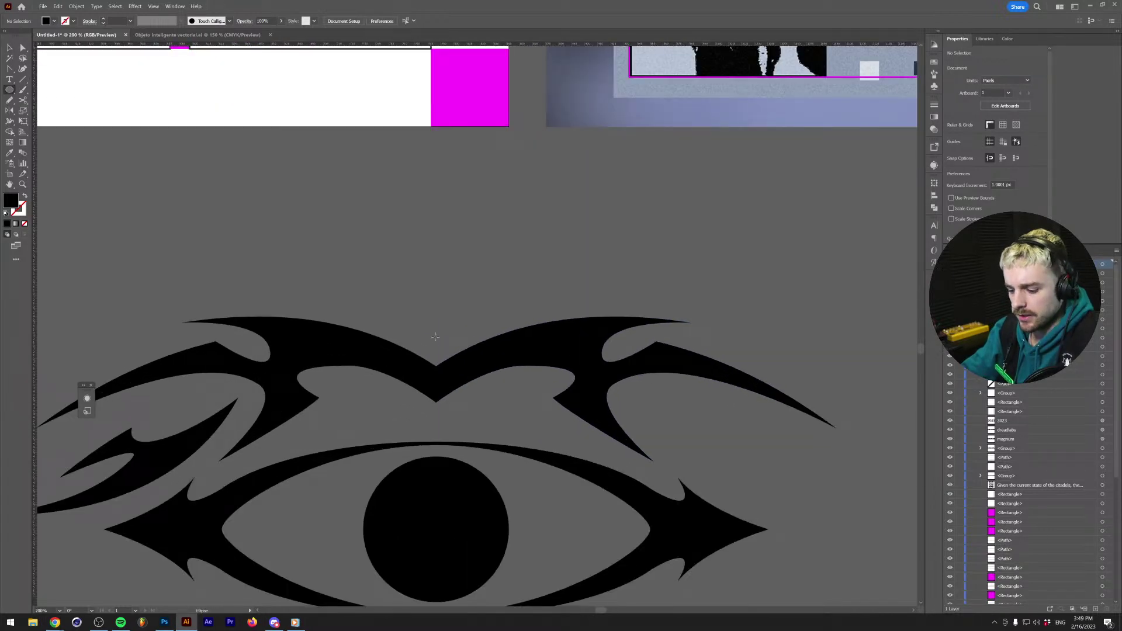
key(l)
drag(436, 366, 470, 351)
key(i)
click(459, 297)
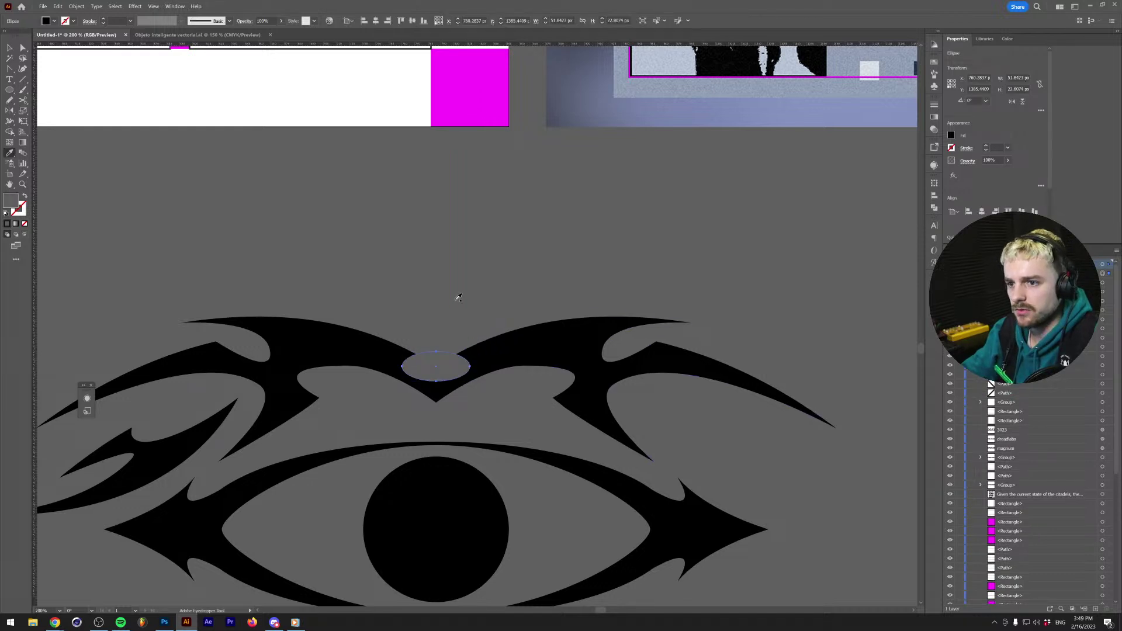
key(v)
click(454, 305)
scroll(428, 431, down, 2)
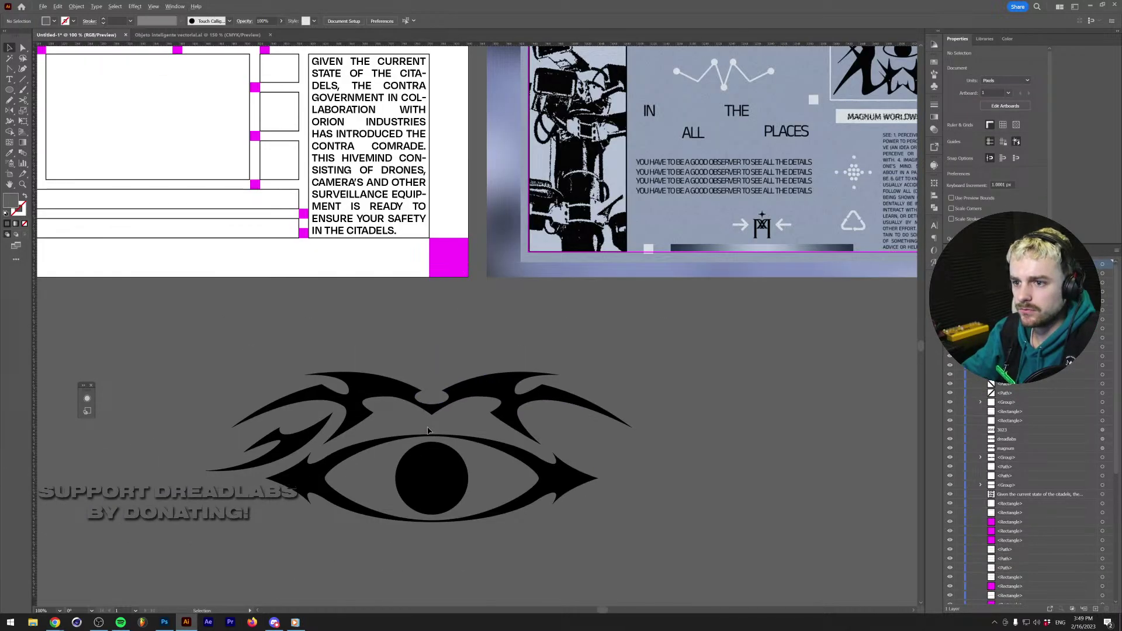
Select both upper shapes with the grey ellipse and scale them down together to about 438 px wide.
scroll(427, 431, down, 2)
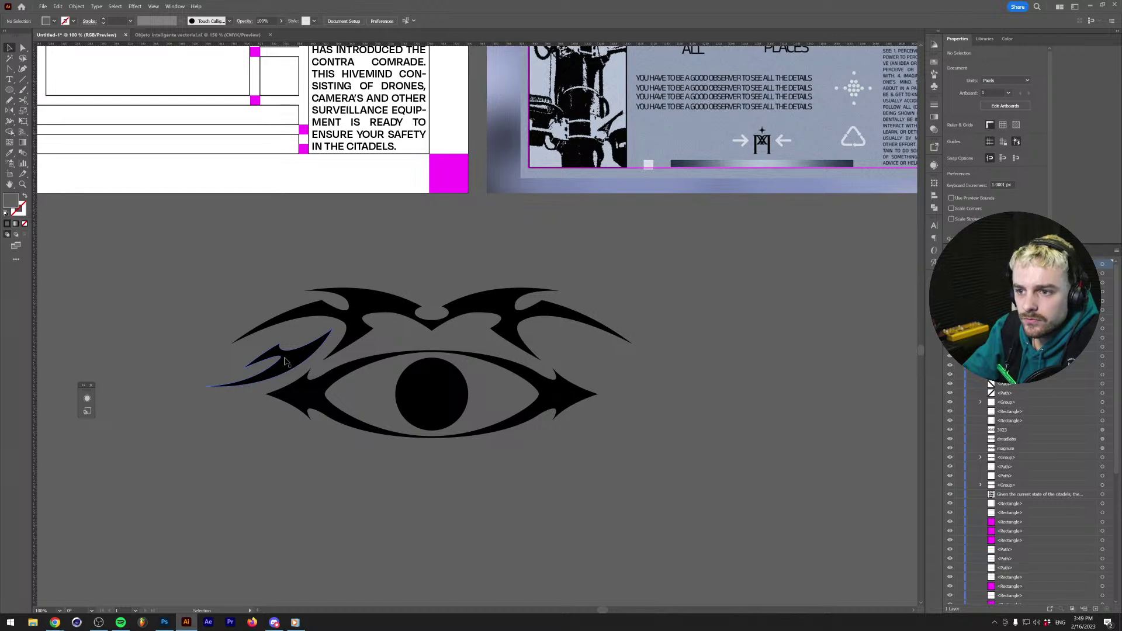
scroll(285, 362, down, 2)
scroll(375, 366, up, 1)
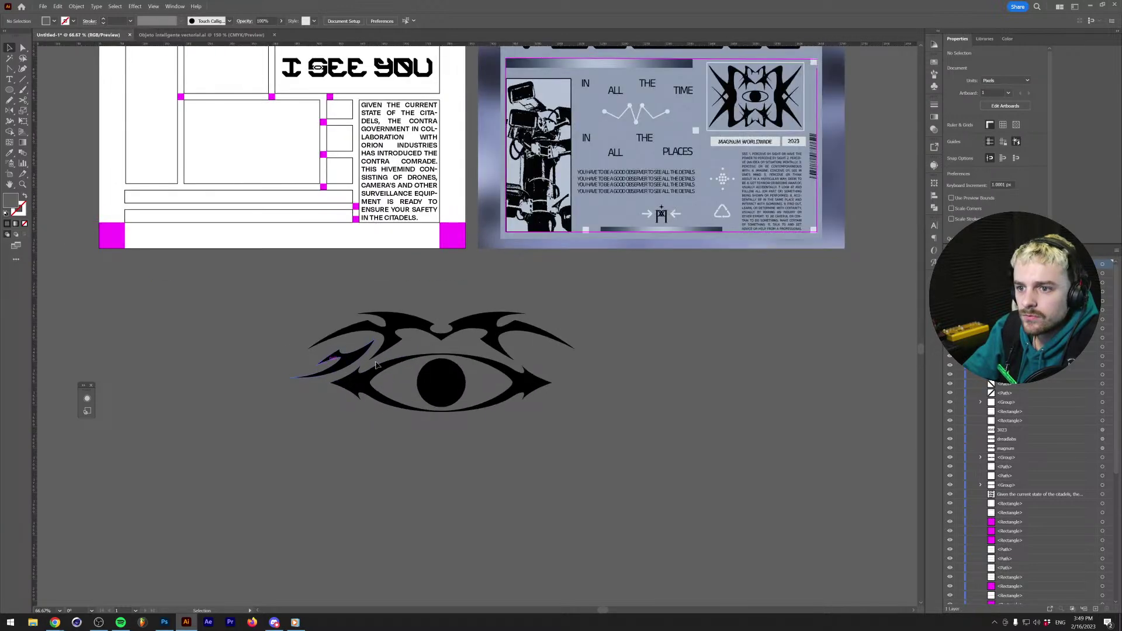
scroll(376, 365, up, 1)
click(397, 317)
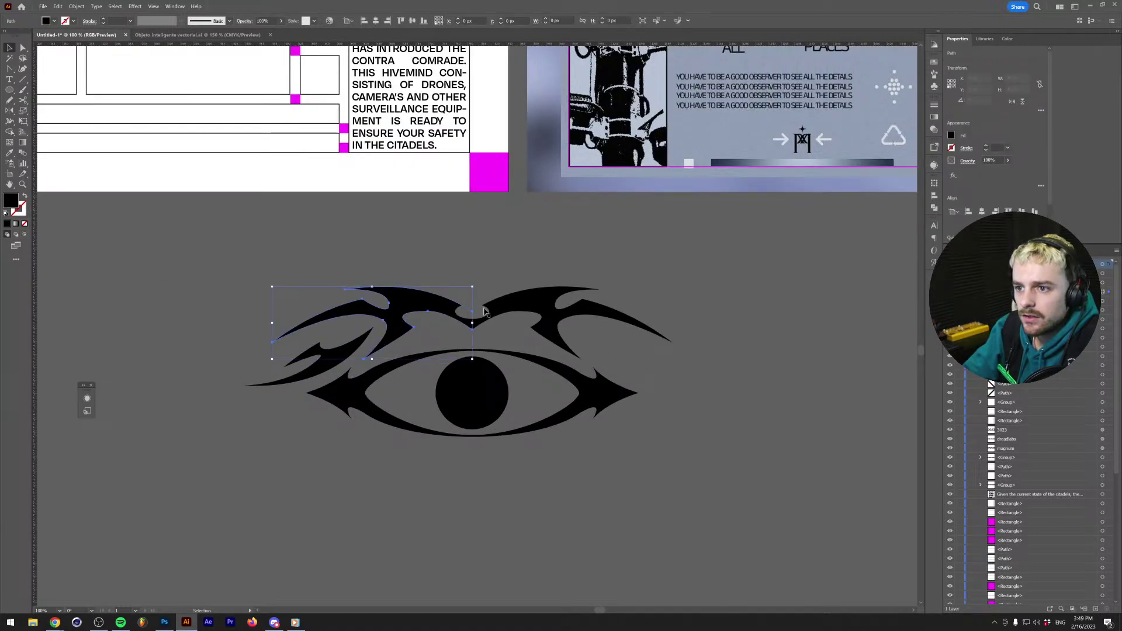
key(r)
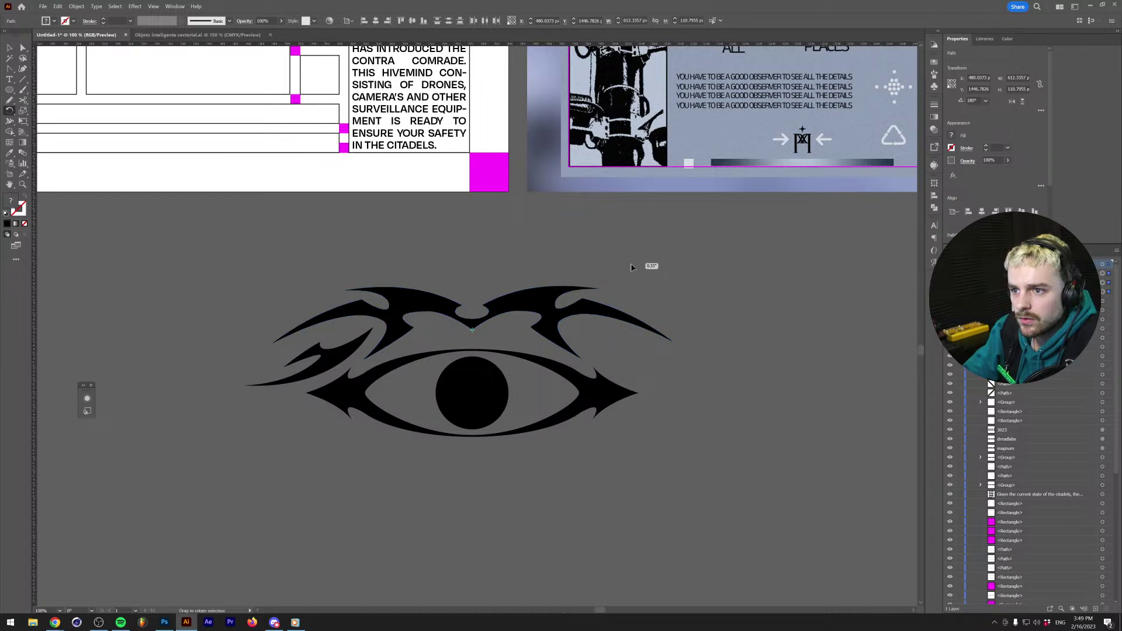
drag(673, 253, 649, 284)
key(v)
Rotate the barb to a flatter angle and move it outward beside the eye's upper-left corner.
click(305, 346)
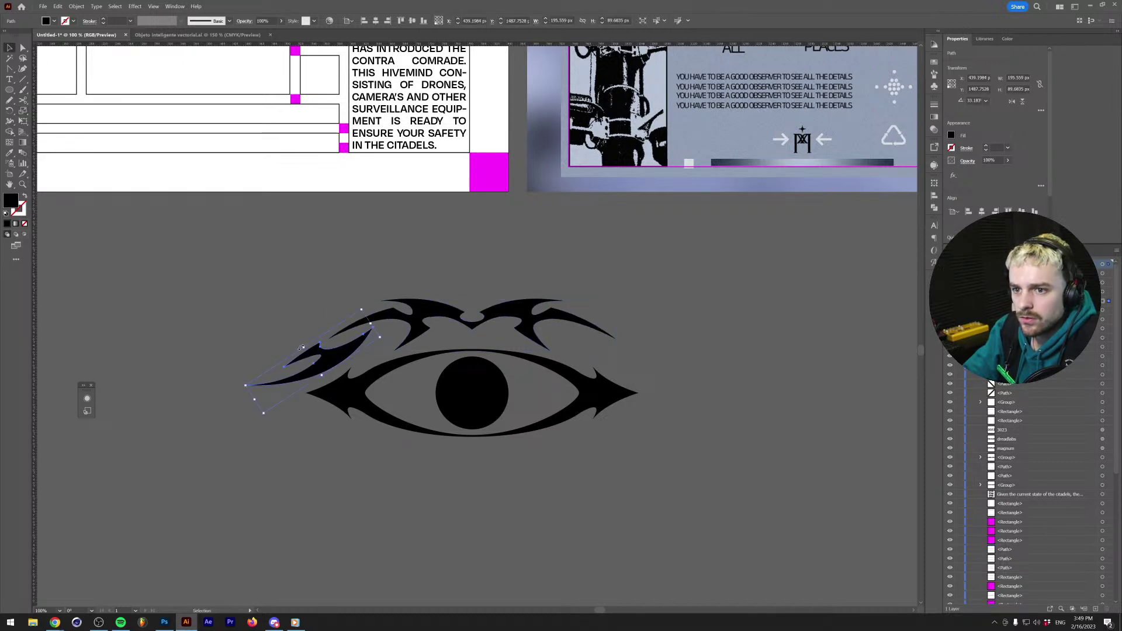
key(r)
drag(303, 348, 437, 293)
key(v)
drag(334, 365, 304, 373)
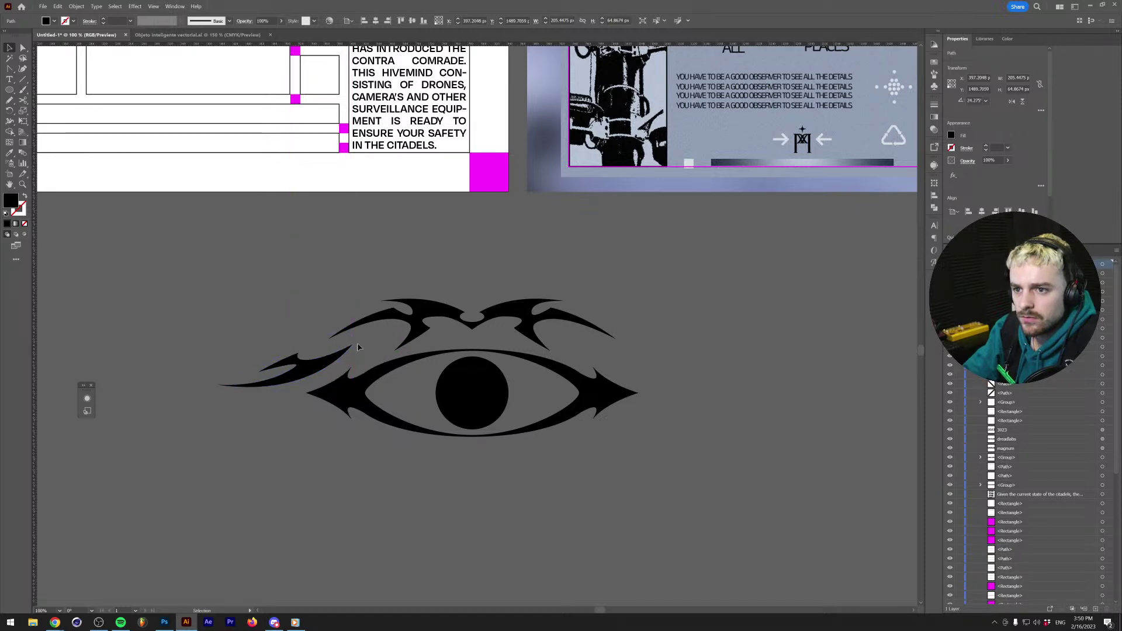
Move the barb from the eye's upper-left corner to just below its lower-right edge.
click(317, 345)
mouse_move(311, 375)
mouse_down()
mouse_move(439, 462)
mouse_move(597, 450)
mouse_move(631, 336)
mouse_move(649, 328)
mouse_move(703, 386)
mouse_up()
Try rotating and repositioning the barb above the eye's right corner, and undo the attempt.
key(r)
key(b)
key(ctrl+shift+a)
ctrl+click(643, 361)
key(v)
drag(645, 353, 646, 366)
key(ctrl+z)
key(ctrl+z)
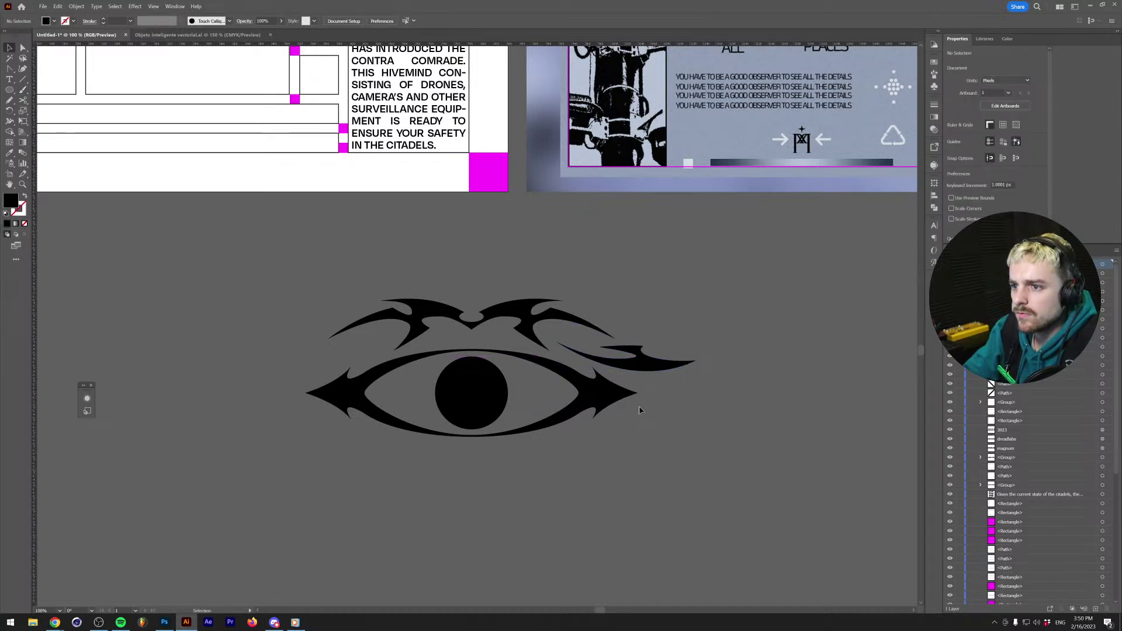
key(ctrl+z)
Reflect a copy of the lower-right barb across the eye's vertical centre line onto the lower-left side.
click(707, 394)
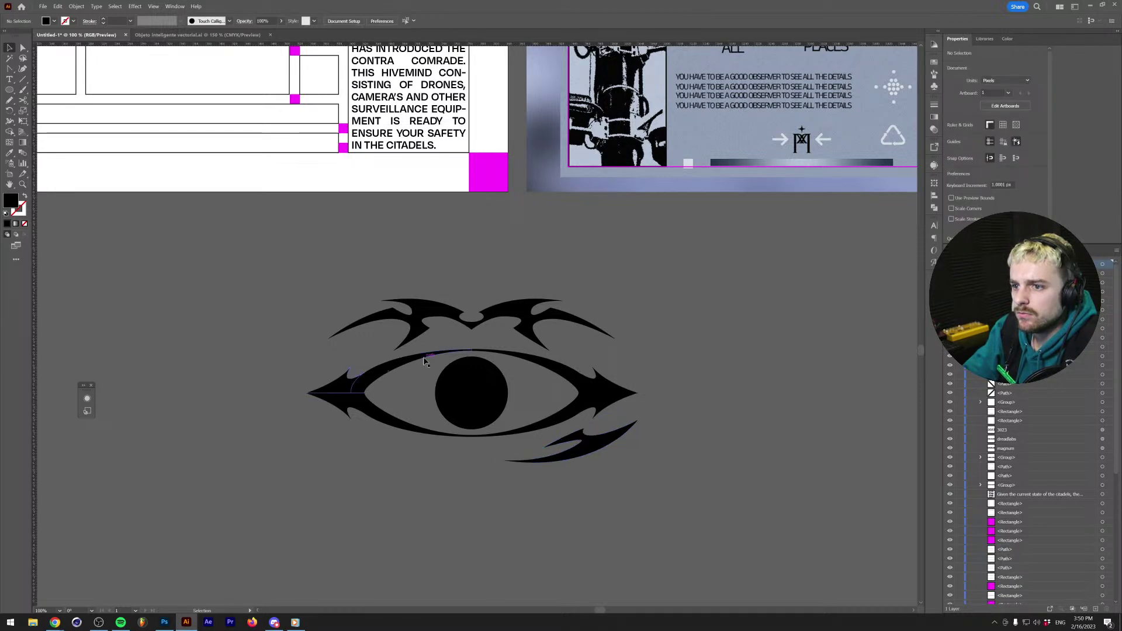
scroll(425, 359, down, 2)
scroll(424, 363, up, 3)
click(710, 479)
key(o)
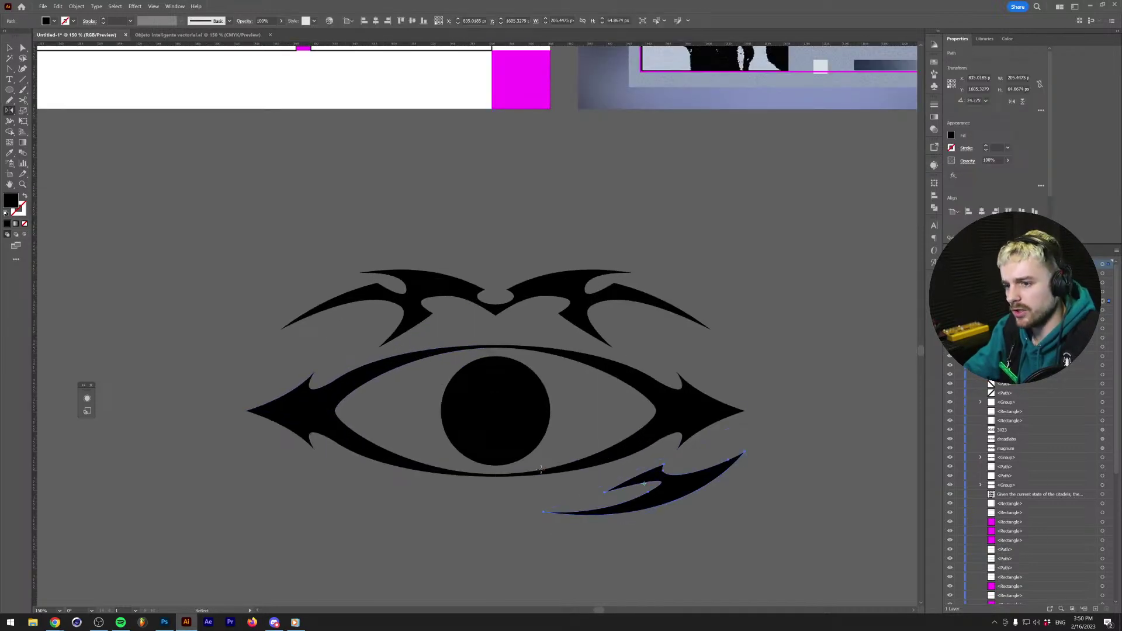
click(495, 465)
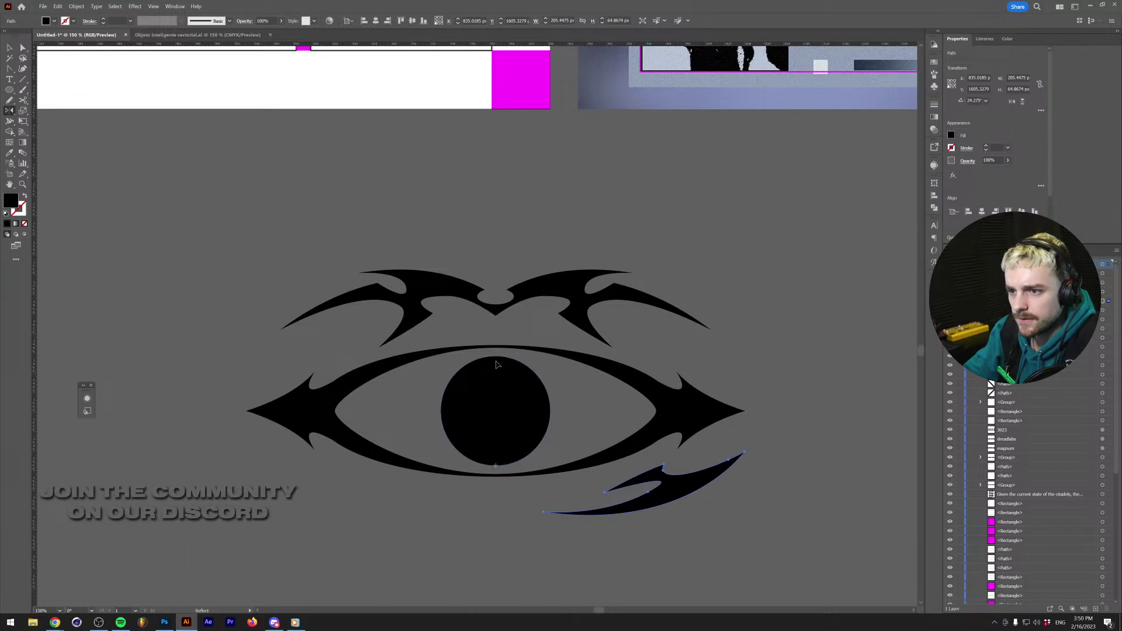
drag(495, 358, 495, 358)
key(v)
click(516, 493)
scroll(506, 490, down, 2)
scroll(503, 488, up, 1)
scroll(504, 468, down, 2)
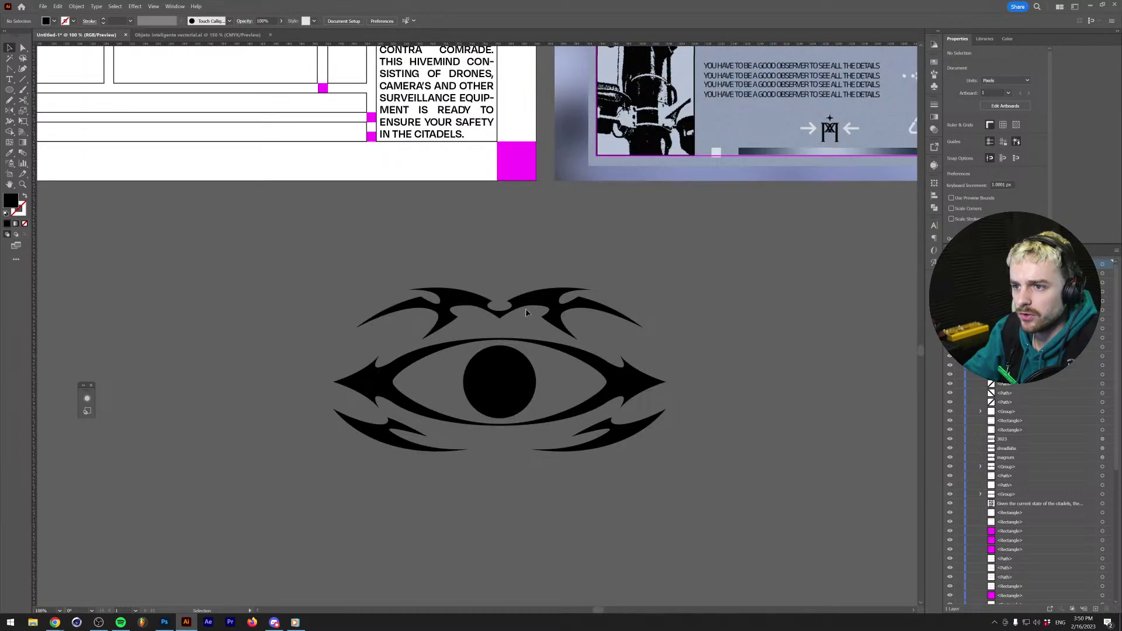
Duplicate the upper ornament with its grey ellipse straight down and place the copy close beneath the eye.
click(506, 309)
drag(504, 309, 544, 472)
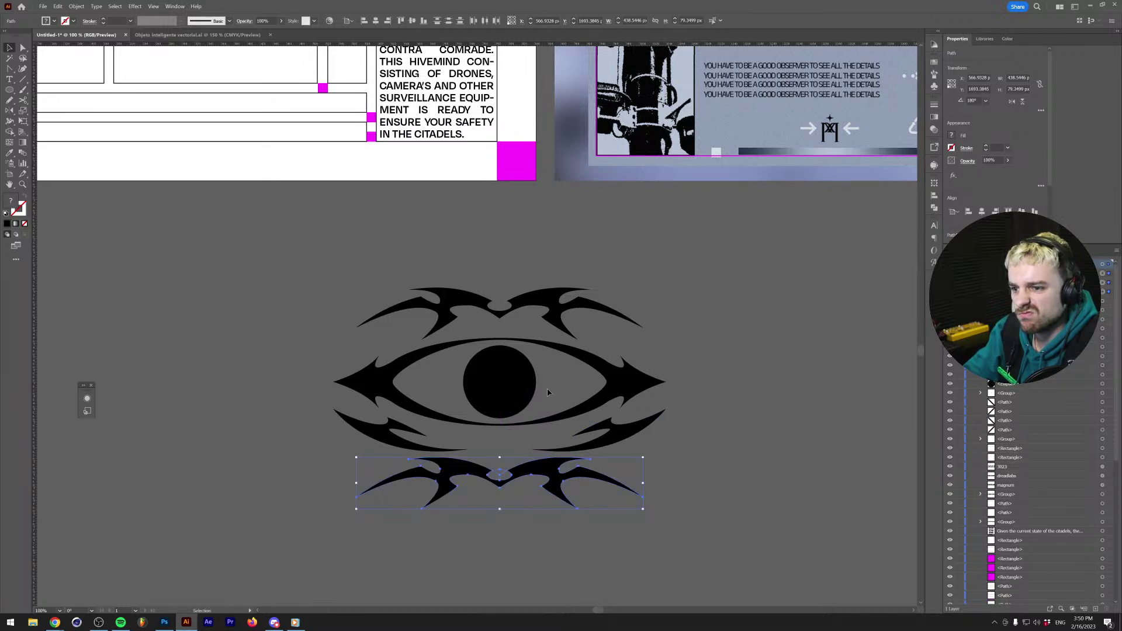
drag(549, 471, 549, 451)
Move the lower-right barb outward past the eye's corner and delete the lower-left barb.
drag(620, 438, 676, 429)
click(380, 440)
key(Delete)
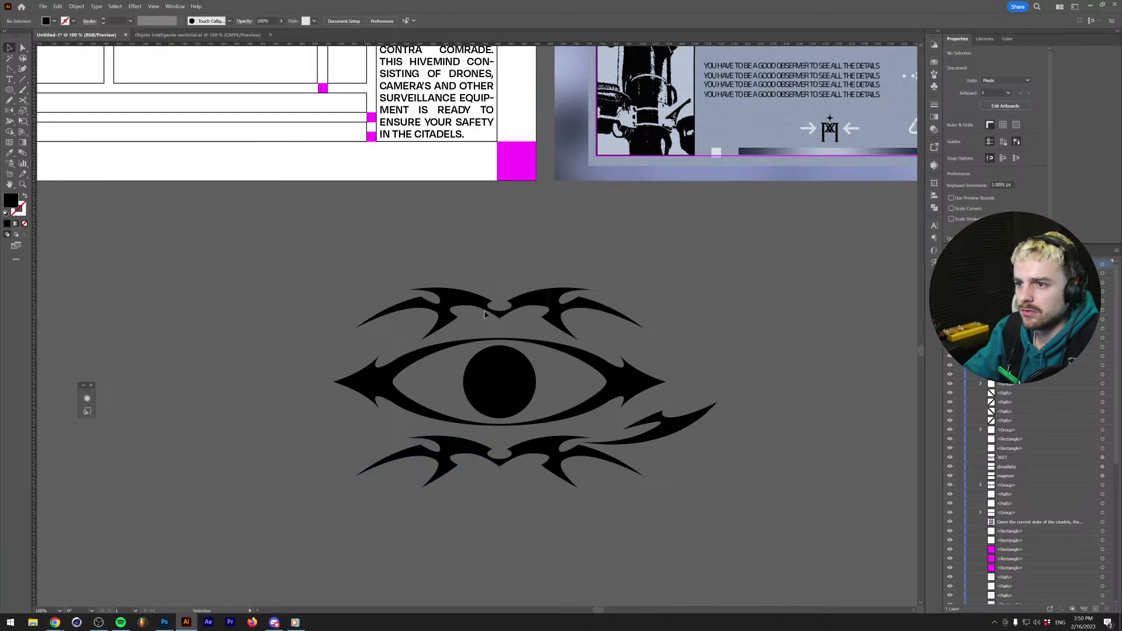
Rotate the upper ornament 180° so its spikes point upward, and raise it slightly above the eye.
click(552, 295)
drag(645, 286, 313, 380)
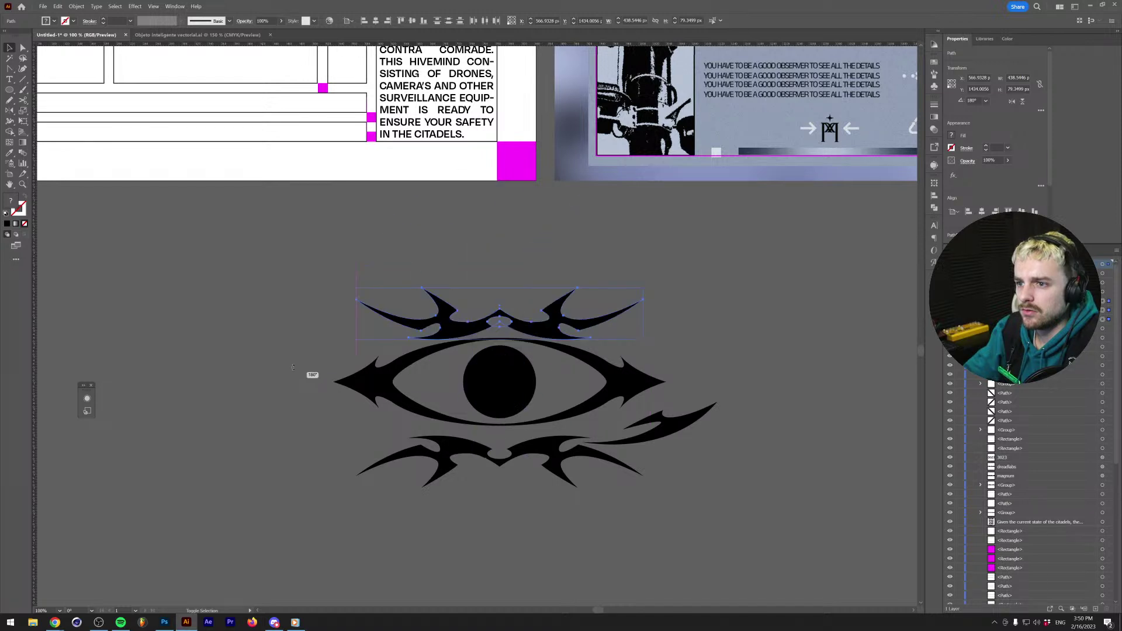
click(289, 329)
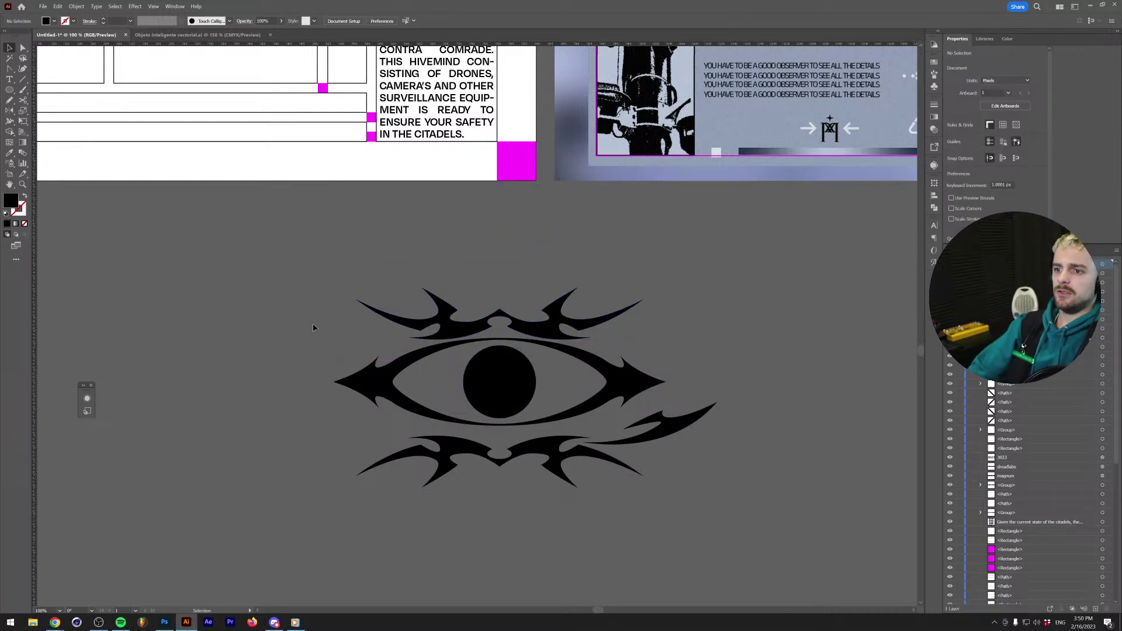
scroll(520, 460, up, 1)
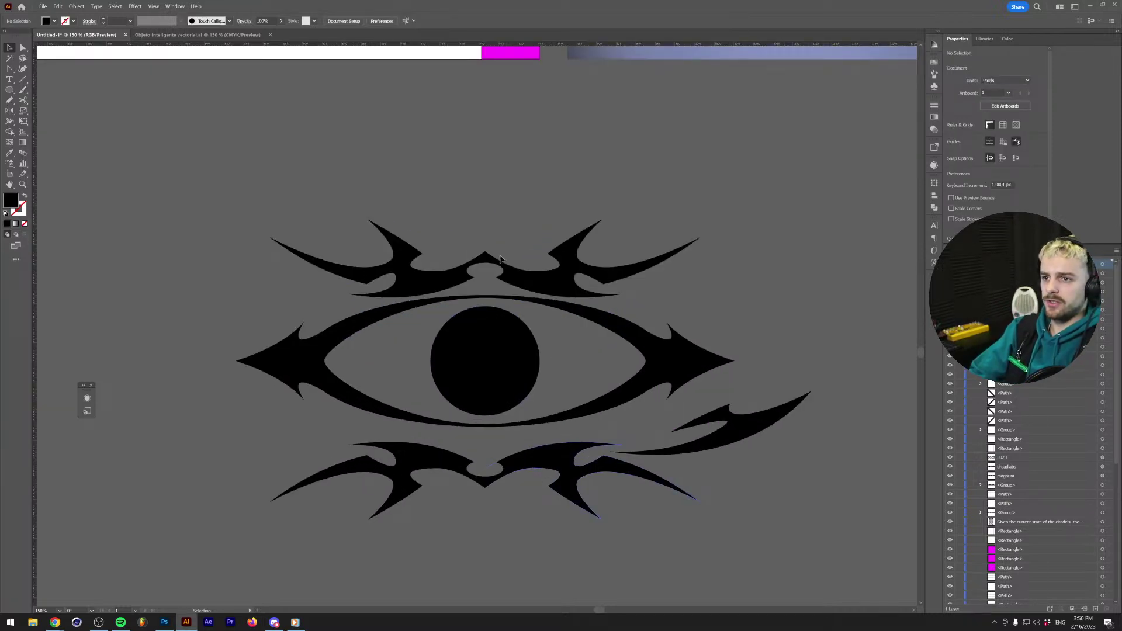
click(525, 271)
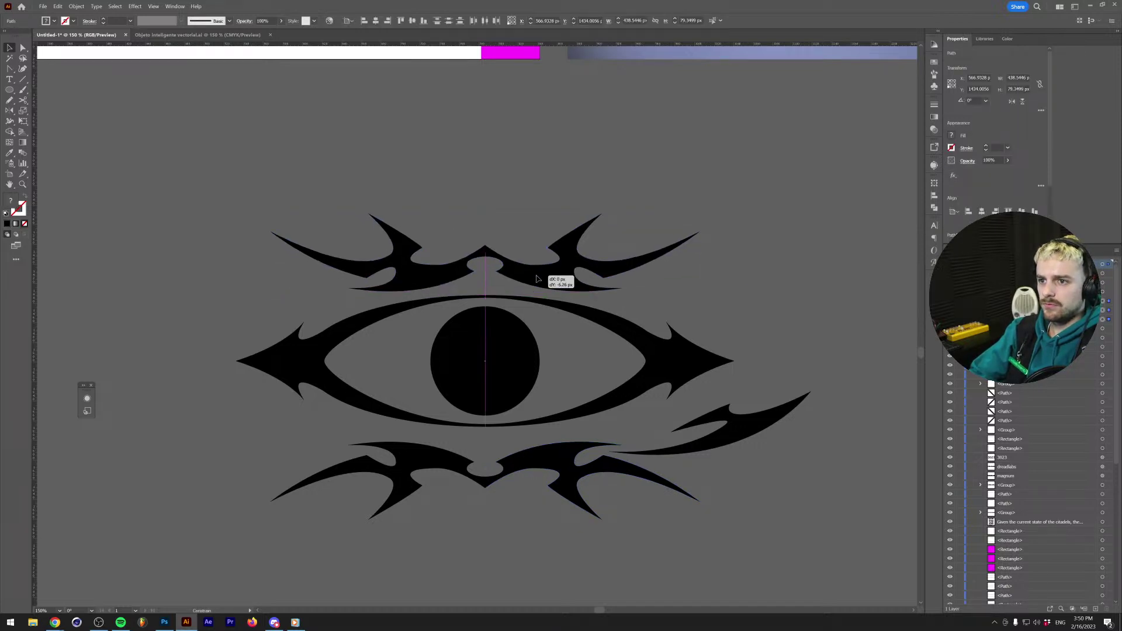
Delete the ornament copy beneath the eye together with its grey ellipse.
click(499, 463)
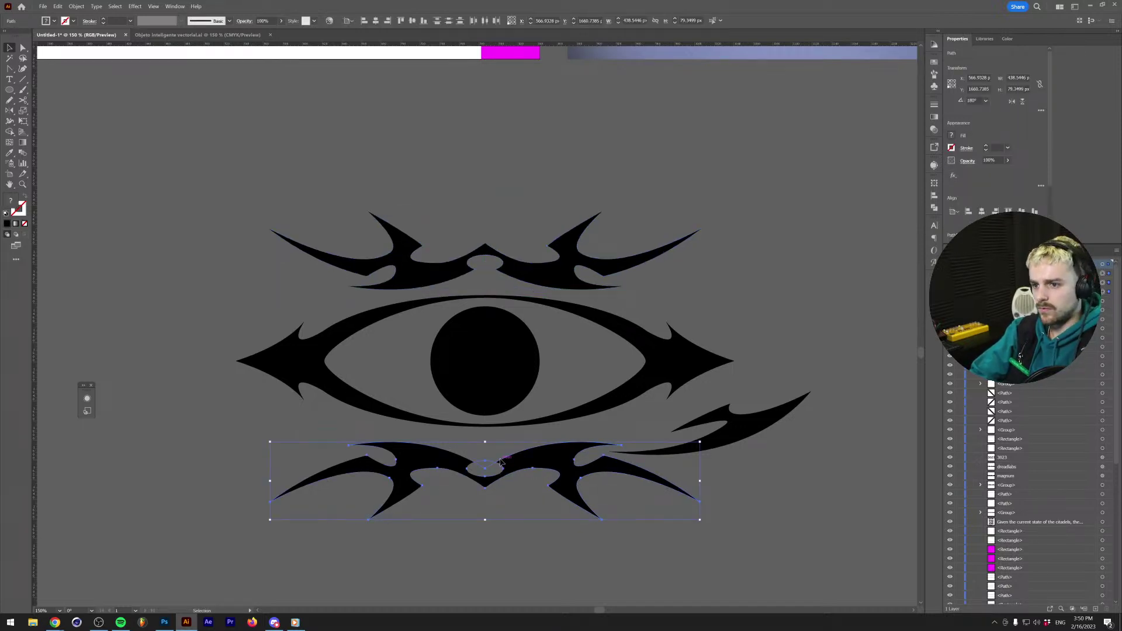
key(Delete)
Undo the barb's copy attempt and the deletion, restoring the ornament and its ellipse beneath the eye.
click(740, 434)
right_click(746, 441)
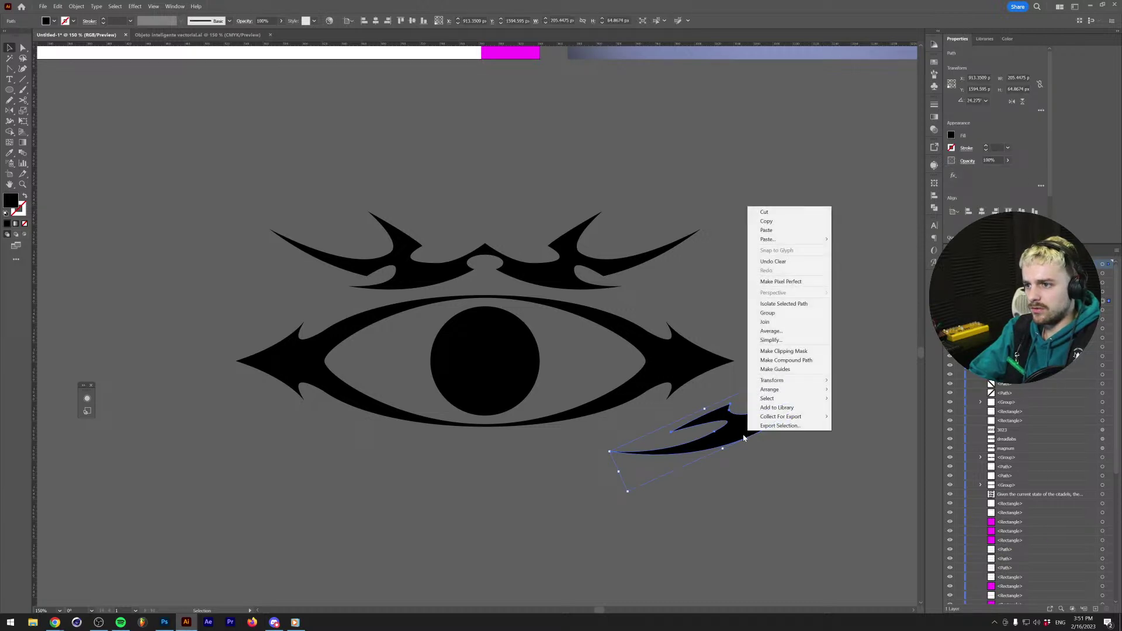
click(738, 433)
drag(739, 432, 251, 323)
key(ctrl+z)
key(ctrl+z)
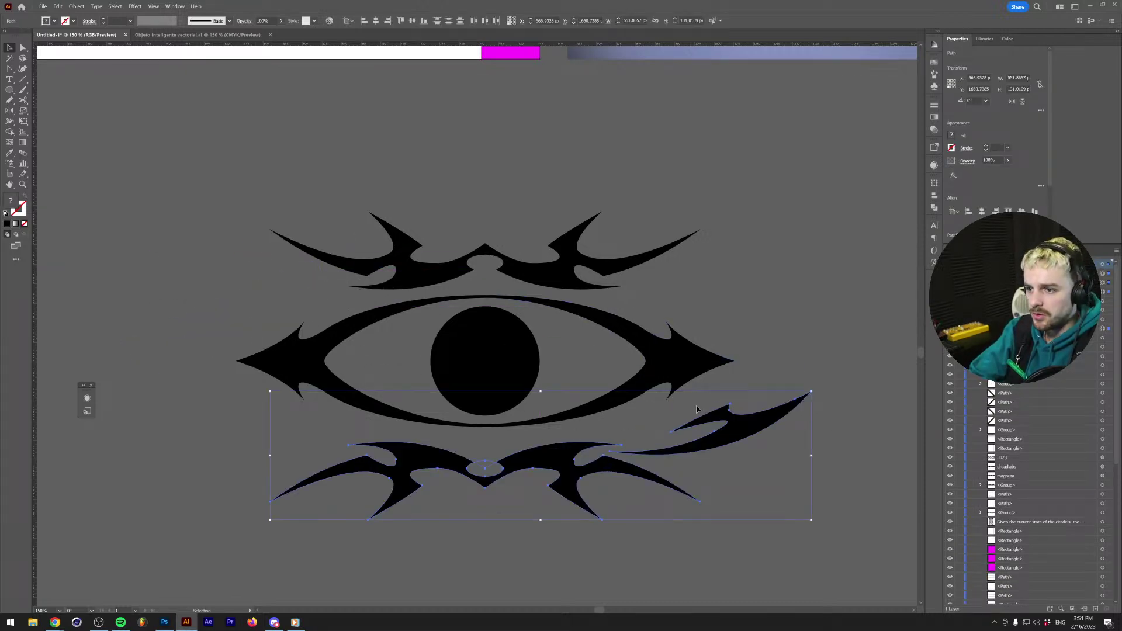
Move the lower-right barb up closer to the eye's corner and rotate it slightly clockwise.
click(695, 555)
mouse_move(734, 433)
mouse_down()
mouse_move(777, 406)
mouse_move(747, 418)
mouse_move(794, 439)
mouse_move(749, 420)
mouse_up()
key(r)
key(v)
Delete the upper ornament together with its ellipse above the eye.
click(532, 188)
click(400, 269)
key(Delete)
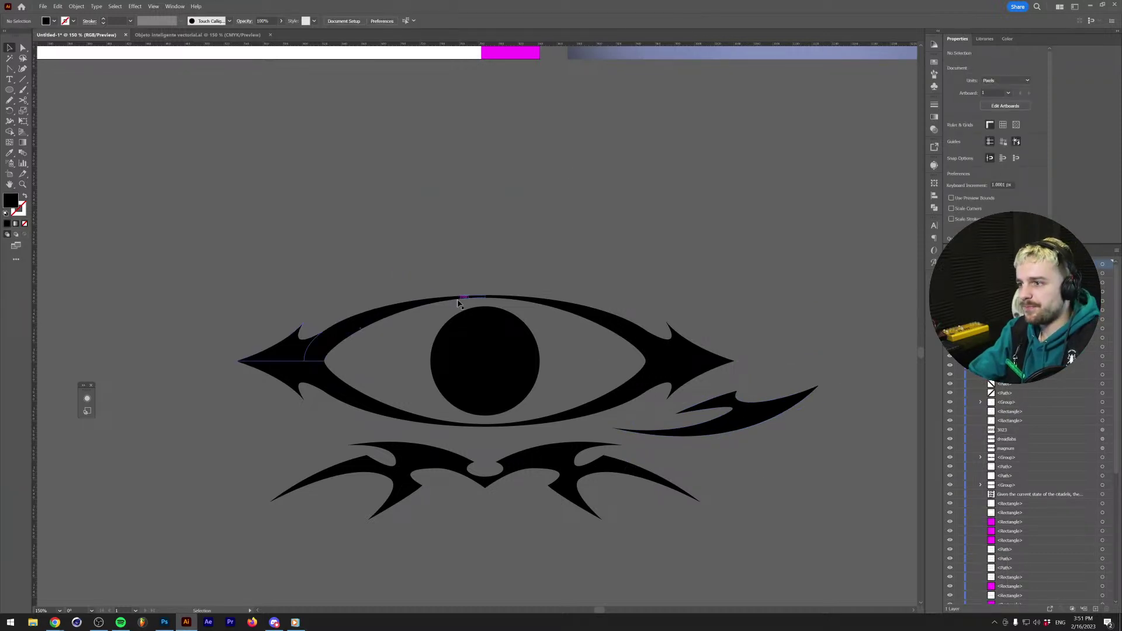
Reflect a copy of the lower-right barb across the eye's vertical centre line.
click(754, 428)
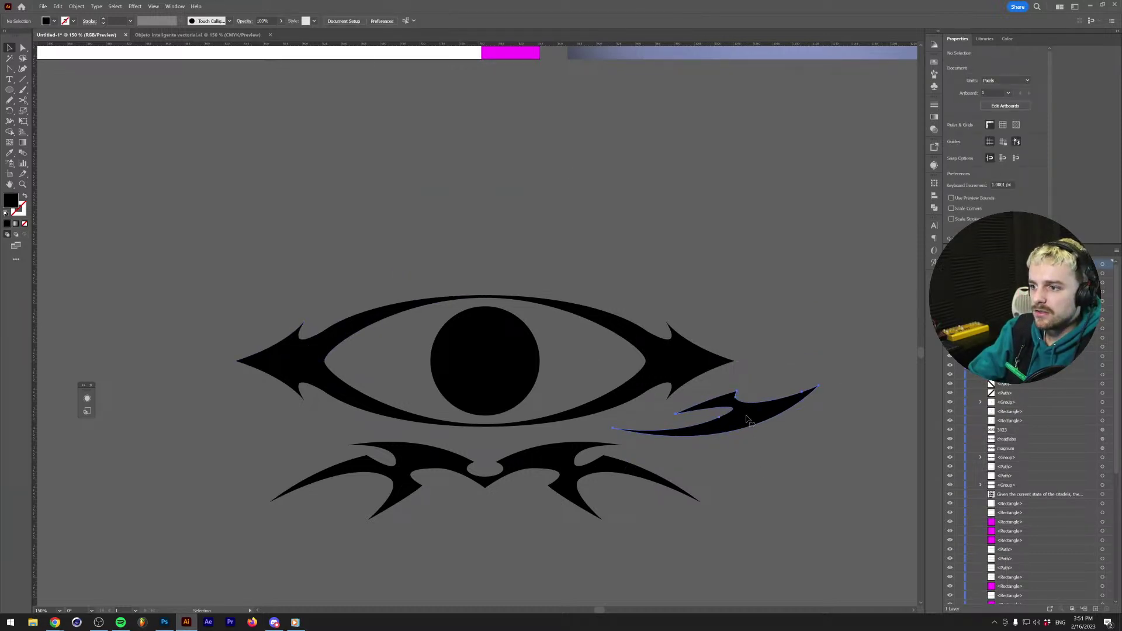
key(o)
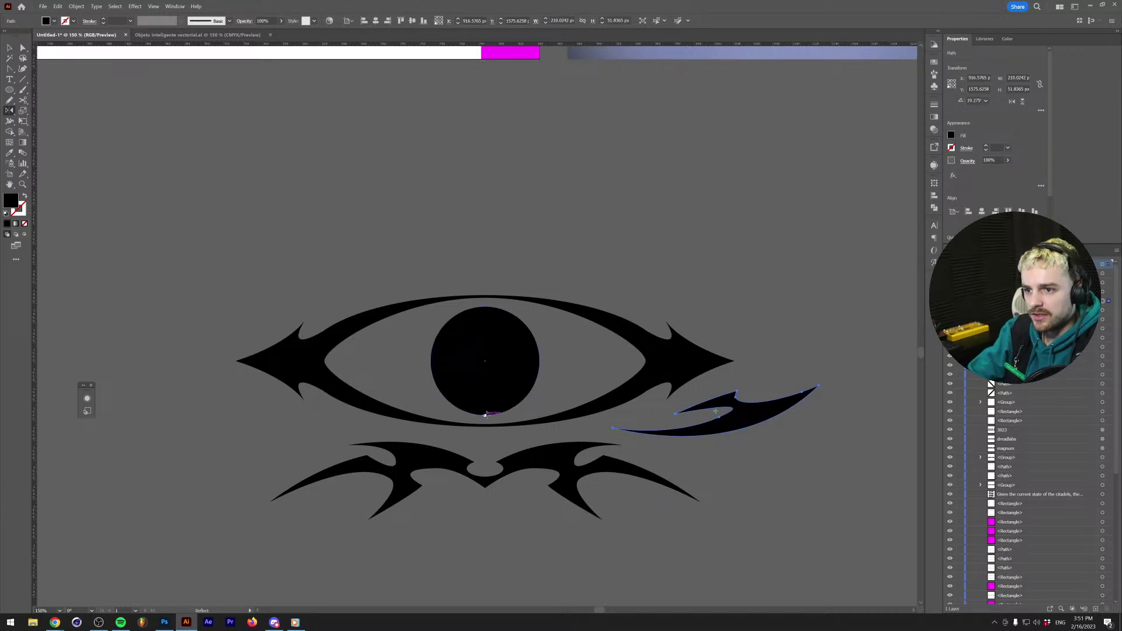
click(485, 415)
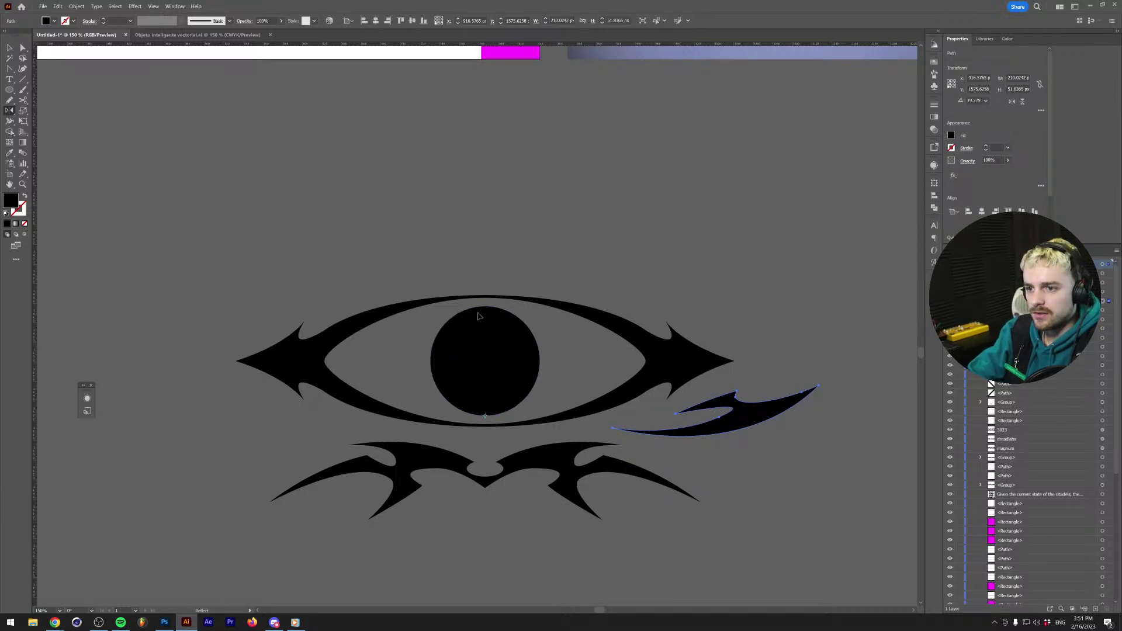
drag(484, 311, 485, 308)
key(v)
click(363, 279)
scroll(363, 278, down, 1)
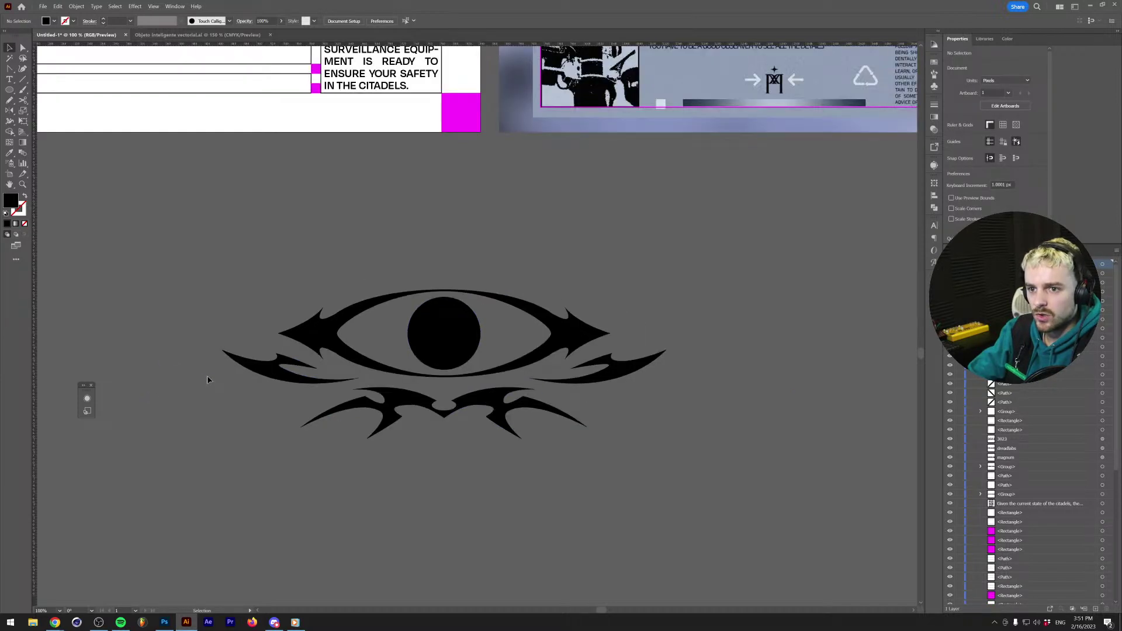
Use Shape Builder to cut the small ellipse out of the lower ornament and merge its two halves at the centre.
click(437, 416)
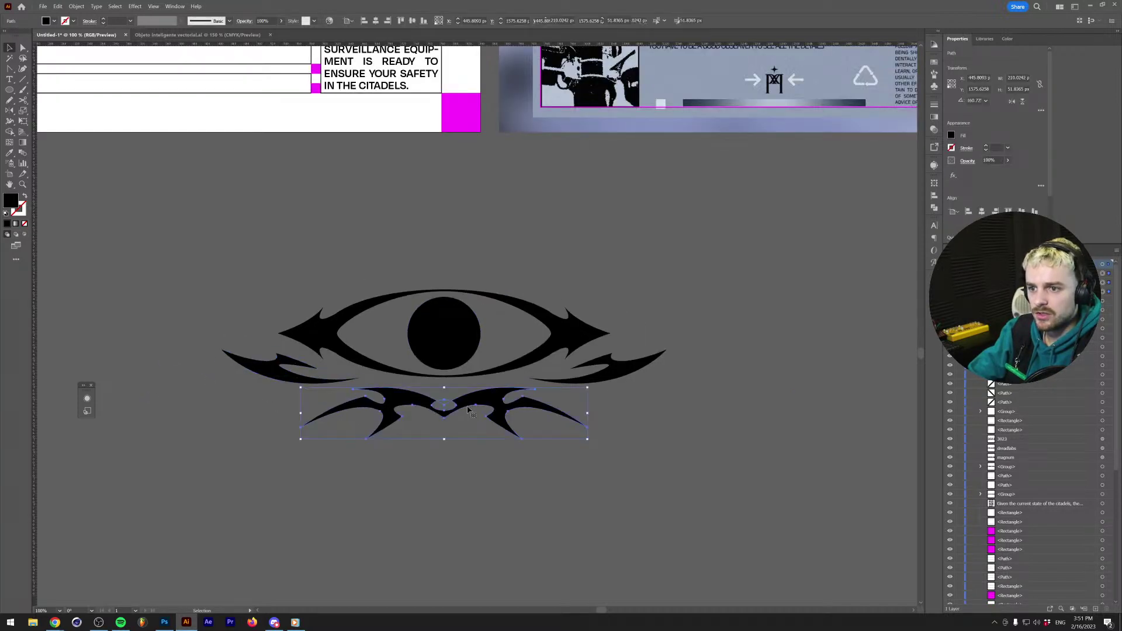
scroll(441, 400, up, 2)
click(9, 131)
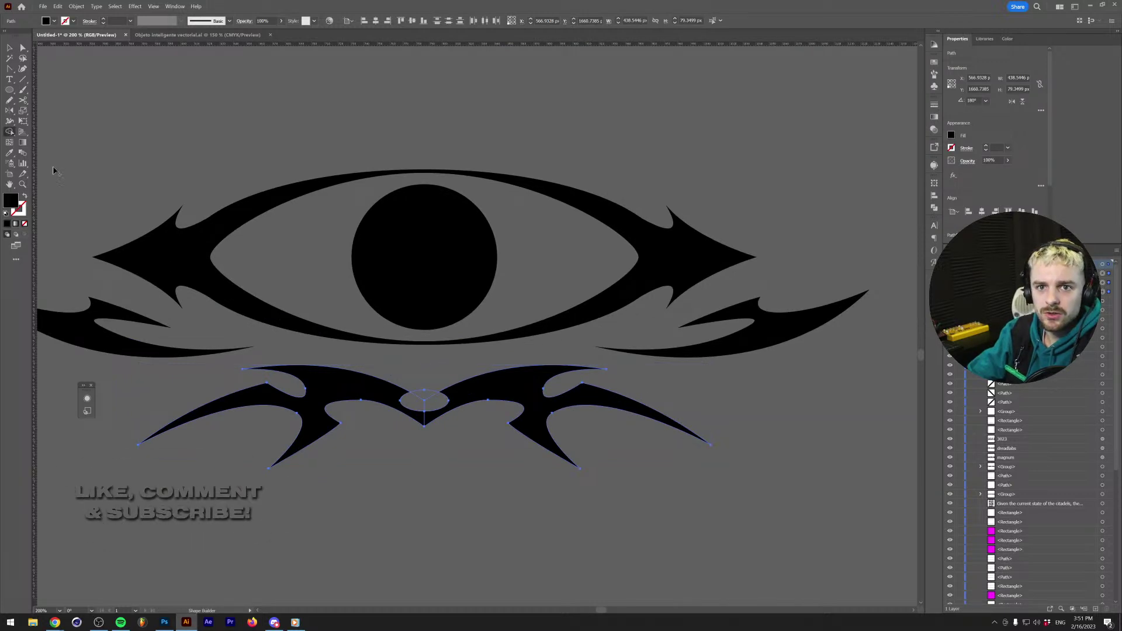
alt+click(429, 400)
mouse_move(412, 411)
mouse_down()
mouse_move(442, 411)
mouse_move(434, 431)
mouse_up()
key(v)
scroll(435, 447, down, 2)
click(435, 447)
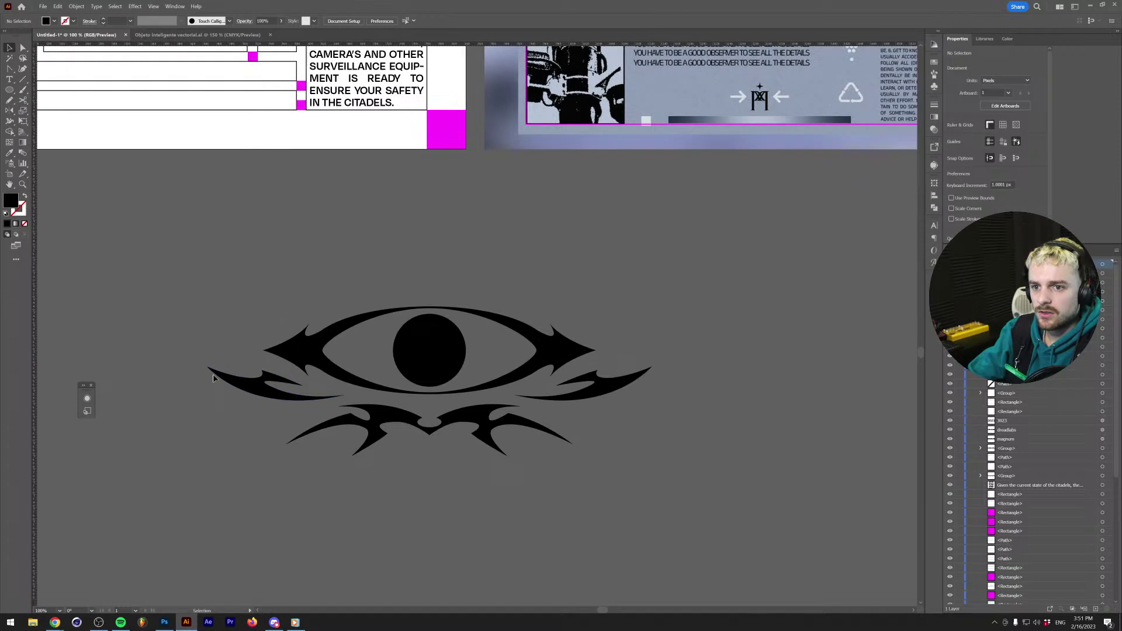
Delete the mirrored barb at the eye's lower left.
scroll(245, 440, up, 2)
click(274, 394)
key(Delete)
Draw a background-grey ellipse about 109 × 55 px below the right barb, then shrink and tilt it to overlap the barb's lower edge.
scroll(413, 382, right, 5)
scroll(413, 381, up, 1)
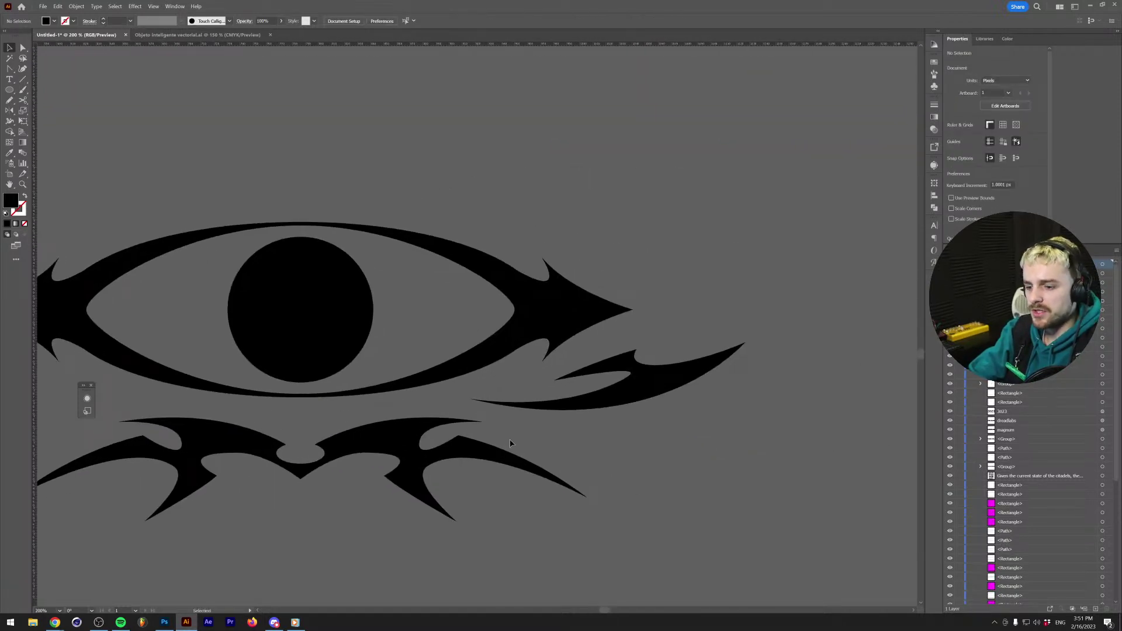
drag(621, 456, 763, 384)
key(i)
click(691, 488)
key(v)
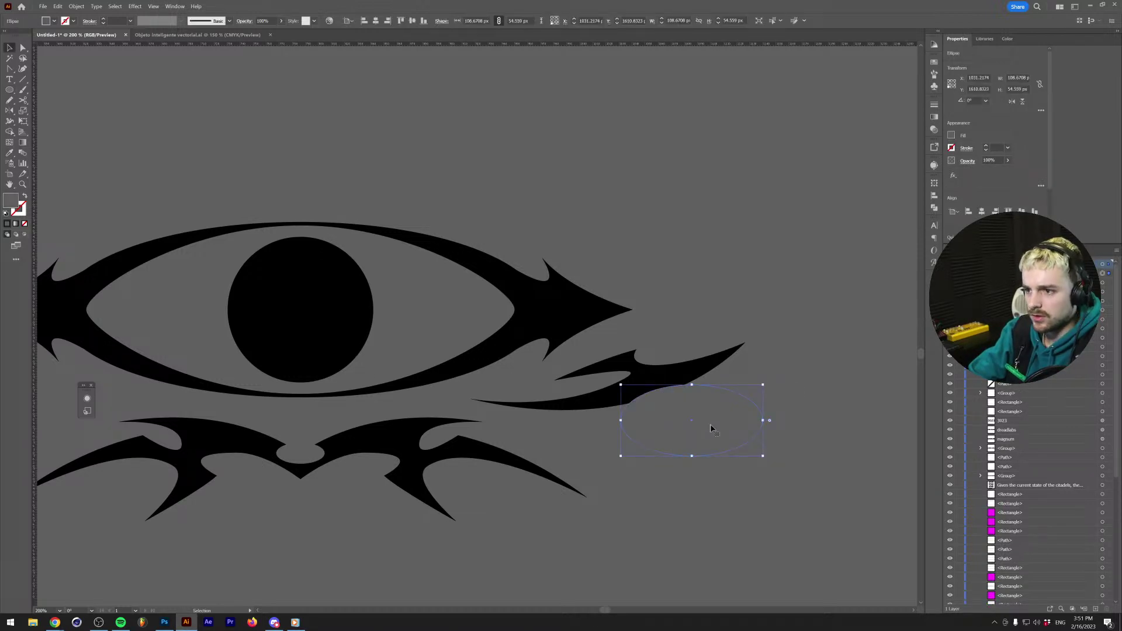
drag(692, 382, 696, 407)
drag(705, 453, 664, 414)
Cut the ellipse's shape out of the right barb's lower edge with Shape Builder, leaving a curved notch.
shift+click(661, 366)
click(9, 132)
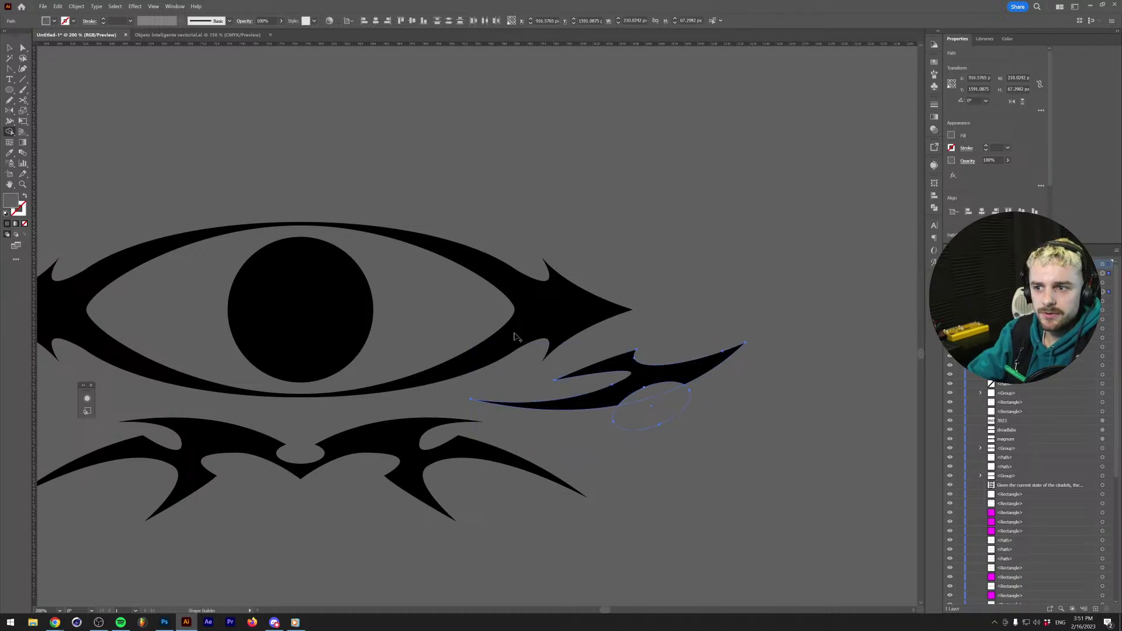
alt+click(655, 402)
key(v)
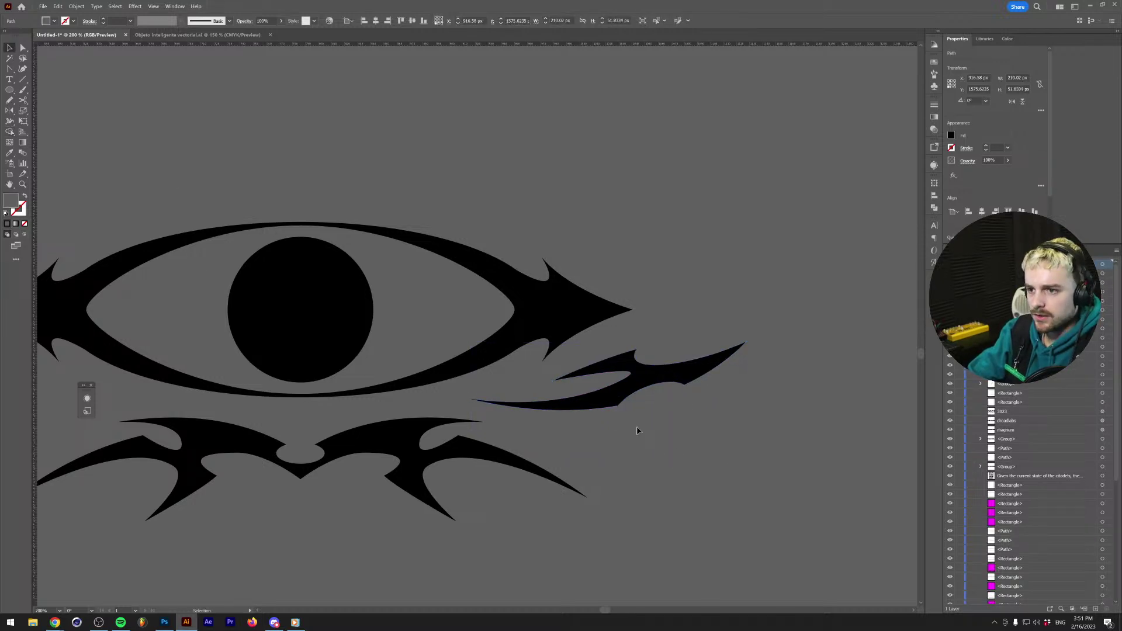
Reflect a copy of the notched right barb across the pupil's vertical axis onto the eye's left side.
scroll(637, 429, down, 2)
click(635, 398)
key(o)
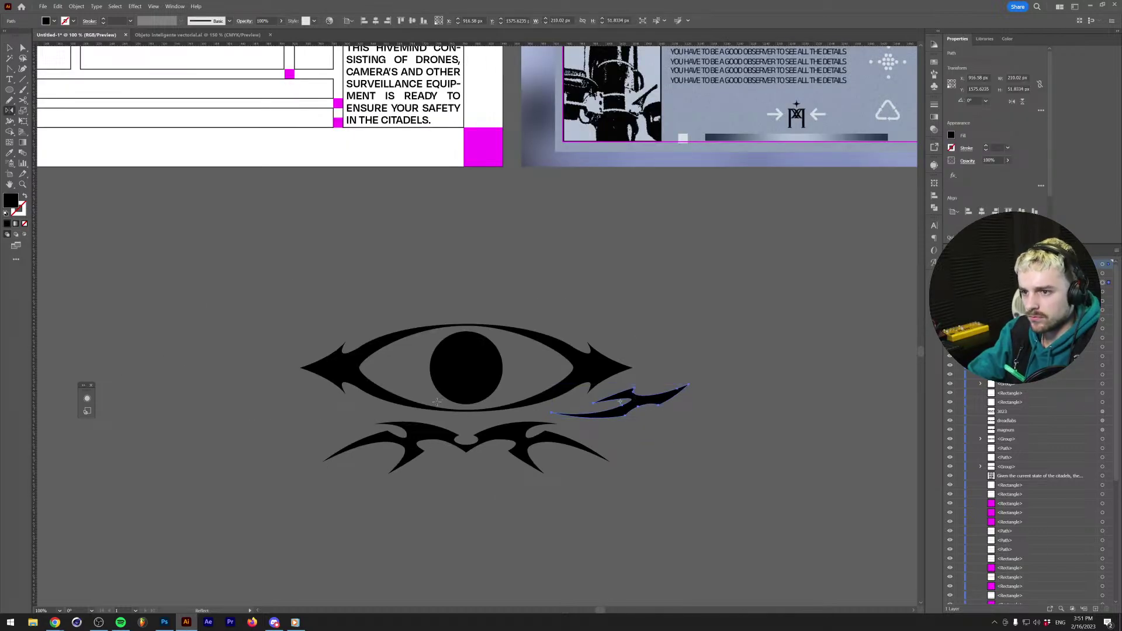
click(466, 403)
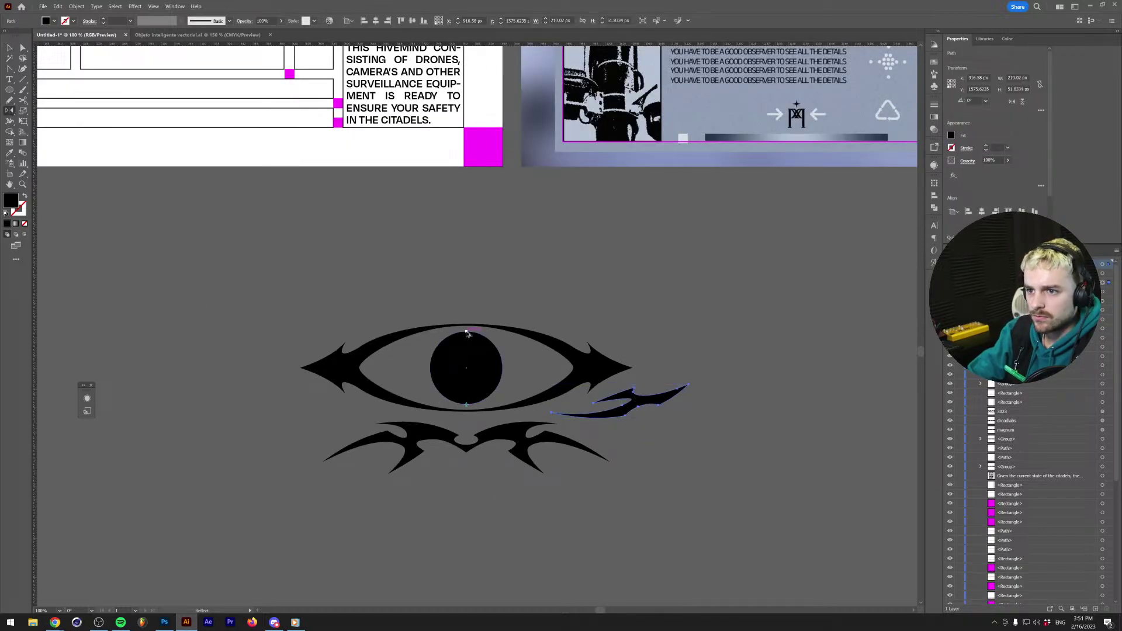
drag(468, 338, 466, 332)
key(v)
click(492, 498)
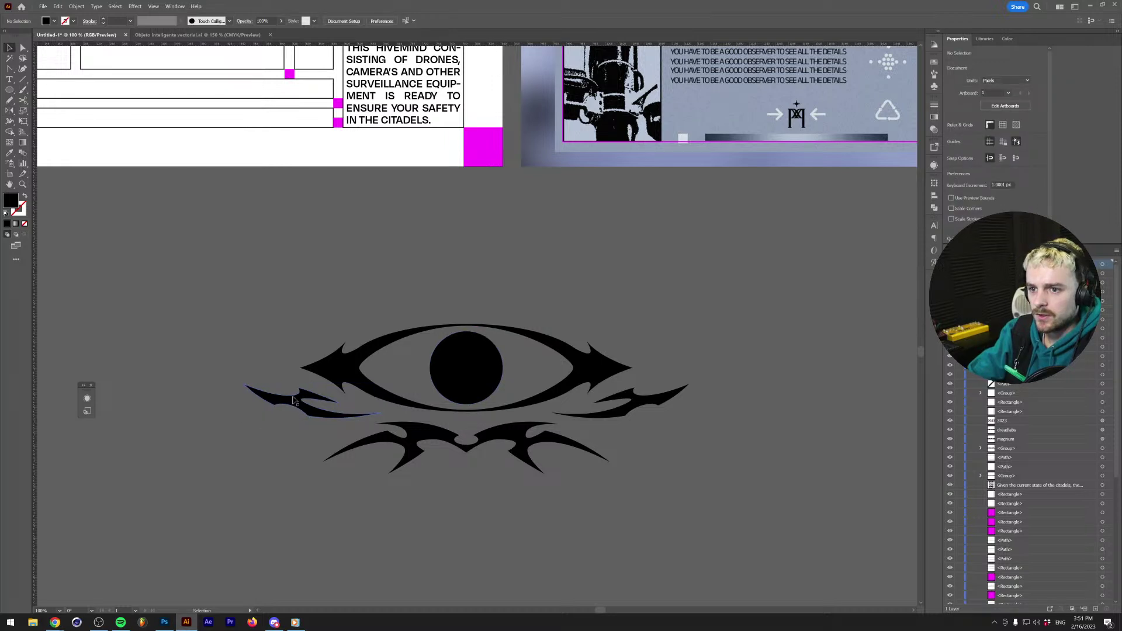
Reflect a copy of both barbs and the lower ornament across the eye's horizontal centre line to above the eye.
click(290, 406)
shift+click(648, 387)
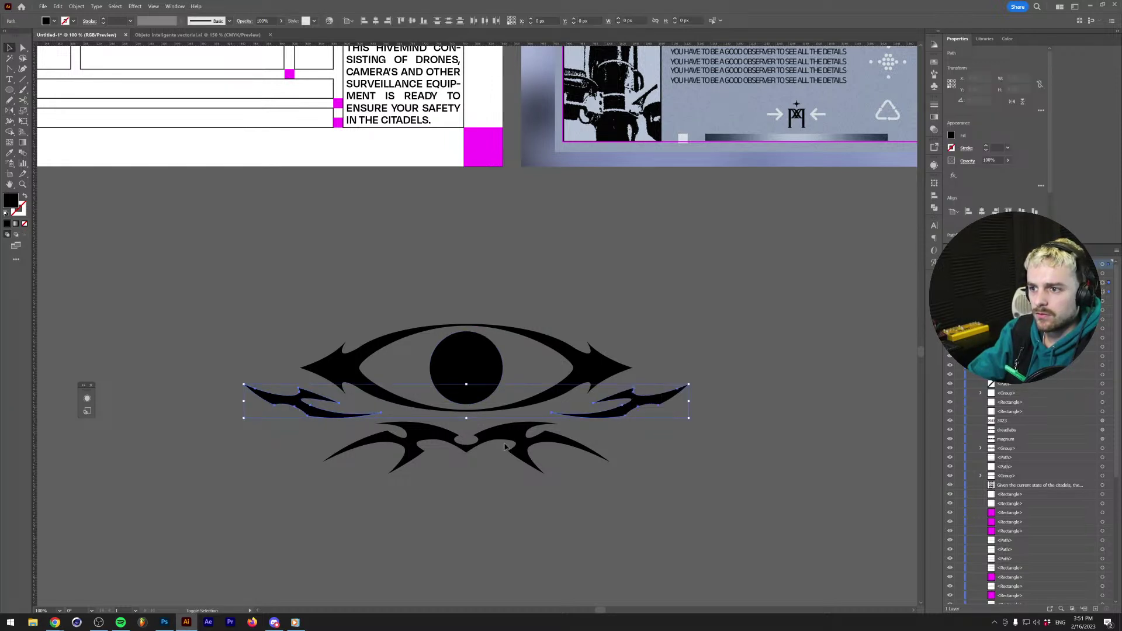
shift+click(473, 464)
key(o)
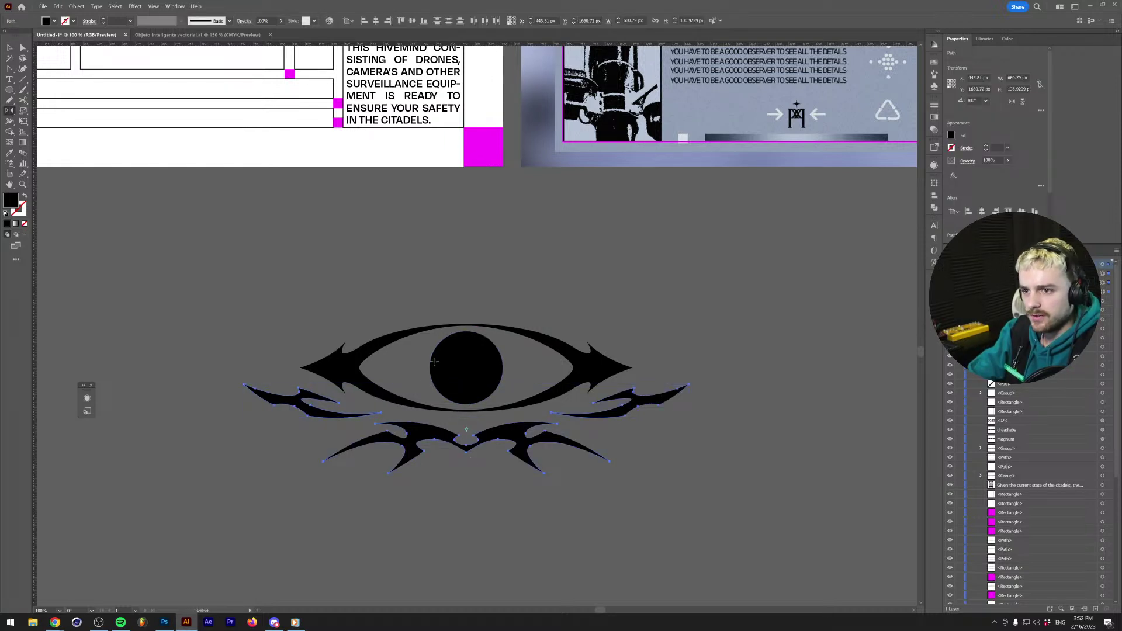
click(466, 369)
drag(430, 367, 503, 367)
key(v)
click(391, 314)
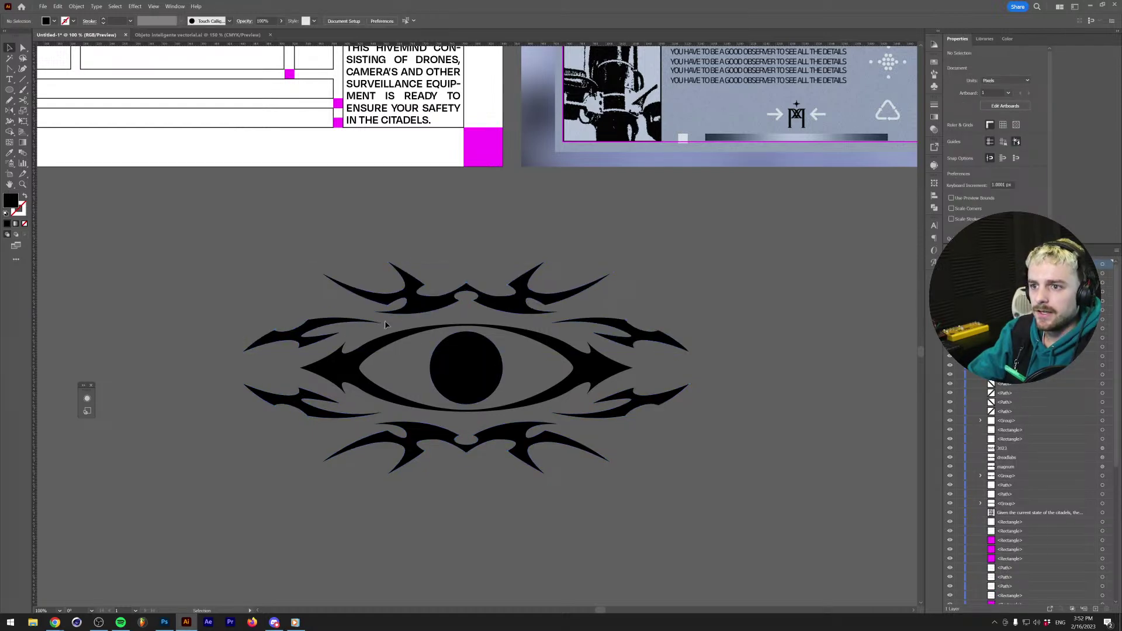
Group the complete eye emblem and centre it horizontally and vertically on the empty frame above the MAGNUM, DREADLABS and 3023 labels.
scroll(392, 314, down, 2)
scroll(497, 360, up, 2)
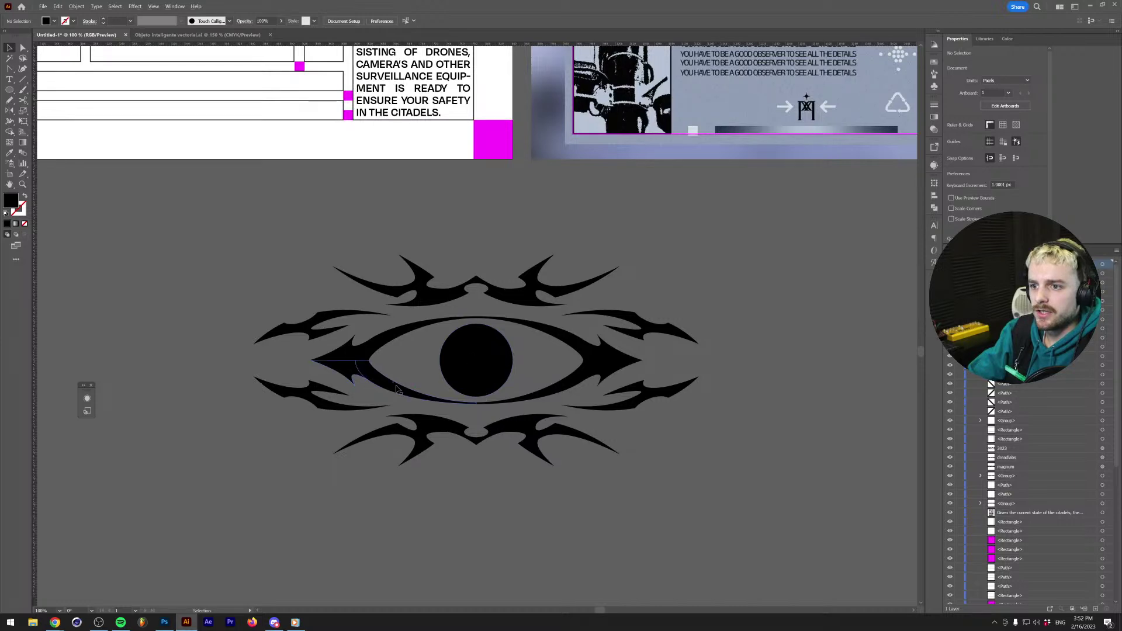
scroll(403, 386, down, 1)
drag(366, 349, 380, 458)
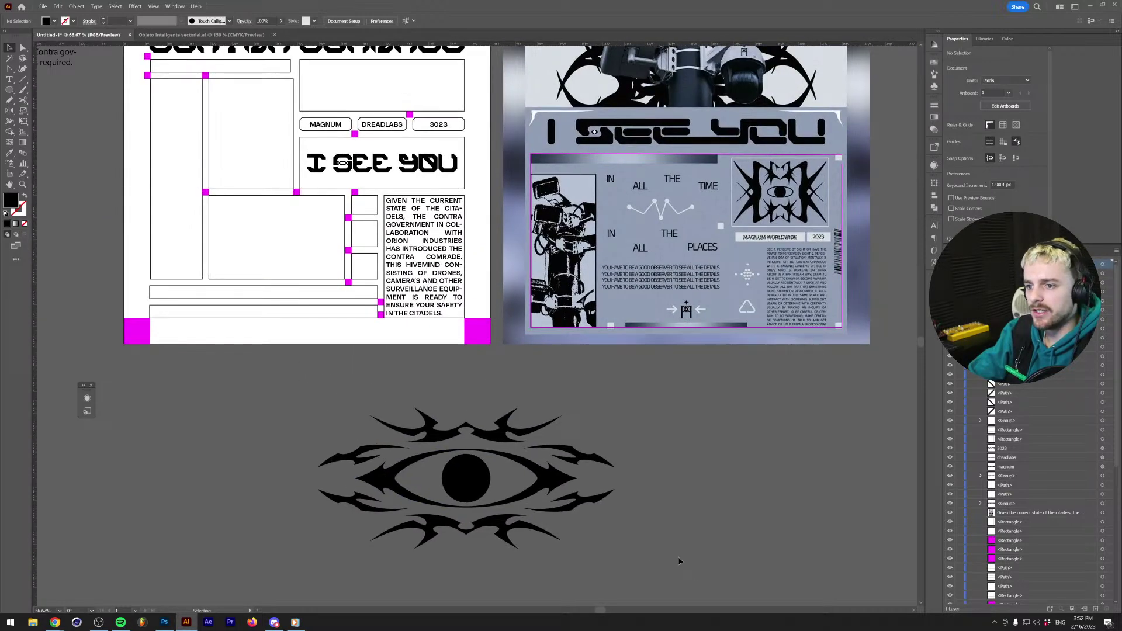
drag(679, 561, 608, 529)
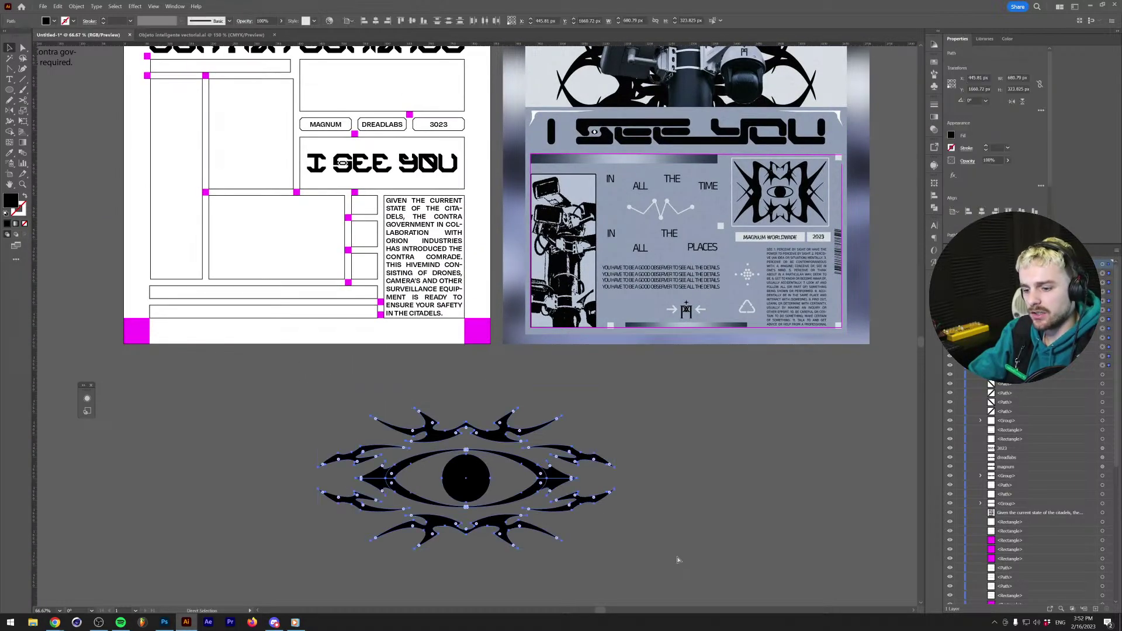
shift+click(465, 100)
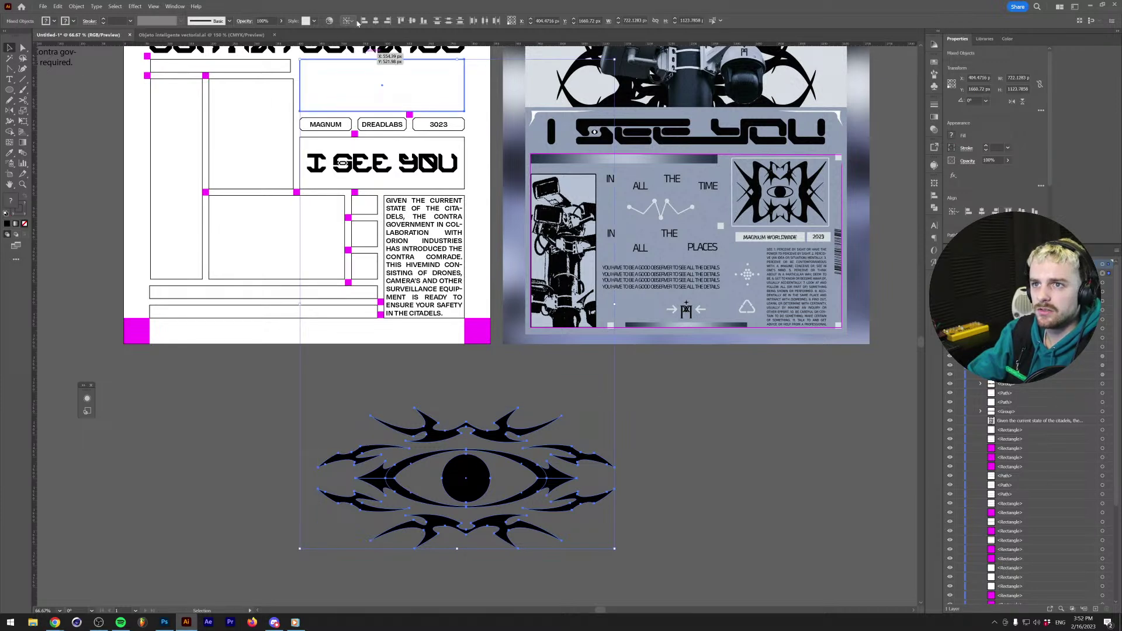
click(375, 21)
click(412, 20)
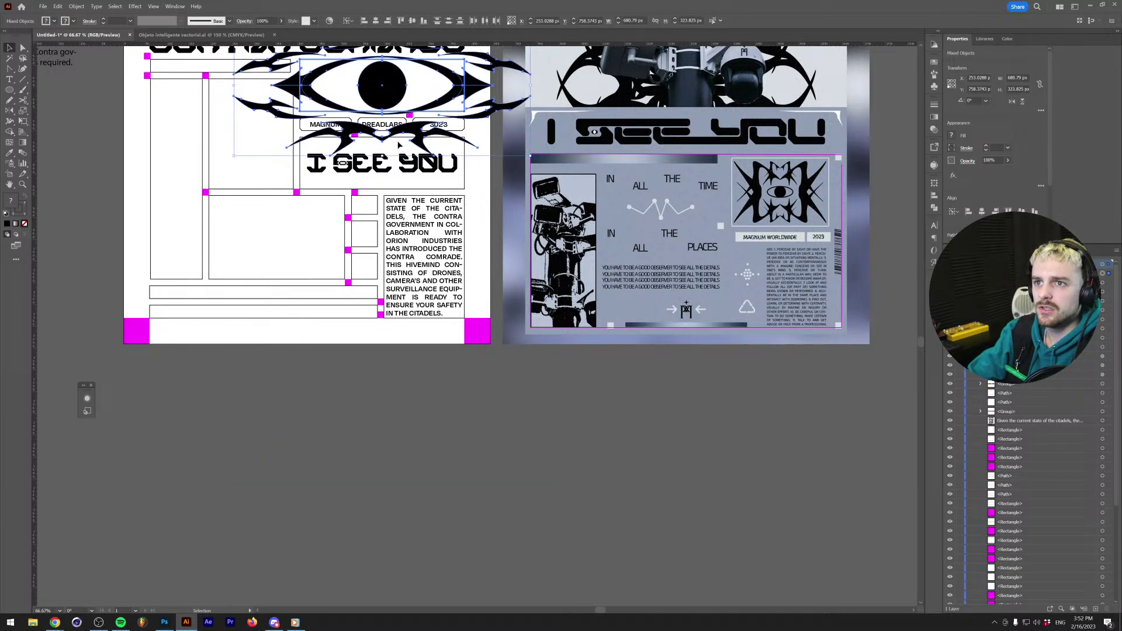
Scale the eye emblem down proportionally about its centre until it fits inside the frame with a margin.
scroll(499, 133, up, 2)
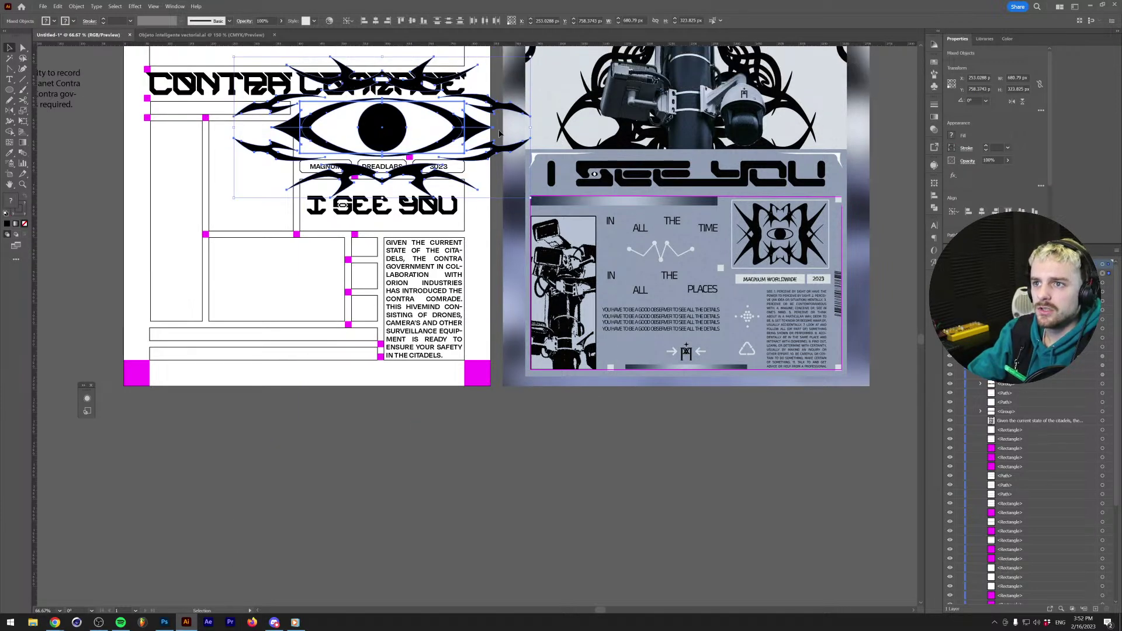
shift+click(455, 105)
drag(532, 128, 474, 136)
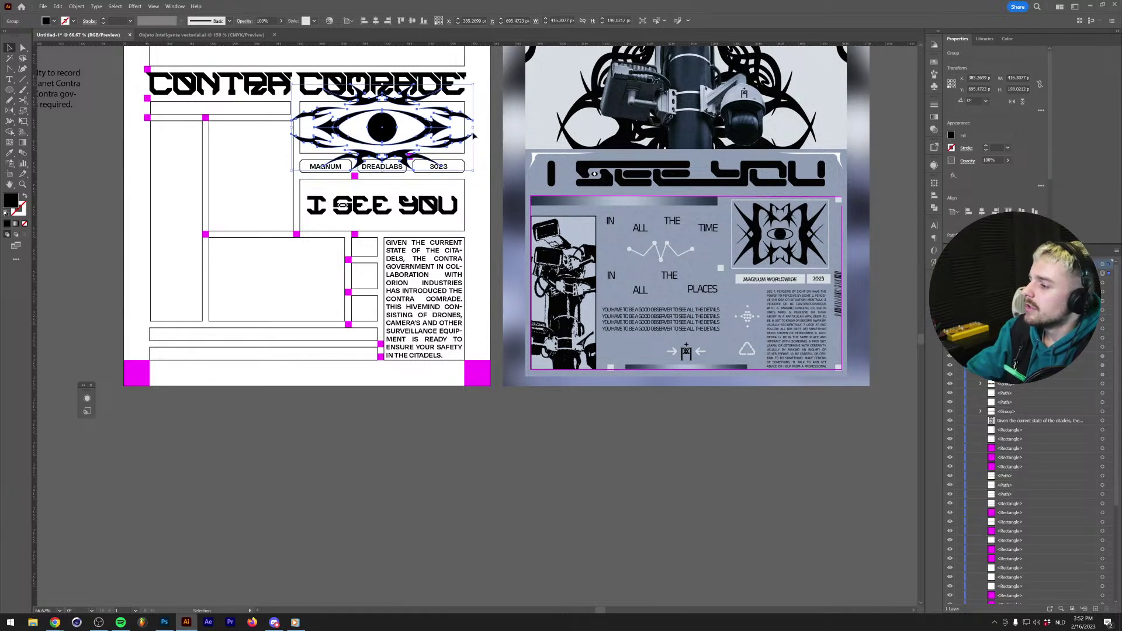
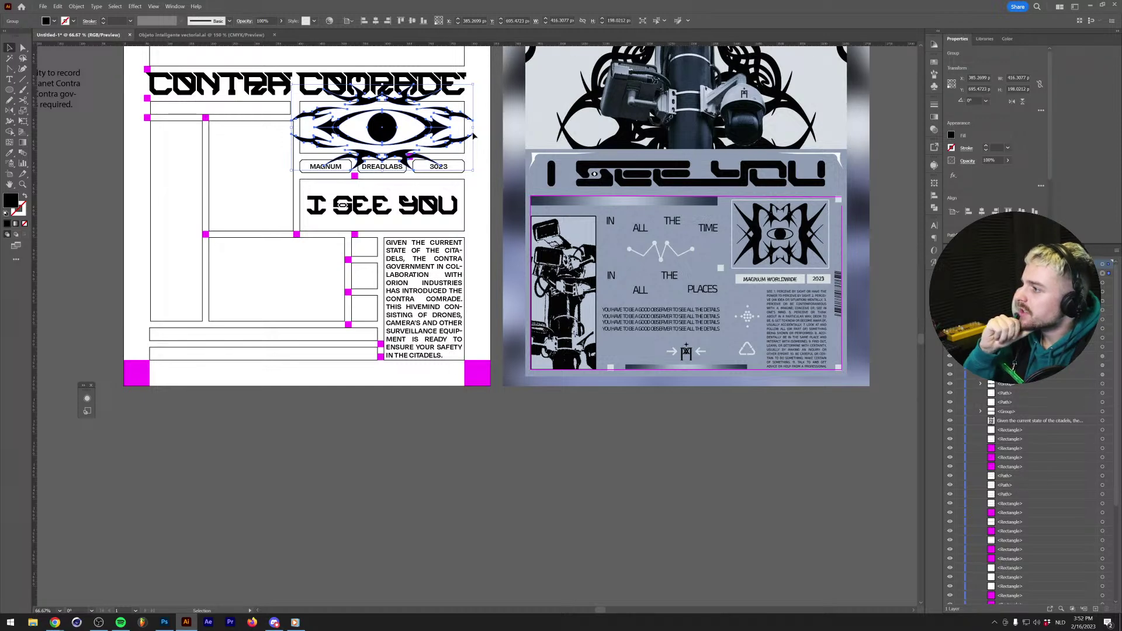
scroll(475, 136, up, 3)
scroll(282, 236, up, 3)
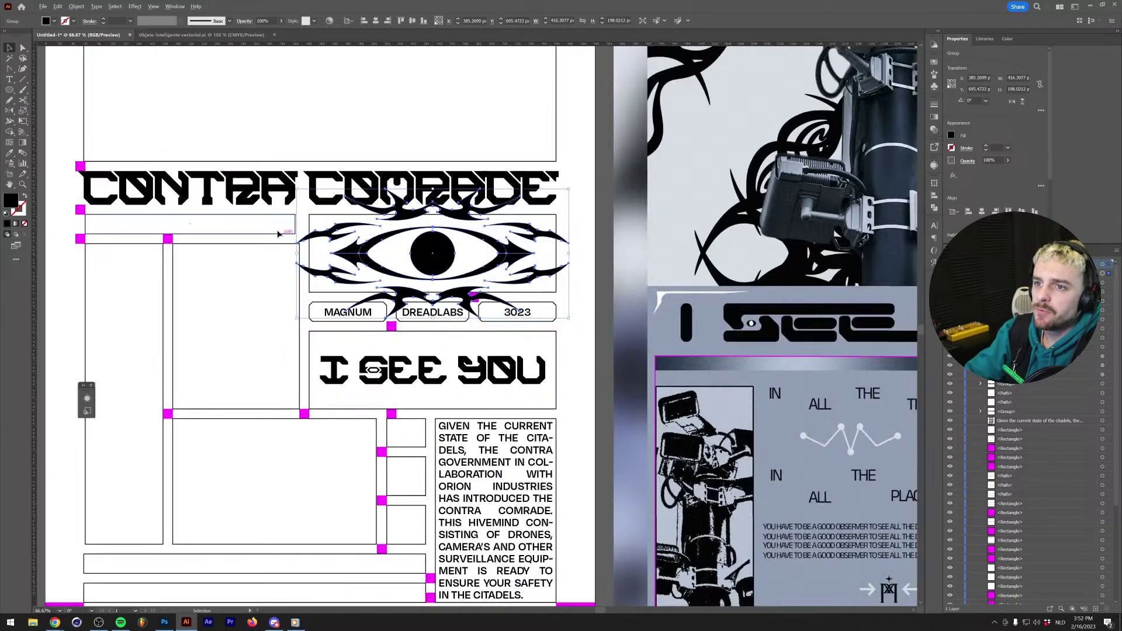
drag(598, 258, 528, 242)
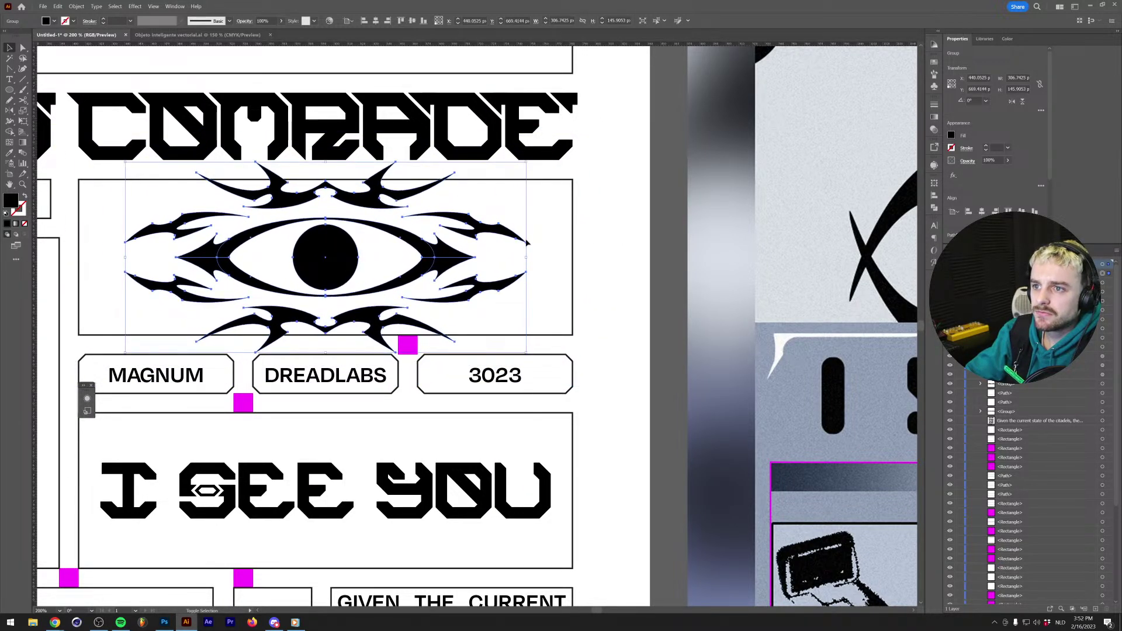
click(499, 199)
drag(483, 204, 601, 238)
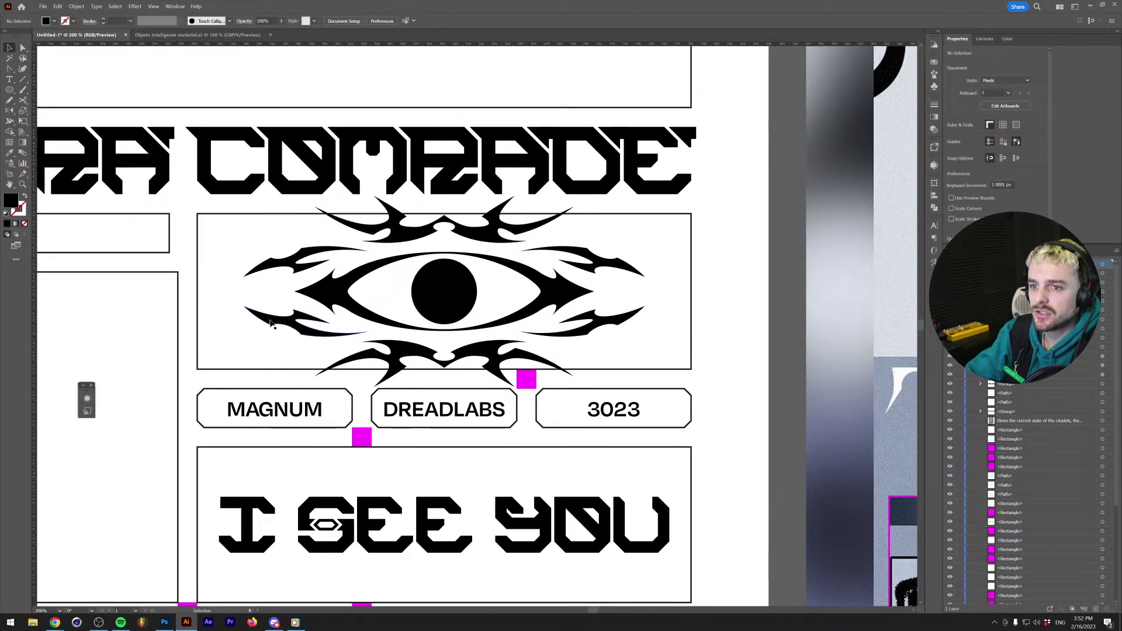
click(474, 306)
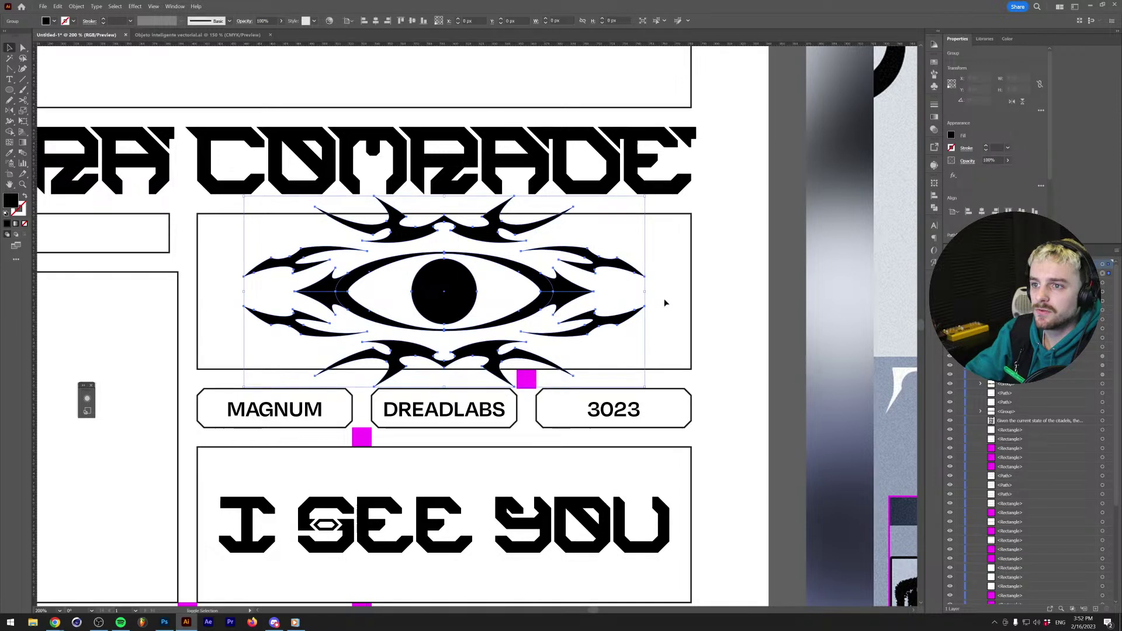
drag(645, 292, 613, 301)
click(612, 308)
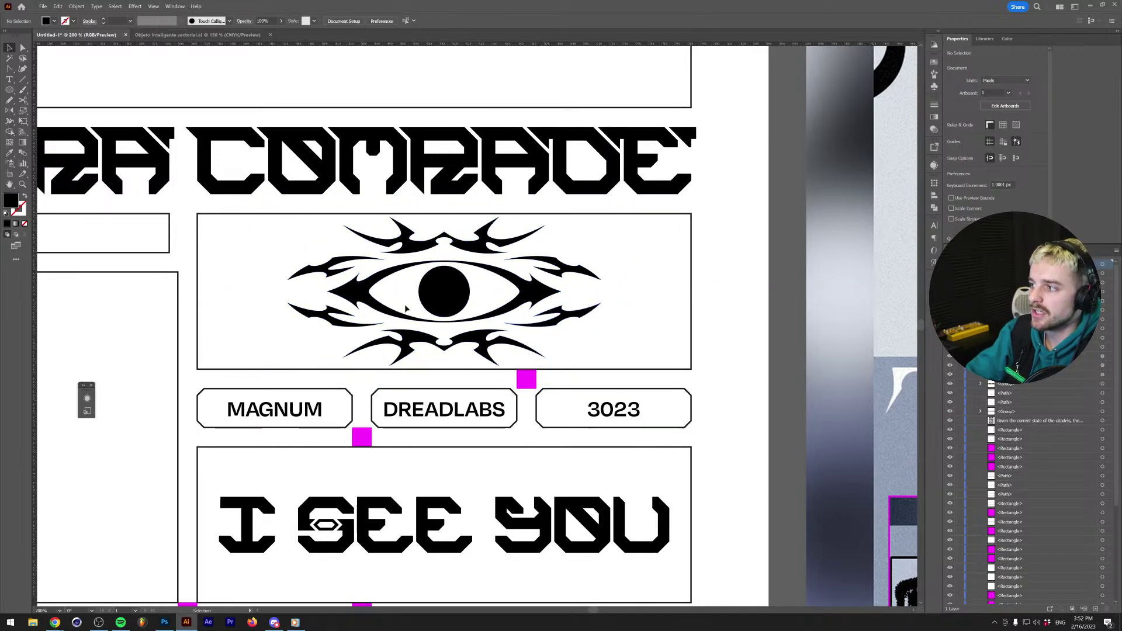
Start the Rectangle tool for drawing in the frame around the eye emblem.
key(m)
scroll(281, 289, up, 1)
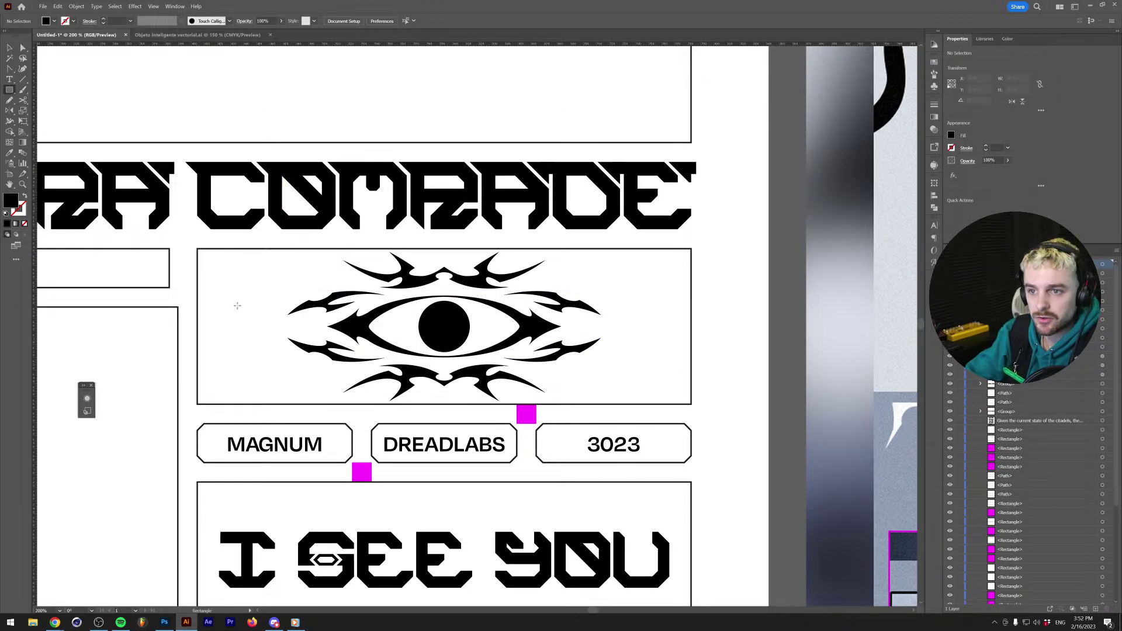
key(v)
click(458, 317)
drag(601, 326, 681, 328)
key(ctrl+z)
click(633, 314)
scroll(633, 316, down, 1)
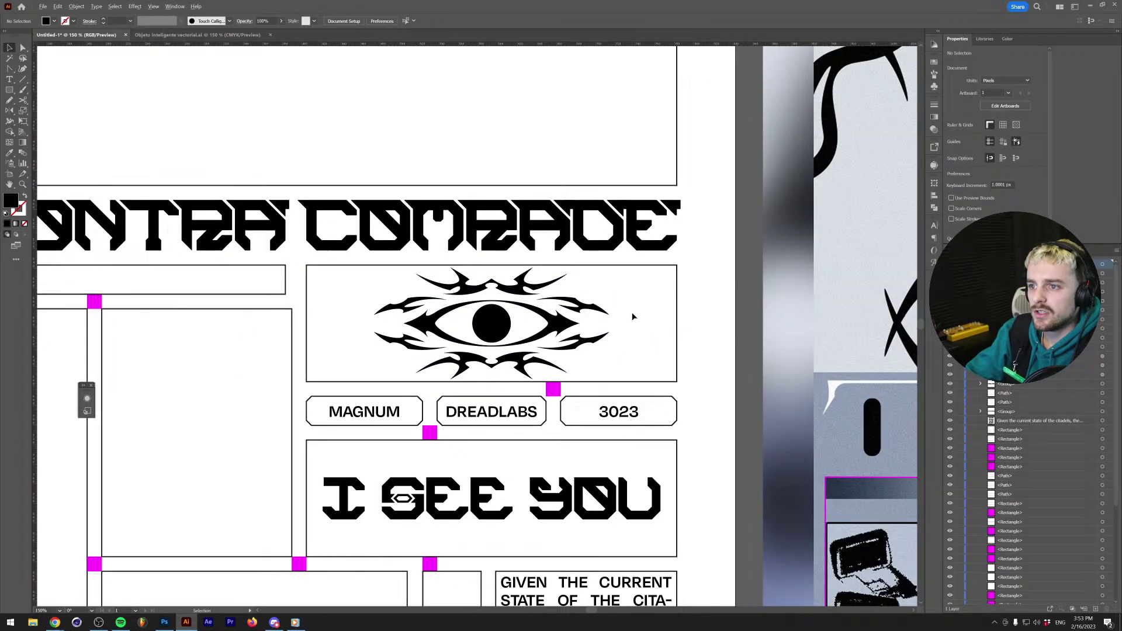
Enlarge the eye artwork proportionally from its centre to about 361 px wide, nearly spanning its frame.
click(481, 352)
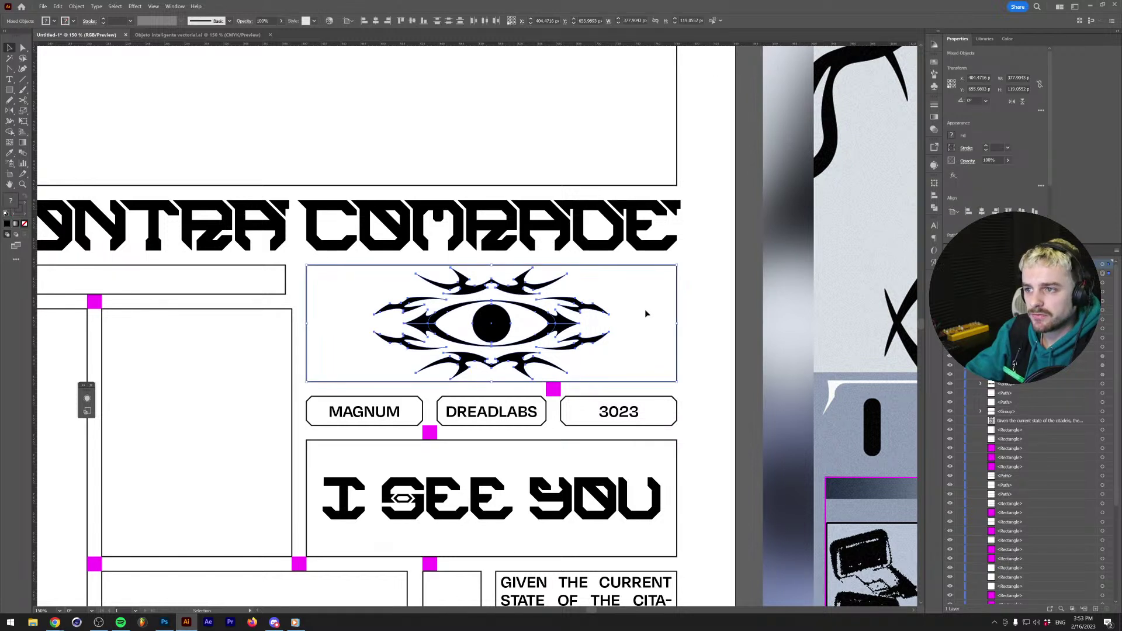
click(649, 294)
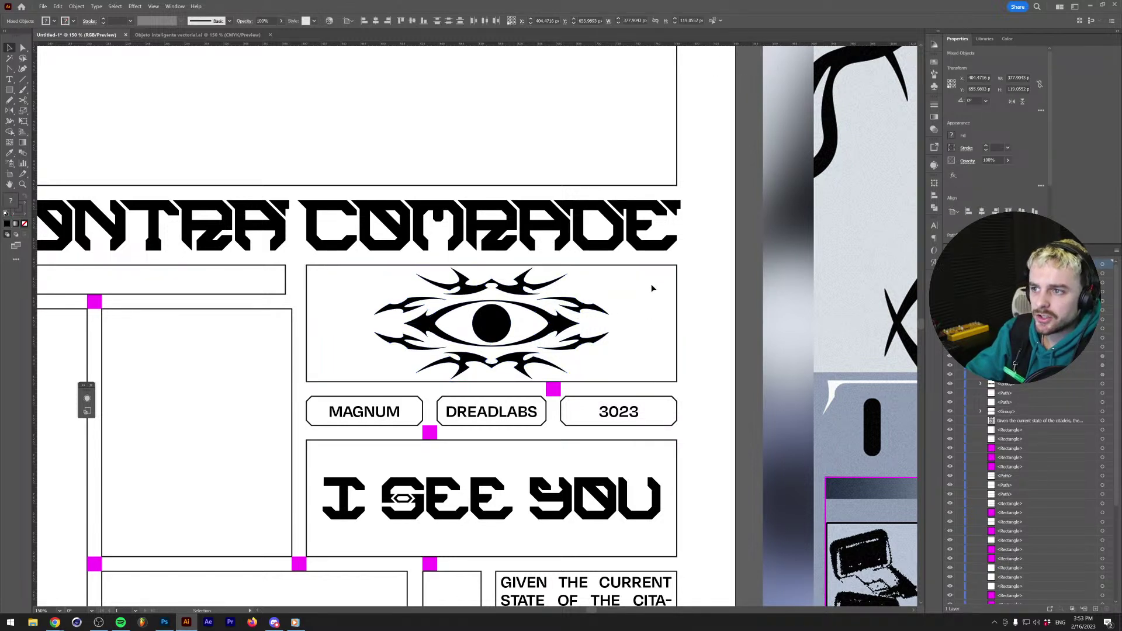
click(491, 308)
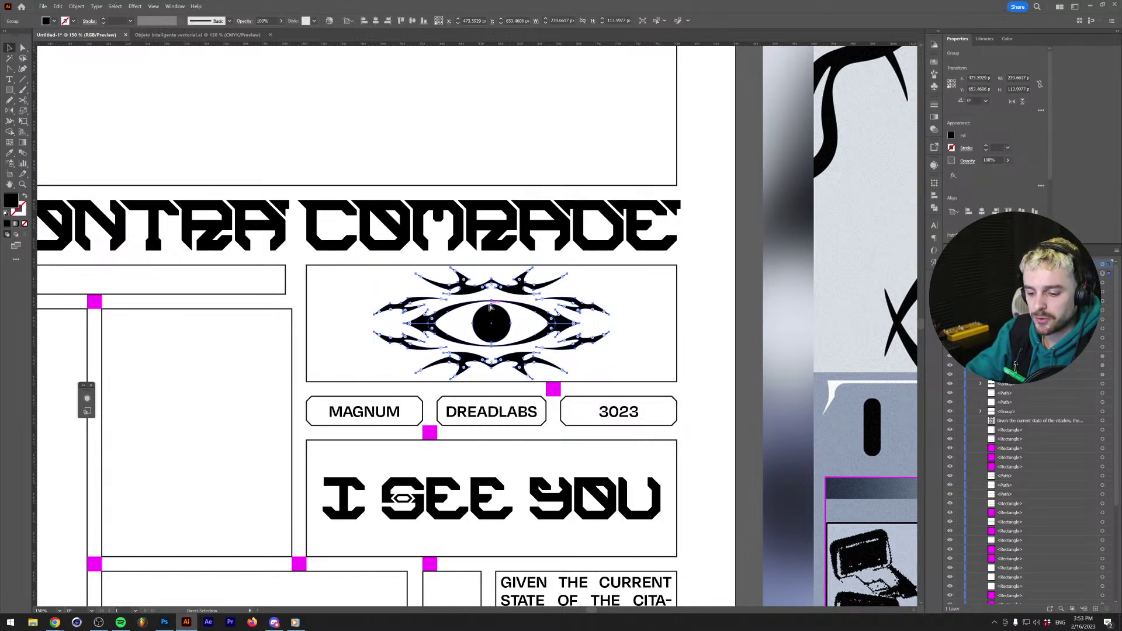
key(v)
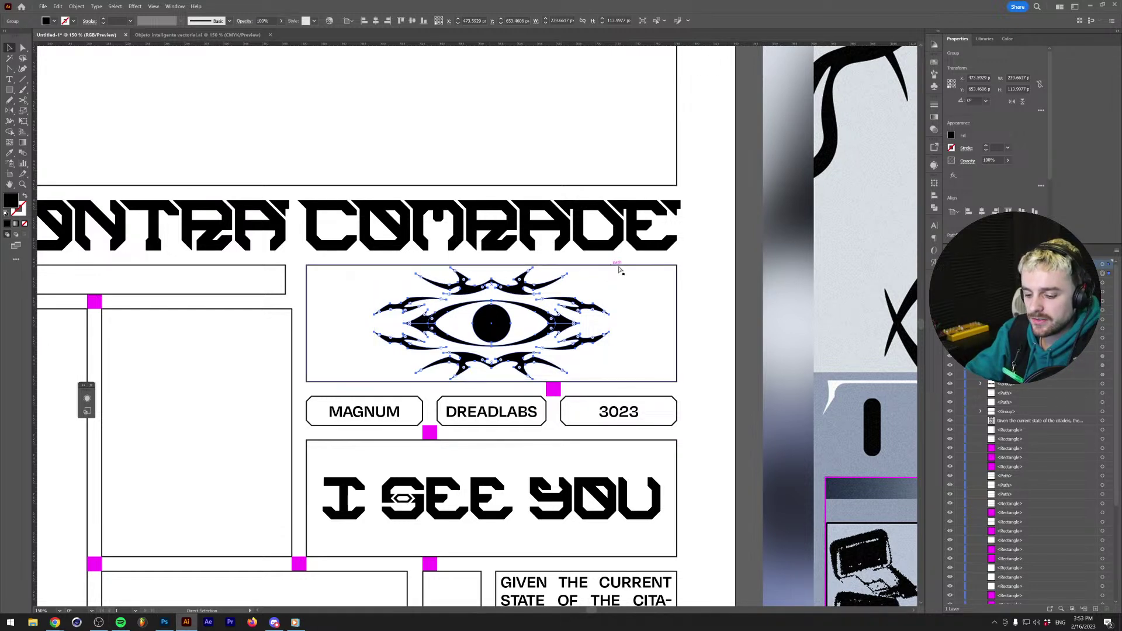
drag(611, 321, 669, 321)
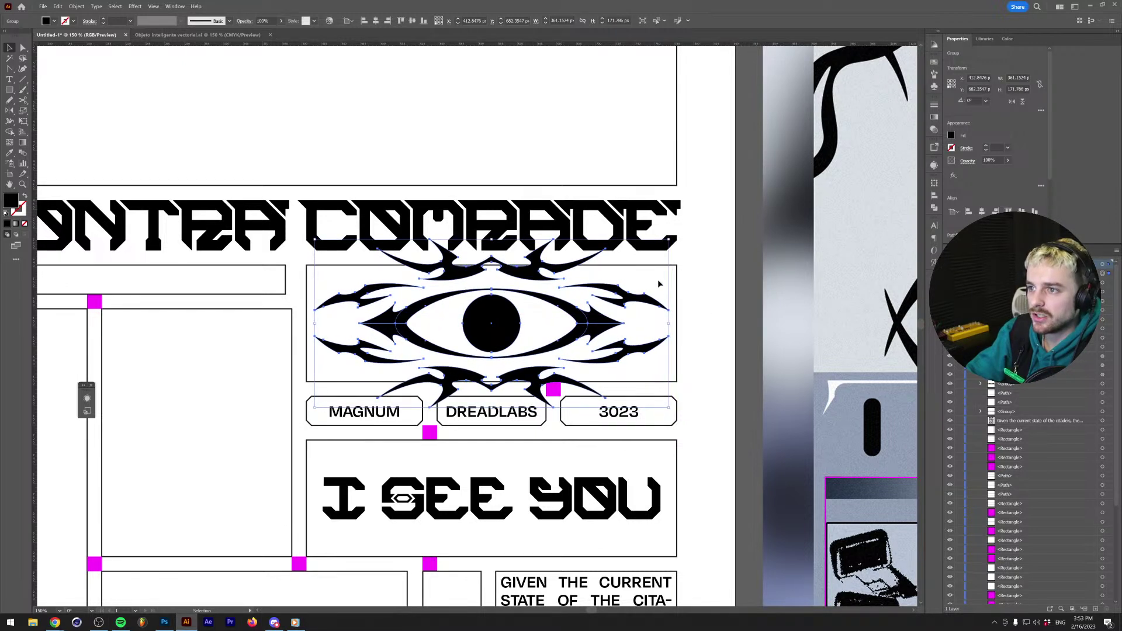
Duplicate the eye's frame rectangle in place and use the copy as a clipping mask for the eye artwork.
key(a)
click(676, 281)
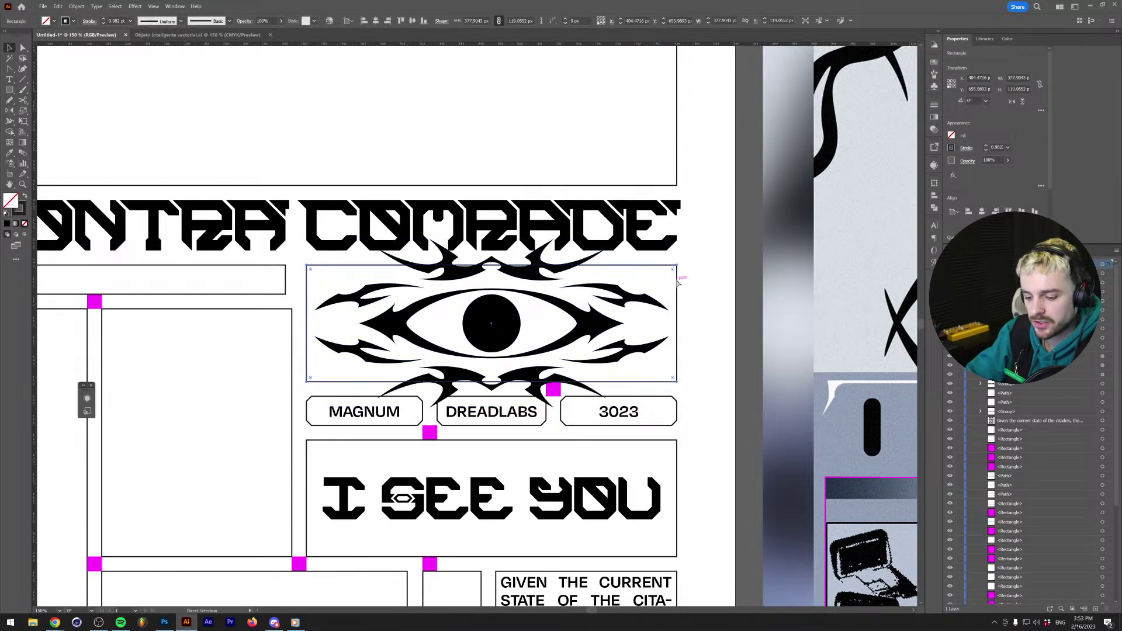
key(ctrl)
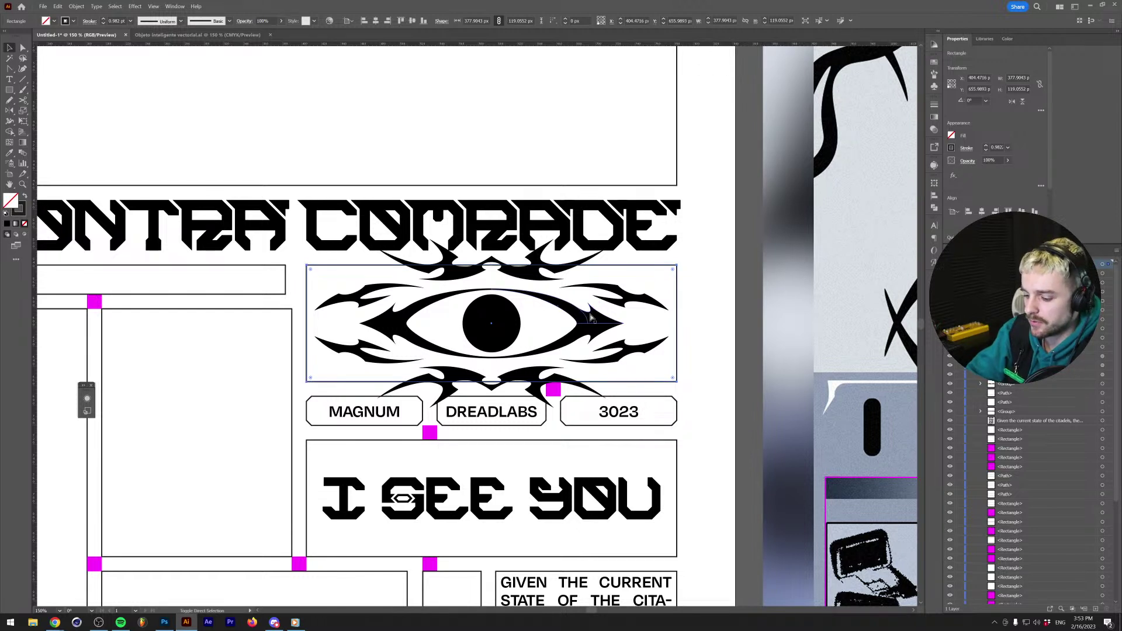
ctrl+click(589, 317)
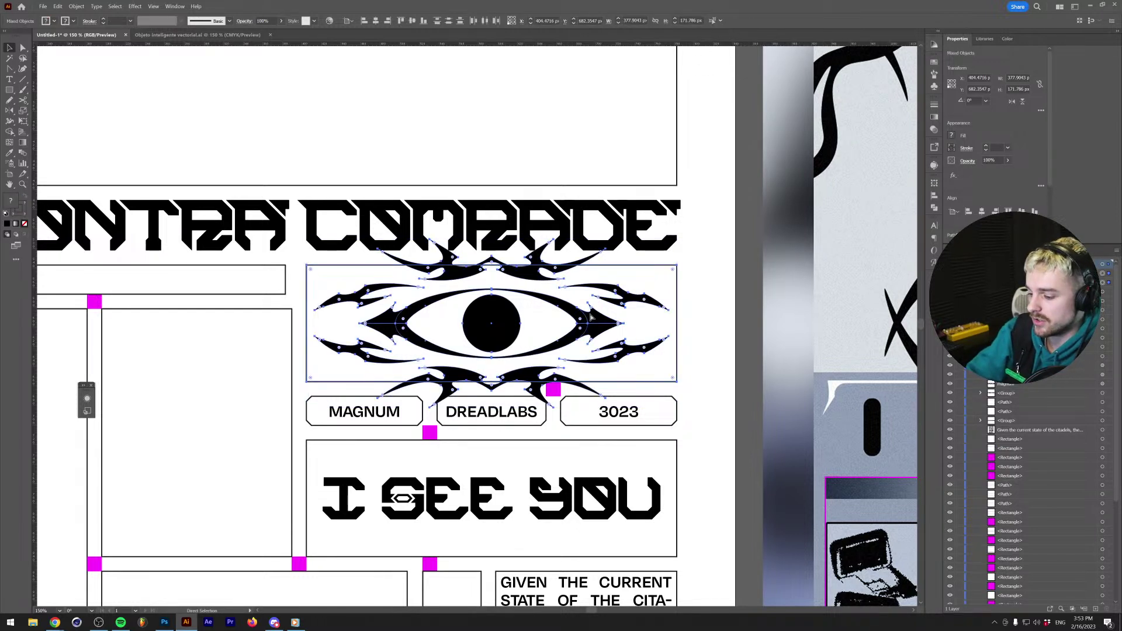
key(ctrl+7)
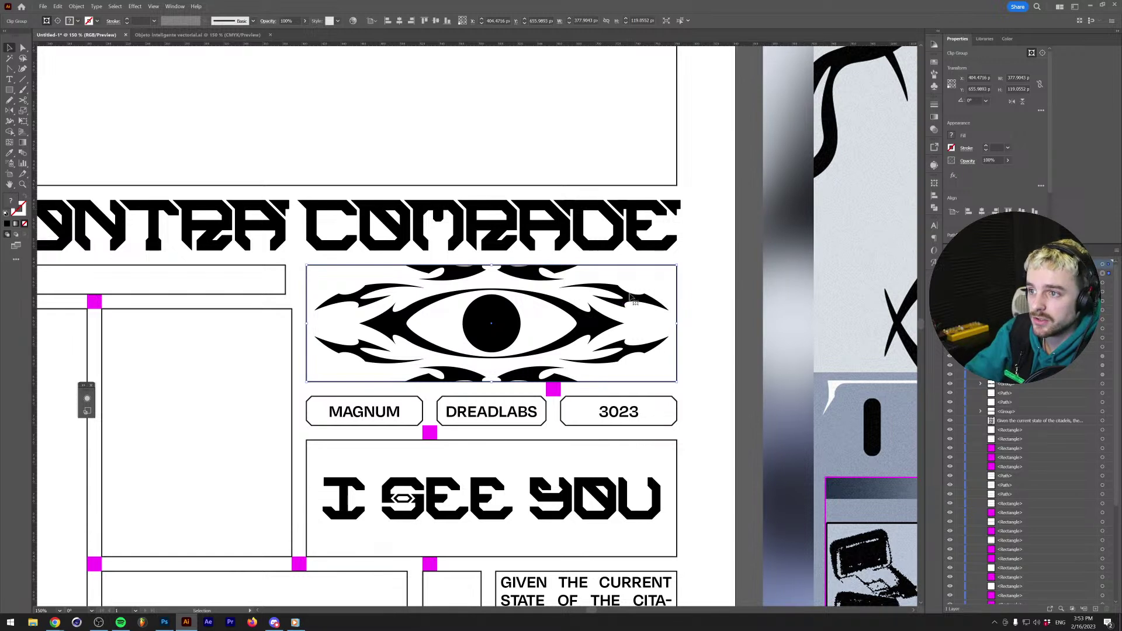
Isolate the clipped eye artwork and nudge its upper flame ornament down towards the eye.
double_click(632, 297)
double_click(518, 264)
click(518, 279)
key(Down)
key(Down)
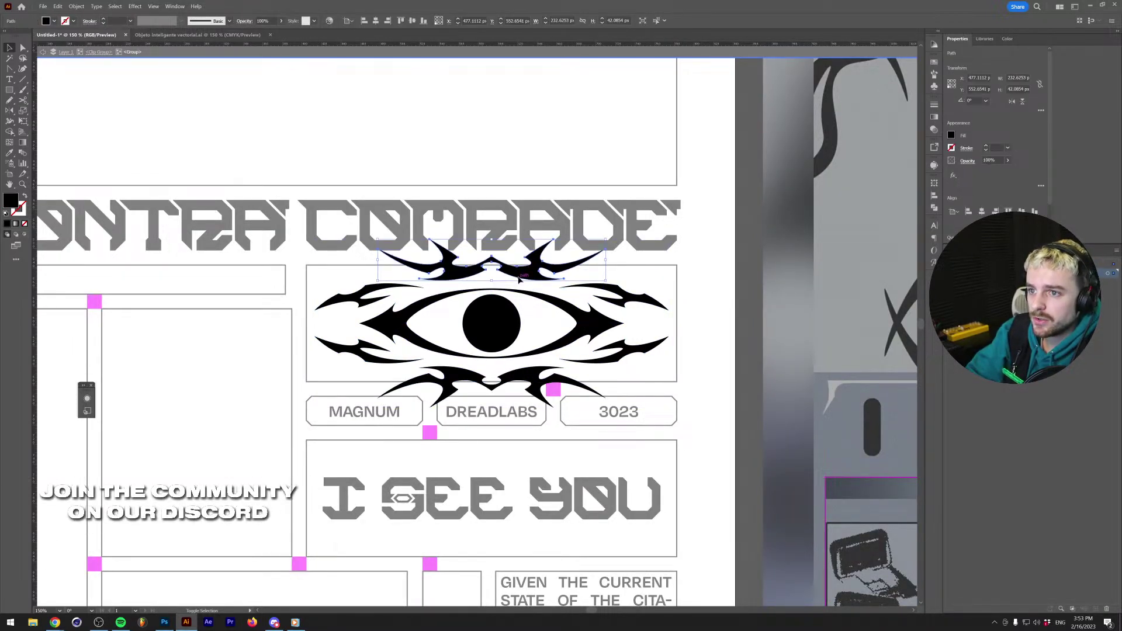
key(Down)
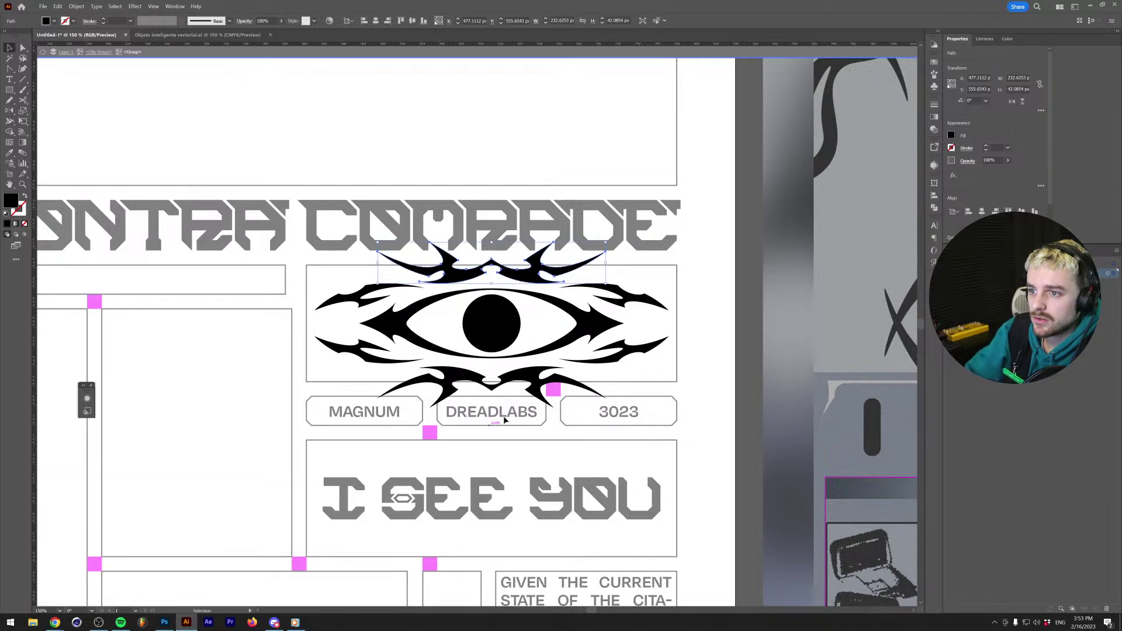
Nudge the lower flame ornament up towards the eye and move the upper ornament down slightly more.
click(533, 370)
key(Up)
key(Up)
key(Up)
key(Up)
key(Up)
key(Up)
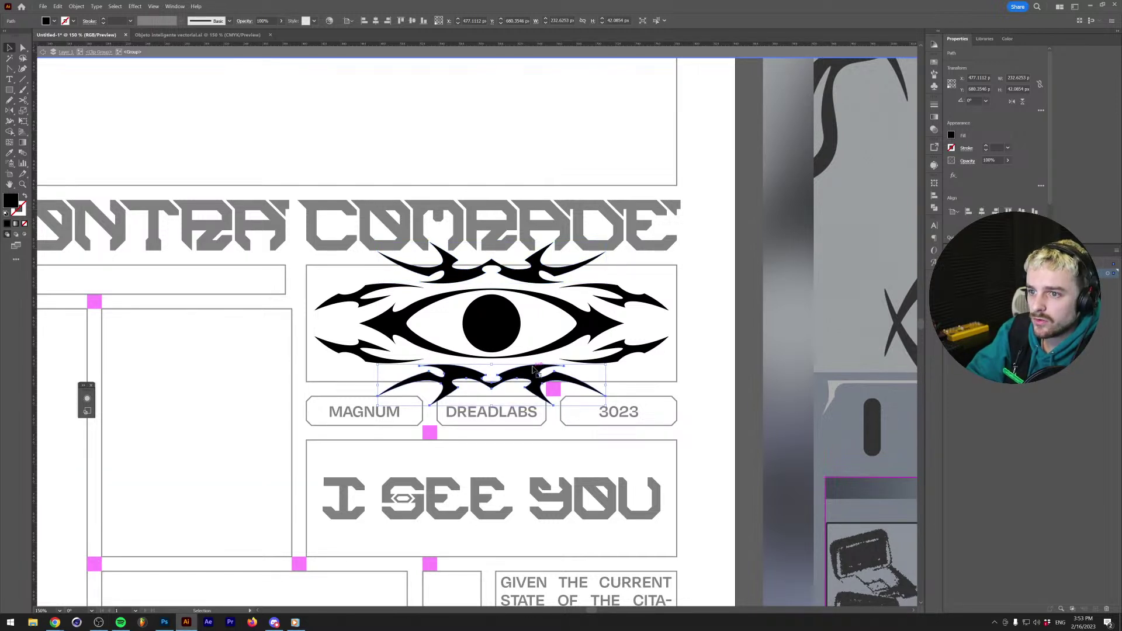
click(525, 283)
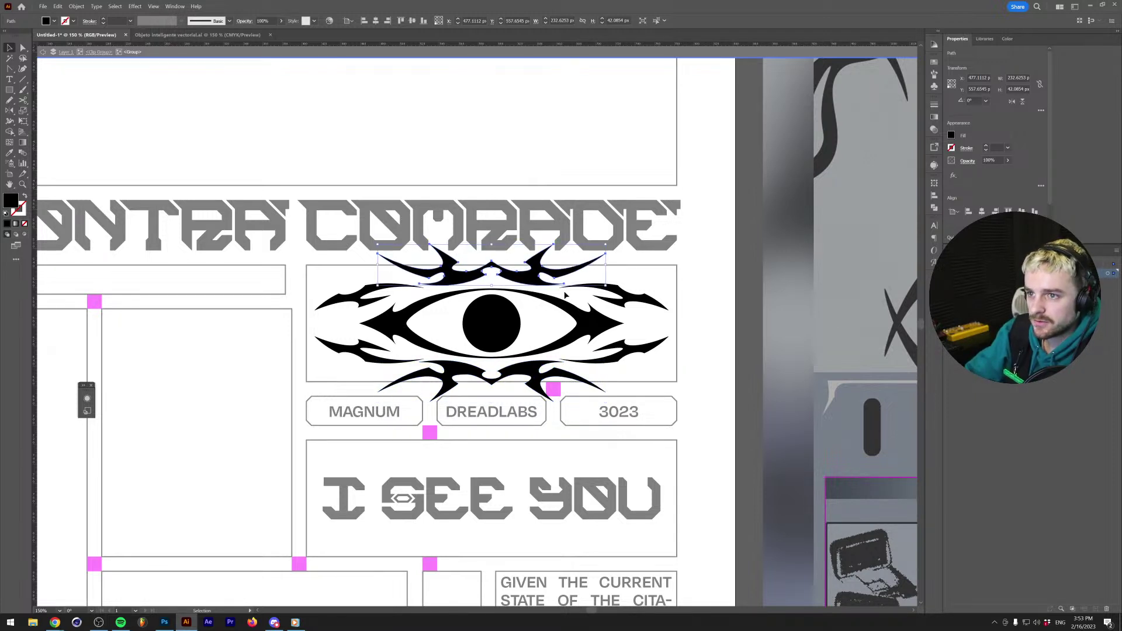
Nudge the right flame ornament 5 px outward and the left one outward too, and exit isolation.
click(629, 350)
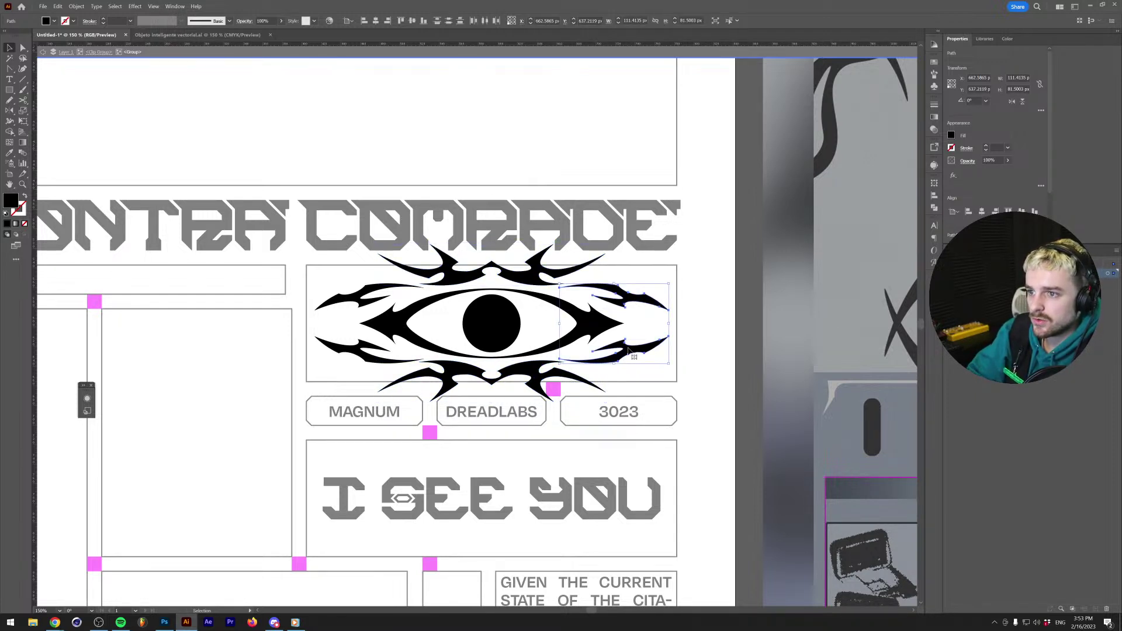
key(Right)
key(Right)
key(Right)
key(Right)
key(Right)
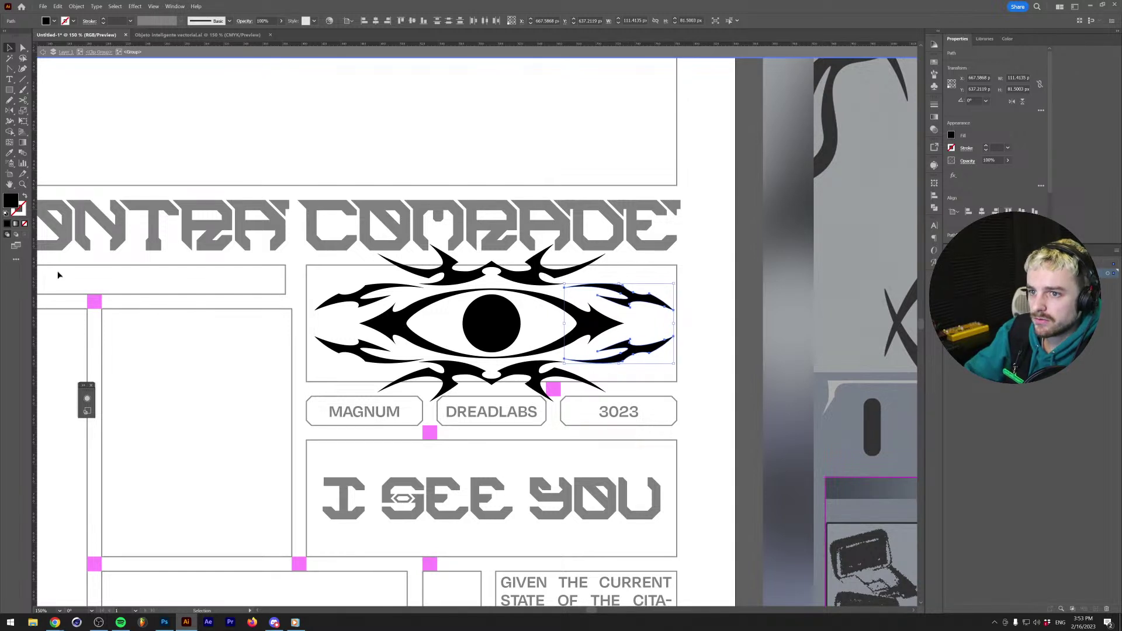
click(336, 351)
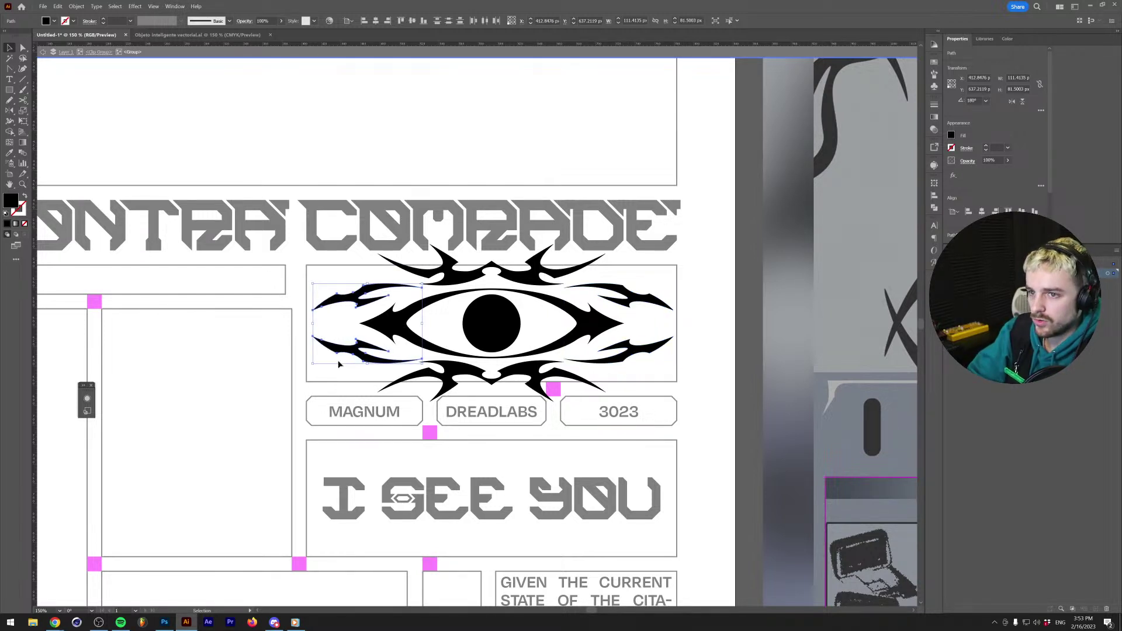
key(Escape)
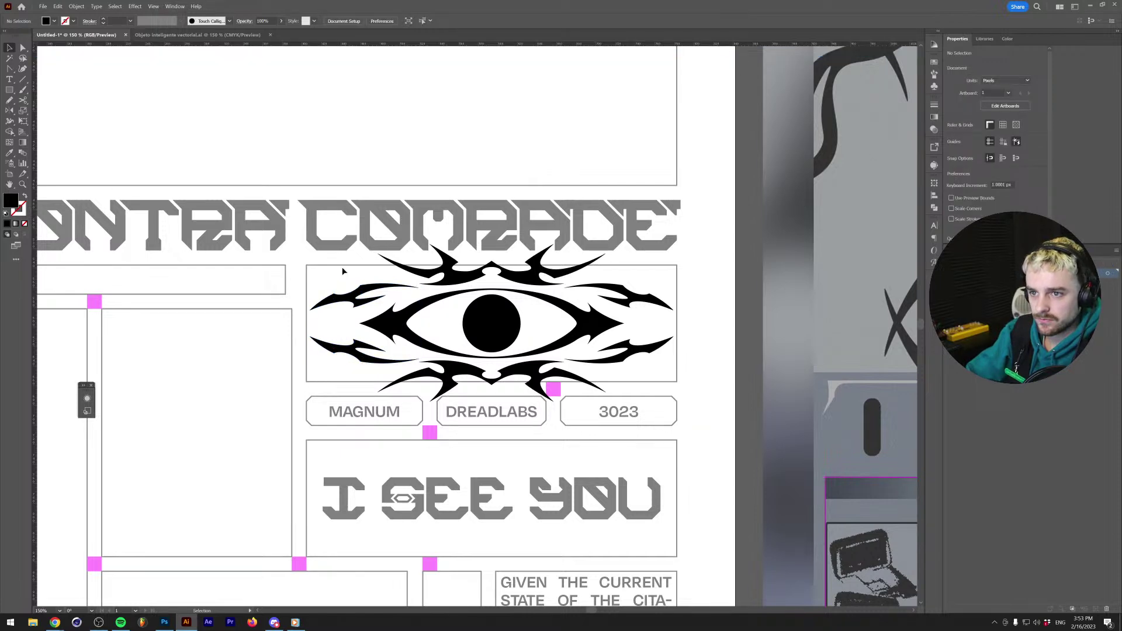
Duplicate the eye's black pupil circle in place, narrow the copy to about 35 px wide and fill it white.
scroll(673, 333, down, 2)
scroll(673, 333, down, 1)
scroll(646, 345, up, 1)
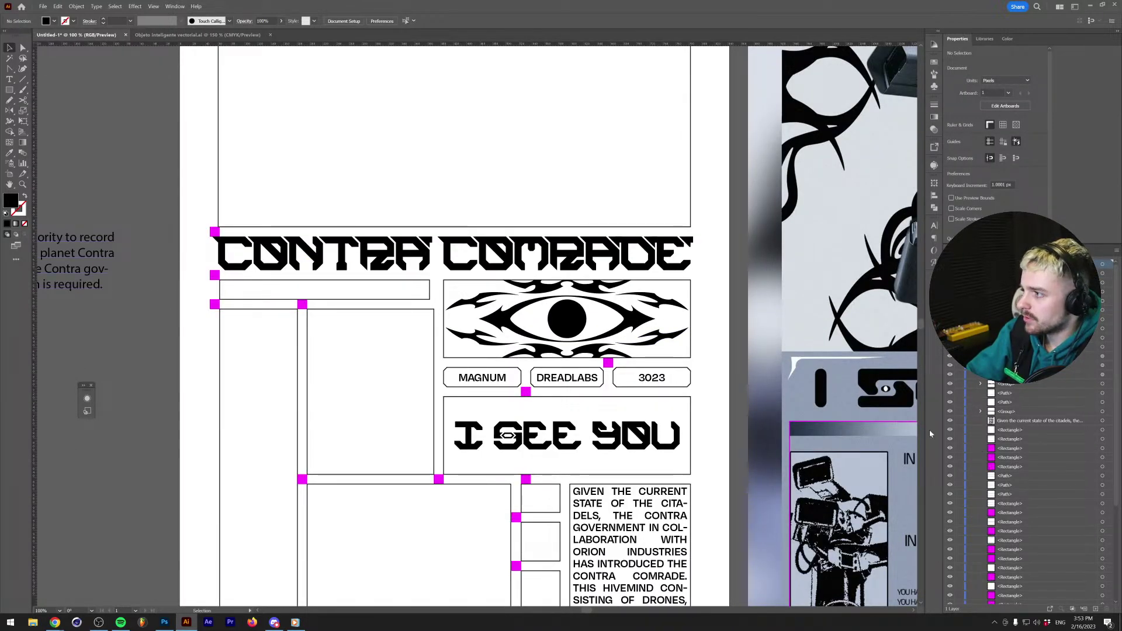
scroll(587, 312, up, 3)
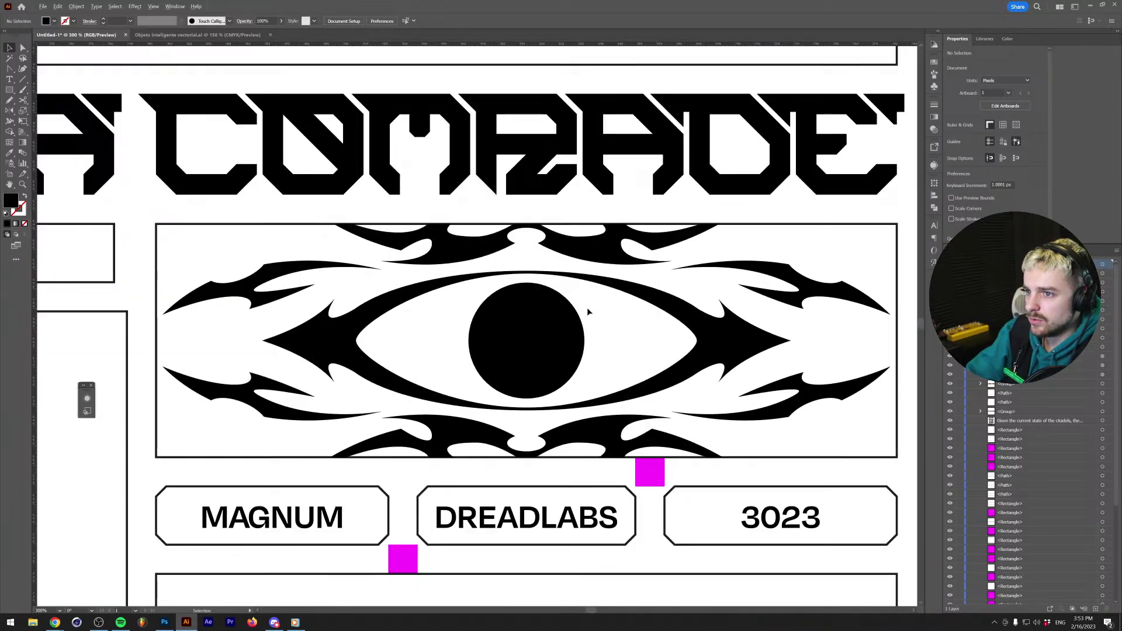
scroll(526, 329, up, 2)
double_click(526, 334)
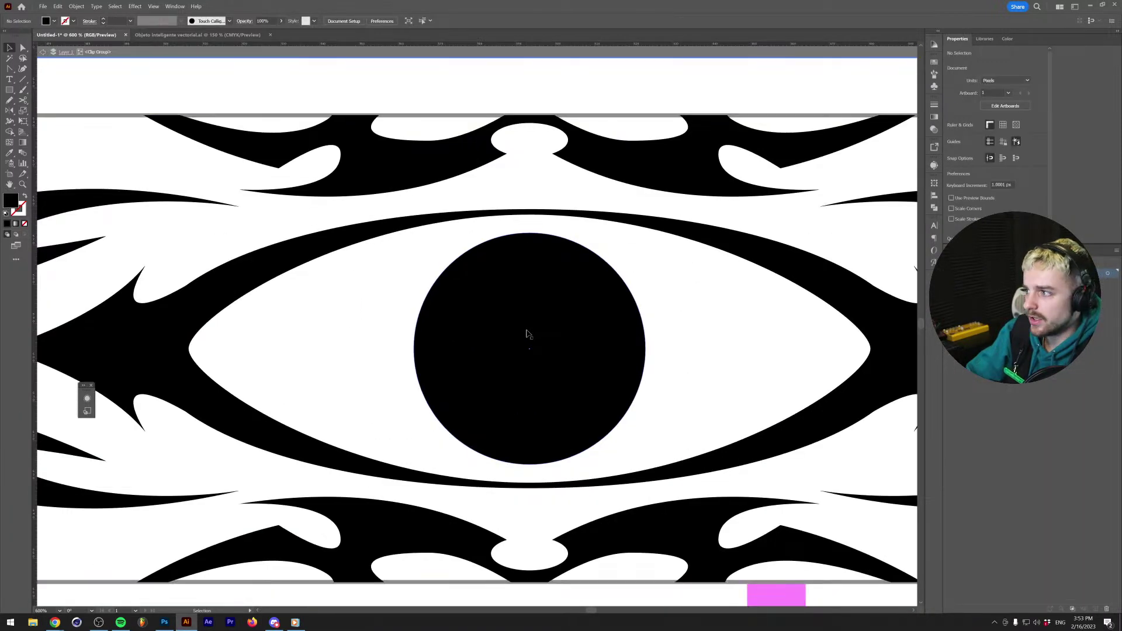
click(527, 334)
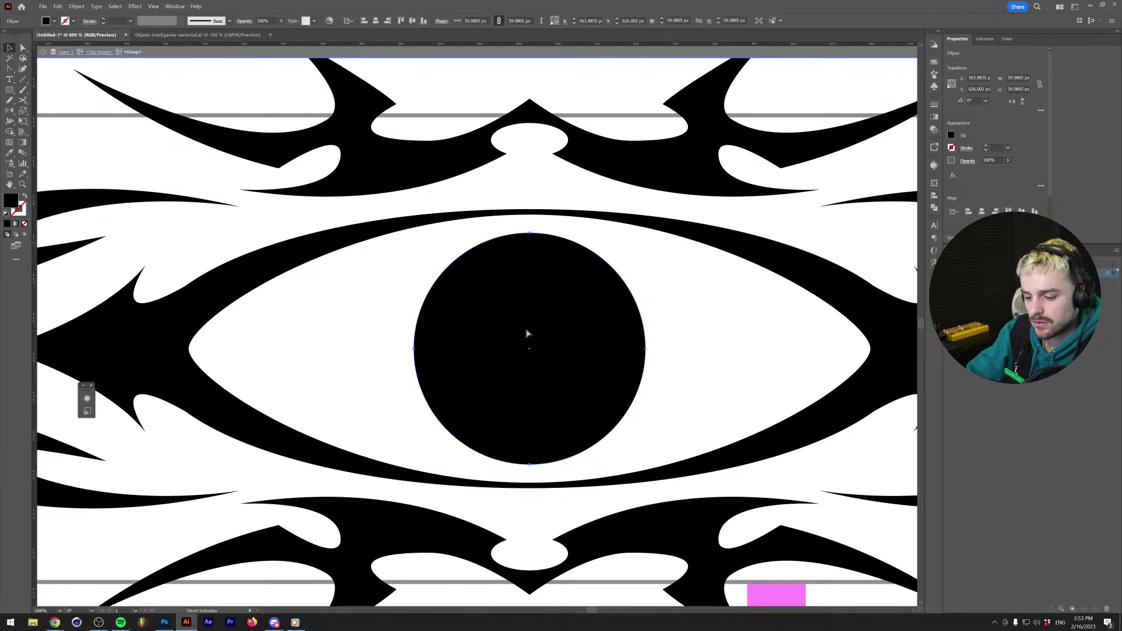
drag(646, 349, 598, 347)
key(i)
click(695, 343)
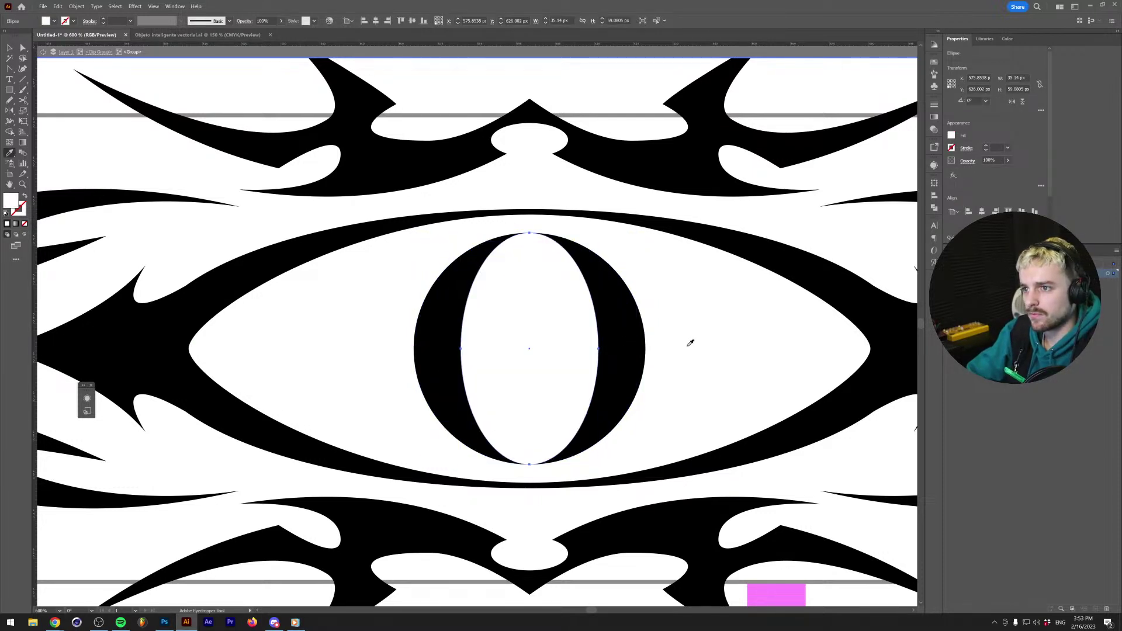
Shorten the white ellipse to about 57 px high and subtract it from the black pupil circle.
key(v)
drag(526, 233, 530, 239)
scroll(530, 240, down, 4)
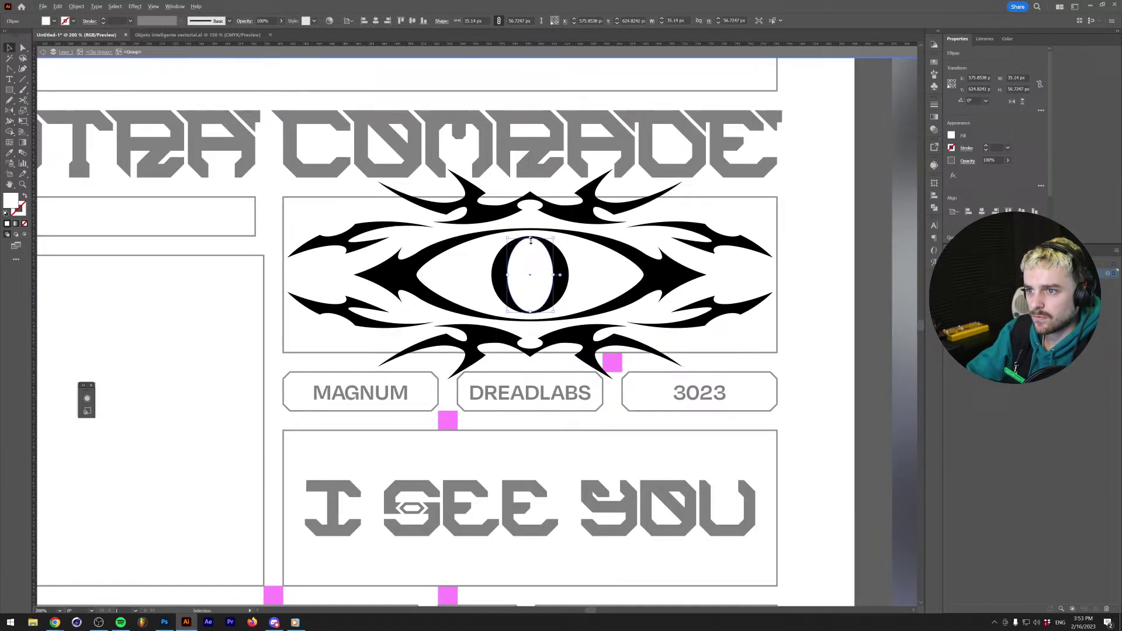
shift+click(565, 277)
click(935, 209)
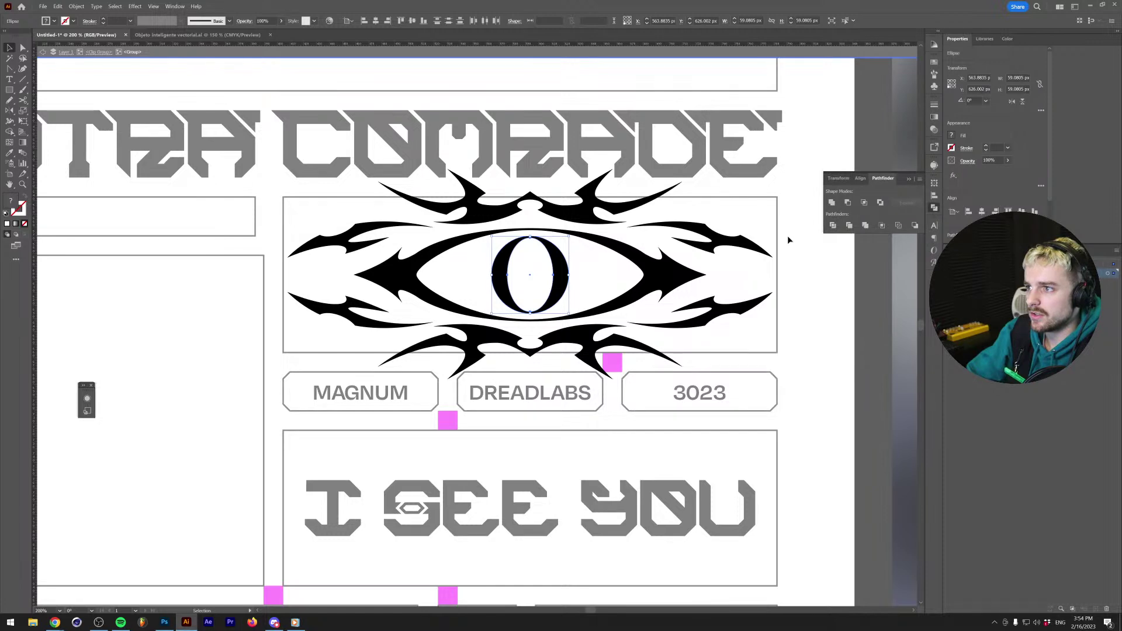
click(848, 202)
click(758, 322)
Examine the whole poster layout beside the reference poster, and the I SEE YOU panel up close.
scroll(741, 322, down, 5)
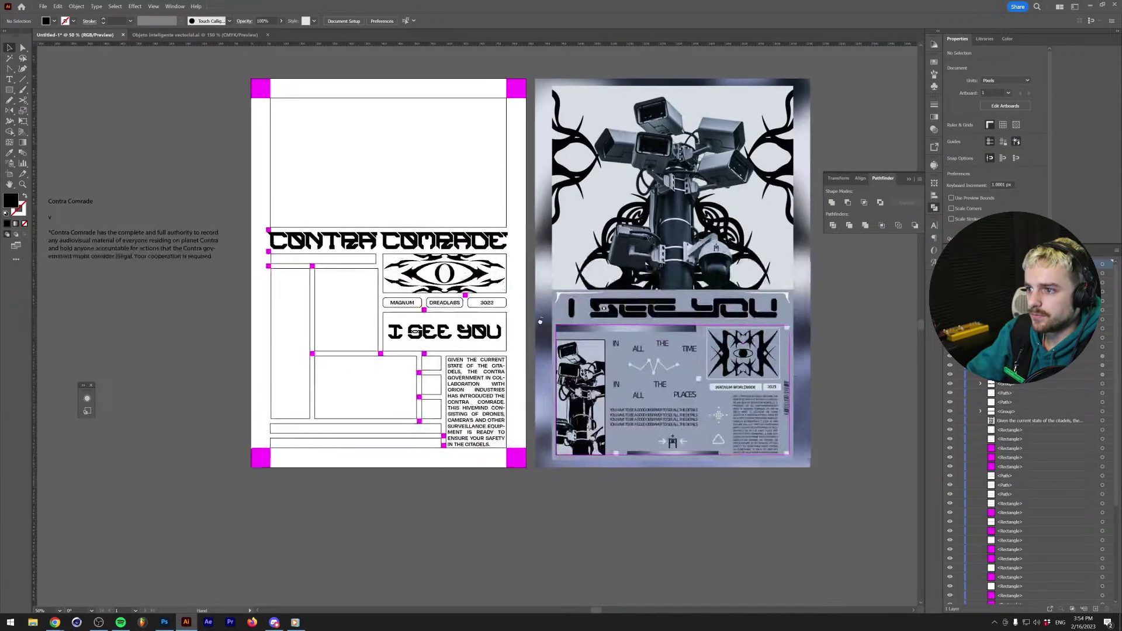
drag(540, 320, 541, 316)
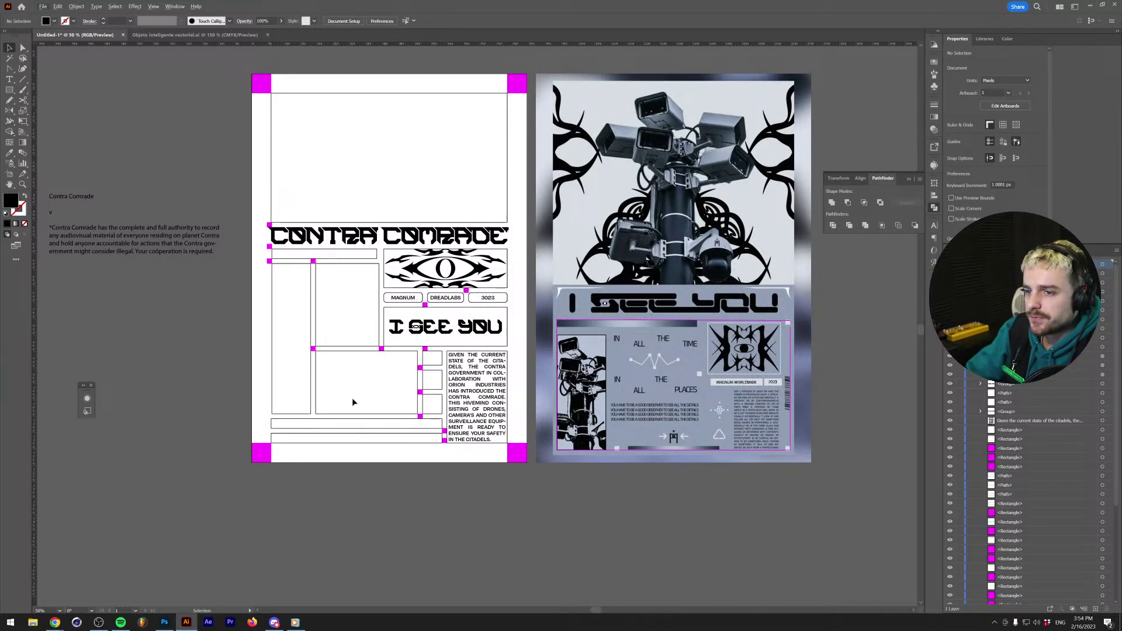
key(ctrl+plus)
key(ctrl+plus)
key(ctrl+plus)
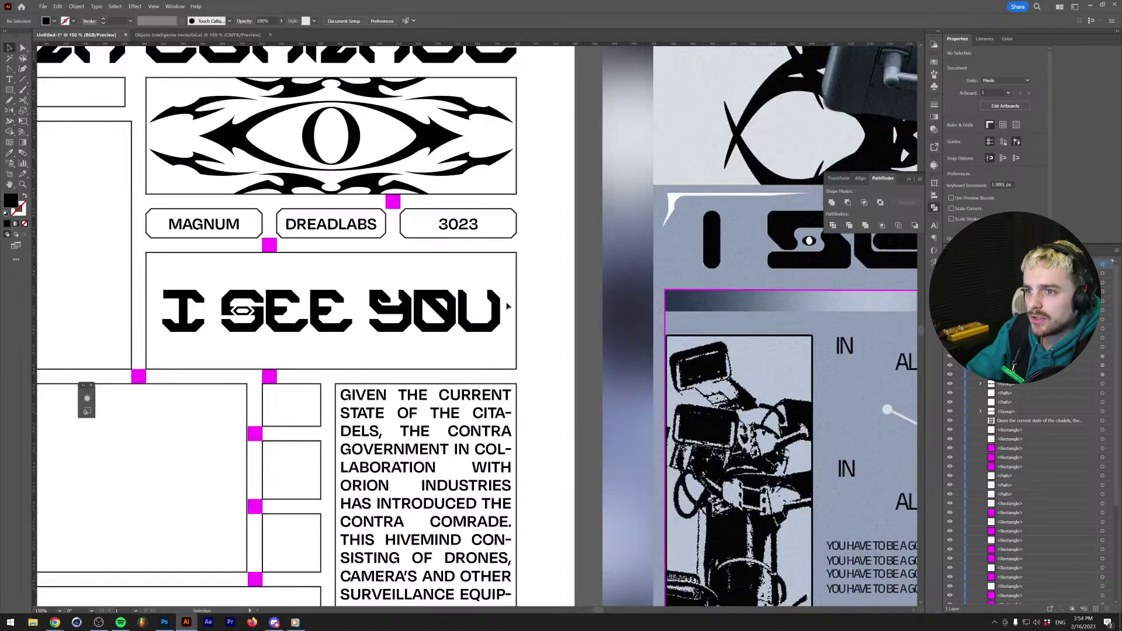
click(499, 284)
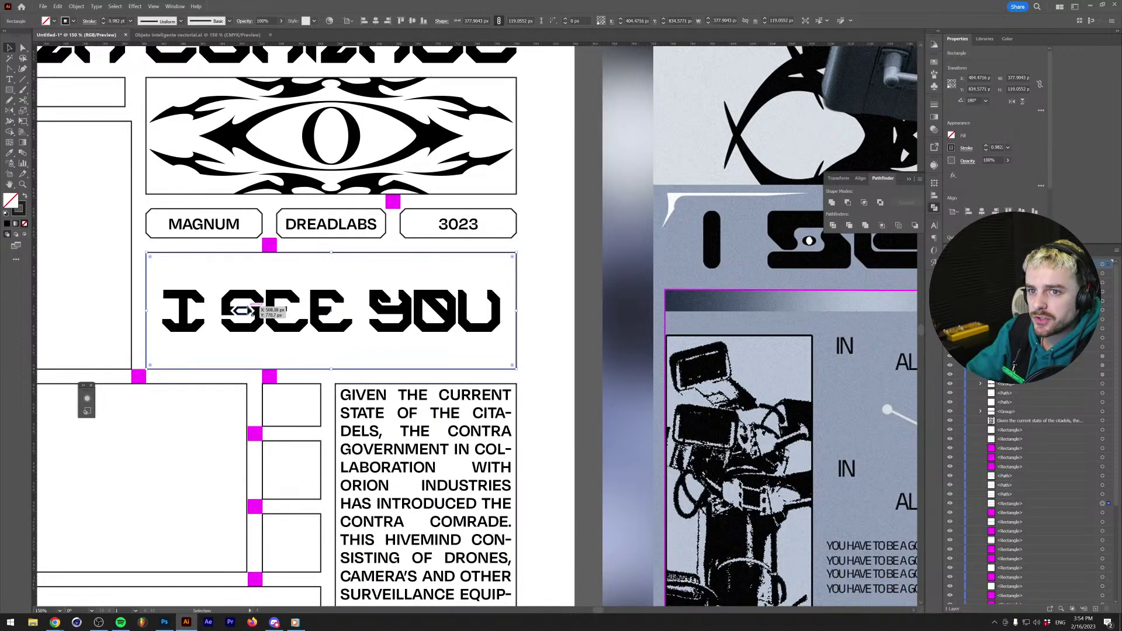
click(318, 319)
drag(319, 319, 305, 346)
click(305, 346)
scroll(305, 345, down, 1)
scroll(301, 322, up, 1)
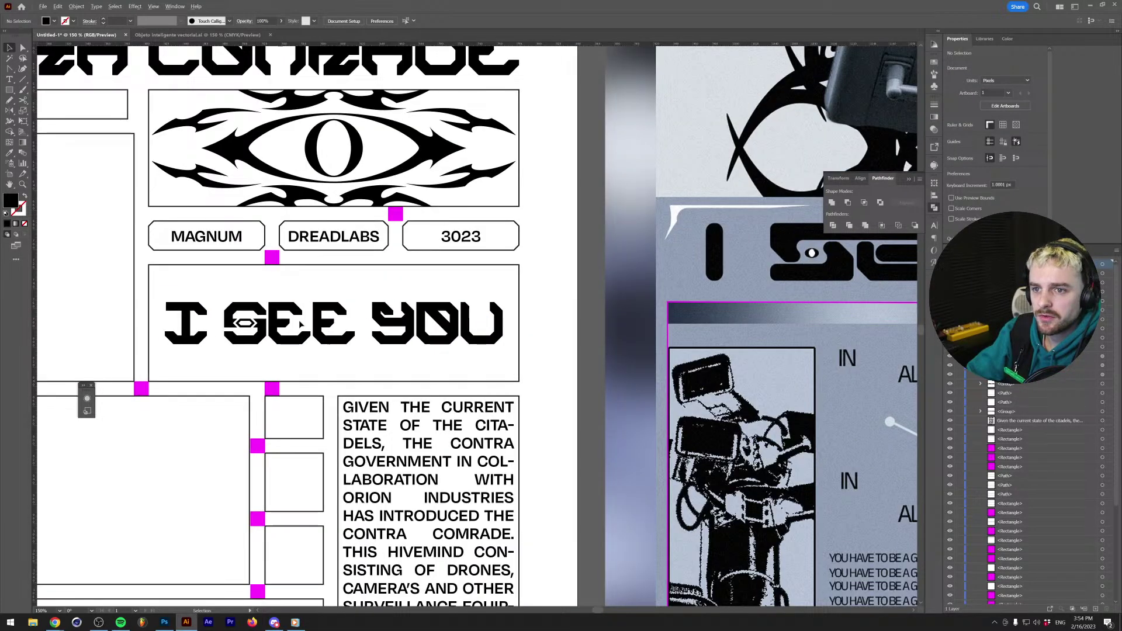
Nudge the left anchor points of the hole in the small eye inside the S of I SEE YOU 2 px right.
click(239, 324)
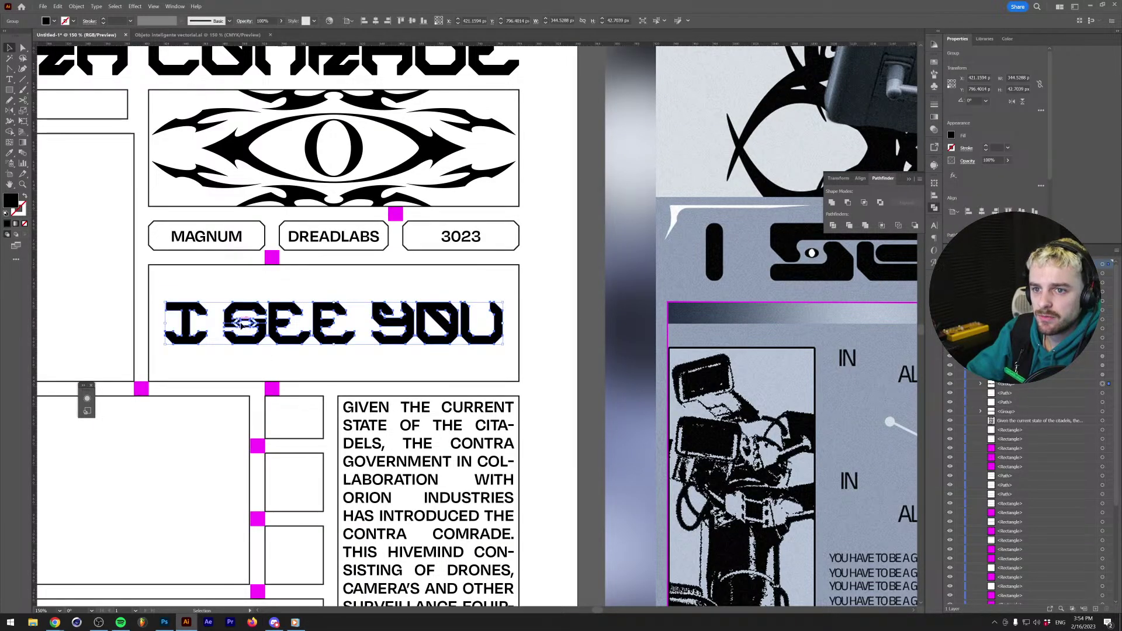
scroll(242, 325, up, 7)
key(a)
drag(249, 311, 208, 328)
shift+click(234, 339)
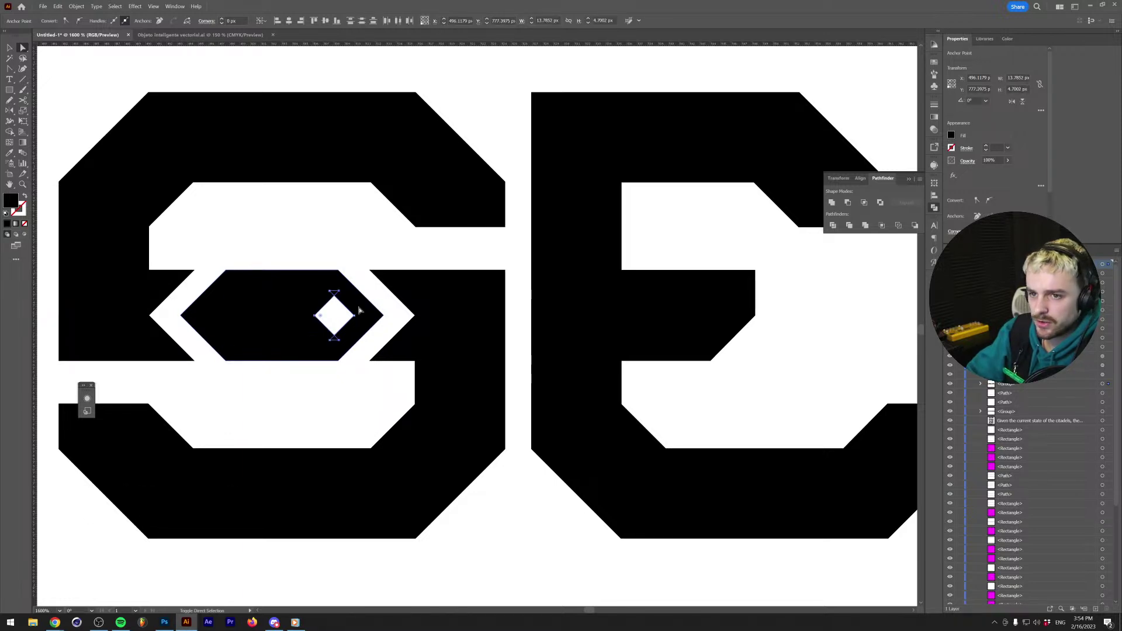
key(Right)
key(Right)
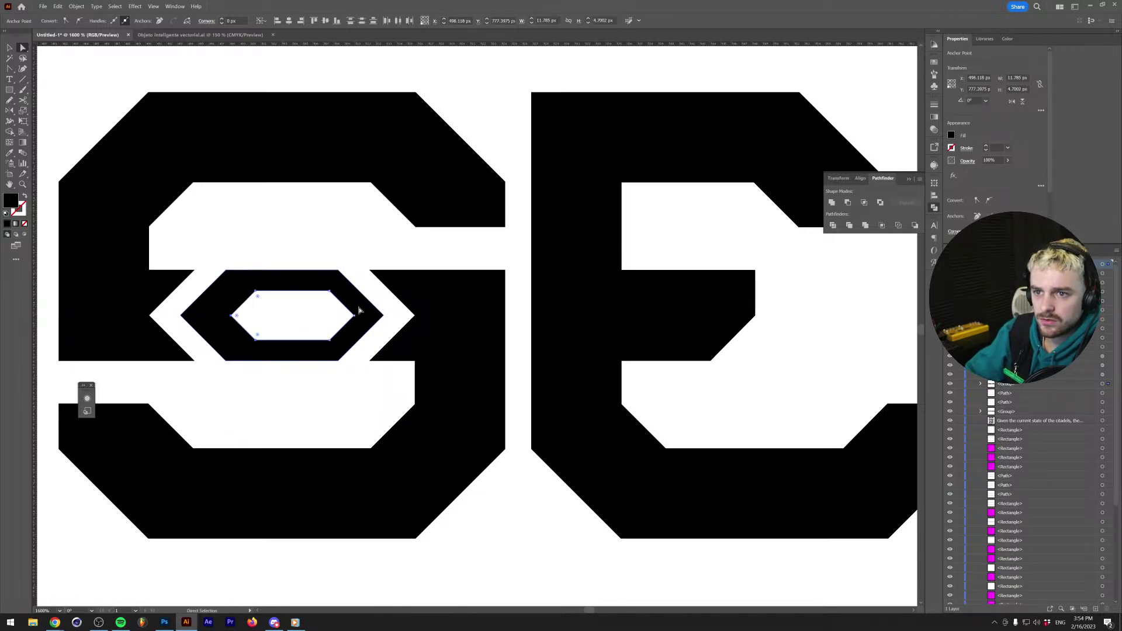
Nudge the right anchor points of the hole in the S's small eye 2 px left and deselect the shape.
click(355, 316)
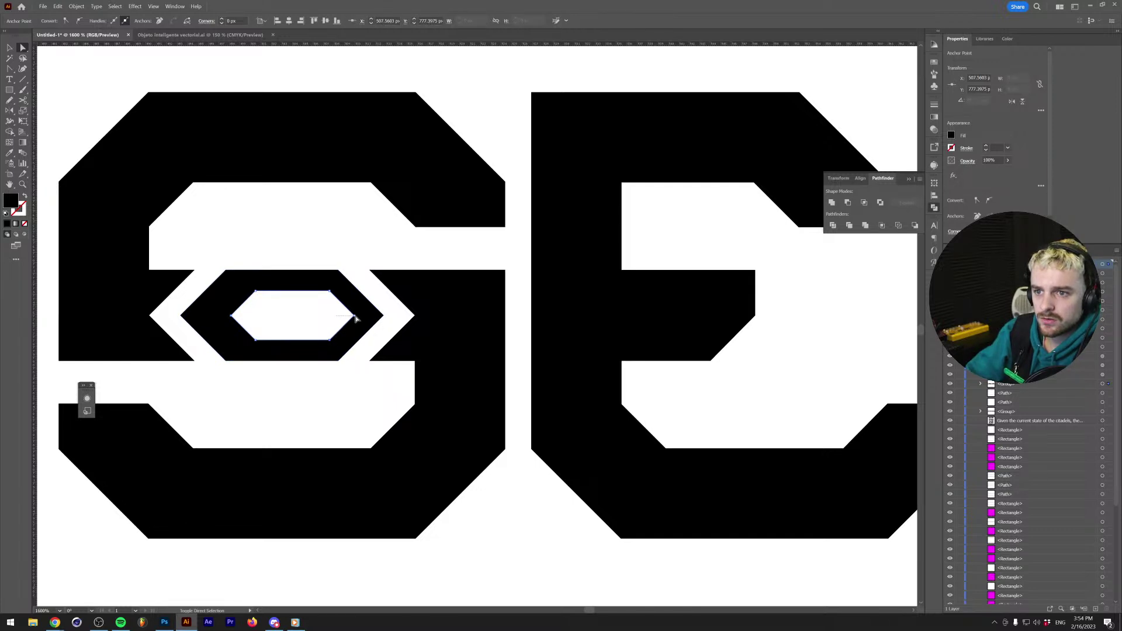
ctrl+click(357, 315)
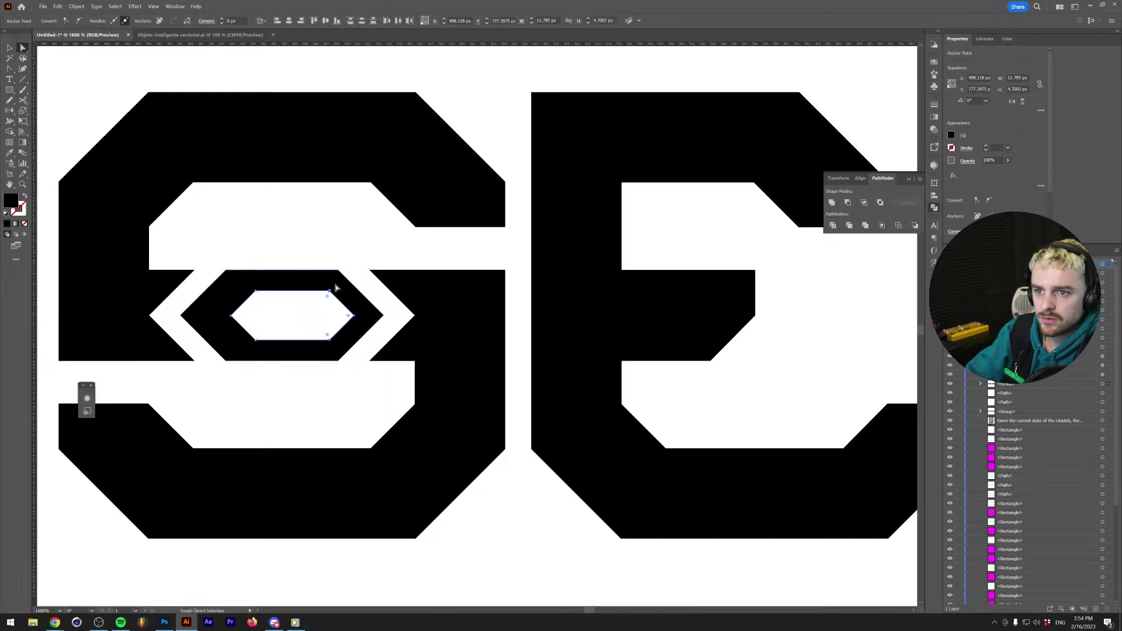
key(Left)
key(Left)
key(ctrl+shift+a)
key(v)
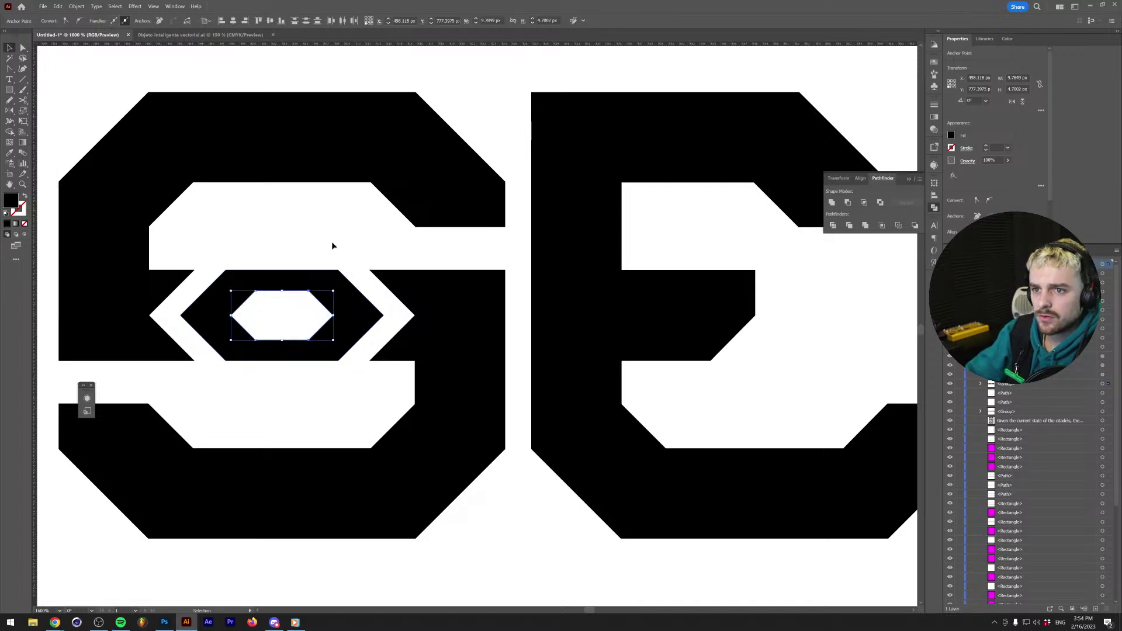
Move the I SEE YOU lettering to the upper half of its panel and place a copy directly below it.
scroll(331, 241, down, 5)
scroll(333, 246, down, 3)
scroll(335, 247, up, 1)
click(342, 285)
drag(342, 285, 345, 256)
drag(341, 277, 341, 308)
Try turning the lower I SEE YOU copy upside down, first by rotating it 180° and again by reflecting it at -180°.
drag(244, 302, 513, 338)
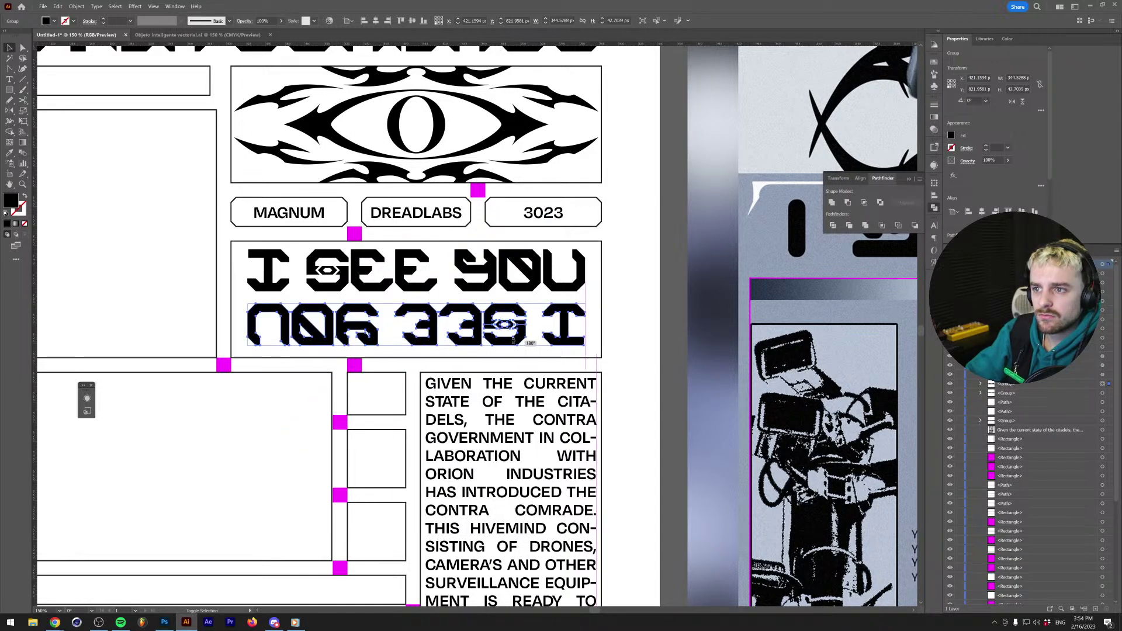
key(ctrl+z)
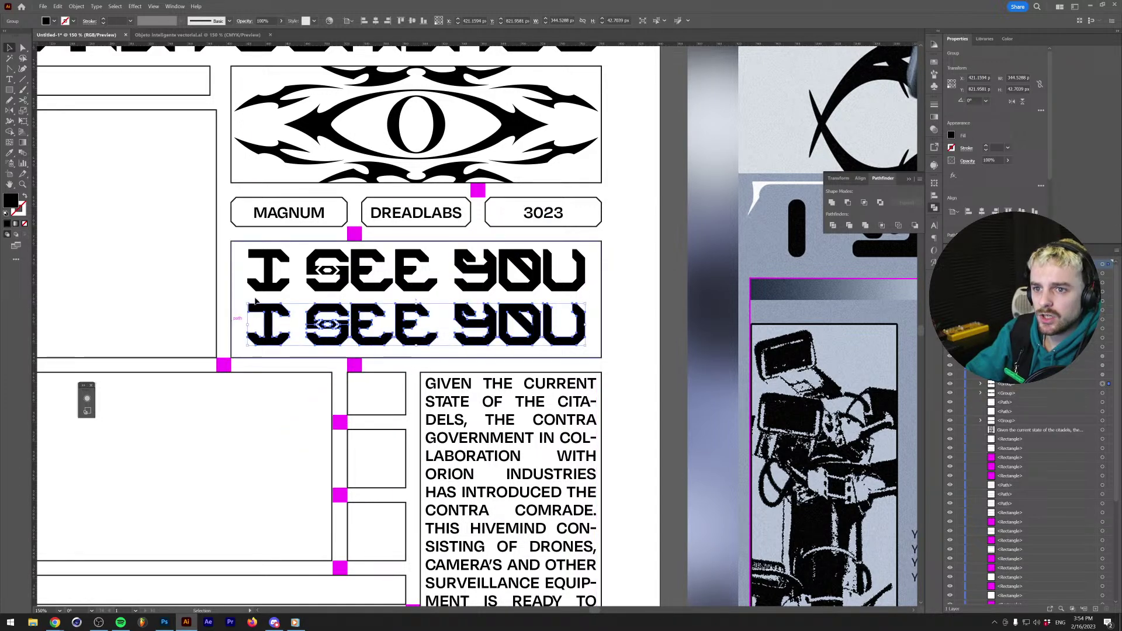
right_click(311, 313)
mouse_move(338, 438)
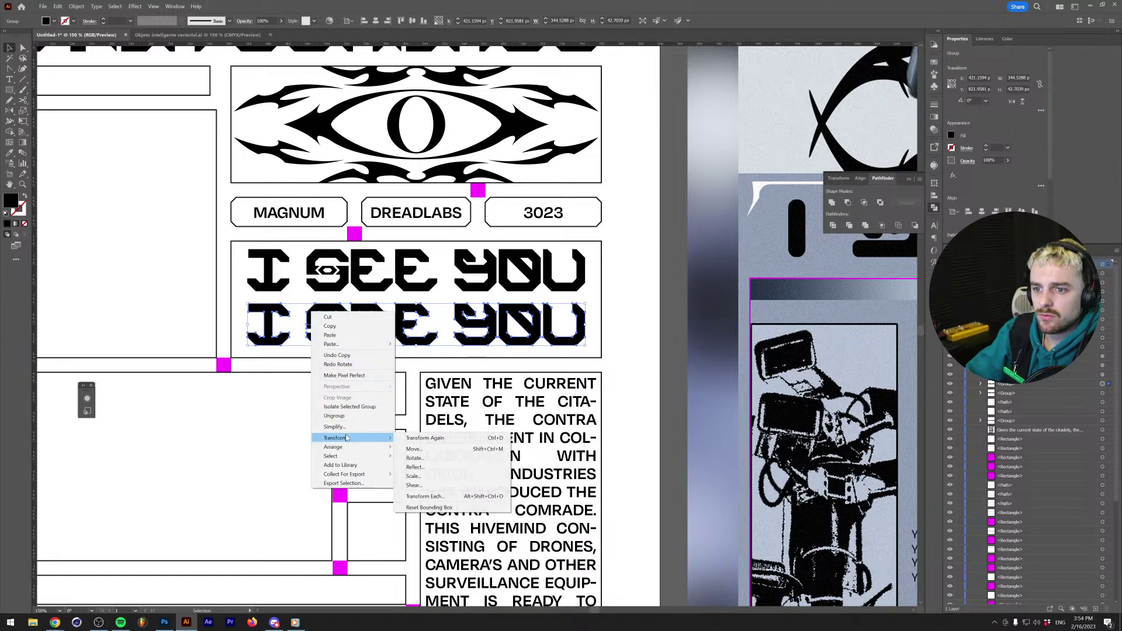
click(442, 467)
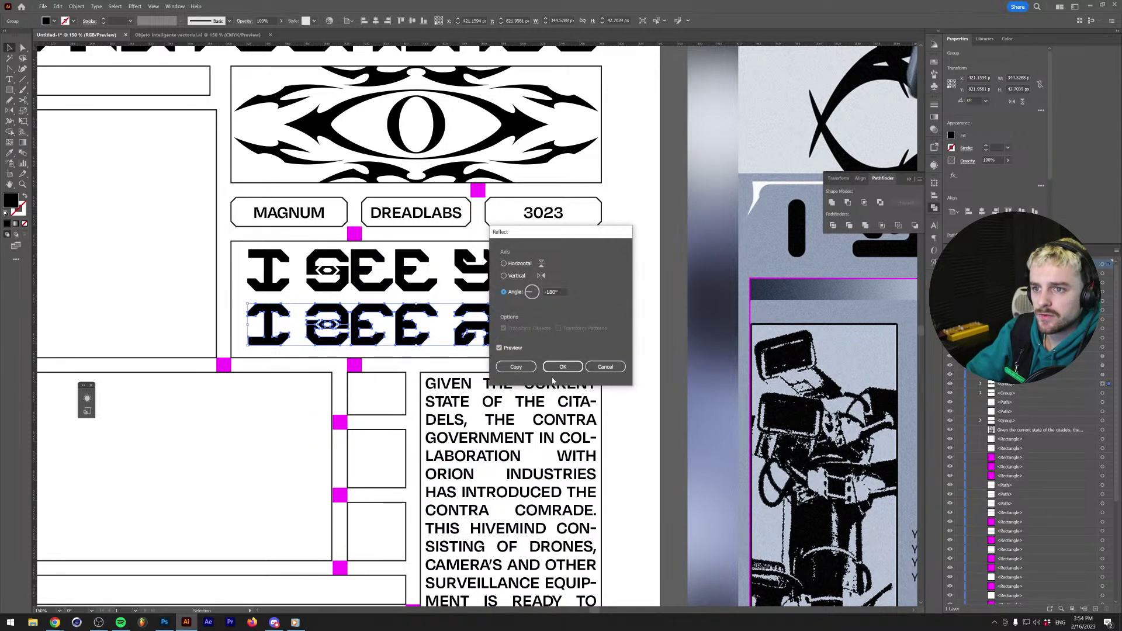
click(563, 367)
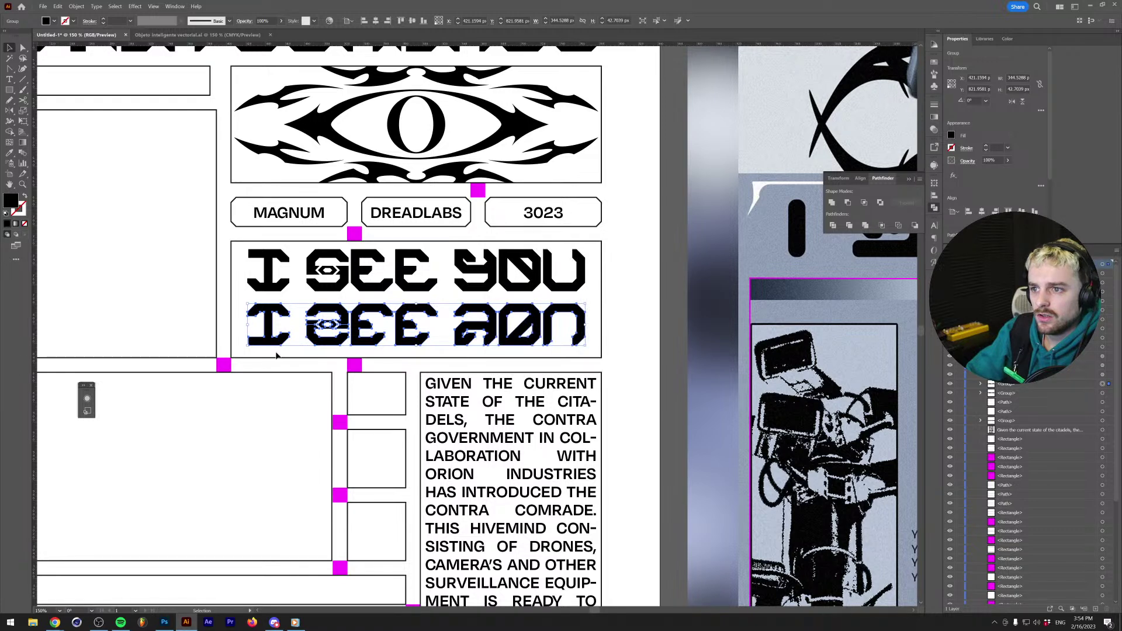
key(ctrl+z)
Try to reflect the lower I SEE YOU copy across the vertical axis.
right_click(412, 328)
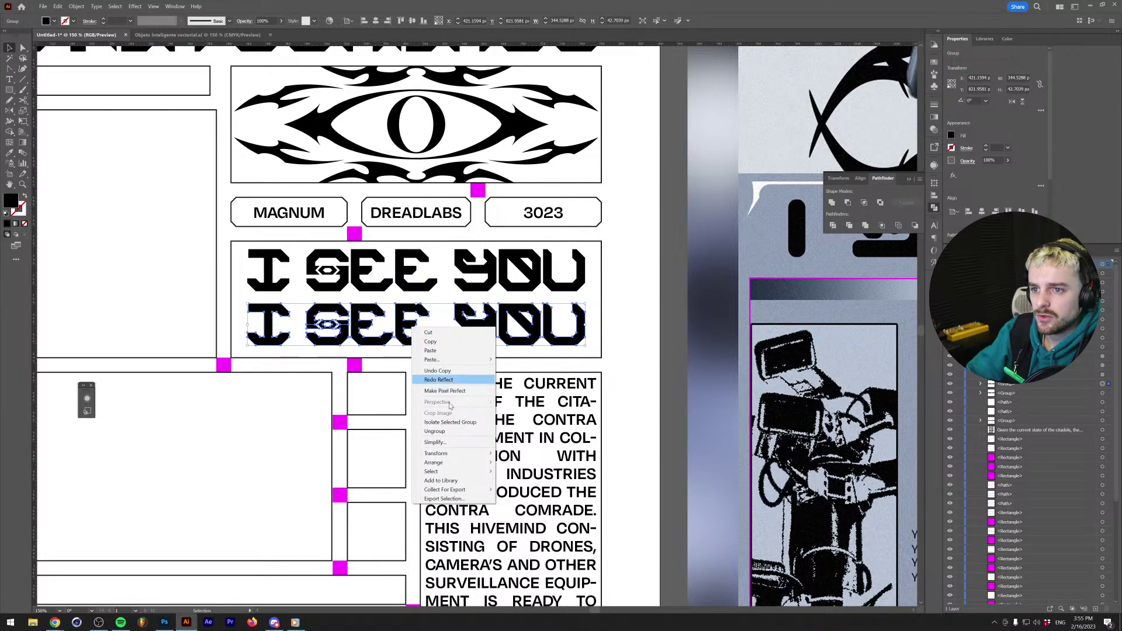
mouse_move(465, 454)
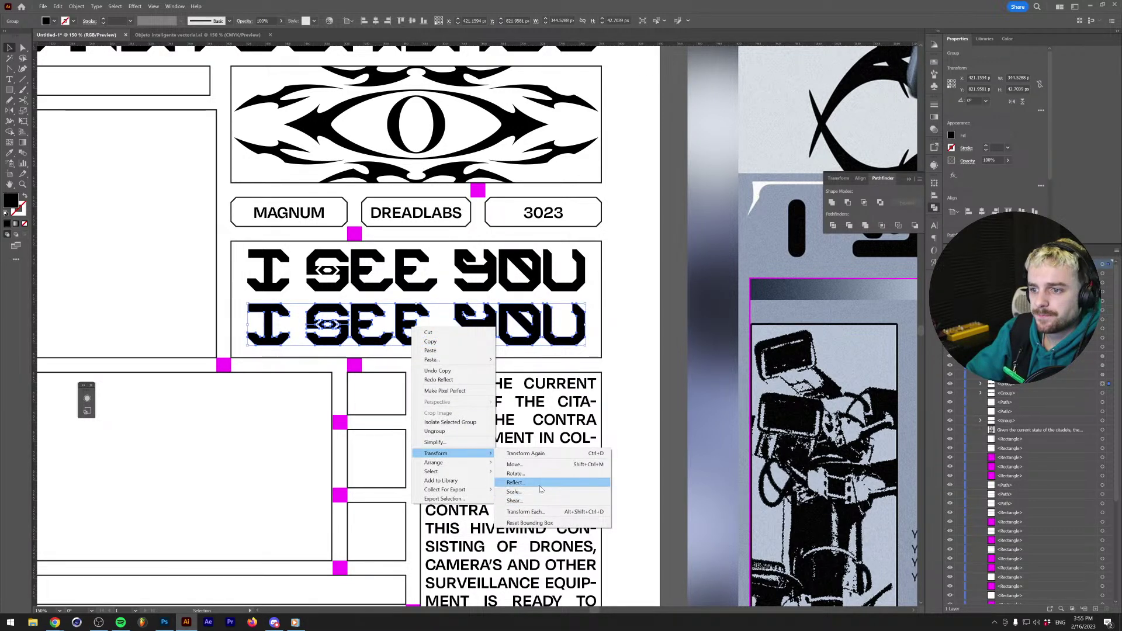
click(516, 482)
click(517, 276)
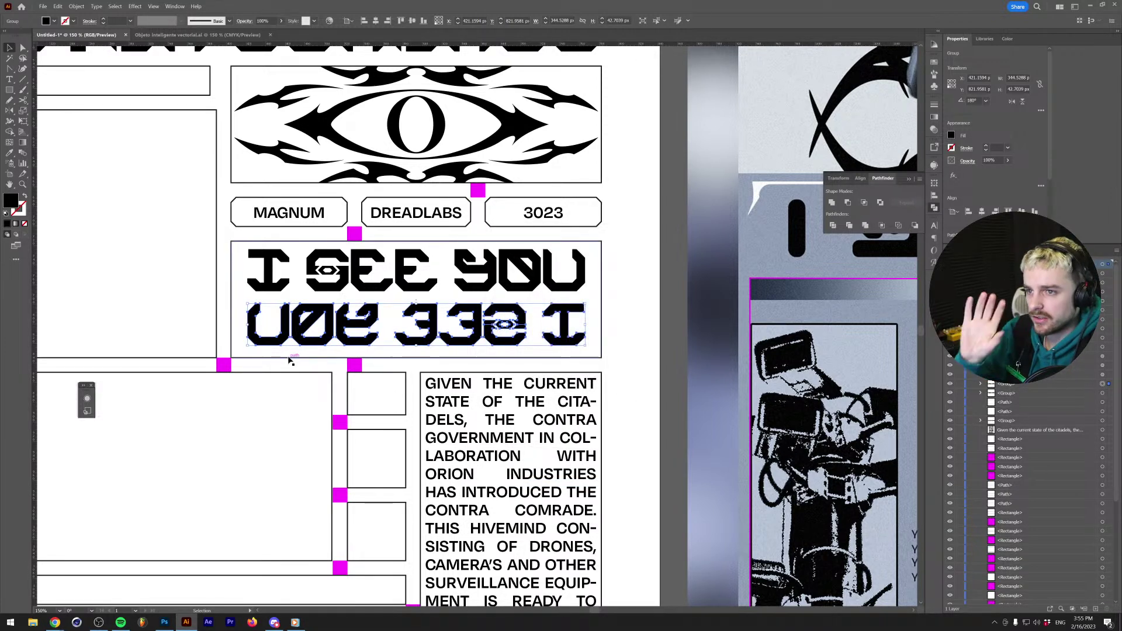
drag(240, 277, 282, 331)
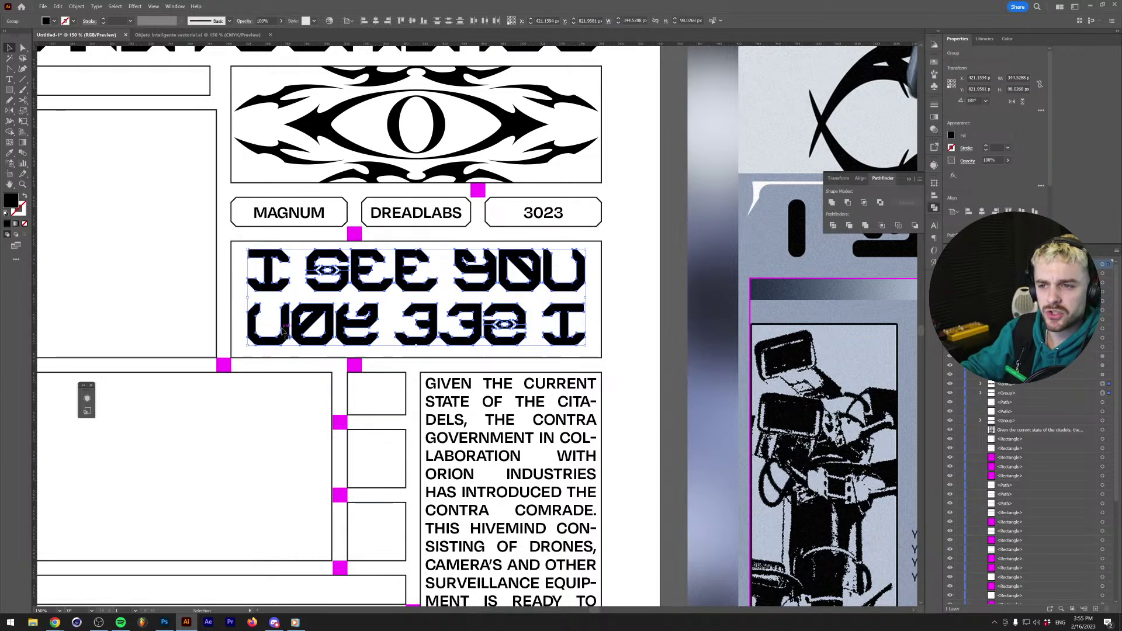
key(ctrl+z)
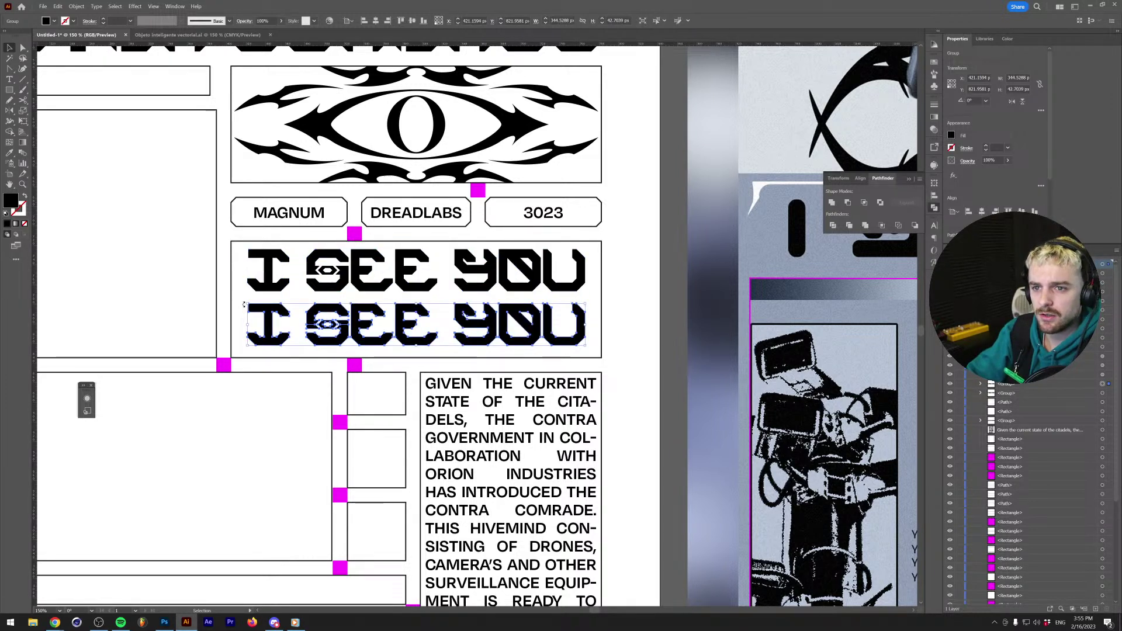
Group the upper I SEE YOU line with the lower copy rotated 180°, and centre the group vertically in the panel.
key(ctrl+shift+z)
key(ctrl+shift+z)
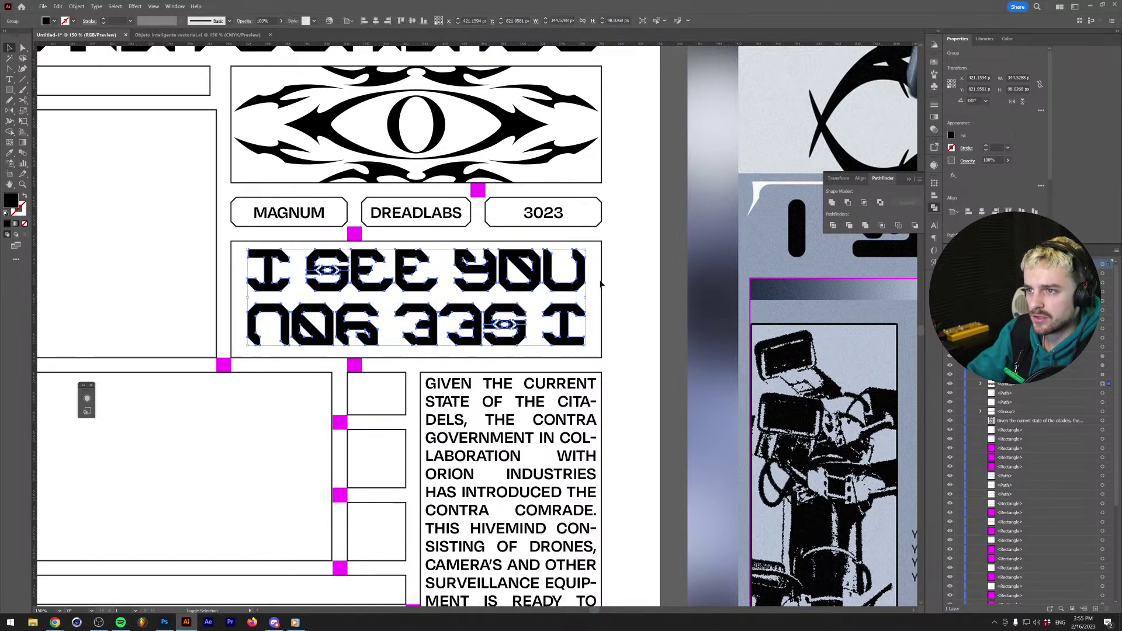
click(622, 269)
drag(622, 269, 579, 315)
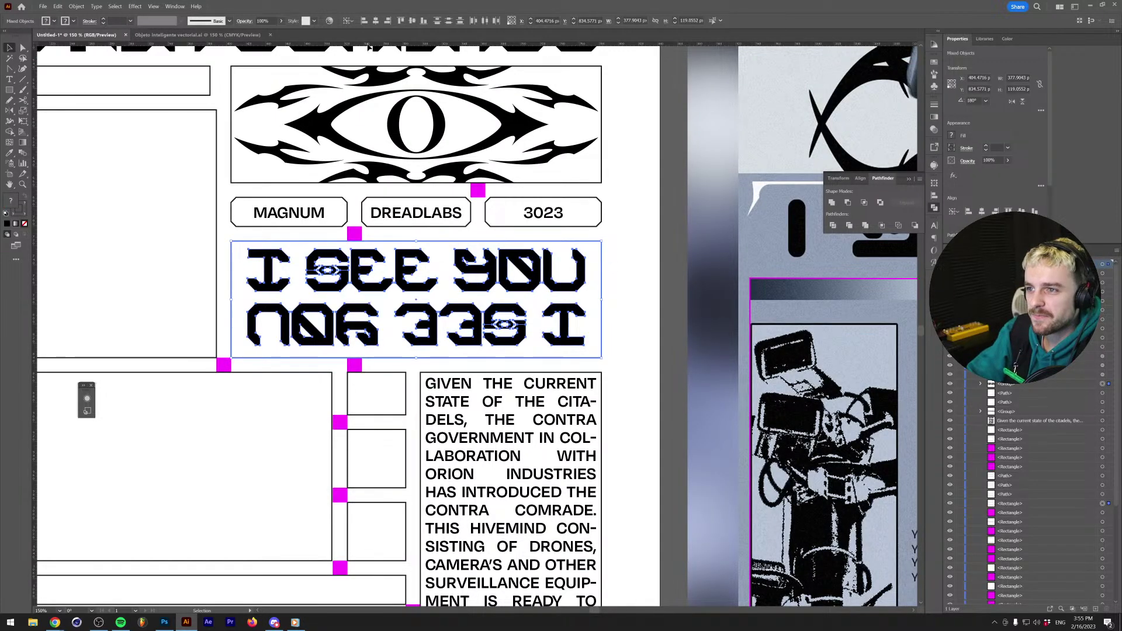
click(619, 277)
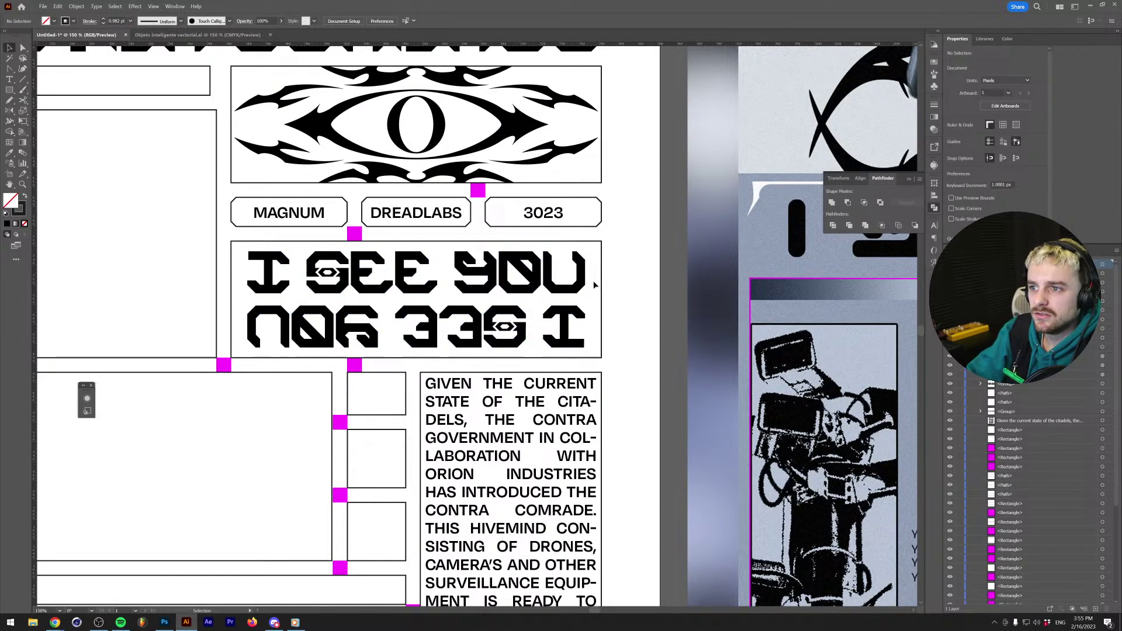
Give both I SEE YOU lines the default white fill and 1 pt black stroke in place of their solid black fill.
click(583, 283)
key(slash)
click(615, 263)
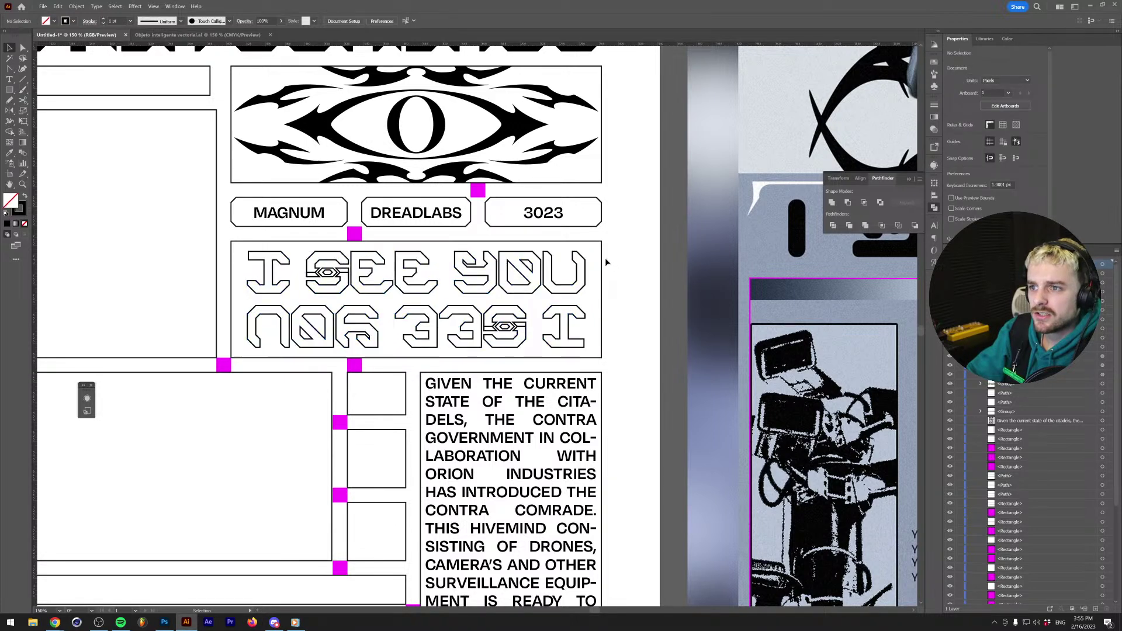
click(328, 272)
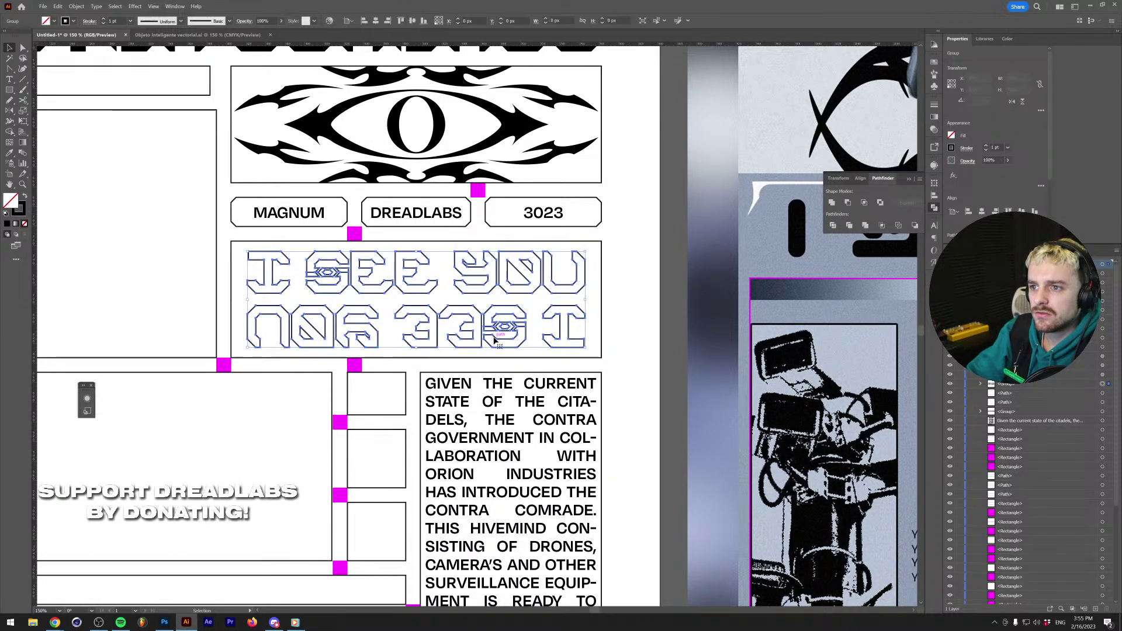
key(d)
Fill the rectangle behind the I SEE YOU lettering black by sampling the black of the eye artwork.
click(271, 242)
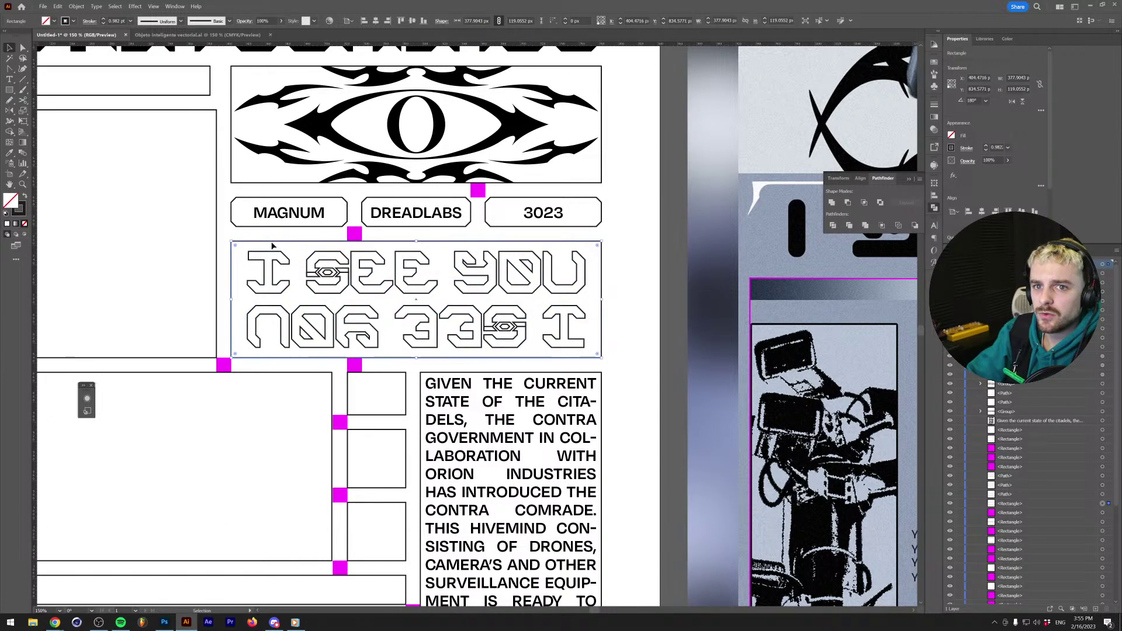
key(i)
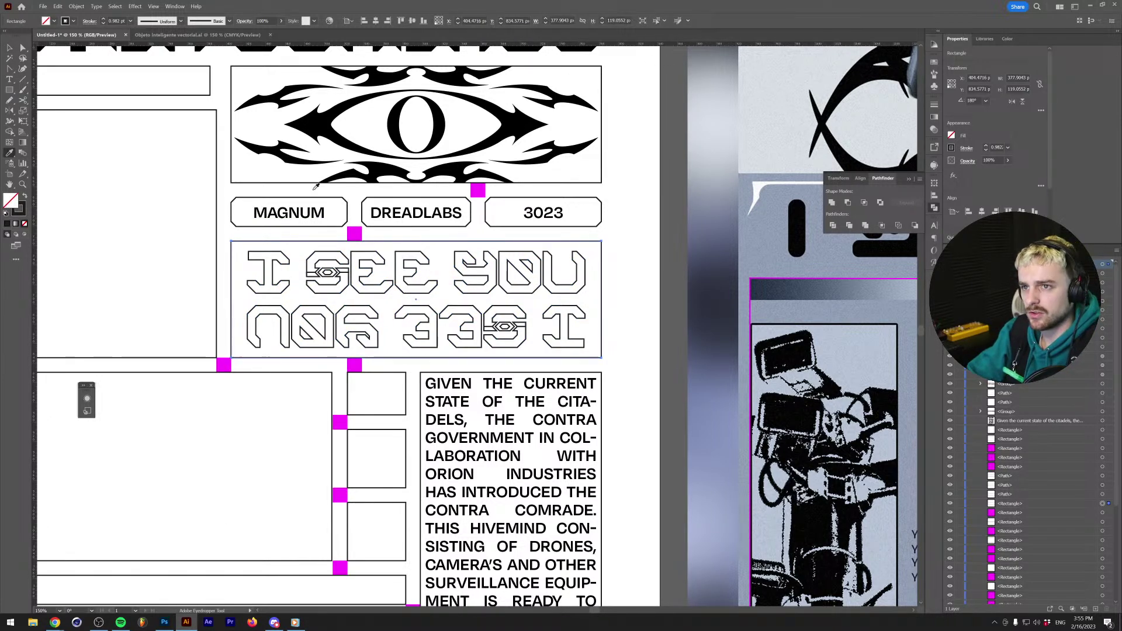
click(349, 138)
key(v)
click(614, 243)
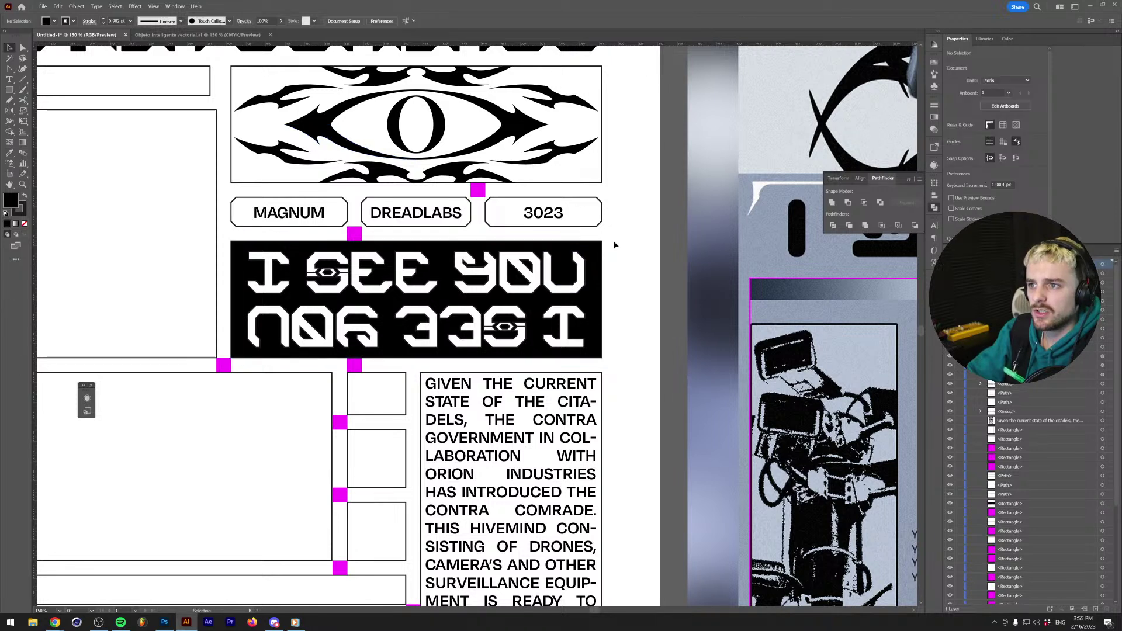
Swap the fill and stroke of the I SEE YOU lettering to get dark letters with a 1 pt white outline.
scroll(614, 243, down, 3)
scroll(398, 353, up, 2)
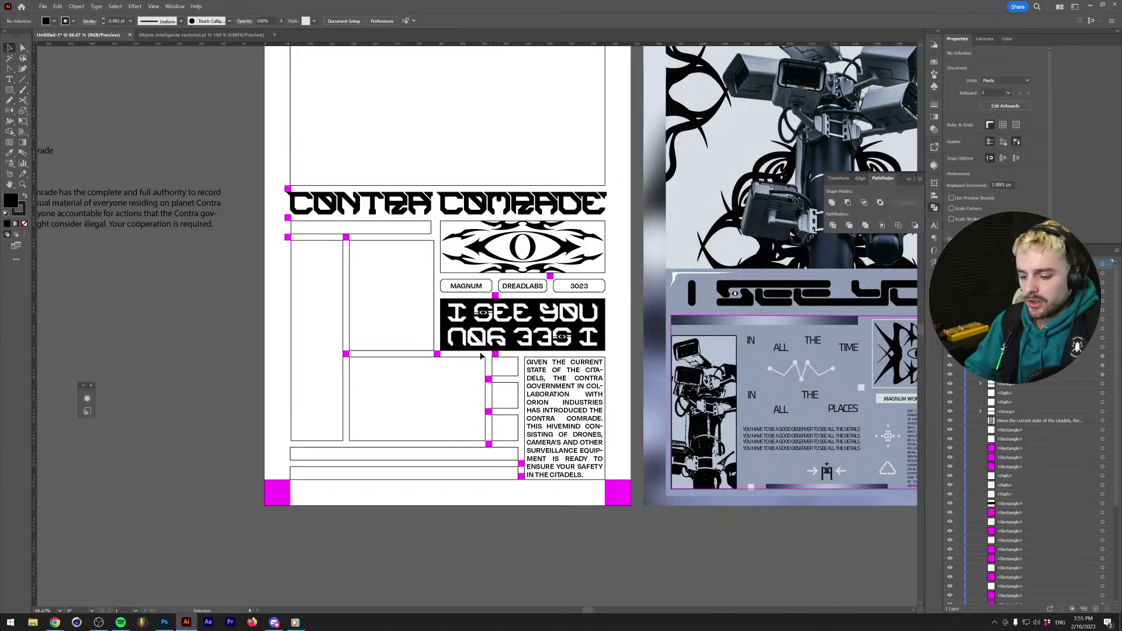
click(507, 337)
scroll(507, 337, up, 2)
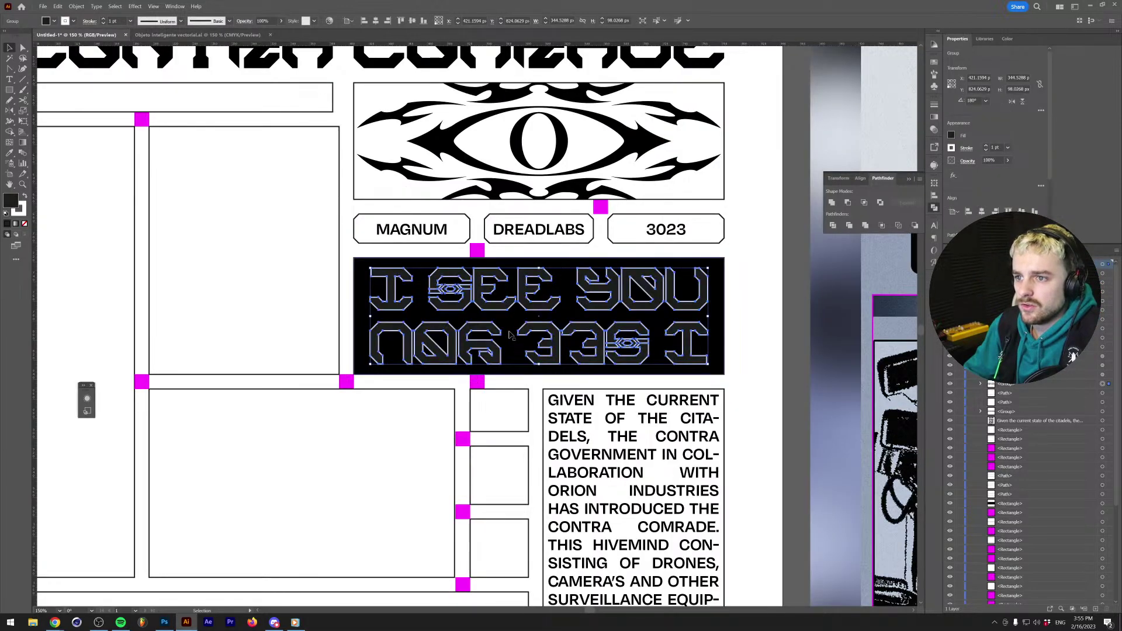
click(609, 246)
Isolate the I SEE YOU group and change the letters' dark grey fill to the panel's pure black, keeping the white outline.
scroll(628, 316, down, 3)
scroll(629, 314, up, 5)
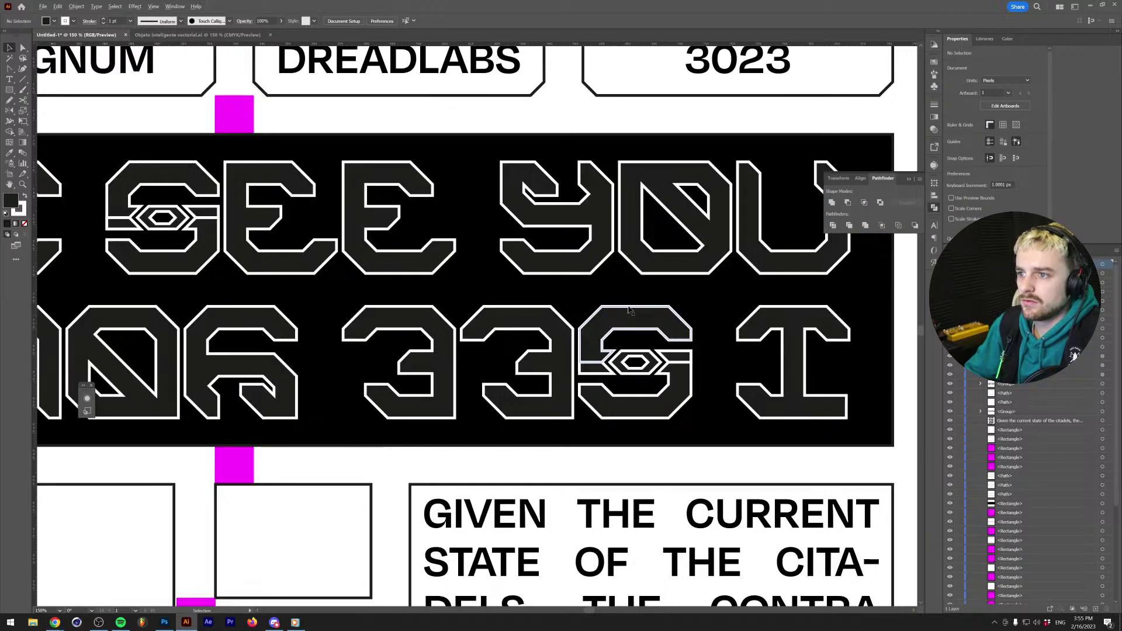
double_click(629, 313)
scroll(634, 292, down, 1)
scroll(640, 260, down, 3)
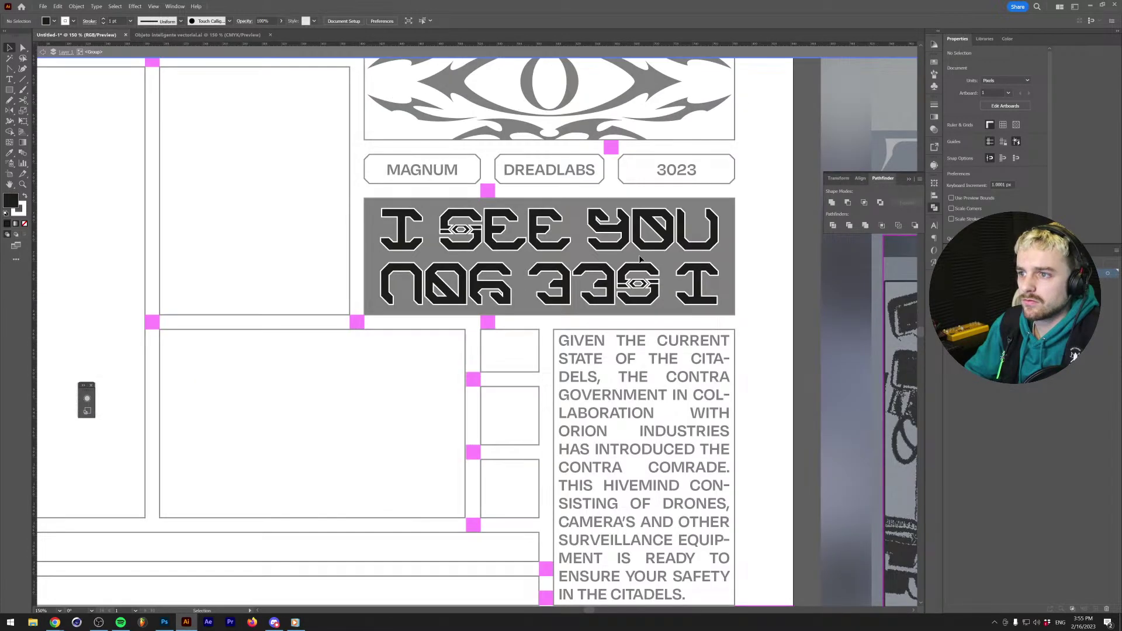
click(640, 260)
key(i)
key(v)
double_click(301, 254)
Examine the poster layout beside the reference poster, including the empty frames around the eye and I SEE YOU panels.
scroll(295, 272, down, 1)
scroll(293, 273, up, 1)
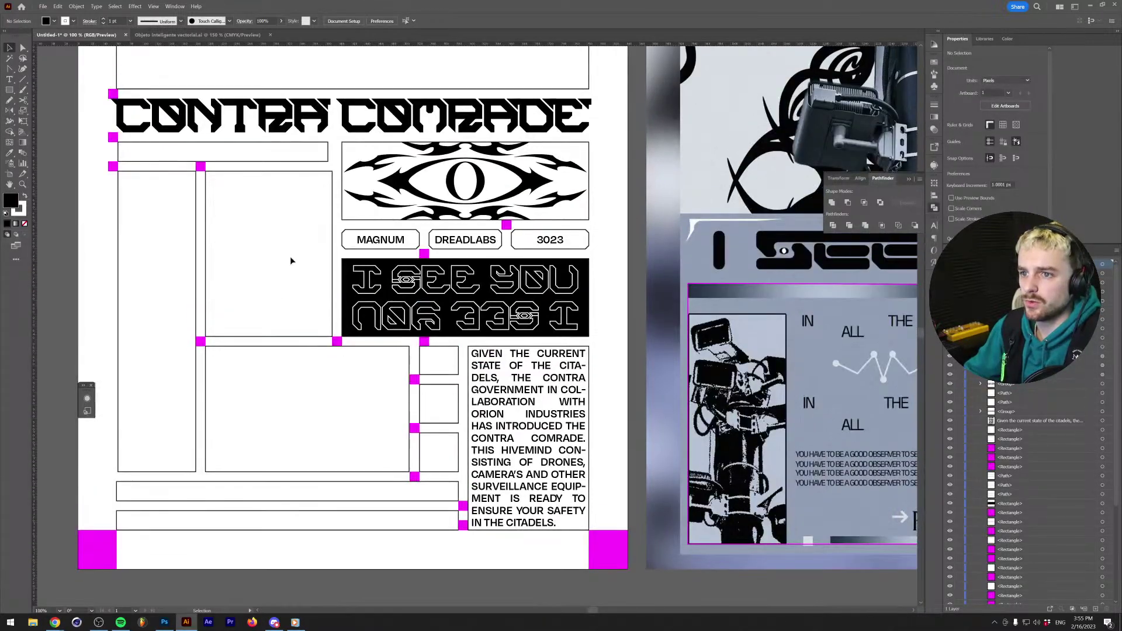
scroll(283, 265, down, 1)
drag(282, 308, 241, 379)
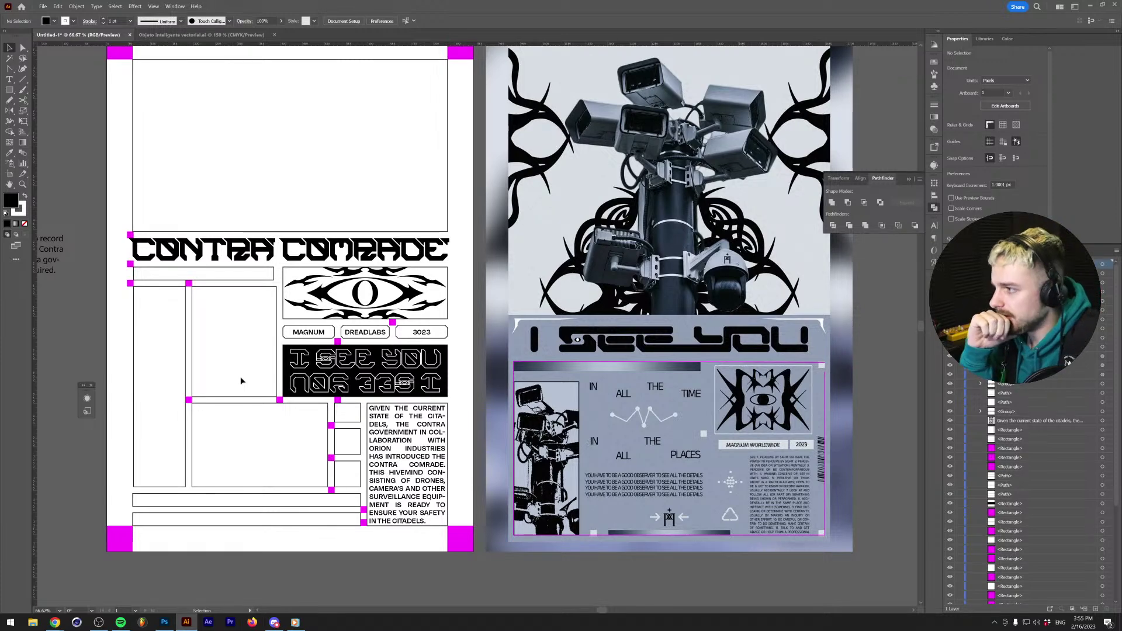
drag(246, 375, 361, 242)
scroll(374, 474, up, 1)
drag(421, 464, 579, 626)
scroll(371, 281, up, 1)
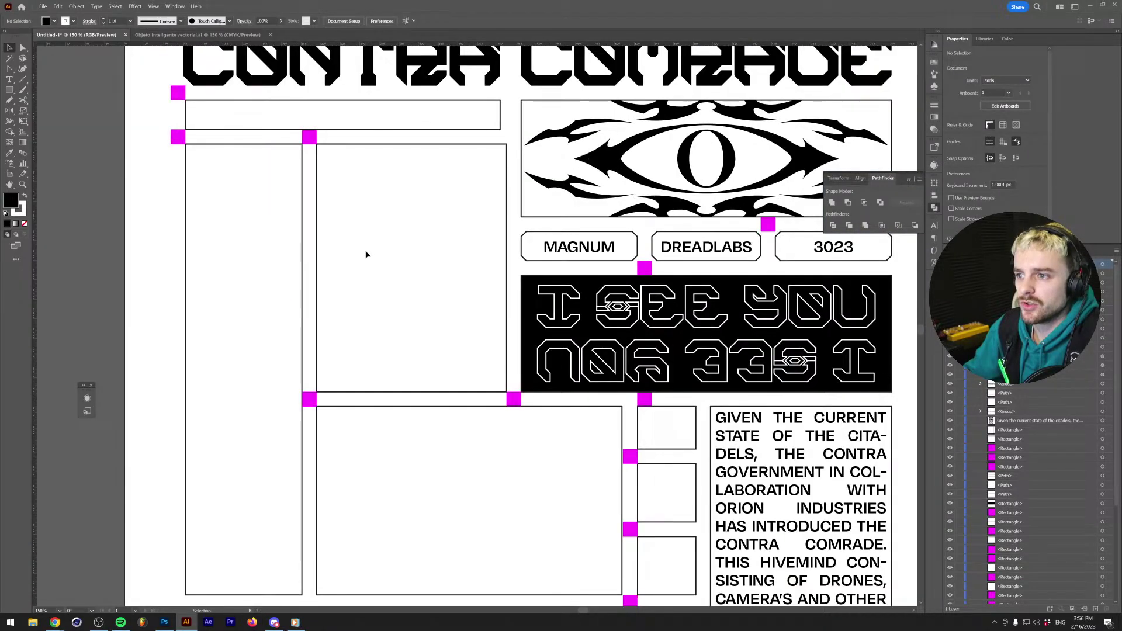
scroll(353, 258, down, 1)
drag(353, 258, 349, 283)
scroll(454, 337, up, 3)
scroll(454, 337, down, 3)
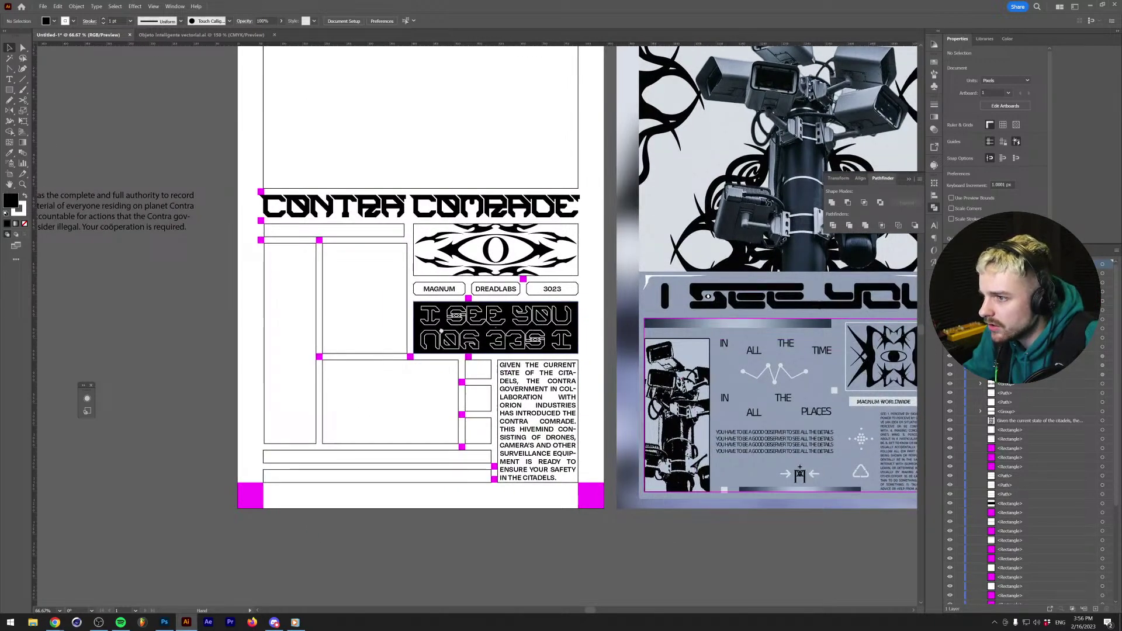
drag(441, 331, 382, 355)
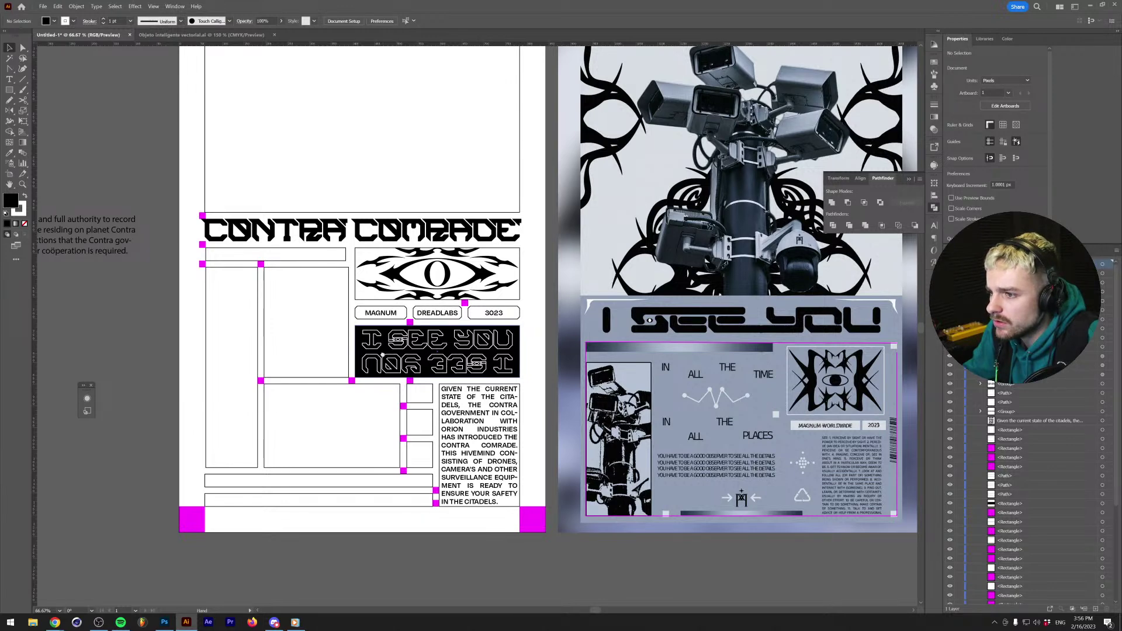
drag(297, 293, 328, 300)
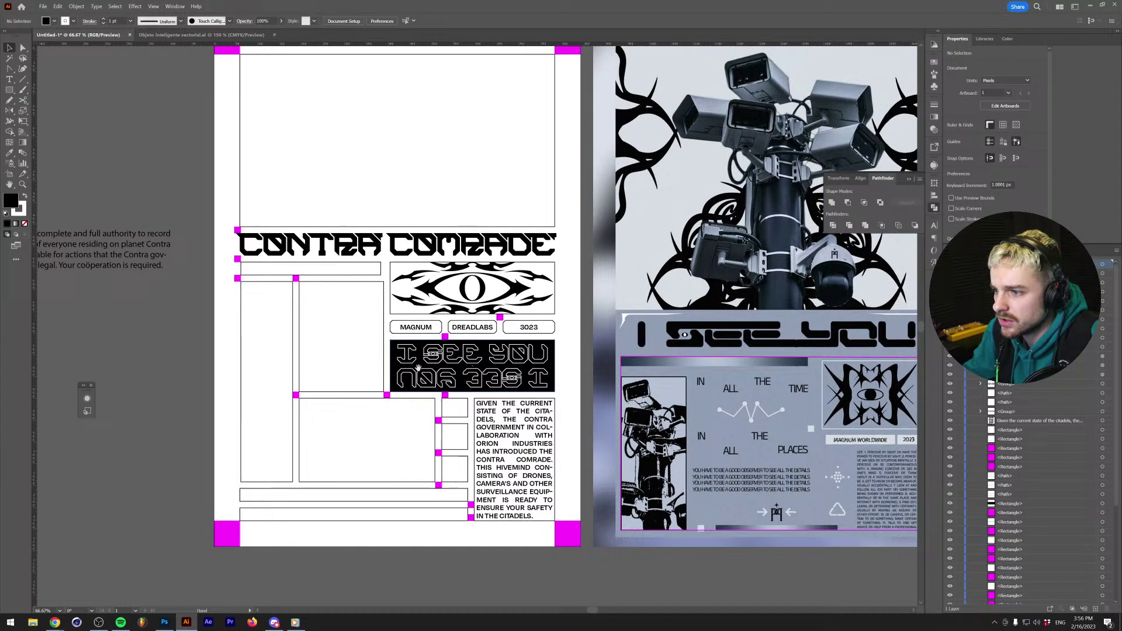
Add the word ALL as a text object in the upper part of the empty frame beside the eye artwork.
scroll(301, 295, up, 2)
scroll(348, 325, up, 1)
key(a)
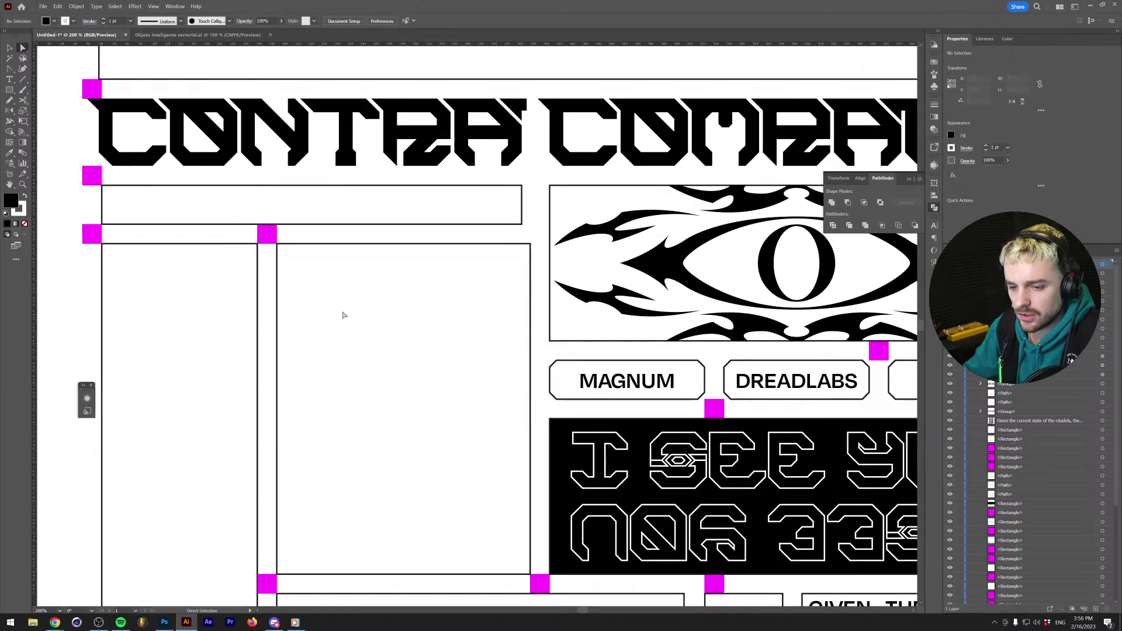
key(t)
click(359, 302)
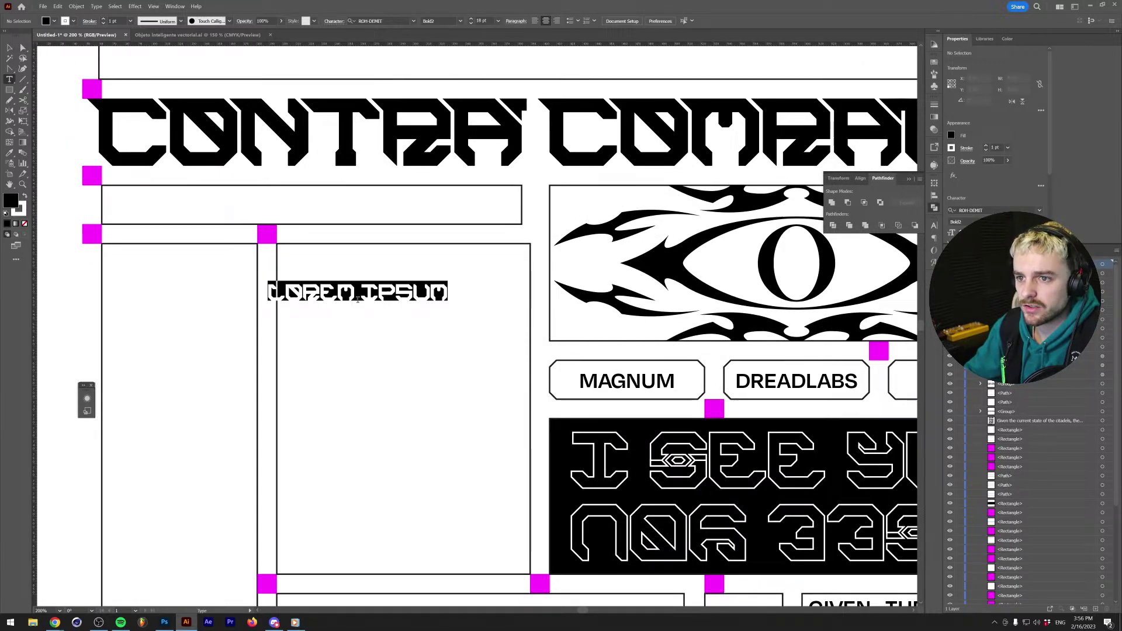
text(ACC)
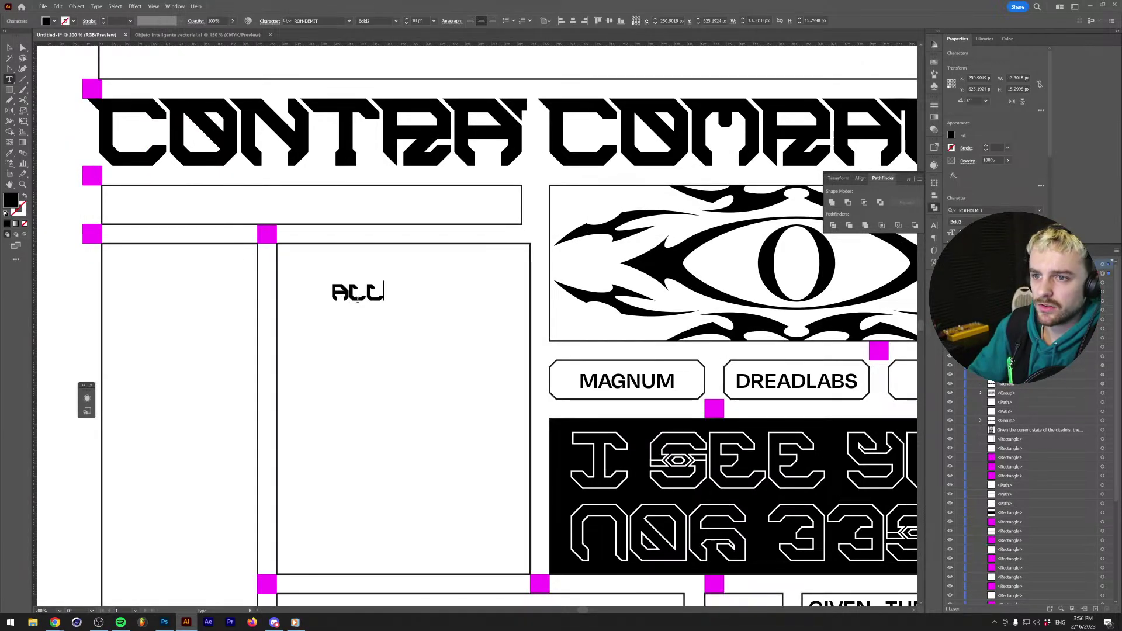
key(Escape)
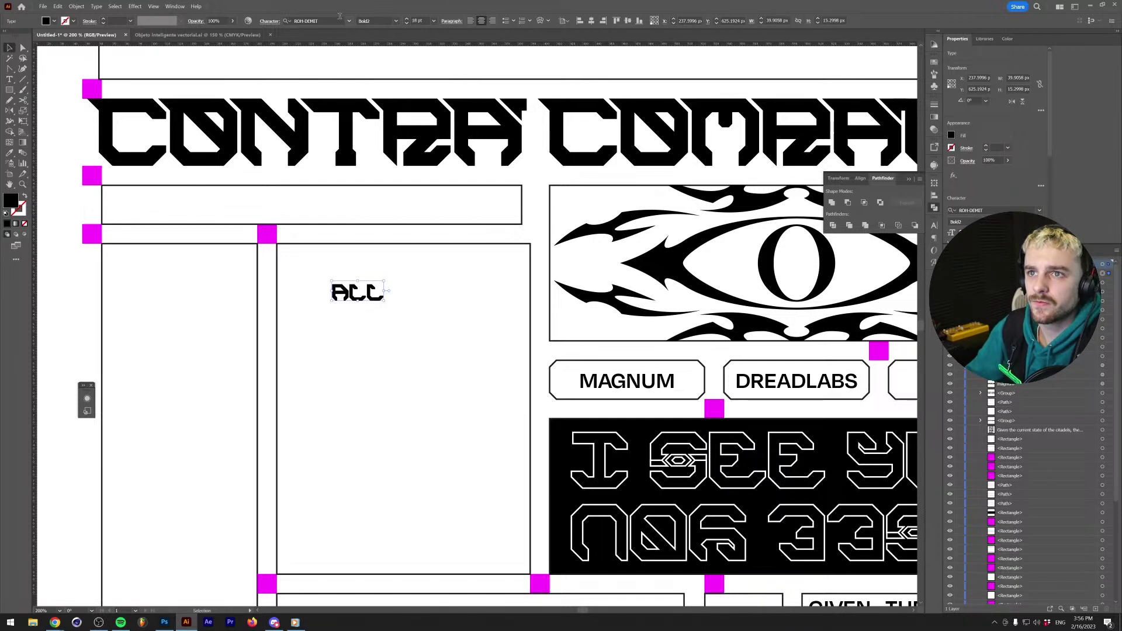
Match the ALL text to the character styling of the MAGNUM label.
key(i)
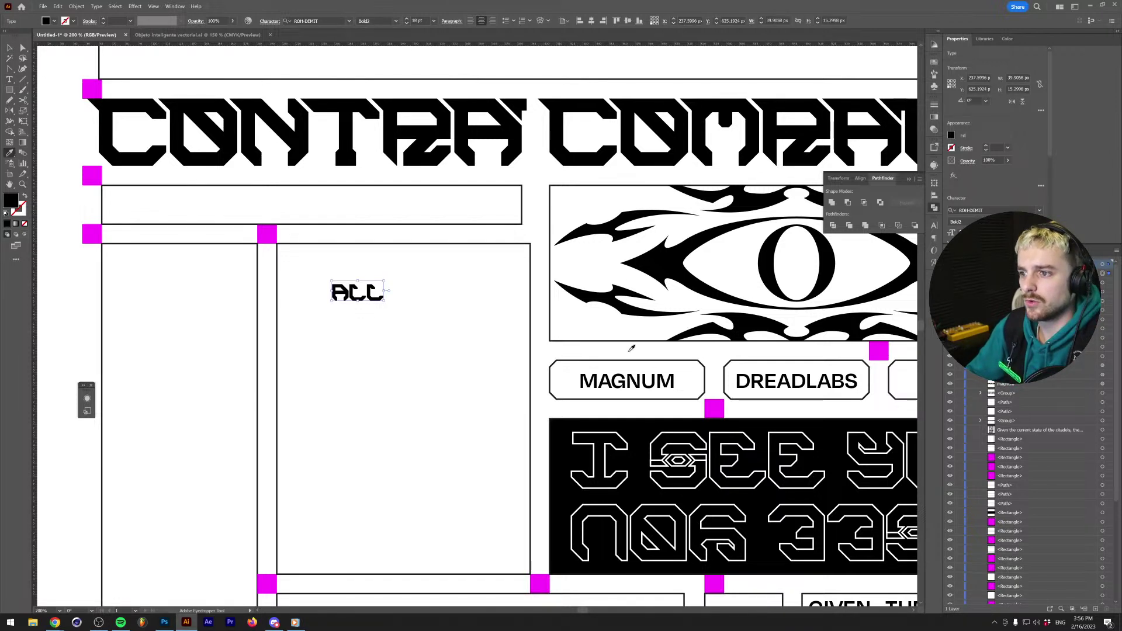
click(628, 377)
Try the Degular Display font on the ALL text in the Black and Medium weights.
click(397, 21)
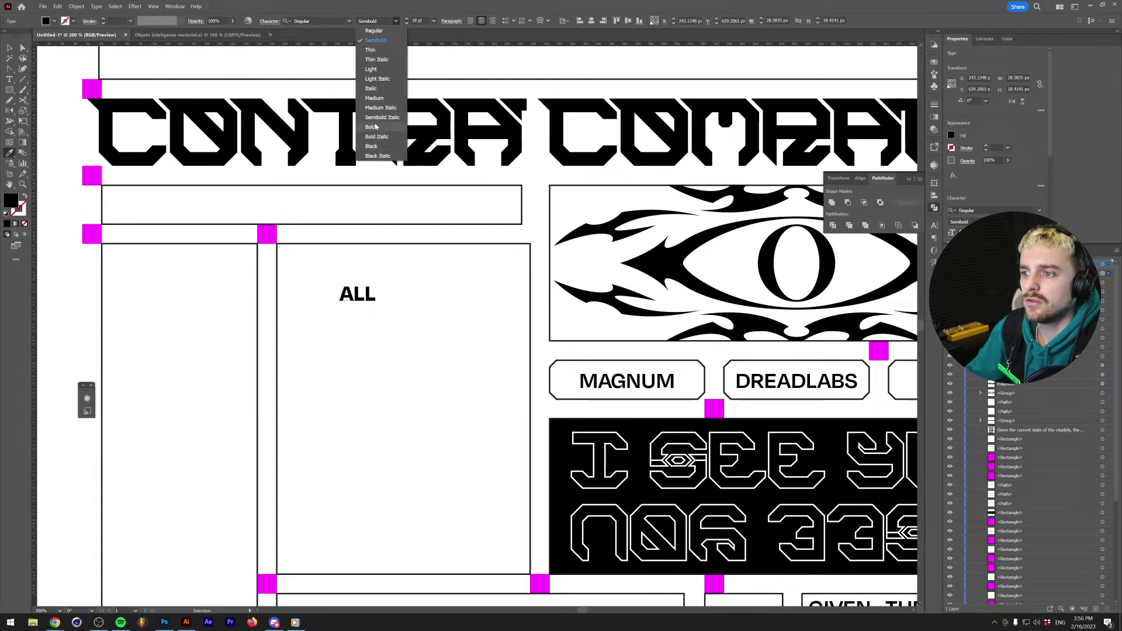
click(329, 21)
text(degu)
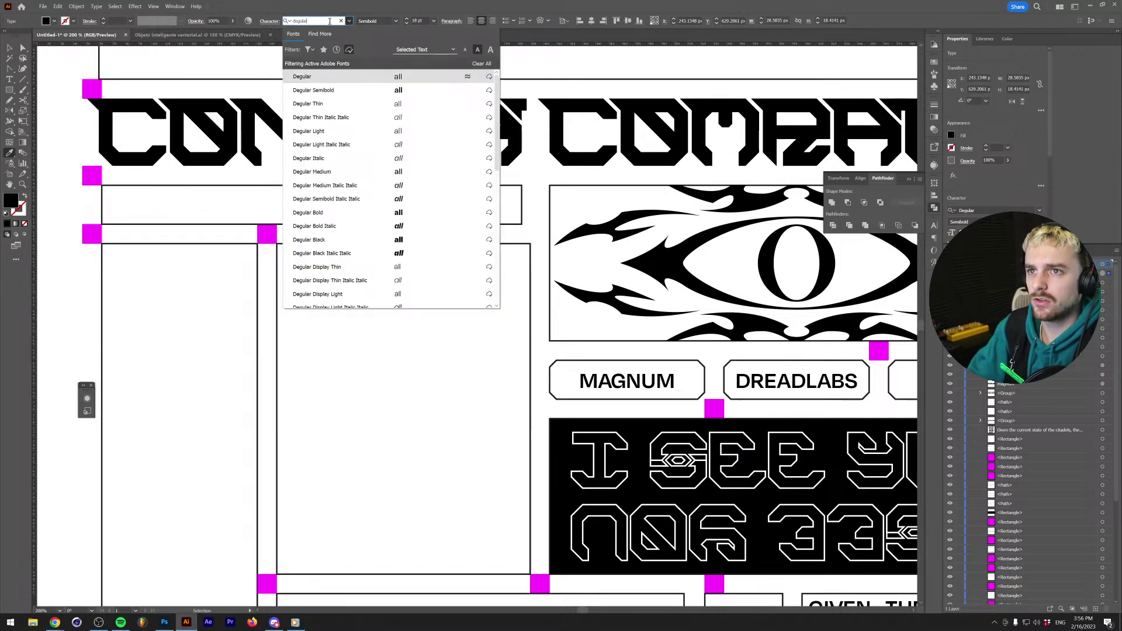
scroll(318, 272, down, 2)
scroll(318, 272, down, 4)
click(329, 187)
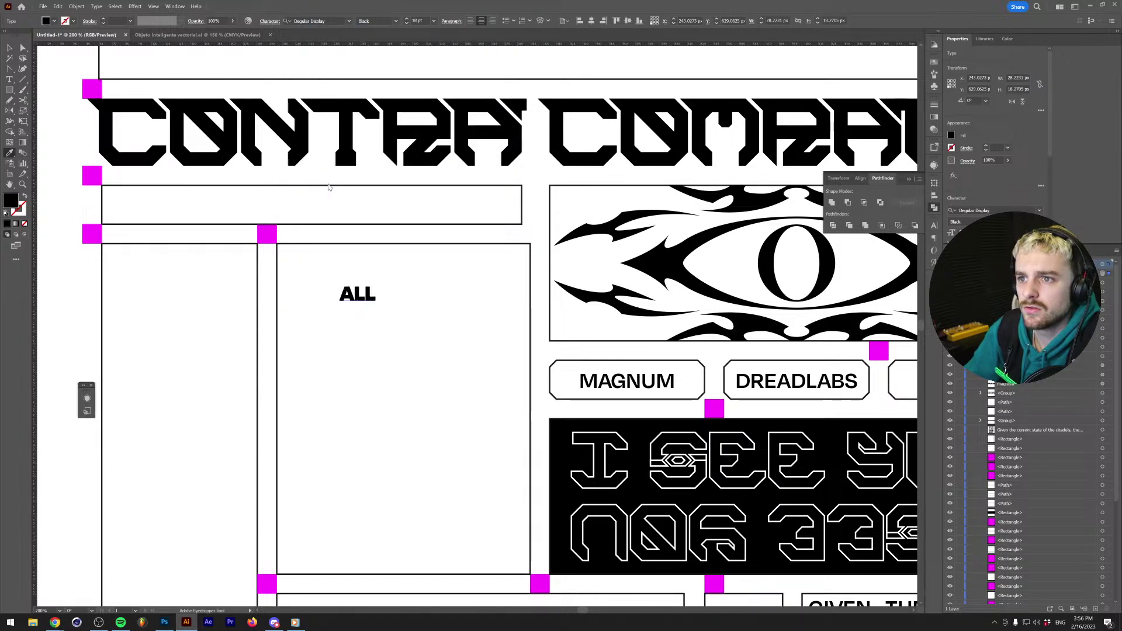
click(10, 48)
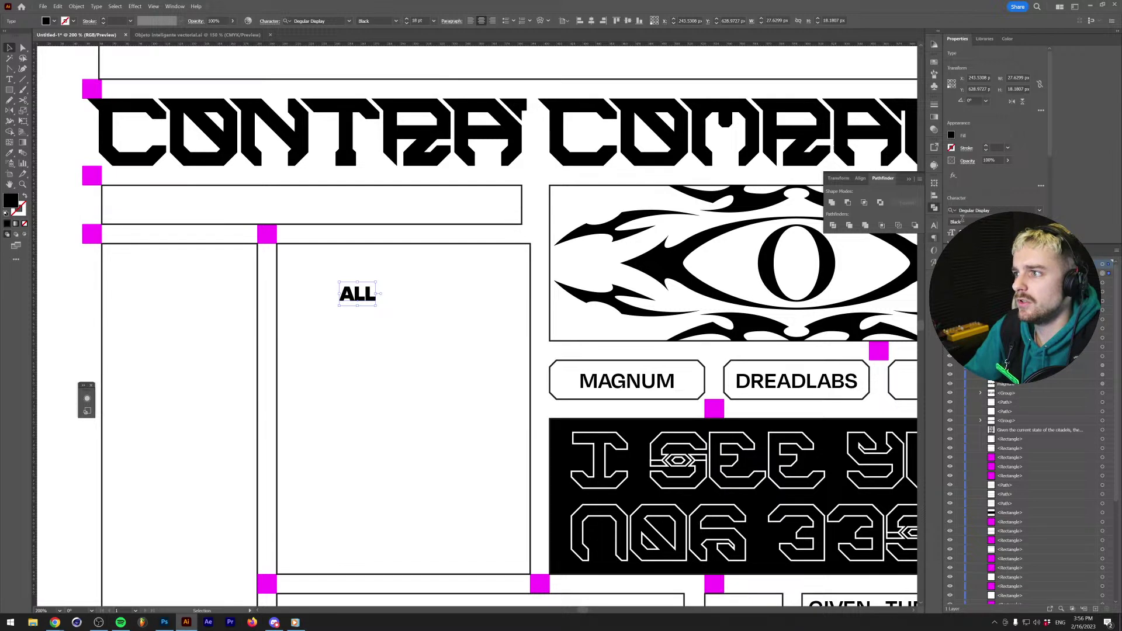
click(377, 19)
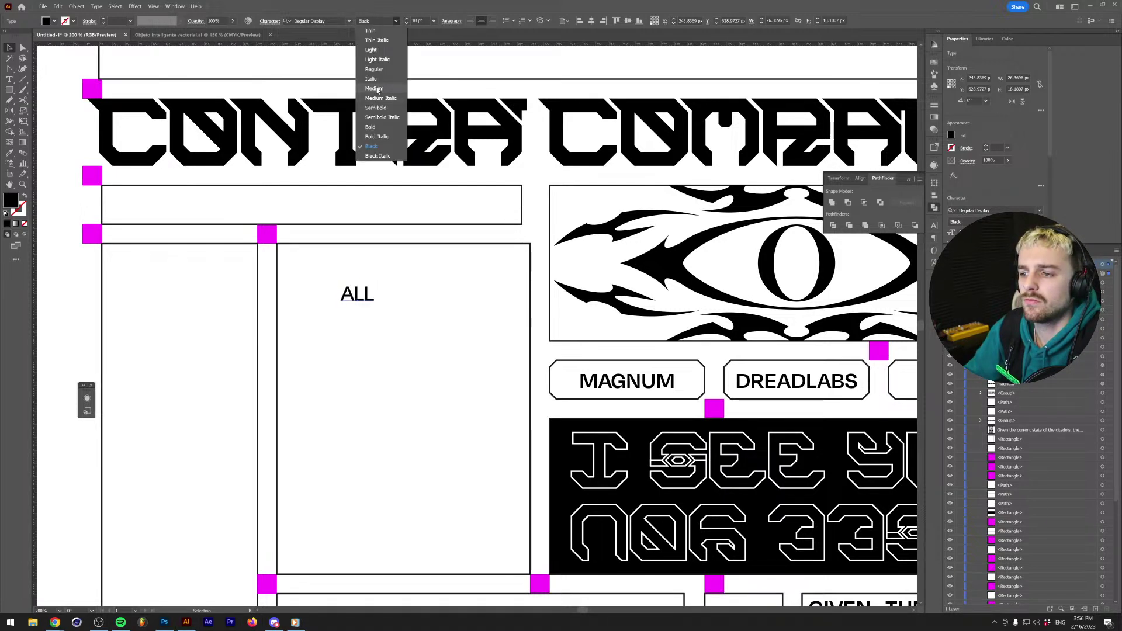
click(376, 108)
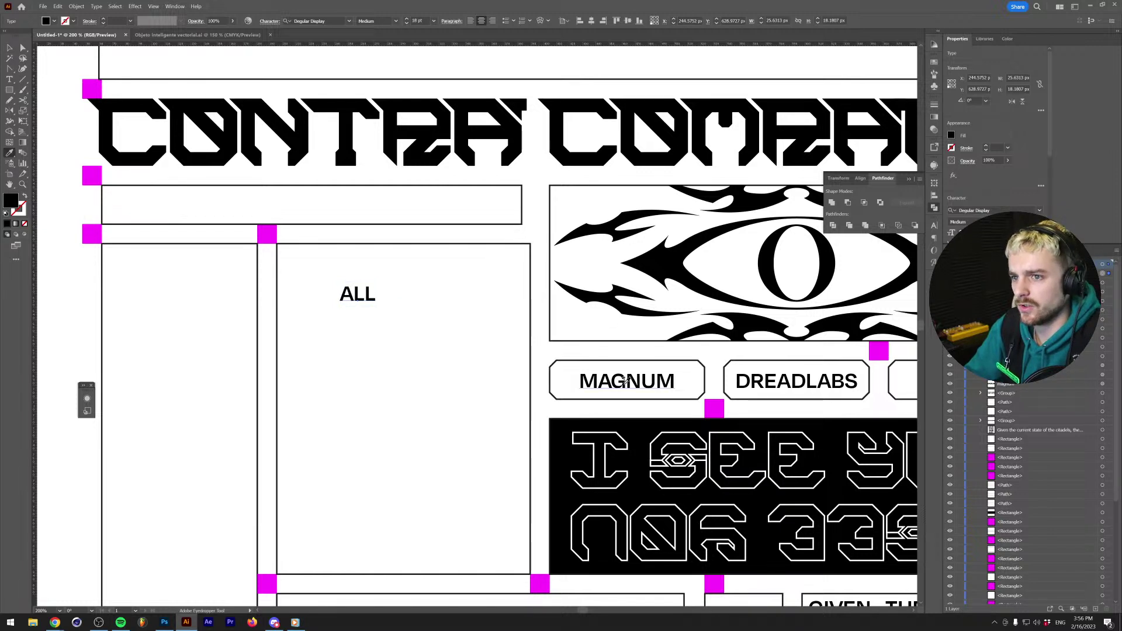
Try a duplicate of the ALL text reworded as THE beside the original, and delete that duplicate.
drag(358, 298, 417, 277)
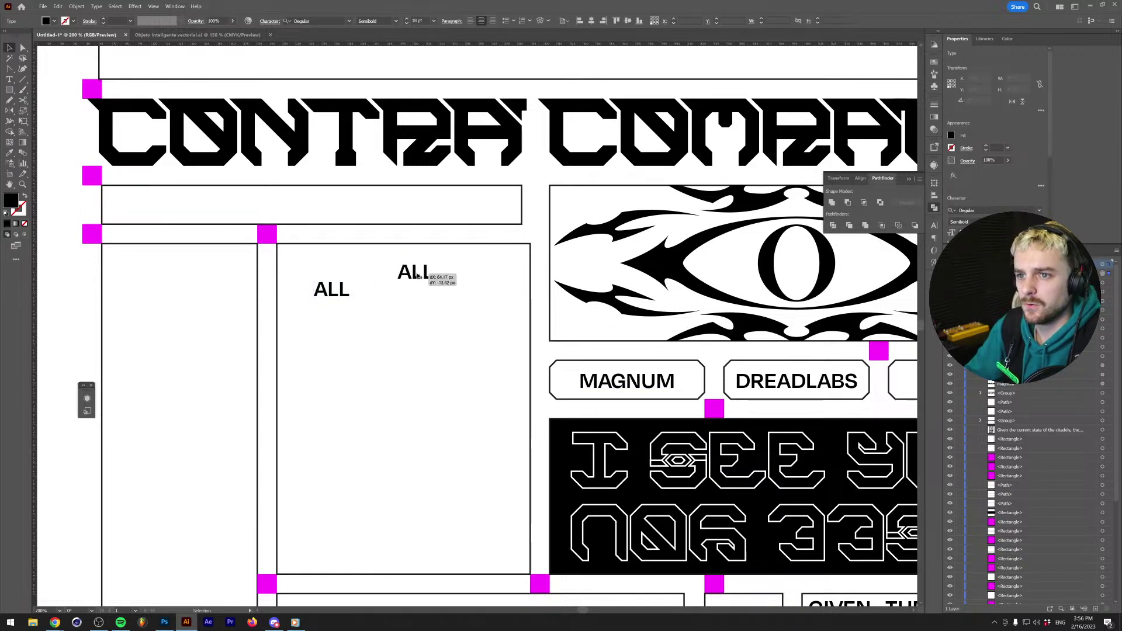
double_click(416, 276)
double_click(415, 274)
text(THE)
key(Escape)
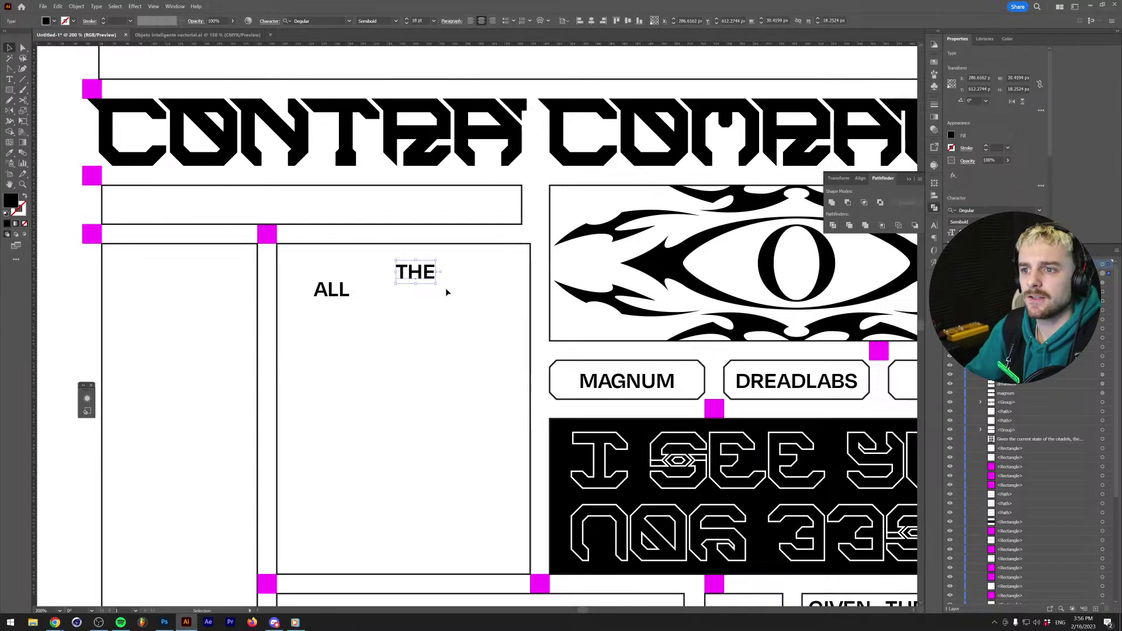
click(425, 293)
click(430, 267)
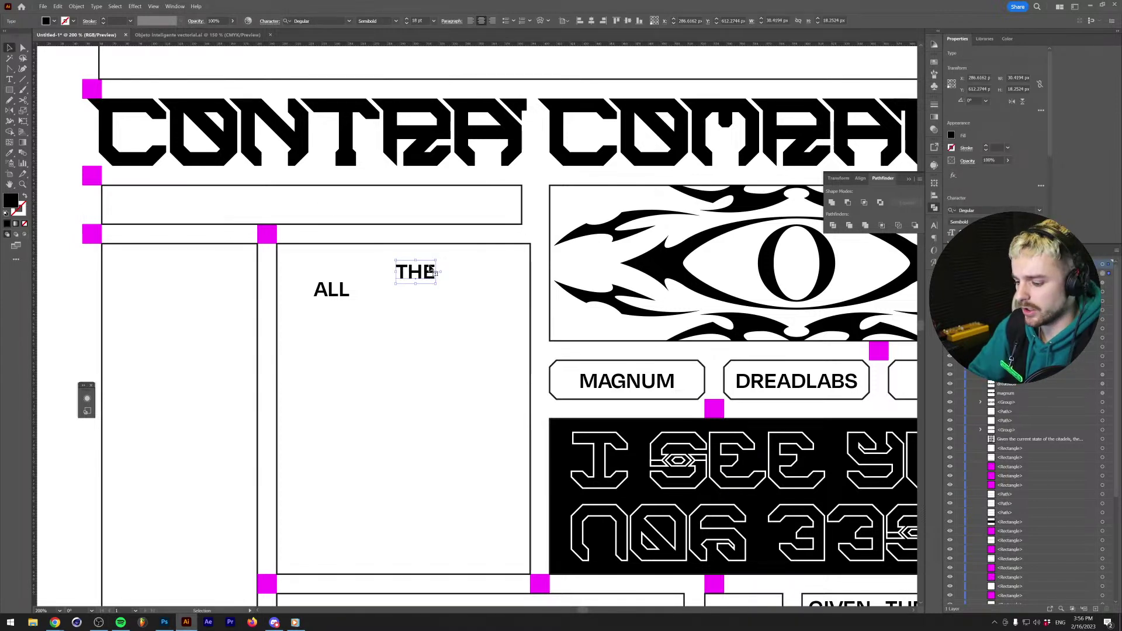
key(Delete)
Draw a diagonal line about 55 px wide and 71 px high below ALL, with a thin dark stroke and no fill.
key(p)
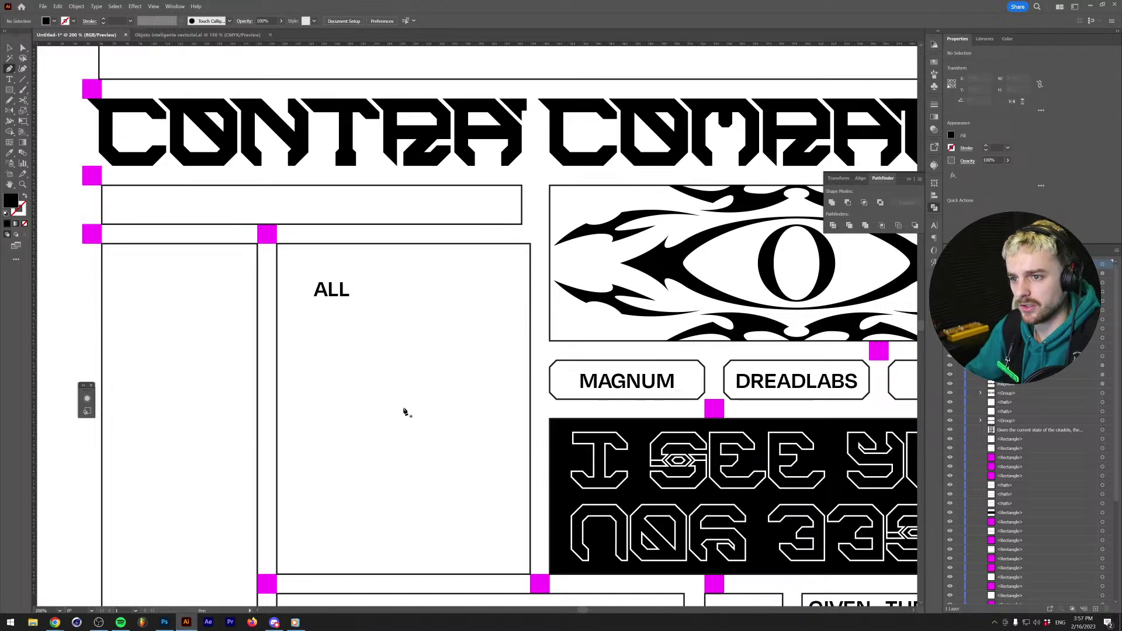
click(403, 409)
click(332, 316)
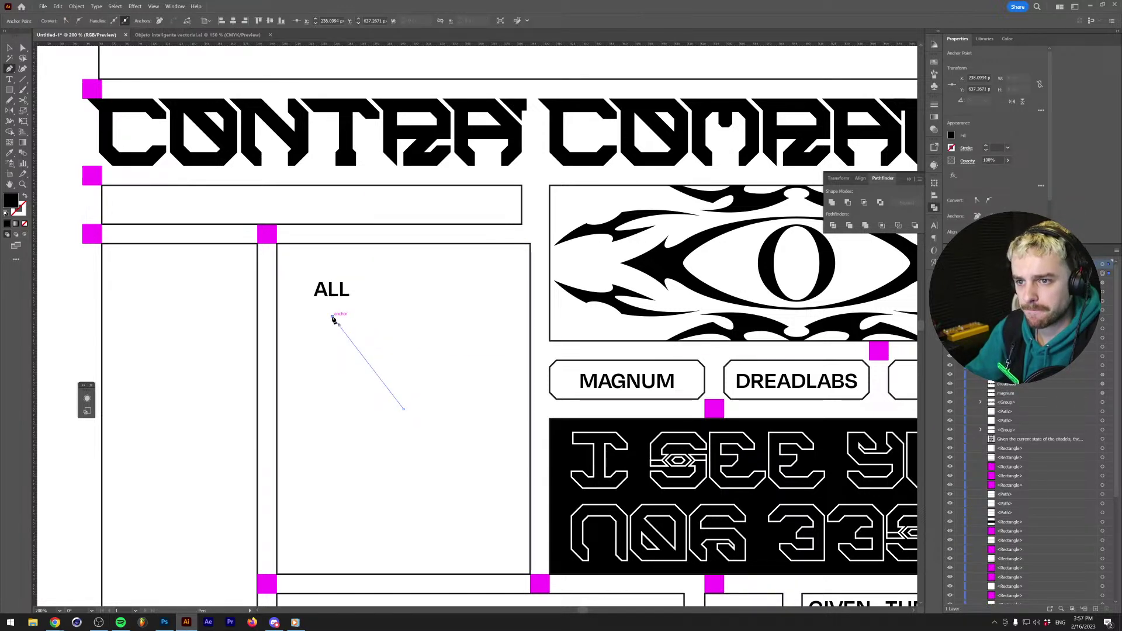
key(v)
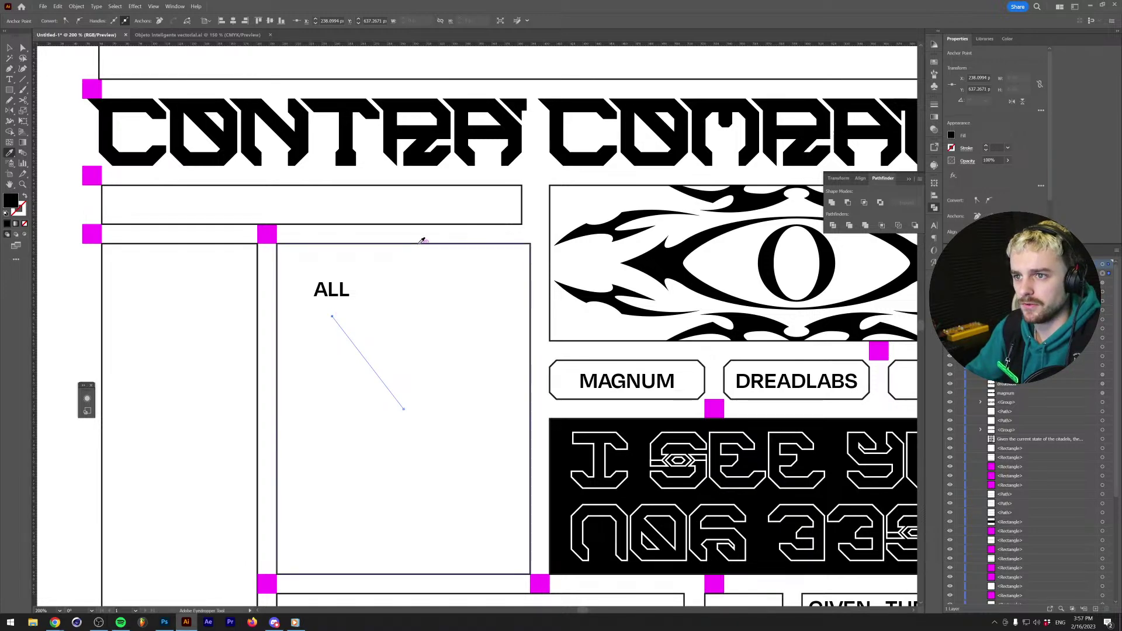
key(shift+x)
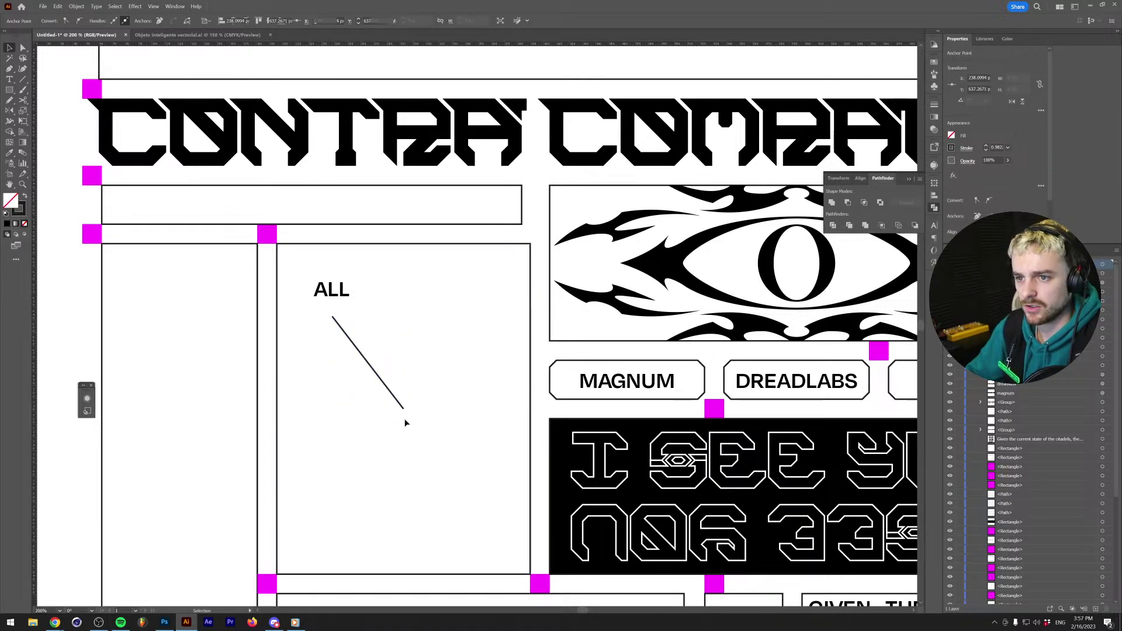
click(405, 422)
Draw an unfilled circle about 39 px in diameter around ALL and align the text vertically to the circle's centre.
scroll(327, 363, up, 2)
key(l)
drag(279, 178, 383, 236)
key(v)
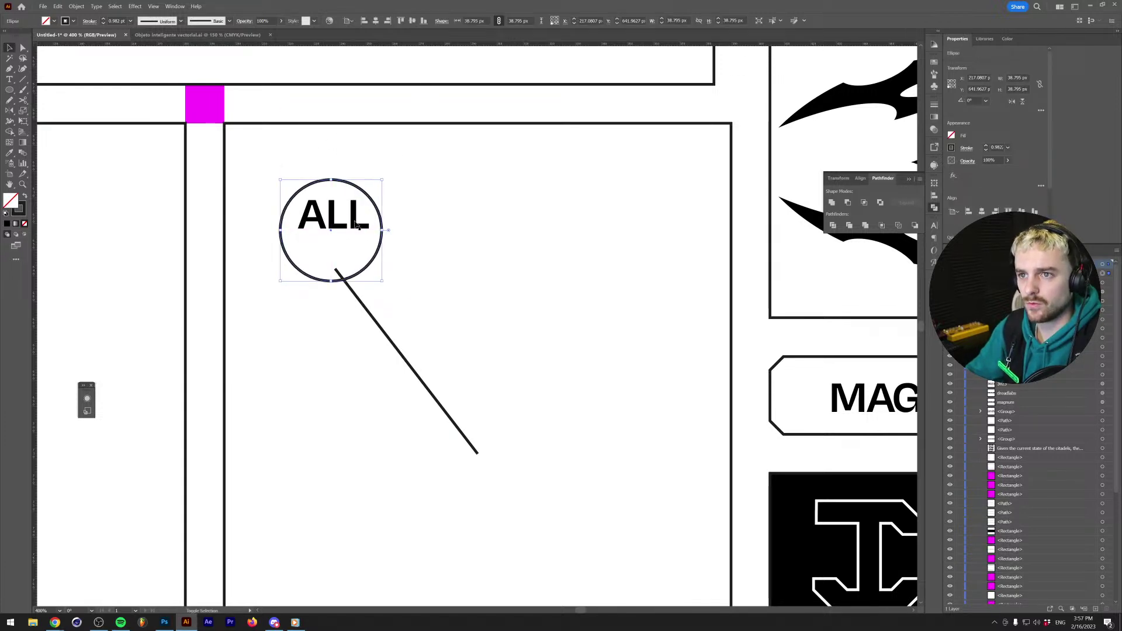
shift+click(357, 225)
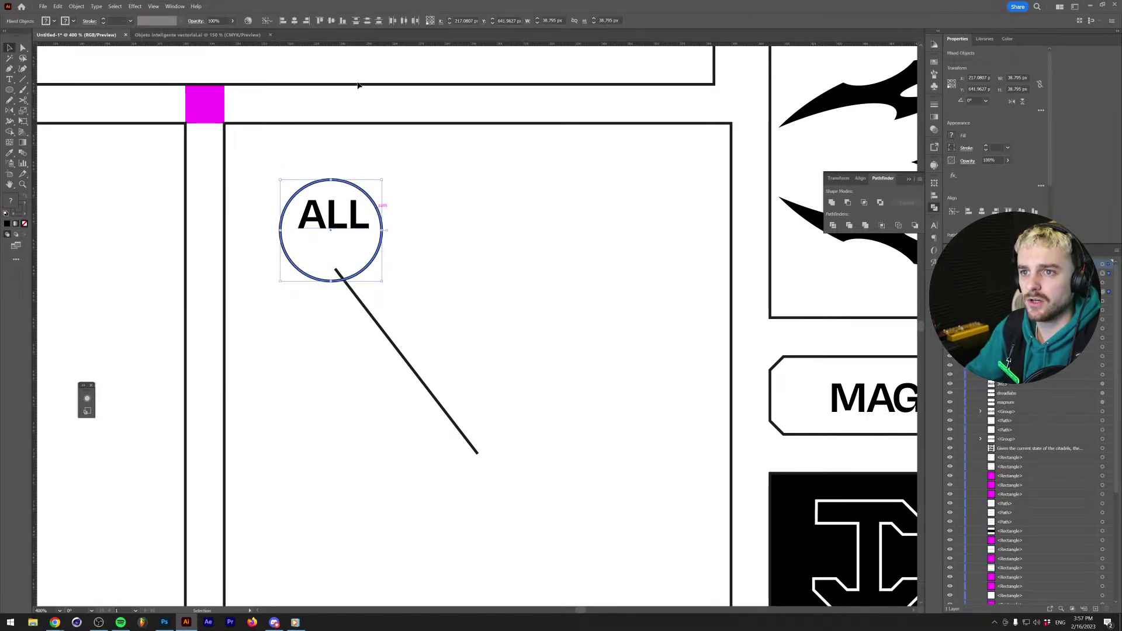
click(332, 21)
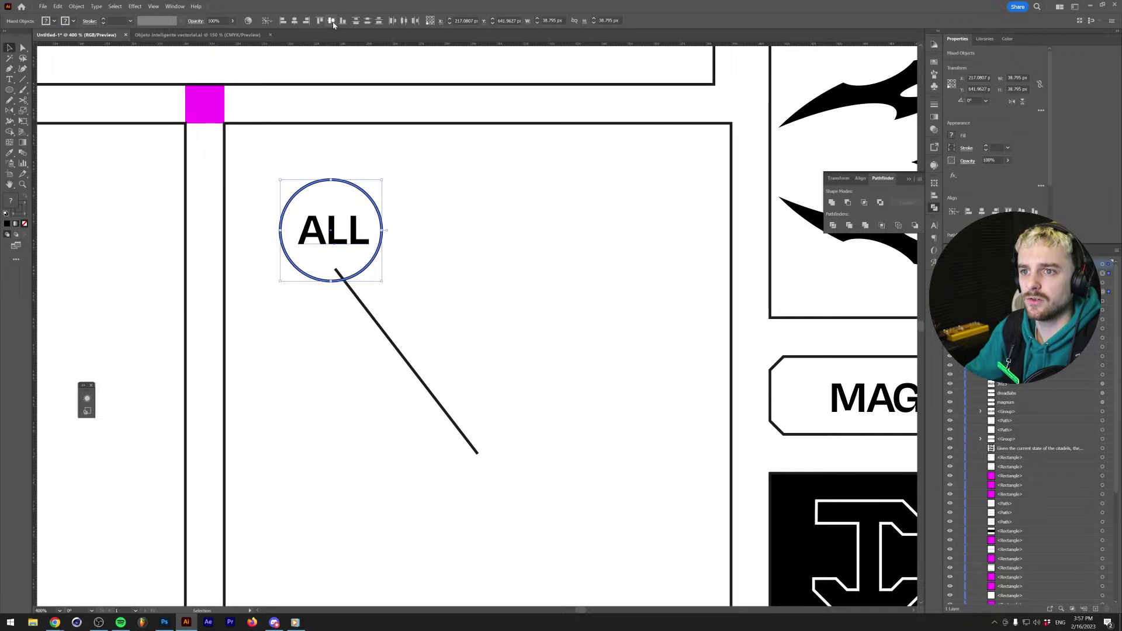
Group the circle with the ALL text and move the group down so its centre sits on the diagonal line's upper end.
click(344, 159)
mouse_move(354, 279)
mouse_down()
mouse_move(359, 297)
mouse_move(355, 278)
mouse_up()
shift+click(338, 234)
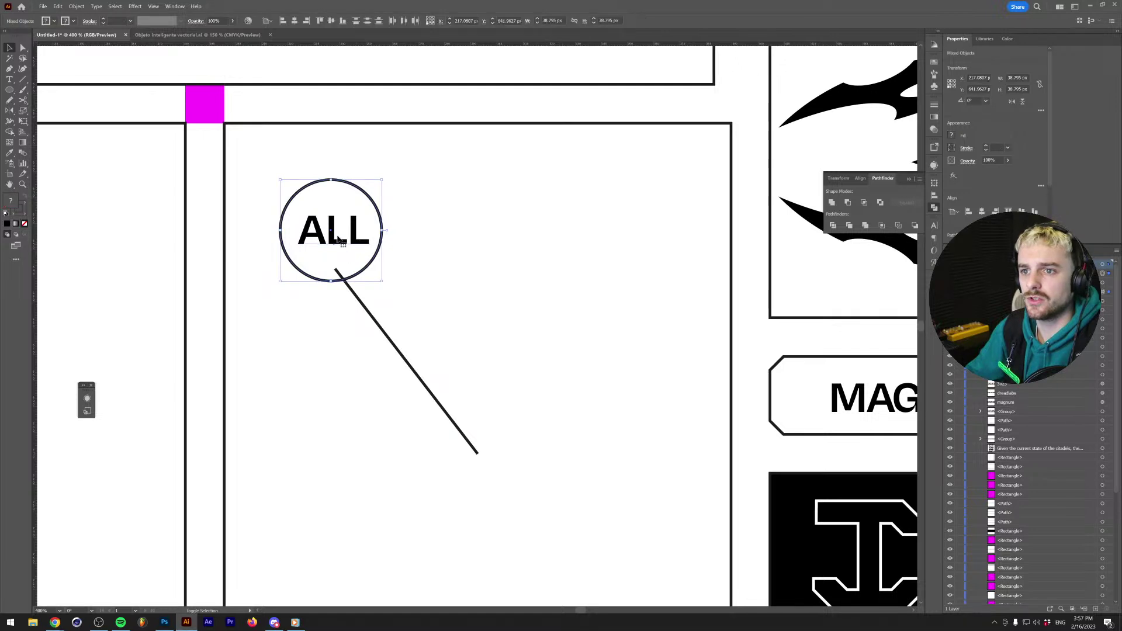
key(ctrl+g)
key(ctrl+y)
drag(358, 275, 363, 314)
click(432, 281)
key(ctrl+y)
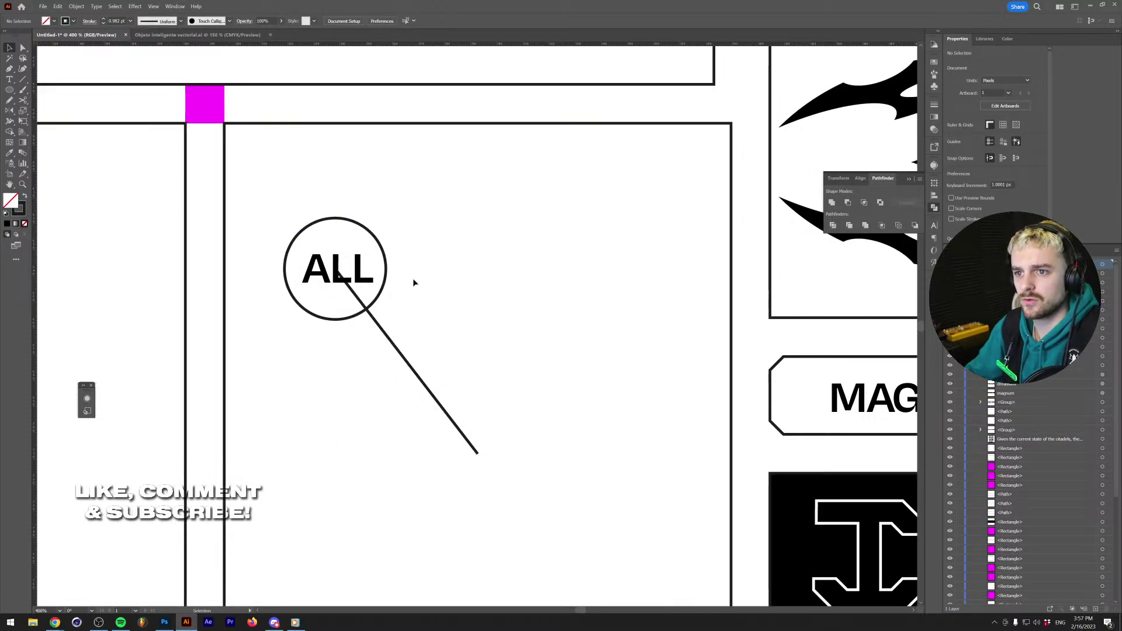
Give the ALL circle a white fill with a dark outline, stacked above the diagonal line but behind the ALL text.
click(386, 276)
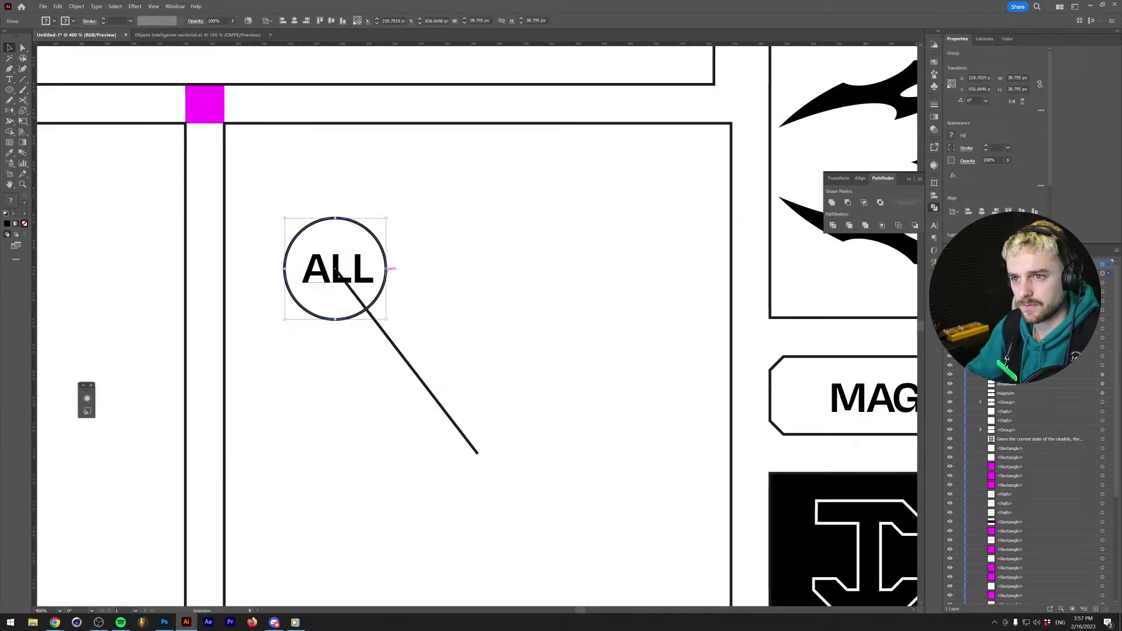
double_click(386, 282)
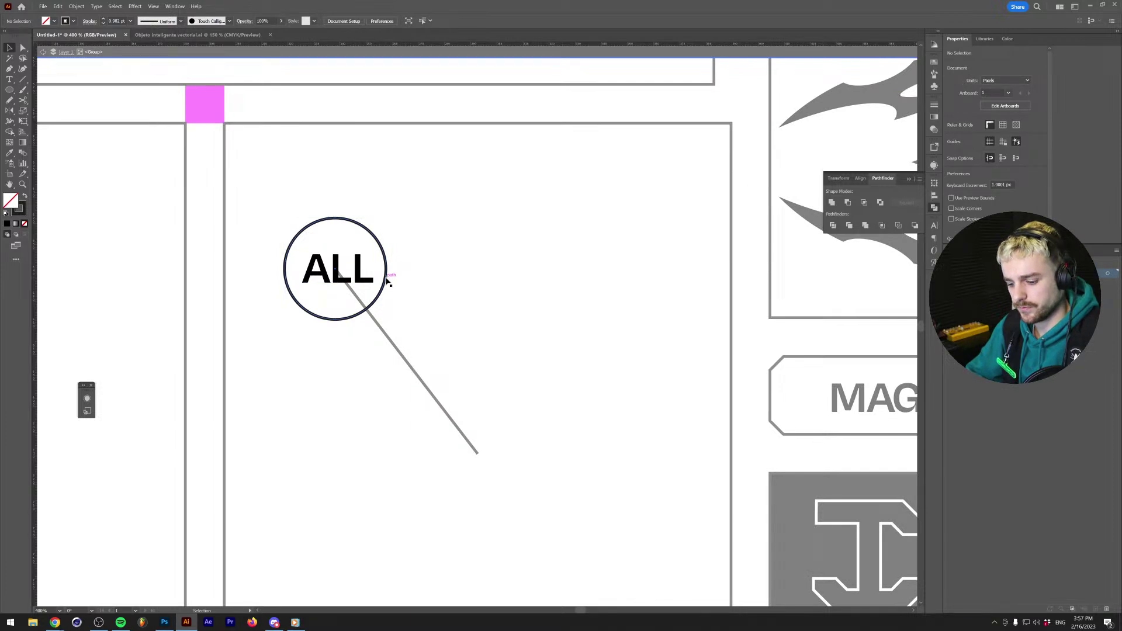
double_click(433, 264)
key(a)
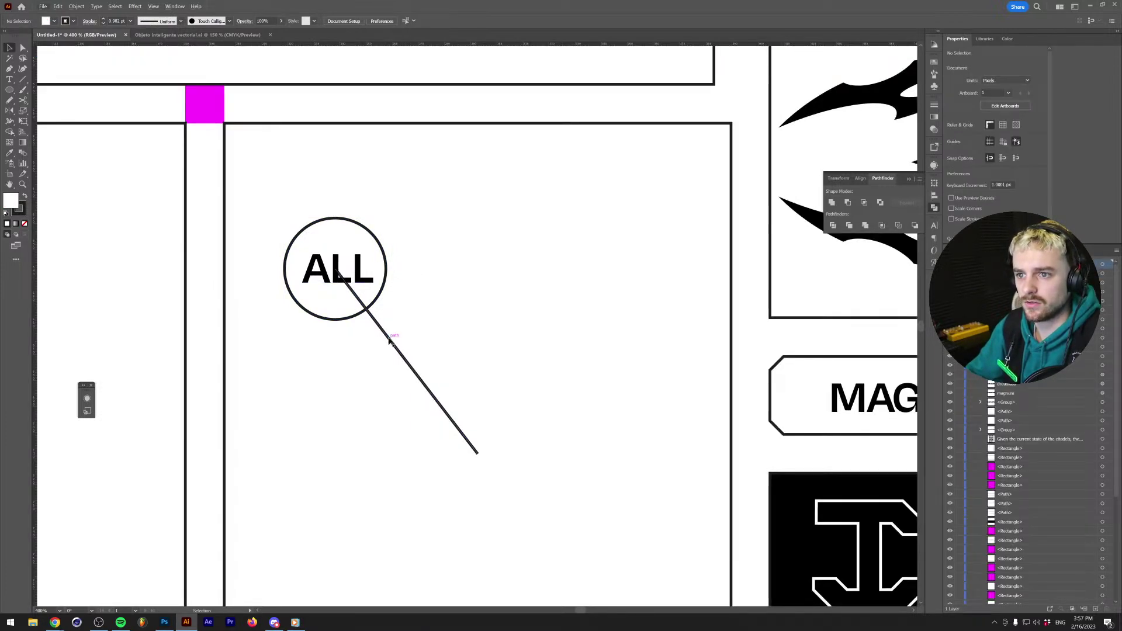
click(389, 341)
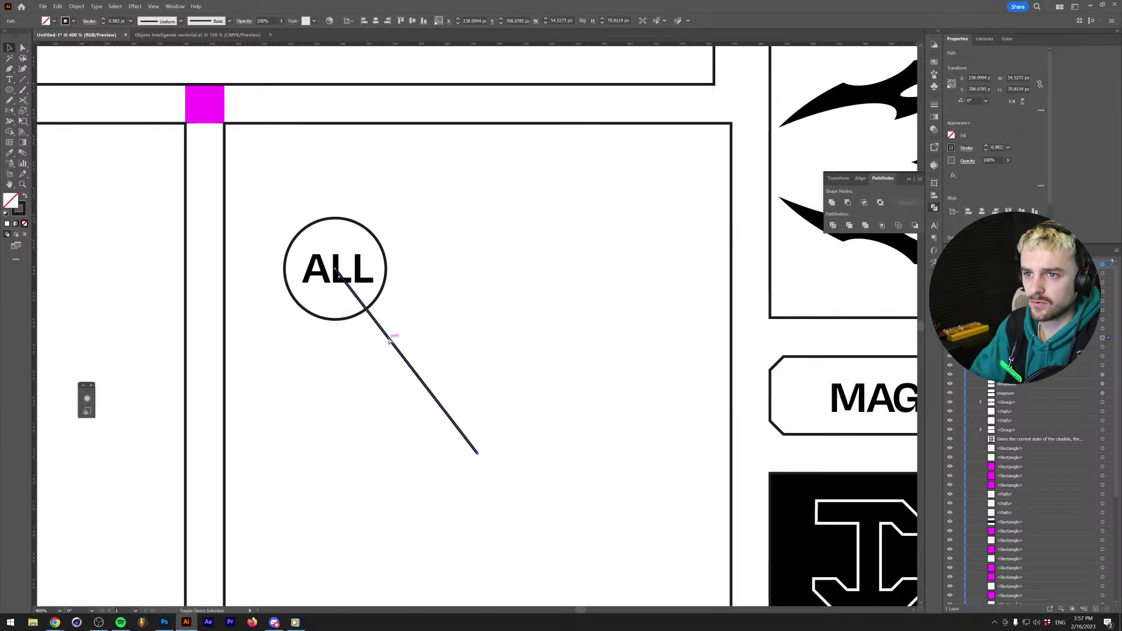
key(v)
key(a)
click(378, 242)
key(i)
click(521, 294)
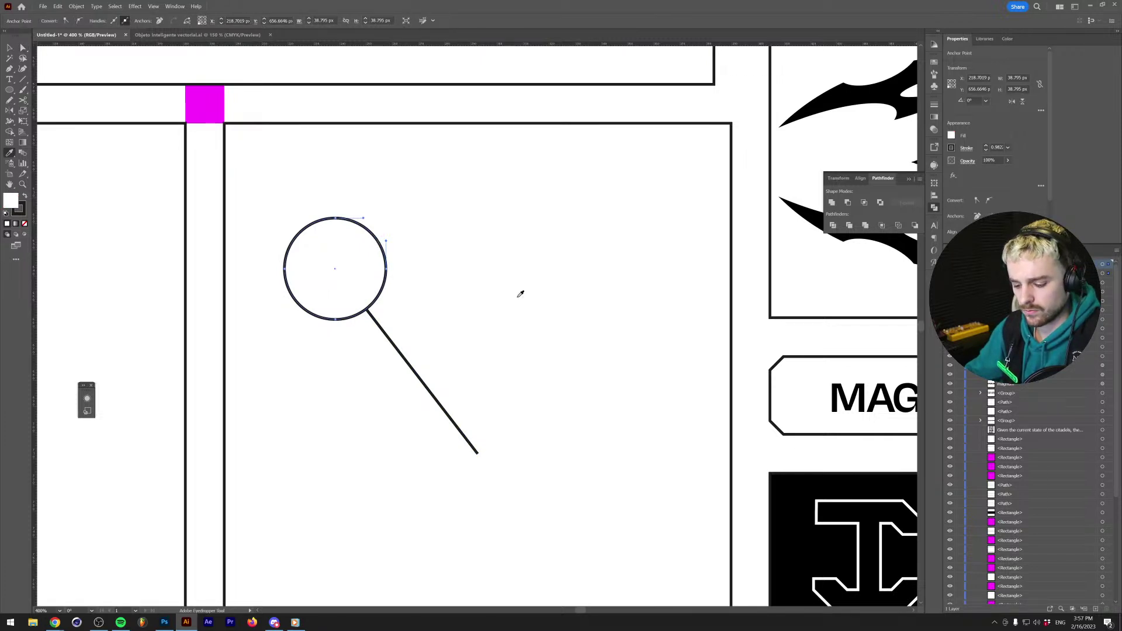
key(ctrl+[)
key(v)
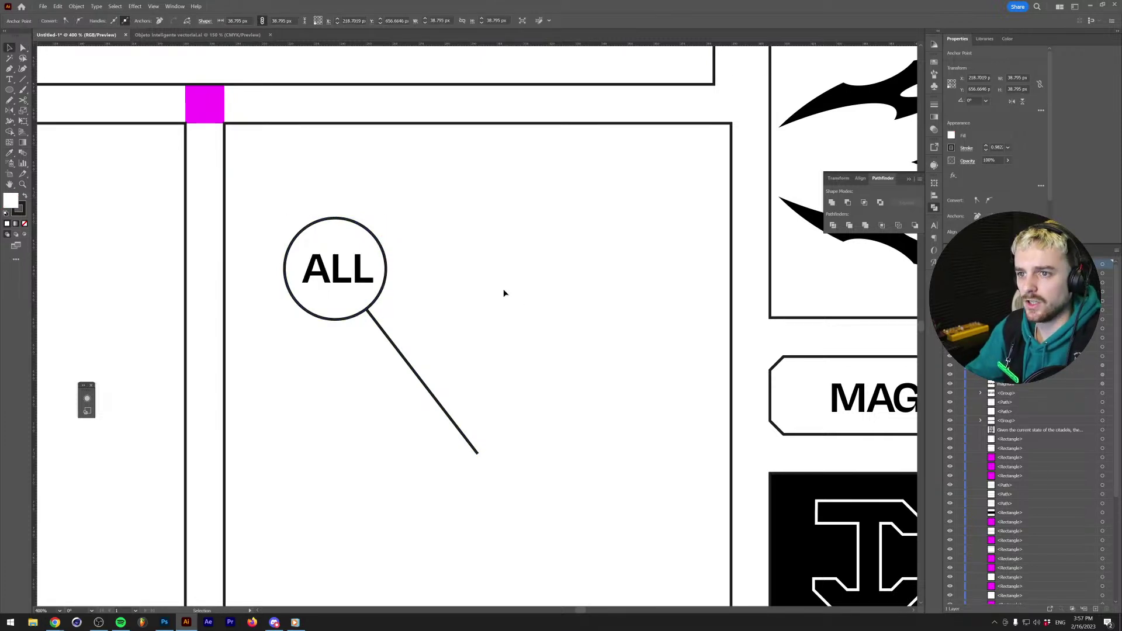
Duplicate the ALL circle group up and to the right of the original, and change the copy's text to THE.
click(509, 294)
drag(348, 271, 508, 197)
key(t)
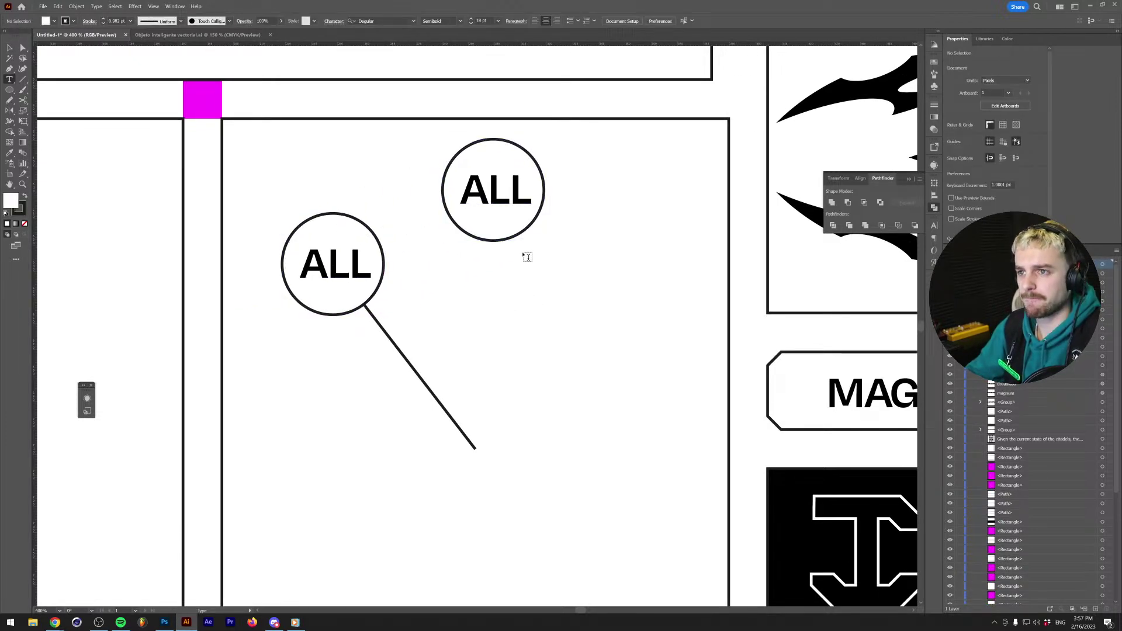
double_click(505, 198)
text(THE)
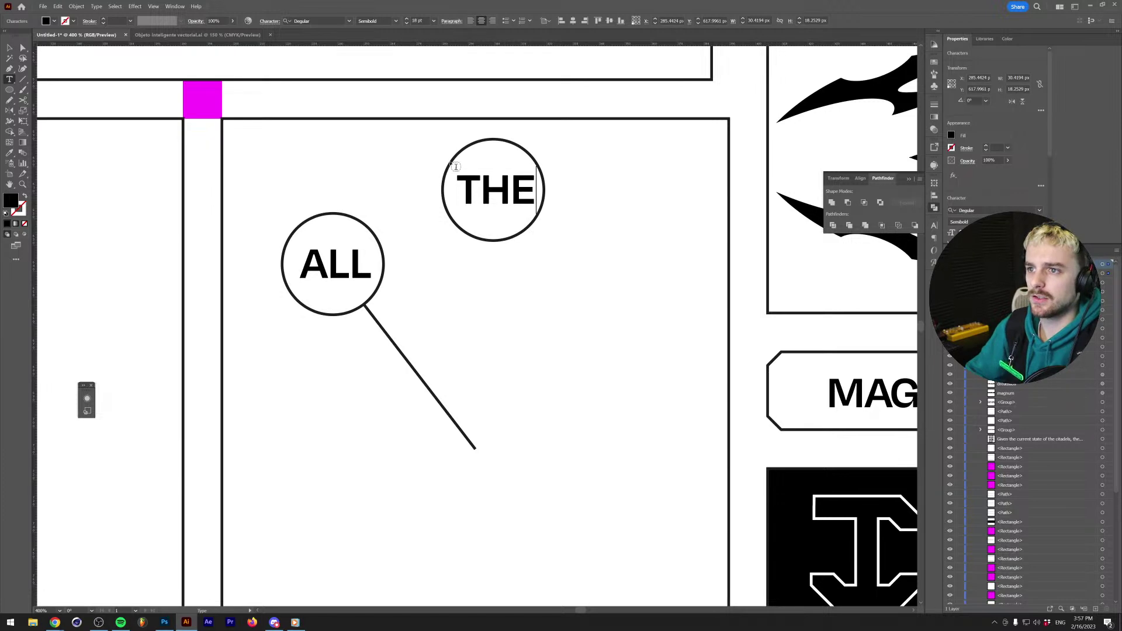
click(7, 47)
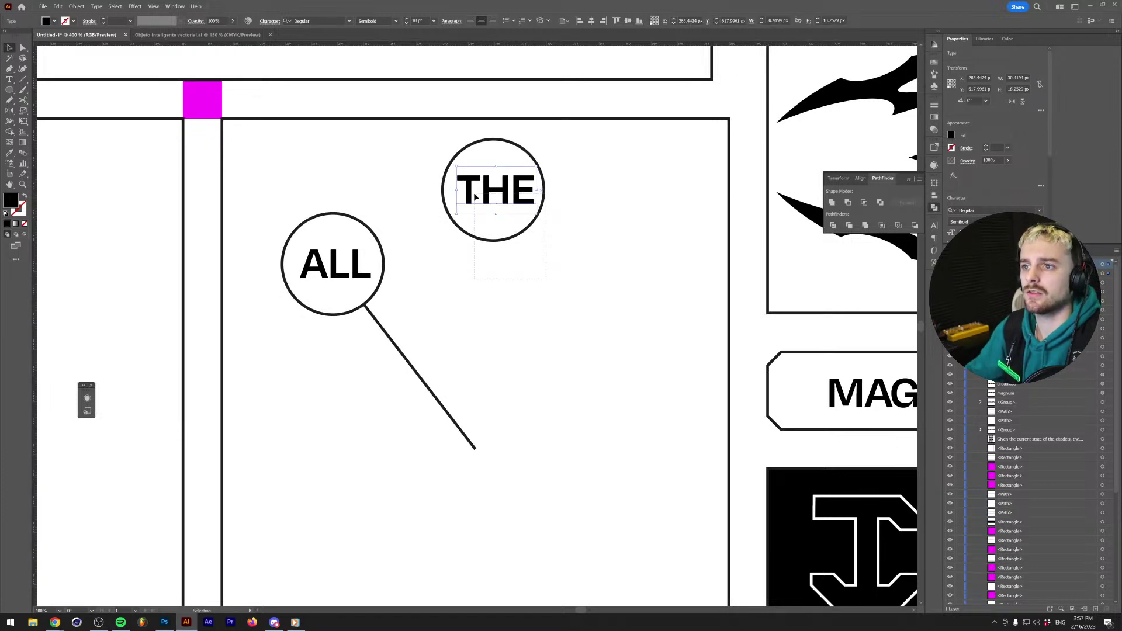
Isolate the THE group and centre its text horizontally within the circle.
click(491, 260)
click(444, 214)
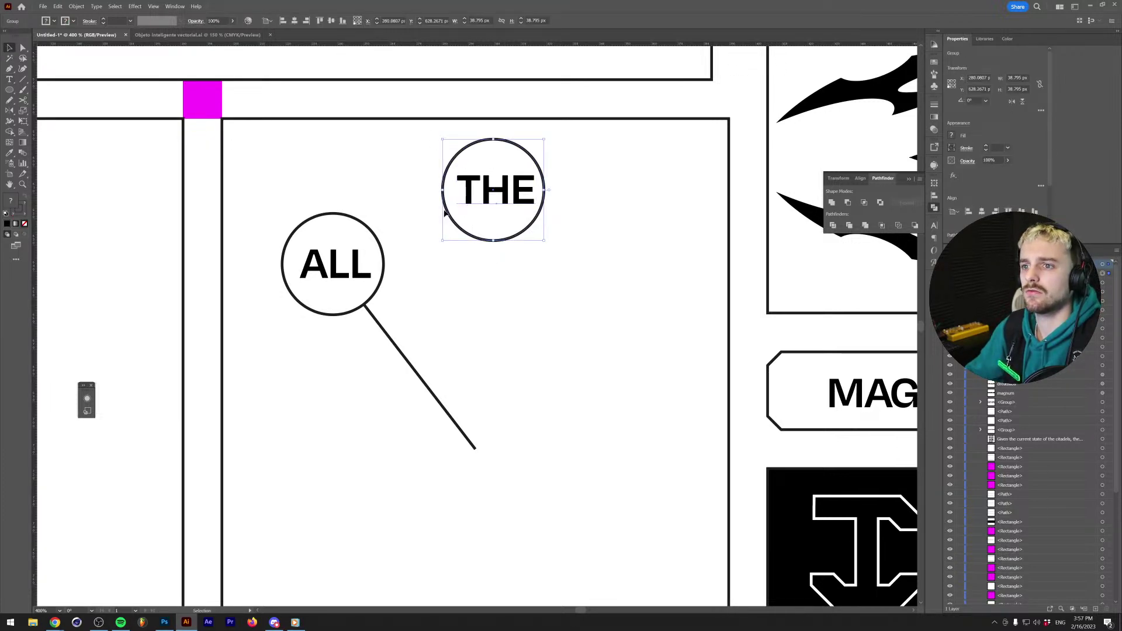
double_click(448, 214)
key(ctrl+a)
click(426, 187)
Isolate the ALL group and centre its text horizontally within the circle, leaving isolation when done.
double_click(324, 250)
click(326, 252)
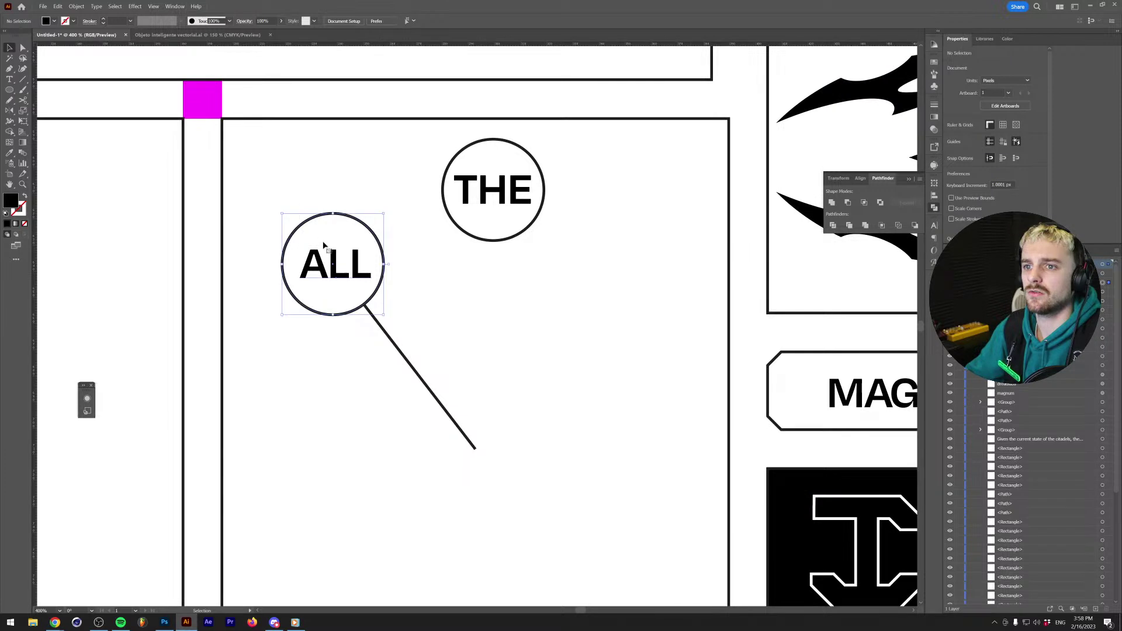
double_click(325, 251)
key(ctrl+a)
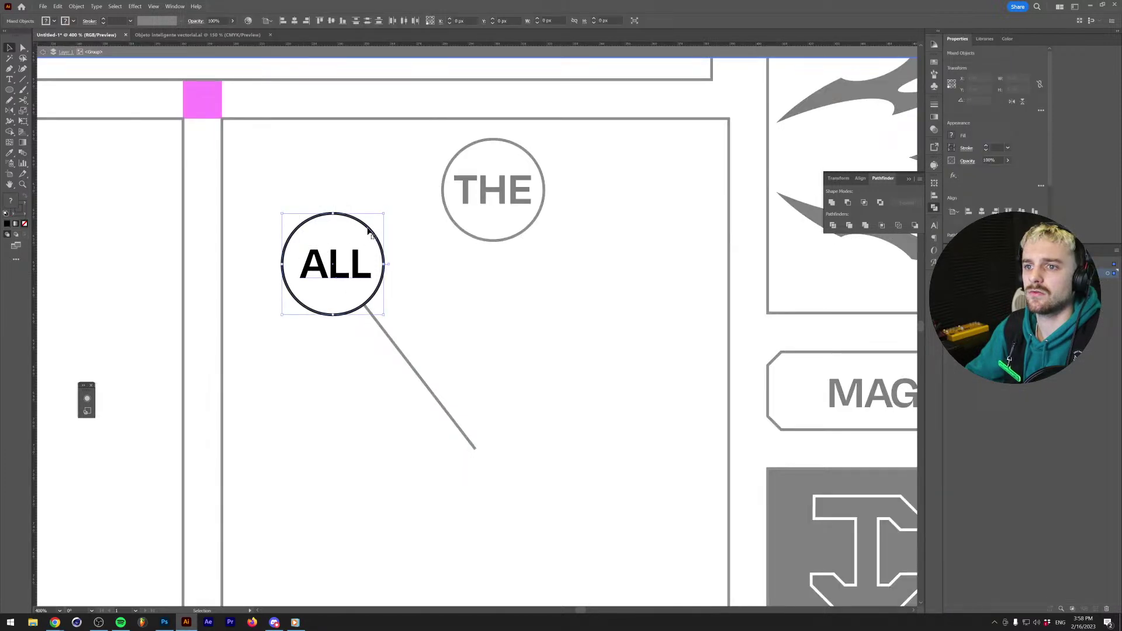
click(294, 22)
click(337, 175)
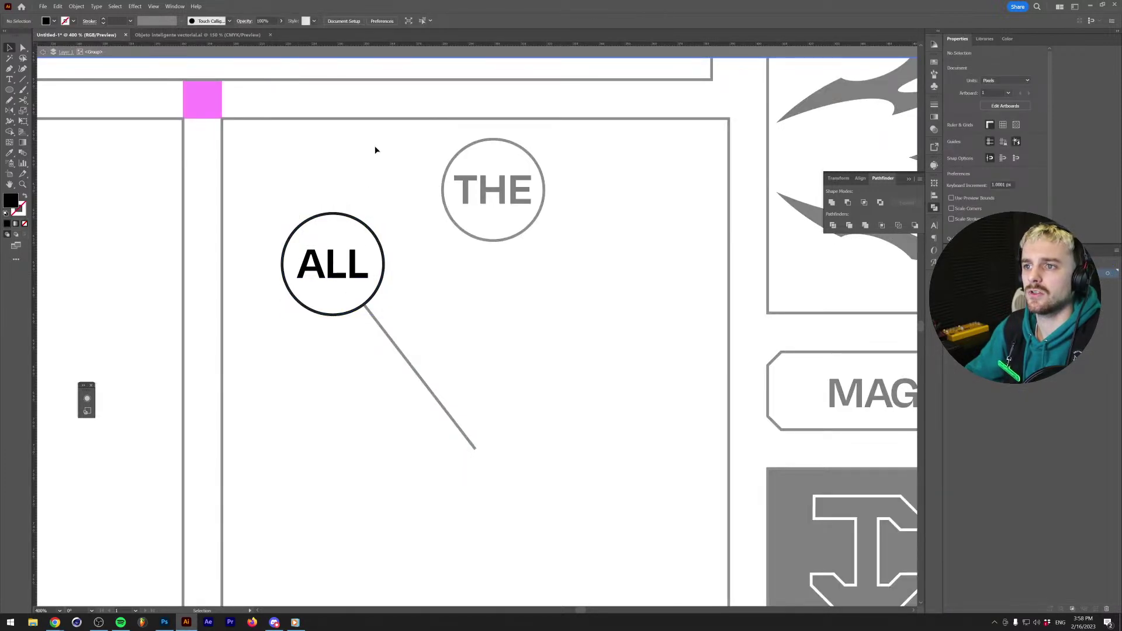
double_click(379, 150)
Duplicate the THE circle group down and to the right, and change the copy's text to TIME.
drag(503, 234, 629, 286)
double_click(630, 285)
click(636, 283)
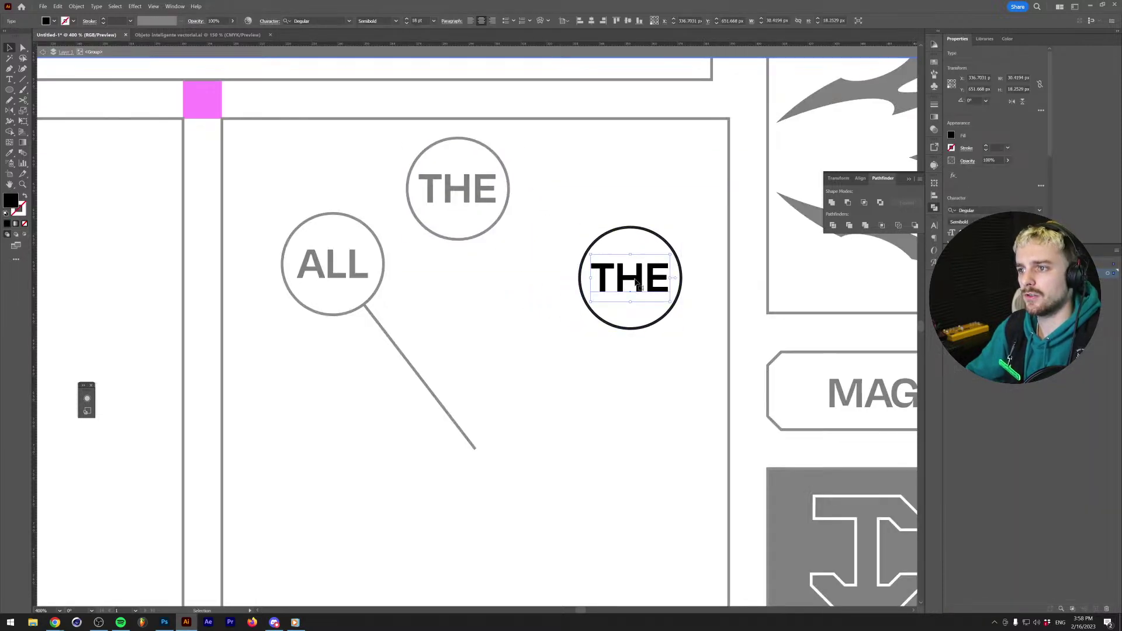
double_click(637, 283)
key(ctrl+a)
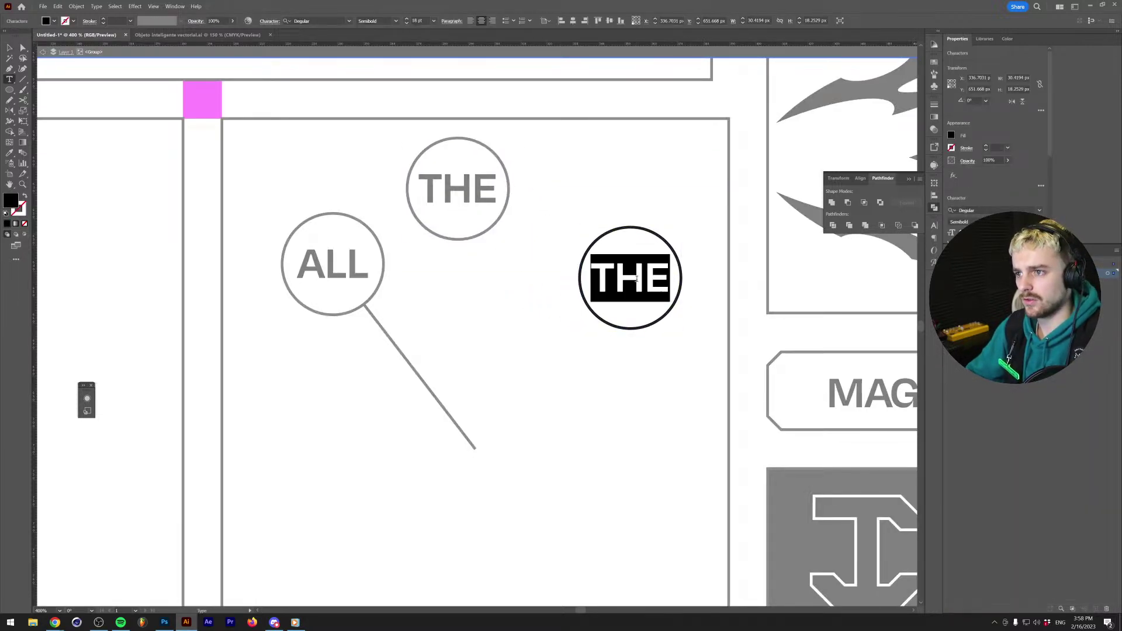
text(TIME)
click(10, 47)
Enlarge the TIME circle evenly around its centre to about 48 px wide, leaving isolation when done.
click(608, 237)
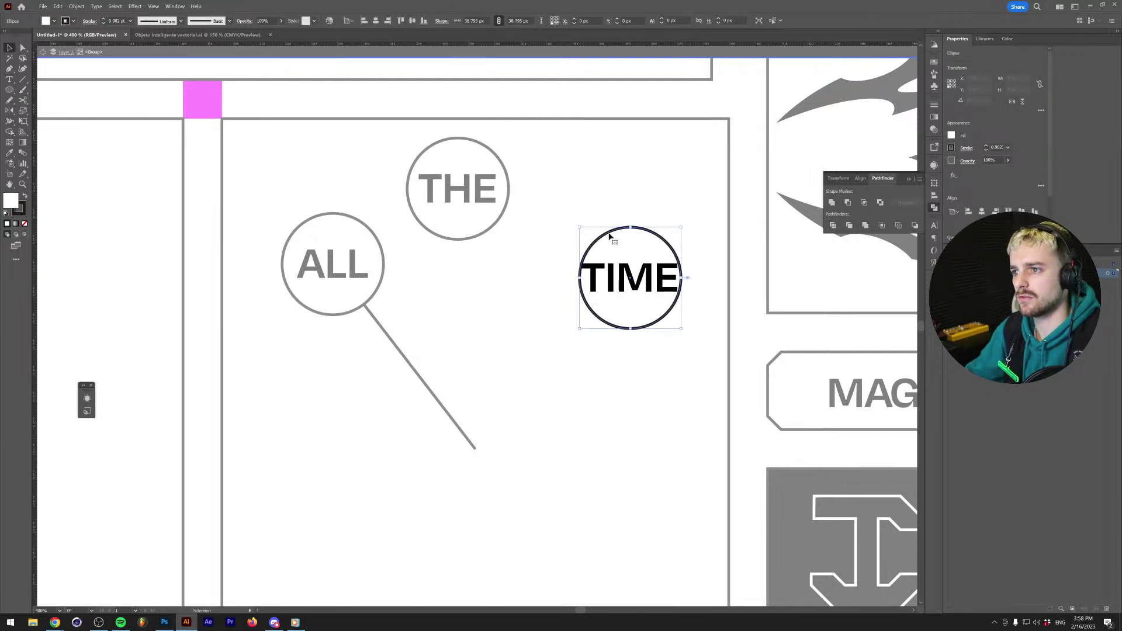
drag(631, 227, 630, 216)
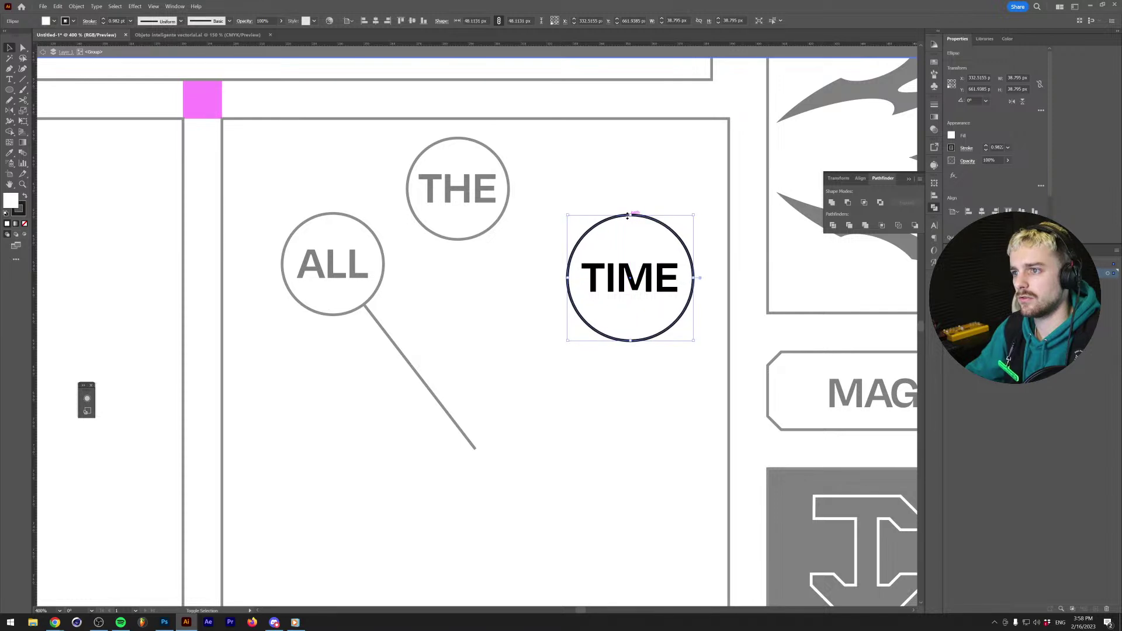
click(612, 180)
key(Escape)
Place three copies of the THE circle group and one copy of the TIME circle group in the lower half of the frame.
scroll(506, 291, down, 1)
click(467, 165)
alt+drag(467, 166, 422, 526)
scroll(337, 444, down, 1)
scroll(422, 526, down, 1)
alt+drag(419, 468, 595, 380)
scroll(595, 380, down, 1)
alt+drag(626, 113, 644, 501)
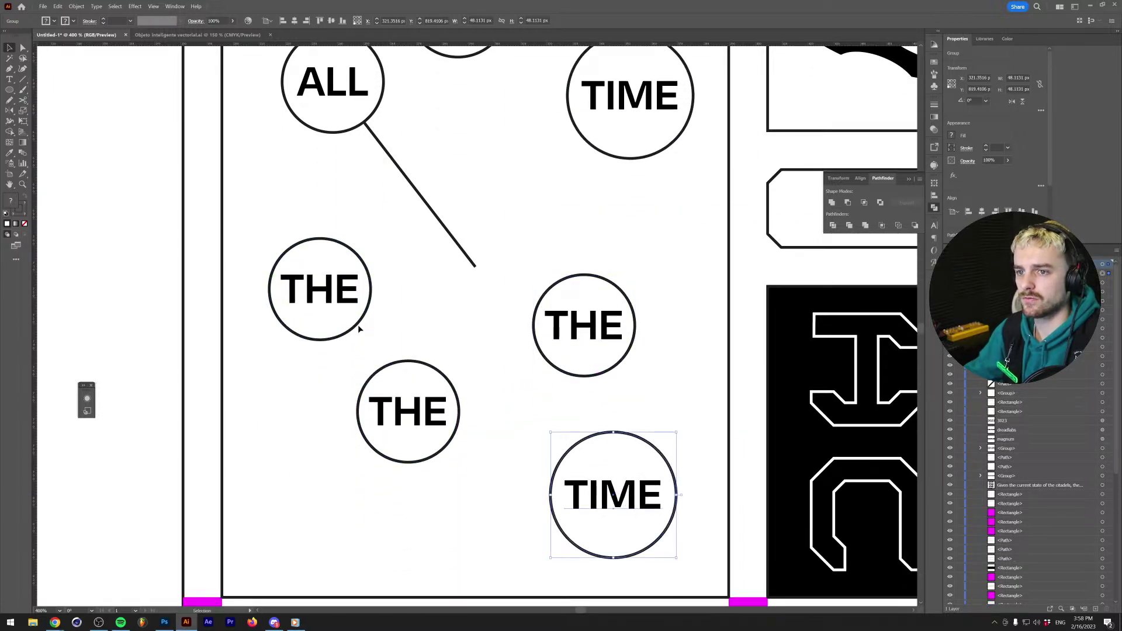
Change the text of two lower THE copies to IN and ALL, and the lower TIME copy to PLACES.
key(t)
scroll(370, 331, up, 1)
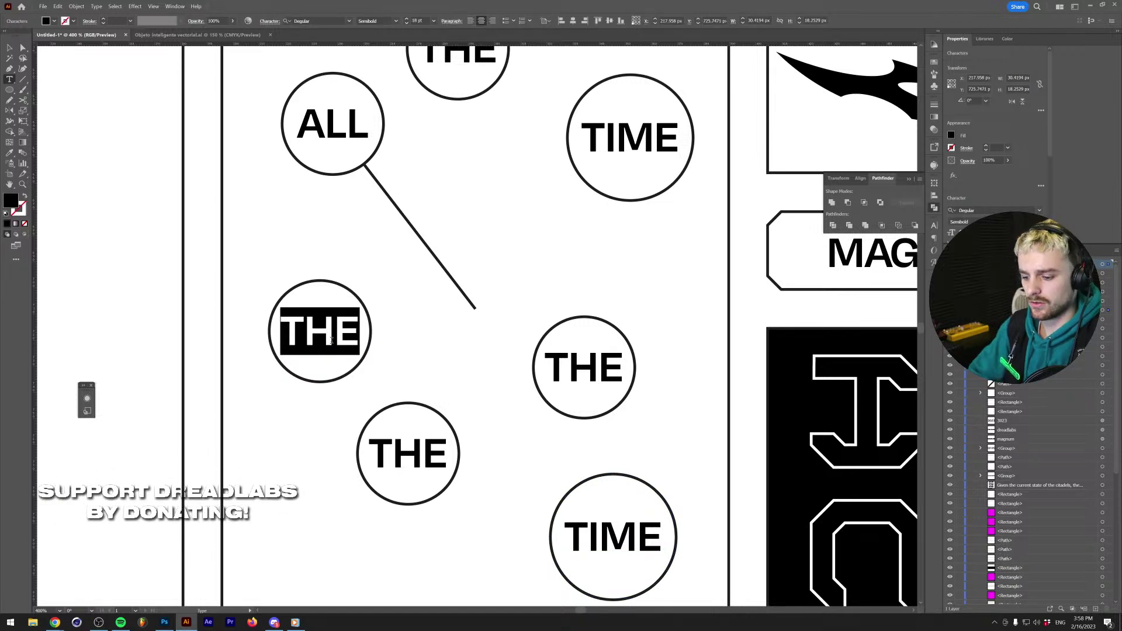
text(IN)
double_click(378, 445)
text(ALL)
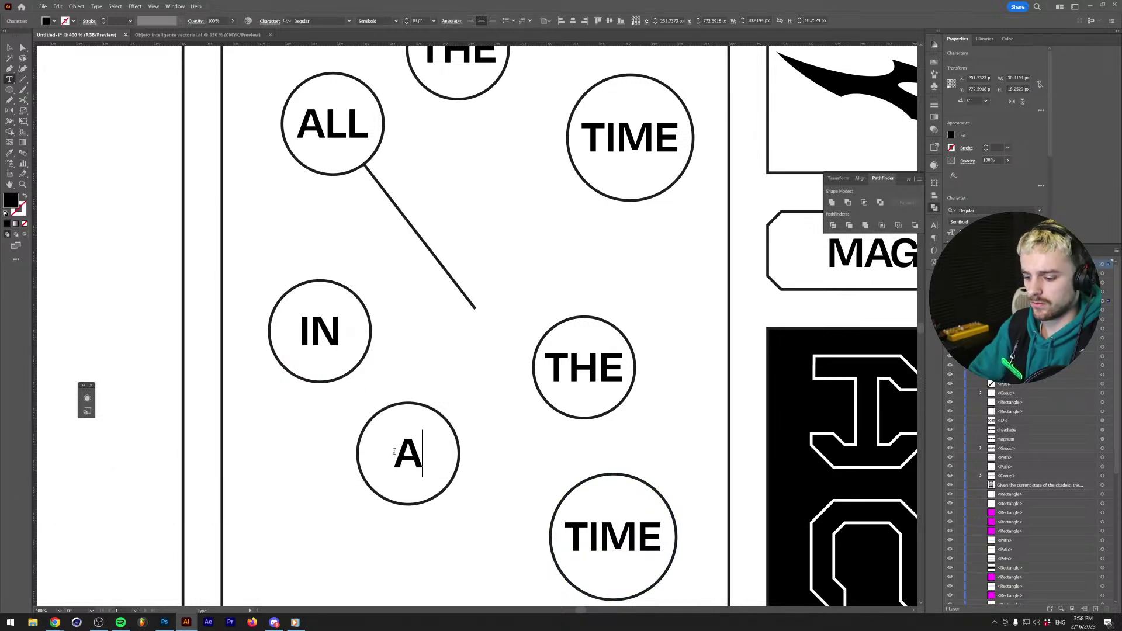
double_click(600, 535)
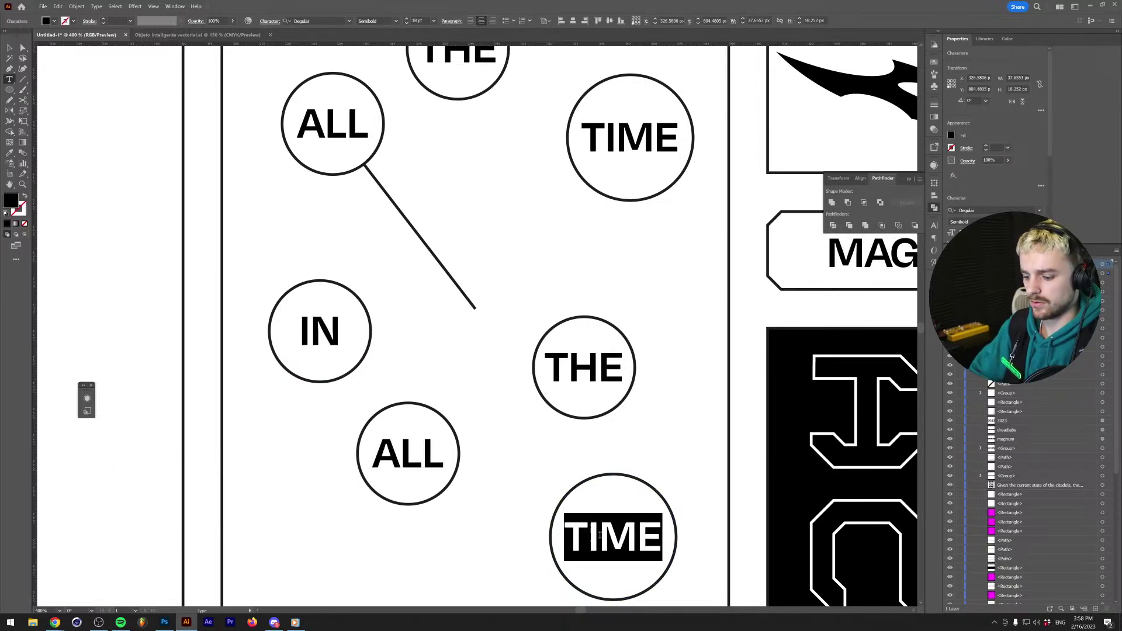
text(PLACES)
click(10, 48)
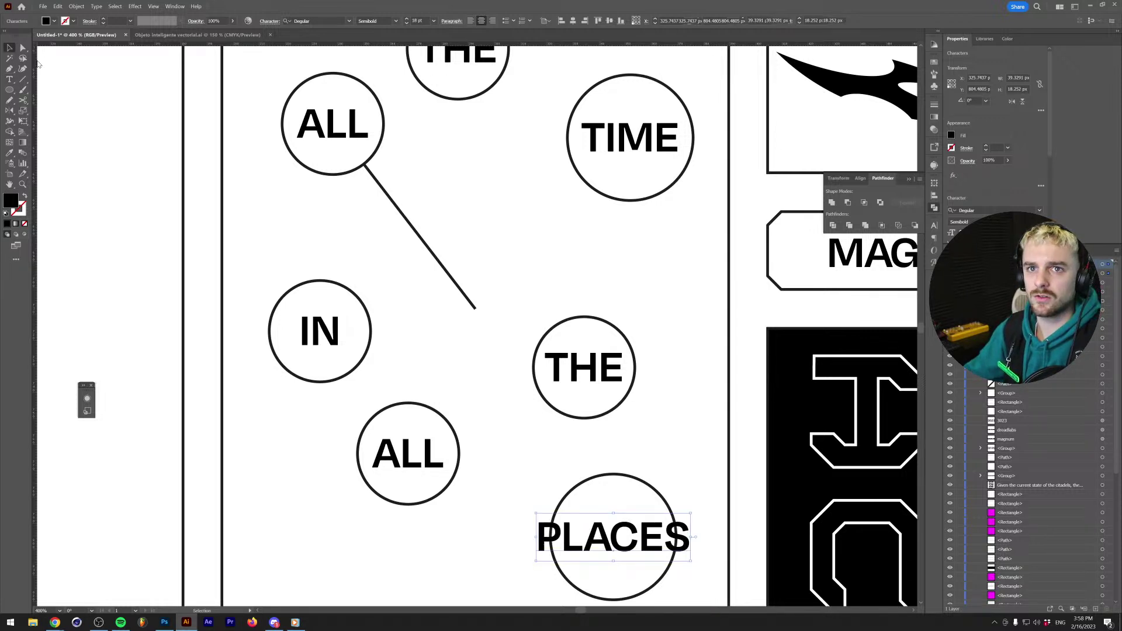
Isolate the PLACES group and resize its circle from the centre to 65 px with linked proportions.
double_click(602, 481)
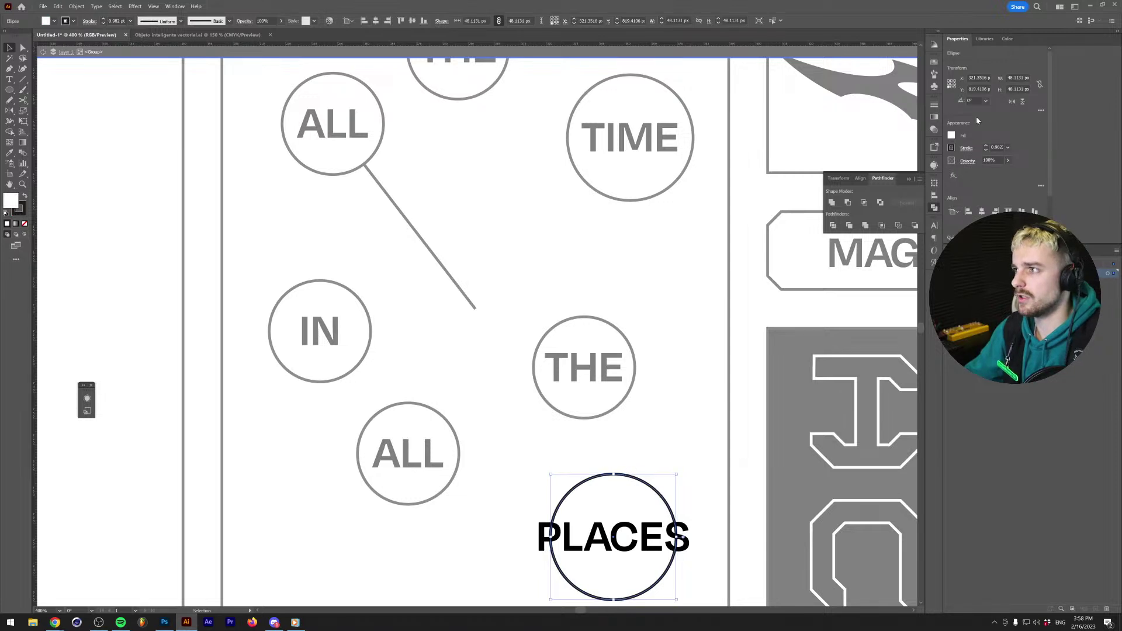
click(1039, 83)
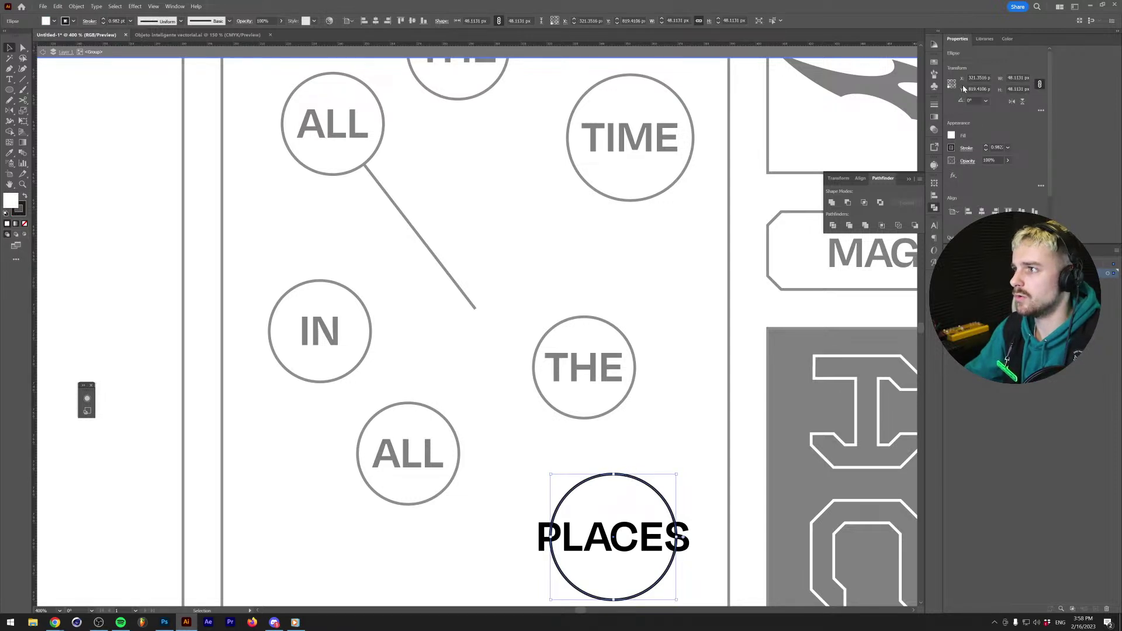
click(1017, 77)
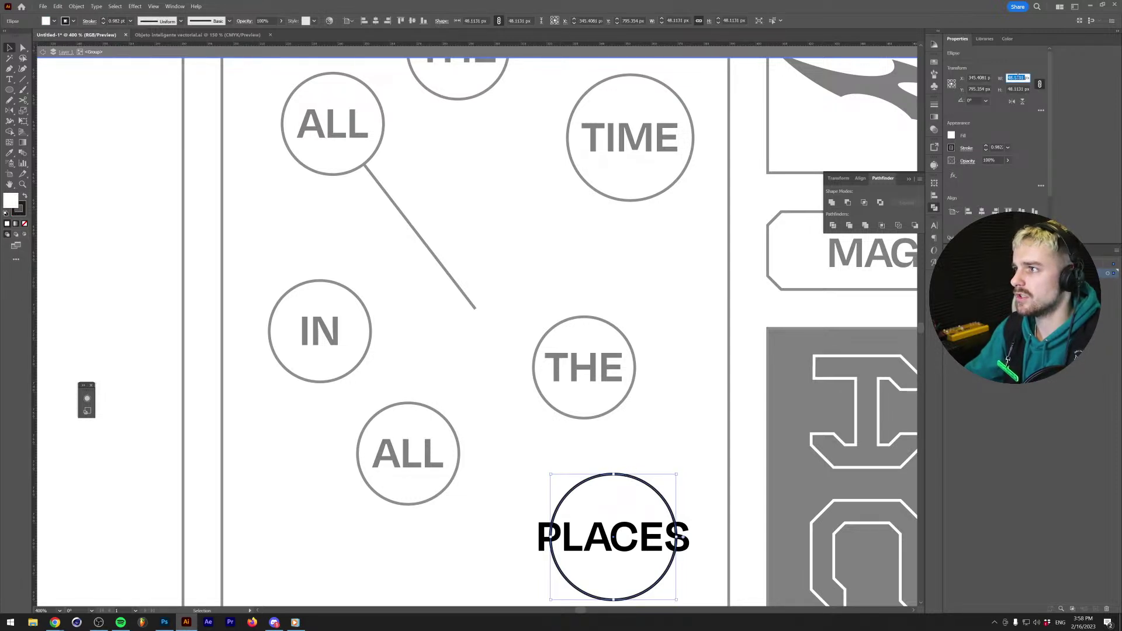
text(60)
key(Return)
text(65)
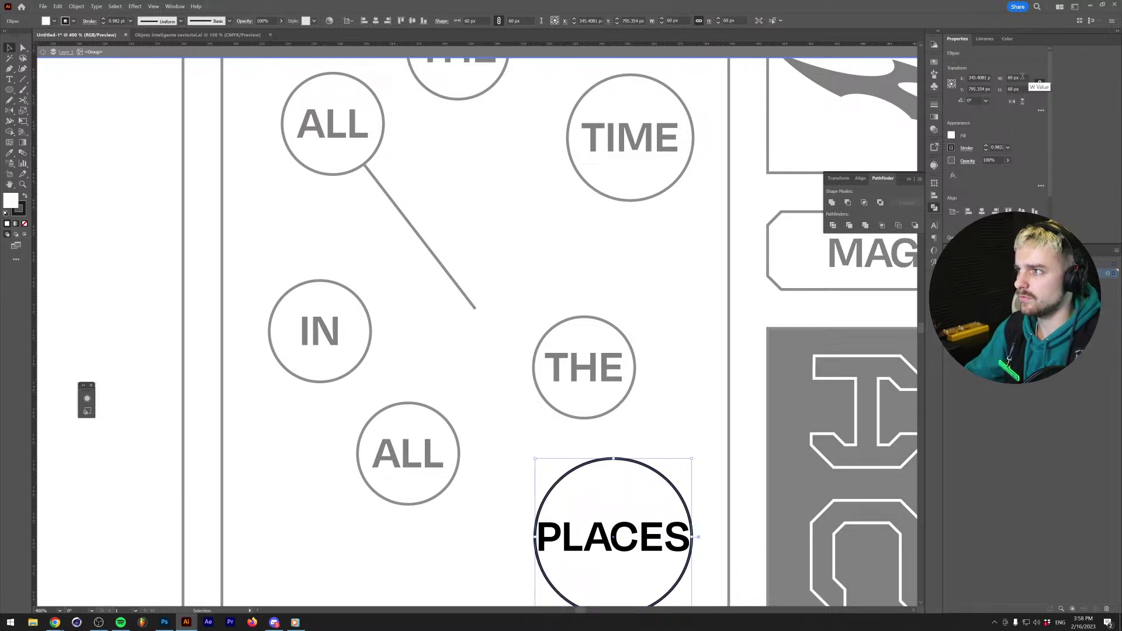
key(Return)
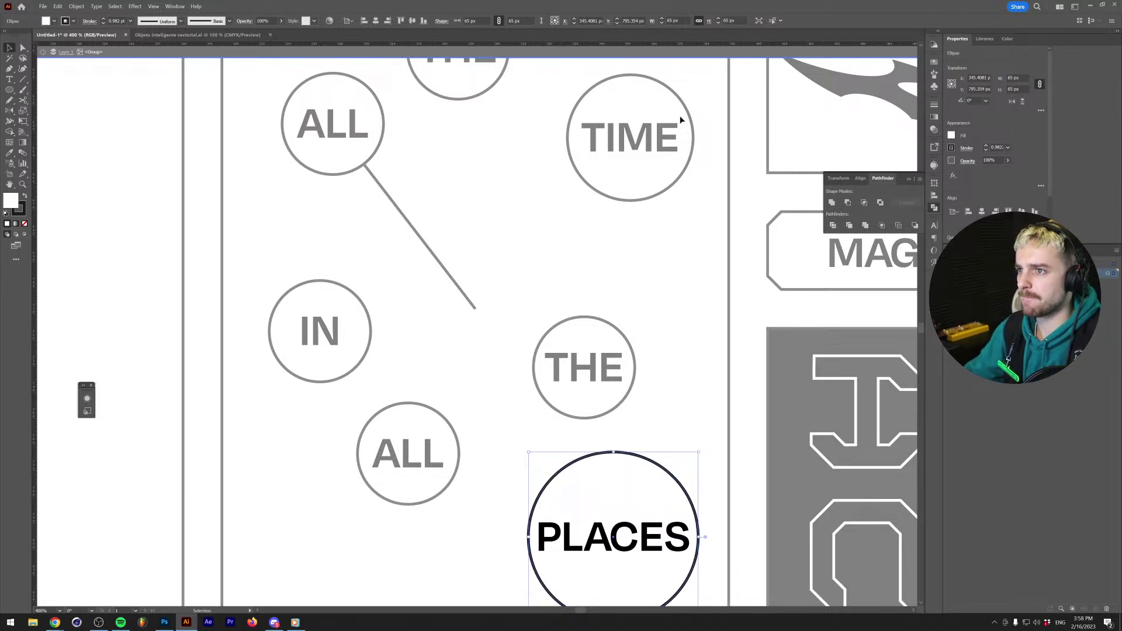
Resize the TIME circle to 65 px to match the PLACES circle, leaving isolation when done.
click(679, 104)
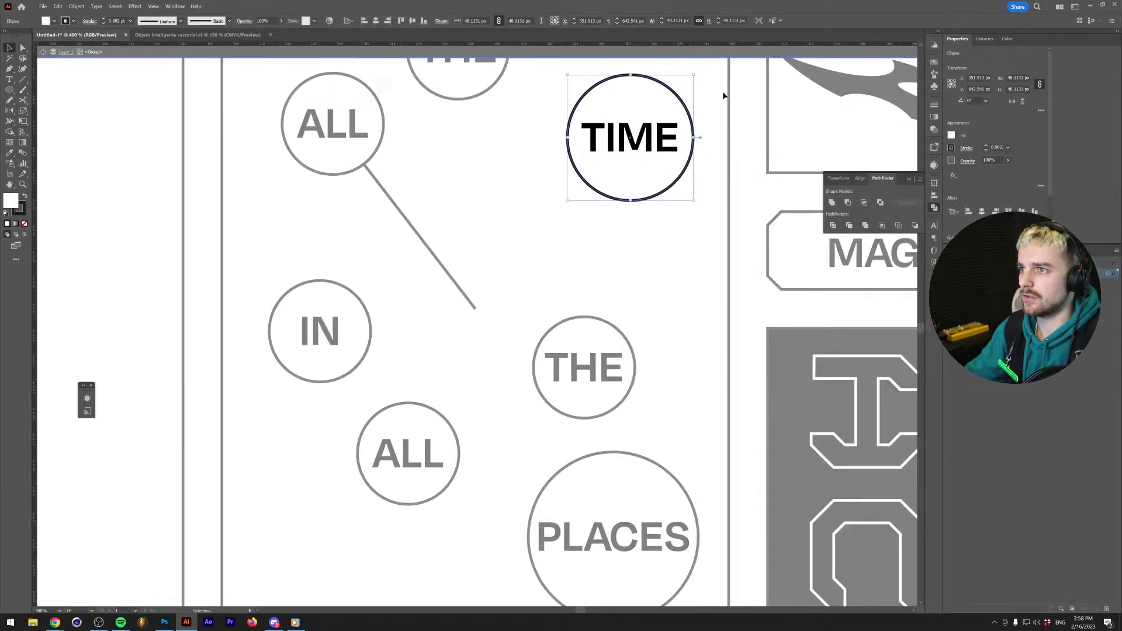
click(1017, 77)
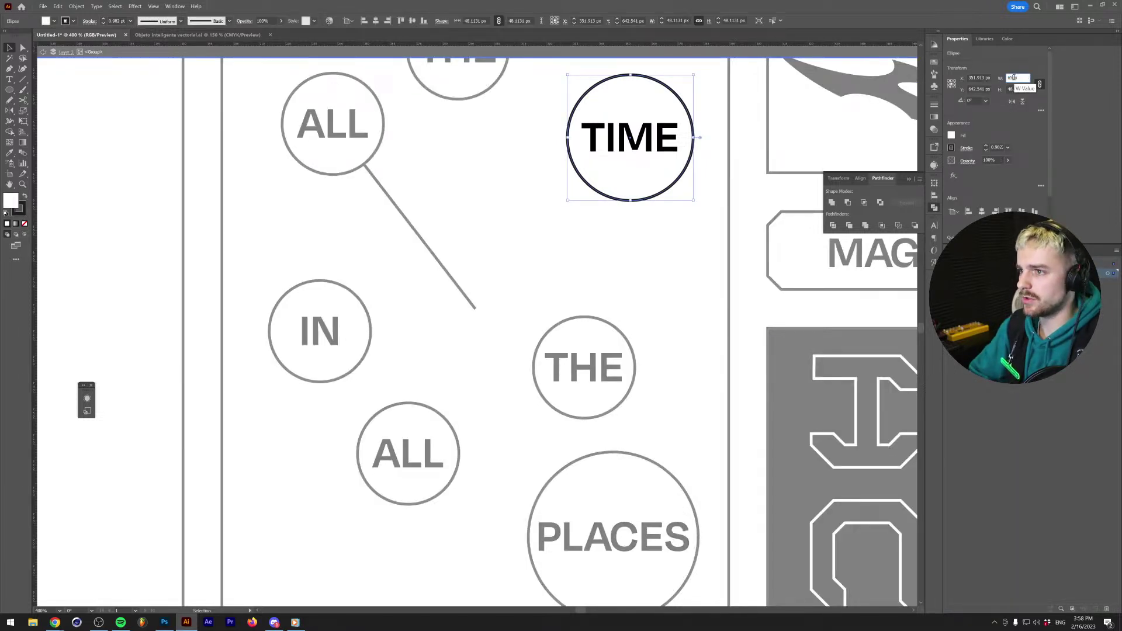
key(Return)
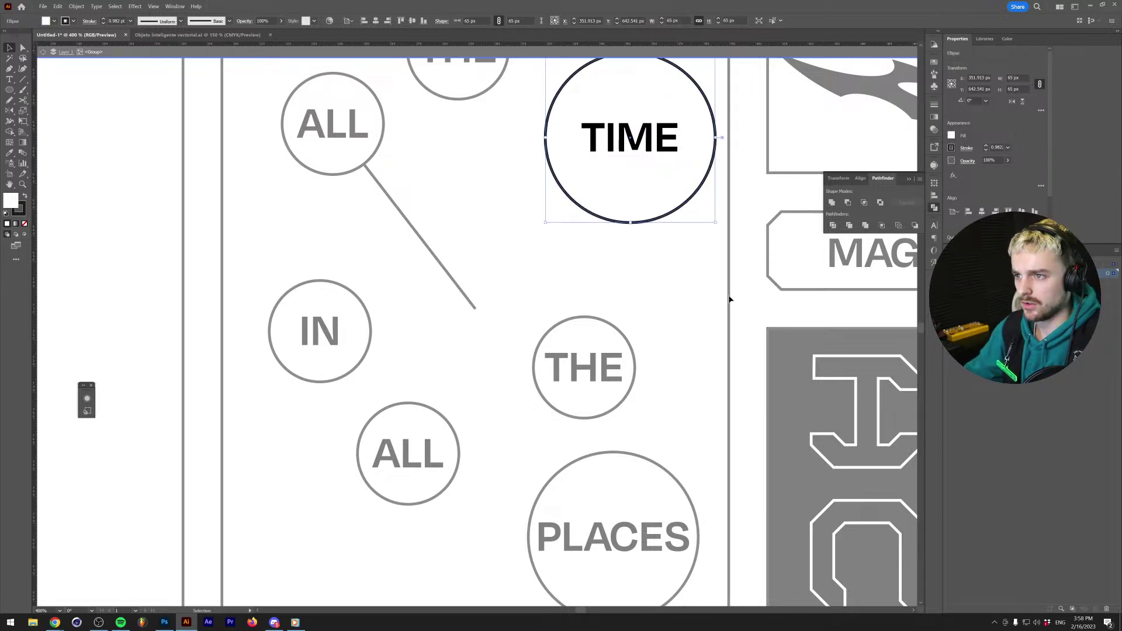
double_click(728, 304)
scroll(687, 304, down, 5)
scroll(595, 310, up, 3)
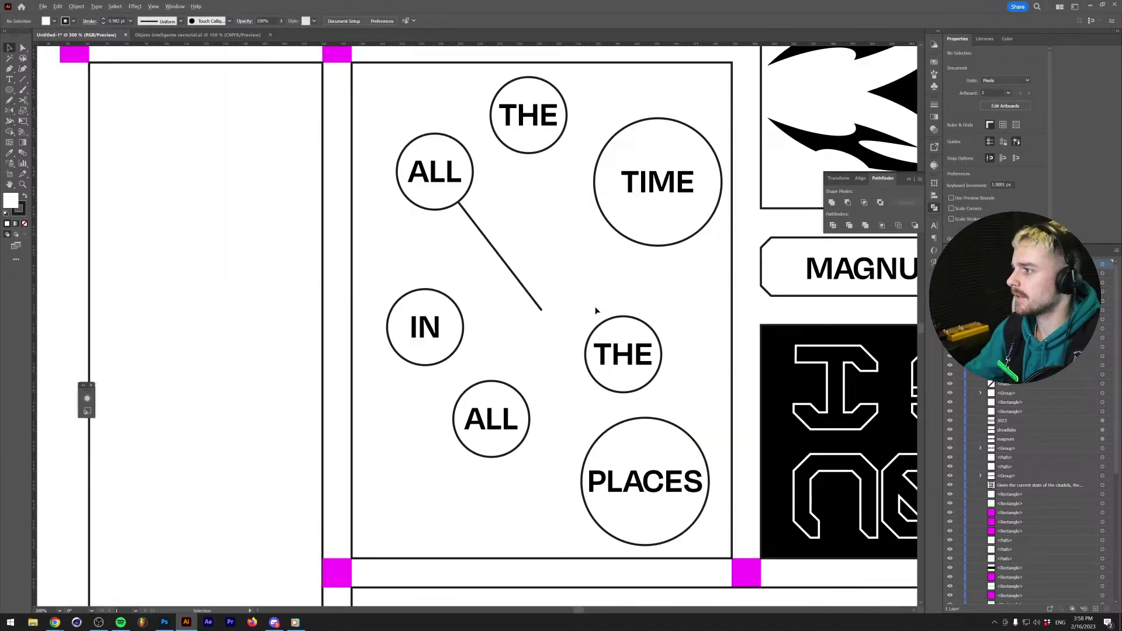
scroll(594, 307, up, 1)
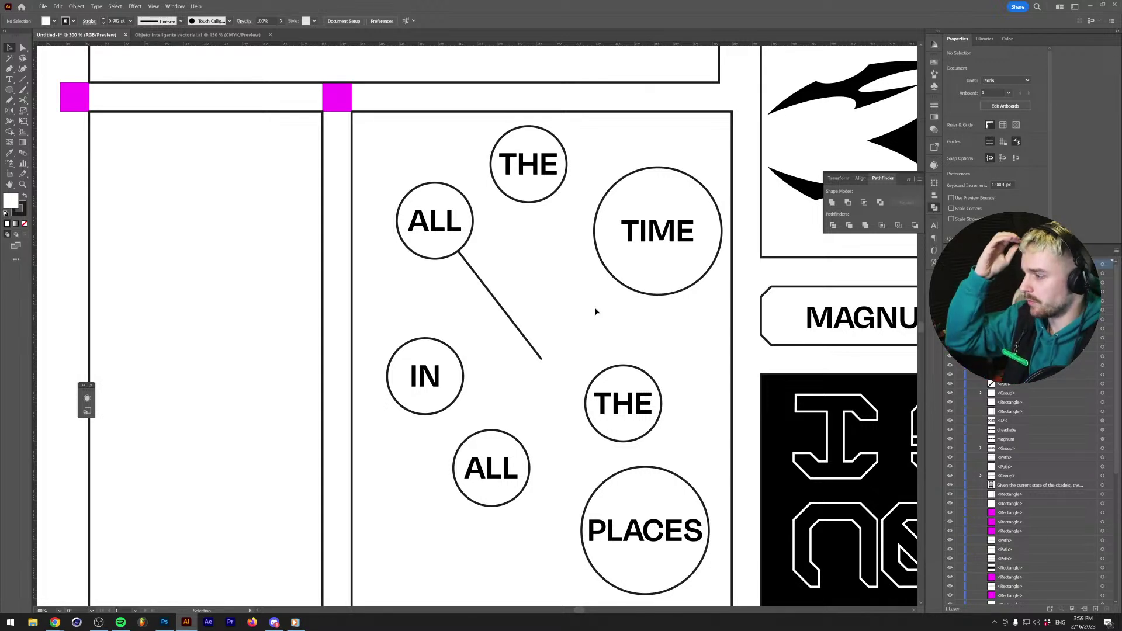
Draw straight Pen lines from the diagonal line's lower end to the upper THE and TIME circles, using outline view for alignment.
key(p)
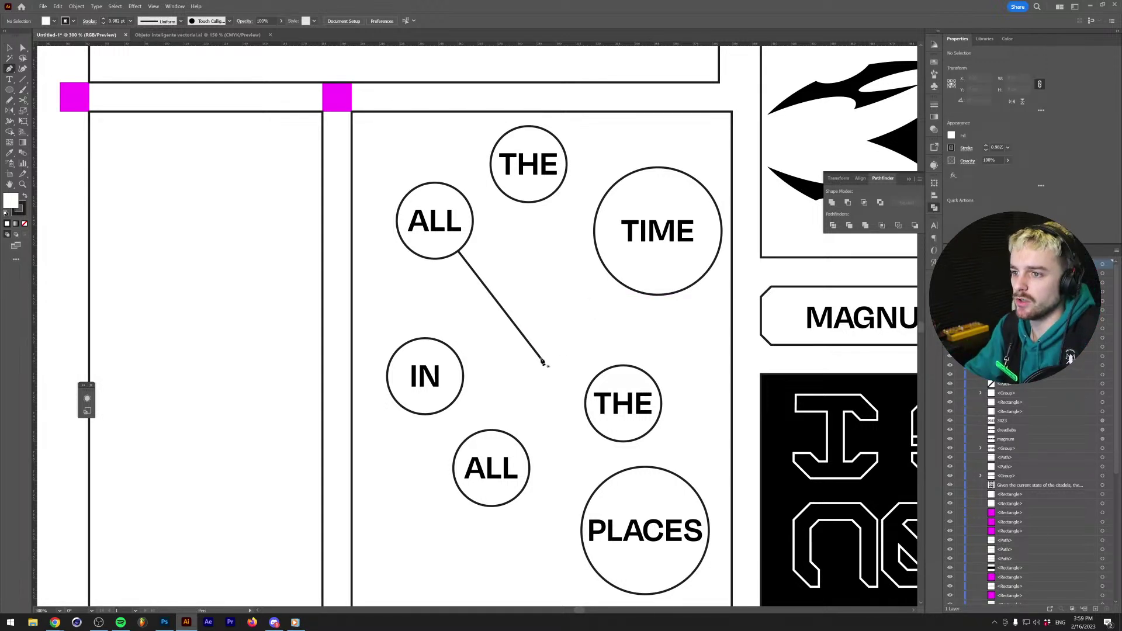
click(542, 360)
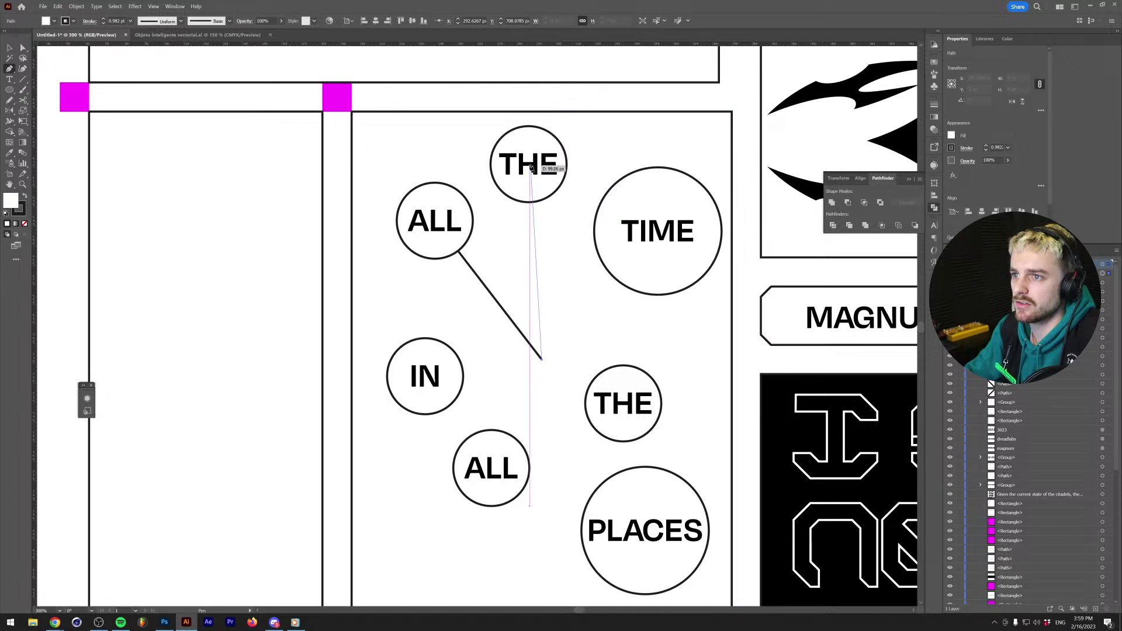
click(529, 165)
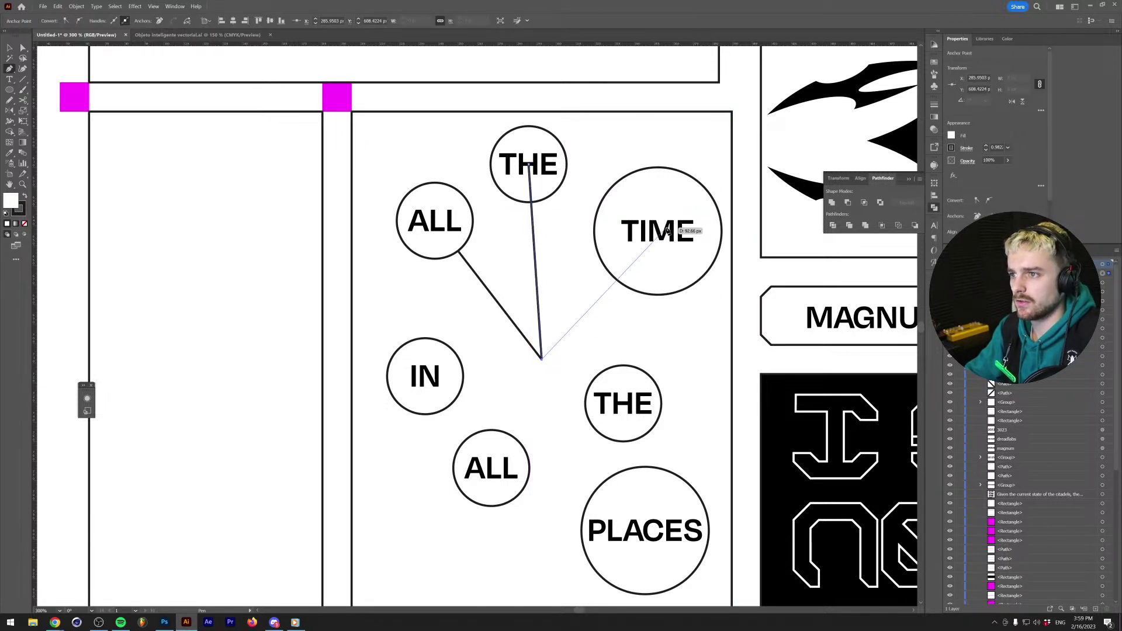
key(ctrl+y)
scroll(659, 240, up, 4)
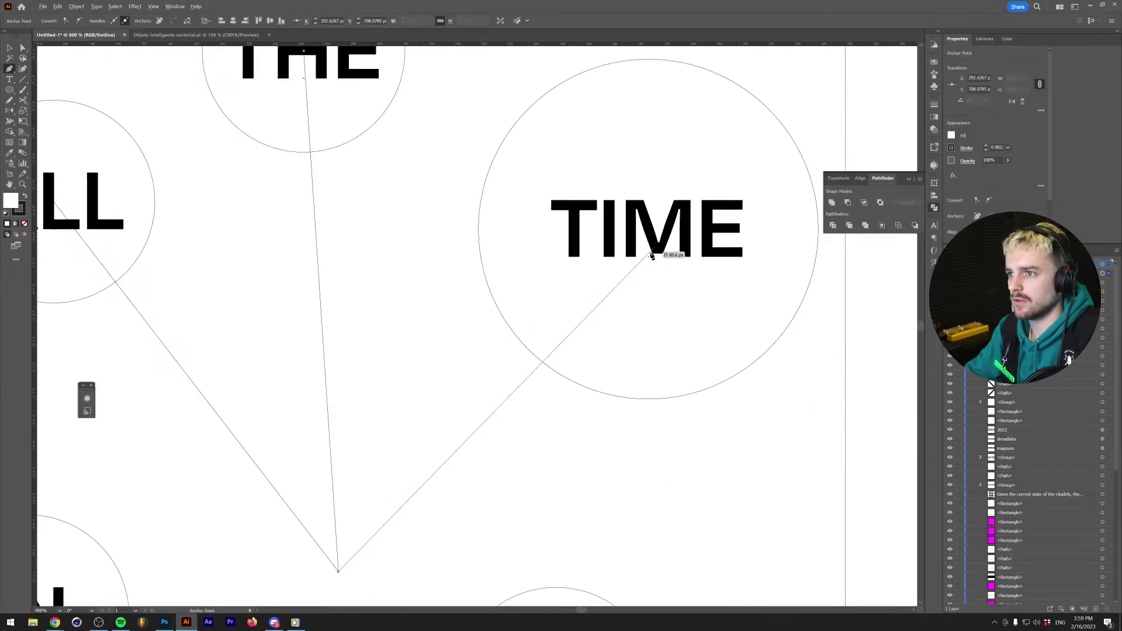
click(650, 259)
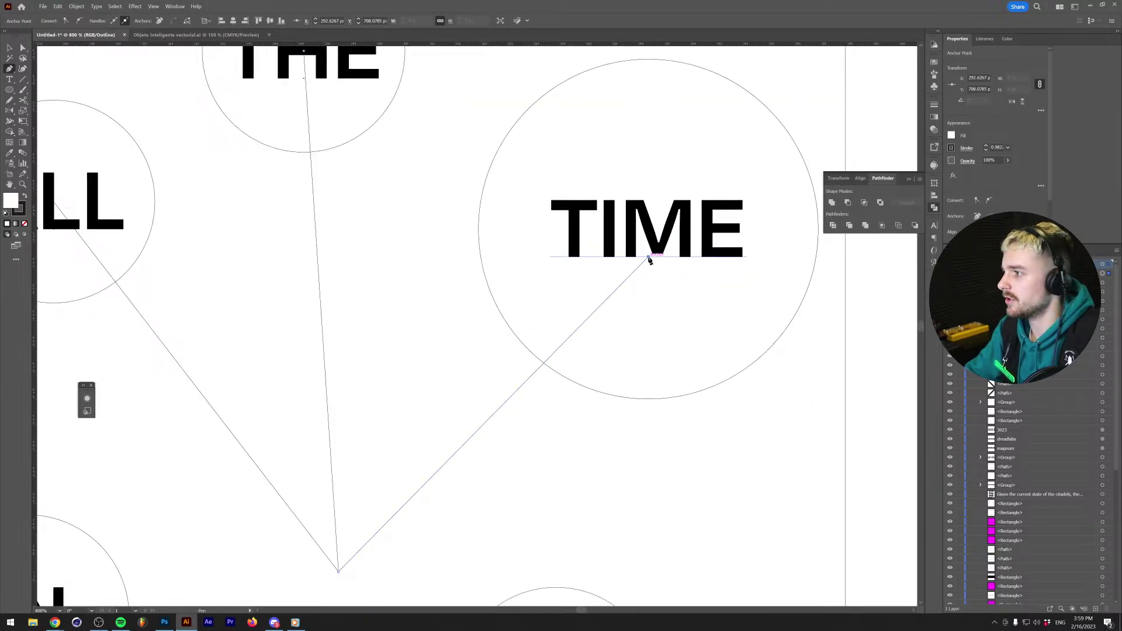
scroll(648, 258, down, 5)
key(ctrl+z)
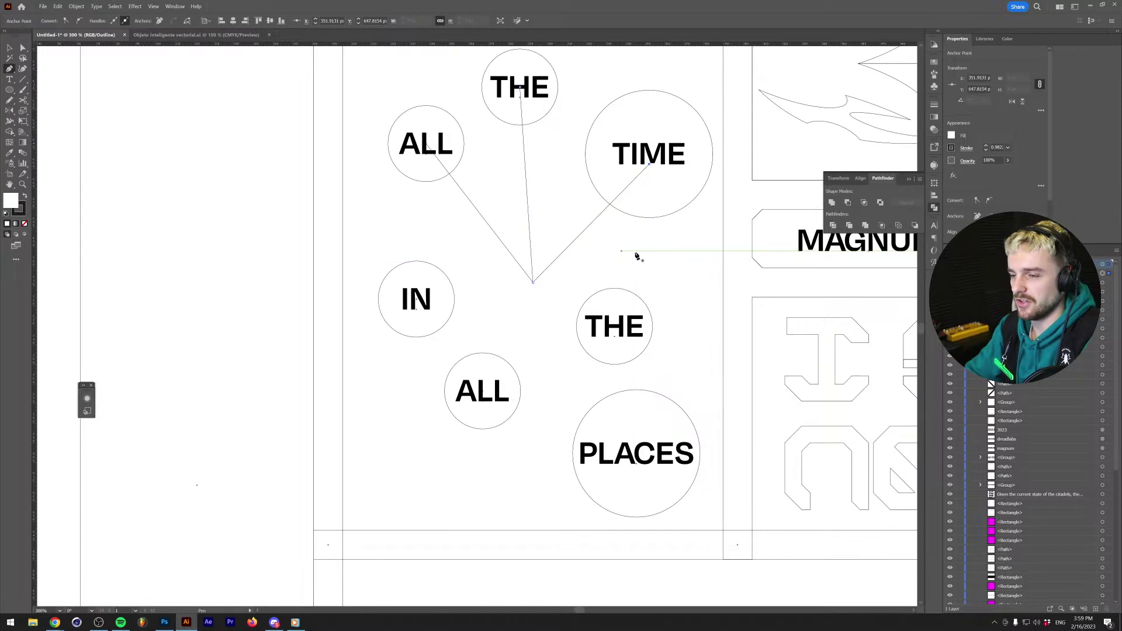
Draw straight lines connecting the shared line endpoint with the centres of the IN and lower ALL circles, leaving nothing selected.
click(533, 284)
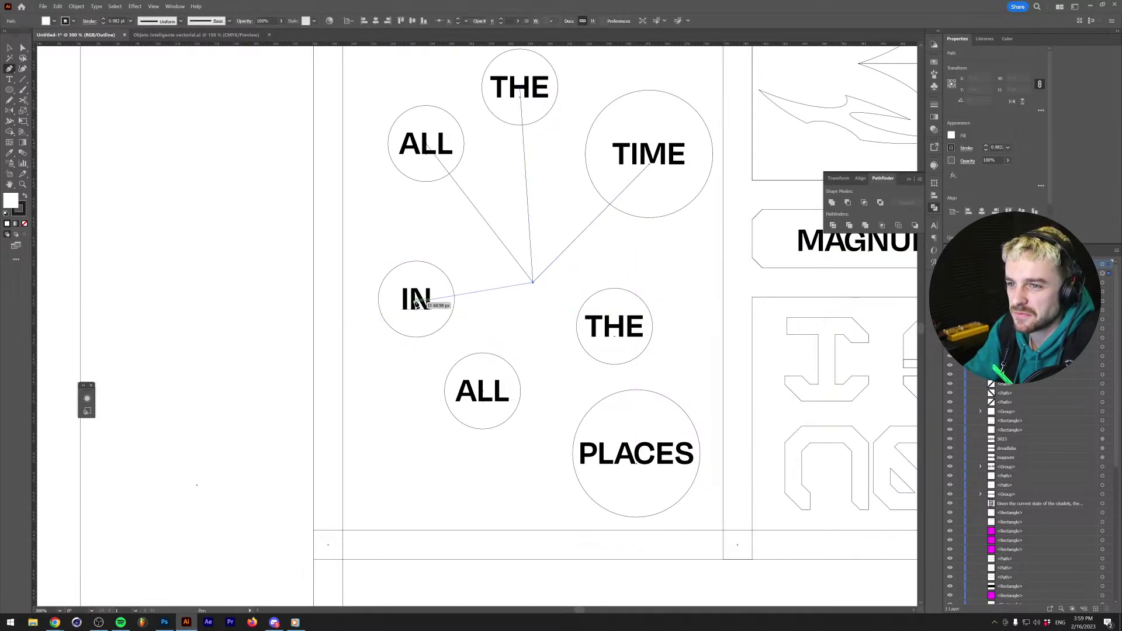
click(415, 303)
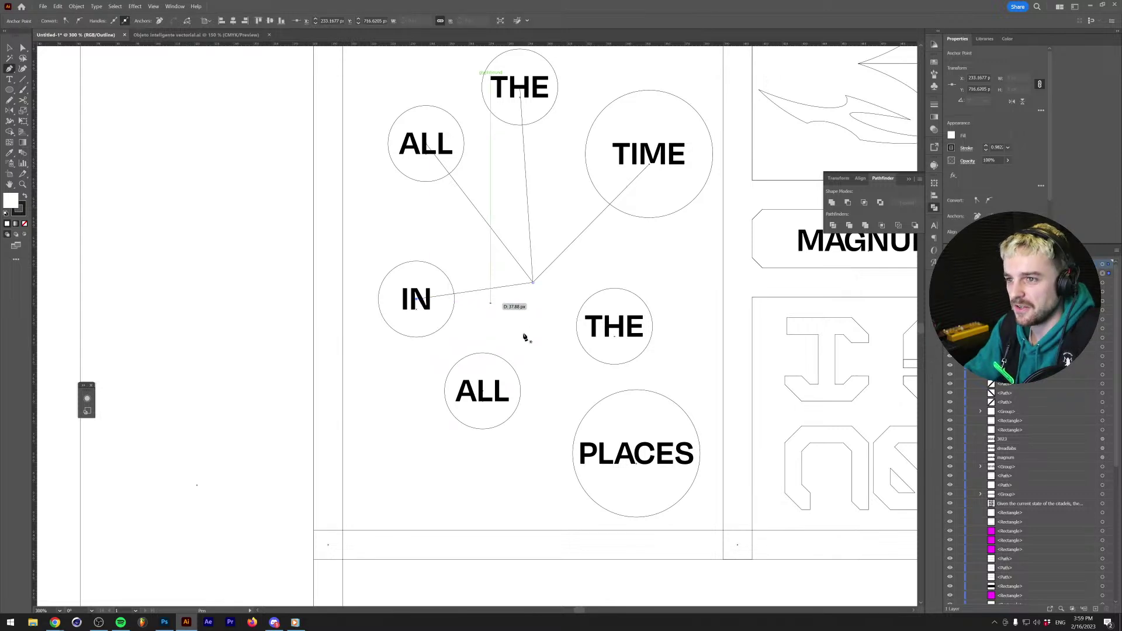
click(483, 388)
click(533, 284)
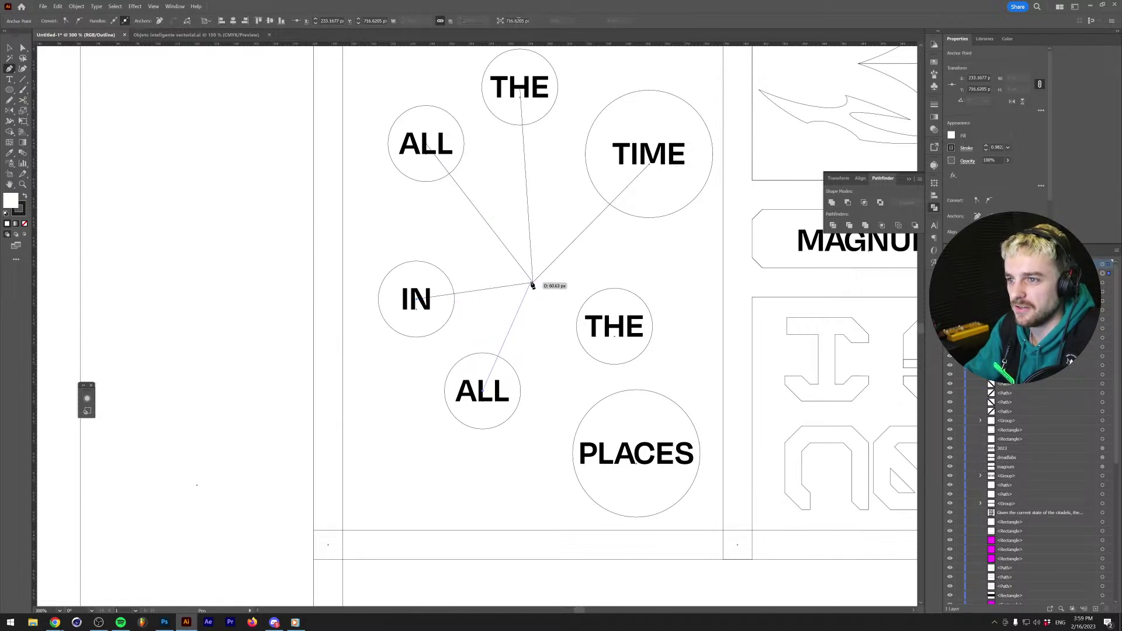
click(534, 284)
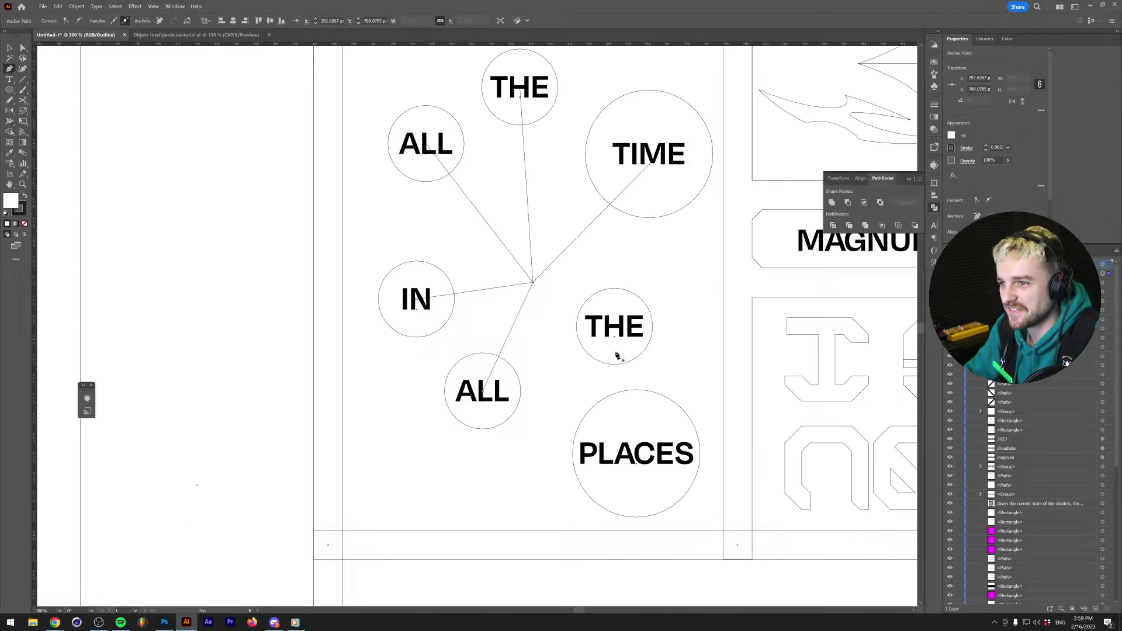
key(ctrl+a)
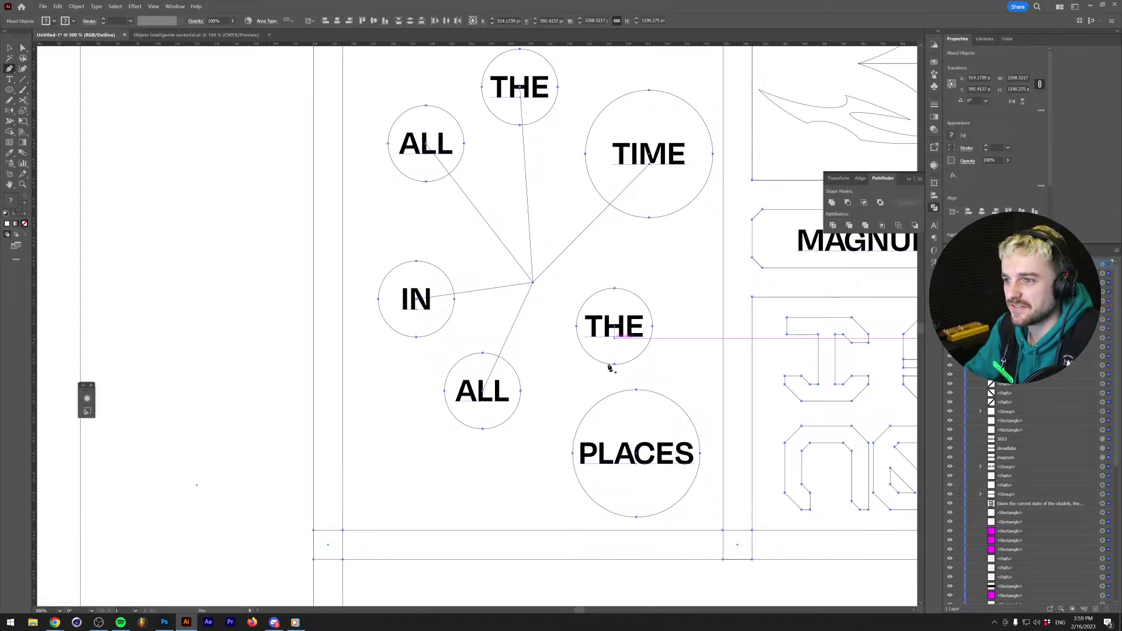
key(v)
key(ctrl+shift+a)
Draw straight Pen lines from the shared line endpoint to the centres of the lower THE and PLACES circles, leaving nothing selected.
scroll(602, 378, up, 5)
key(p)
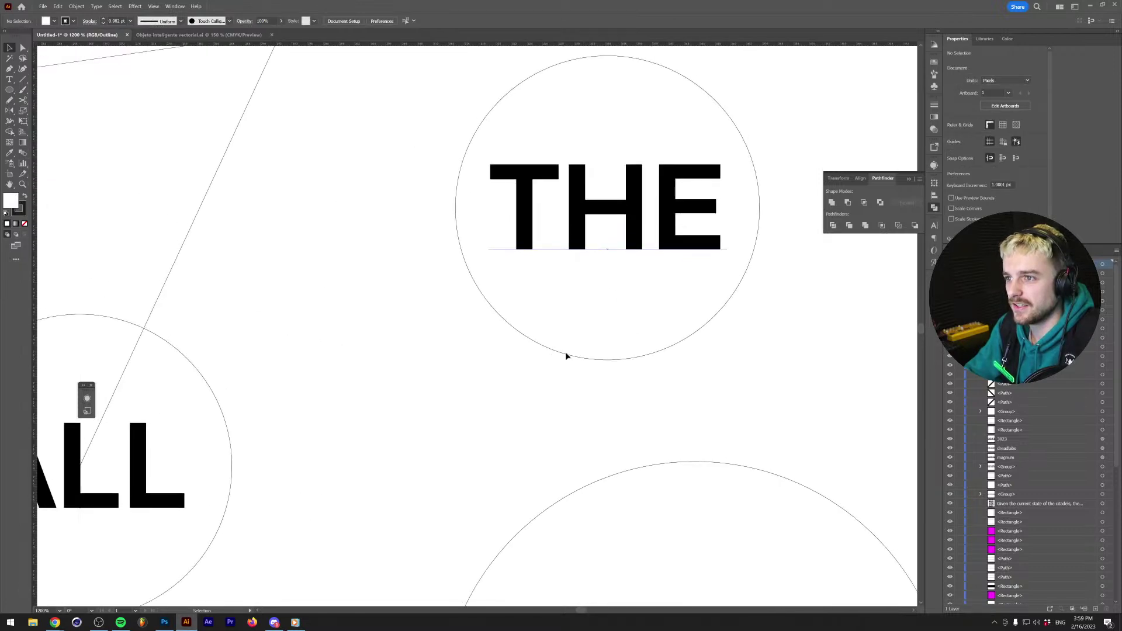
scroll(361, 281, down, 2)
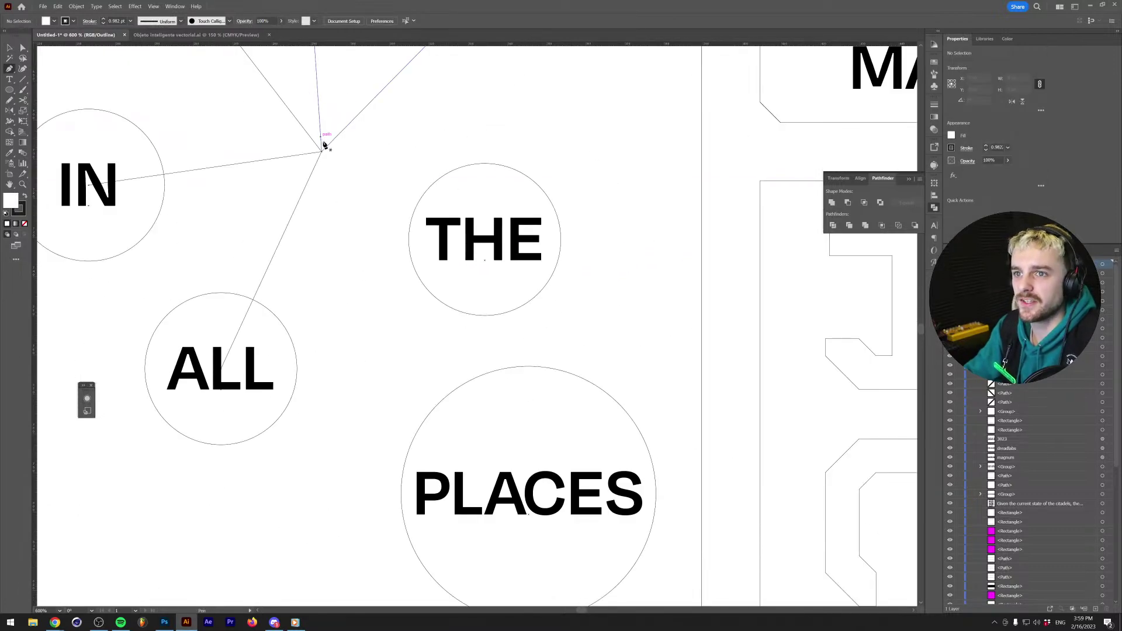
click(322, 153)
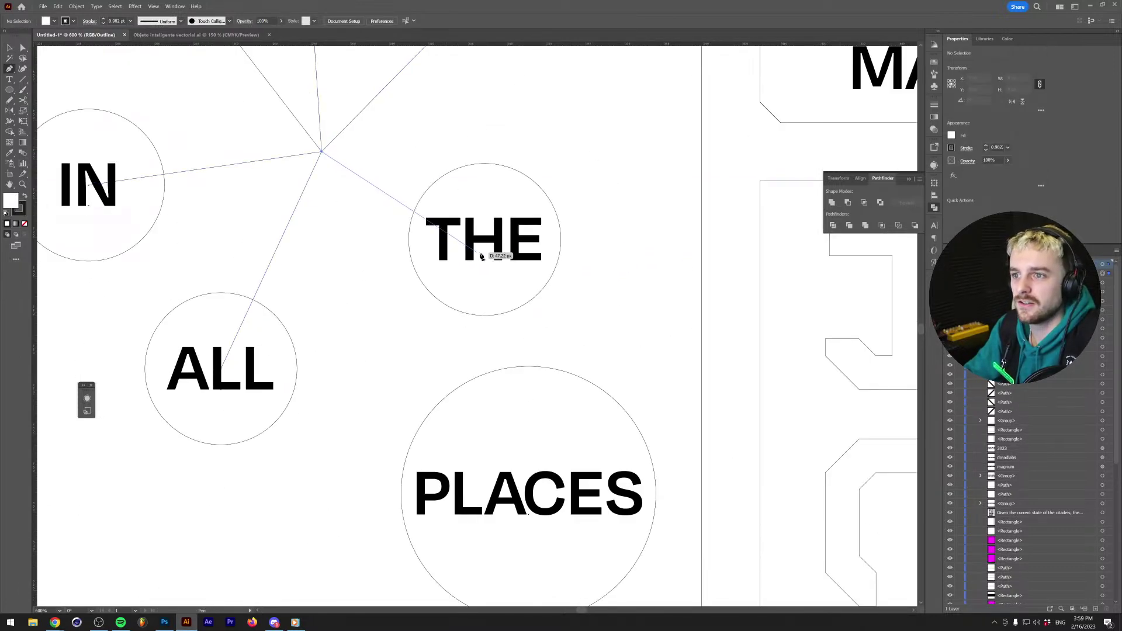
click(485, 240)
scroll(444, 240, down, 2)
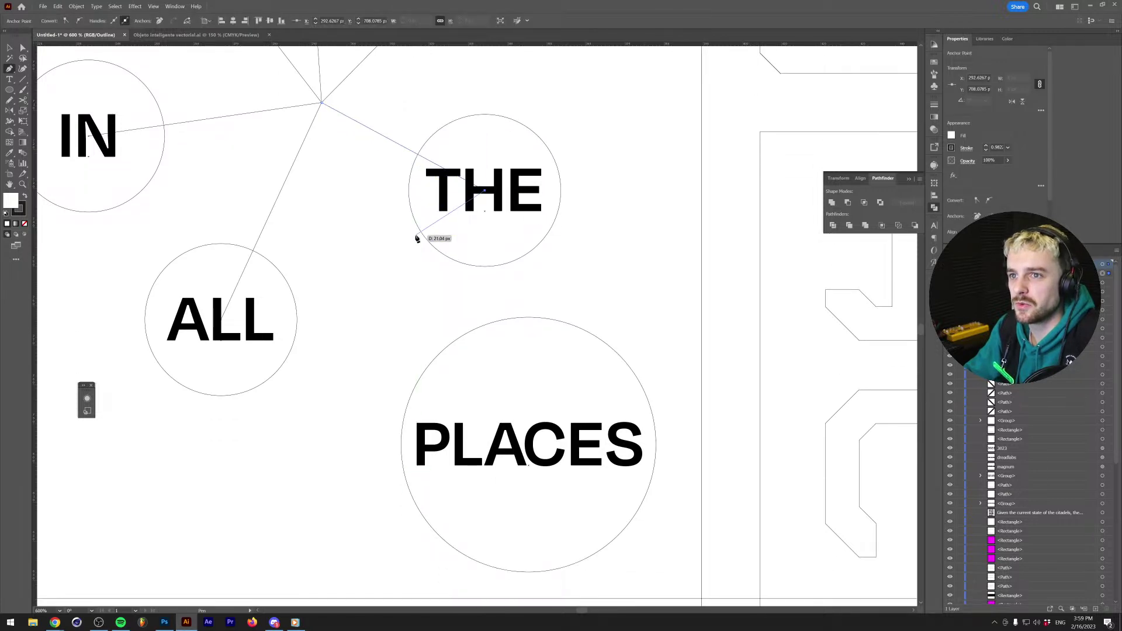
click(322, 103)
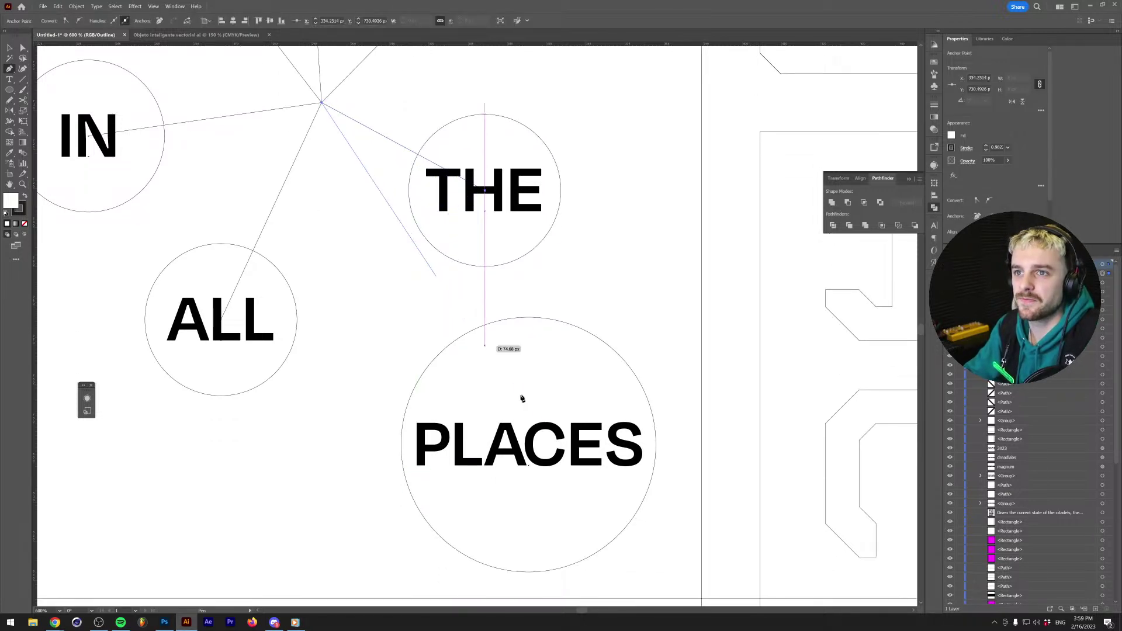
click(529, 445)
key(v)
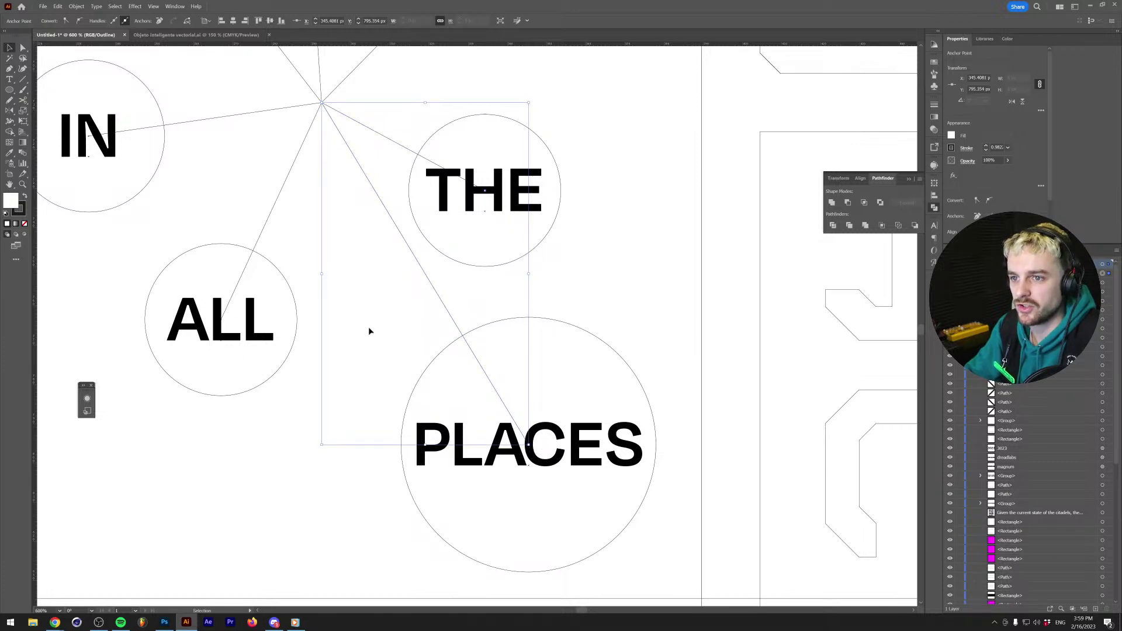
click(368, 331)
Return to preview mode, select the radiating lines together with their frame, and remove their fill.
scroll(368, 332, down, 2)
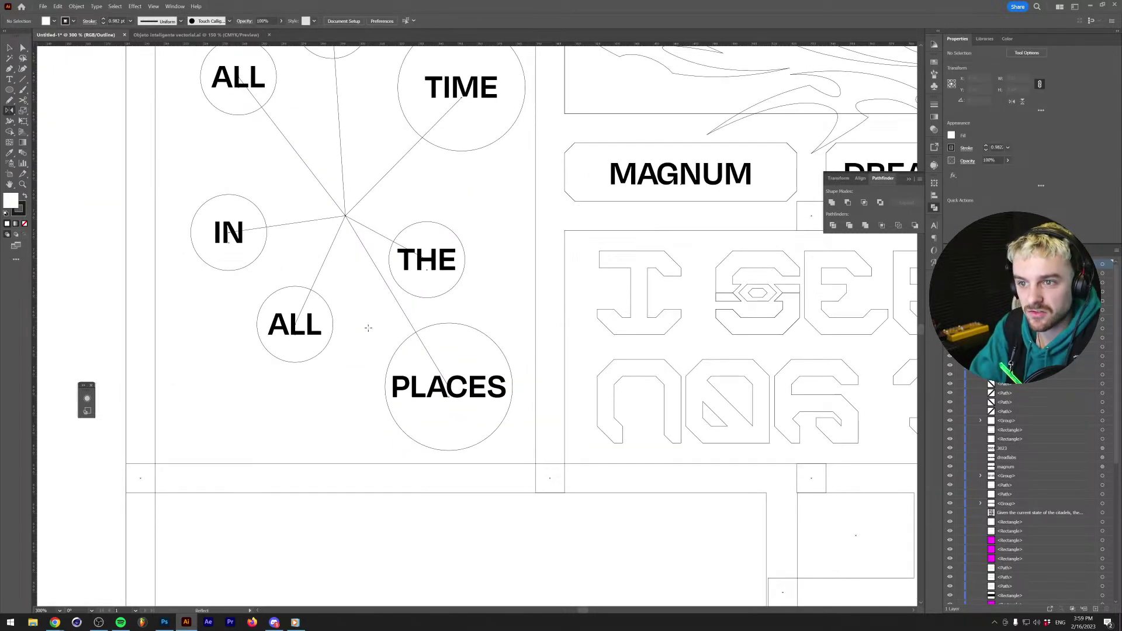
key(i)
key(v)
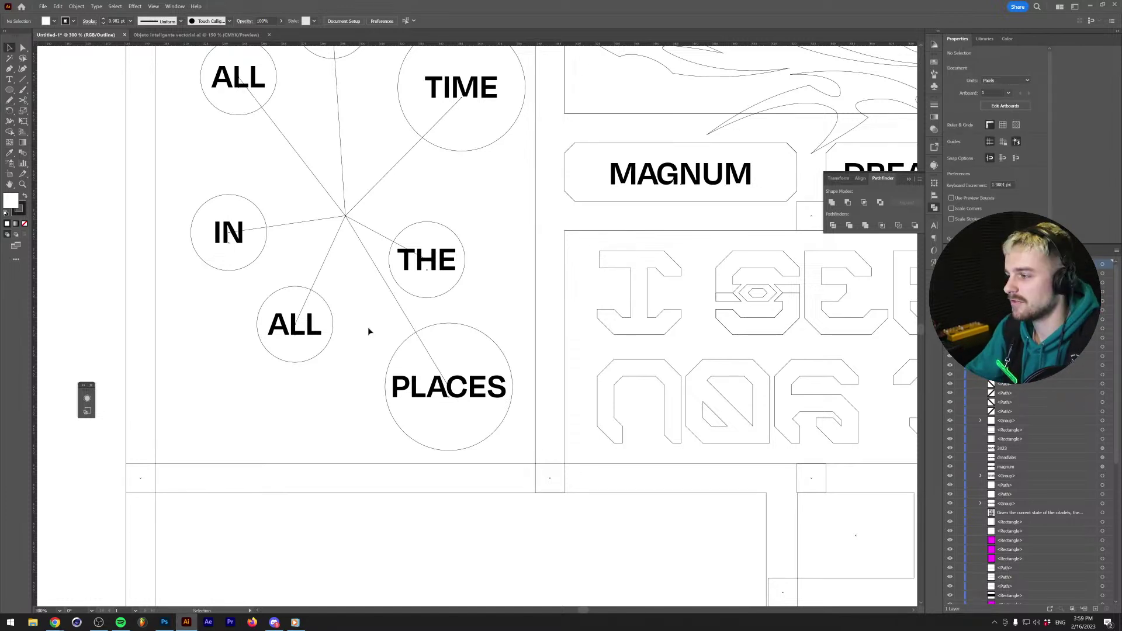
scroll(370, 330, down, 1)
key(ctrl+y)
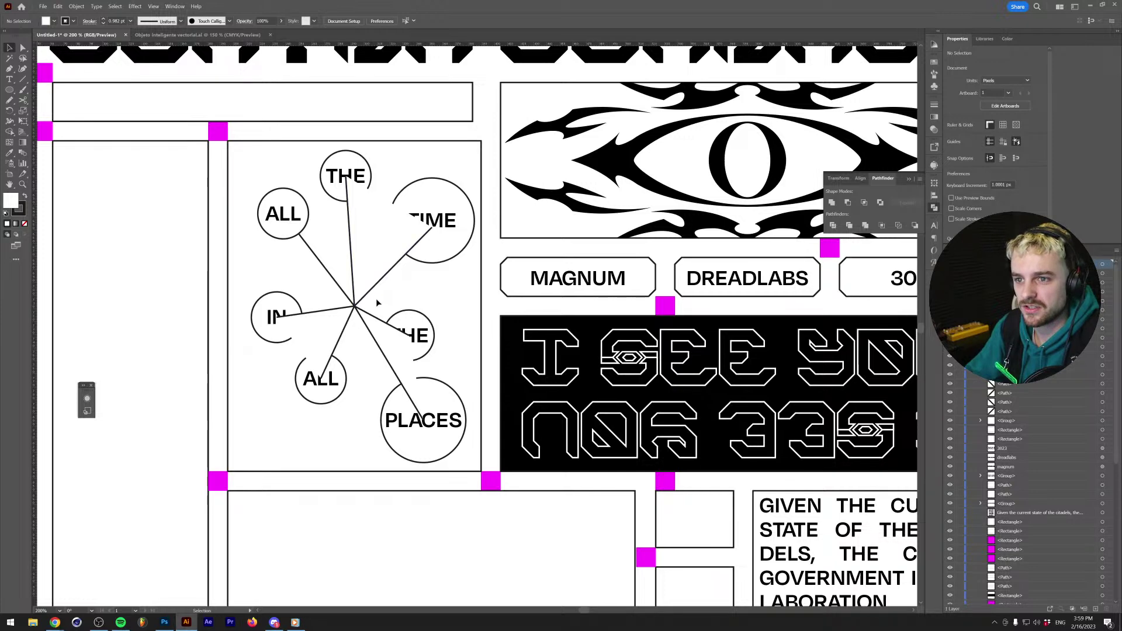
click(355, 306)
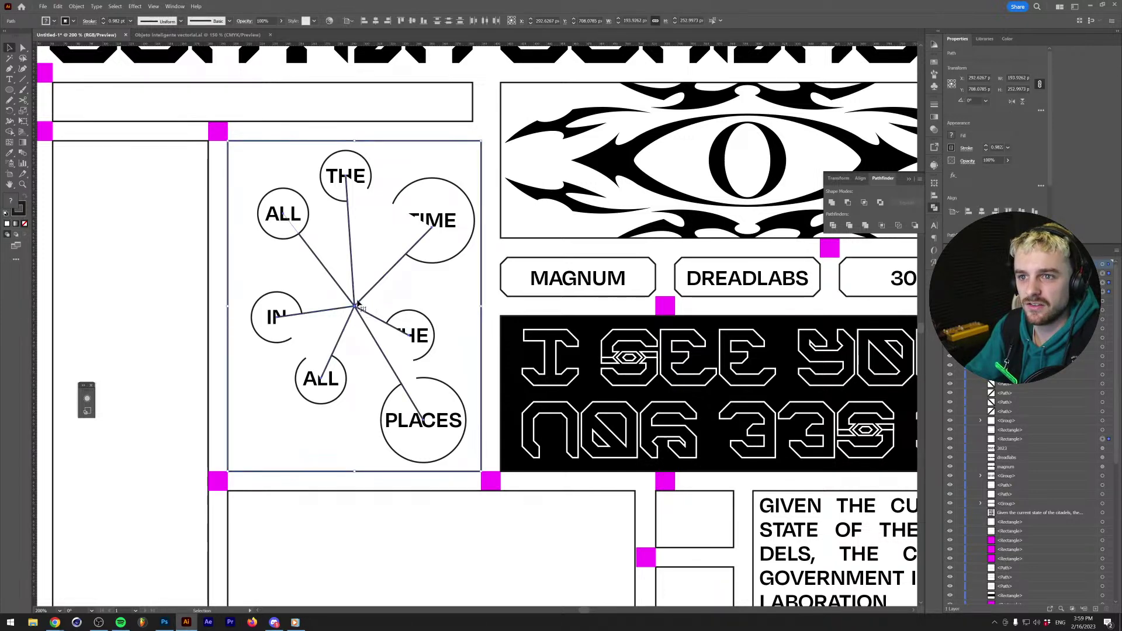
double_click(358, 305)
double_click(372, 300)
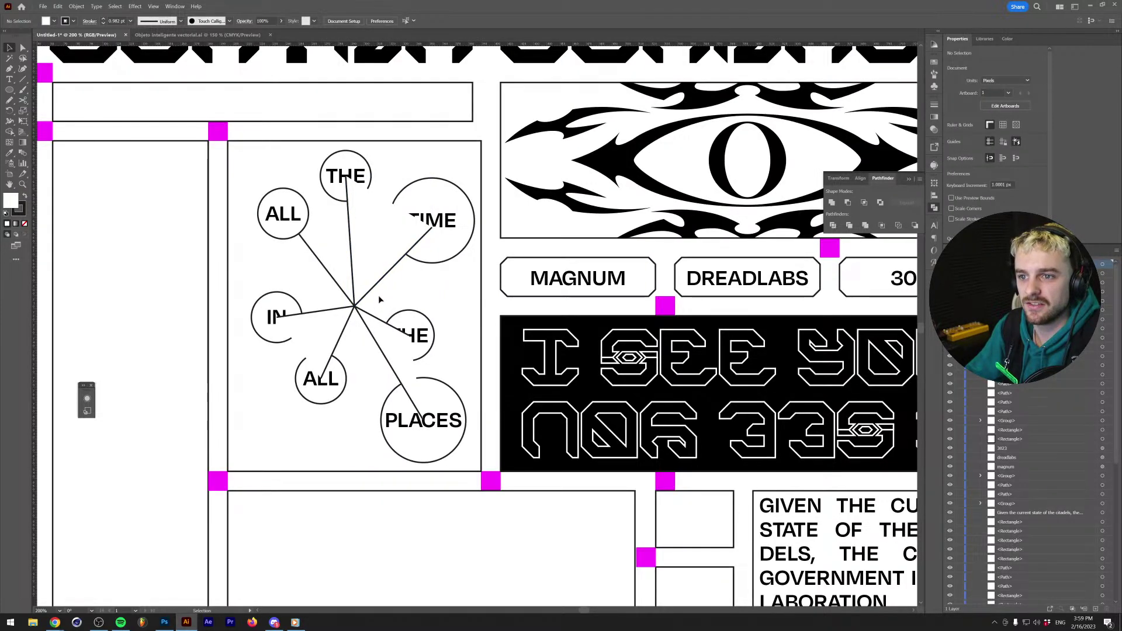
click(347, 319)
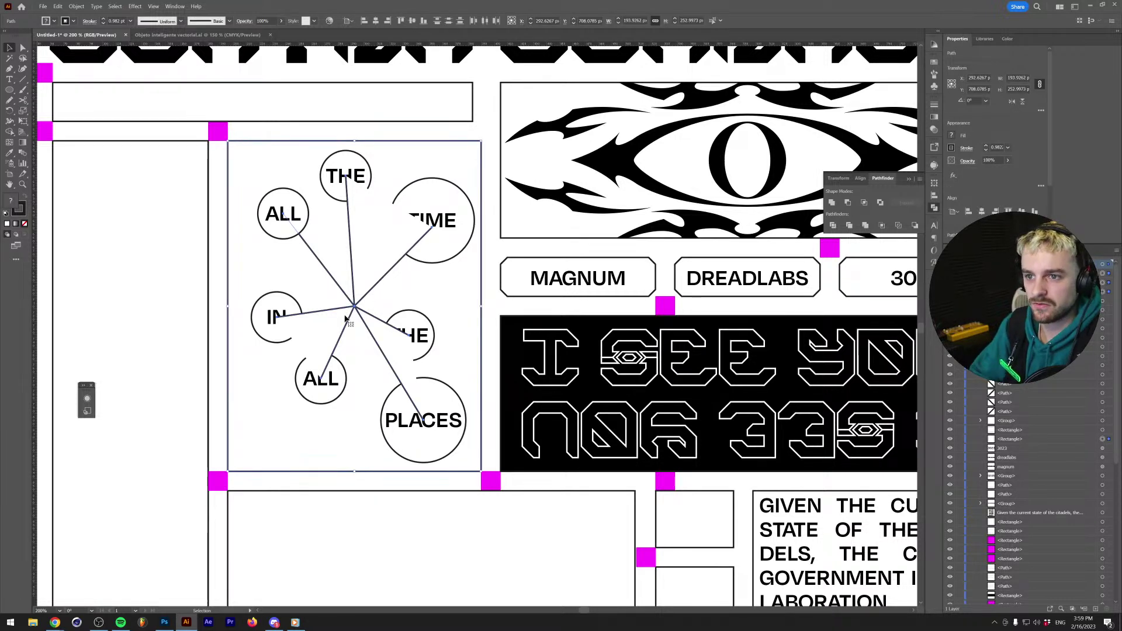
key(a)
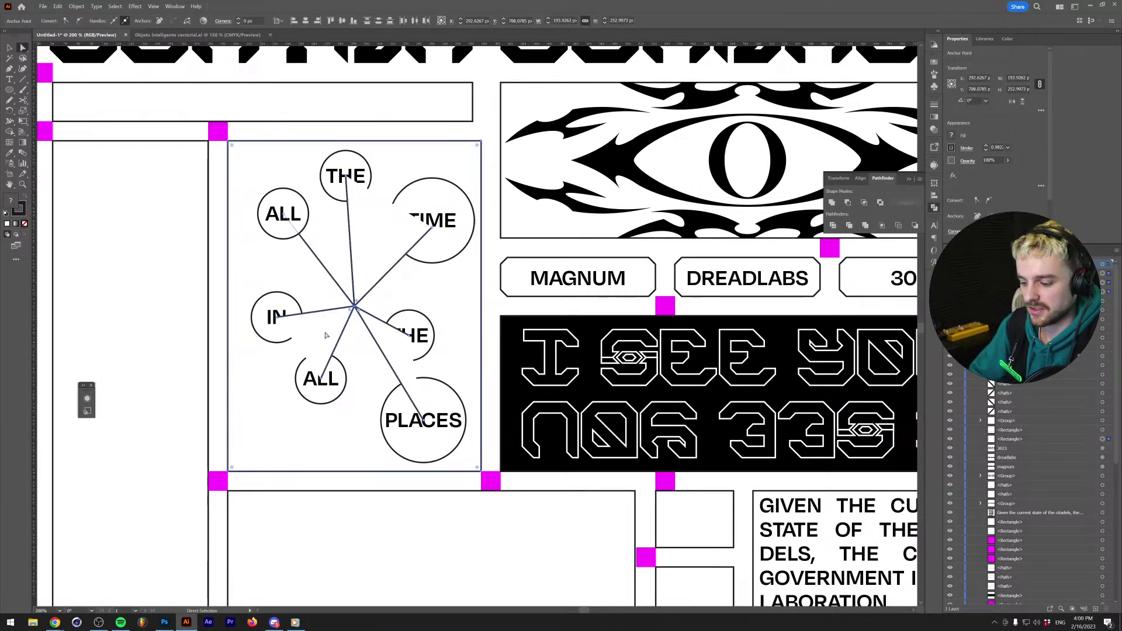
key(slash)
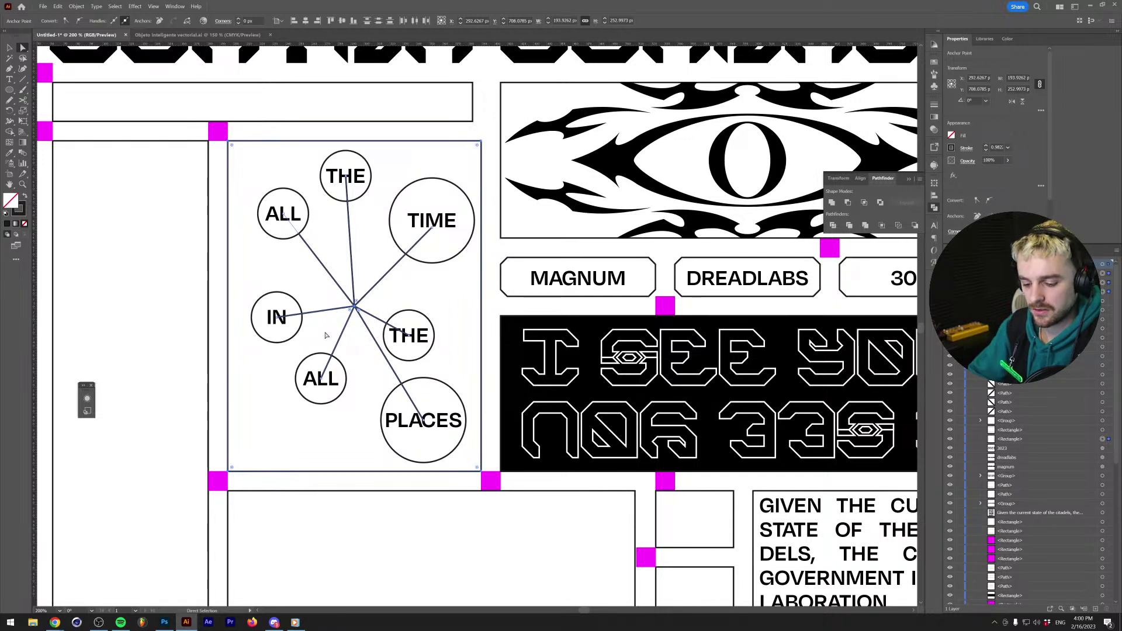
Send the selected lines and frame behind the word circles and clear the selection.
key(v)
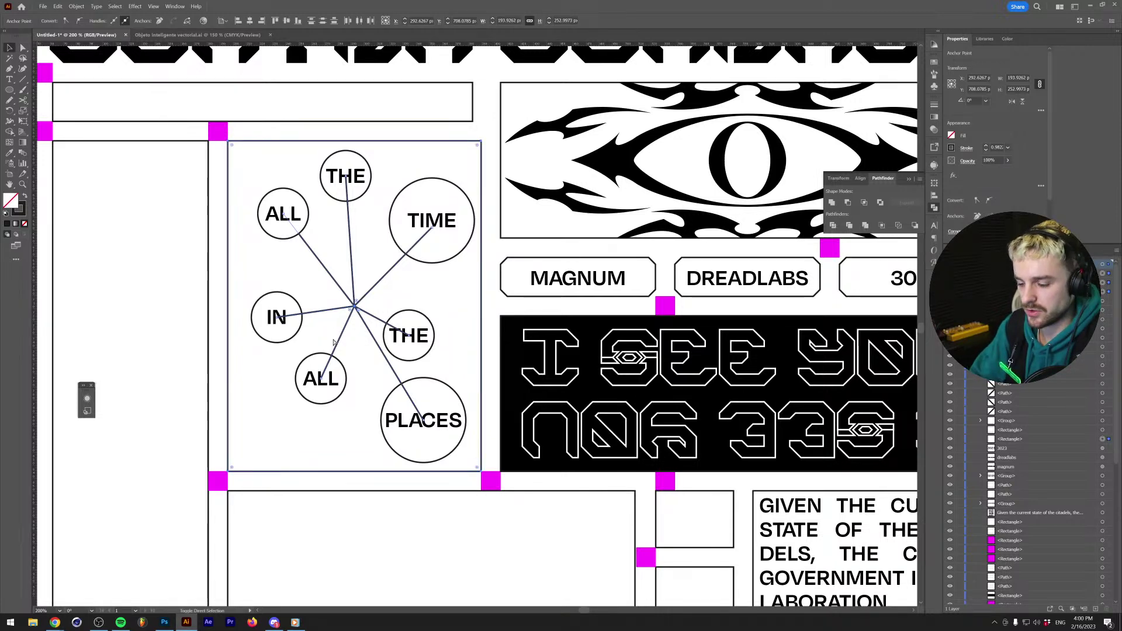
key(ctrl+shift+bracketleft)
click(308, 275)
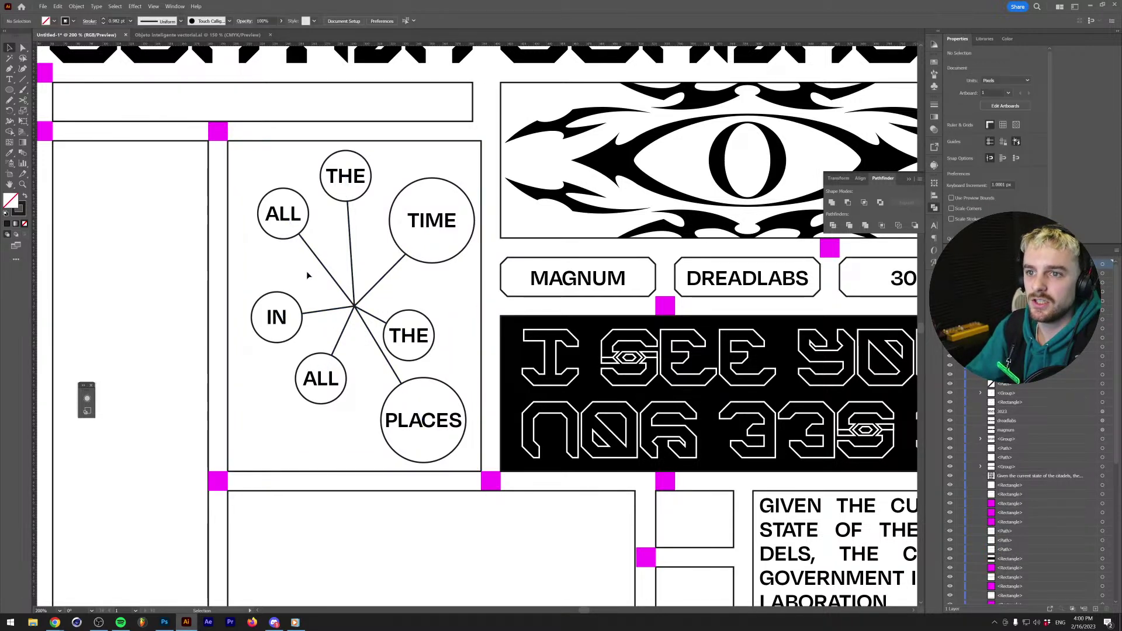
Lasso-select the lower THE circle with its line's end point and move them together slightly up and to the right.
scroll(304, 280, down, 3)
scroll(336, 329, up, 3)
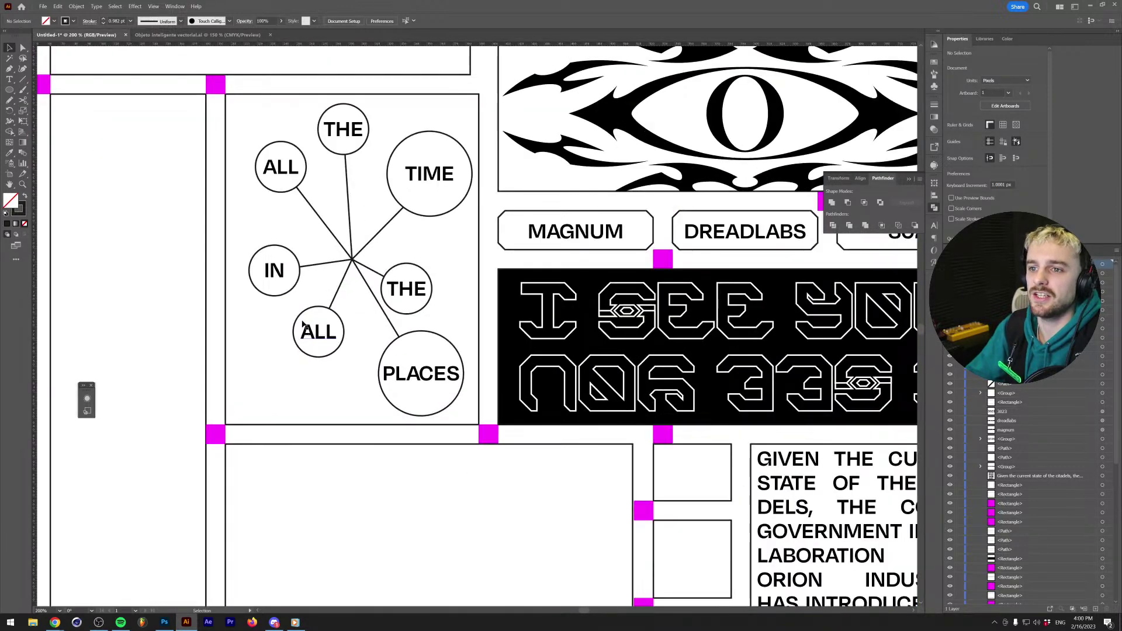
key(a)
drag(444, 256, 381, 300)
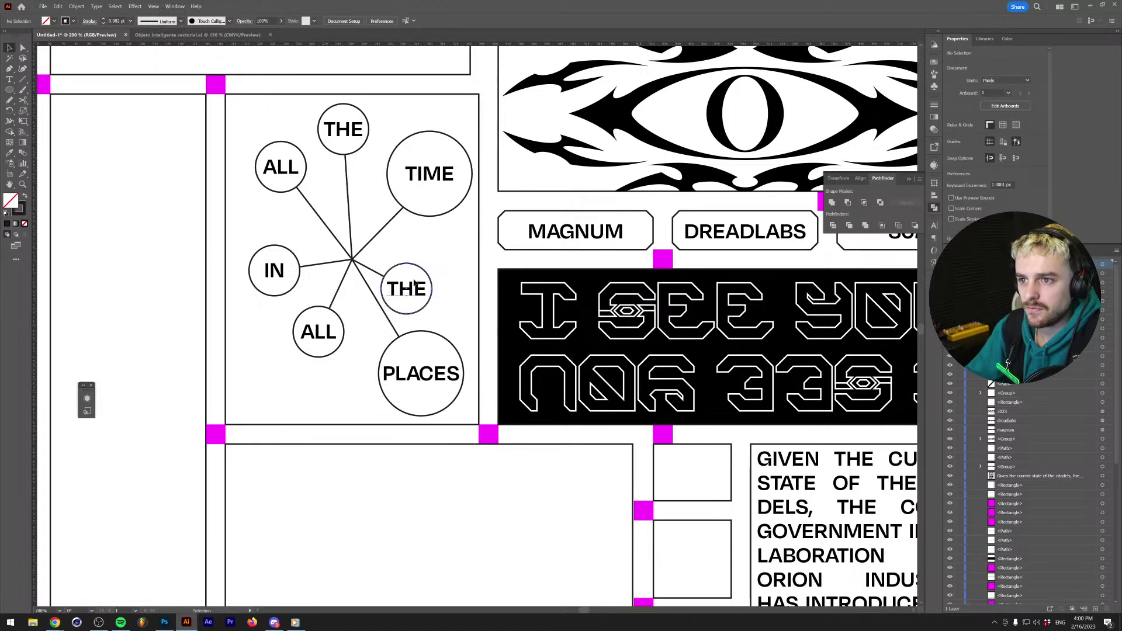
click(393, 286)
scroll(393, 286, up, 3)
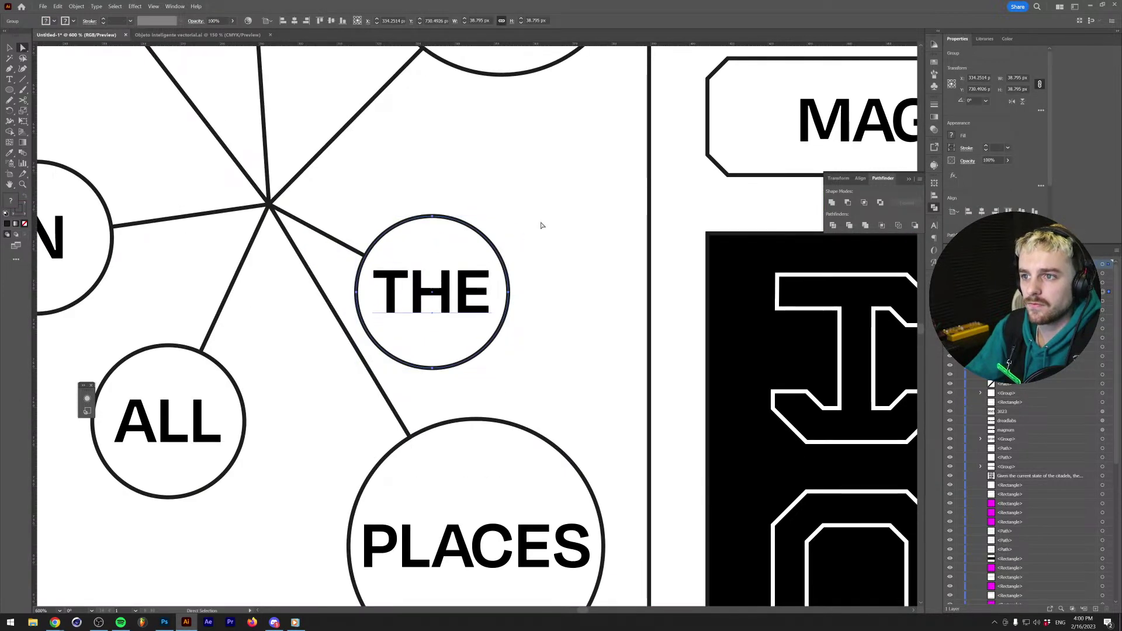
key(q)
mouse_move(387, 203)
mouse_down()
mouse_move(320, 258)
mouse_move(333, 302)
mouse_move(389, 371)
mouse_move(463, 401)
mouse_move(542, 340)
mouse_move(533, 211)
mouse_move(432, 182)
mouse_move(389, 204)
mouse_up()
click(445, 301)
mouse_move(572, 280)
mouse_down()
mouse_move(366, 234)
mouse_move(351, 329)
mouse_move(373, 361)
mouse_move(426, 393)
mouse_move(561, 345)
mouse_move(568, 285)
mouse_up()
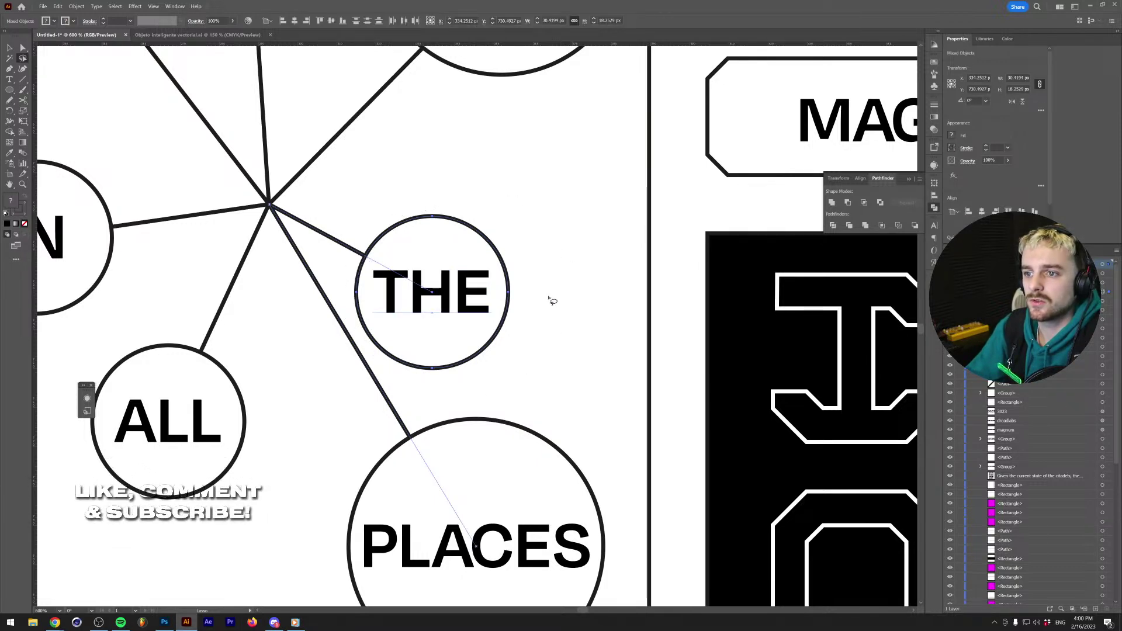
key(a)
mouse_move(466, 301)
mouse_down()
mouse_move(512, 228)
mouse_move(531, 219)
mouse_move(470, 275)
mouse_up()
key(ctrl+minus)
key(ctrl+minus)
Reposition the upper circles with their line ends: ALL towards the frame's upper-left corner, THE closer to the hub, TIME higher.
drag(476, 442, 498, 449)
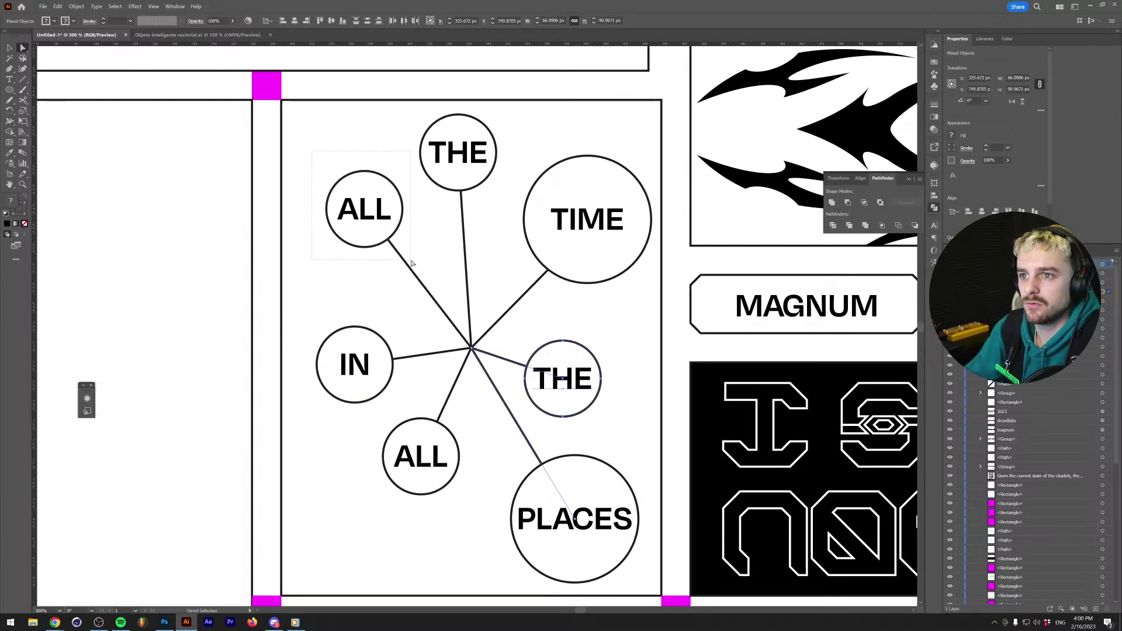
drag(395, 234, 365, 181)
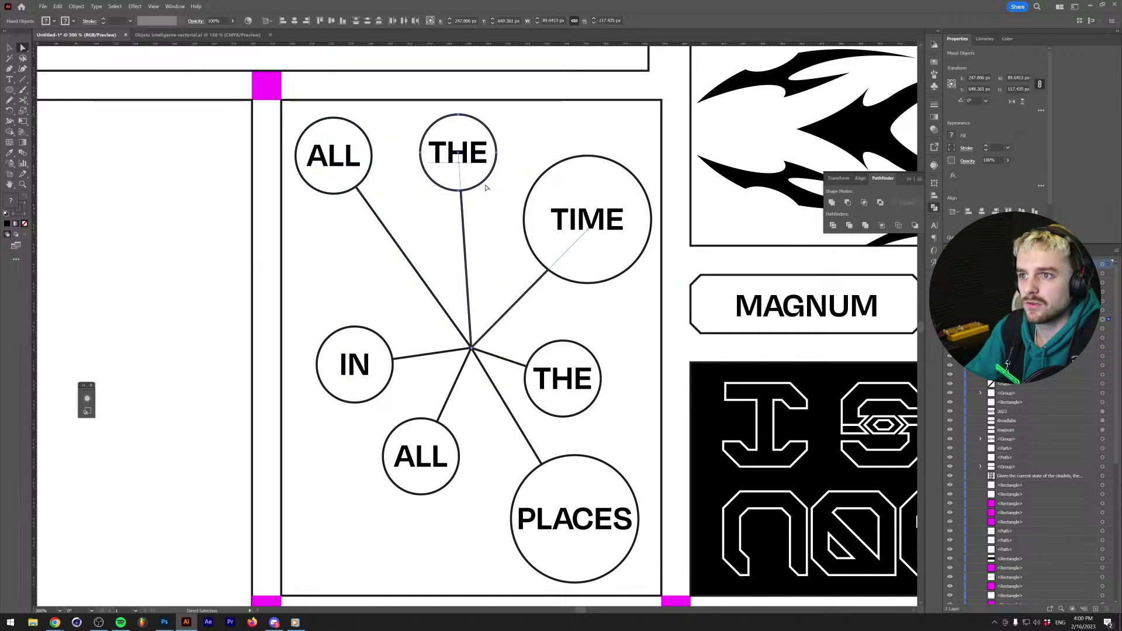
drag(482, 155, 469, 222)
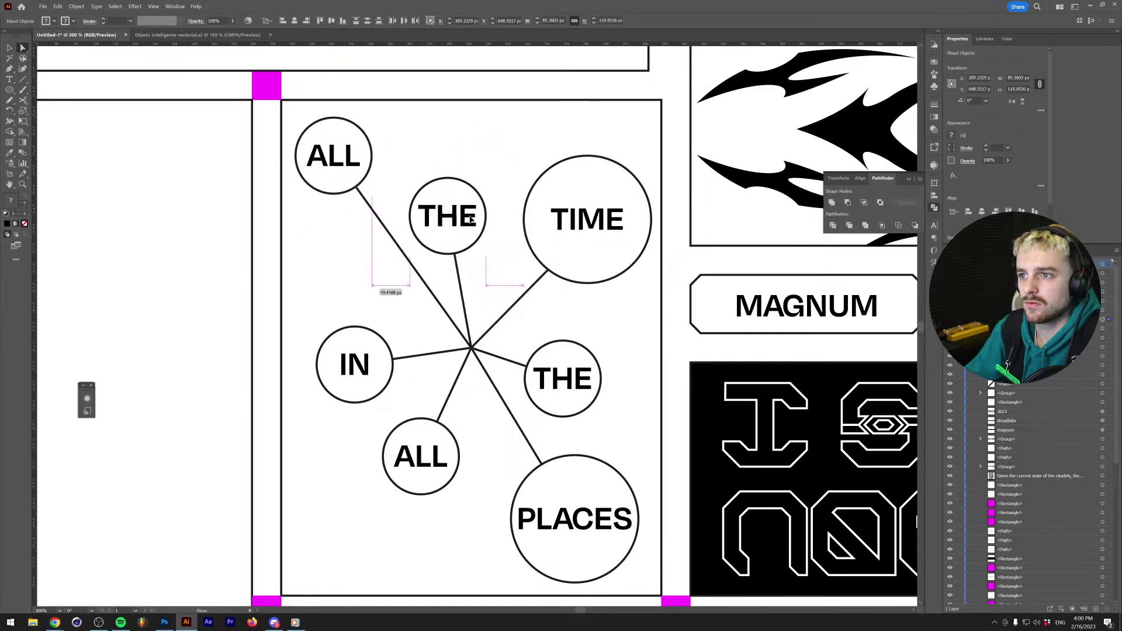
drag(516, 137, 655, 300)
drag(651, 222, 630, 178)
Move the IN and lower ALL circles with their line ends up and to the left, leaving nothing selected.
scroll(411, 288, down, 1)
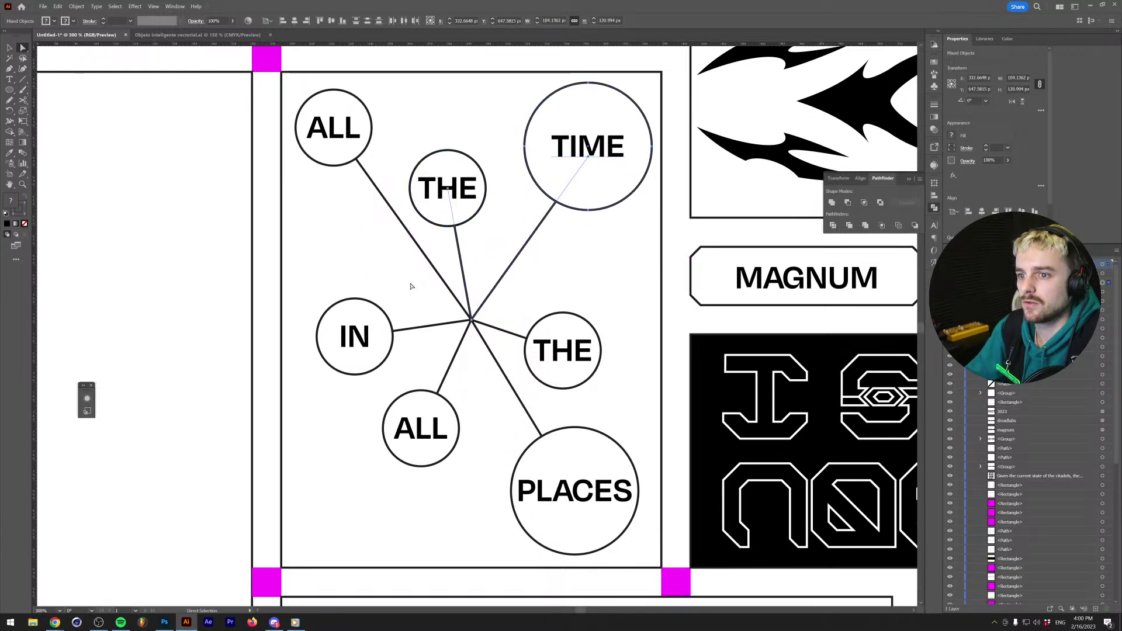
drag(315, 393, 316, 313)
scroll(357, 377, down, 1)
drag(461, 437, 433, 384)
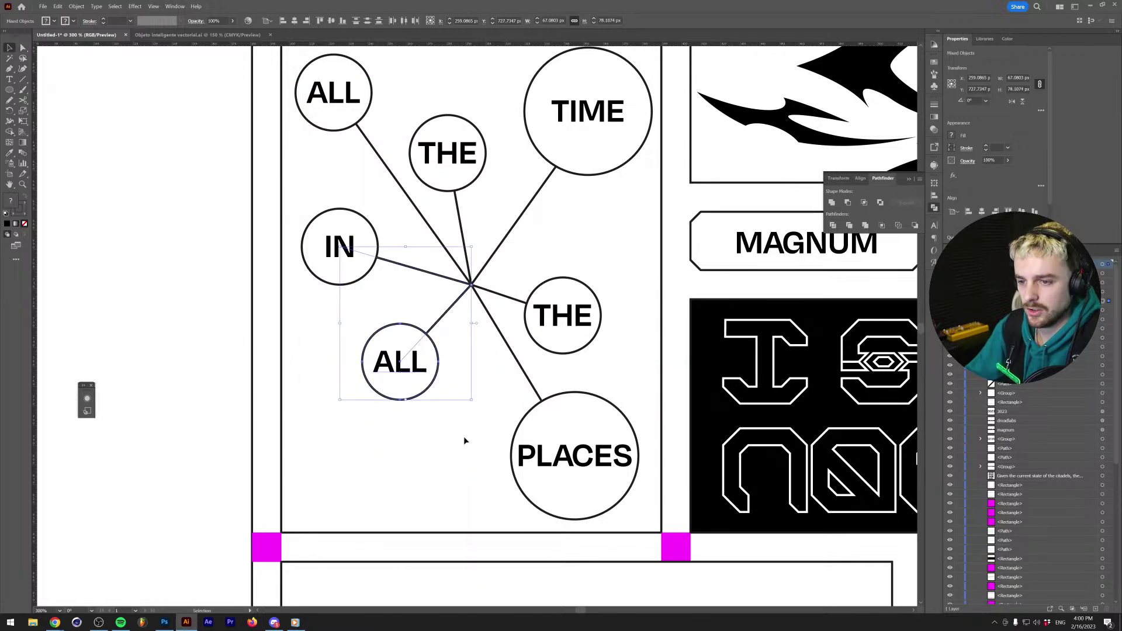
scroll(464, 437, down, 5)
scroll(457, 398, up, 3)
key(v)
click(457, 398)
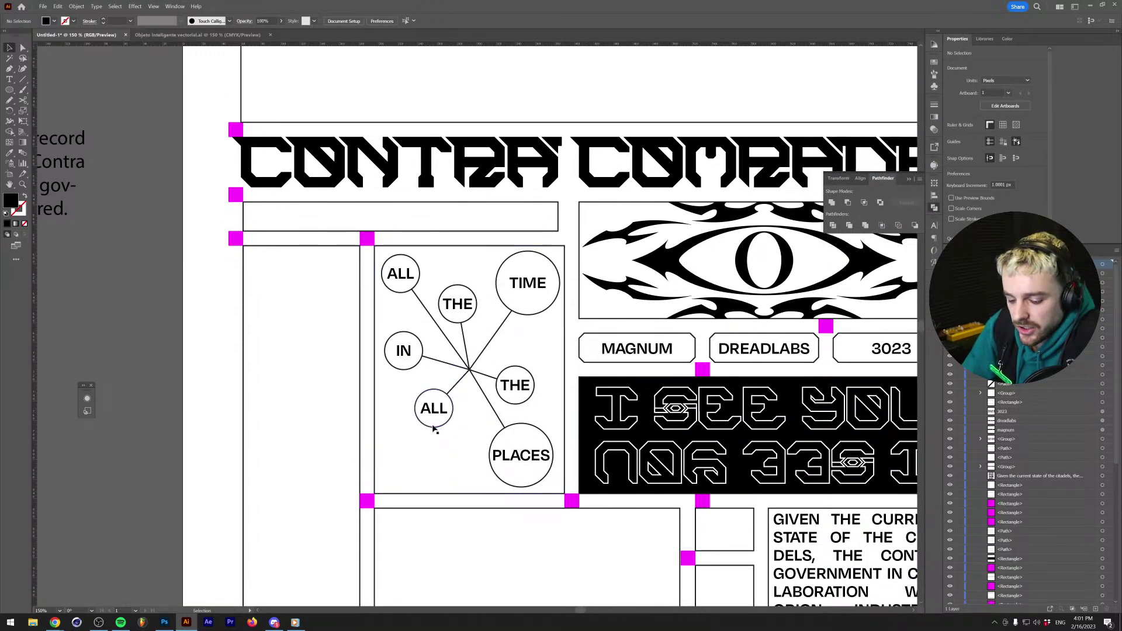
Scale the whole word-circle diagram down slightly from its centre for more margin inside the frame, then deselect it.
scroll(436, 435, down, 2)
scroll(438, 442, down, 2)
scroll(435, 384, up, 1)
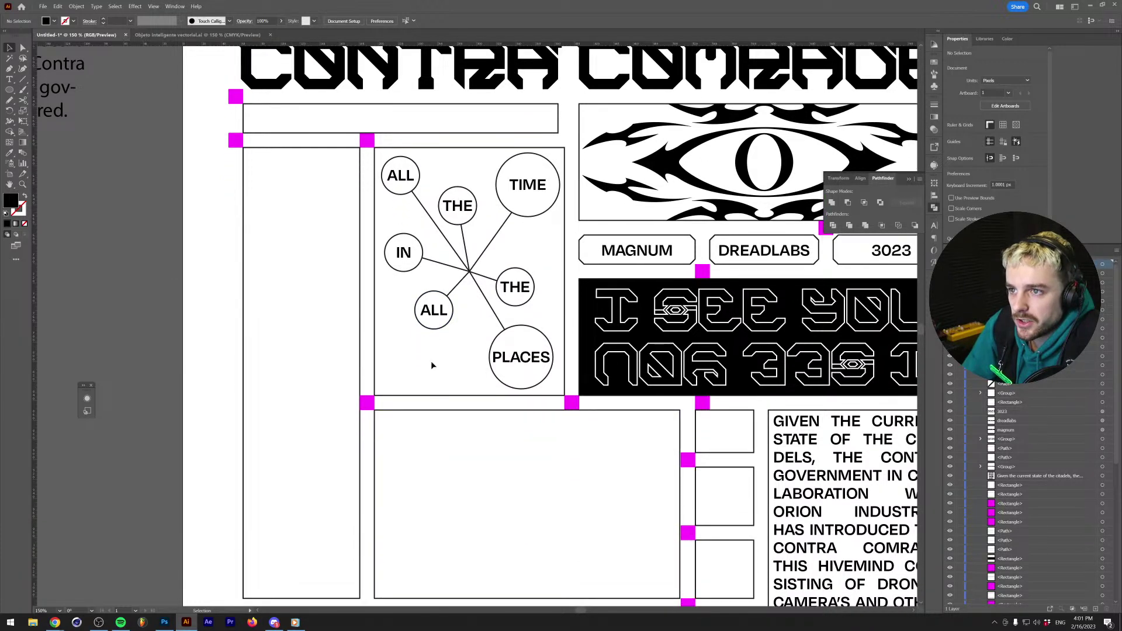
drag(511, 228, 557, 161)
click(486, 155)
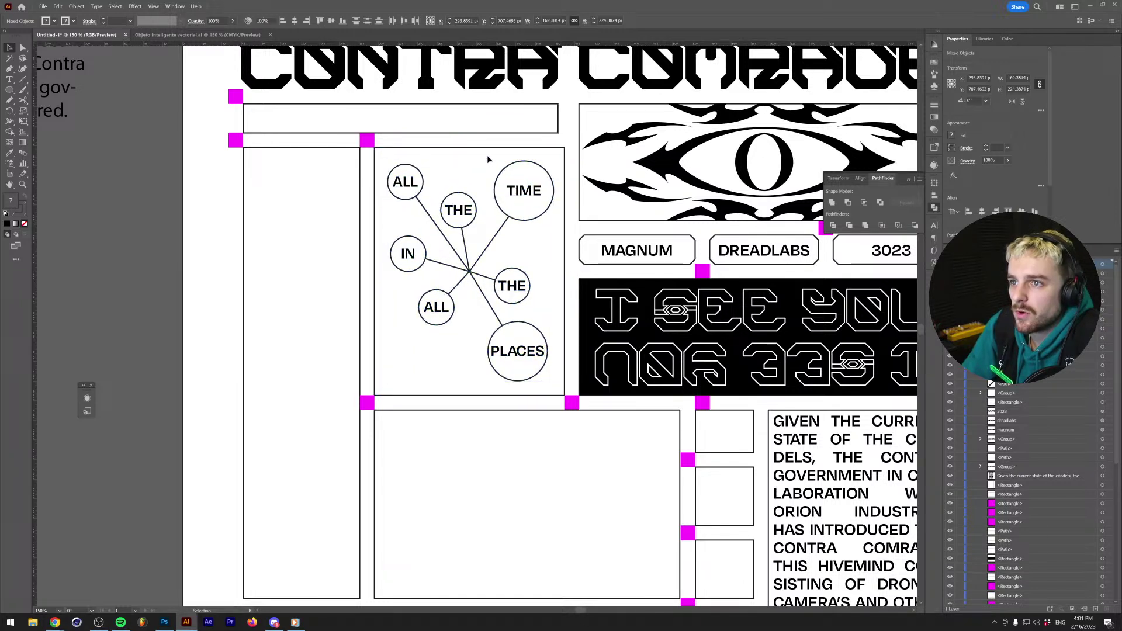
Examine the poster's remaining empty frames alongside the finished reference poster.
scroll(350, 307, down, 1)
scroll(350, 308, up, 1)
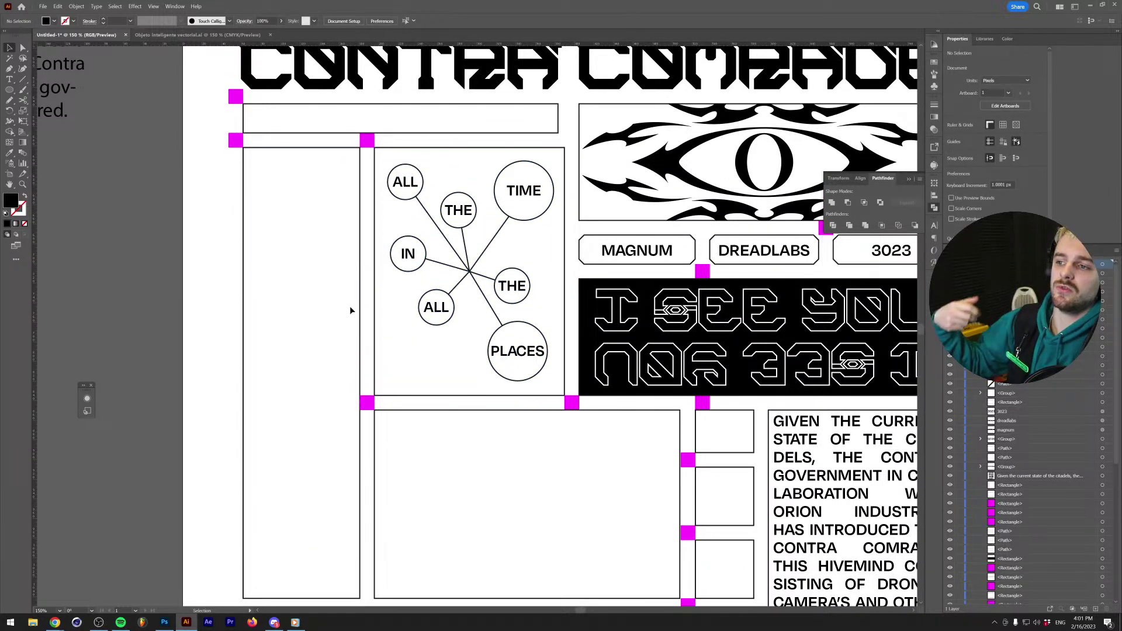
scroll(479, 490, down, 2)
scroll(482, 496, up, 2)
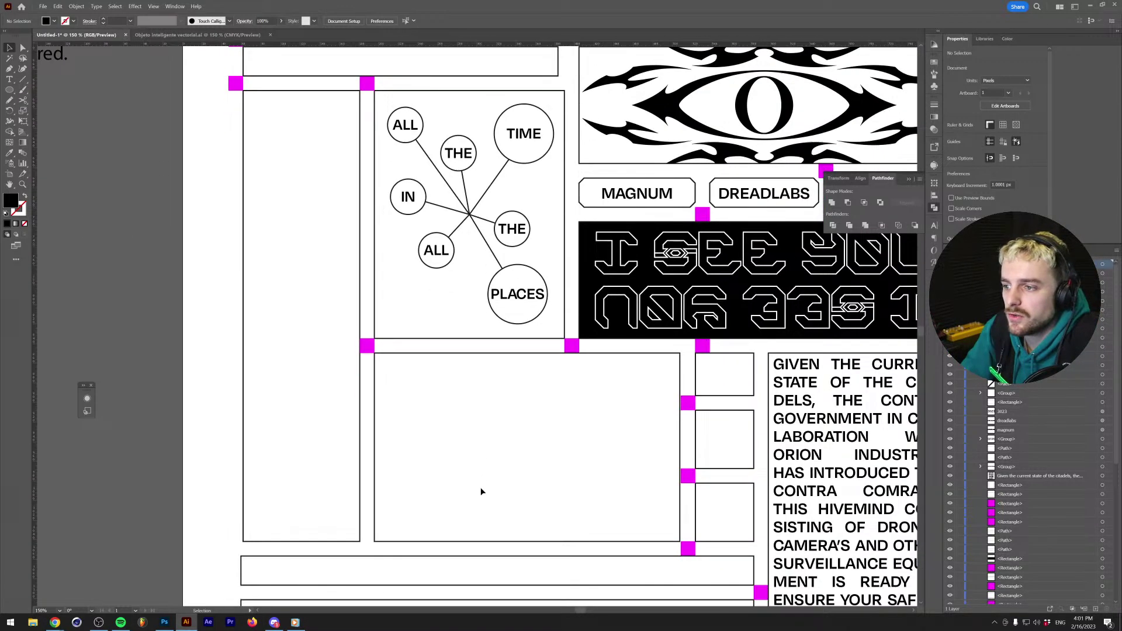
scroll(478, 485, down, 1)
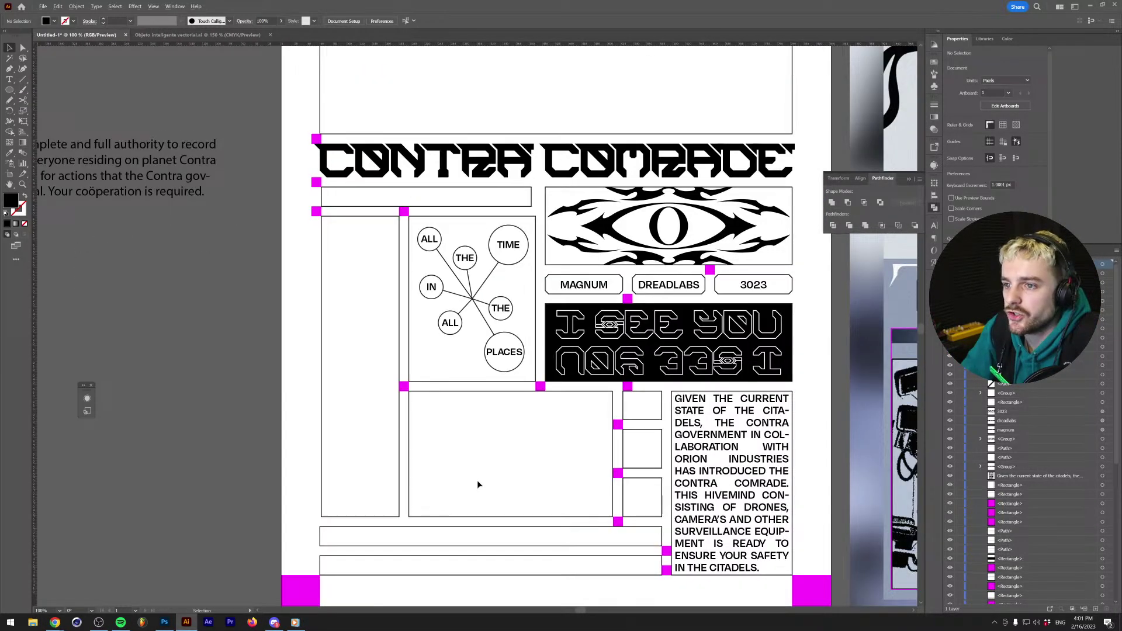
scroll(379, 497, down, 1)
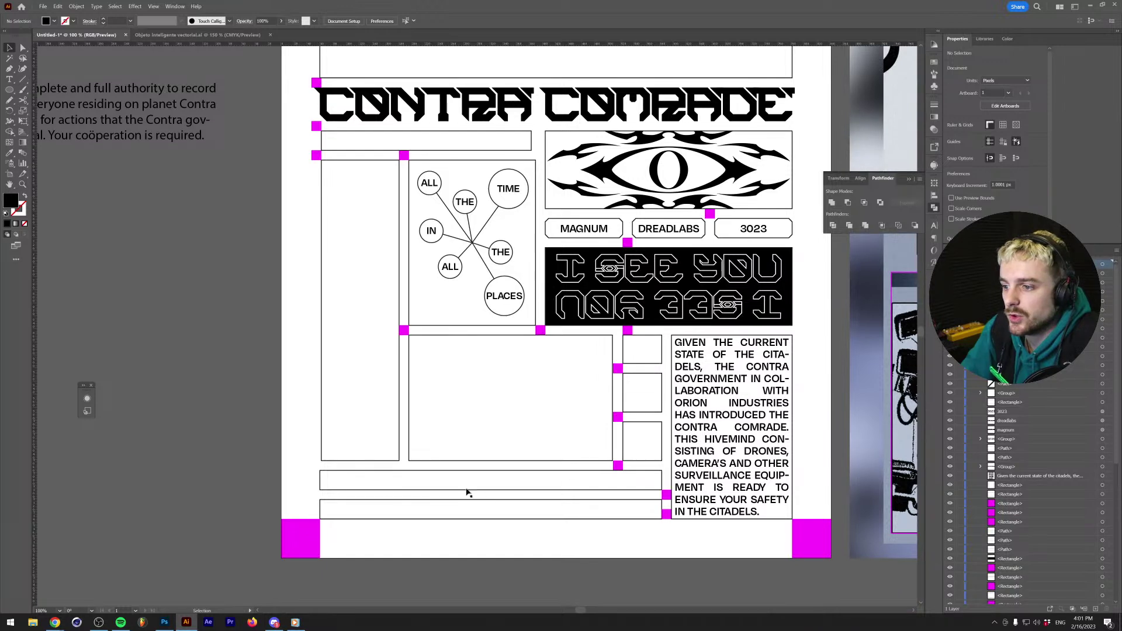
scroll(489, 454, down, 2)
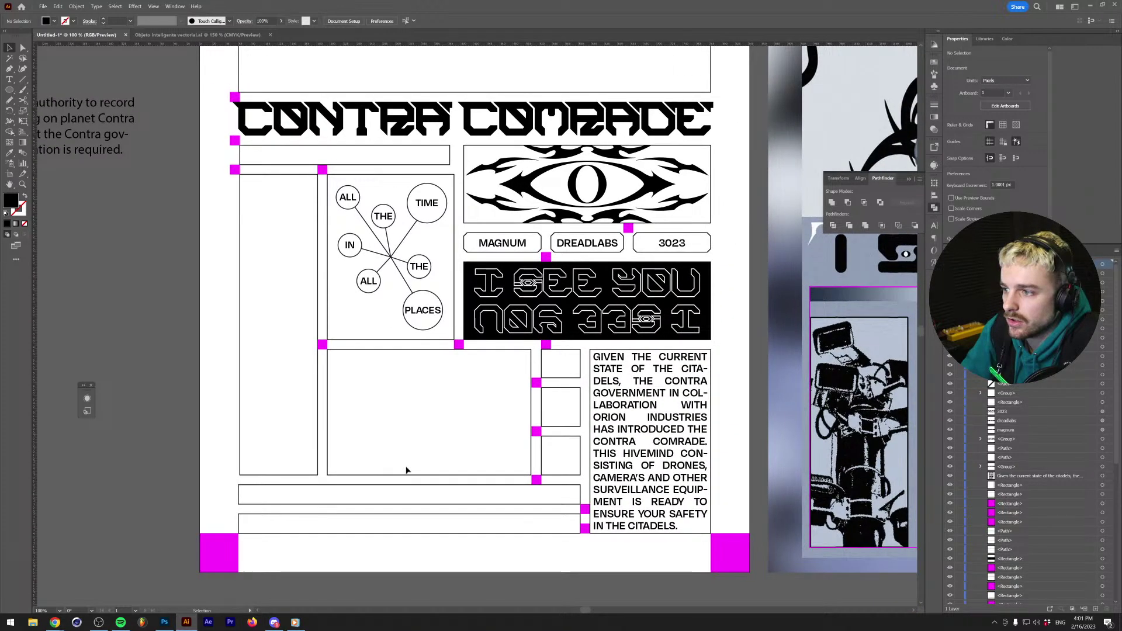
scroll(407, 470, down, 1)
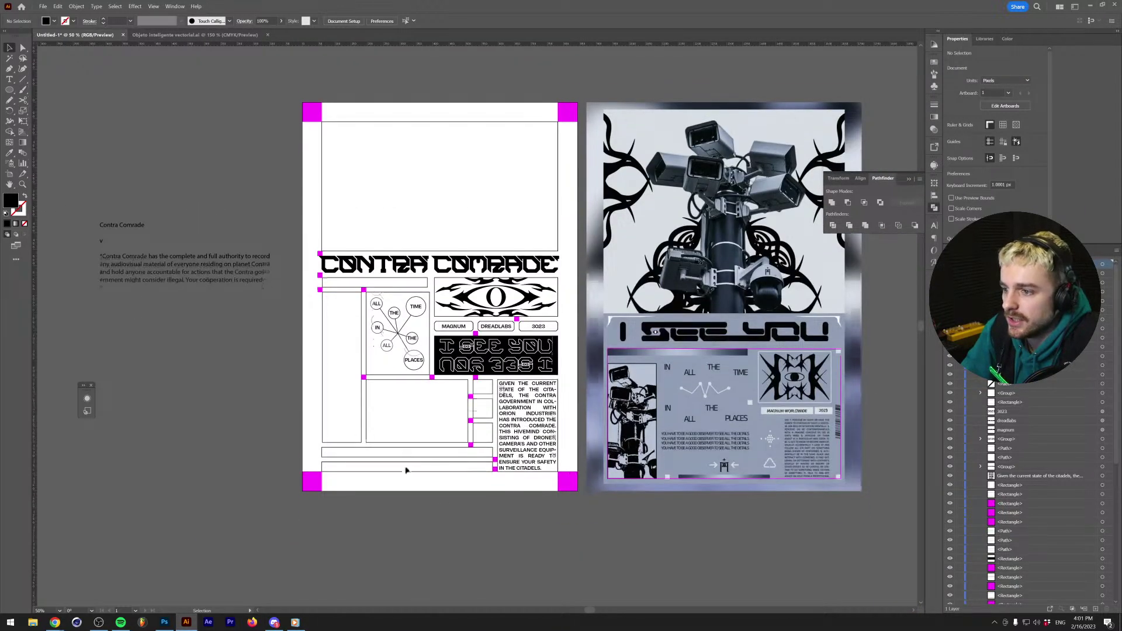
scroll(397, 467, up, 2)
scroll(379, 465, down, 1)
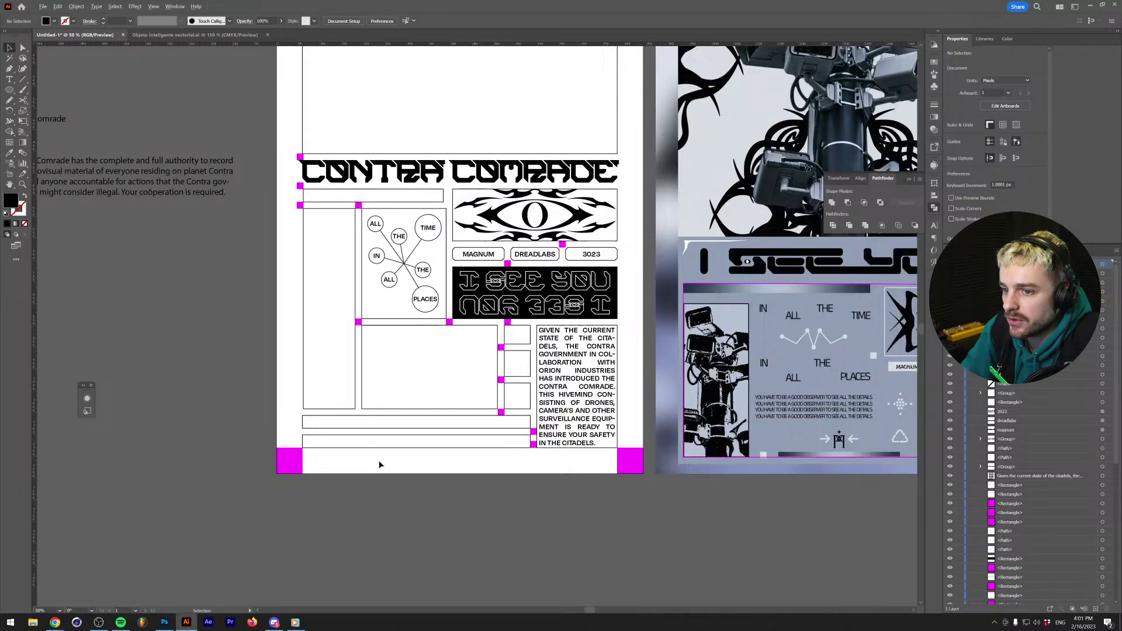
click(380, 448)
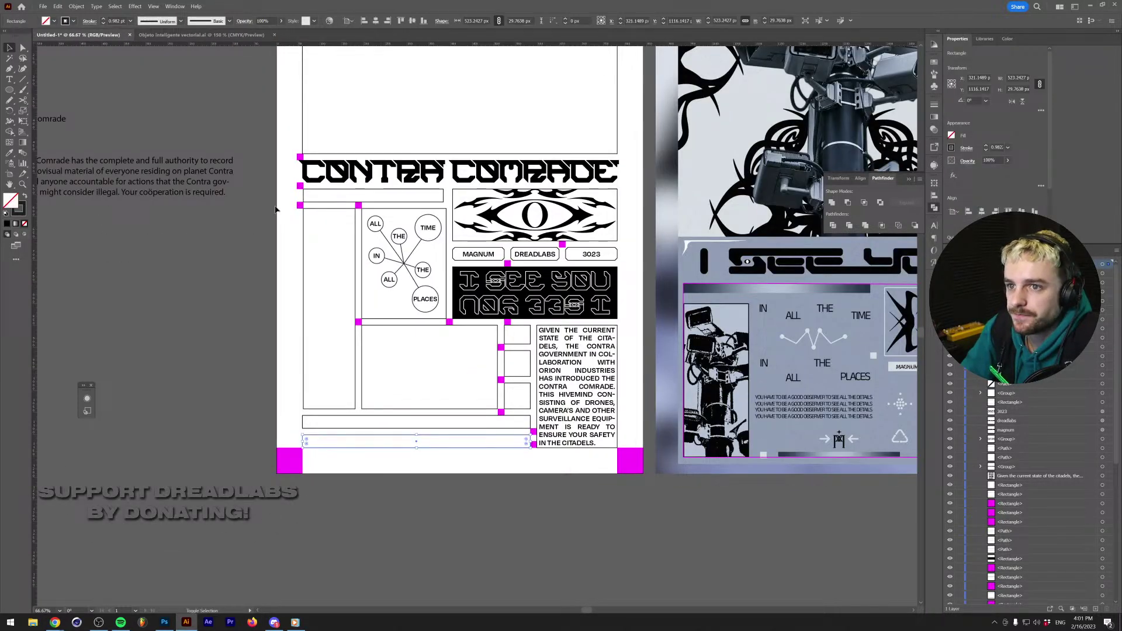
shift+click(331, 195)
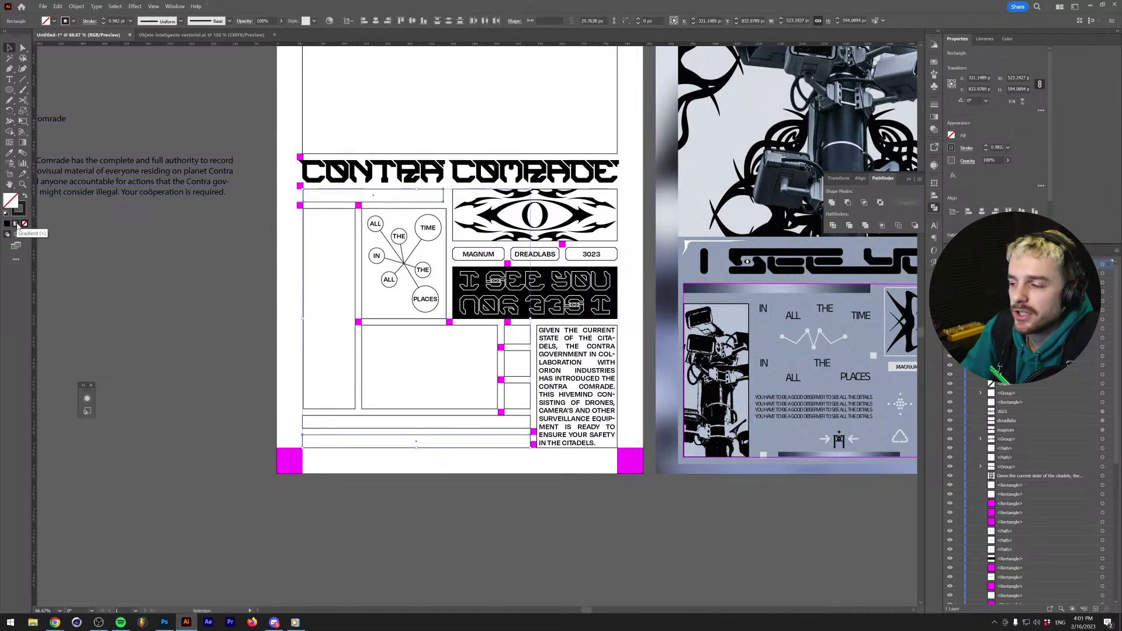
click(55, 623)
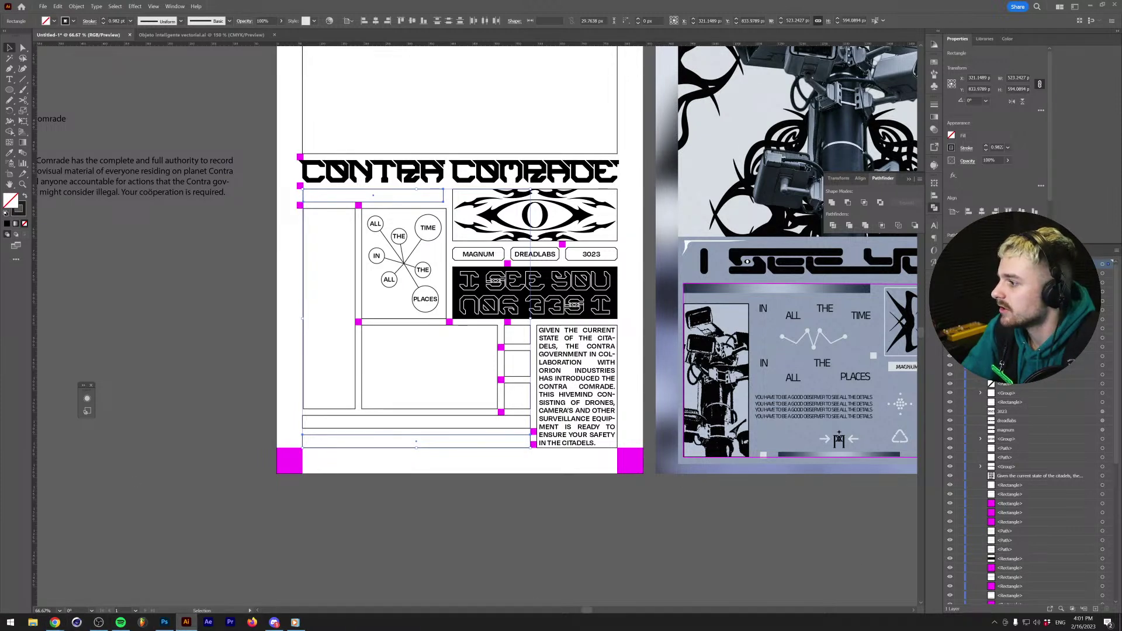
key(alt+Tab)
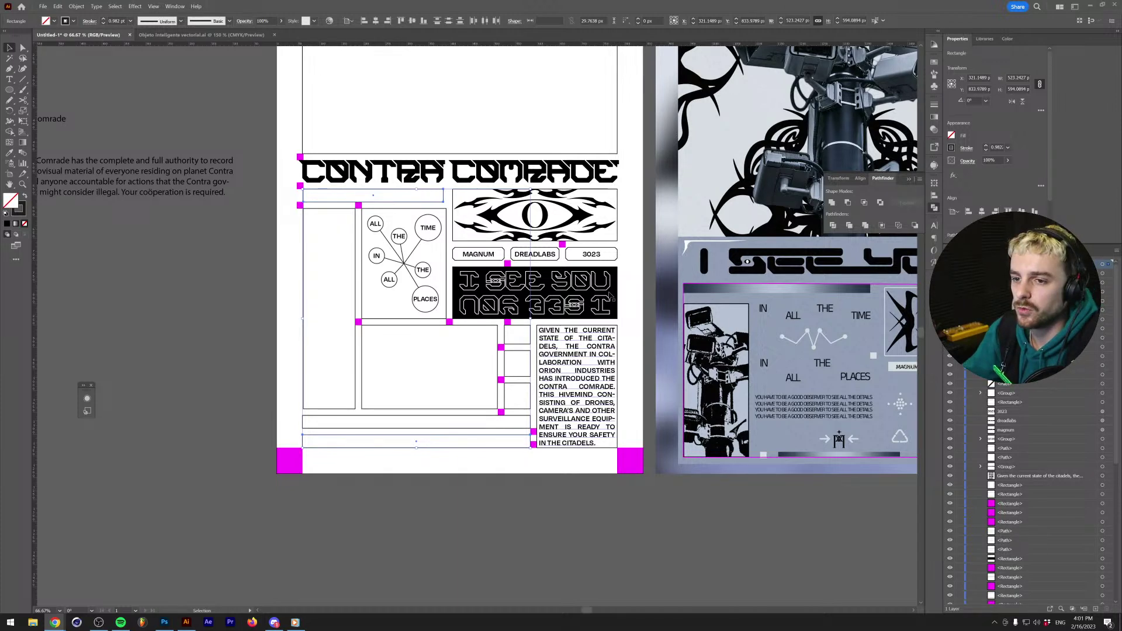
key(alt+Tab)
scroll(120, 226, down, 1)
scroll(124, 246, up, 1)
drag(152, 263, 273, 288)
scroll(274, 352, down, 1)
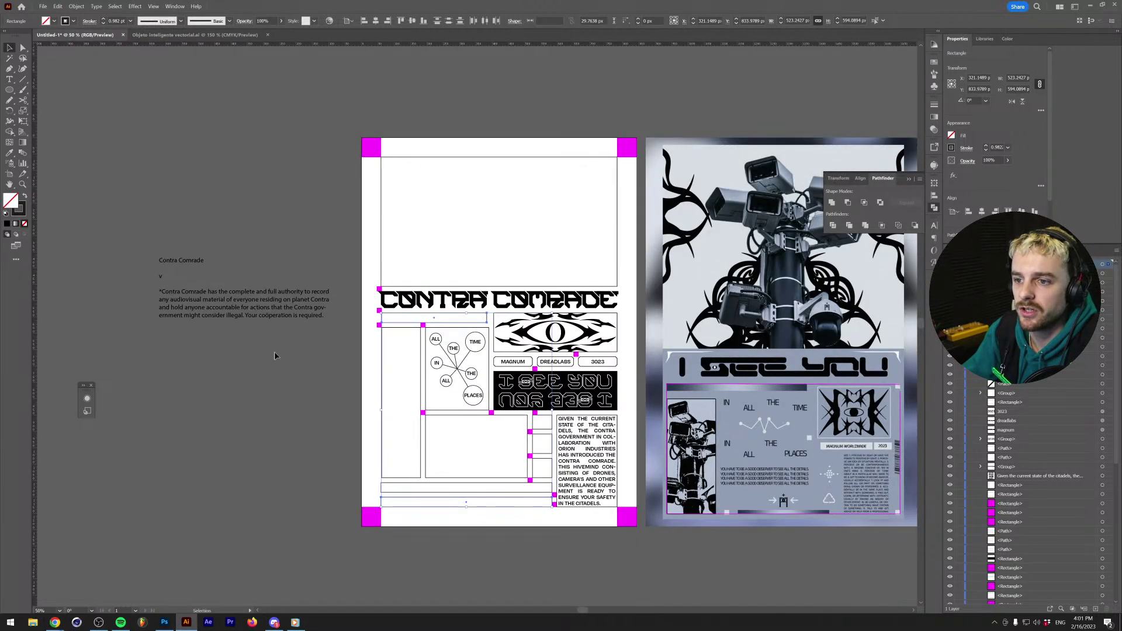
drag(275, 352, 222, 330)
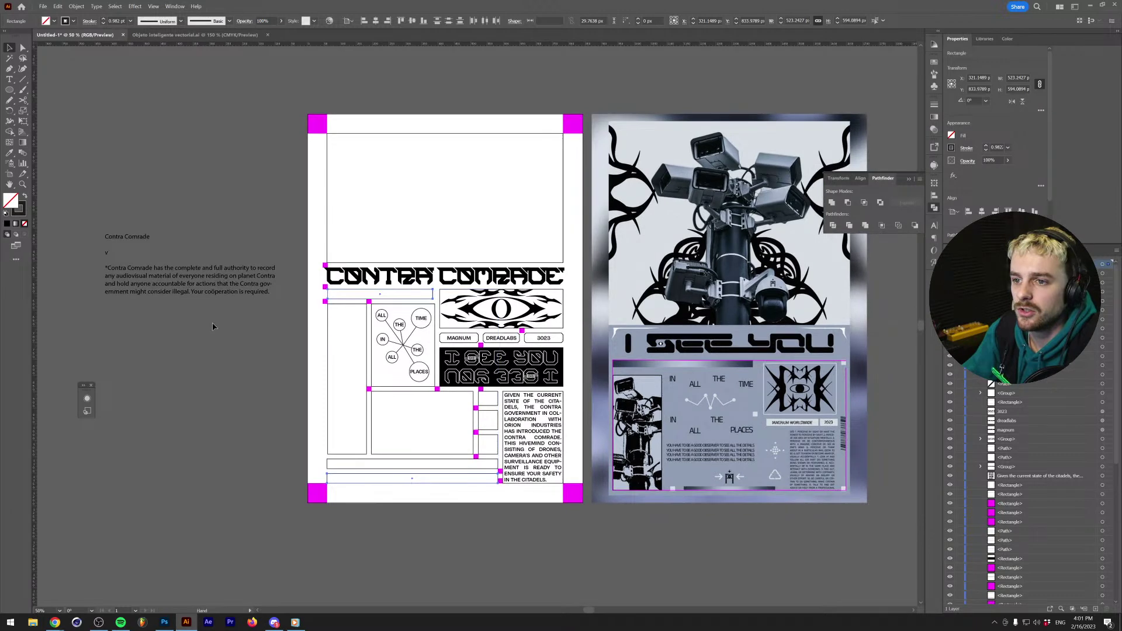
click(266, 360)
scroll(263, 363, up, 1)
scroll(263, 363, down, 2)
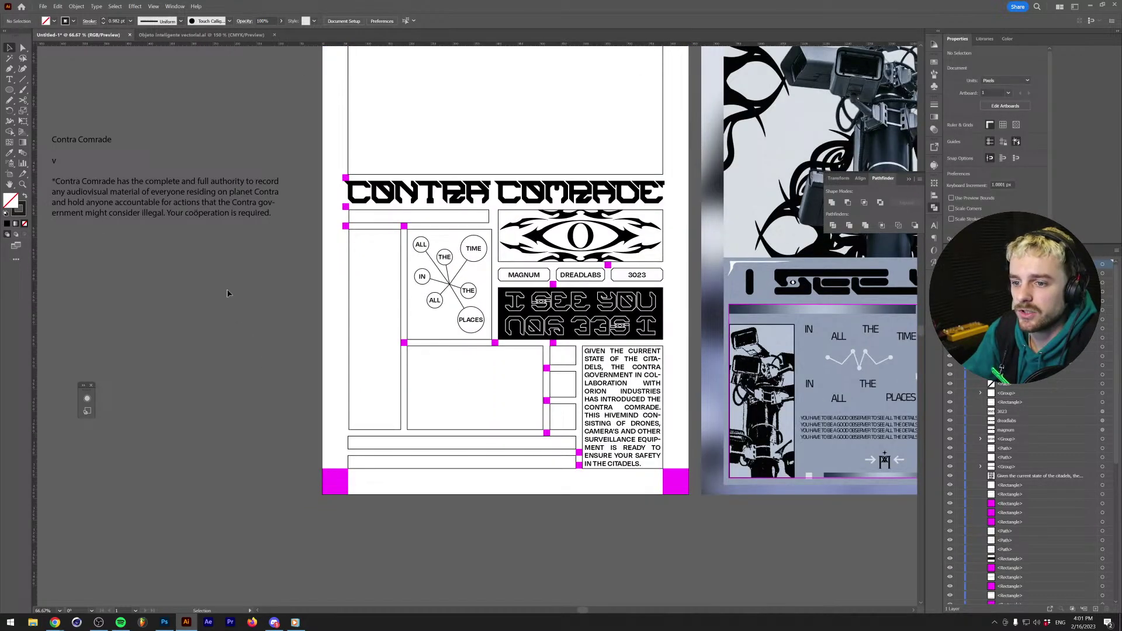
Fill the thin frames beneath the title and at the poster's bottom edge with a linear gradient that has an added middle stop.
click(424, 465)
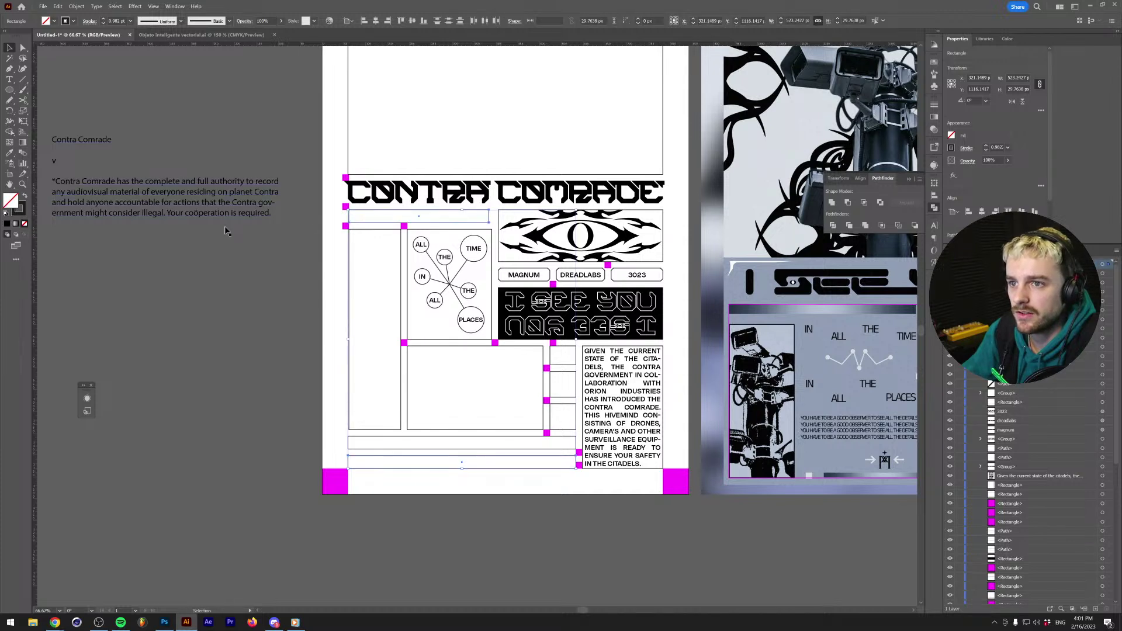
click(15, 223)
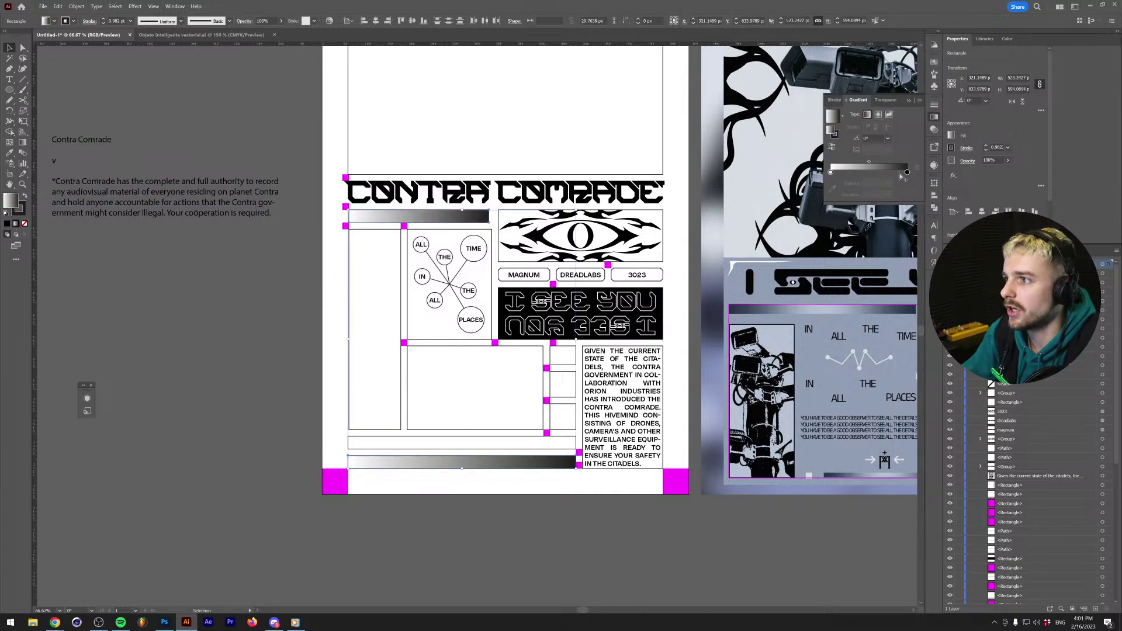
click(842, 172)
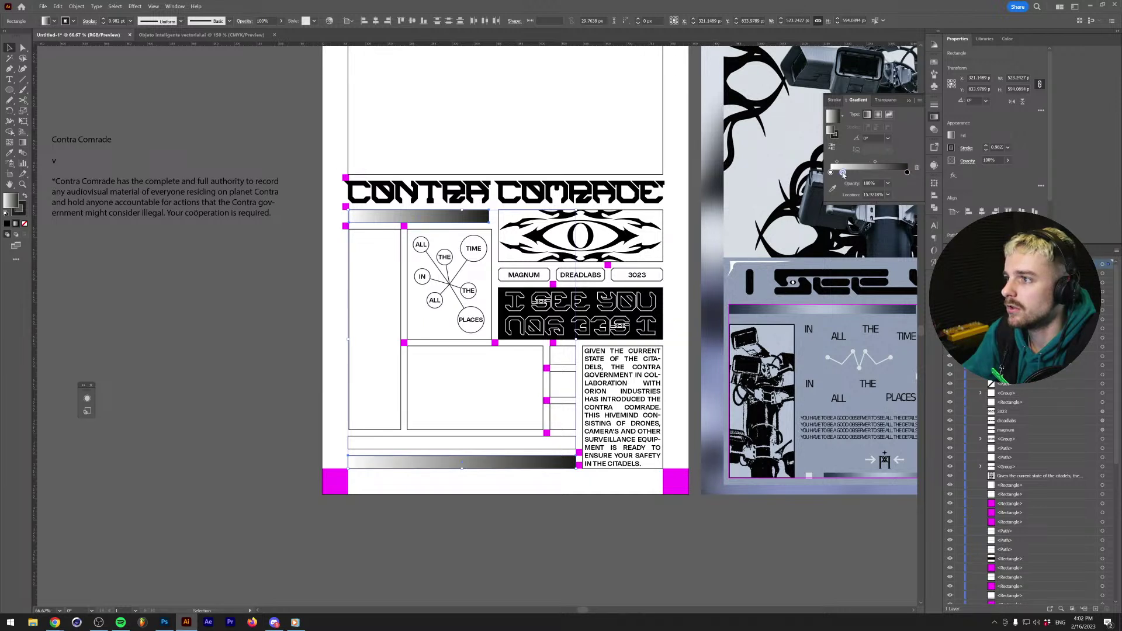
mouse_move(842, 172)
mouse_down()
mouse_move(873, 172)
mouse_move(830, 172)
mouse_up()
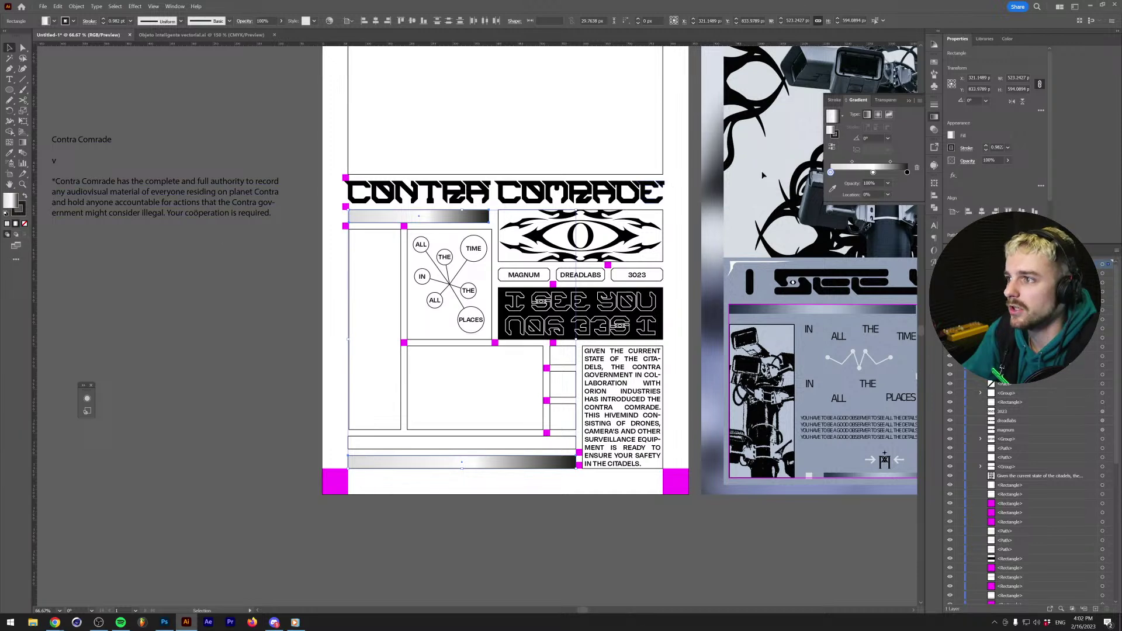
Make the gradient's first stop black and set the white middle stop's location to 50%, leaving nothing selected.
double_click(831, 173)
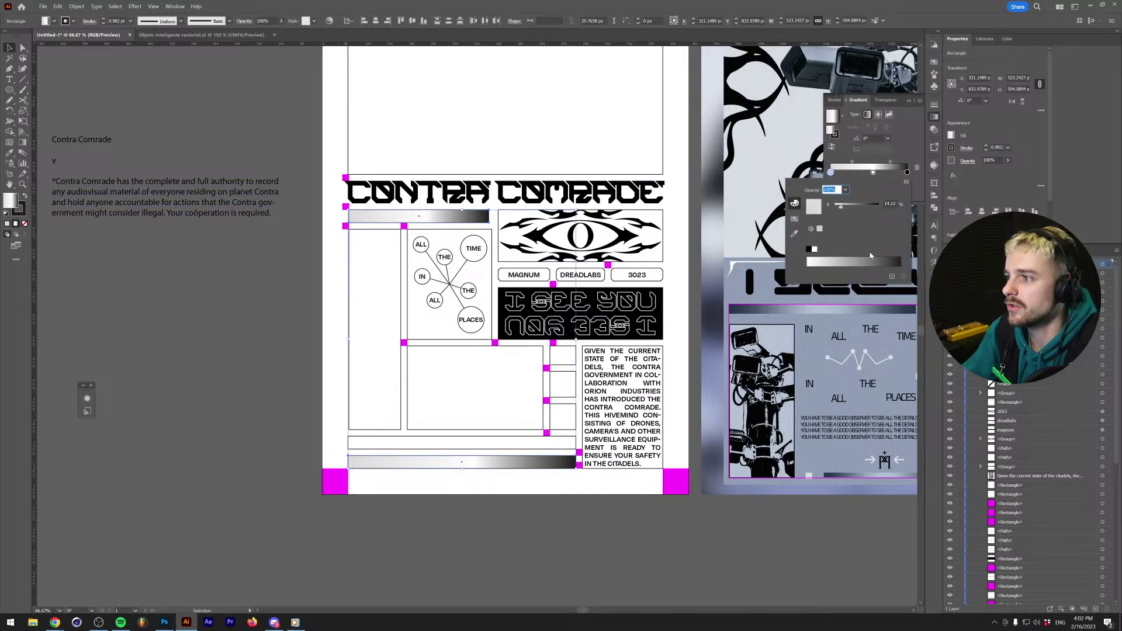
click(897, 262)
click(881, 160)
click(874, 173)
click(887, 195)
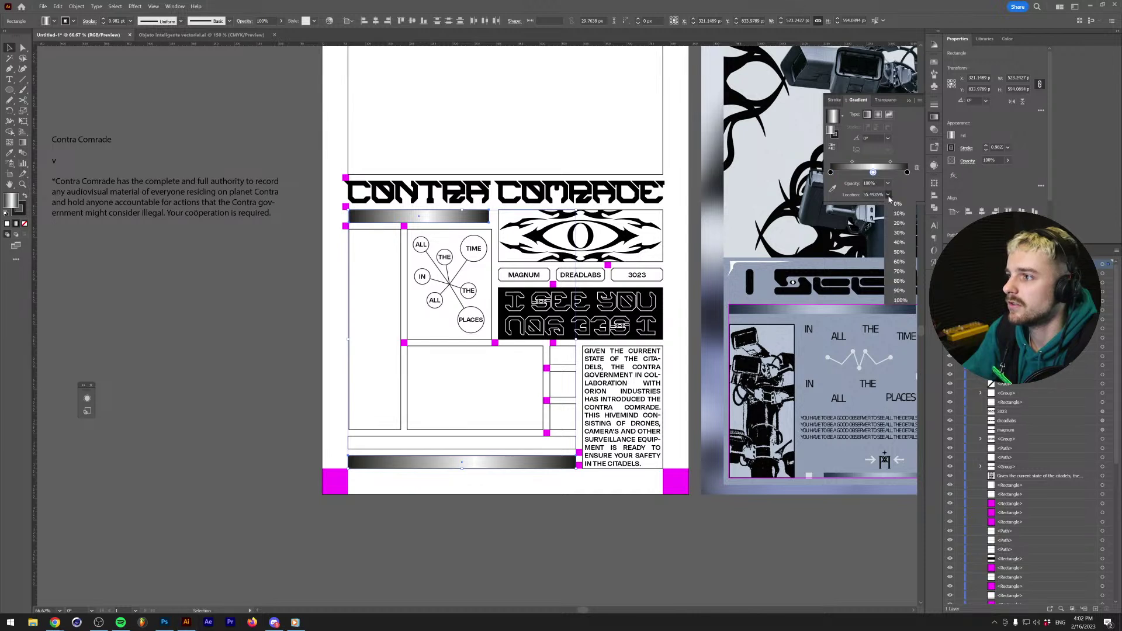
click(899, 252)
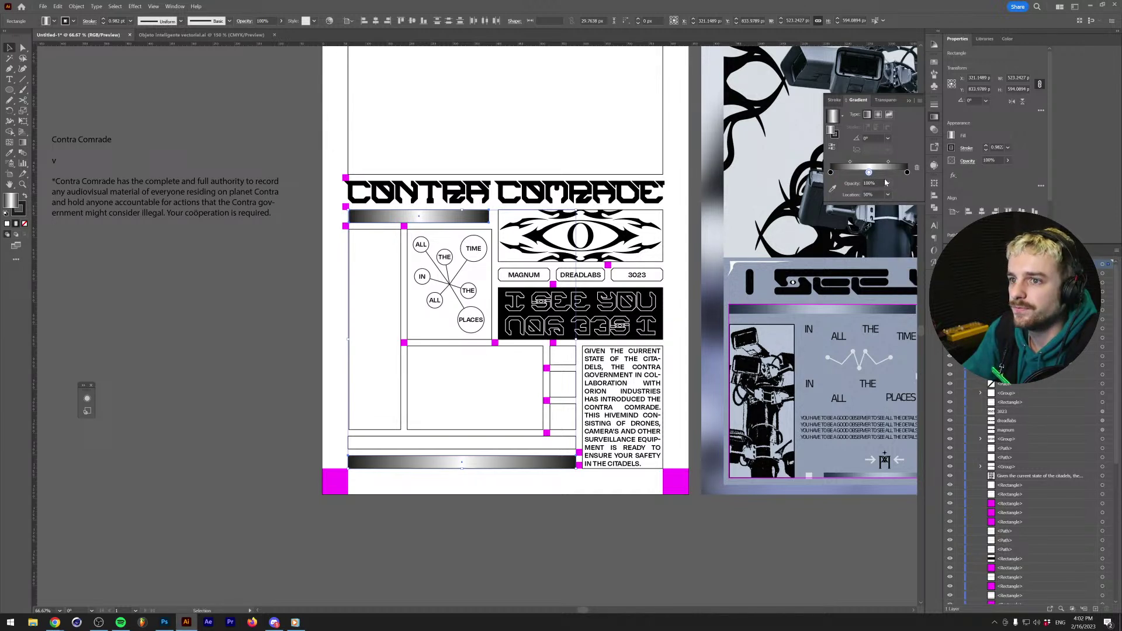
click(239, 323)
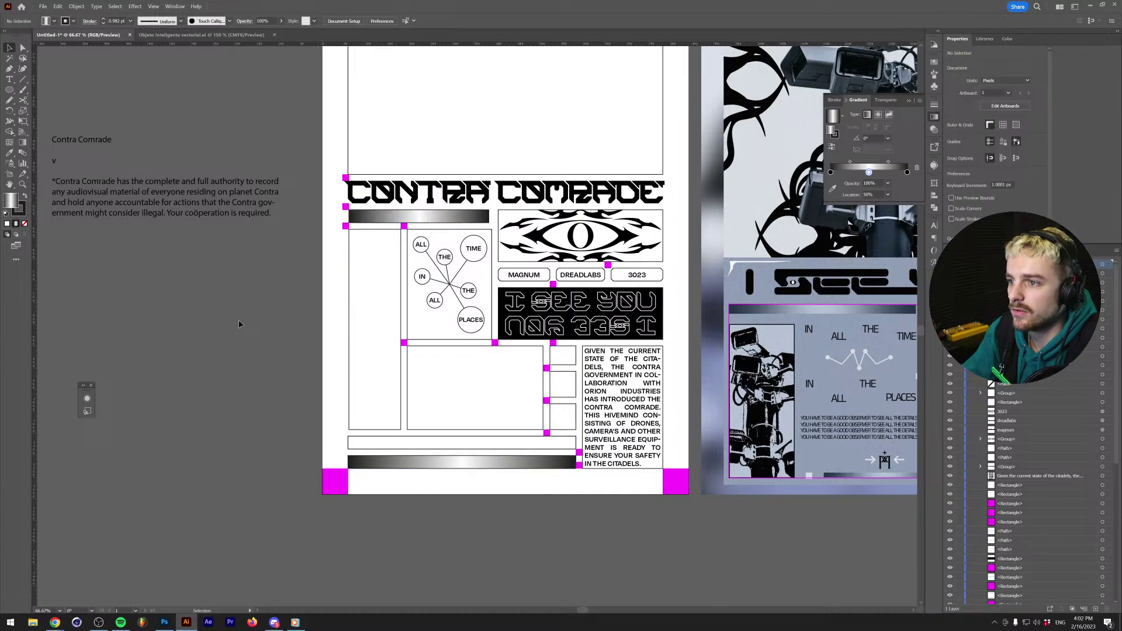
Add a LOREM IPSUM placeholder text line at the poster's lower edge, below the gradient bar.
scroll(273, 327, down, 2)
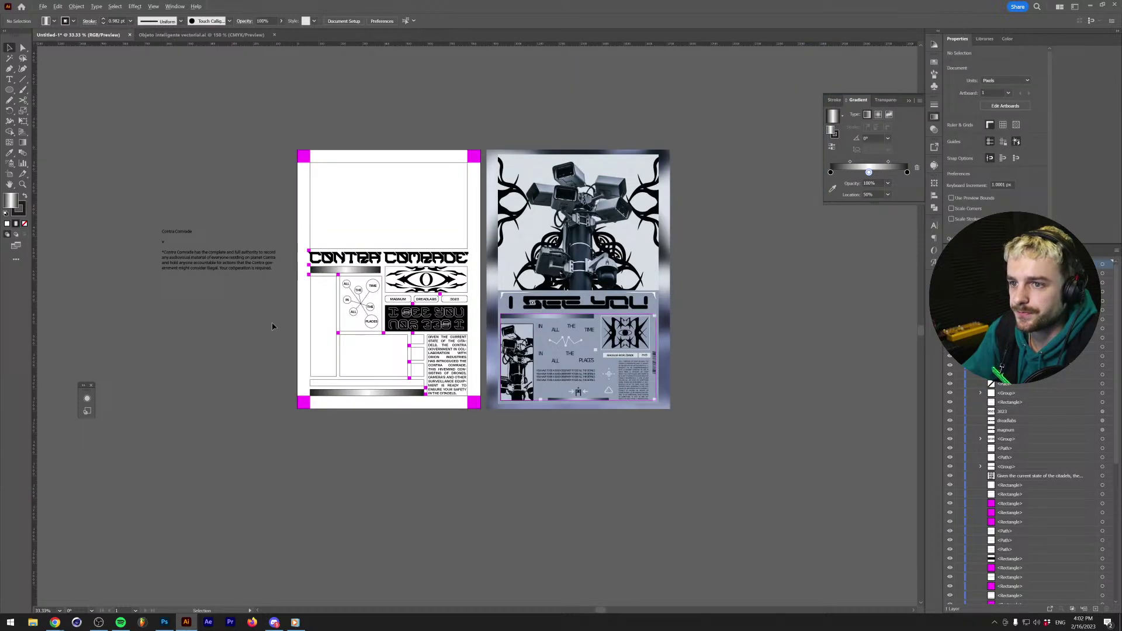
scroll(275, 324, up, 1)
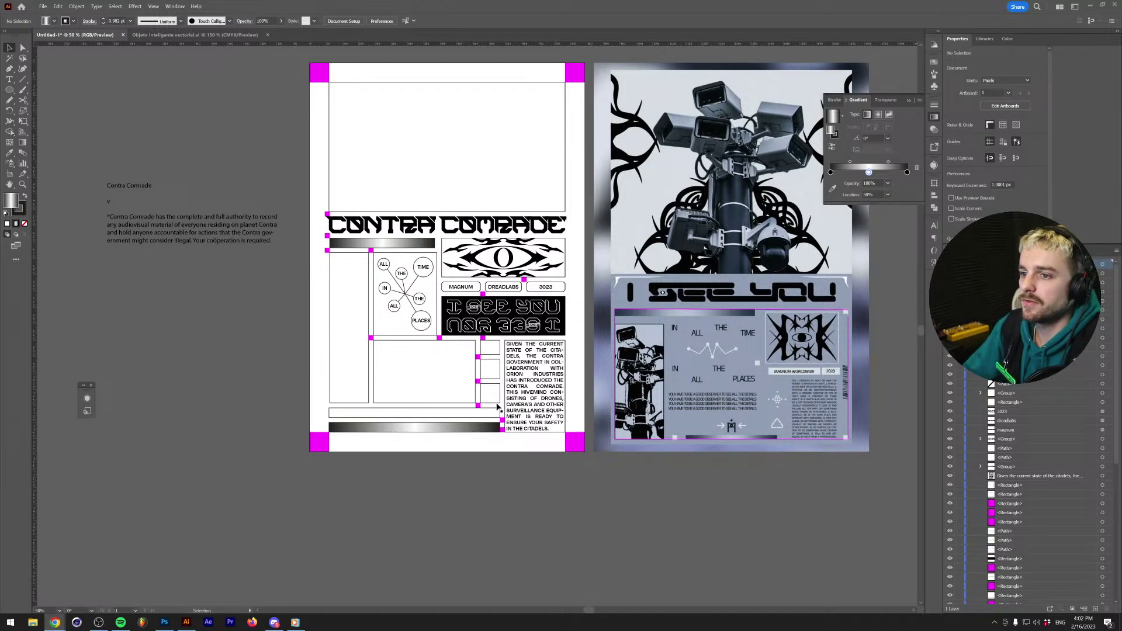
scroll(501, 374, up, 5)
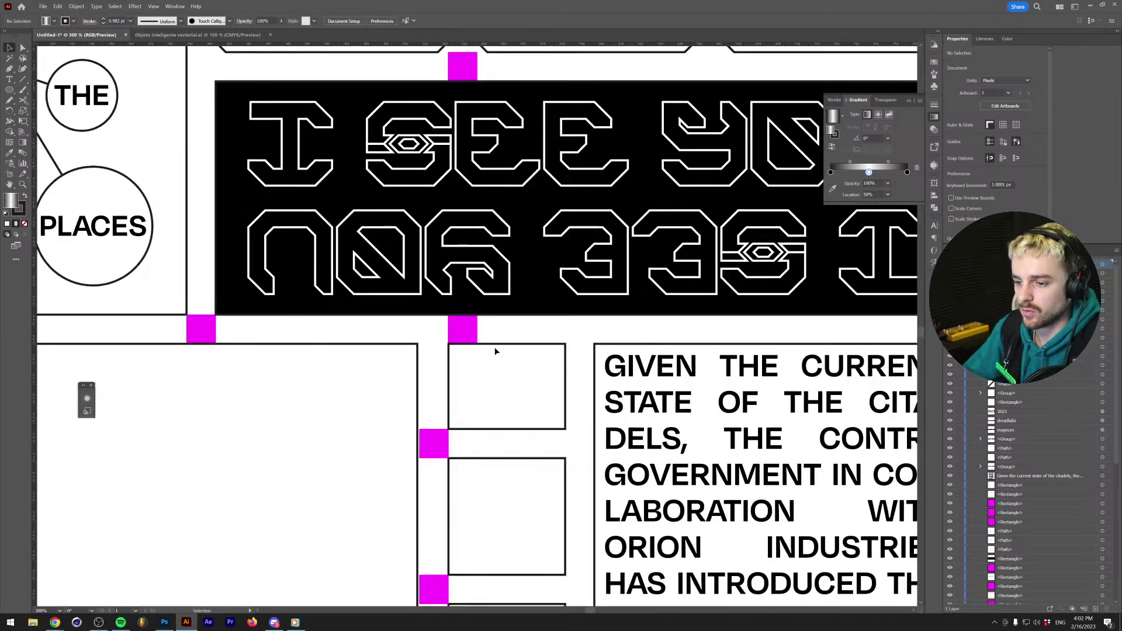
scroll(495, 350, down, 2)
scroll(496, 351, down, 4)
key(t)
click(467, 514)
key(Escape)
Search all fonts for "code" without the activated-fonts filter and set the placeholder text to Libre Barcode 128 Regular.
click(316, 21)
text(codf)
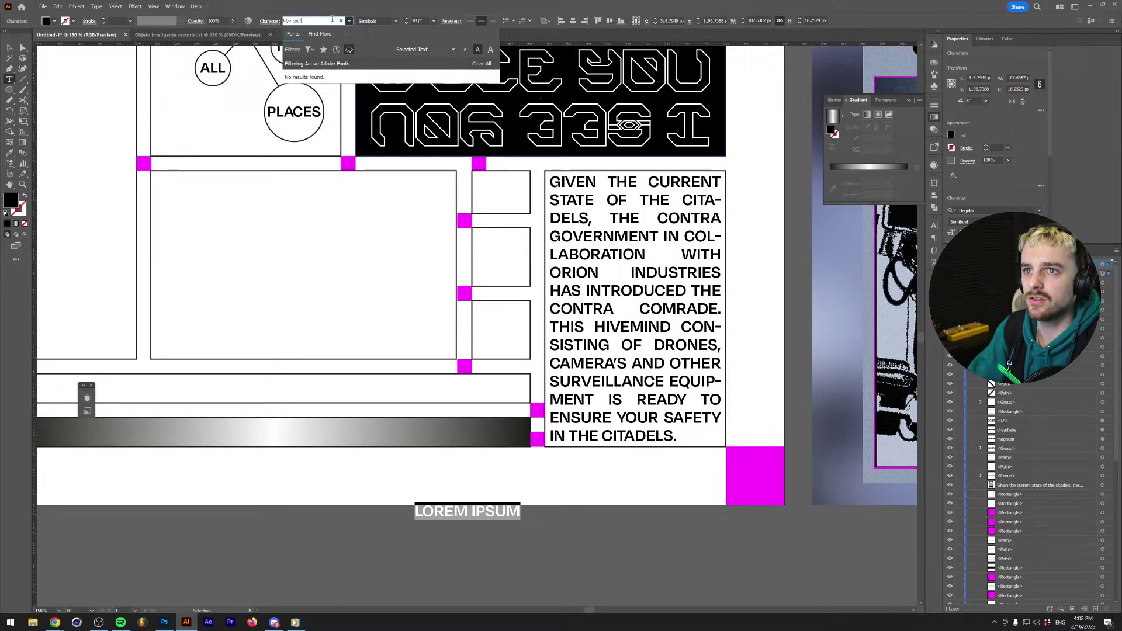
key(BackSpace)
text(e)
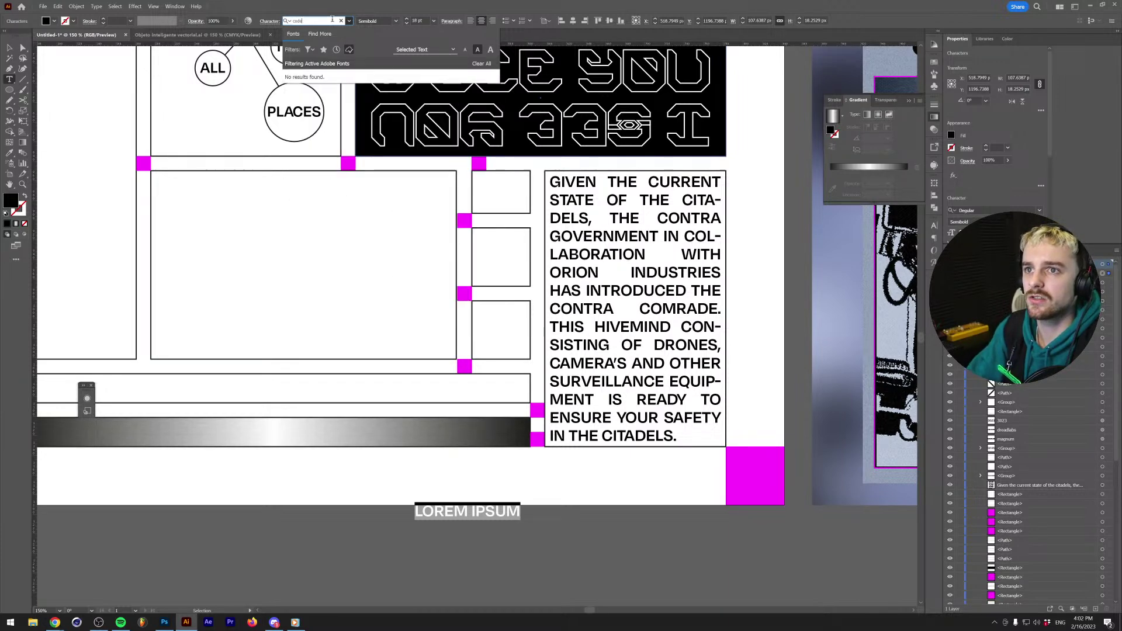
click(349, 51)
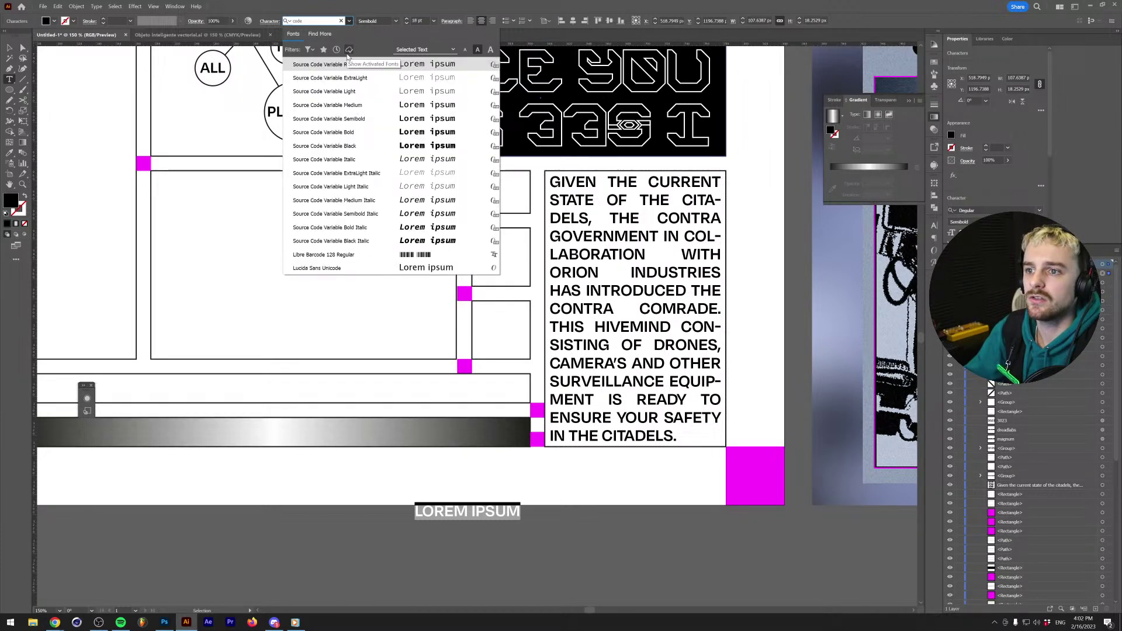
click(344, 255)
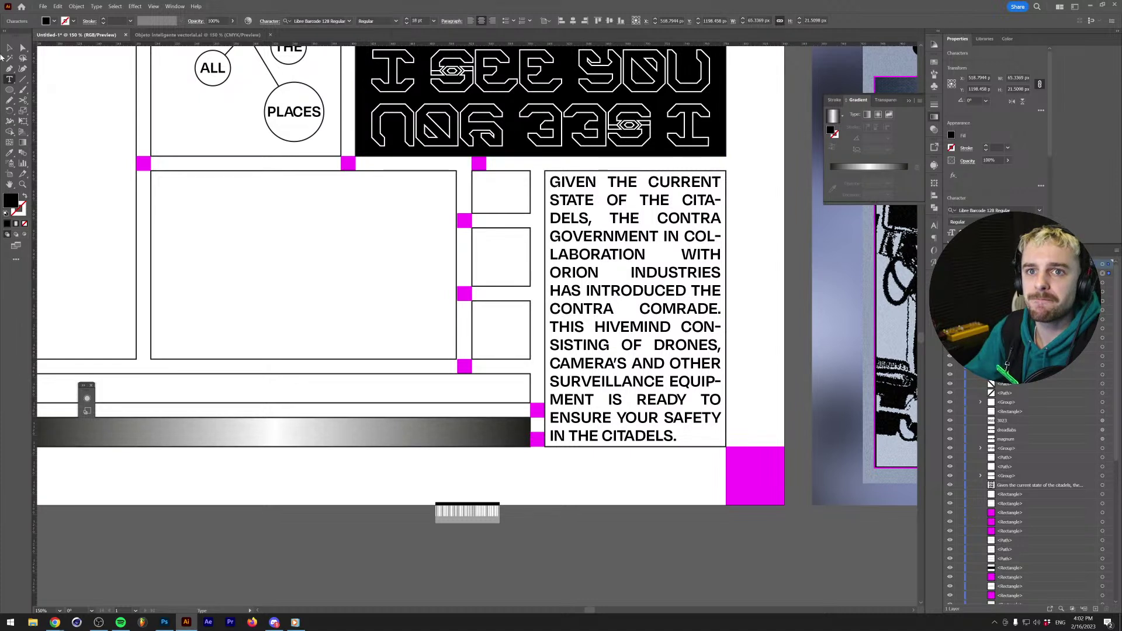
Move the barcode text into the poster's bottom margin and replace its content with a short number beginning with 302.
click(9, 47)
drag(456, 514, 301, 488)
double_click(301, 487)
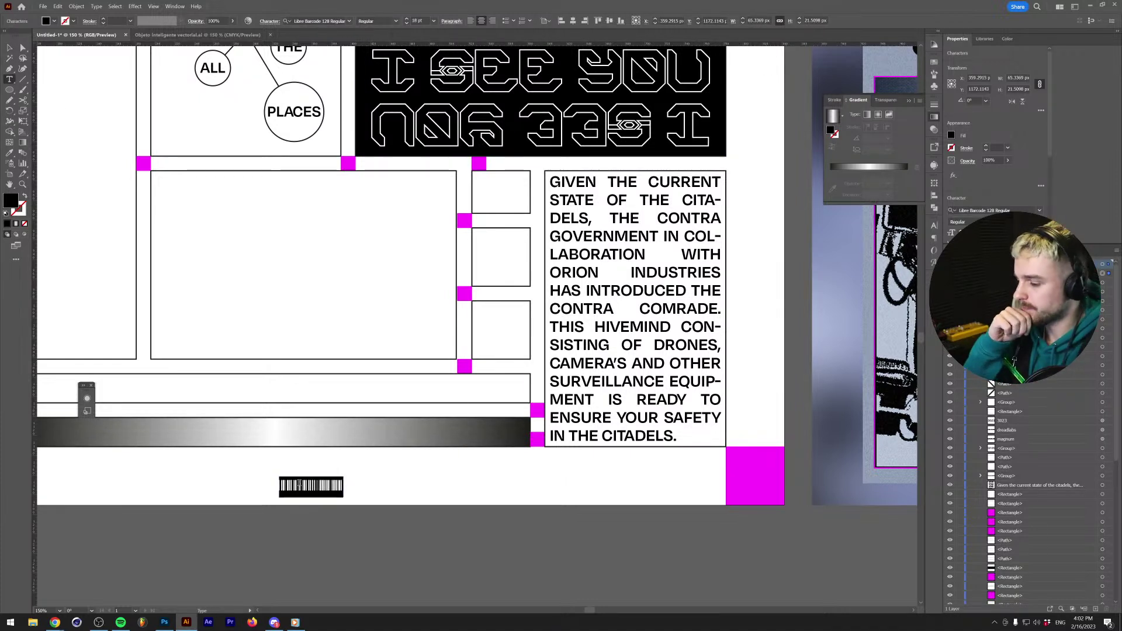
text(3)
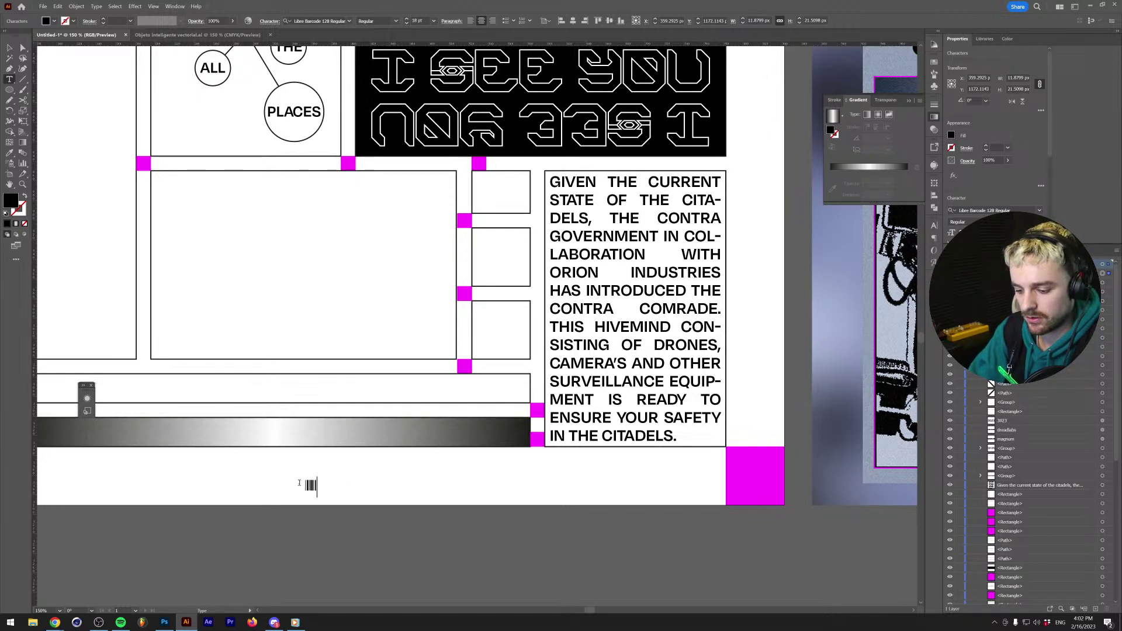
key(BackSpace)
text(302)
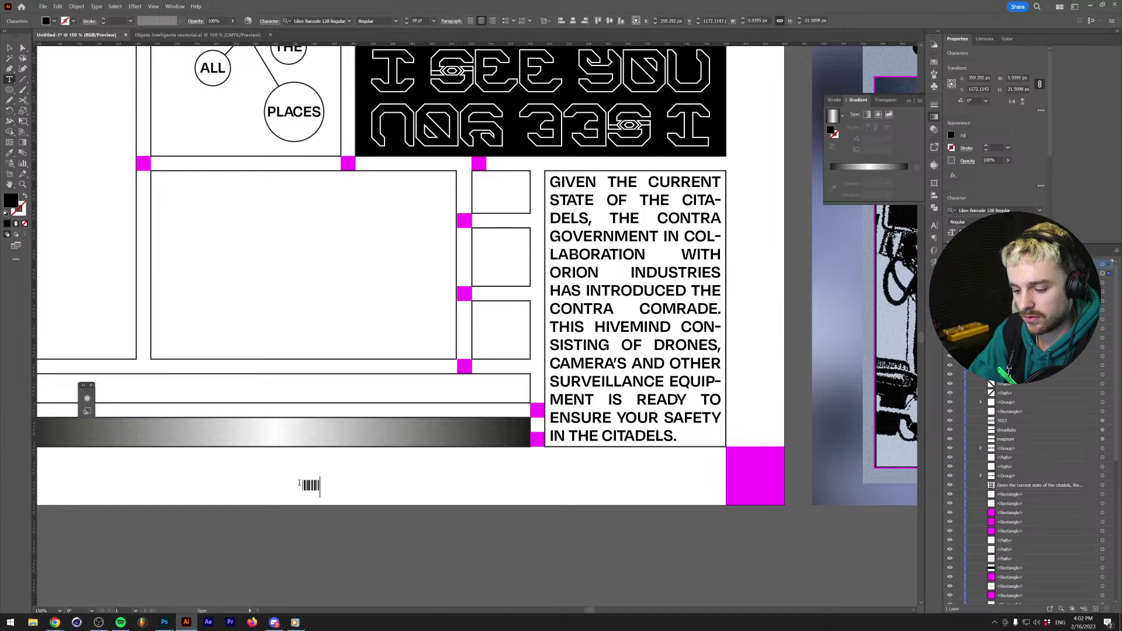
click(10, 48)
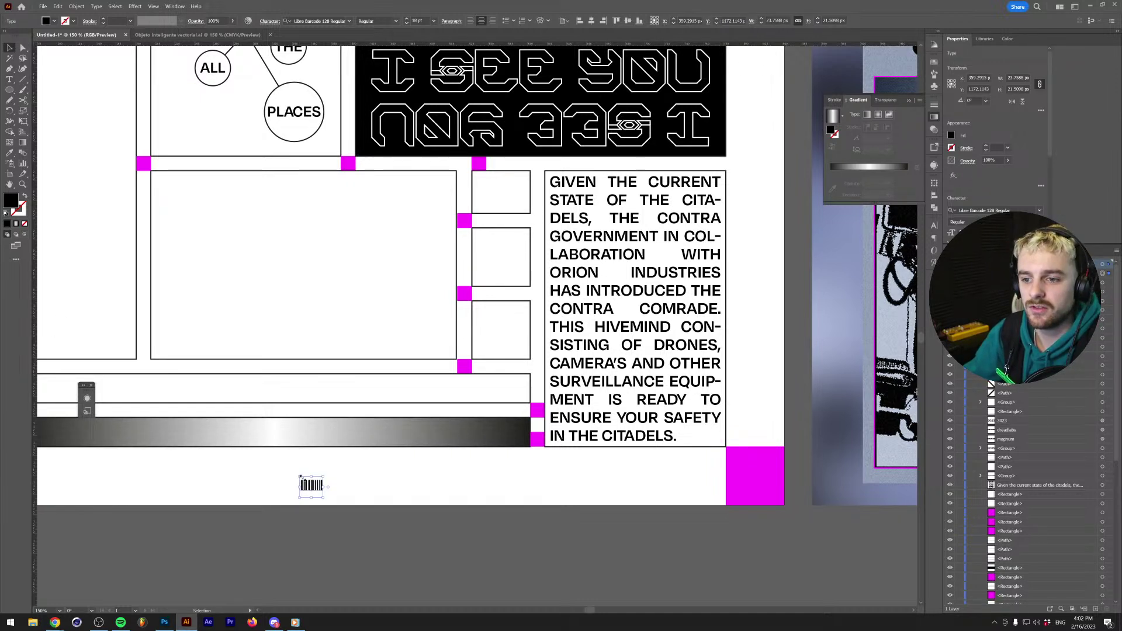
Convert the barcode text to outlines and move it into the uppermost small frame beside the paragraph.
right_click(312, 486)
click(342, 364)
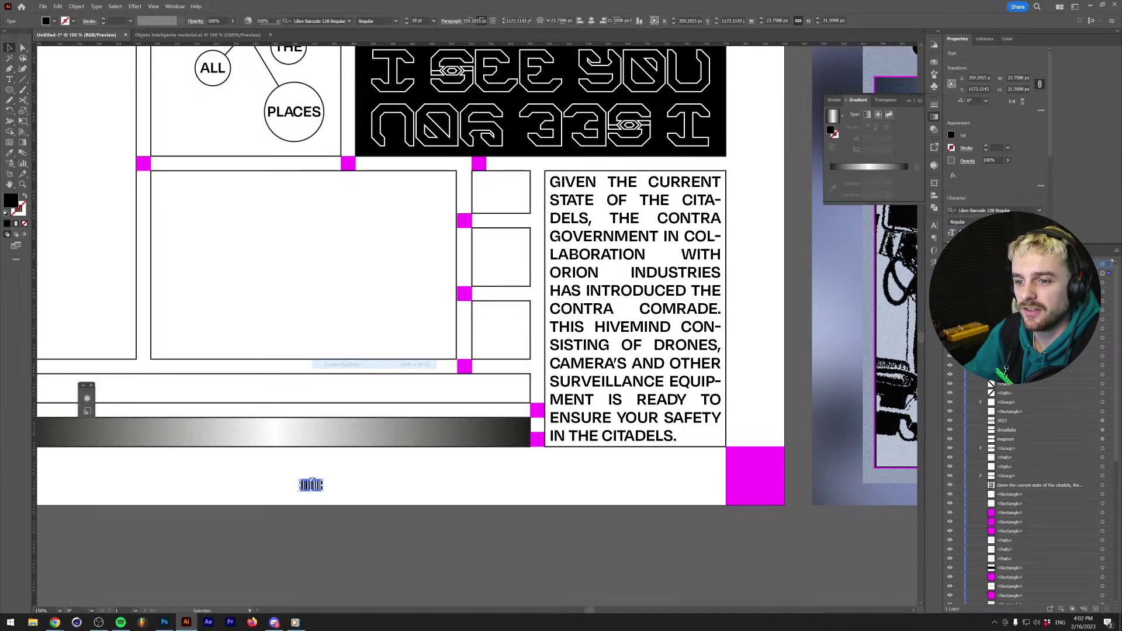
drag(310, 486, 491, 195)
Stretch the barcode to fill its small frame completely, then delete the frame's outline.
scroll(496, 199, up, 5)
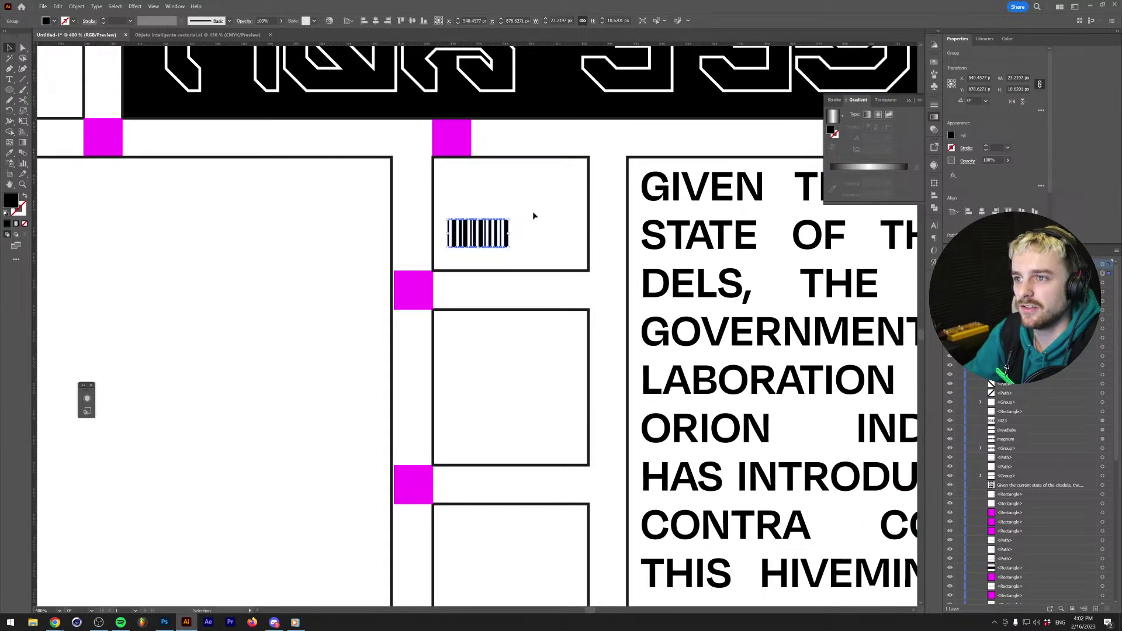
drag(510, 253, 589, 192)
drag(448, 282, 433, 305)
click(445, 306)
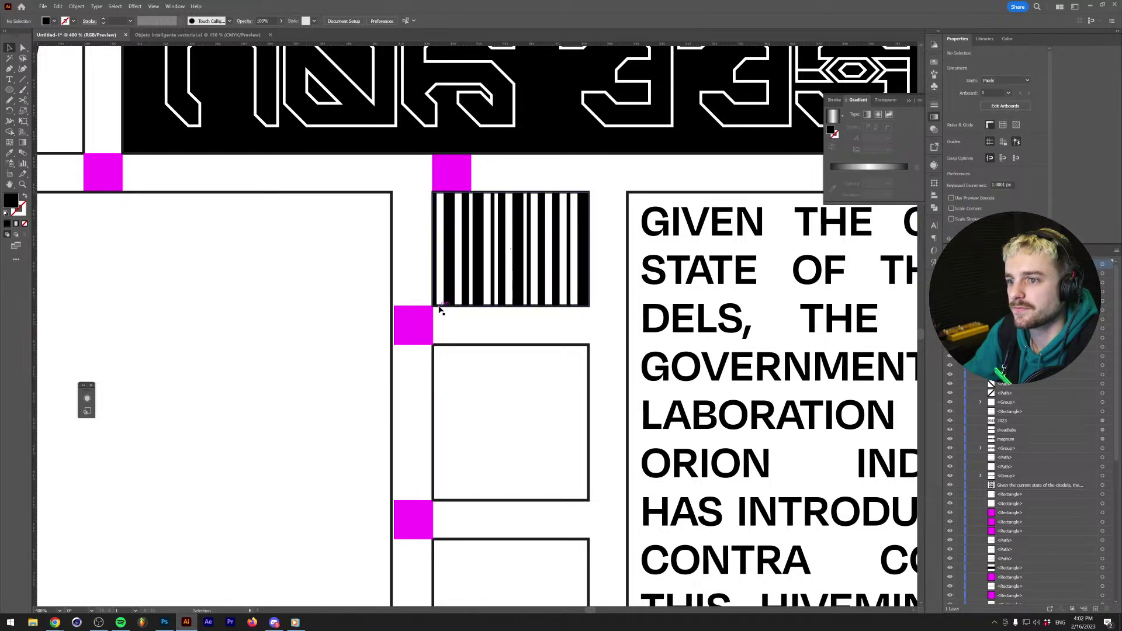
click(444, 309)
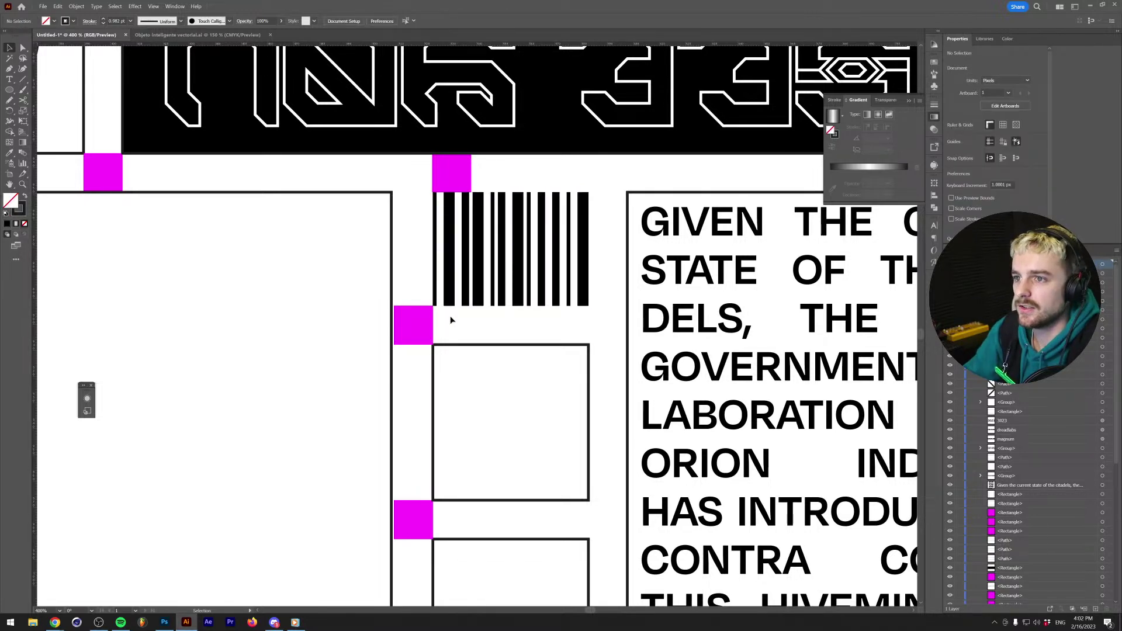
scroll(446, 310, down, 2)
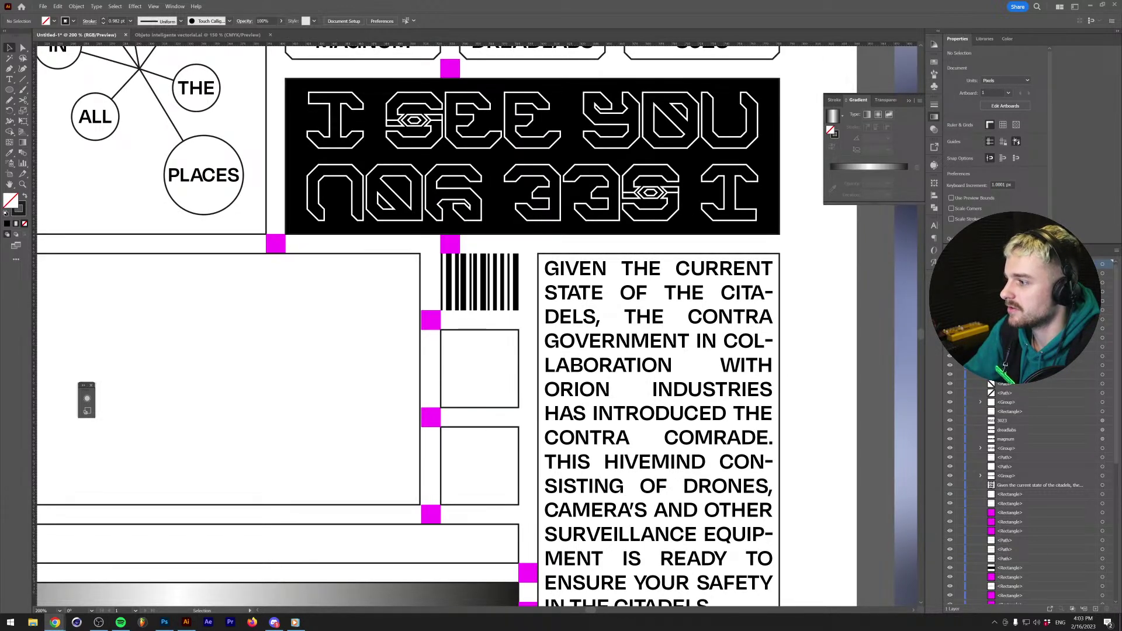
scroll(347, 345, down, 2)
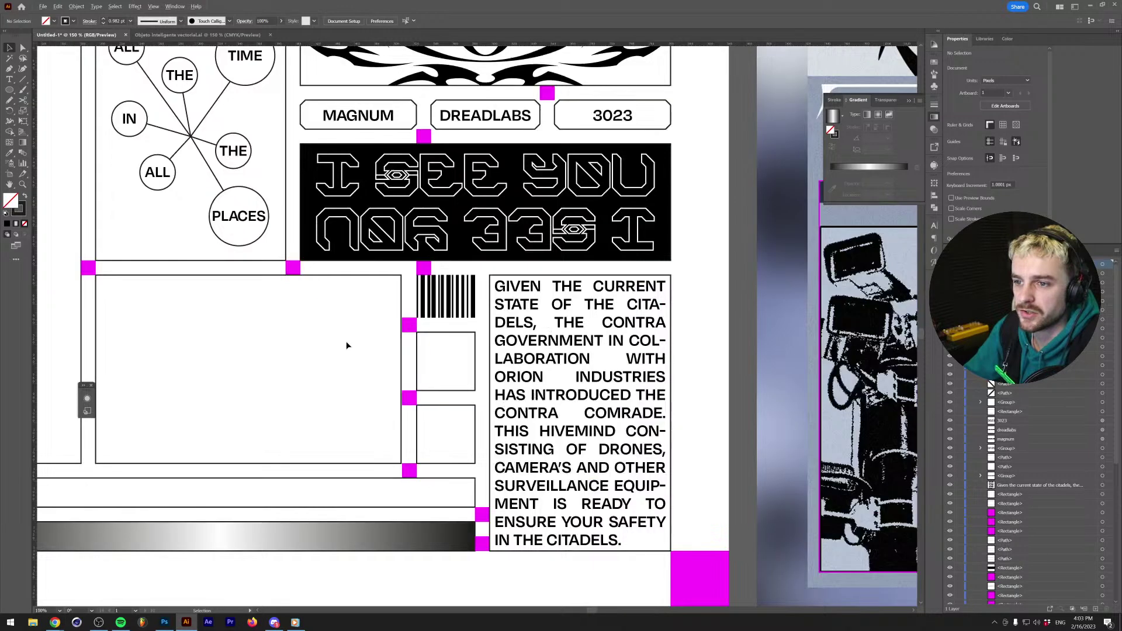
scroll(329, 344, down, 2)
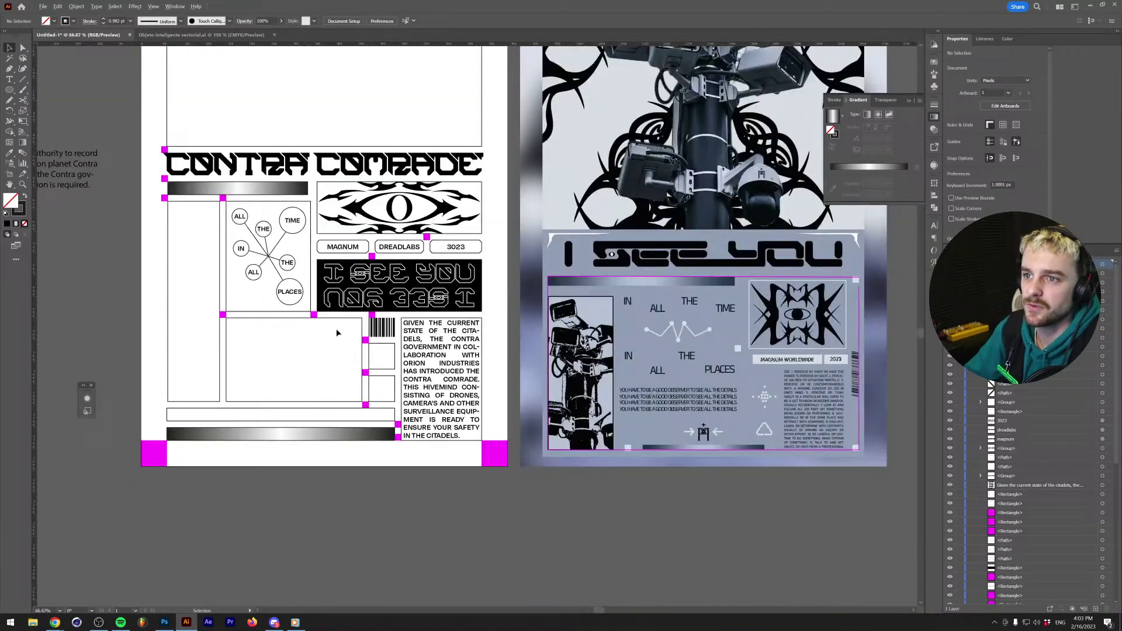
scroll(366, 306, down, 1)
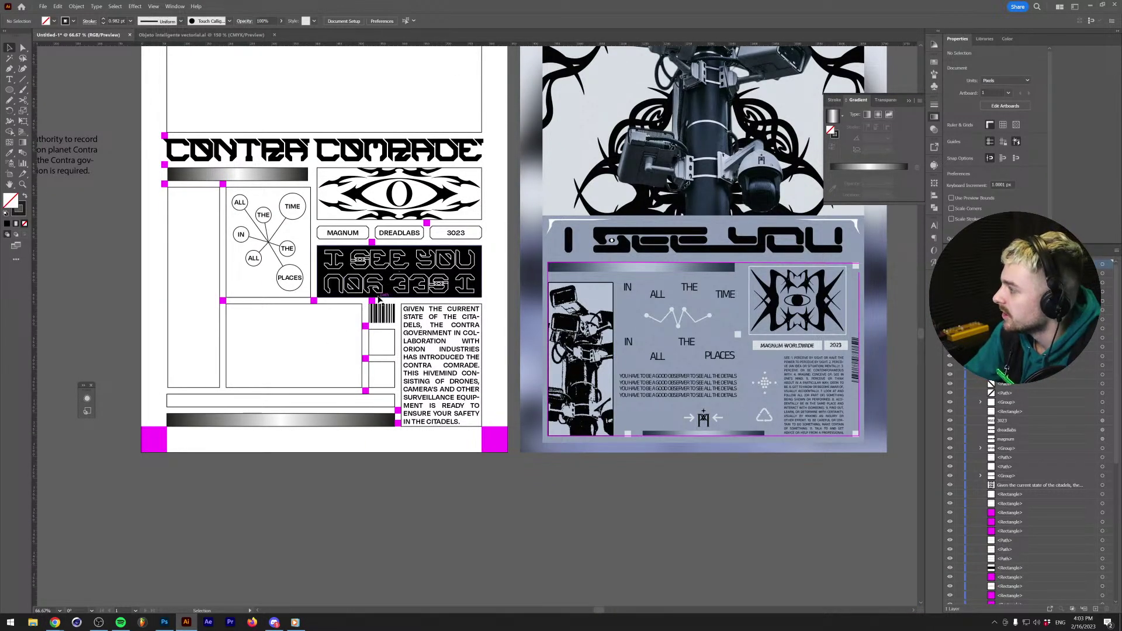
scroll(384, 341, up, 2)
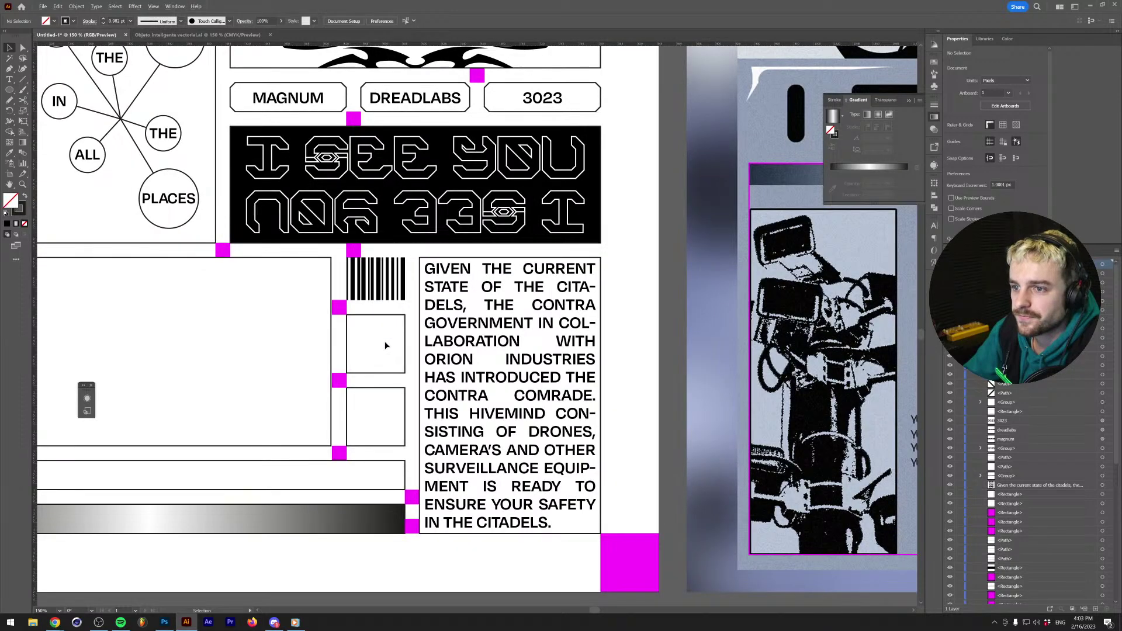
Open the Dread Shapes Volume 5 file from the Dread Shapes Vol 5 - Industrial Icons folder under Resources > Dreadlabs.
scroll(386, 344, down, 2)
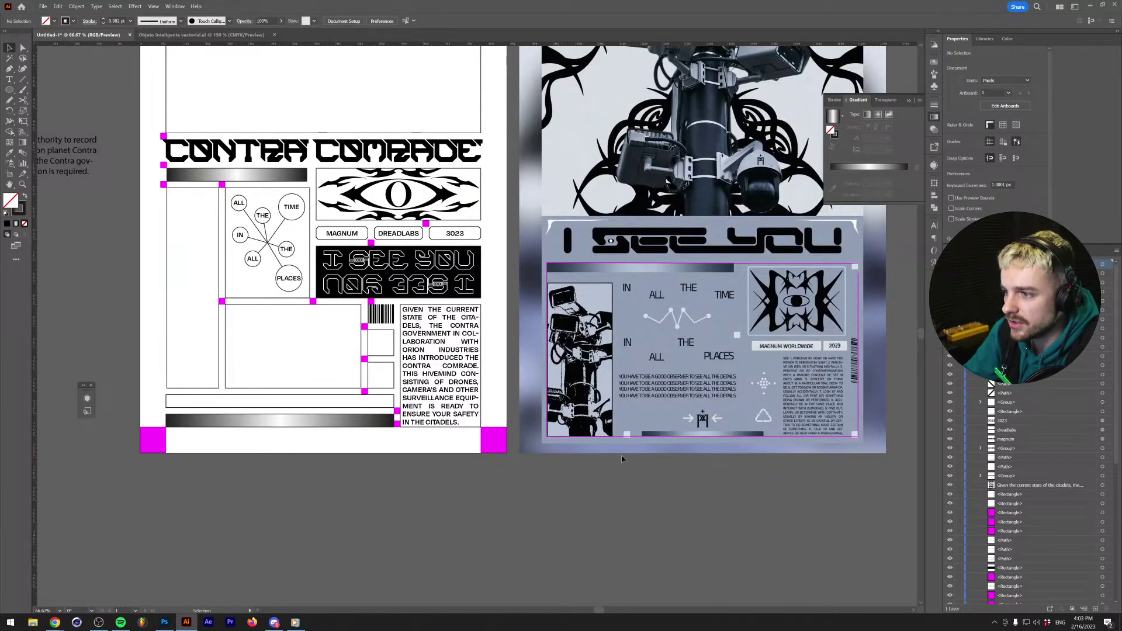
key(ctrl+p)
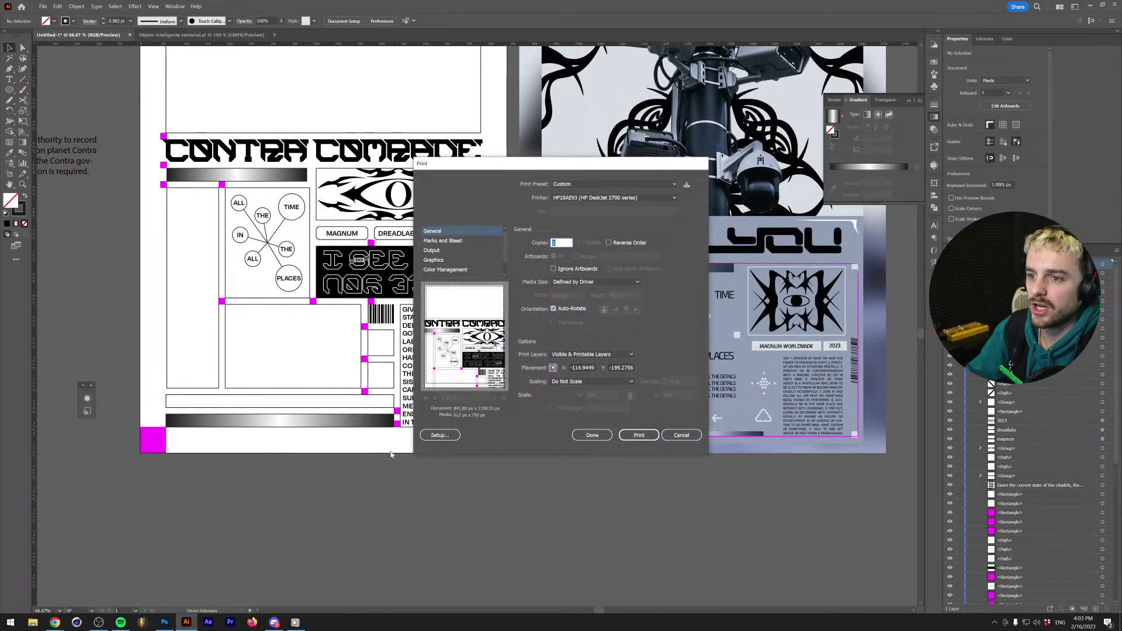
click(681, 436)
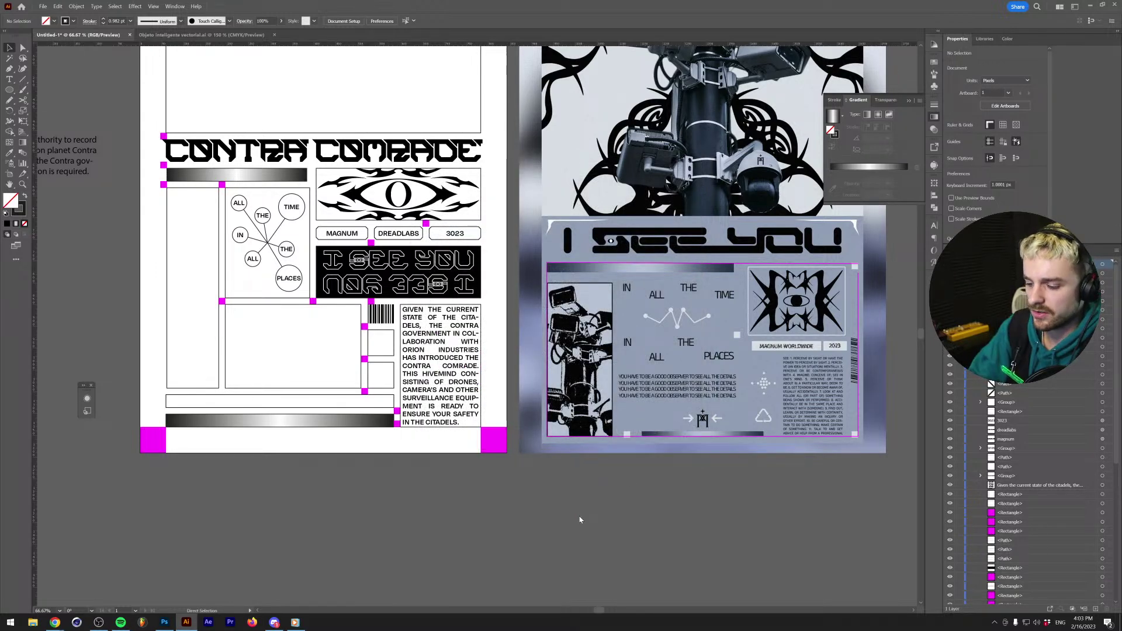
key(ctrl+o)
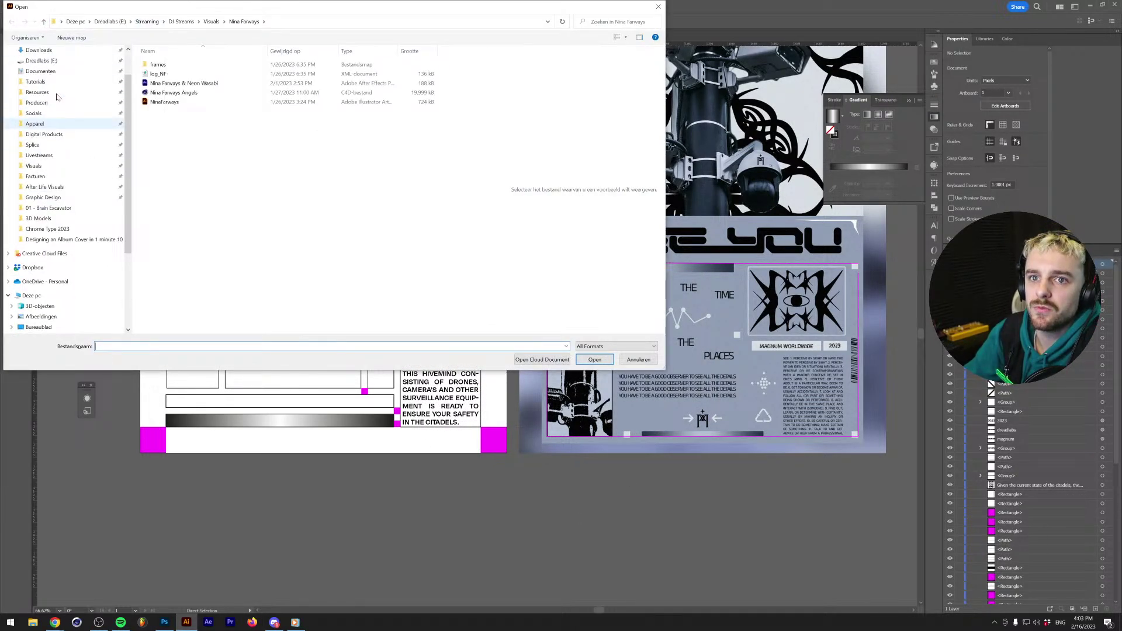
scroll(56, 96, up, 2)
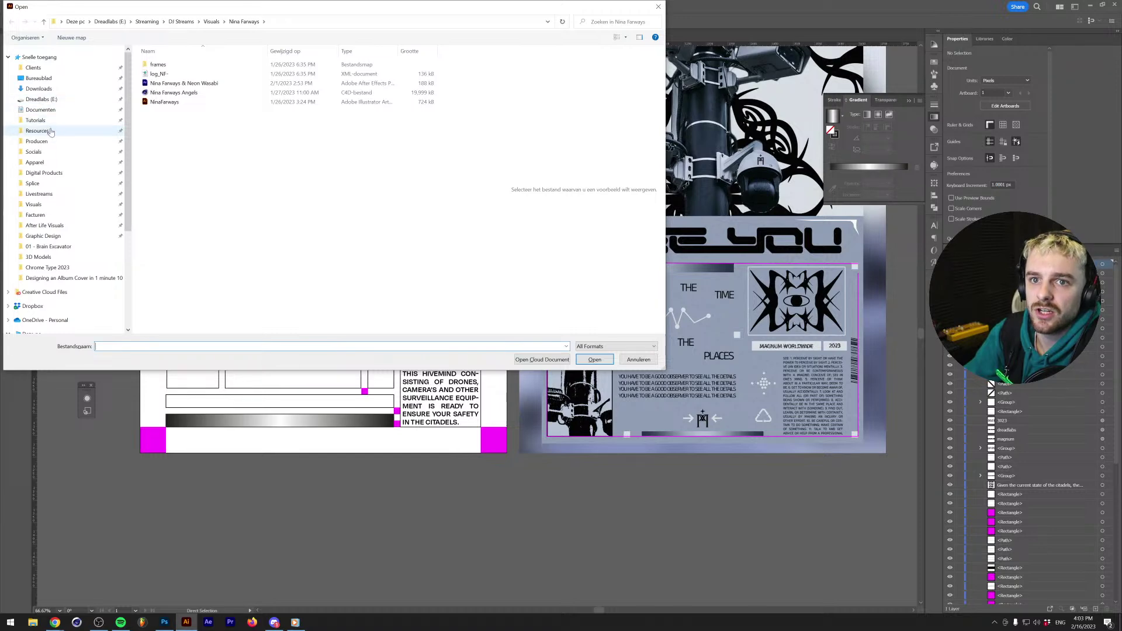
click(47, 130)
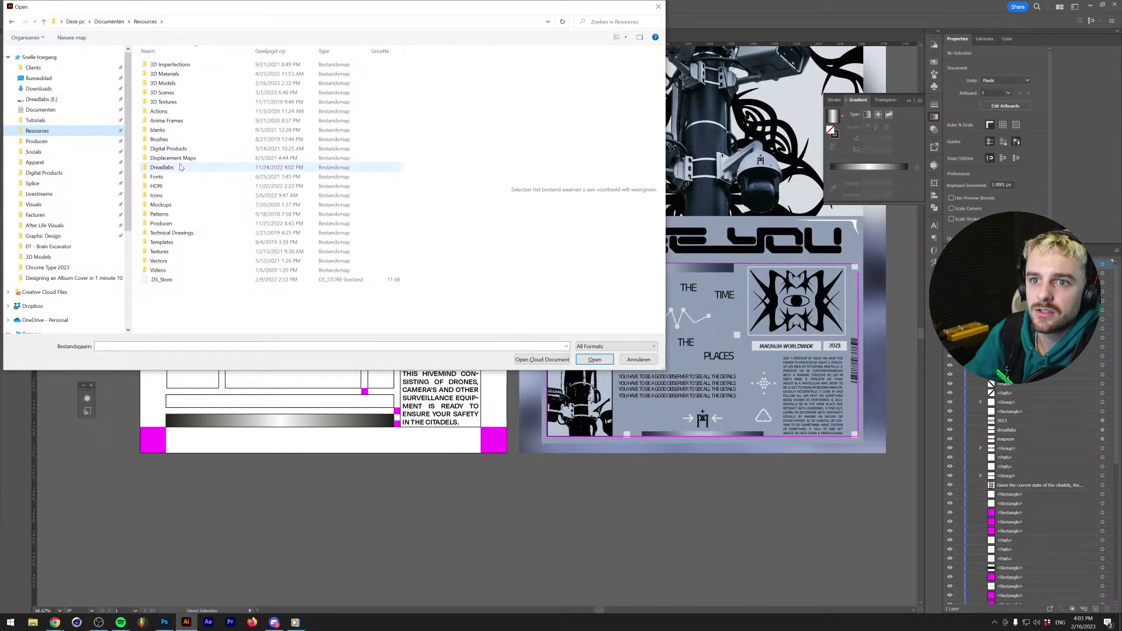
double_click(180, 167)
double_click(197, 129)
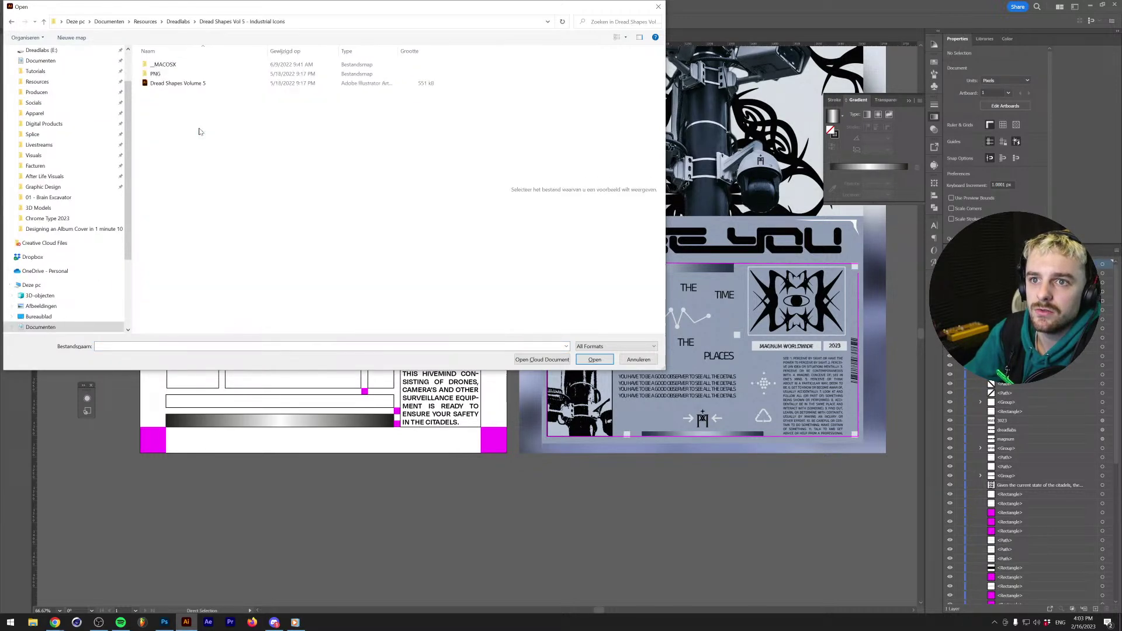
double_click(202, 89)
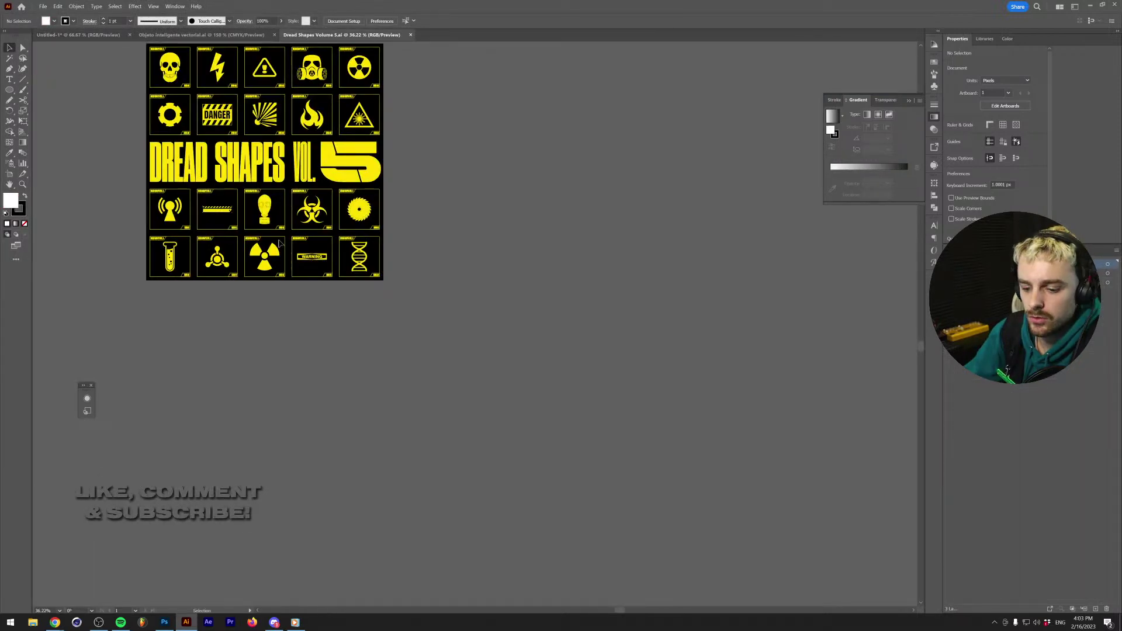
Copy the three-armed chemical symbol into the poster document and close the Objeto inteligente vectorial.ai document.
key(ctrl+1)
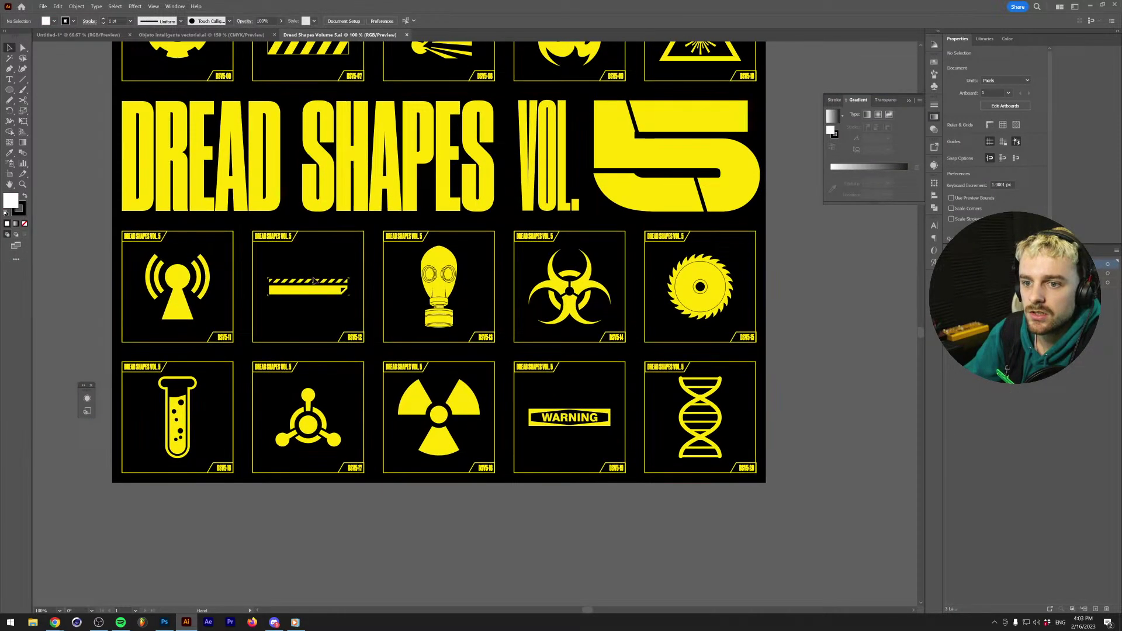
click(308, 422)
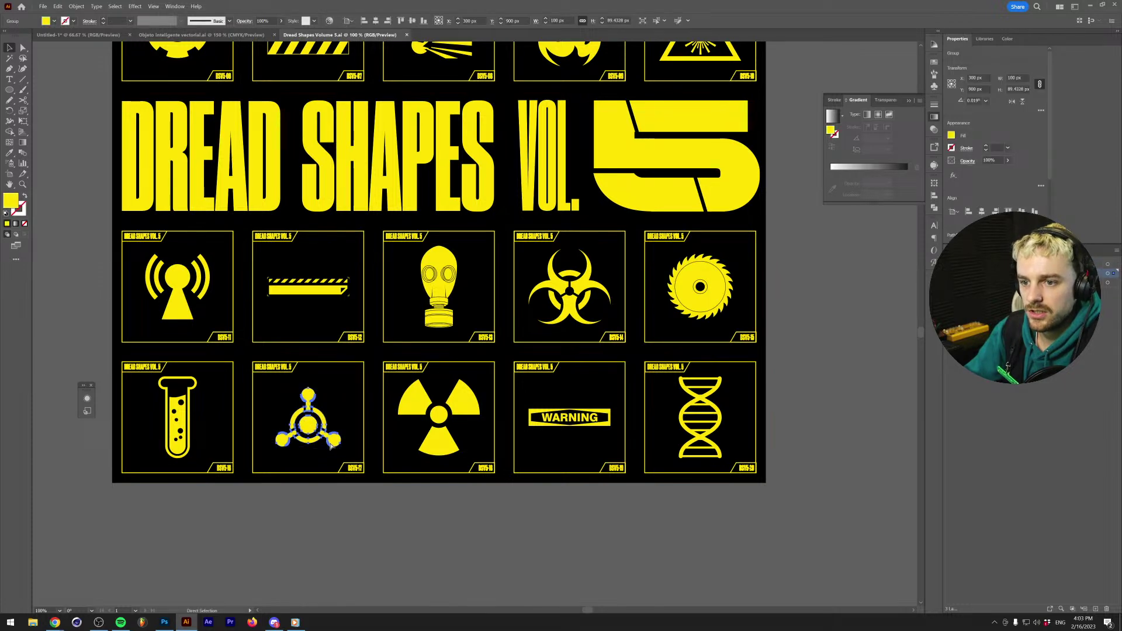
click(168, 35)
click(118, 33)
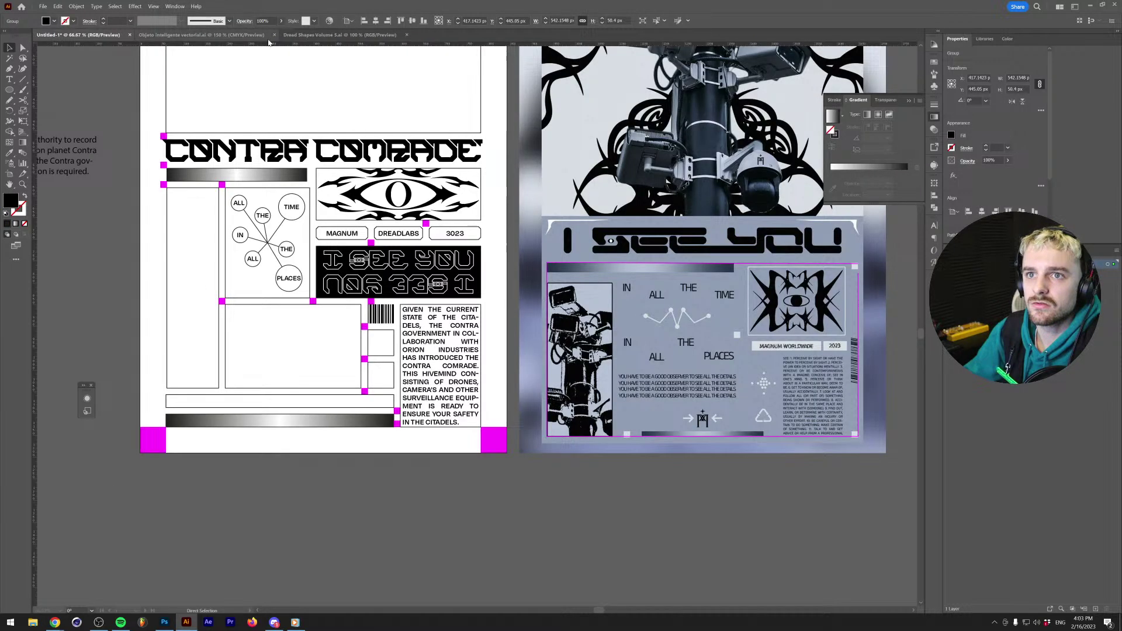
click(269, 35)
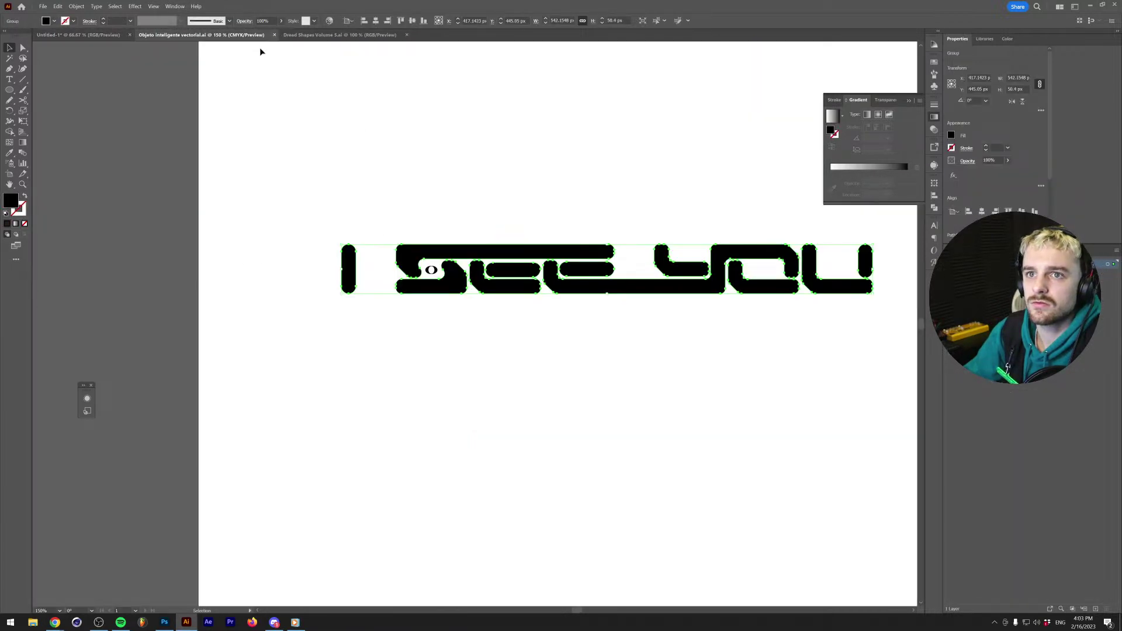
click(275, 34)
key(ctrl+v)
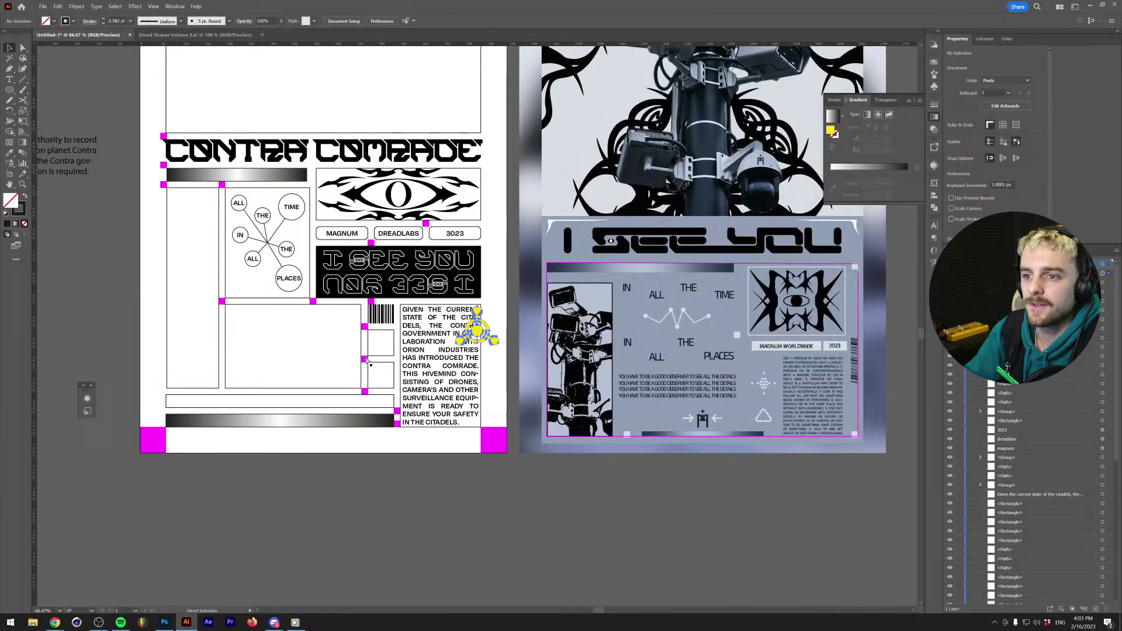
Recolour the pasted chemical symbol black and centre it both ways on the small frame below the barcode.
scroll(386, 373, up, 3)
key(i)
click(377, 194)
key(v)
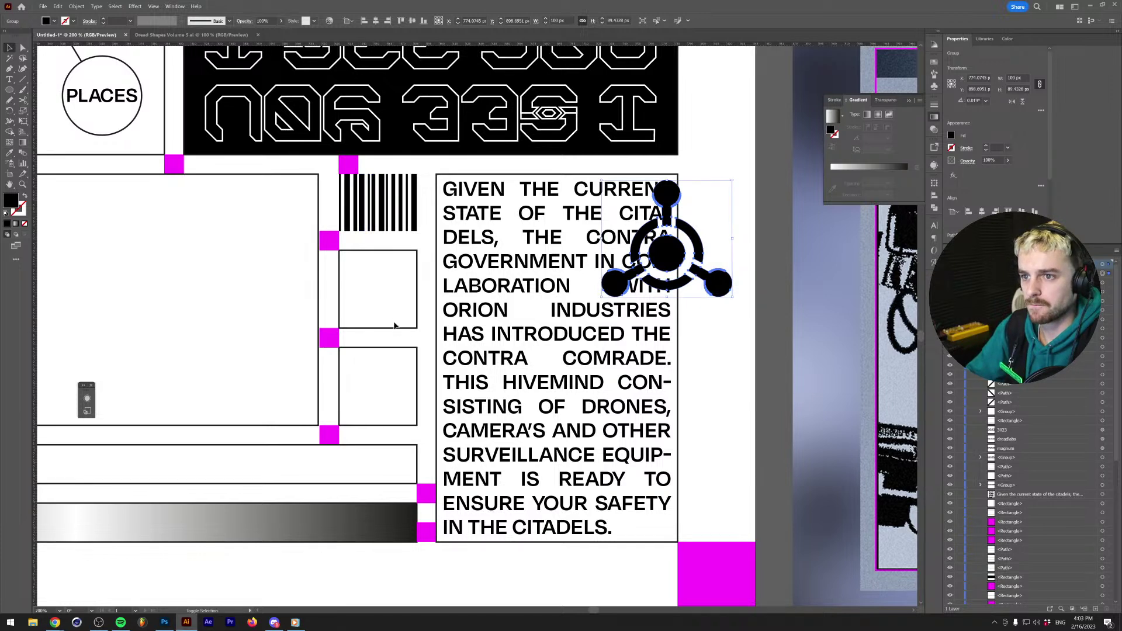
shift+click(395, 328)
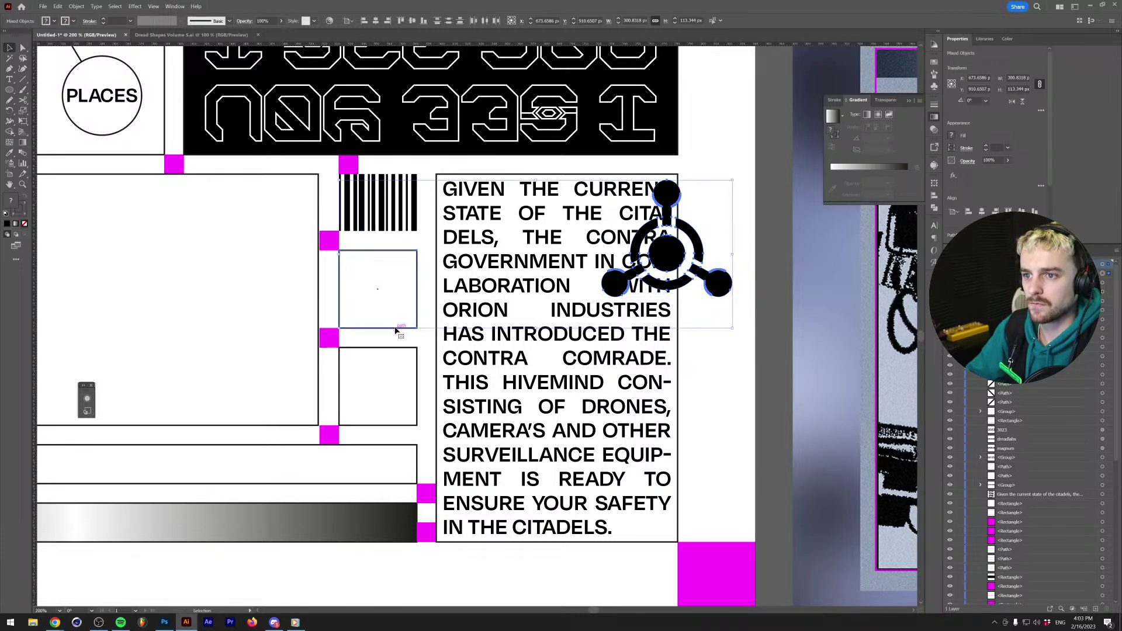
click(376, 21)
click(412, 21)
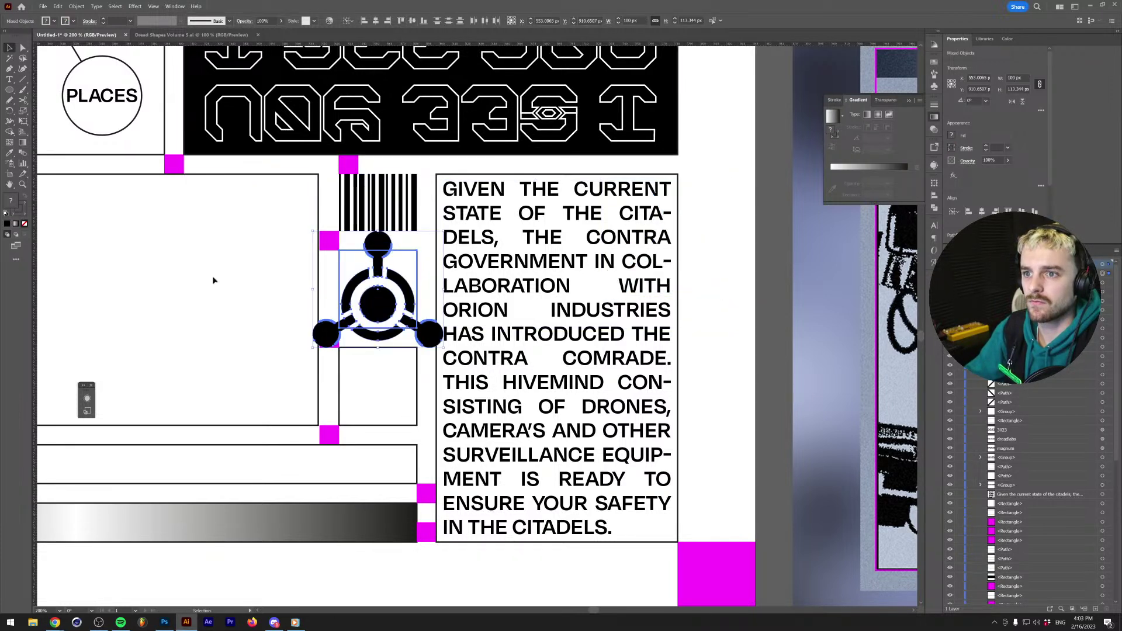
Scale the chemical symbol down proportionally about its centre so it fits inside its small frame.
click(253, 228)
click(384, 314)
drag(378, 347, 378, 320)
click(268, 318)
key(ctrl+minus)
key(ctrl+minus)
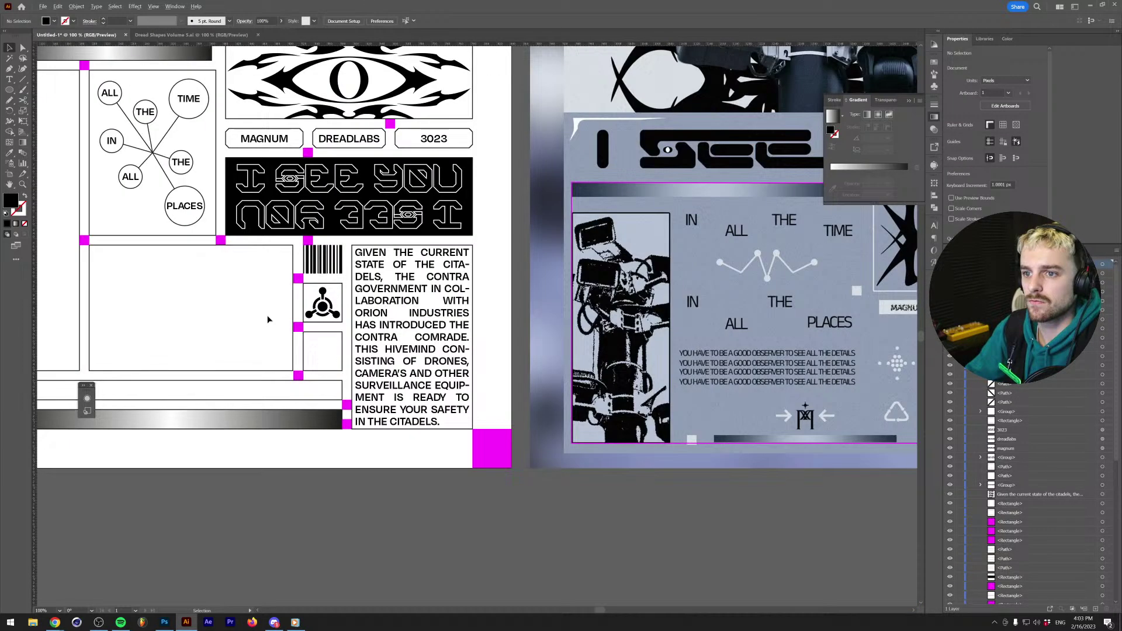
Check the Dread Shapes Volume 5 sheet for another icon and open the Dread Shapes Vol 2 file from the Dreadlabs folder.
click(209, 36)
key(ctrl+minus)
scroll(686, 256, up, 3)
click(683, 258)
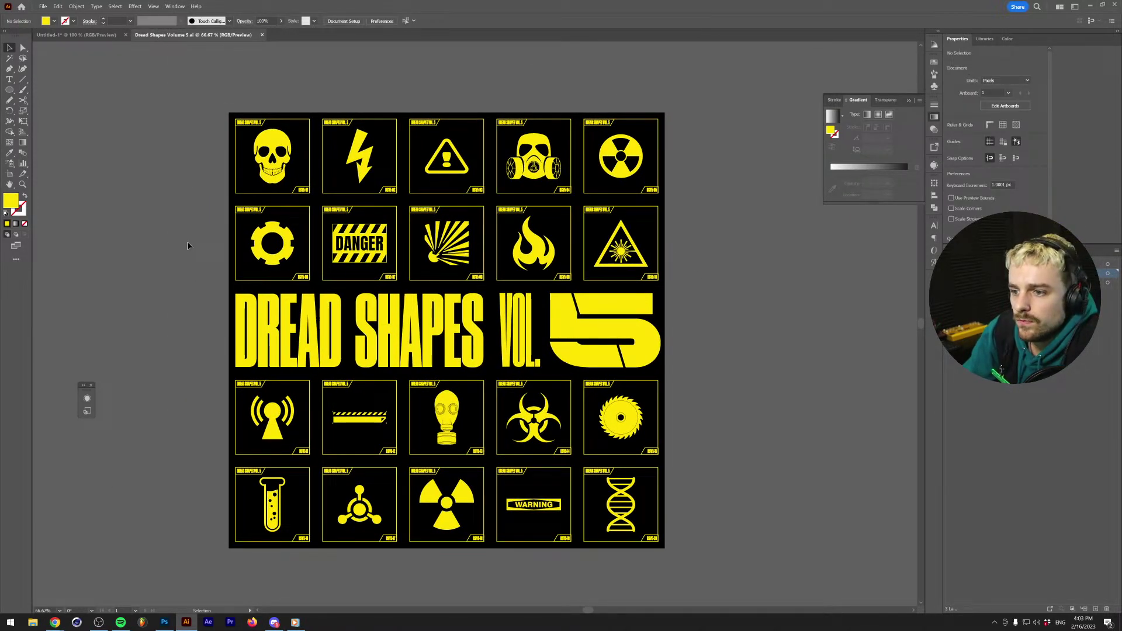
scroll(185, 229, down, 2)
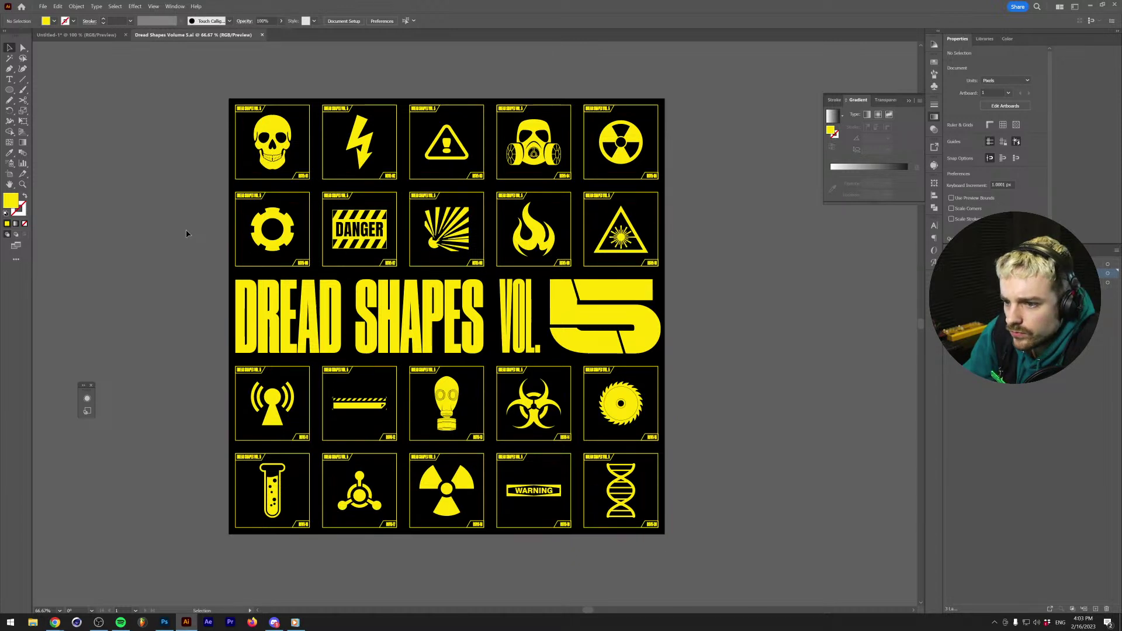
scroll(184, 229, up, 2)
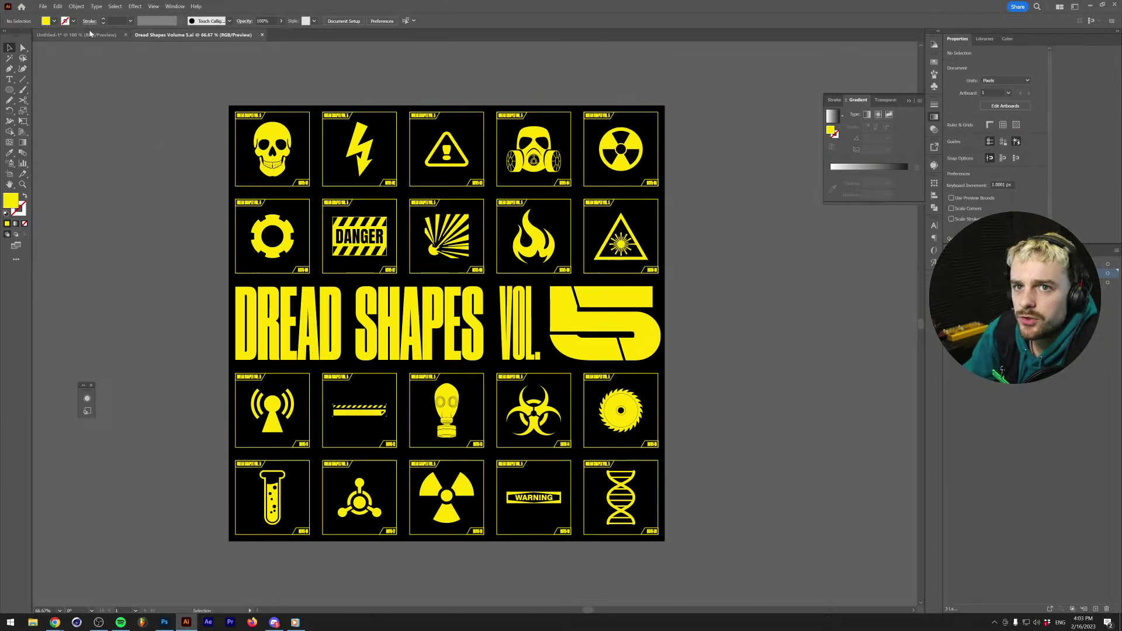
key(ctrl+o)
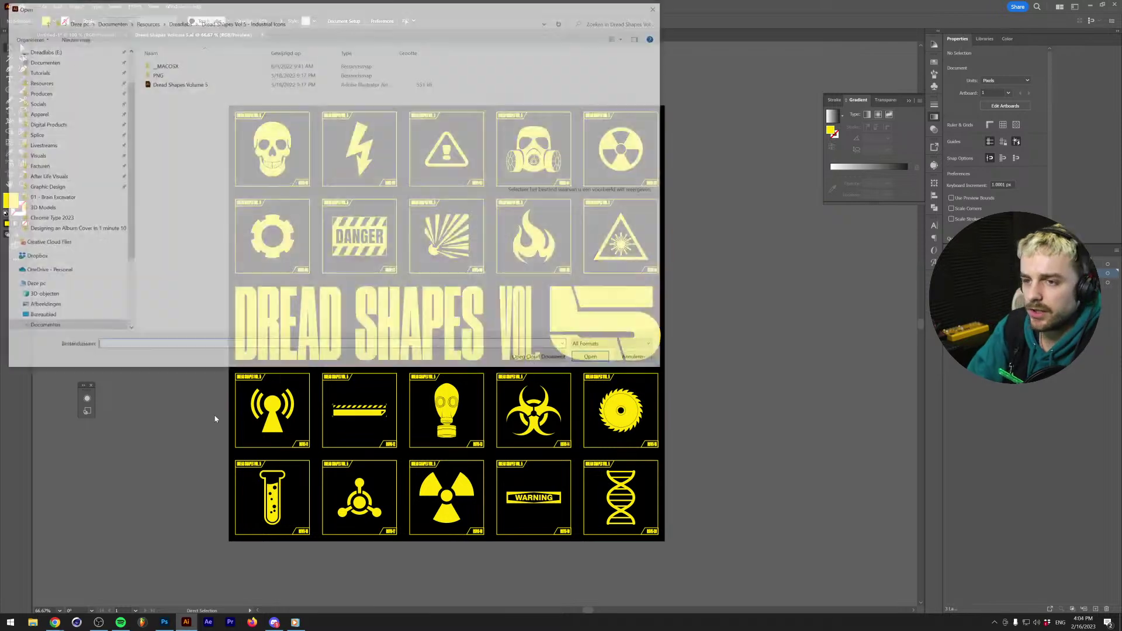
click(179, 21)
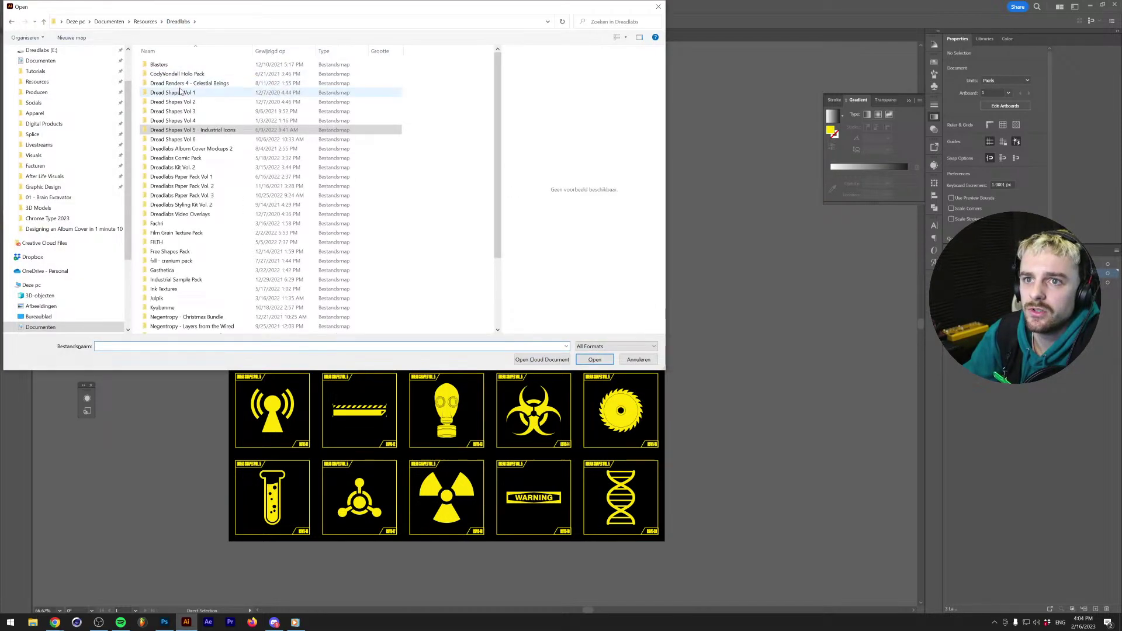
double_click(180, 105)
double_click(209, 85)
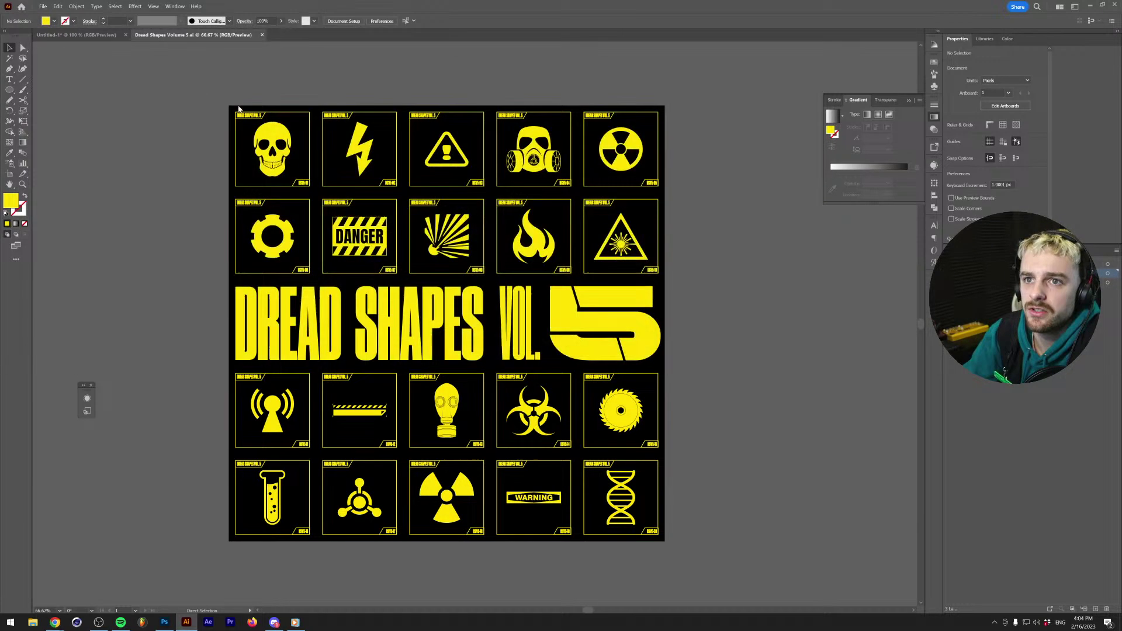
Copy the recycling symbol DSV2-13 from the Dread Shapes Vol 2 sheet into the poster document.
scroll(391, 319, up, 5)
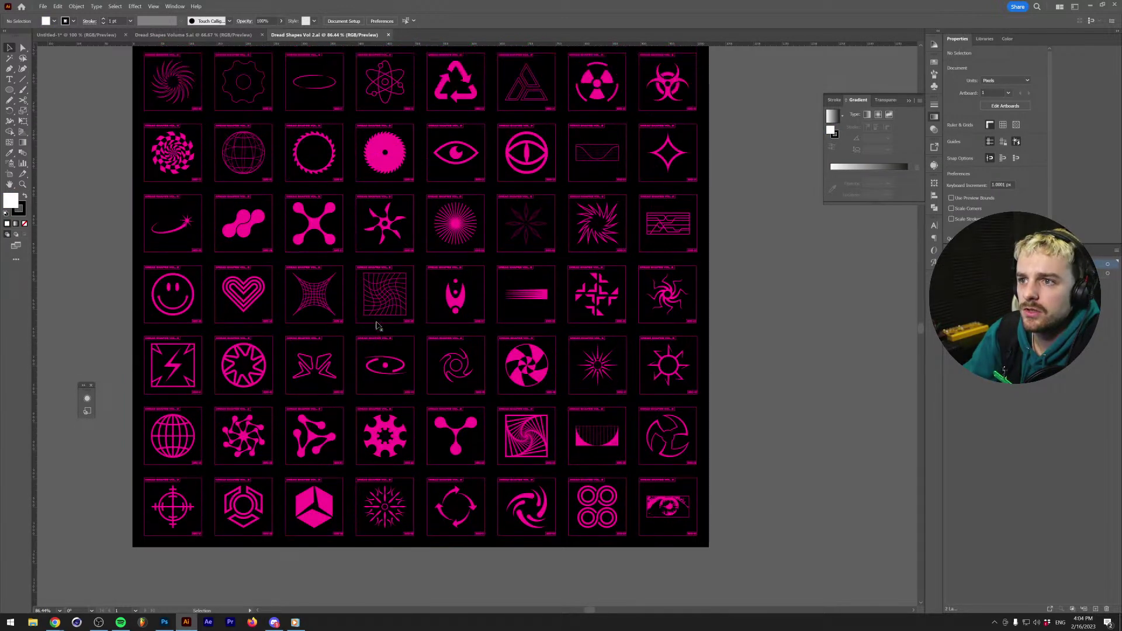
scroll(377, 326, up, 1)
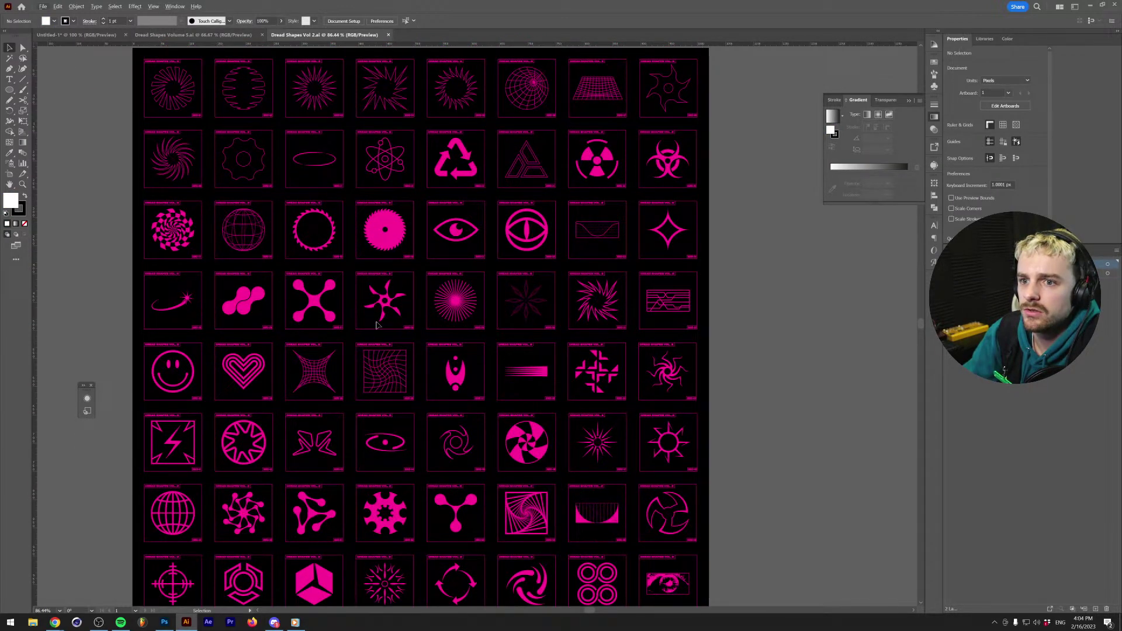
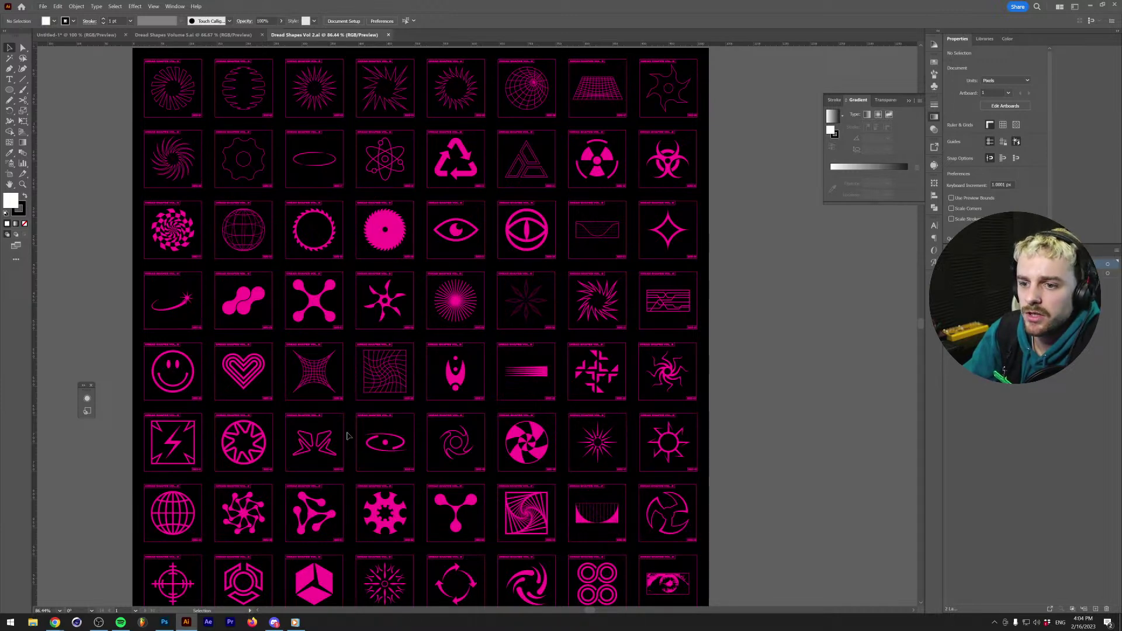
scroll(347, 435, down, 1)
scroll(347, 435, down, 1)
scroll(456, 200, up, 5)
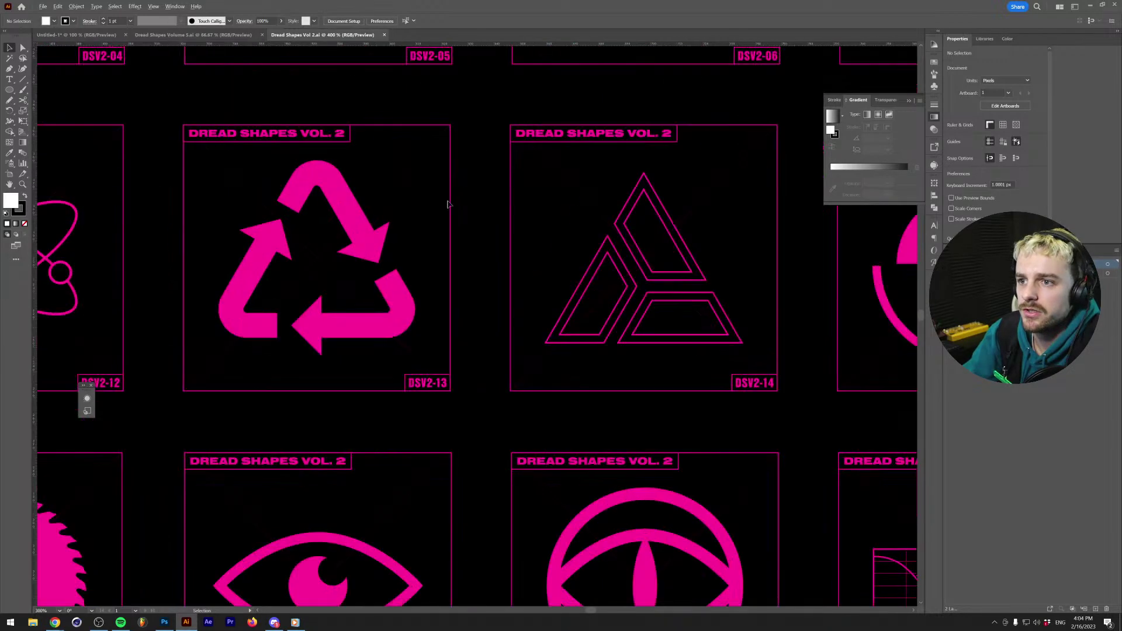
double_click(365, 227)
key(a)
click(364, 228)
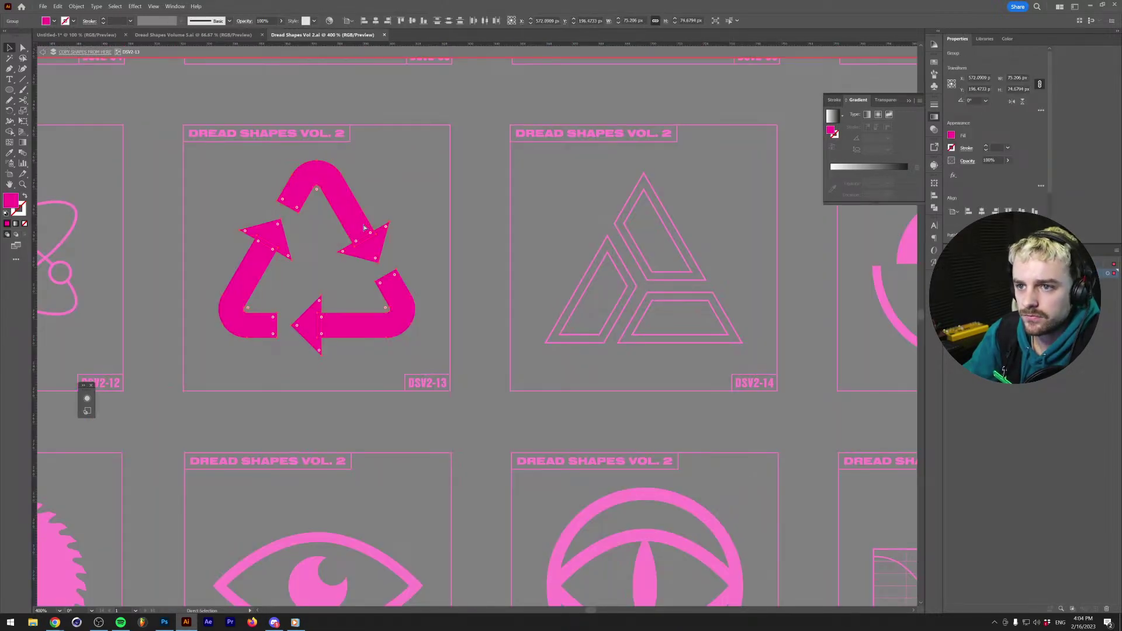
click(76, 34)
key(ctrl+v)
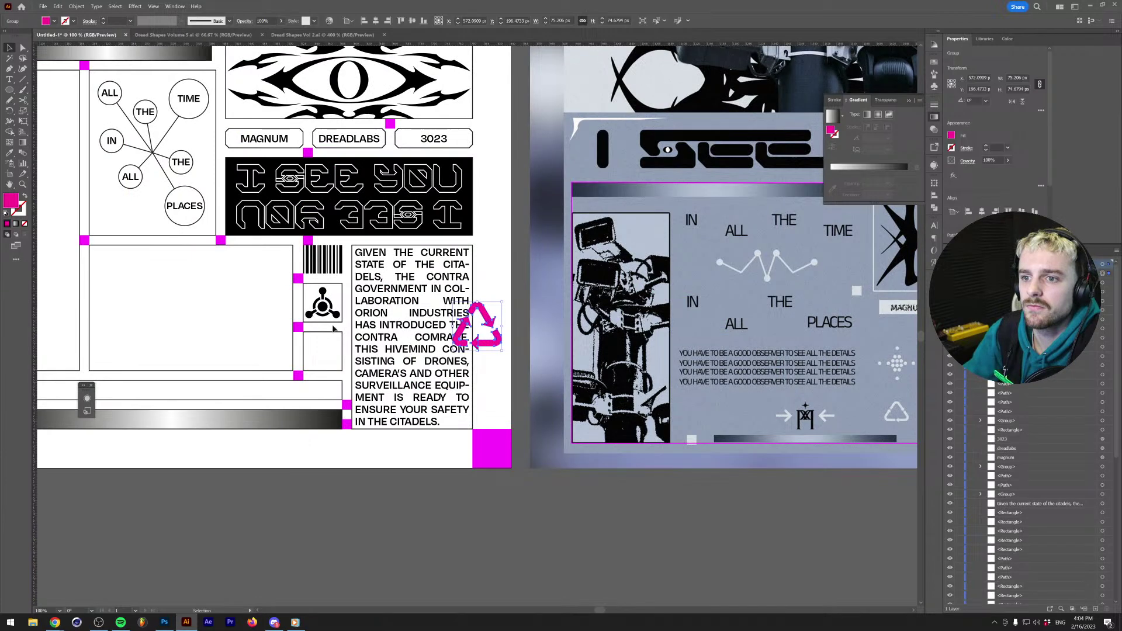
Centre the recycling symbol horizontally and vertically on the empty small frame below the chemical symbol.
scroll(330, 370, up, 2)
double_click(338, 298)
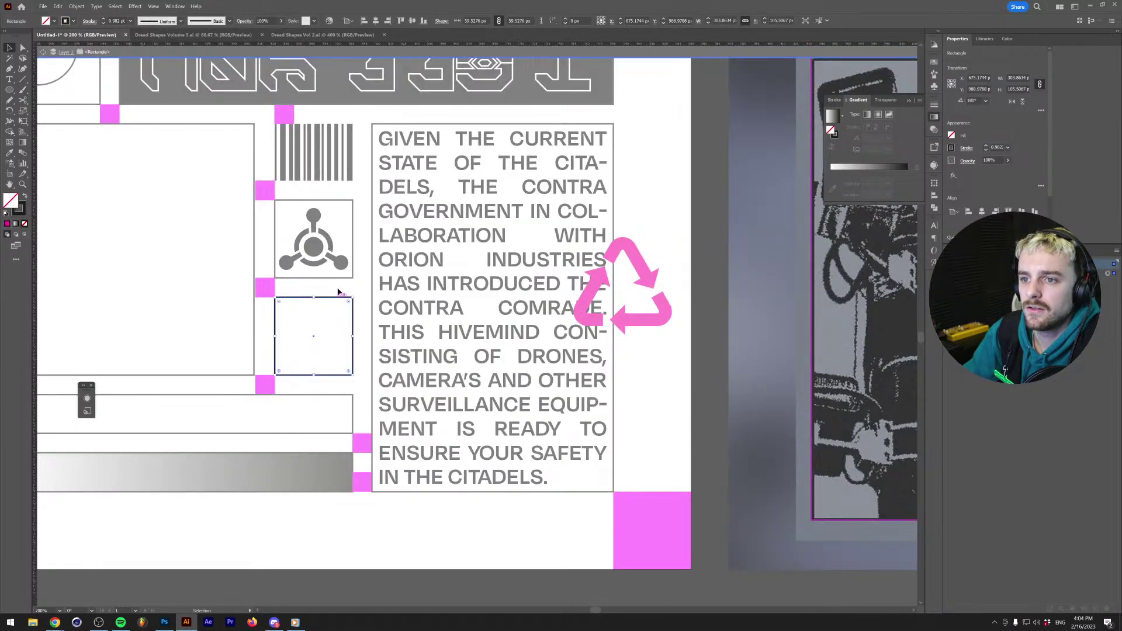
double_click(658, 261)
click(648, 270)
shift+click(330, 300)
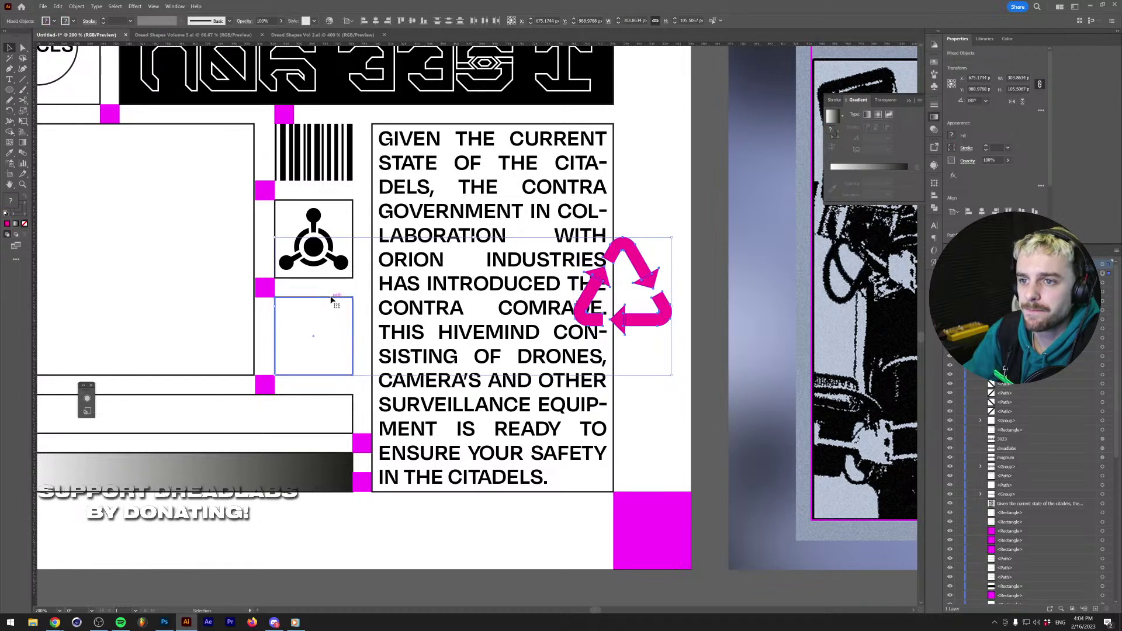
click(376, 21)
click(412, 20)
Scale the recycling symbol down to fit inside its small frame and recolour it black.
click(319, 293)
drag(316, 290, 318, 307)
key(i)
click(304, 263)
key(v)
click(201, 300)
scroll(201, 301, down, 1)
drag(161, 299, 466, 355)
scroll(466, 355, down, 2)
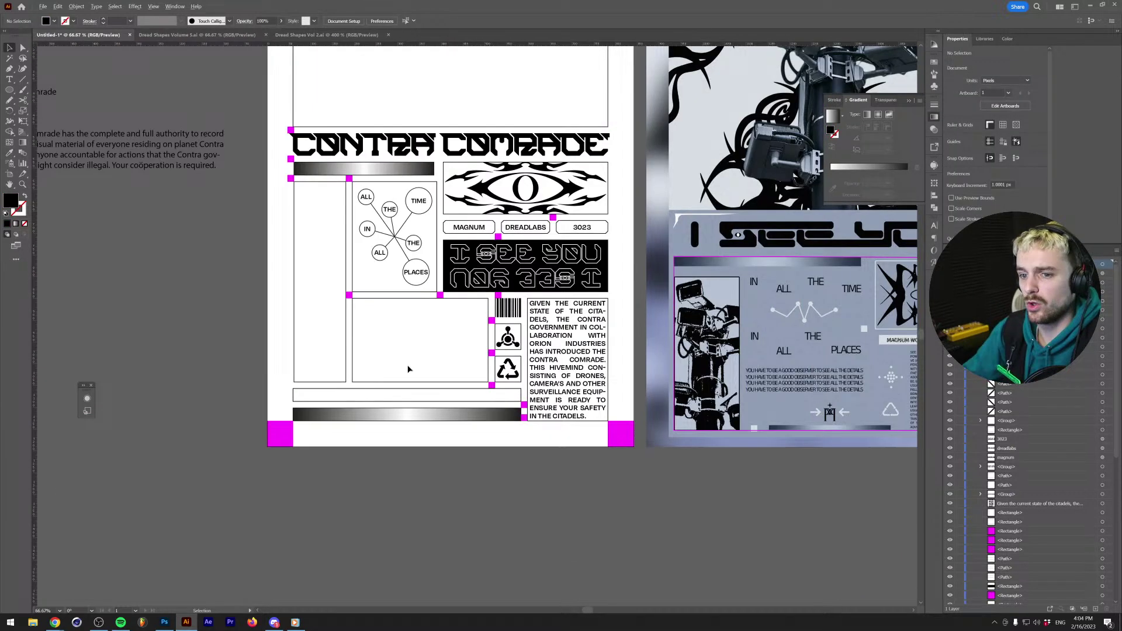
Delete all the text in the notes block beside the poster, and undo the deletion.
click(154, 169)
double_click(154, 169)
key(ctrl+a)
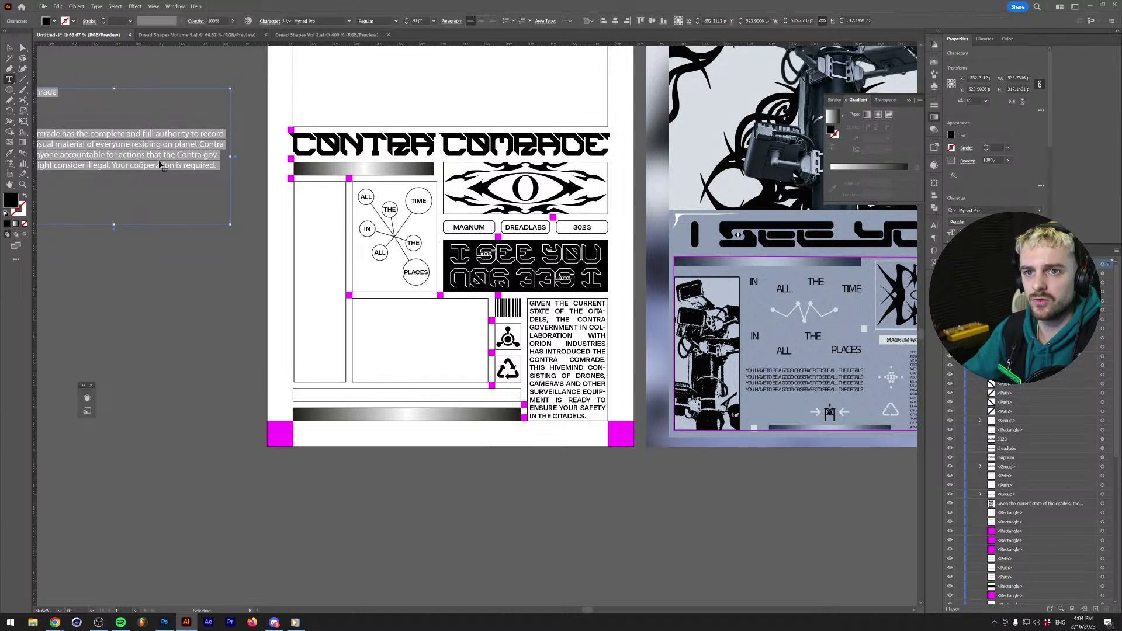
key(BackSpace)
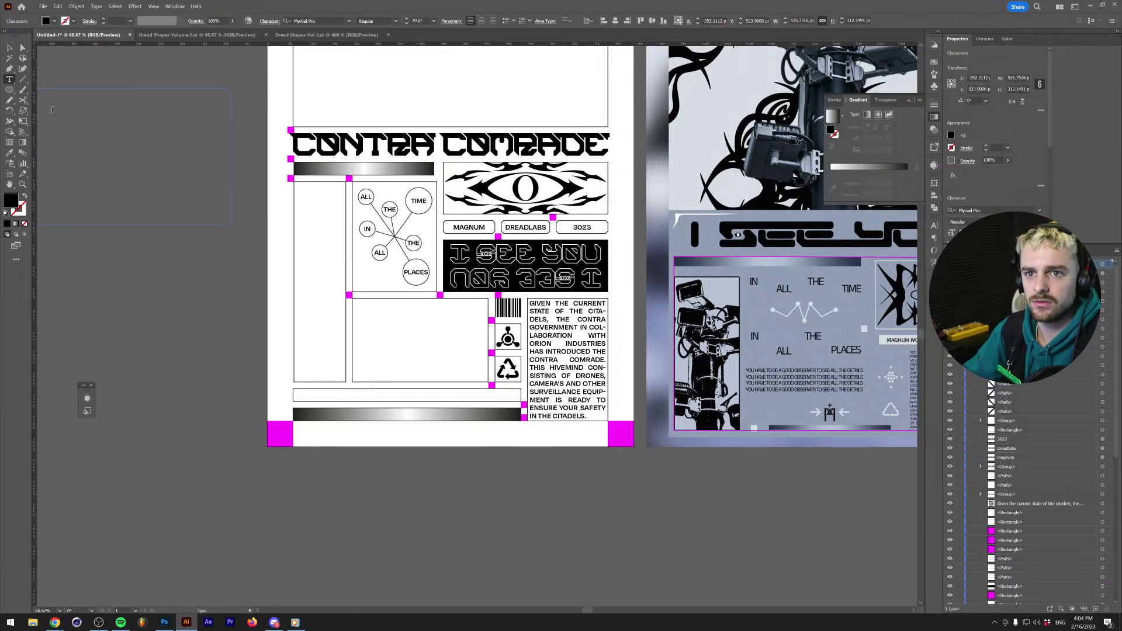
click(8, 48)
key(ctrl+z)
Copy the disclaimer paragraph beginning "*Contra Comrade has the complete and full authority" from the notes block beside the poster.
drag(272, 244, 105, 259)
drag(210, 264, 310, 273)
key(t)
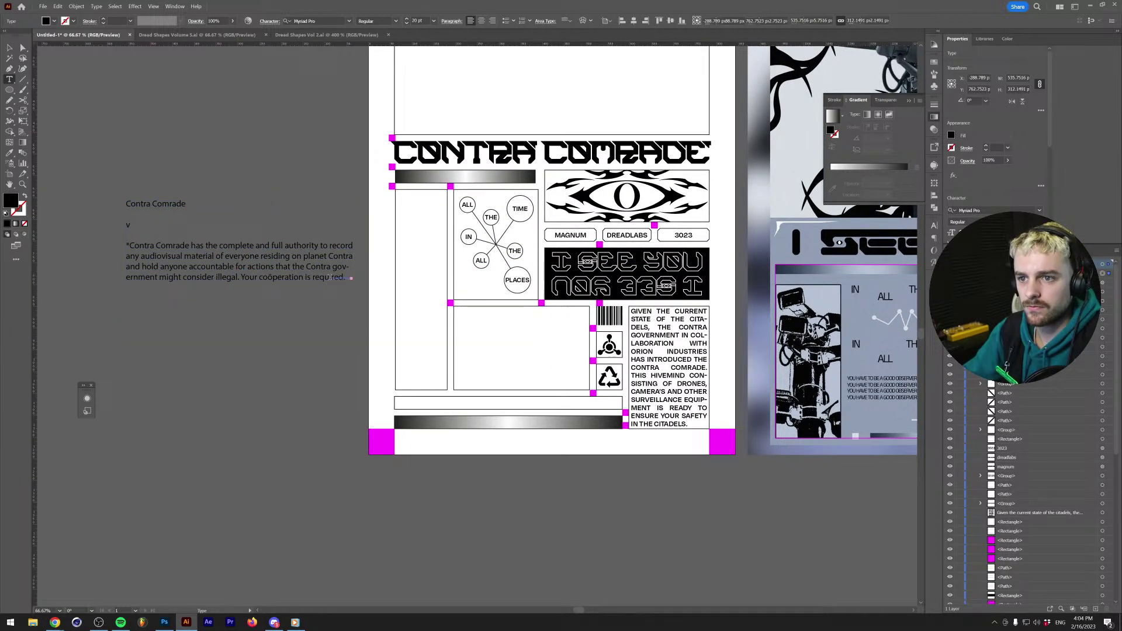
click(12, 52)
click(284, 382)
key(t)
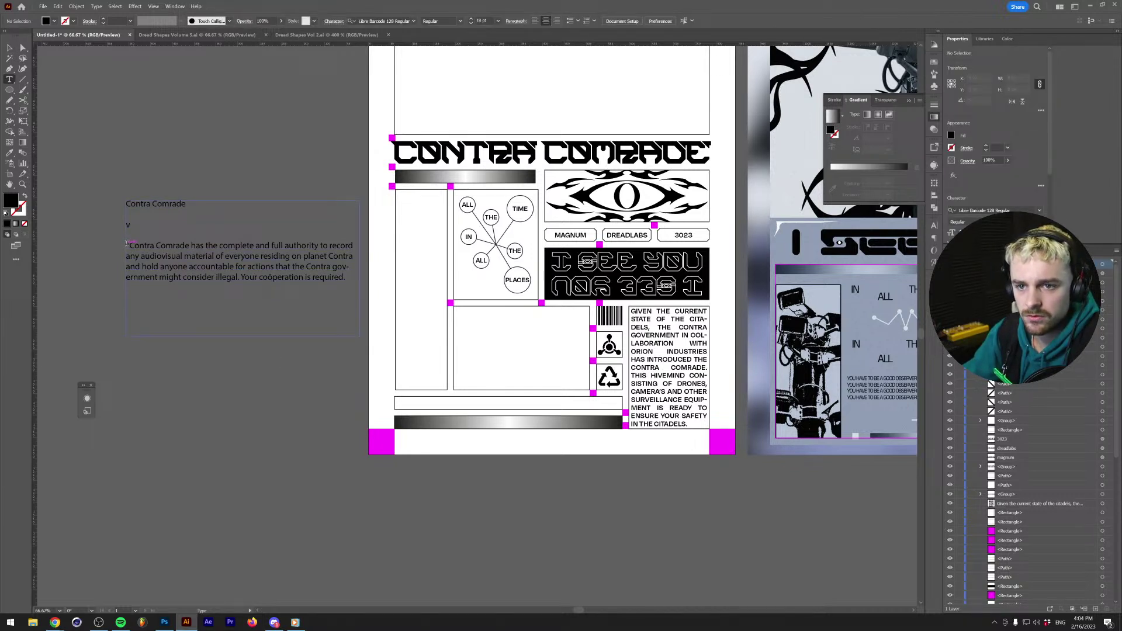
mouse_move(127, 243)
mouse_down()
mouse_move(351, 260)
mouse_move(346, 279)
mouse_move(263, 278)
mouse_move(132, 246)
mouse_up()
key(ctrl+c)
text(v)
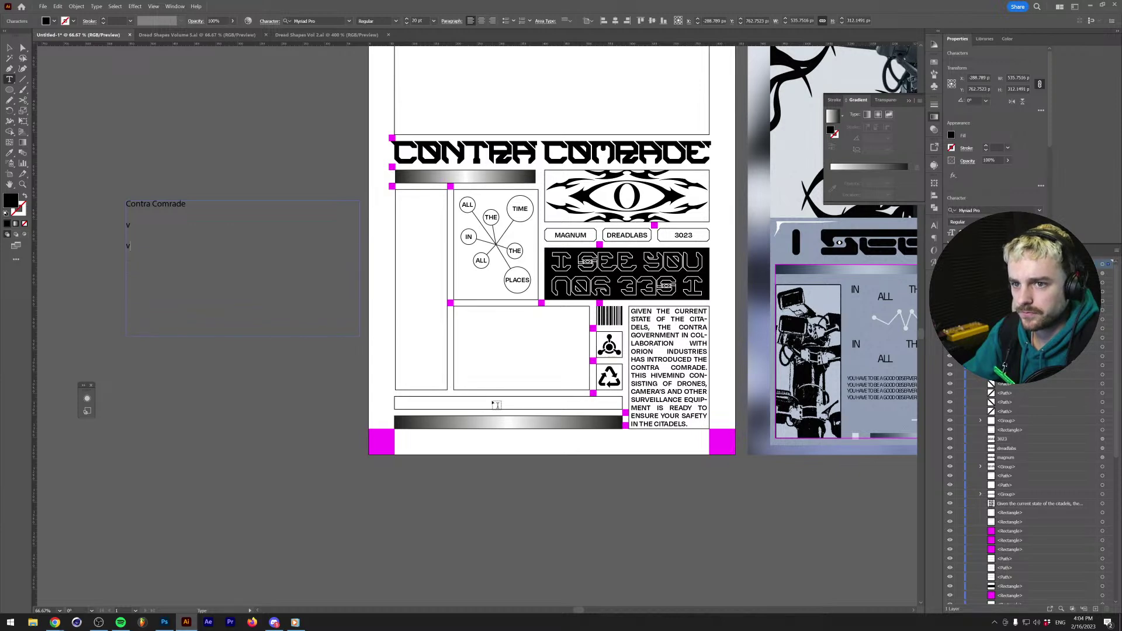
key(ctrl+z)
click(10, 48)
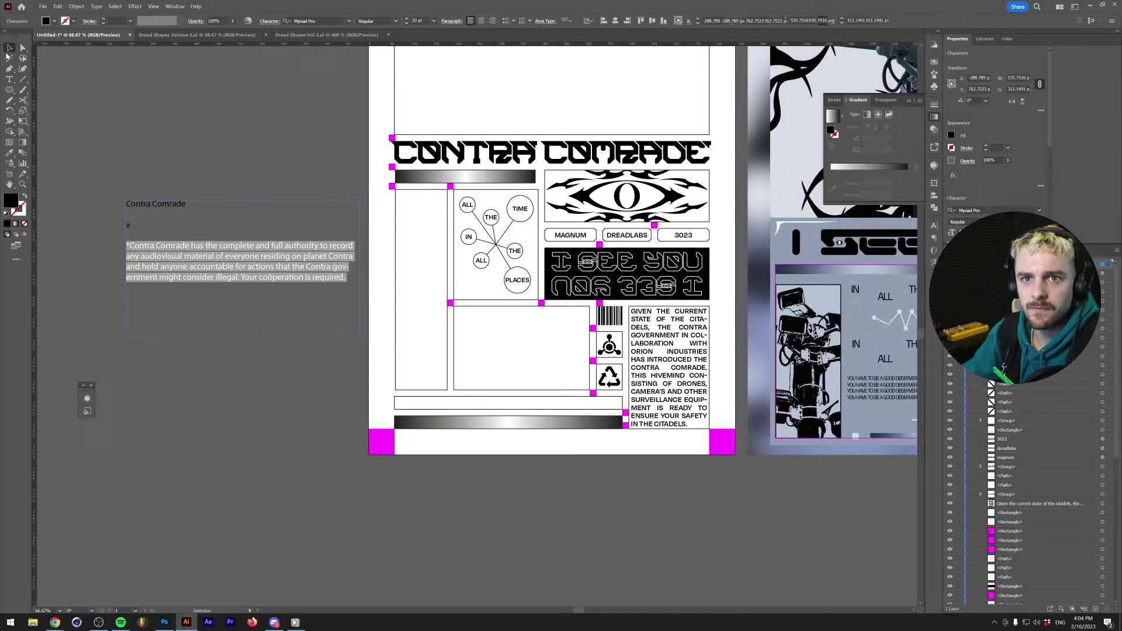
key(ctrl+shift+a)
Offset the path of the thin empty frame above the lower gradient bar by -3 px.
scroll(504, 450, up, 1)
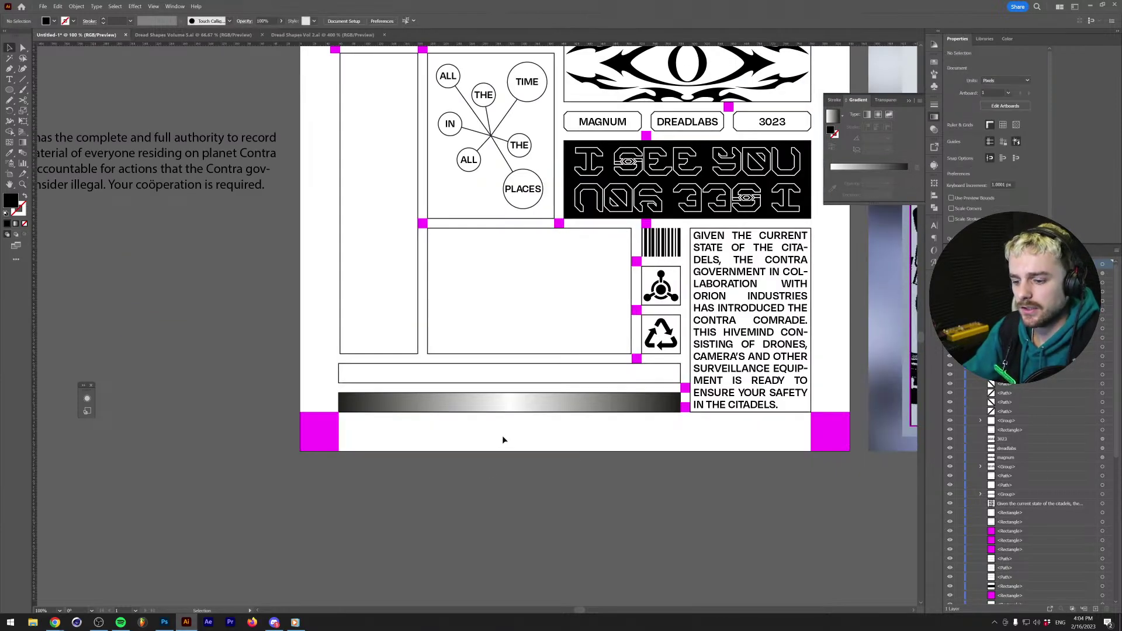
click(505, 383)
key(ctrl+alt+o)
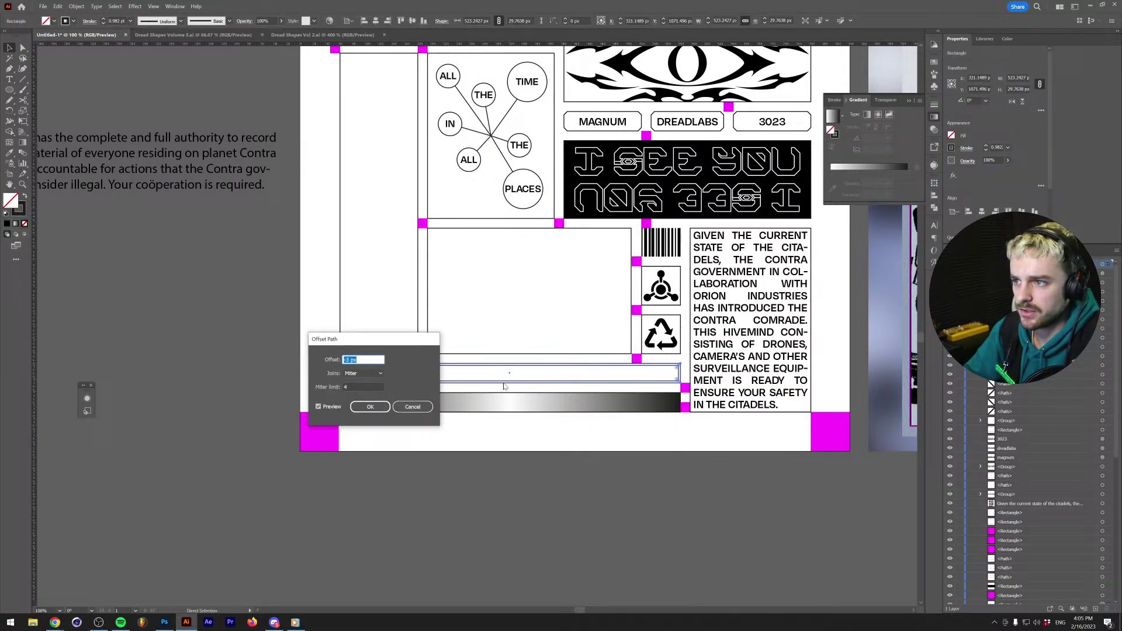
key(Return)
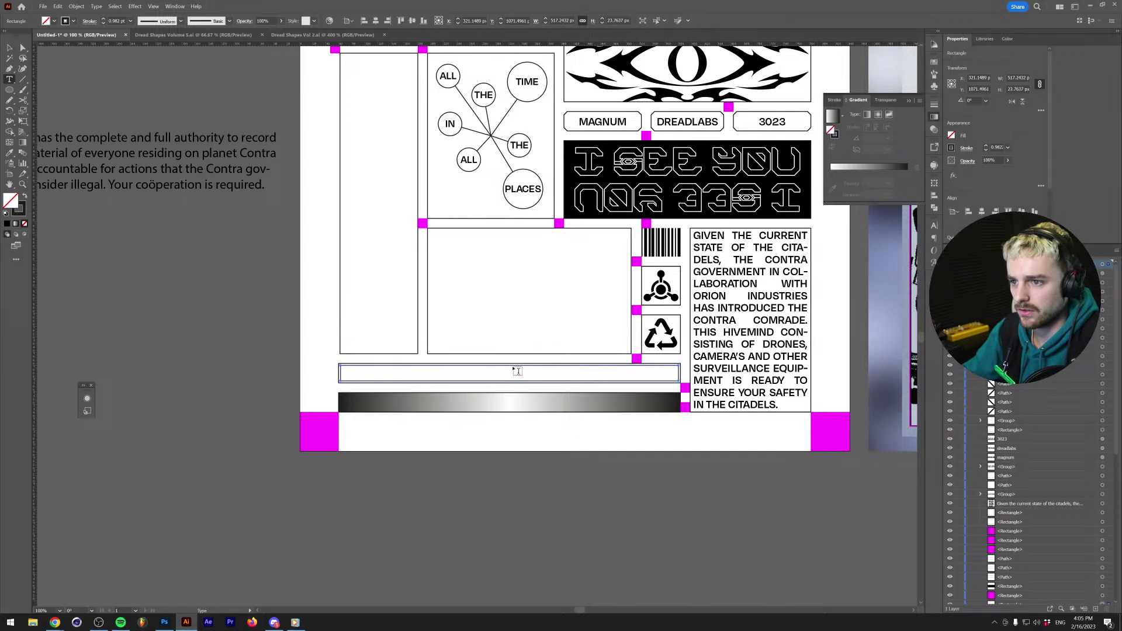
Paste the disclaimer paragraph as area text inside the inset path of the thin frame.
click(519, 370)
key(ctrl+v)
key(ctrl+a)
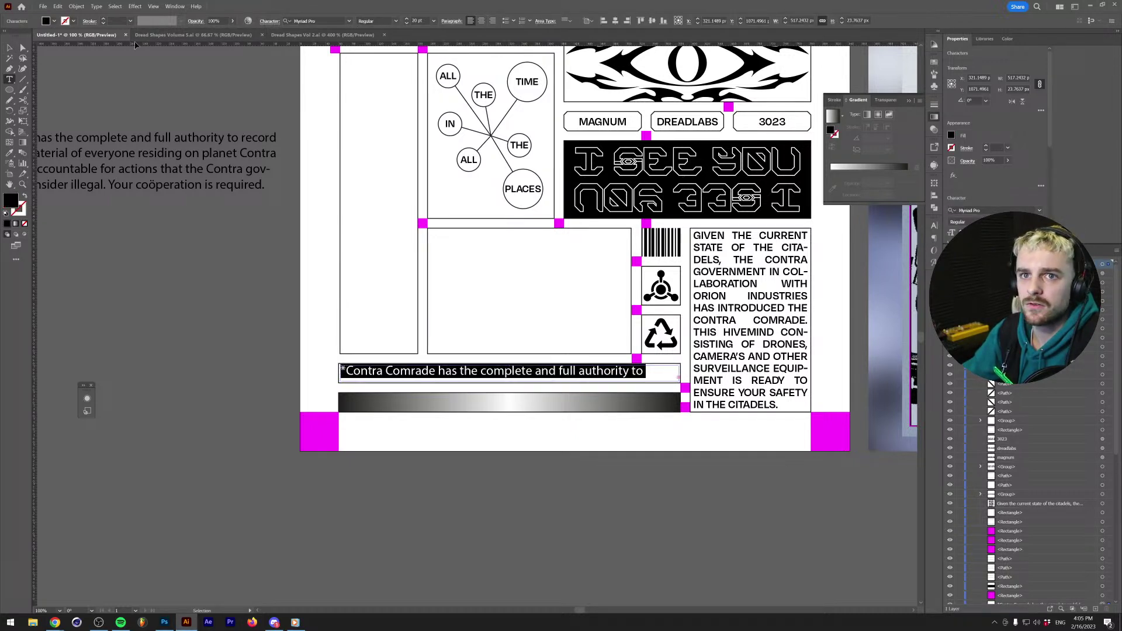
Match the disclaimer's type style to the "Given the current state" paragraph and reduce its font size to 8 pt.
key(i)
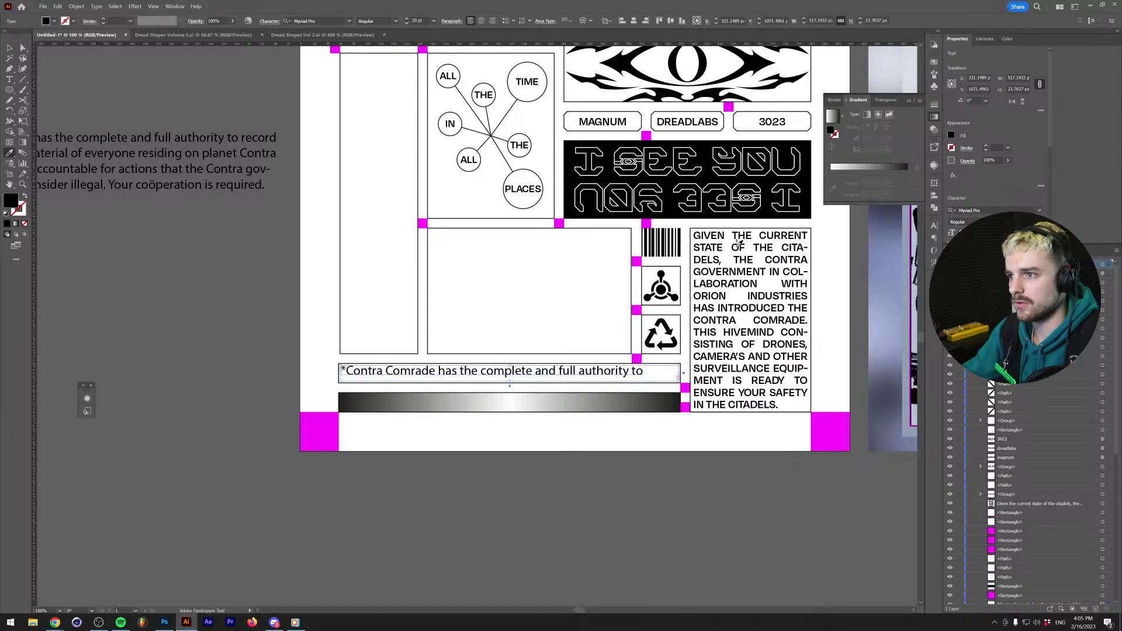
click(737, 241)
key(v)
click(406, 22)
click(407, 22)
click(407, 22)
click(407, 22)
click(408, 22)
click(407, 22)
click(407, 23)
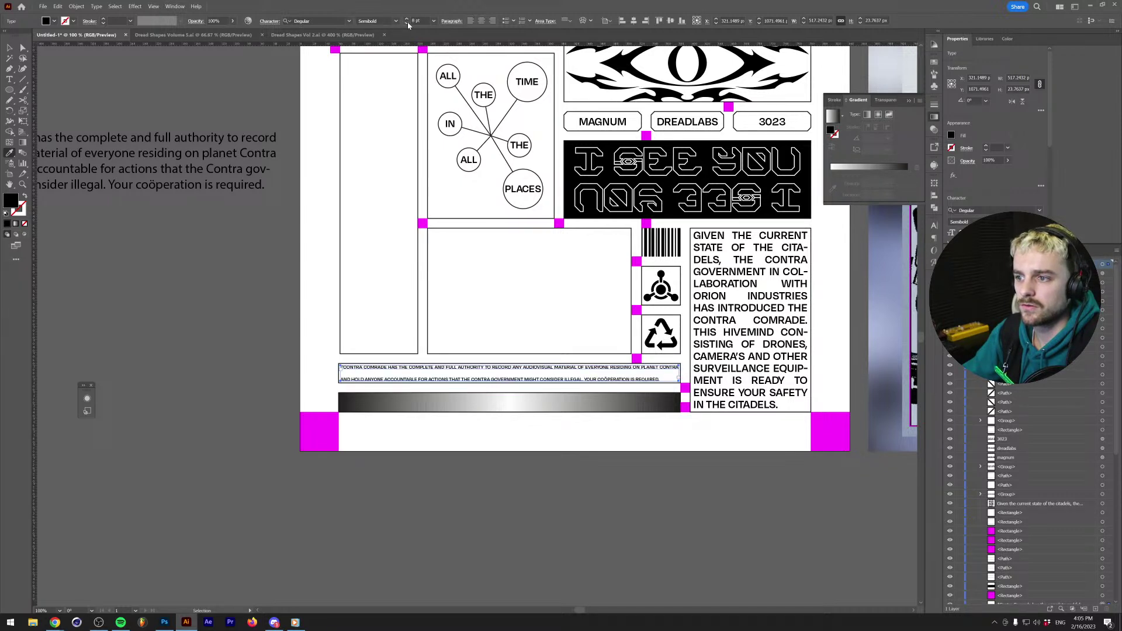
Set the disclaimer text's leading to Auto and its font size to 10 pt.
click(270, 21)
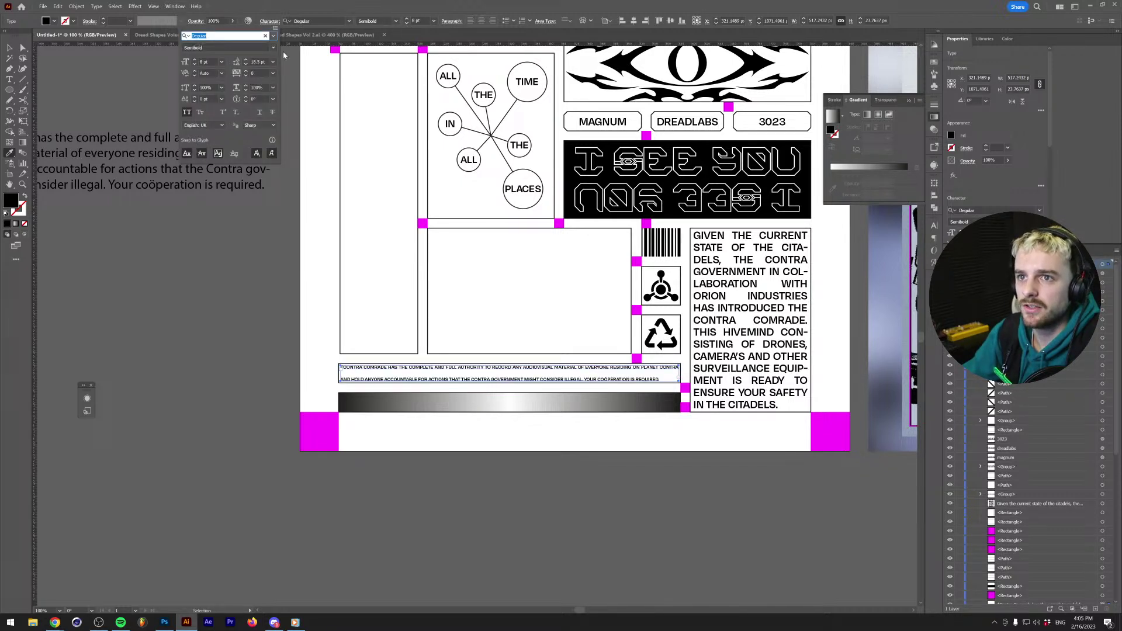
click(273, 61)
click(282, 83)
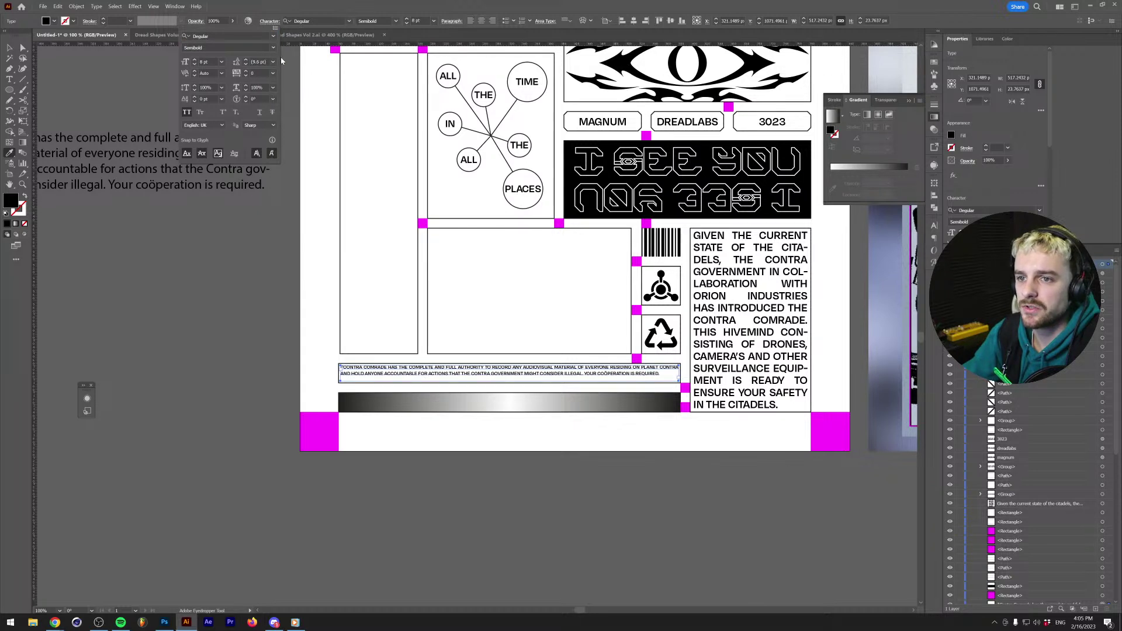
click(406, 19)
click(407, 19)
click(406, 19)
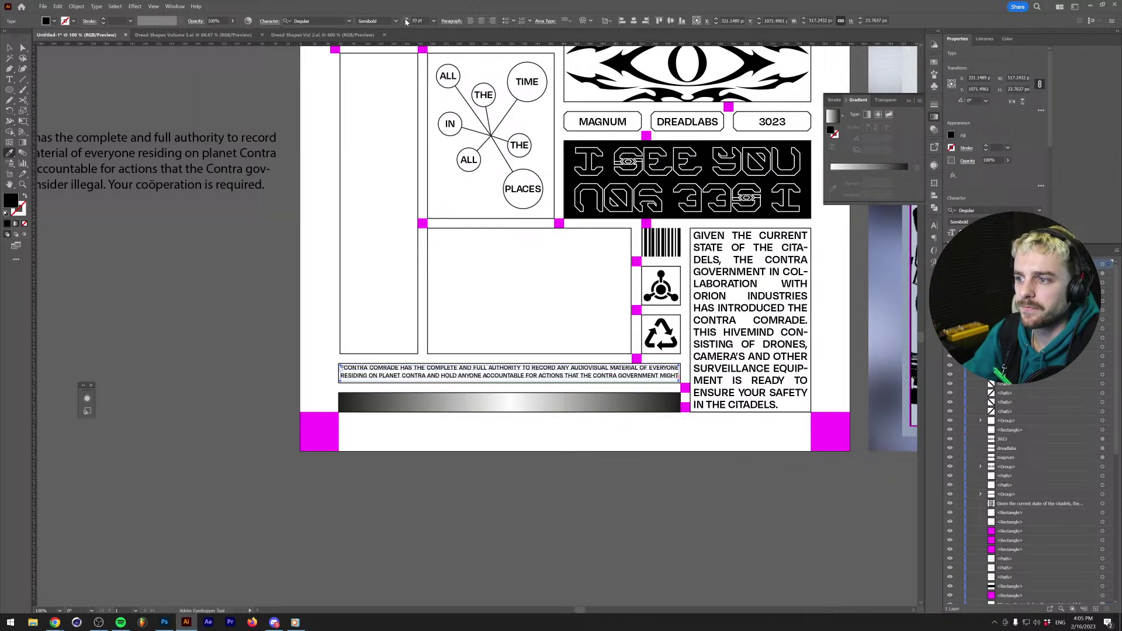
Set the disclaimer text's leading to 8 pt, keeping its black fill.
click(270, 21)
click(246, 65)
click(245, 64)
click(245, 65)
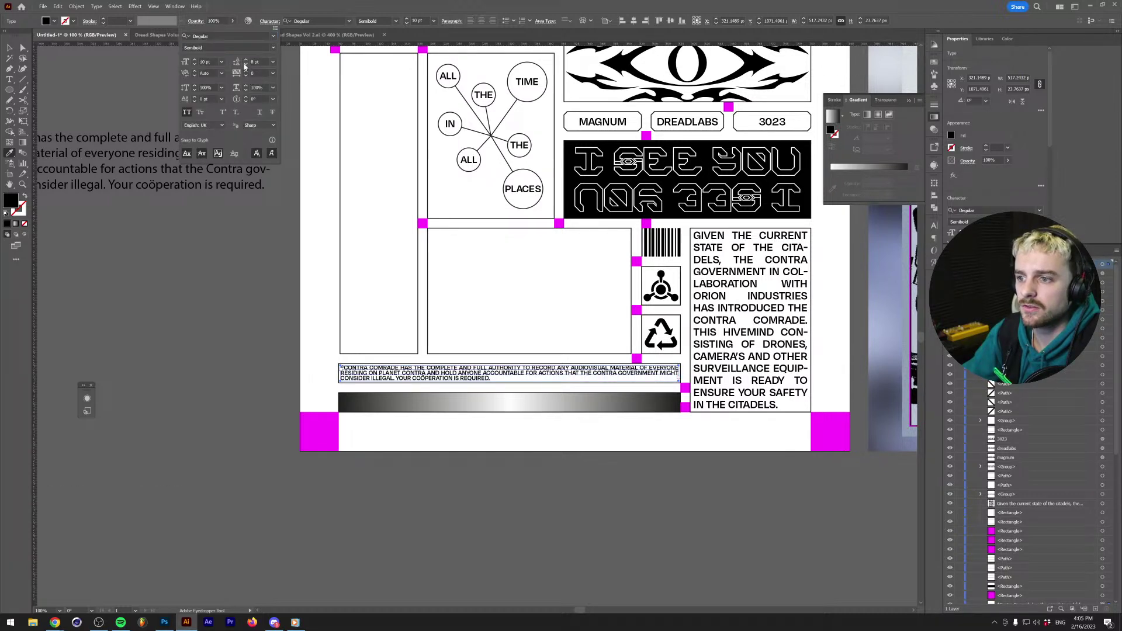
click(99, 249)
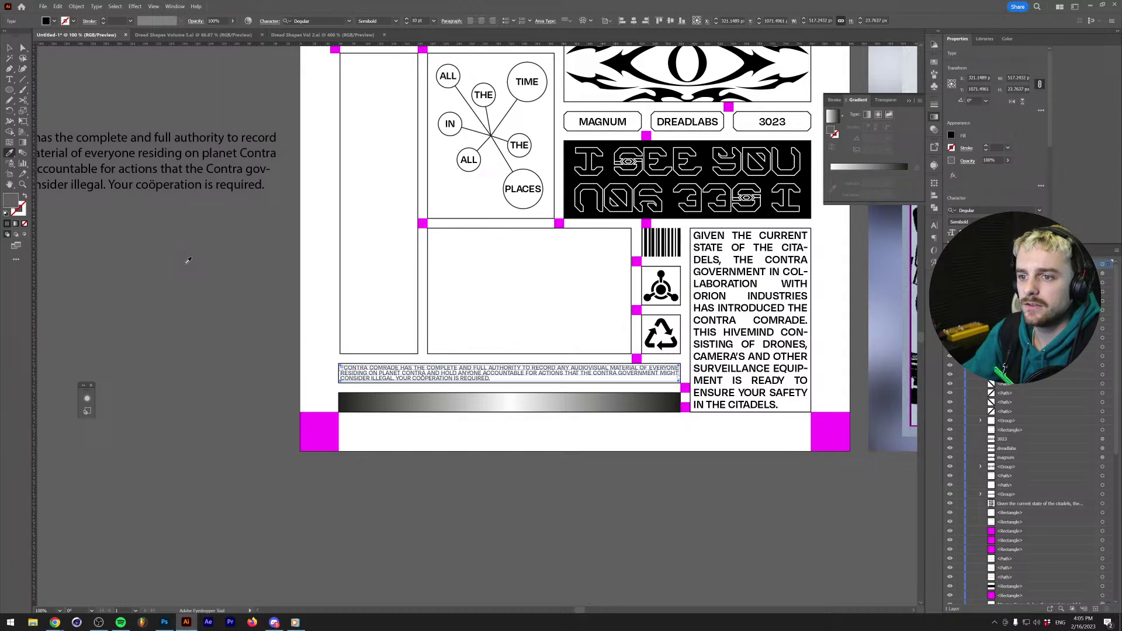
key(ctrl+z)
key(v)
click(222, 334)
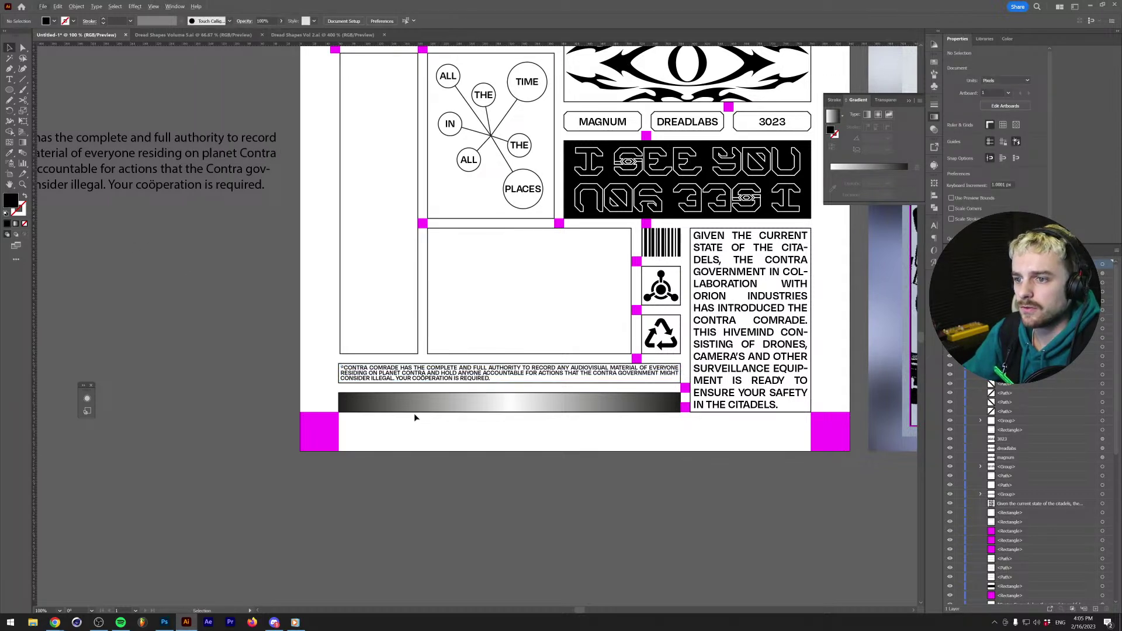
click(427, 380)
drag(428, 381, 428, 380)
click(220, 352)
Compare the remaining empty frames of the poster with the I SEE YOU reference poster beside it.
scroll(220, 353, down, 1)
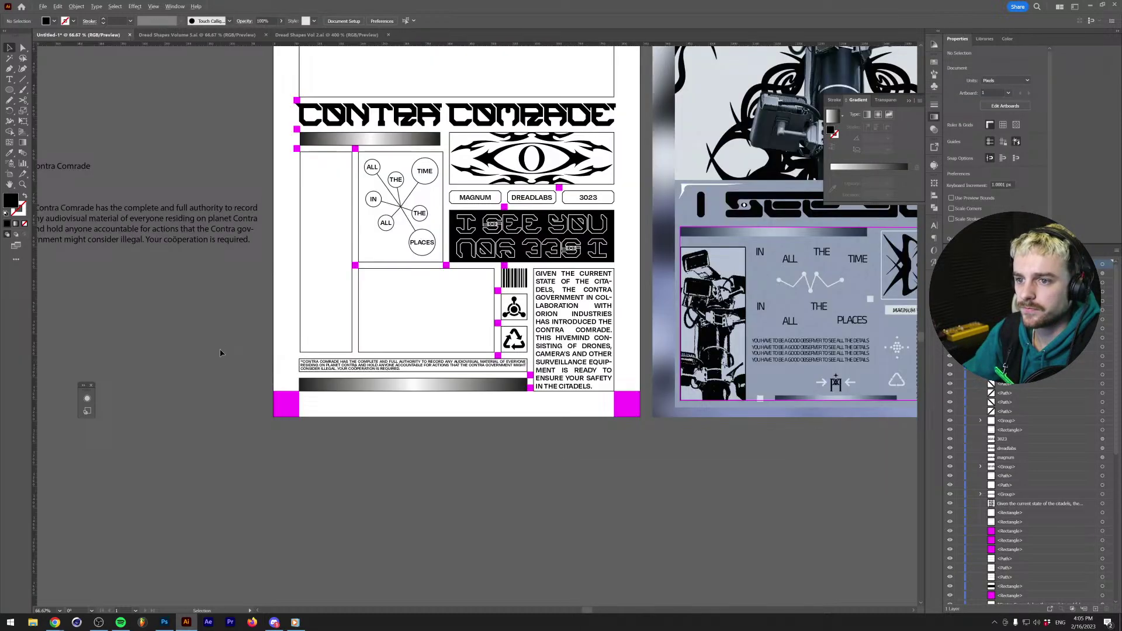
scroll(309, 257, up, 1)
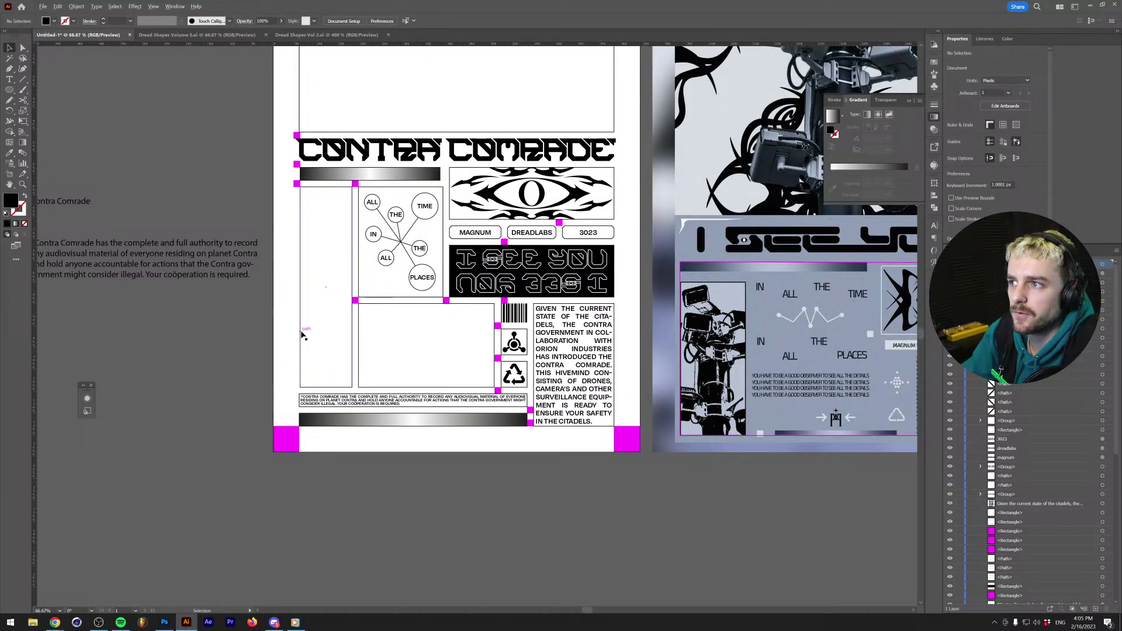
scroll(300, 331, down, 1)
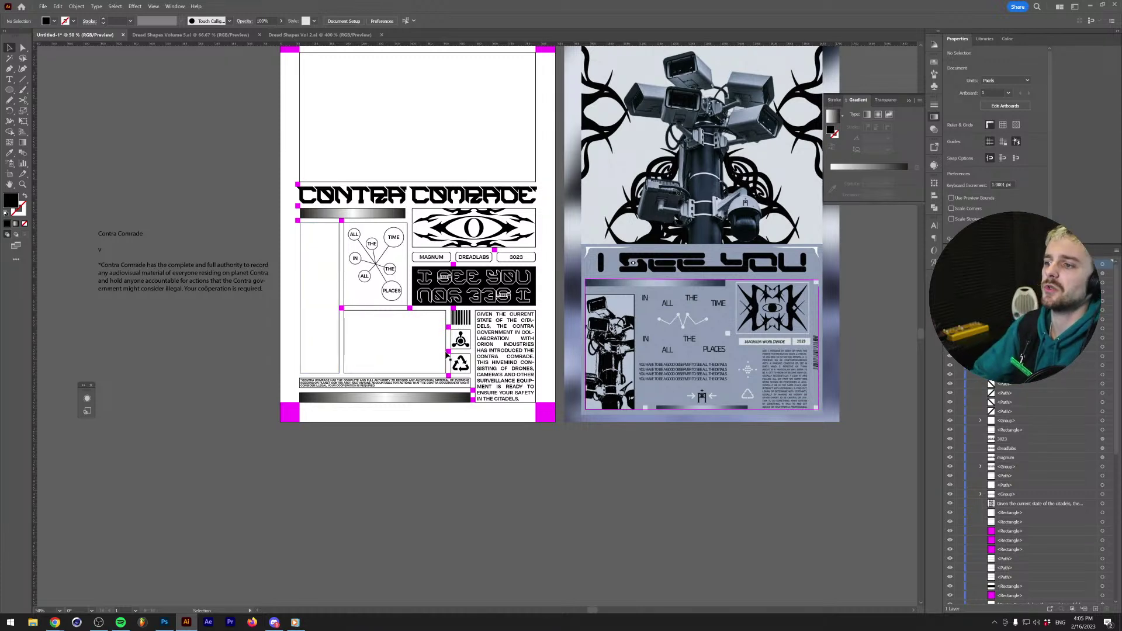
scroll(402, 308, up, 2)
scroll(403, 308, down, 1)
drag(418, 299, 305, 303)
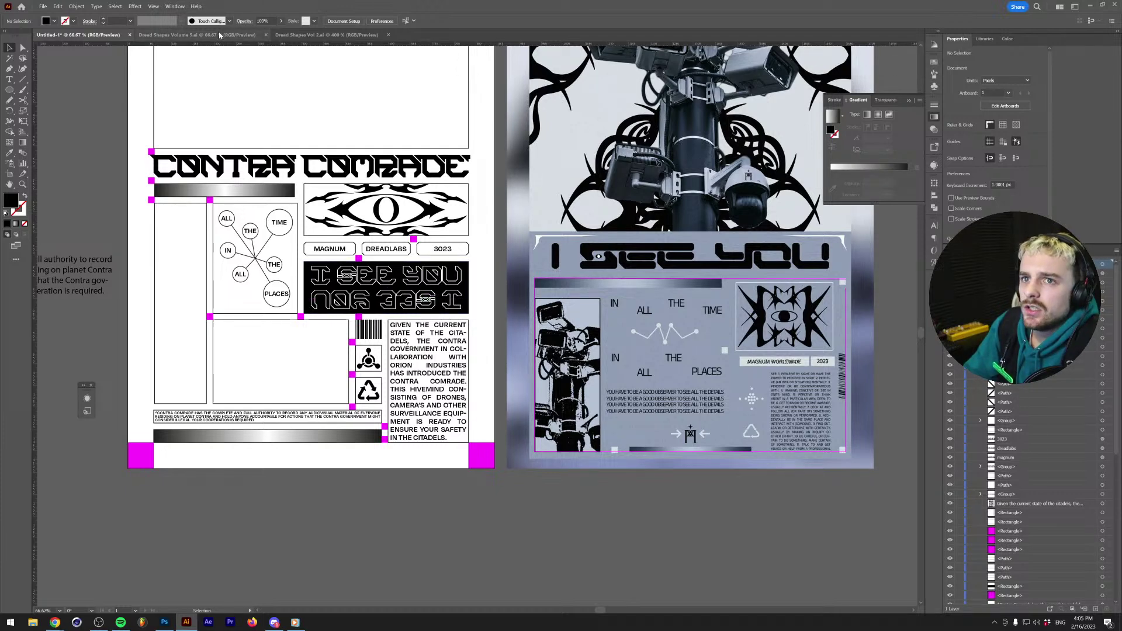
click(176, 35)
click(109, 34)
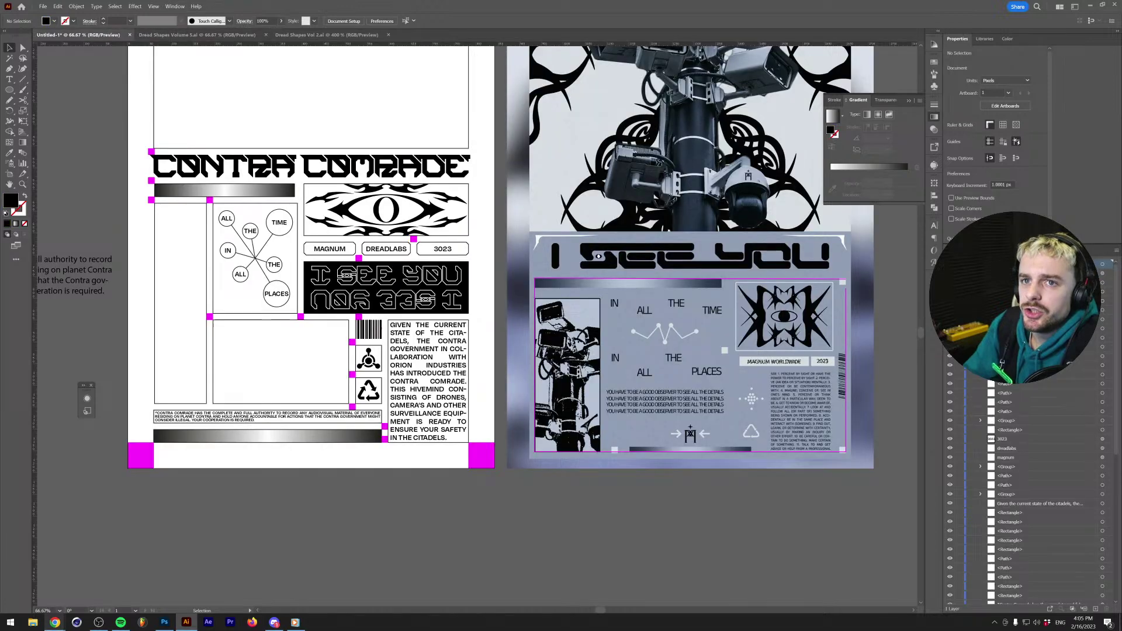
Open the Dread Shapes Vol 6 file from the Dreadlabs resources and look over its mask shapes.
key(ctrl+o)
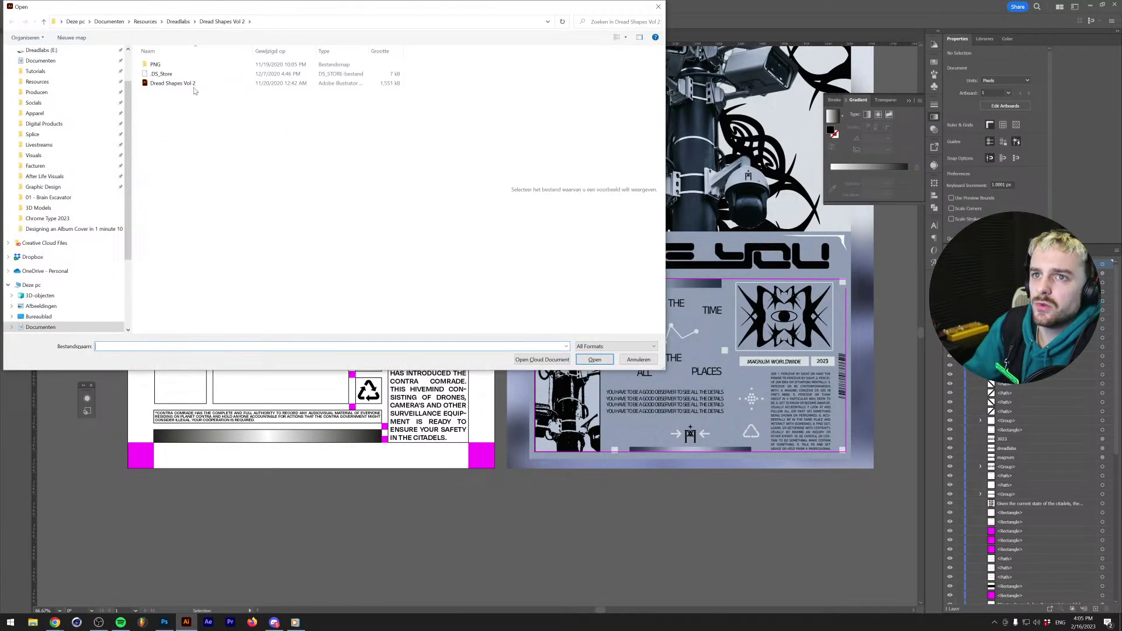
click(180, 23)
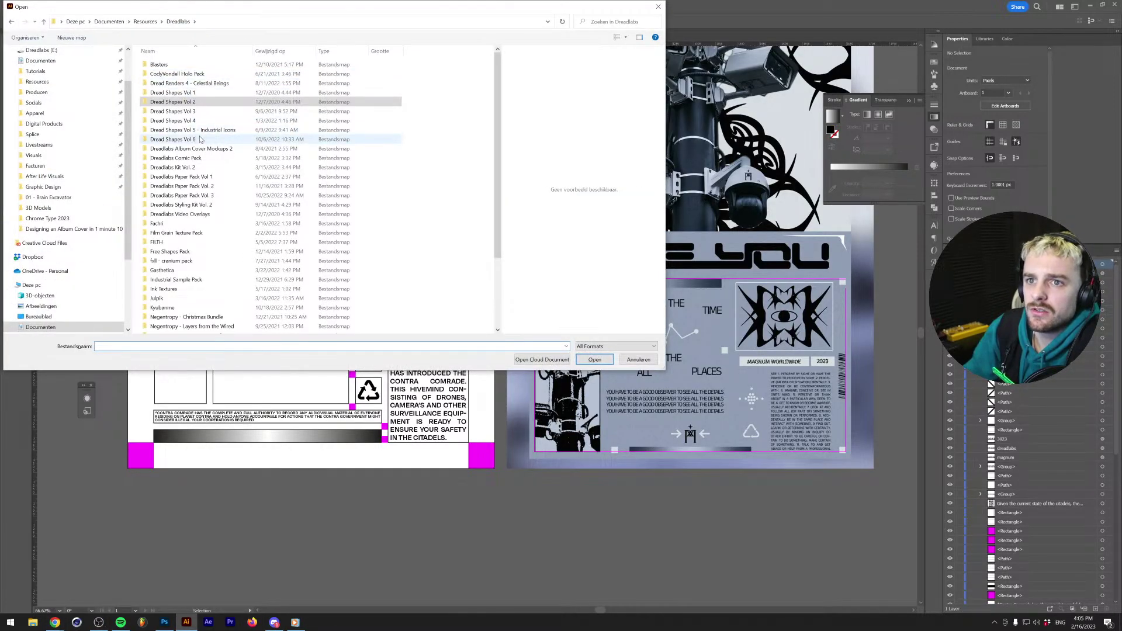
double_click(176, 139)
click(183, 76)
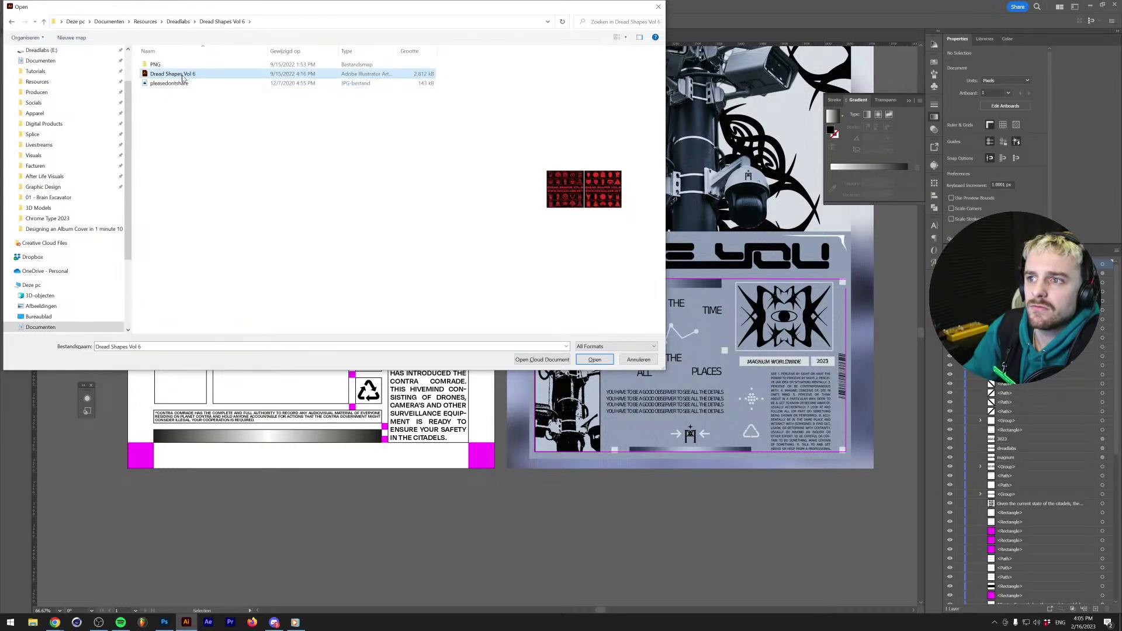
double_click(220, 78)
scroll(240, 175, up, 4)
scroll(240, 175, down, 2)
scroll(217, 172, up, 2)
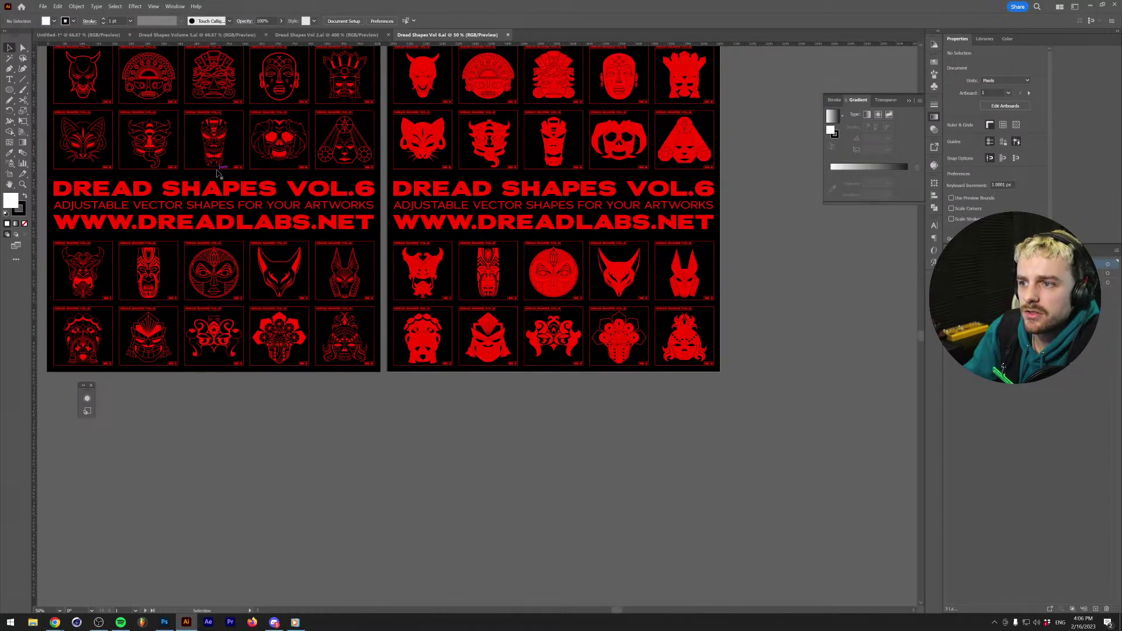
scroll(175, 129, up, 2)
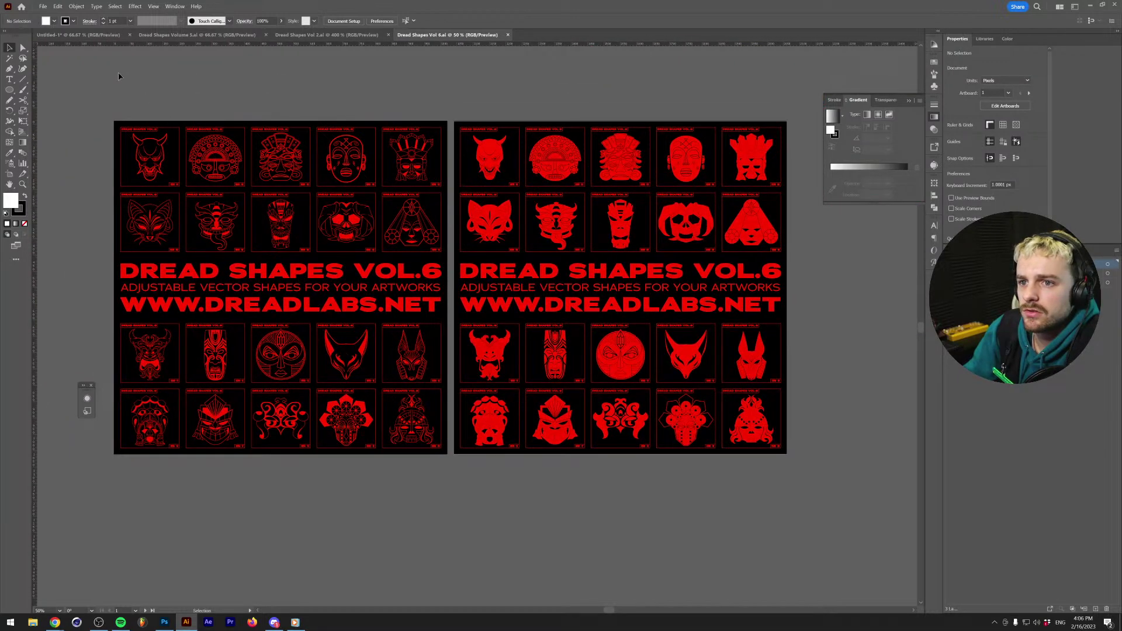
Open the Dread Shapes Vol 3 Illustrator file from the Dreadlabs resources and look through its shapes.
key(ctrl+o)
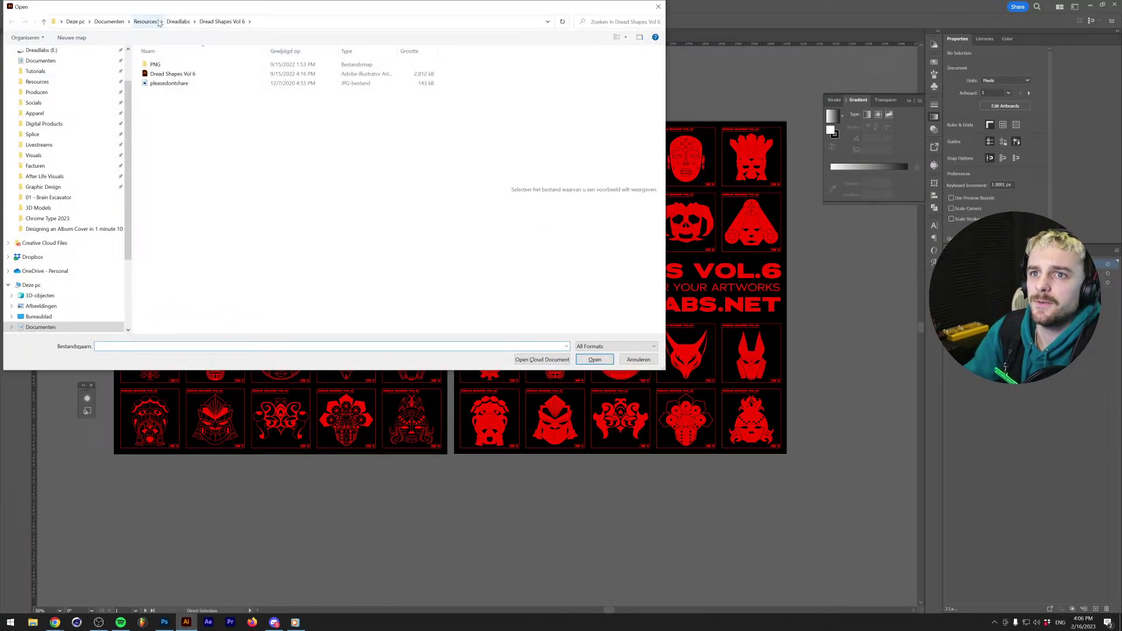
click(176, 22)
double_click(190, 121)
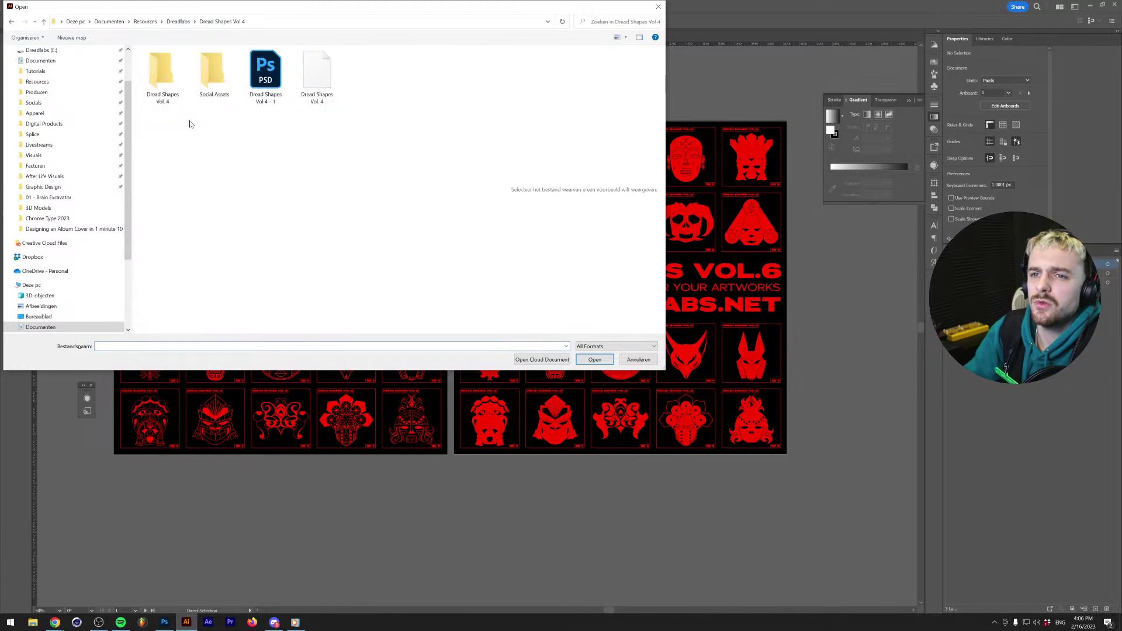
key(alt+Left)
double_click(190, 108)
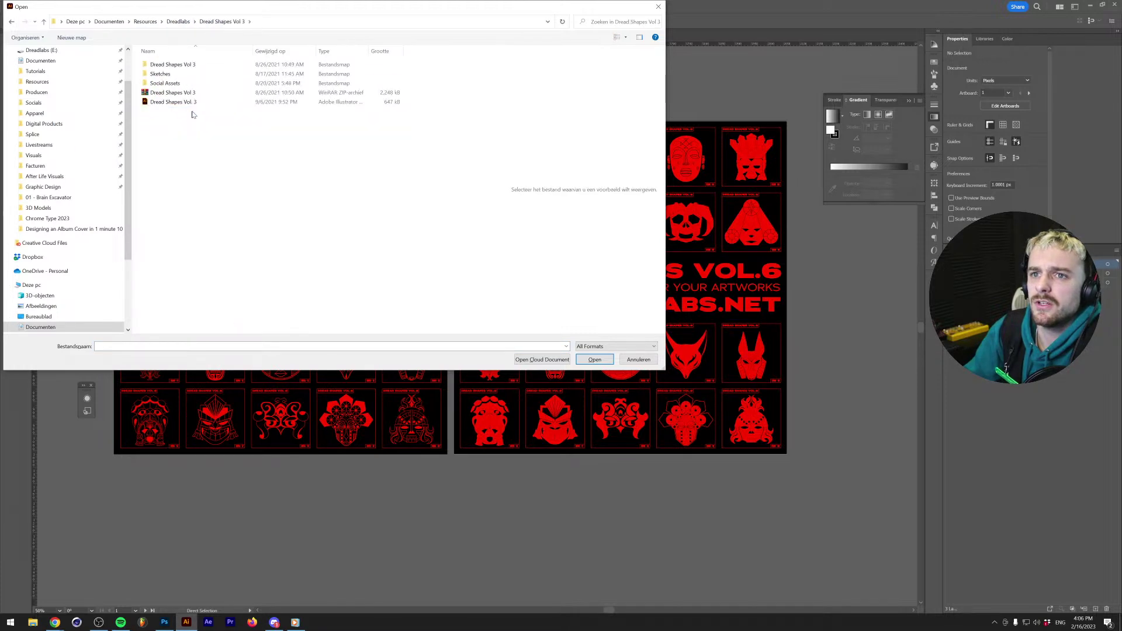
click(193, 102)
double_click(194, 103)
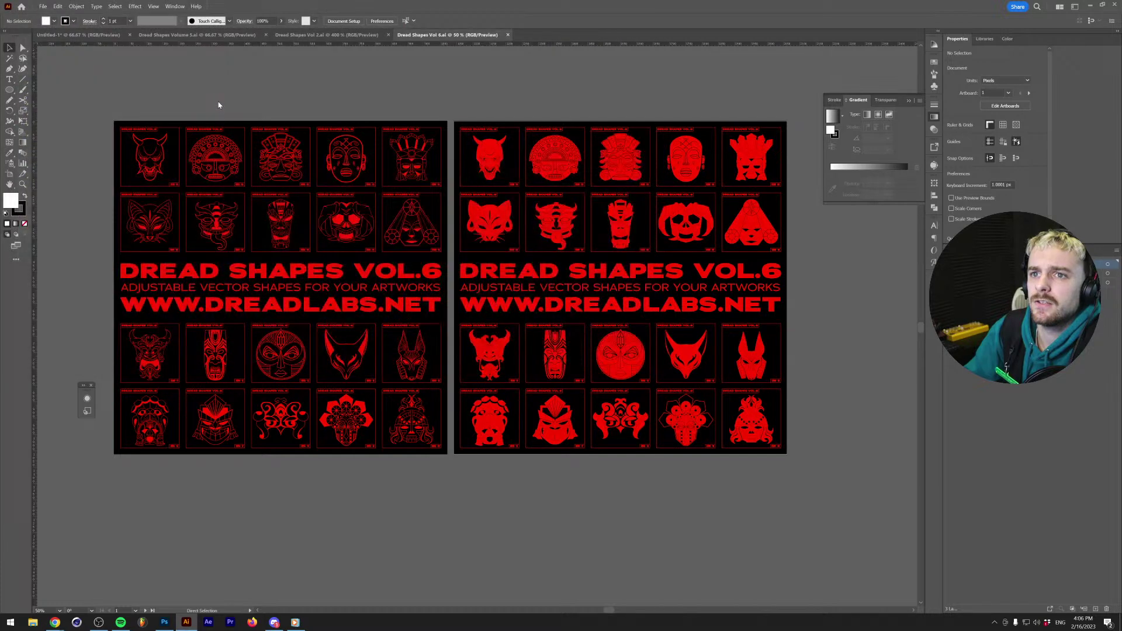
scroll(284, 279, down, 3)
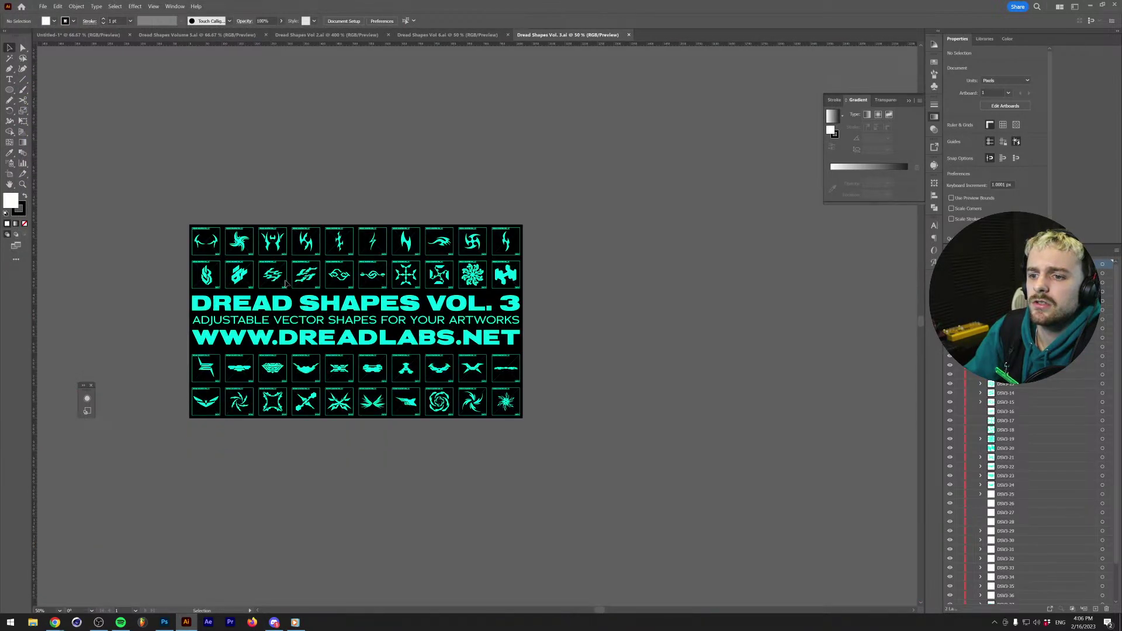
scroll(332, 377, up, 1)
scroll(332, 377, down, 1)
scroll(311, 369, up, 1)
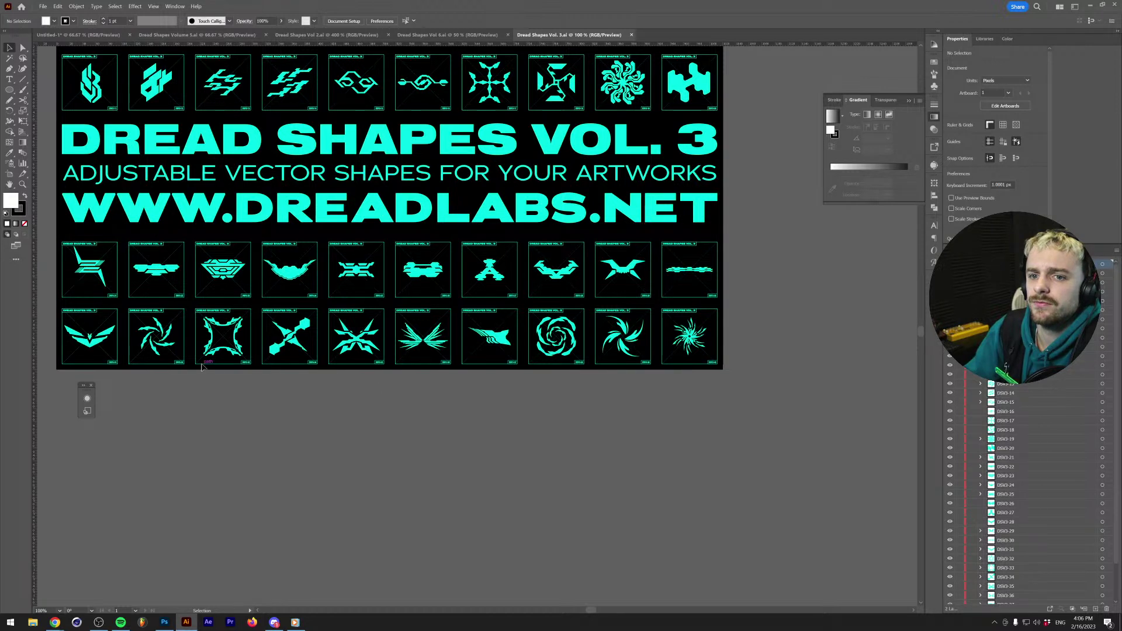
Copy the swirling star shape DSV3-32 from the Dread Shapes Vol 3 sheet into the poster document.
click(167, 338)
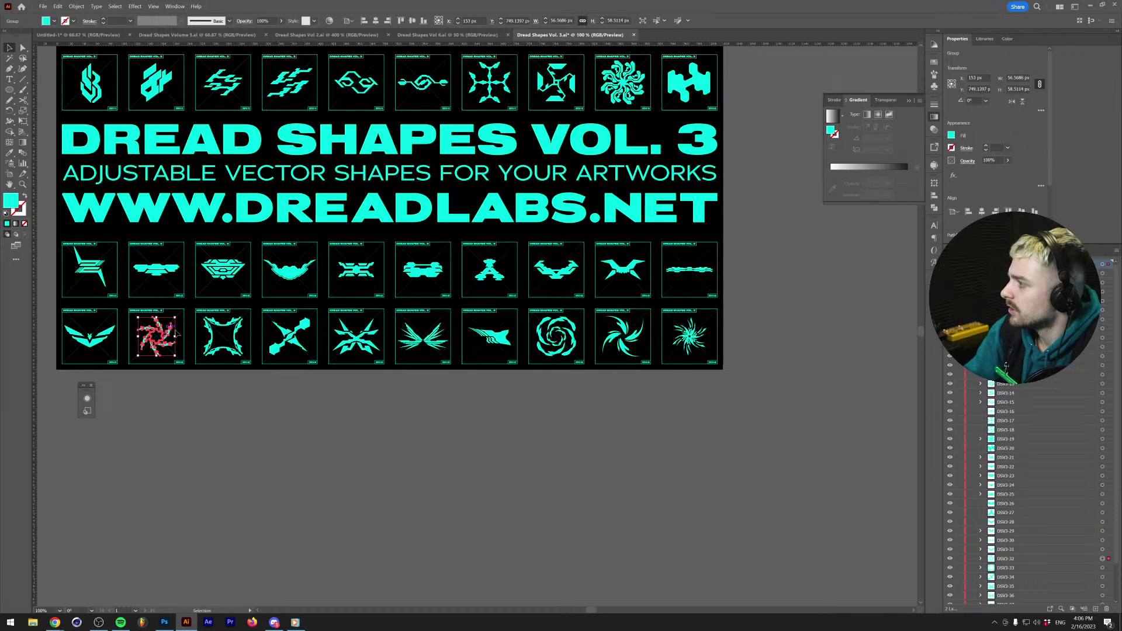
click(325, 35)
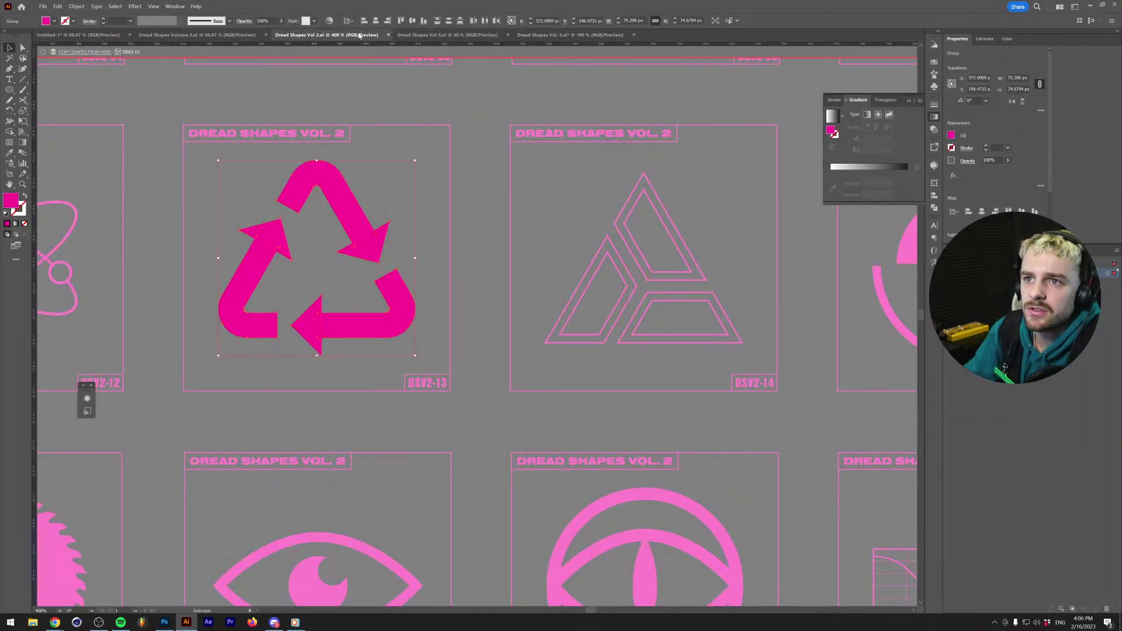
click(96, 35)
key(ctrl+v)
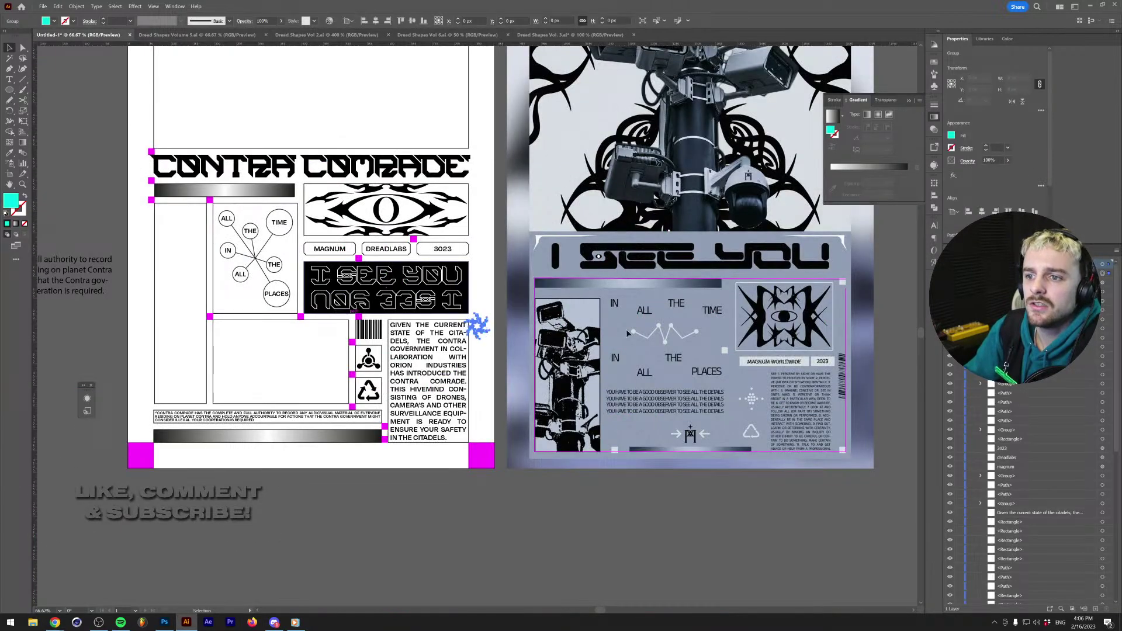
Recolour the swirling star black and centre it in the empty frame beside the barcode and hazard icons.
click(1008, 38)
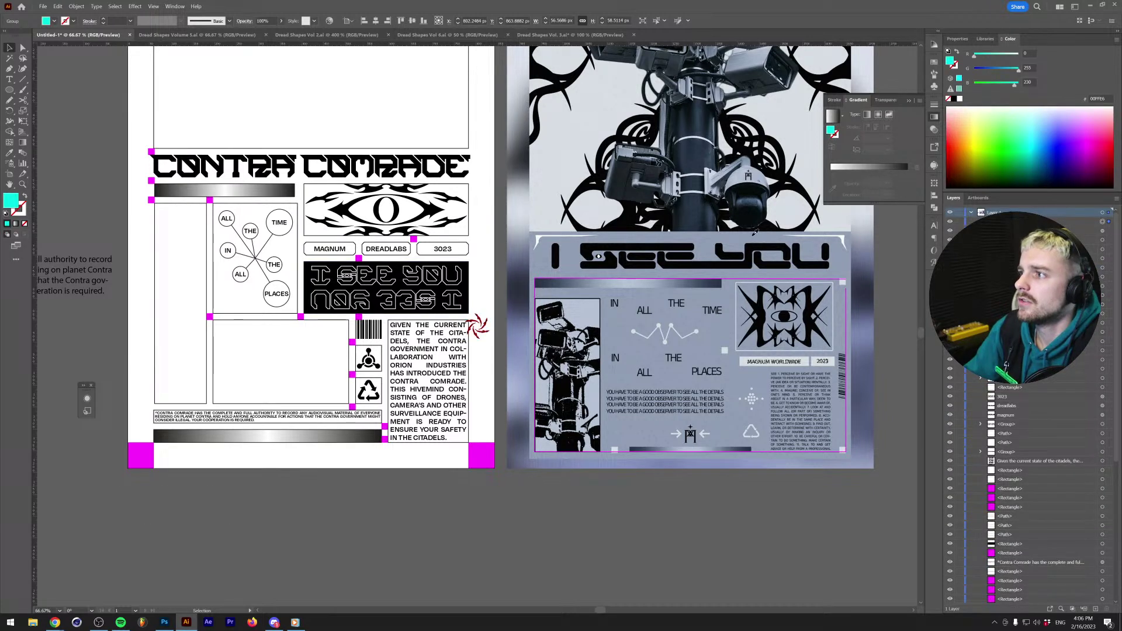
shift+click(318, 320)
click(375, 20)
click(412, 21)
key(ctrl+h)
click(250, 368)
Enlarge the swirl within its frame to about 166 by 172 px.
scroll(257, 368, up, 2)
click(327, 351)
drag(337, 355, 388, 383)
click(212, 361)
Create the text BIG on the empty canvas below the poster.
key(t)
scroll(199, 303, down, 3)
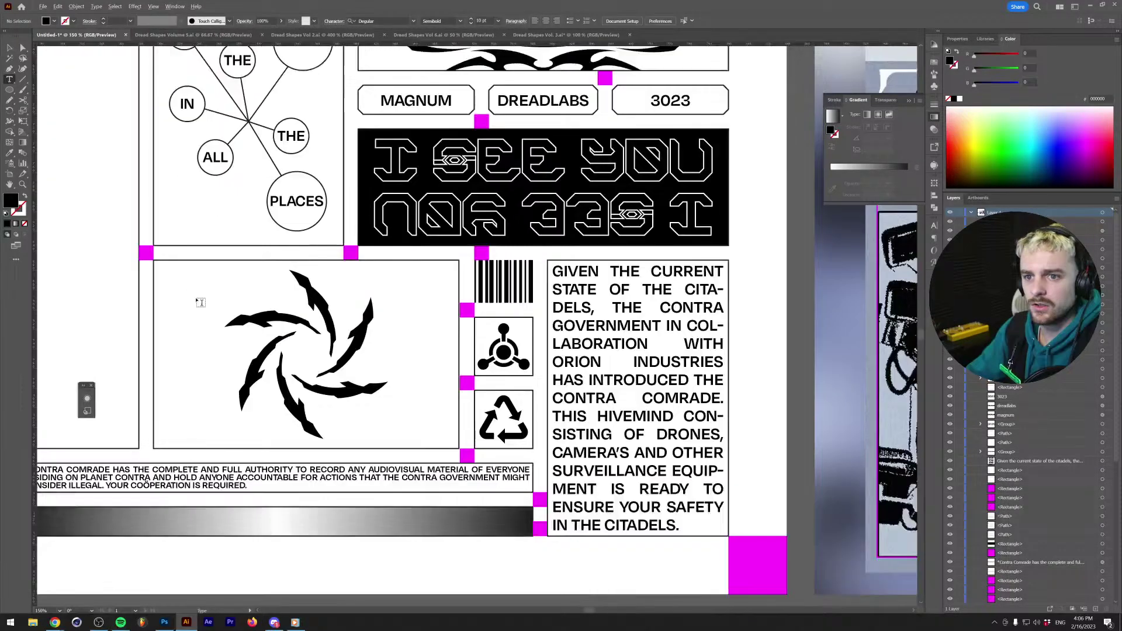
scroll(298, 471, down, 3)
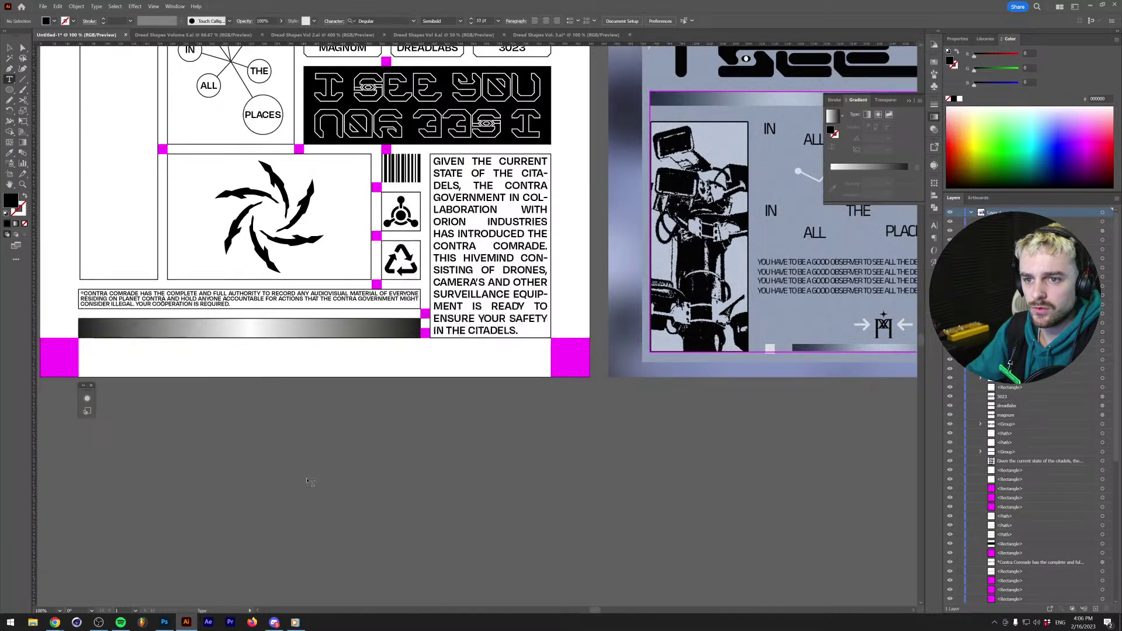
click(245, 414)
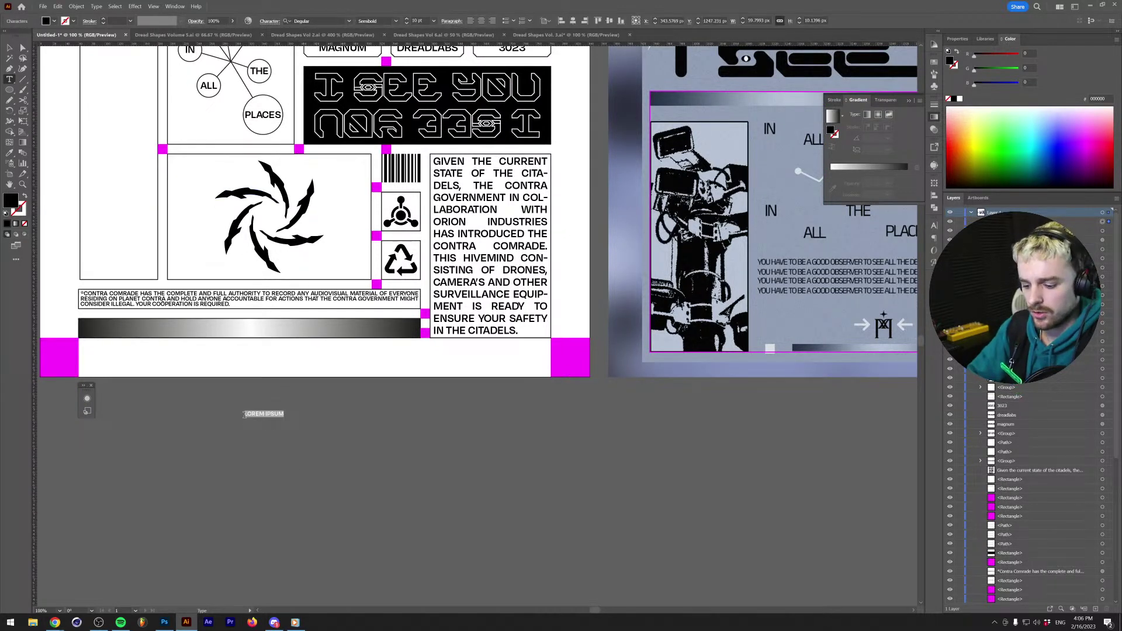
text(BIG)
click(9, 48)
Place BIG in the swirl frame's top-left corner and a right-aligned copy in its top-right corner.
drag(248, 414, 696, 163)
scroll(177, 162, up, 3)
click(493, 20)
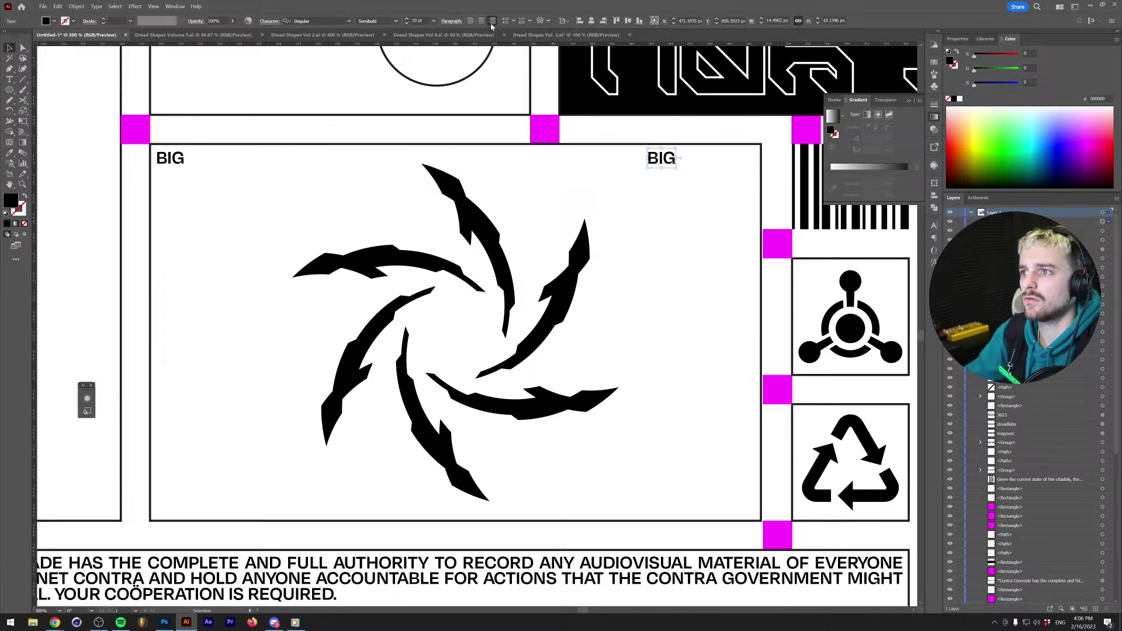
drag(175, 162, 180, 159)
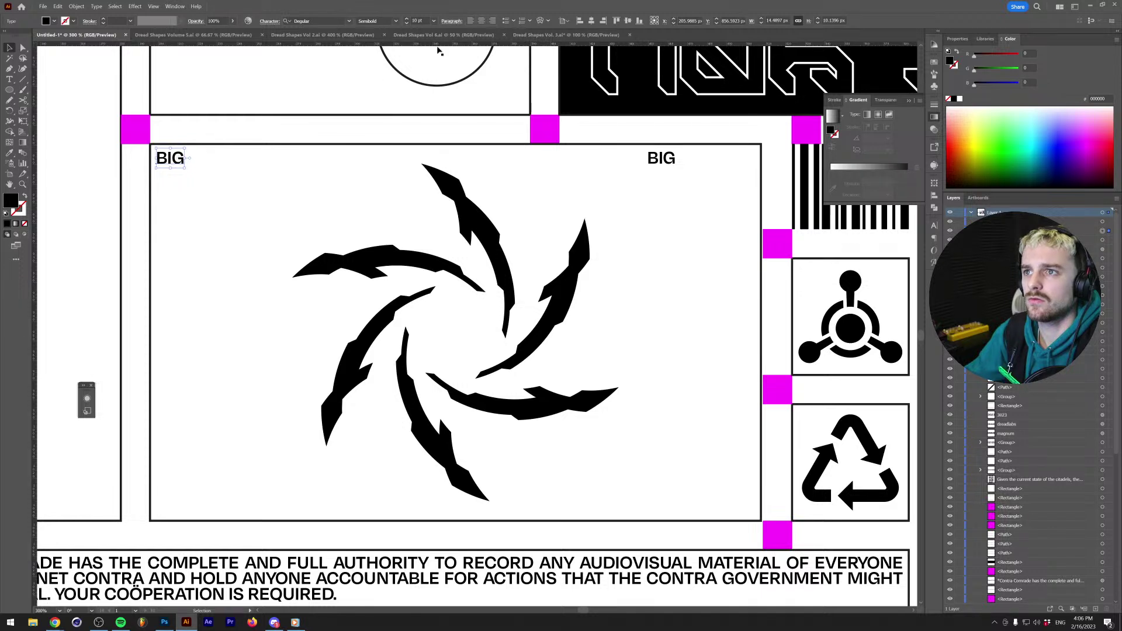
click(663, 157)
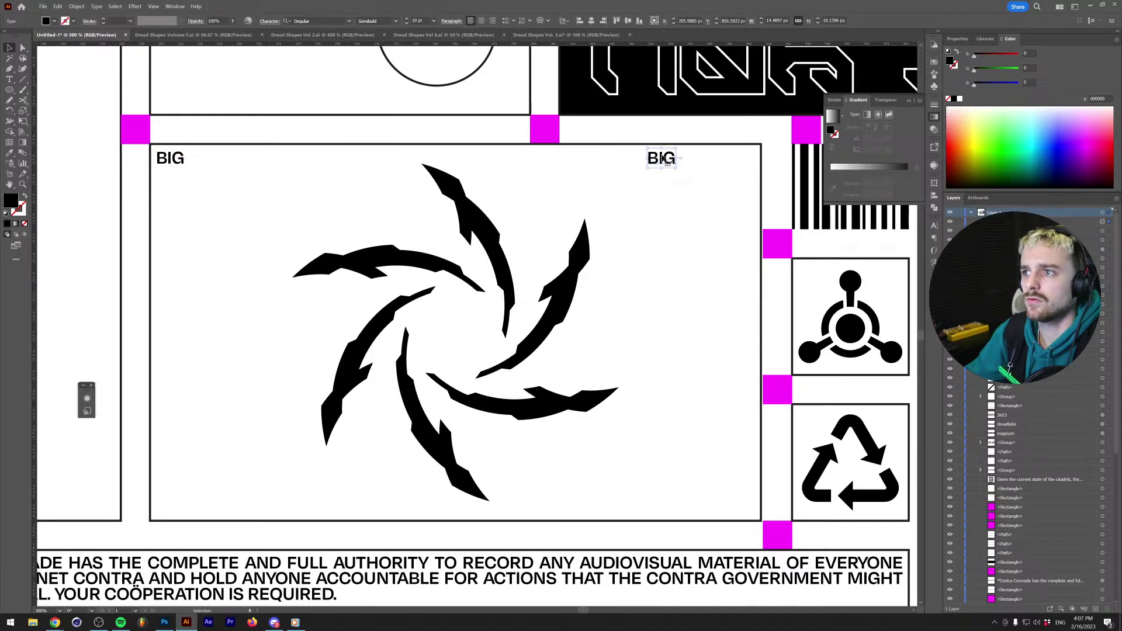
drag(677, 159, 753, 162)
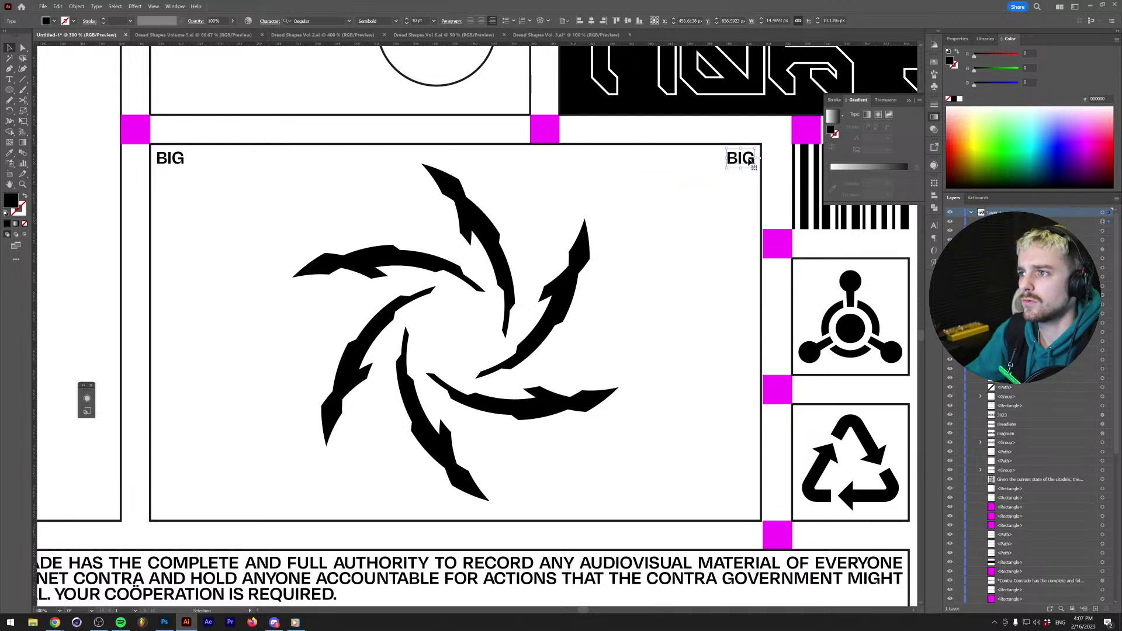
Change the text in the swirl frame's top-right corner to BROTHER.
double_click(749, 159)
double_click(749, 159)
text(BROE)
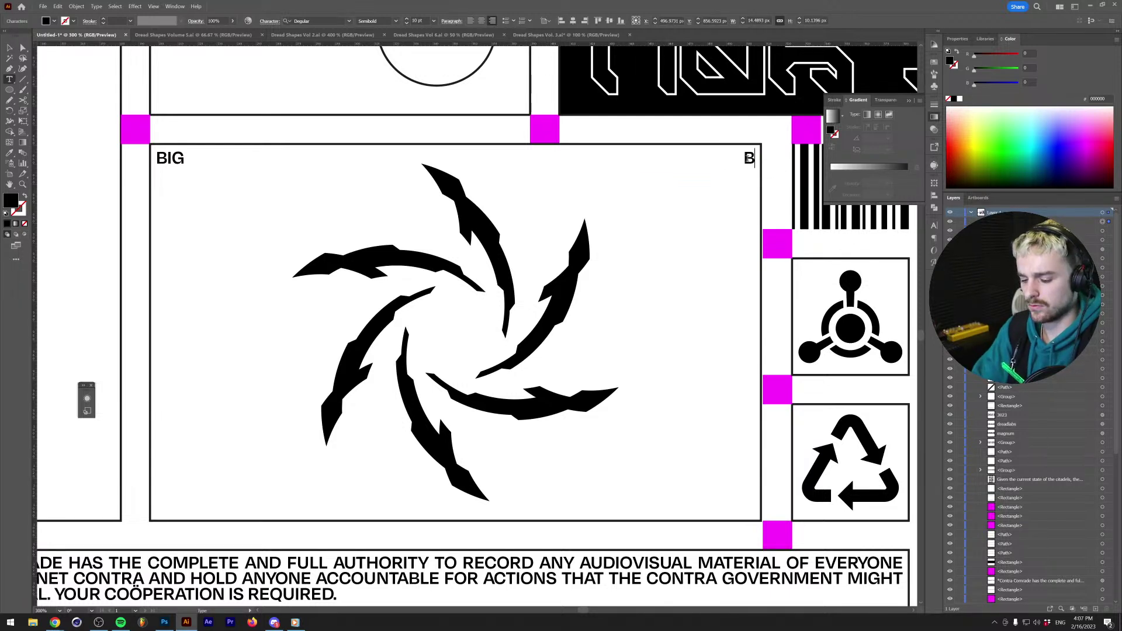
key(BackSpace)
text(THER)
Duplicate the BIG and BROTHER texts into the bottom corners of the swirl frame.
click(9, 49)
shift+click(166, 160)
drag(166, 160, 198, 511)
Change the swirl frame's bottom-left text to IS and its bottom-right text to WATCHING.
click(189, 507)
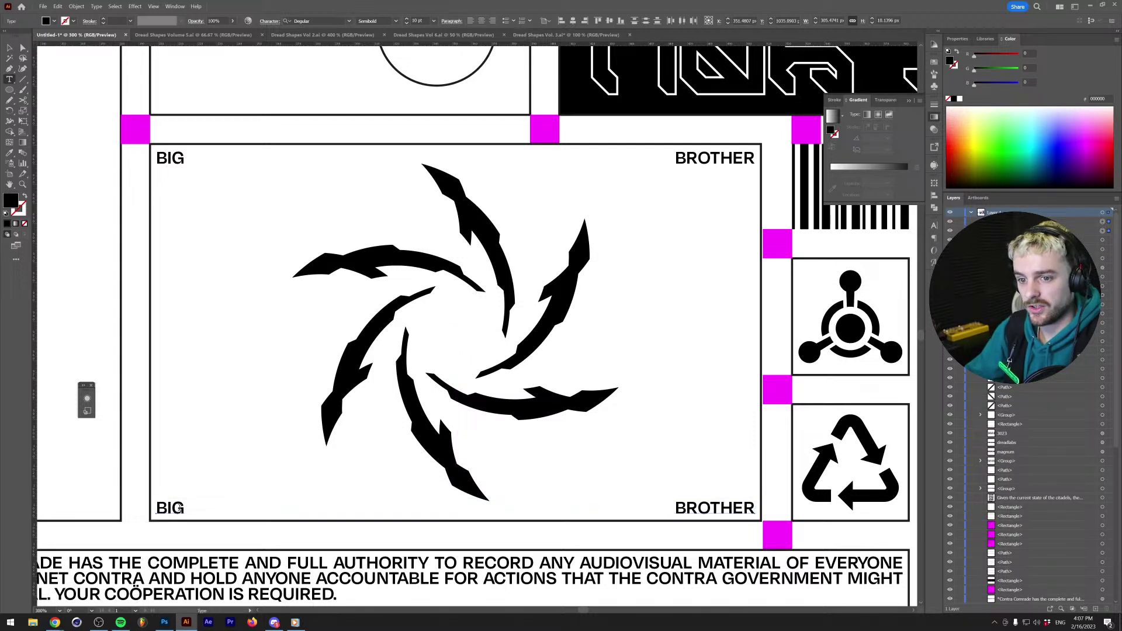
double_click(179, 506)
text(IS)
double_click(681, 507)
text(WATCHING)
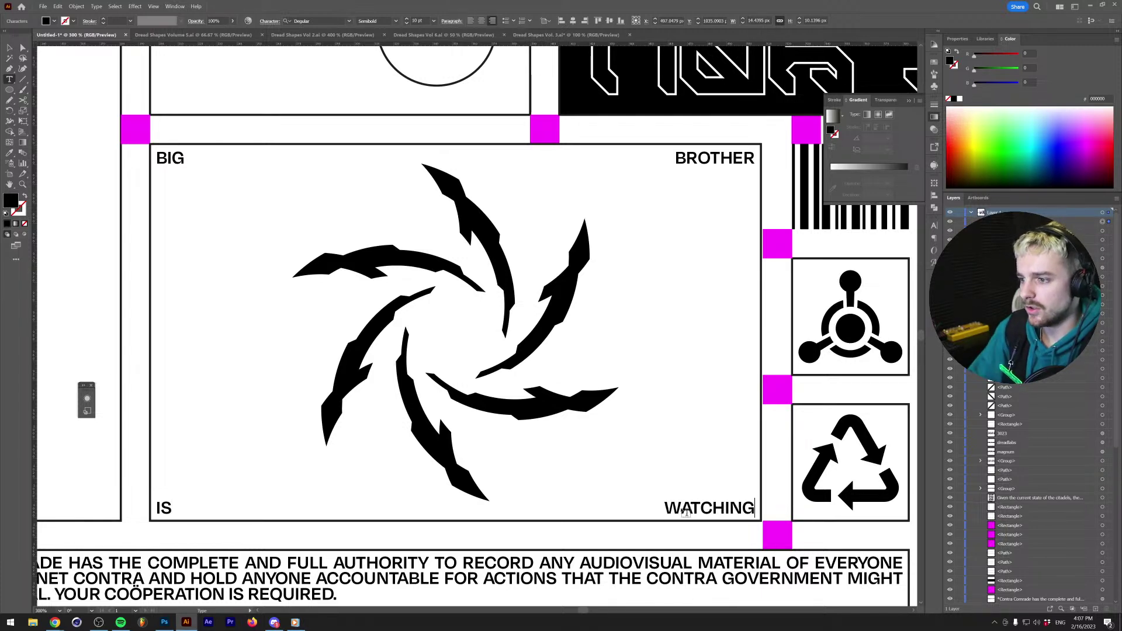
key(Escape)
drag(681, 218, 370, 307)
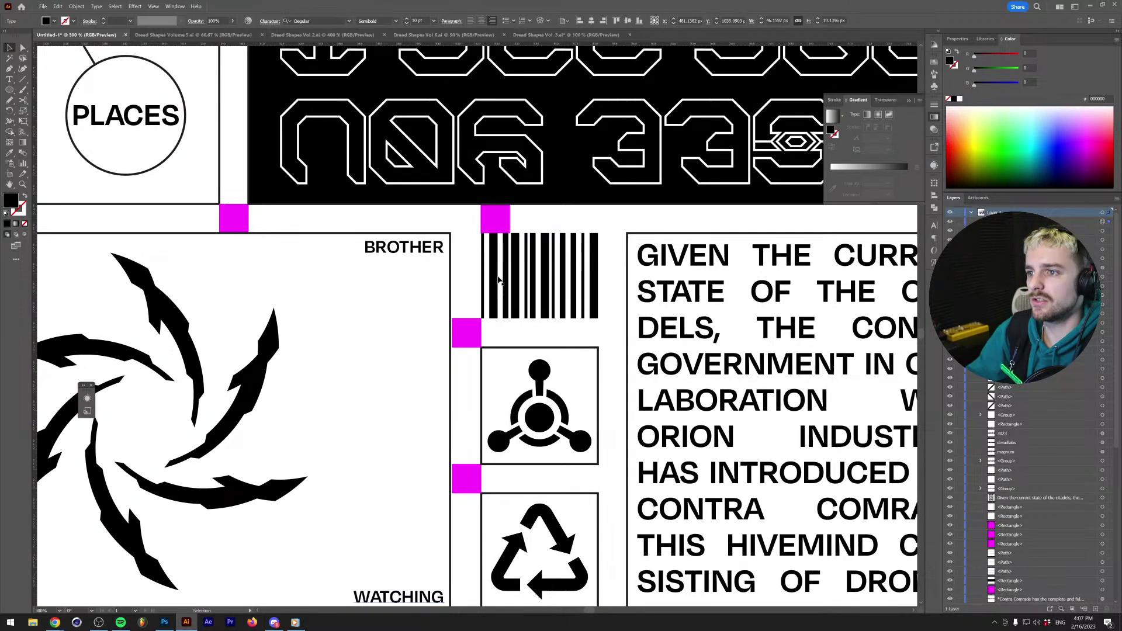
click(514, 289)
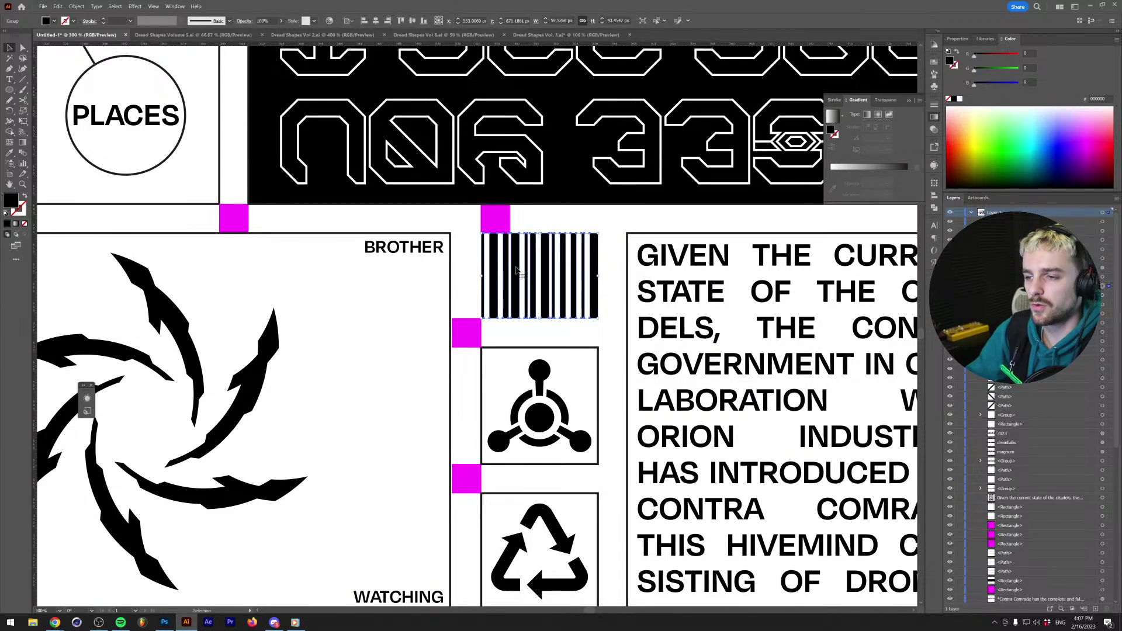
click(330, 320)
scroll(388, 311, down, 3)
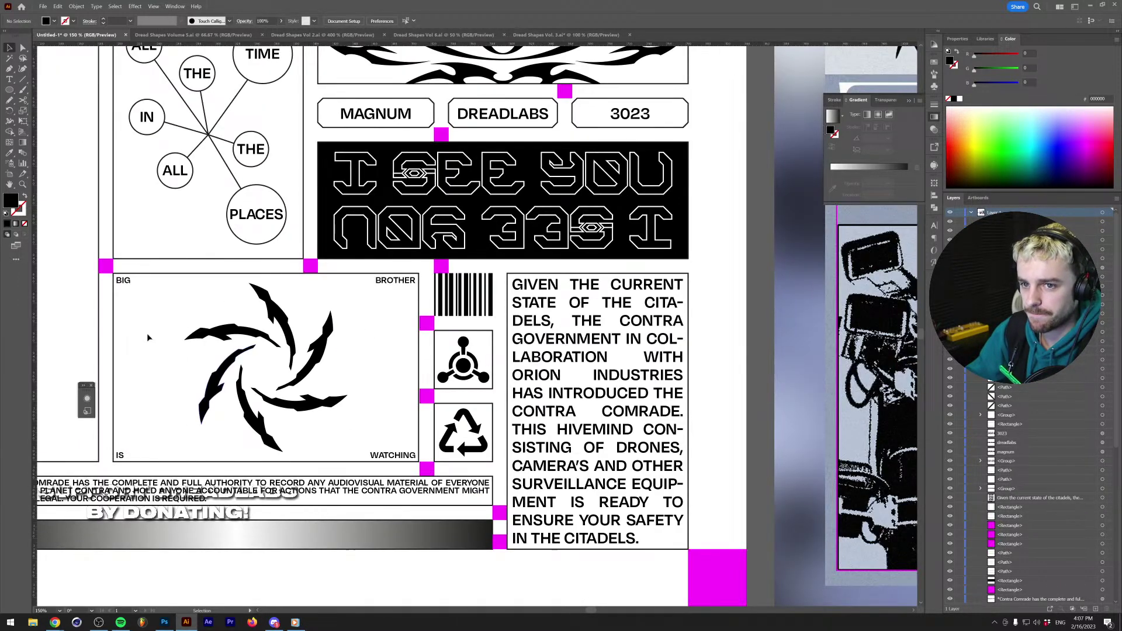
scroll(397, 321, left, 3)
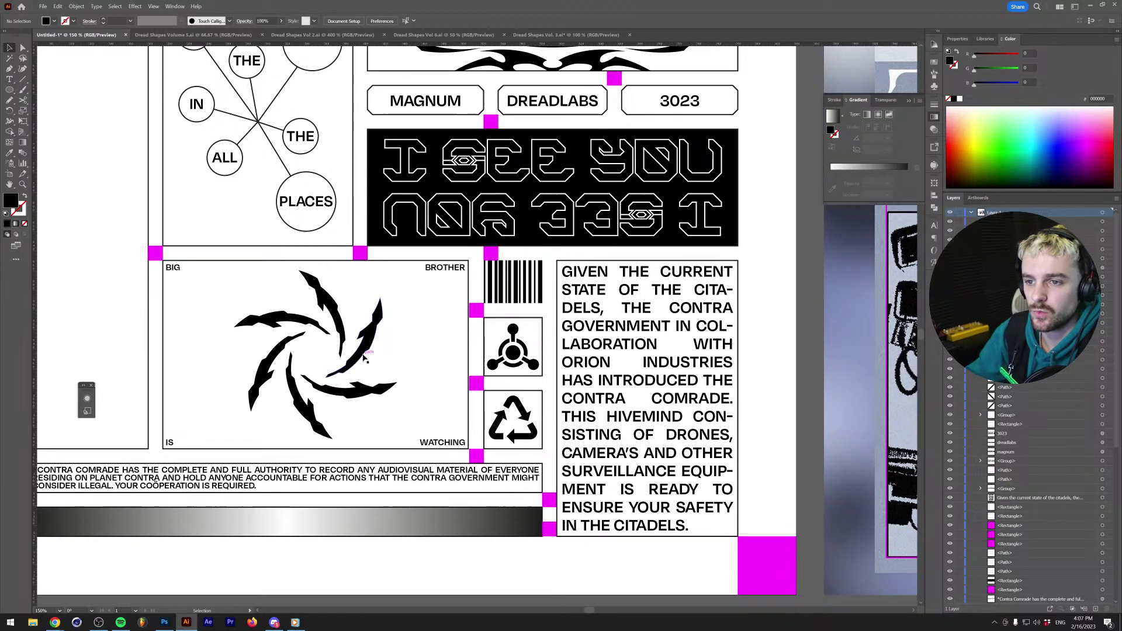
Make a rotated copy of the swirl about 703 px wide around the original and turn it into an unfilled outline.
click(368, 346)
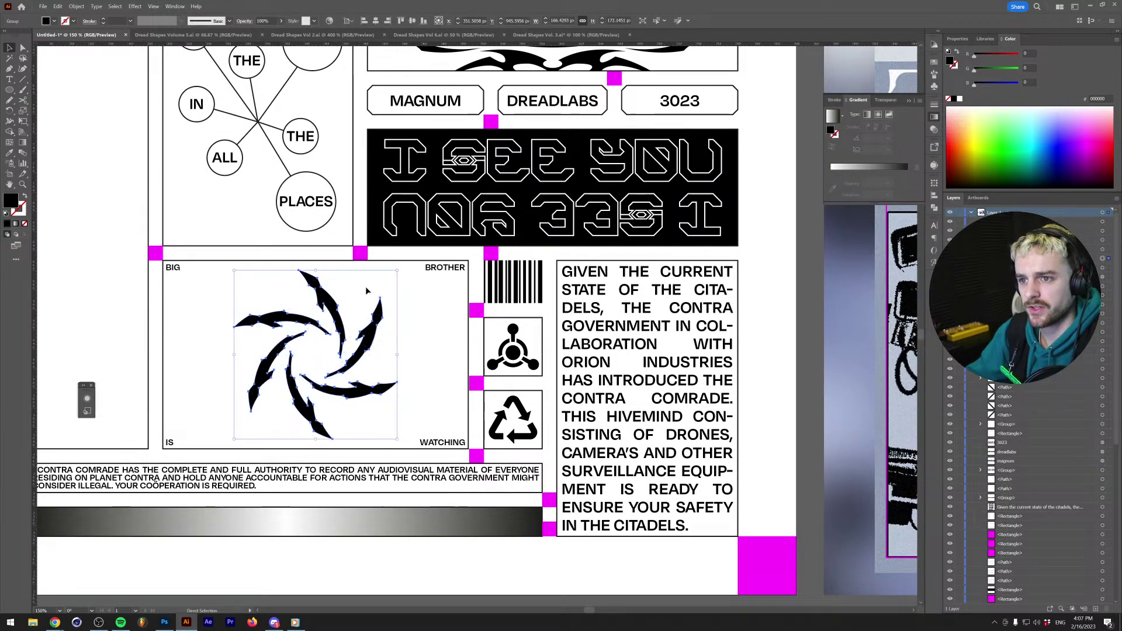
key(r)
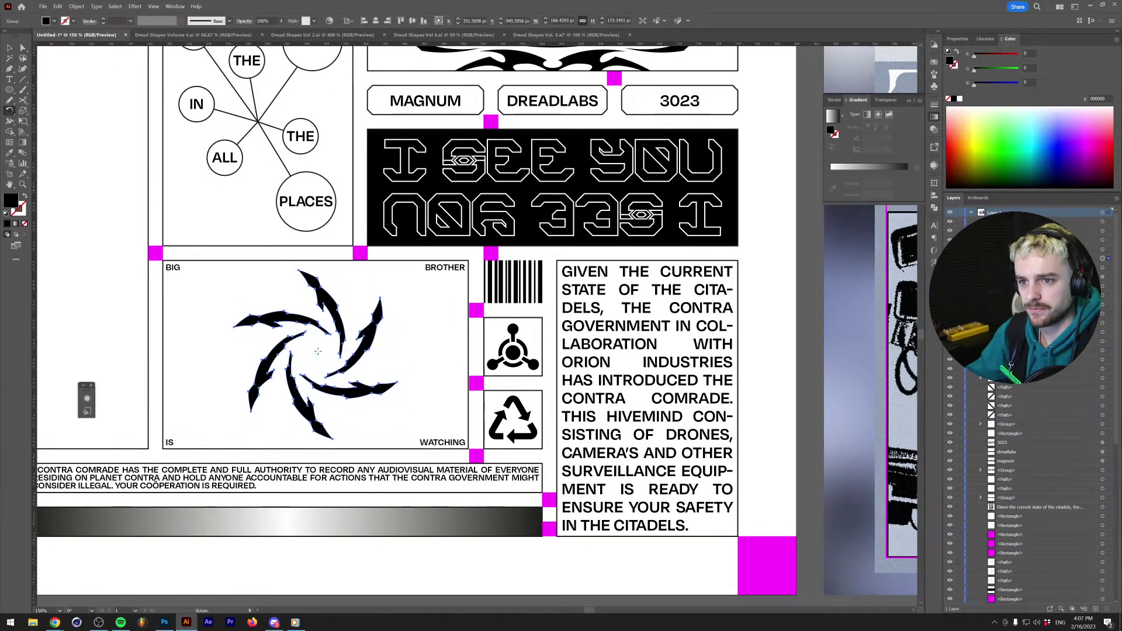
drag(380, 298, 166, 274)
key(v)
drag(402, 355, 433, 167)
key(r)
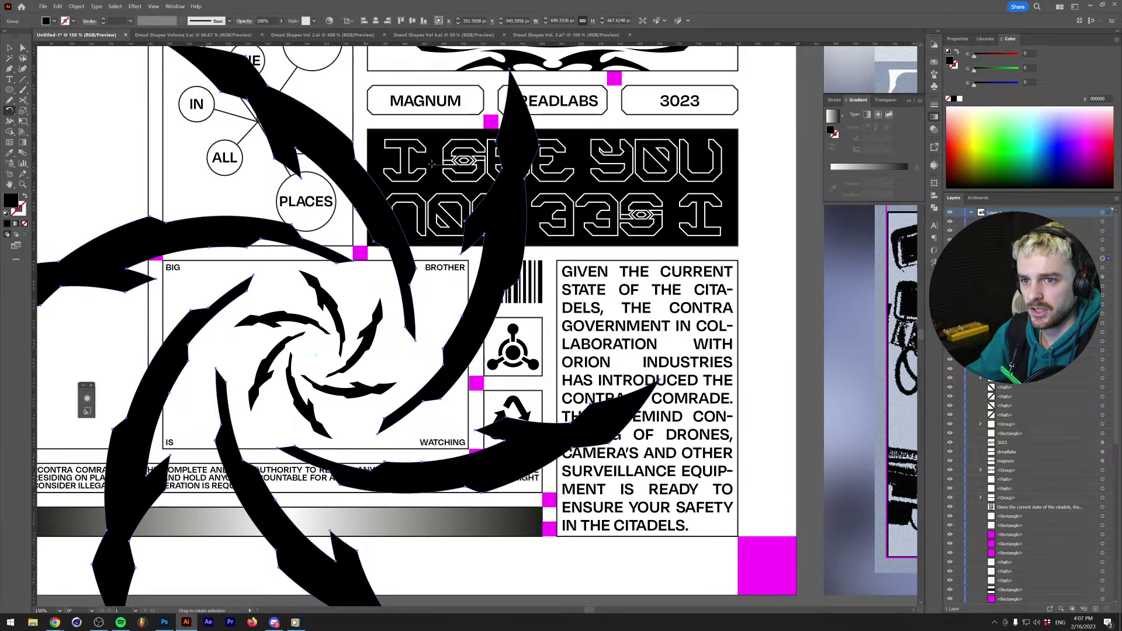
key(shift+x)
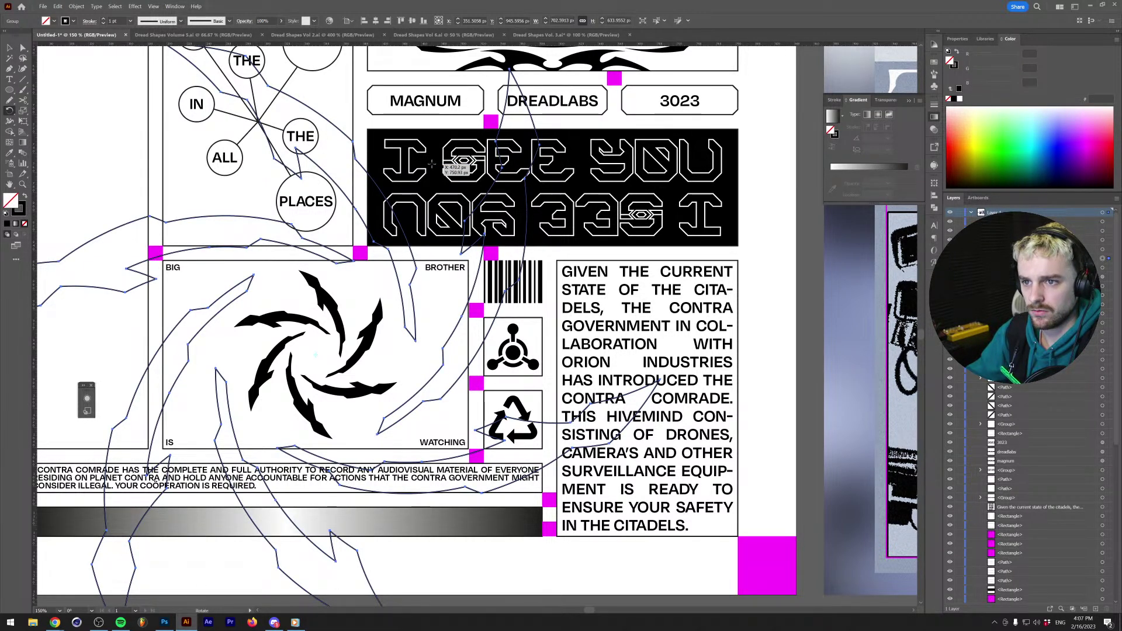
key(v)
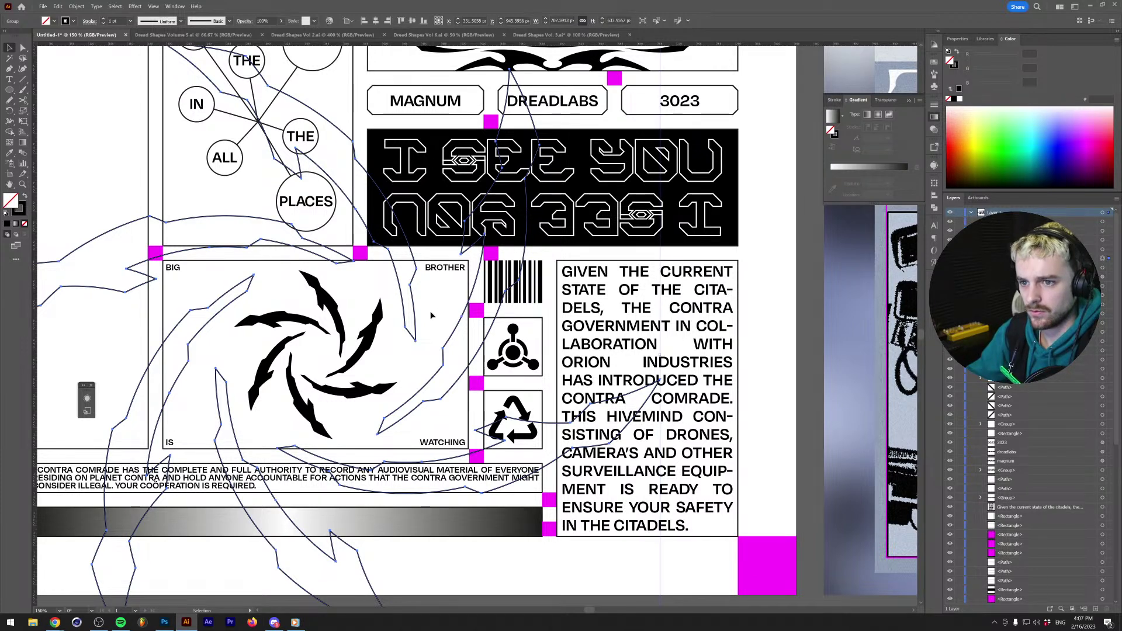
Delete the enlarged outlined swirl and compare the poster with the reference without it.
key(Delete)
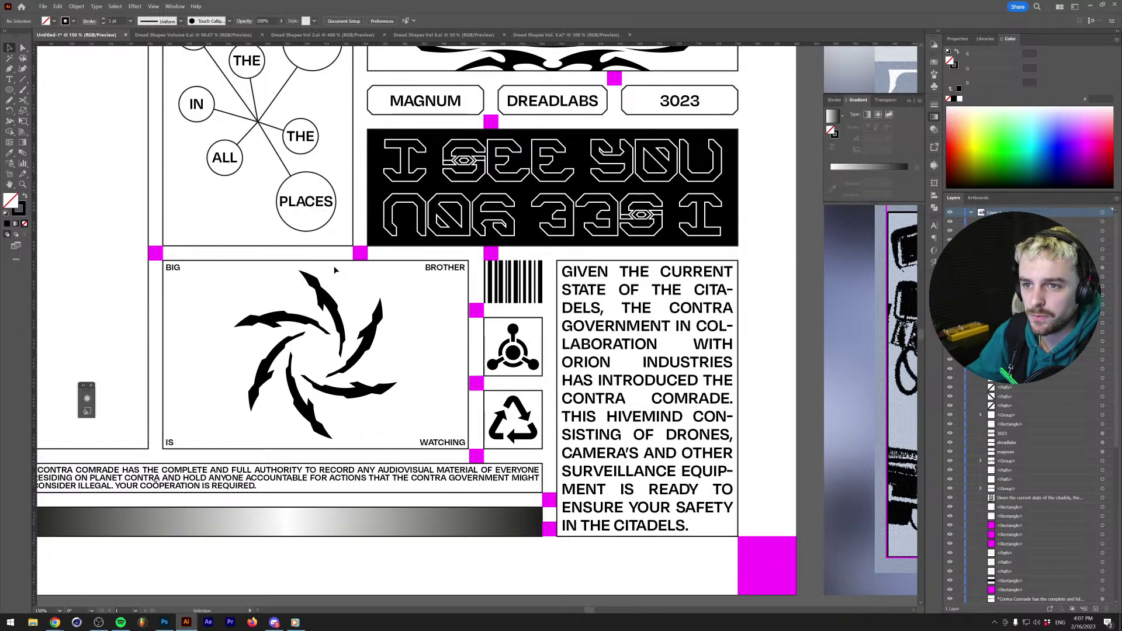
scroll(253, 266, down, 1)
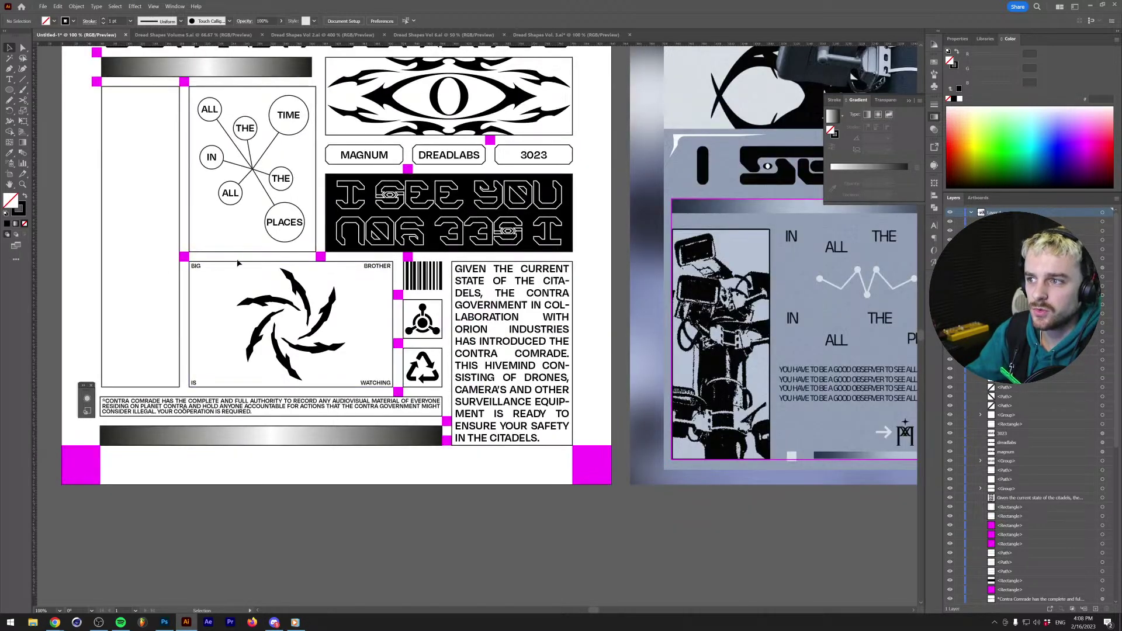
scroll(236, 246, down, 1)
scroll(250, 231, up, 5)
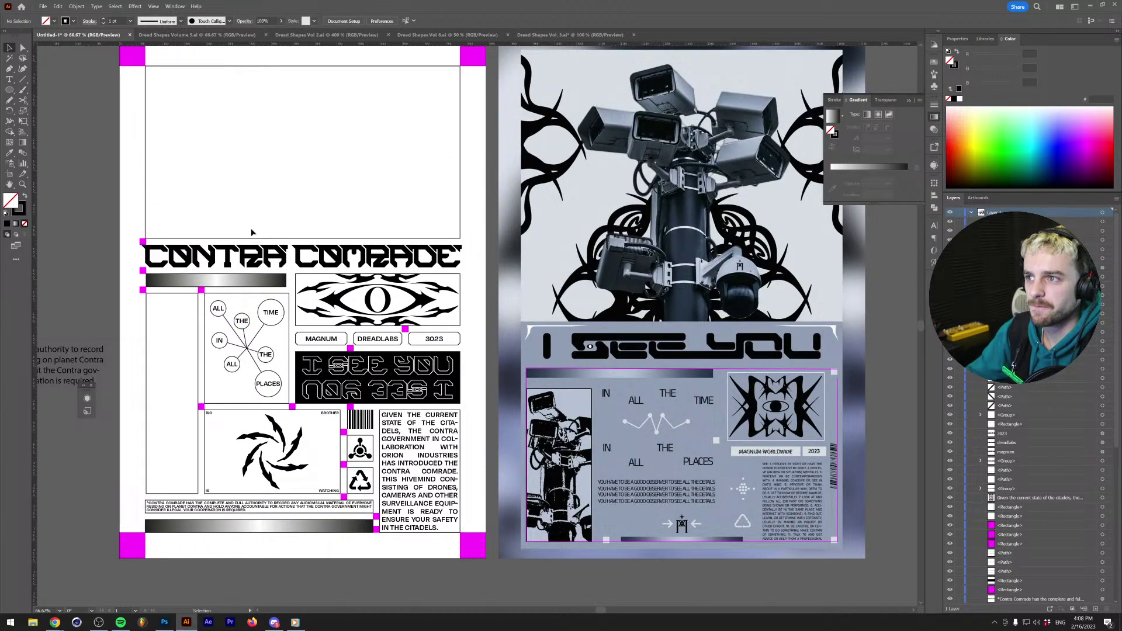
scroll(252, 232, down, 1)
scroll(206, 441, up, 2)
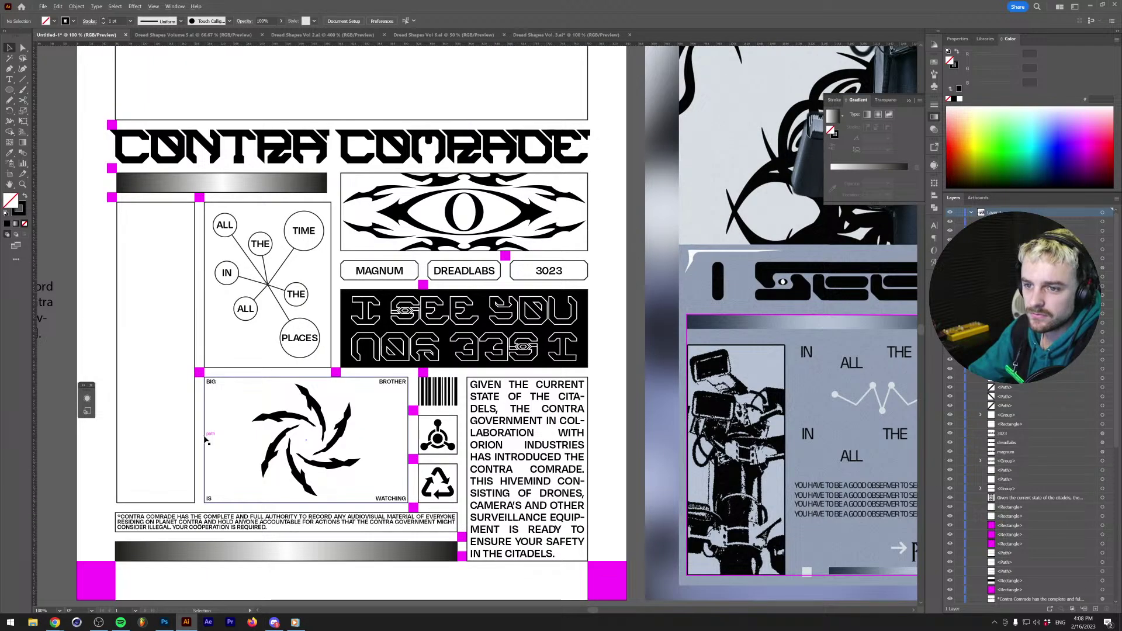
key(v)
click(205, 441)
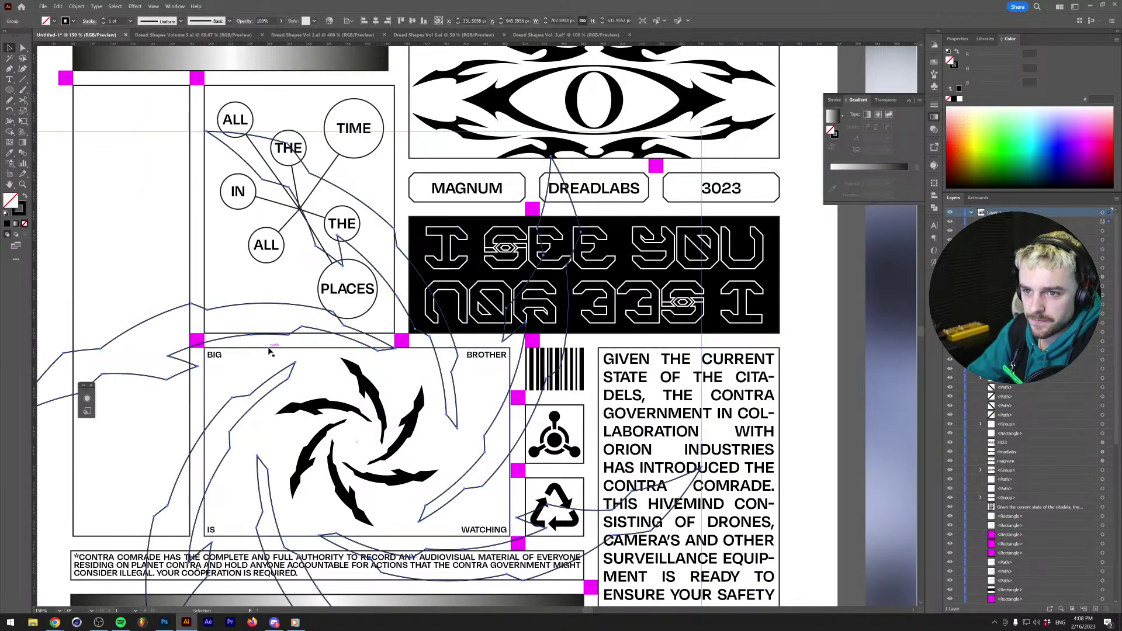
Copy the swirl frame's rectangle and paste the copy in front in the same place.
click(269, 351)
key(a)
click(269, 351)
key(ctrl+c)
key(ctrl+f)
key(v)
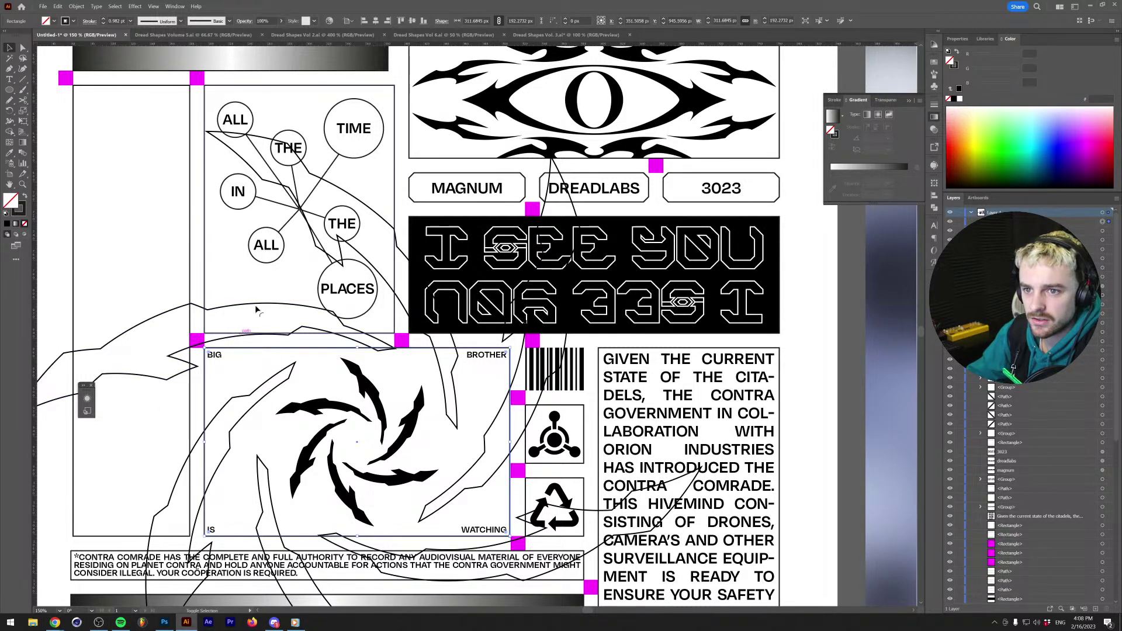
Clip the enlarged outlined swirl to the copied frame rectangle with a clipping mask.
key(ctrl+7)
click(645, 322)
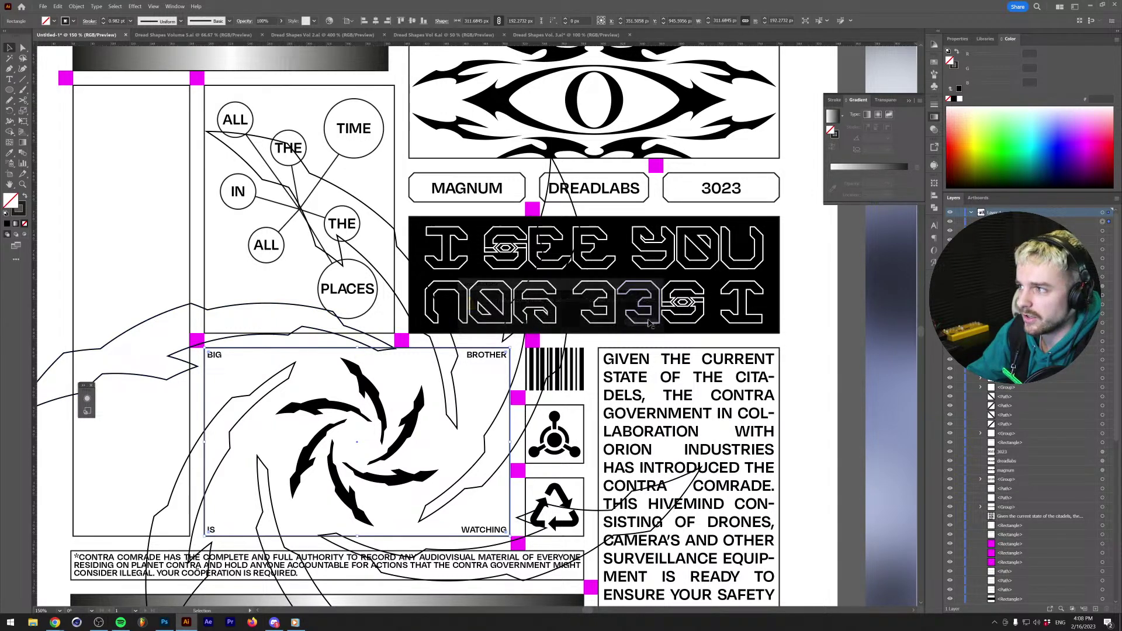
shift+click(181, 363)
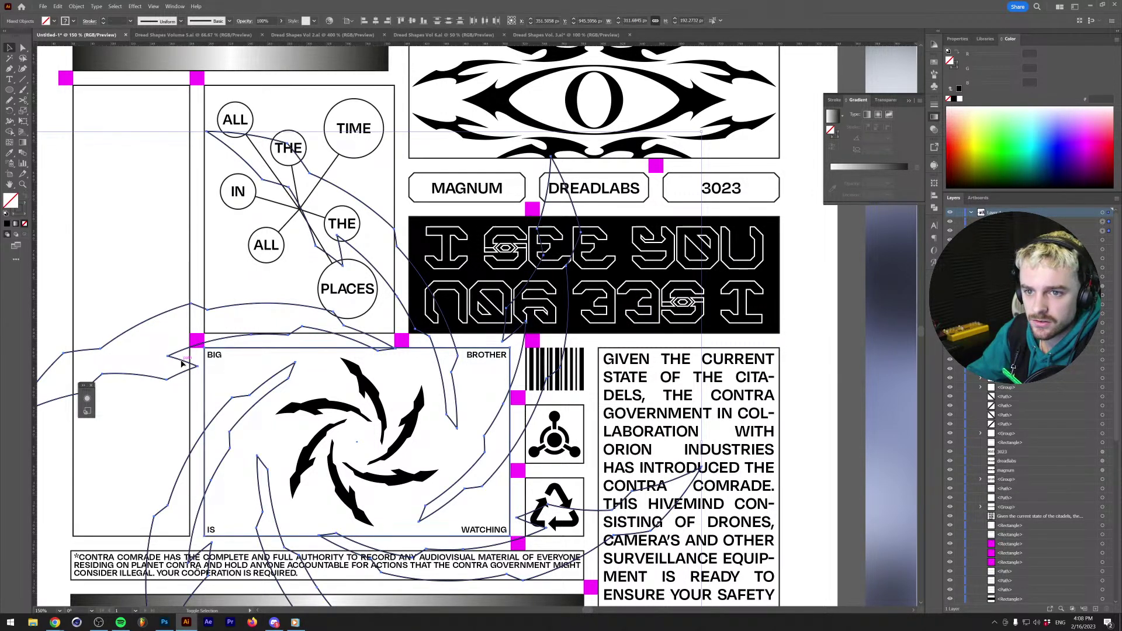
key(ctrl+7)
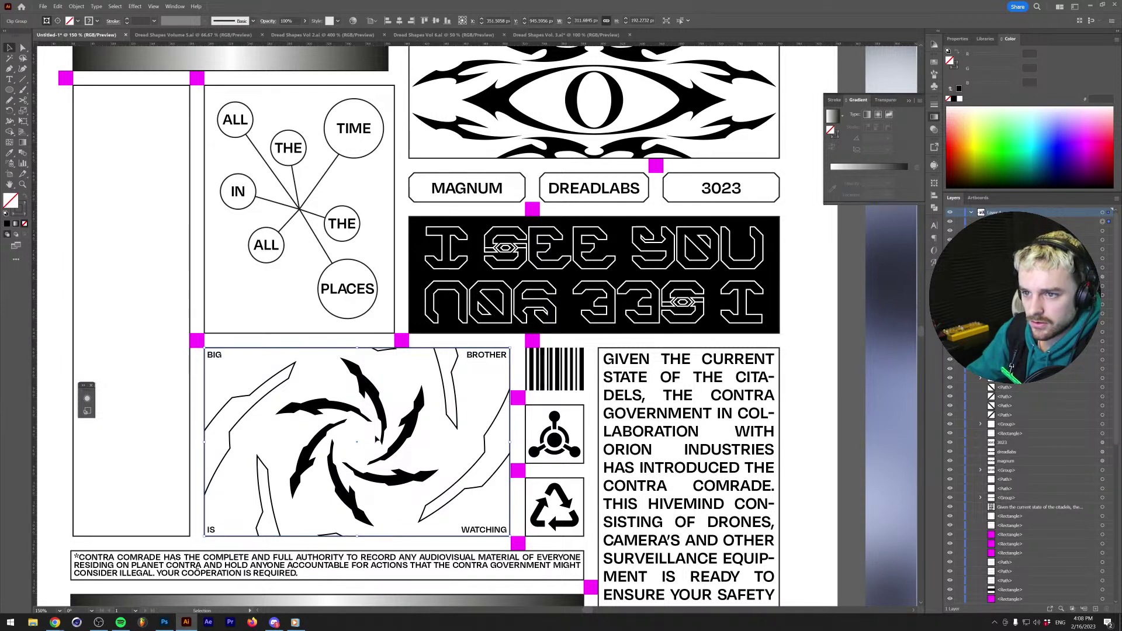
key(ctrl+shift+a)
Scale the outlined swirl down slightly inside its clipping group, keeping it centred on the solid swirl.
scroll(396, 387, up, 1)
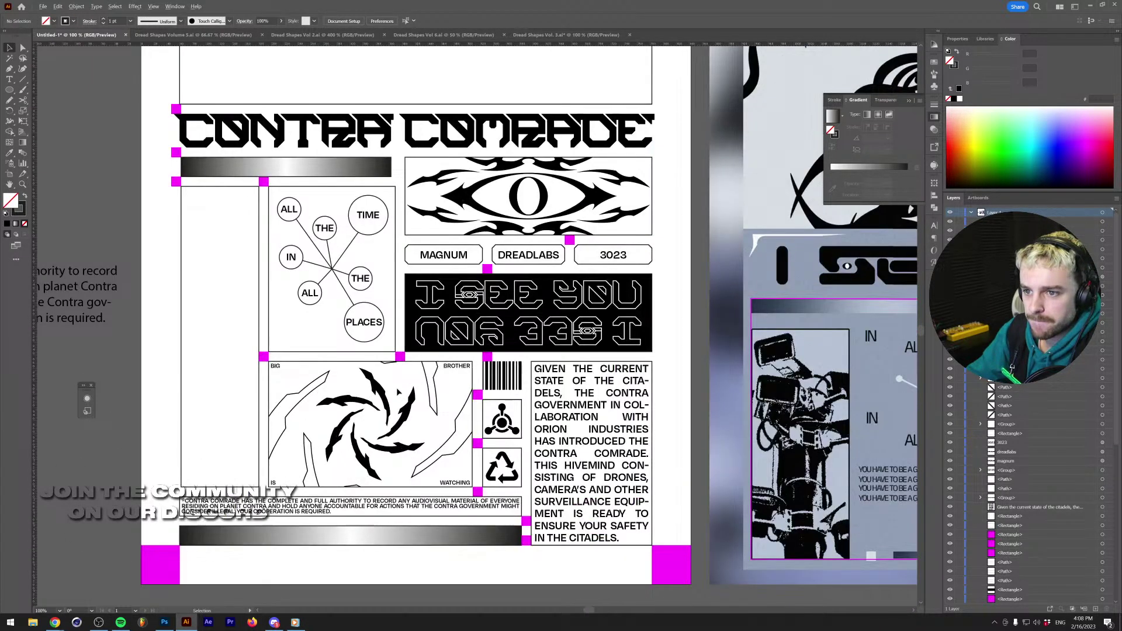
double_click(433, 404)
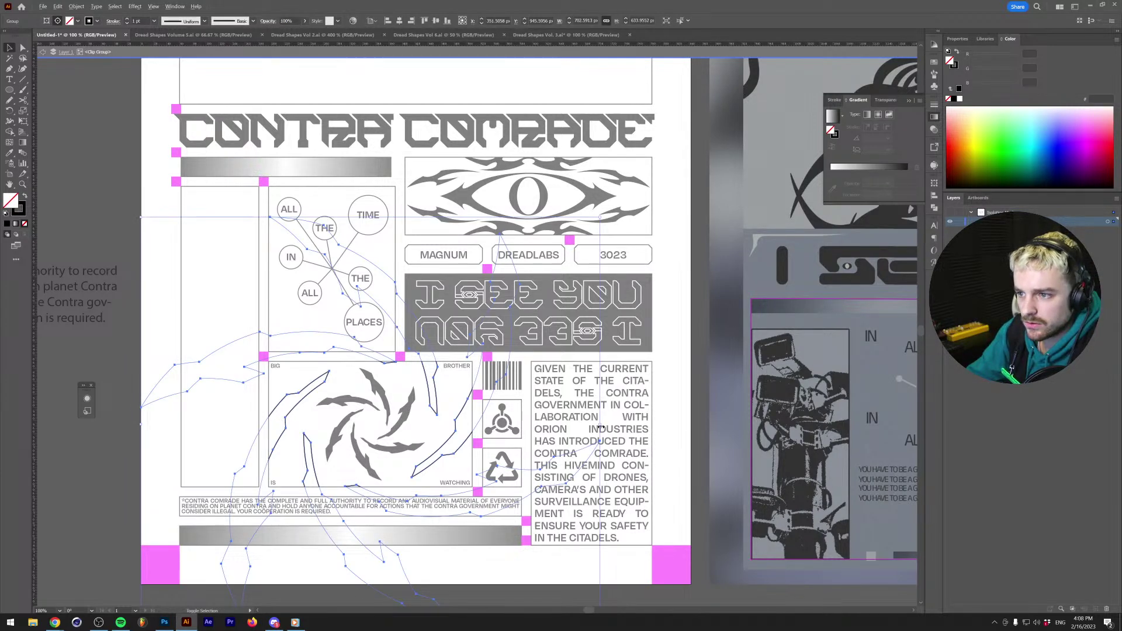
drag(600, 428, 588, 430)
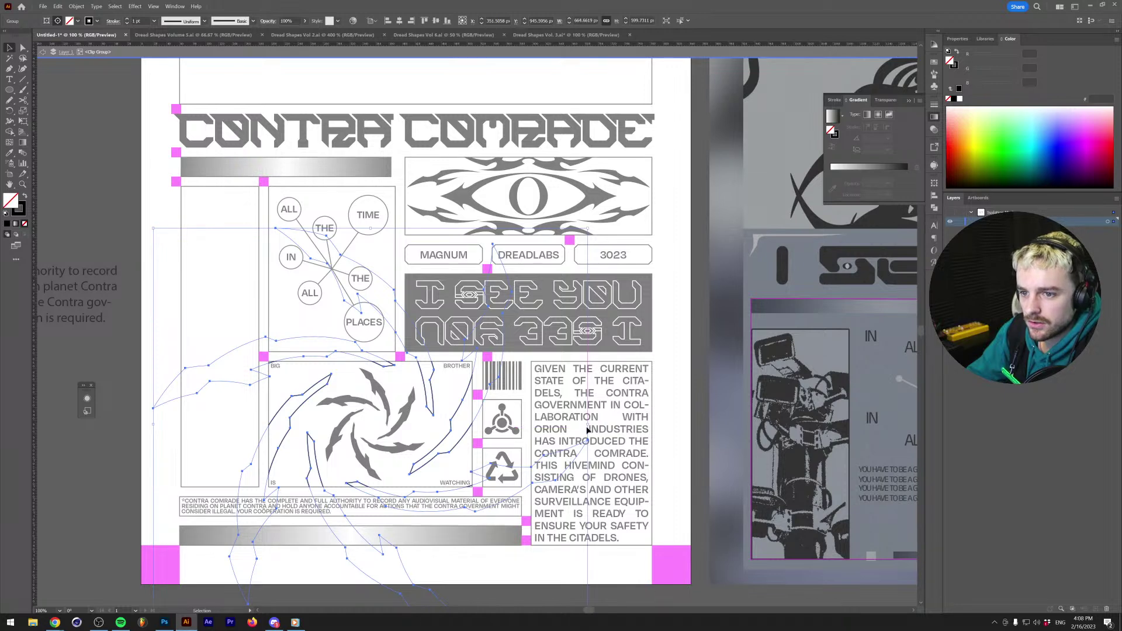
double_click(143, 359)
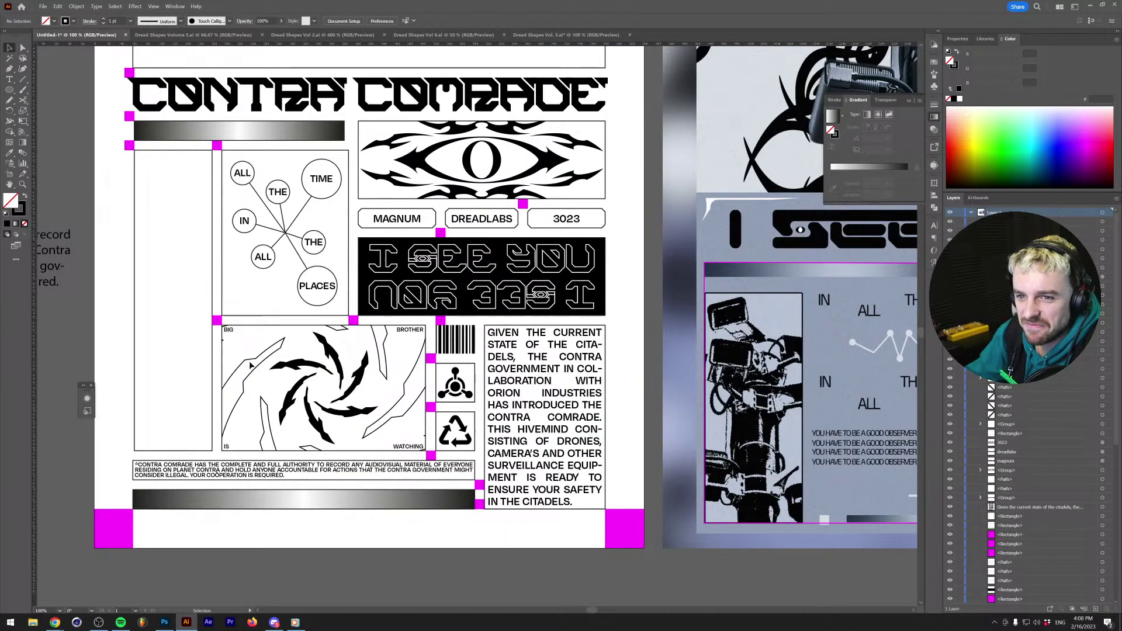
Rotate the outlined swirl slightly clockwise inside its clipping group around the solid swirl.
alt+scroll(249, 366, up, 1)
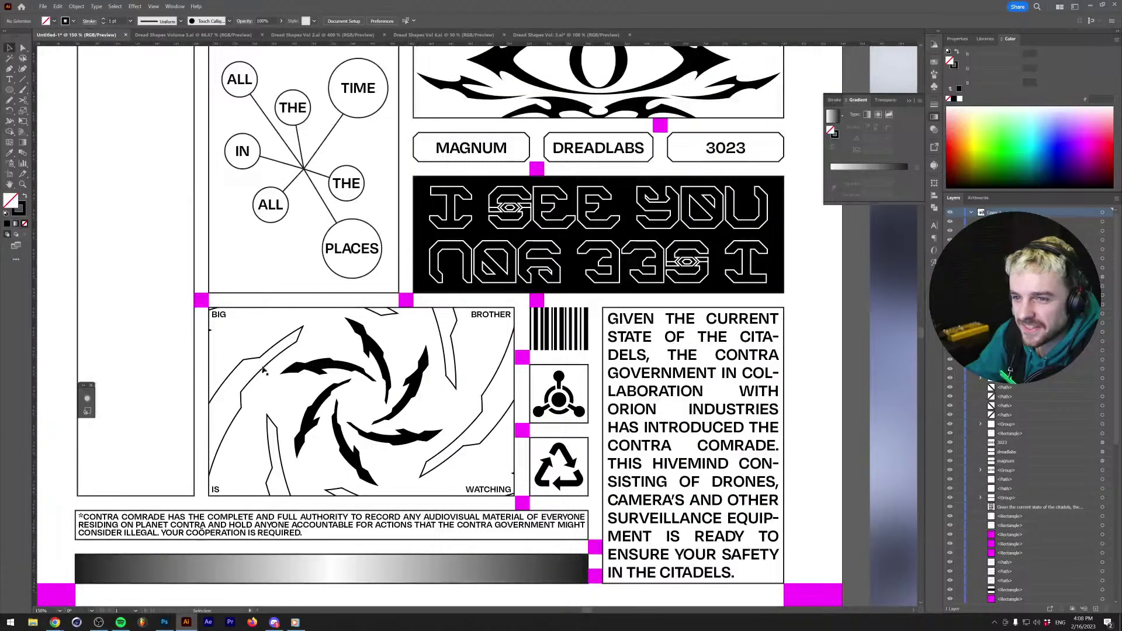
double_click(263, 371)
click(265, 371)
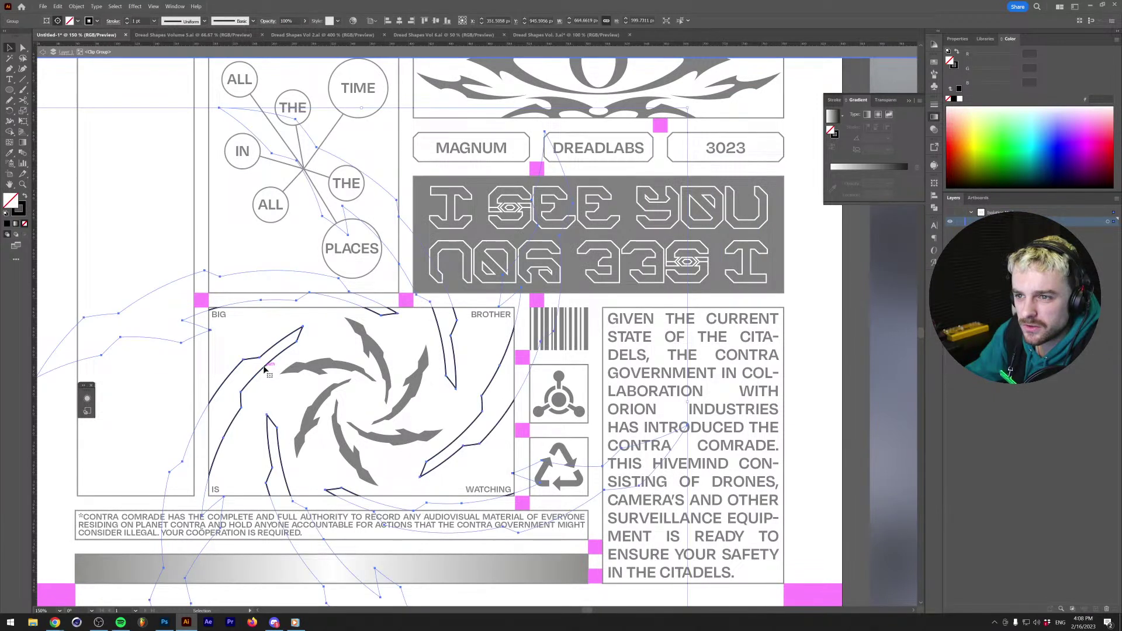
key(r)
drag(667, 261, 723, 321)
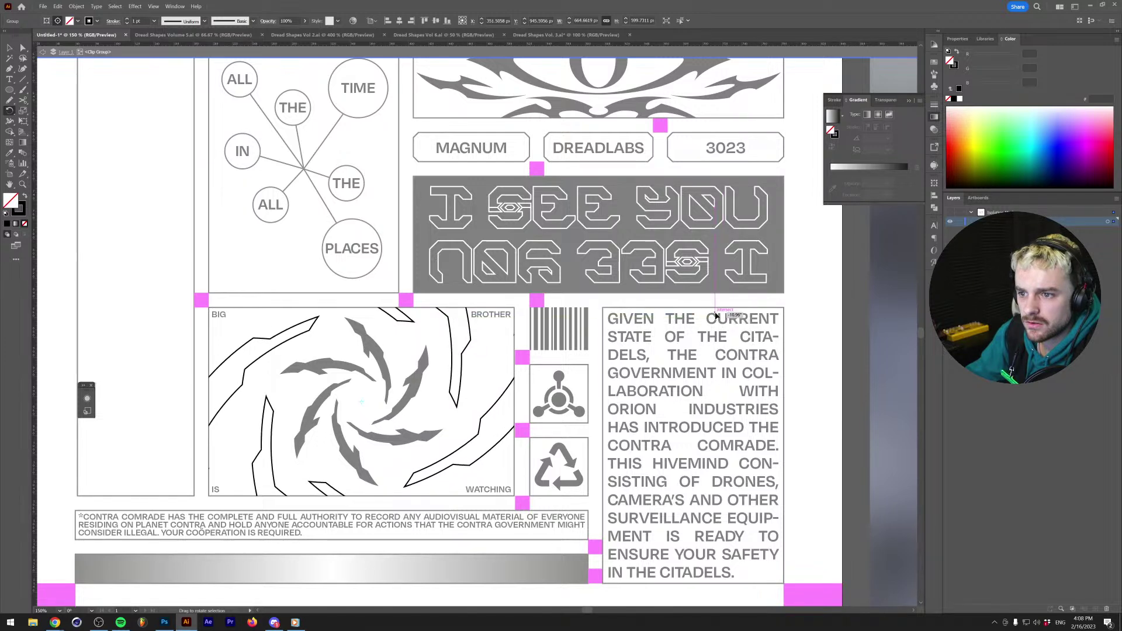
key(v)
double_click(208, 347)
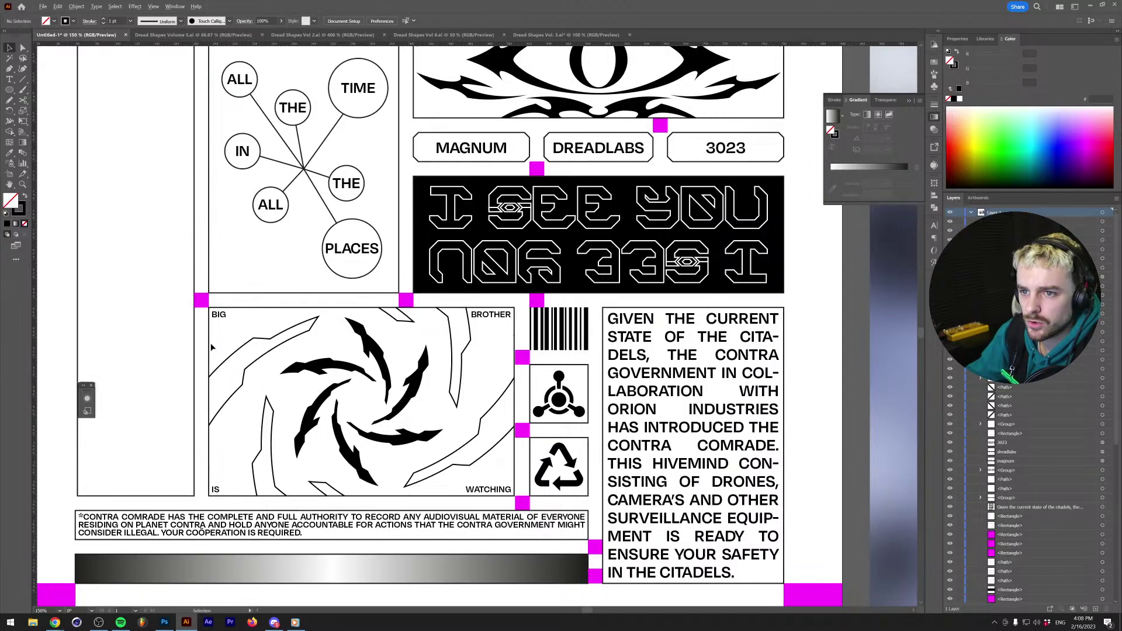
Select all magenta spacing squares on the poster by their shared fill and group them.
scroll(213, 347, down, 5)
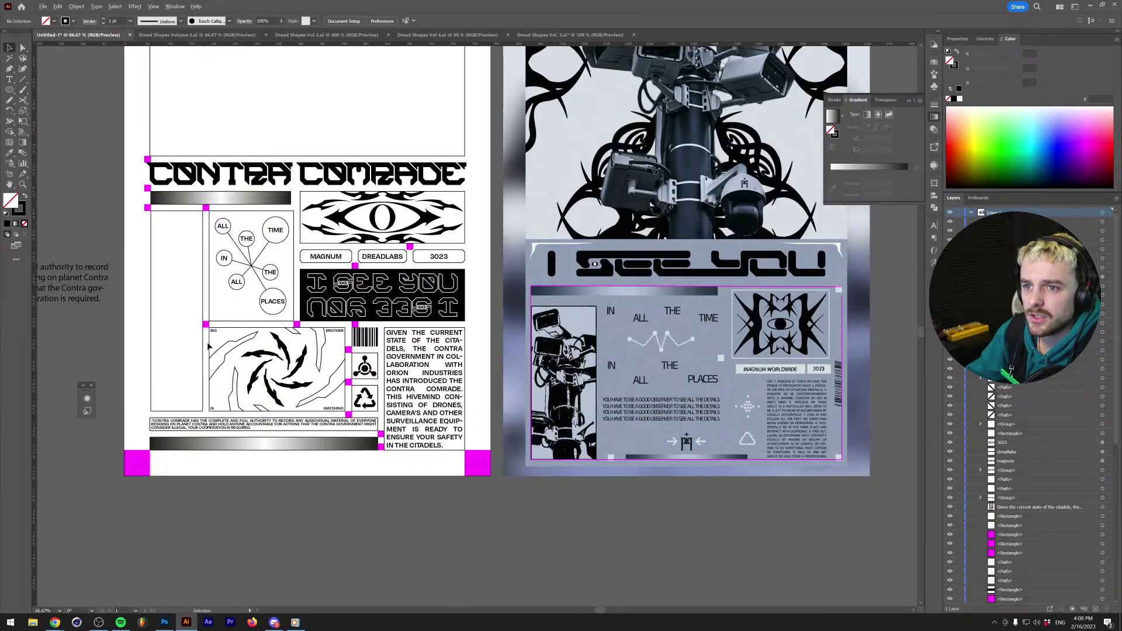
scroll(207, 347, up, 2)
scroll(208, 347, left, 3)
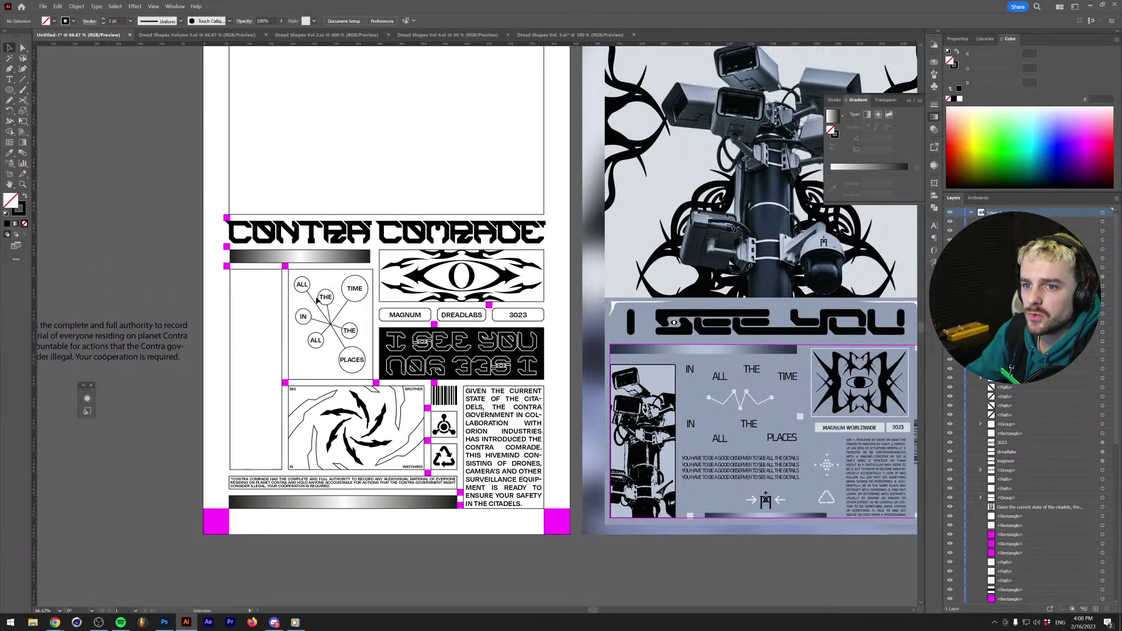
mouse_move(54, 622)
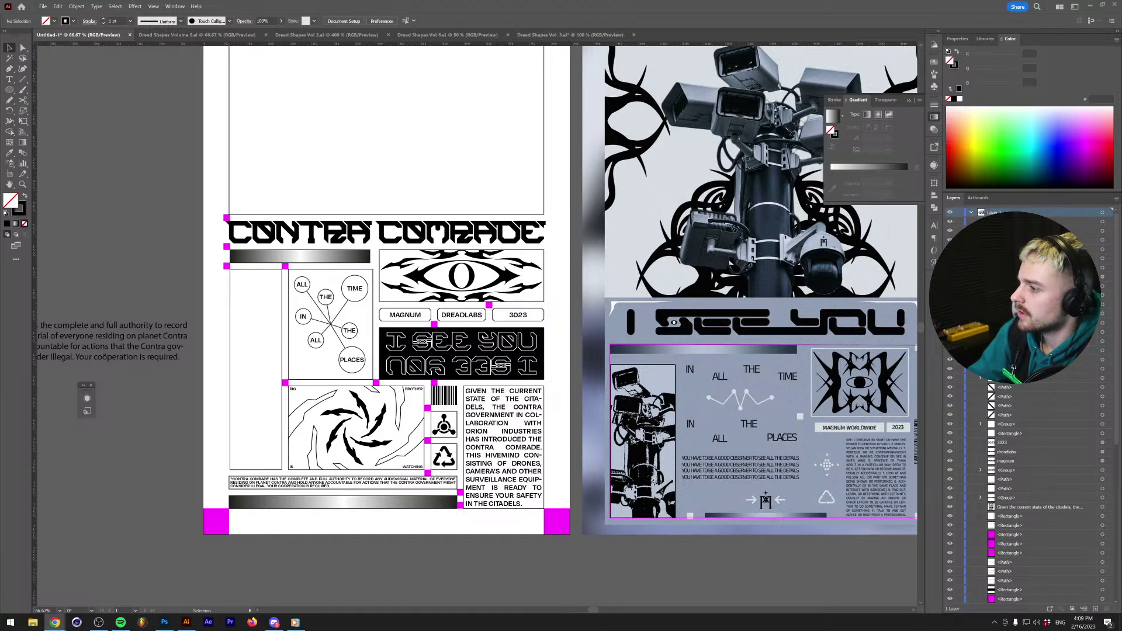
scroll(238, 361, down, 1)
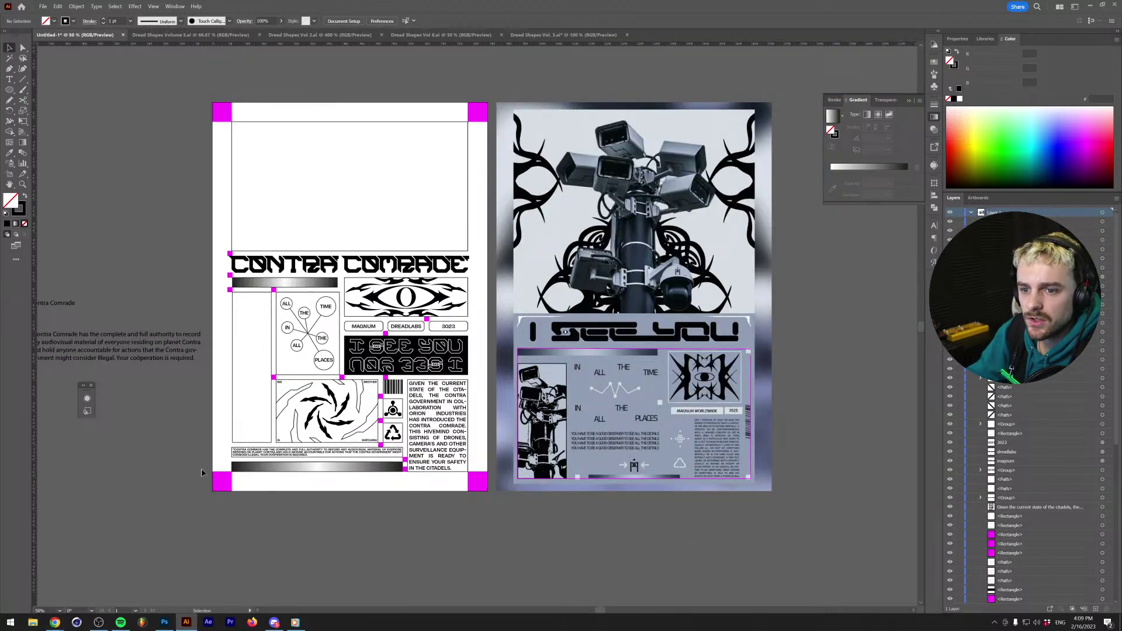
click(216, 483)
shift+click(221, 112)
scroll(275, 138, up, 2)
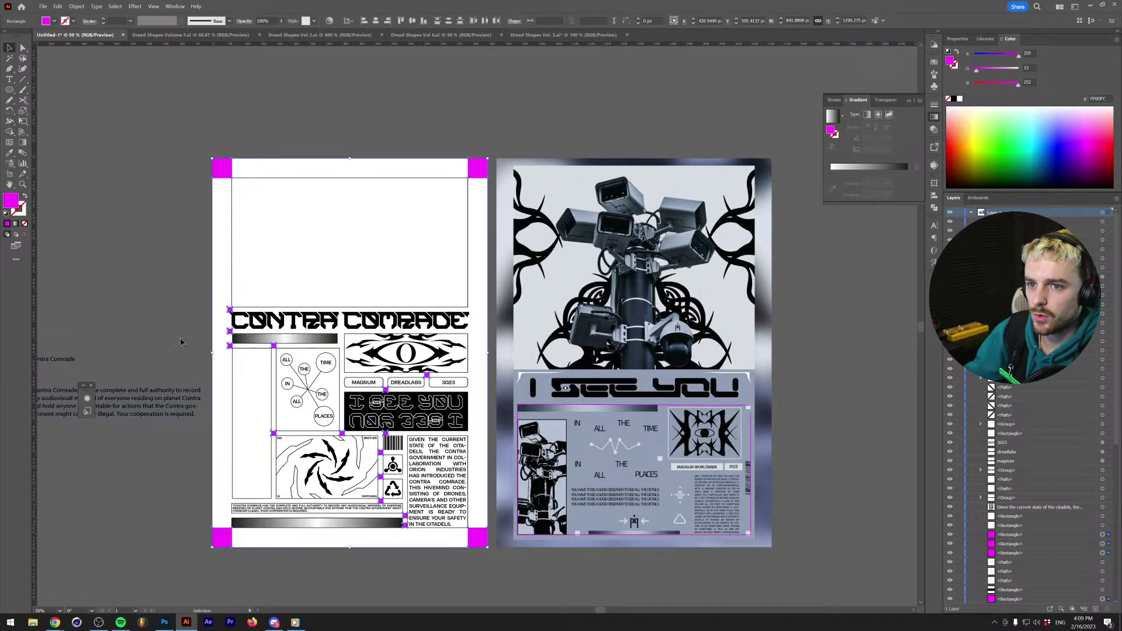
click(217, 150)
click(221, 175)
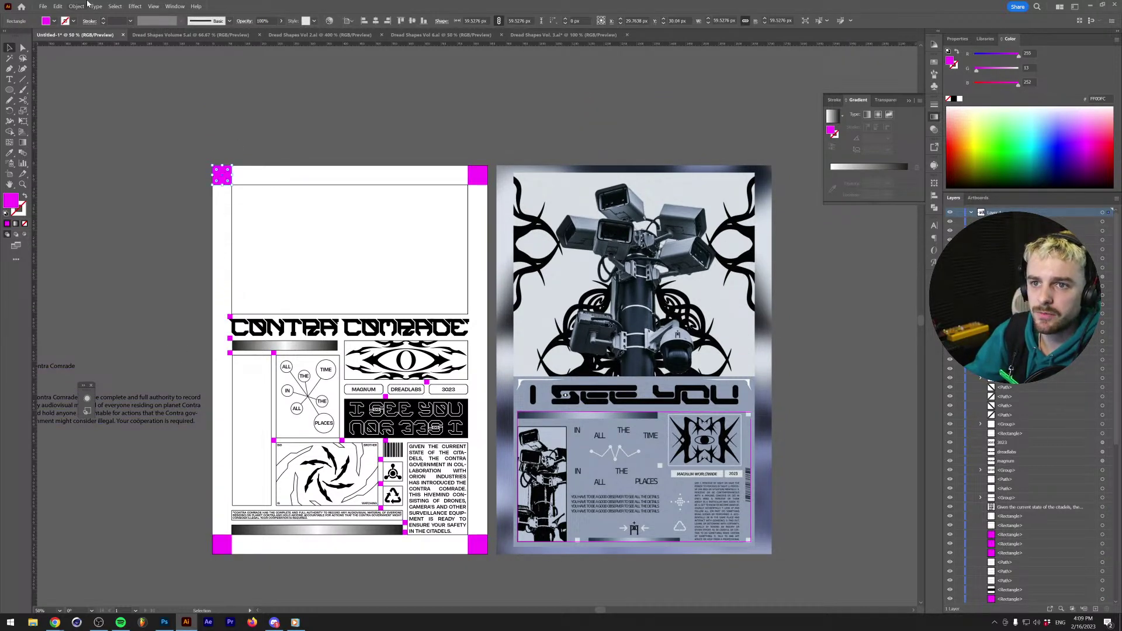
click(117, 7)
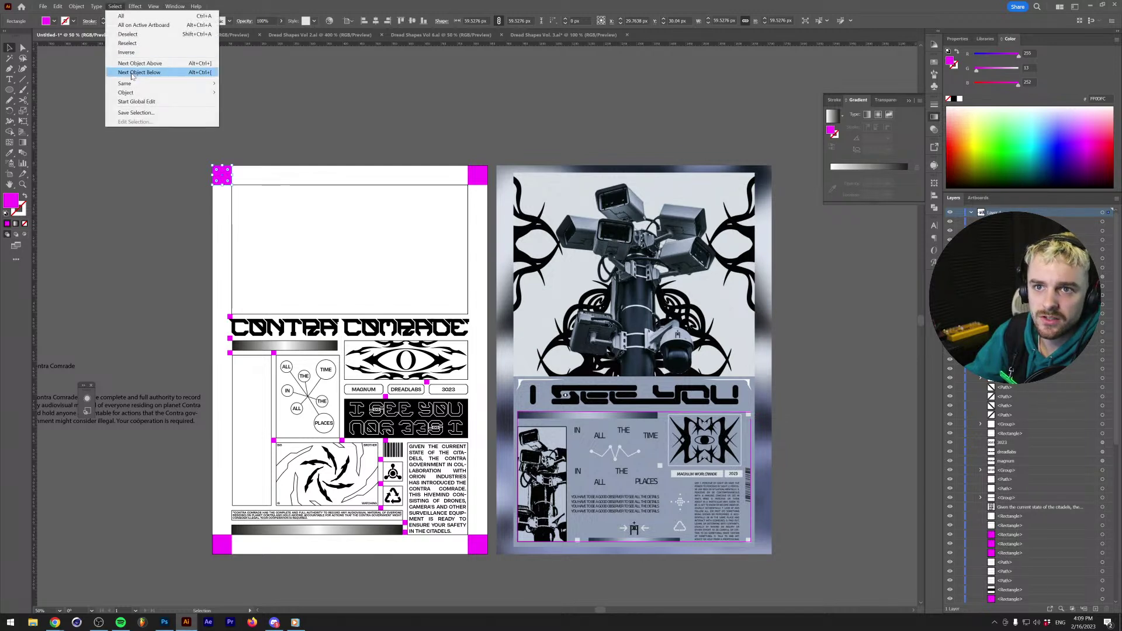
mouse_move(175, 83)
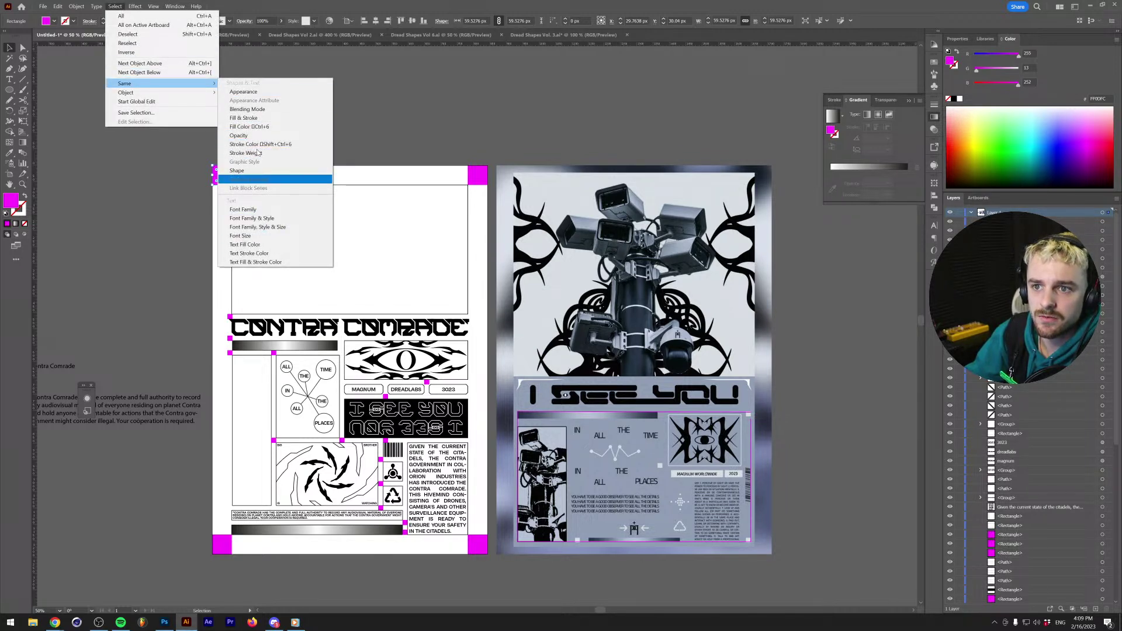
click(262, 118)
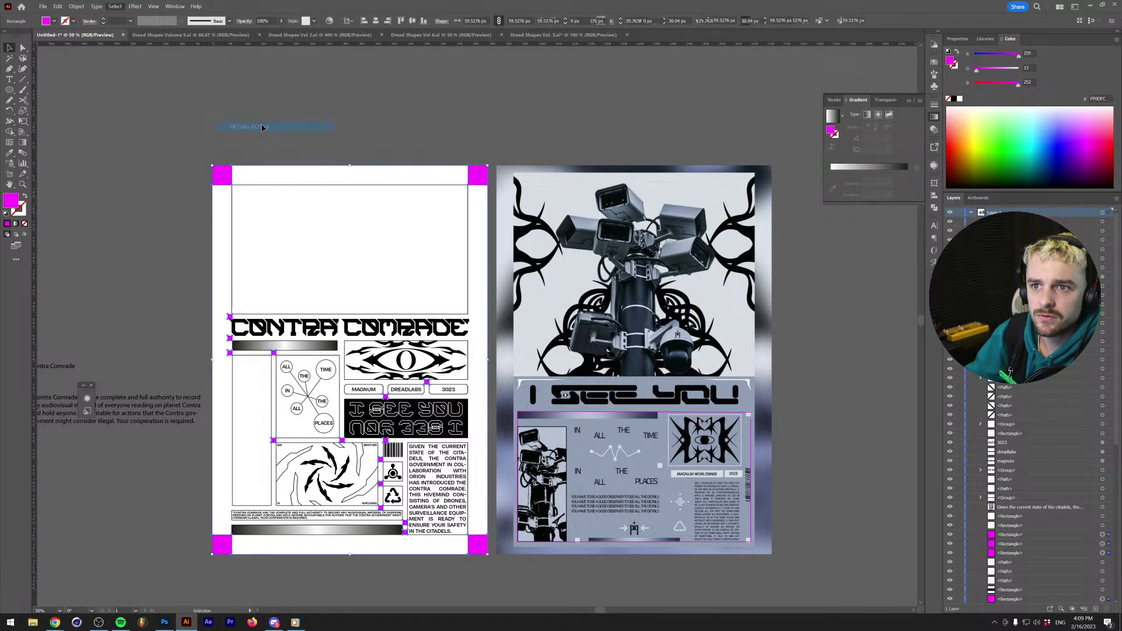
key(a)
key(ctrl+g)
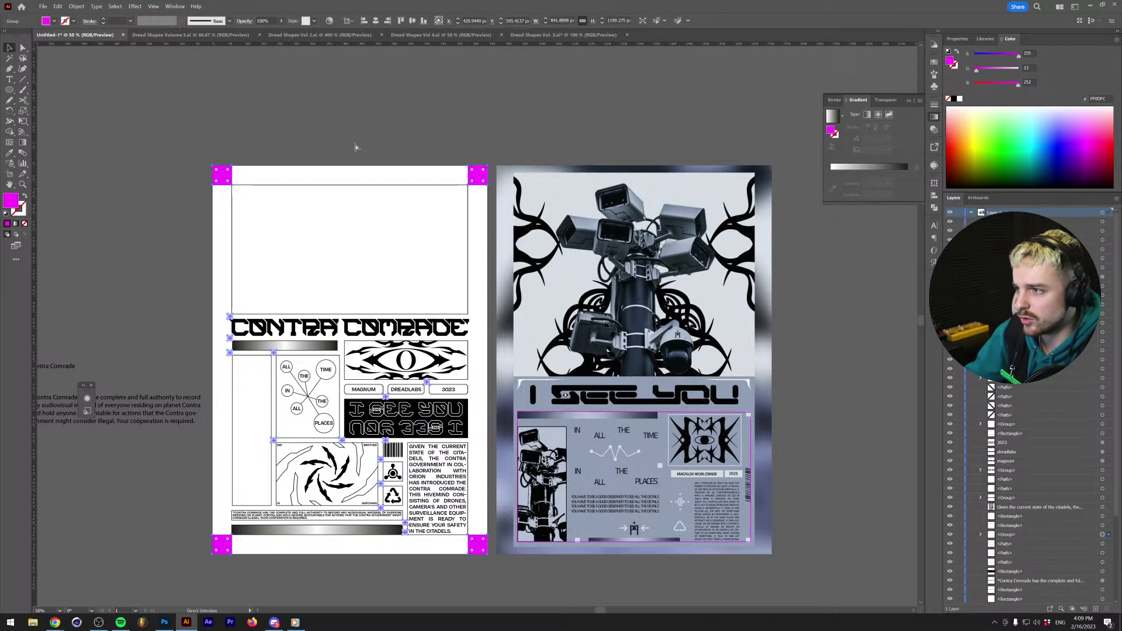
Move the magenta square group to a new layer in the same place and hide that layer.
key(Delete)
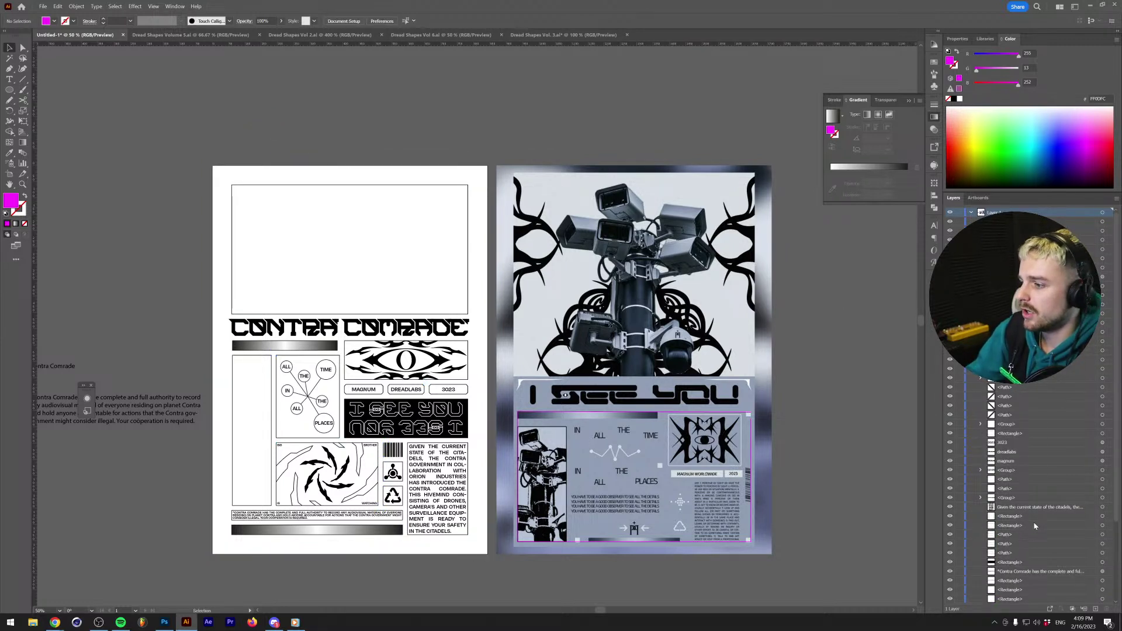
click(1096, 609)
key(ctrl+shift+v)
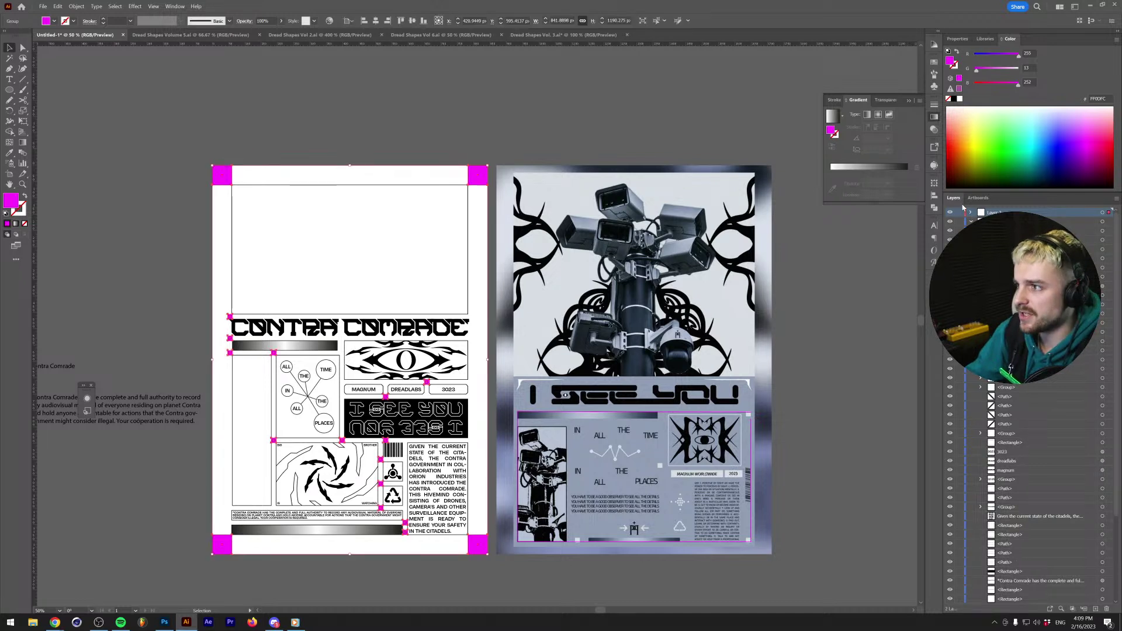
click(949, 212)
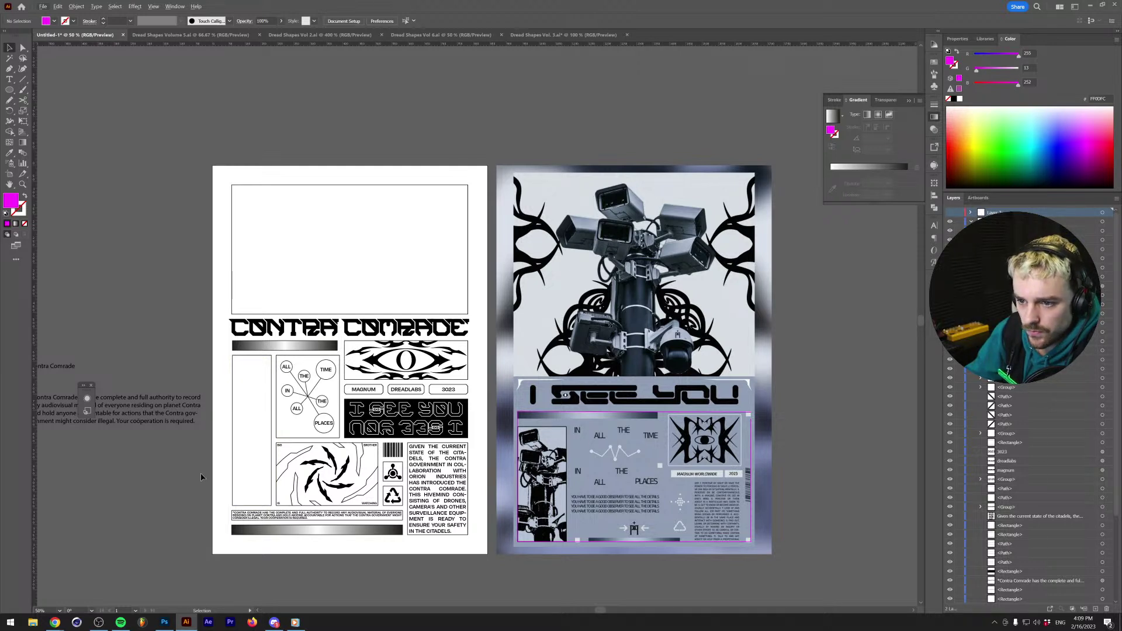
scroll(201, 476, up, 1)
scroll(201, 476, down, 1)
scroll(193, 421, up, 1)
scroll(178, 284, down, 1)
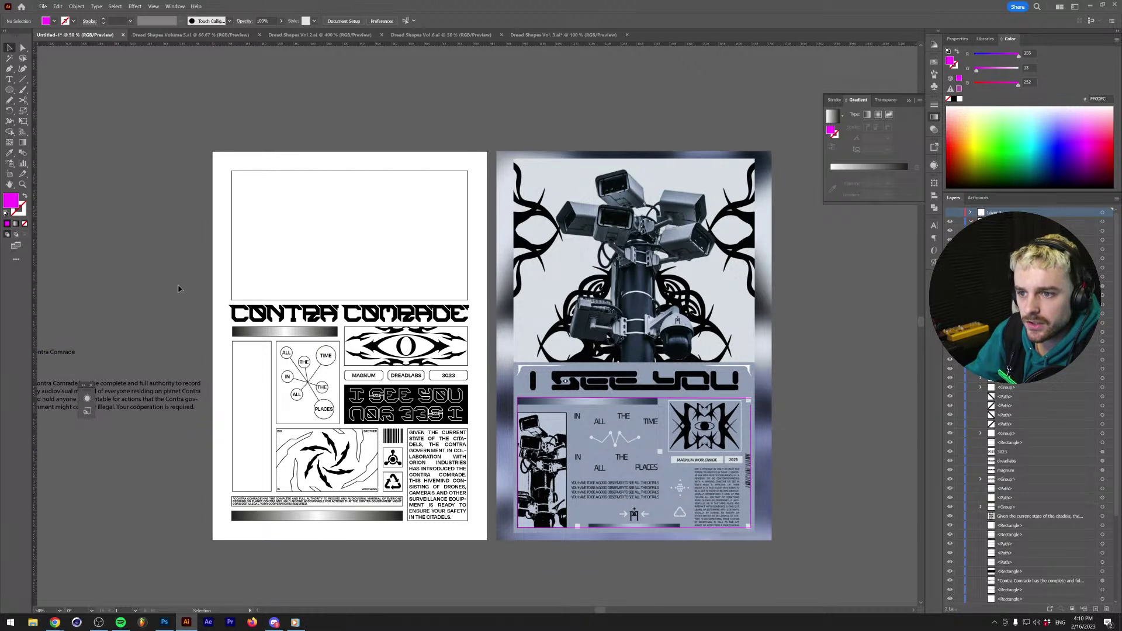
Start saving the document on the computer and create and open a folder named 2023-02-16 inside Livestreams.
key(ctrl+s)
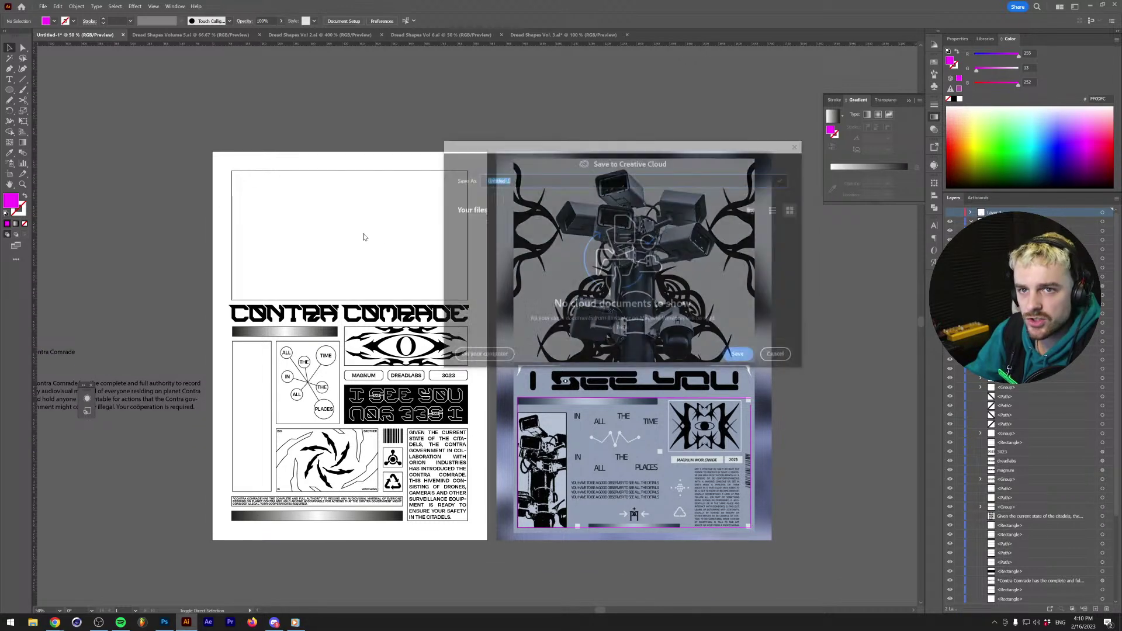
click(481, 356)
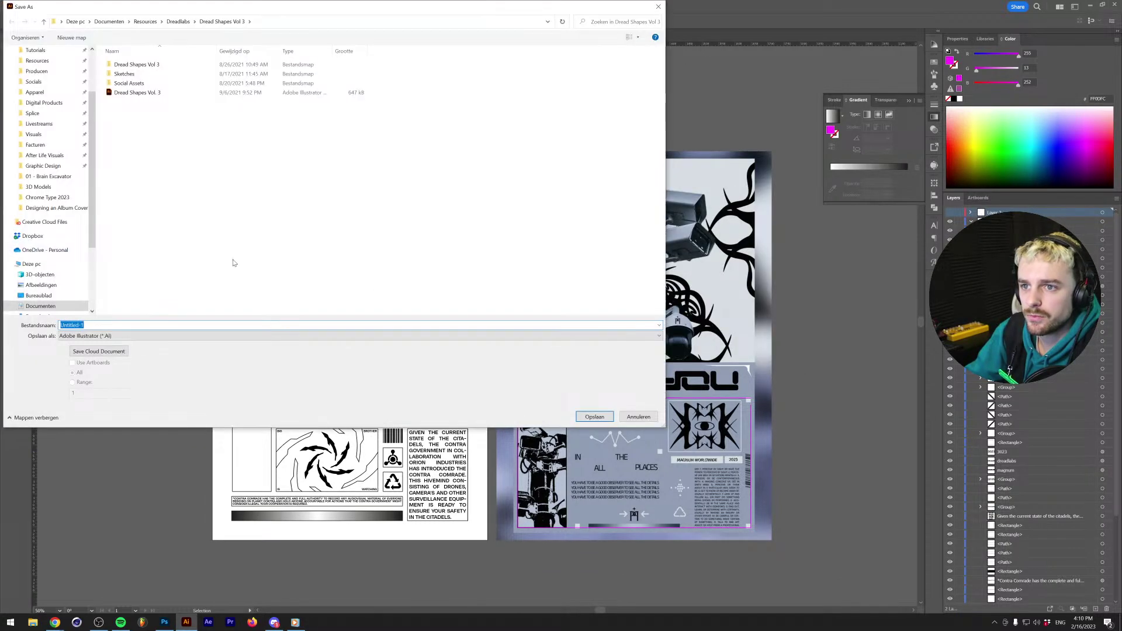
scroll(56, 146, up, 3)
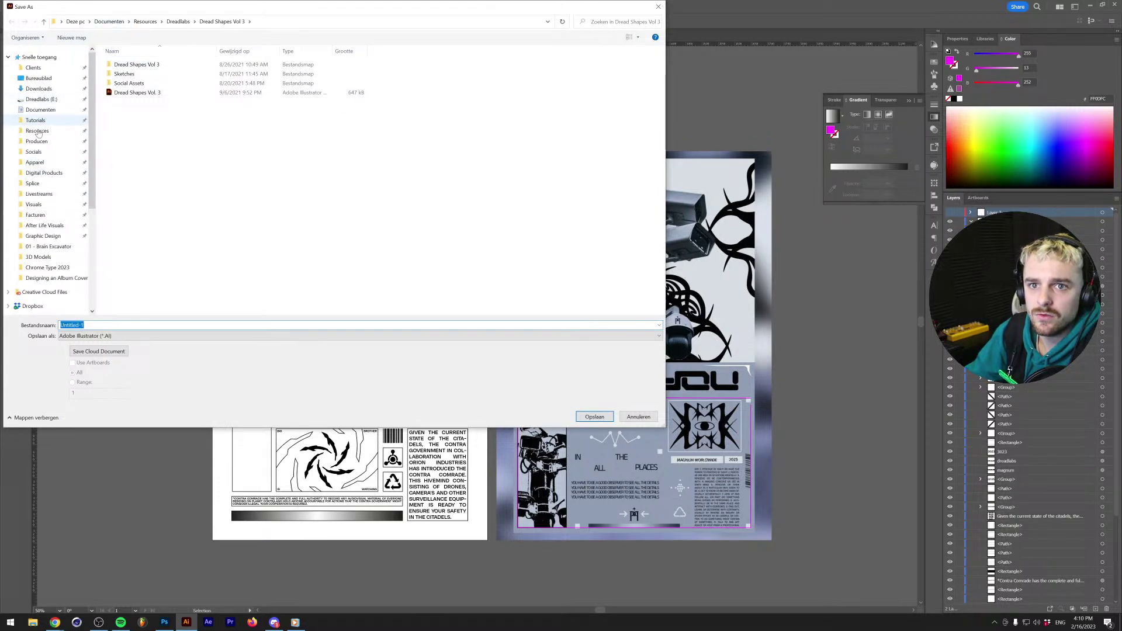
click(39, 194)
click(79, 38)
text(2023-02-)
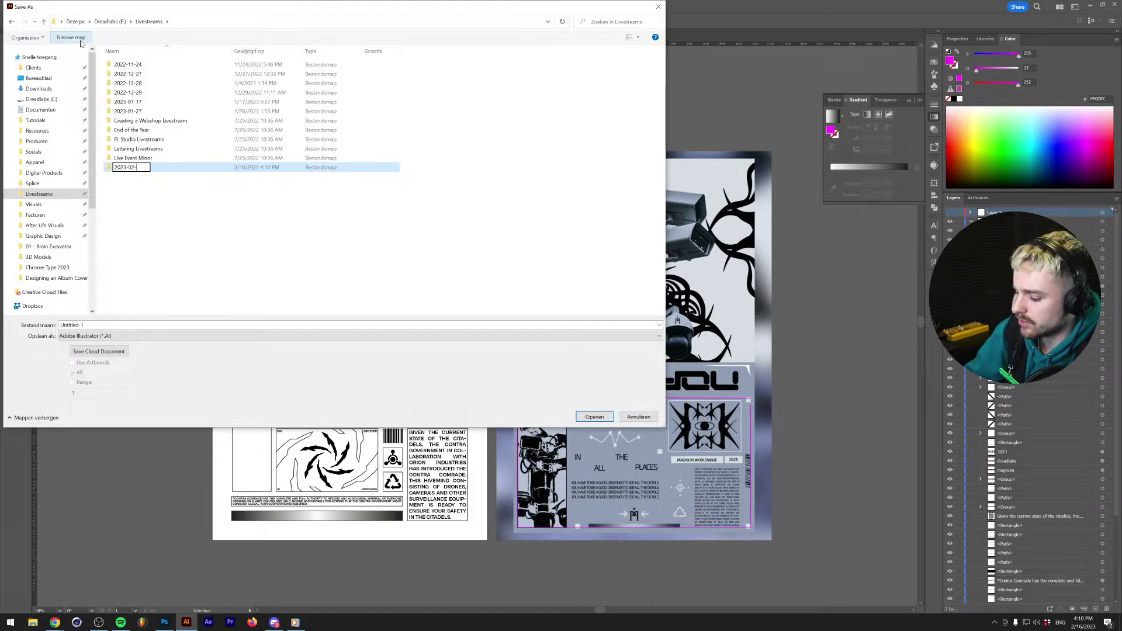
text(16)
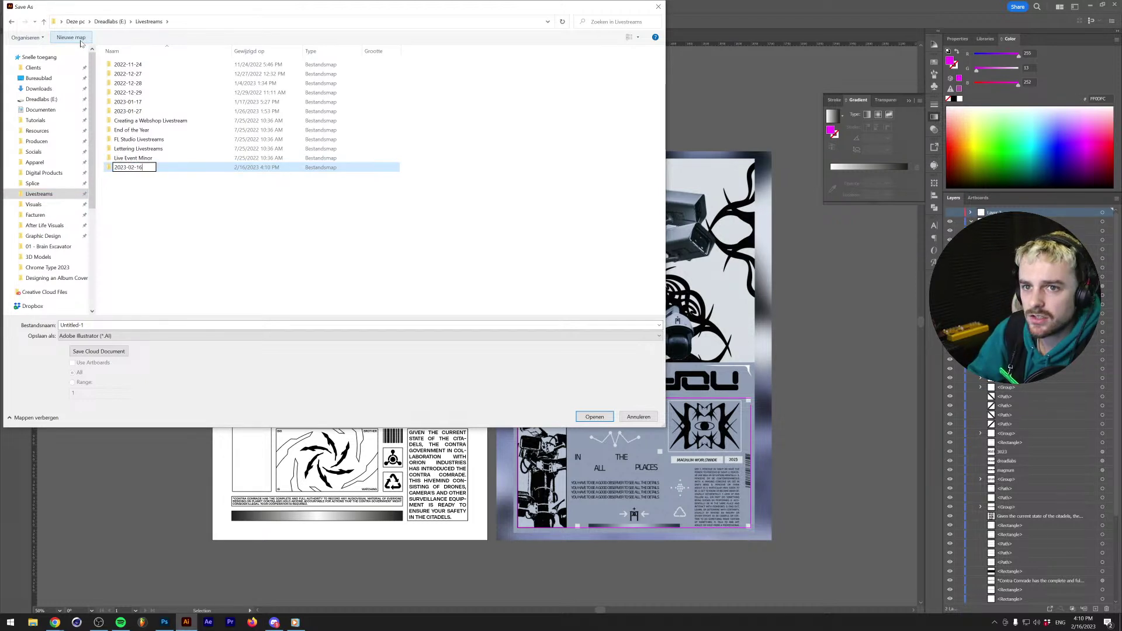
key(Return)
key(Return)
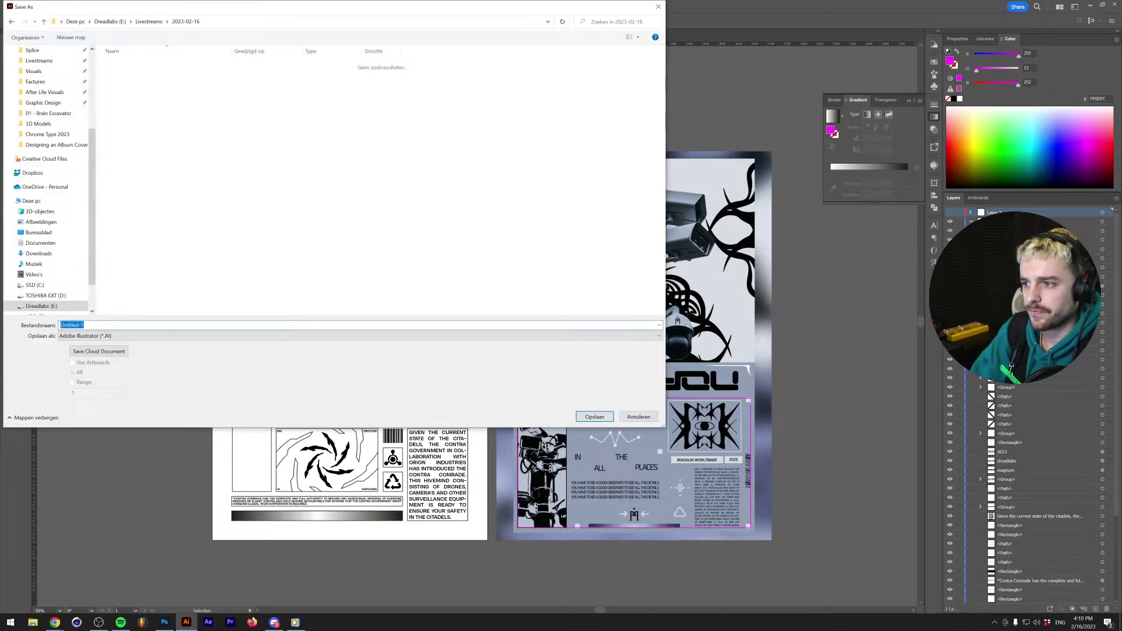
Save the poster as an Illustrator file named Contra Comrade - Composition with the default save options.
text(Contra Comrade - Composition)
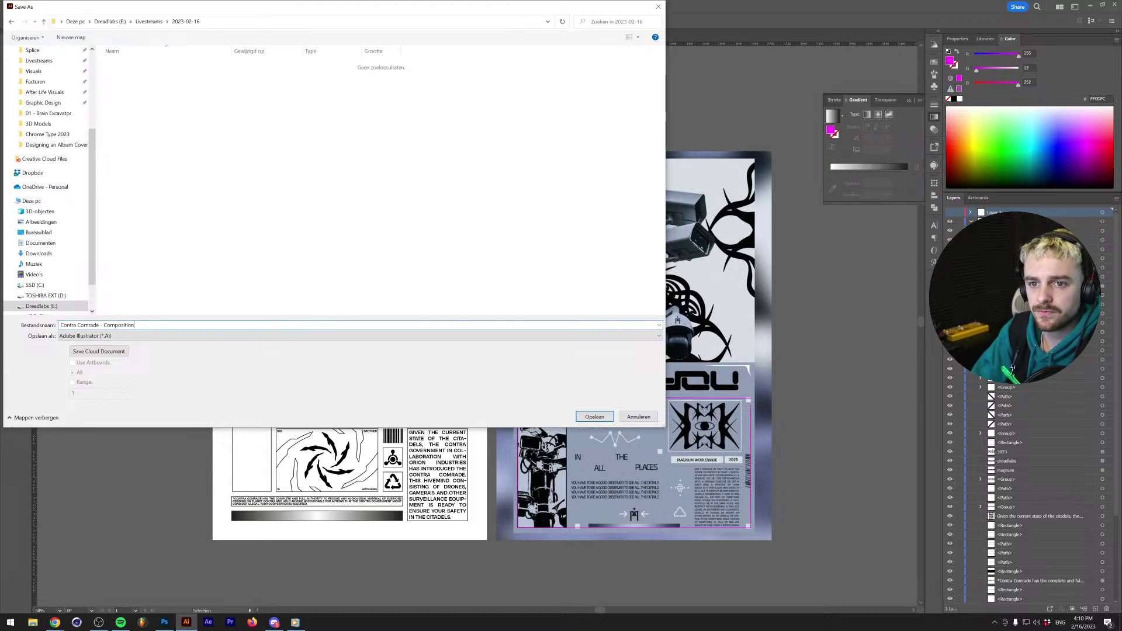
key(Return)
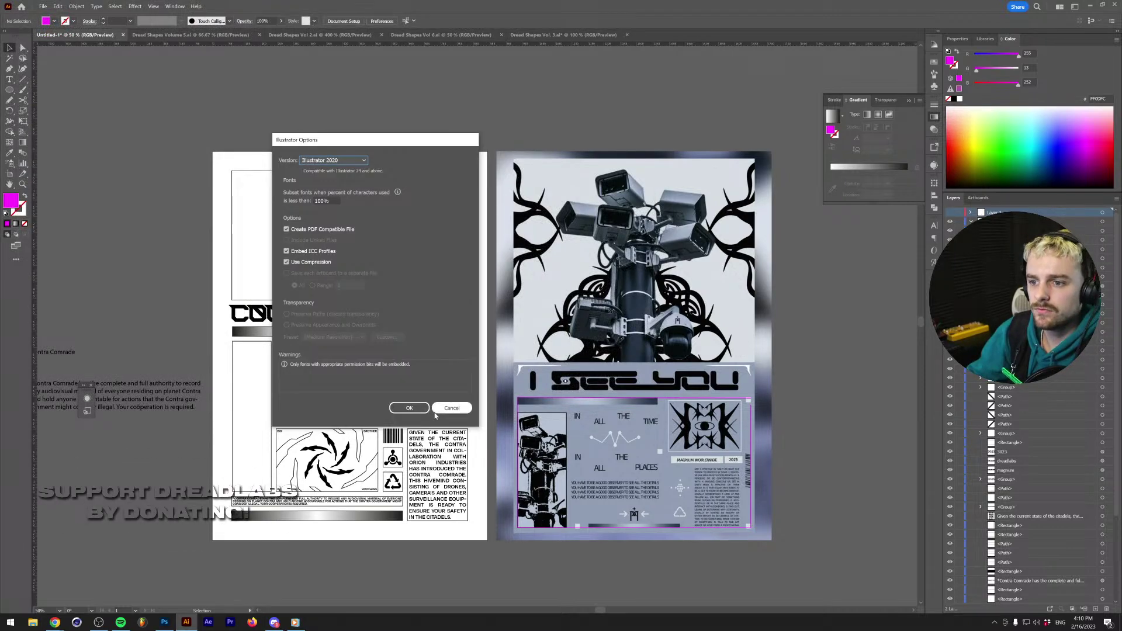
key(Return)
Switch to Photoshop and replace the reference image in the Untitled-1 document with a plain white fill.
key(alt+Tab)
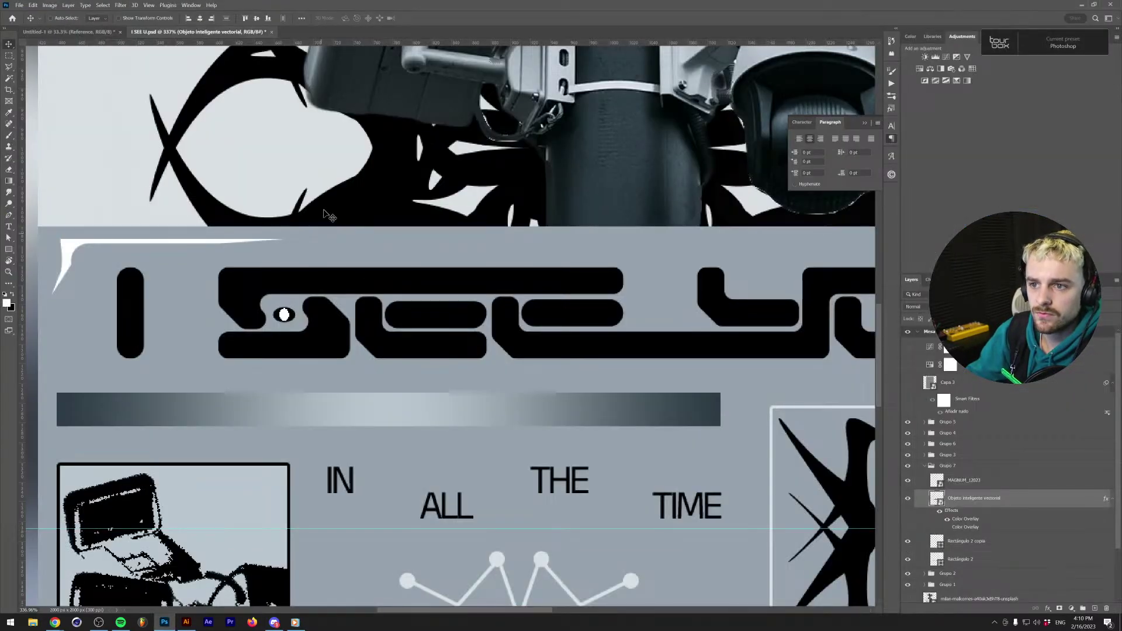
scroll(326, 280, down, 6)
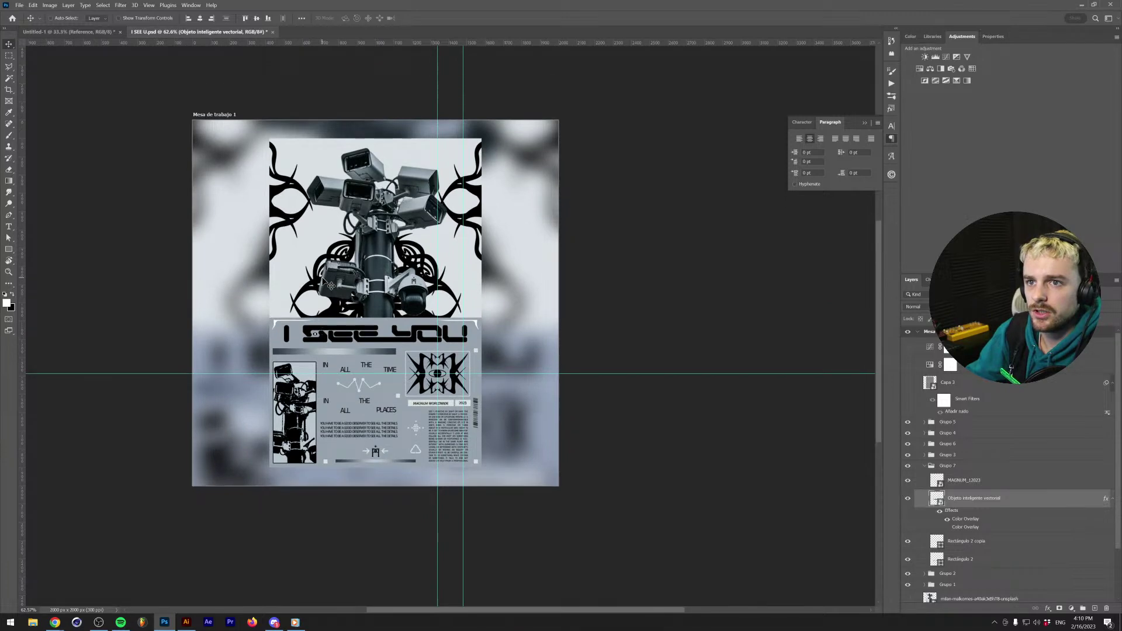
key(ctrl+Tab)
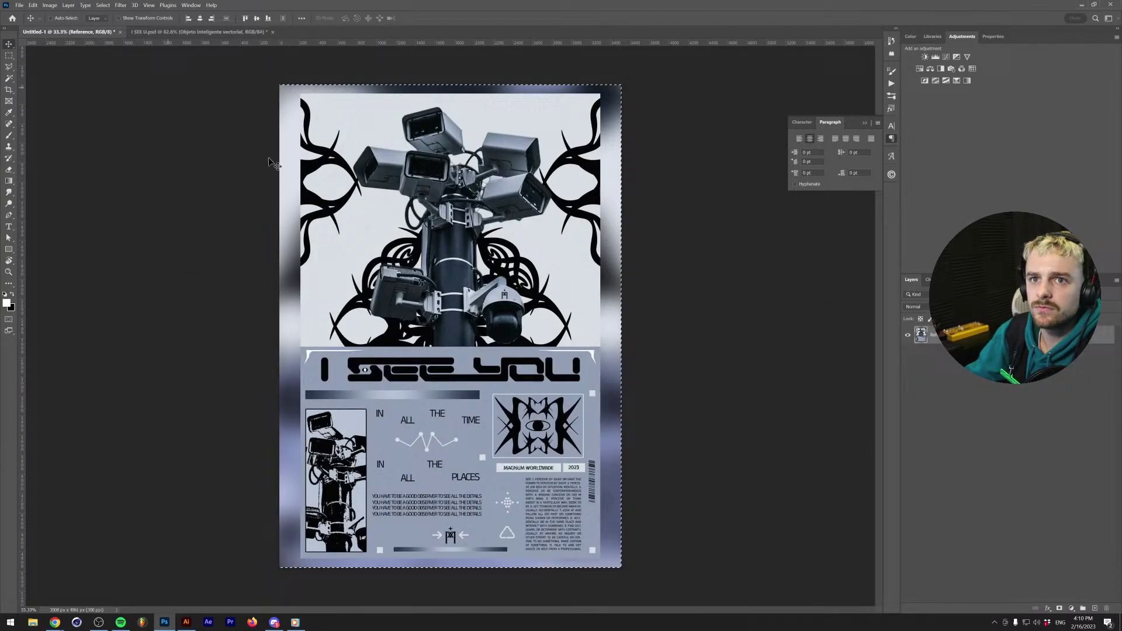
key(Delete)
key(ctrl+BackSpace)
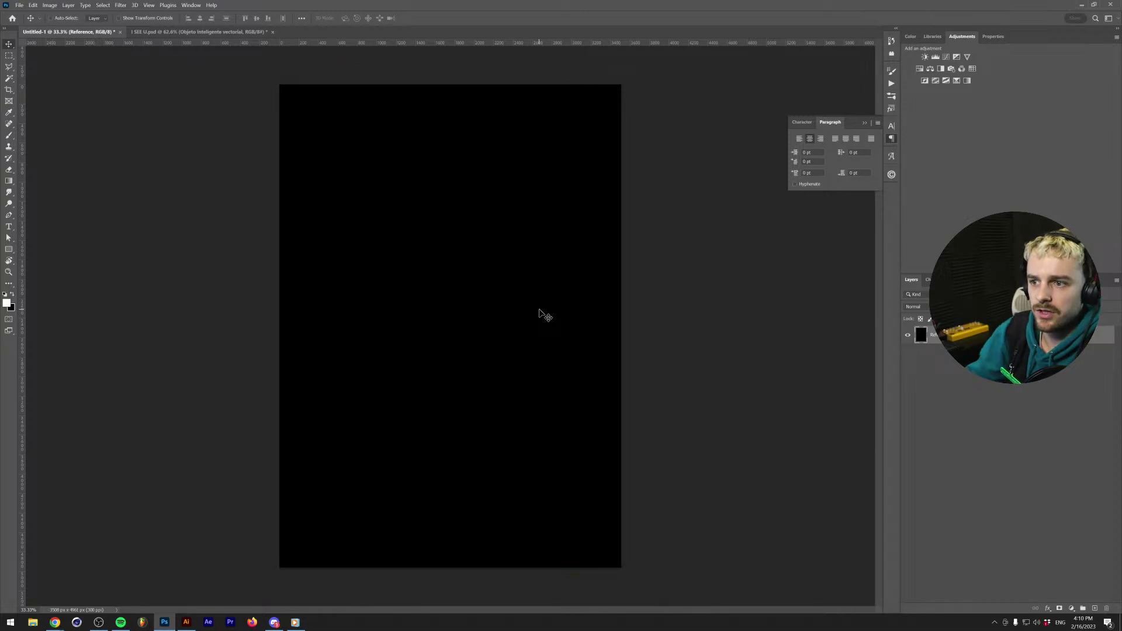
key(alt+BackSpace)
Place the Contra Comrade - Composition file from the Livestreams 2023-02-16 folder into the white document as a full-page smart object.
click(32, 622)
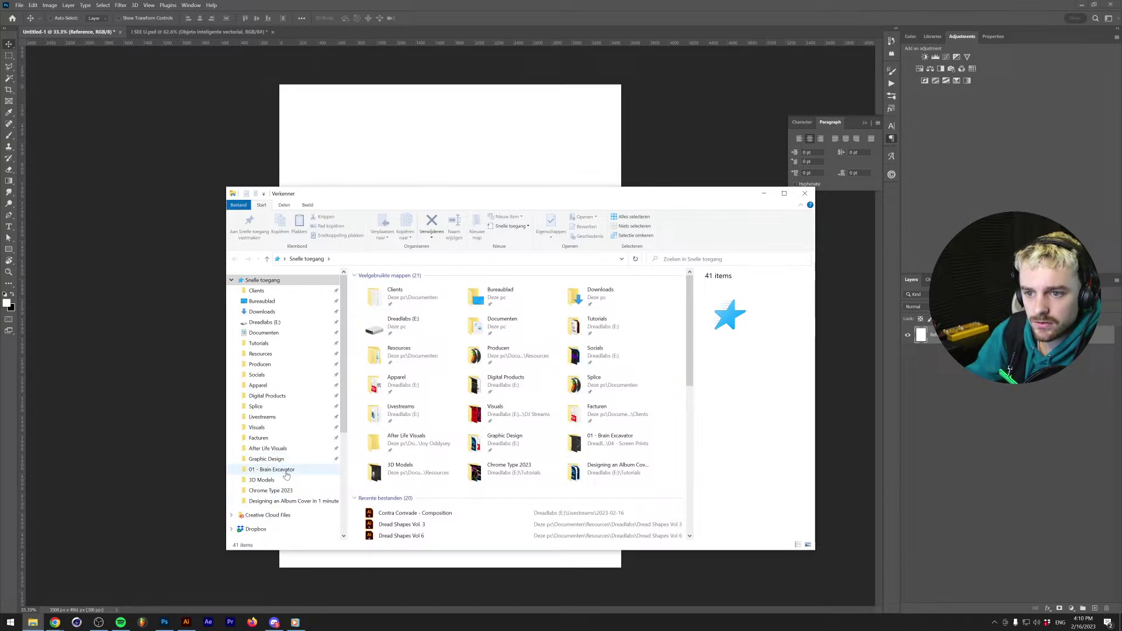
click(277, 416)
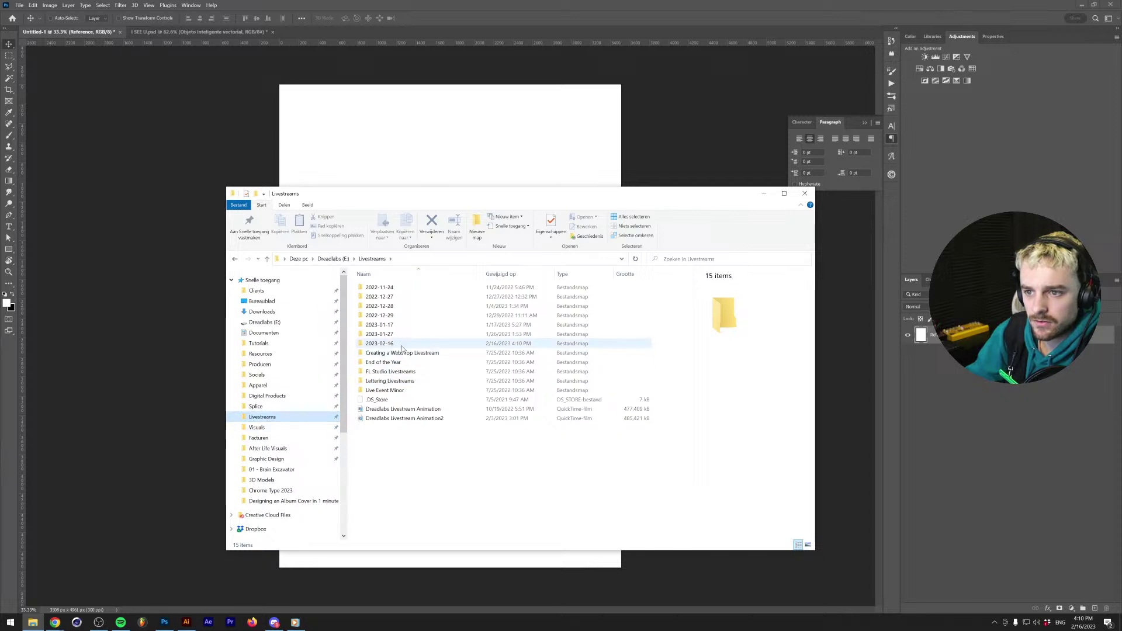
double_click(402, 348)
click(409, 288)
drag(442, 289, 454, 130)
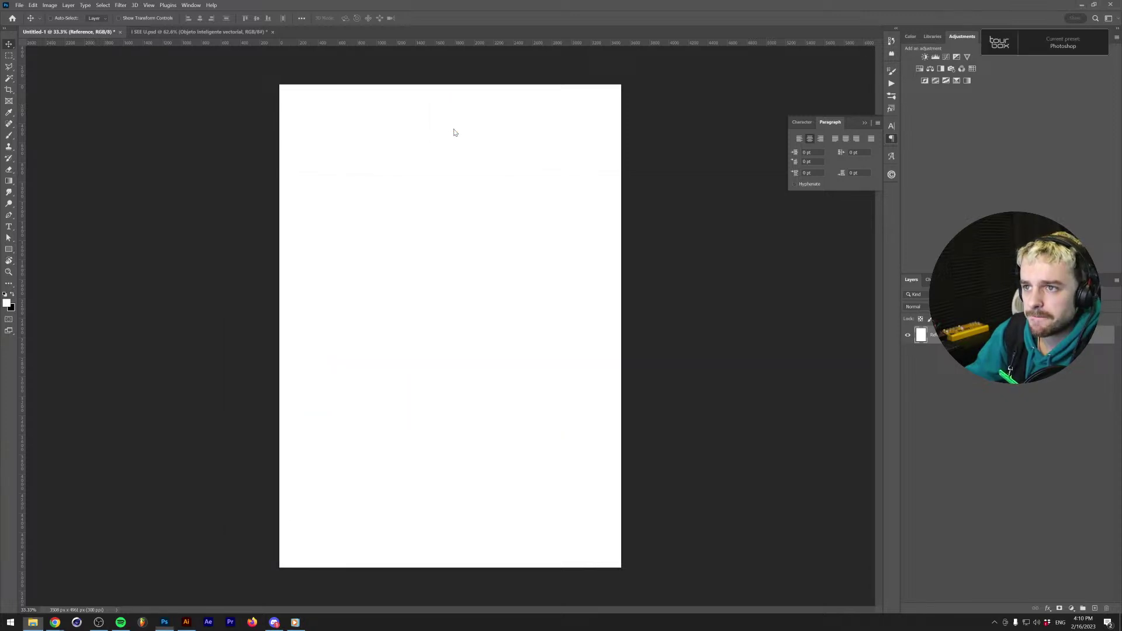
click(605, 127)
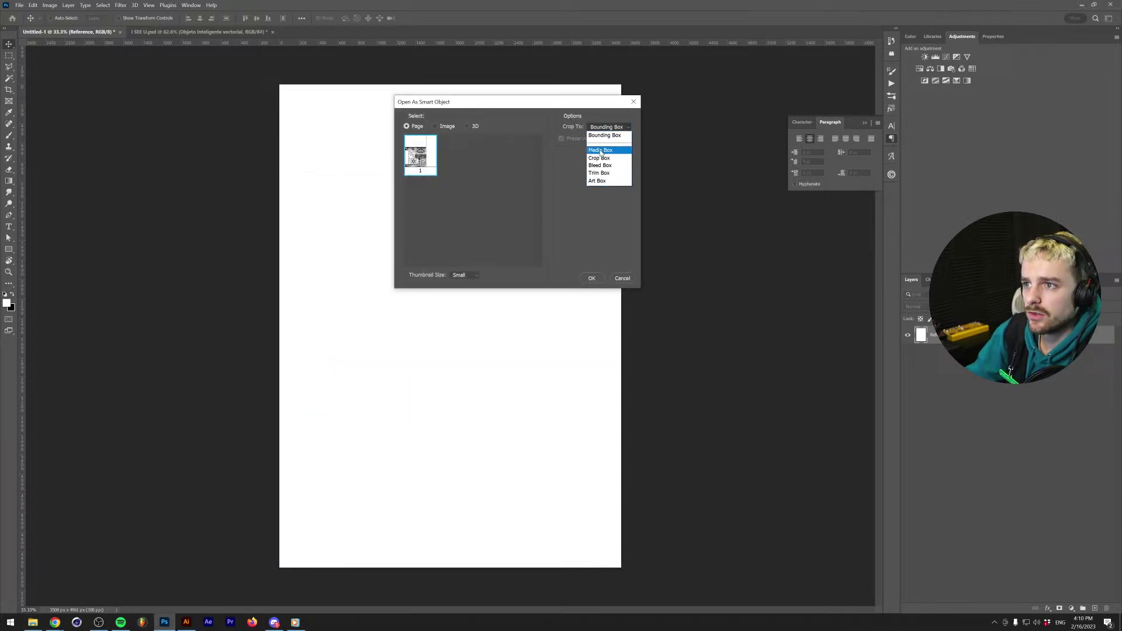
click(605, 139)
click(591, 278)
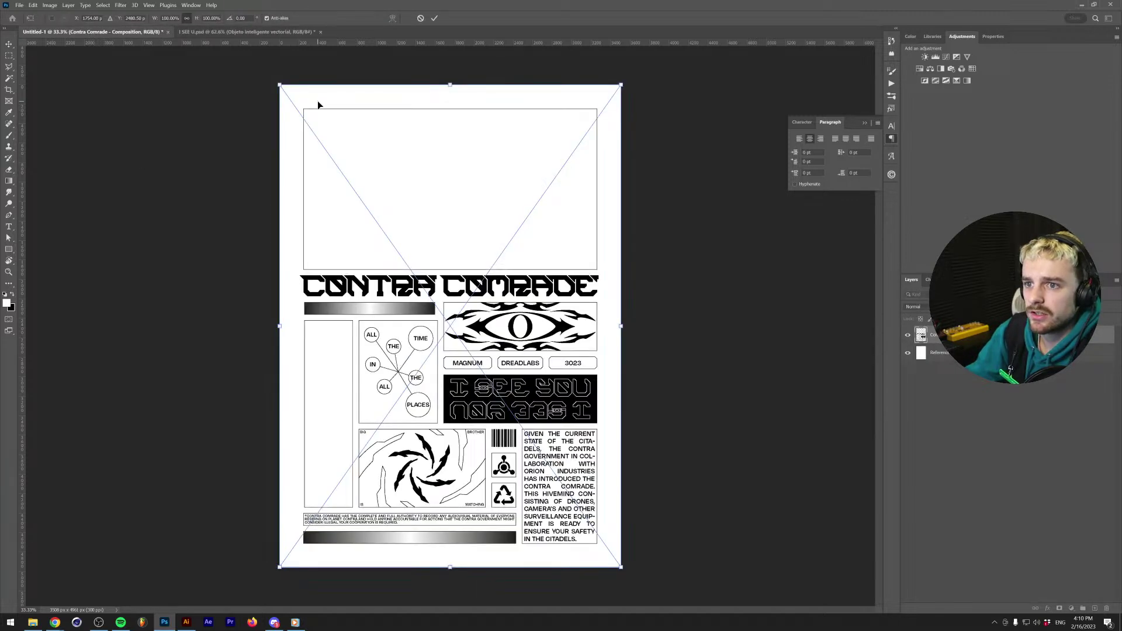
key(Return)
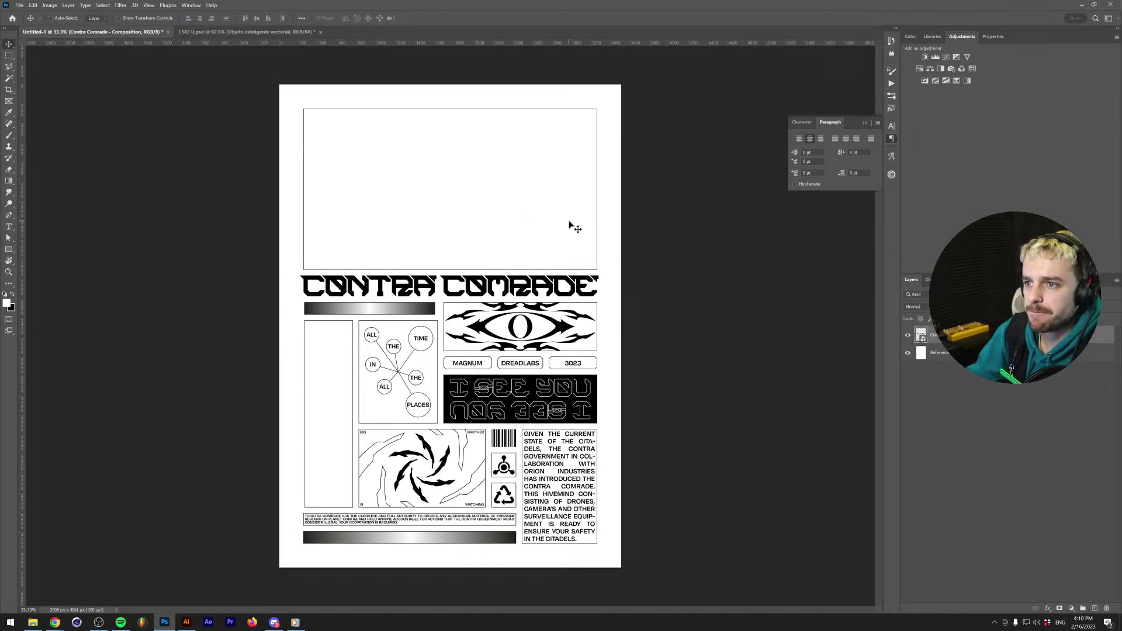
Select the interior of the large upper frame with the contiguous Magic Wand and add it as the mask of a new group.
click(8, 78)
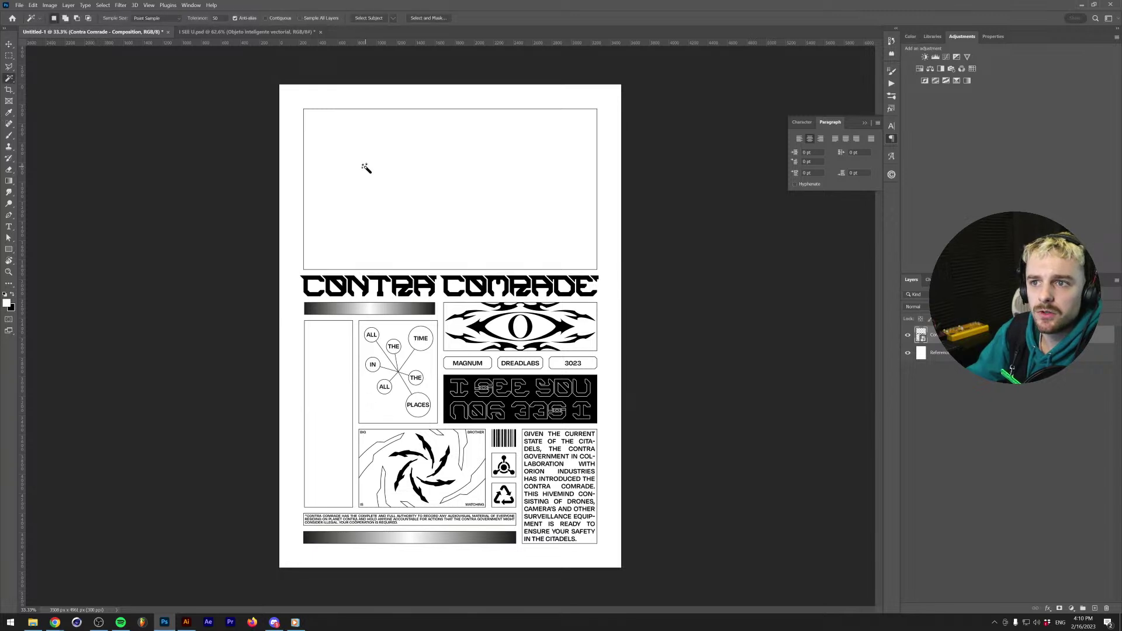
click(366, 168)
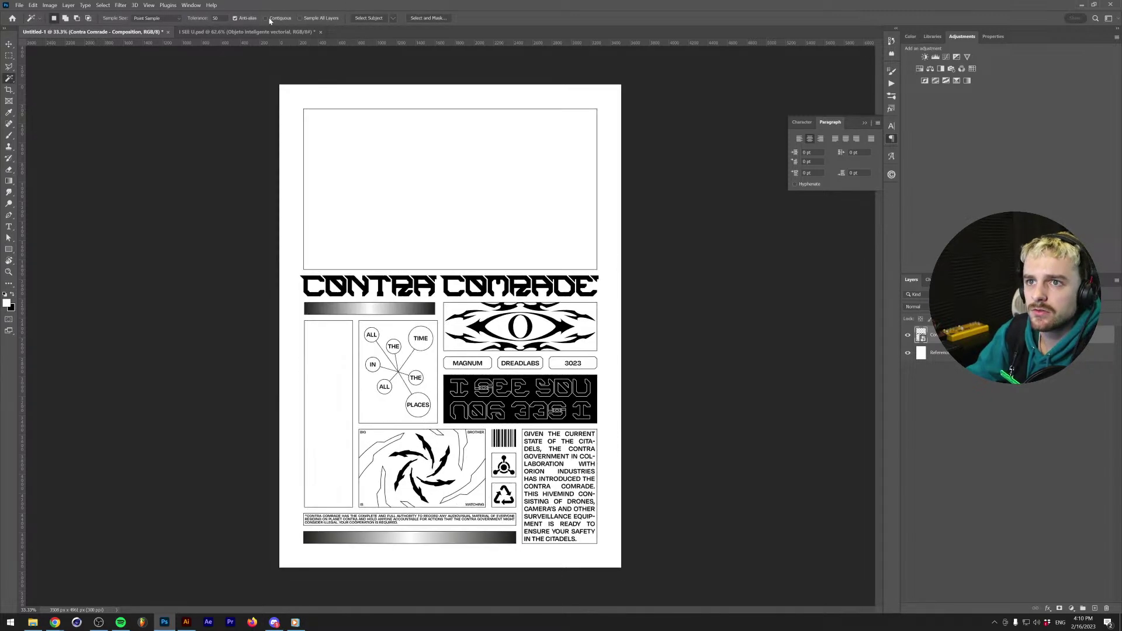
click(455, 215)
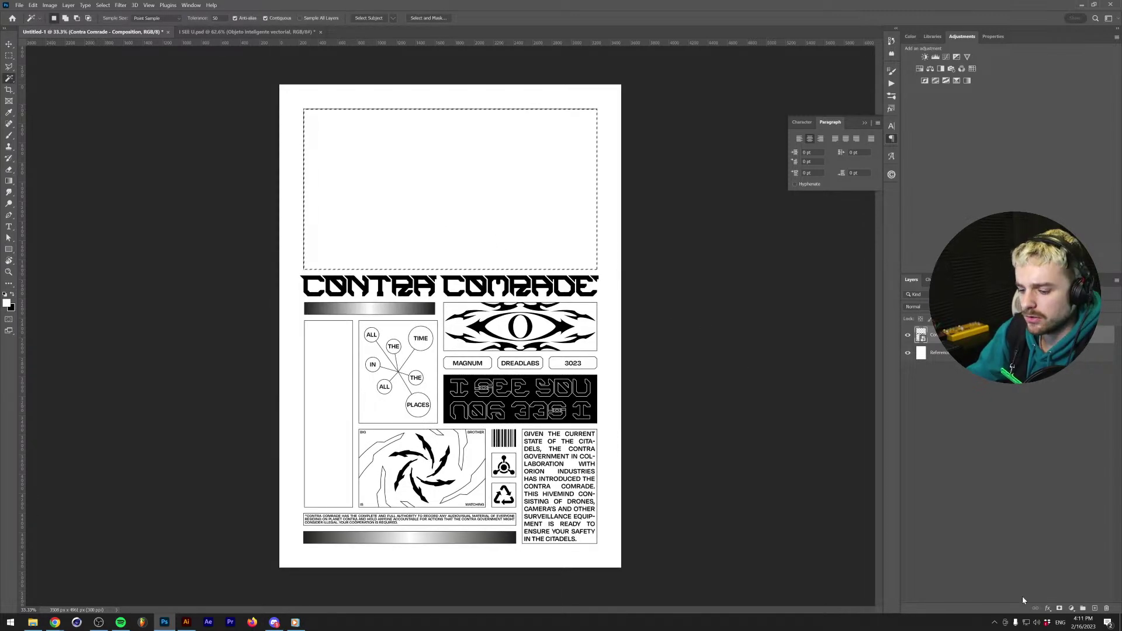
key(ctrl+g)
click(1060, 608)
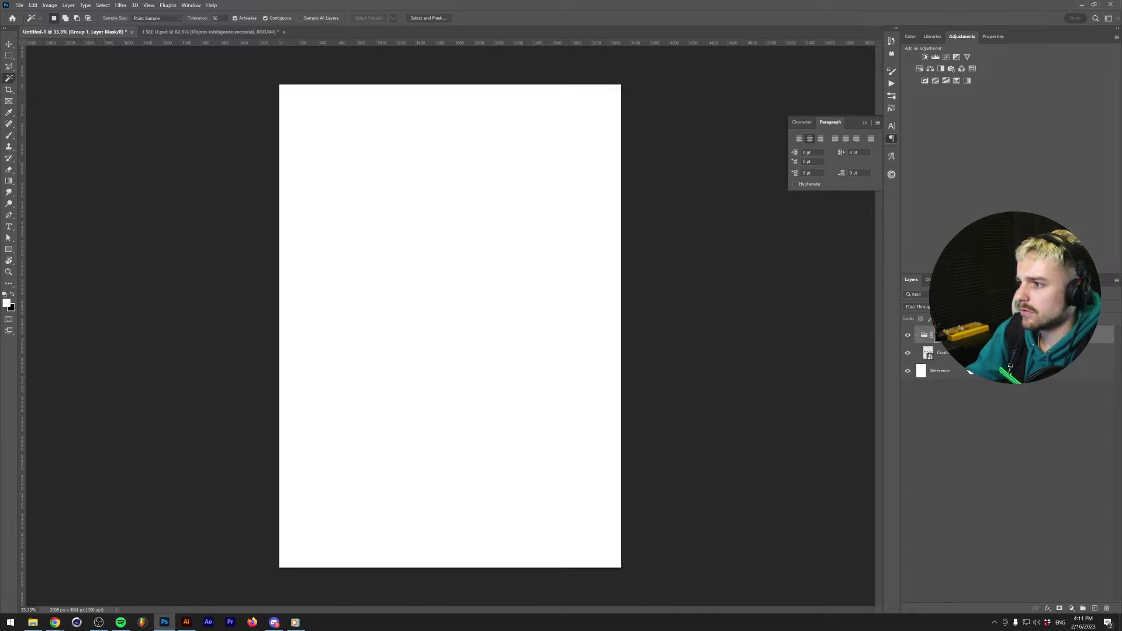
Move the Contra Comrade composition layer out of the masked group to just below it, and rename the group Image.
mouse_move(942, 354)
mouse_down()
mouse_move(959, 371)
mouse_move(959, 362)
mouse_up()
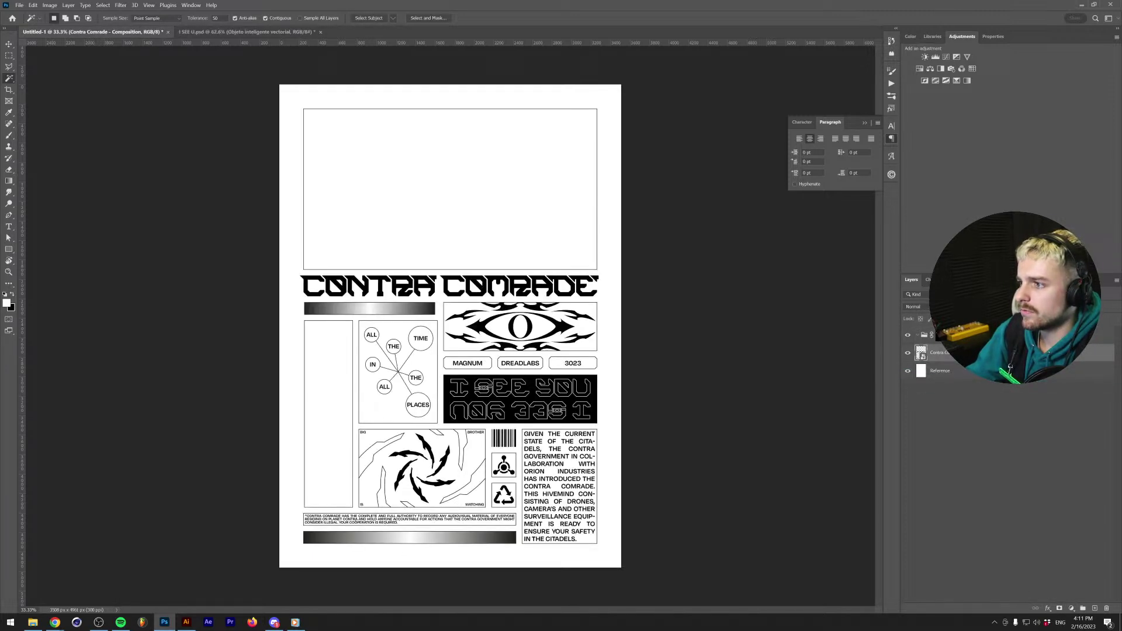
click(939, 335)
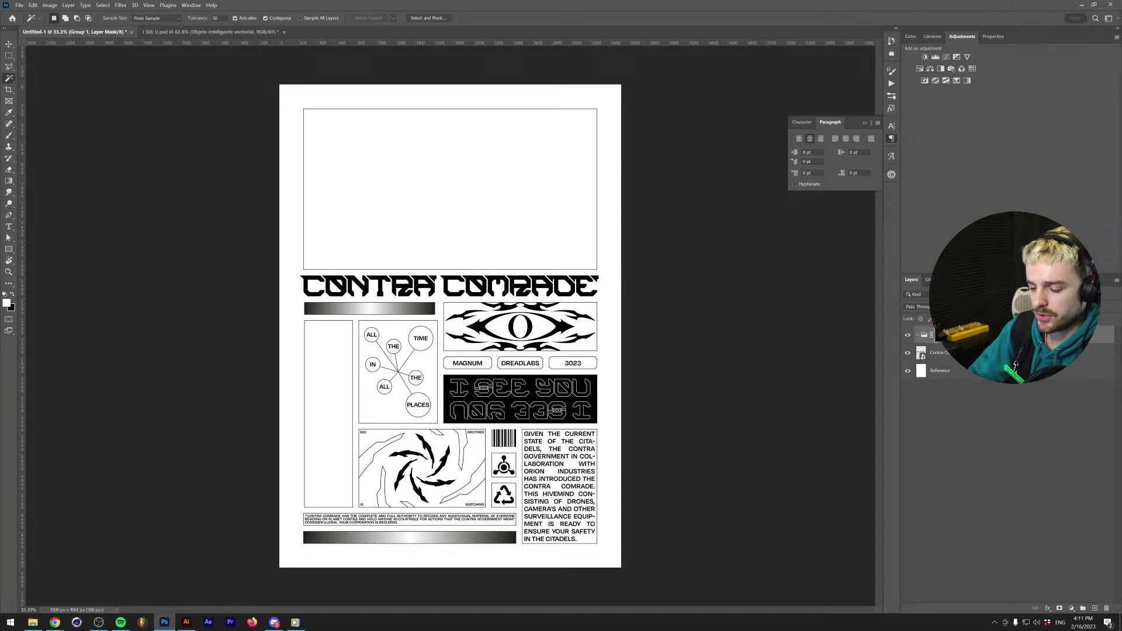
key(Return)
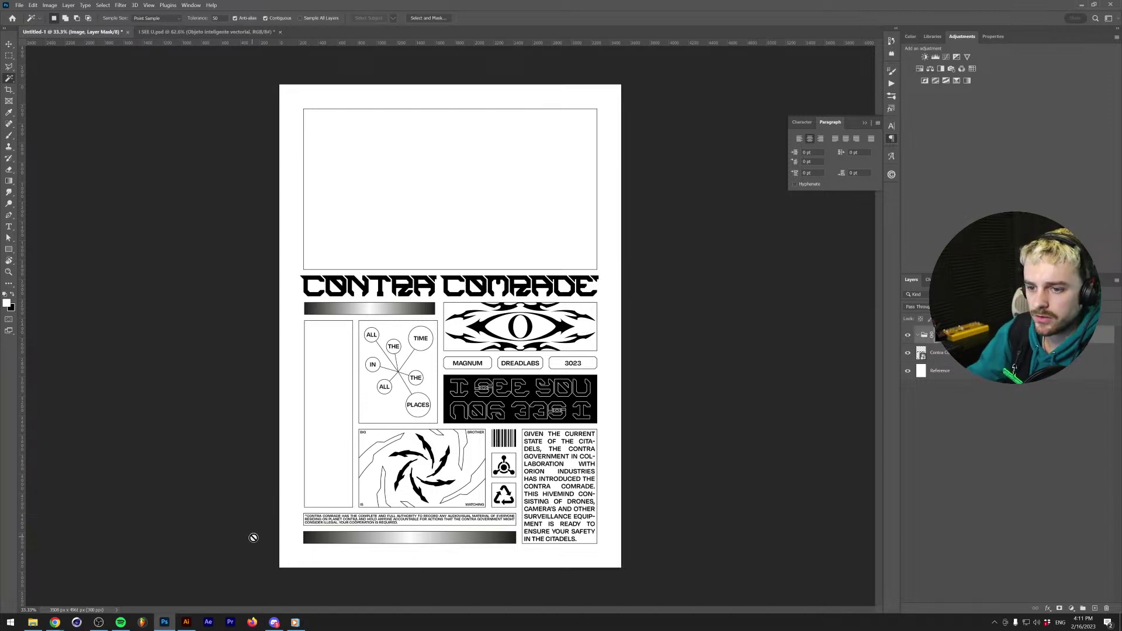
Place the surveillance camera photo from Downloads into the document and move its layer into the masked Image group.
click(33, 622)
scroll(292, 348, up, 4)
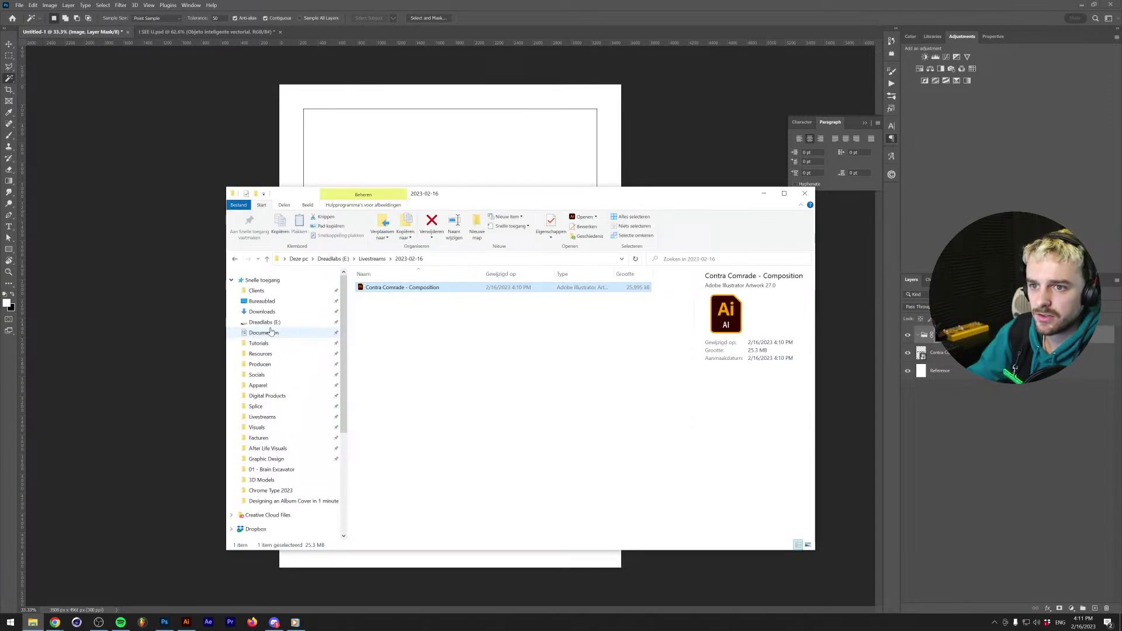
click(261, 312)
click(409, 326)
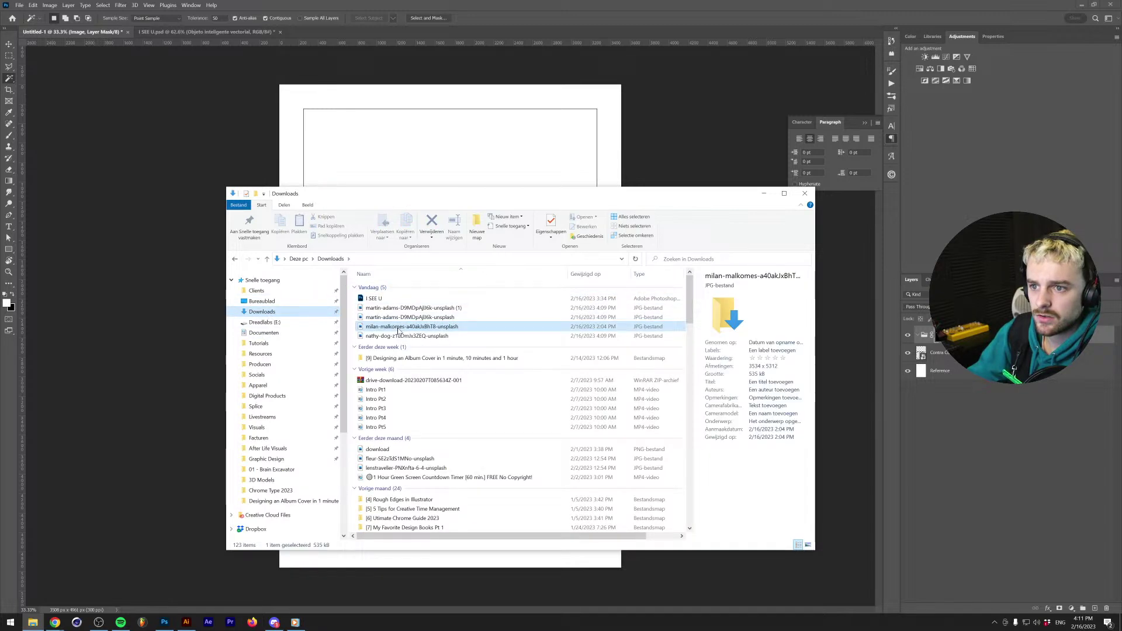
click(424, 335)
click(427, 331)
drag(427, 330, 467, 172)
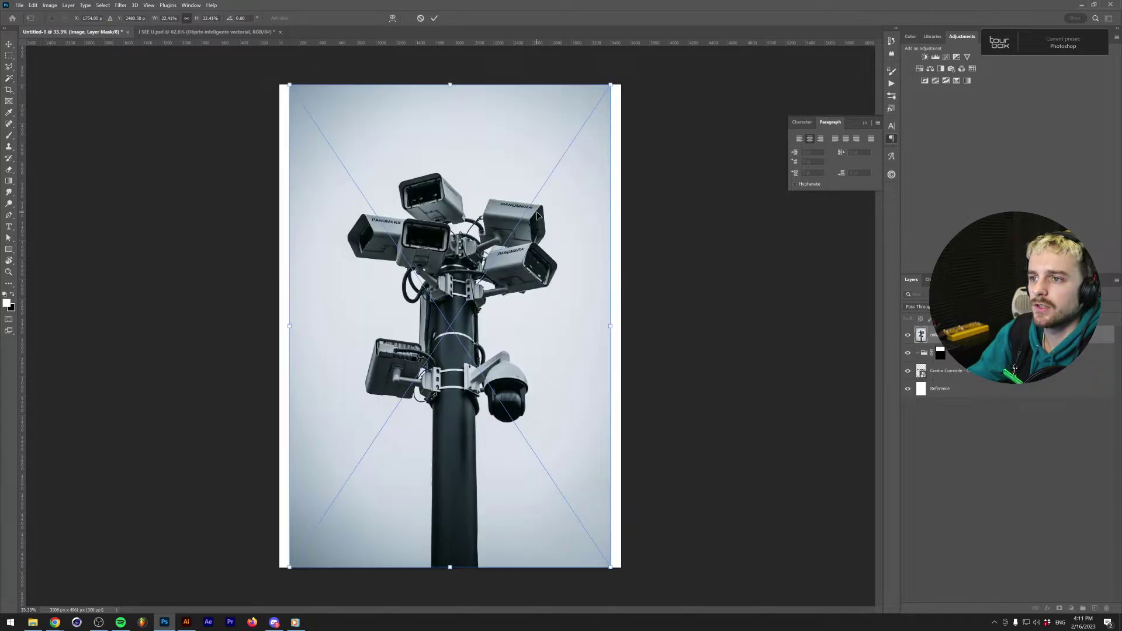
key(Return)
key(ctrl+bracketleft)
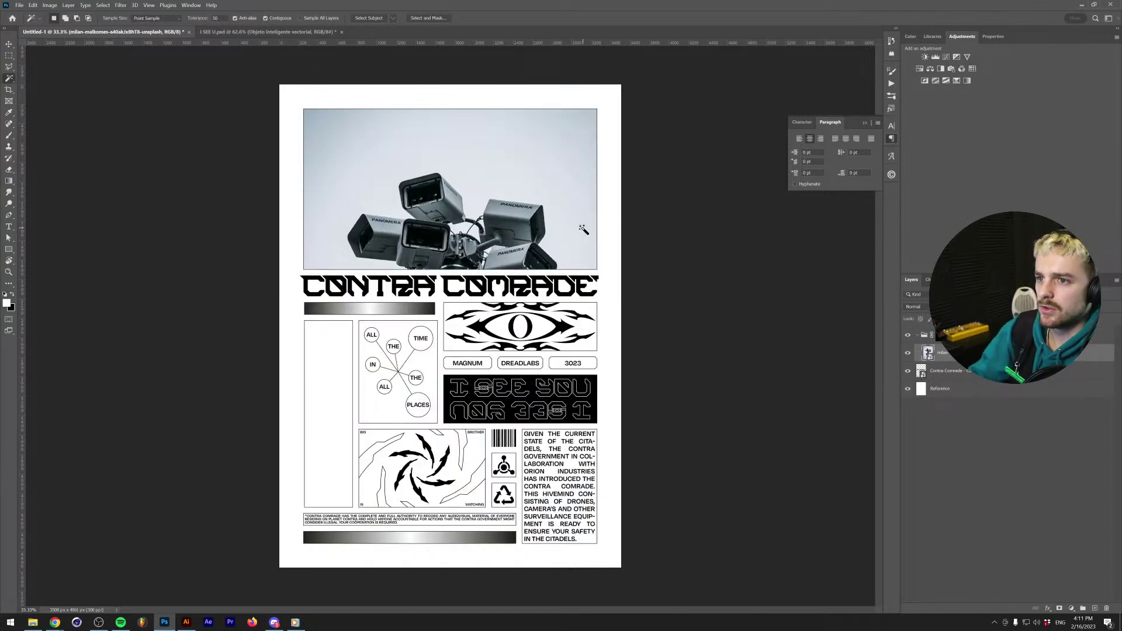
Move the camera photo upward so the camera cluster sits inside the upper frame, and undo any further shift.
key(v)
drag(517, 218, 517, 161)
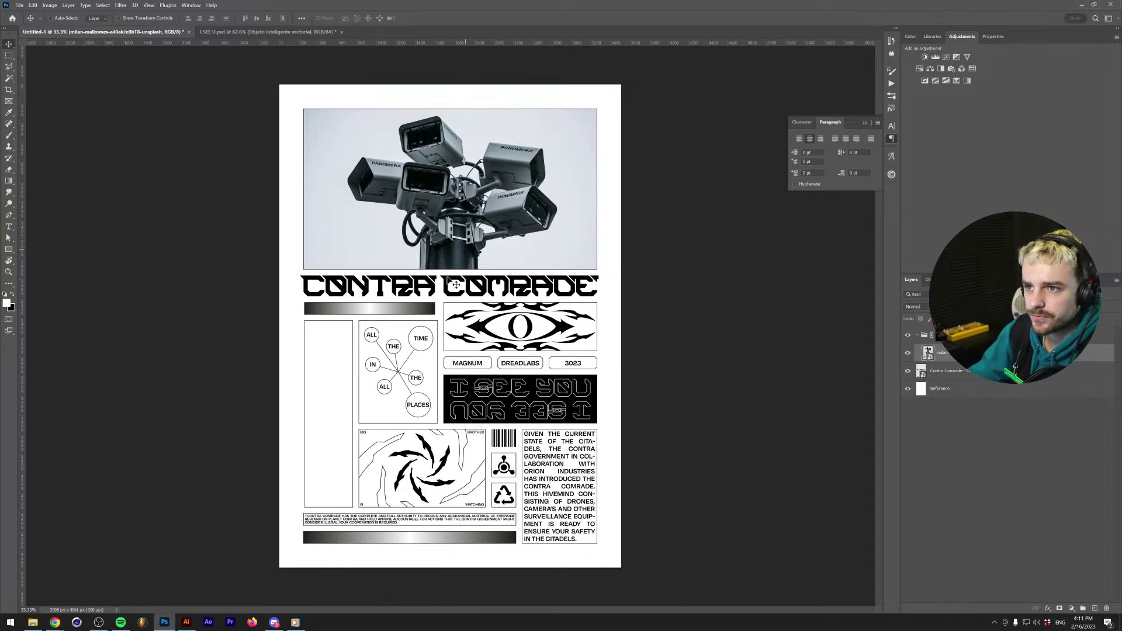
drag(506, 212, 488, 112)
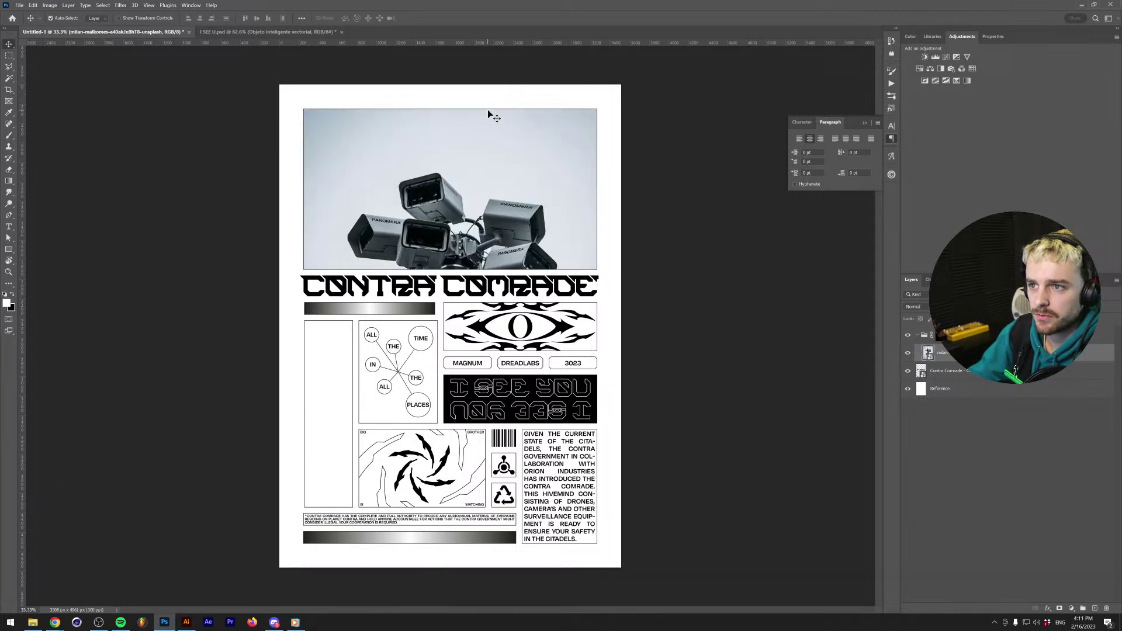
key(ctrl+z)
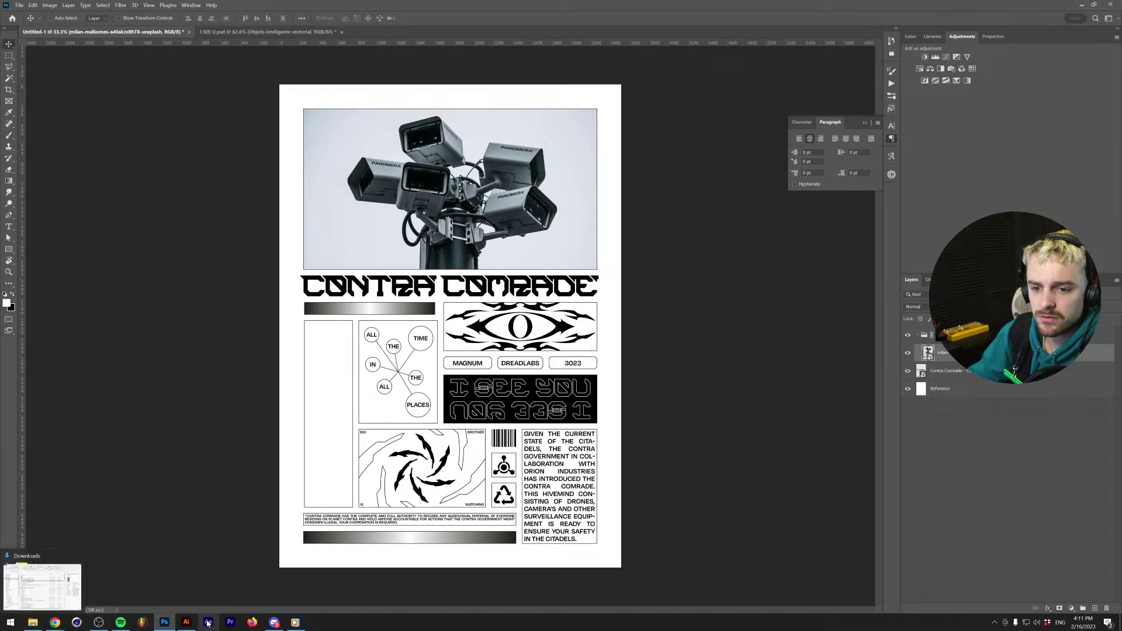
click(185, 622)
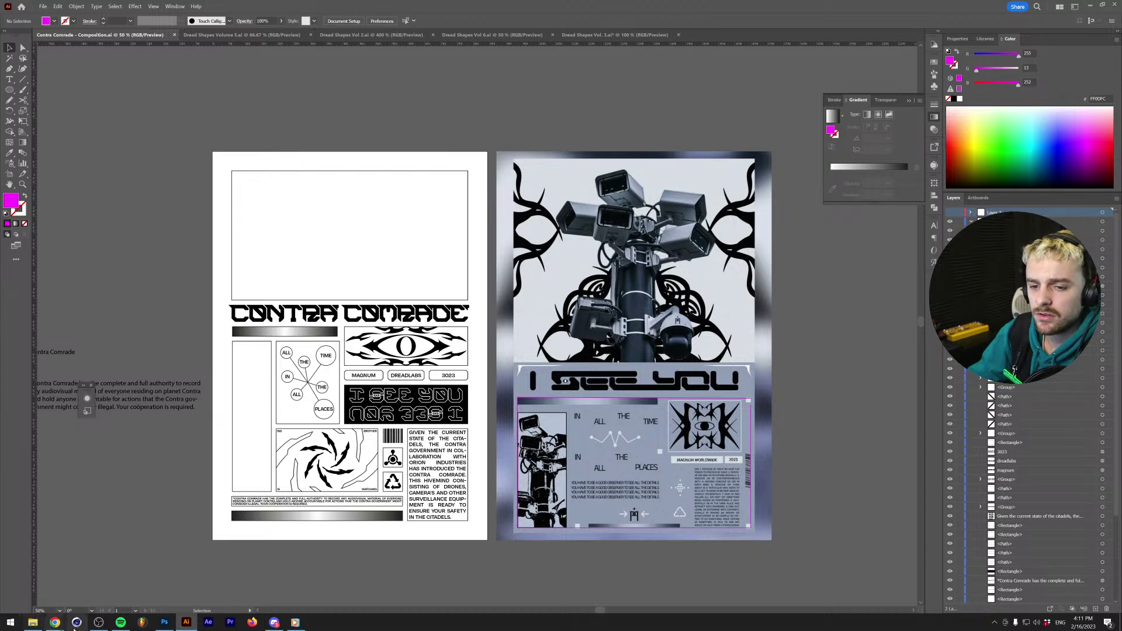
click(166, 623)
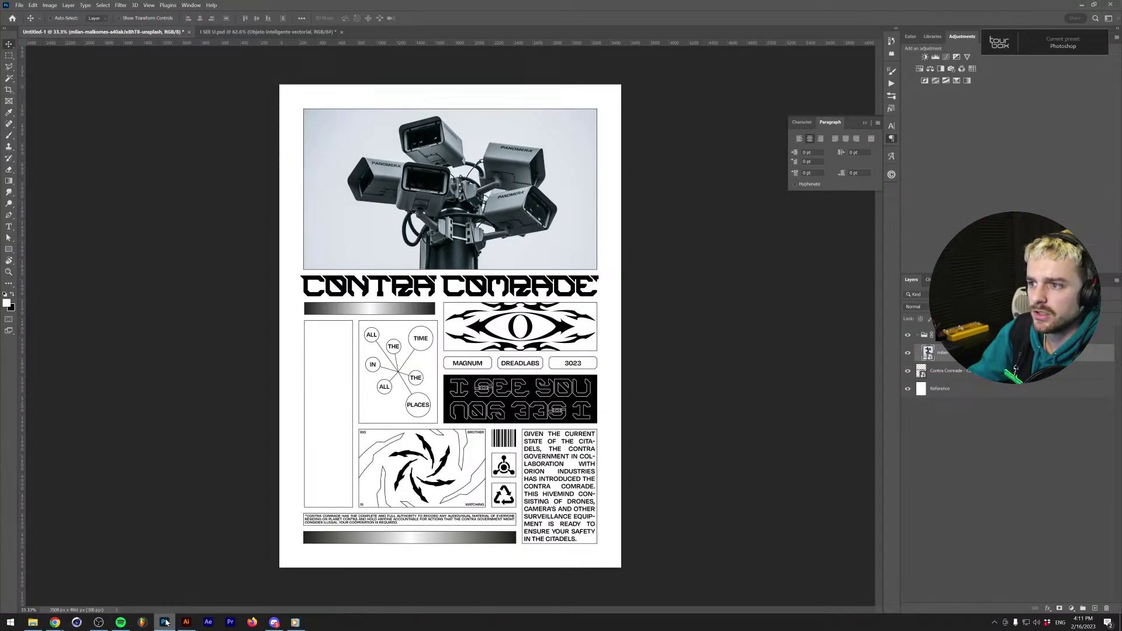
click(183, 623)
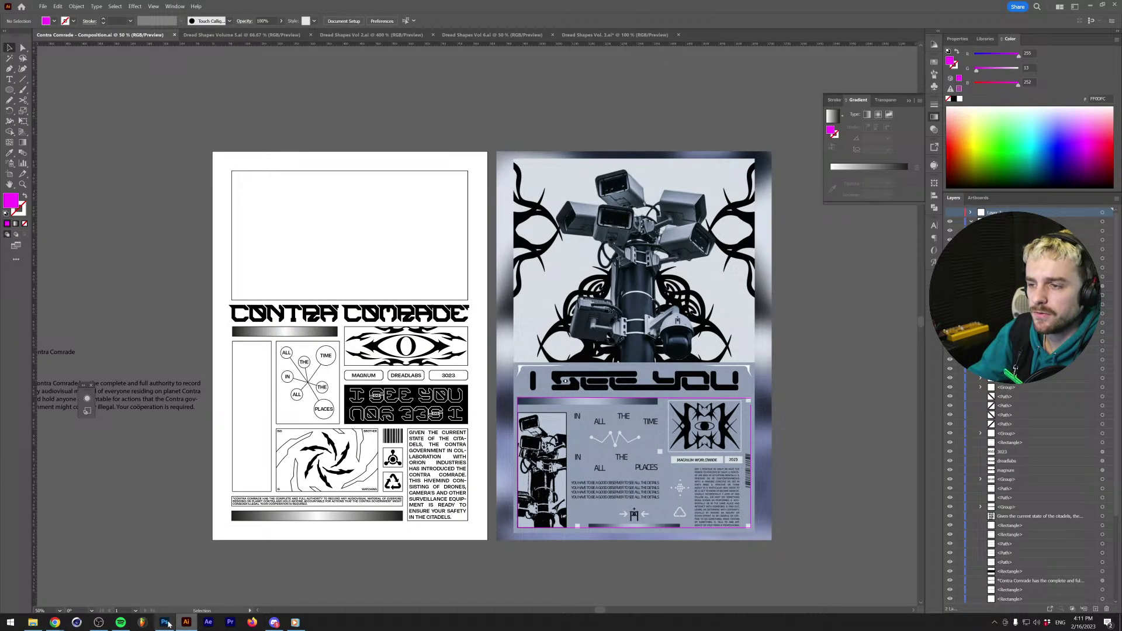
click(165, 623)
Open the I SEE U Photoshop file from Downloads and examine its background camera photo layers by toggling their visibility.
click(33, 623)
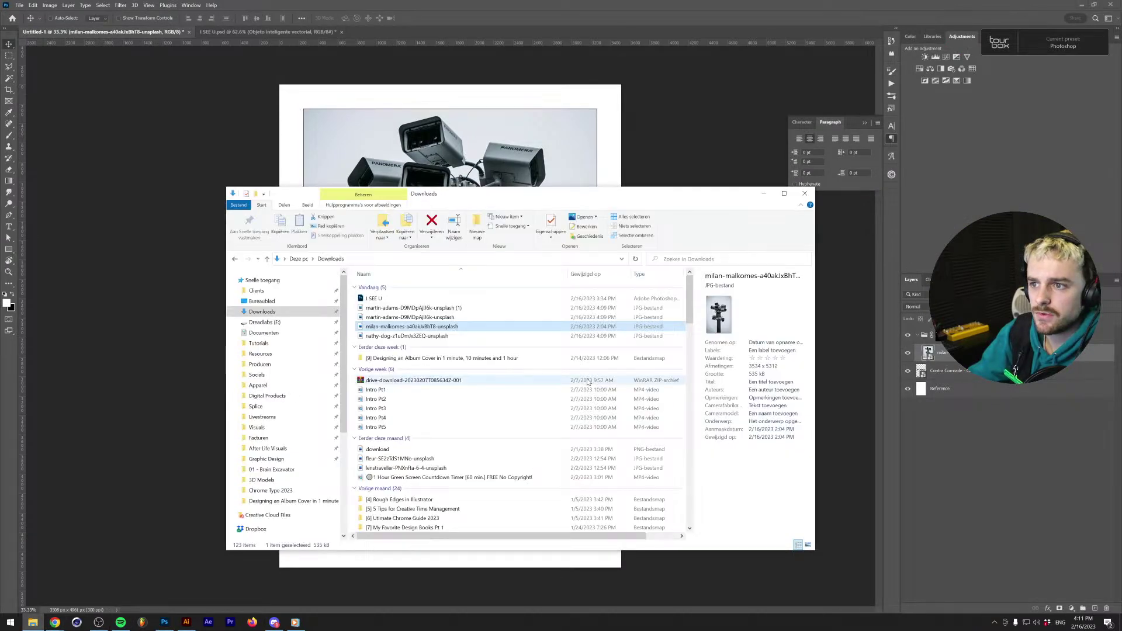
double_click(451, 299)
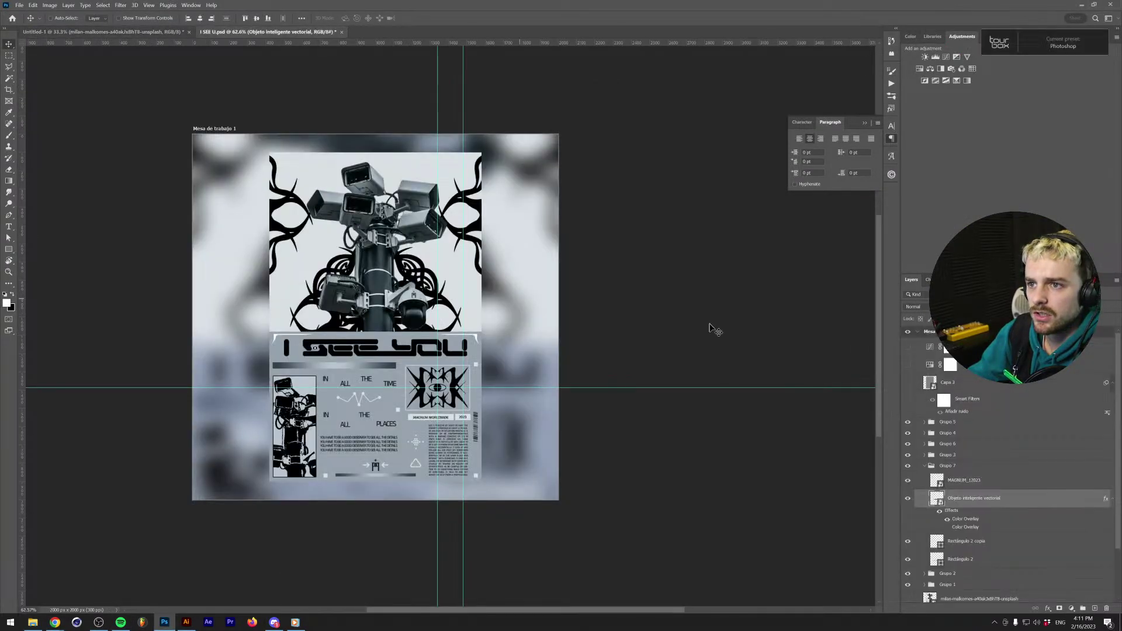
scroll(931, 463, down, 3)
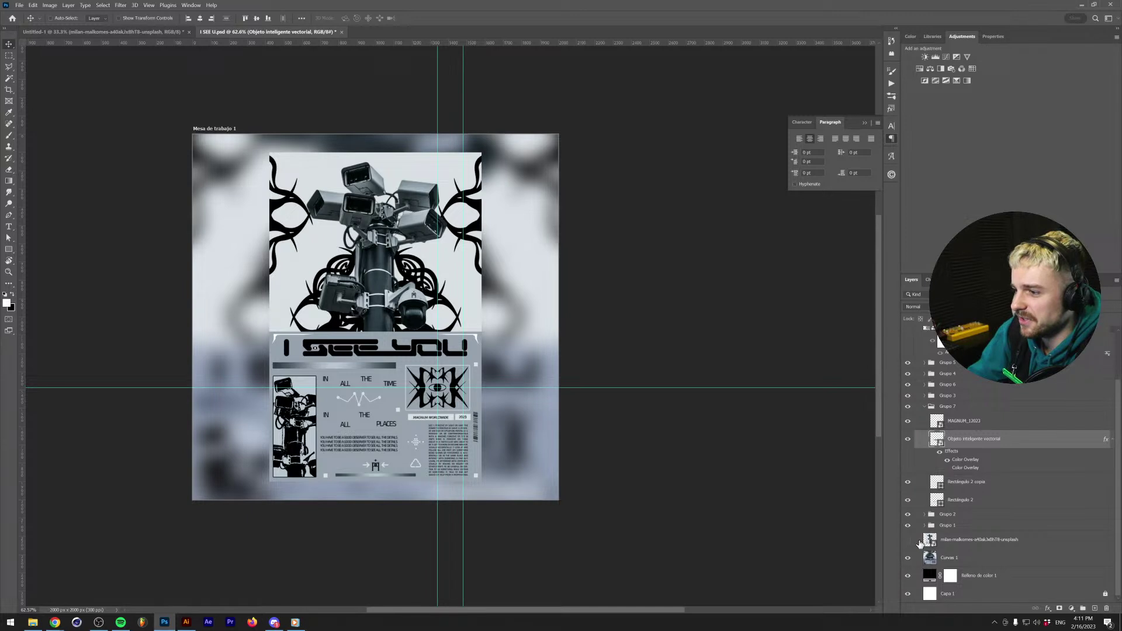
click(909, 540)
click(909, 542)
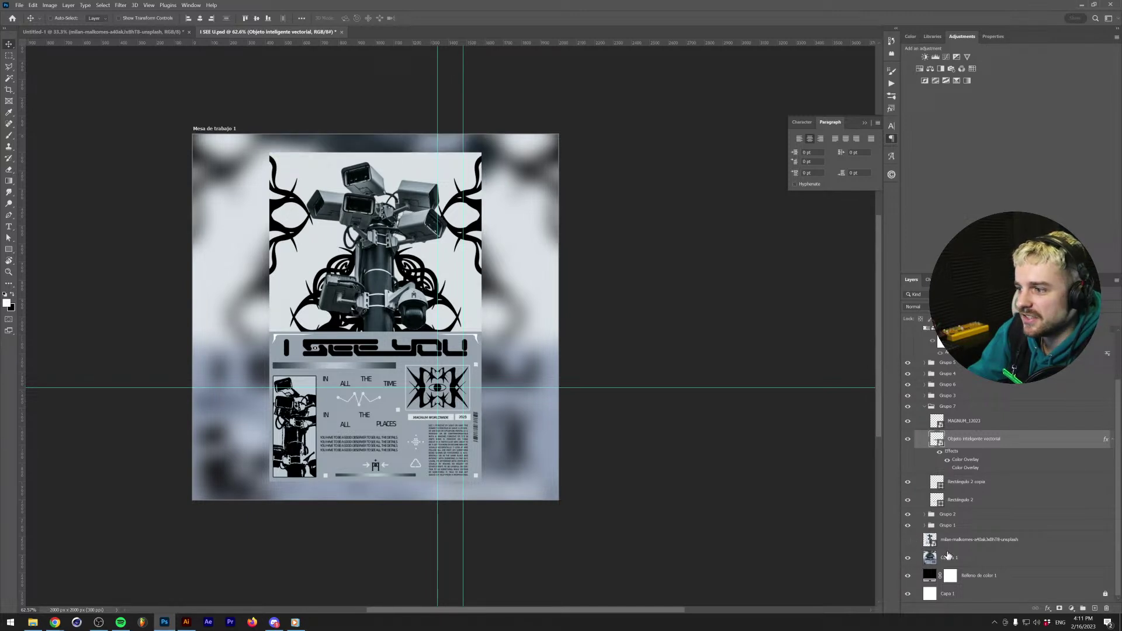
click(948, 557)
click(927, 544)
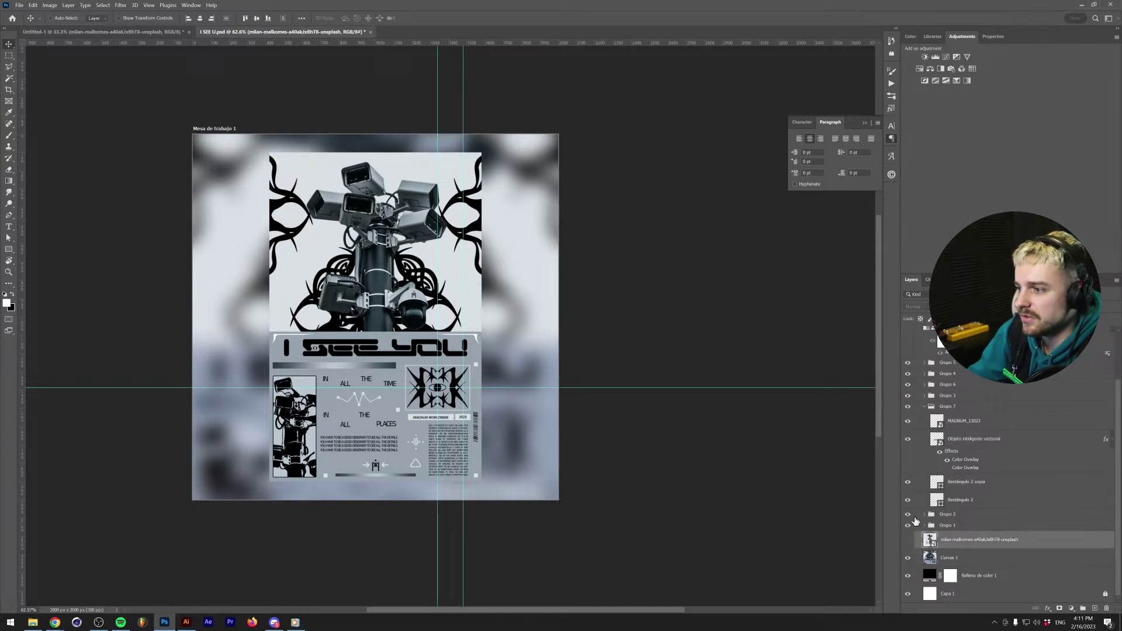
scroll(1005, 468, up, 2)
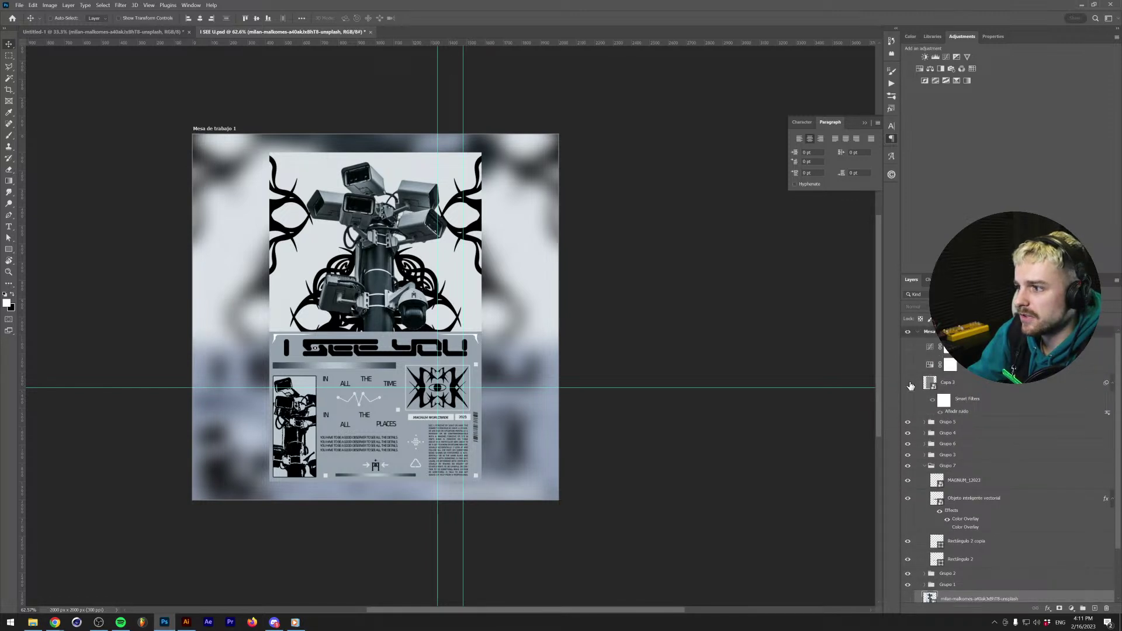
Examine the layers inside Grupo 2 of the I SEE U file by hiding and isolating them to locate the camera cutout.
ctrl+click(459, 274)
scroll(955, 425, down, 3)
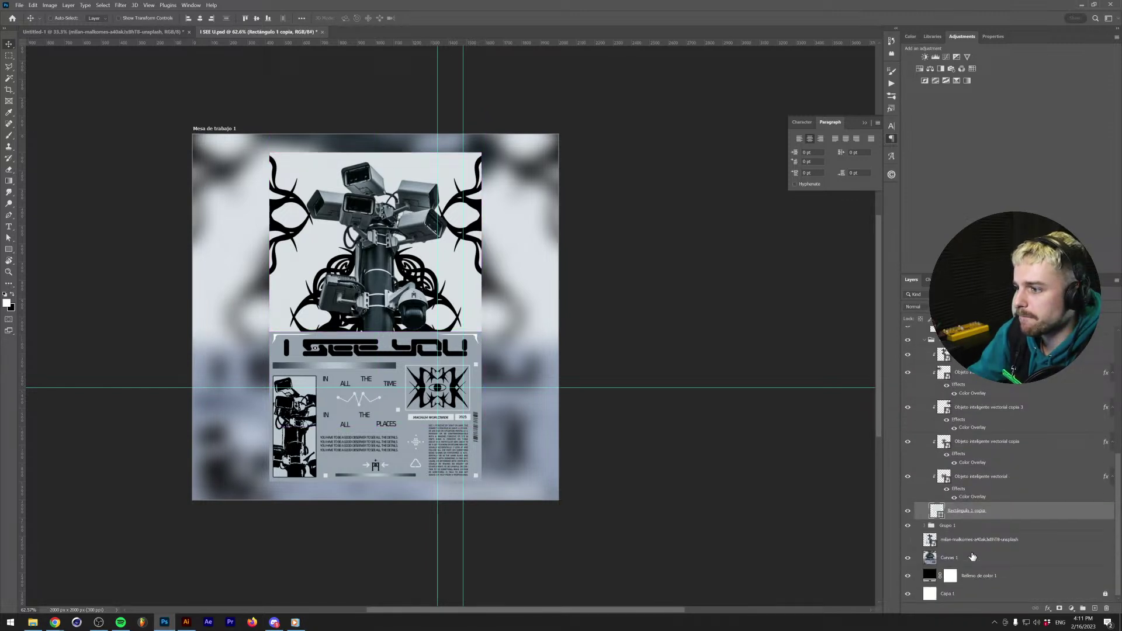
click(908, 512)
click(908, 512)
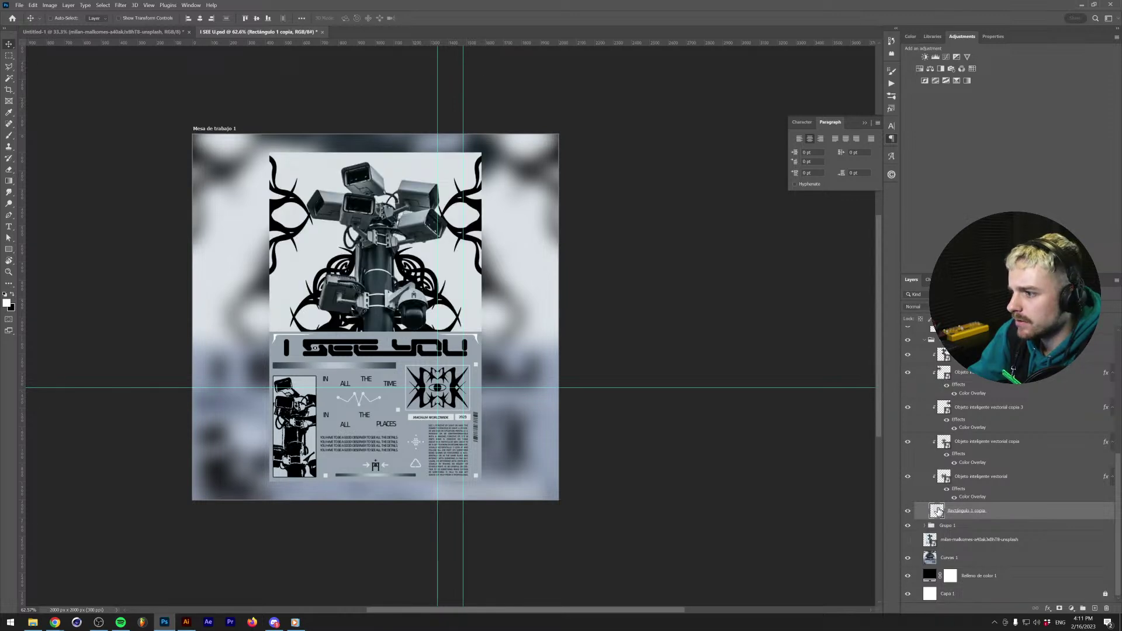
click(958, 478)
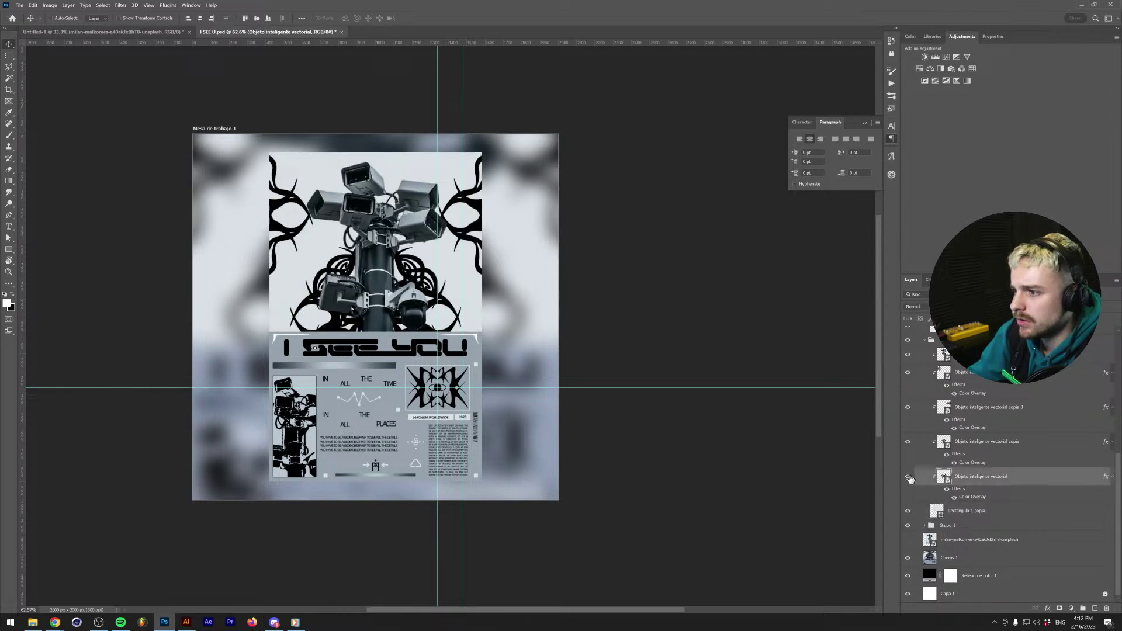
alt+click(909, 478)
alt+click(909, 478)
scroll(915, 456, up, 3)
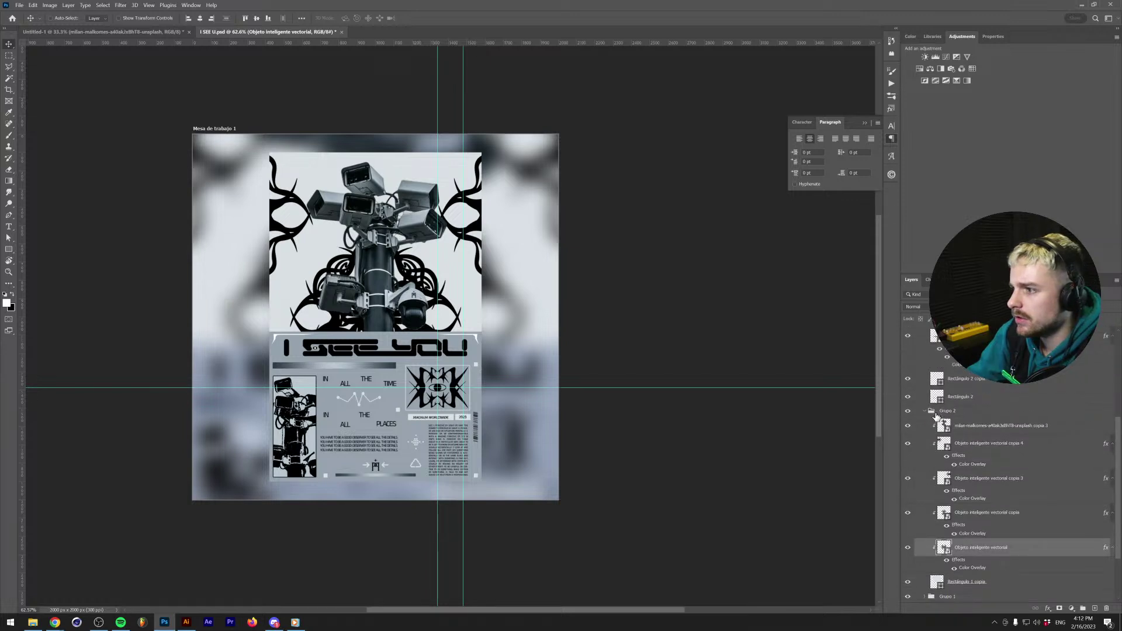
alt+click(909, 427)
alt+click(909, 427)
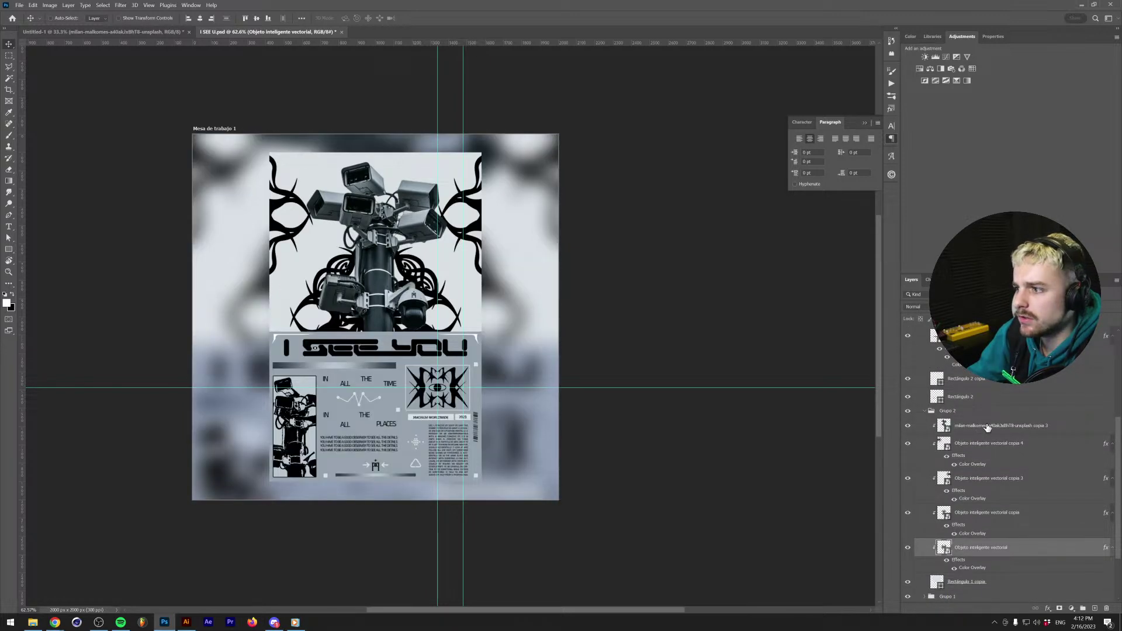
Bring the camera cutout layer from the I SEE U file into the poster, scale it to about 280% and centre the cameras in the upper frame.
click(987, 426)
drag(304, 210, 611, 167)
key(ctrl+t)
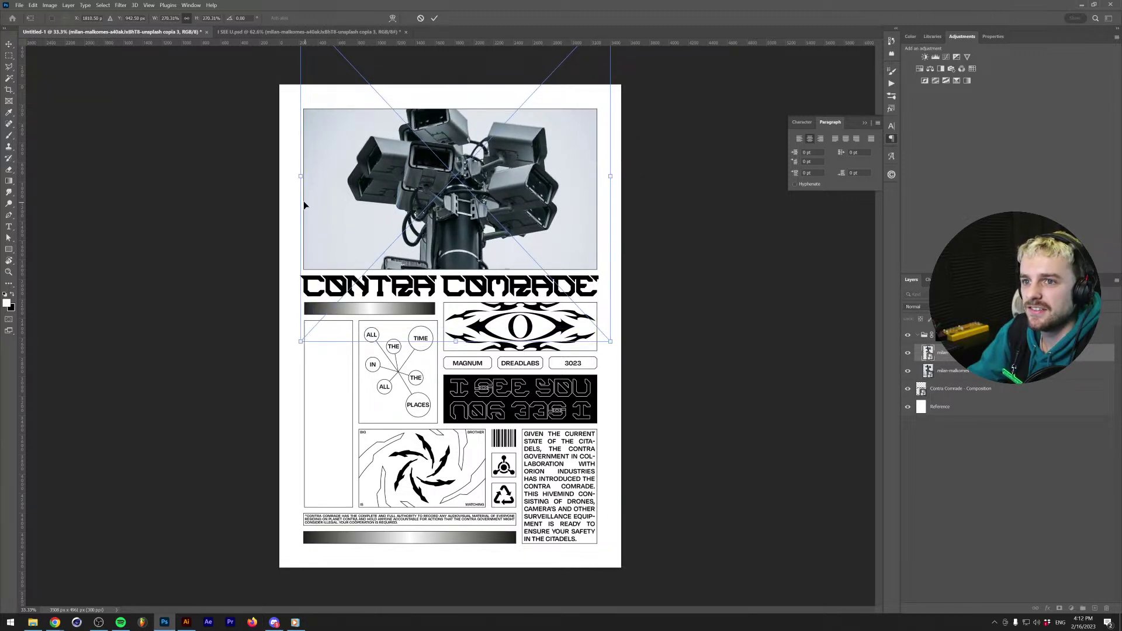
drag(300, 176, 293, 178)
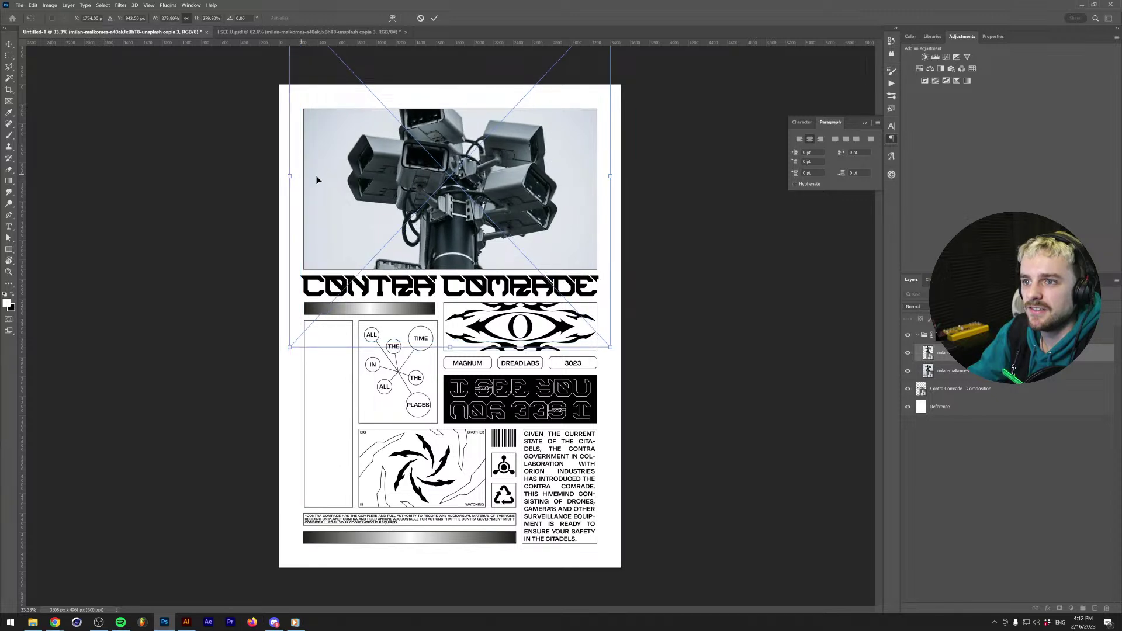
drag(401, 184, 400, 208)
key(Return)
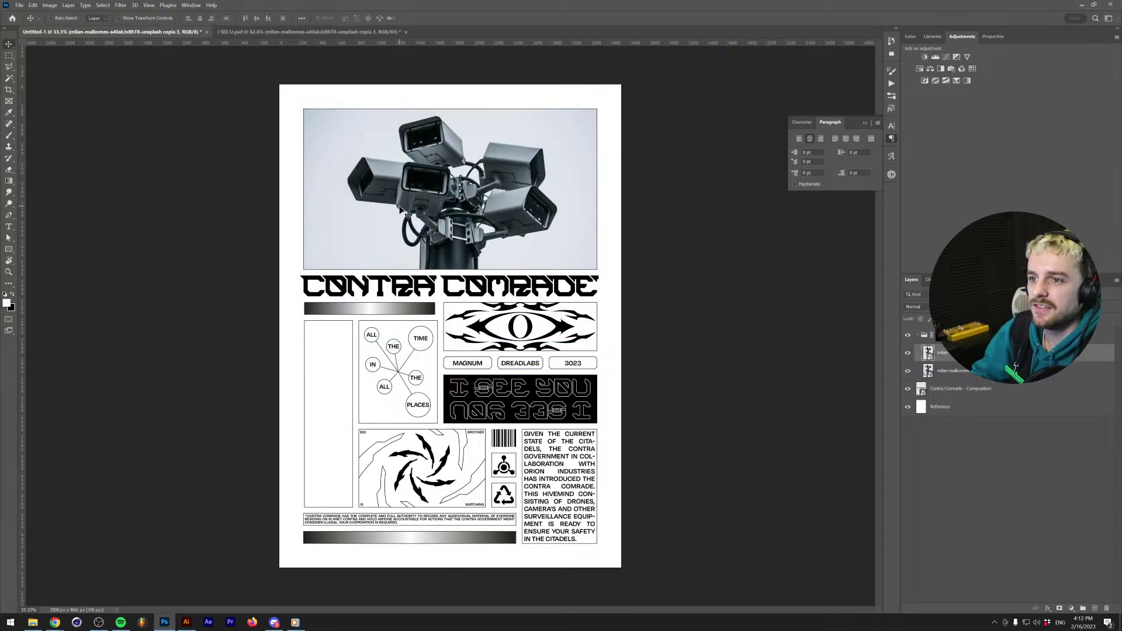
Delete the original camera photo layer beneath the cutout so the upper frame's background is empty.
click(909, 374)
click(934, 374)
key(Delete)
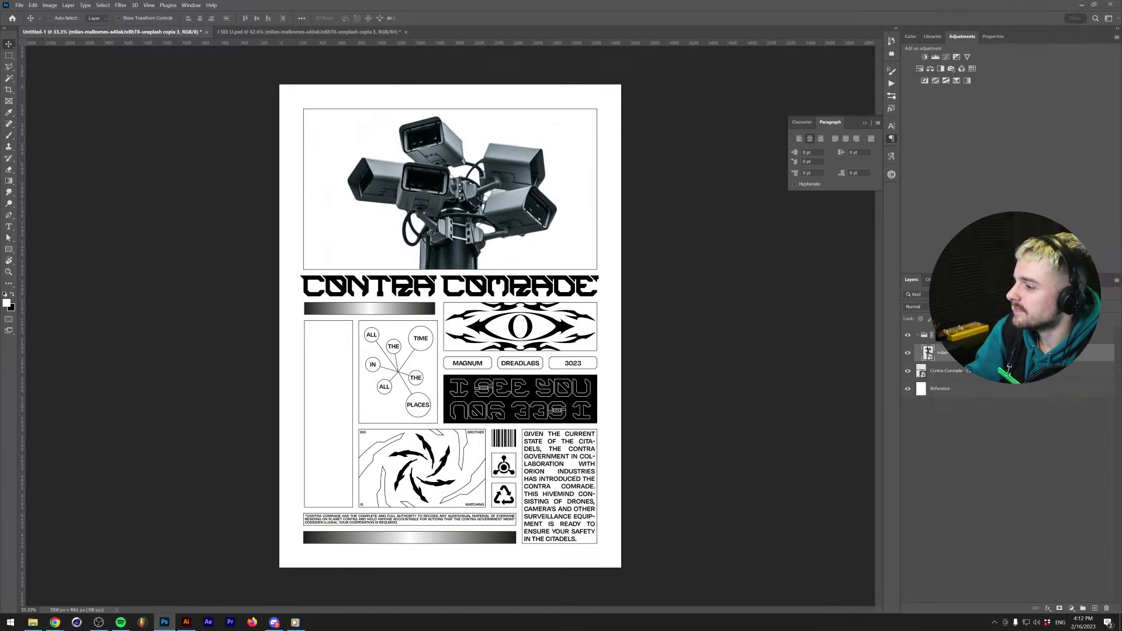
Create a new layer group directly above the Contra Comrade composition layer.
key(alt+Tab)
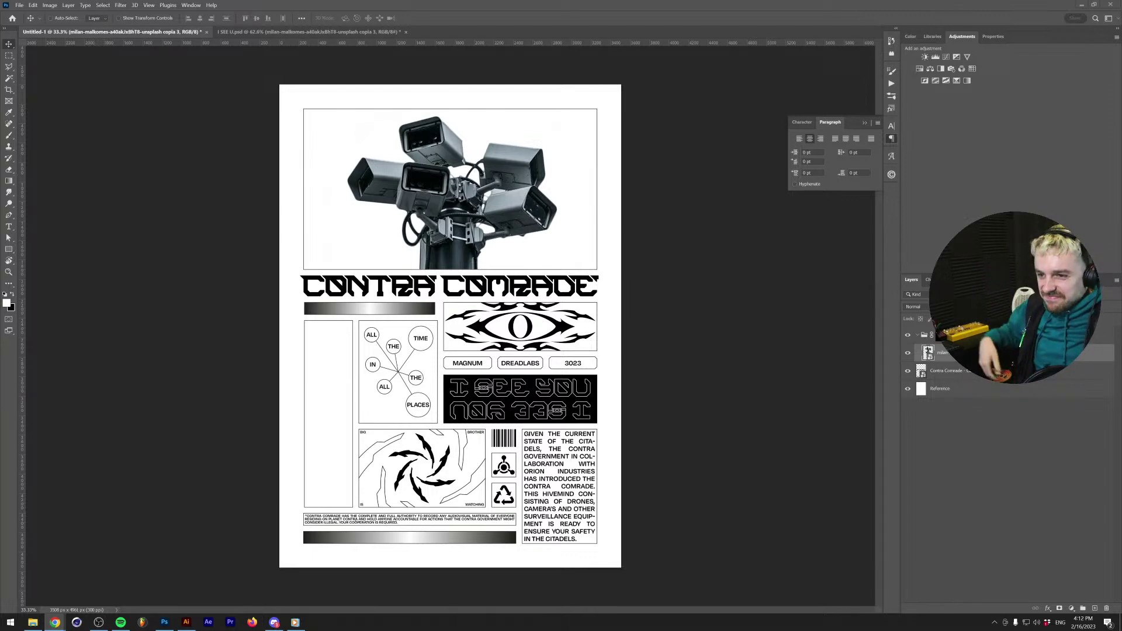
scroll(327, 386, up, 2)
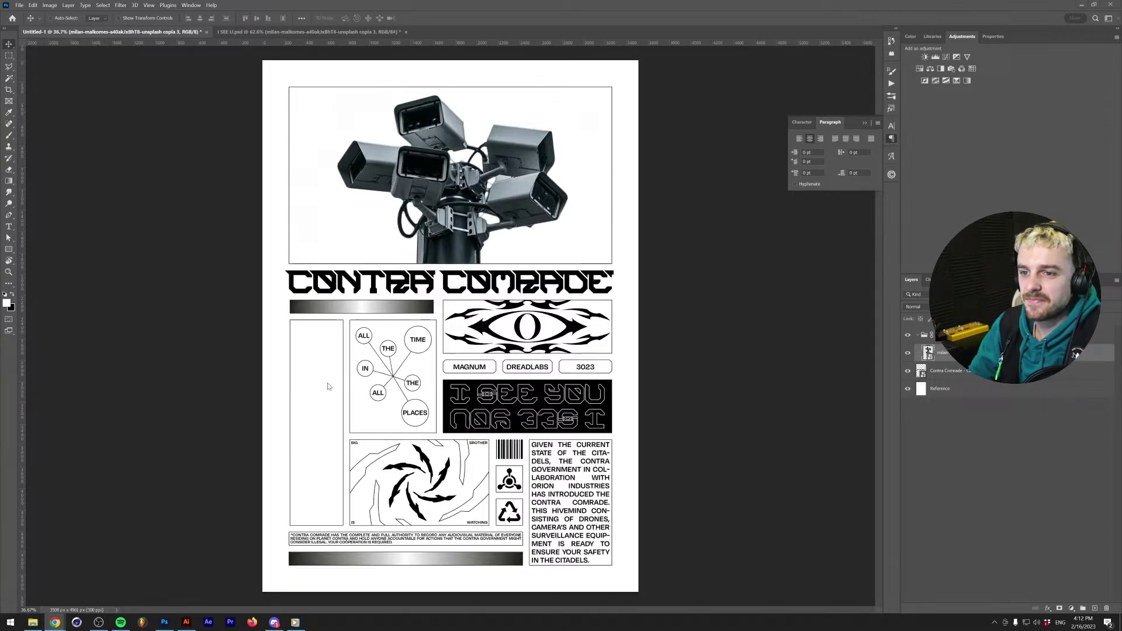
scroll(326, 384, down, 1)
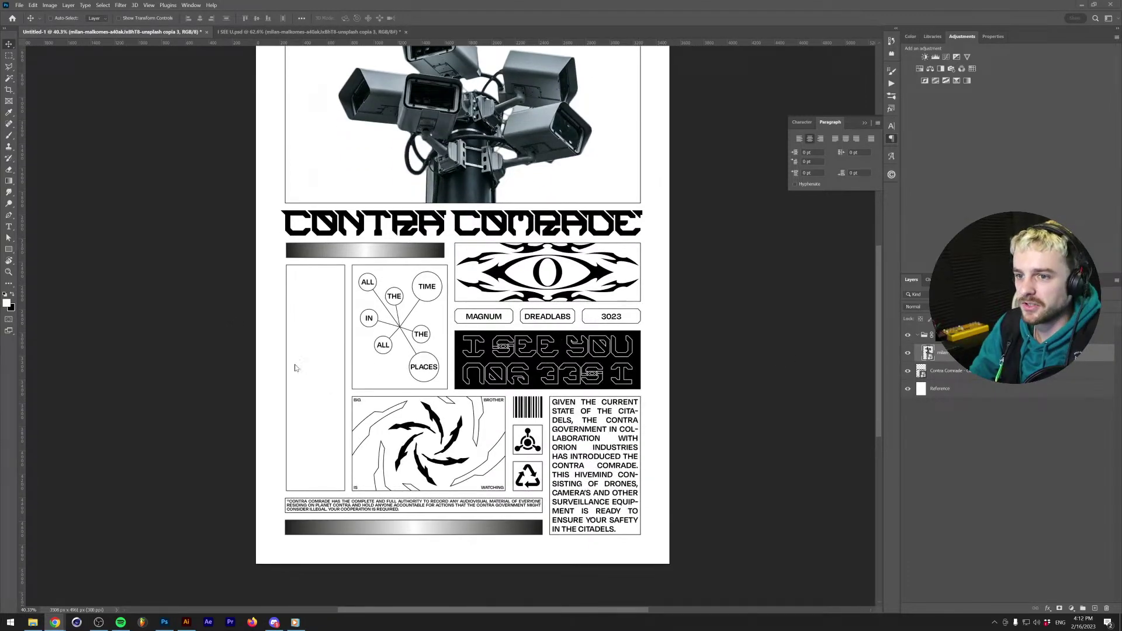
key(alt+bracketleft)
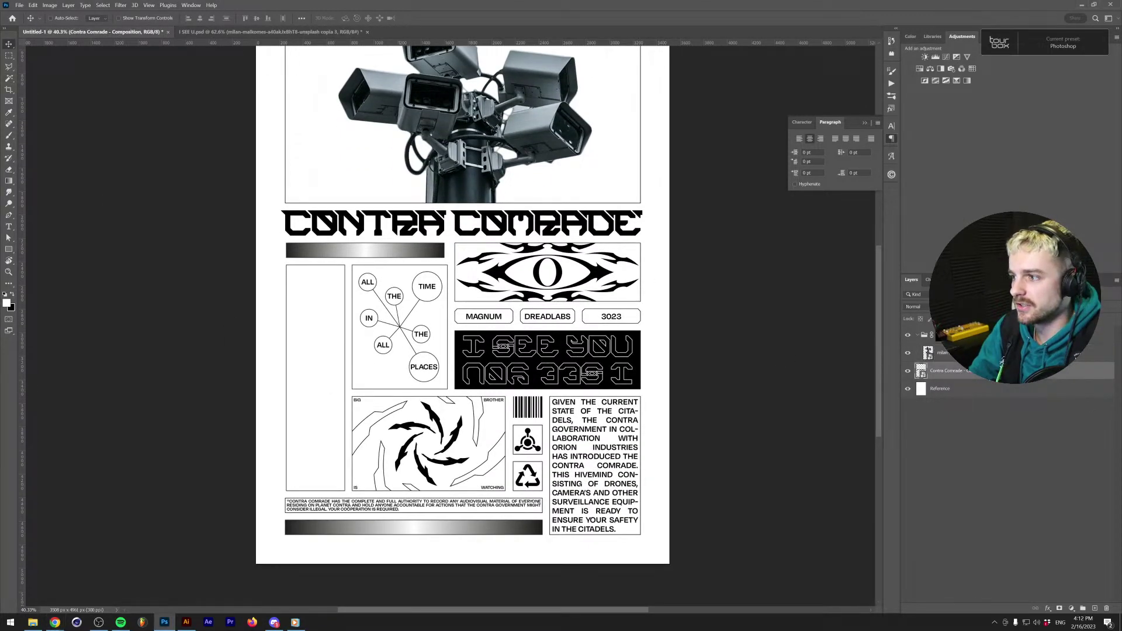
click(1026, 483)
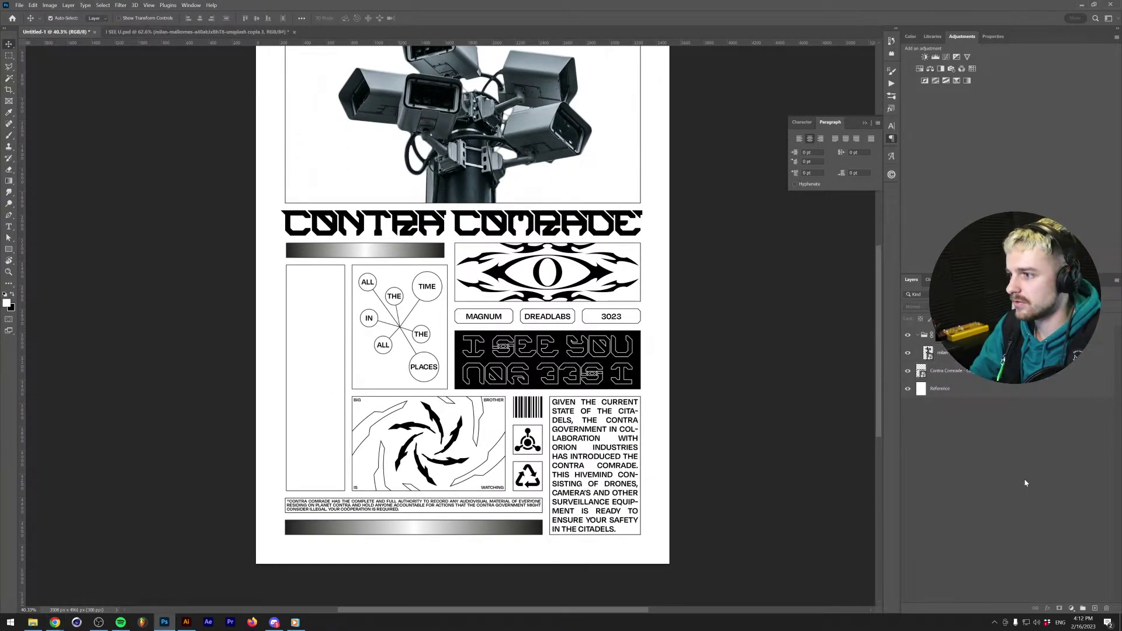
click(974, 372)
key(ctrl+g)
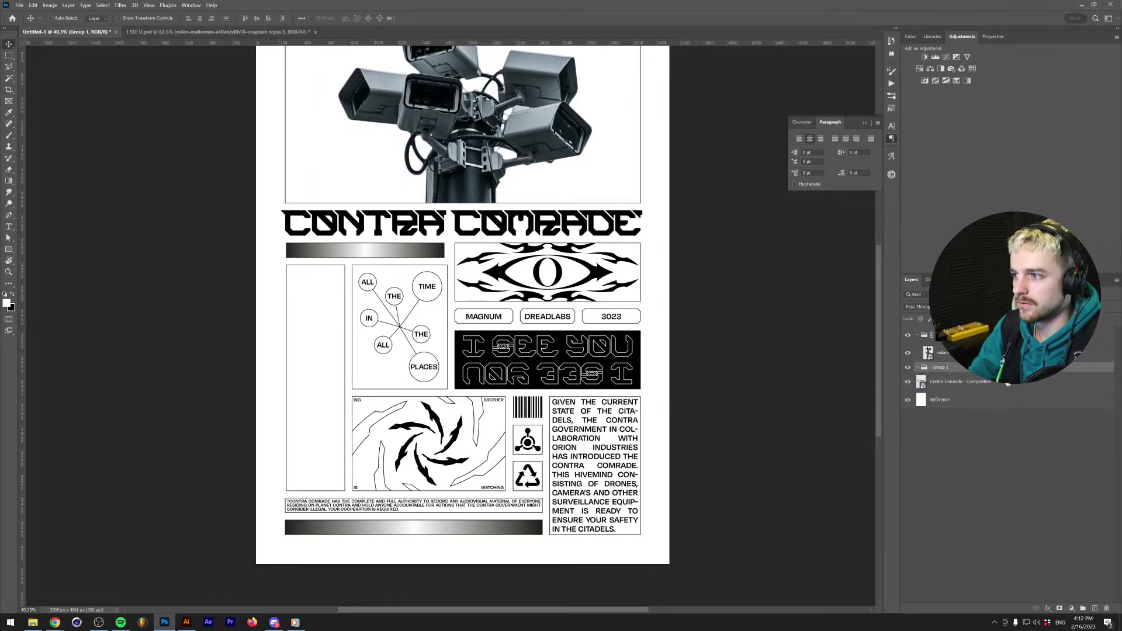
Mask the new group to the interior of the tall empty frame using the Magic Wand, and name the group Image 2.
key(alt+bracketleft)
click(9, 78)
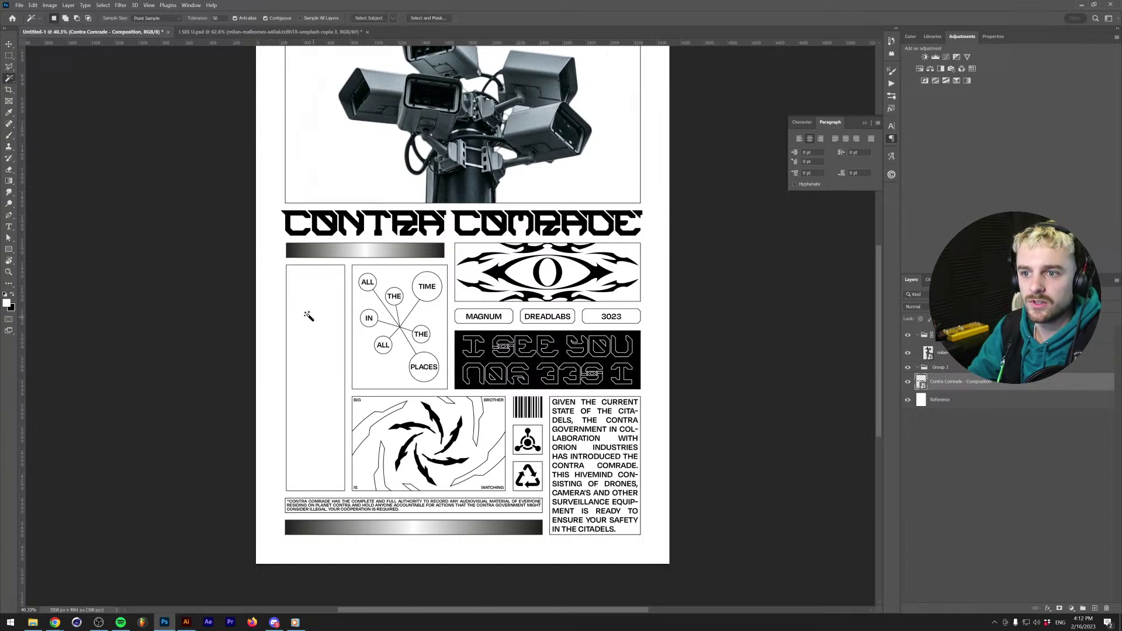
key(alt+bracketright)
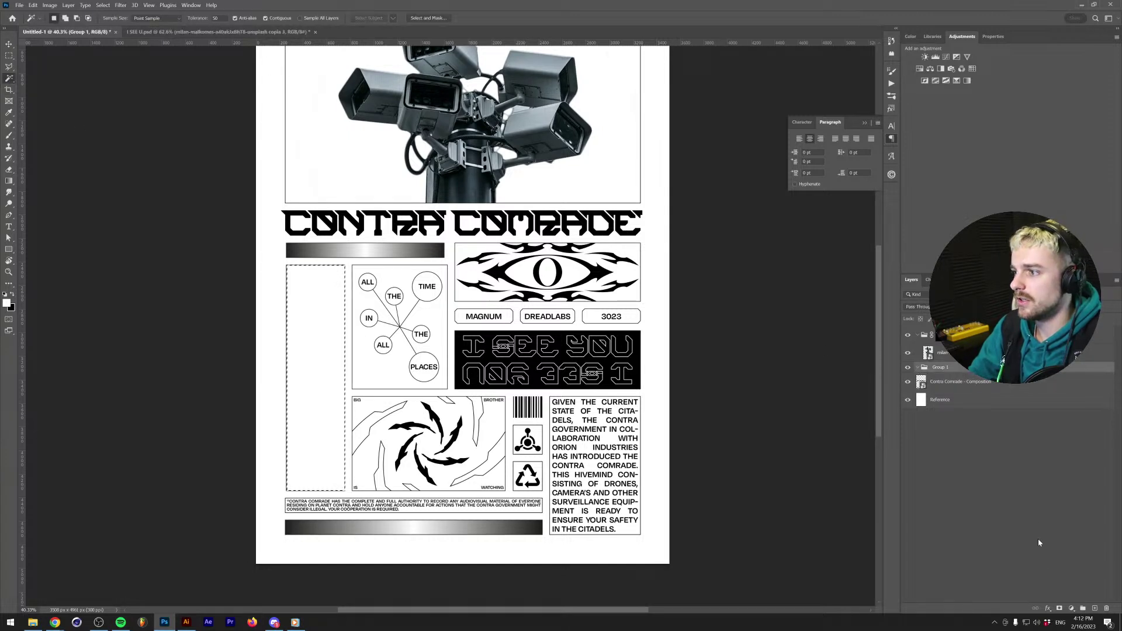
click(1059, 608)
double_click(957, 370)
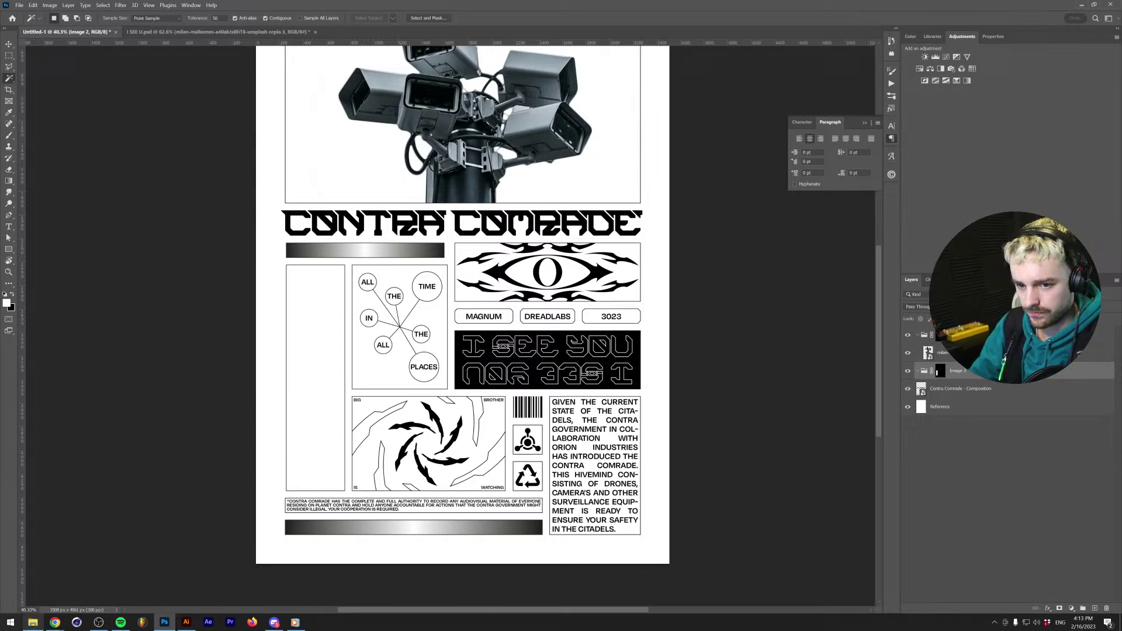
Place the single surveillance camera photo with blue sky and the fire photo from the file folder into the poster.
key(super+e)
click(434, 309)
ctrl+click(437, 327)
ctrl+click(438, 336)
ctrl+click(437, 327)
drag(435, 336, 139, 336)
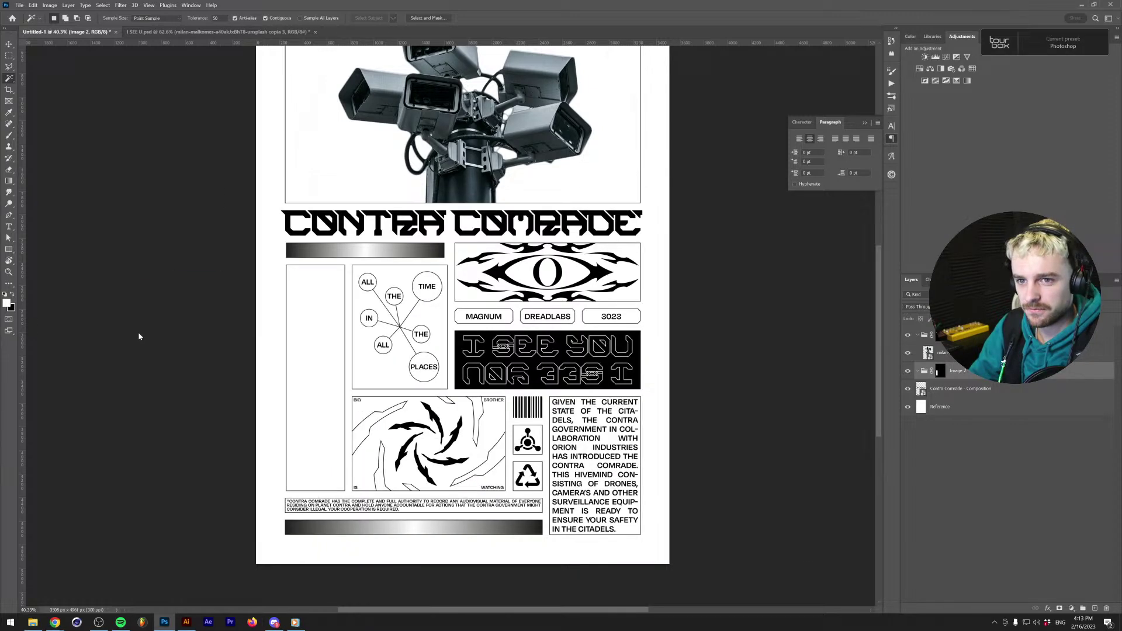
key(Return)
key(Return)
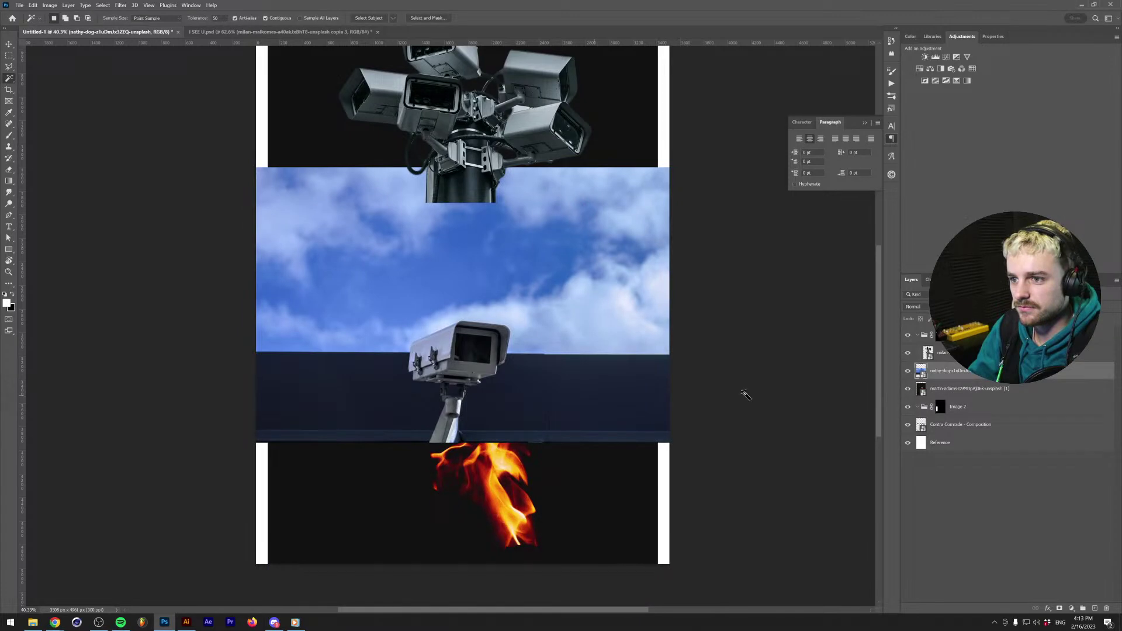
drag(912, 362, 915, 349)
click(908, 371)
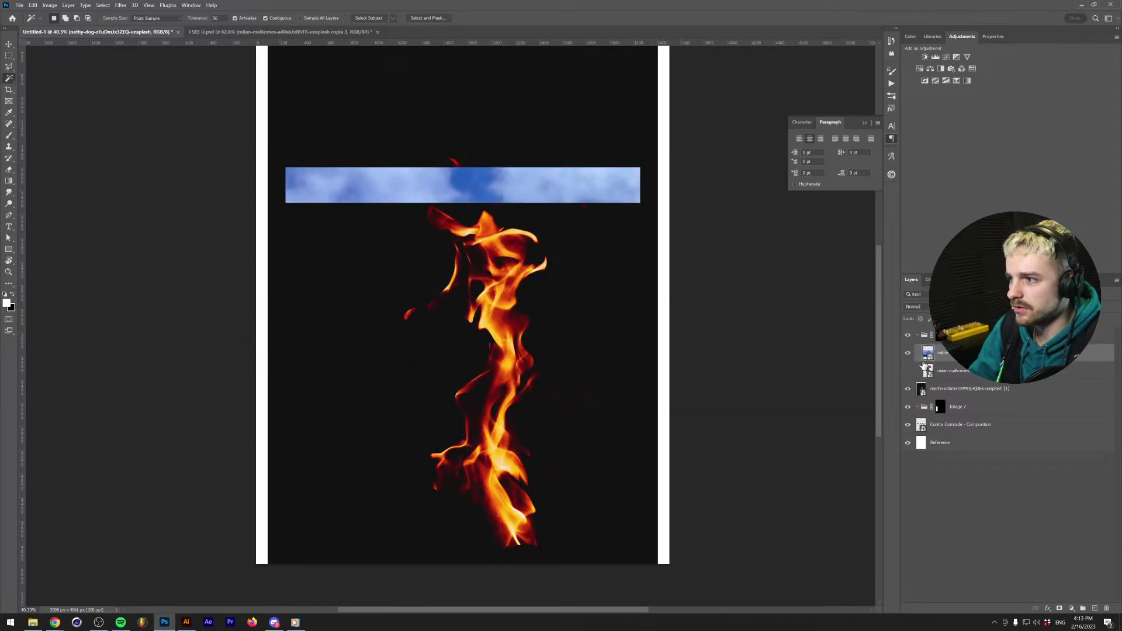
click(908, 371)
Move the sky camera photo and the fire photo into the Image 2 group, with the camera photo above the fire.
drag(941, 359, 922, 413)
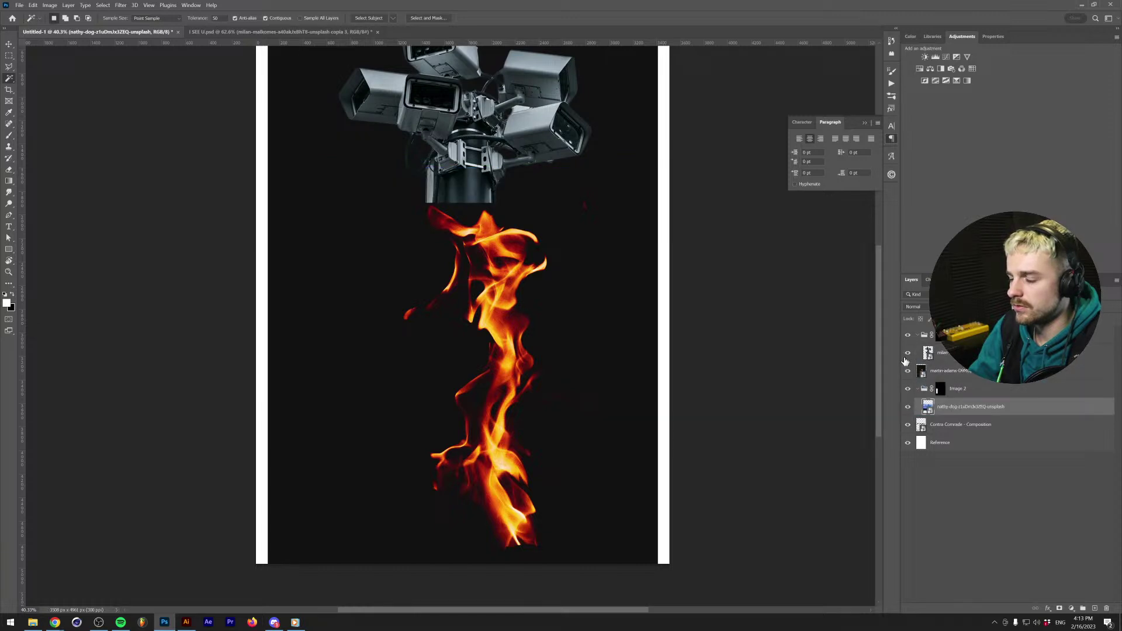
drag(924, 372, 918, 412)
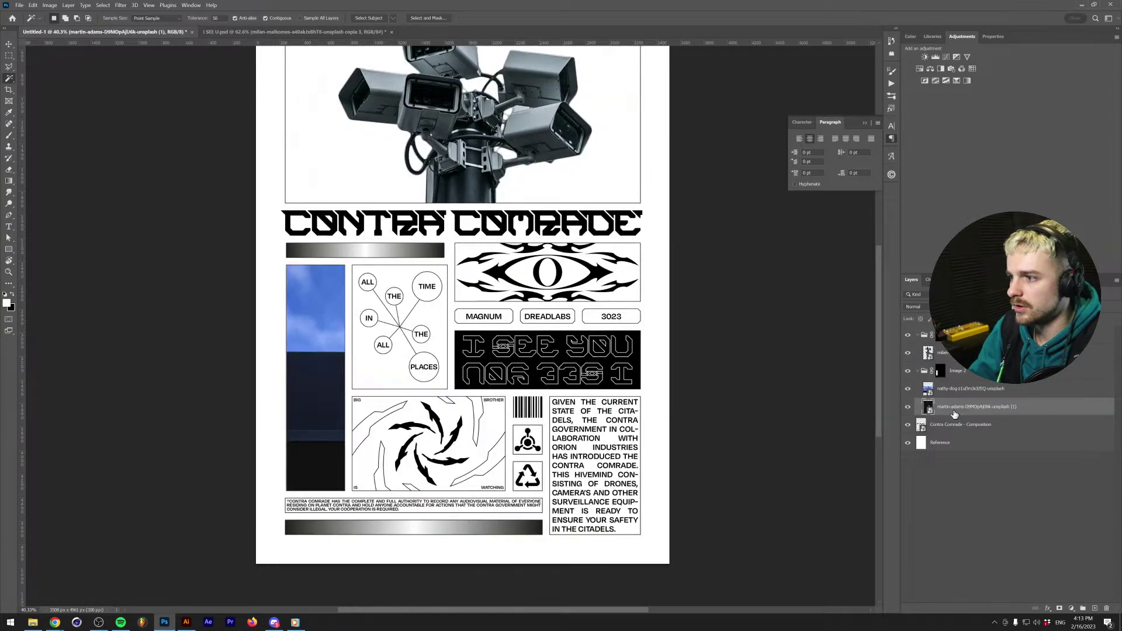
Scale down the sky camera photo and position it so the camera sits at the base of the tall frame.
click(959, 389)
key(ctrl+t)
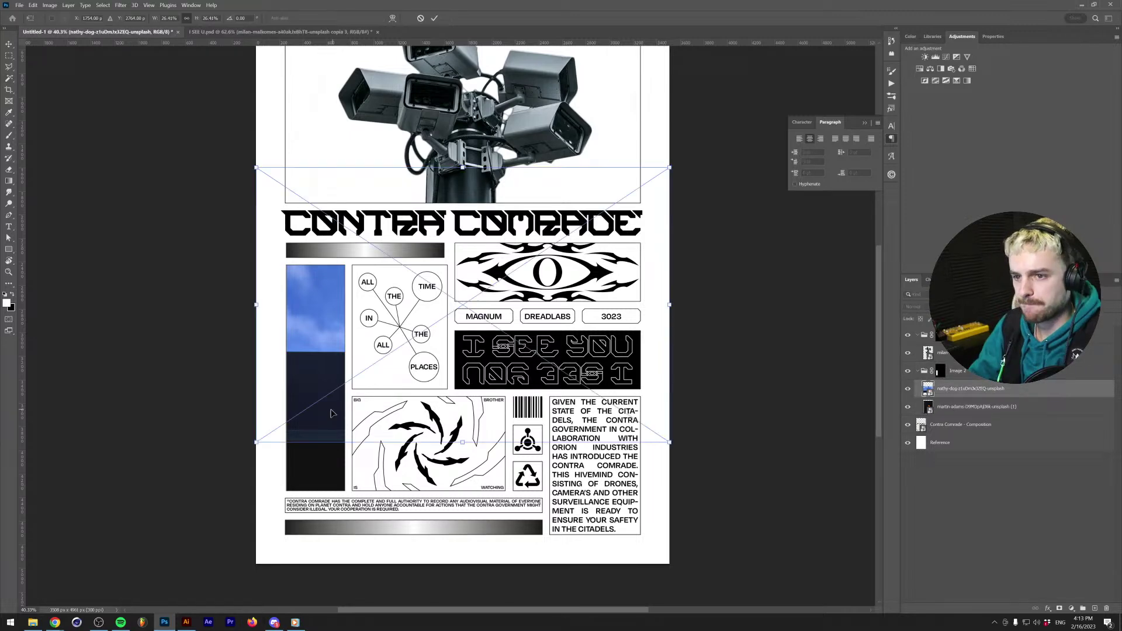
drag(324, 408, 240, 436)
drag(548, 340, 447, 340)
drag(398, 371, 377, 447)
key(Return)
Select the camera in the sky photo with Select Subject.
key(w)
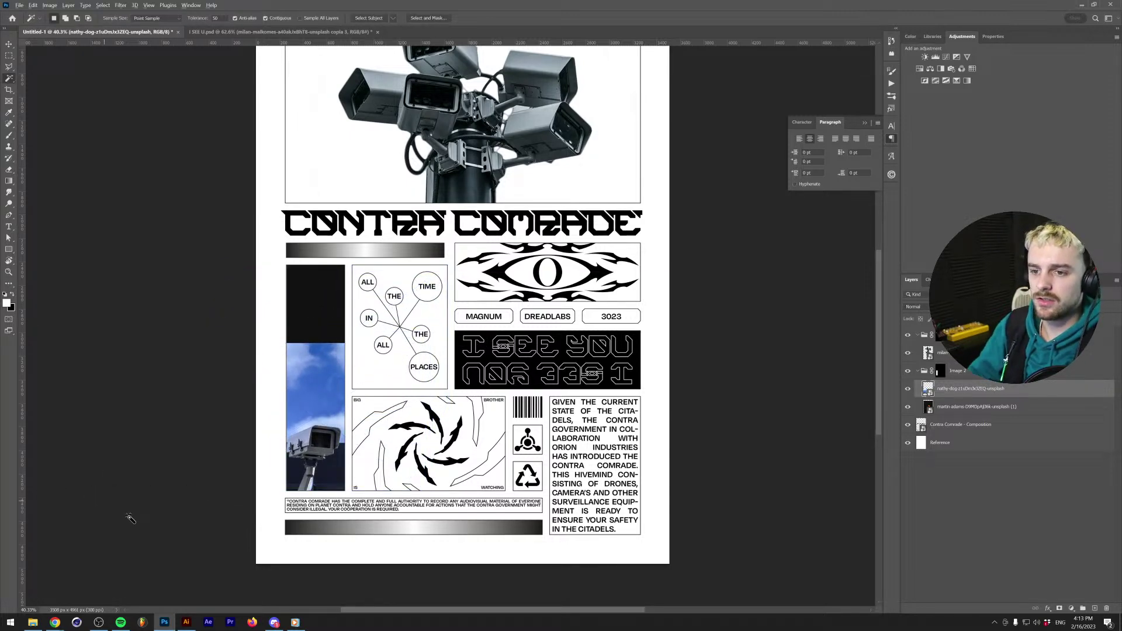
scroll(450, 325, up, 3)
scroll(225, 475, down, 3)
scroll(225, 476, left, 3)
click(87, 5)
click(120, 103)
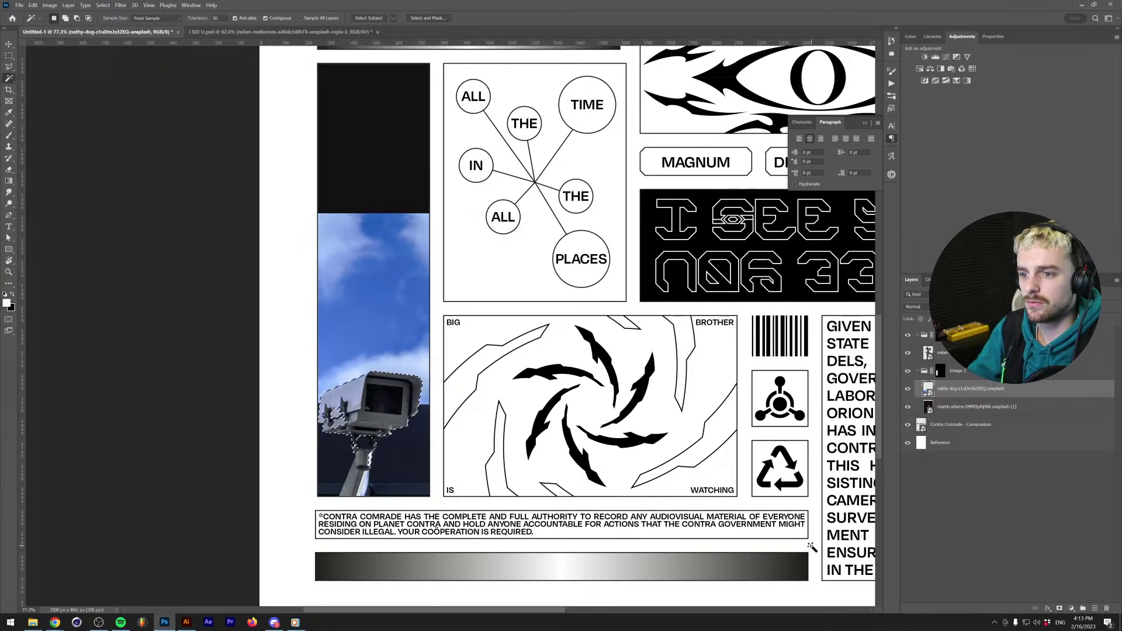
Try to mask the sky camera photo with the subject selection, and undo the mask.
click(1060, 608)
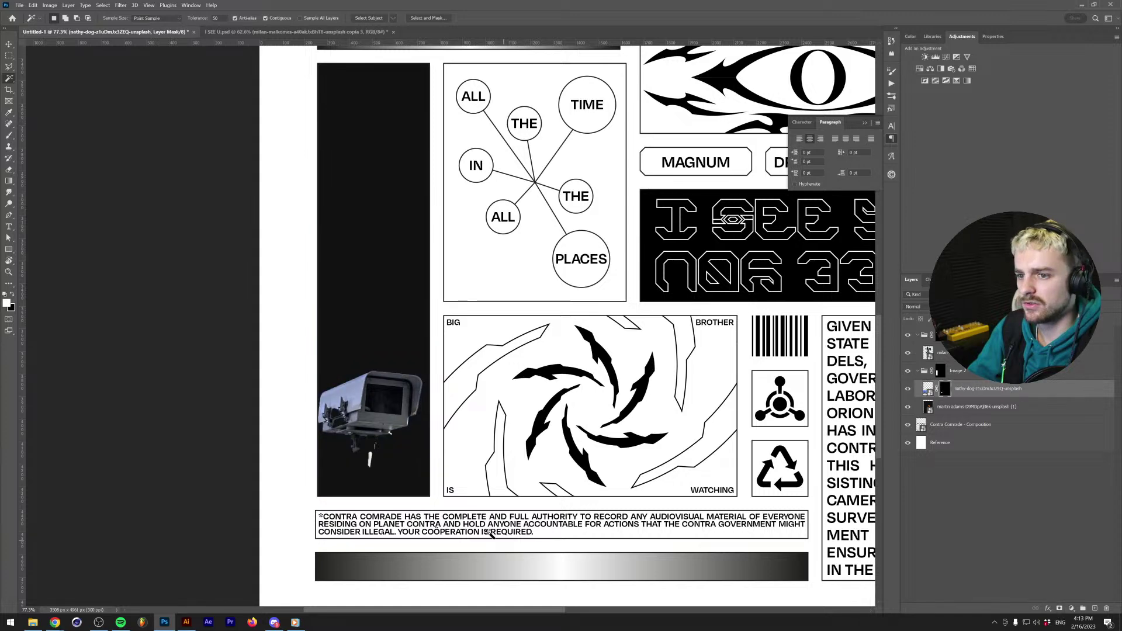
scroll(327, 496, up, 3)
key(ctrl+z)
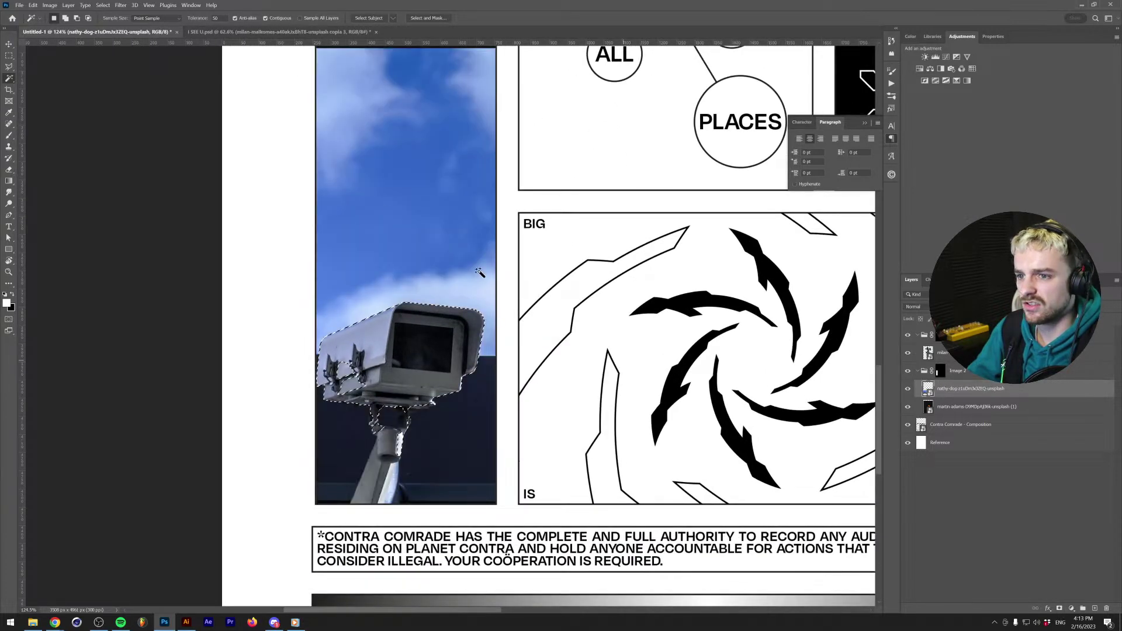
Open the camera selection in Select and Mask.
click(103, 5)
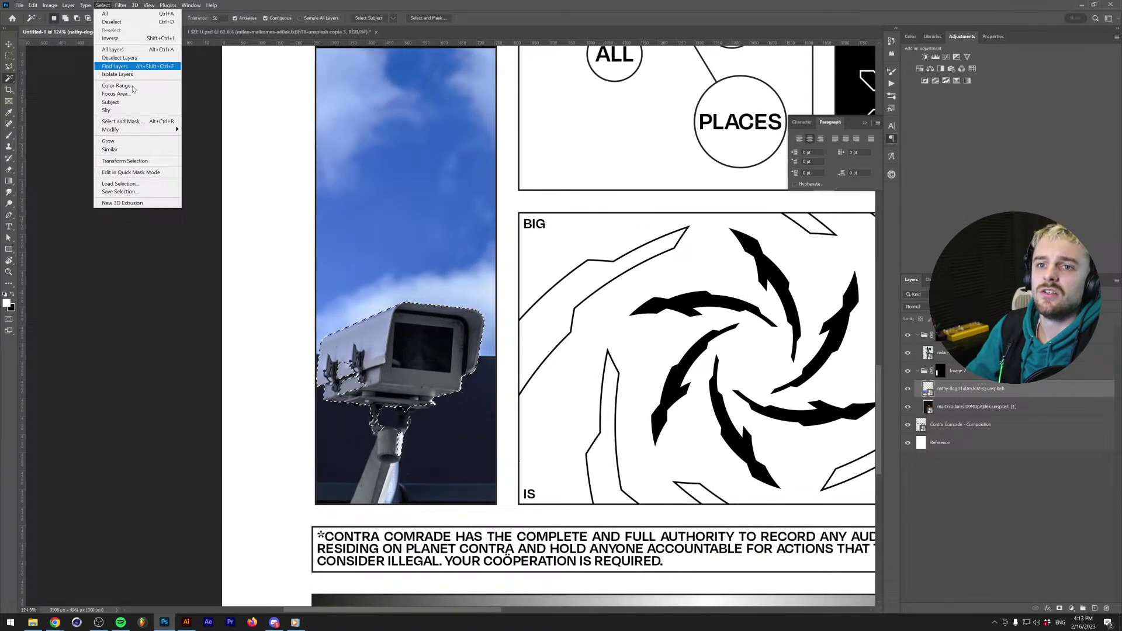
click(140, 122)
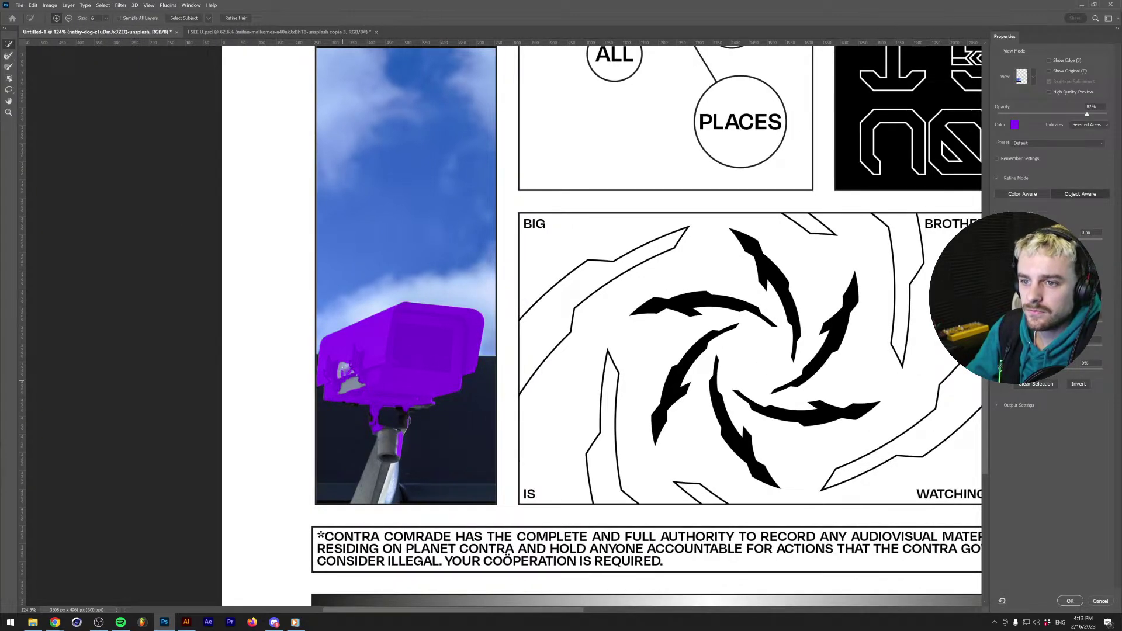
Try to add the missed patch on the camera's side with a larger selection brush and subtract the dark wall, undoing the strokes.
key(bracketright)
click(351, 383)
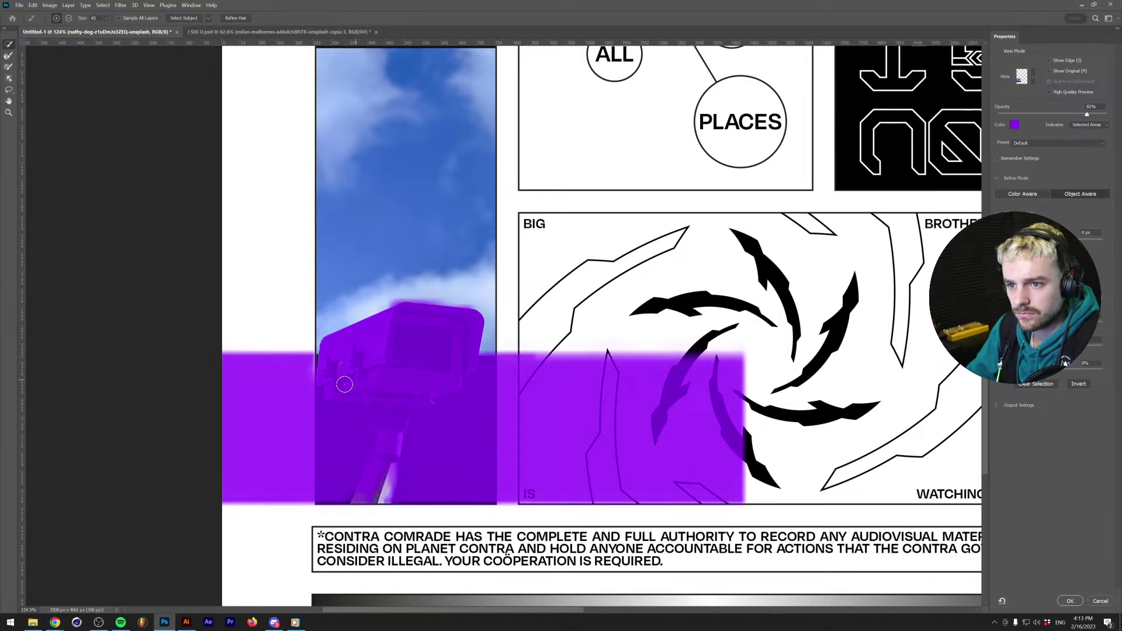
click(448, 465)
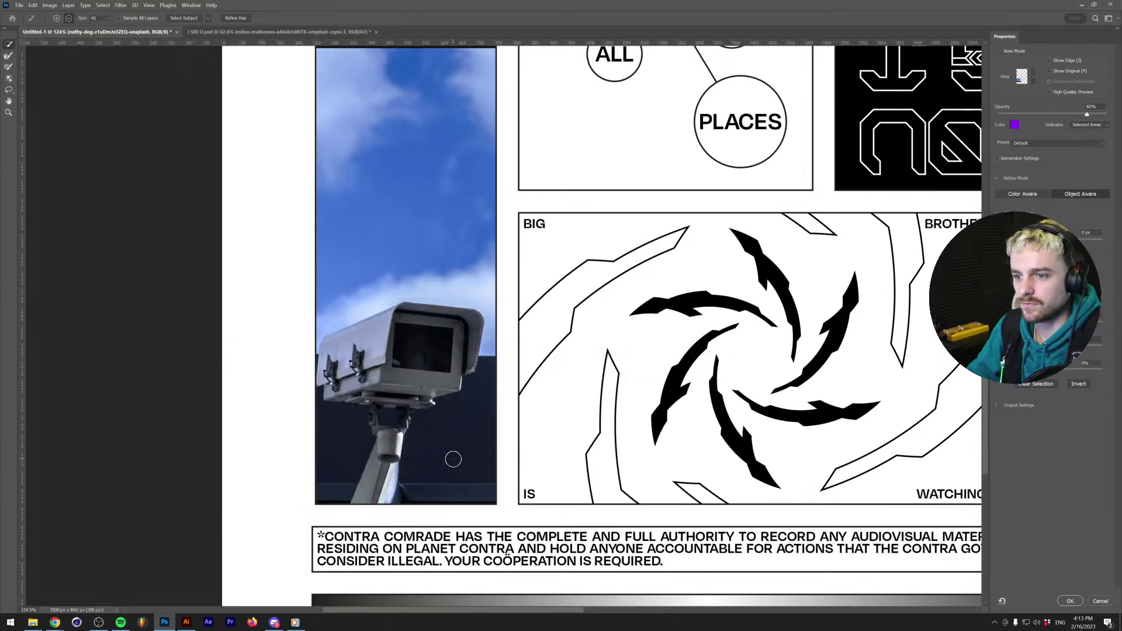
click(355, 421)
key(ctrl+z)
click(350, 390)
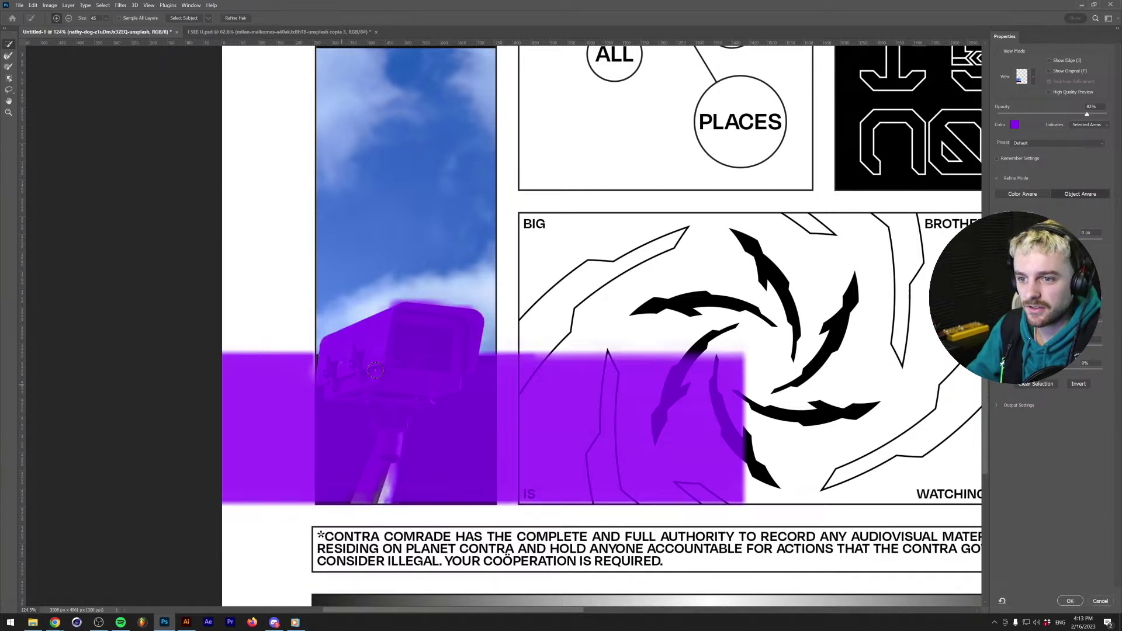
key(ctrl+z)
Reduce the selection brush size and add the missed patch on the camera's side to the selection.
key(bracketleft)
key(bracketleft)
key(bracketleft)
key(bracketleft)
key(bracketleft)
key(bracketleft)
key(bracketleft)
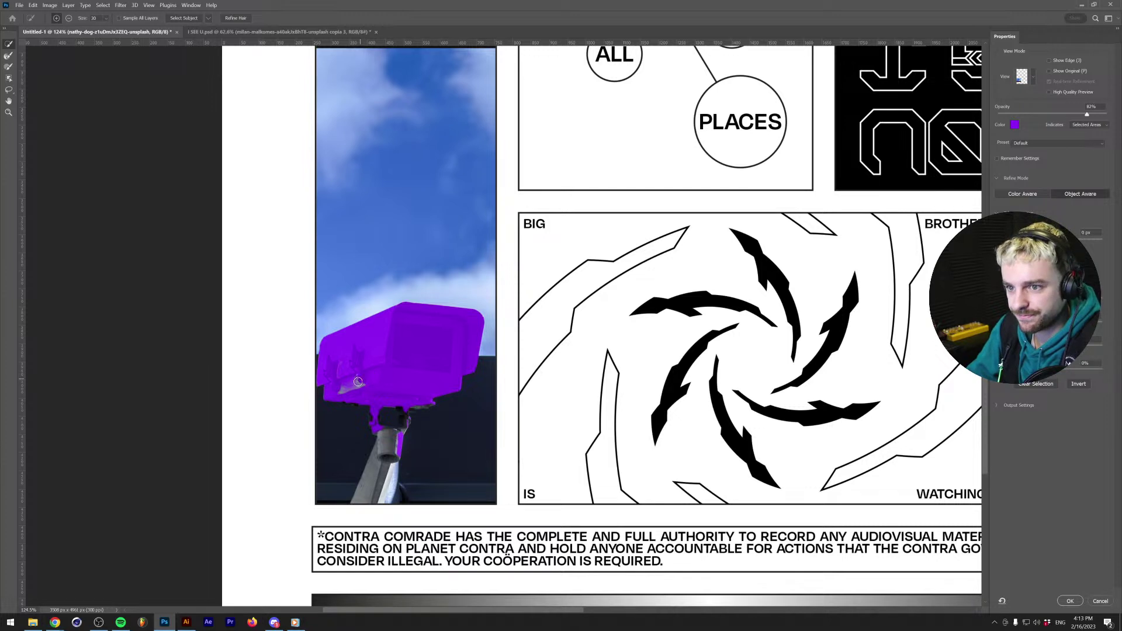
key(bracketright)
key(bracketright)
key(bracketright)
key(bracketright)
click(370, 383)
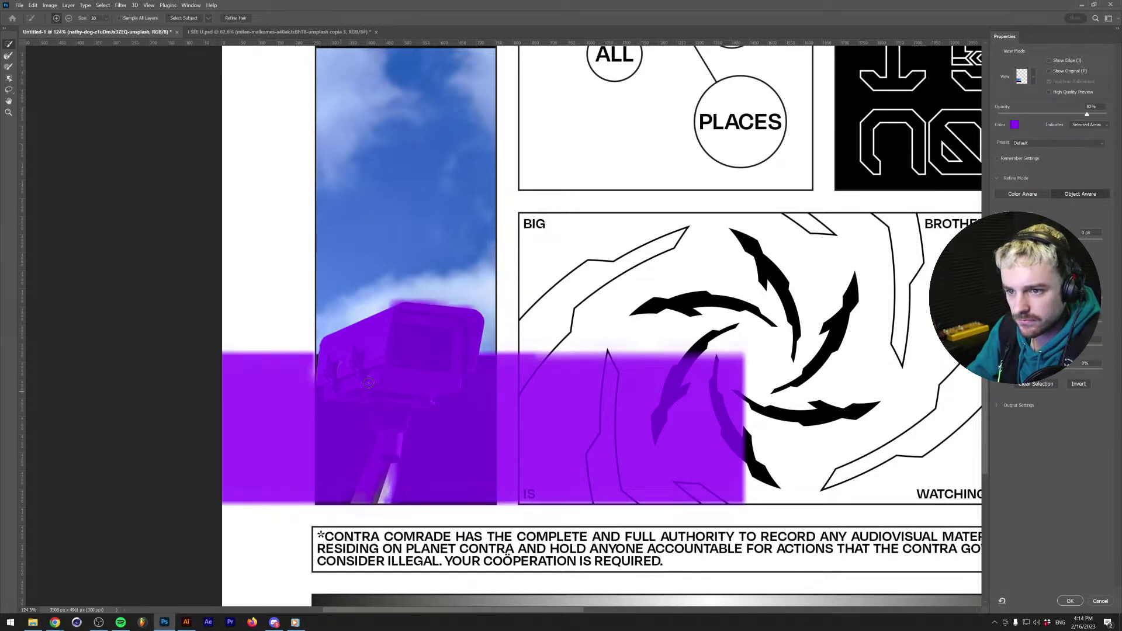
key(ctrl+z)
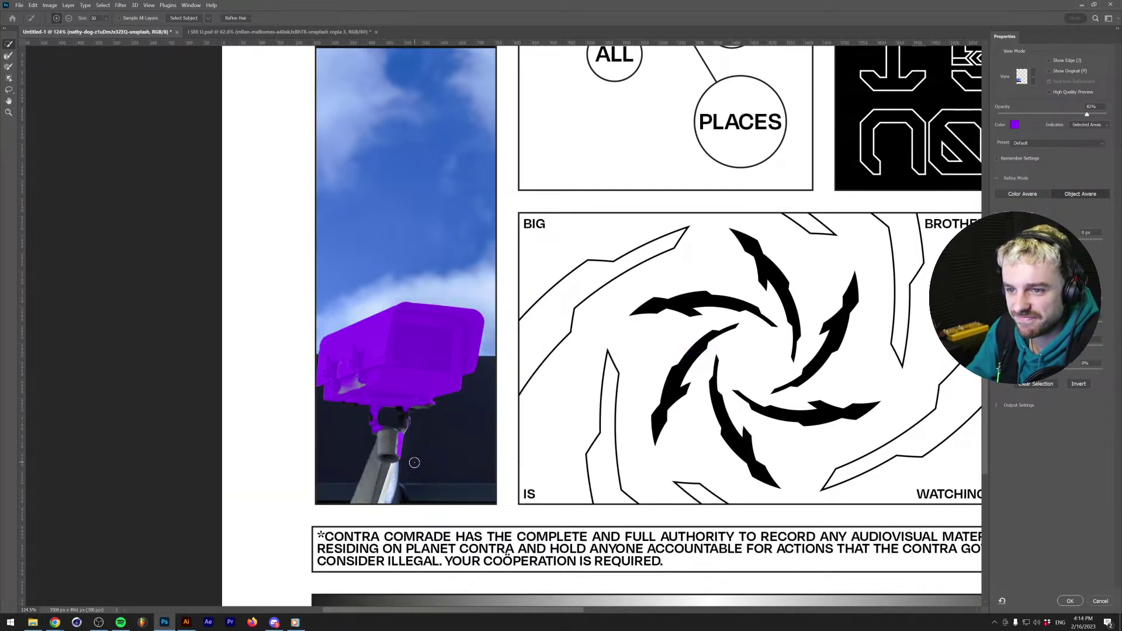
click(393, 445)
key(ctrl+z)
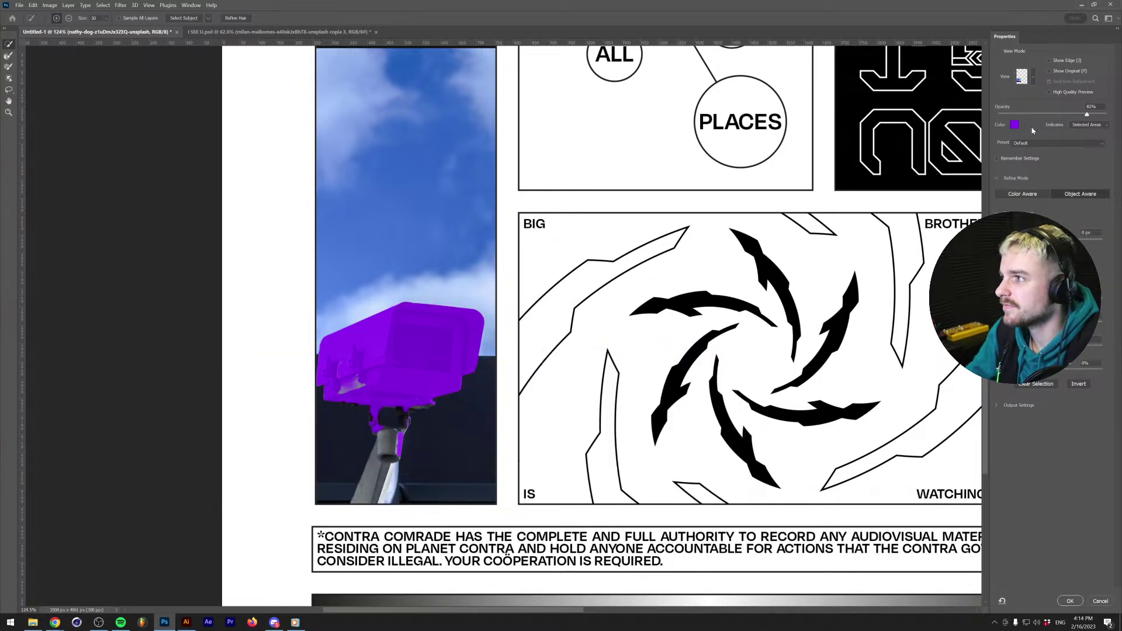
click(1046, 197)
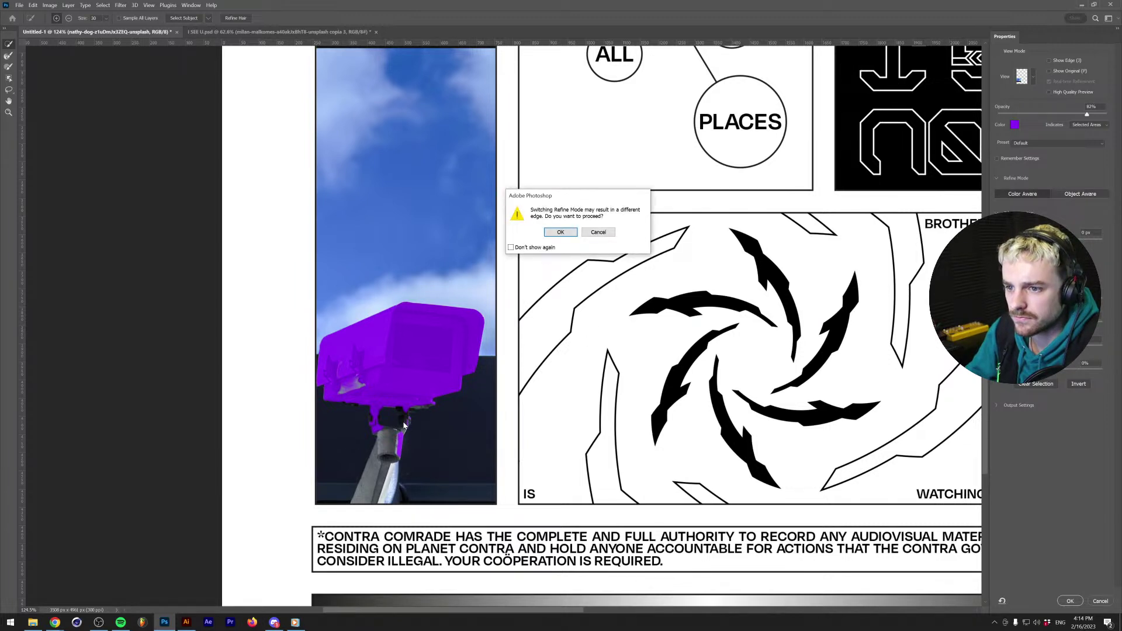
key(Return)
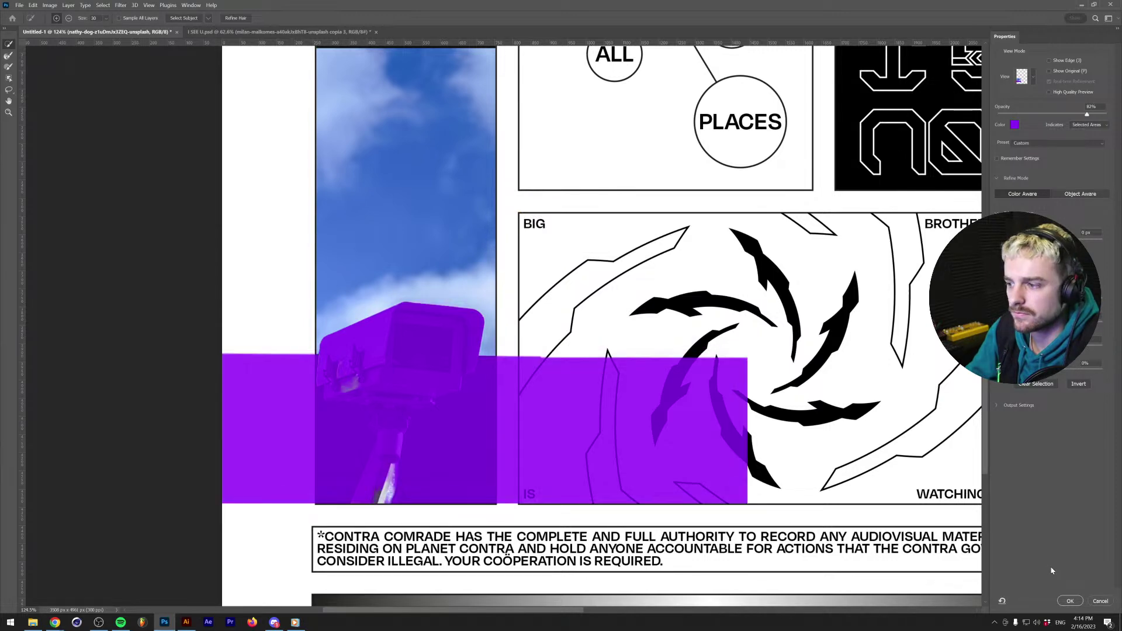
click(1092, 601)
scroll(330, 325, up, 1)
scroll(330, 325, down, 1)
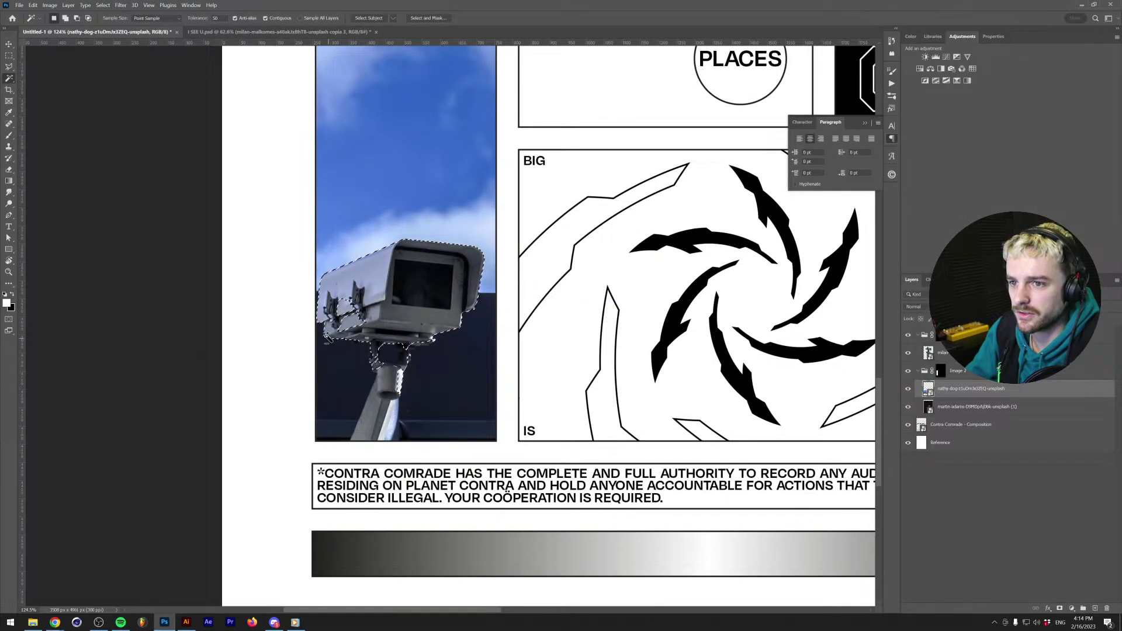
Try to reselect the security camera with the Quick Selection tool after clearing the existing selection.
scroll(330, 325, up, 3)
scroll(331, 325, up, 1)
right_click(9, 78)
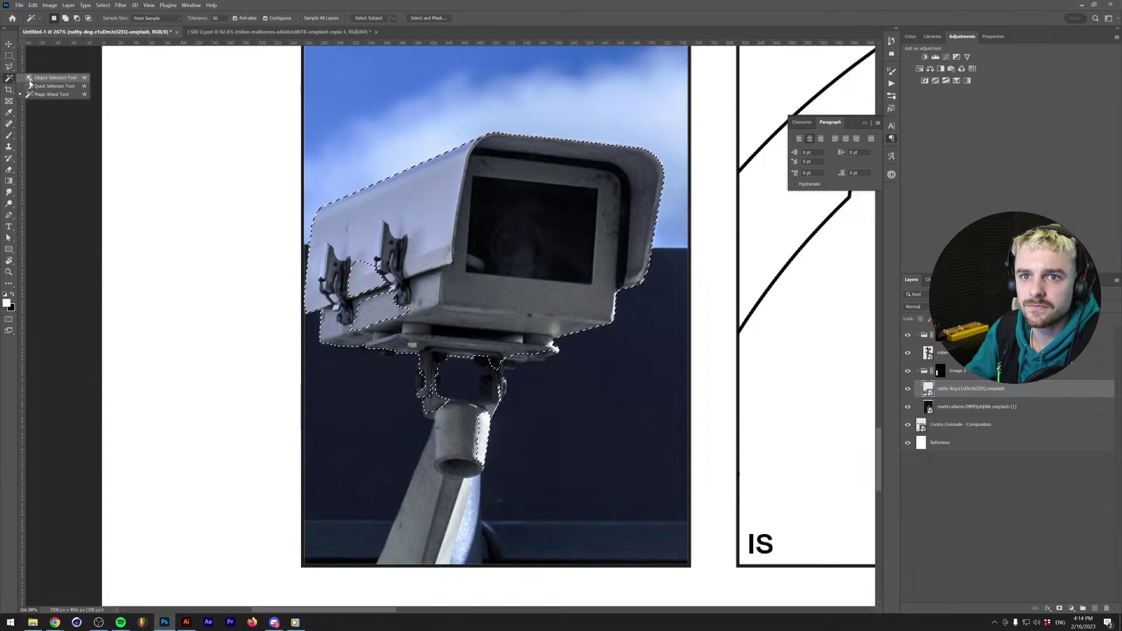
click(31, 86)
key(ctrl+d)
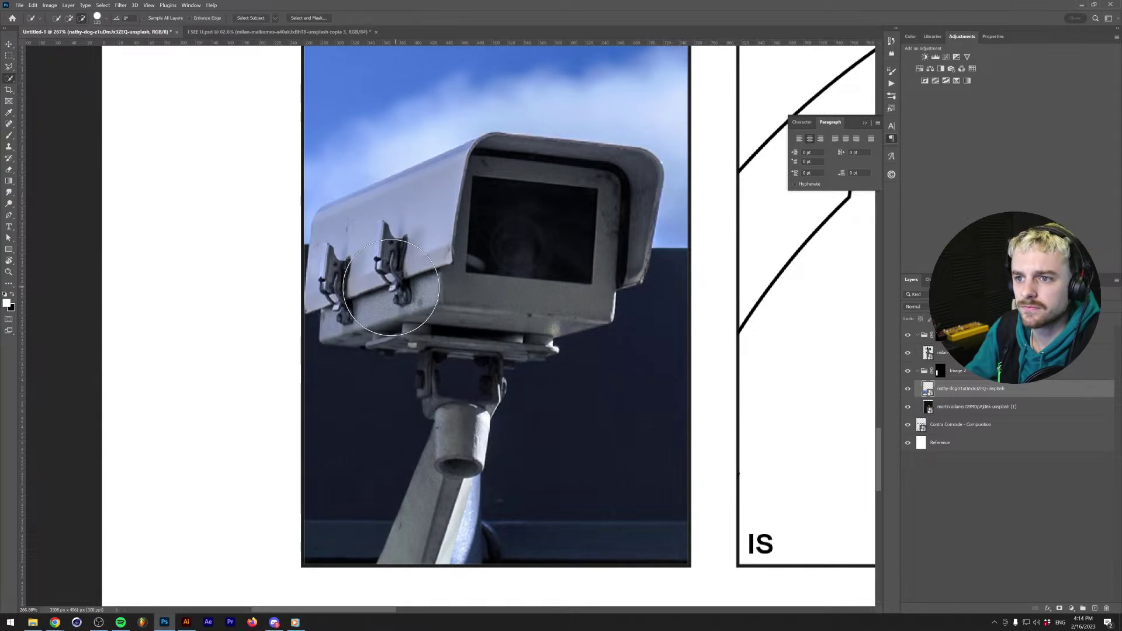
click(392, 286)
click(446, 351)
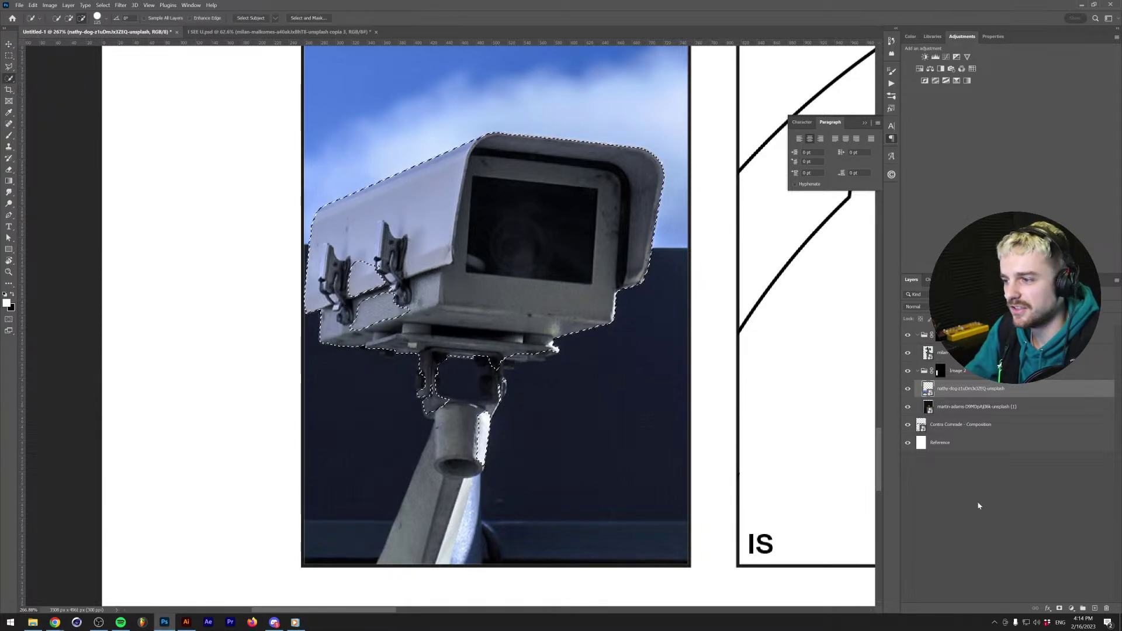
Mask the camera photo with the camera selection and paint the black holes inside the camera body white on the mask.
click(1059, 608)
scroll(537, 490, down, 1)
scroll(538, 490, up, 1)
alt+click(947, 389)
key(bracketleft)
key(bracketleft)
key(bracketleft)
key(bracketleft)
key(bracketleft)
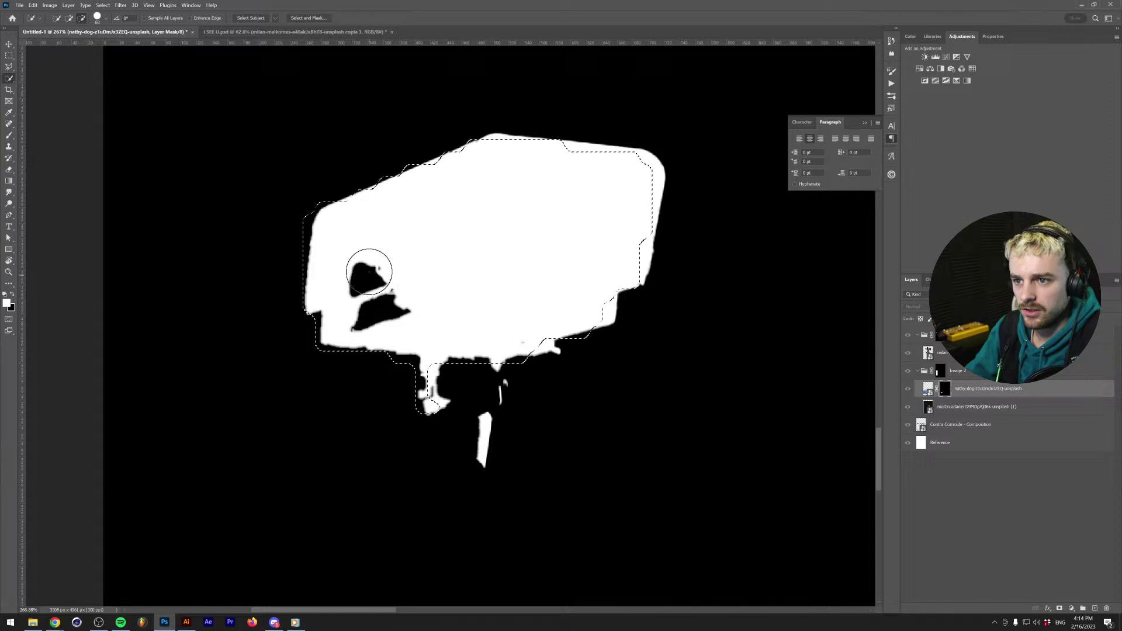
key(b)
mouse_move(369, 271)
mouse_down()
mouse_move(373, 300)
mouse_move(391, 305)
mouse_move(366, 310)
mouse_up()
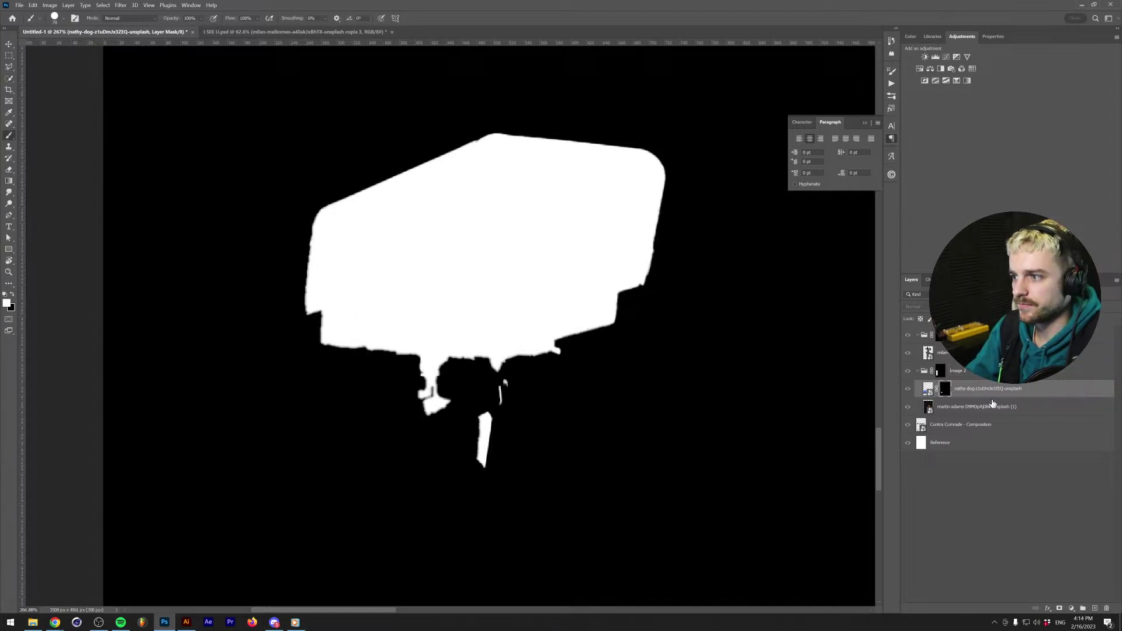
alt+click(942, 390)
Move the cut-out camera down to the bottom edge of the tall black panel.
scroll(421, 351, down, 5)
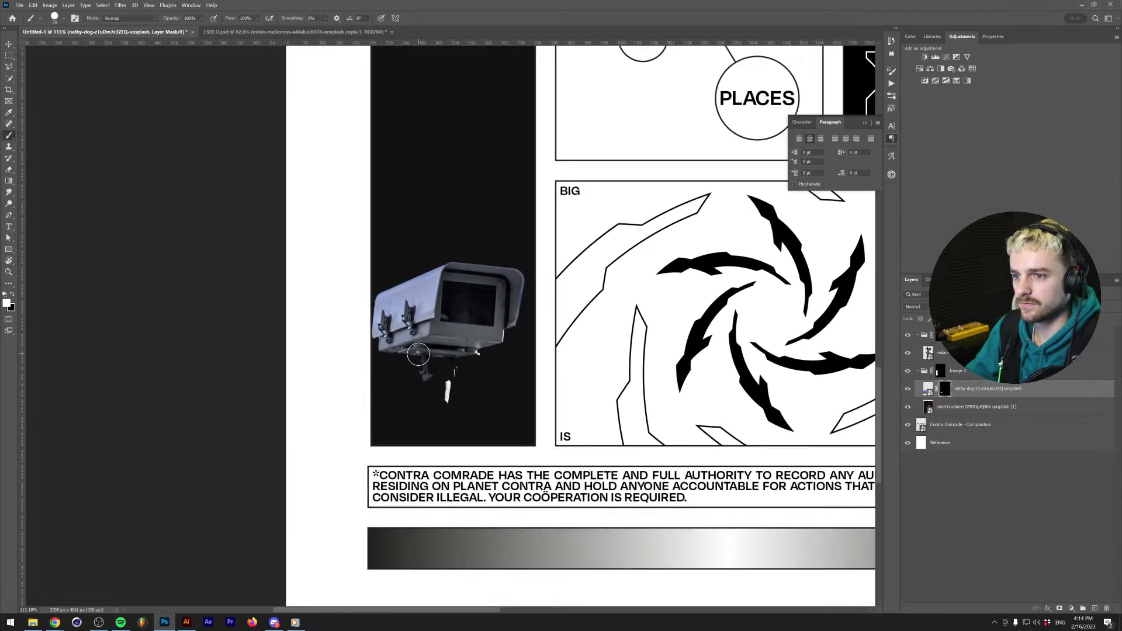
key(v)
drag(431, 341, 435, 421)
key(ctrl+t)
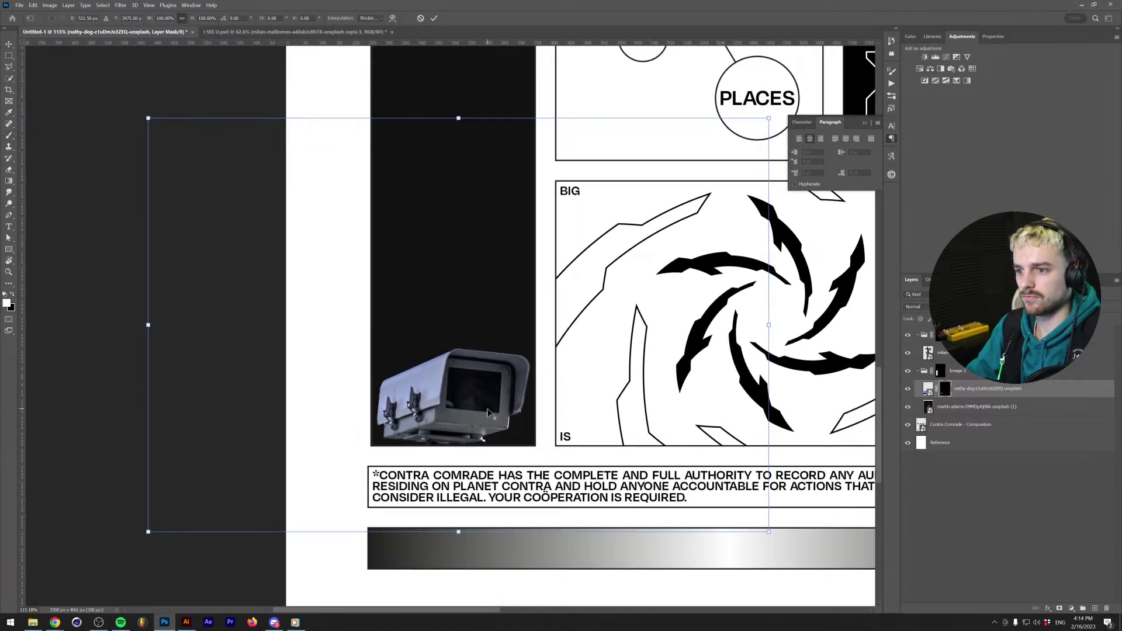
key(alt+space)
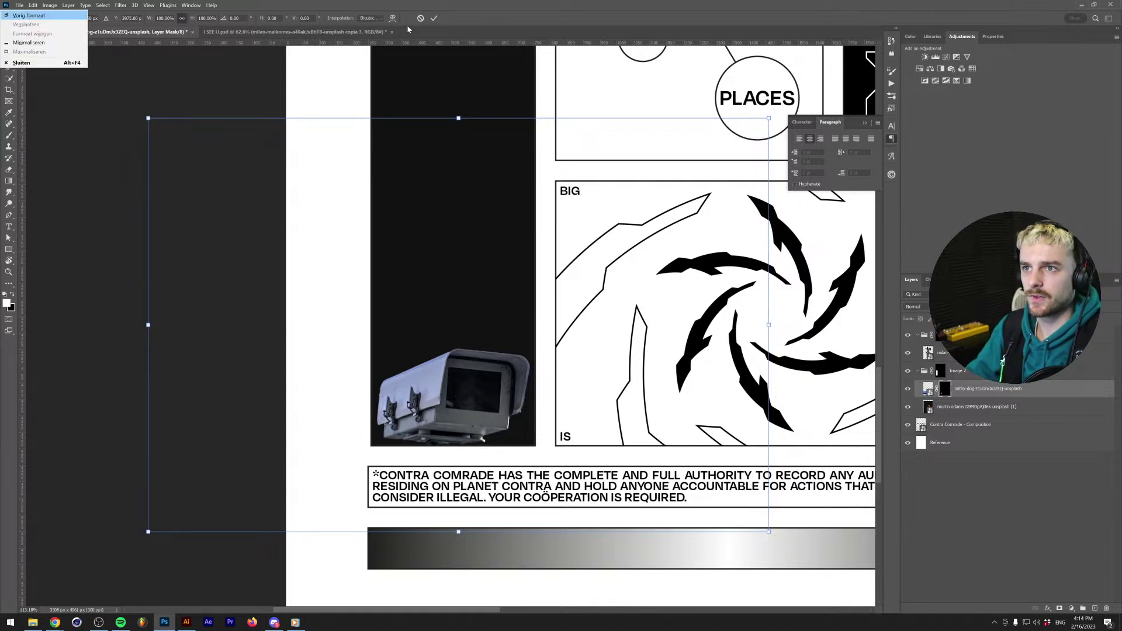
key(Escape)
key(Escape)
Place a horizontally flipped duplicate of the camera above the original and stack it behind the original.
drag(431, 411, 435, 339)
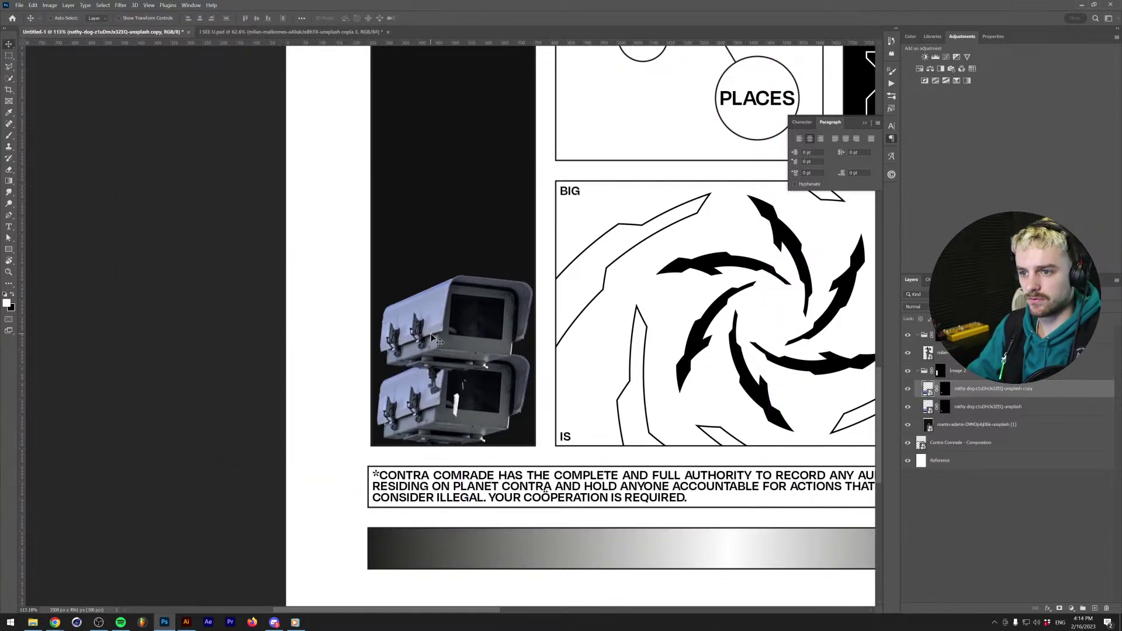
key(ctrl+t)
right_click(444, 333)
click(468, 512)
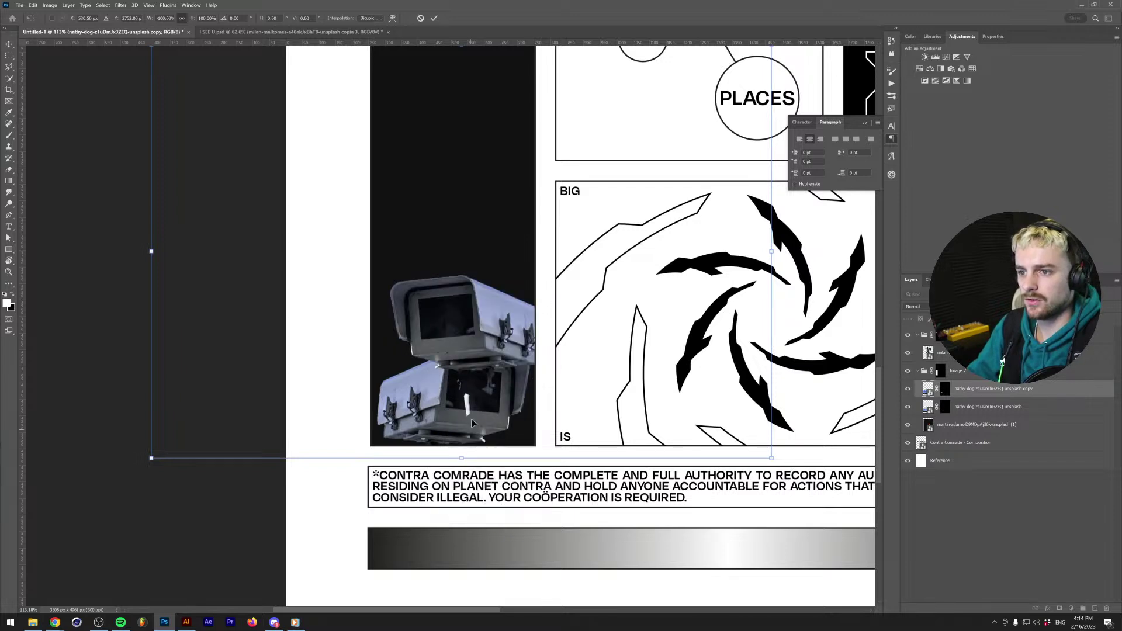
key(Return)
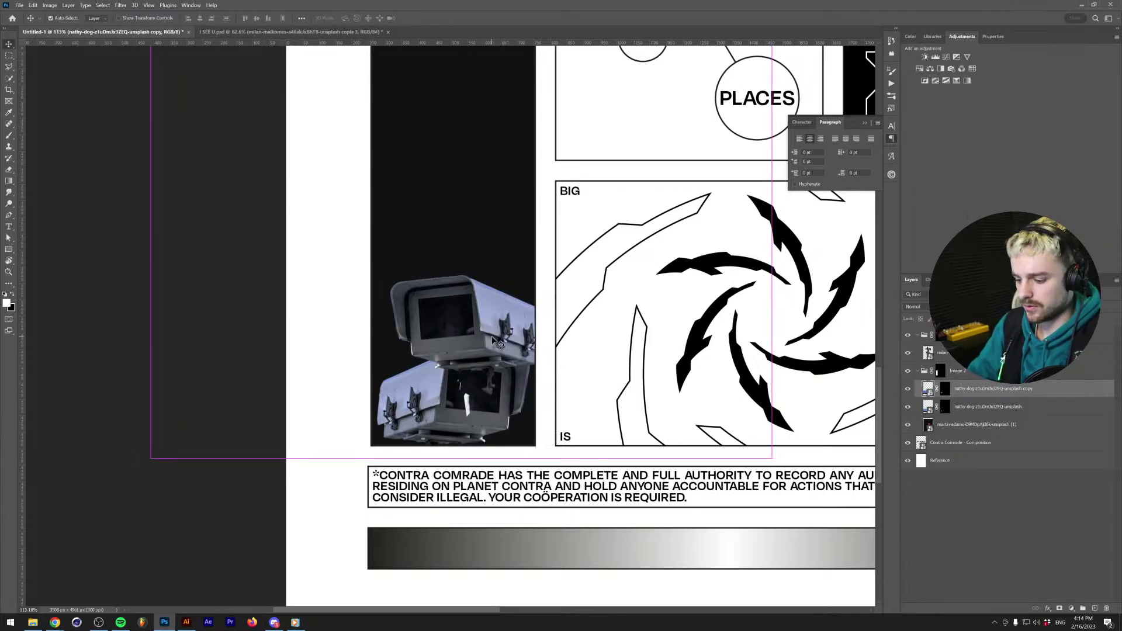
key(ctrl+bracketleft)
Duplicate the flipped camera, flip it back horizontally, and place it smaller above and behind the other two cameras.
drag(495, 339, 482, 311)
key(ctrl+t)
right_click(487, 319)
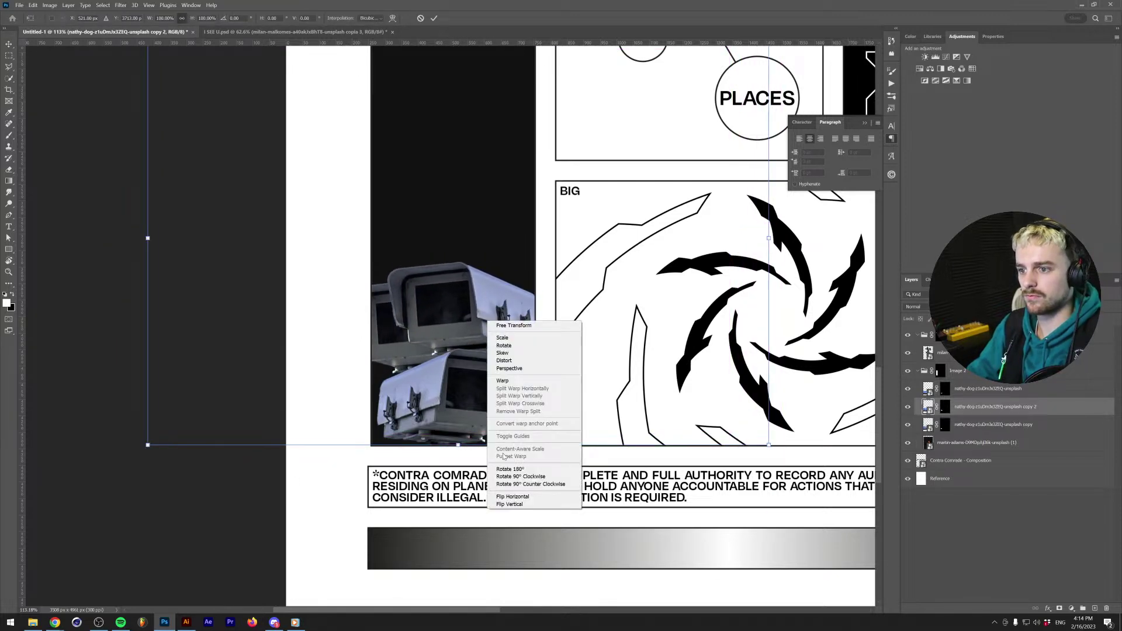
click(498, 496)
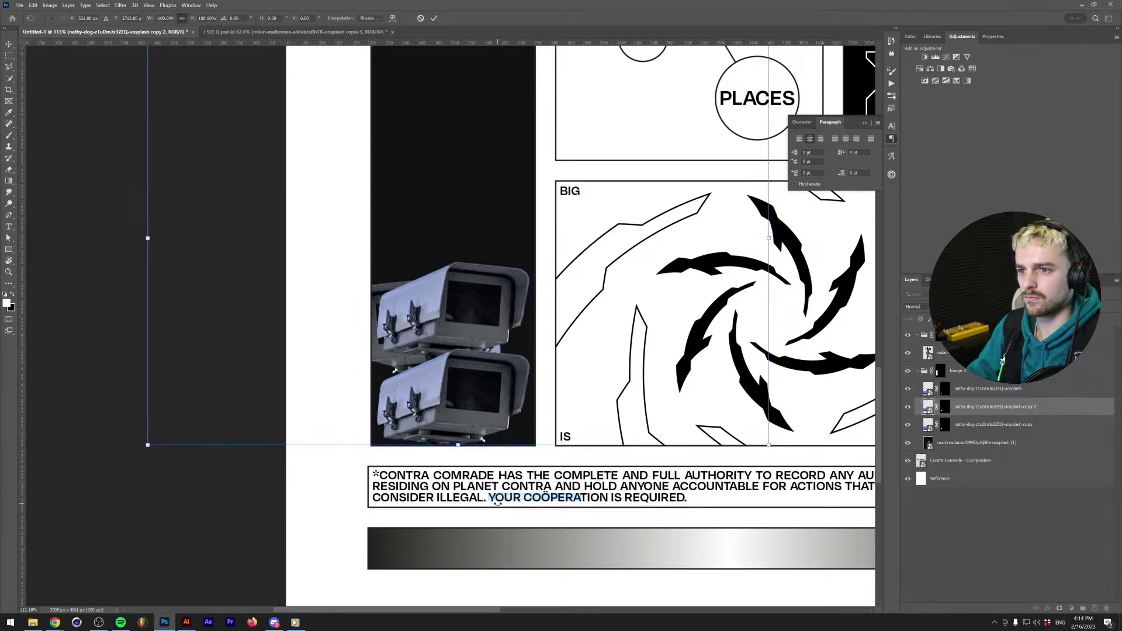
drag(458, 445, 499, 383)
drag(502, 295, 493, 300)
key(Return)
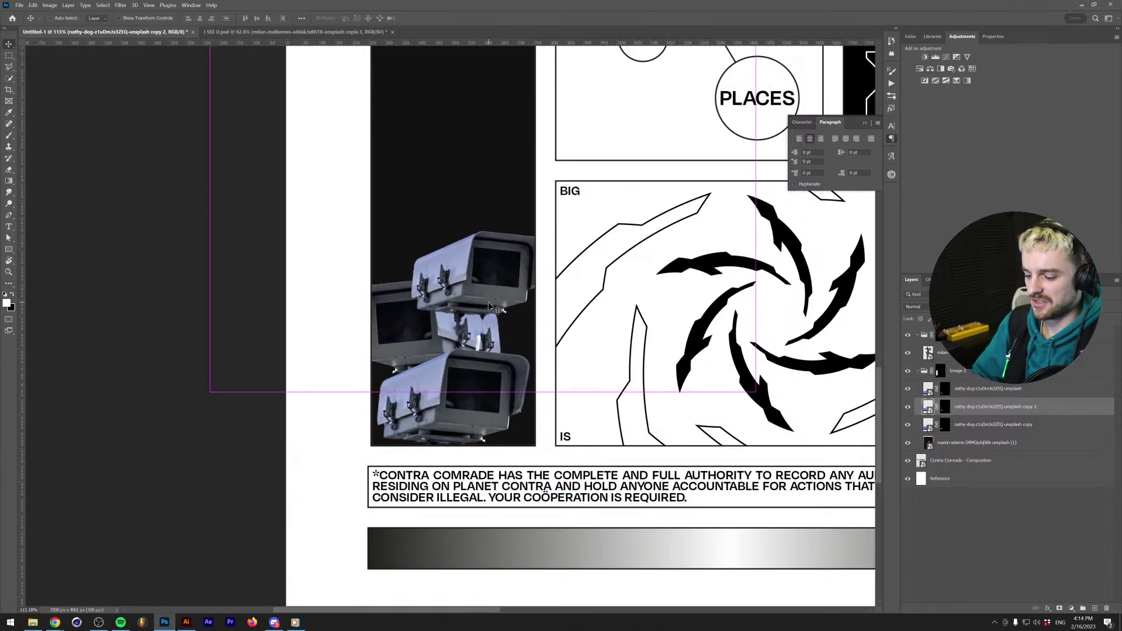
key(ctrl+bracketleft)
Move the fire photo layer above the camera layers and scale it down so the flames fit the tall panel.
scroll(881, 396, up, 3)
drag(988, 445, 938, 381)
scroll(557, 345, down, 2)
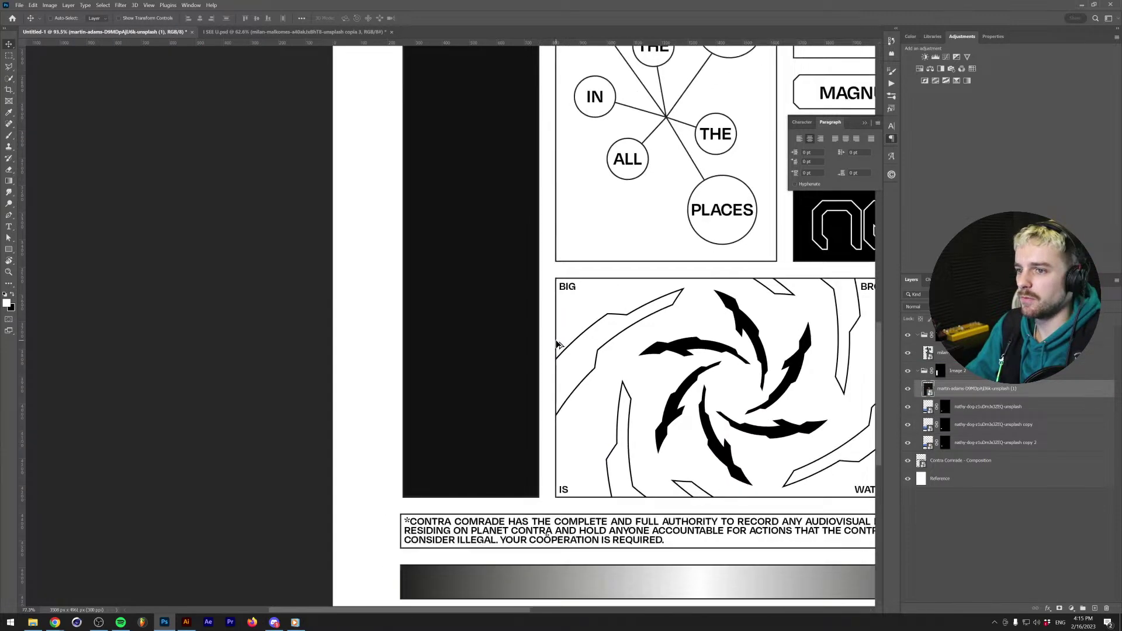
scroll(555, 345, down, 3)
key(ctrl+t)
drag(690, 549, 689, 243)
drag(524, 314, 488, 329)
key(Return)
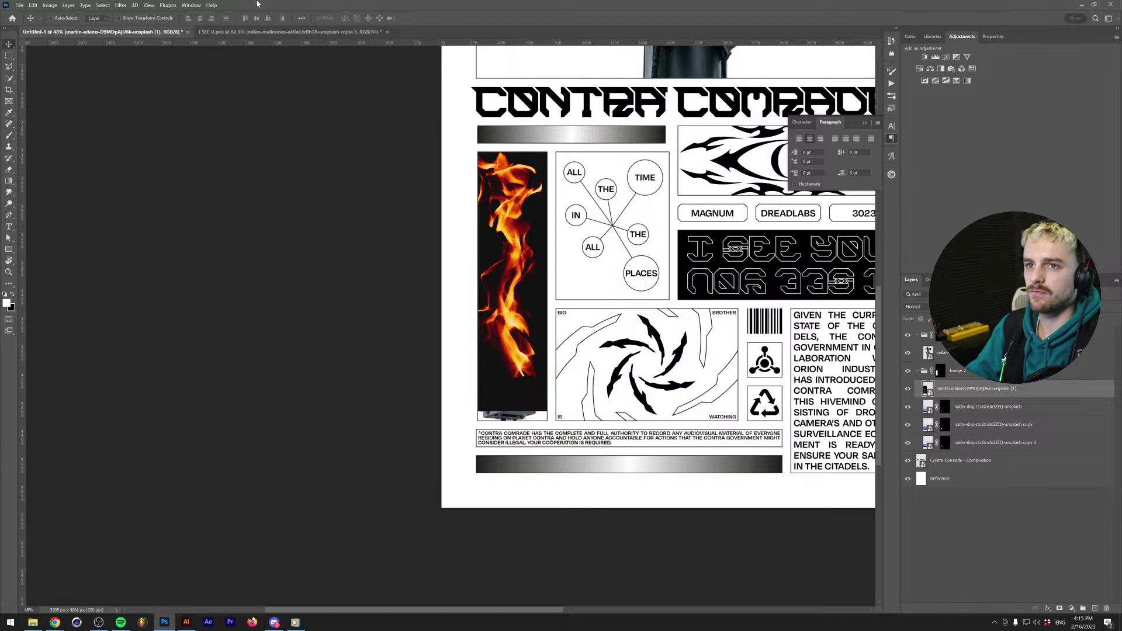
Try to isolate the flames in the fire photo with Select Subject in the Select and Mask workspace.
click(915, 307)
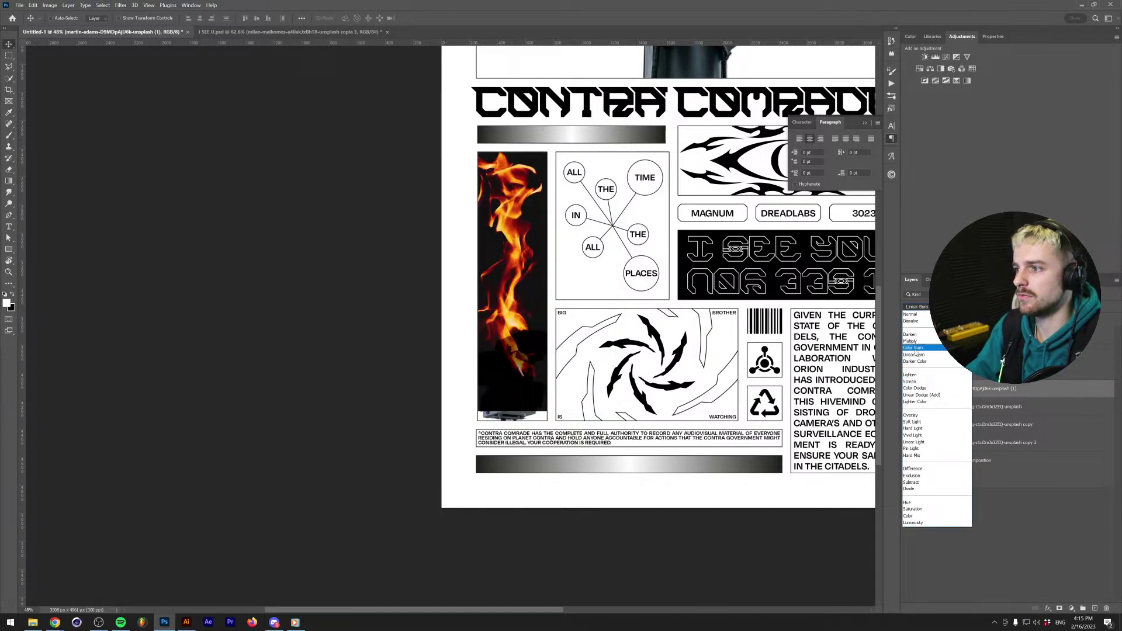
click(1002, 396)
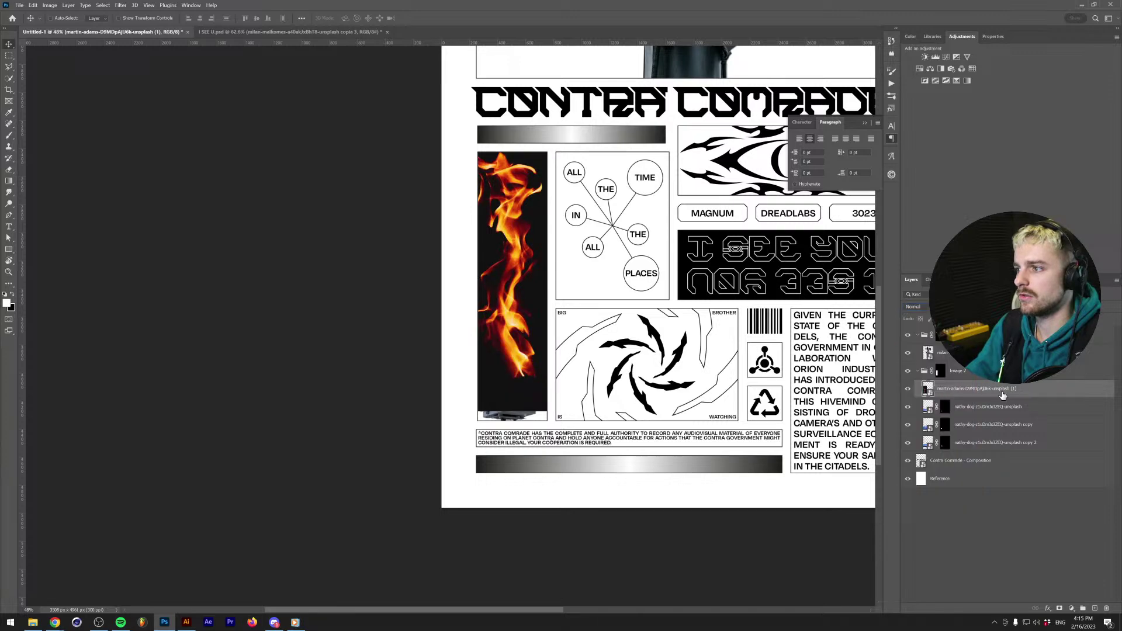
click(103, 6)
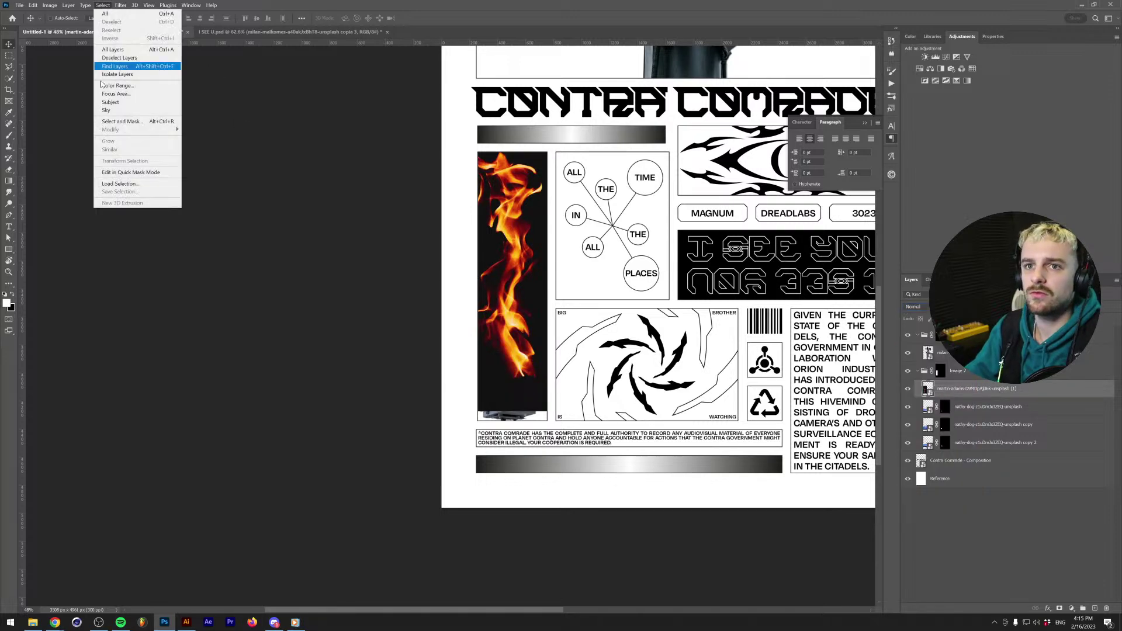
click(134, 121)
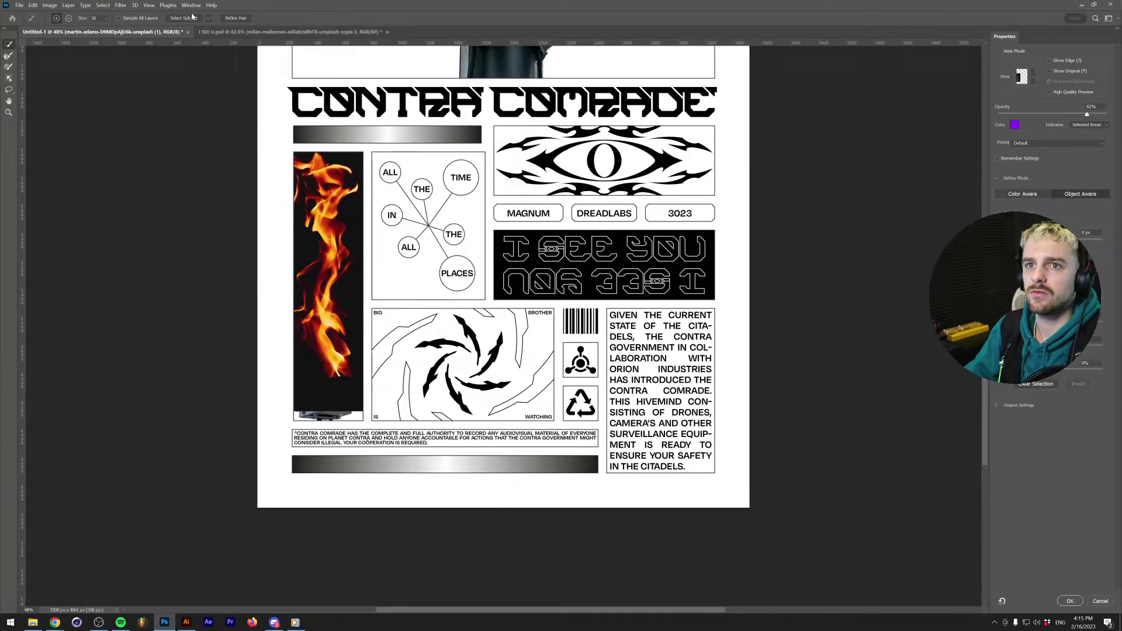
click(193, 17)
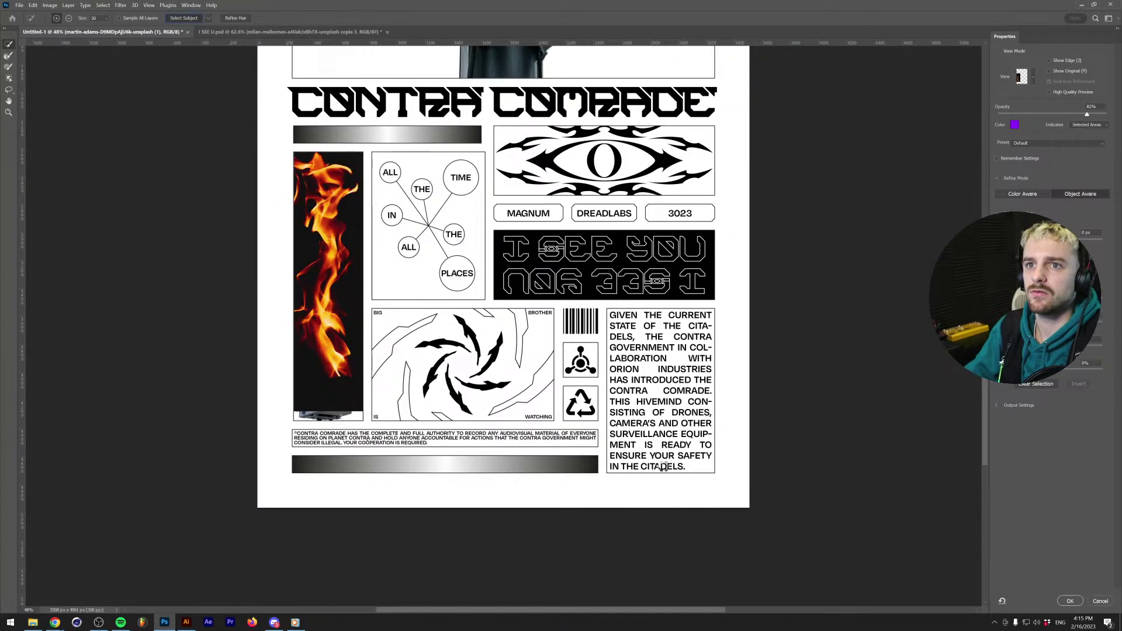
click(1072, 601)
key(ctrl+d)
Add a black-filled layer beneath the lowest camera copy as the panel's background.
click(975, 443)
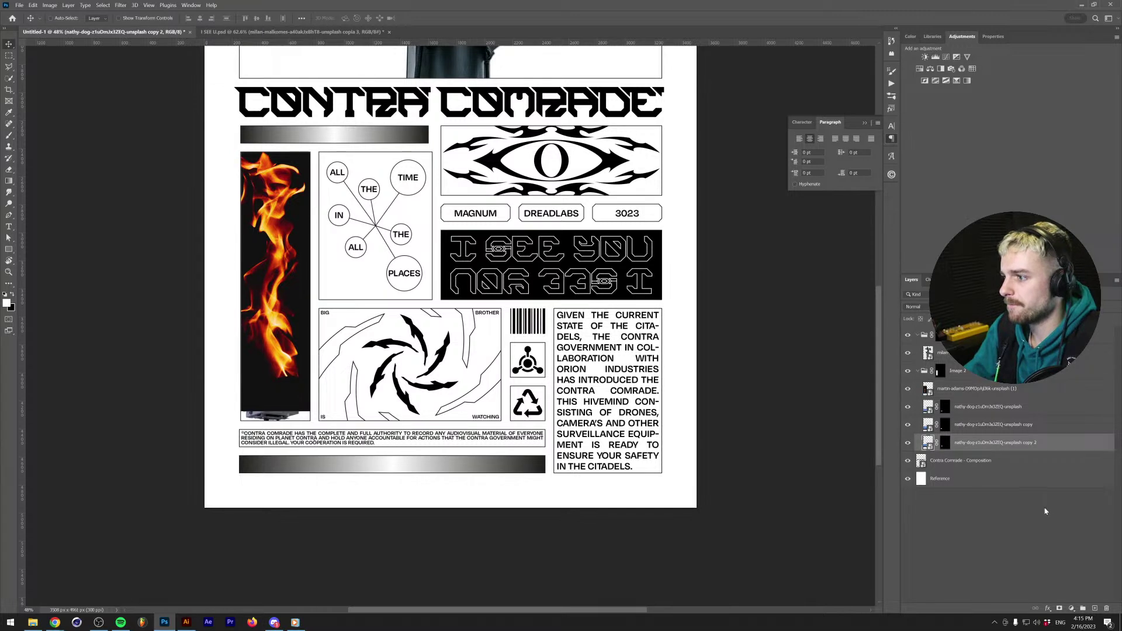
ctrl+click(1094, 608)
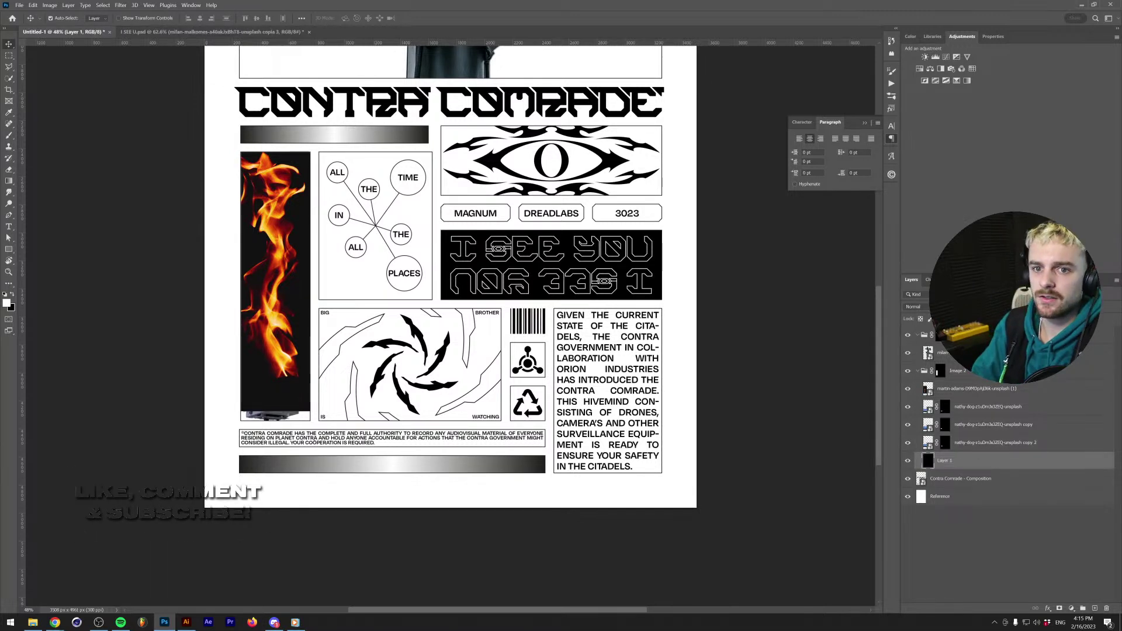
Set the fire layer's blend mode to Screen and shift the flames slightly up over the stacked cameras.
click(963, 388)
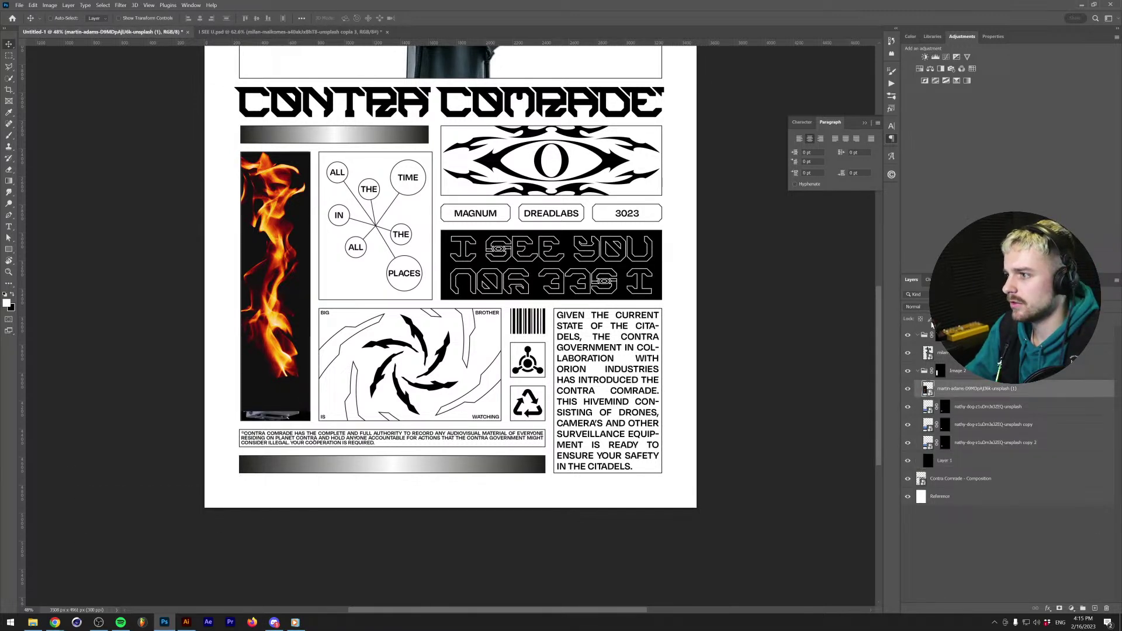
click(913, 307)
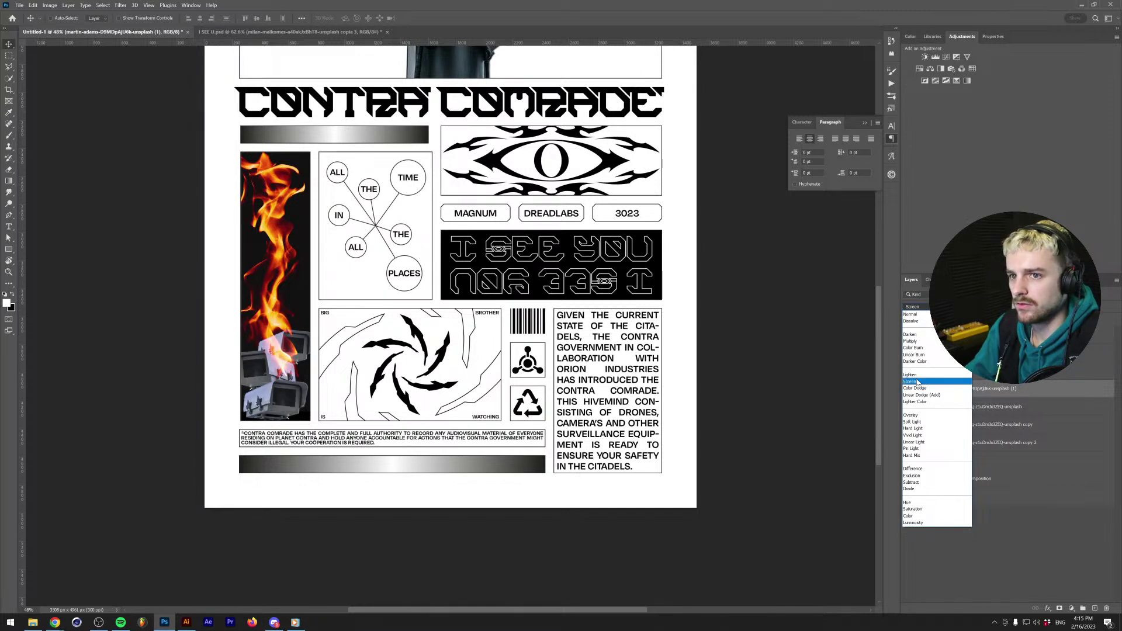
click(918, 383)
drag(282, 380, 301, 350)
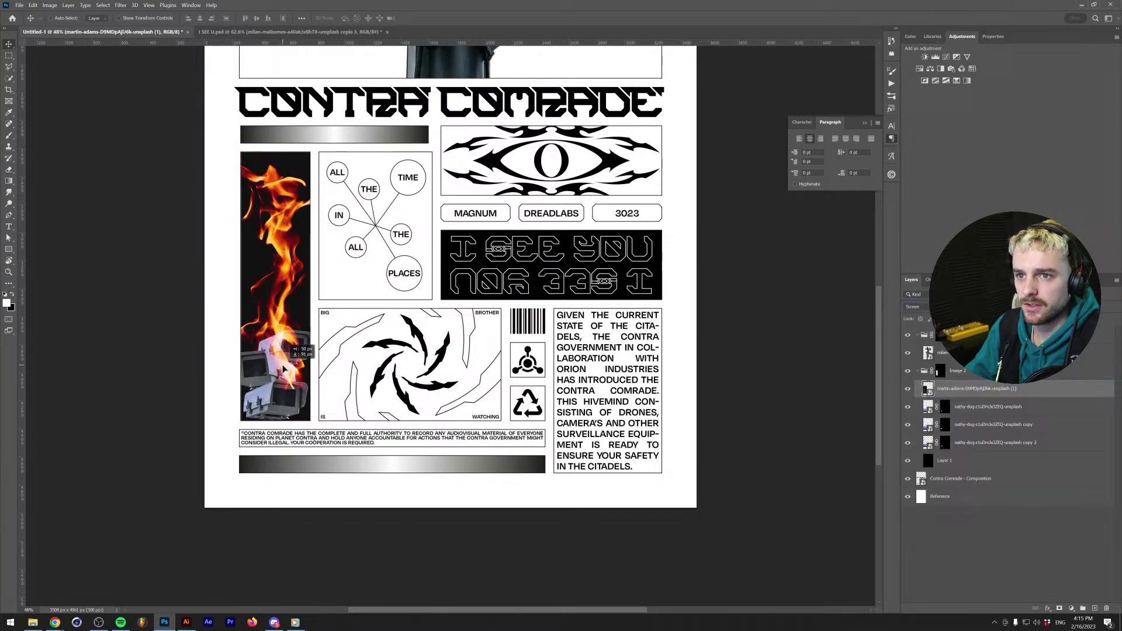
Add a Threshold adjustment above the fire layer and lower its level until flames and cameras read as stark black-and-white shapes.
click(946, 81)
drag(1008, 114, 970, 124)
Create a new layer between the fire photo and the Threshold adjustment and fill it with 50% Gray.
click(986, 408)
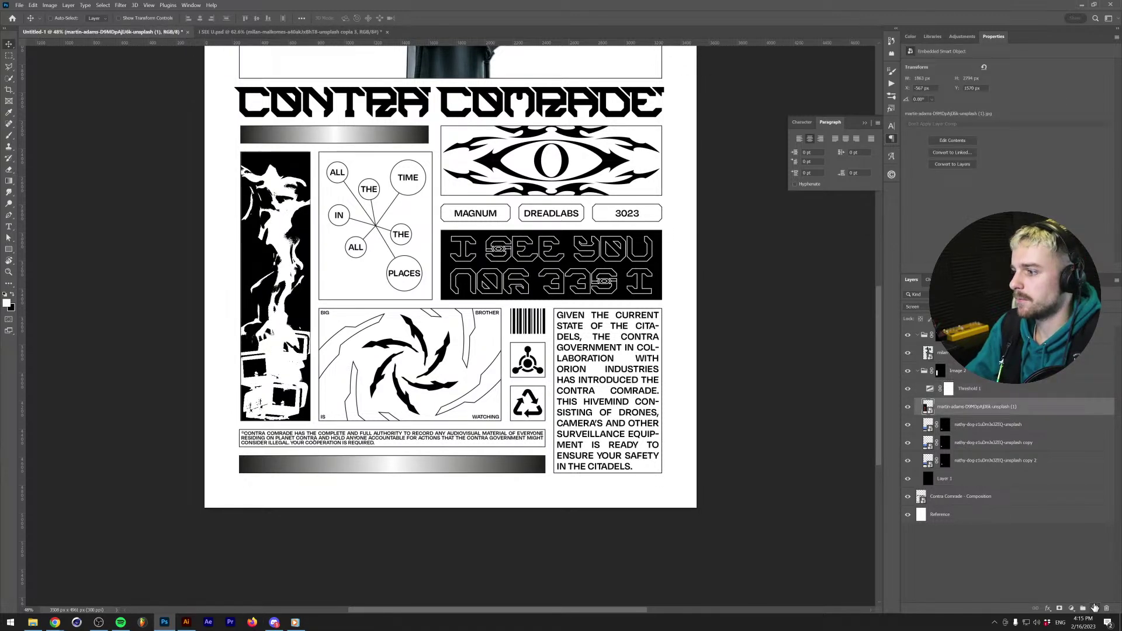
click(1095, 608)
key(shift+F5)
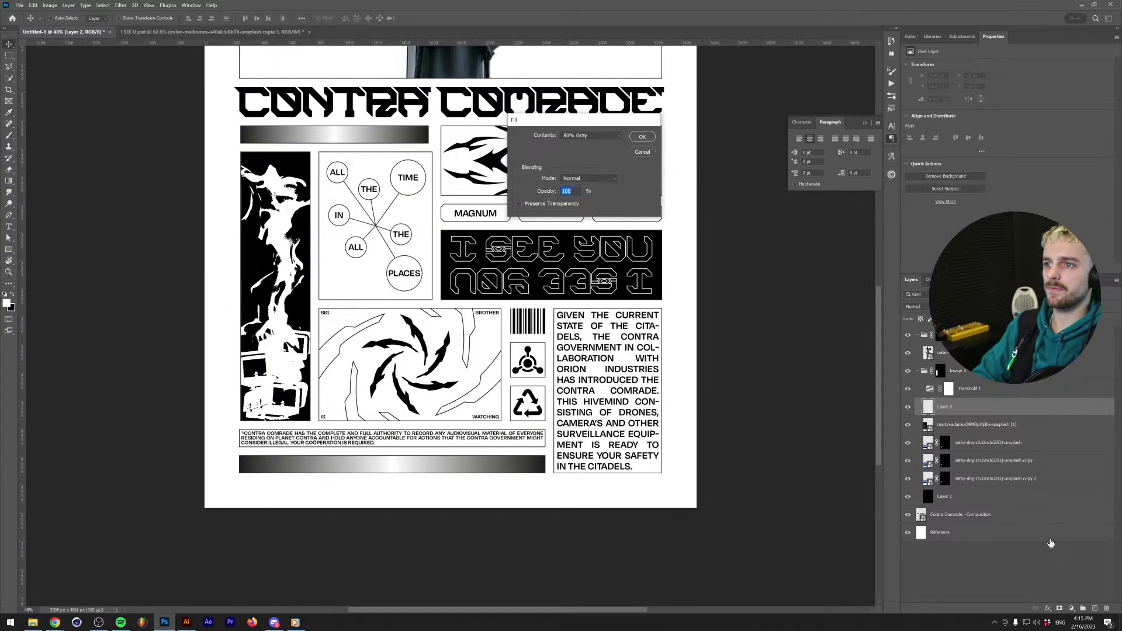
key(Return)
key(v)
Apply the Add Noise filter with an amount of 10% to the gray-filled layer.
click(120, 5)
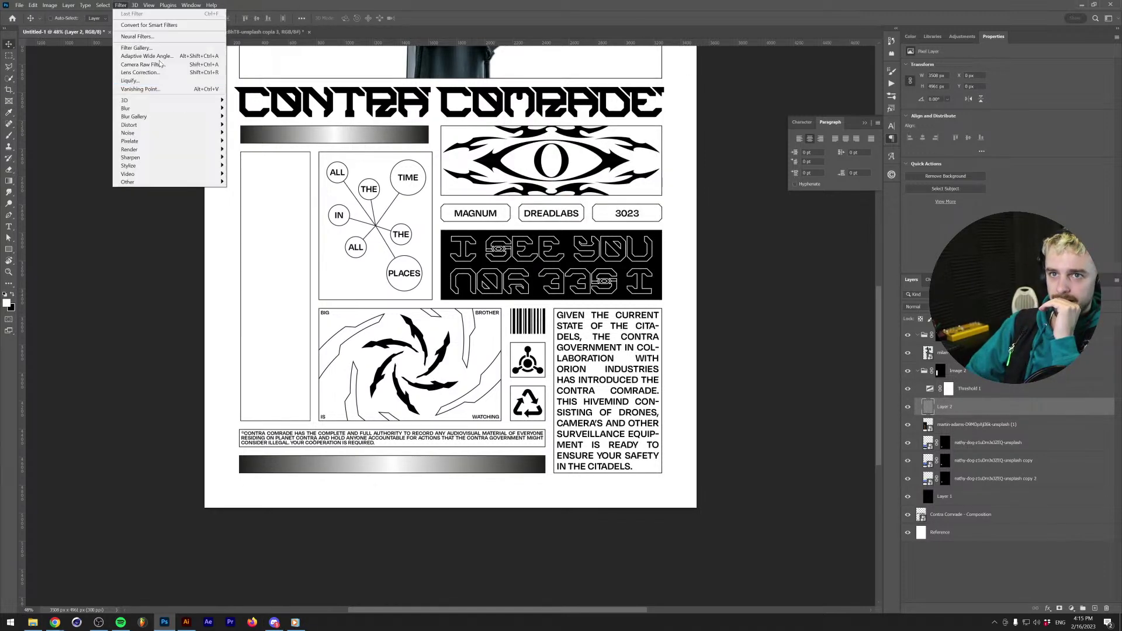
mouse_move(188, 134)
click(247, 133)
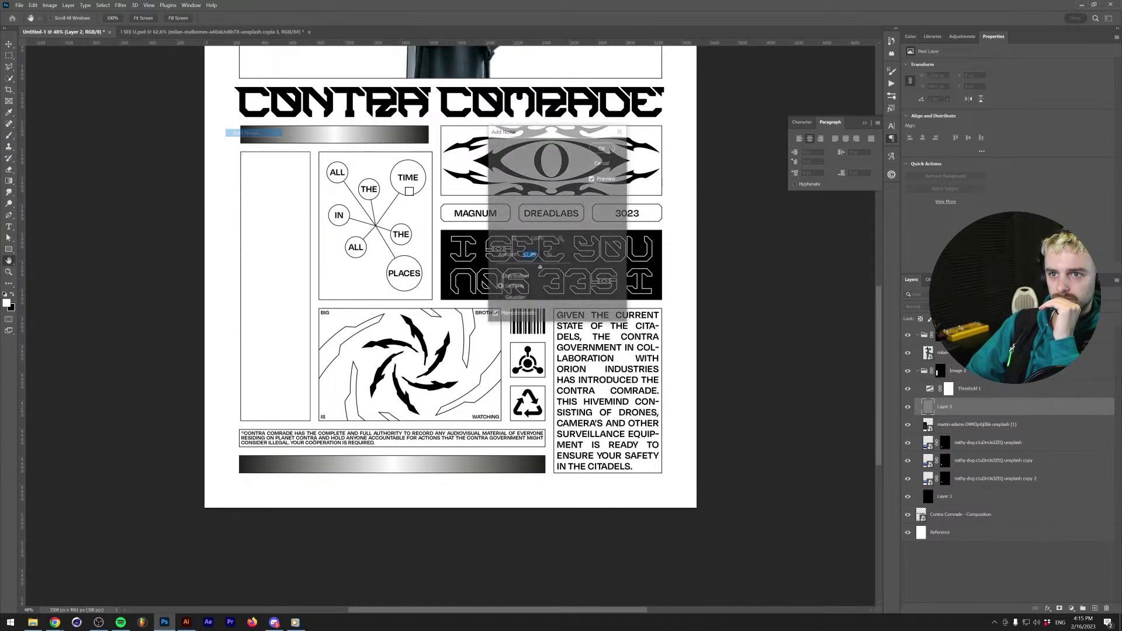
text(10)
key(Return)
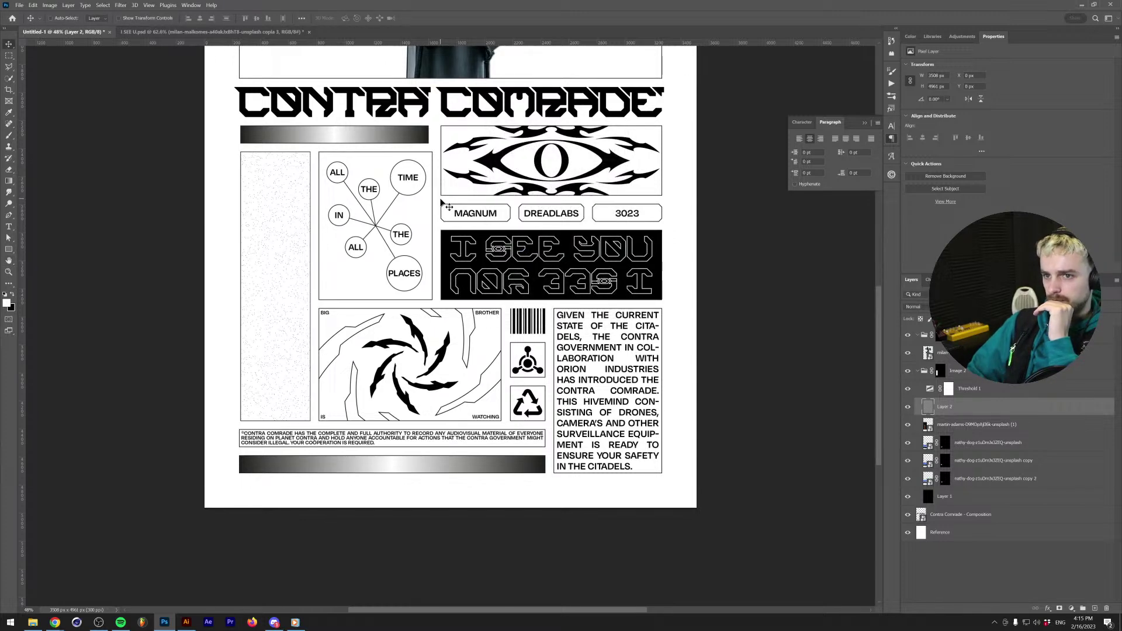
Set the noise layer's blend mode to Hard Mix and check its effect on the panel artwork.
click(915, 306)
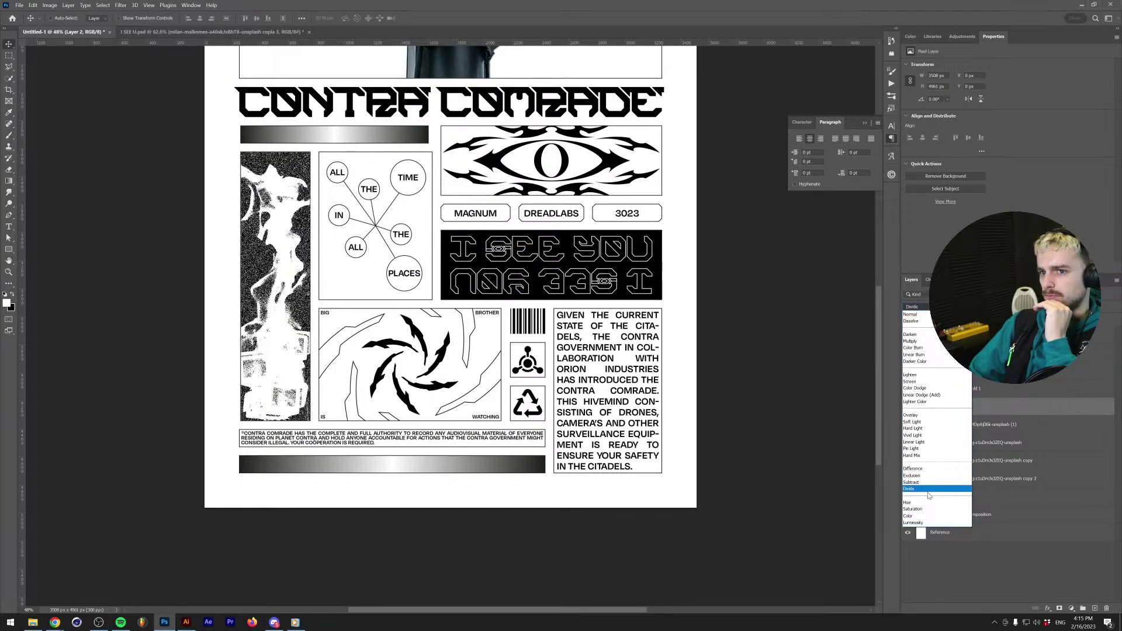
key(Up)
key(Up)
key(Up)
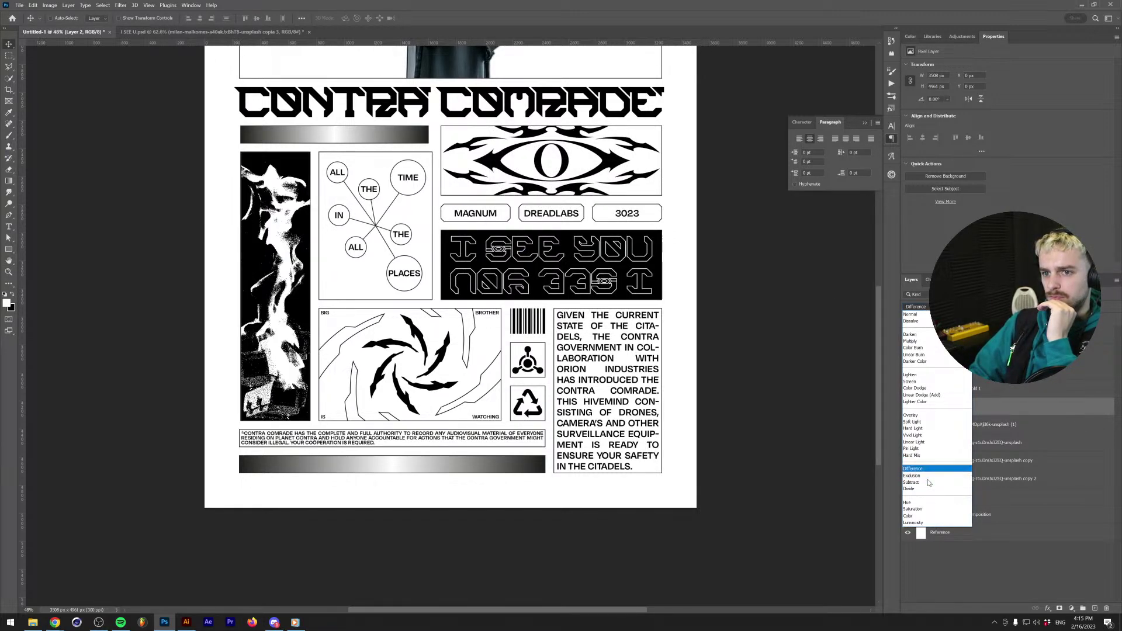
key(Return)
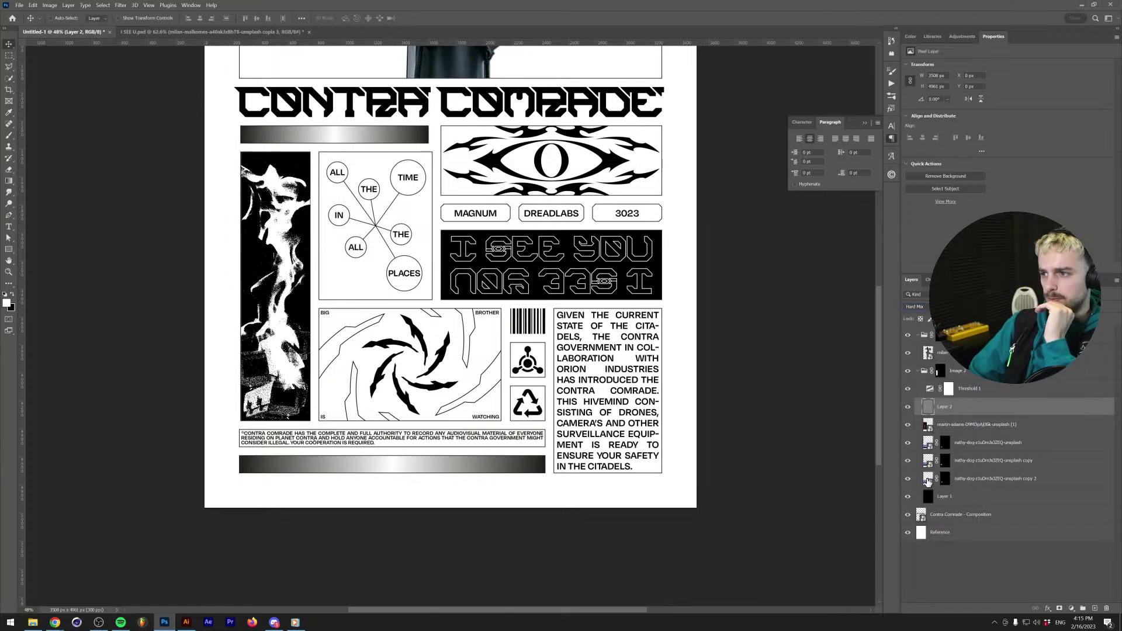
click(908, 407)
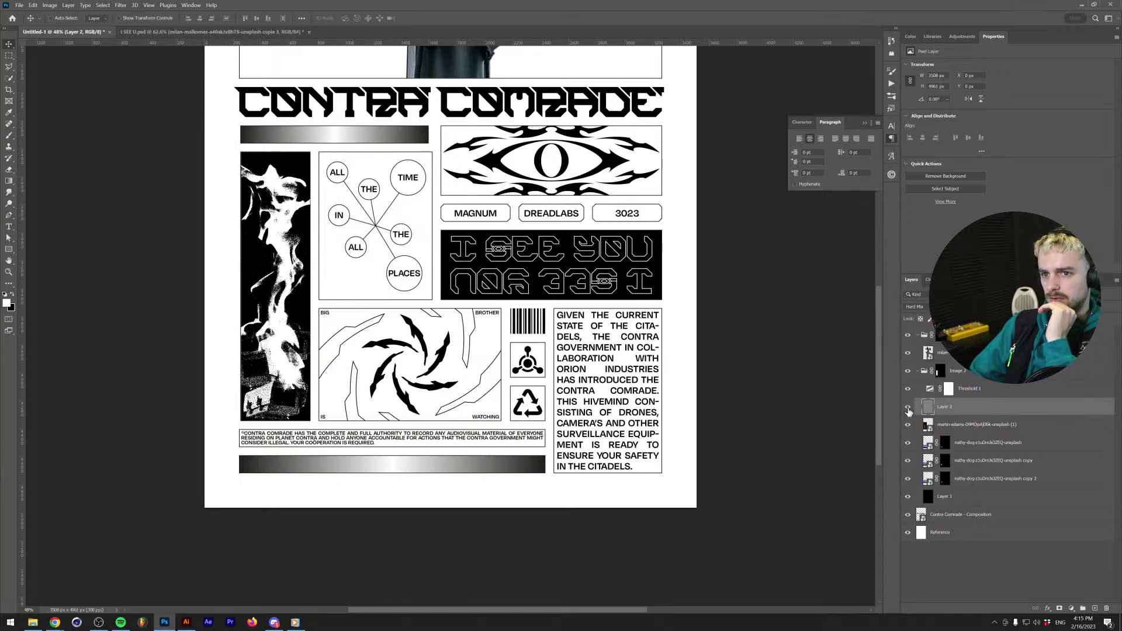
Brighten the noise layer with Curves by pulling the white input point in to about 206.
key(ctrl+m)
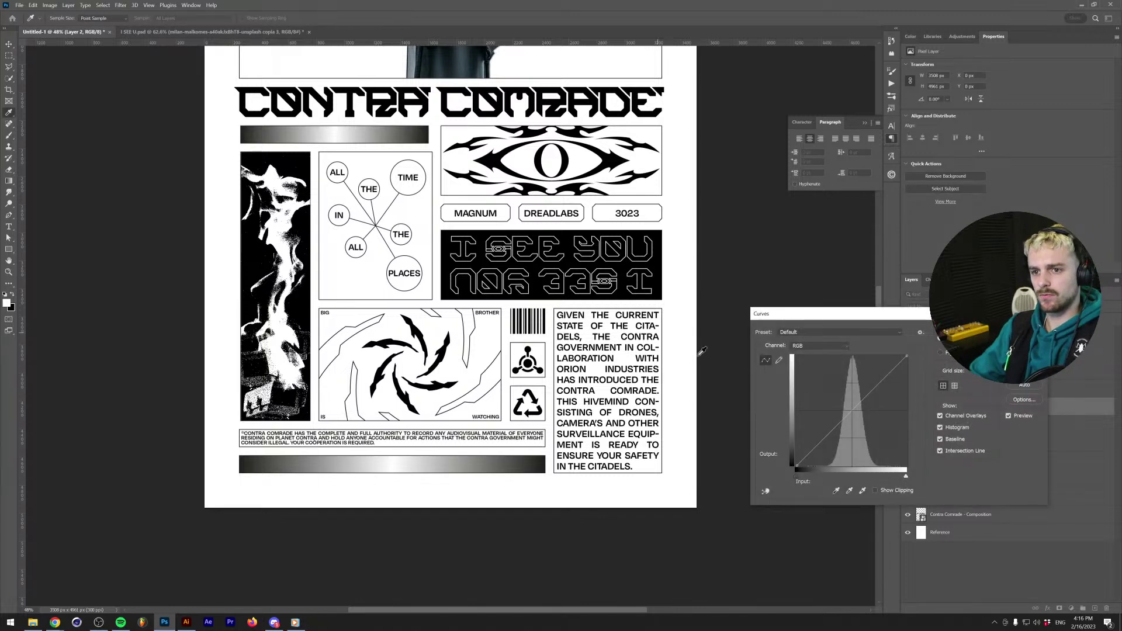
mouse_move(796, 477)
mouse_down()
mouse_move(830, 475)
mouse_move(797, 476)
mouse_up()
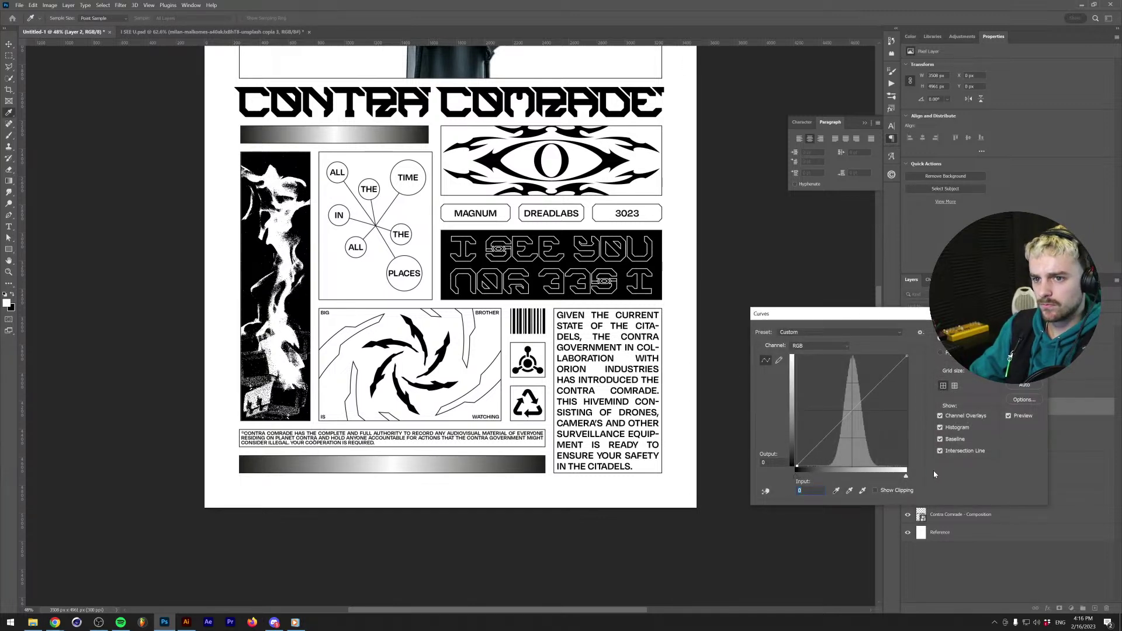
drag(906, 477, 885, 479)
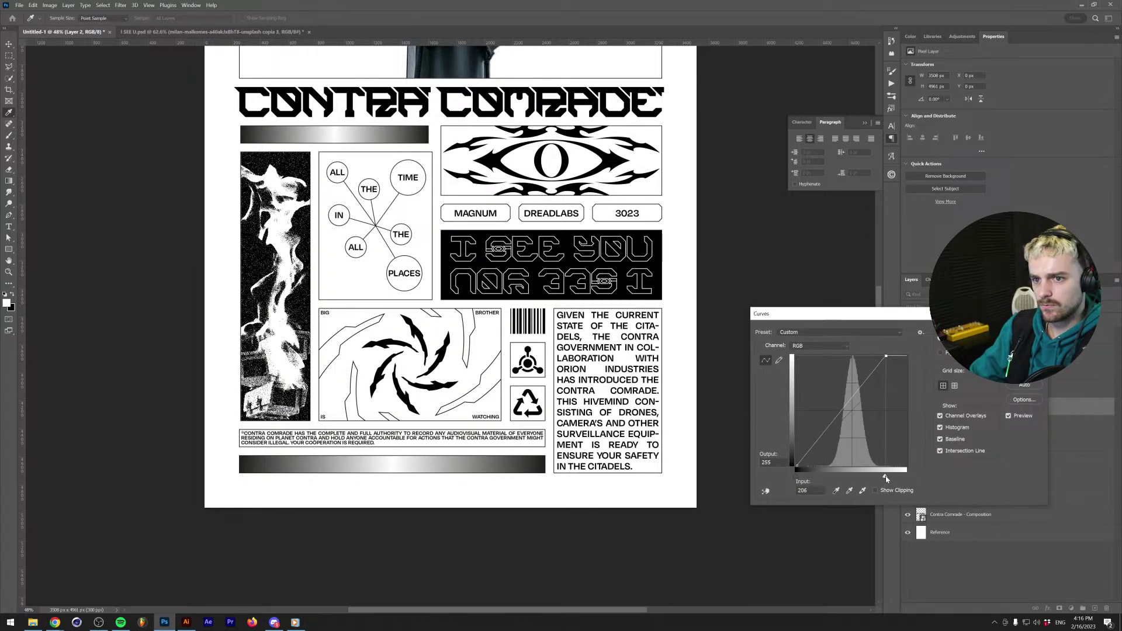
key(Return)
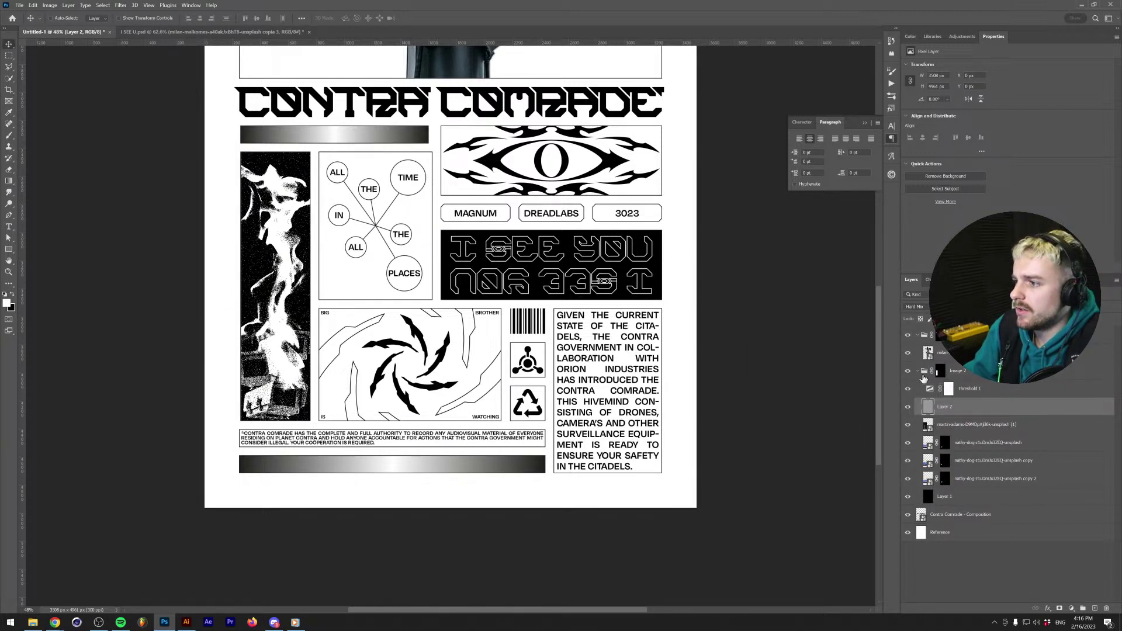
Duplicate the noise layer to the top of the layer stack, collapse both image groups and select the composition layer.
click(918, 372)
click(918, 372)
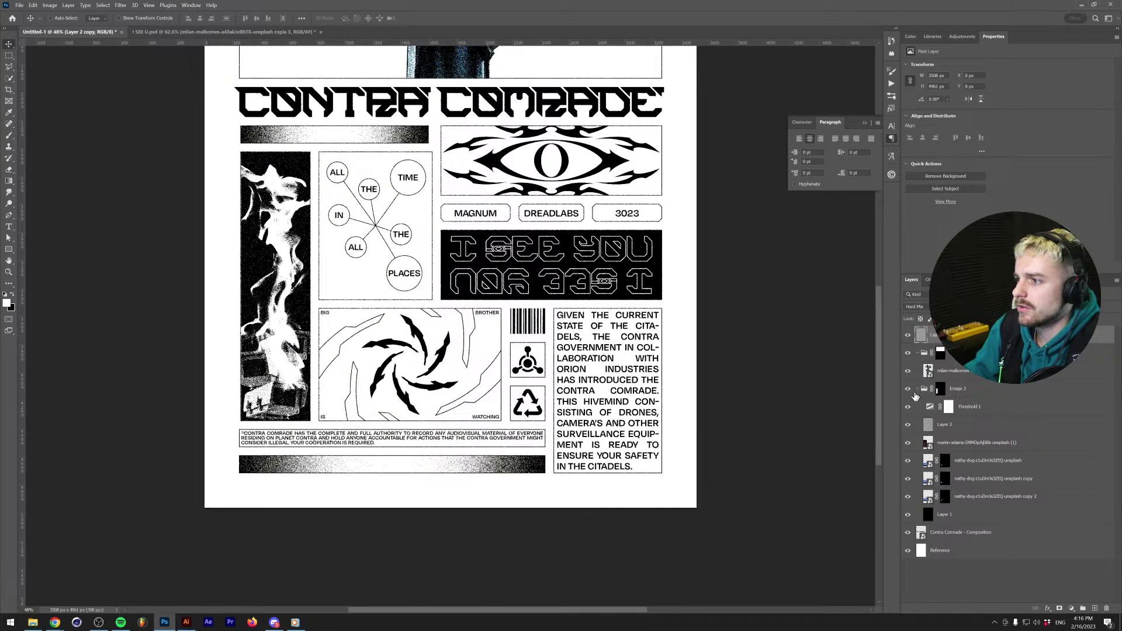
click(916, 390)
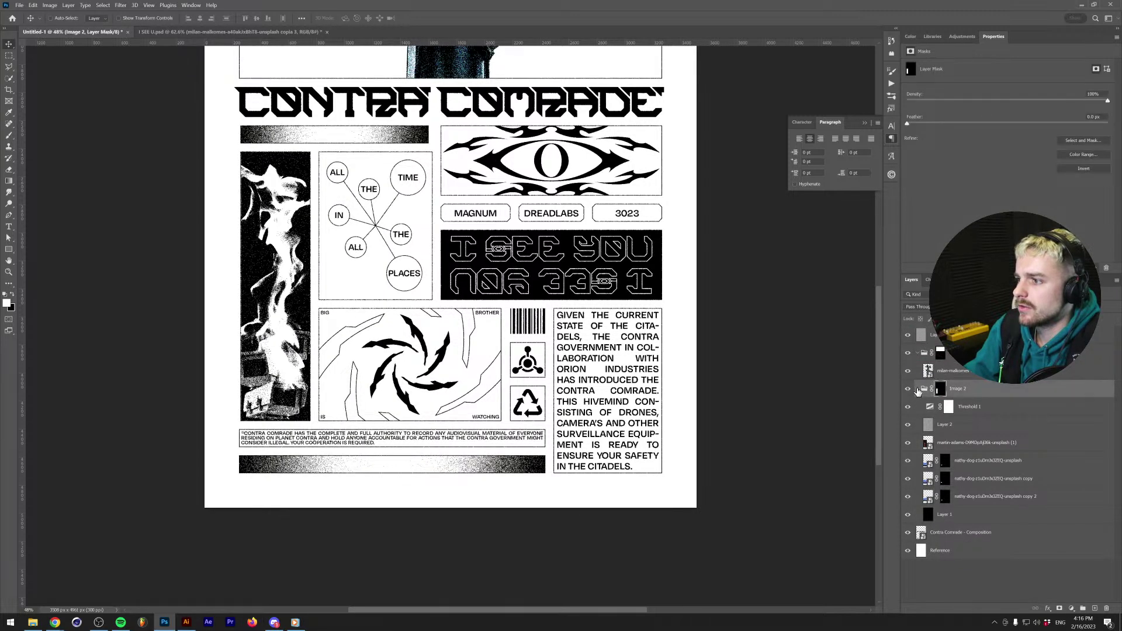
click(918, 389)
click(917, 353)
click(947, 389)
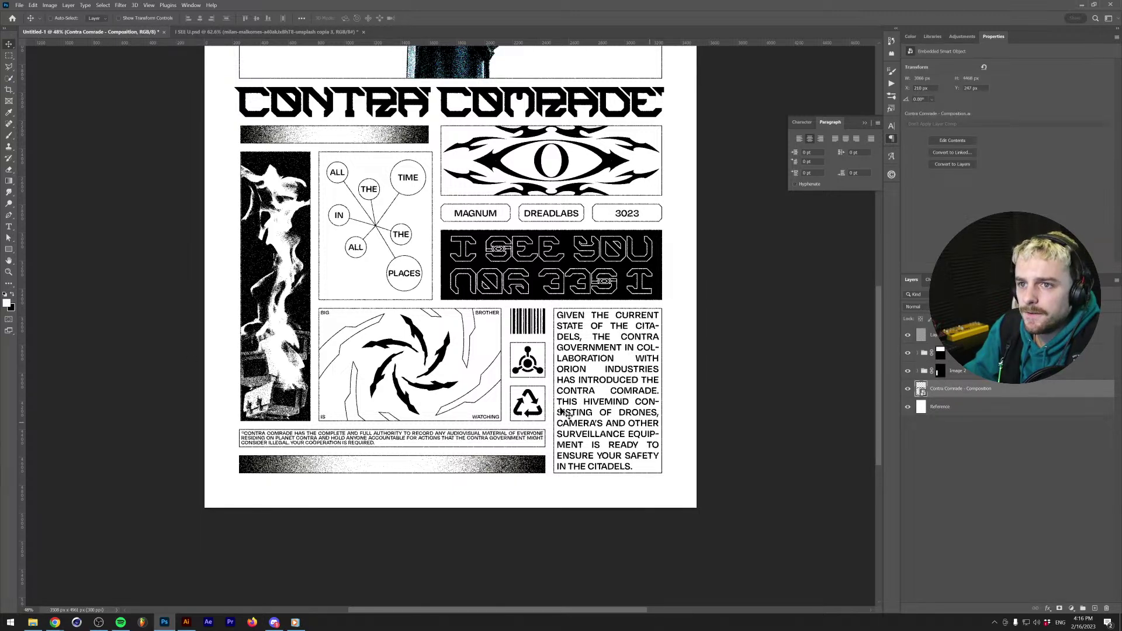
Examine the noise texture on the cameras, title lettering, gradient bars and lower panels of the poster.
scroll(456, 388, up, 2)
scroll(456, 388, up, 2)
scroll(482, 208, down, 1)
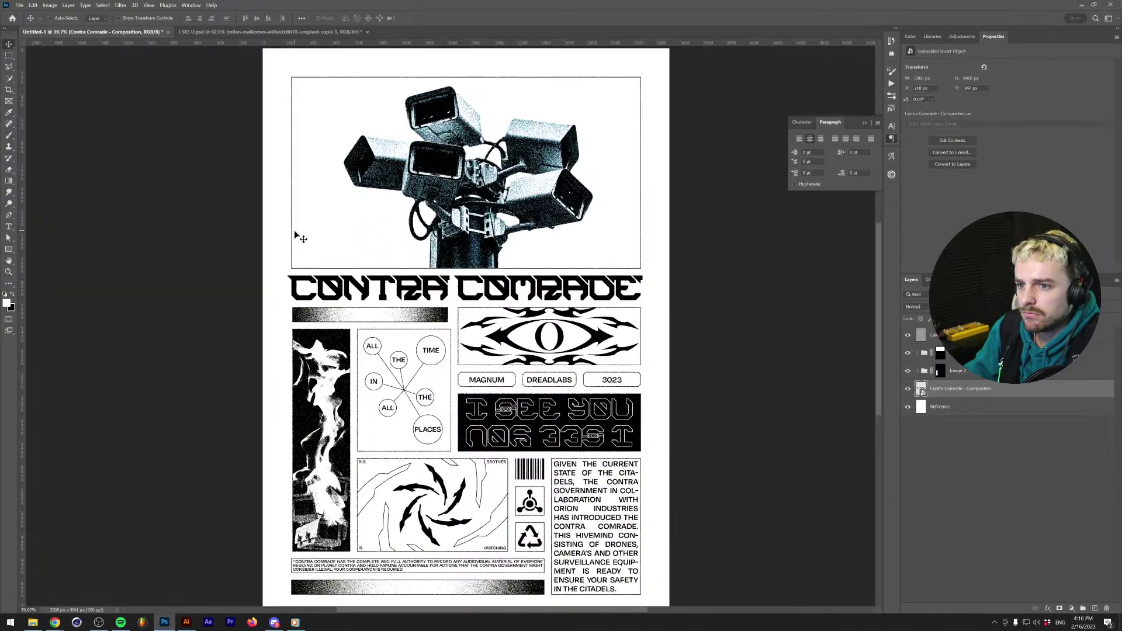
scroll(333, 270, up, 3)
scroll(380, 298, down, 2)
scroll(421, 321, up, 4)
scroll(431, 301, down, 5)
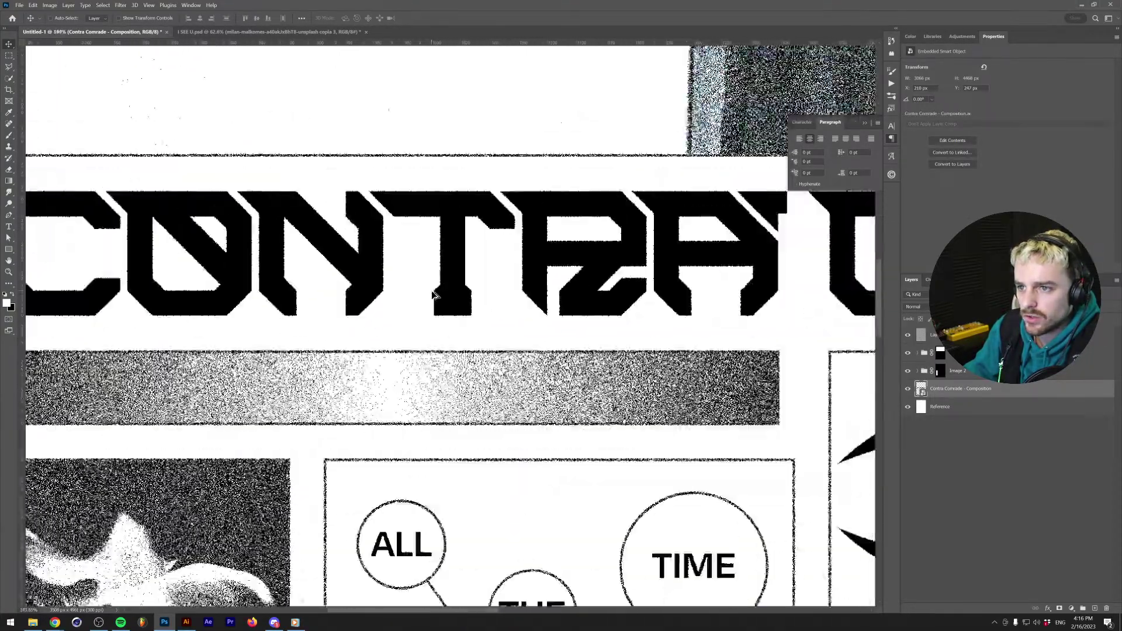
scroll(433, 295, down, 1)
click(403, 351)
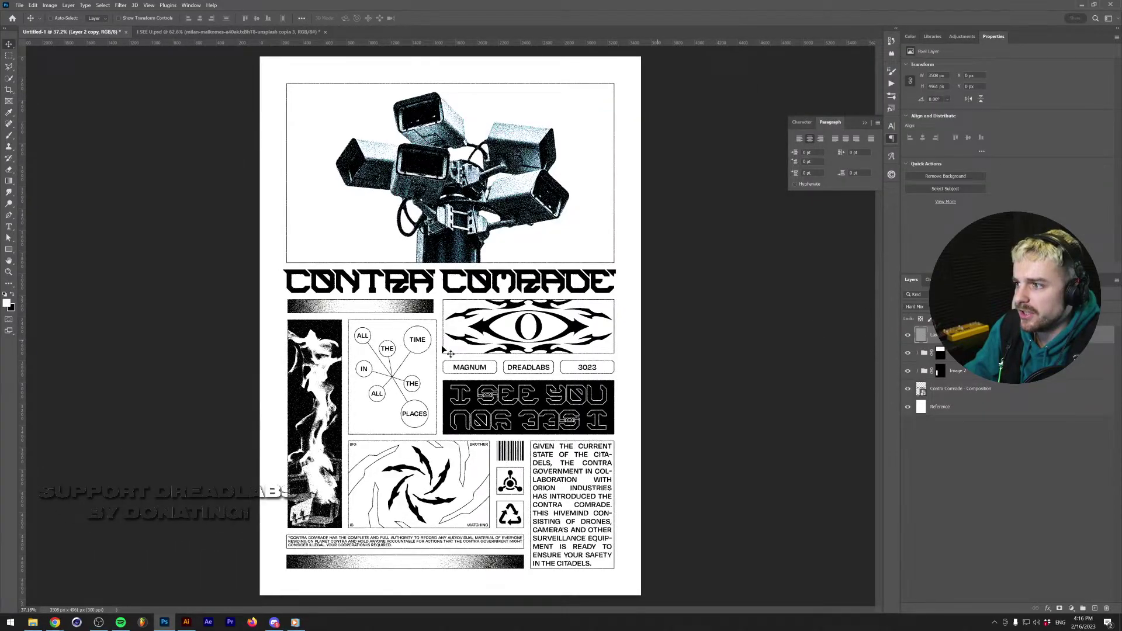
scroll(403, 351, up, 3)
scroll(468, 318, down, 3)
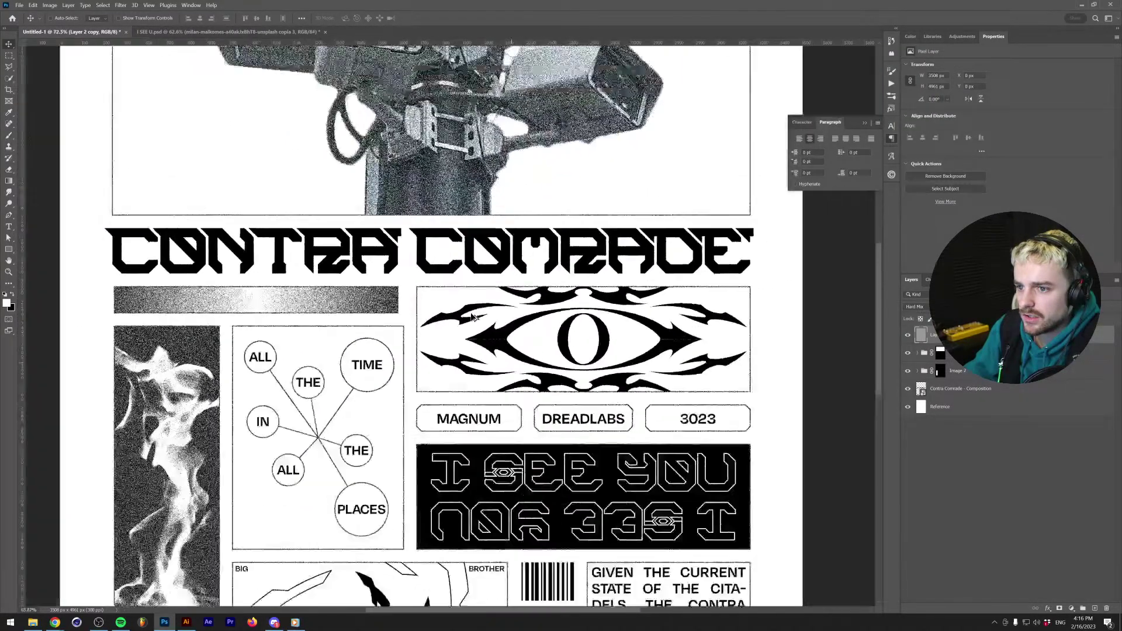
scroll(472, 316, up, 1)
scroll(473, 316, down, 1)
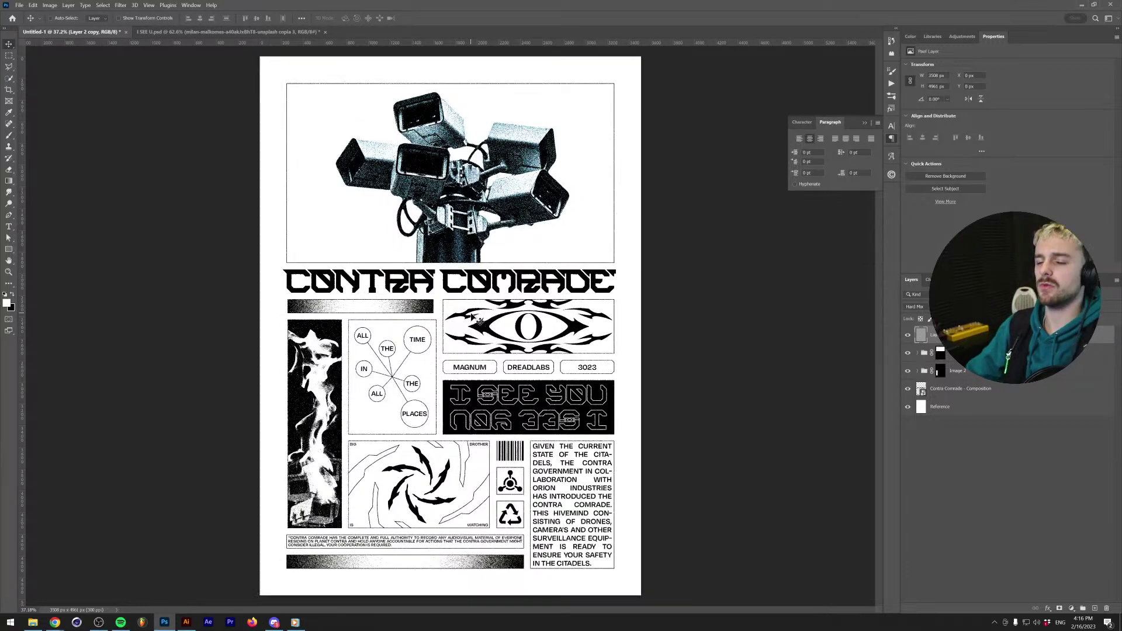
Try adding a Hue/Saturation adjustment above the camera photo in the upper image group.
click(977, 398)
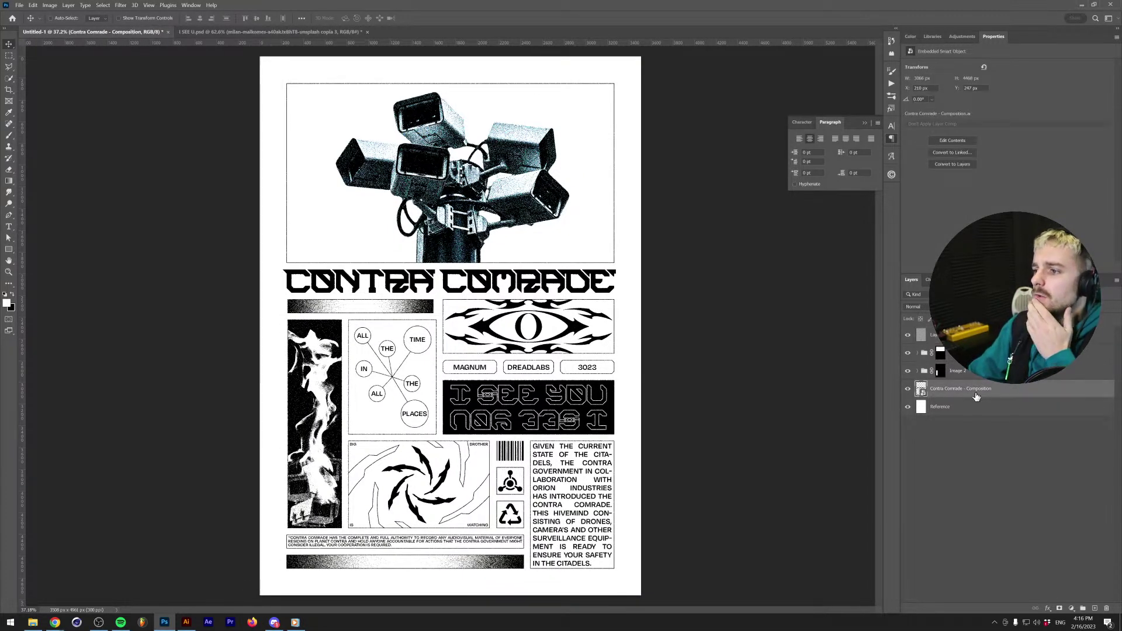
click(917, 352)
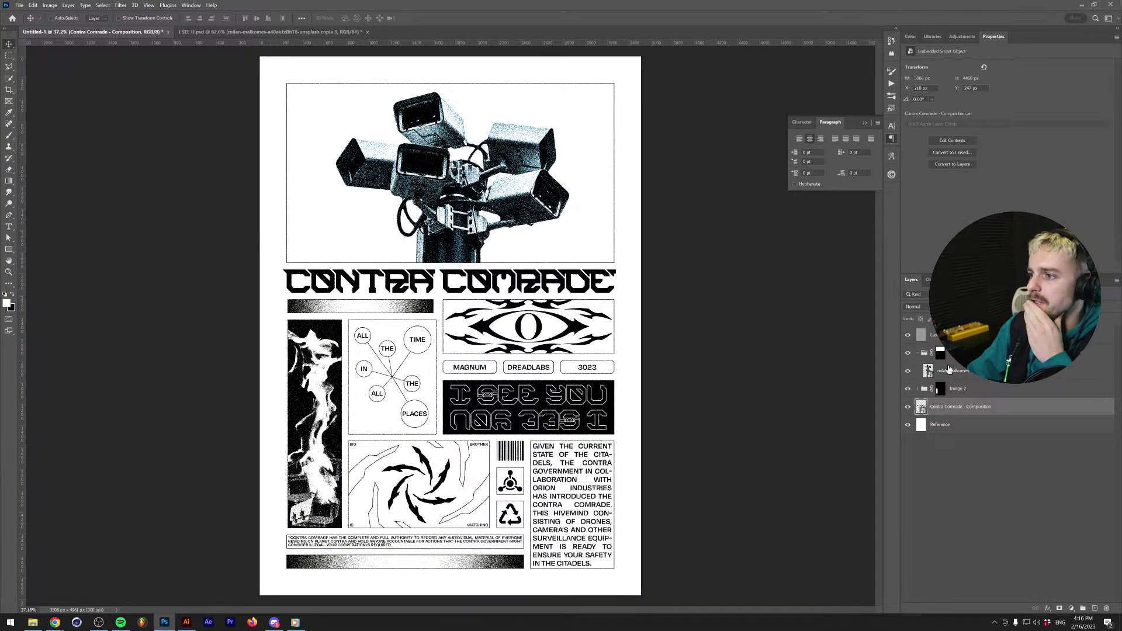
click(952, 371)
click(962, 36)
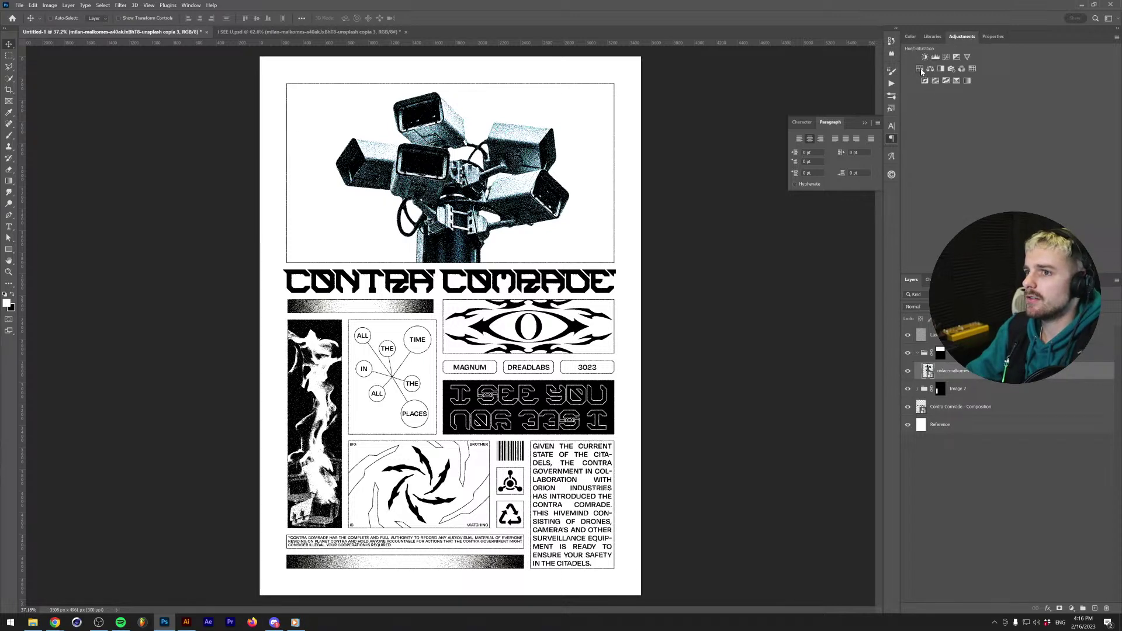
click(920, 69)
key(ctrl+z)
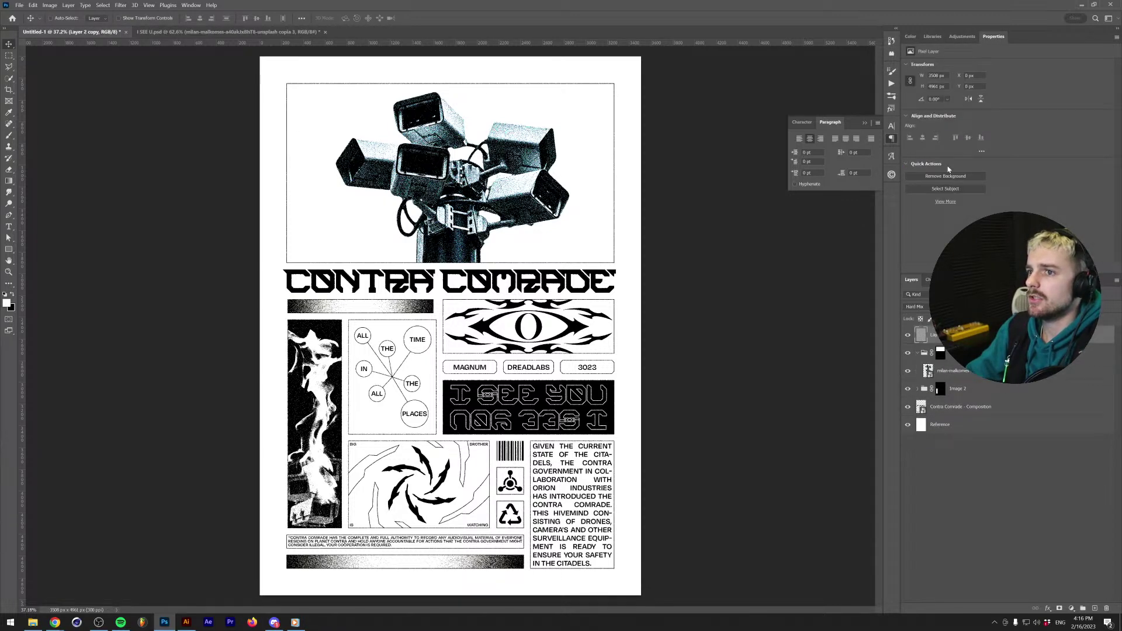
Place the original camera-pole photo from the Downloads folder onto the poster above the top noise layer.
click(33, 622)
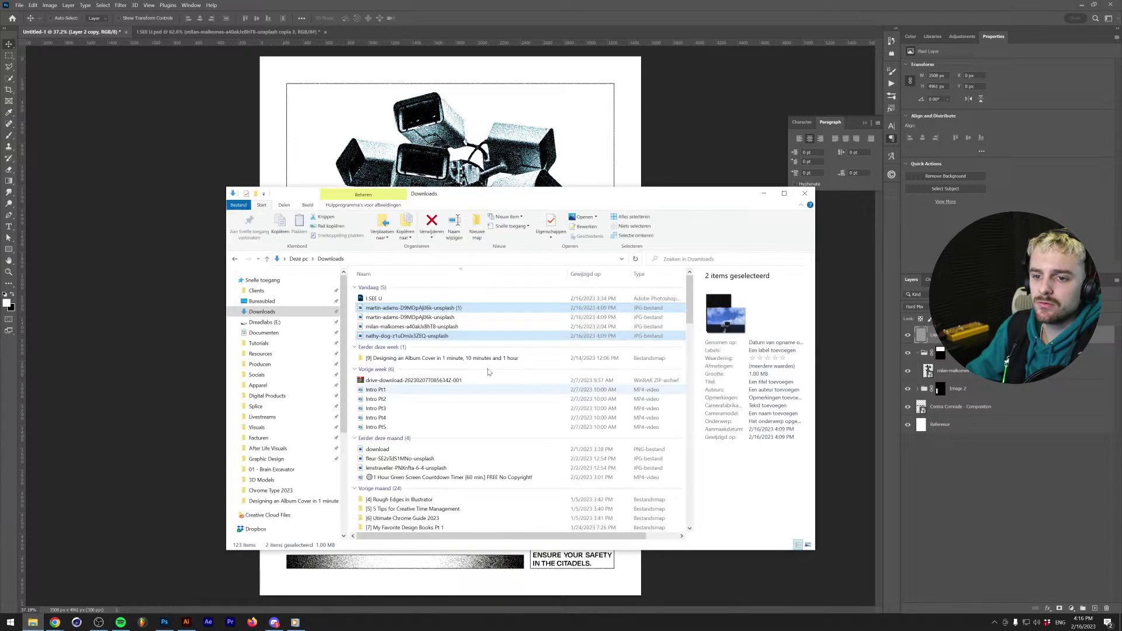
click(477, 336)
click(475, 327)
drag(474, 327, 467, 114)
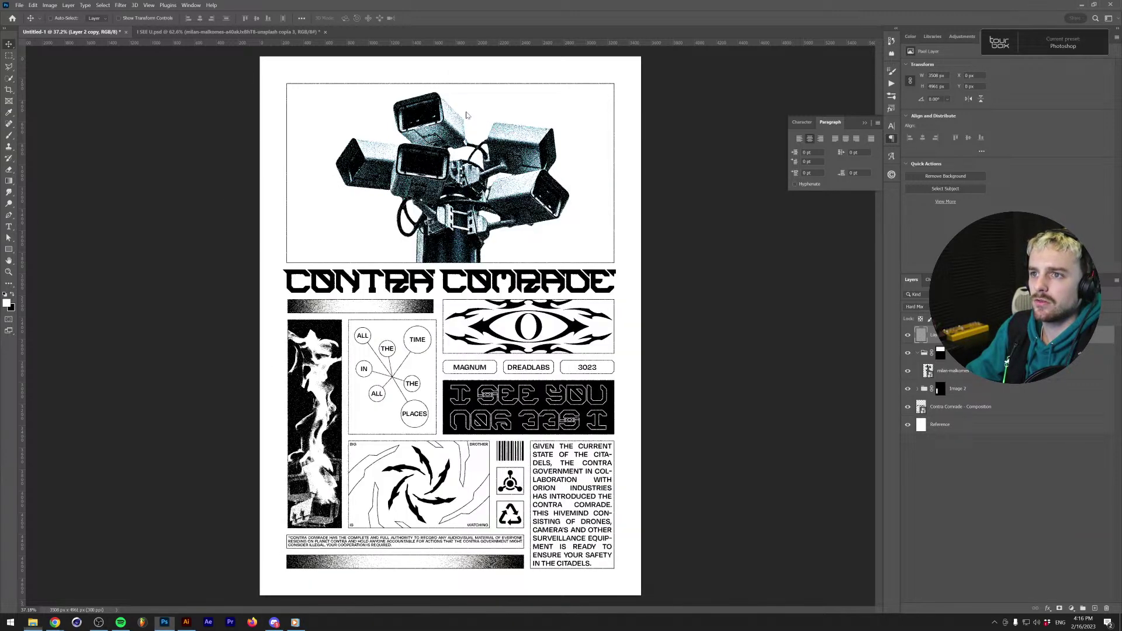
key(Return)
Enlarge the placed photo to cover the whole canvas and apply the Average blur to it.
click(120, 5)
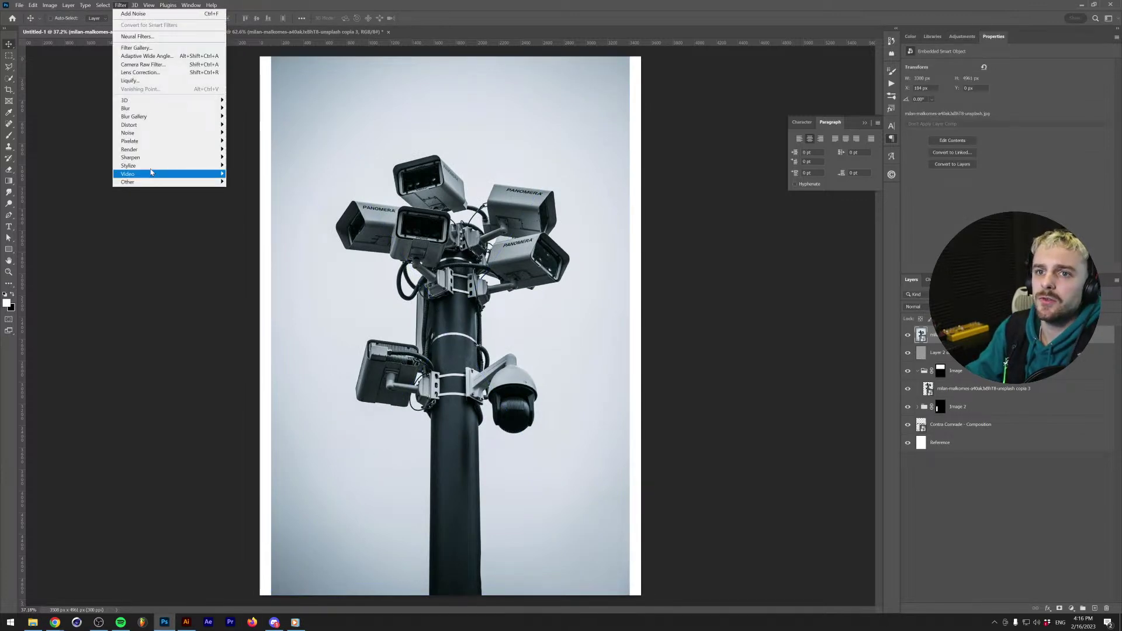
mouse_move(167, 108)
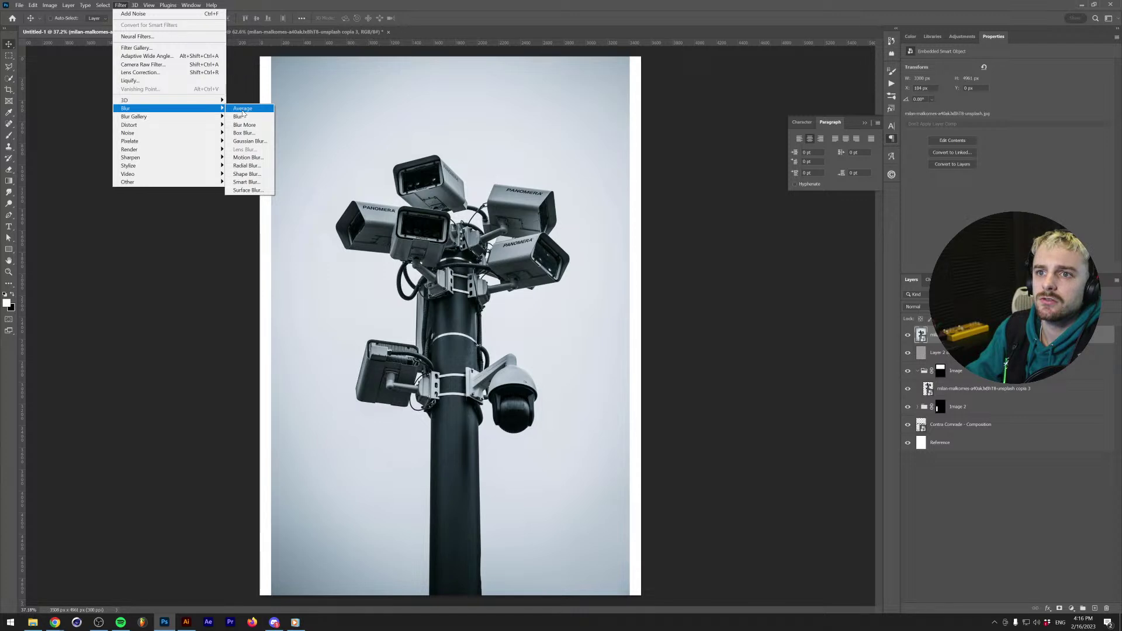
click(242, 109)
key(ctrl+z)
key(ctrl+t)
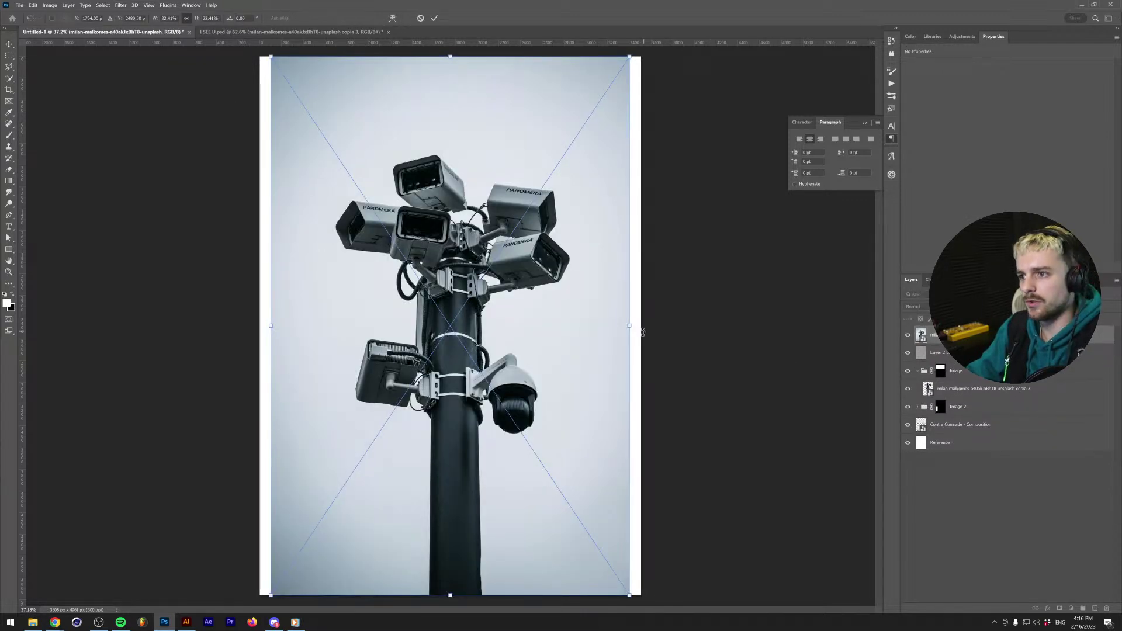
drag(632, 327, 652, 325)
key(Return)
key(ctrl+f)
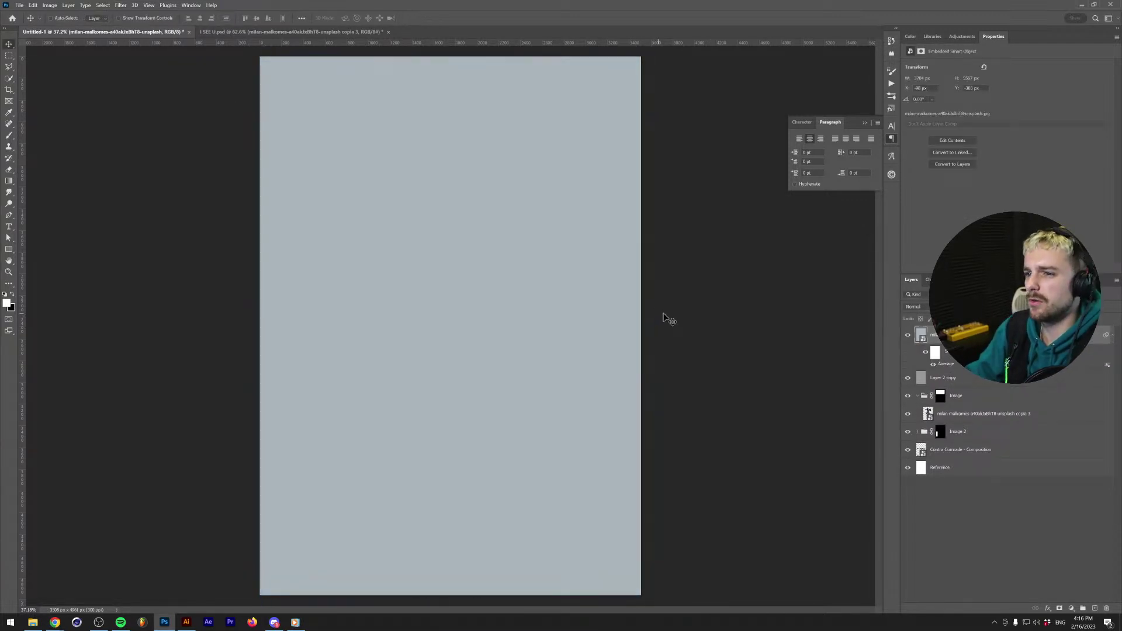
Compare blend modes for the averaged color layer over the poster and set it to Lighten.
click(924, 308)
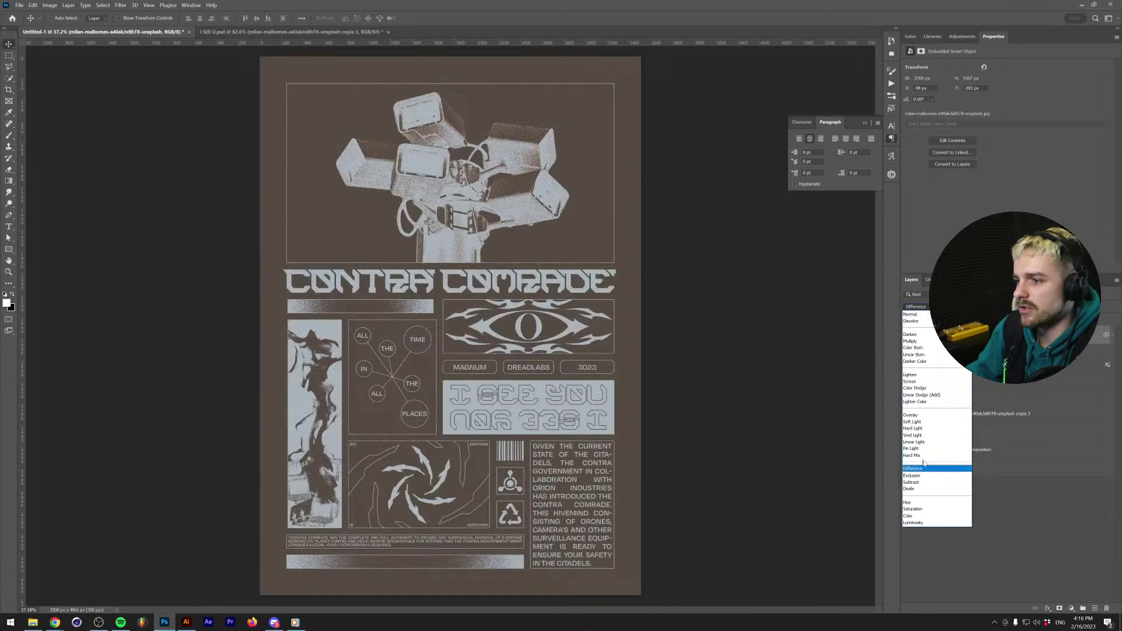
key(Up)
key(Up)
key(Up)
key(Up)
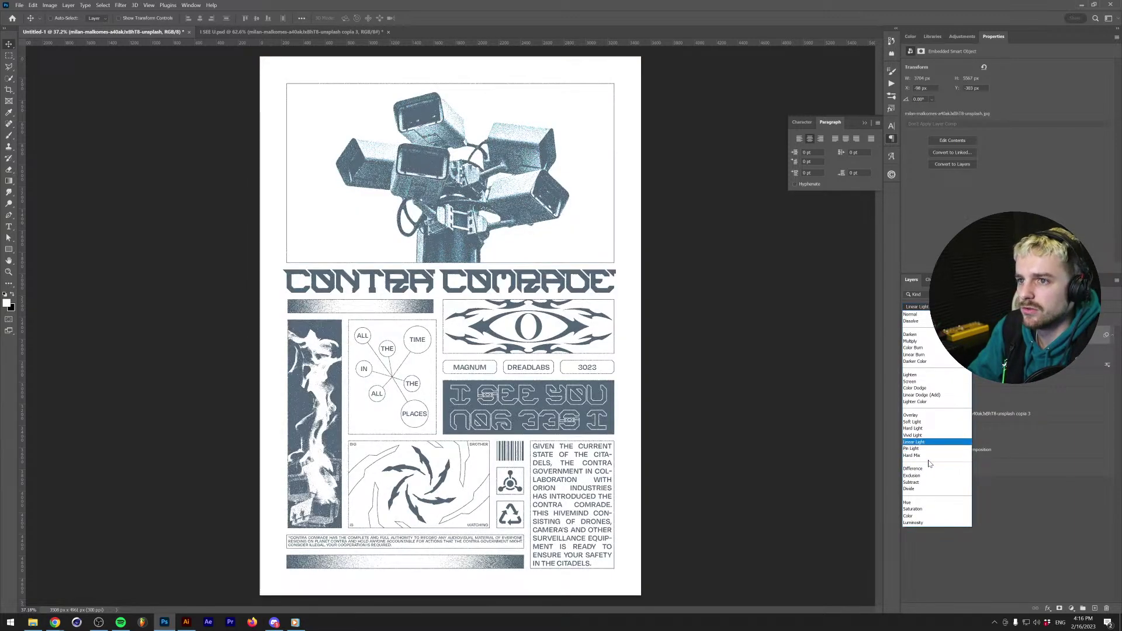
key(Up)
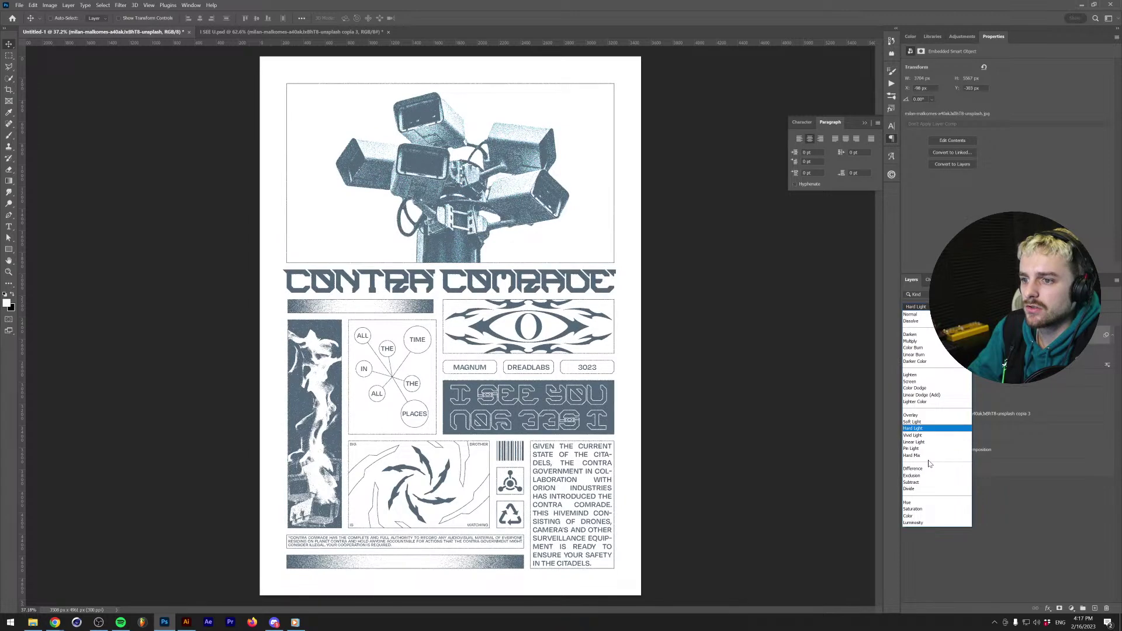
key(Up)
key(Up)
key(Up)
key(Up)
key(Up)
key(Up)
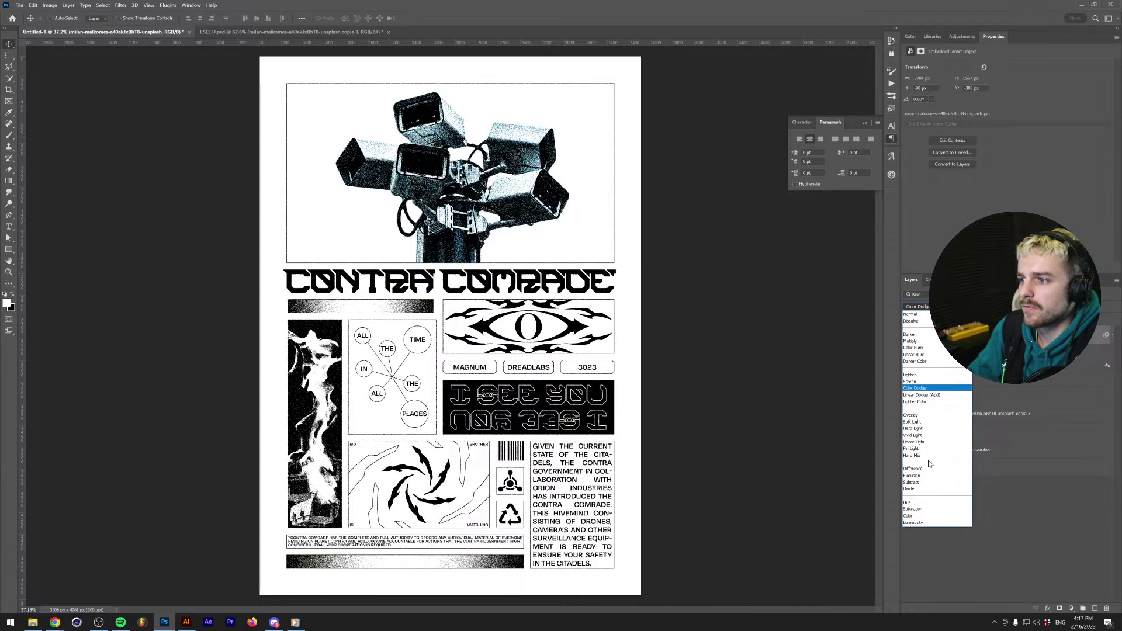
key(Up)
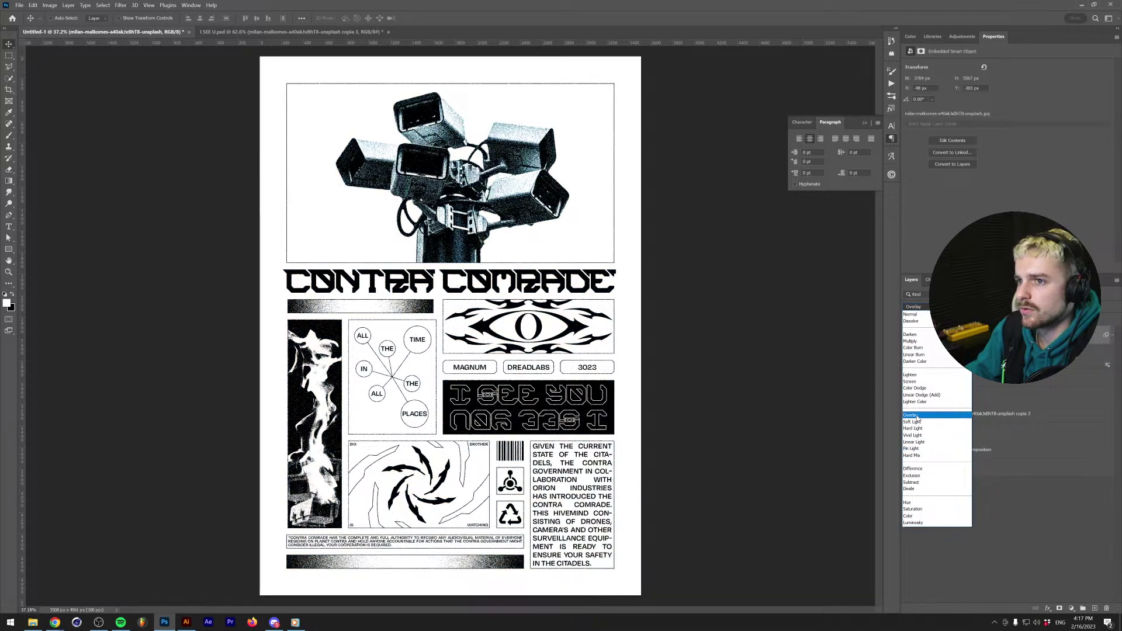
click(918, 374)
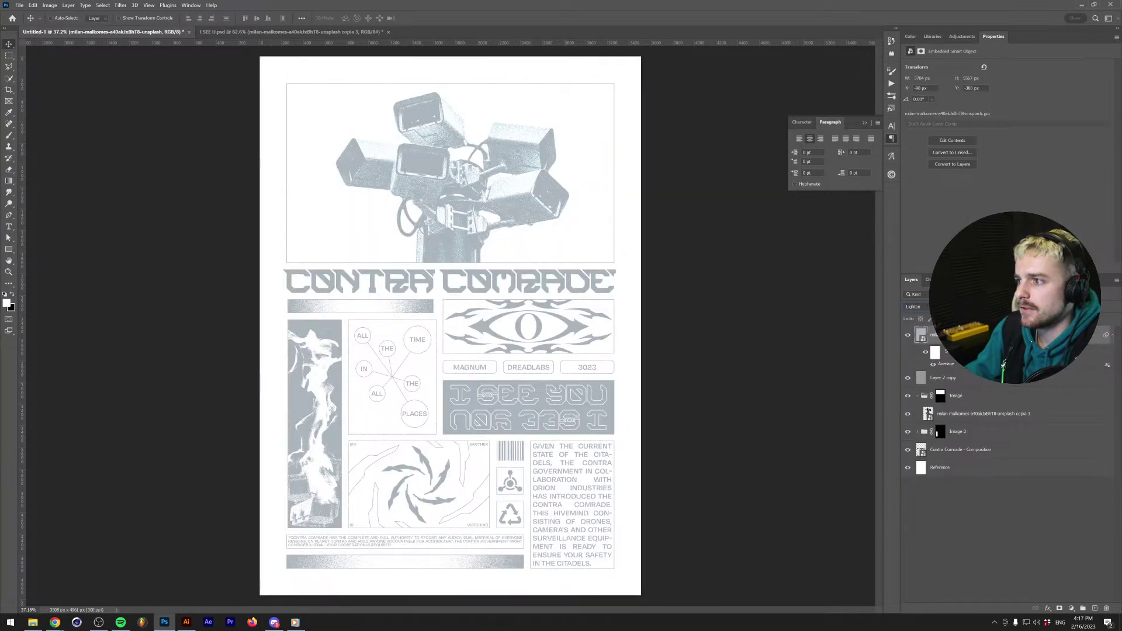
Set the averaged color layer's blend mode to Multiply so it tints the whole poster.
click(915, 307)
click(922, 344)
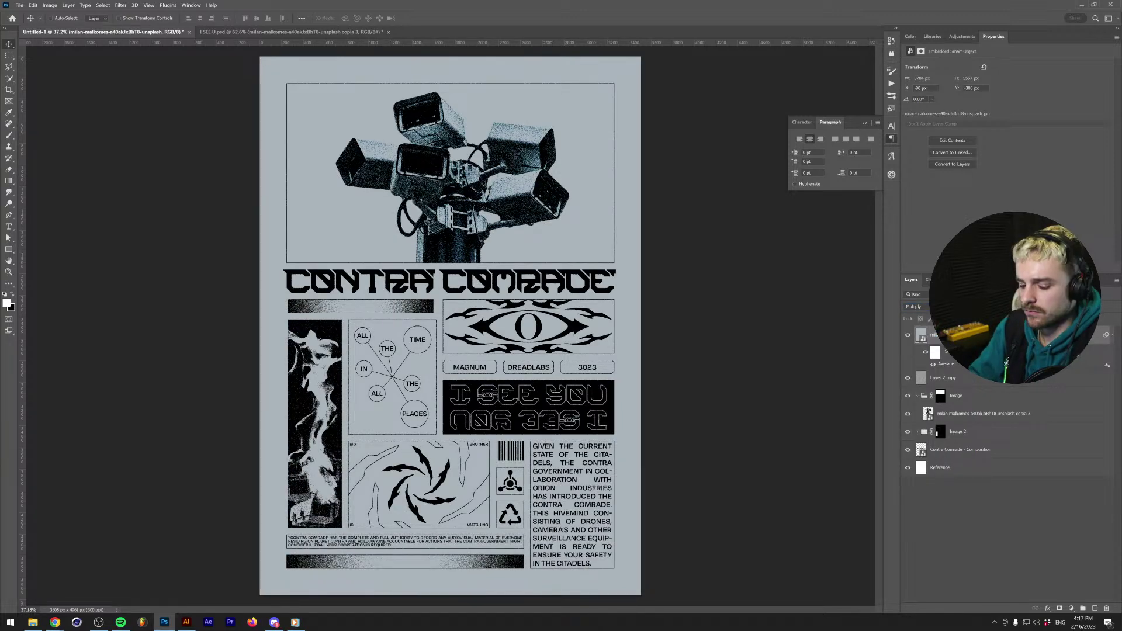
Try a duplicate of the averaged color layer in Screen mode, darkened with Curves by moving the black point to input 177.
key(ctrl+j)
click(914, 306)
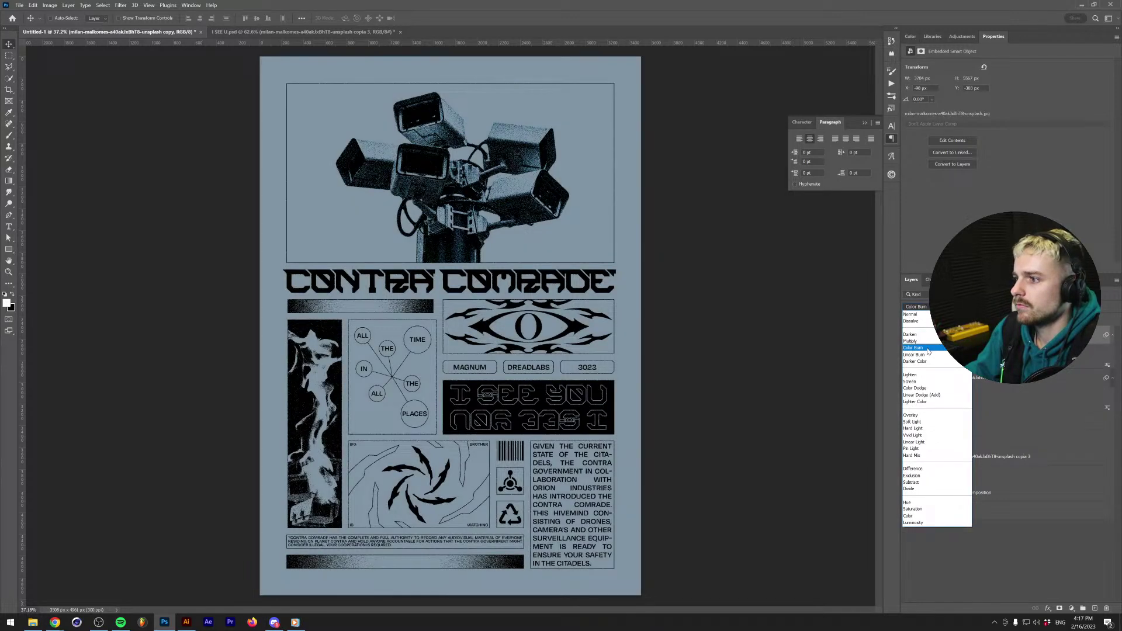
click(921, 382)
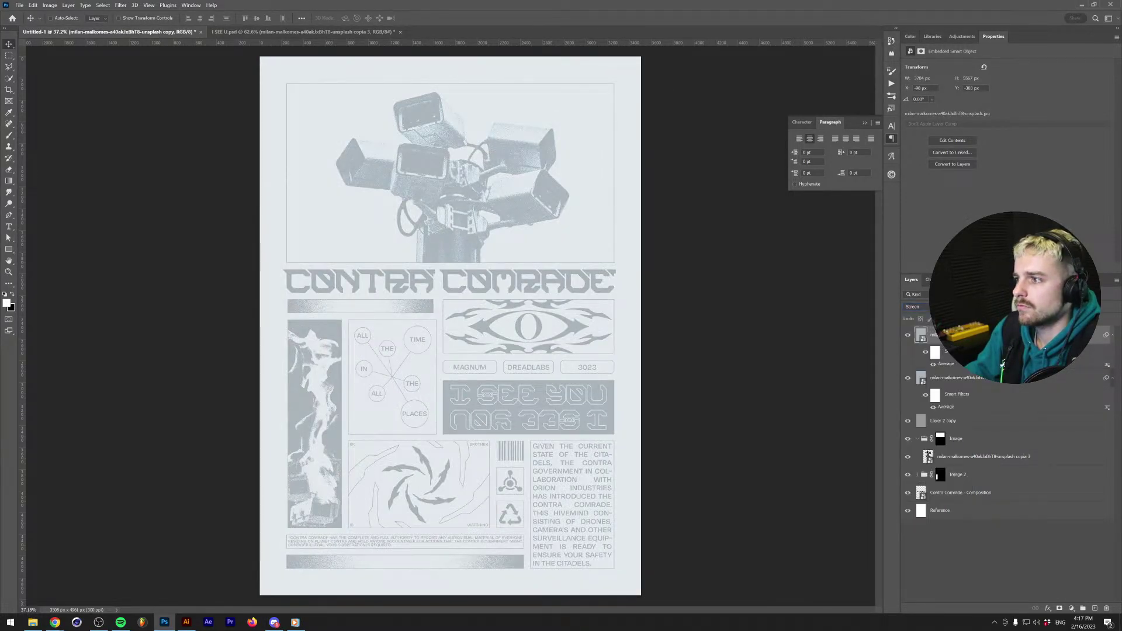
key(ctrl+m)
drag(455, 292, 532, 294)
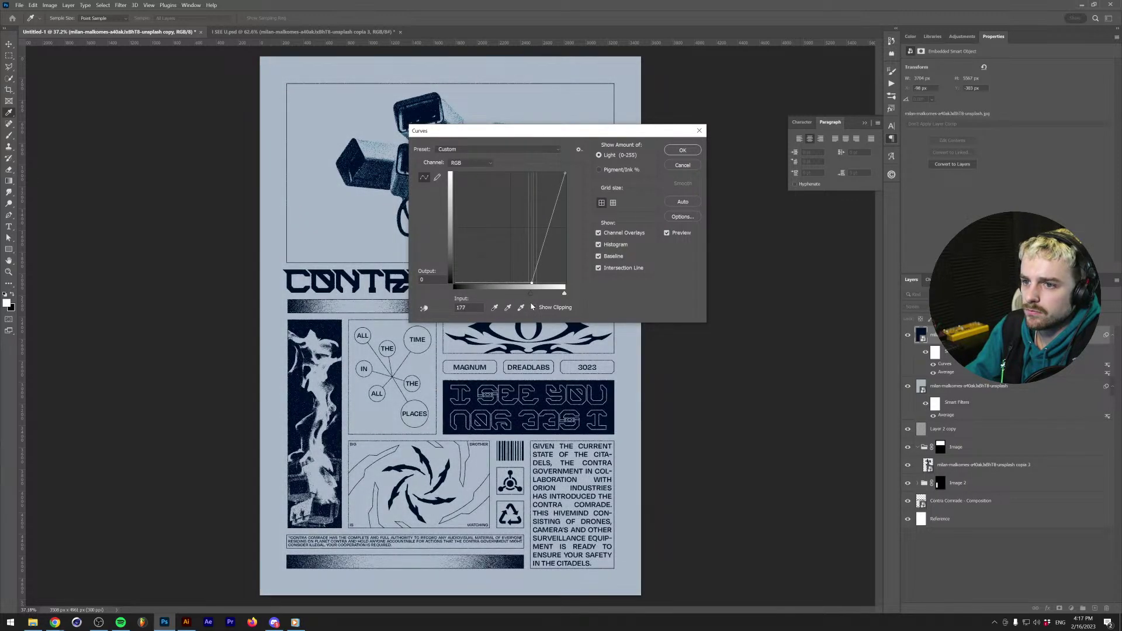
click(682, 150)
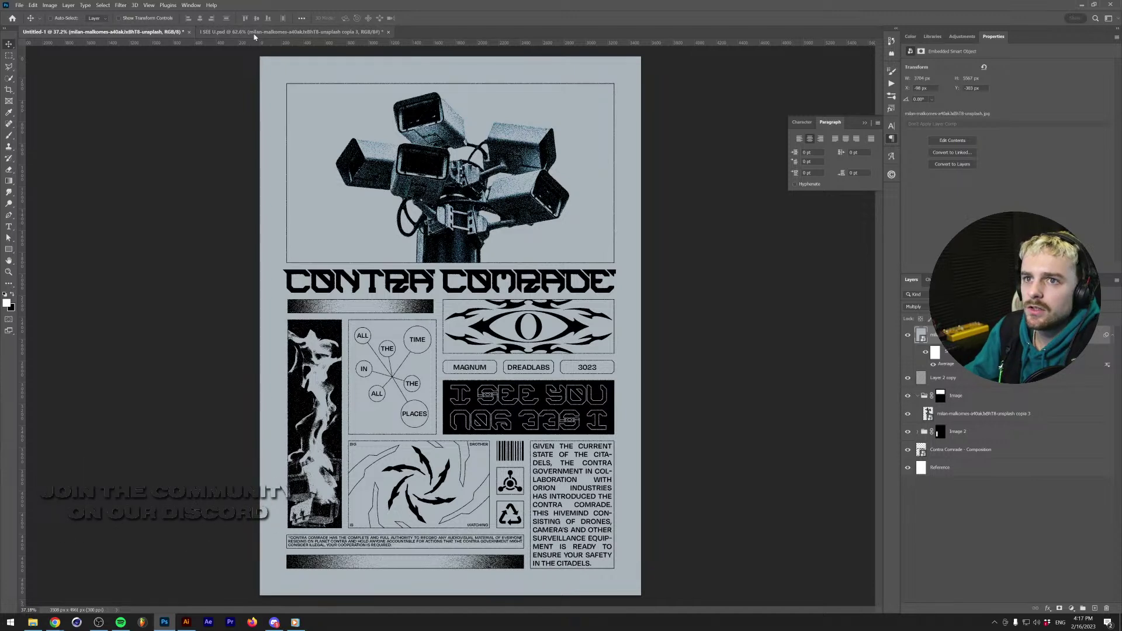
Compare the tinted poster with the I SEE U design, checking the overall color and the poster at a smaller view size.
click(292, 33)
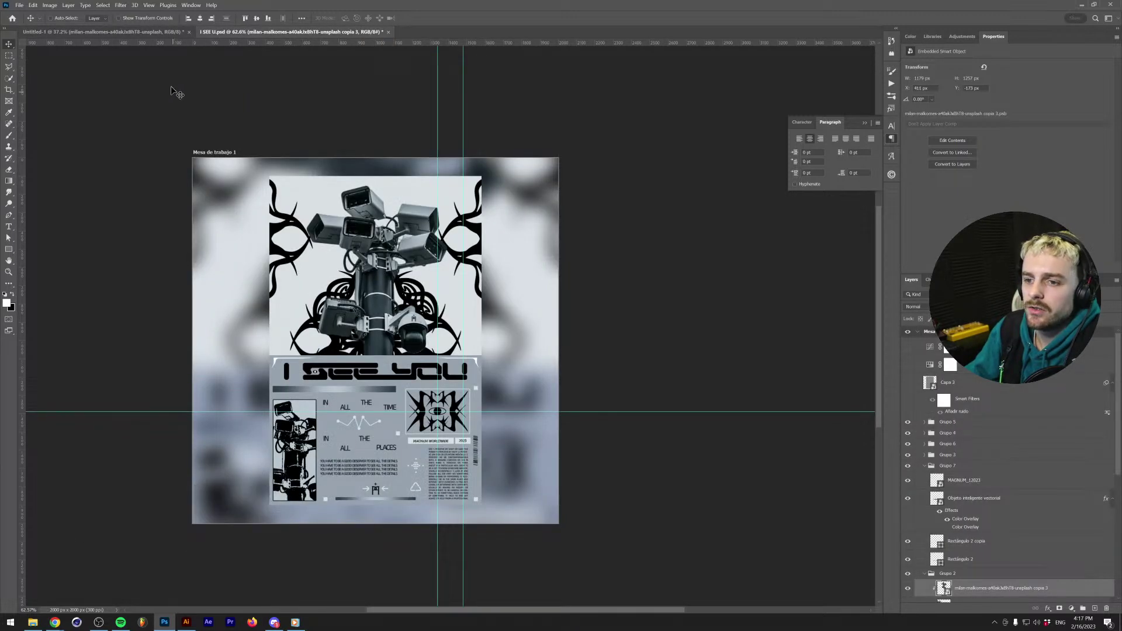
click(136, 33)
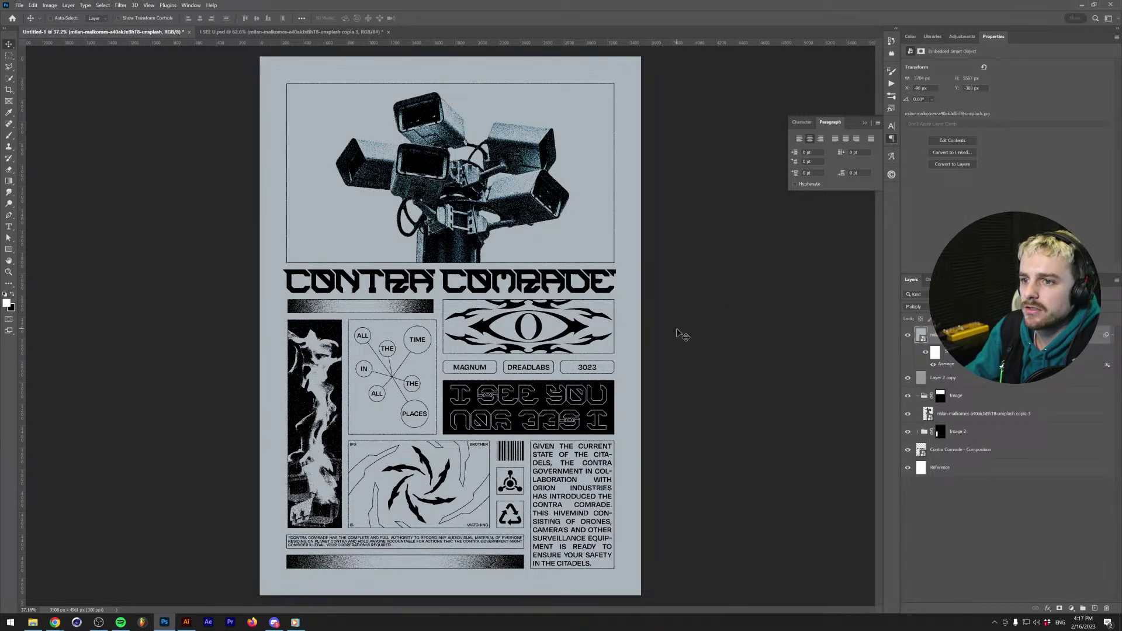
click(292, 32)
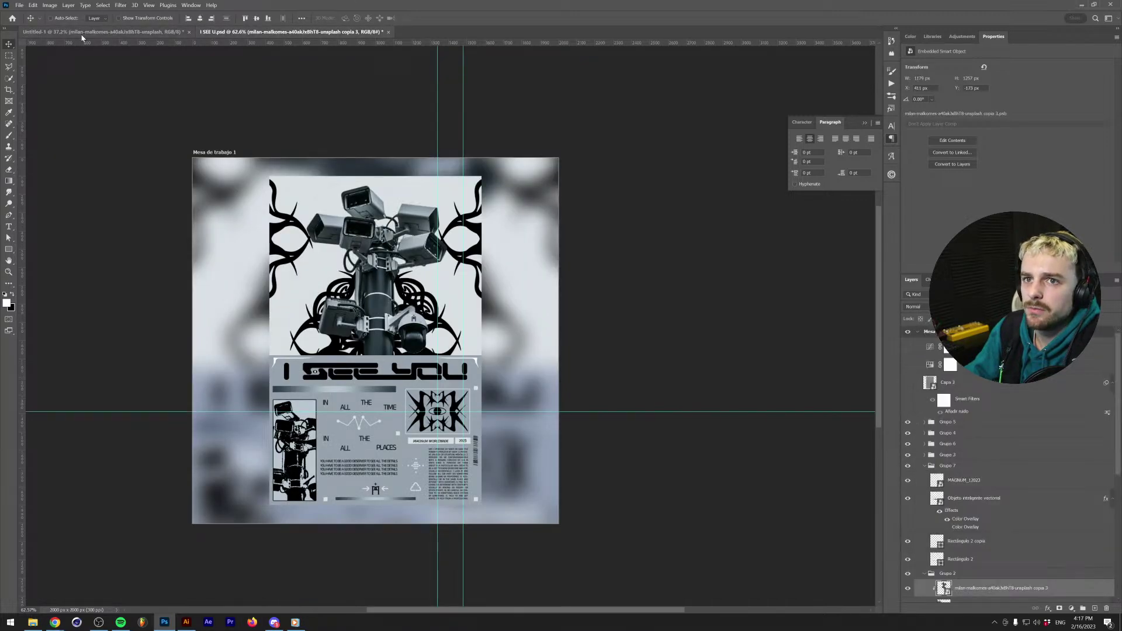
click(175, 32)
scroll(400, 355, up, 1)
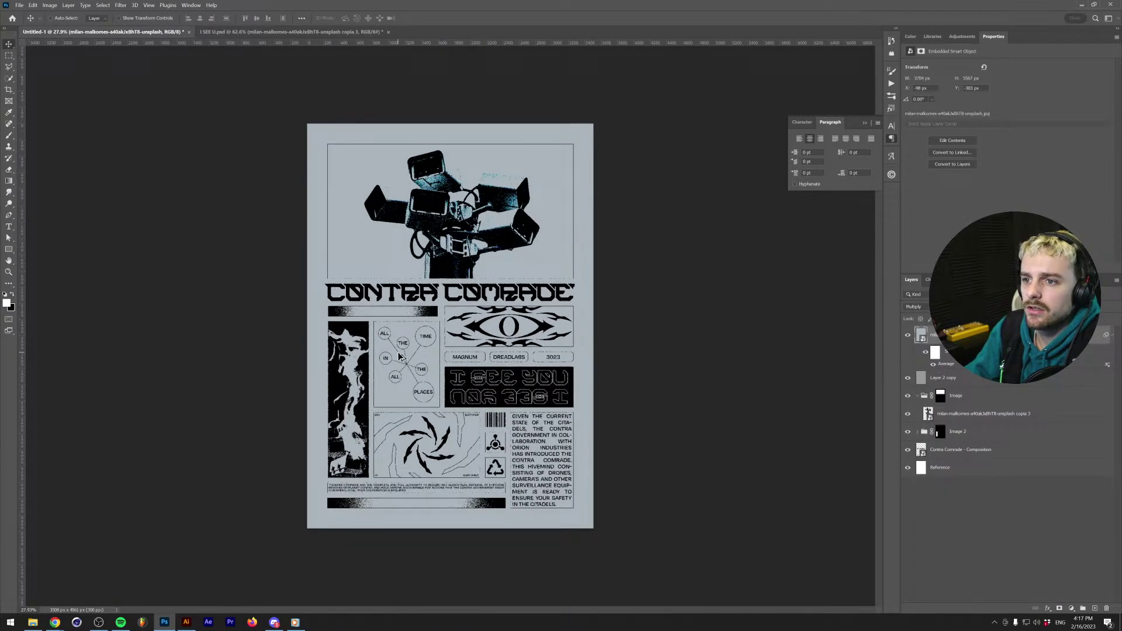
scroll(400, 356, down, 2)
scroll(400, 355, up, 1)
Delete the averaged color layer and the noise layer above the image groups, and check the I SEE U design.
shift+click(972, 383)
key(Delete)
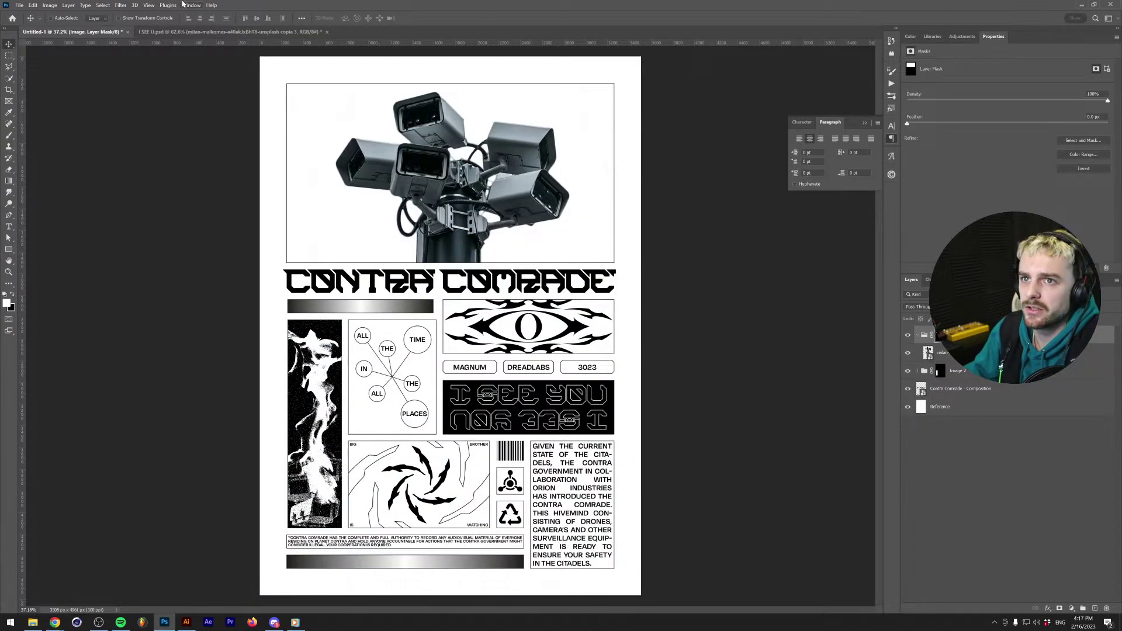
click(219, 33)
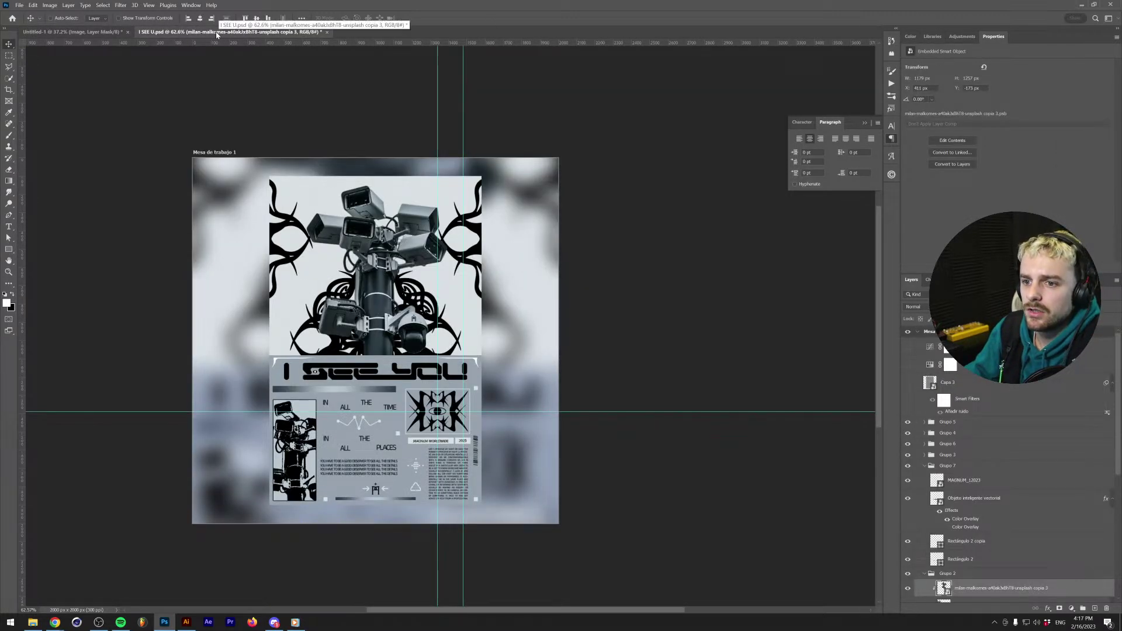
Sample the muted blue-grey from the tinted version of the poster, leaving the tint and top noise layers removed.
key(i)
click(109, 33)
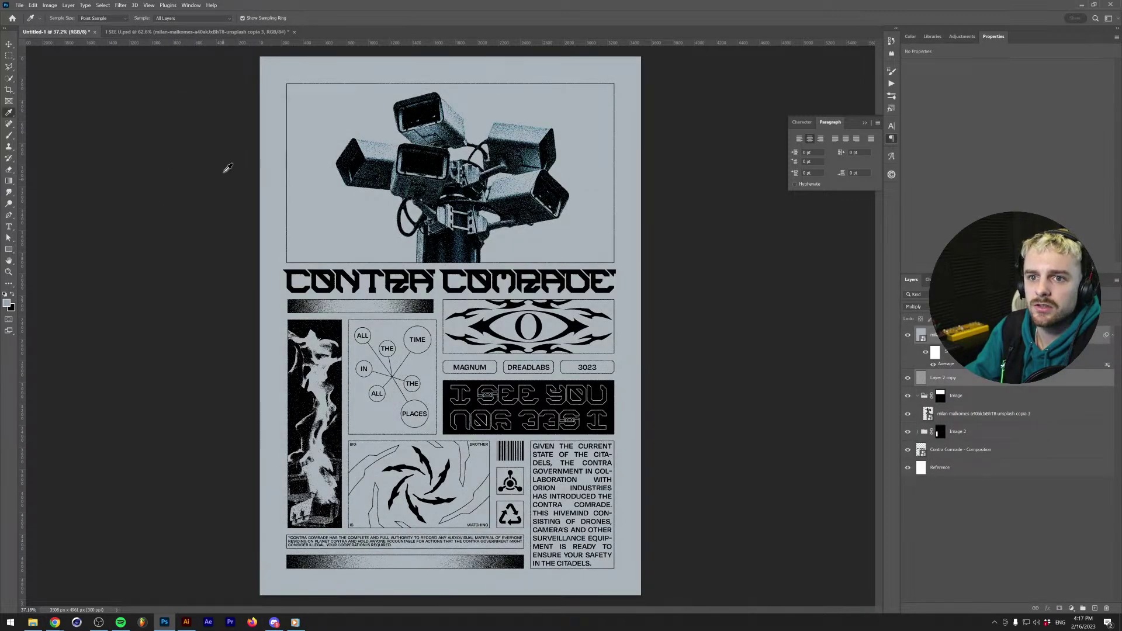
click(422, 214)
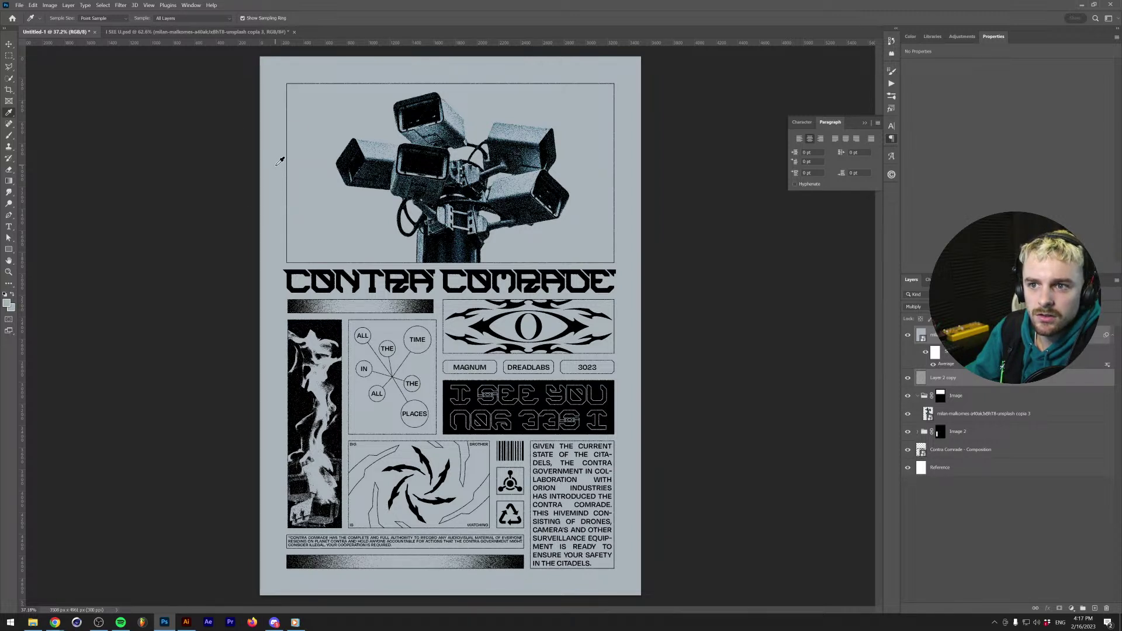
key(ctrl+v)
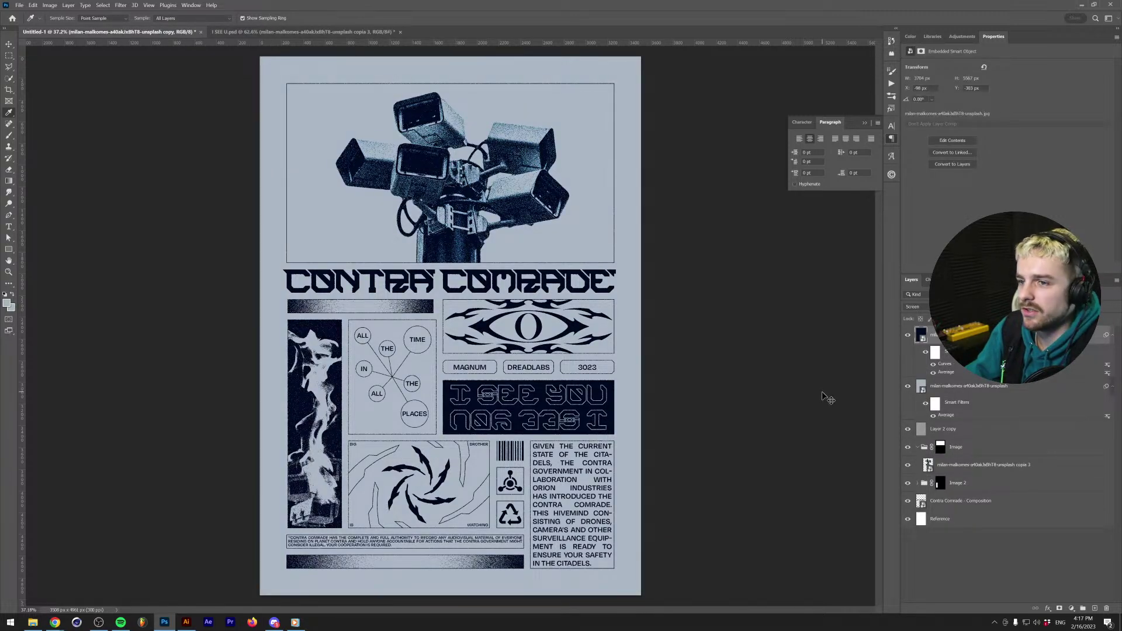
key(ctrl+z)
key(ctrl+z)
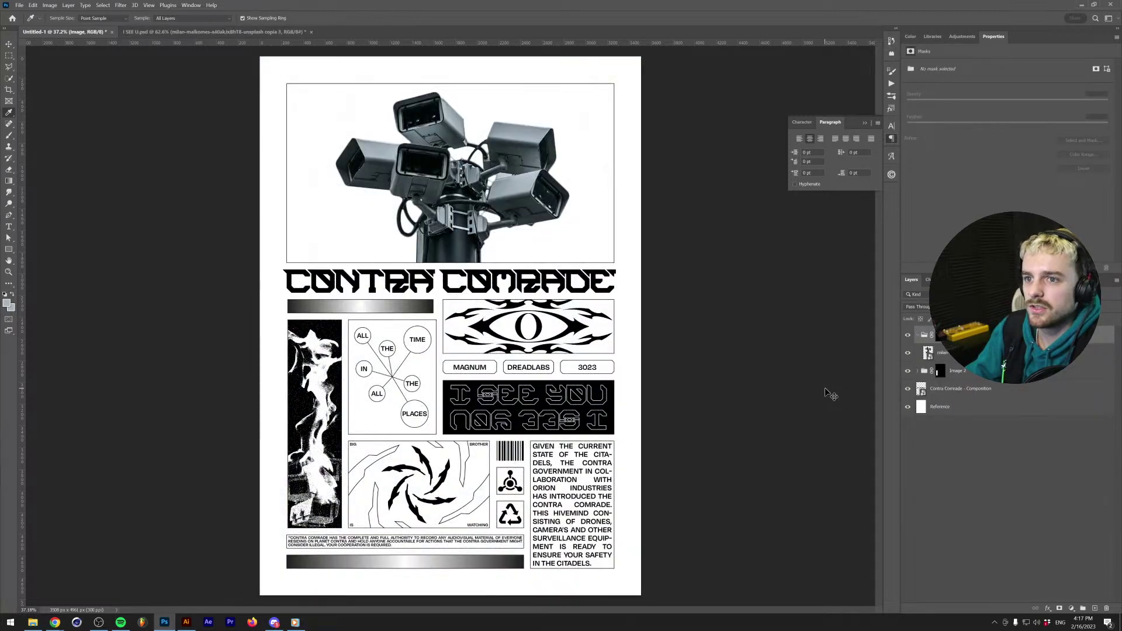
Add a Solid Color fill layer in the sampled blue-grey directly above the Reference layer.
click(977, 409)
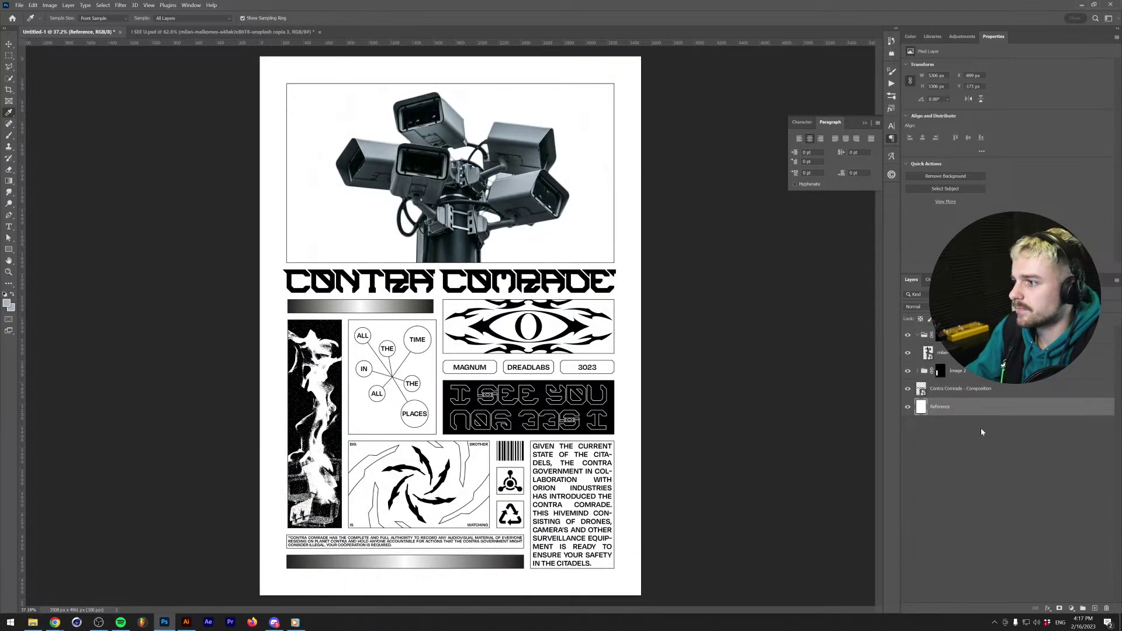
click(1079, 609)
click(1064, 453)
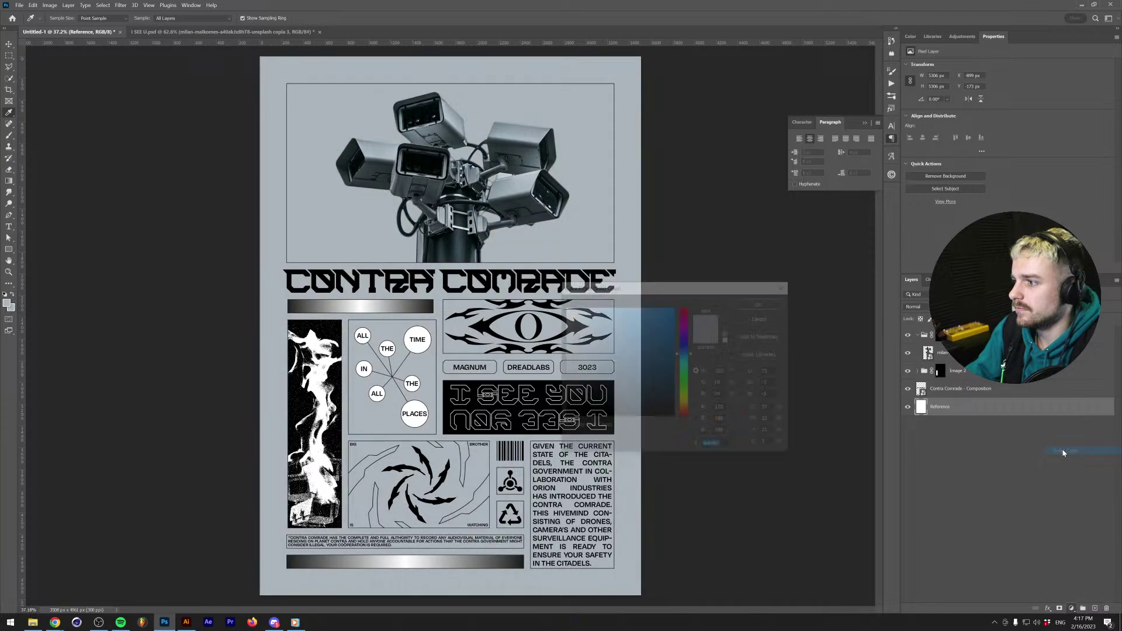
key(Return)
Blend out the whites of the Contra Comrade - Composition layer by splitting its Blend If highlight range from 0 to about 242.
key(alt+bracketright)
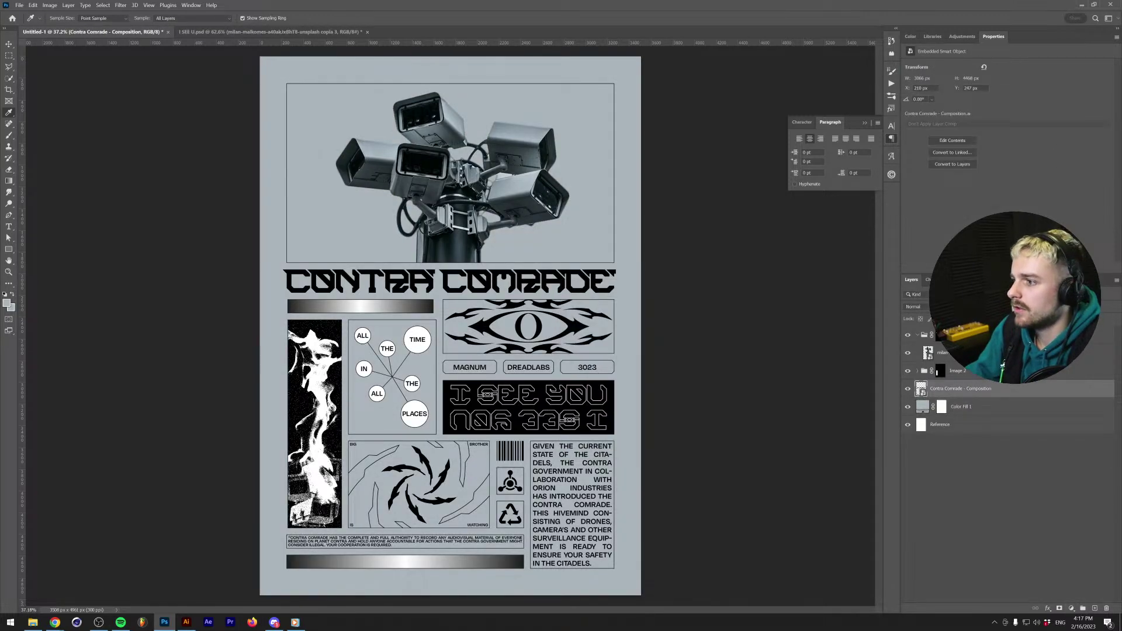
double_click(1012, 394)
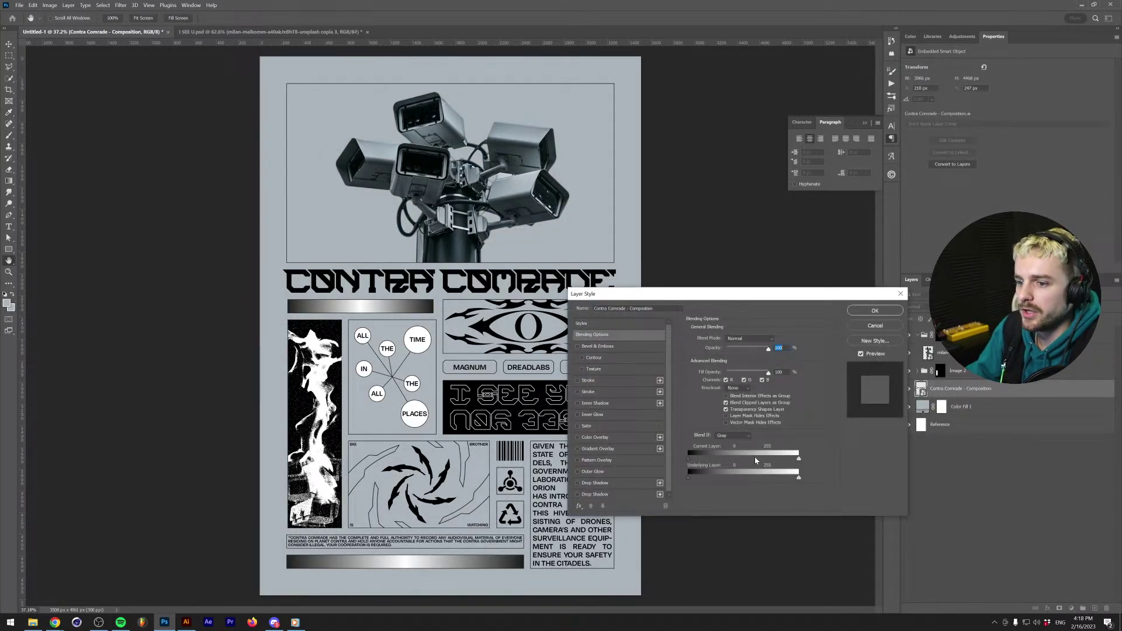
drag(769, 480, 691, 459)
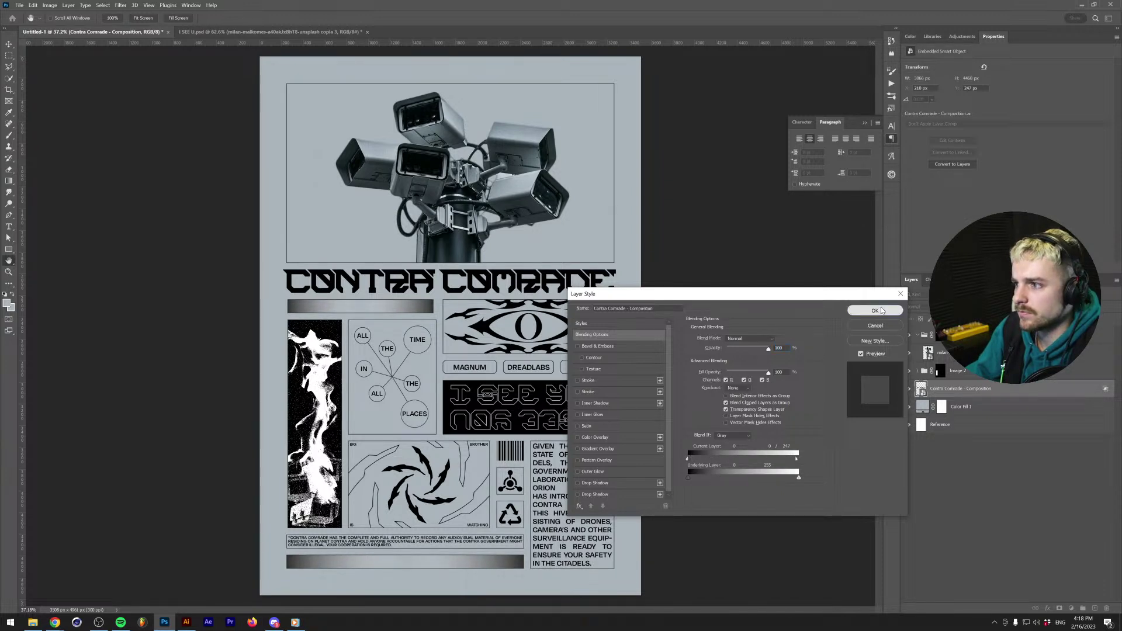
click(875, 311)
Set the blend mode of the Image 2 group to Multiply.
click(939, 371)
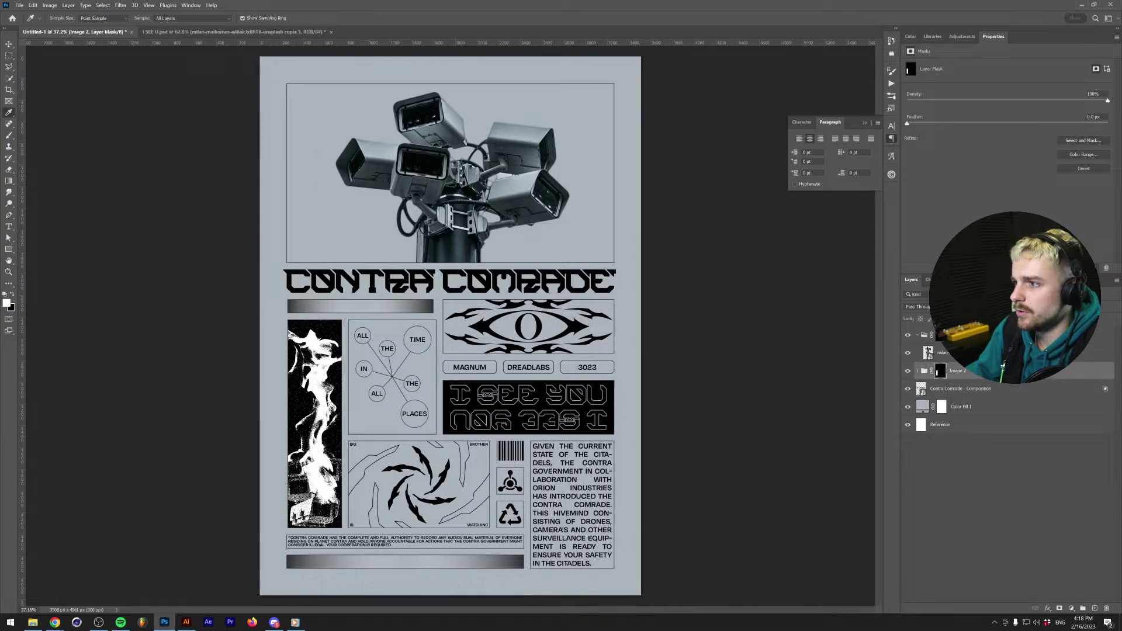
click(914, 307)
click(917, 355)
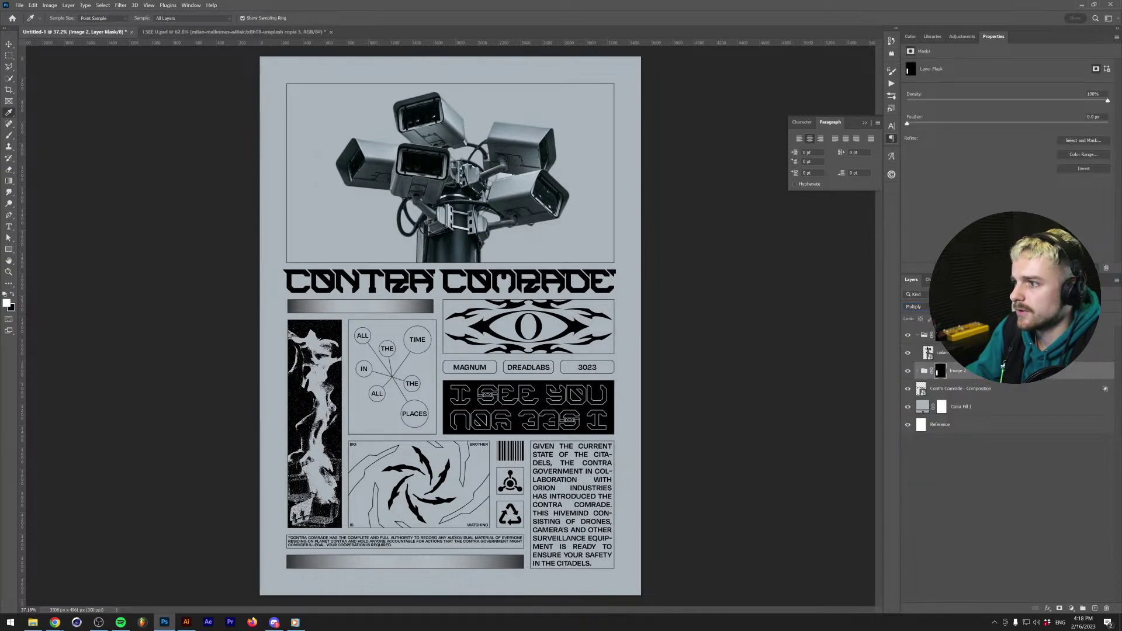
click(964, 335)
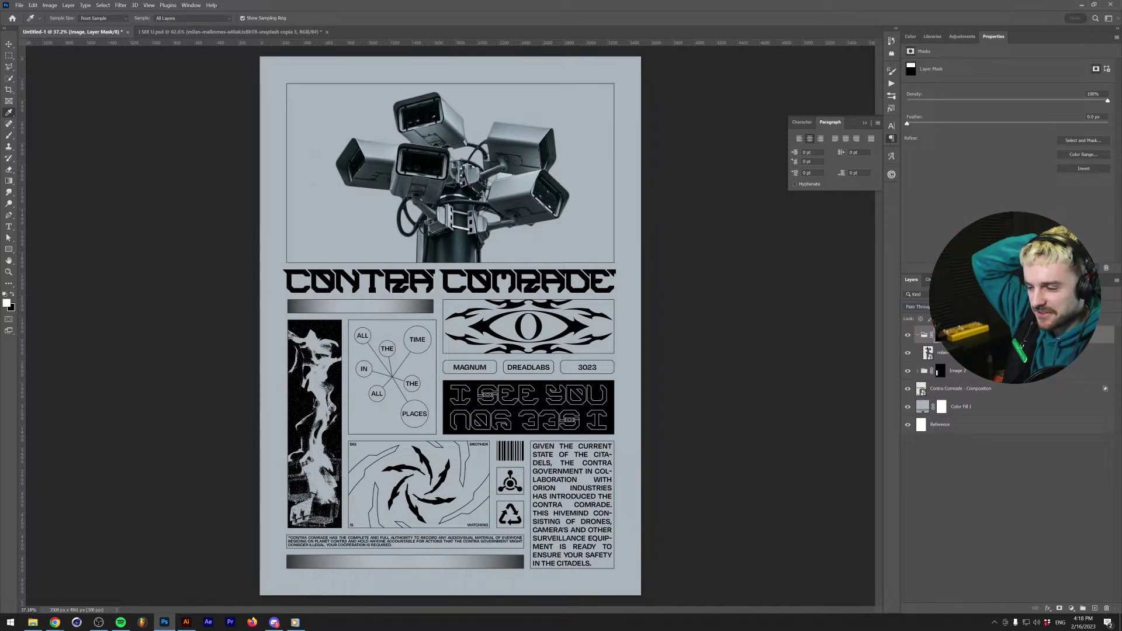
click(8, 43)
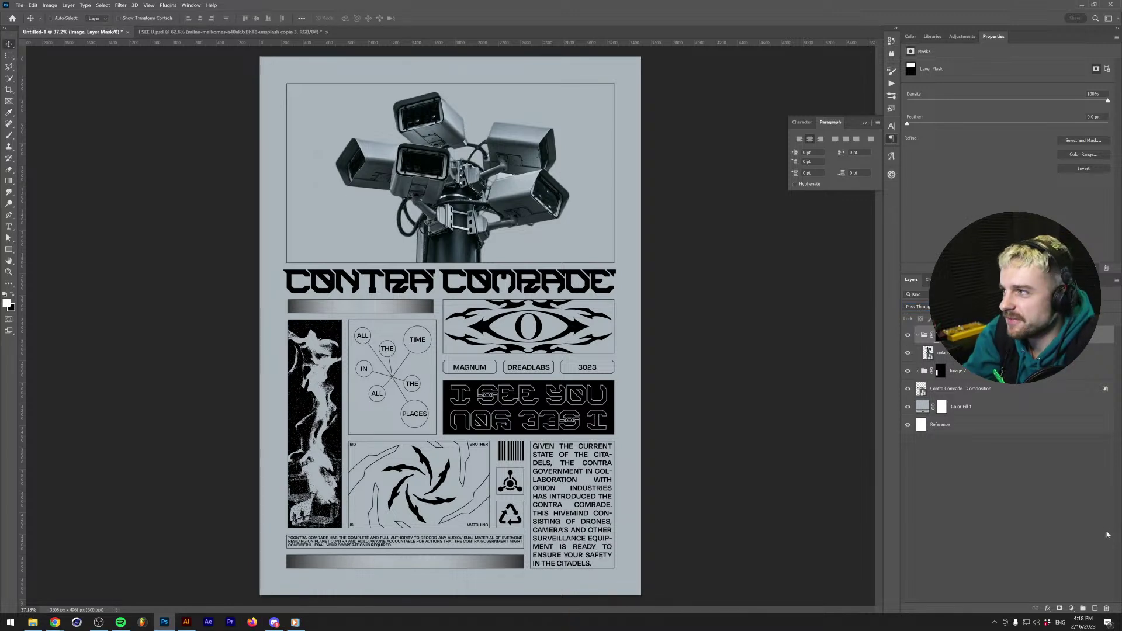
Delete the layer mask from the Color Fill 1 layer.
click(1050, 483)
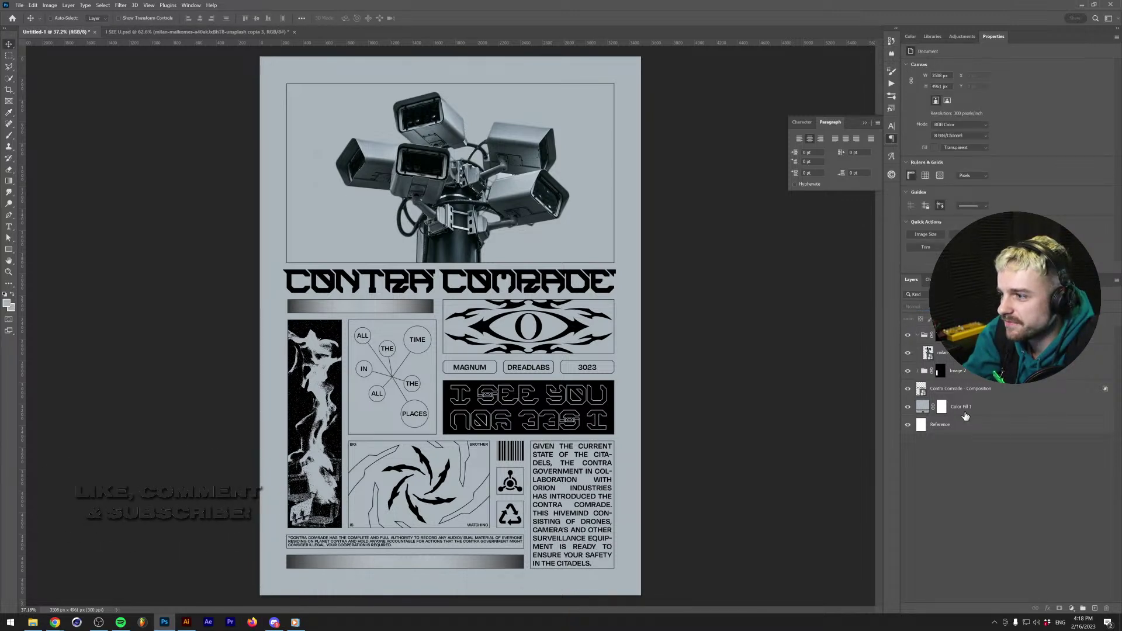
right_click(943, 408)
click(955, 429)
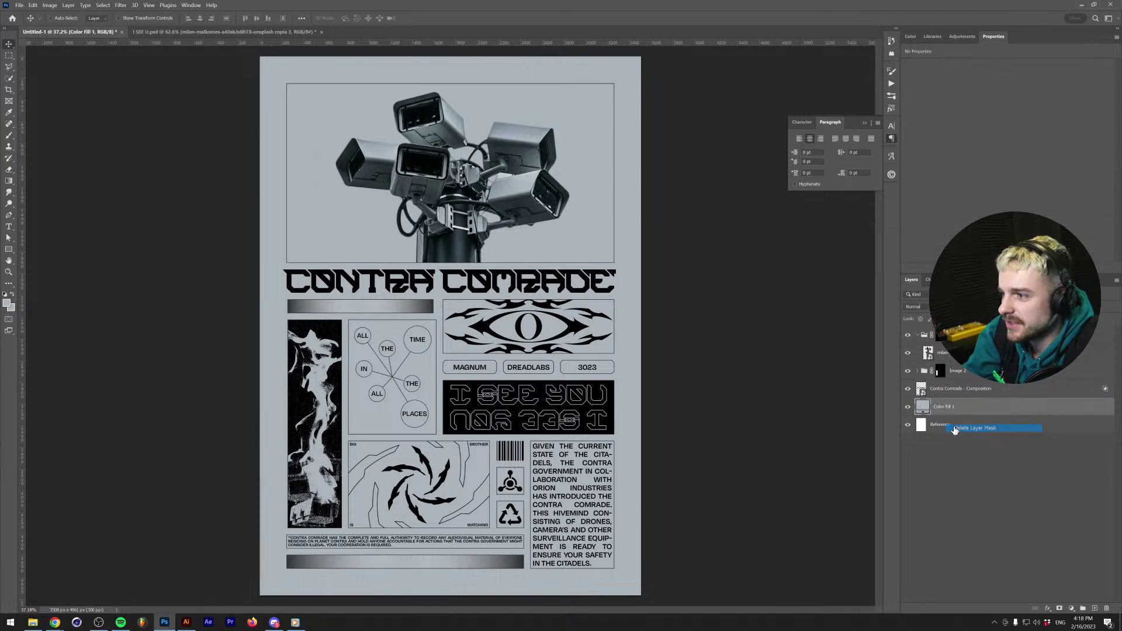
click(950, 460)
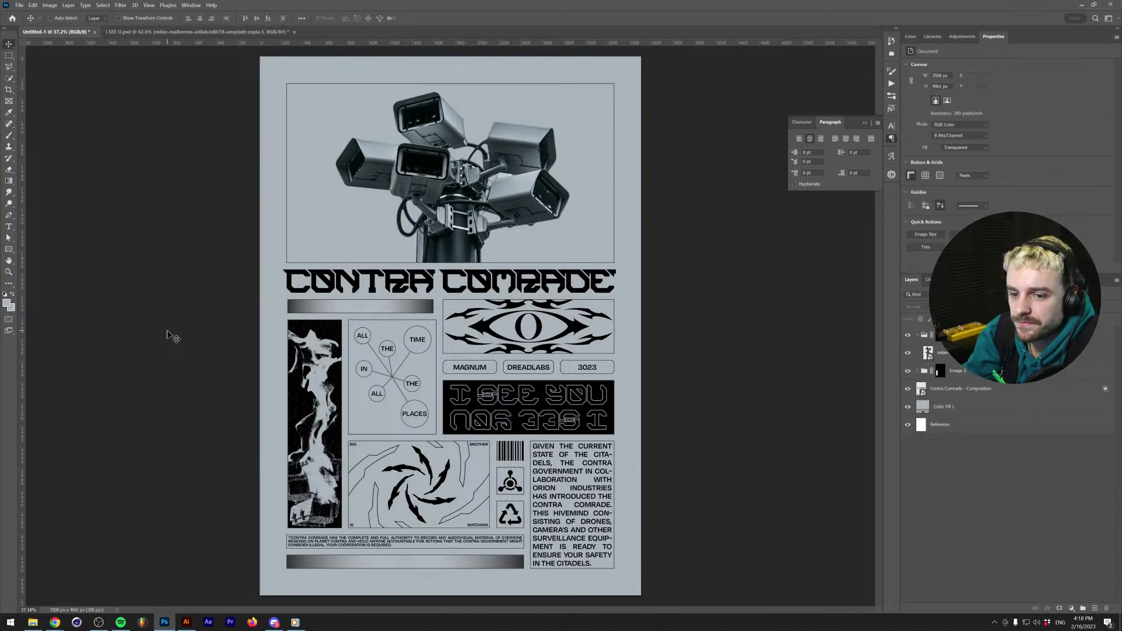
key(ctrl+minus)
key(ctrl+0)
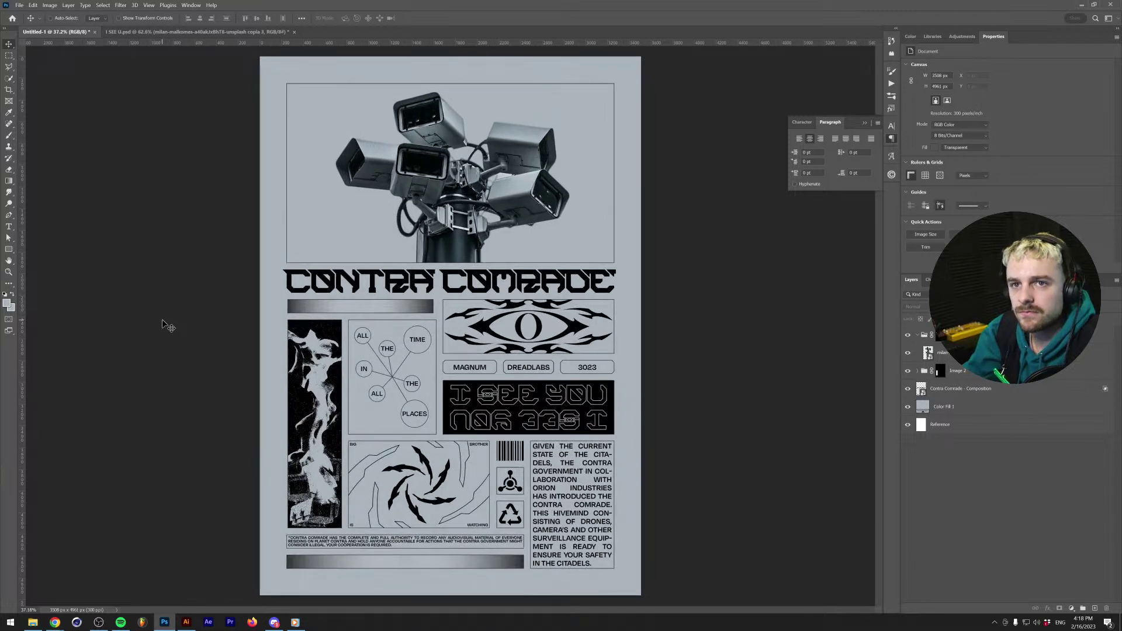
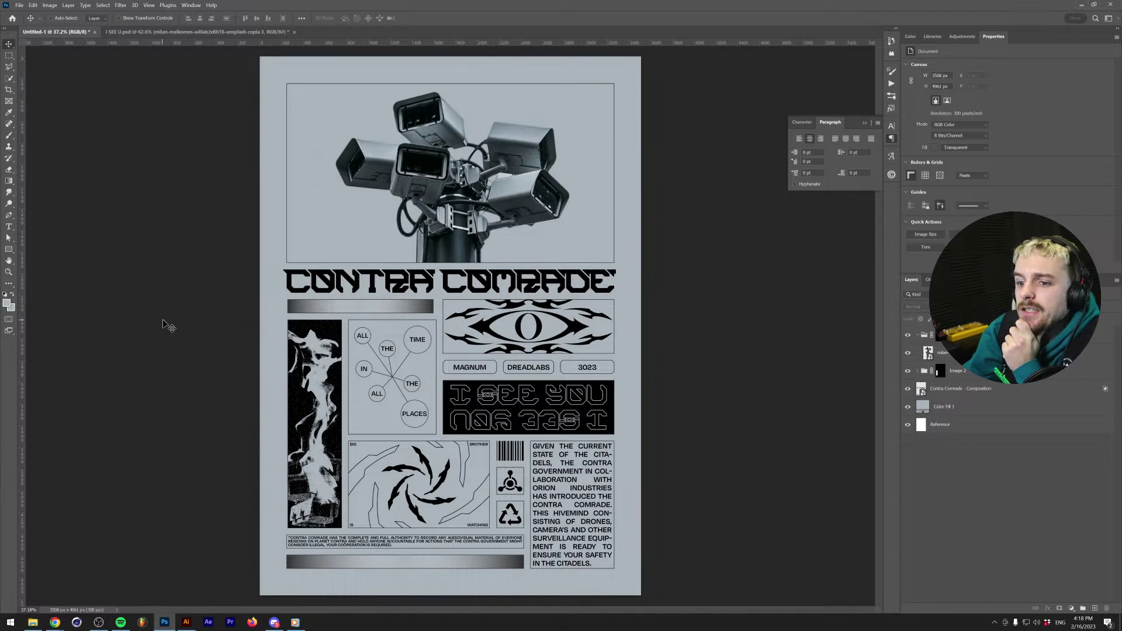
Add a layer mask to the photo layer directly below the noise layer in the Image 2 group.
click(919, 372)
click(961, 422)
click(1059, 609)
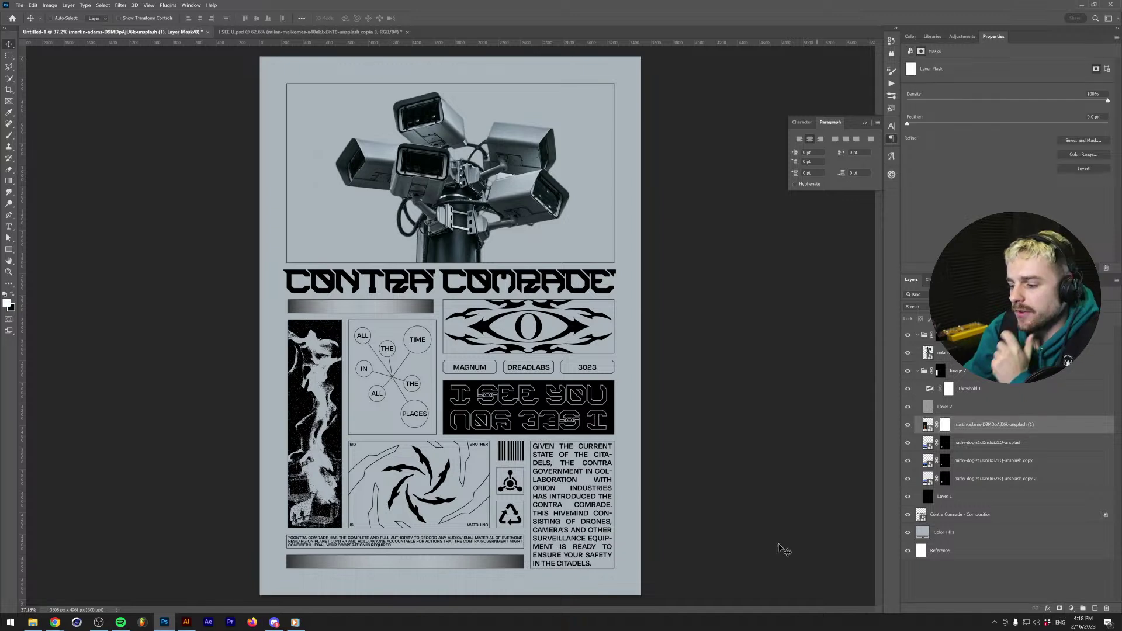
Paint black with an enlarged brush on the new mask over the lower part of the flame strip to hide excess photo detail.
key(b)
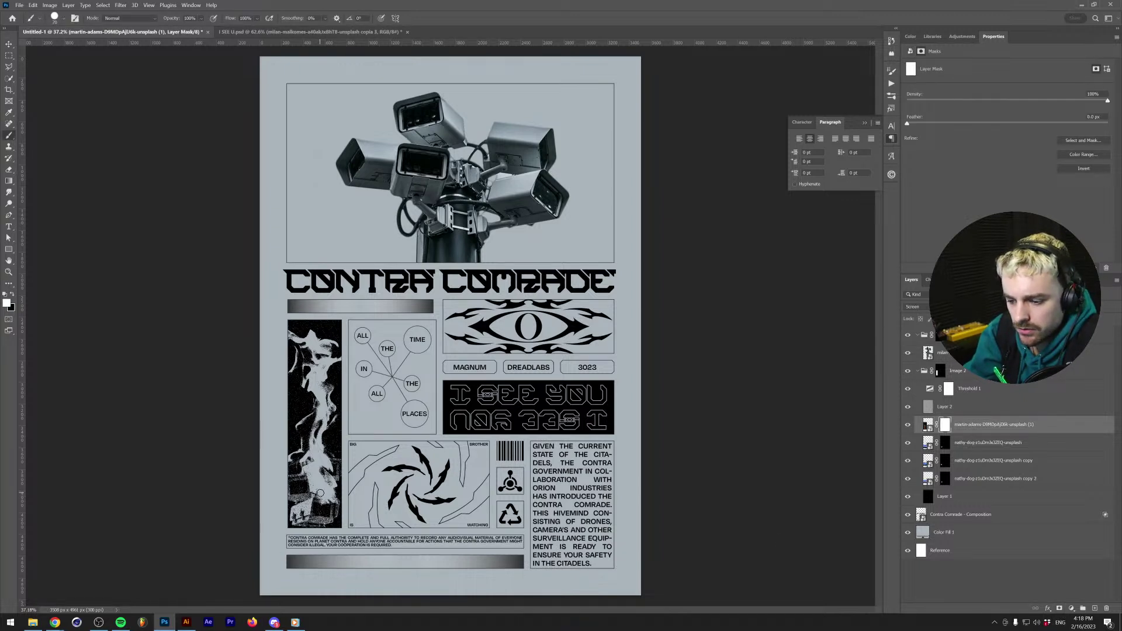
key(bracketright)
key(bracketright)
key(bracketright)
key(bracketright)
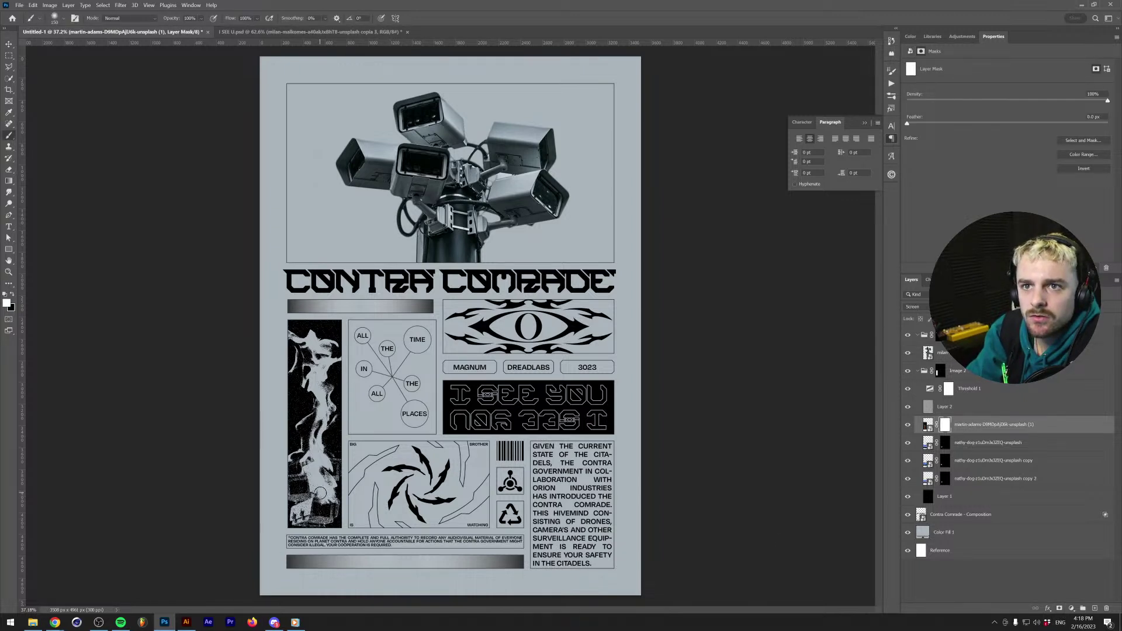
key(x)
mouse_move(320, 493)
mouse_down()
mouse_move(328, 500)
mouse_move(312, 482)
mouse_move(329, 468)
mouse_move(316, 468)
mouse_up()
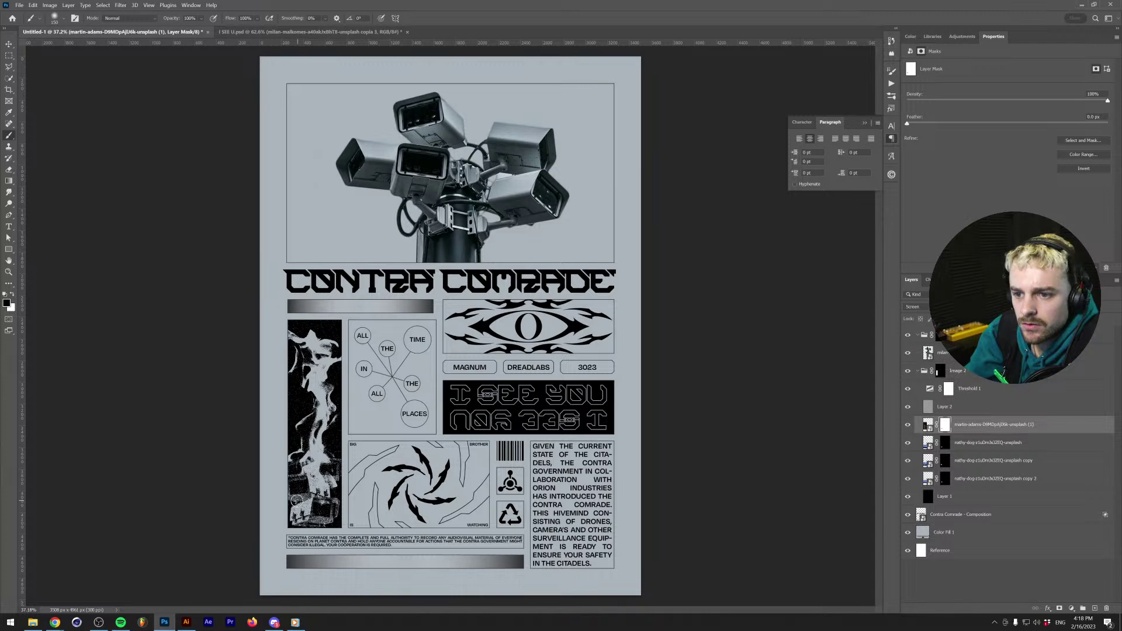
key(v)
Collapse both image groups and select the Color Fill 1 layer.
key(ctrl+minus)
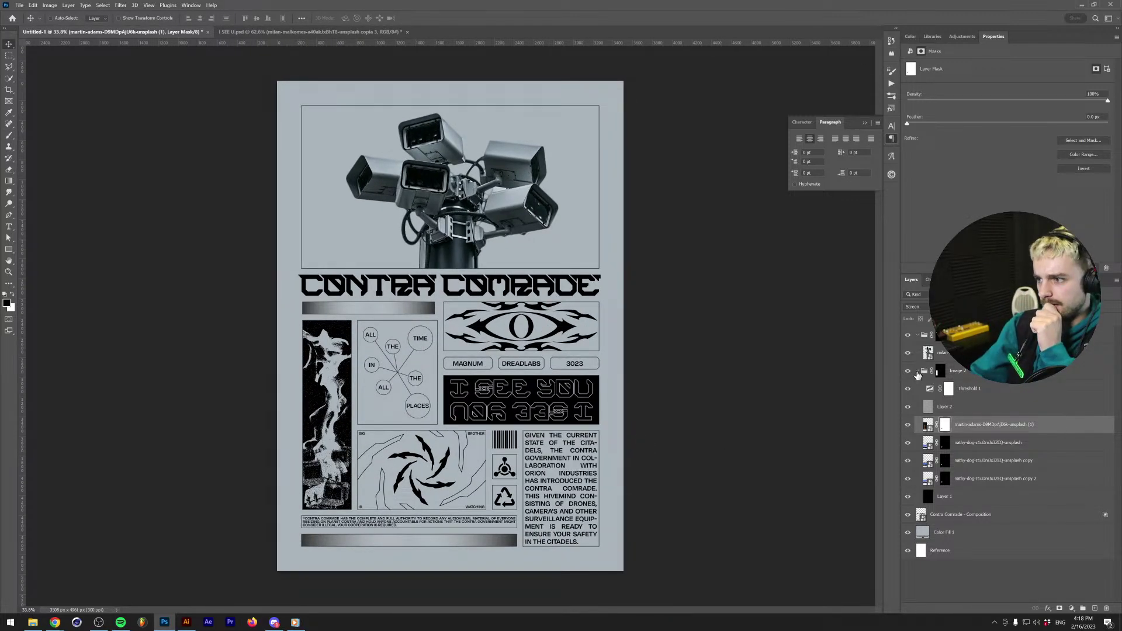
click(917, 370)
click(917, 335)
click(943, 389)
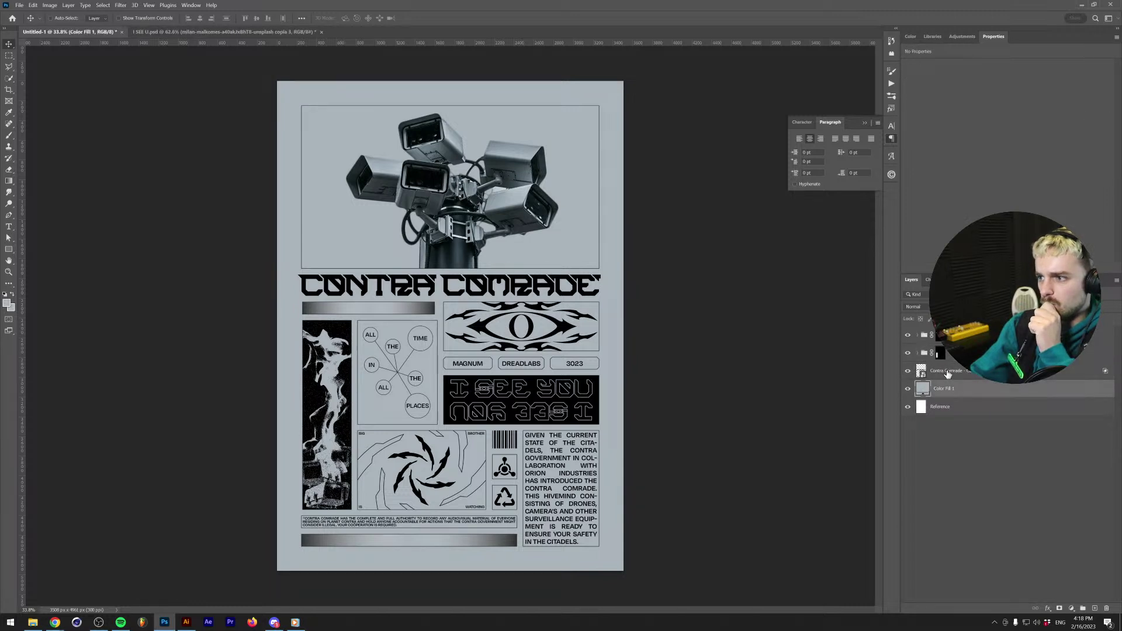
Duplicate the noise layer from the Image 2 group to the very top of the layer stack.
click(947, 372)
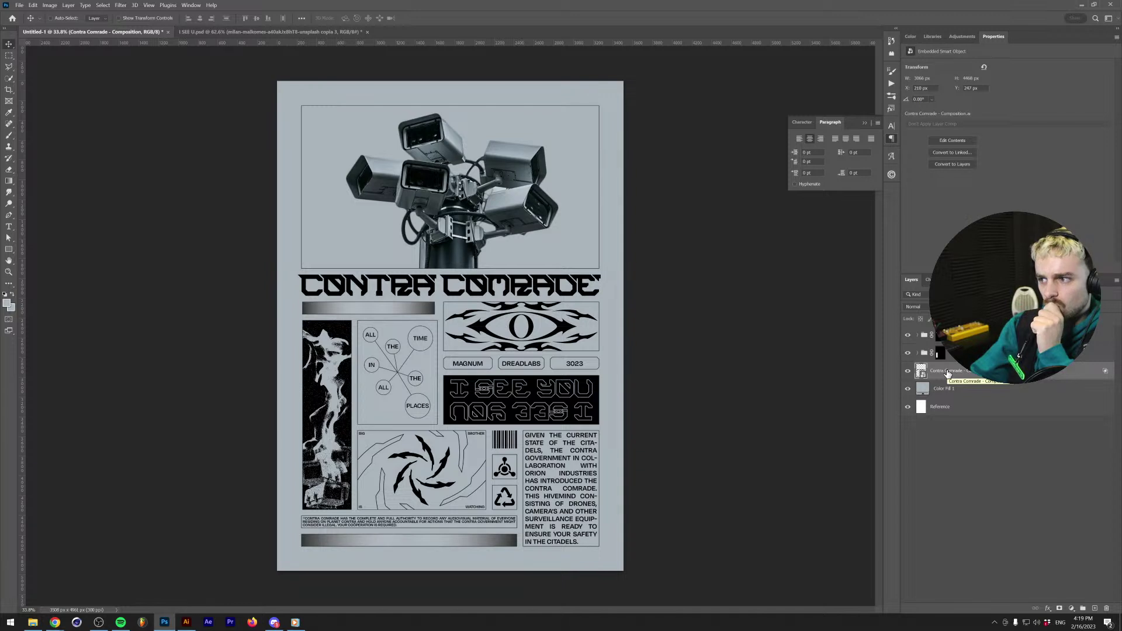
click(919, 353)
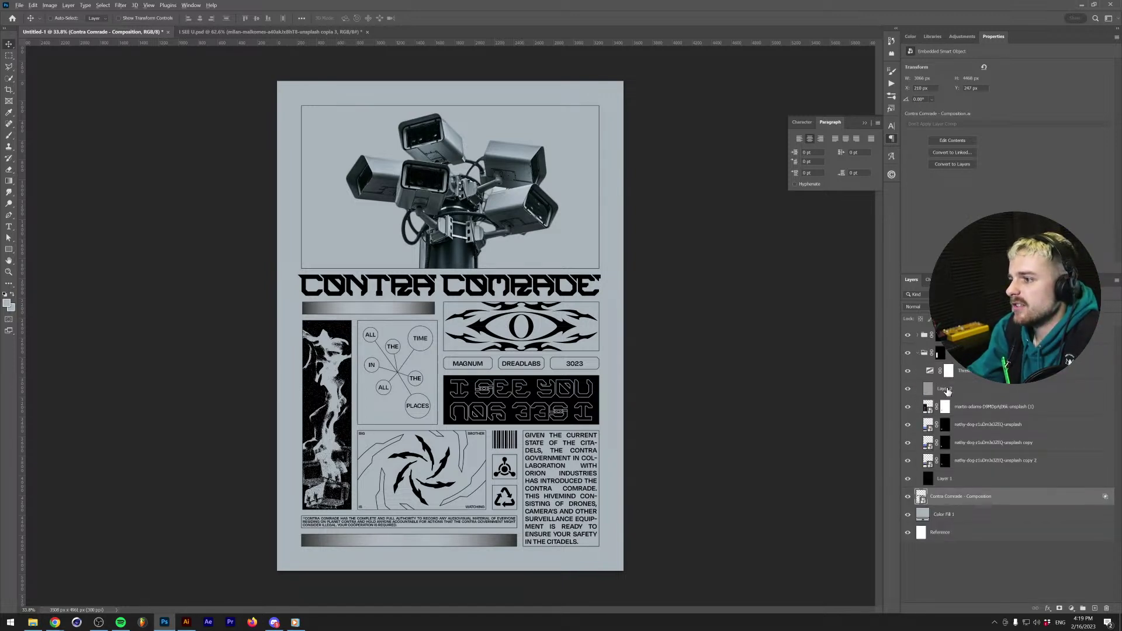
drag(944, 389, 935, 335)
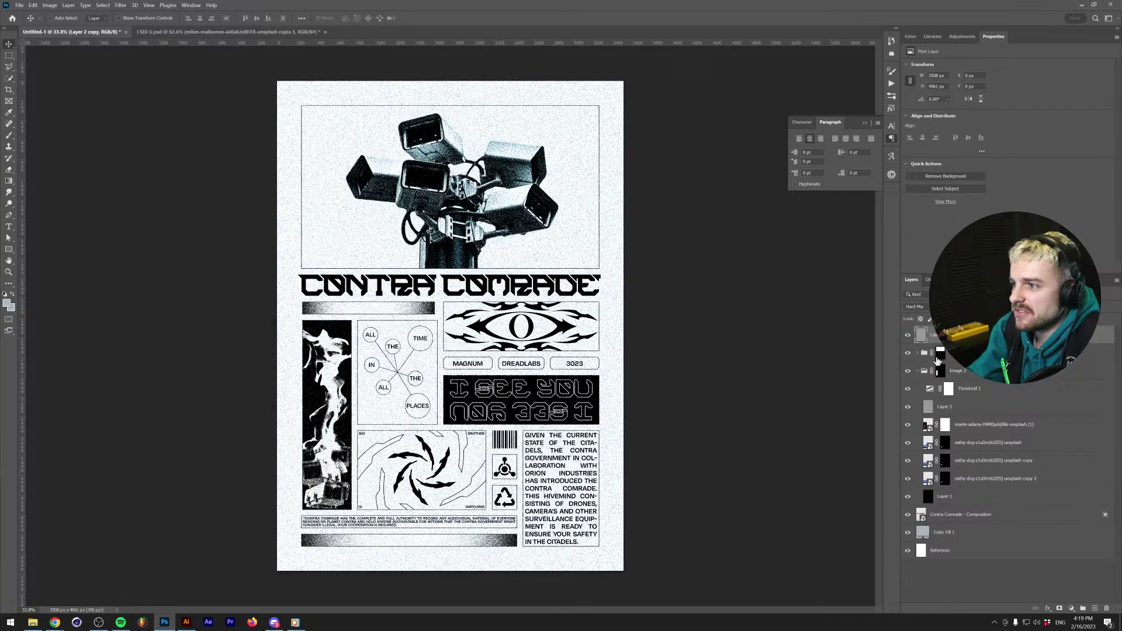
click(917, 370)
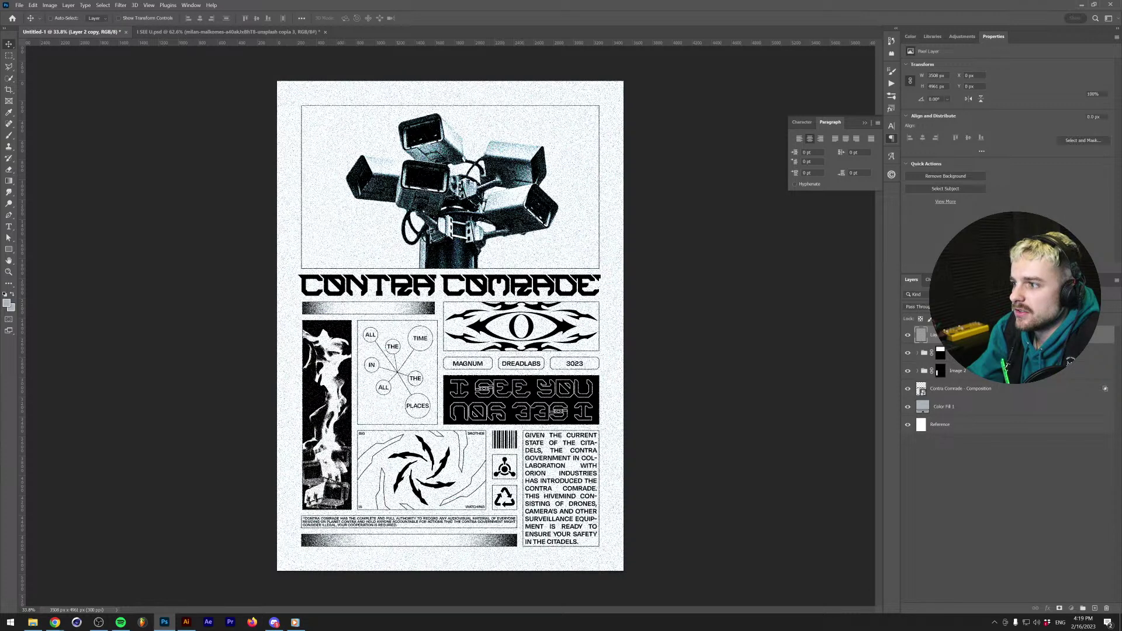
Group both image groups with the Contra Comrade - Composition layer and clip the noise copy to that group.
click(960, 354)
shift+click(962, 392)
key(ctrl+g)
alt+click(959, 344)
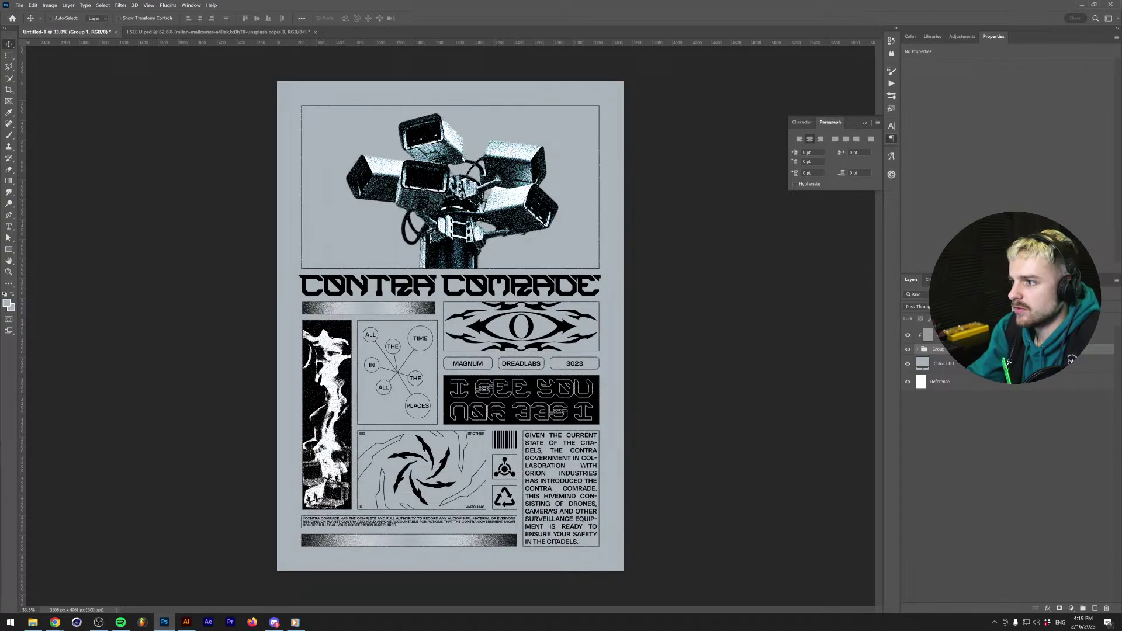
Group the clipped noise copy together with the artwork group and set the new group's blend mode to Multiply.
shift+click(959, 335)
key(ctrl+g)
click(917, 306)
click(916, 357)
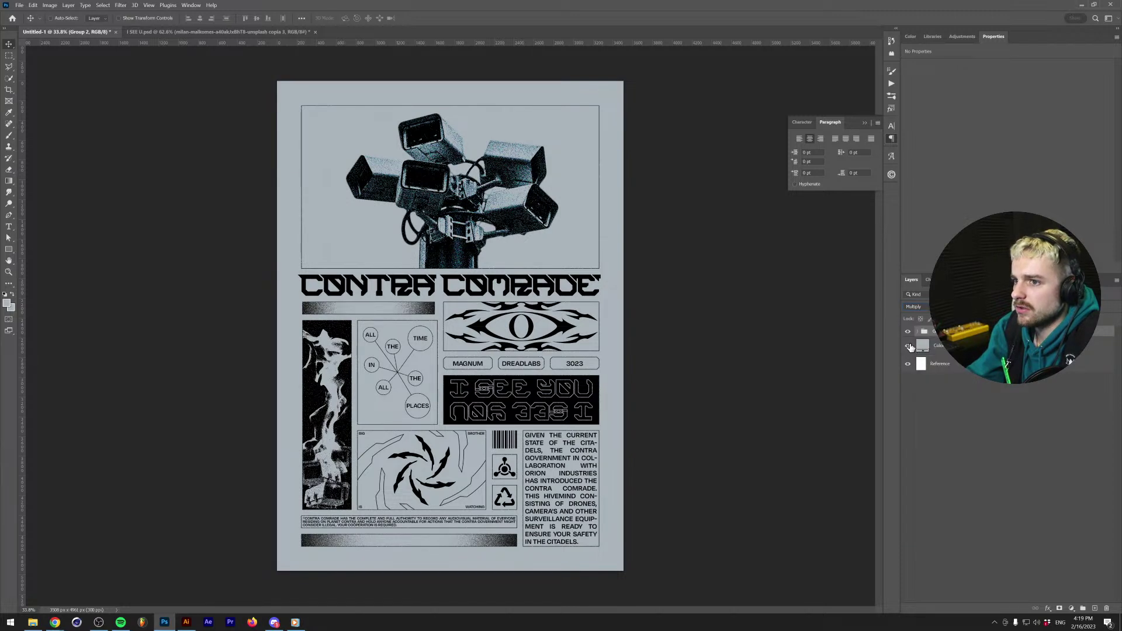
Move the Color Fill 1 layer above the Multiply group and hide it.
click(917, 332)
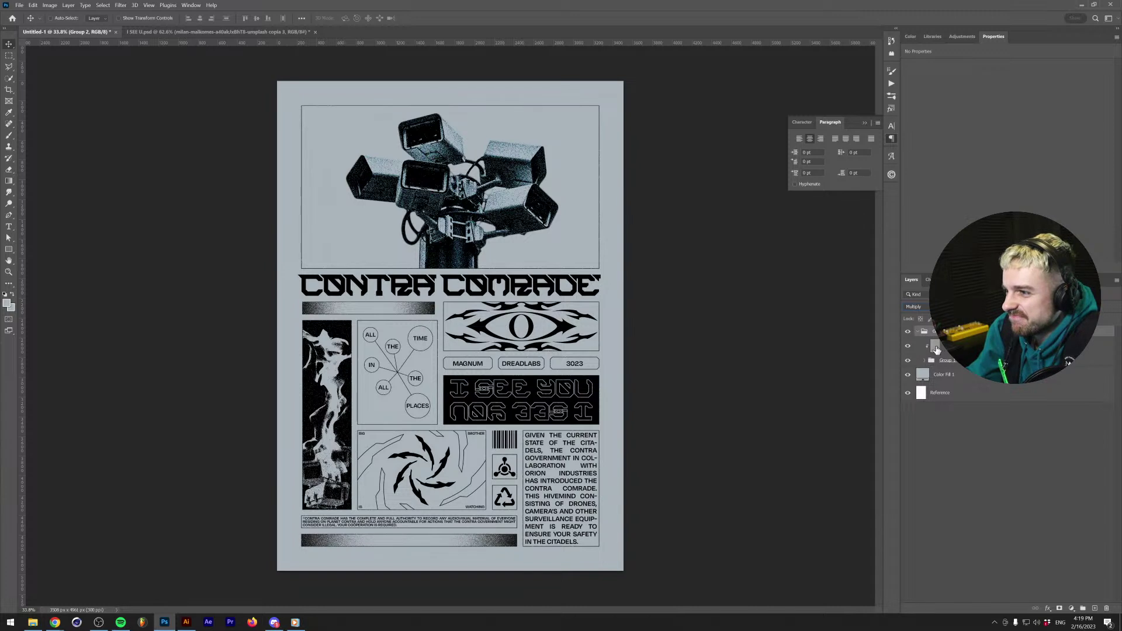
click(940, 348)
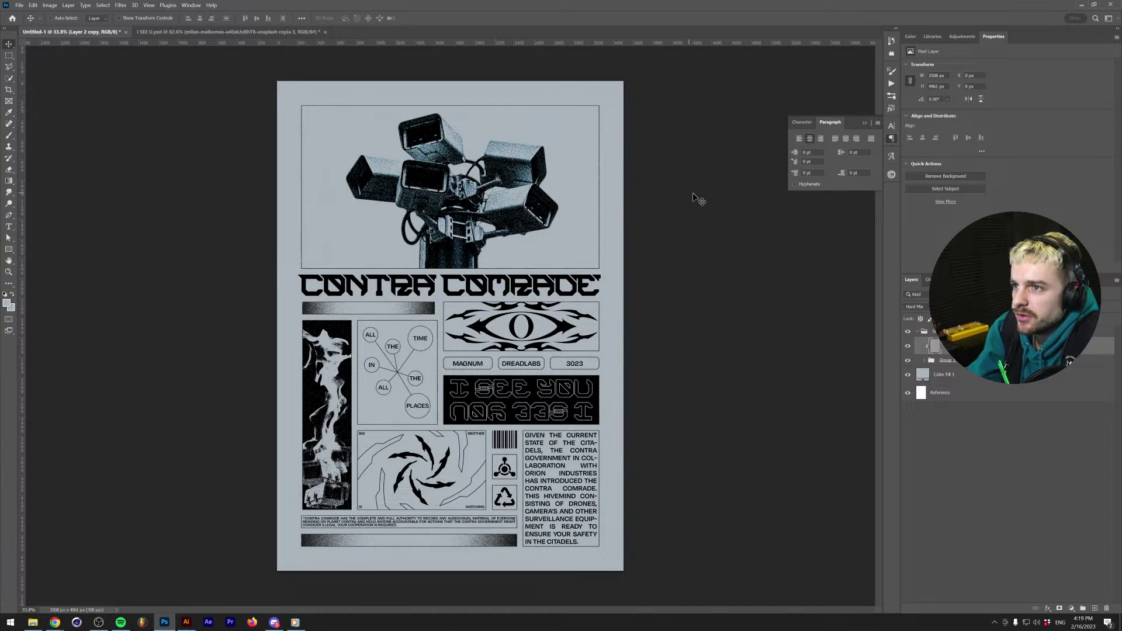
click(939, 380)
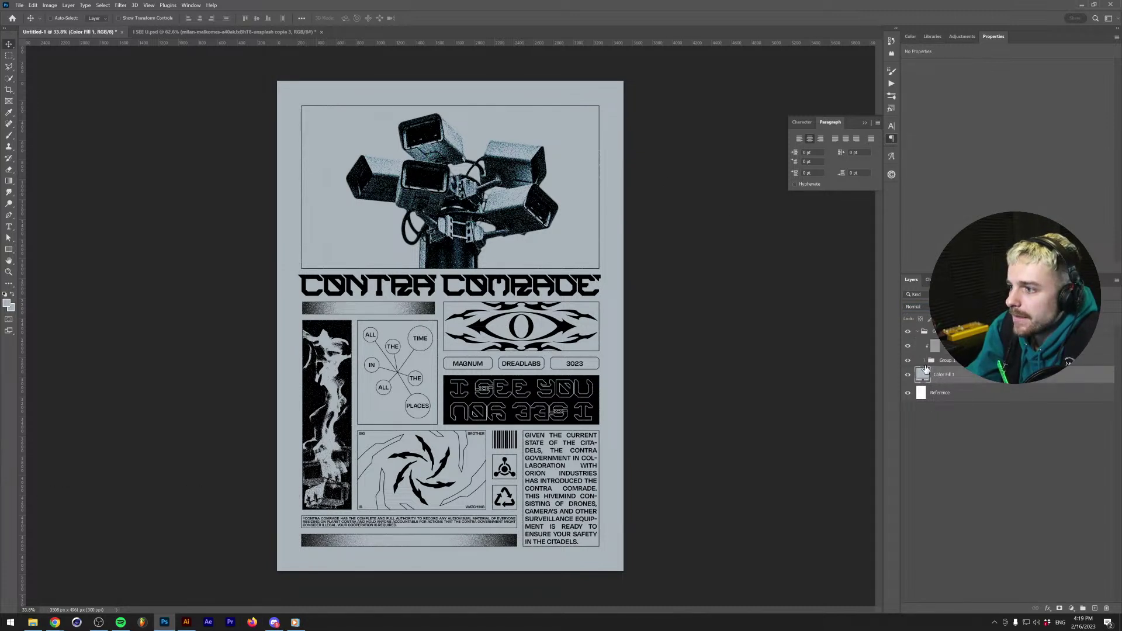
drag(928, 370, 932, 330)
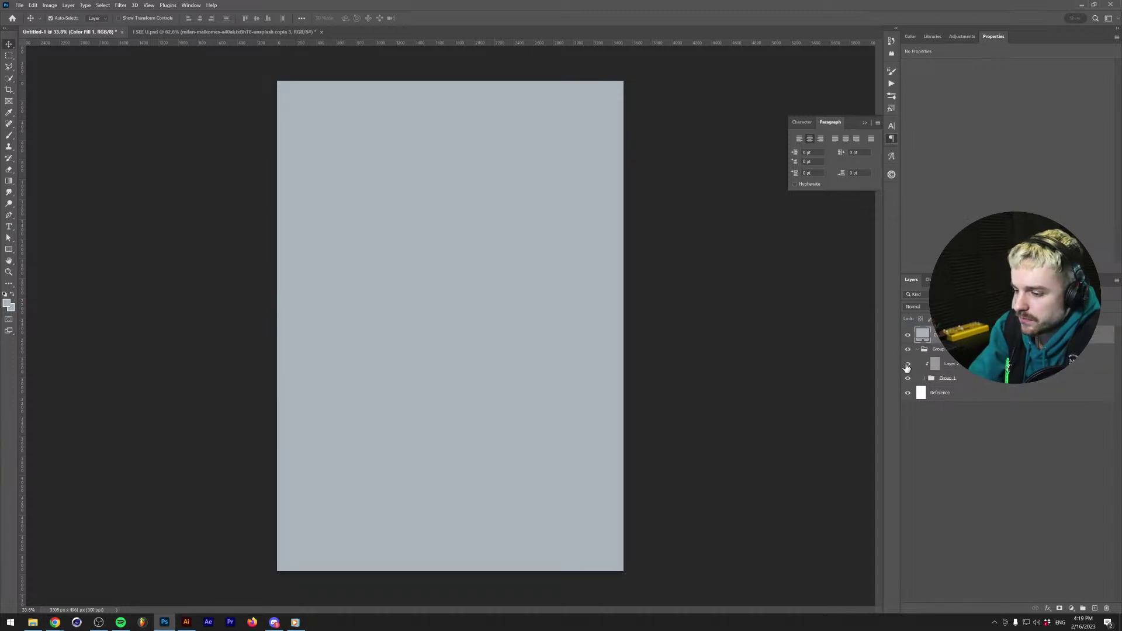
click(908, 335)
Rename the outer artwork group as Composition and convert it to a smart object.
click(917, 349)
click(939, 349)
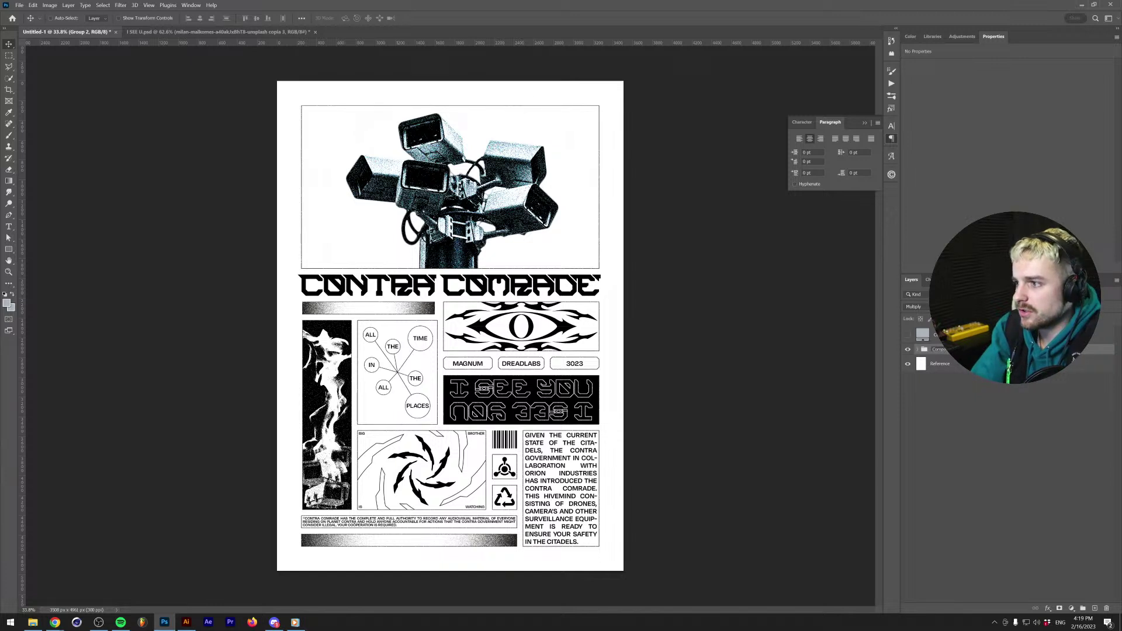
key(Return)
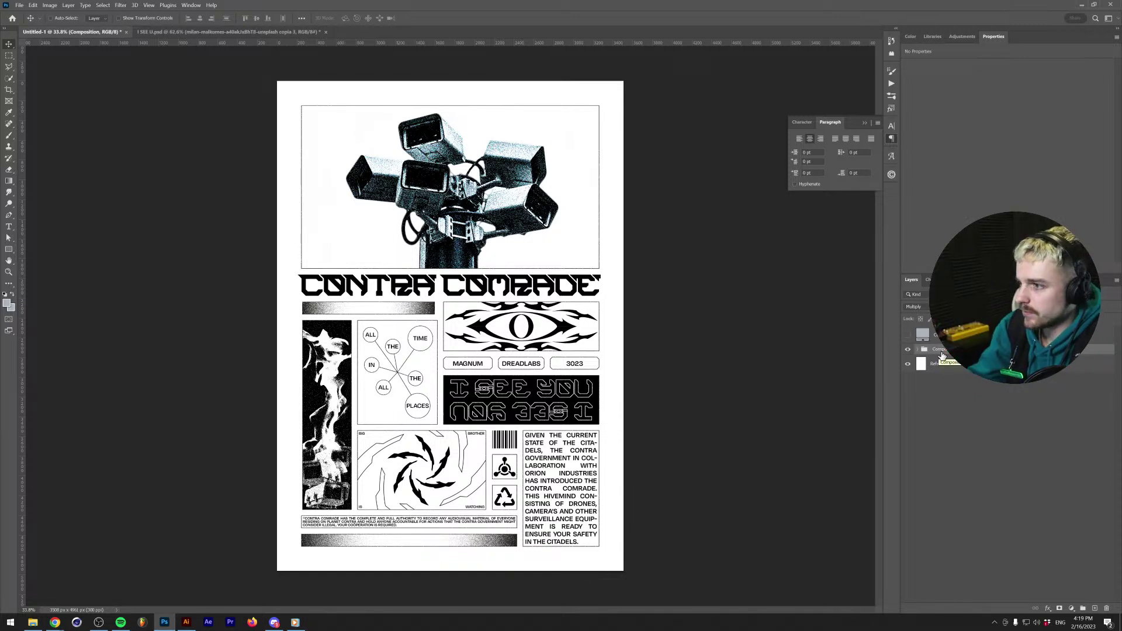
right_click(942, 355)
click(962, 366)
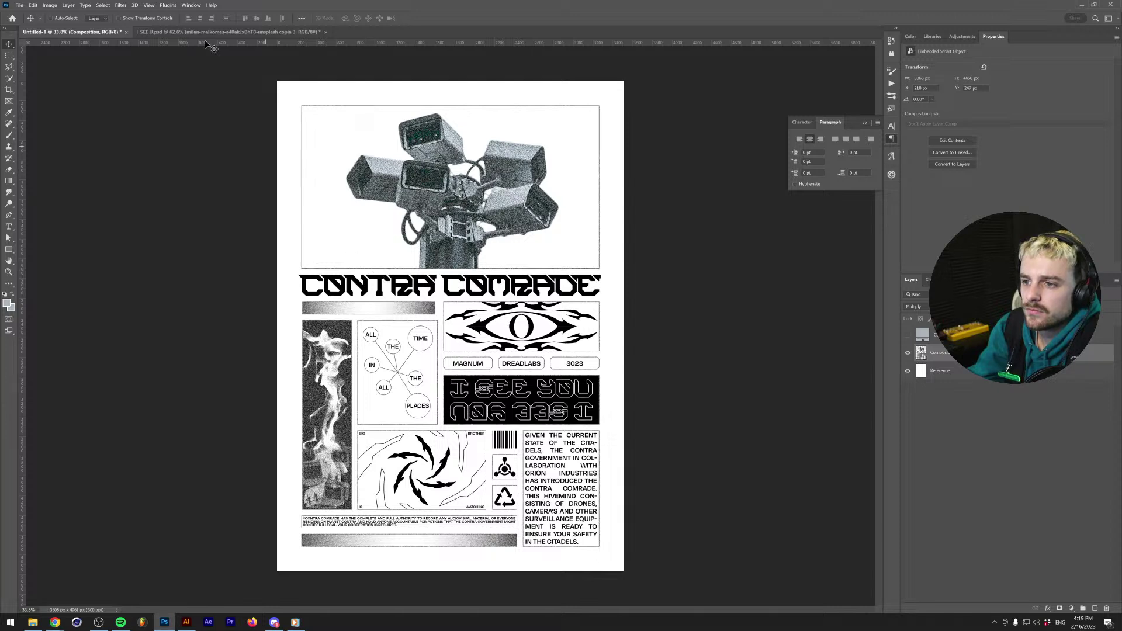
Apply a Gaussian Blur with a 1-pixel radius to the Composition smart object.
click(121, 4)
mouse_move(149, 111)
click(271, 141)
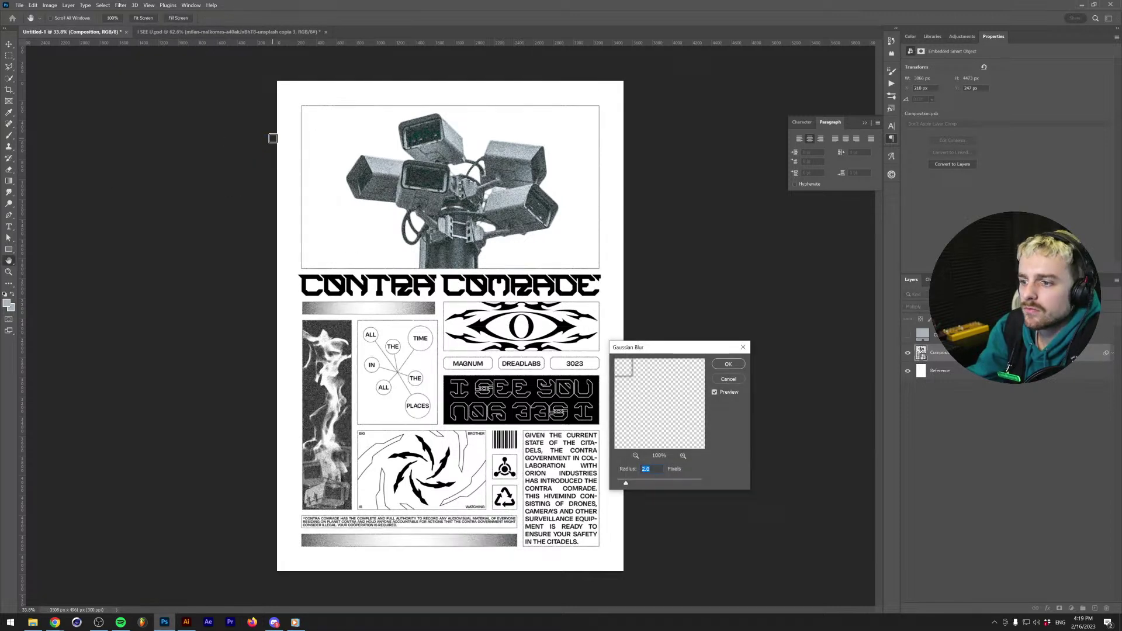
text(1.0)
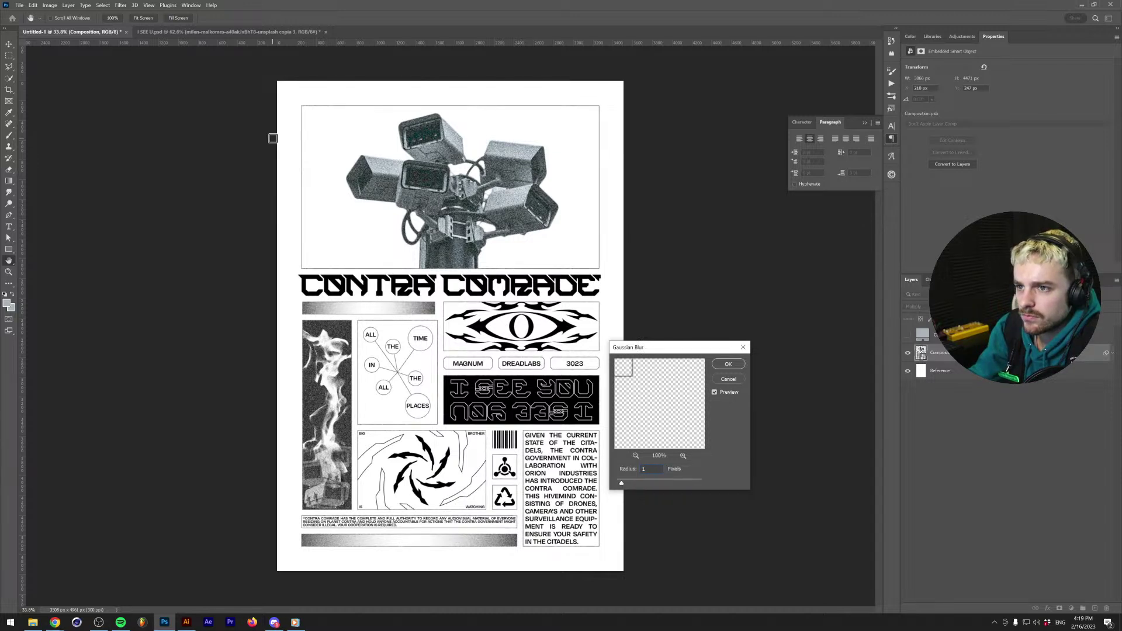
key(Return)
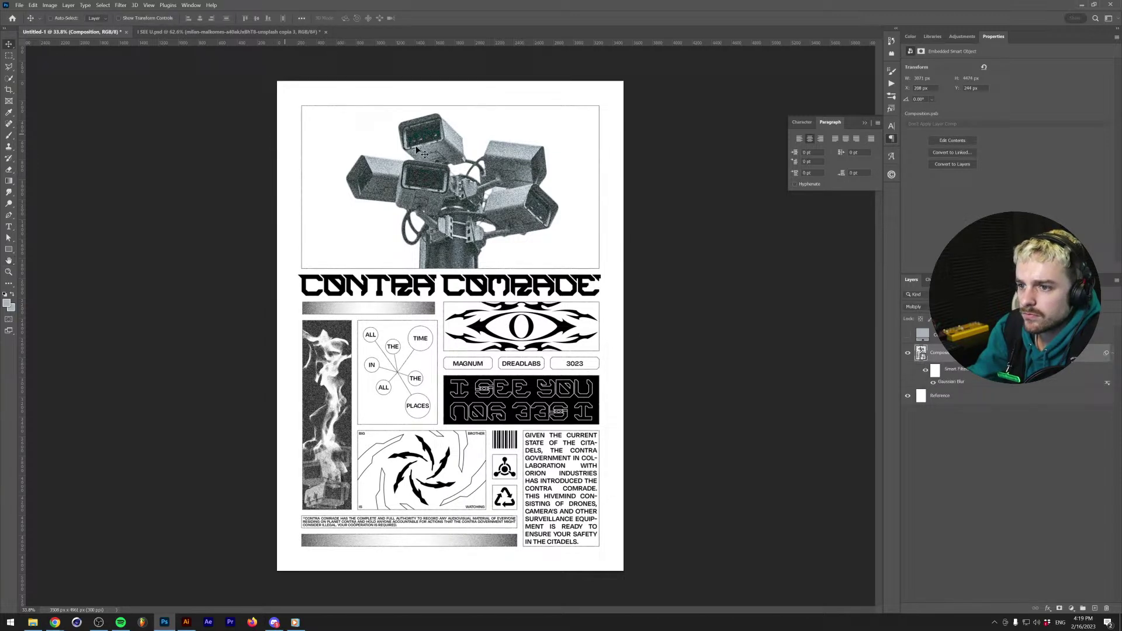
Add a Gradient Map running from black to light blue-grey above the Composition layer and delete the hidden Color Fill 1 layer.
click(962, 37)
click(967, 80)
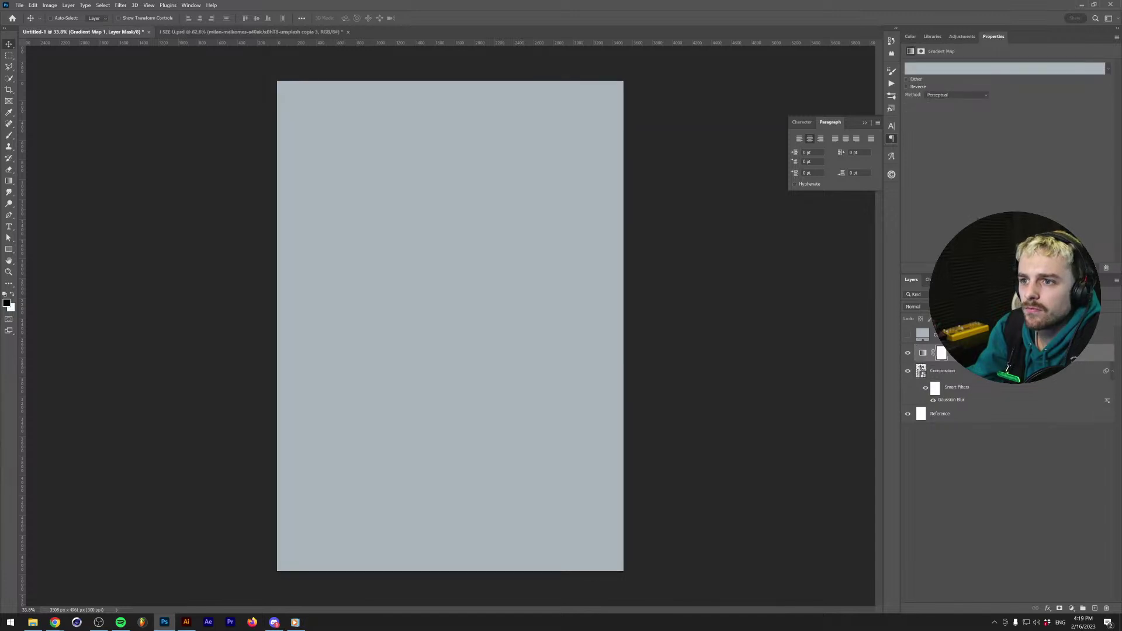
click(980, 69)
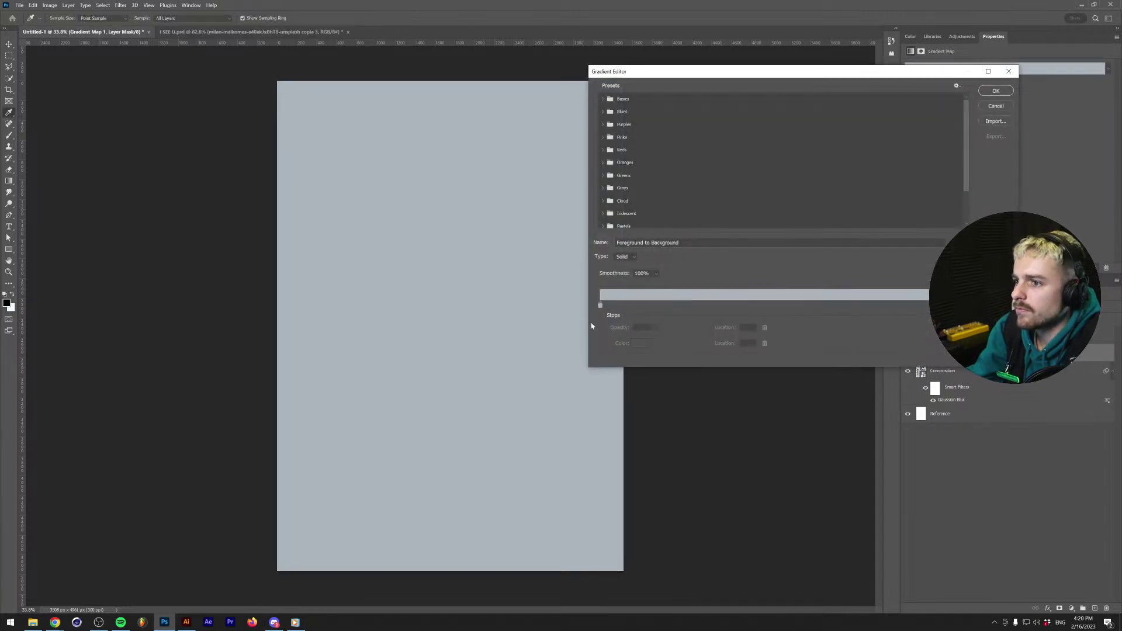
click(642, 344)
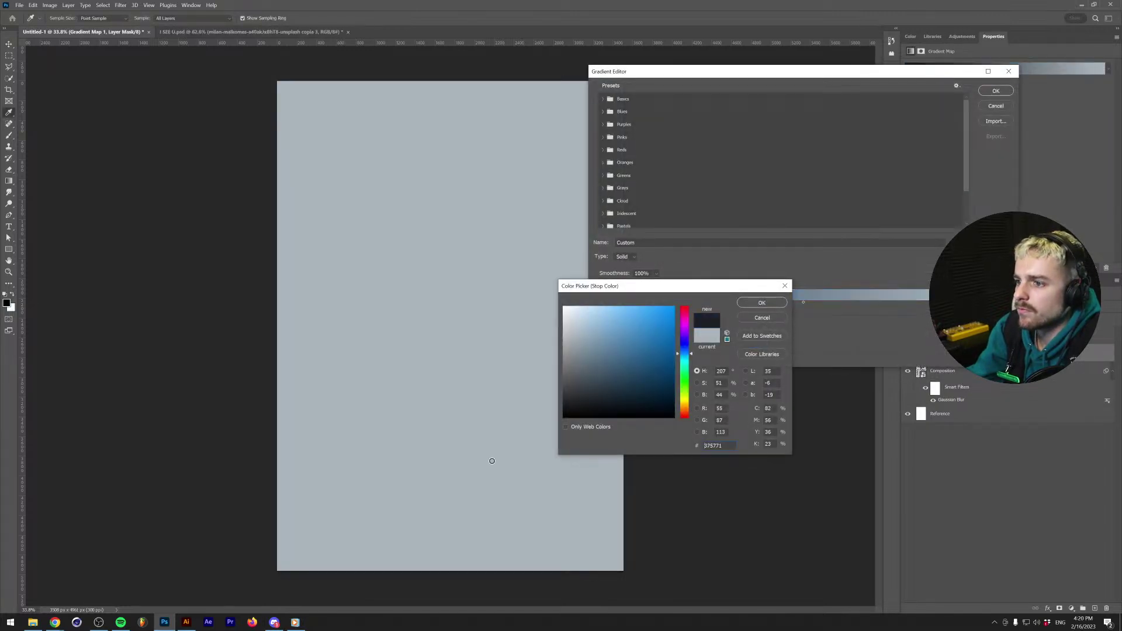
click(609, 402)
click(764, 304)
click(996, 91)
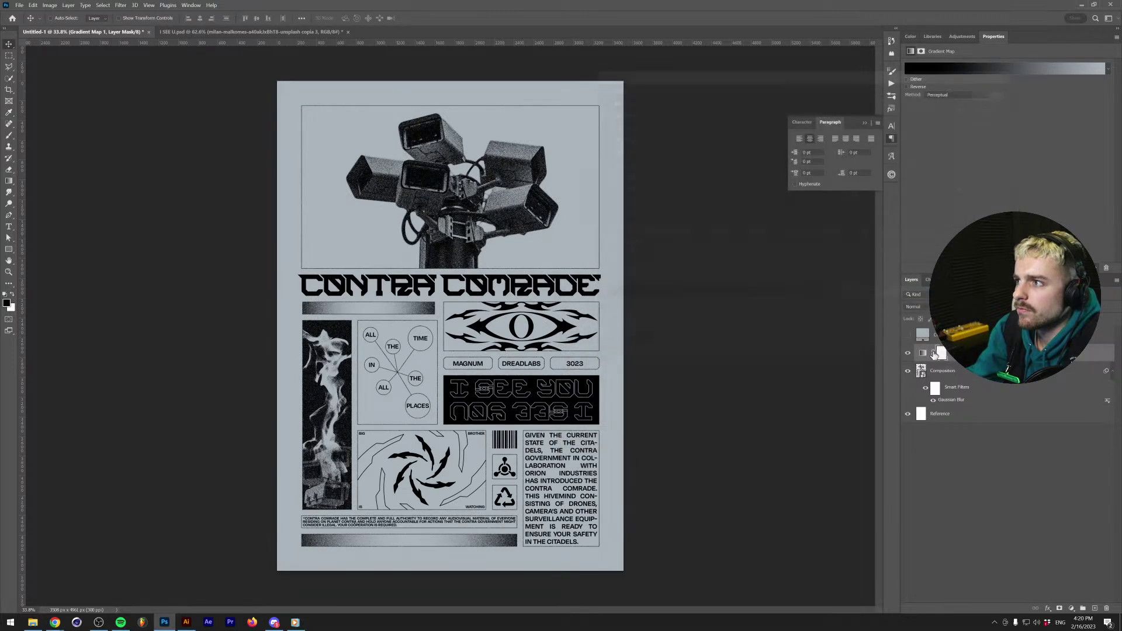
key(Delete)
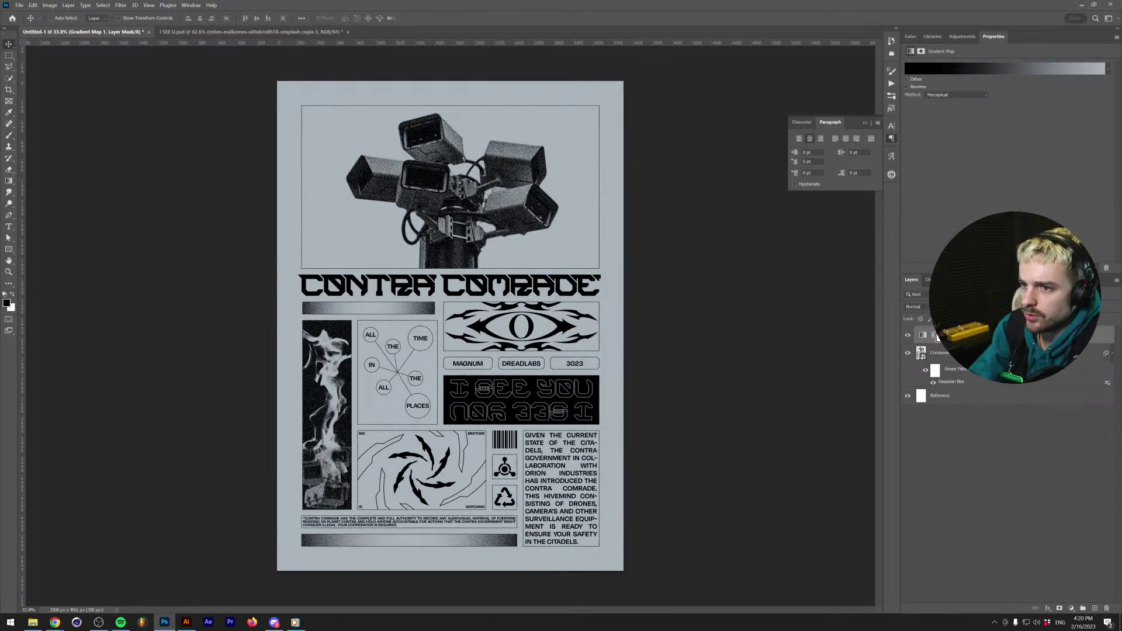
Duplicate the Composition smart object above the original and increase the copy's Gaussian Blur radius.
click(949, 355)
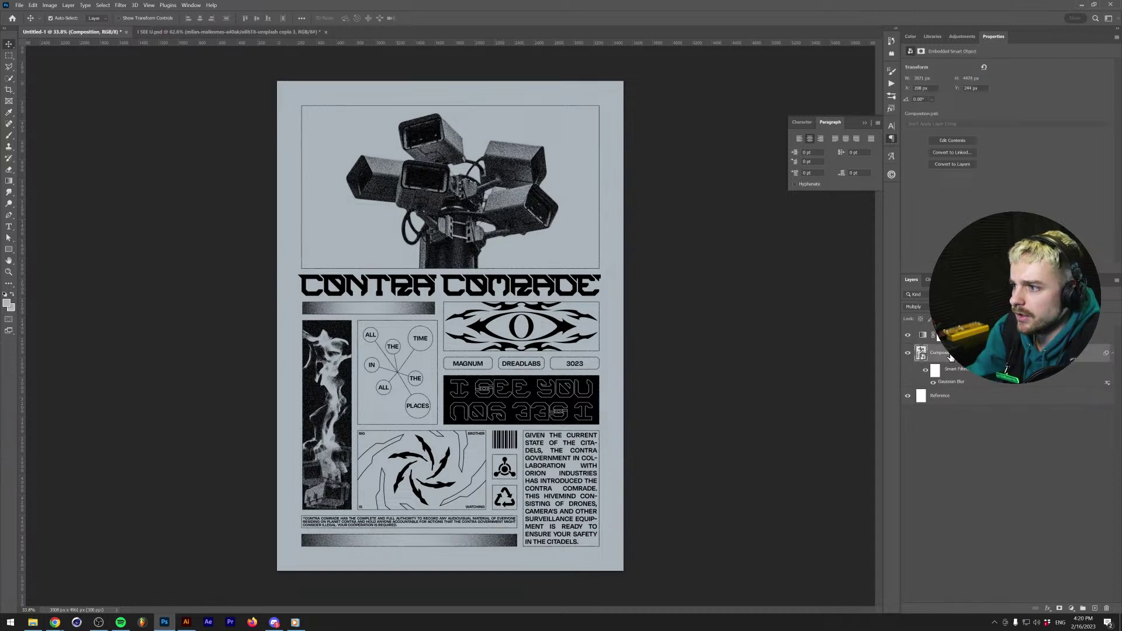
key(ctrl+j)
key(shift+alt+m)
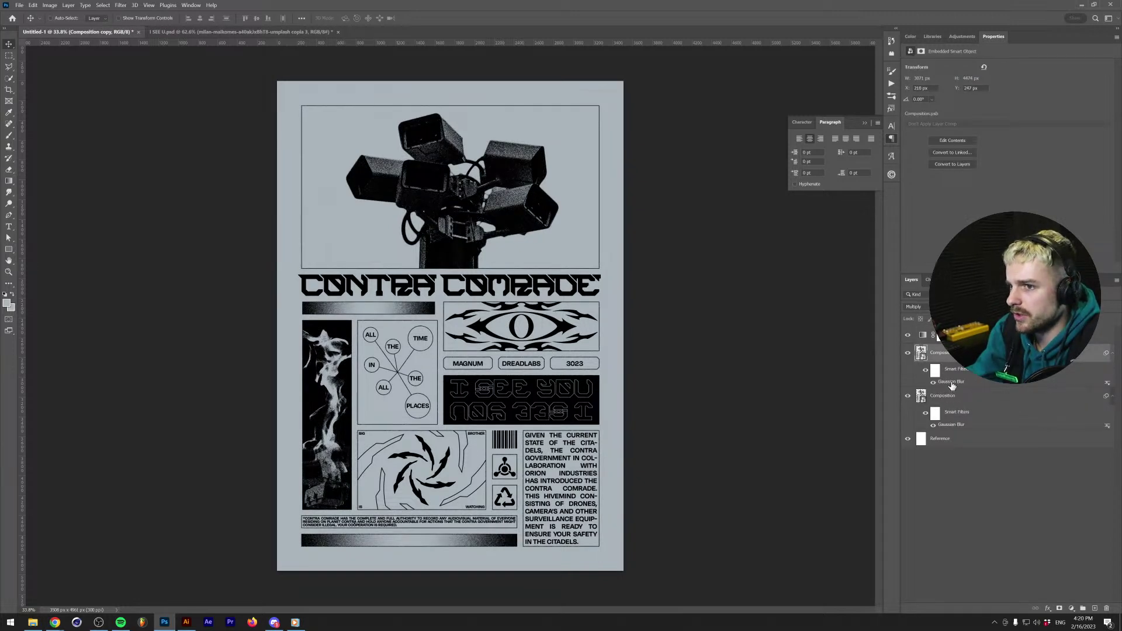
double_click(952, 382)
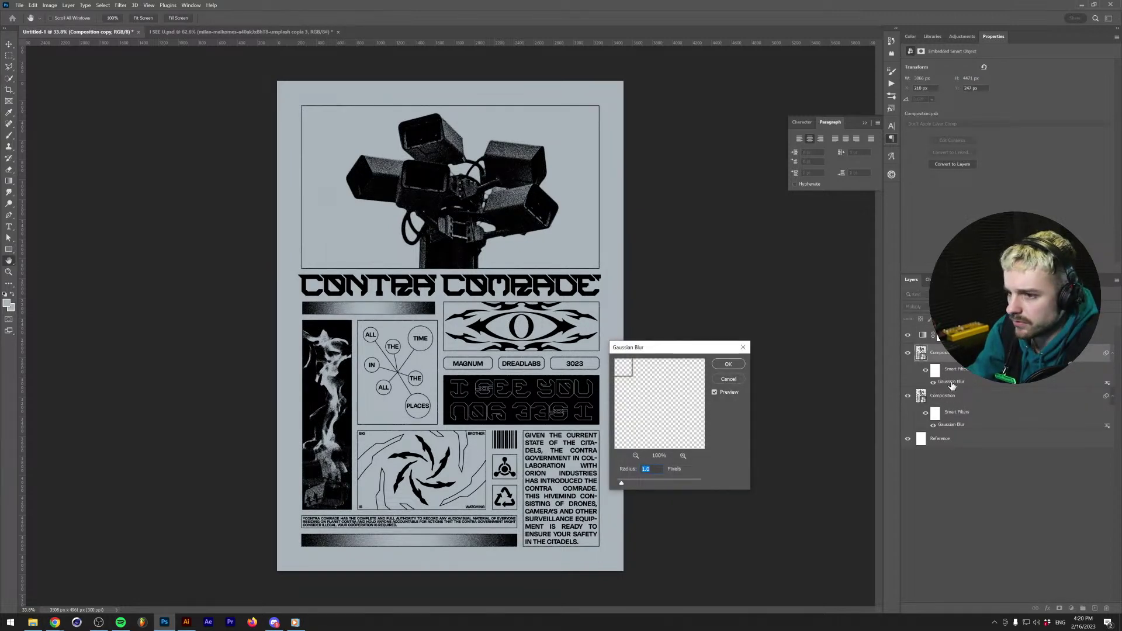
key(Return)
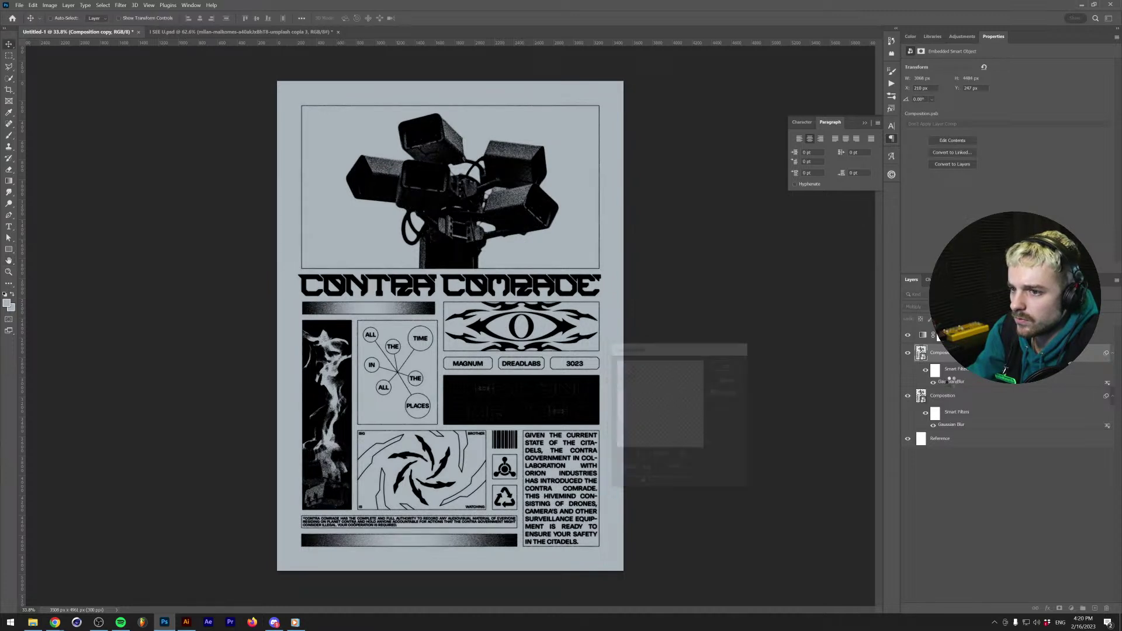
Try other blend modes on the blurred Composition copy and set it to Screen.
click(915, 307)
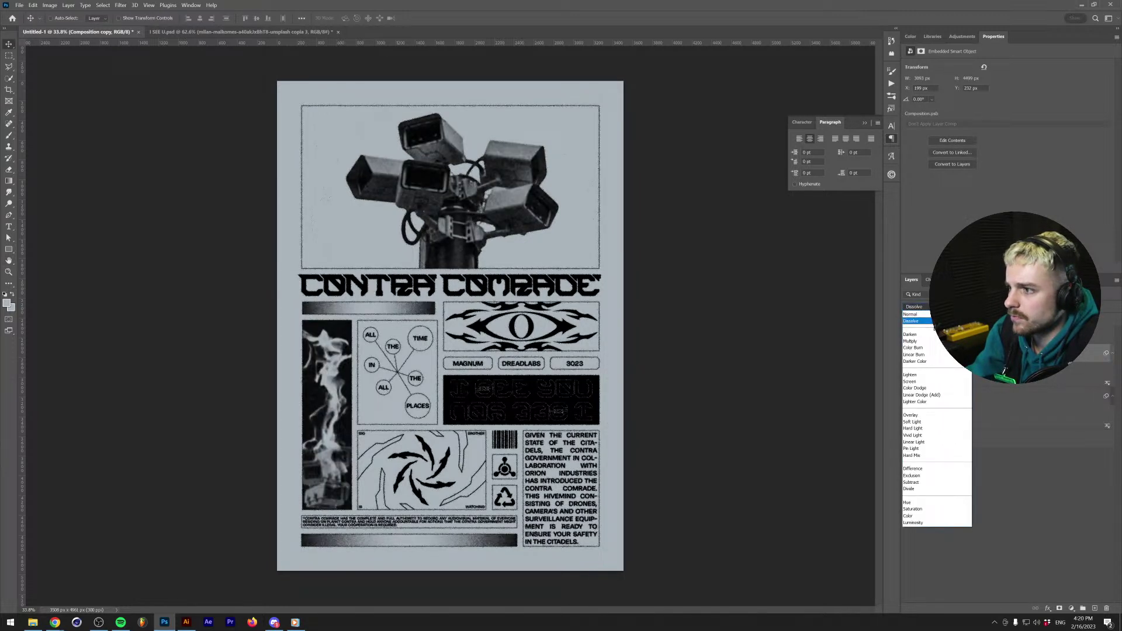
click(918, 306)
click(914, 307)
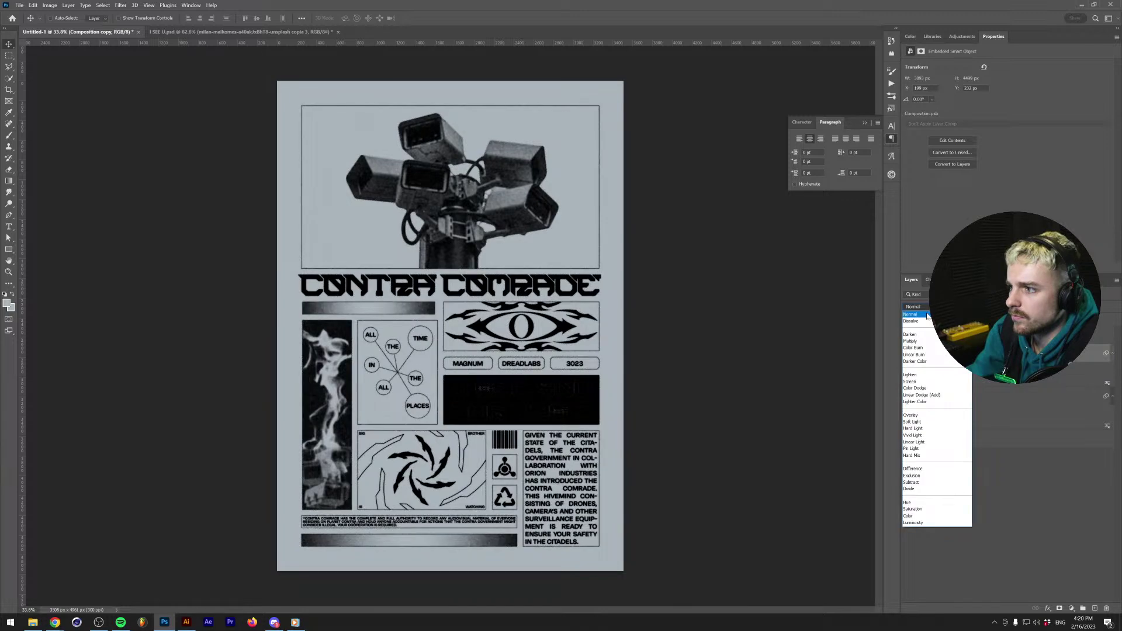
click(915, 310)
click(915, 307)
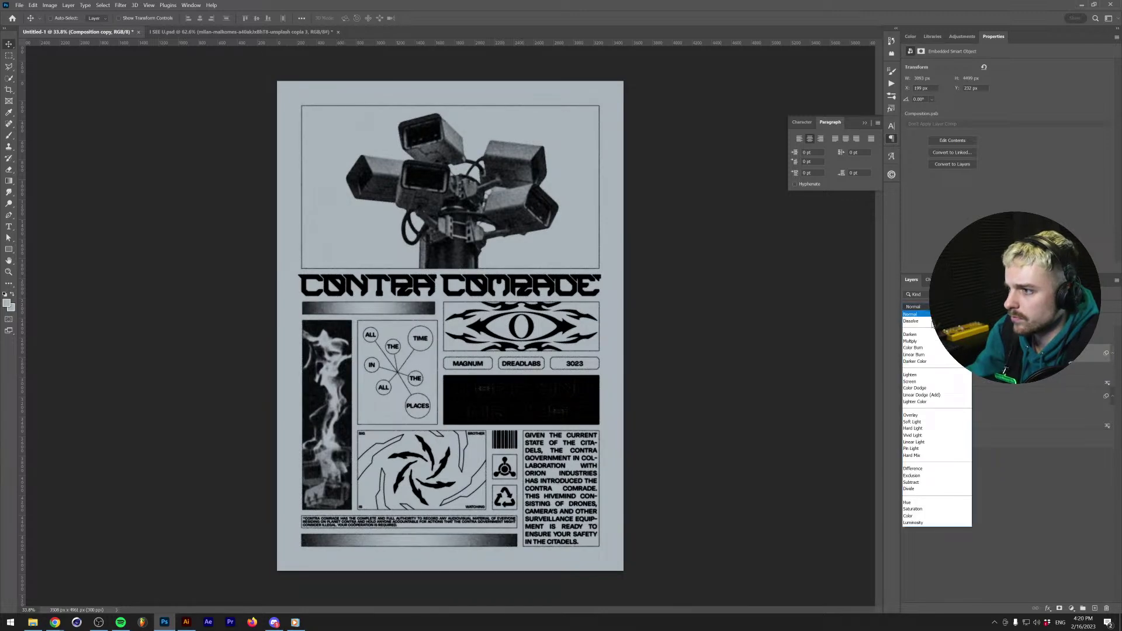
click(915, 383)
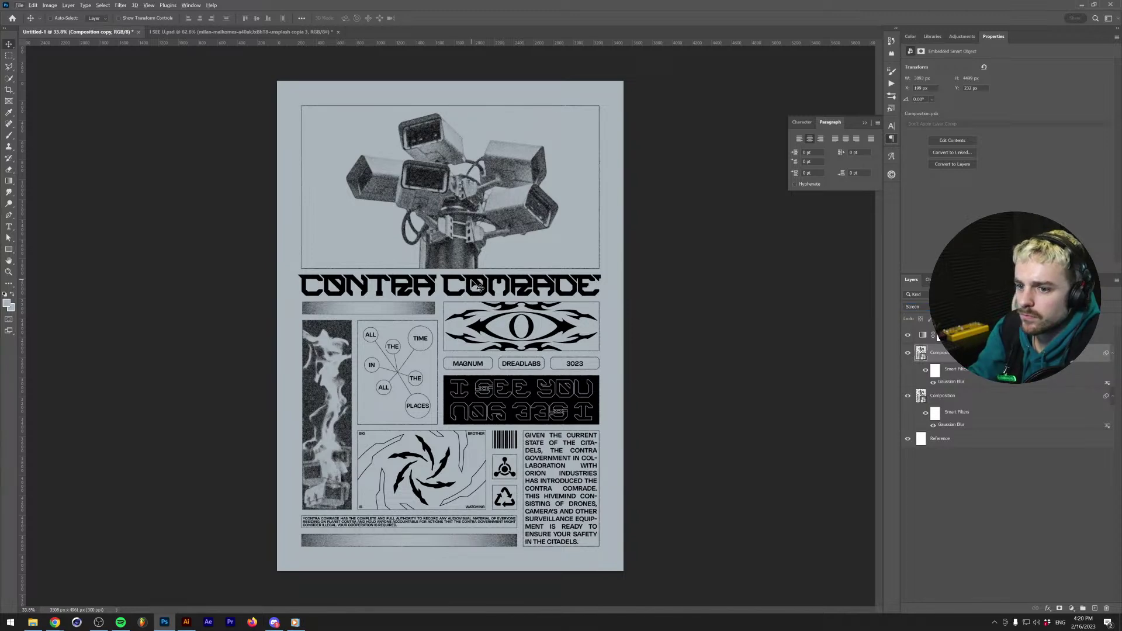
Try the Screen-blended copy beneath the original Composition layer and restore it to its place above.
scroll(478, 286, up, 3)
key(ctrl+bracketleft)
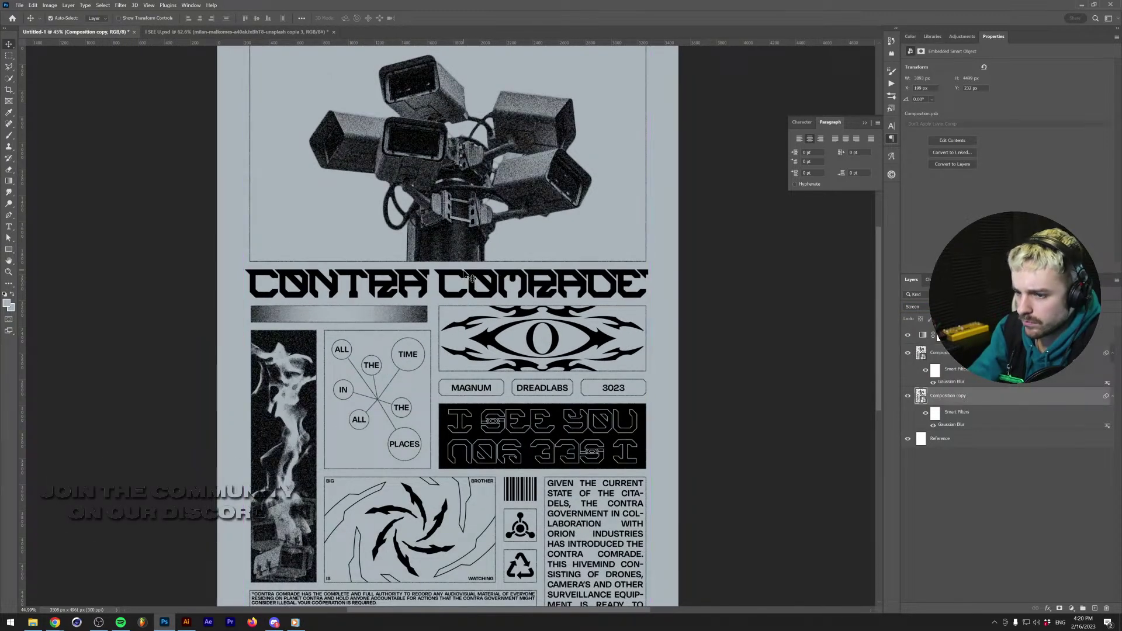
scroll(461, 276, down, 2)
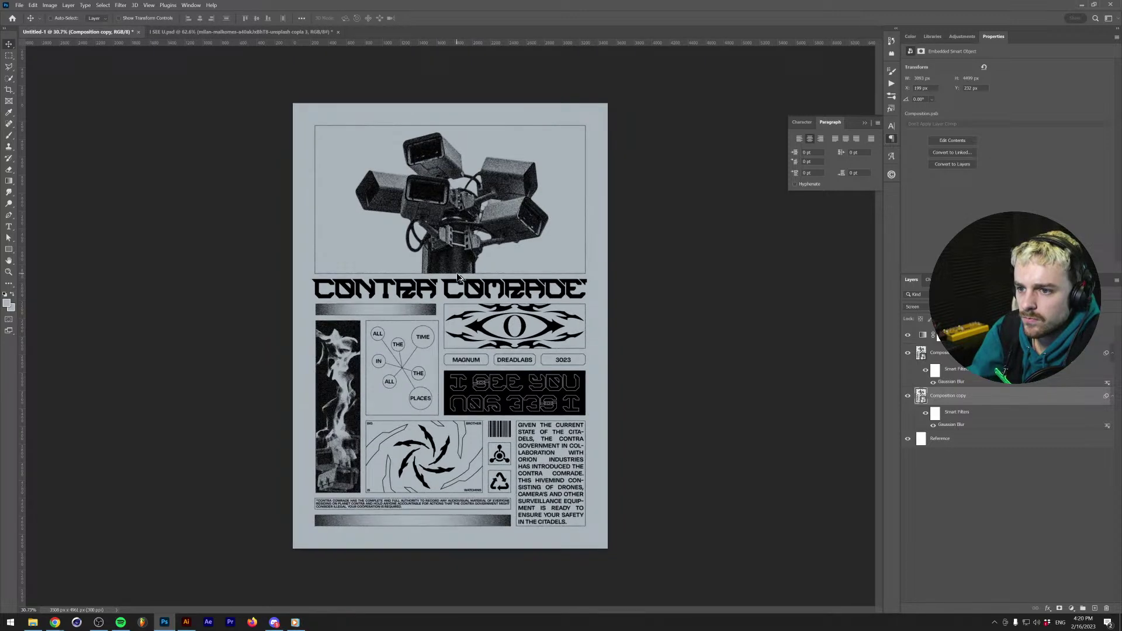
scroll(459, 278, up, 1)
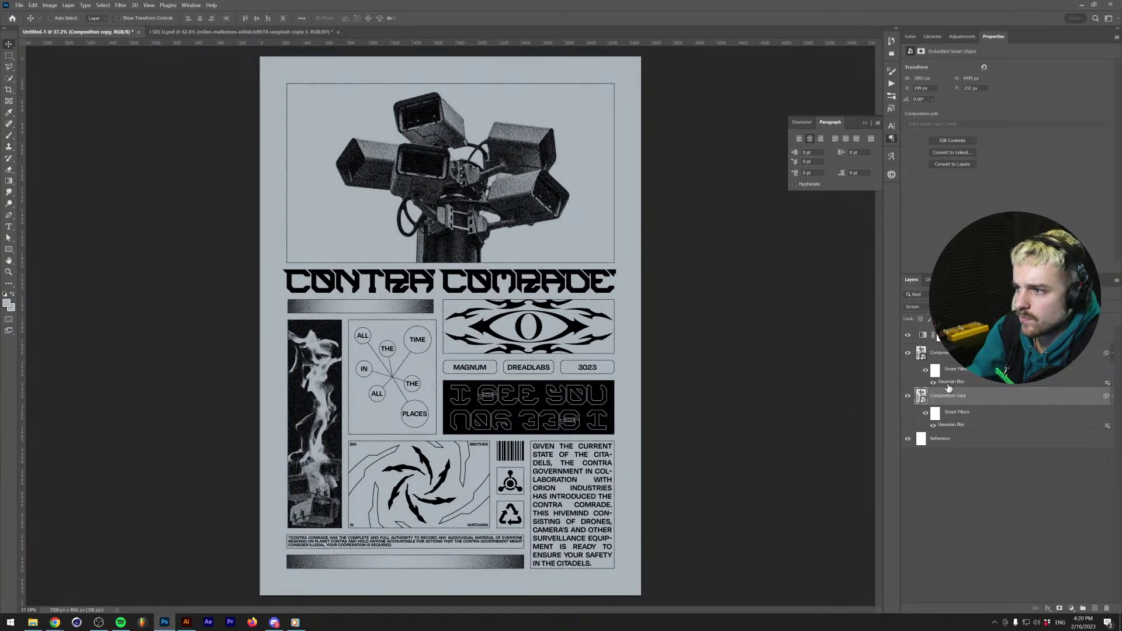
drag(948, 396, 909, 356)
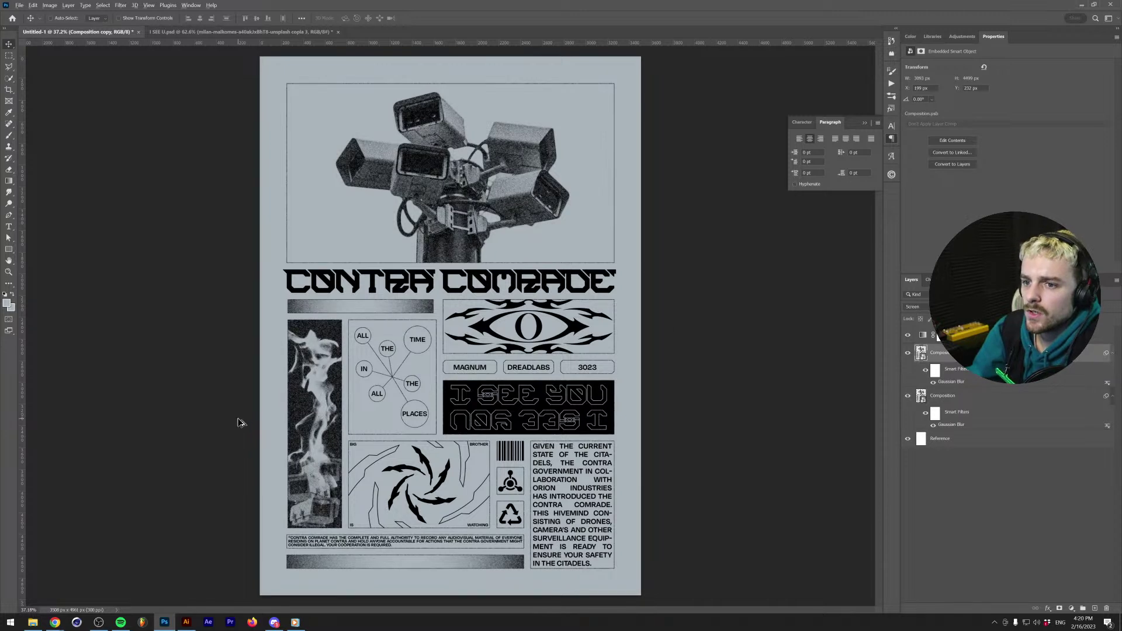
Compare the whole poster with and without the Screen-blended Composition copy.
scroll(247, 416, up, 3)
key(ctrl+0)
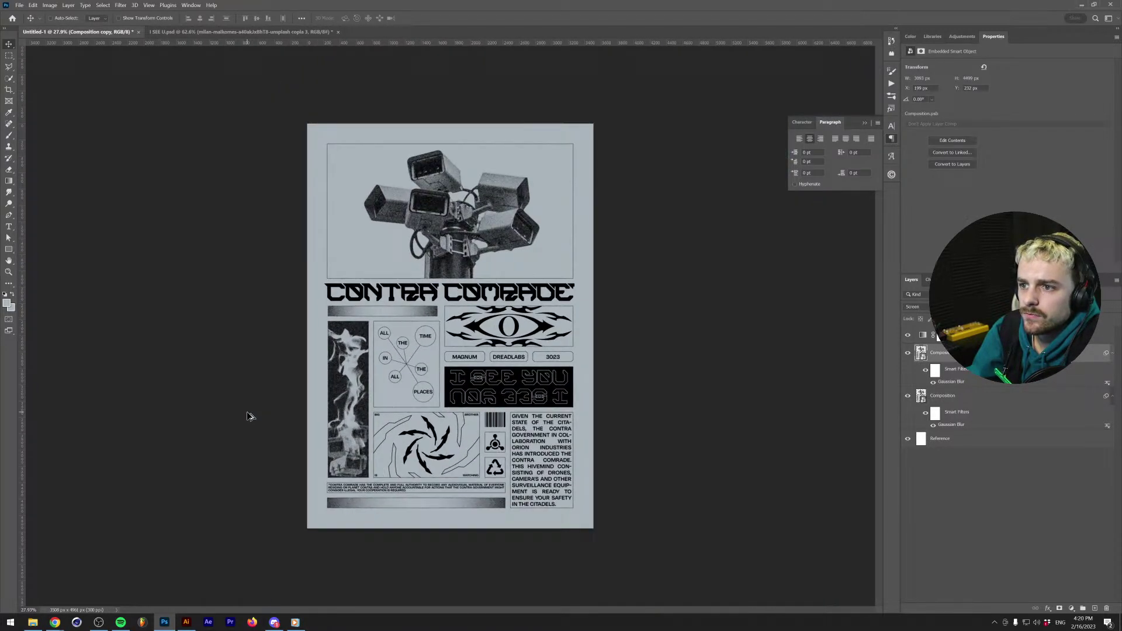
click(908, 353)
click(908, 353)
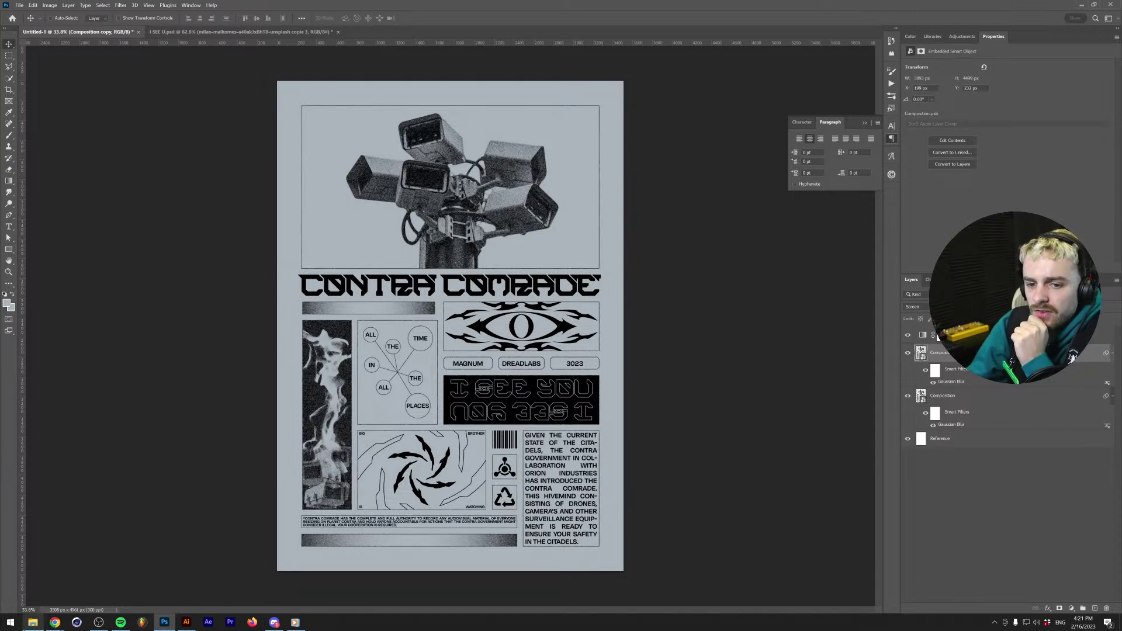
Look through the posters shared in Discord's redesign-livestream channel, including the original I SEE YOU design, and return to Photoshop.
click(33, 622)
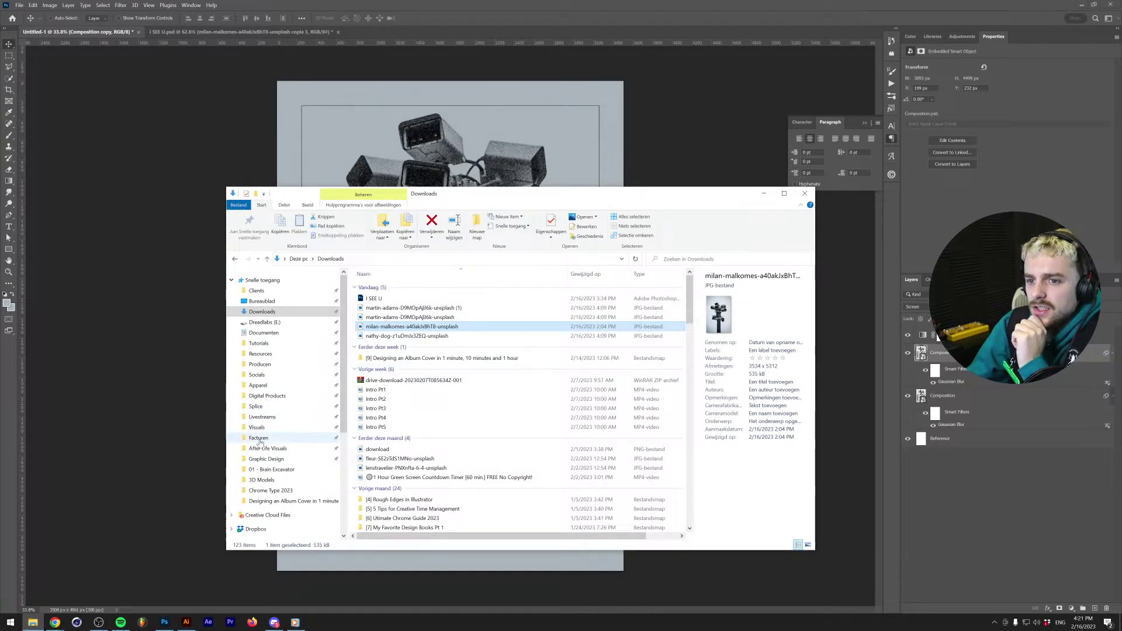
key(alt+Tab)
scroll(553, 378, down, 5)
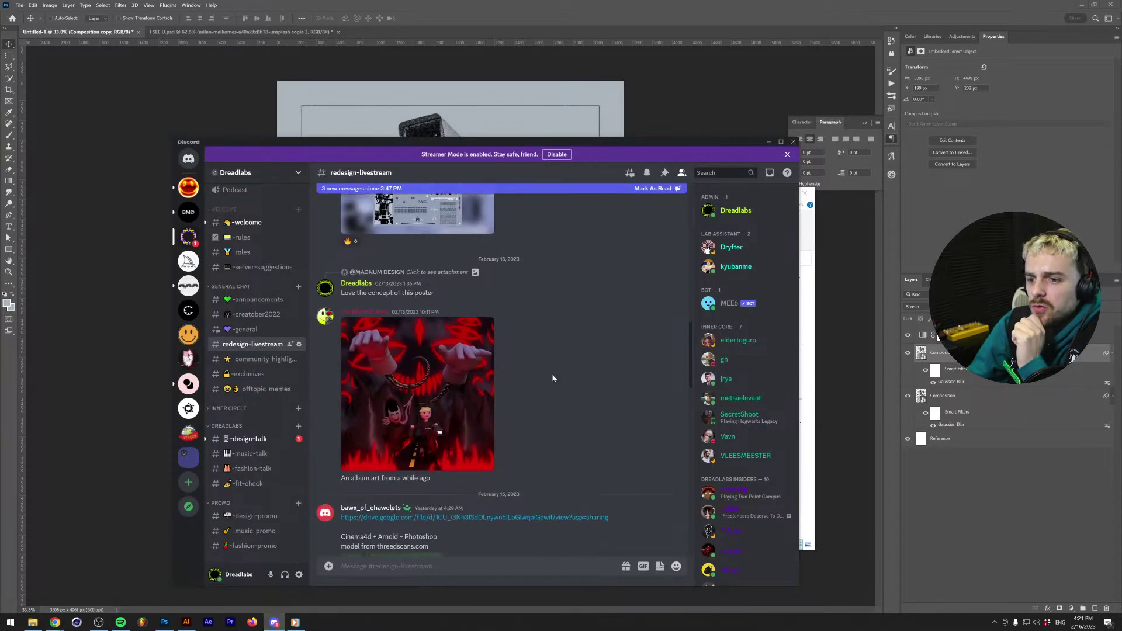
scroll(553, 378, down, 4)
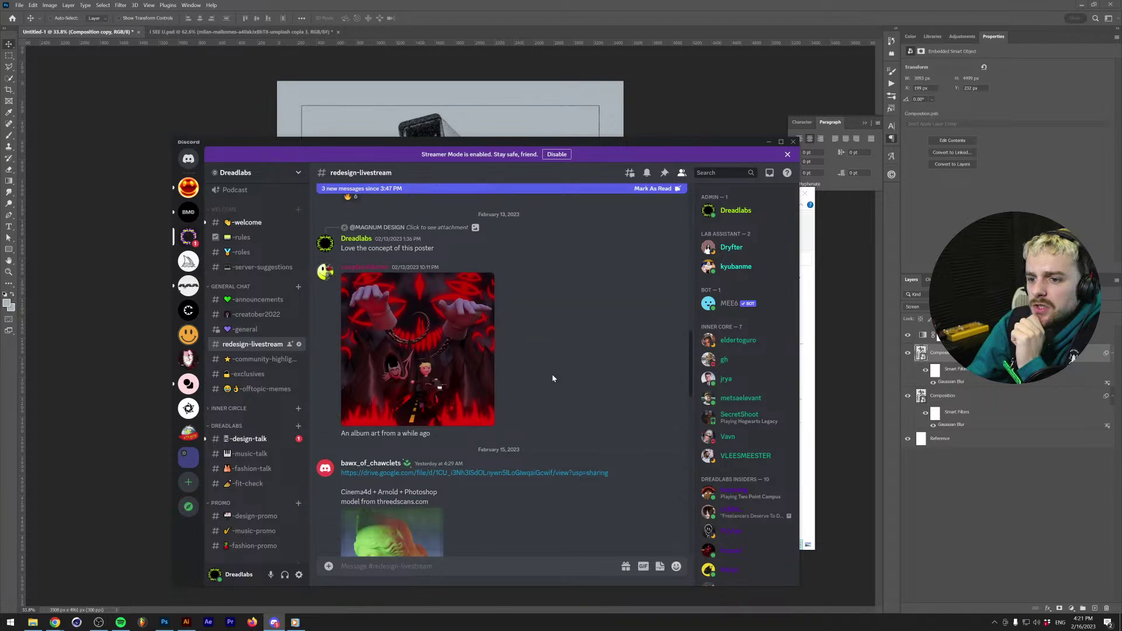
scroll(553, 378, down, 6)
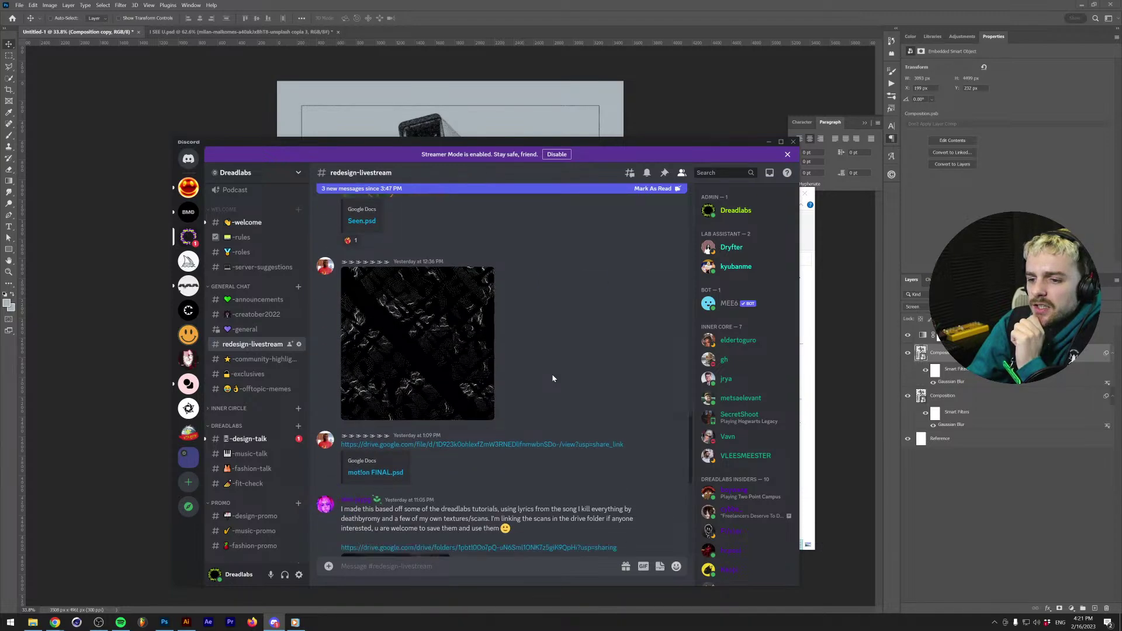
scroll(553, 378, down, 5)
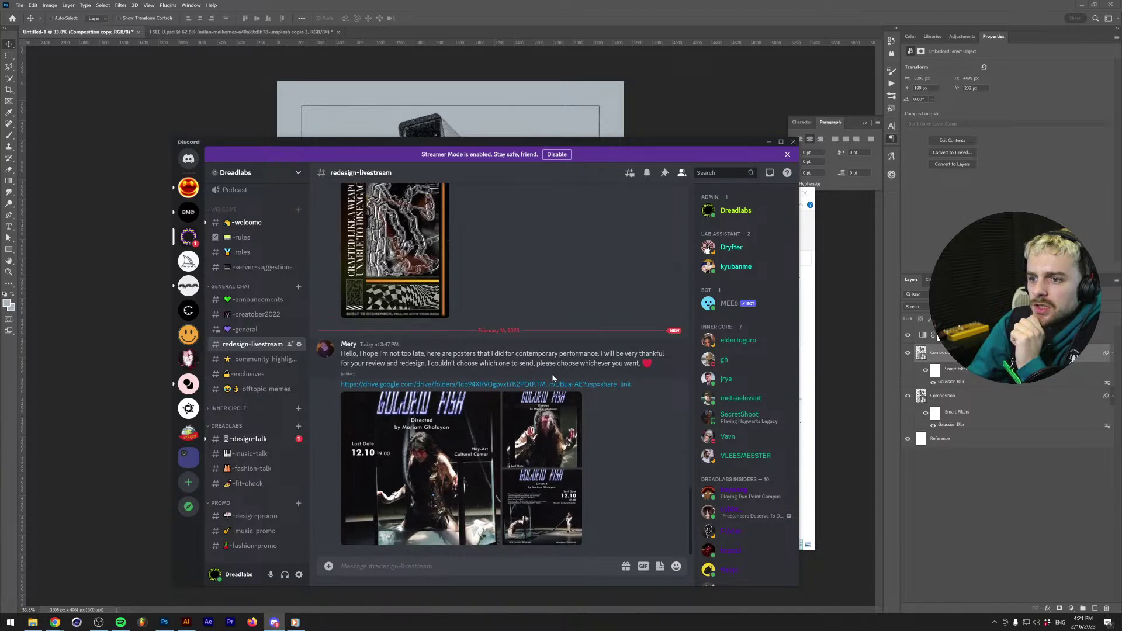
scroll(553, 378, up, 12)
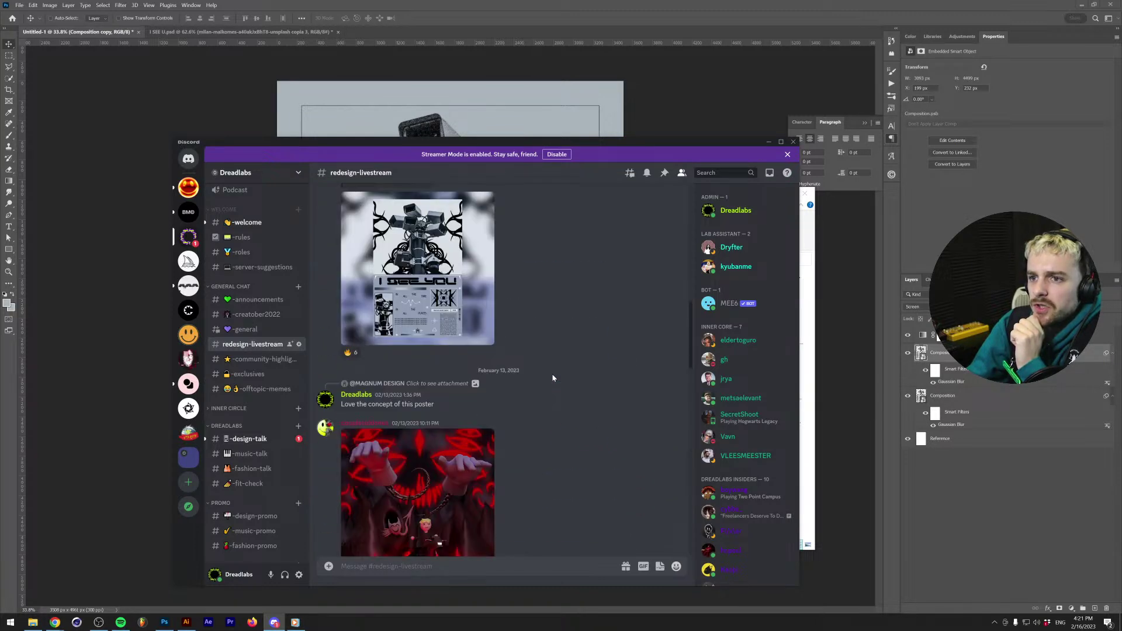
scroll(552, 378, up, 5)
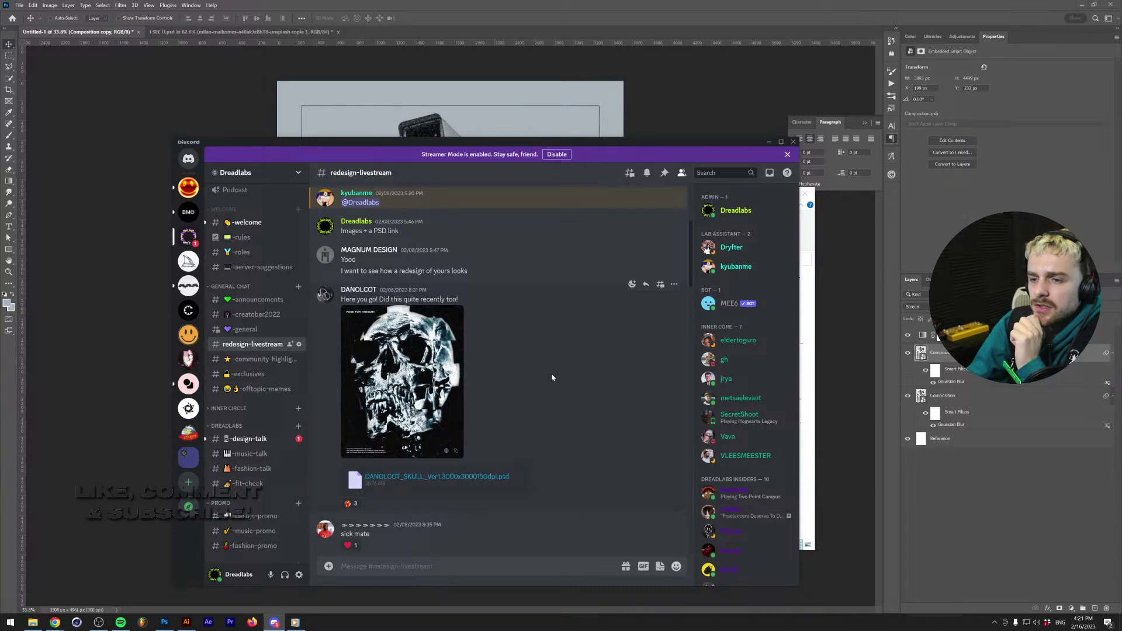
scroll(547, 365, up, 2)
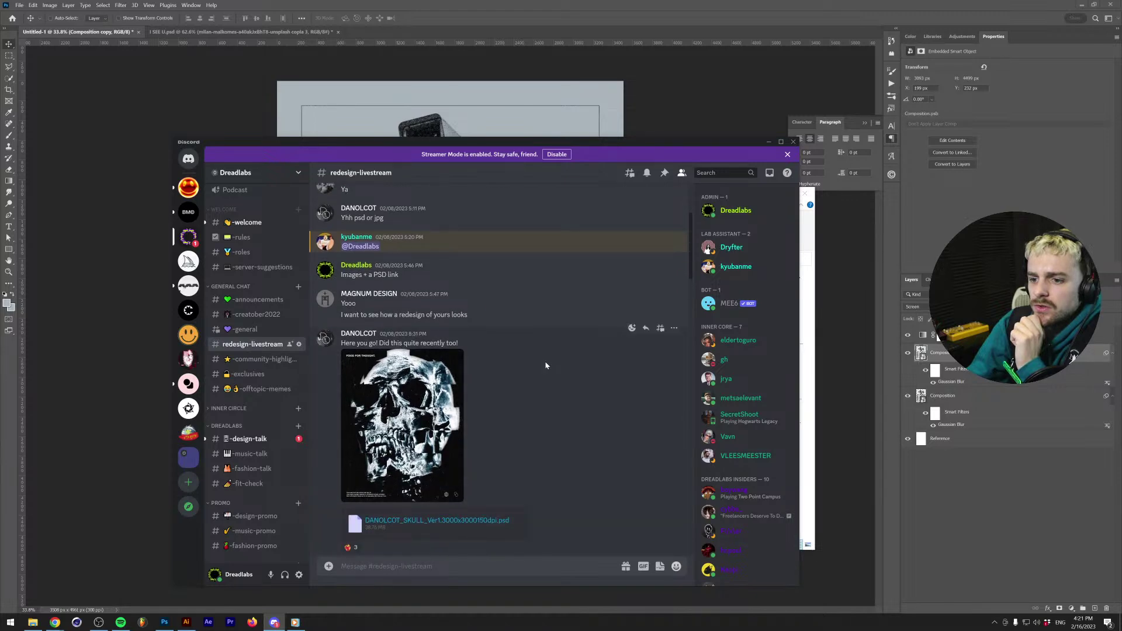
scroll(546, 366, up, 1)
scroll(546, 366, down, 6)
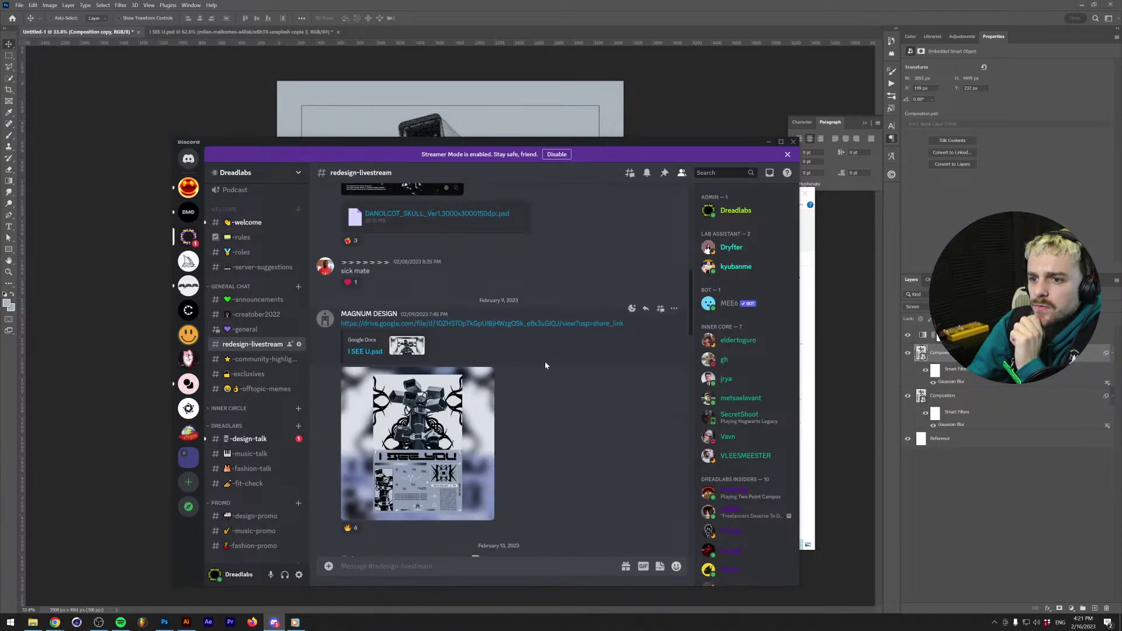
key(alt+Tab)
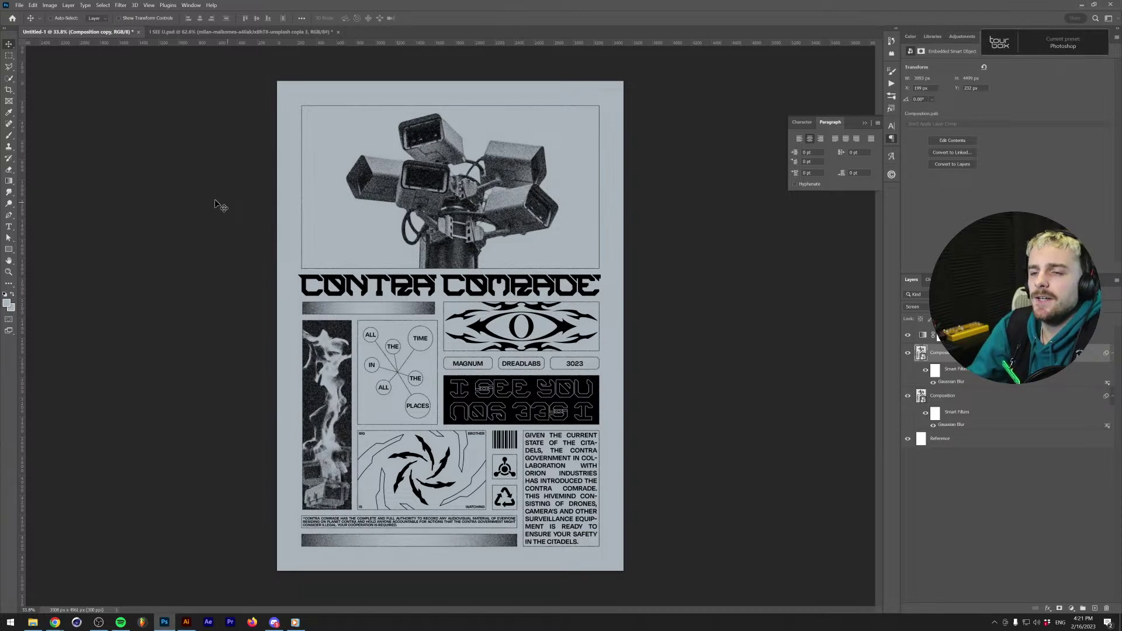
Place Dreadlabs-PaperPack3-Black-1 from the Black Crafting Paper folder of Dreadlabs Paper Pack Vol. 3 onto the poster.
click(33, 622)
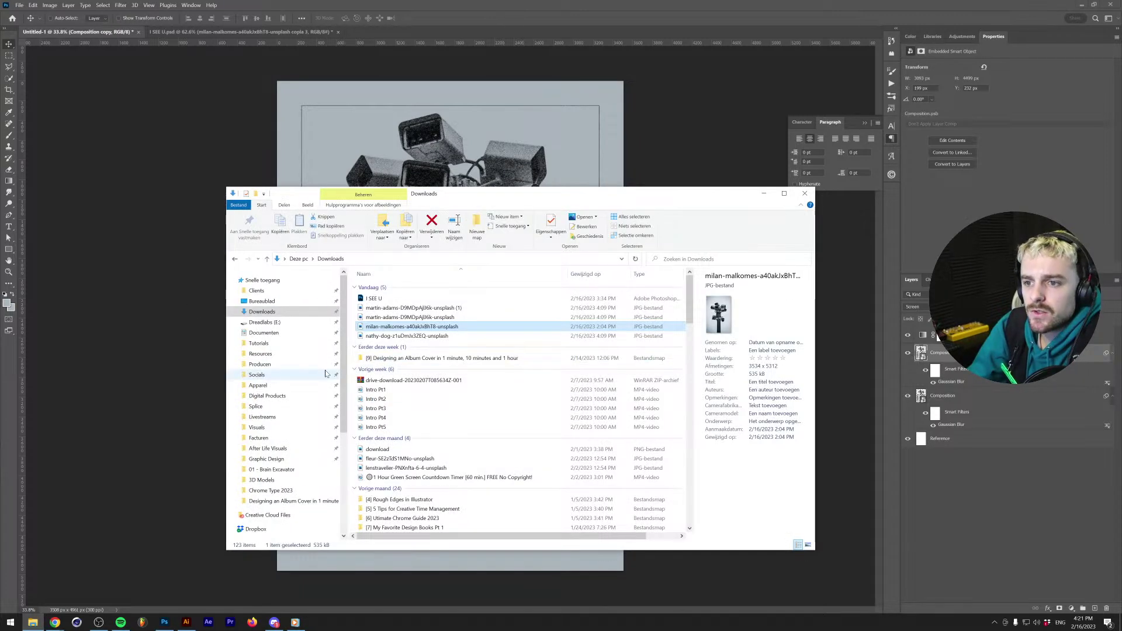
click(275, 354)
double_click(397, 390)
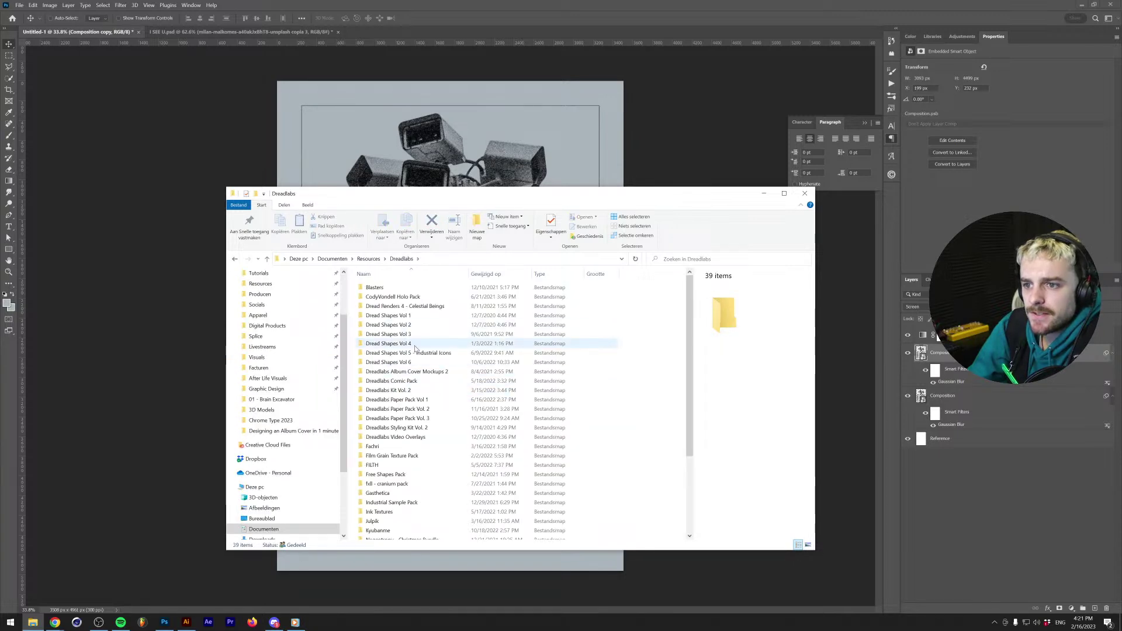
scroll(430, 364, down, 2)
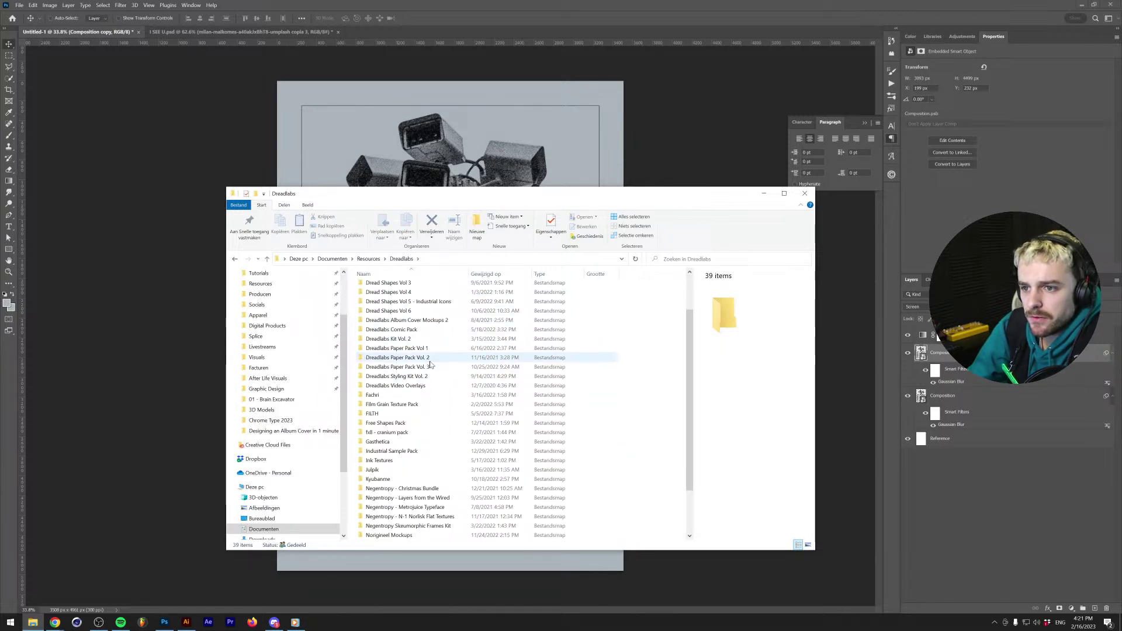
scroll(430, 378, up, 2)
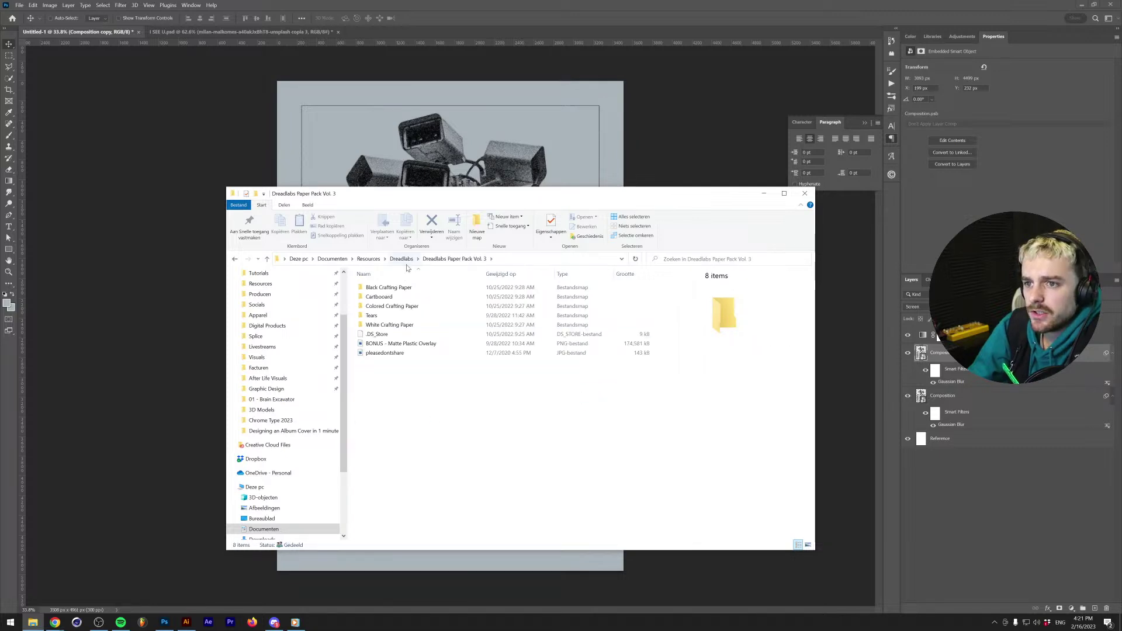
double_click(374, 291)
drag(386, 293, 393, 151)
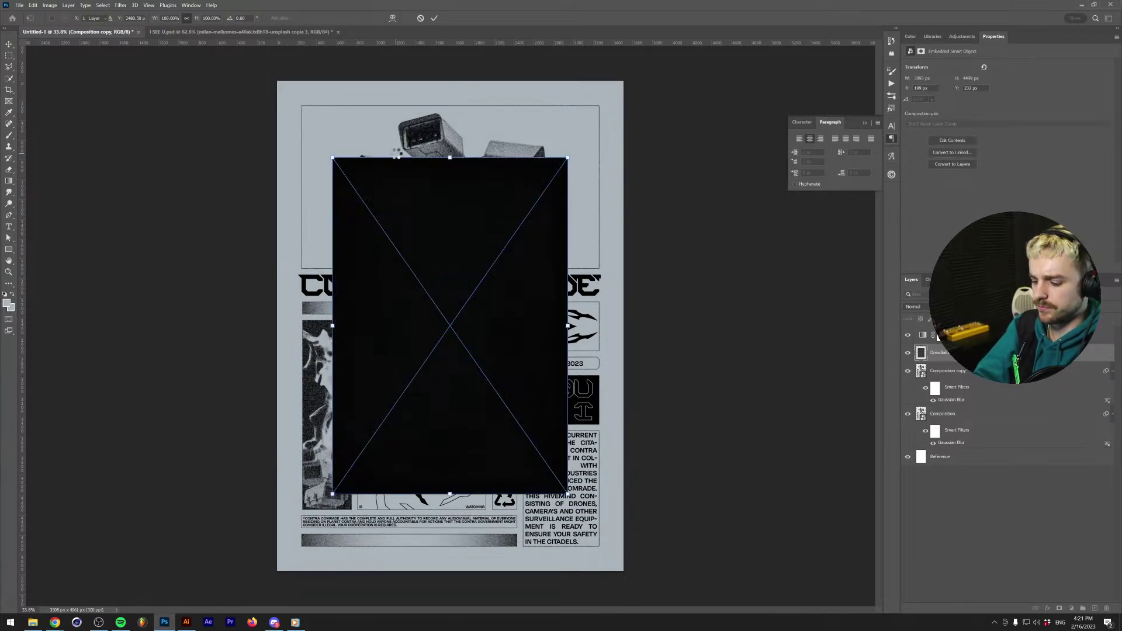
key(Return)
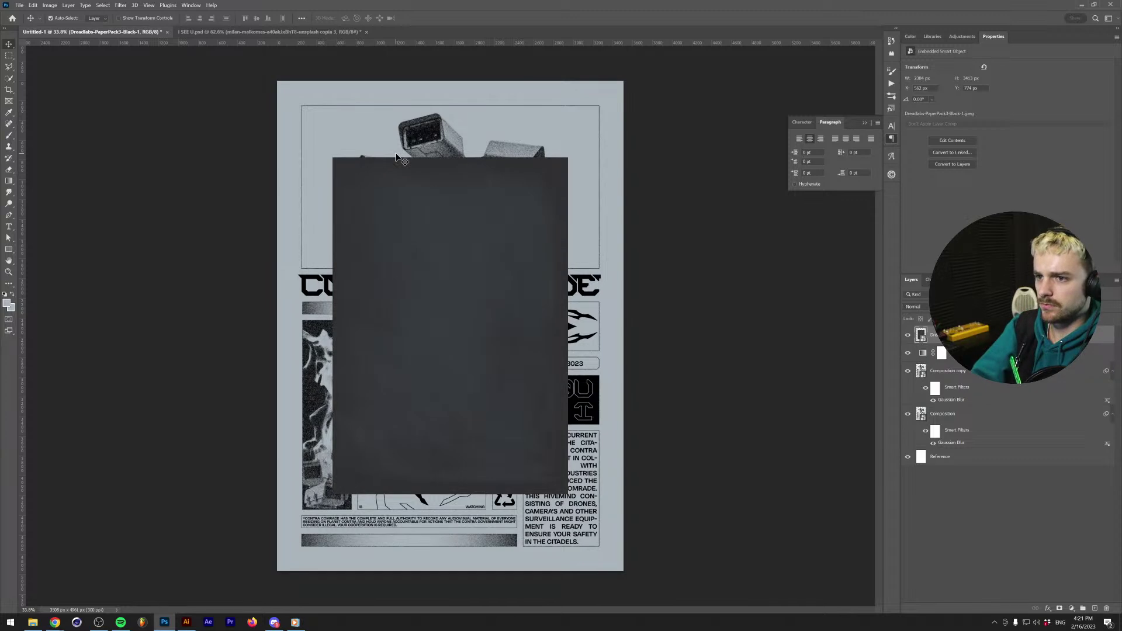
Scale the black paper texture to about 147% so it covers the poster and set its blend mode to Screen.
key(ctrl+t)
drag(567, 326, 623, 330)
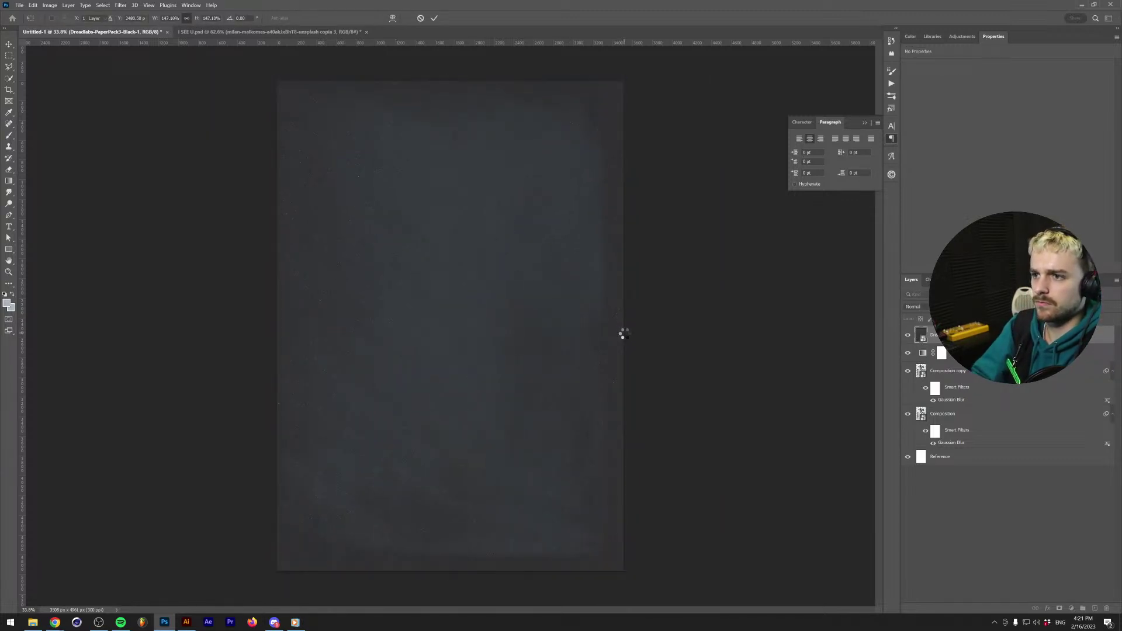
key(Return)
click(913, 307)
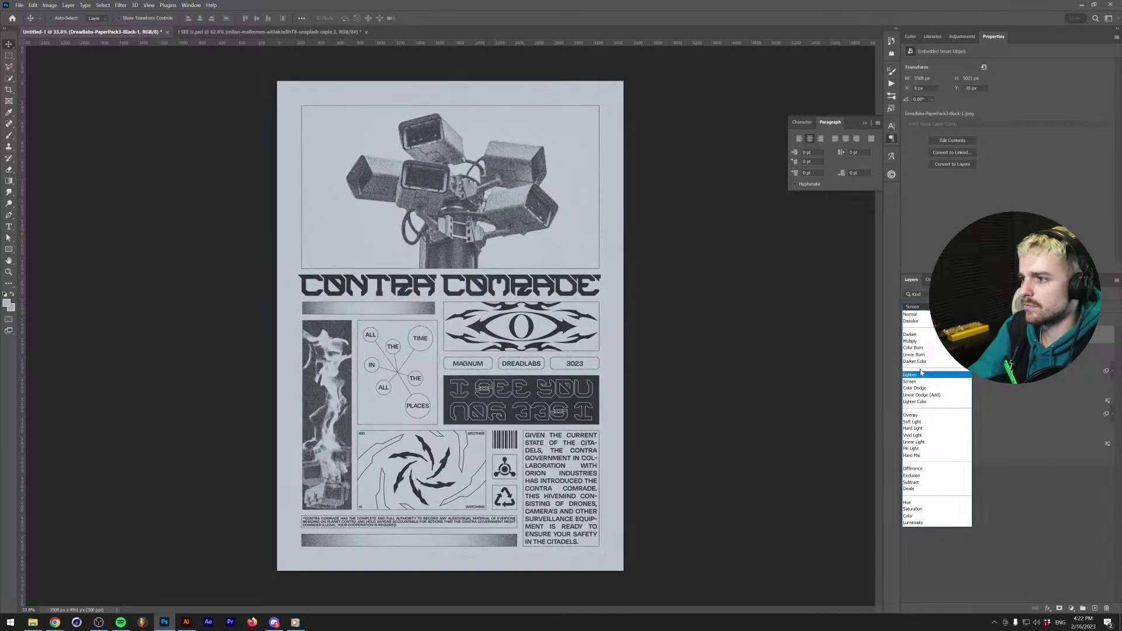
click(918, 383)
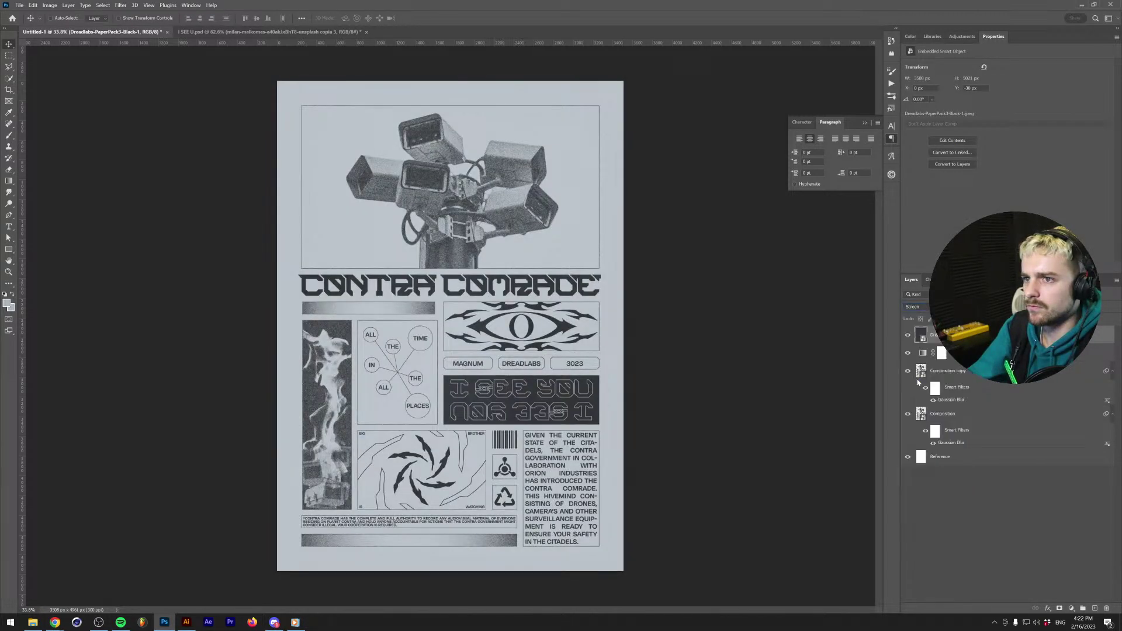
Duplicate the black paper layer, set the copy to Multiply and brighten it strongly with Curves, raising the black point output to 145.
key(ctrl+j)
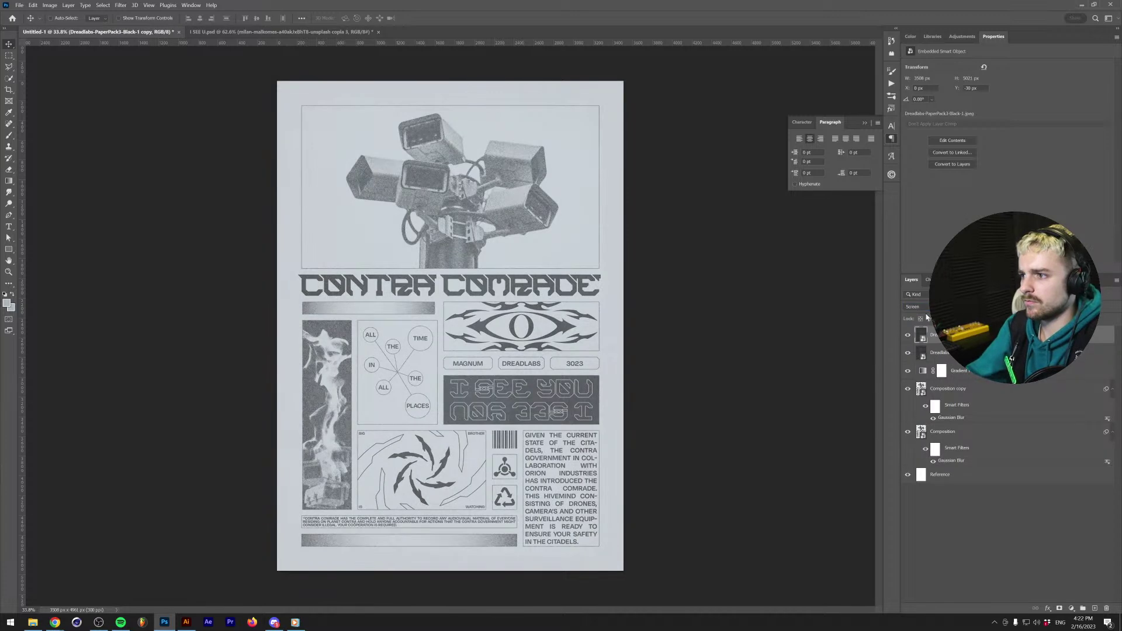
click(913, 306)
click(914, 344)
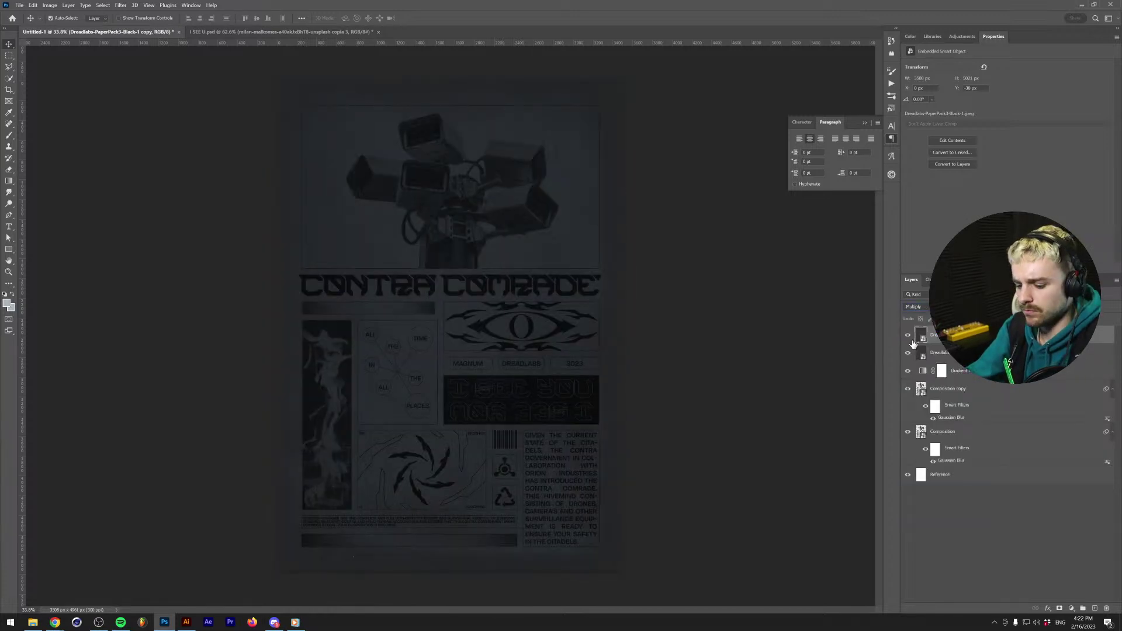
key(ctrl+m)
drag(564, 288, 403, 220)
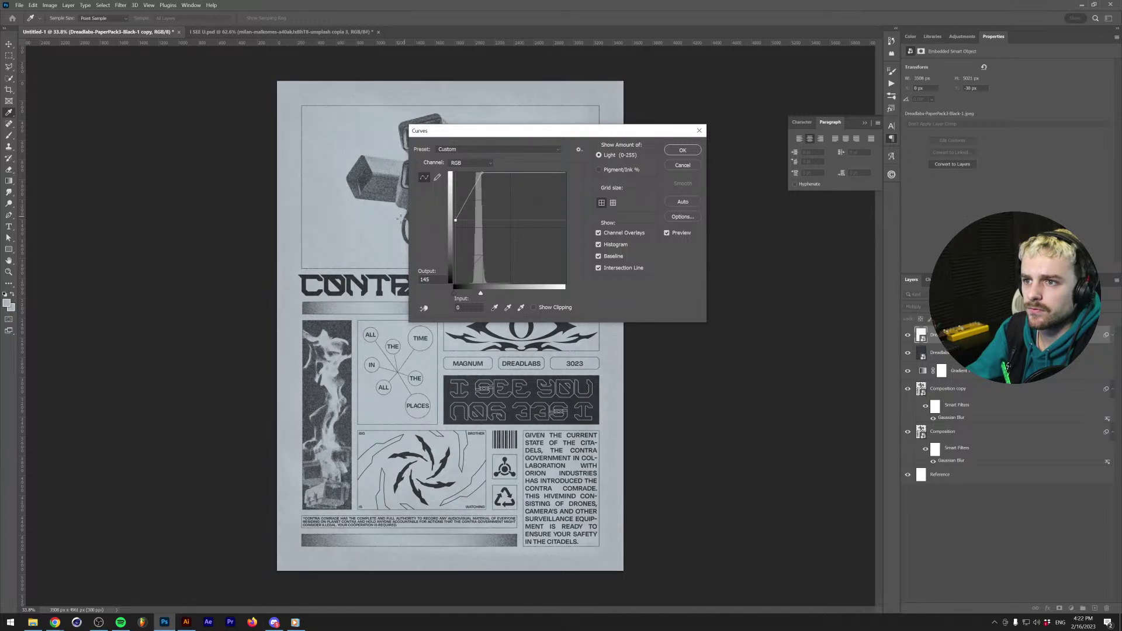
key(Return)
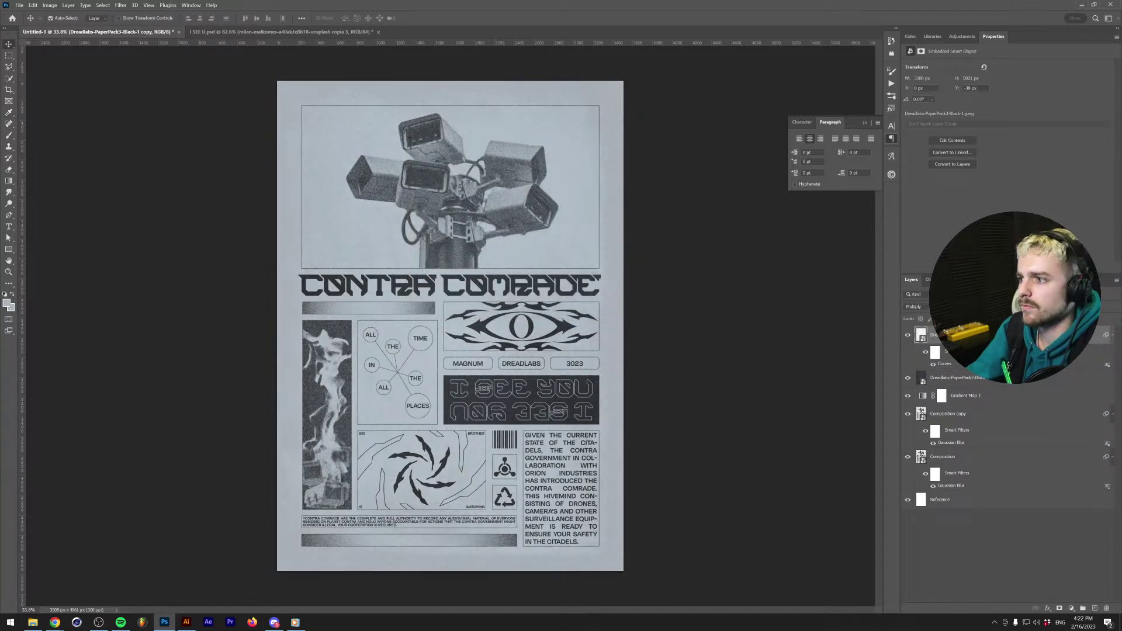
Group the two black paper layers, compare the poster with and without them, and name the group Textures.
click(1114, 336)
key(ctrl+g)
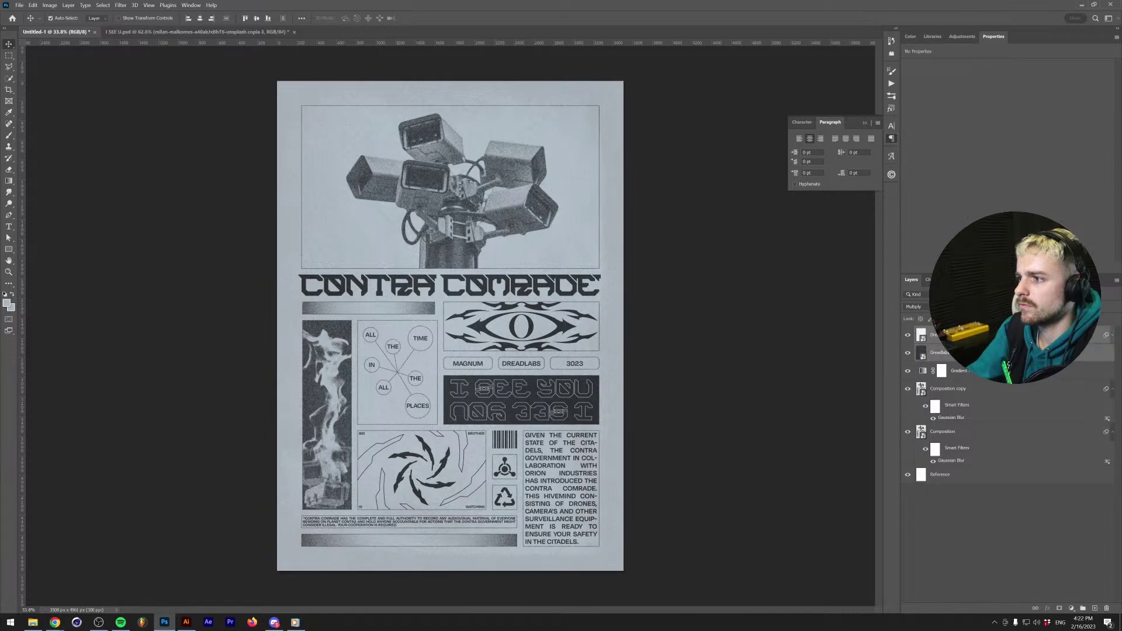
click(909, 332)
click(909, 332)
click(909, 332)
click(908, 332)
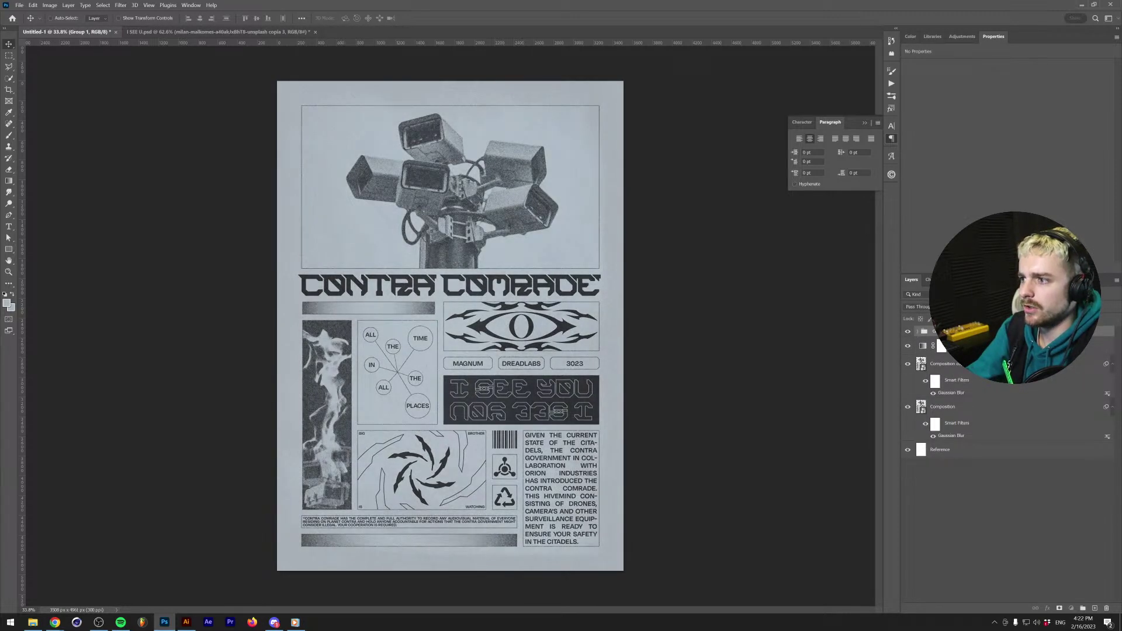
text(Textures)
key(Return)
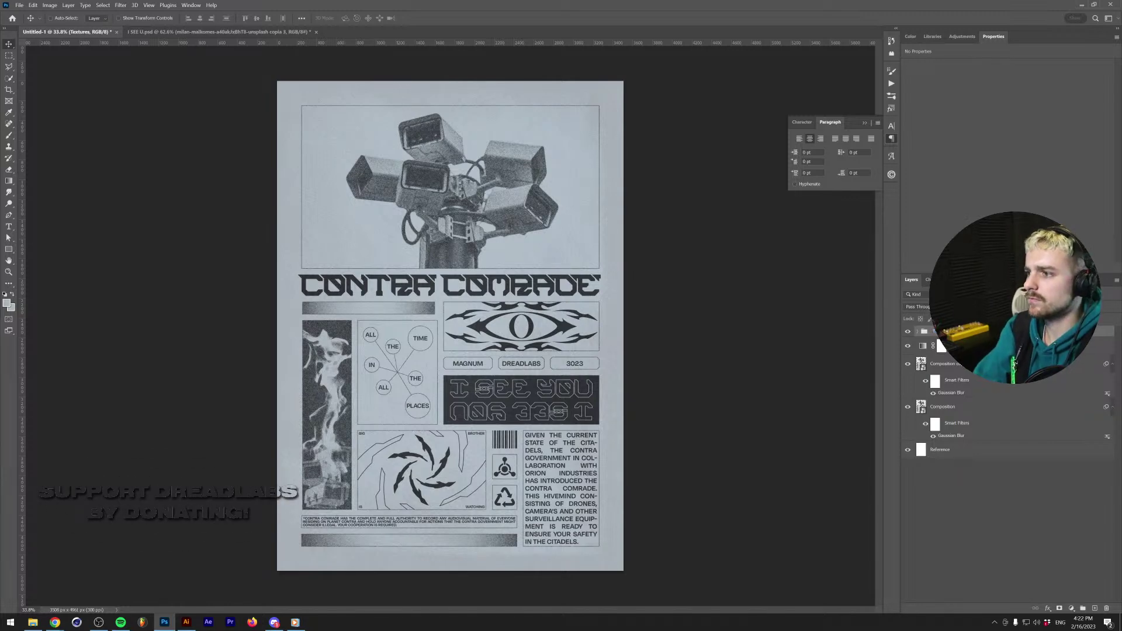
Open the Cartboard folder of Dreadlabs Paper Pack Vol. 3 and preview the Dreadlabs-PaperPack3-Cartboard-1 image.
scroll(382, 328, up, 3)
scroll(379, 409, down, 2)
scroll(382, 421, up, 2)
scroll(293, 444, down, 3)
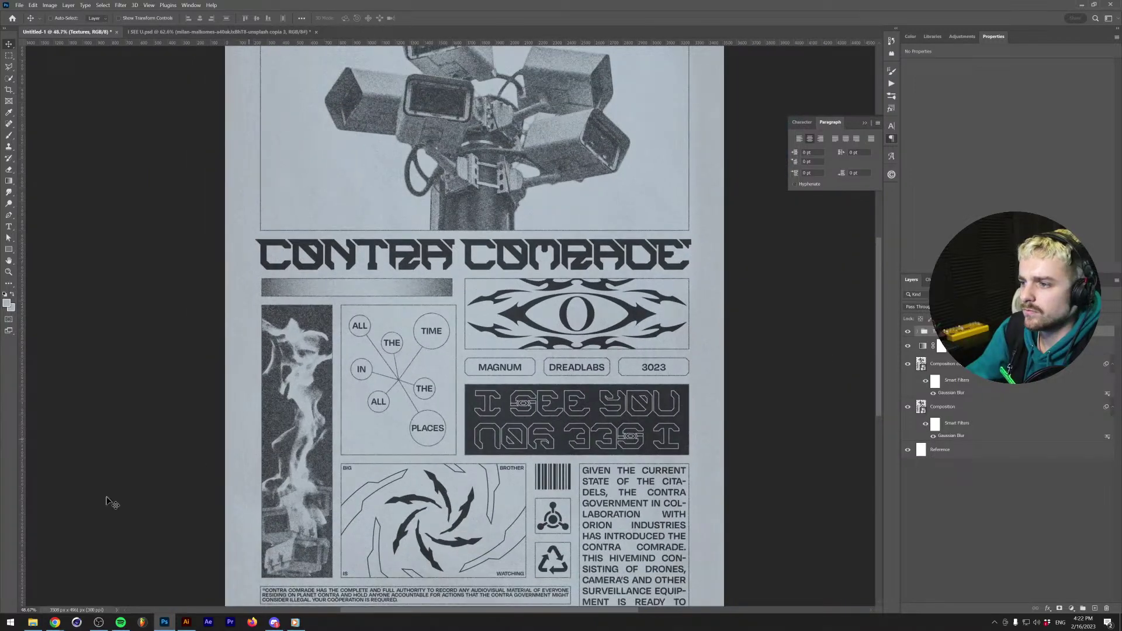
click(33, 622)
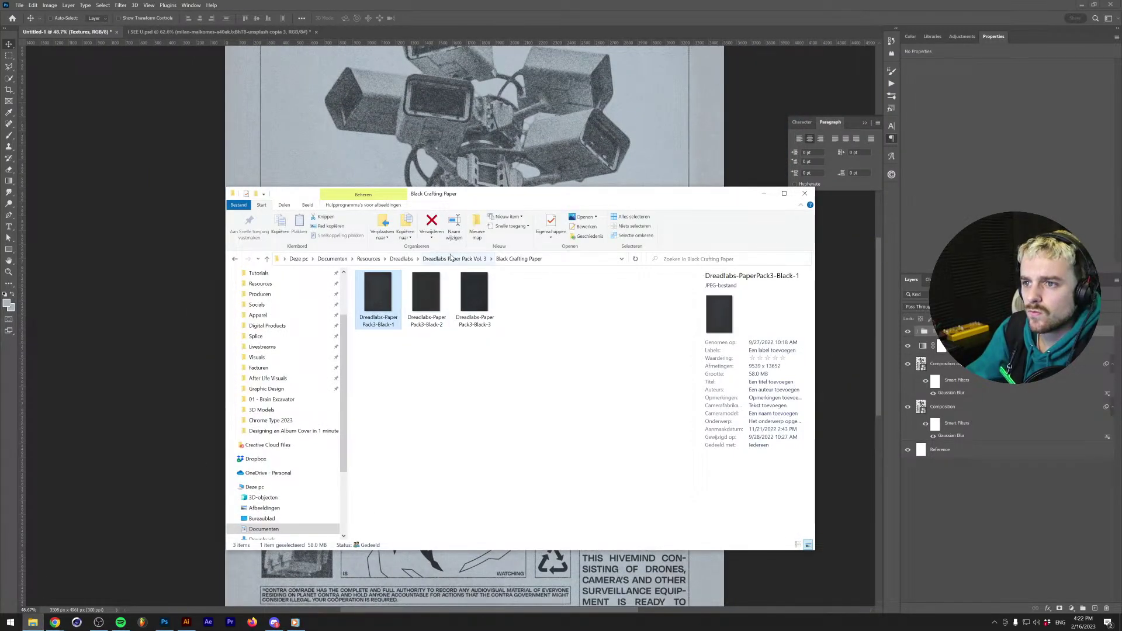
click(451, 258)
double_click(422, 316)
key(BackSpace)
double_click(417, 302)
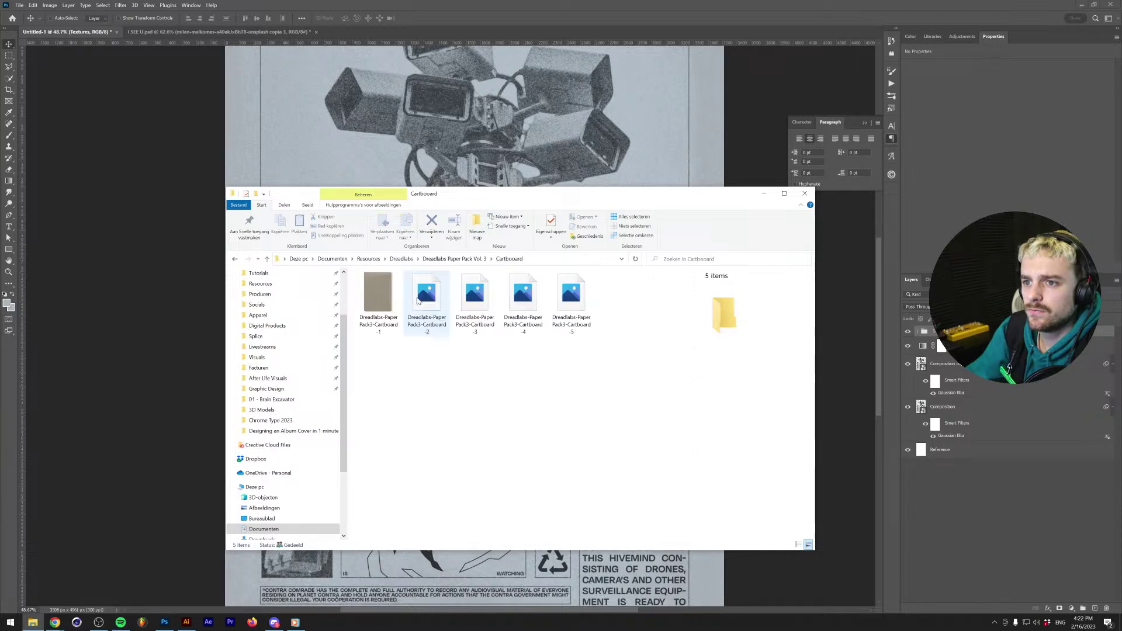
double_click(393, 308)
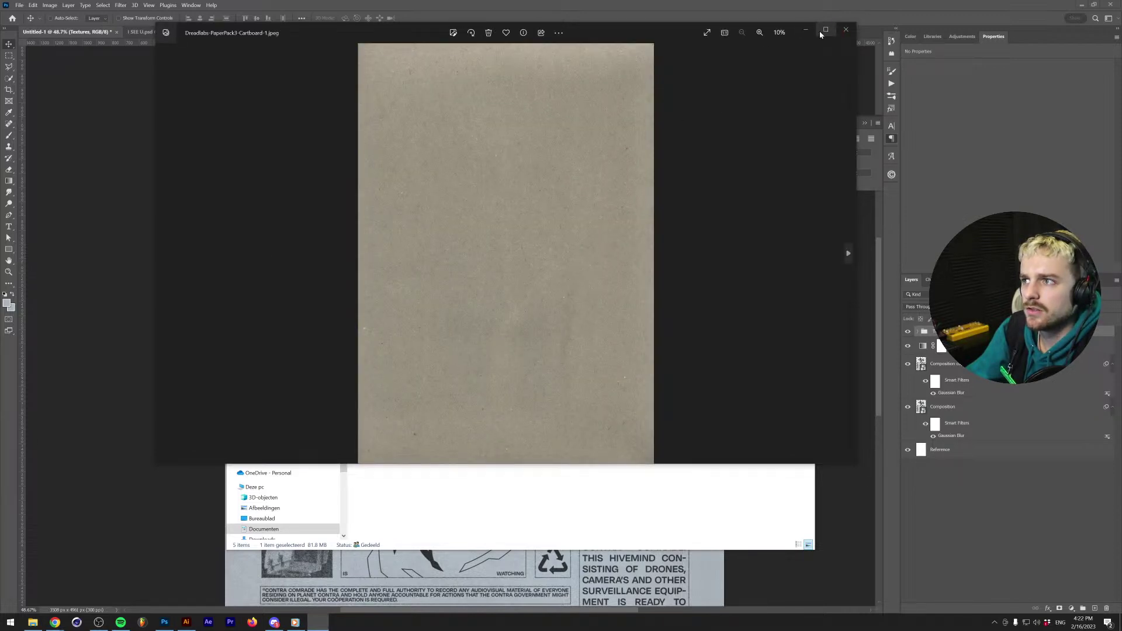
click(846, 29)
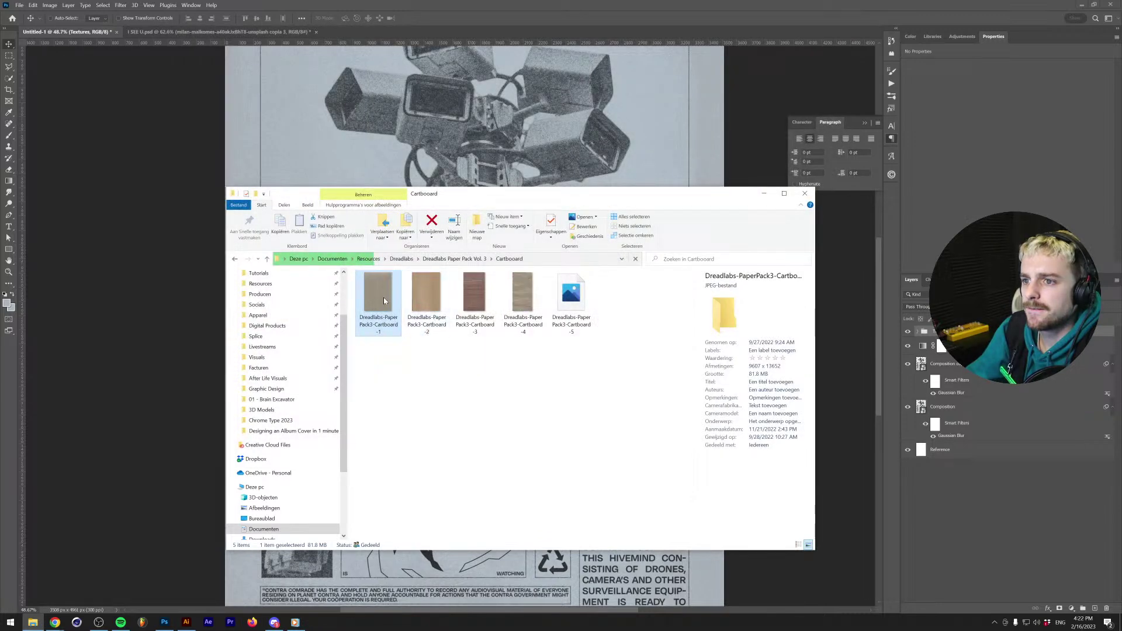
Place Dreadlabs-PaperPack3-Cartboard-1 above the Textures group and scale it to about 165% to cover the whole poster.
key(alt+Tab)
drag(450, 332, 451, 321)
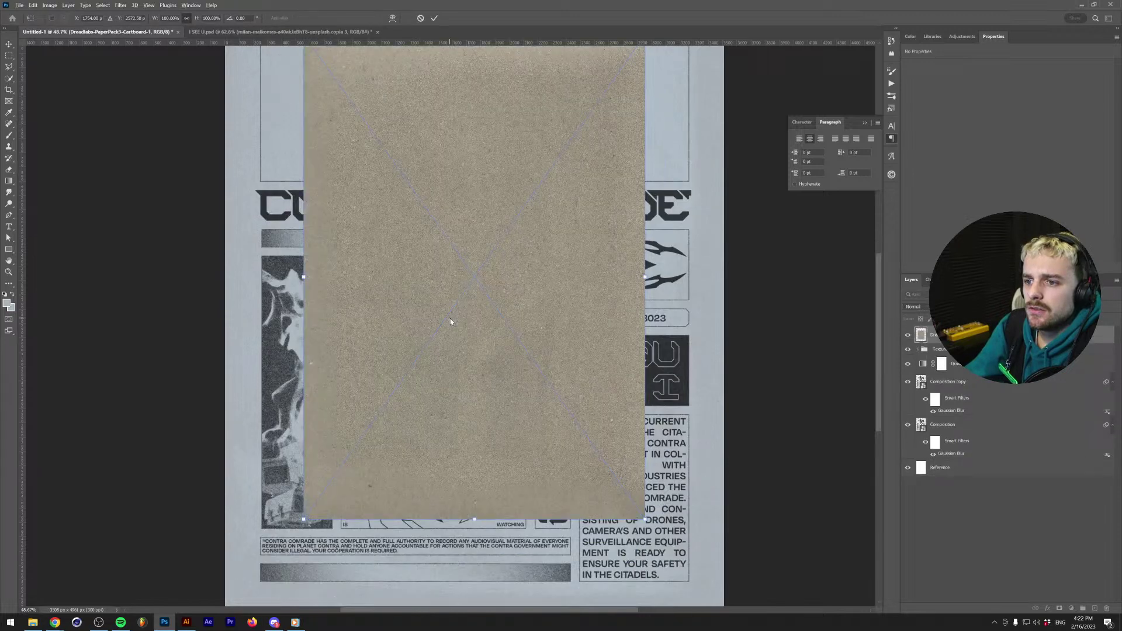
key(alt+space)
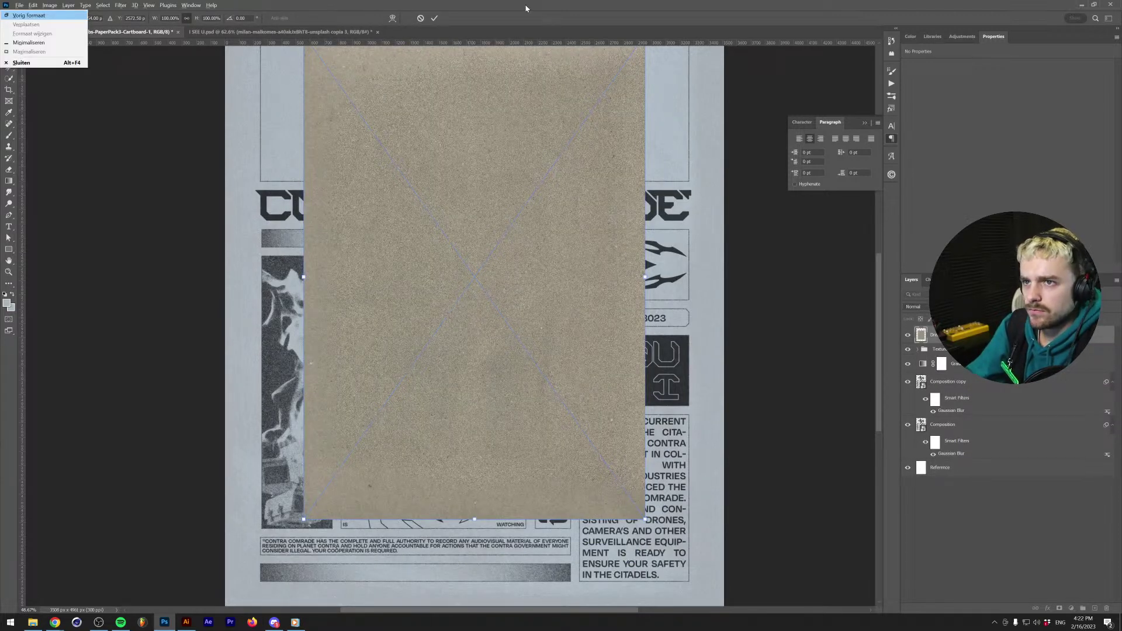
key(Escape)
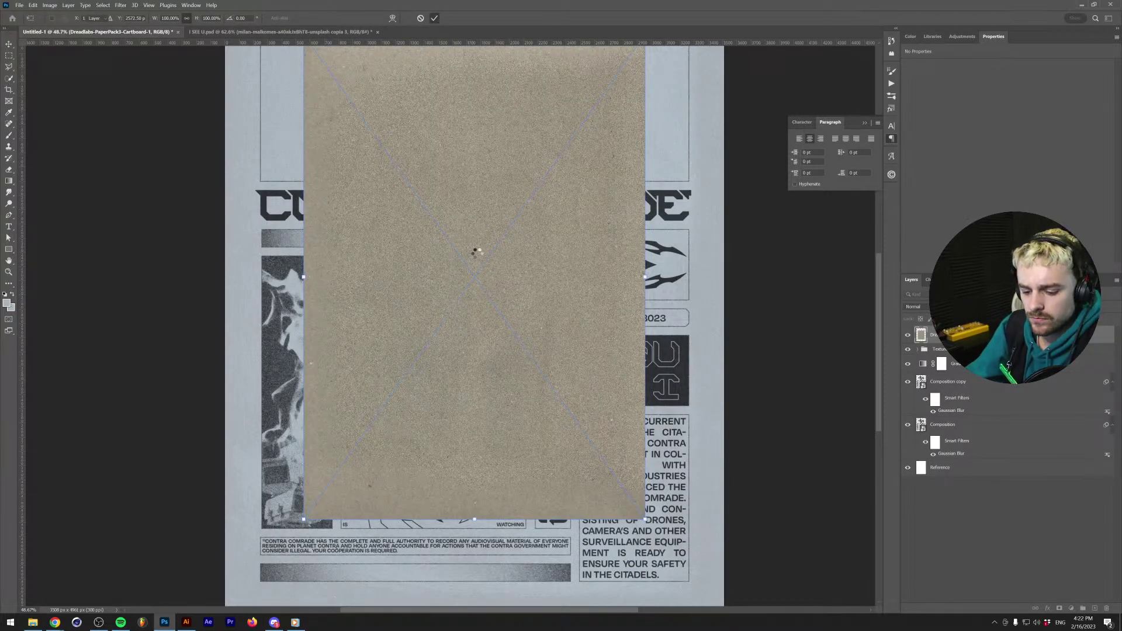
key(ctrl+minus)
key(ctrl+minus)
drag(535, 325, 594, 316)
key(Return)
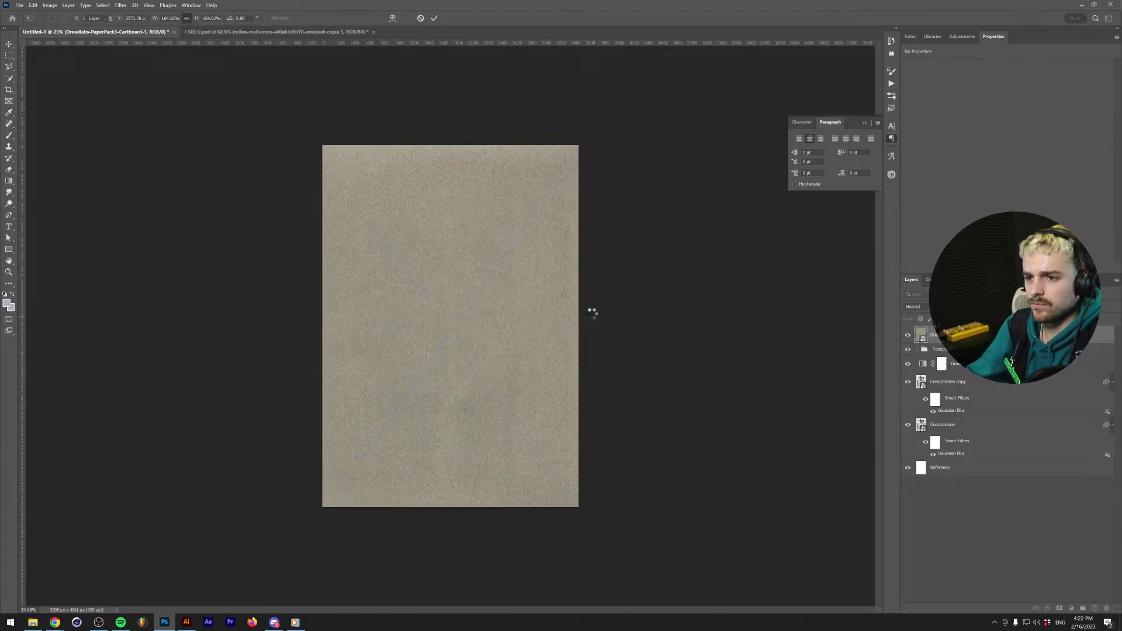
Fully desaturate the Dreadlabs-PaperPack3-Cartboard-1 layer with Hue/Saturation, setting the saturation to -100.
key(ctrl+u)
drag(540, 228, 496, 228)
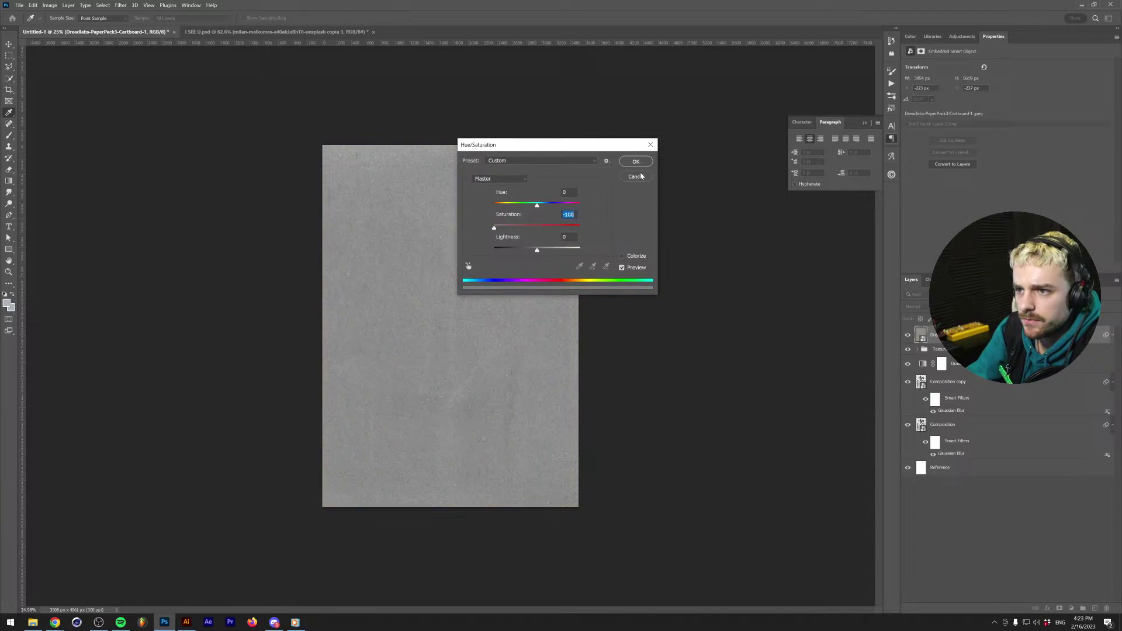
click(636, 161)
Brighten the cardboard texture to near white with Curves: white point input 131, raised black point, and a curve point at input 57, output 62.
key(ctrl+m)
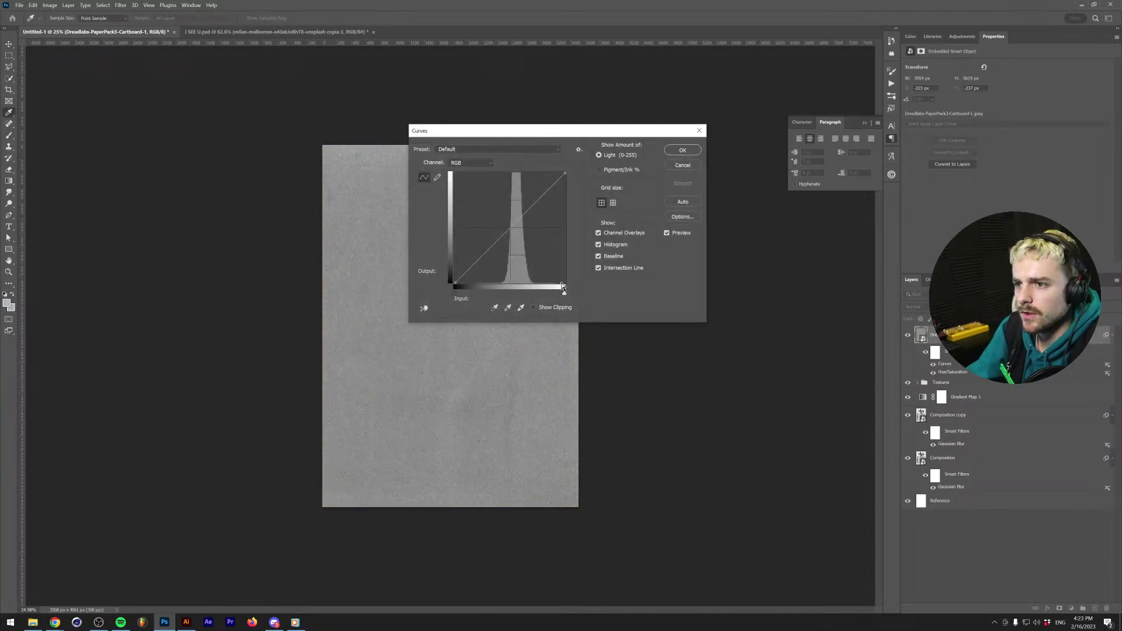
drag(564, 294, 533, 294)
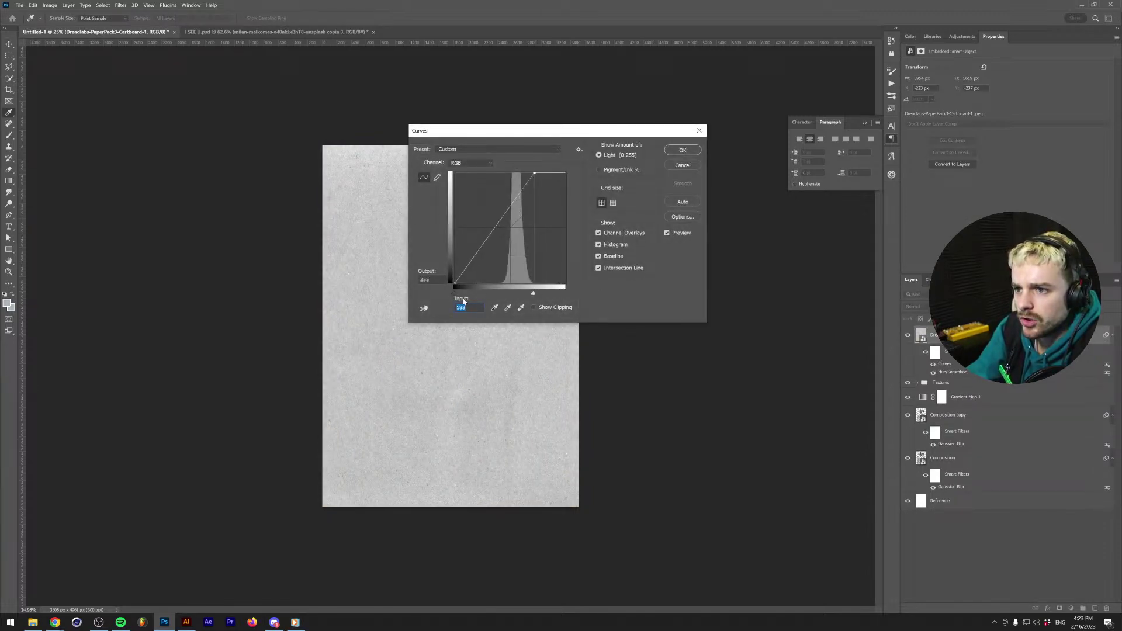
click(456, 294)
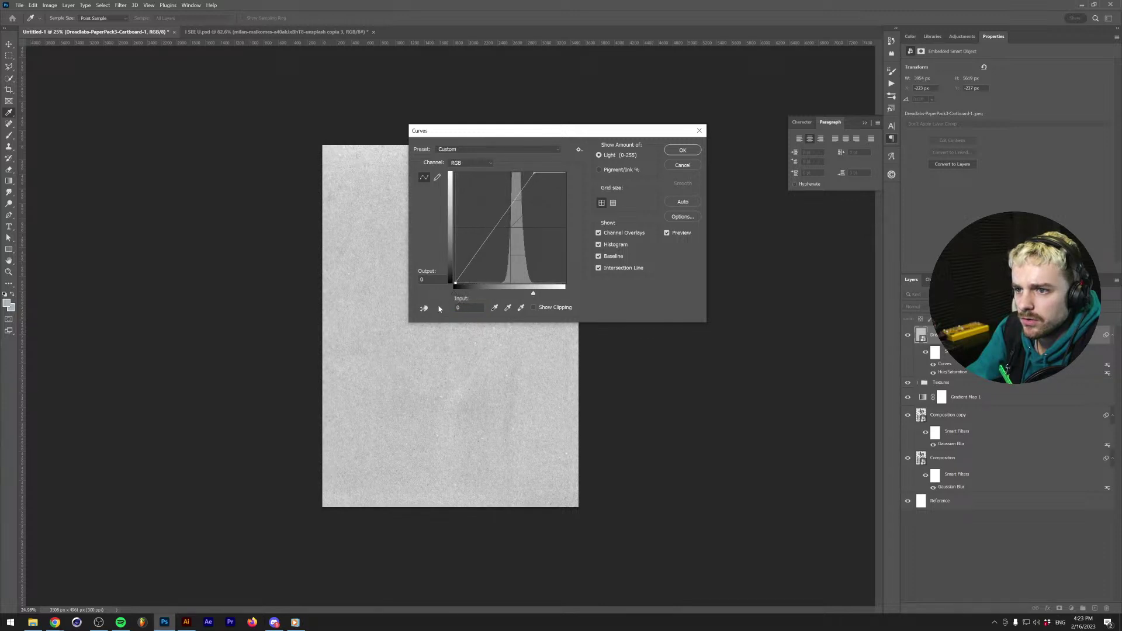
drag(535, 293, 513, 288)
drag(473, 246, 478, 254)
drag(455, 297, 466, 300)
drag(478, 253, 480, 255)
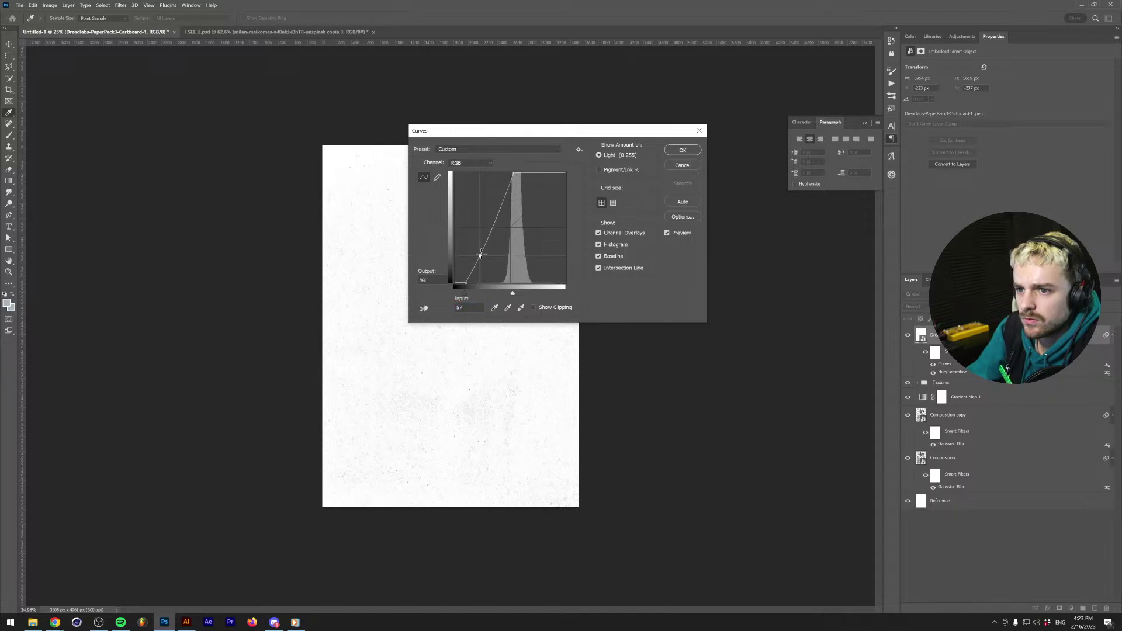
drag(513, 293, 511, 295)
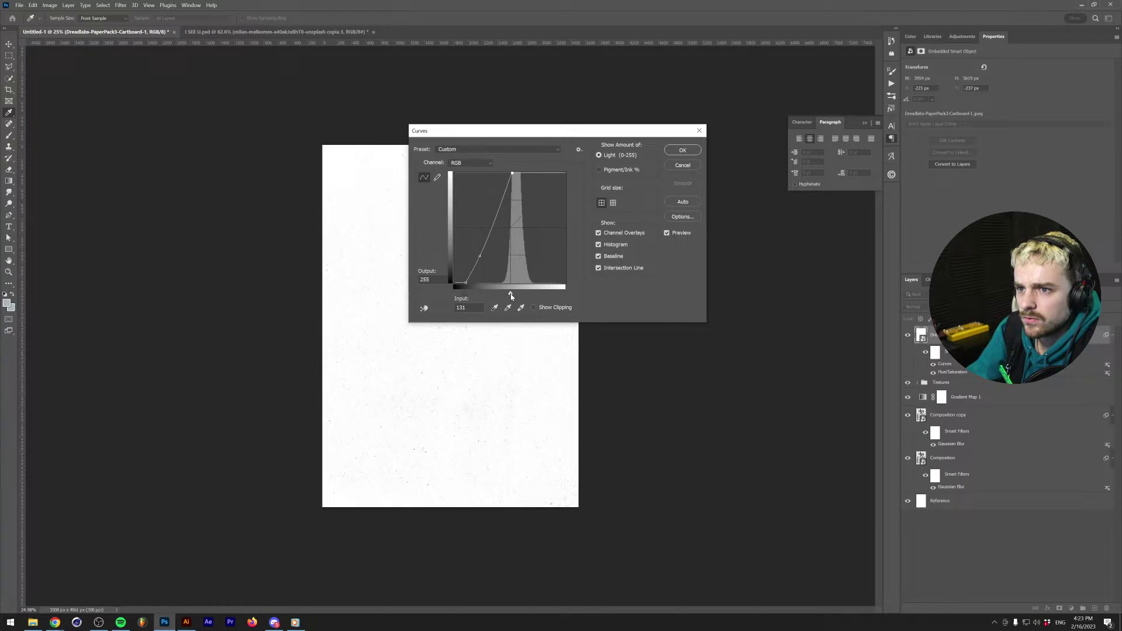
click(682, 150)
key(v)
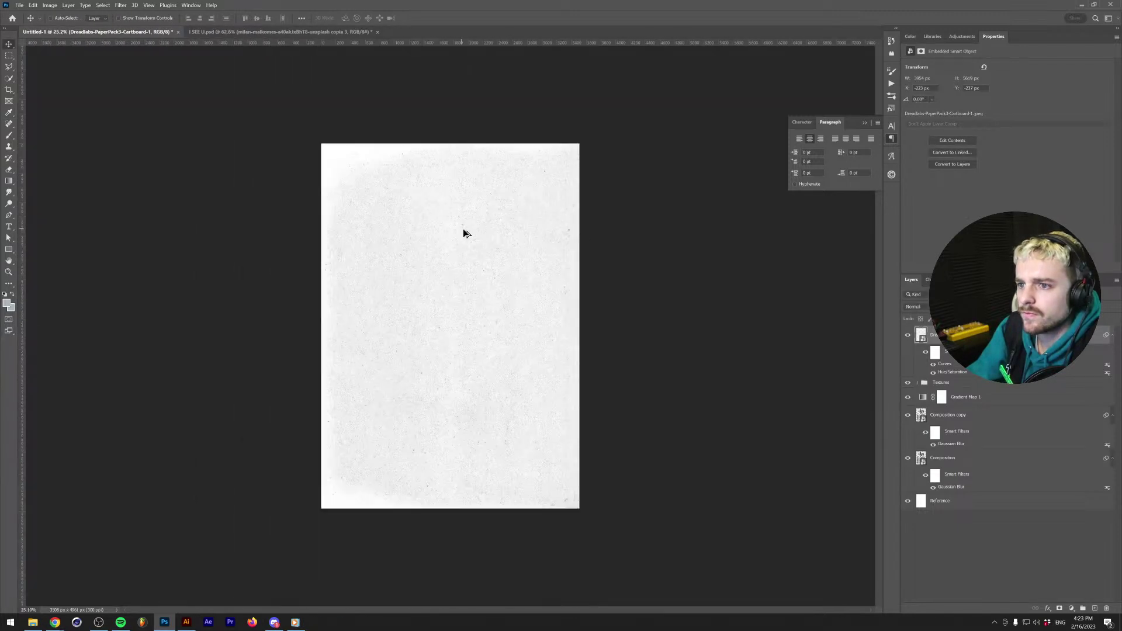
Set the cardboard layer's blend mode to Multiply and move it into the Textures group above the black paper layers.
click(915, 307)
click(915, 341)
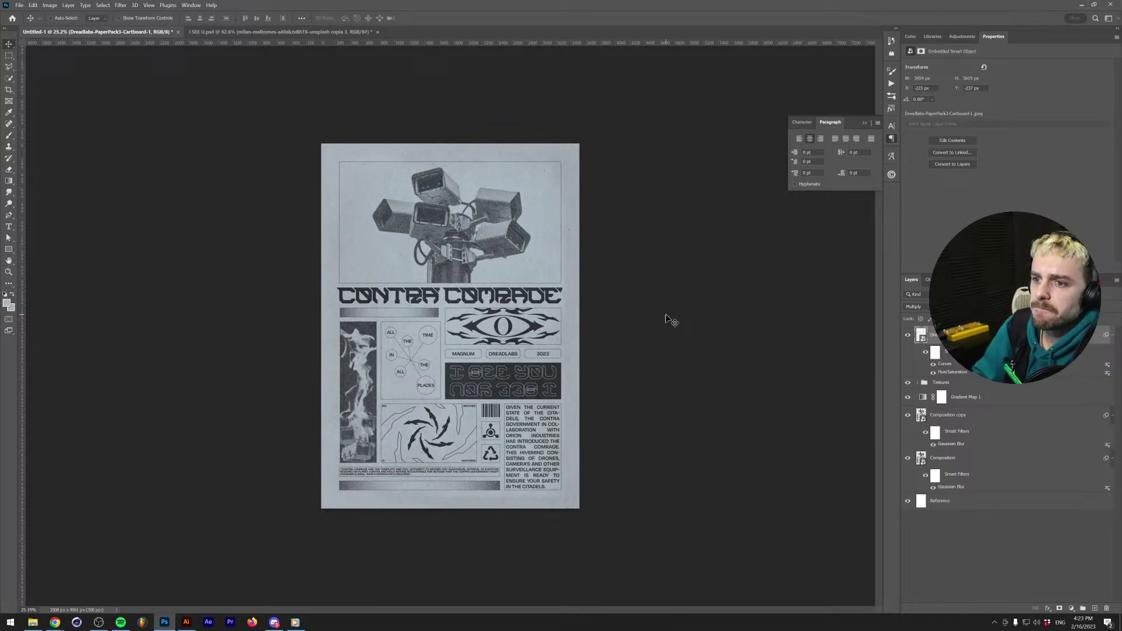
click(919, 384)
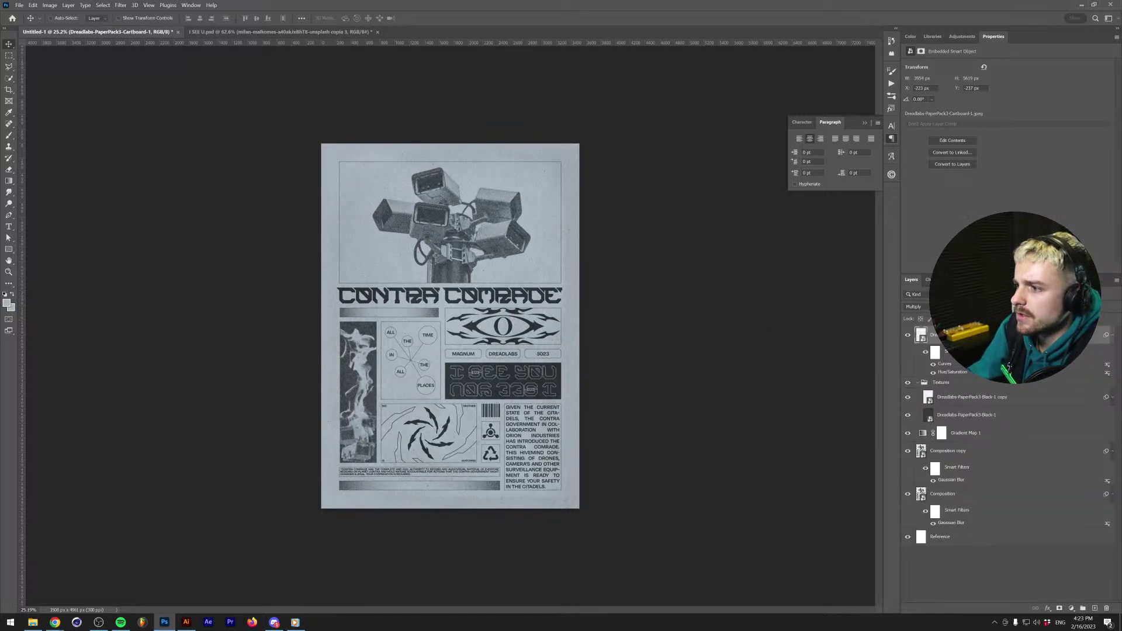
key(ctrl+bracketleft)
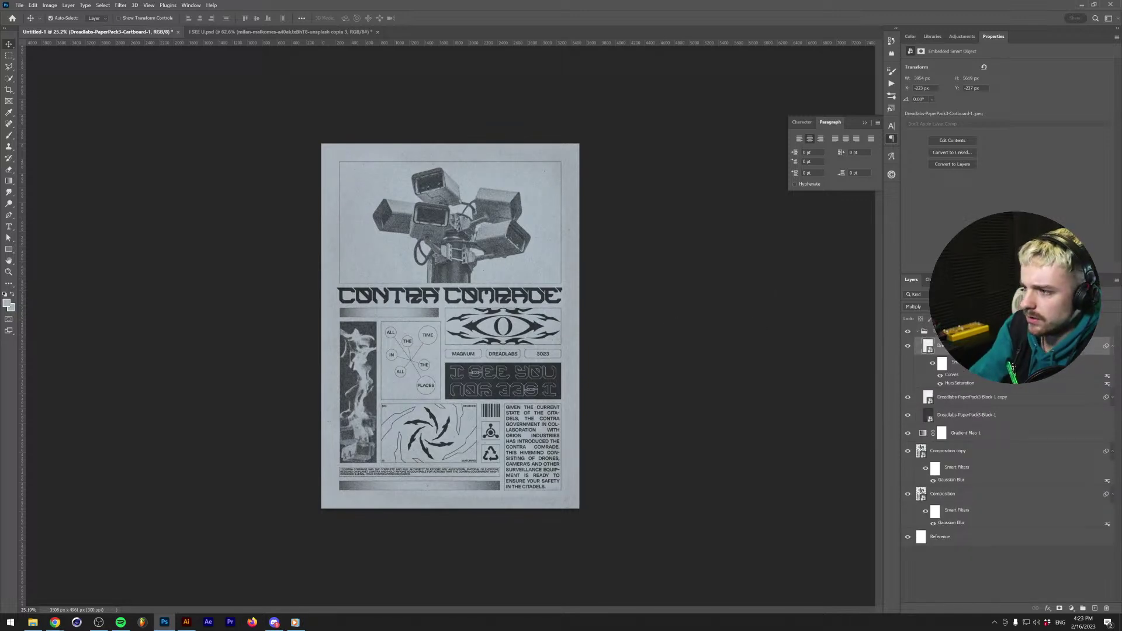
Darken the original Dreadlabs-PaperPack3-Black-1 layer with Curves, setting the black point input to 24, and inspect the poster up close.
click(977, 416)
key(ctrl+m)
drag(453, 295, 466, 300)
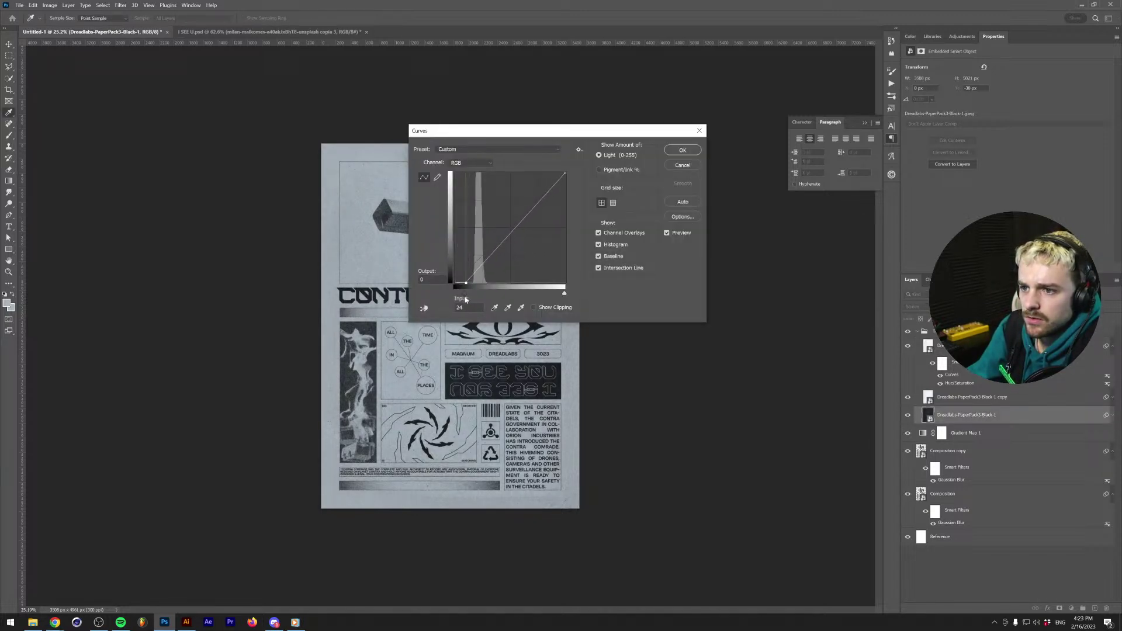
click(682, 152)
key(v)
scroll(367, 262, up, 10)
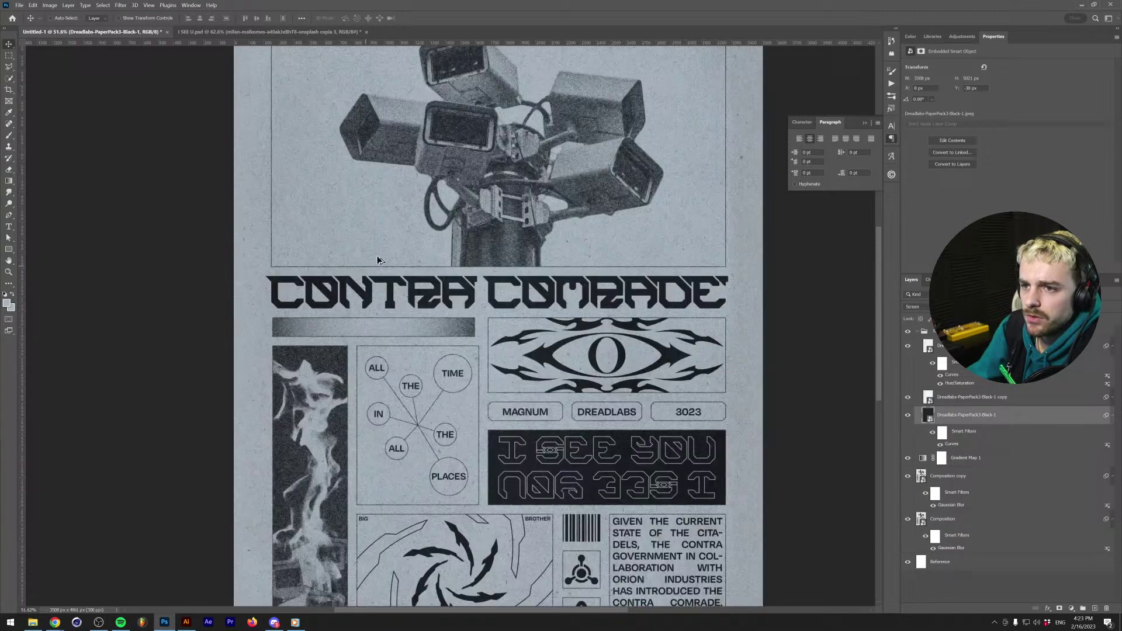
scroll(435, 341, down, 5)
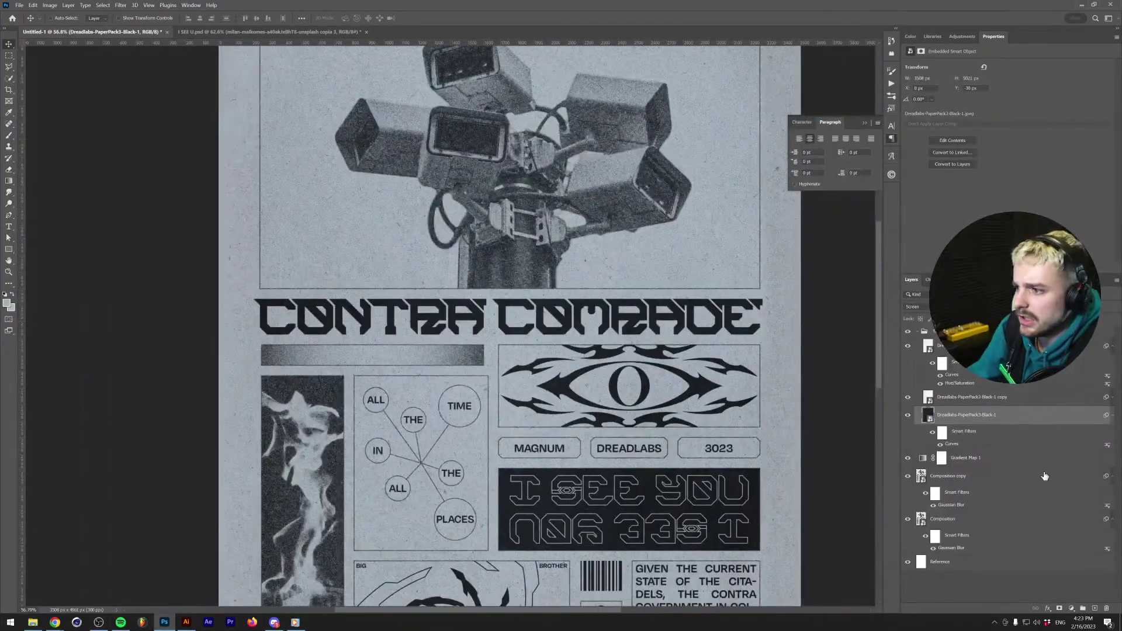
Collapse the Textures group and displace the Composition copy layer at scale 10 with map 54 from the Dreadlabs FILTH Displacement Maps folder.
click(919, 333)
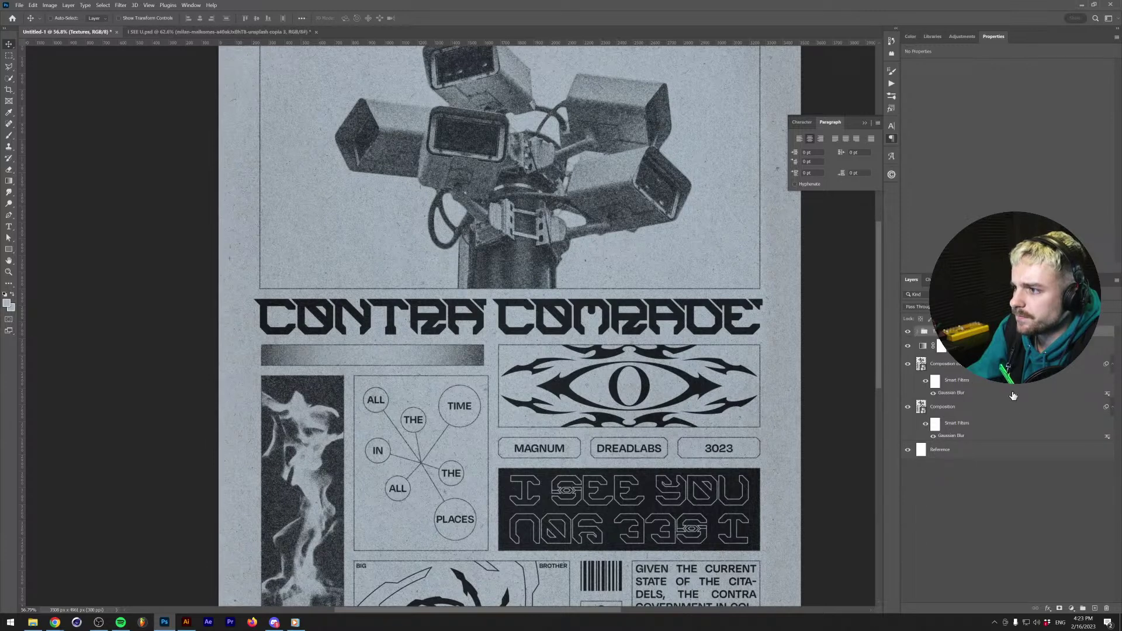
click(1014, 364)
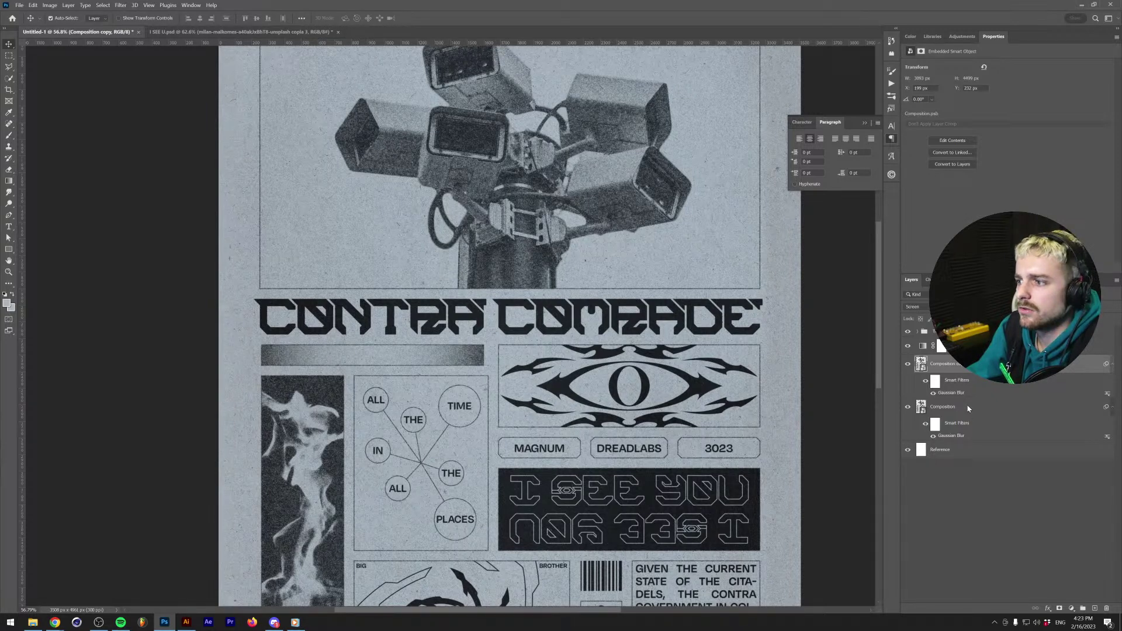
key(ctrl+alt+f)
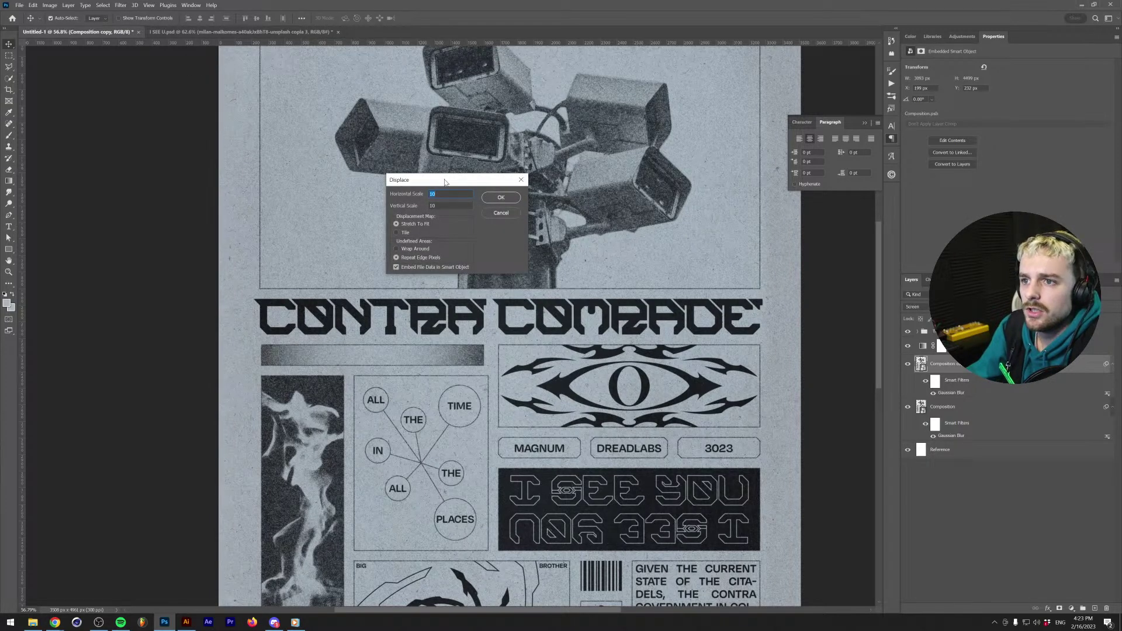
click(501, 198)
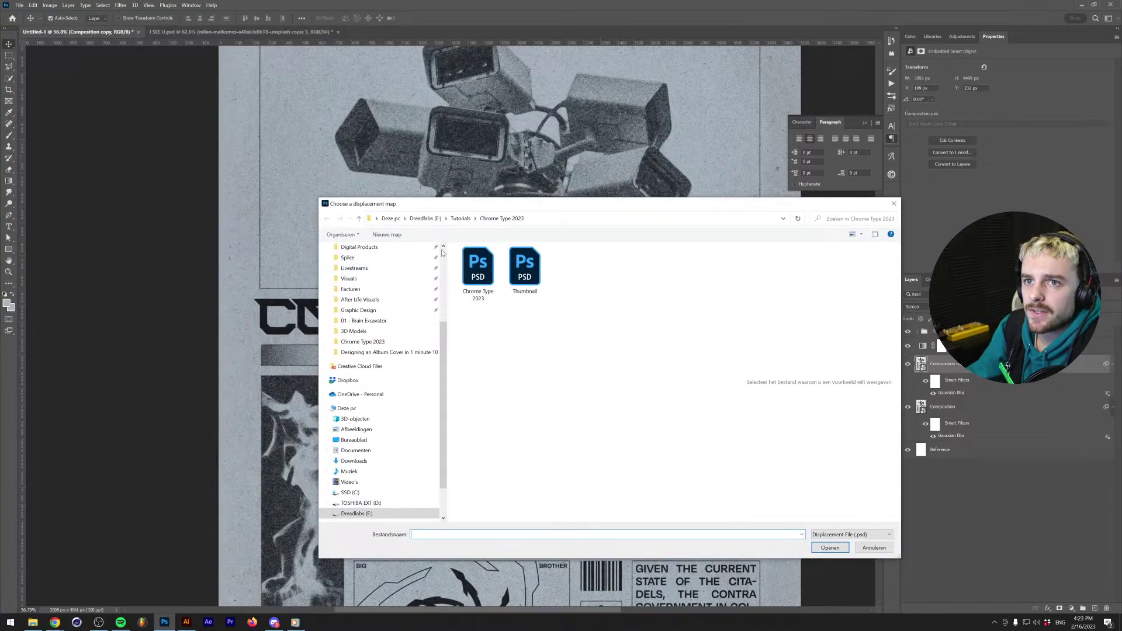
scroll(368, 294, up, 3)
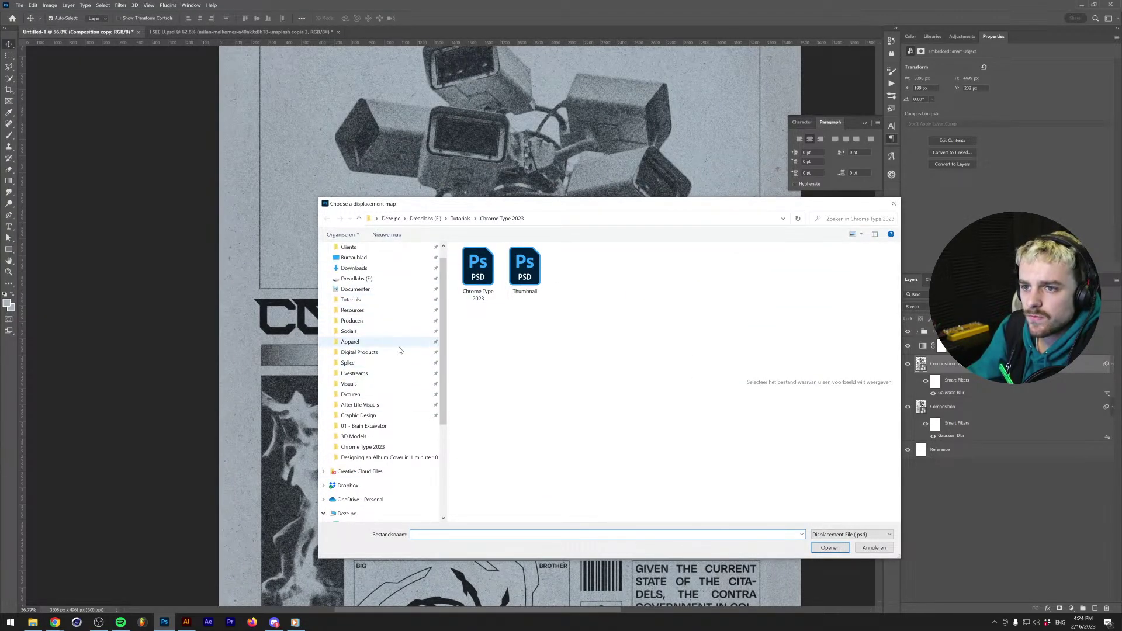
click(410, 311)
double_click(506, 369)
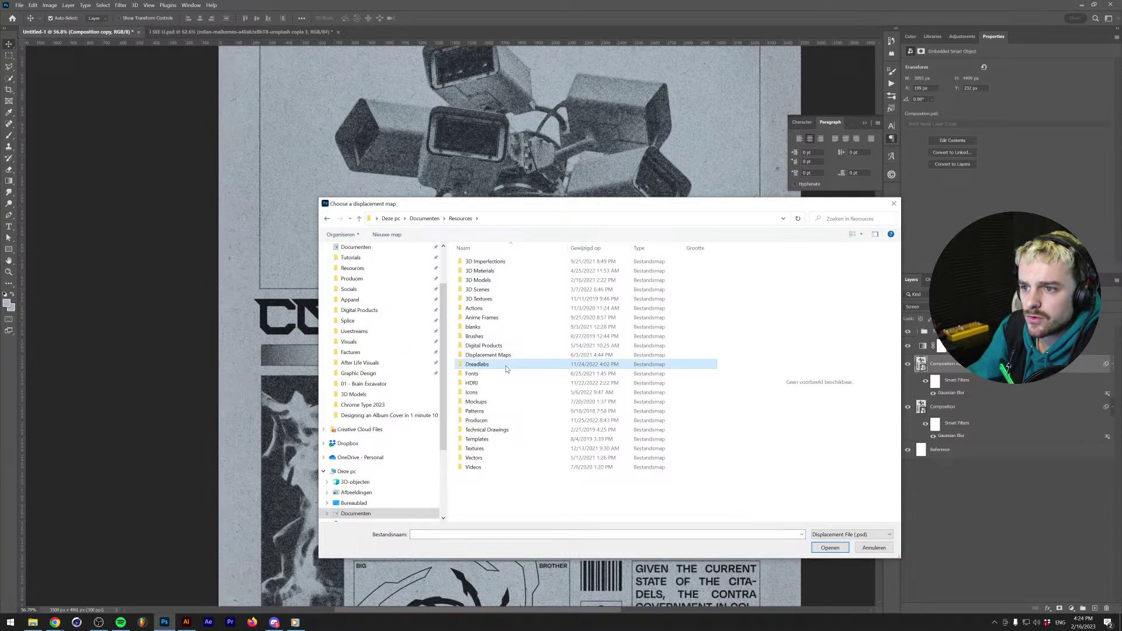
double_click(497, 437)
double_click(478, 272)
scroll(493, 282, down, 5)
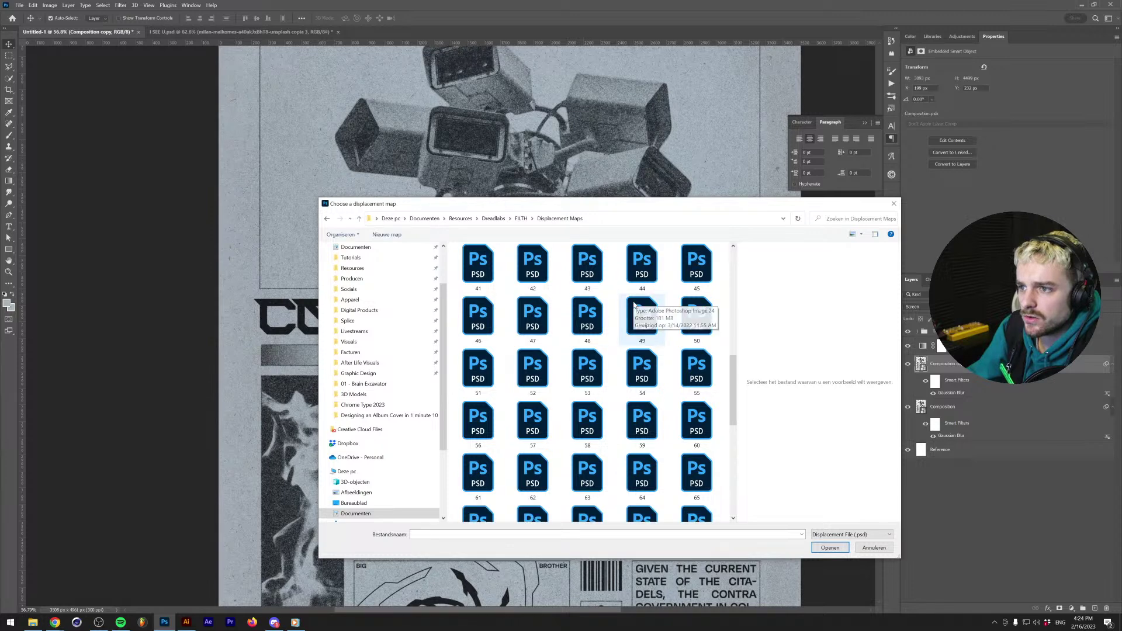
double_click(642, 369)
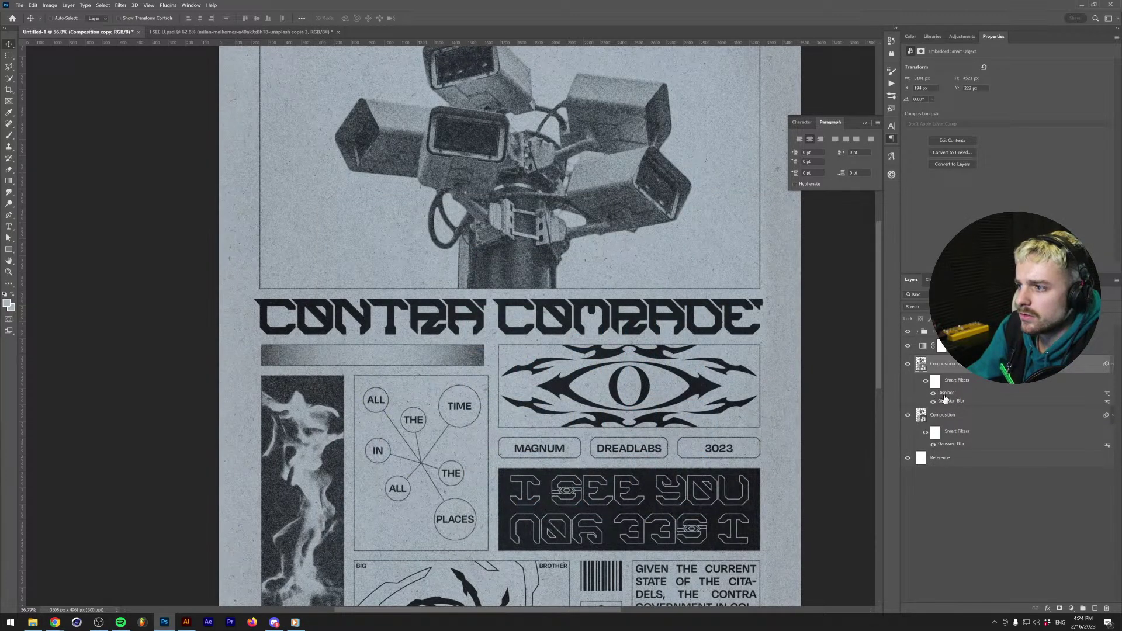
Copy the Displace filter onto the Composition layer and, with Composition copy hidden, set its horizontal and vertical scale to 5 using map 17.
drag(946, 392, 938, 433)
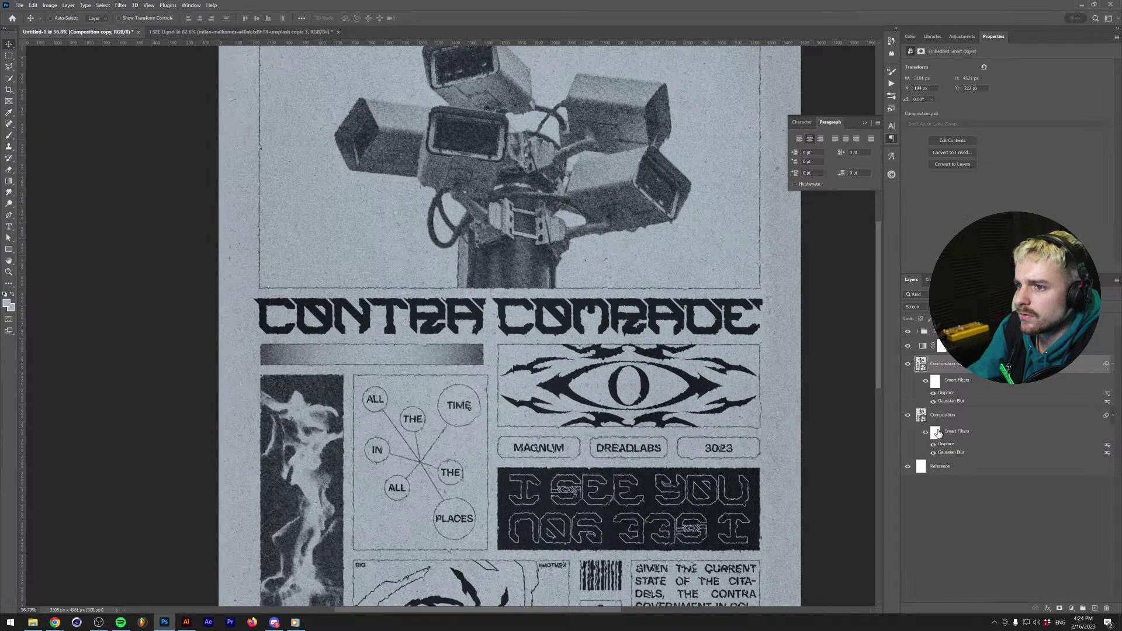
click(908, 363)
double_click(952, 446)
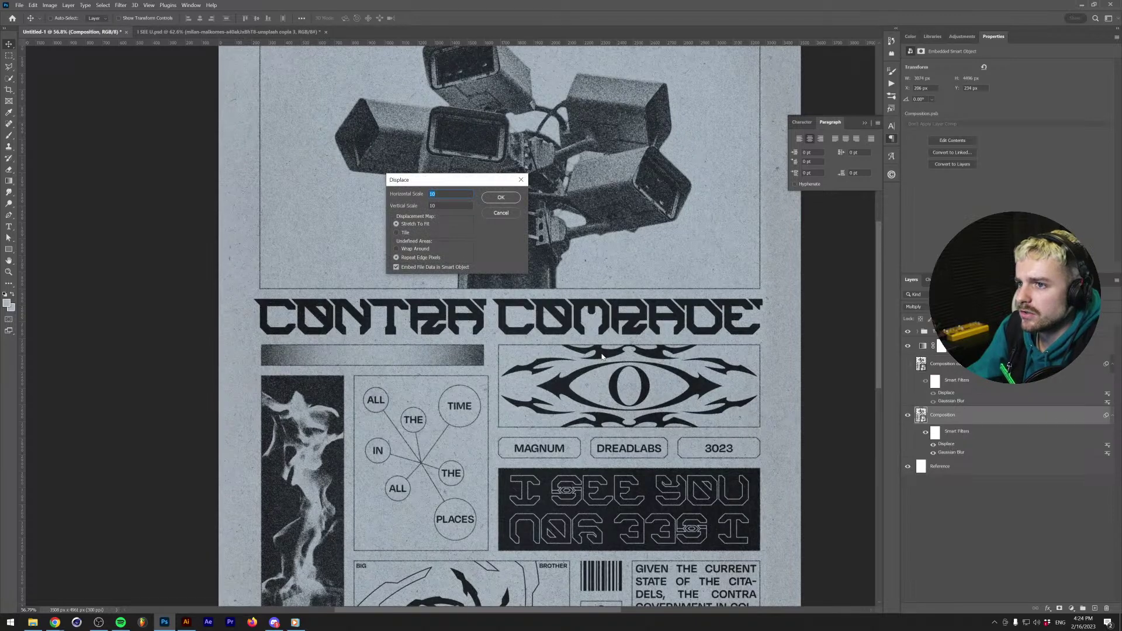
key(Return)
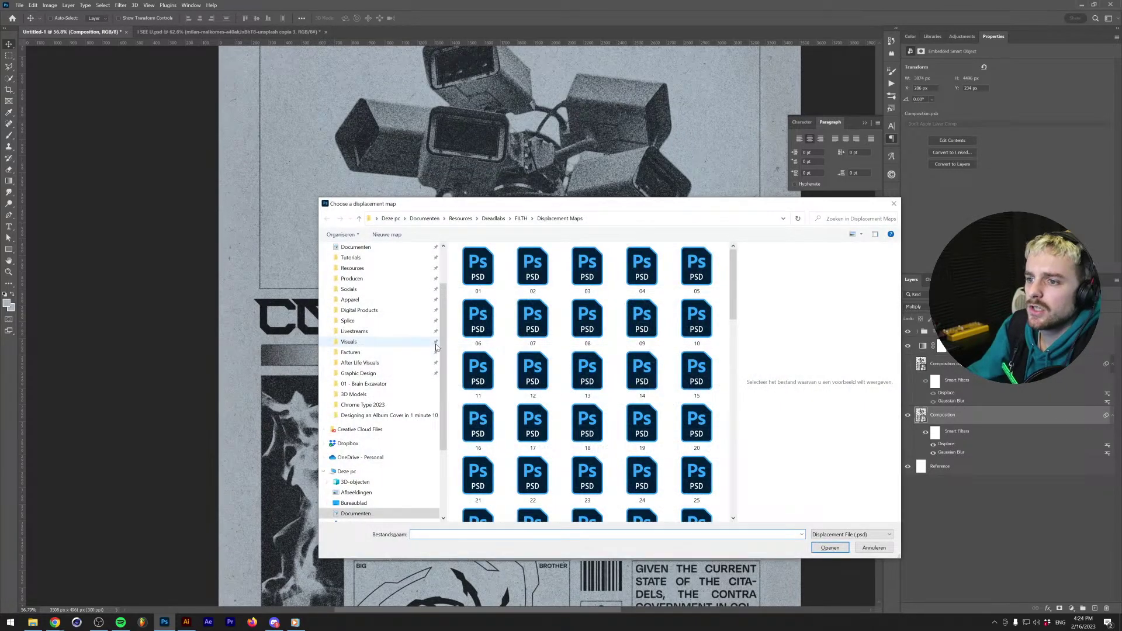
double_click(524, 411)
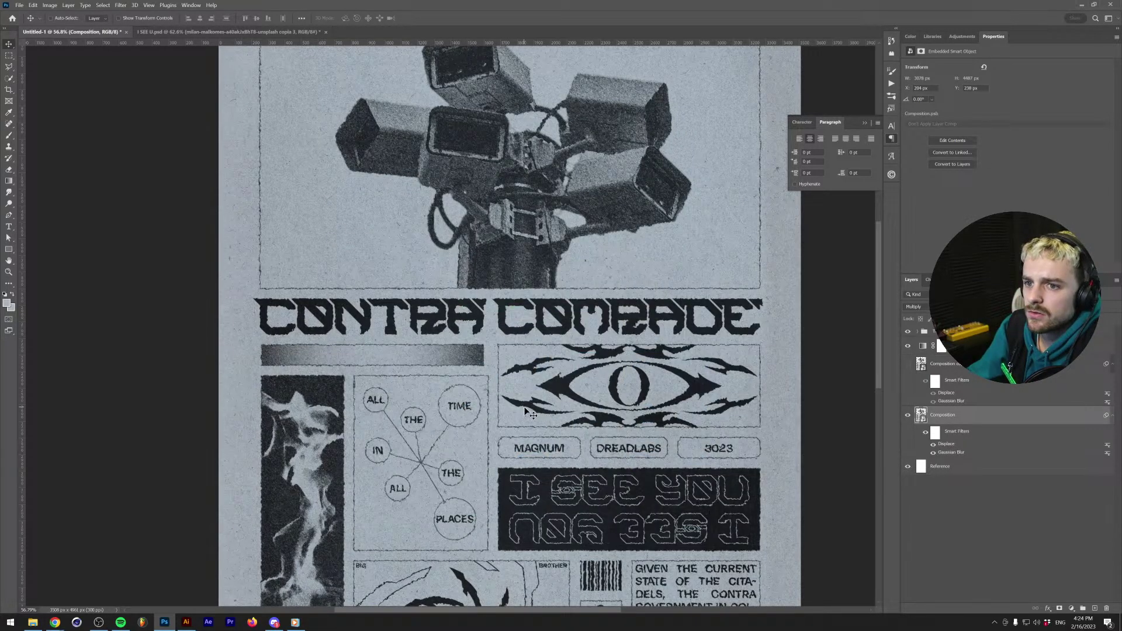
Try several other FILTH displacement maps, including map 36, in the Composition layer's Displace filter at scale 5.
double_click(947, 445)
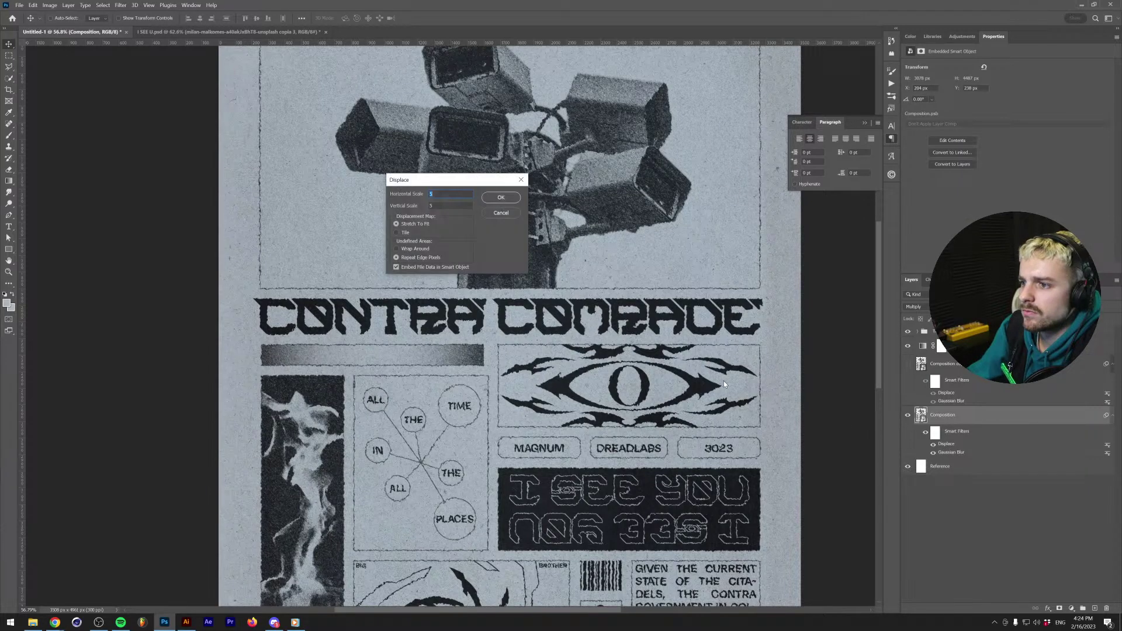
key(Return)
double_click(699, 377)
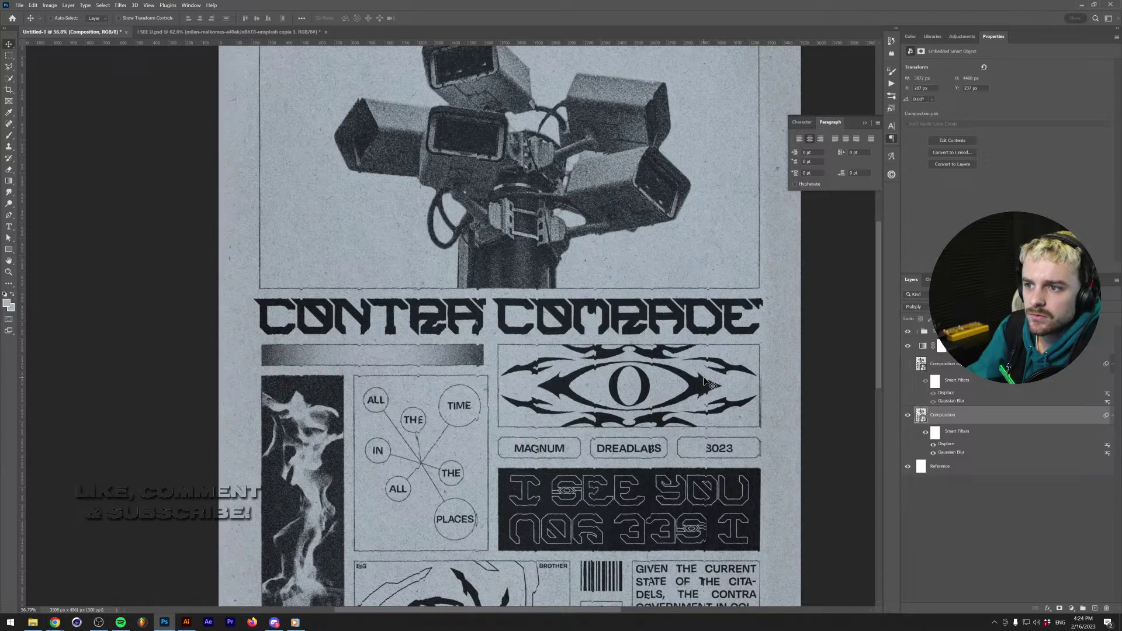
double_click(950, 446)
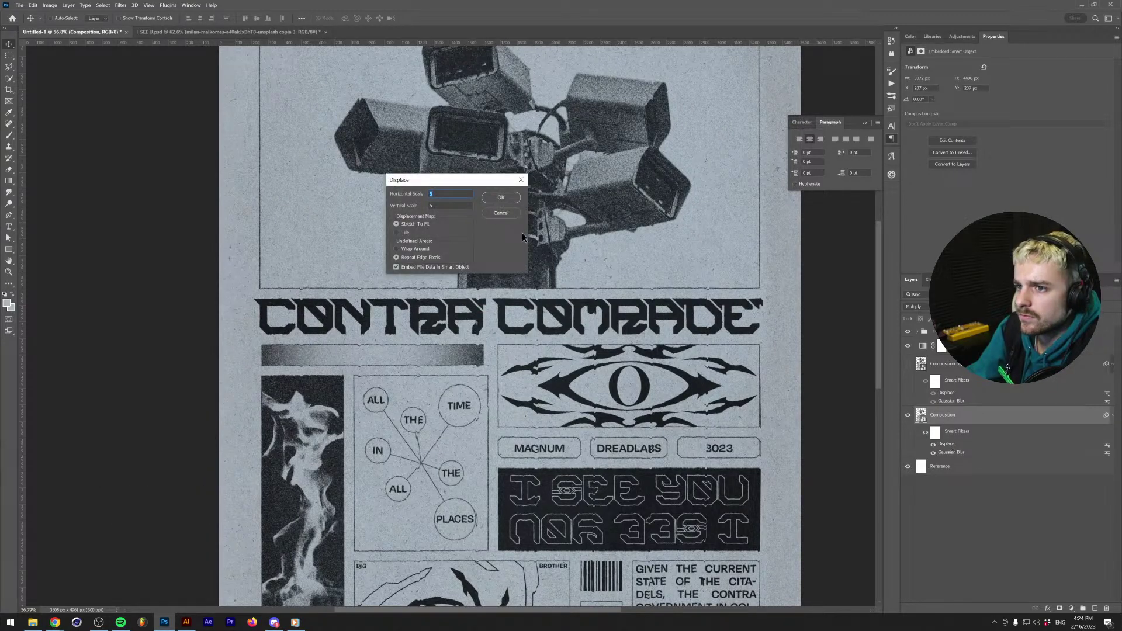
key(Return)
scroll(584, 427, down, 2)
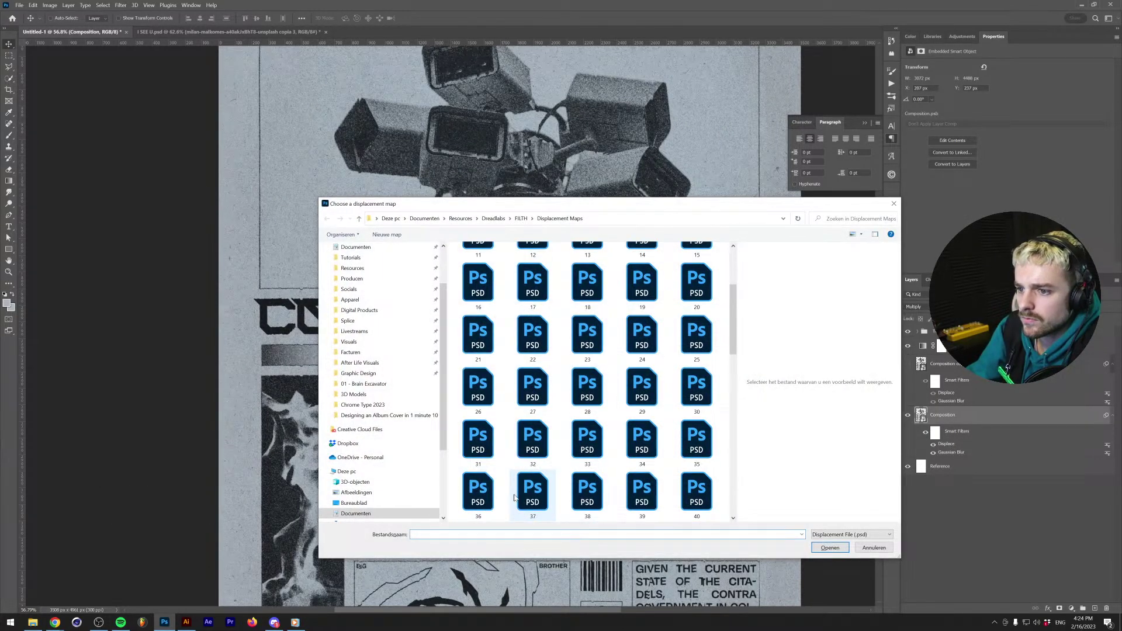
double_click(479, 491)
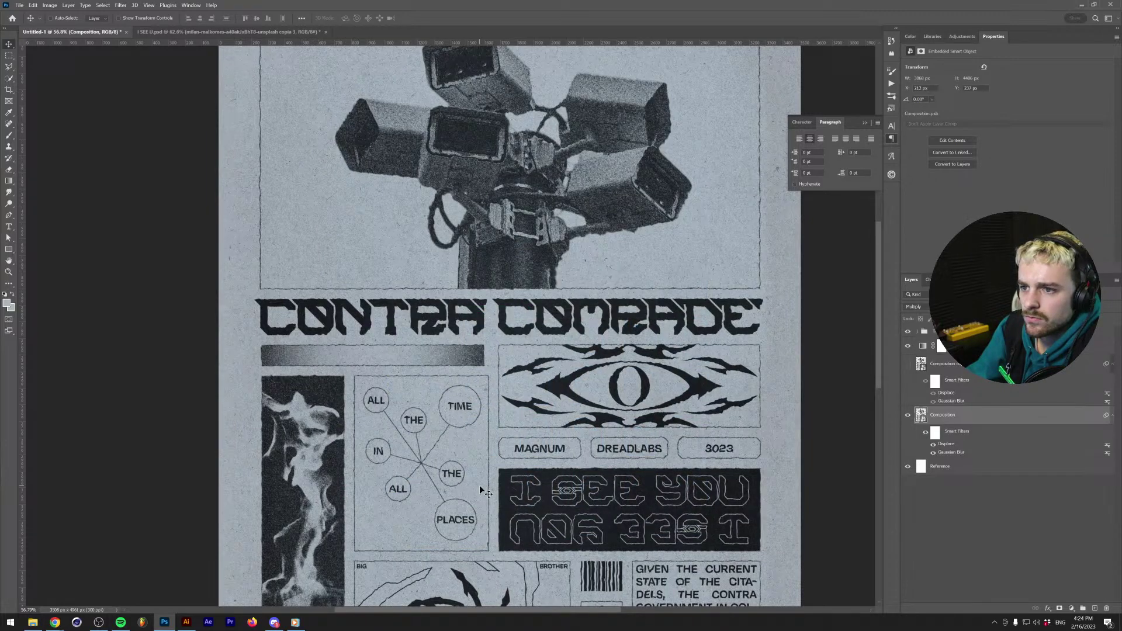
double_click(948, 446)
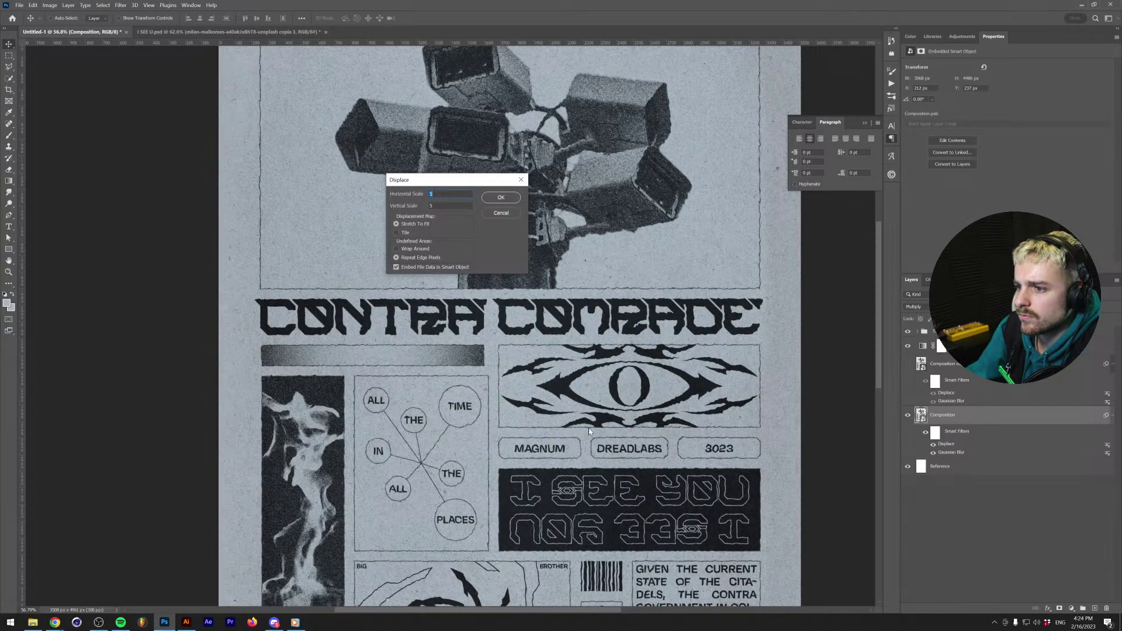
click(501, 196)
double_click(695, 440)
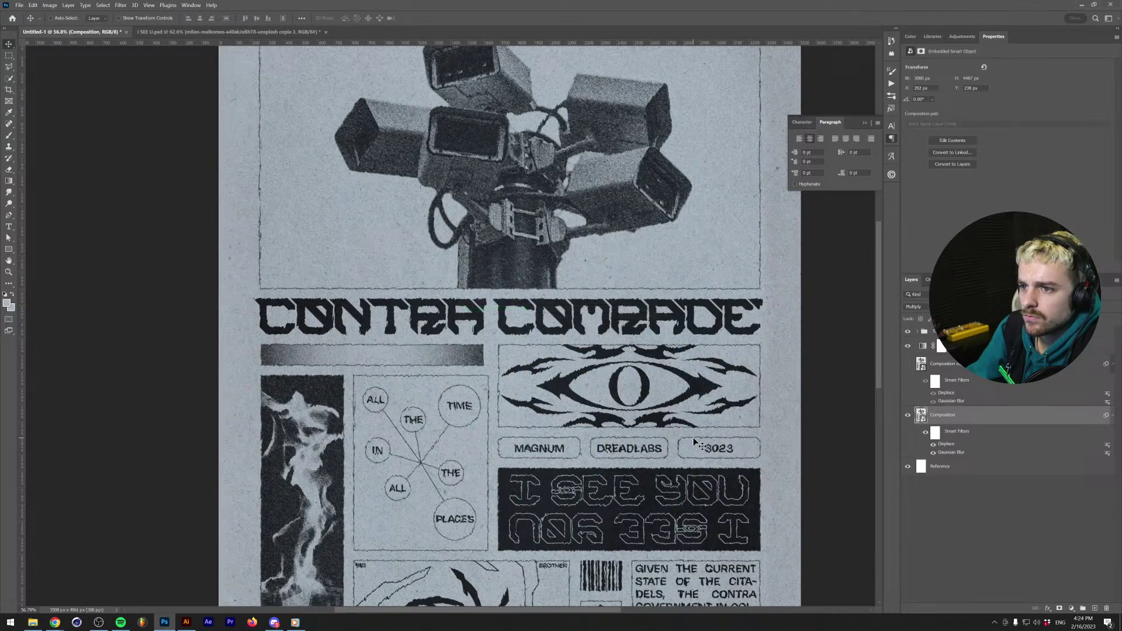
Change the Composition layer's Displace filter to FILTH displacement map 32, keeping the horizontal and vertical scale at 5.
double_click(947, 445)
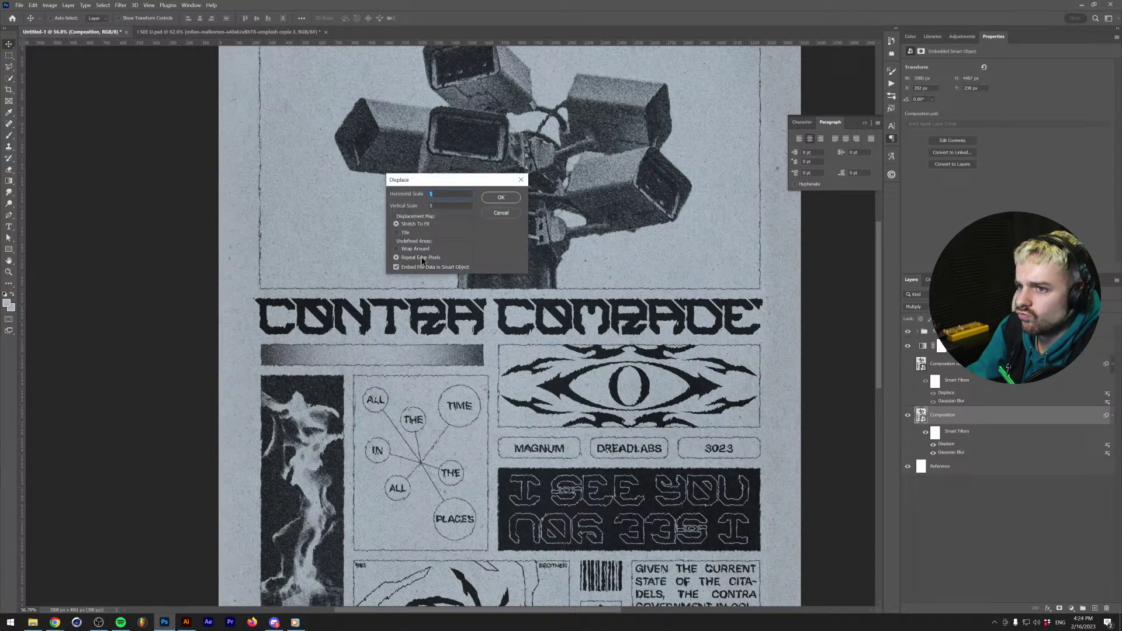
click(502, 199)
scroll(529, 450, down, 1)
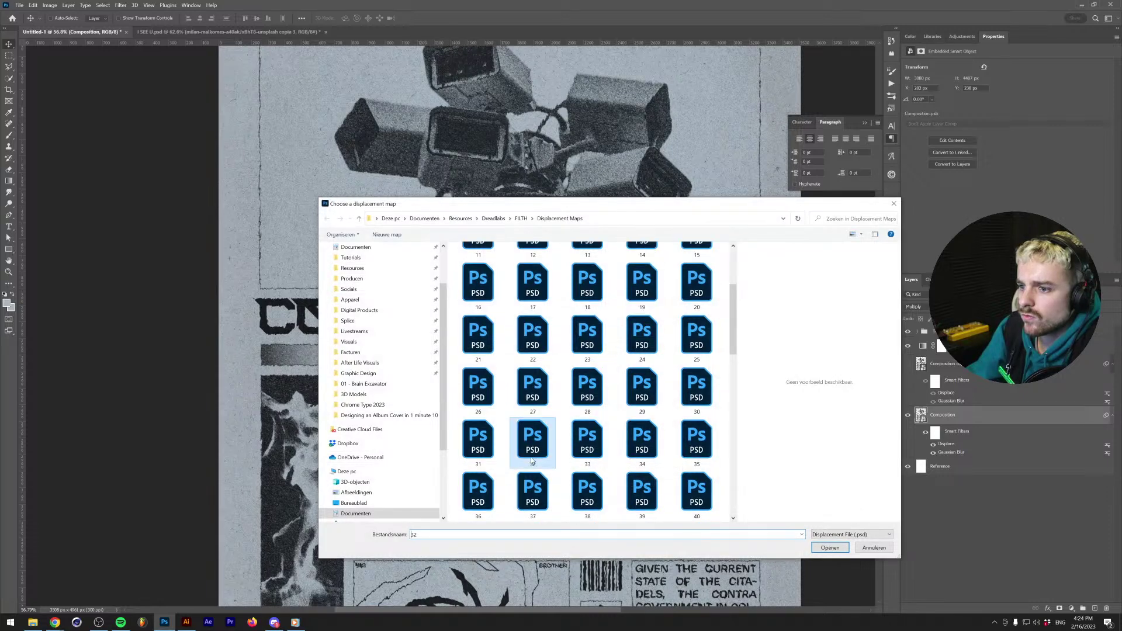
double_click(529, 456)
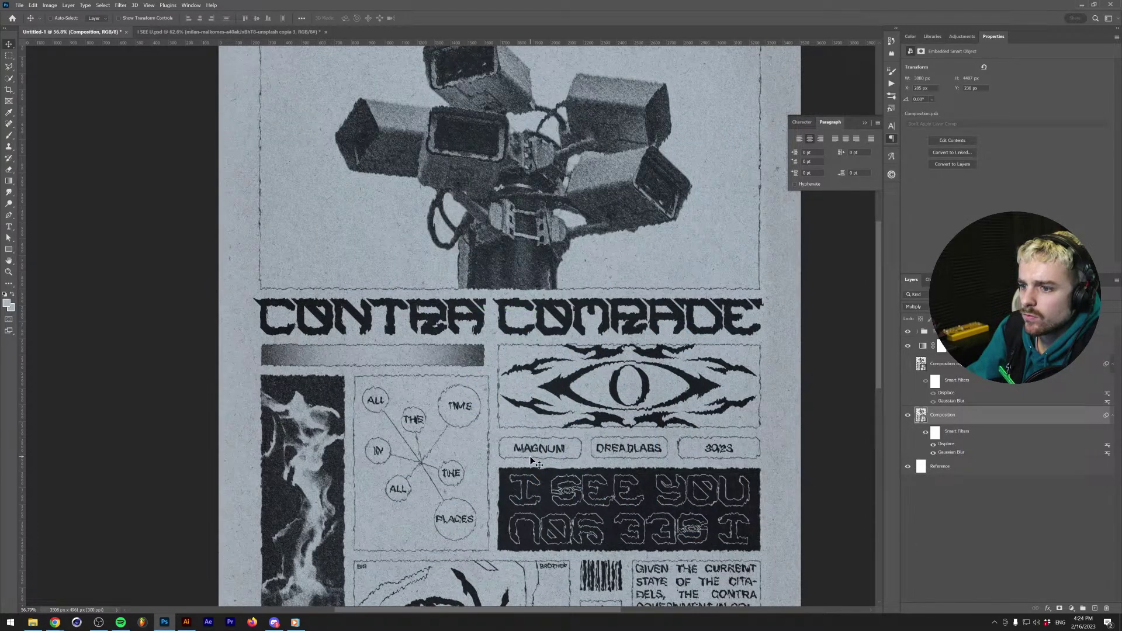
Try further FILTH displacement maps, including map 18, in the Composition layer's Displace filter at scale 5.
double_click(947, 444)
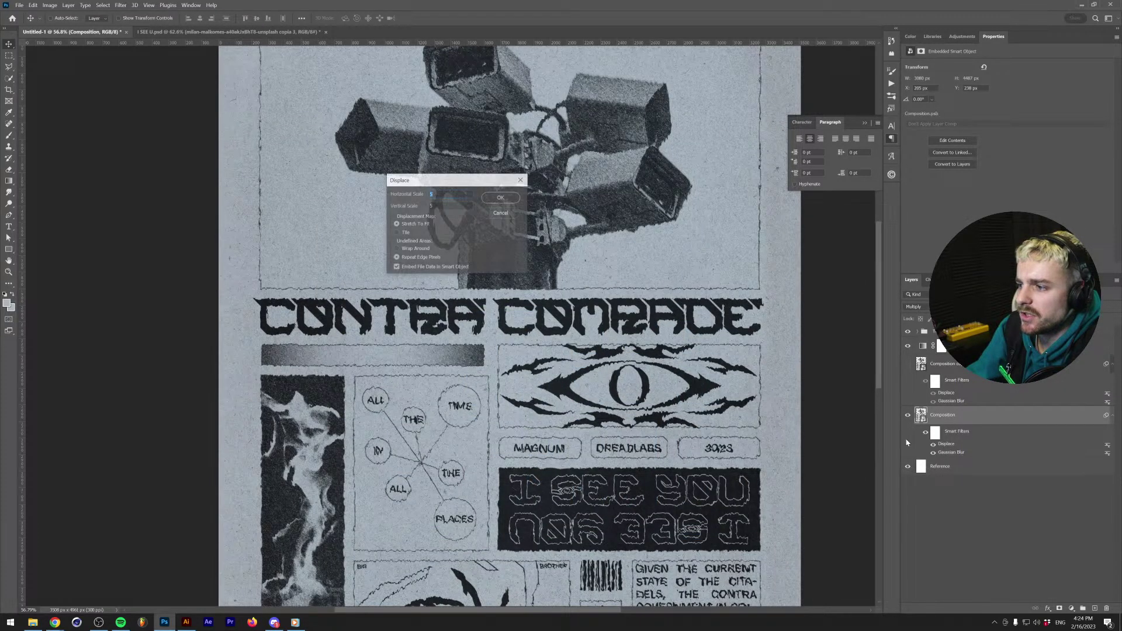
click(501, 198)
scroll(468, 432, up, 1)
double_click(473, 444)
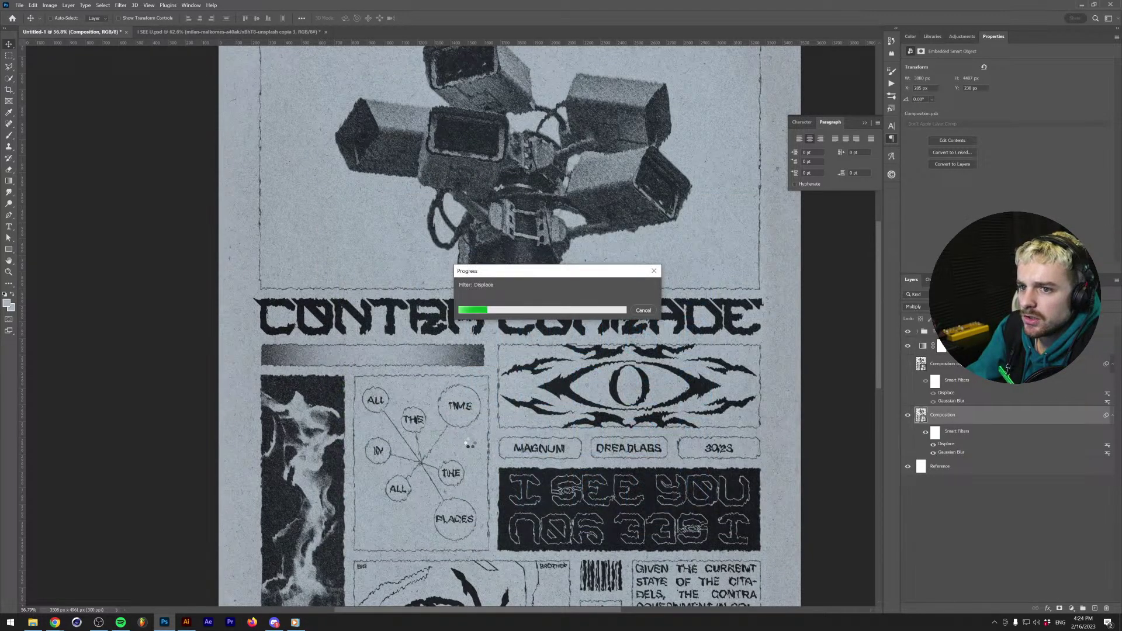
double_click(949, 444)
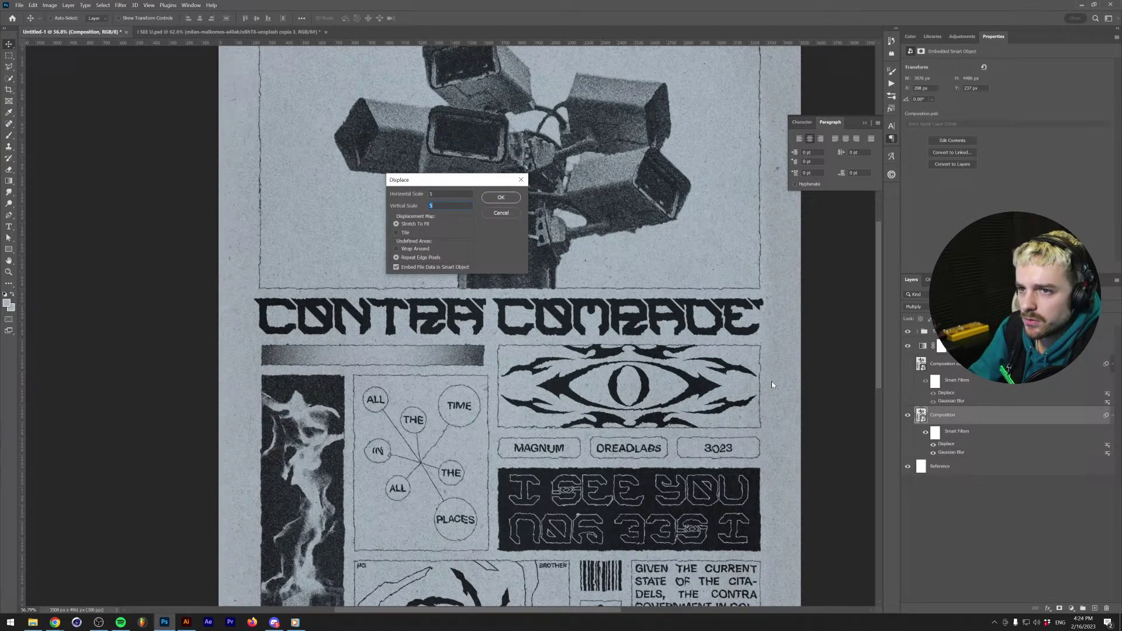
click(506, 197)
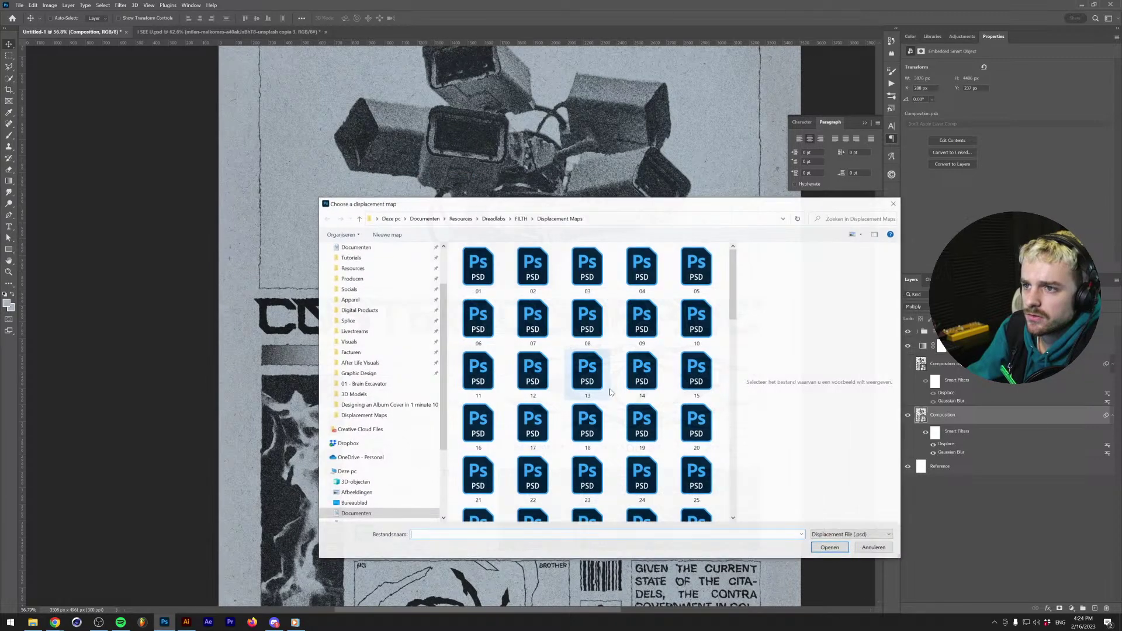
double_click(589, 425)
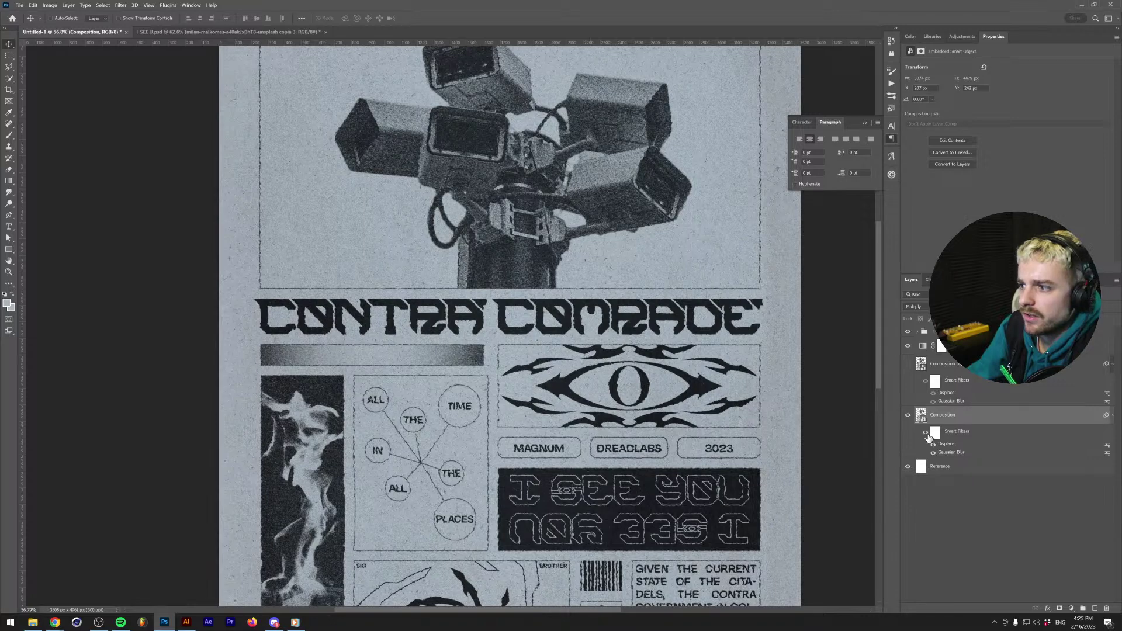
Switch the Composition layer's Displace filter to FILTH displacement map 20, keeping both scales at 5.
double_click(947, 445)
key(Return)
double_click(697, 422)
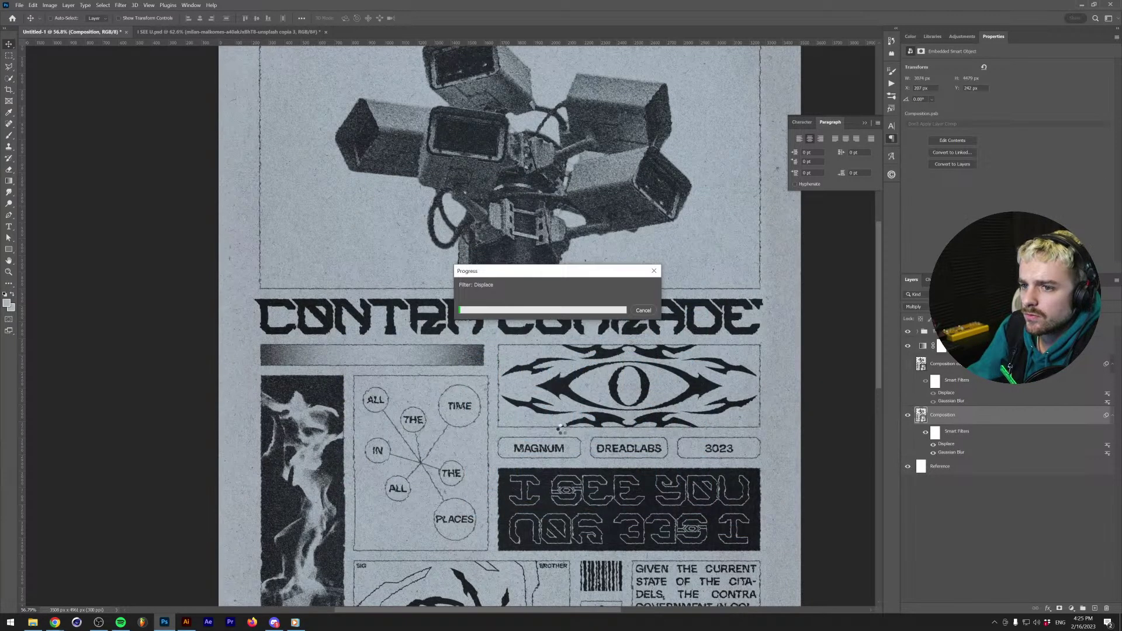
scroll(520, 433, down, 5)
scroll(520, 433, up, 4)
Remove the Displace filter from Composition copy, compare the poster with that layer shown and hidden, and delete the layer.
right_click(950, 393)
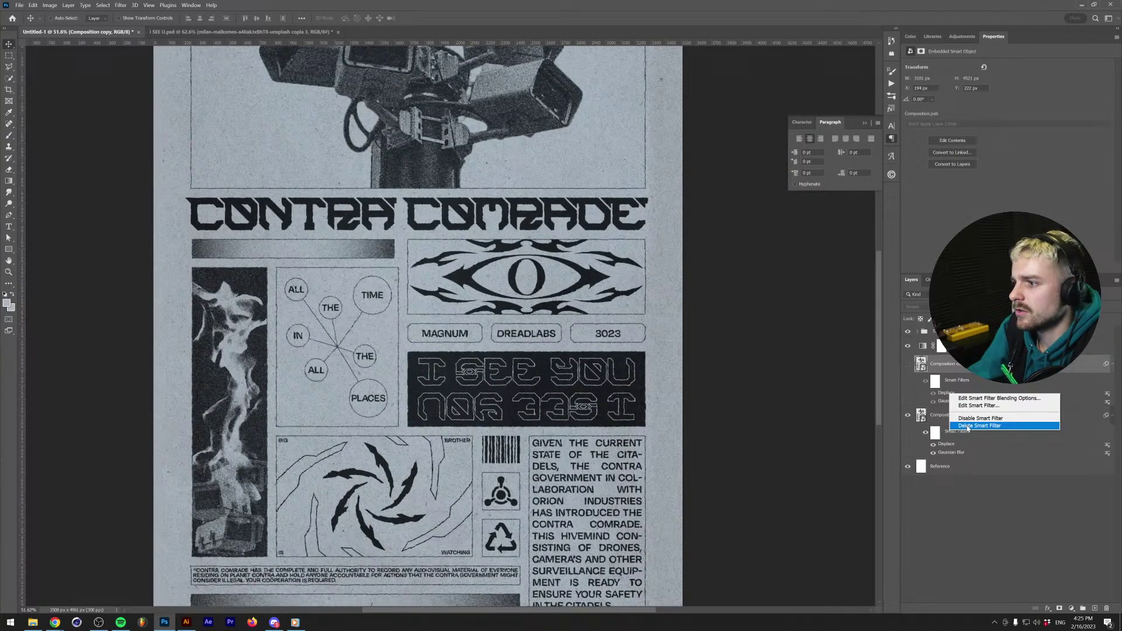
click(980, 426)
click(908, 364)
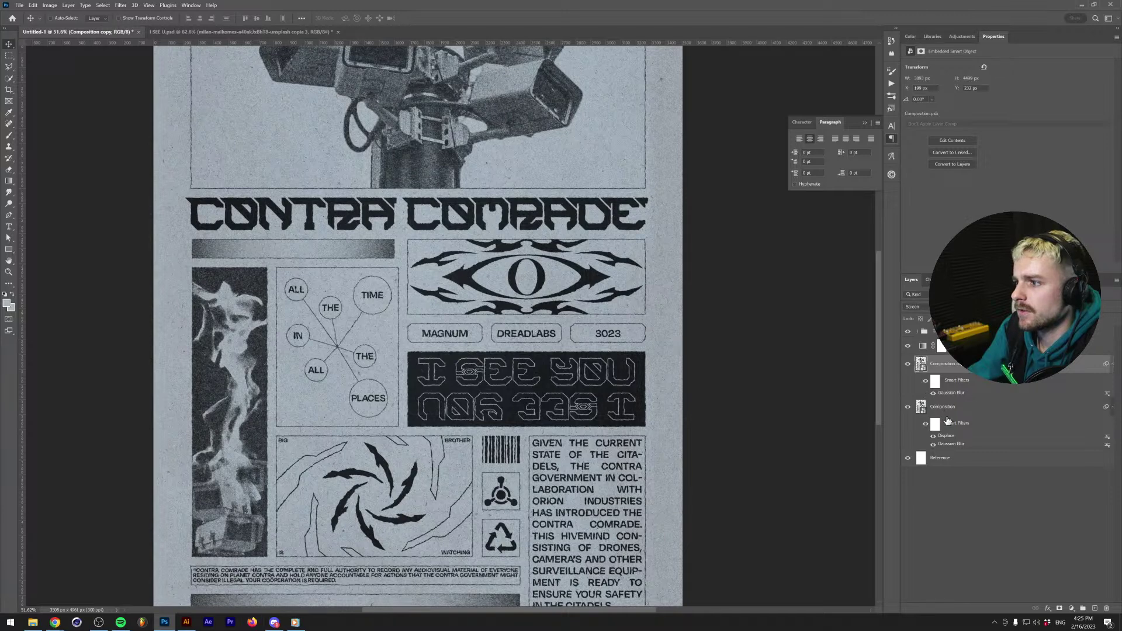
click(907, 365)
click(908, 365)
key(Delete)
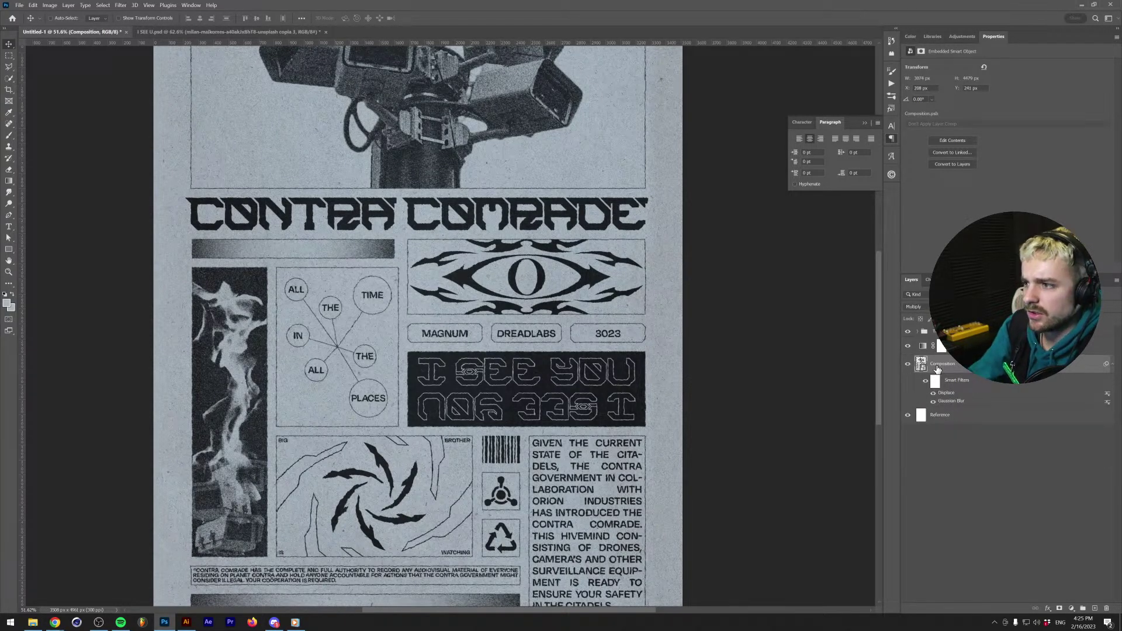
Open the contents of the Composition smart object and select the surveillance camera layer inside its masked image group.
scroll(518, 348, down, 1)
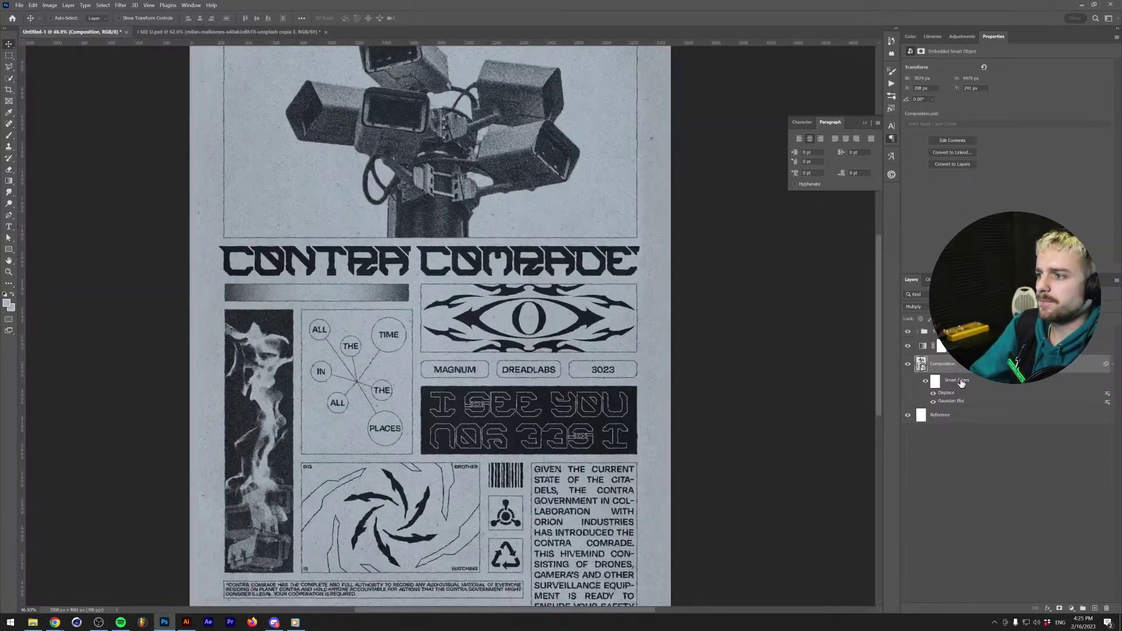
alt+click(908, 363)
alt+click(908, 364)
scroll(646, 368, down, 3)
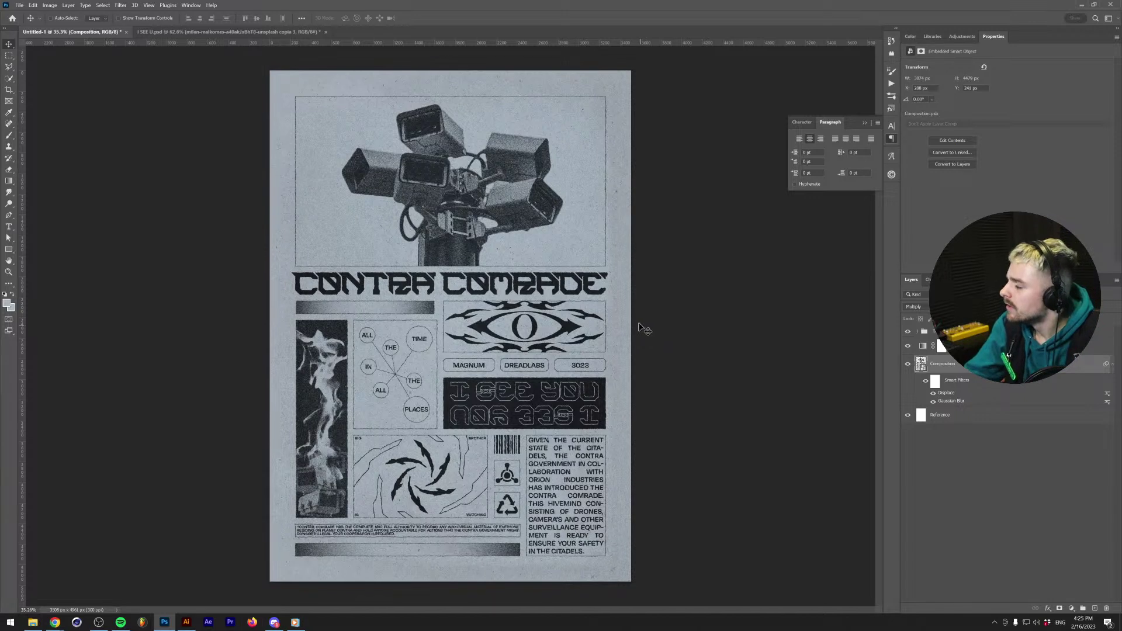
double_click(615, 294)
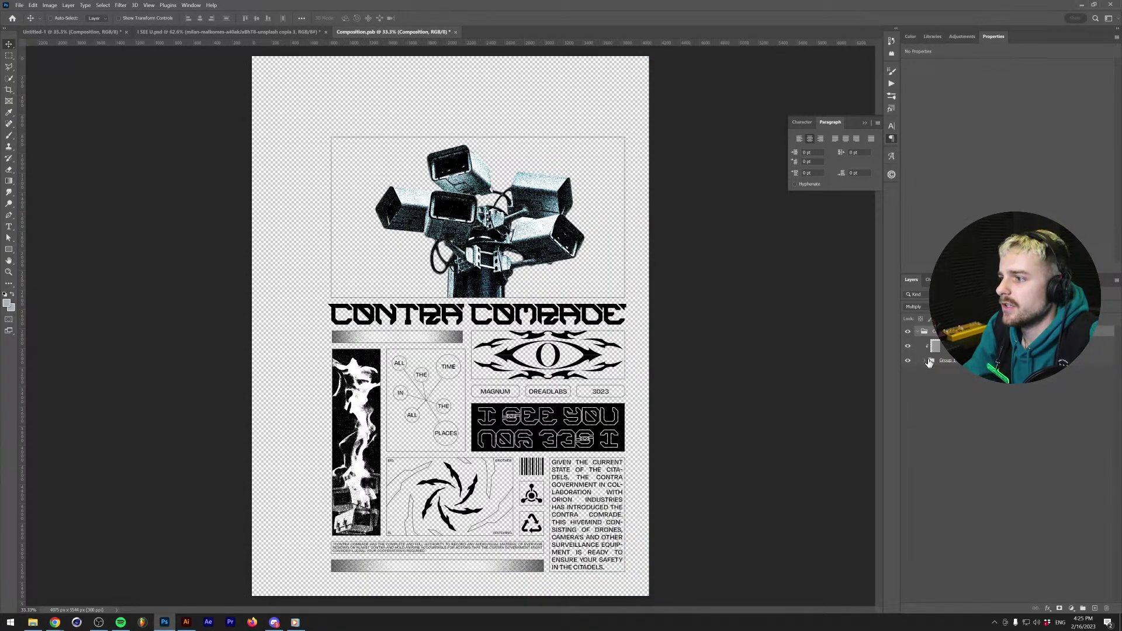
click(926, 361)
click(955, 379)
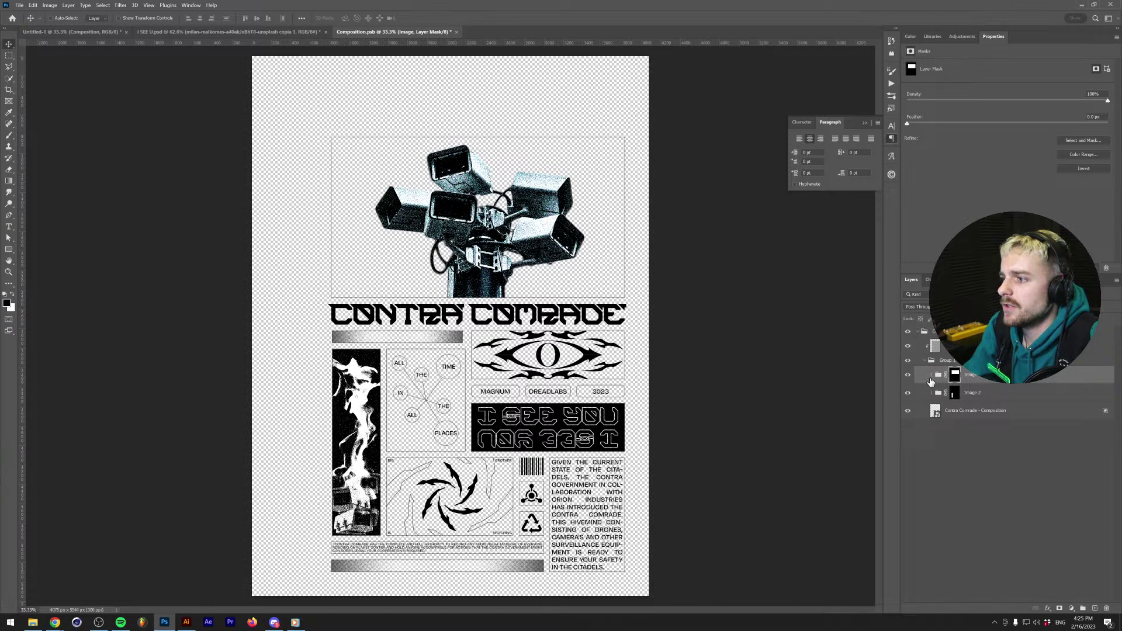
Switch to File Explorer and open the PNG folder of Dread Shapes Vol 4 in the Dreadlabs resources.
click(32, 623)
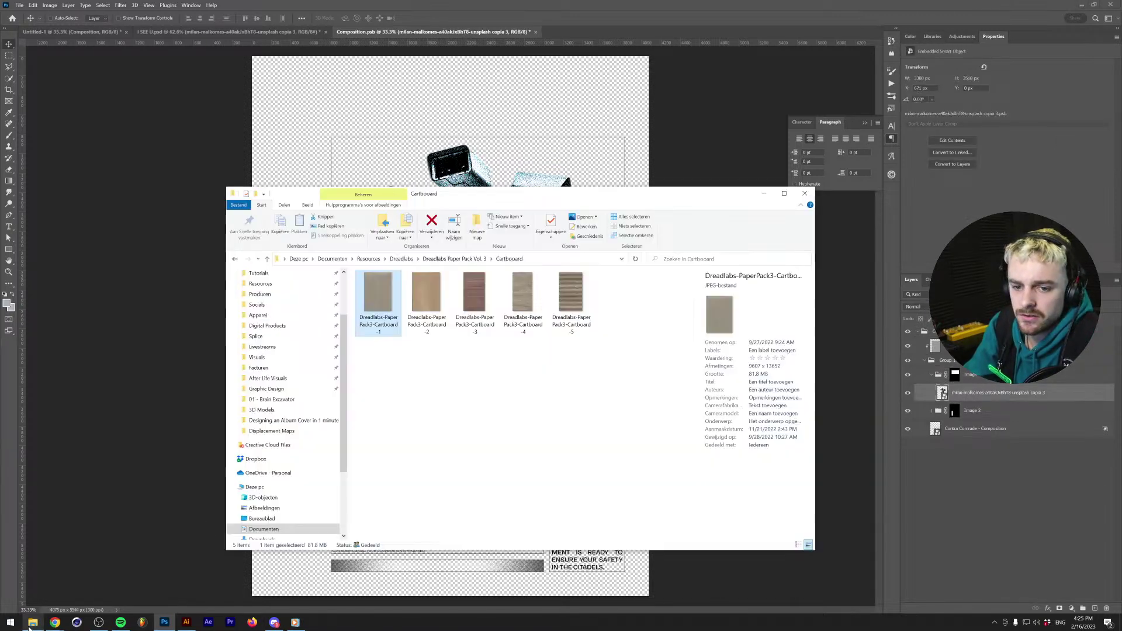
click(285, 355)
double_click(374, 391)
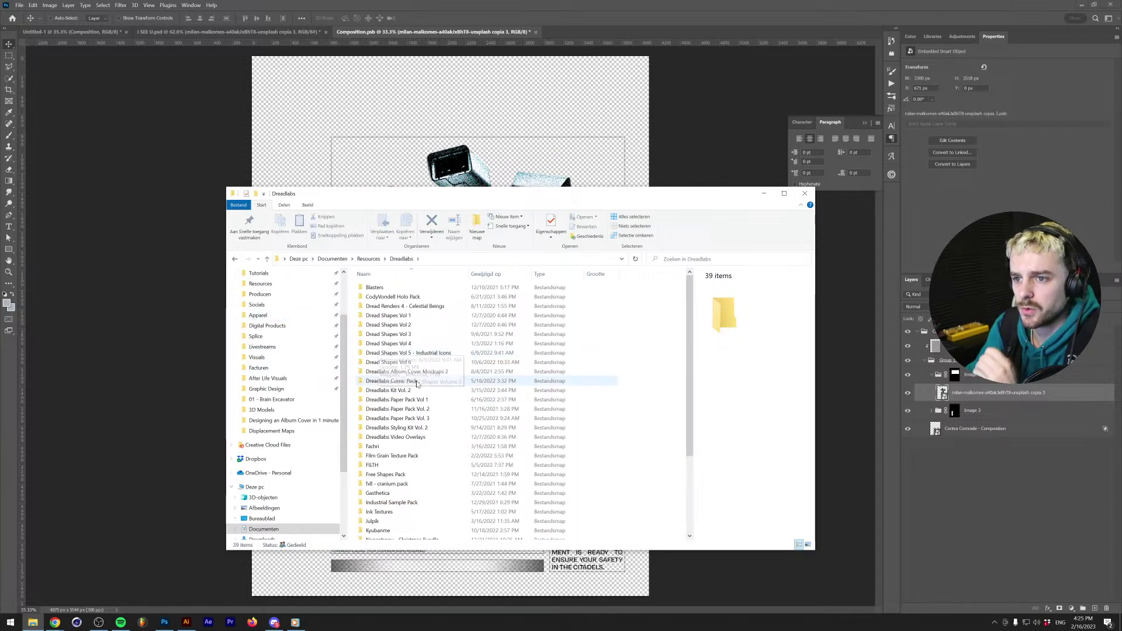
double_click(418, 344)
double_click(380, 292)
click(405, 291)
double_click(405, 291)
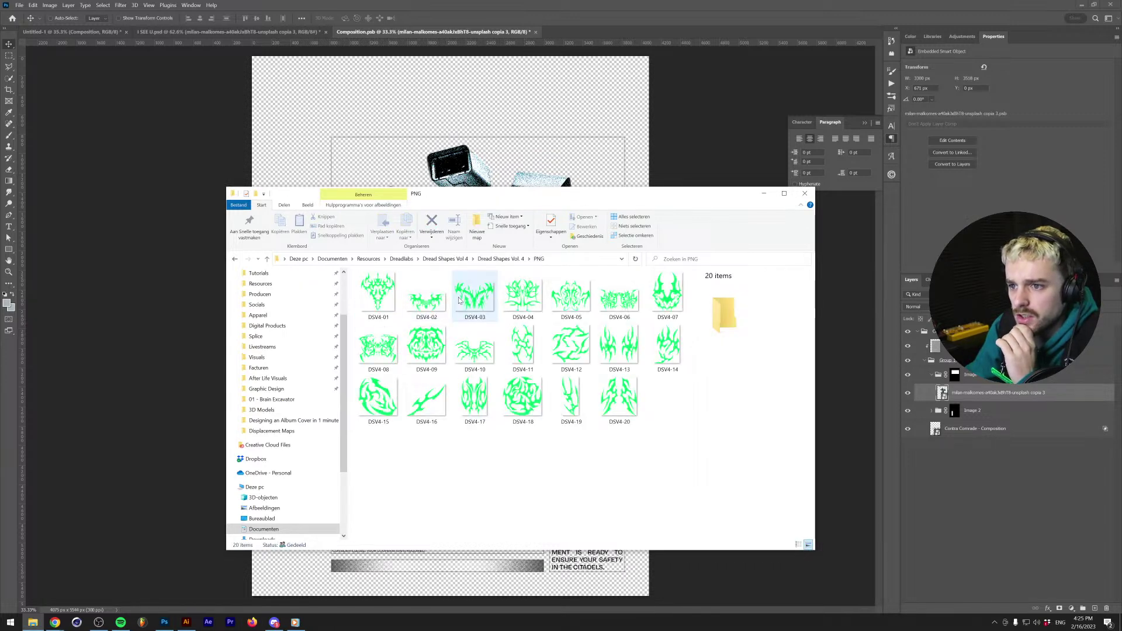
Place the DSV4-10 shape over the surveillance cameras and enlarge it to span the width of the image frame.
click(476, 351)
drag(478, 361, 485, 175)
drag(508, 288, 536, 186)
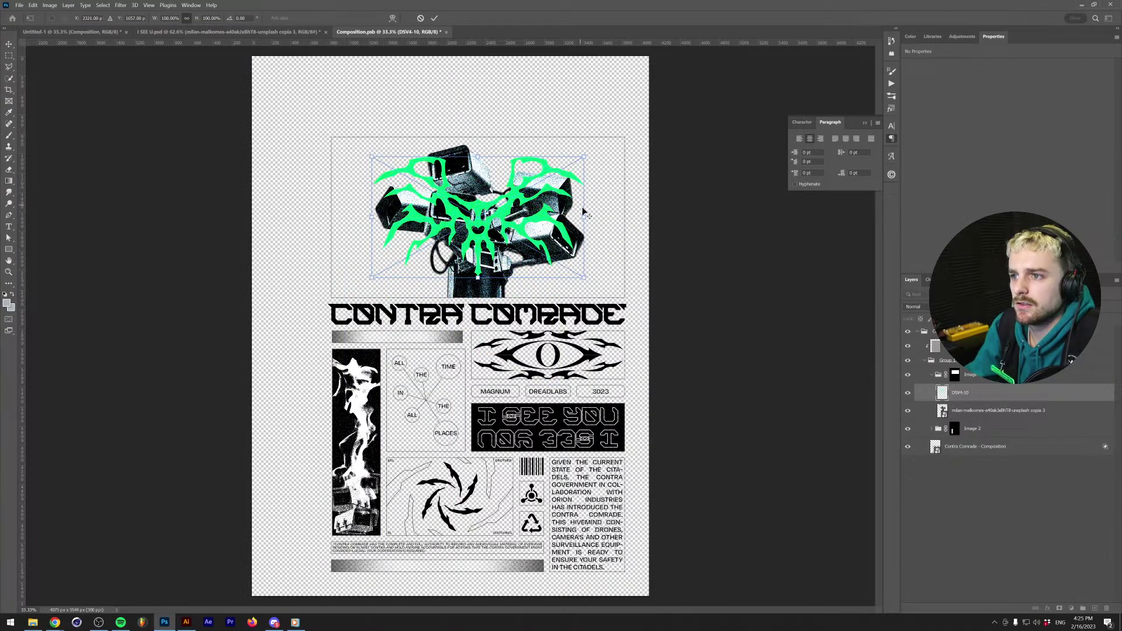
drag(593, 217, 643, 215)
key(Return)
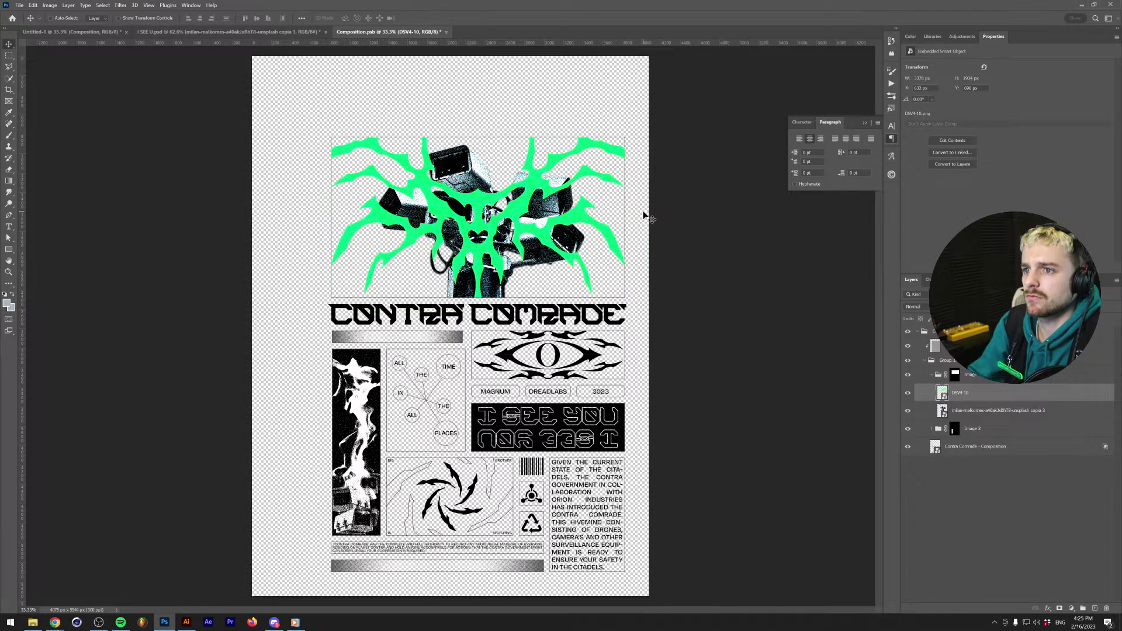
Move the DSV4-10 layer beneath the camera layer and give it a smooth Inner Bevel with the Bevel & Emboss effect.
ctrl+click(935, 447)
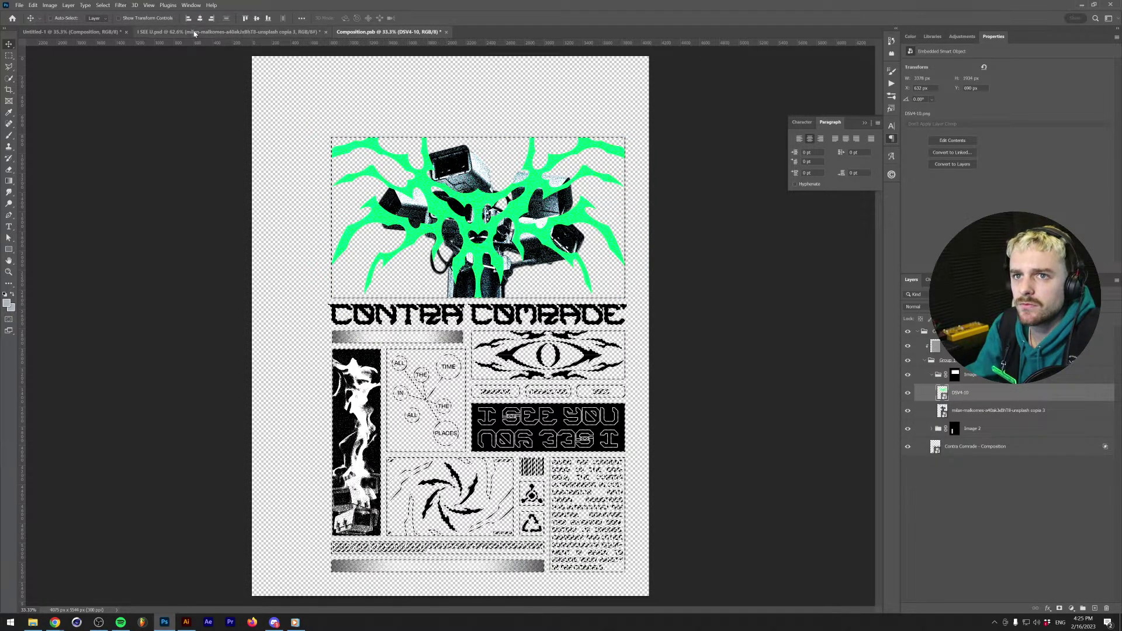
key(ctrl+d)
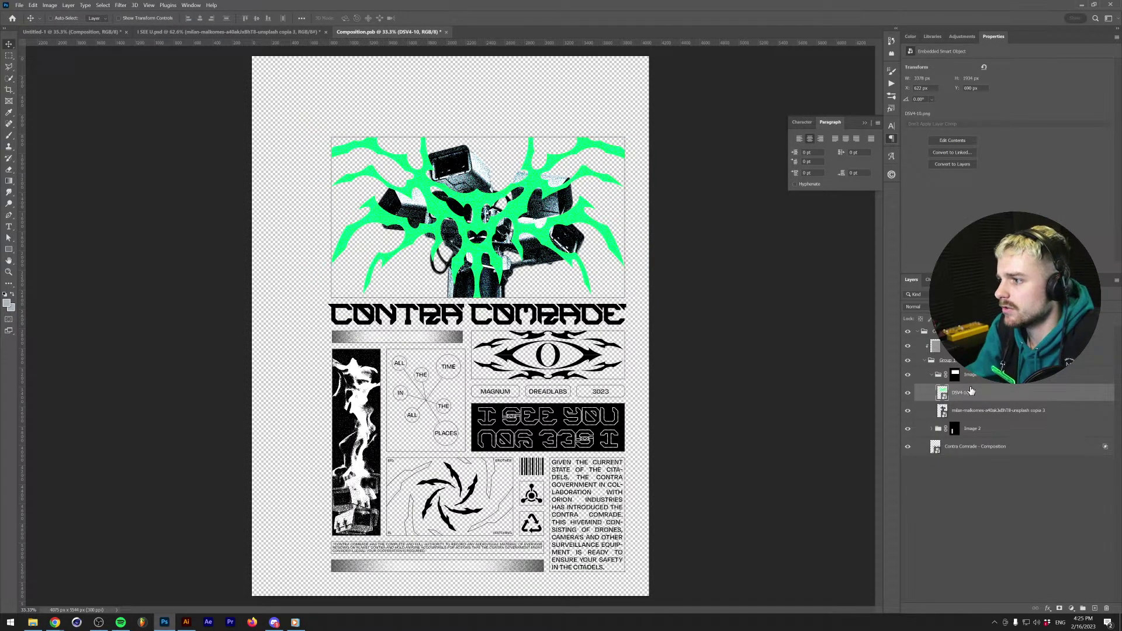
drag(970, 390, 970, 412)
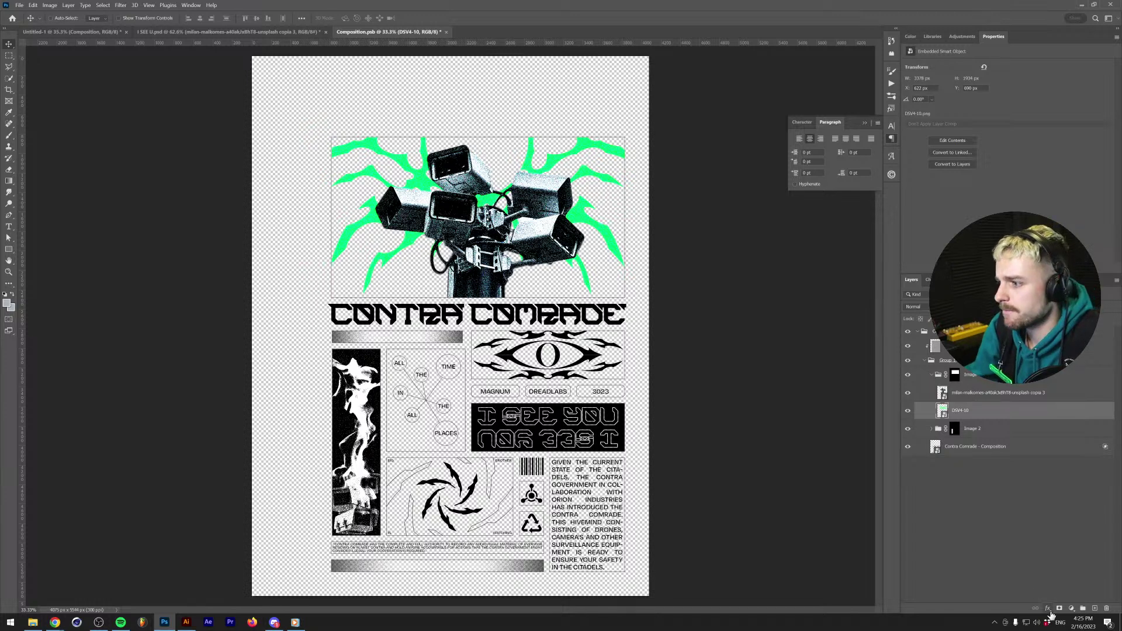
click(1050, 611)
click(1067, 538)
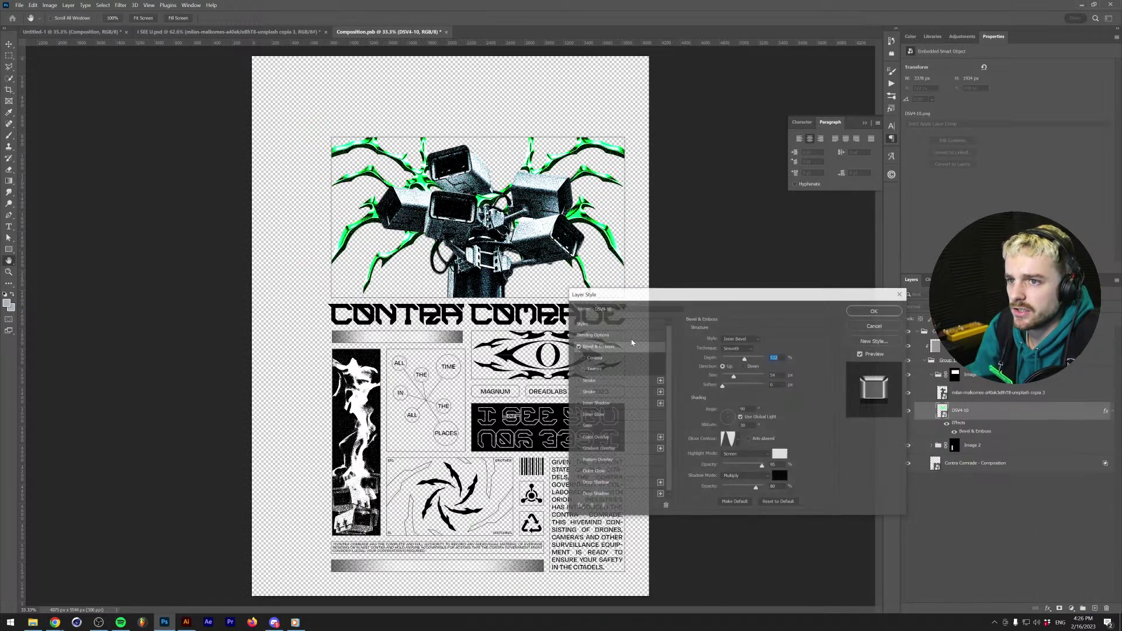
click(855, 314)
Scale the DSV4-10 shape to about 148% and reposition it behind the surveillance cameras.
key(ctrl+t)
drag(500, 186, 500, 248)
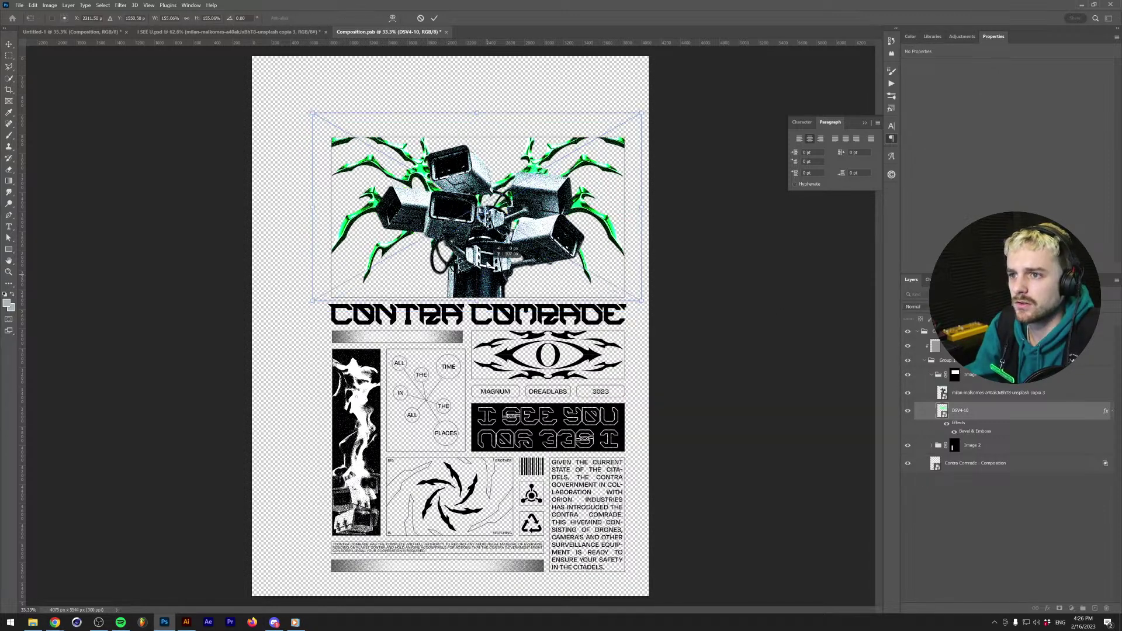
drag(478, 305, 478, 281)
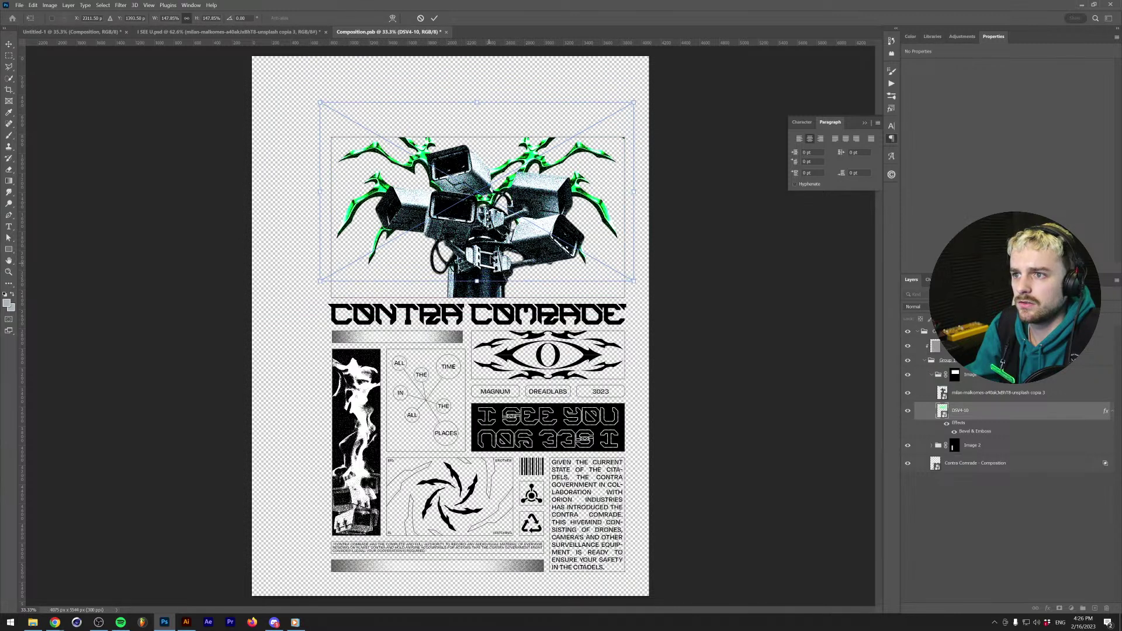
key(Return)
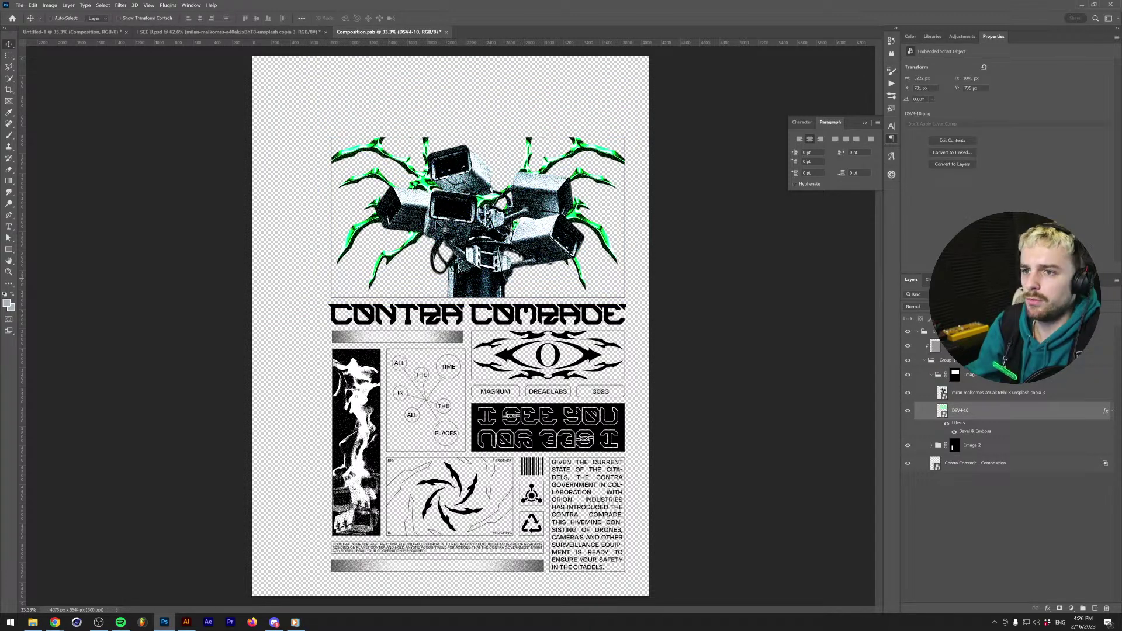
Warp the DSV4-10 shape with a vertical bend and scale it to about 131% behind the cameras.
click(33, 5)
mouse_move(93, 193)
click(153, 248)
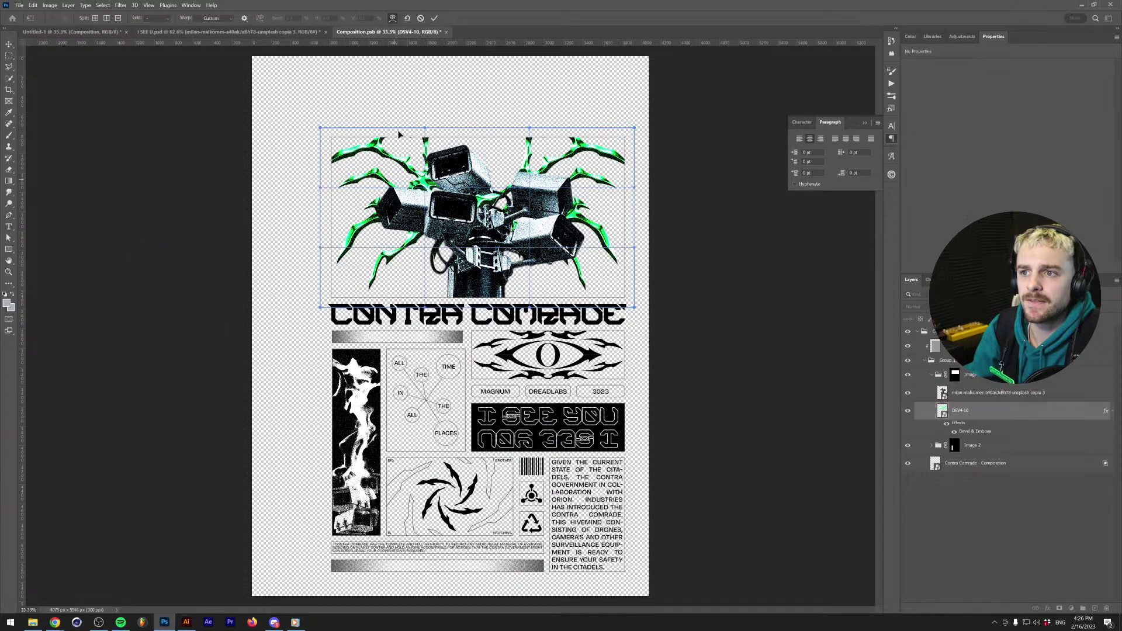
click(206, 17)
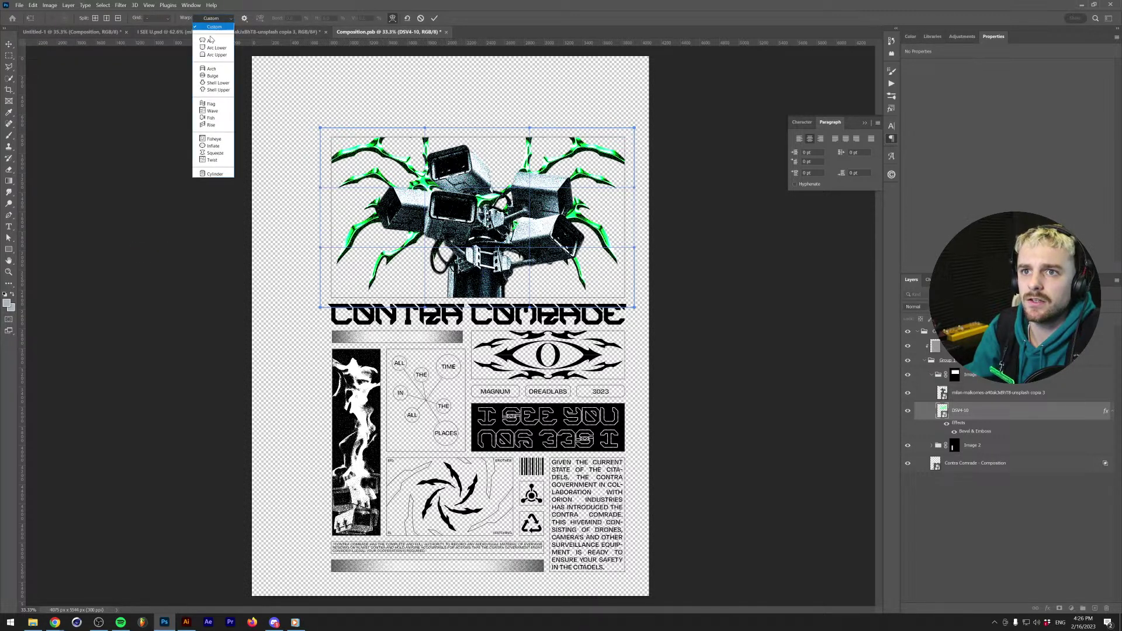
click(211, 28)
drag(475, 61, 482, 154)
click(393, 18)
drag(685, 235, 621, 258)
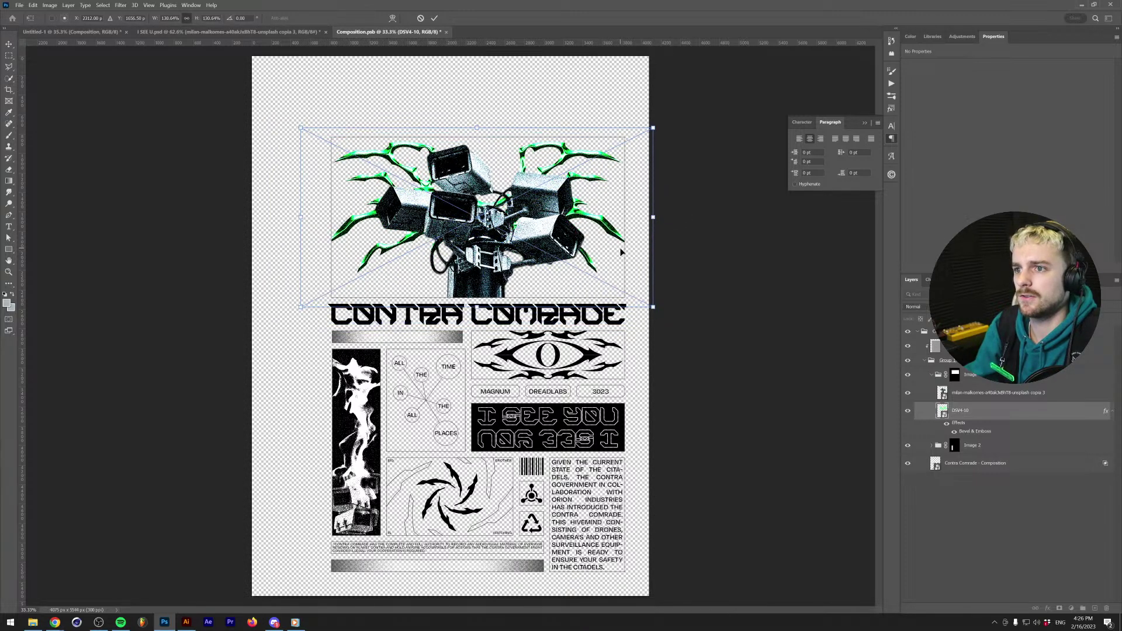
key(Return)
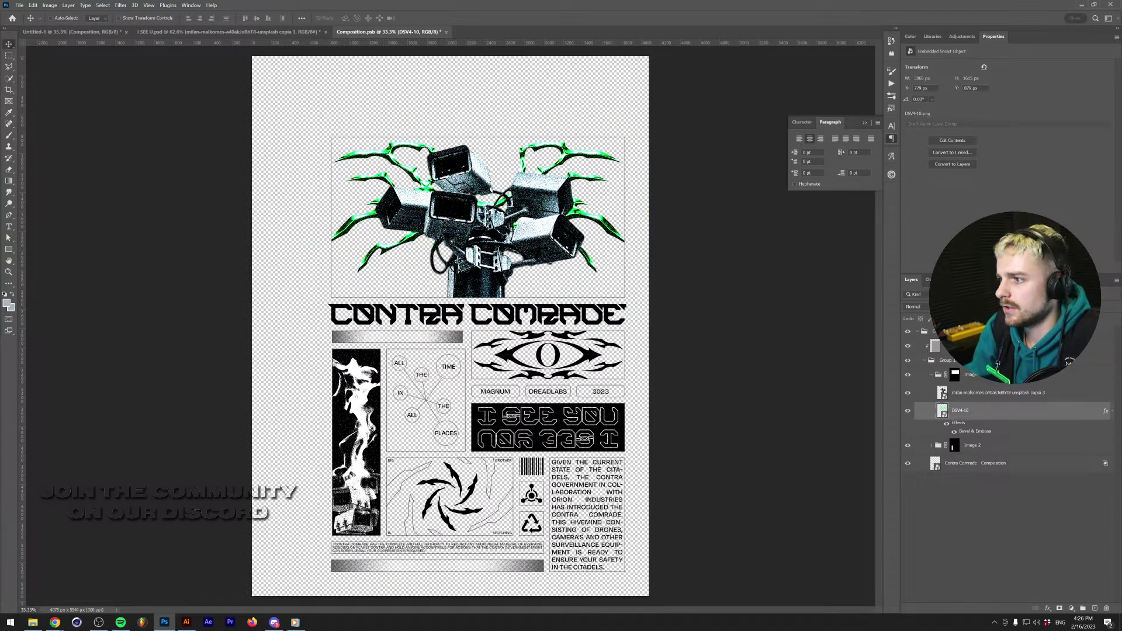
scroll(439, 121, up, 4)
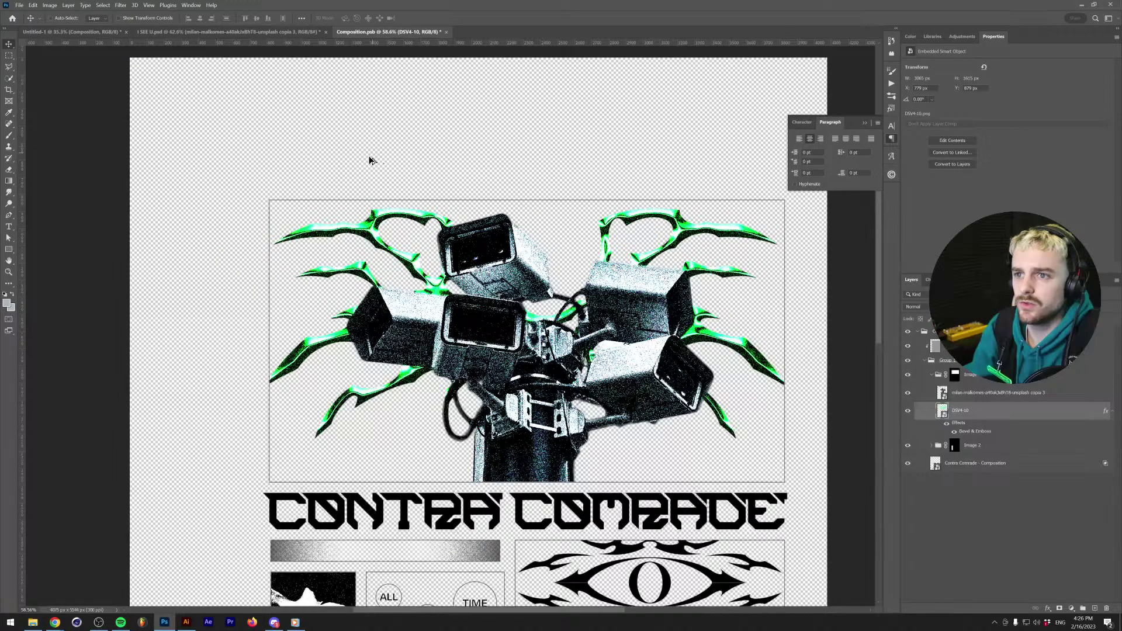
scroll(336, 232, up, 2)
scroll(354, 351, down, 3)
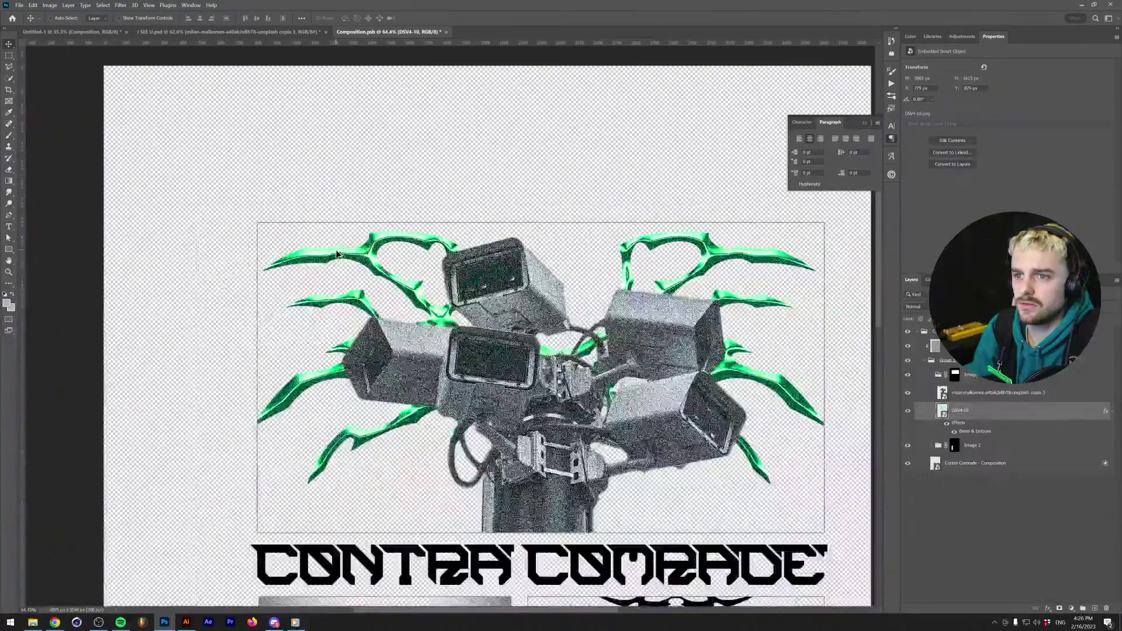
click(120, 5)
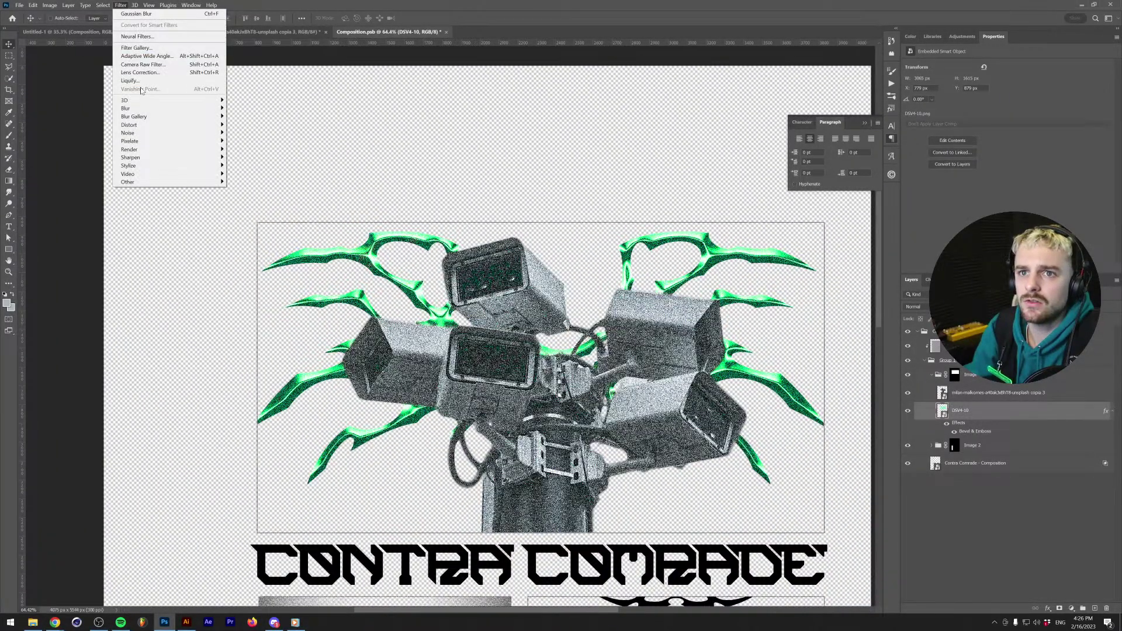
click(153, 51)
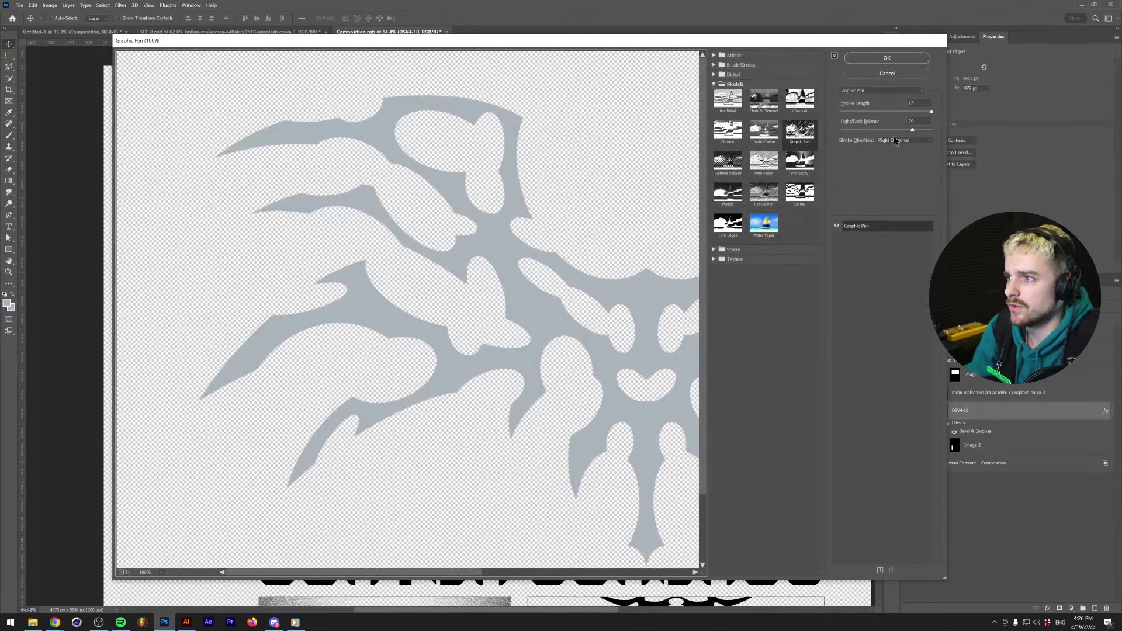
click(916, 74)
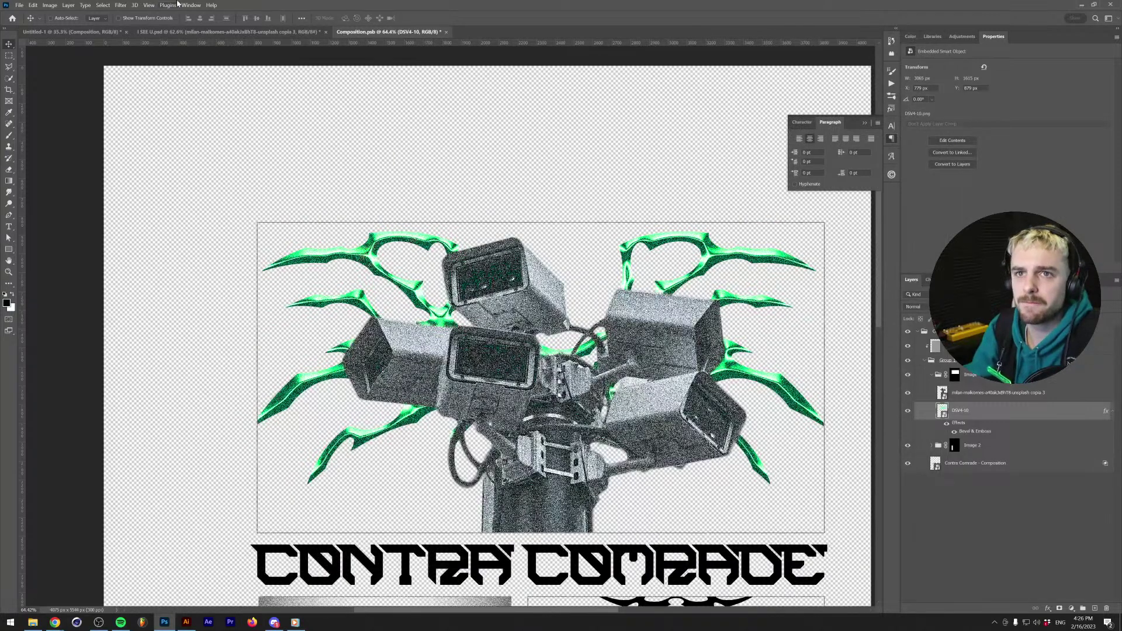
click(121, 5)
click(136, 48)
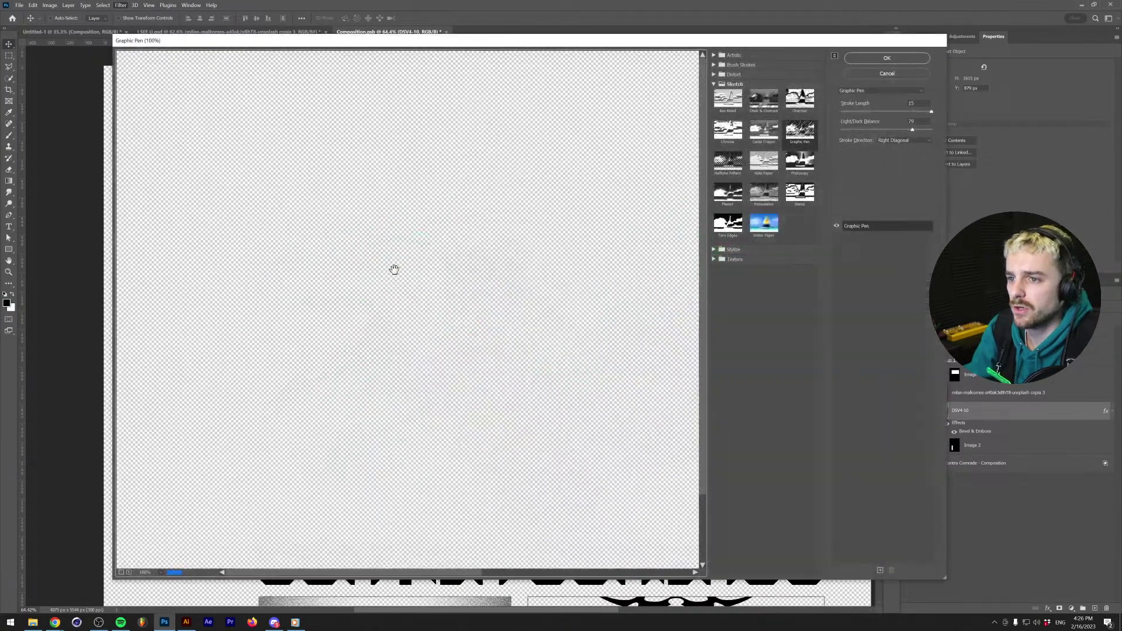
drag(506, 317, 236, 290)
click(887, 73)
Convert the DSV4-10 ornament layer to a smart object and open it in the Filter Gallery.
right_click(999, 409)
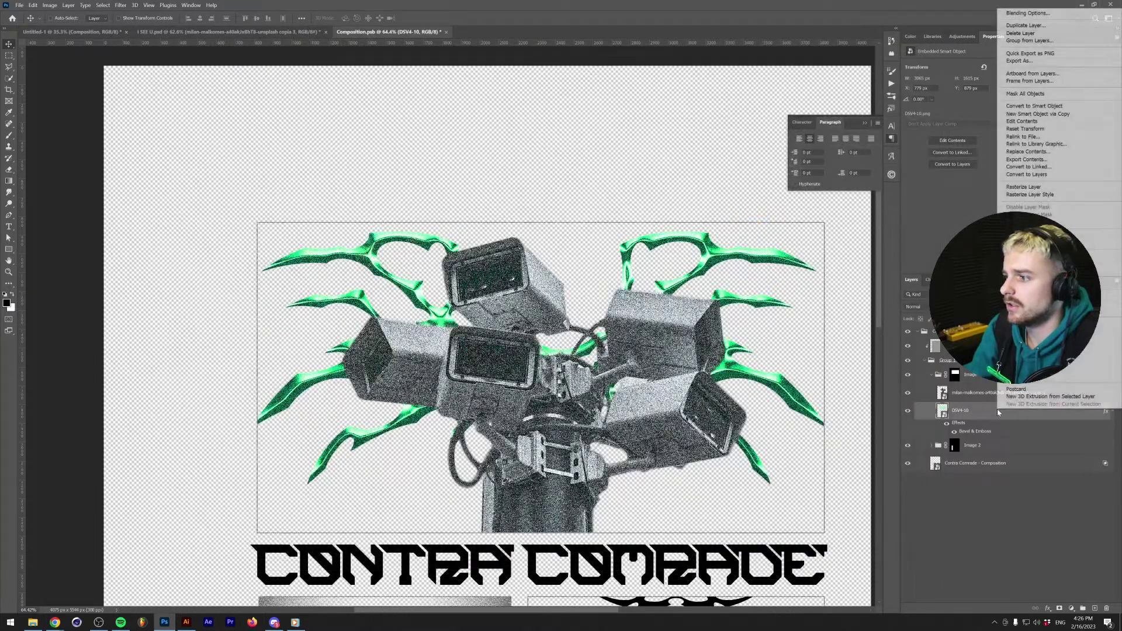
click(1032, 106)
click(120, 4)
click(146, 50)
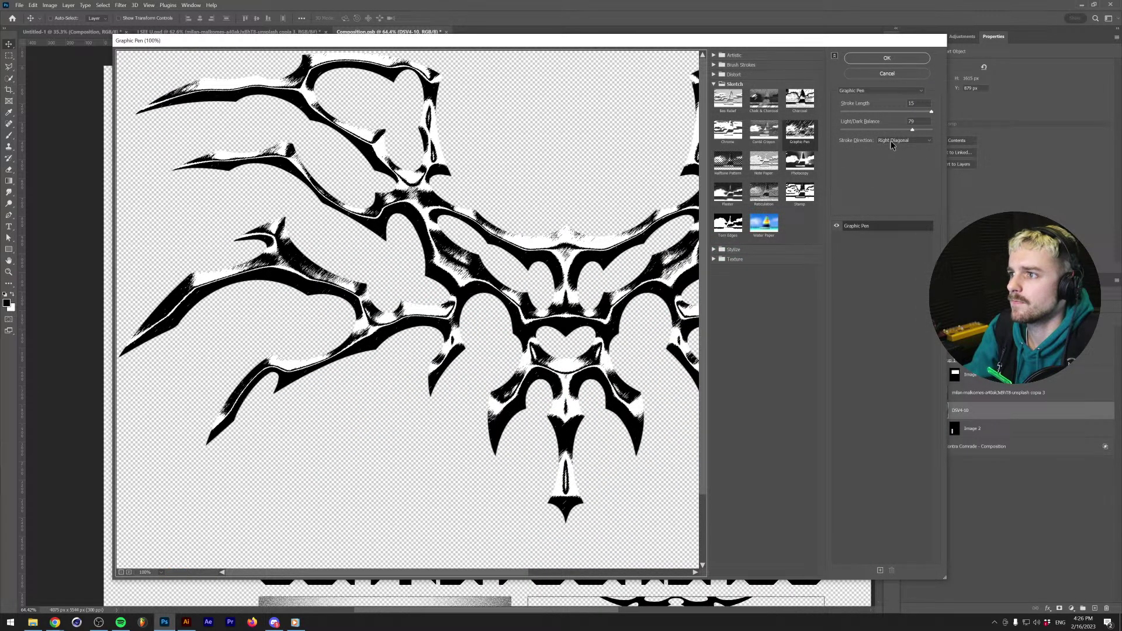
Try the Halftone Pattern, Note Paper, Photocopy and Torn Edges sketch filters on the ornament, adjusting the Torn Edges balance and contrast.
click(728, 162)
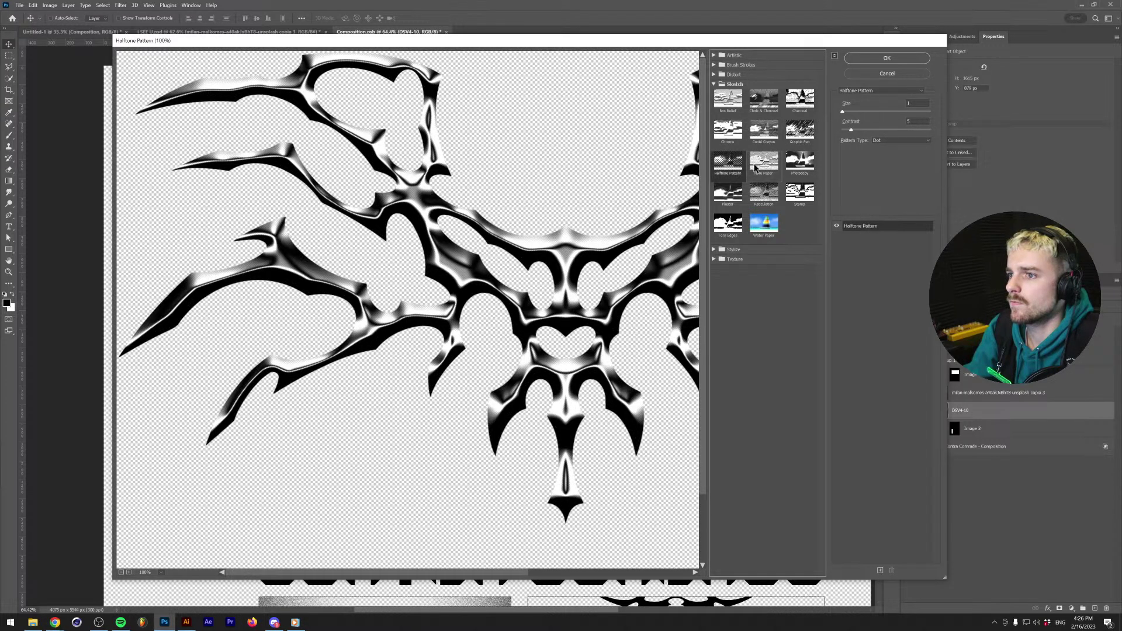
click(755, 168)
click(795, 168)
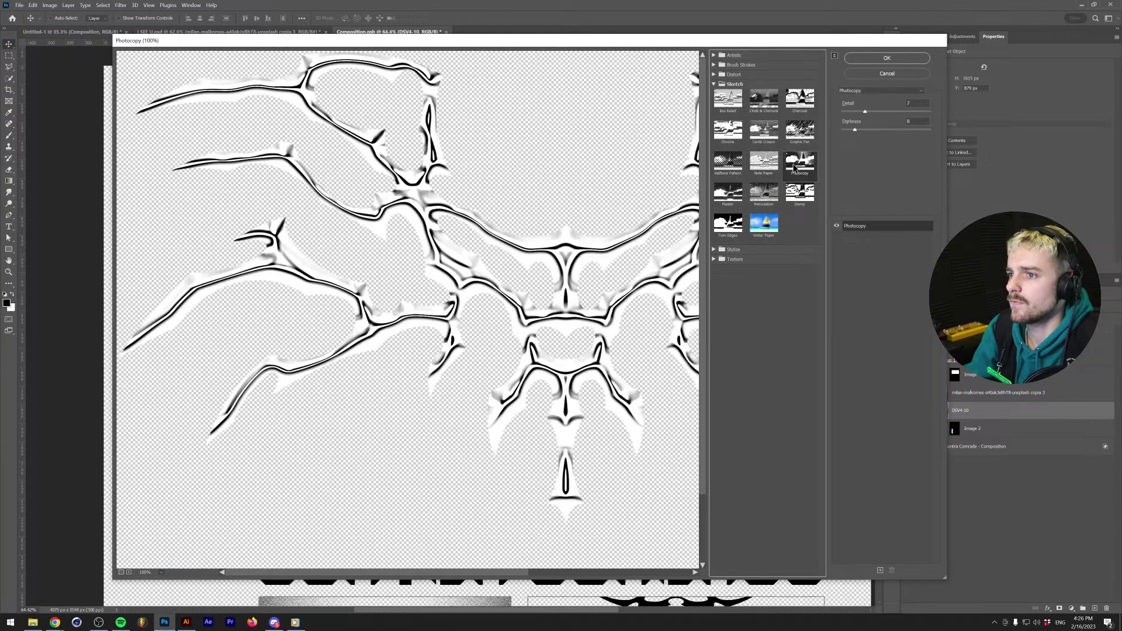
click(731, 223)
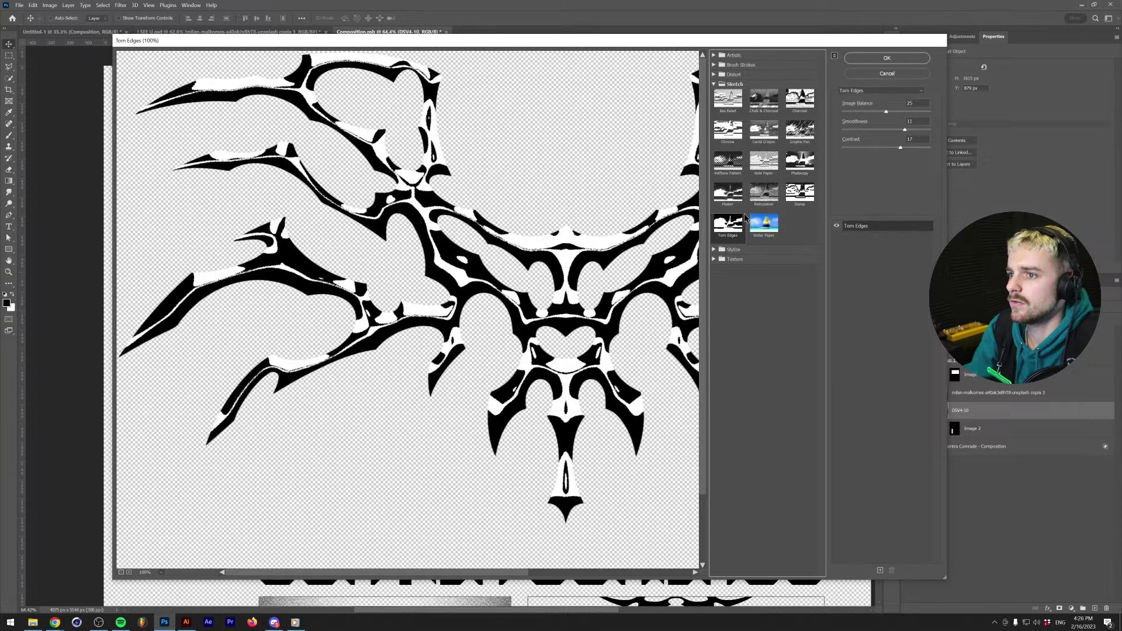
drag(886, 111, 876, 111)
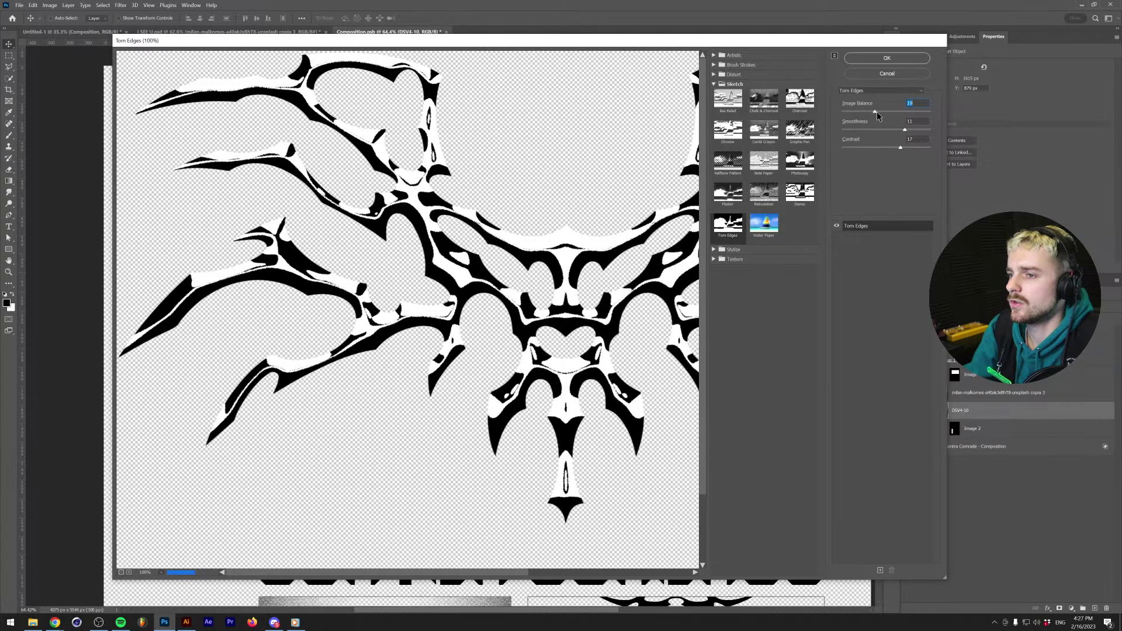
drag(901, 148, 836, 131)
Apply the Reticulation sketch filter to the ornament with a density of 20.
click(771, 185)
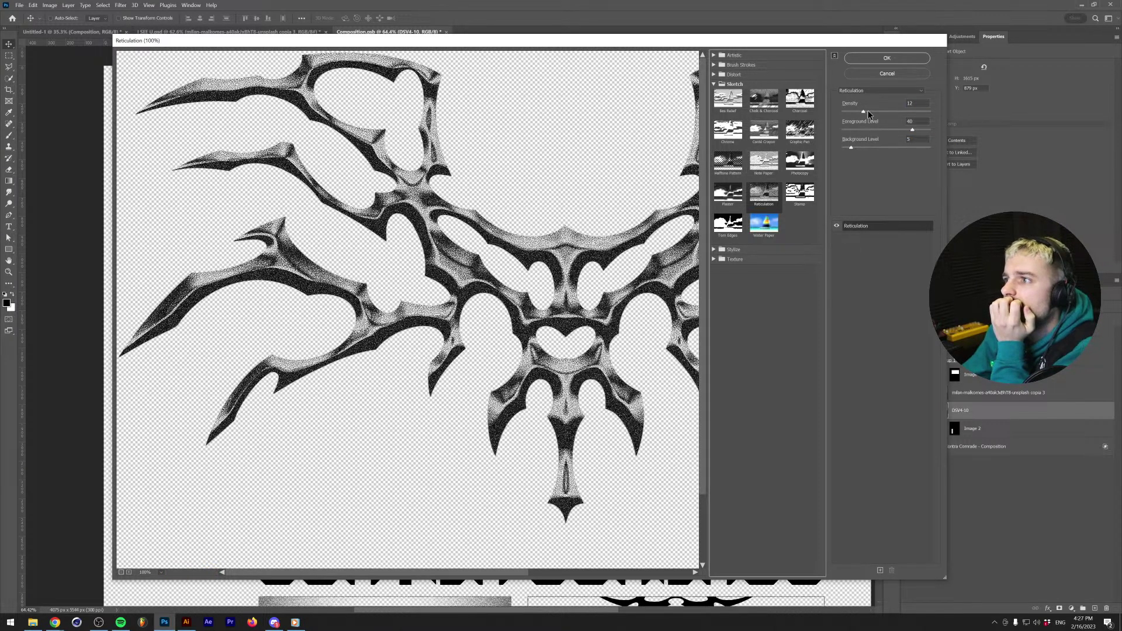
drag(863, 111, 877, 112)
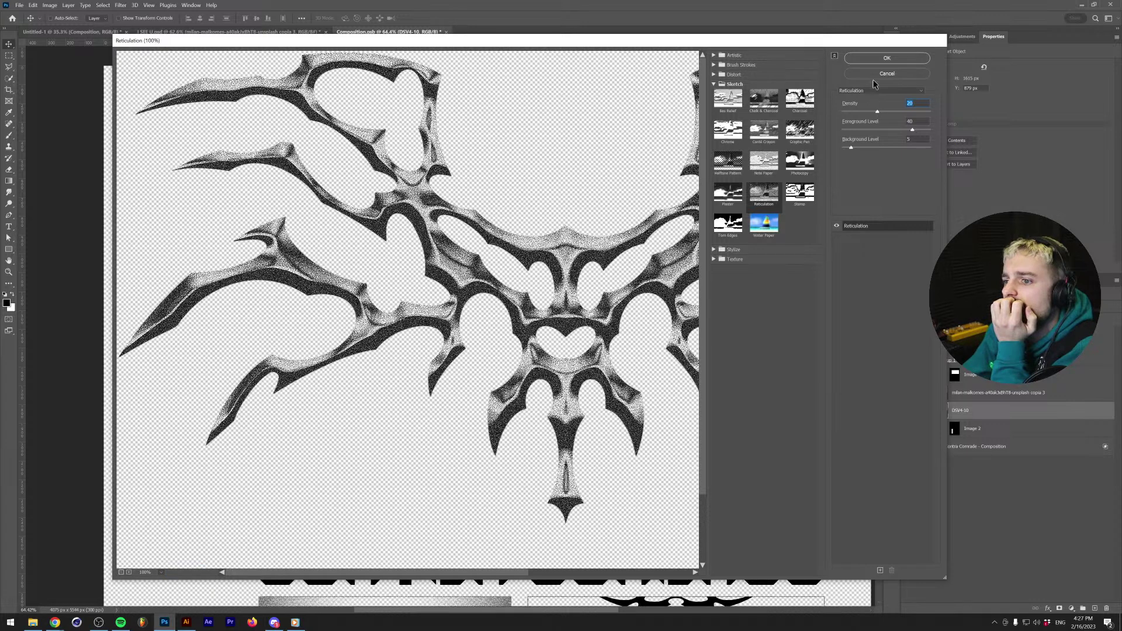
click(882, 59)
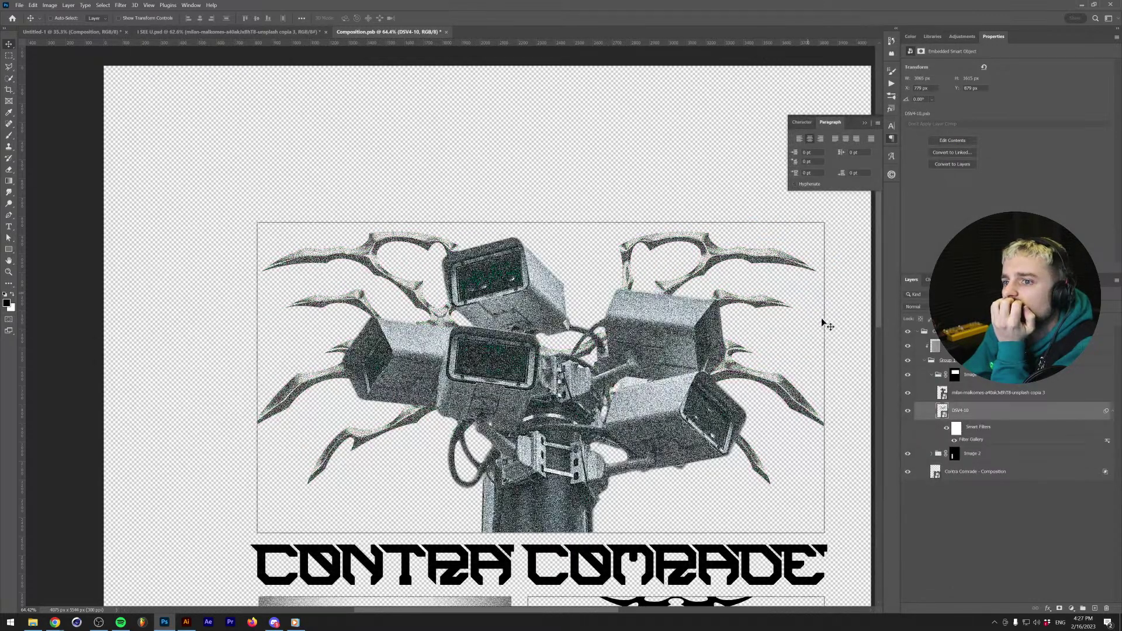
Darken the ornament's shadows with a Curves adjustment by moving the black input point inward.
key(ctrl+m)
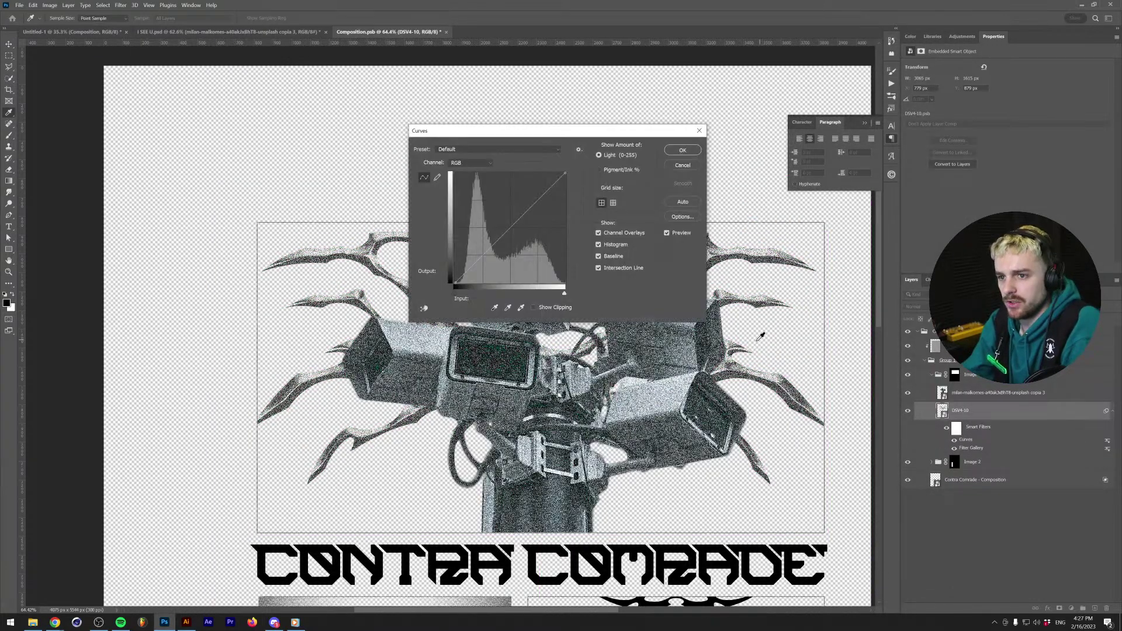
drag(456, 296, 473, 302)
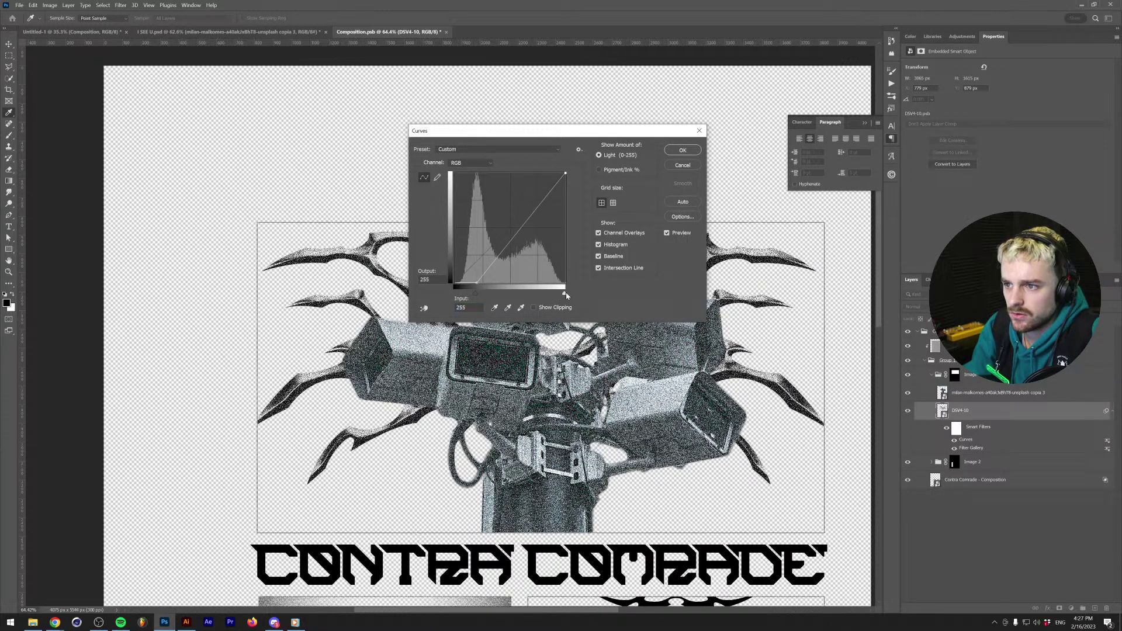
click(682, 151)
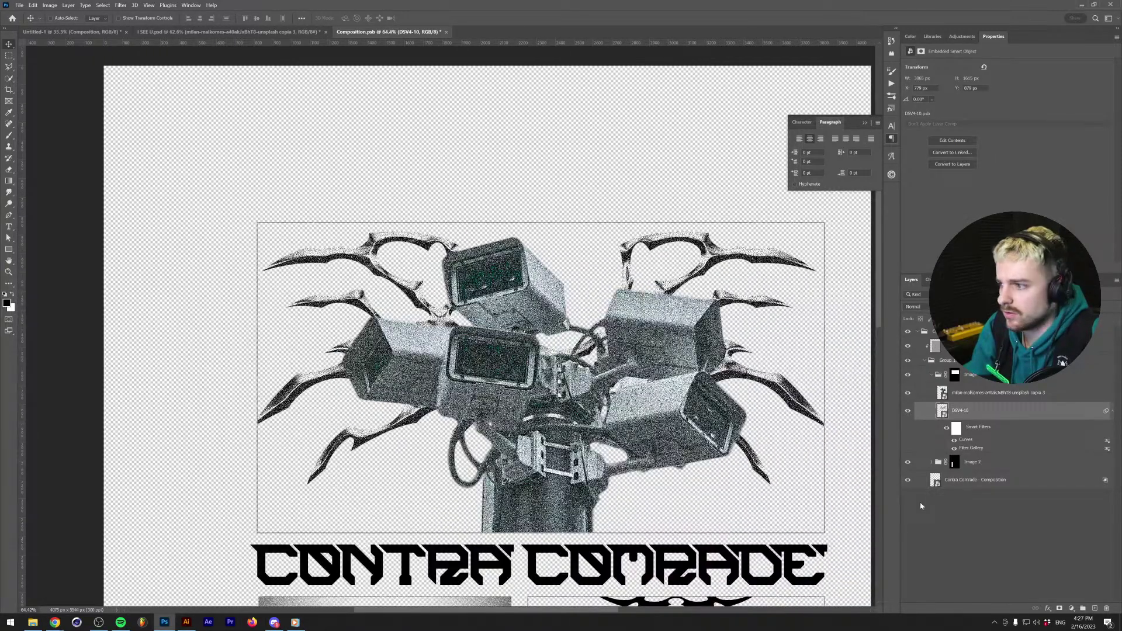
Open the contents of the DSV4-10 smart object and enlarge its canvas to 3323 by 1873 pixels.
double_click(944, 411)
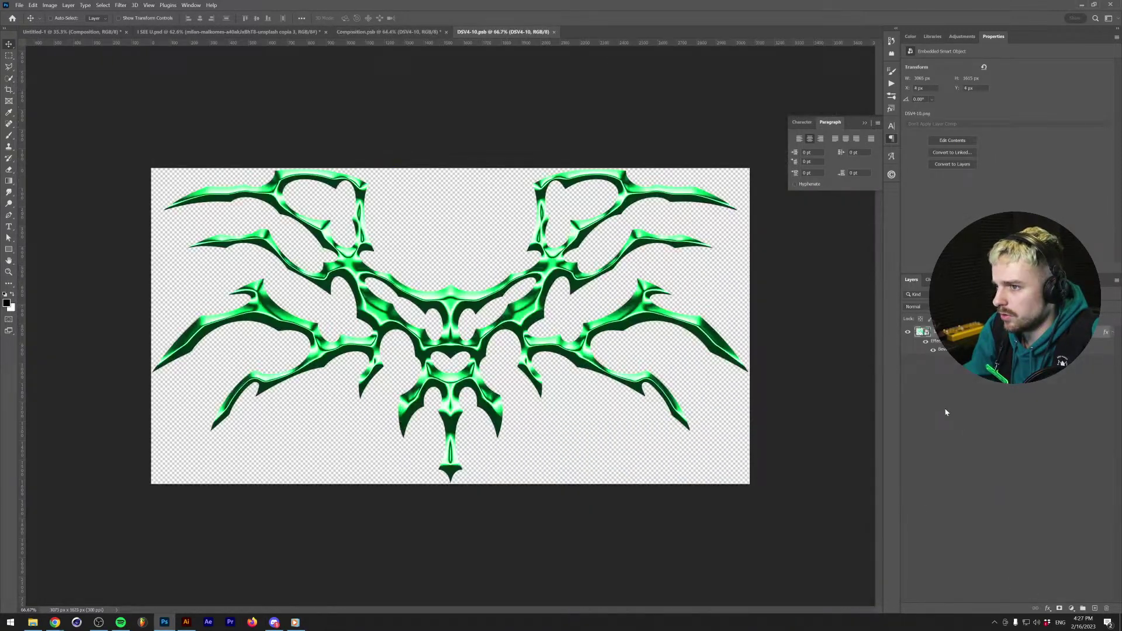
click(50, 5)
click(58, 75)
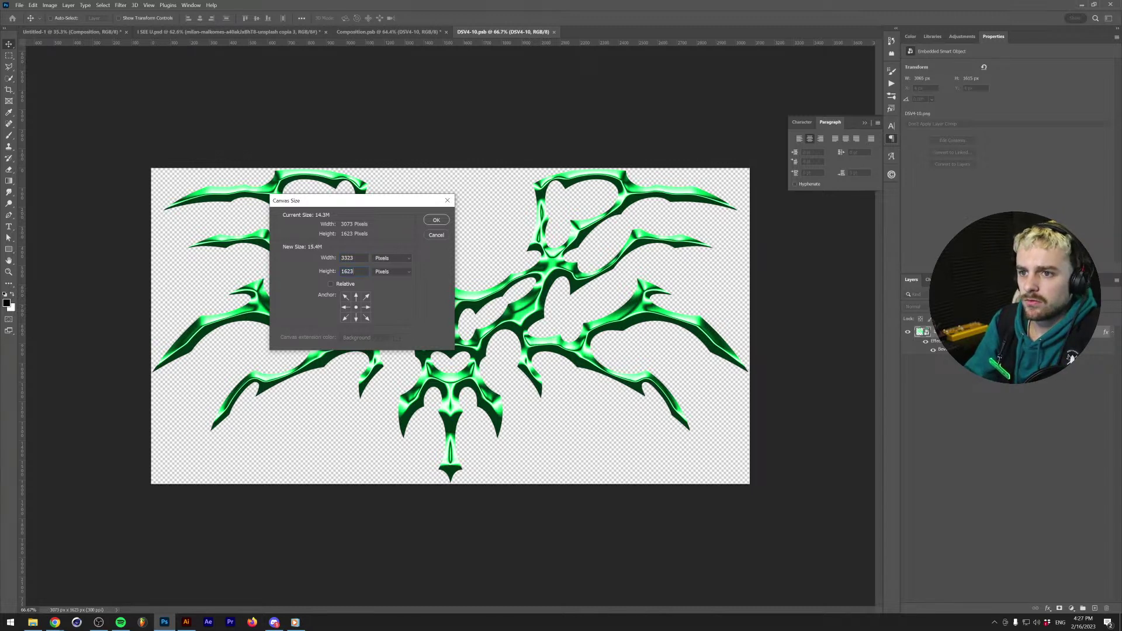
key(Return)
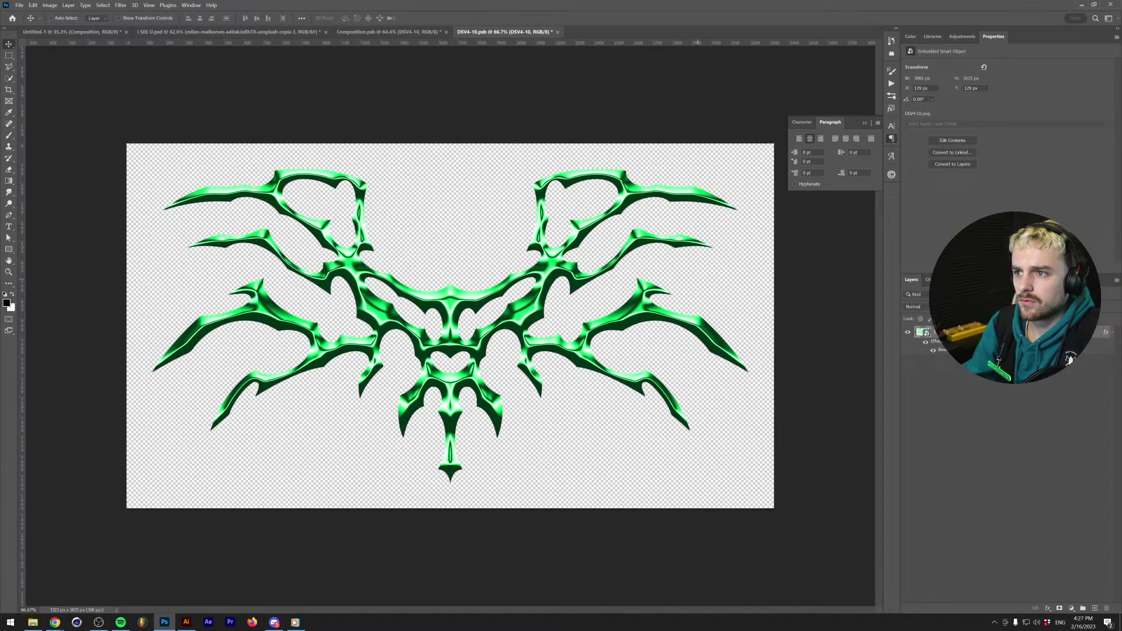
Add a thin black outside Stroke effect to the green ornament.
click(1046, 608)
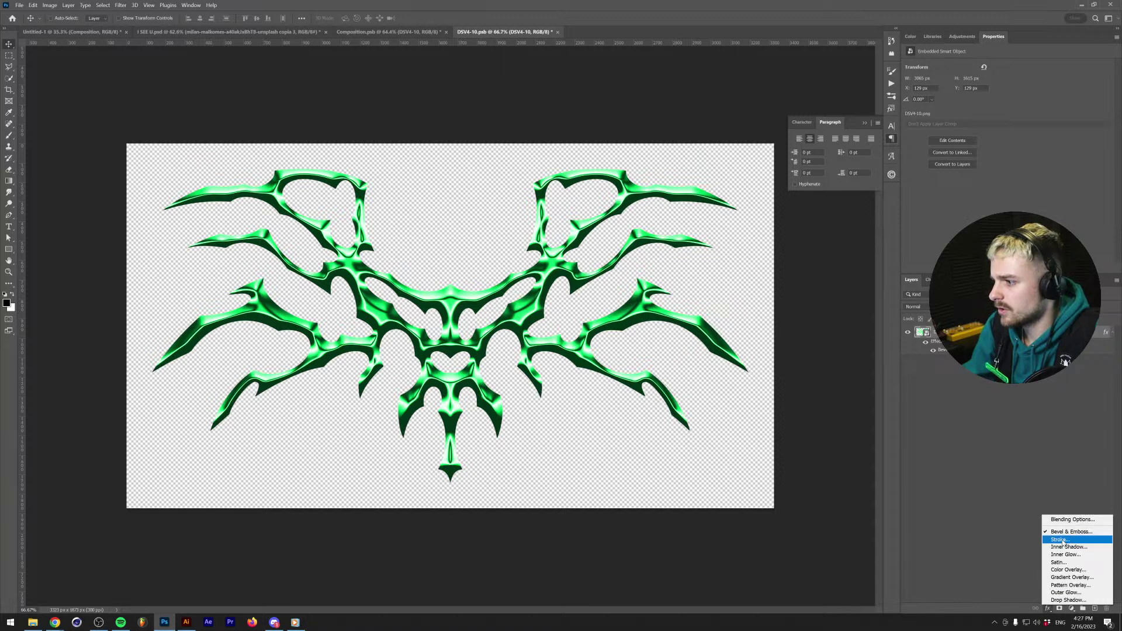
click(1058, 539)
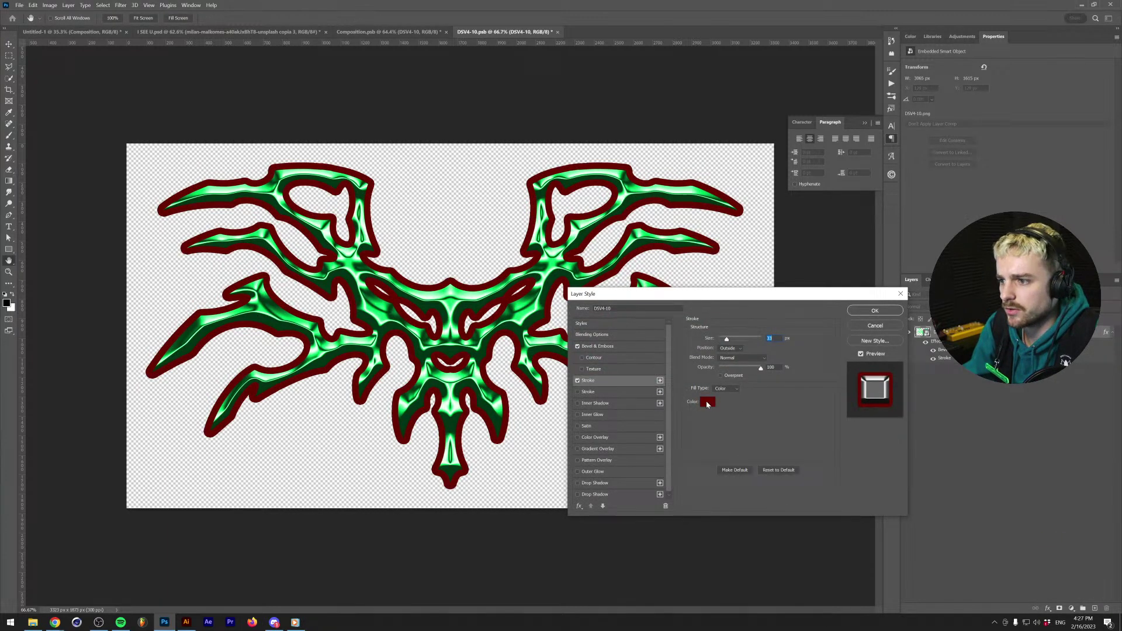
click(707, 403)
drag(644, 384, 569, 388)
click(762, 303)
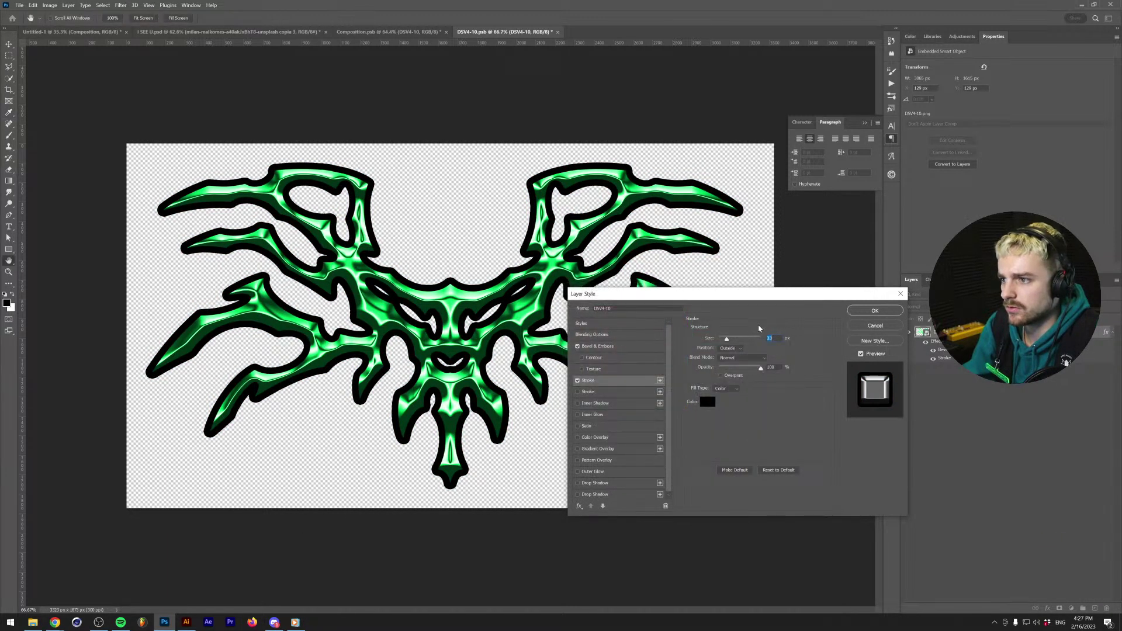
text(3)
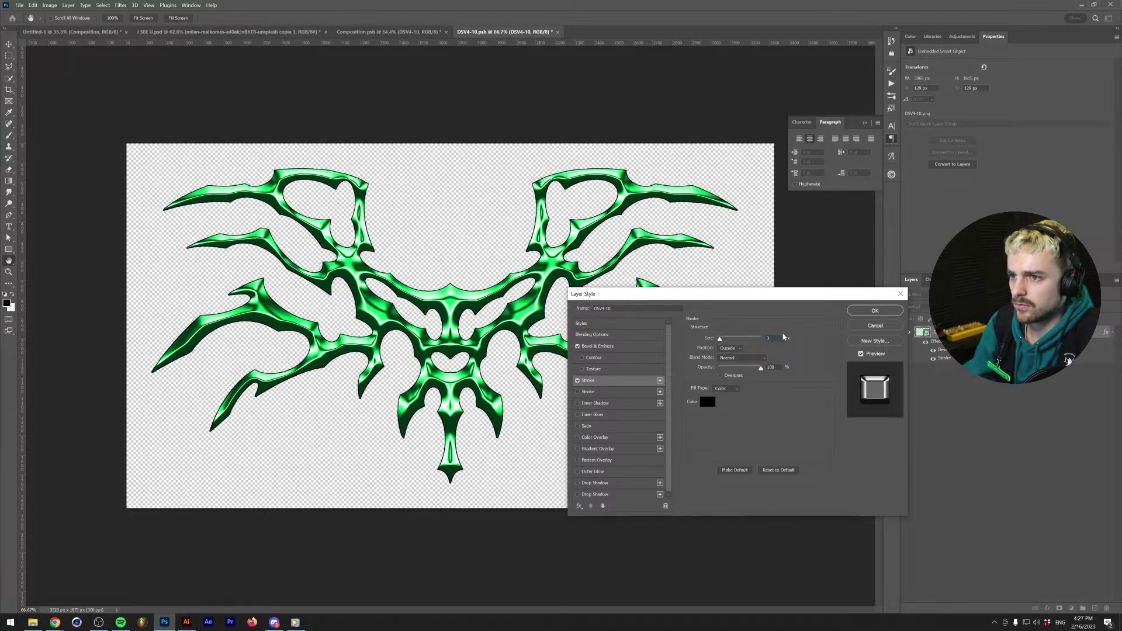
key(Up)
key(Up)
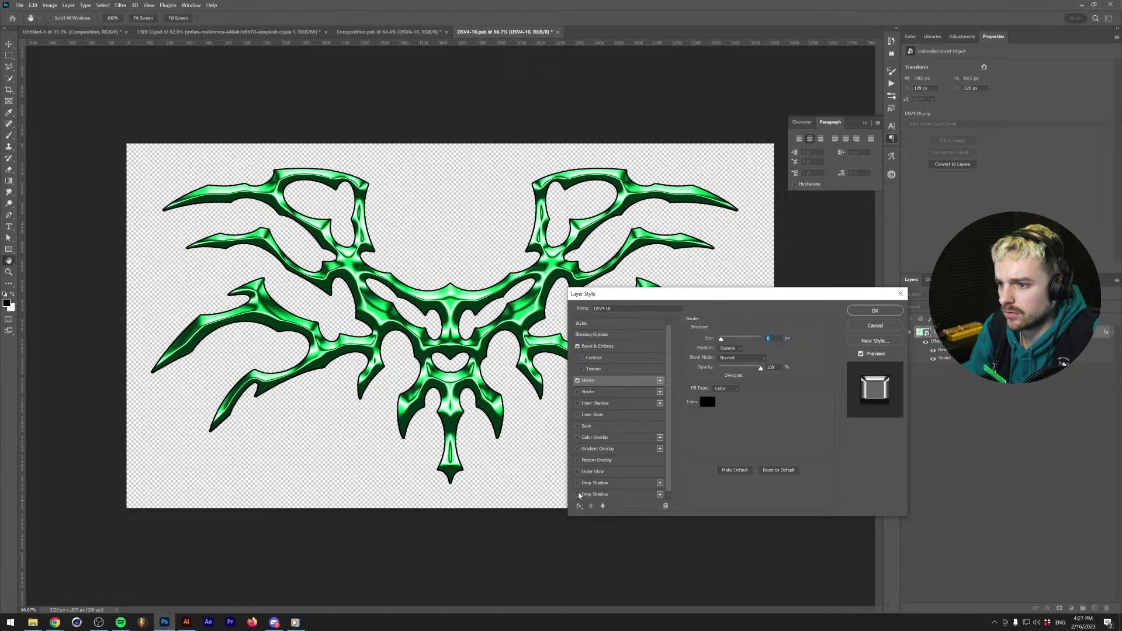
Give the ornament an Outer Glow with a black gradient, Normal blend mode and 100% opacity.
click(587, 473)
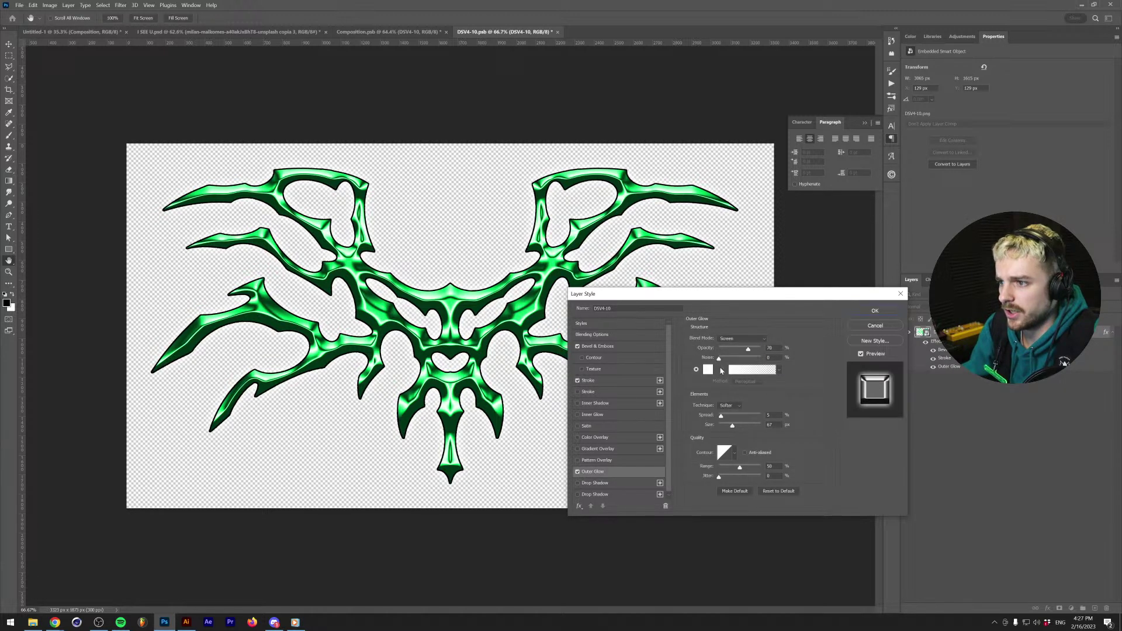
click(742, 370)
click(604, 99)
click(614, 112)
click(987, 91)
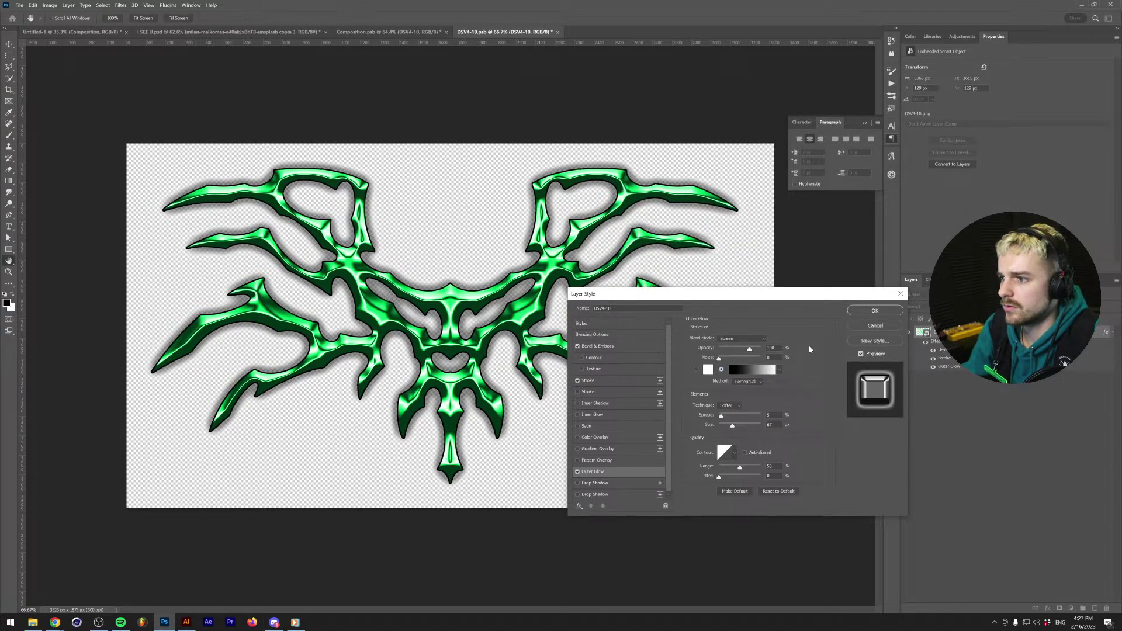
click(741, 338)
click(735, 349)
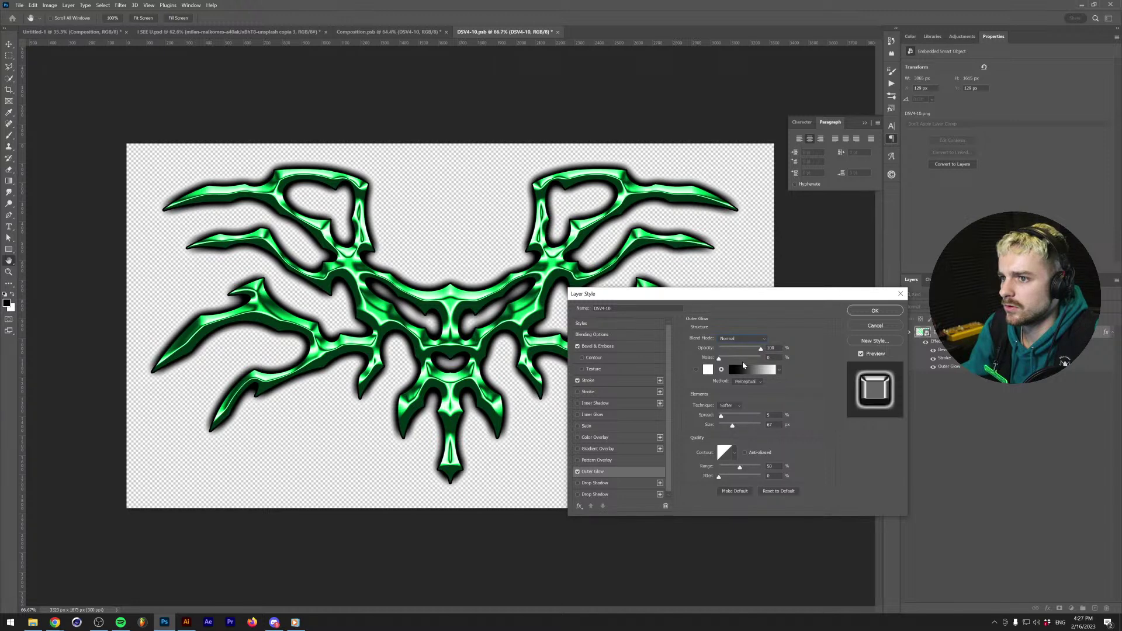
Set the Outer Glow to about 11% spread and 111 px size, and save and close the ornament's smart object.
drag(726, 417, 728, 417)
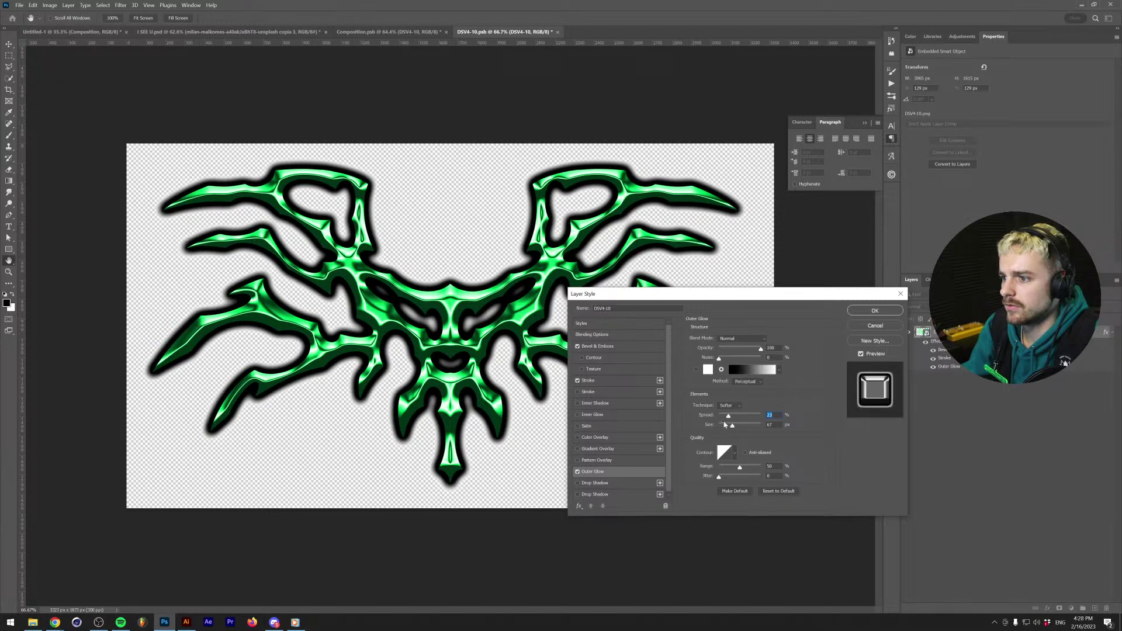
drag(739, 427, 723, 416)
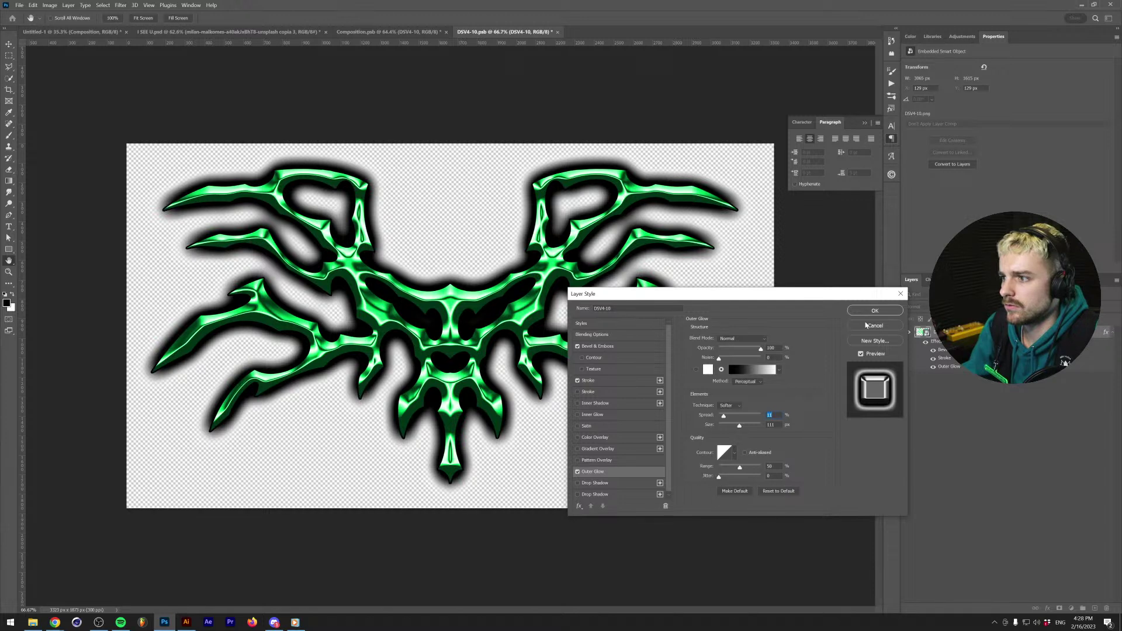
click(866, 325)
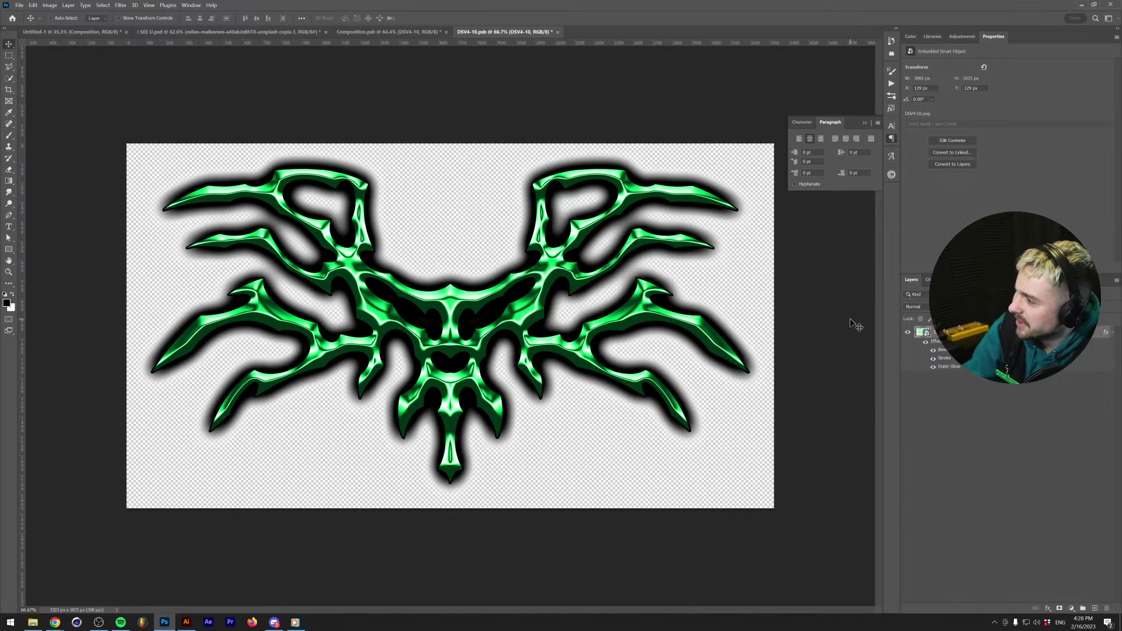
key(ctrl+s)
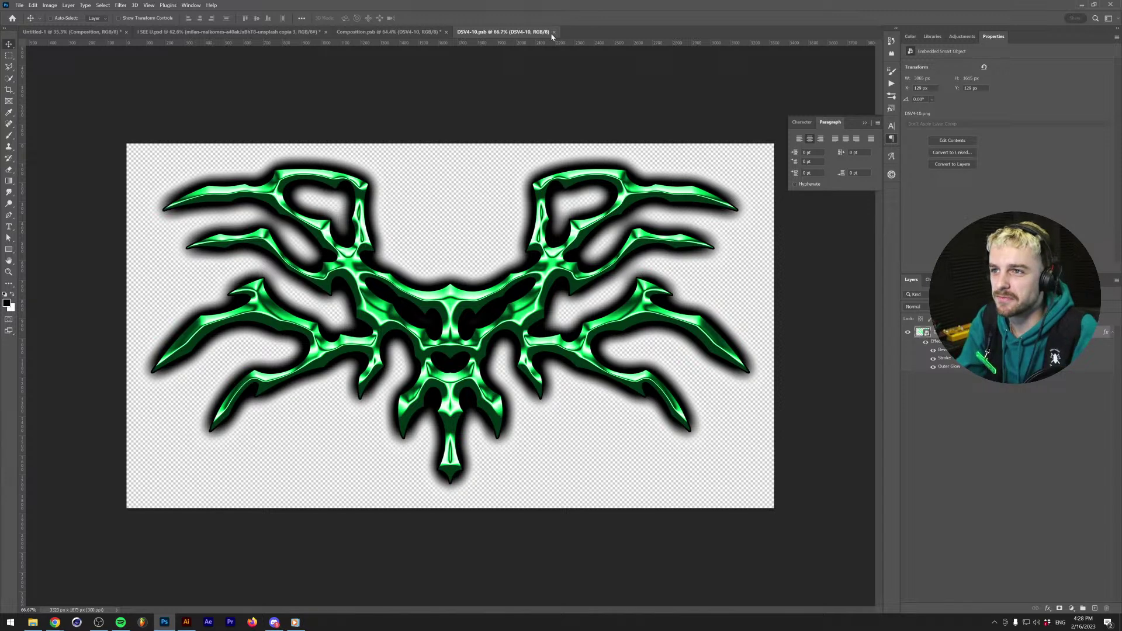
click(554, 33)
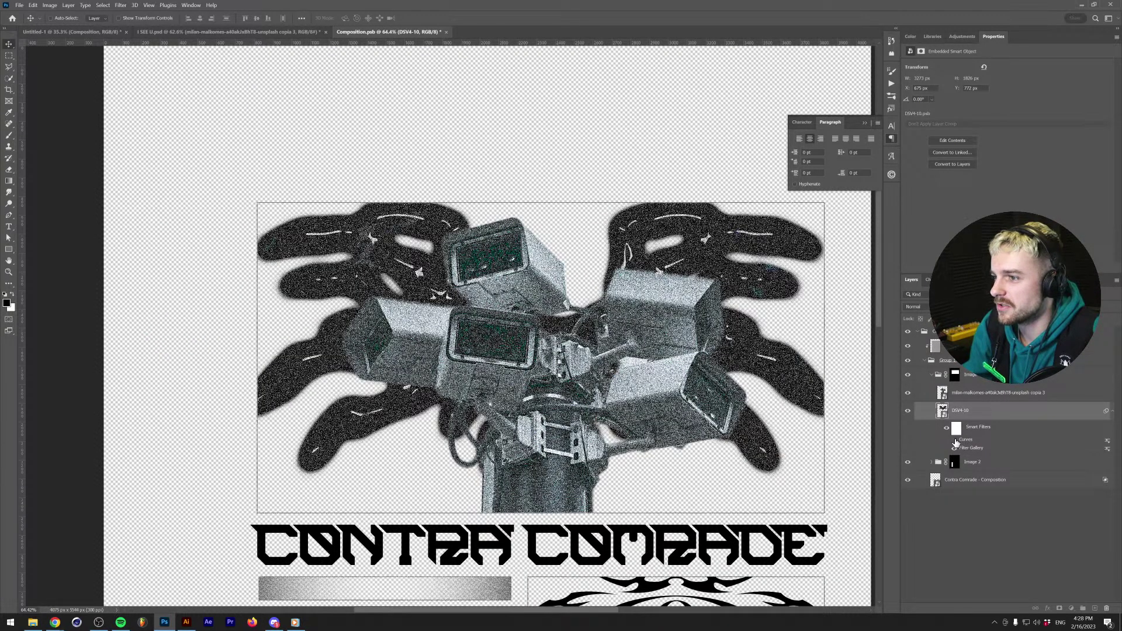
Rework the ornament's Reticulation filter with Foreground Level at about 8 and Background Level at 21.
click(955, 440)
double_click(966, 449)
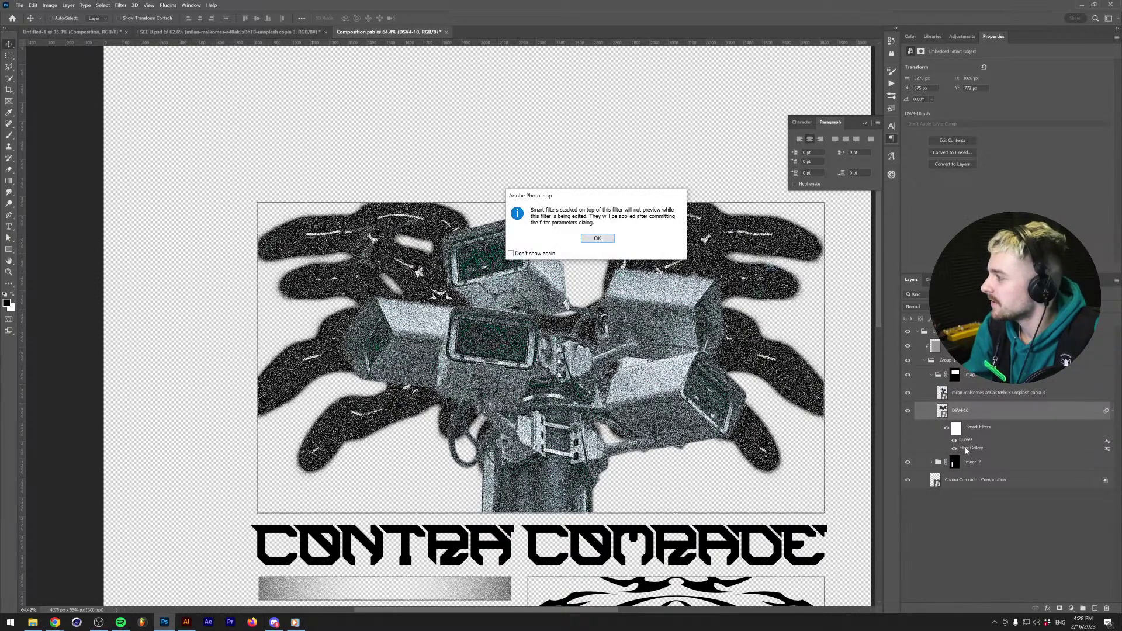
click(583, 240)
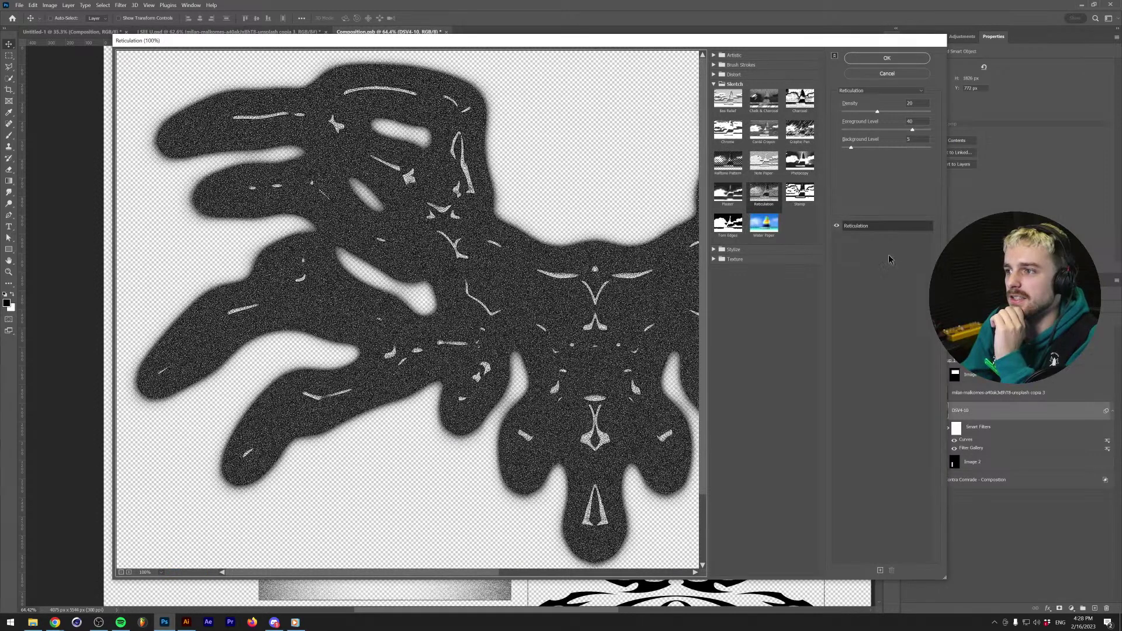
drag(912, 129, 881, 142)
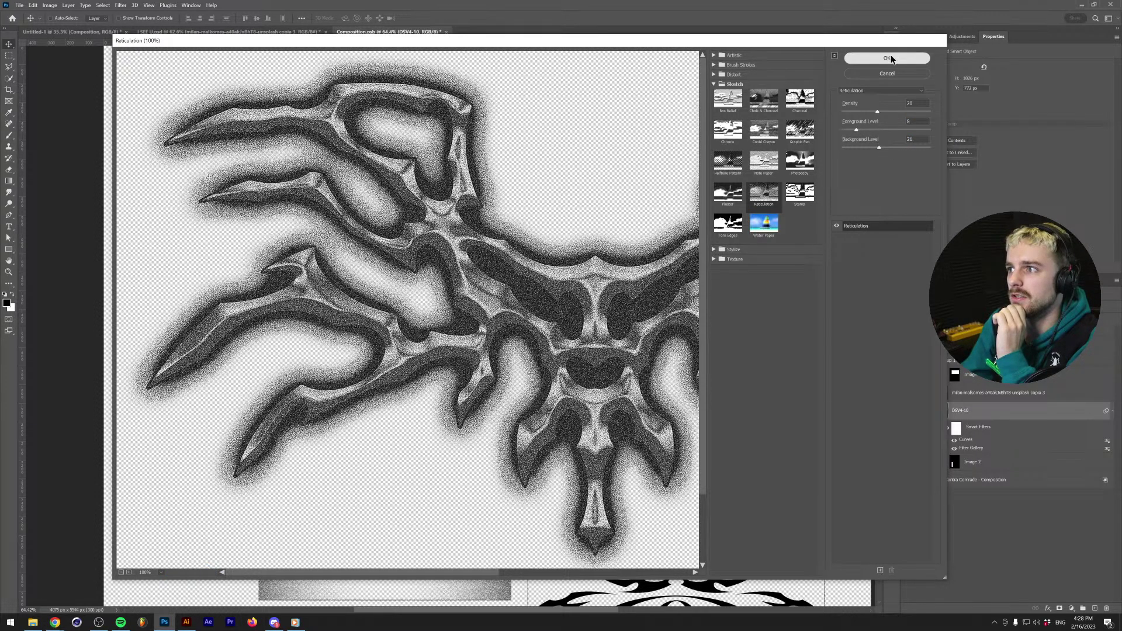
click(886, 58)
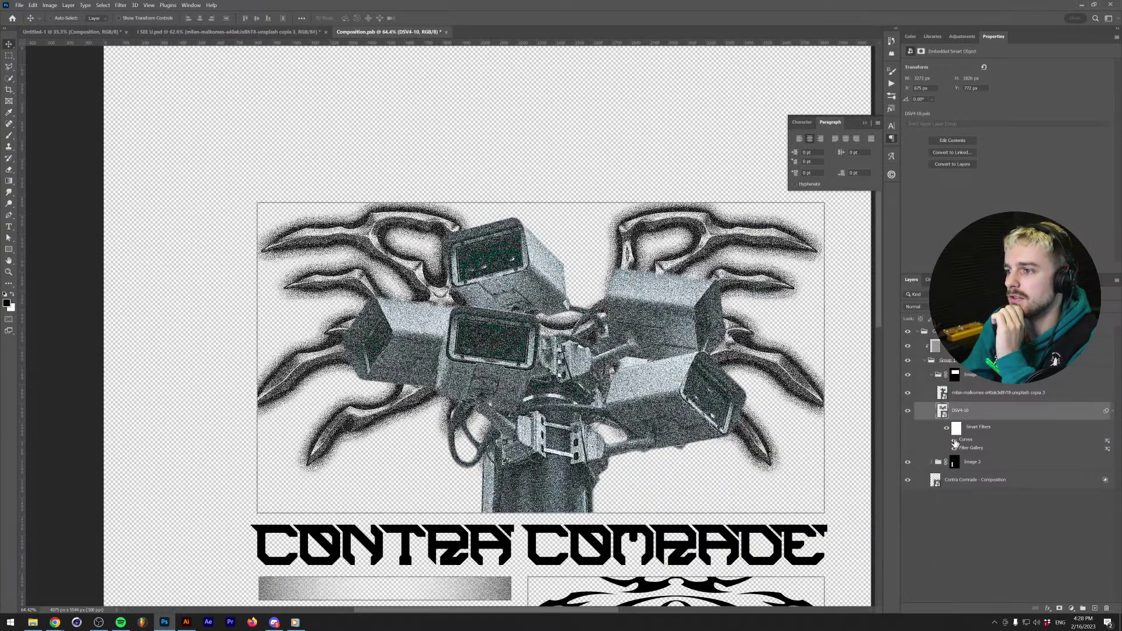
Save the composition and switch to Discord.
scroll(584, 258, down, 2)
scroll(584, 262, down, 3)
scroll(583, 262, up, 1)
key(ctrl+s)
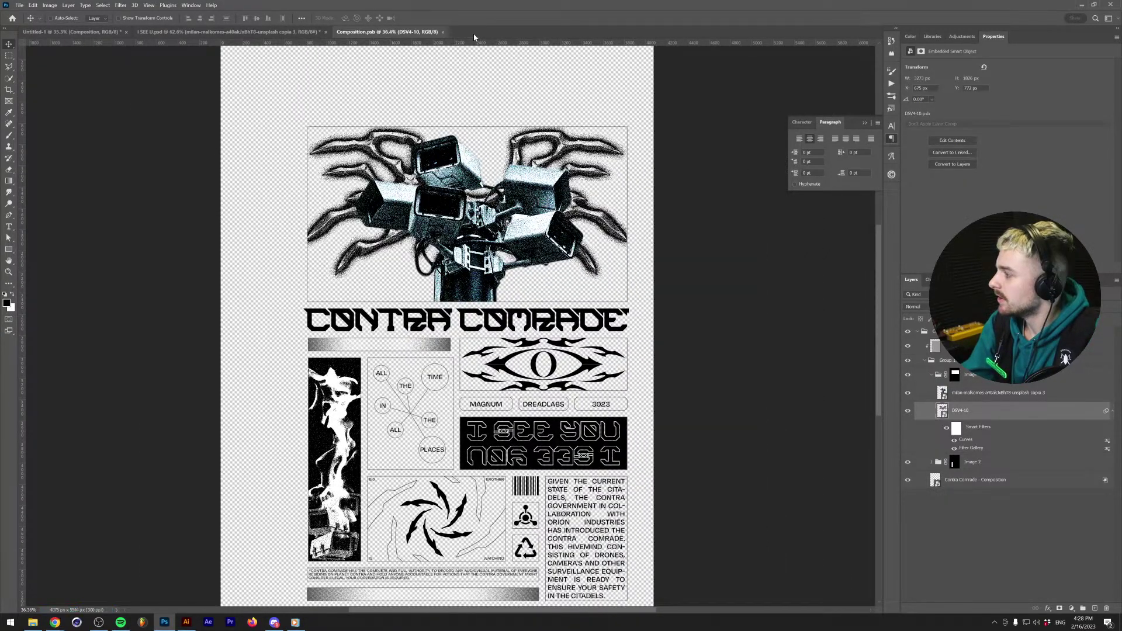
key(alt+Tab)
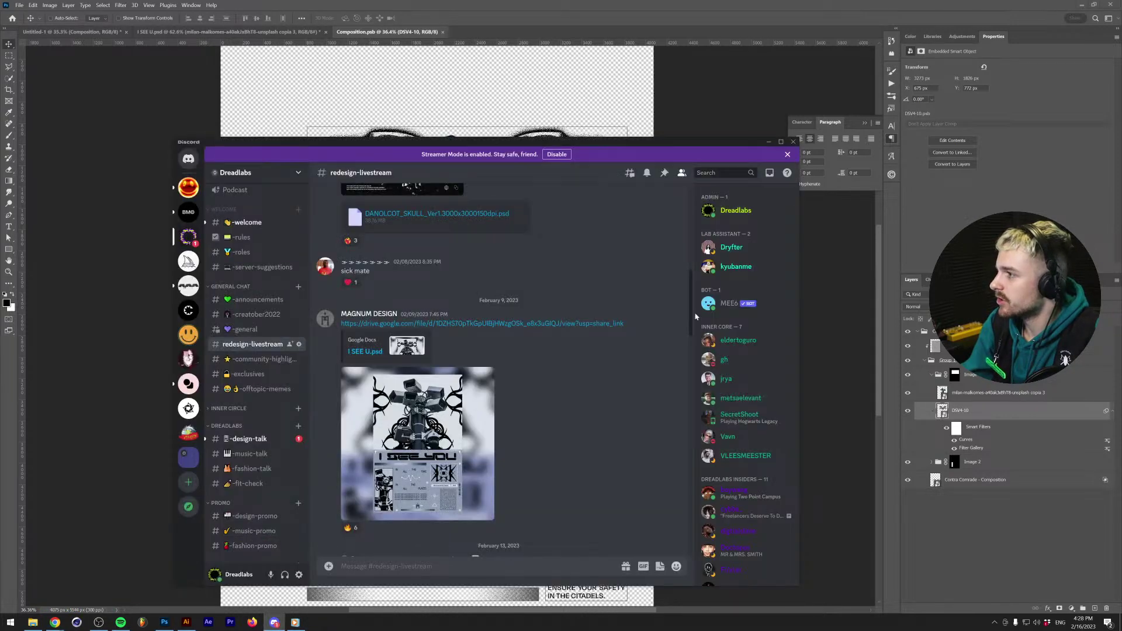
Move the Discord window off the canvas and close the Composition.psb document to return to the main poster.
drag(400, 143, 1121, 193)
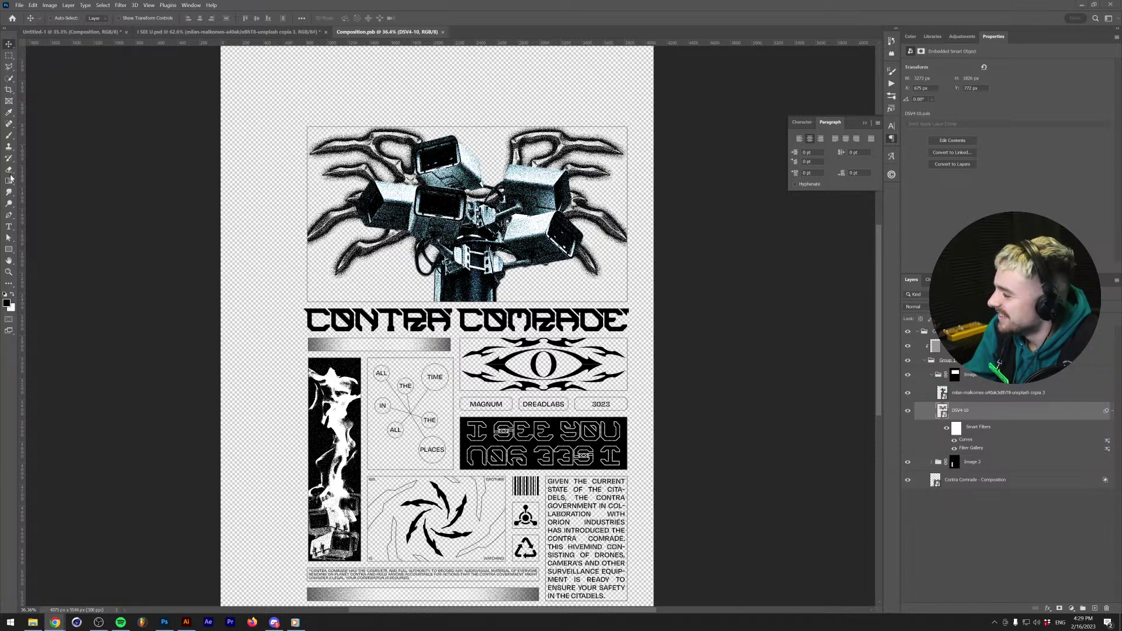
click(443, 32)
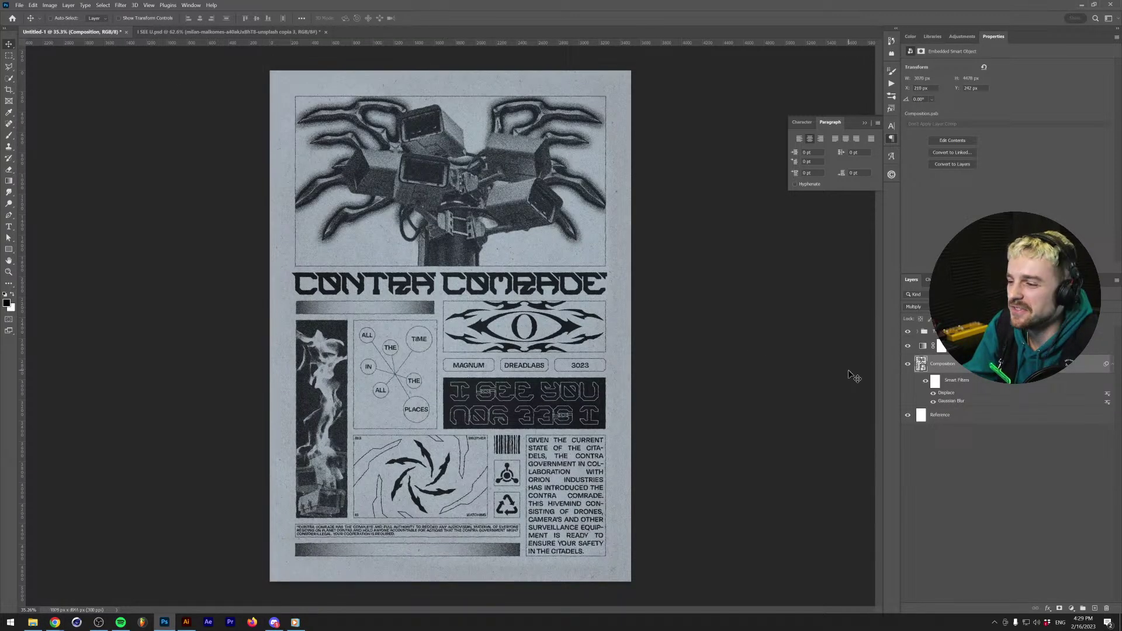
In the poster's gradient map, move the blue-grey stop to 80% and add a white stop at the light end.
click(925, 350)
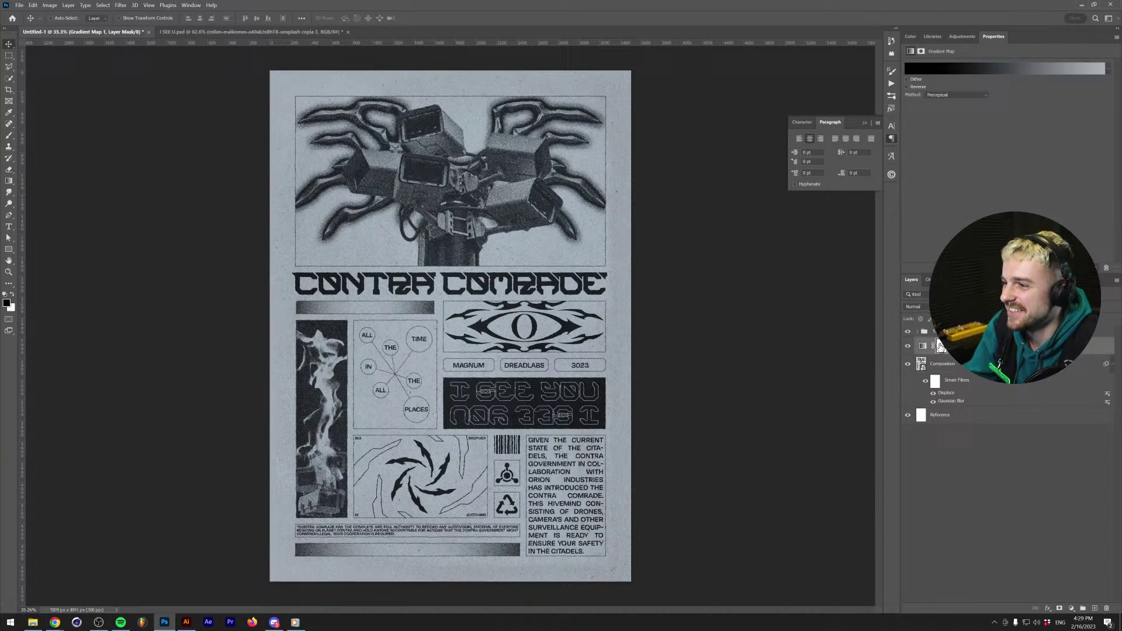
click(1020, 68)
drag(1008, 305, 913, 305)
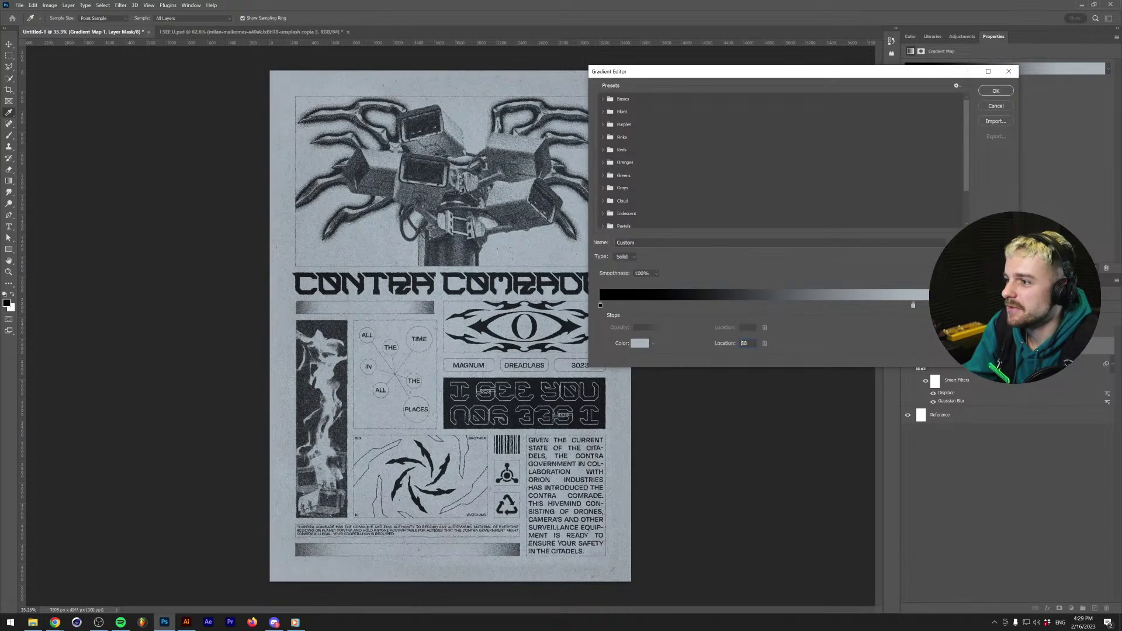
click(640, 343)
click(564, 308)
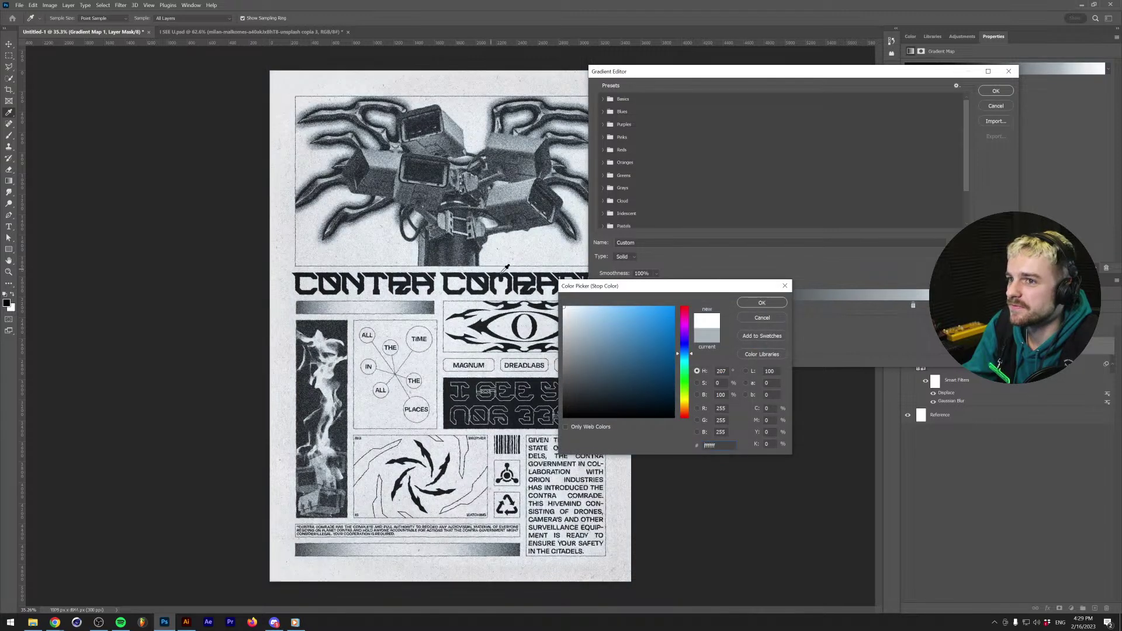
click(762, 302)
Shift the gradient map's blue-grey stop to 97%, accept the gradient, and compare the poster before and after.
mouse_move(913, 305)
mouse_down()
mouse_move(1008, 305)
mouse_move(928, 305)
mouse_up()
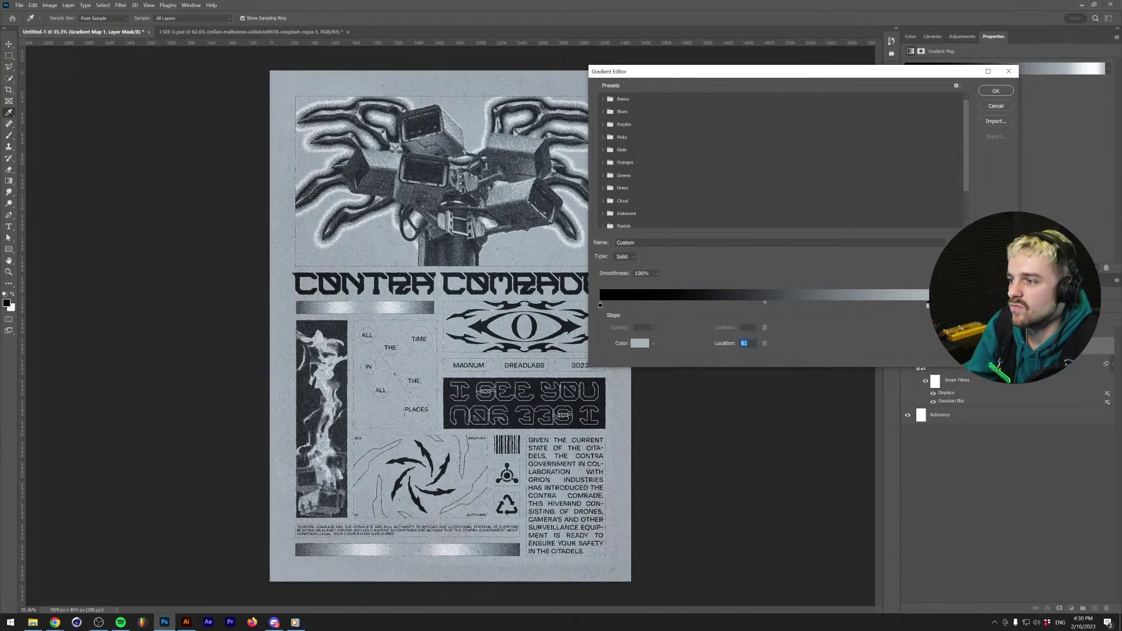
drag(1006, 305, 998, 345)
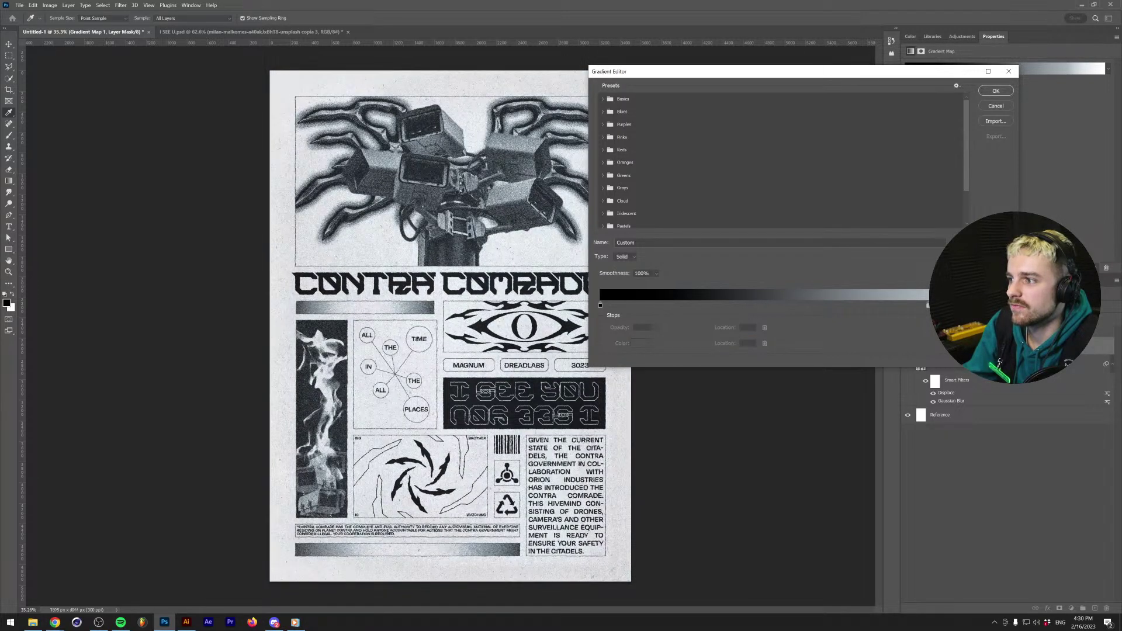
click(928, 305)
drag(928, 305, 998, 305)
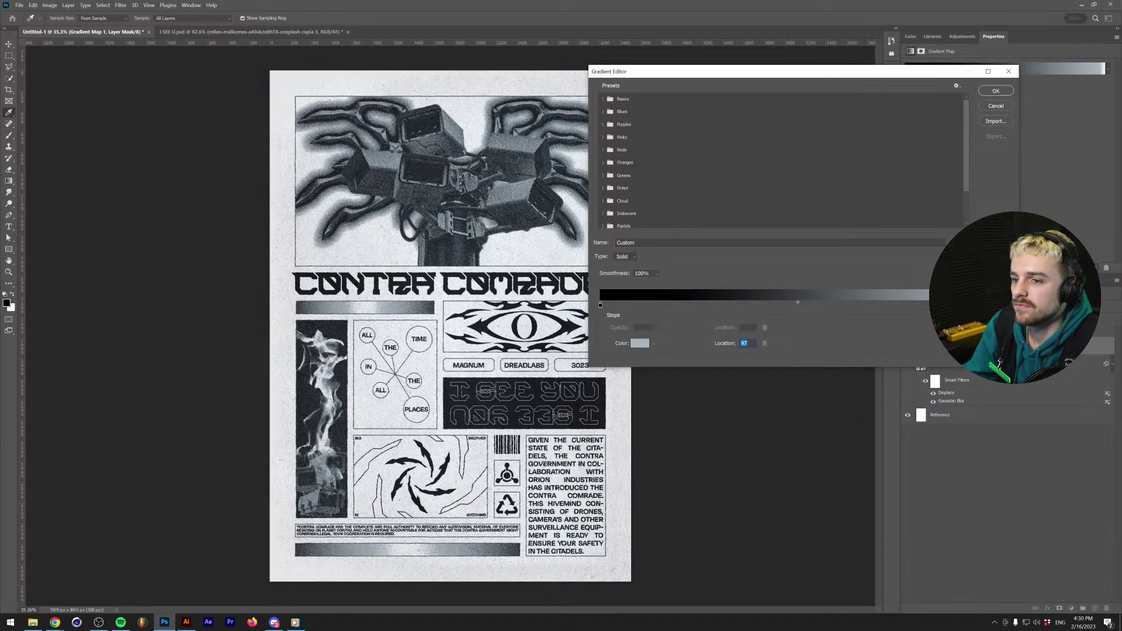
click(994, 91)
key(v)
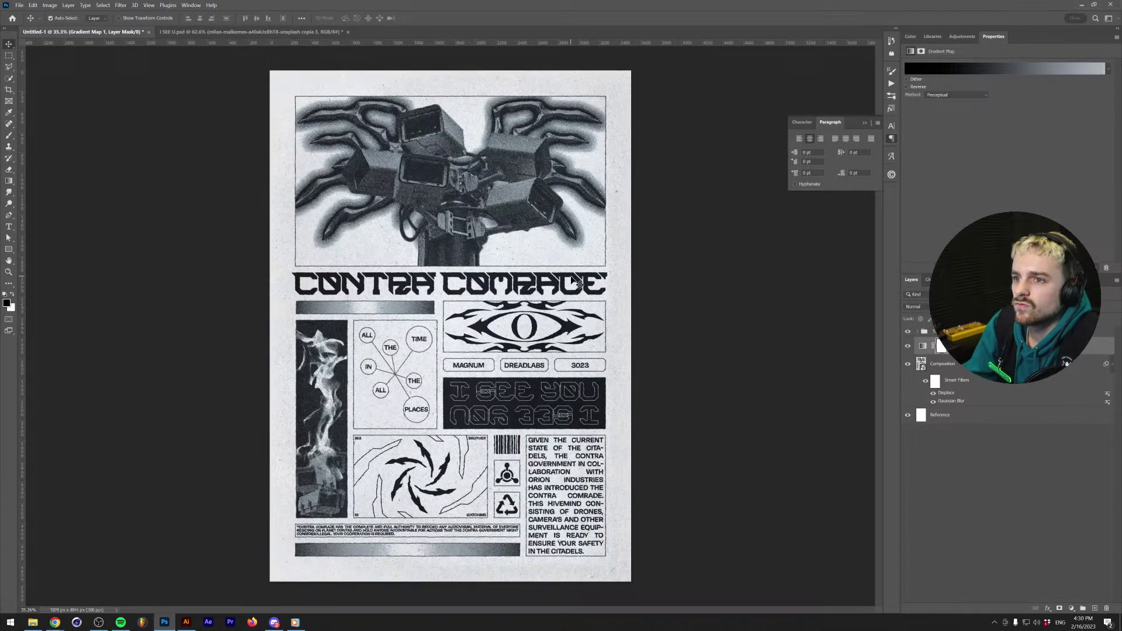
key(ctrl+z)
key(ctrl+shift+z)
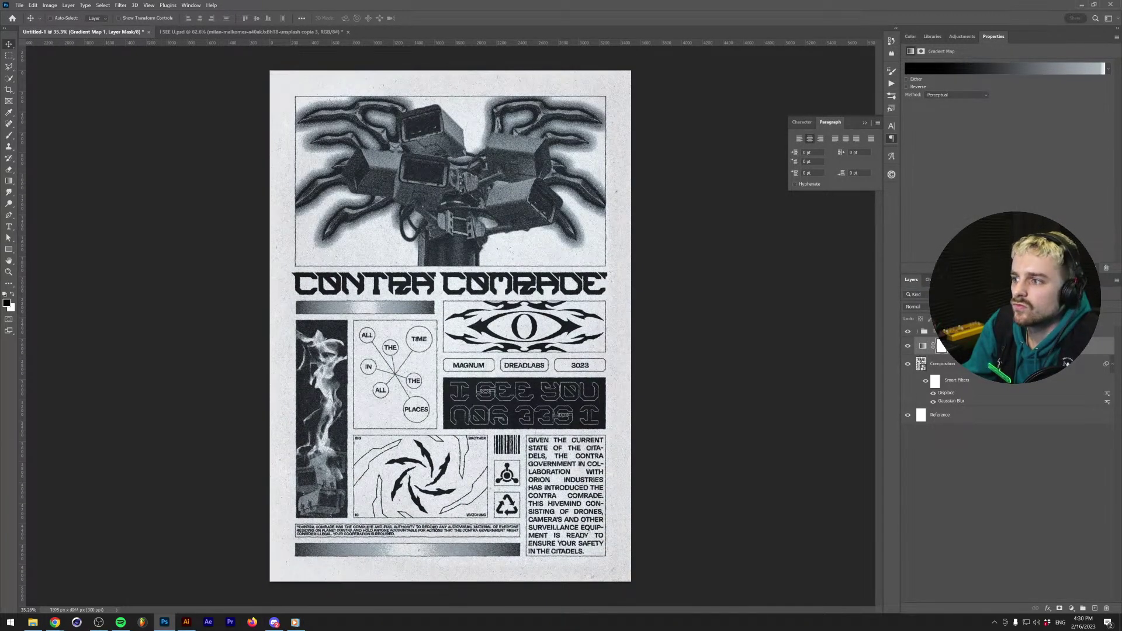
Reverse the gradient map, inspect the inverted poster up close, and compare it with the non-reversed version.
click(922, 88)
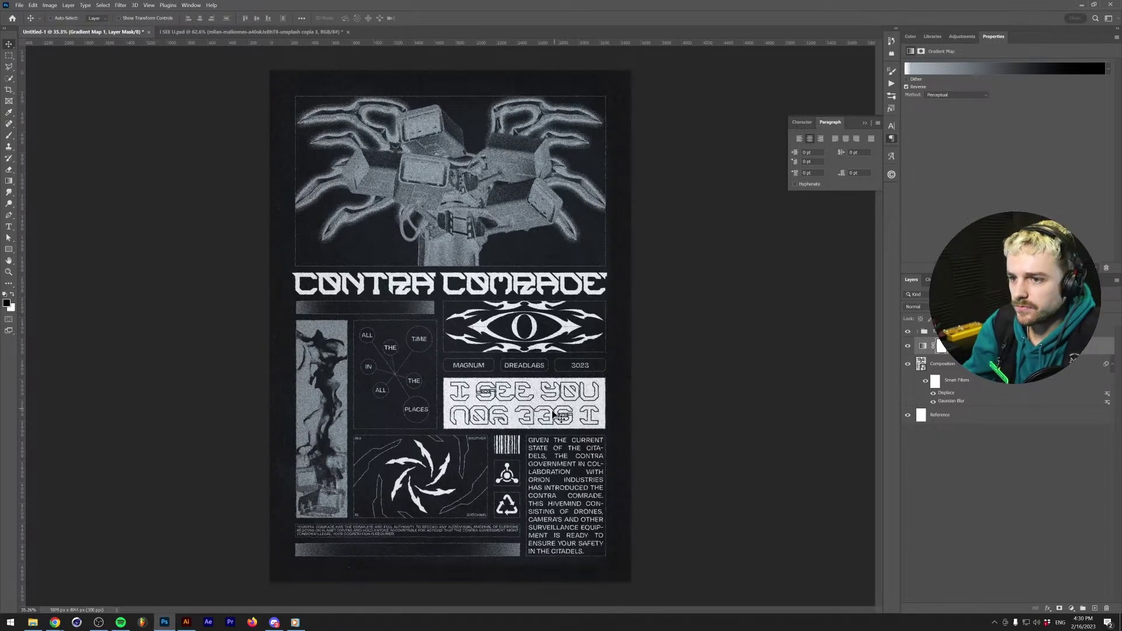
scroll(450, 295, up, 5)
scroll(565, 397, up, 3)
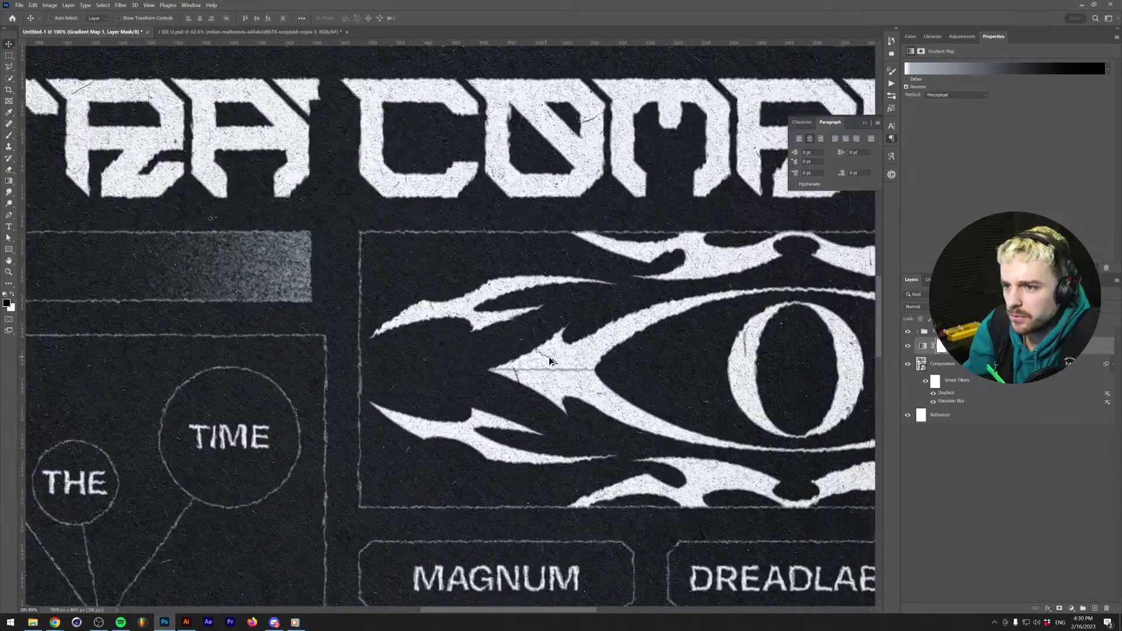
scroll(565, 368, down, 8)
scroll(565, 368, up, 8)
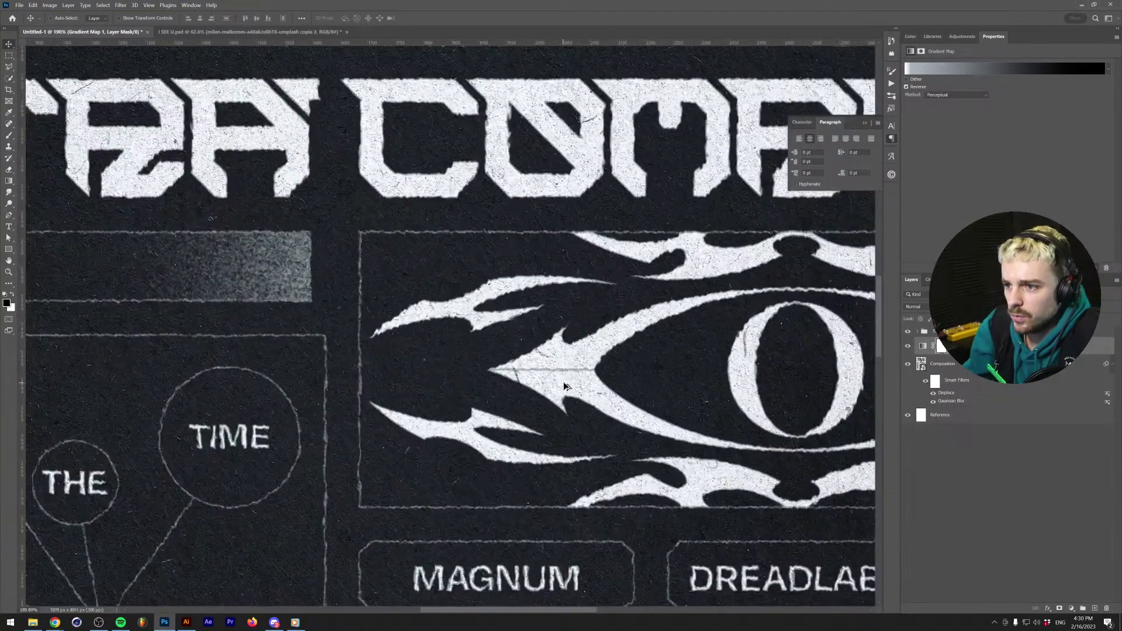
scroll(562, 371, down, 8)
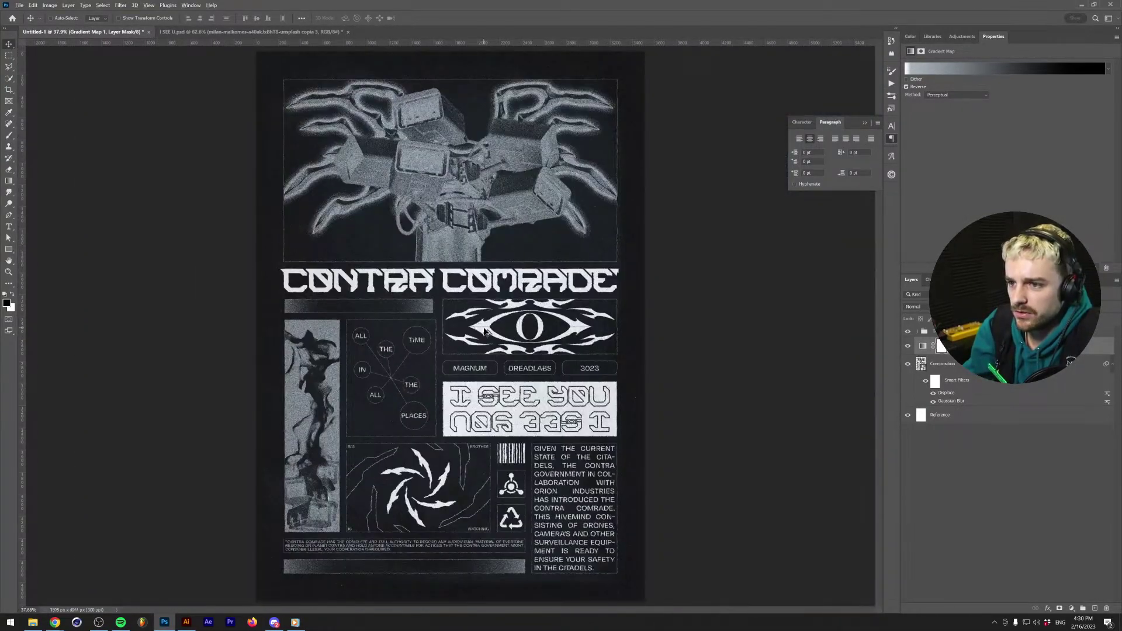
scroll(484, 332, down, 1)
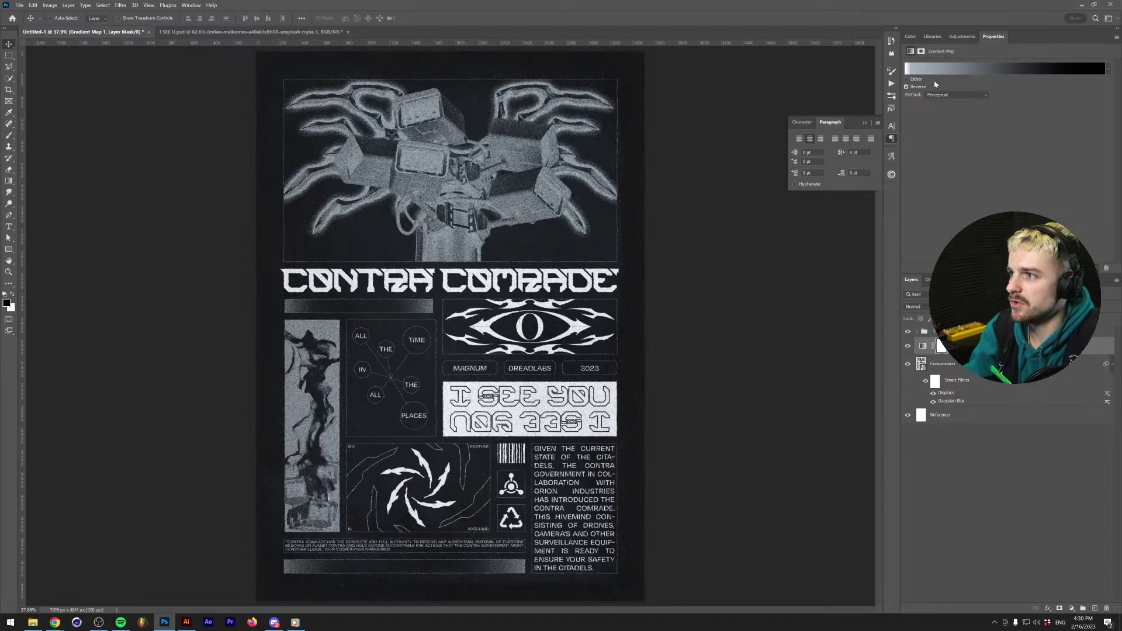
click(919, 87)
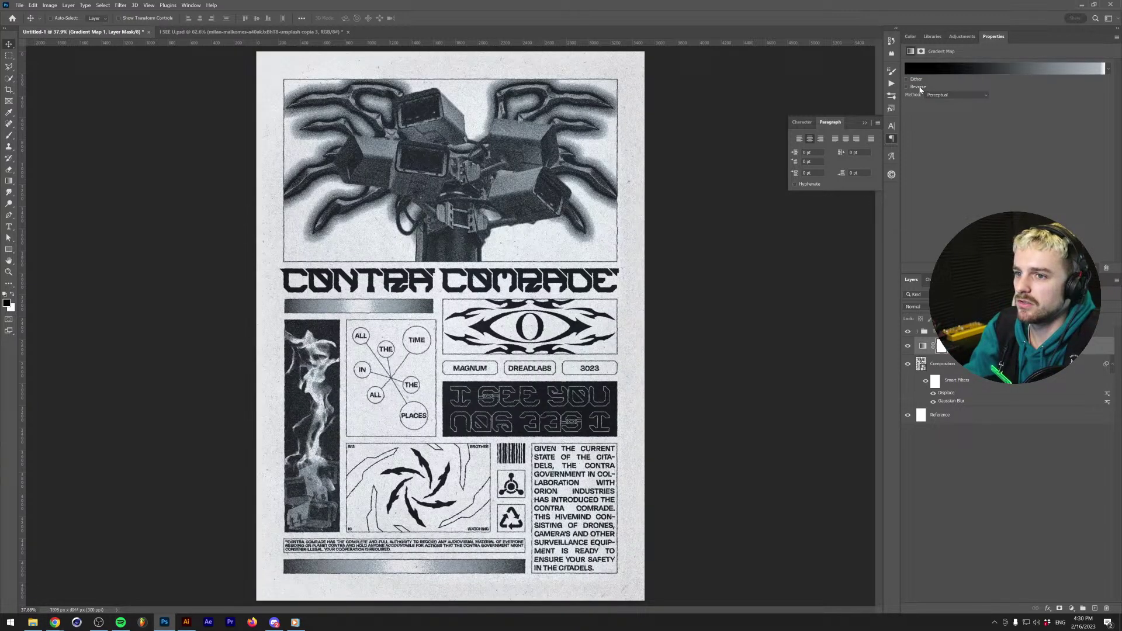
click(918, 87)
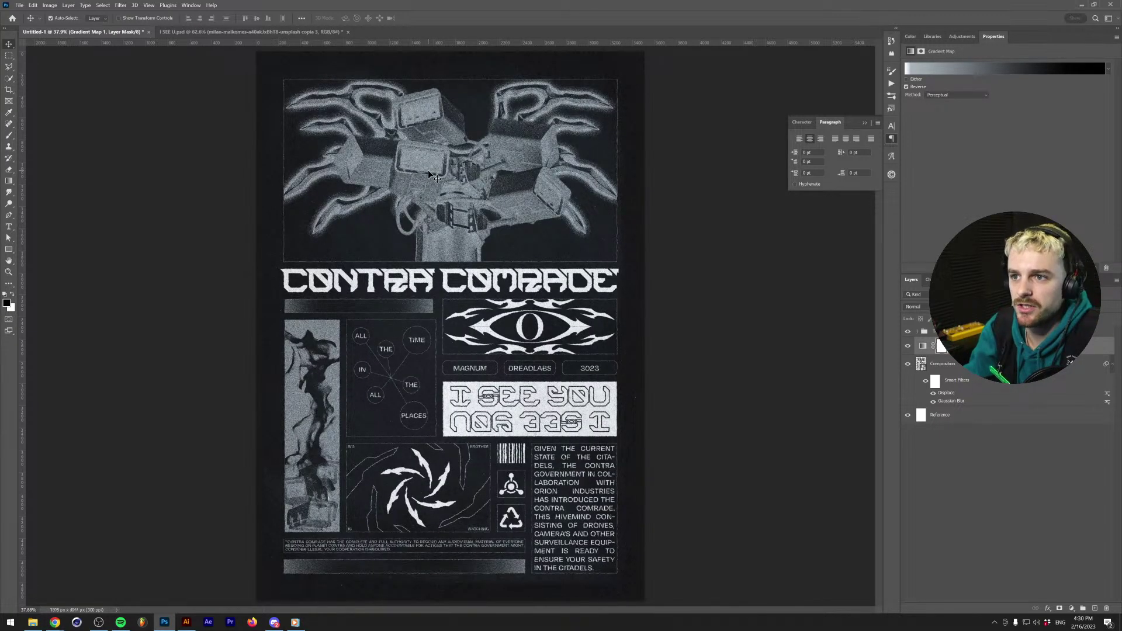
Save the poster as a Photoshop file named "Contra Comrade - Final" in a subfolder of Livestreams.
key(ctrl+shift+s)
click(470, 383)
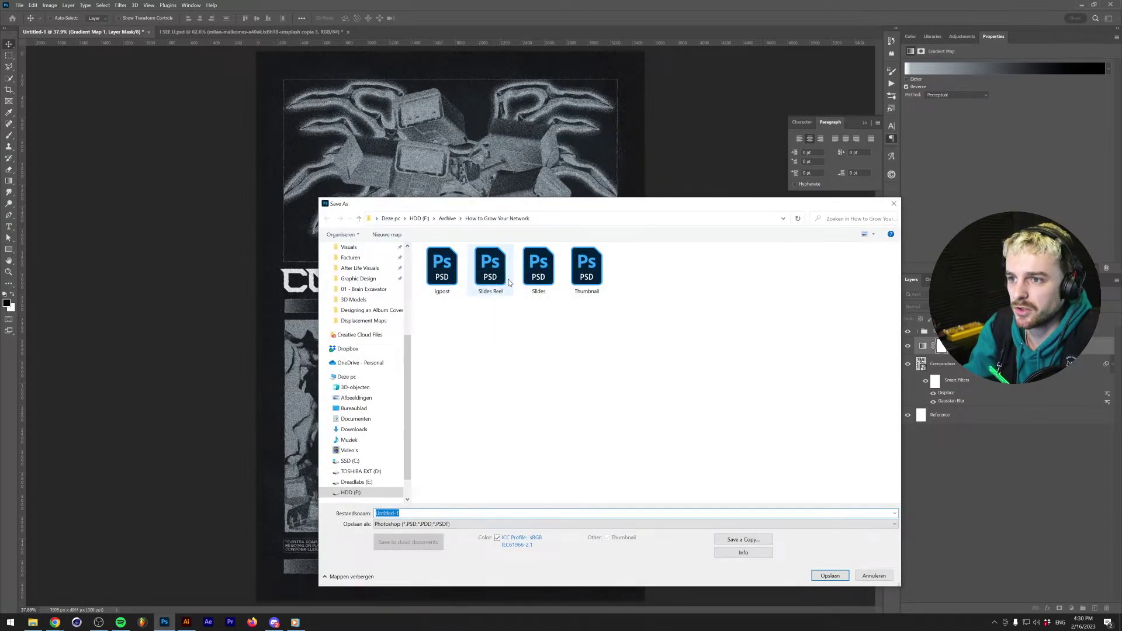
scroll(369, 331, up, 2)
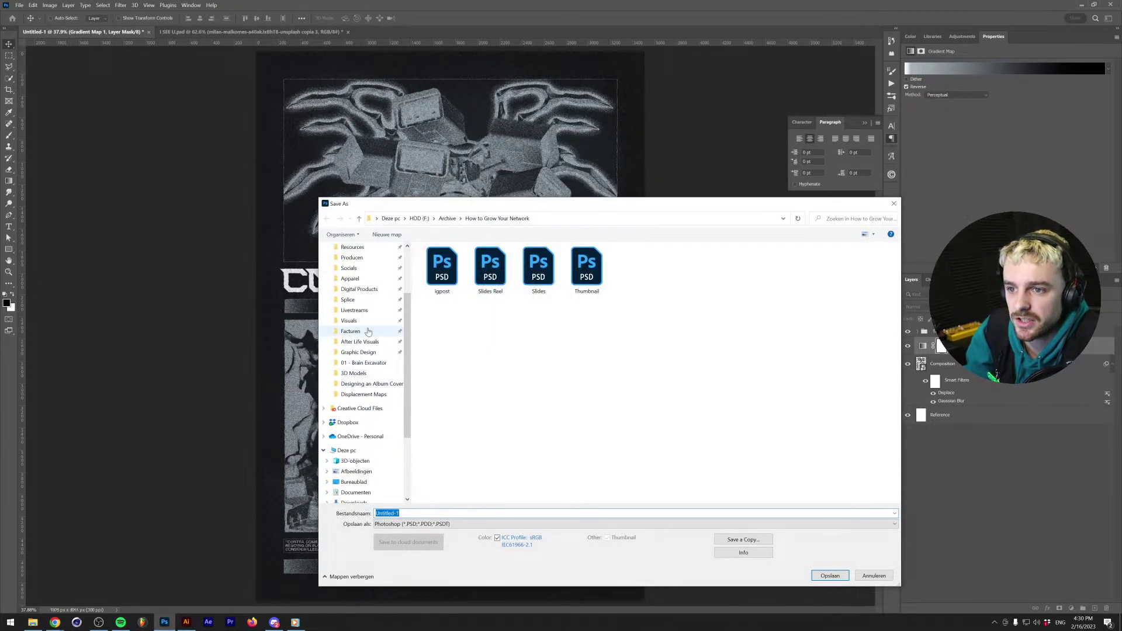
scroll(376, 339, up, 2)
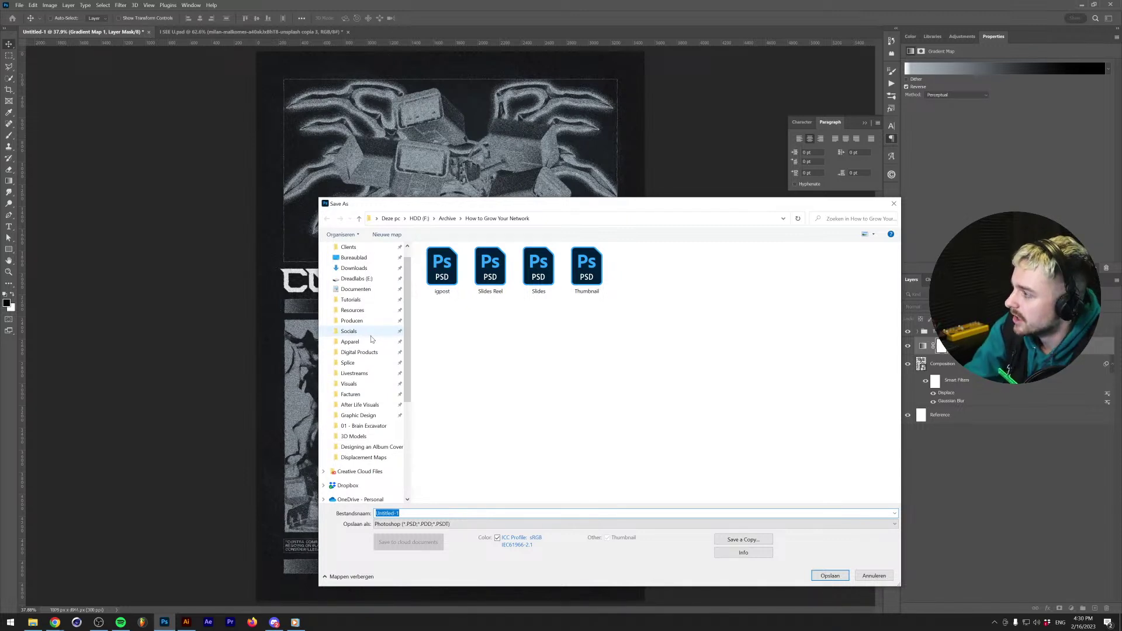
scroll(375, 345, up, 1)
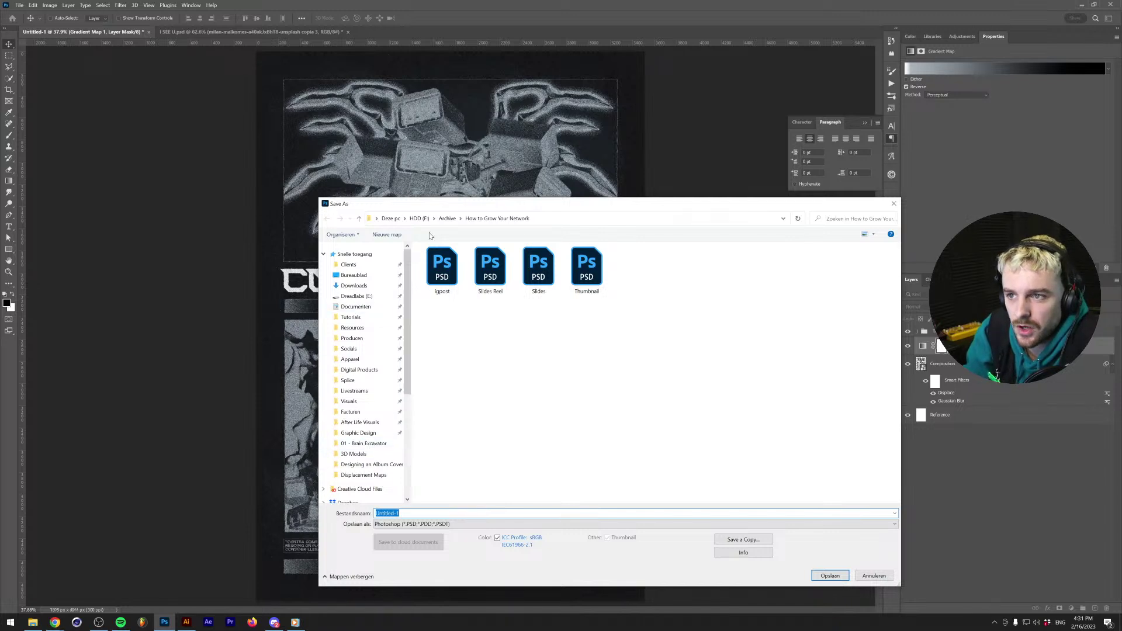
click(345, 390)
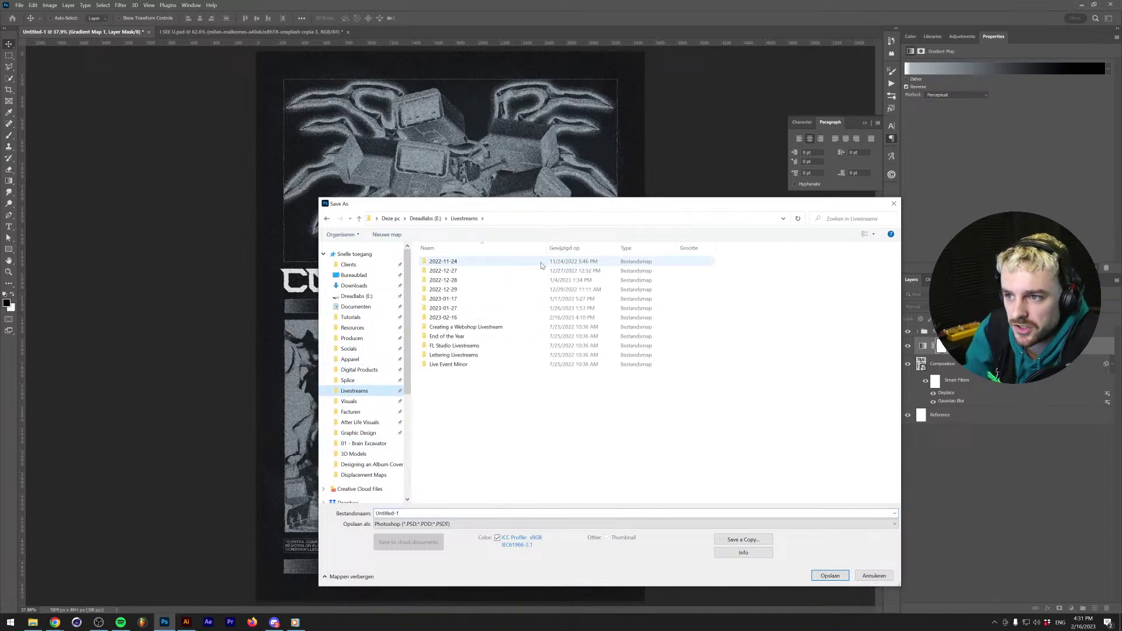
double_click(470, 331)
key(Tab)
text(Contra Comrade - Final)
key(Return)
key(Return)
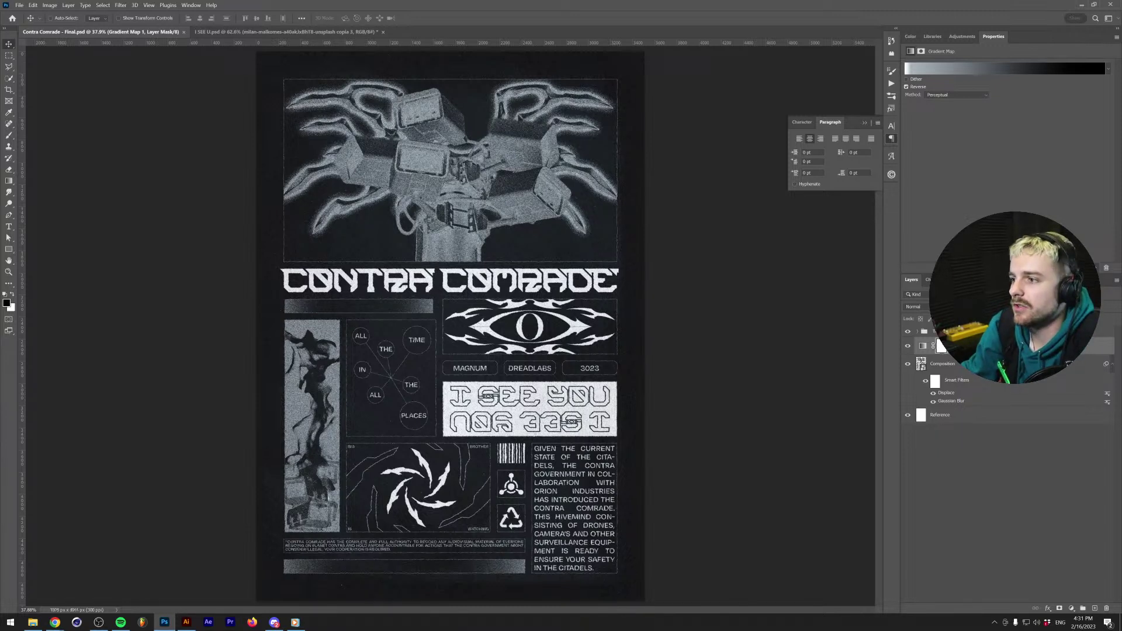
Add a new layer above the Textures group and fill it with black.
click(964, 332)
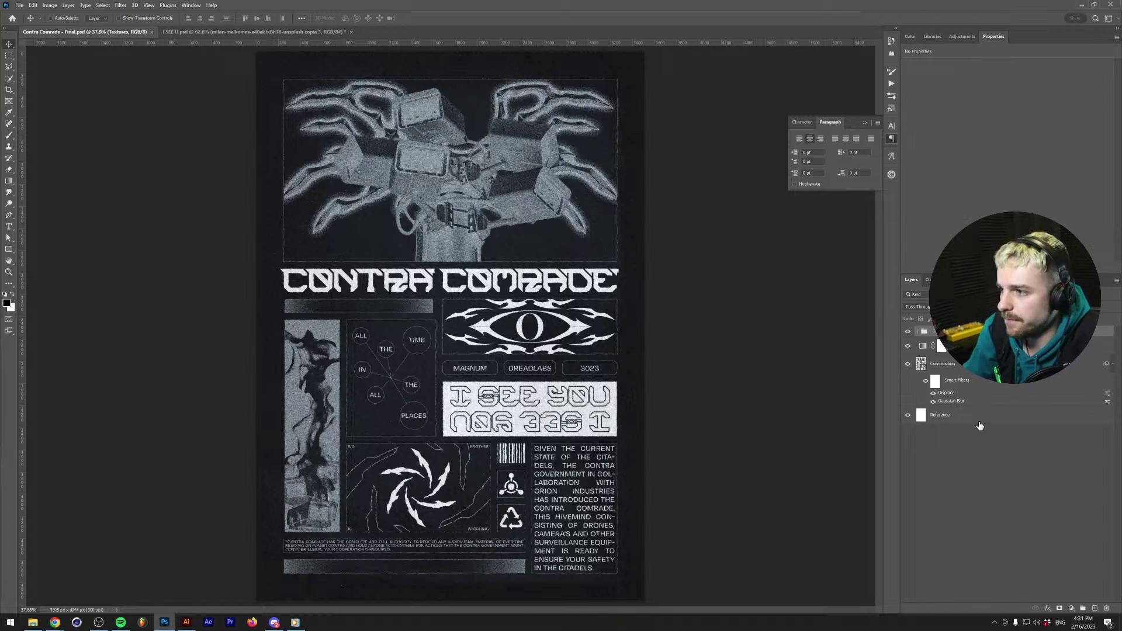
click(33, 622)
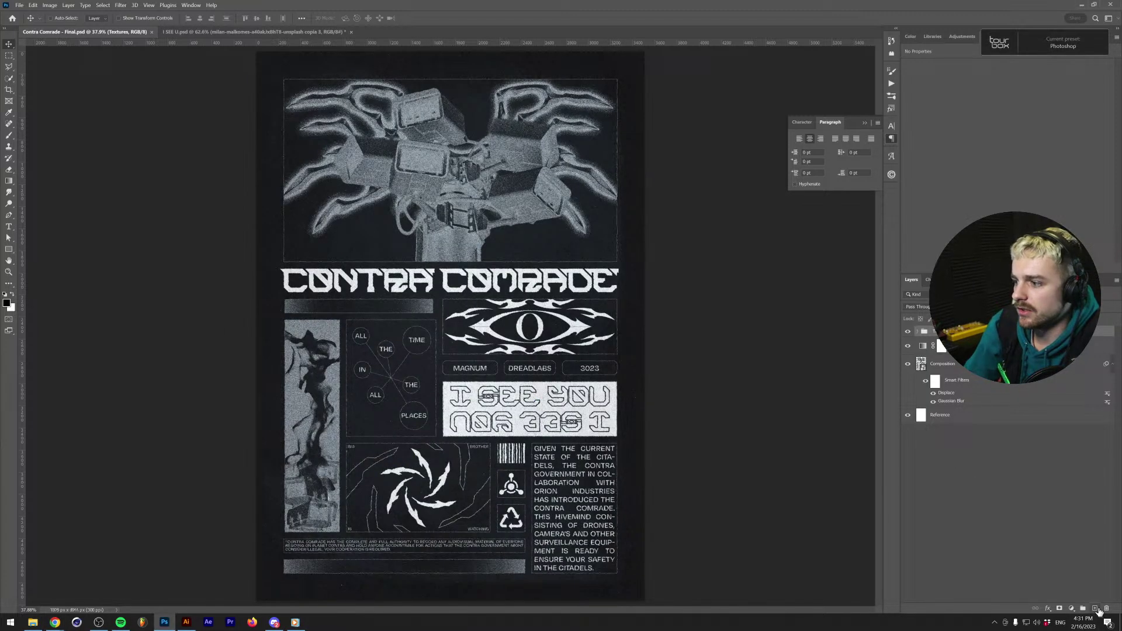
key(ctrl+shift+alt+n)
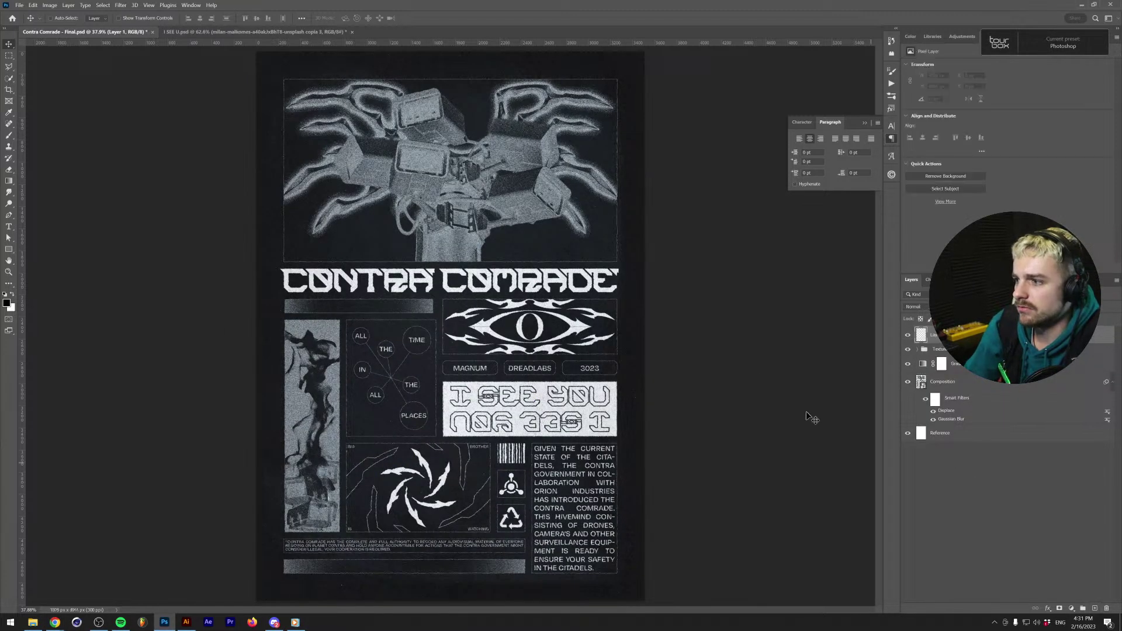
click(1069, 609)
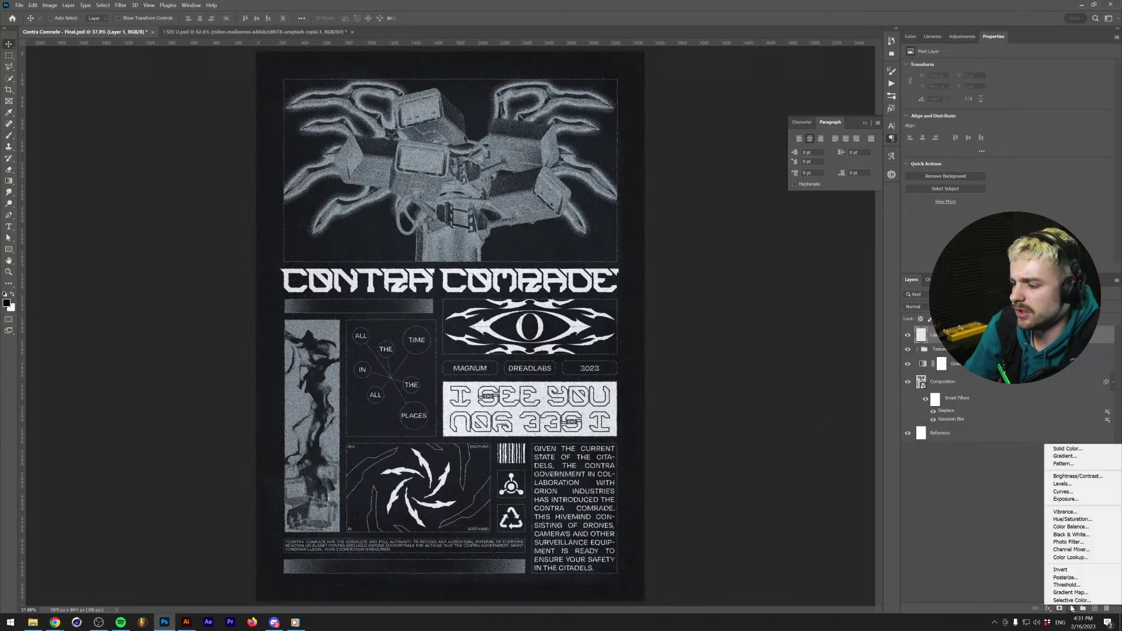
click(1048, 456)
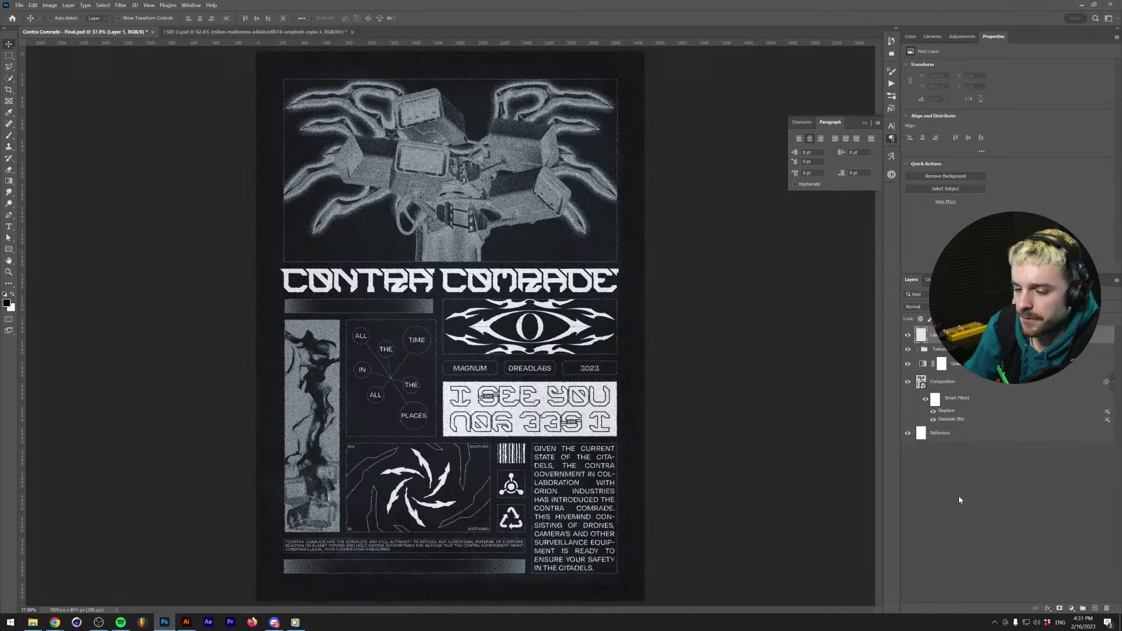
key(ctrl+BackSpace)
key(alt+BackSpace)
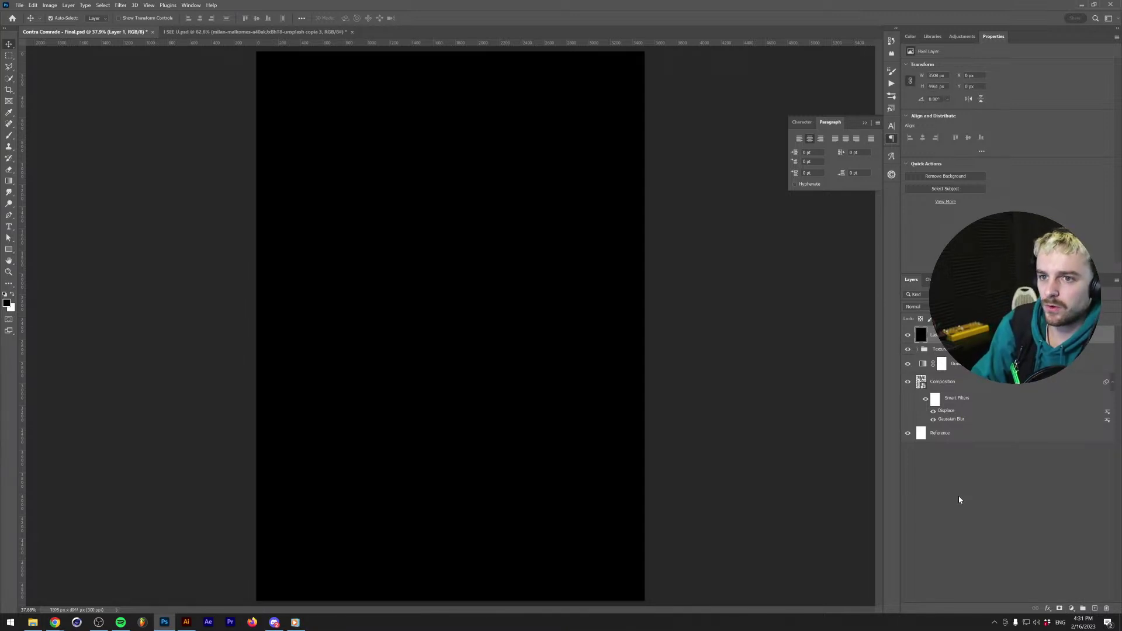
key(b)
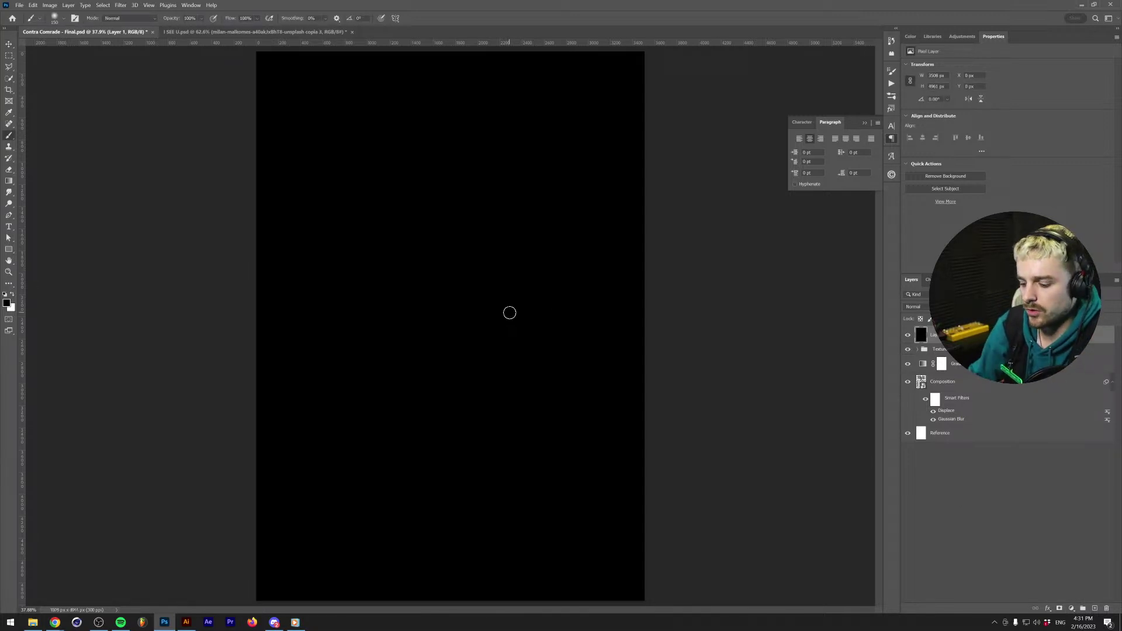
key(bracketright)
key(bracketright)
key(bracketright)
key(bracketright)
key(bracketright)
key(bracketright)
key(bracketright)
key(bracketright)
key(bracketright)
key(bracketright)
key(bracketright)
key(bracketright)
key(bracketright)
key(bracketright)
key(bracketright)
key(bracketright)
key(bracketright)
key(bracketright)
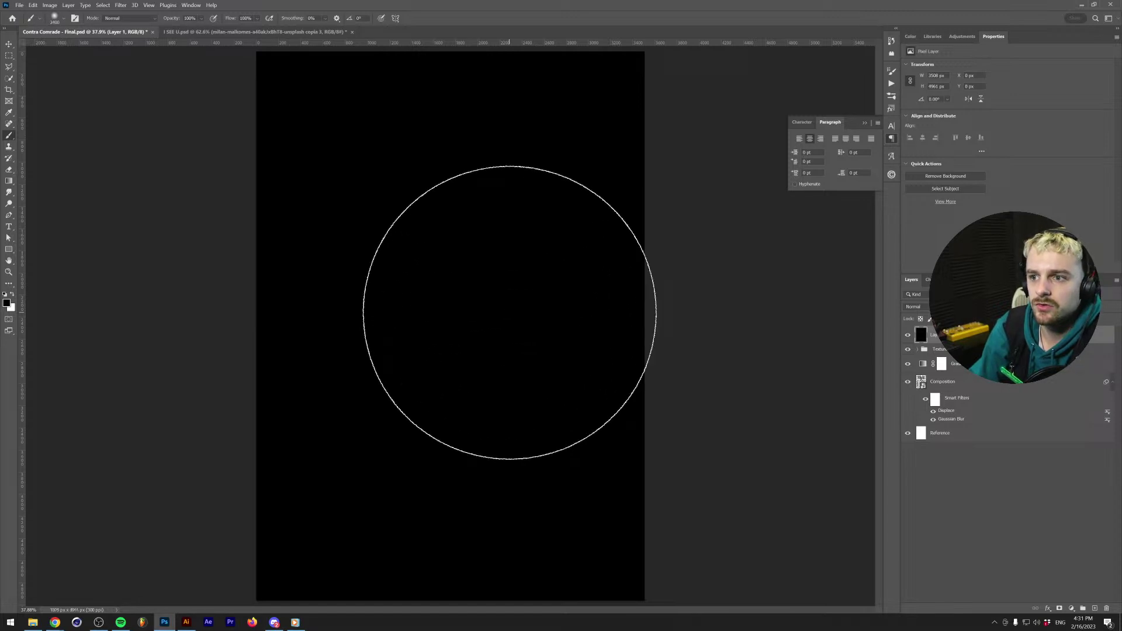
Draw a white rectangle without a stroke, about 3238 × 4627 px, over the black layer, leaving a black margin all around.
click(9, 249)
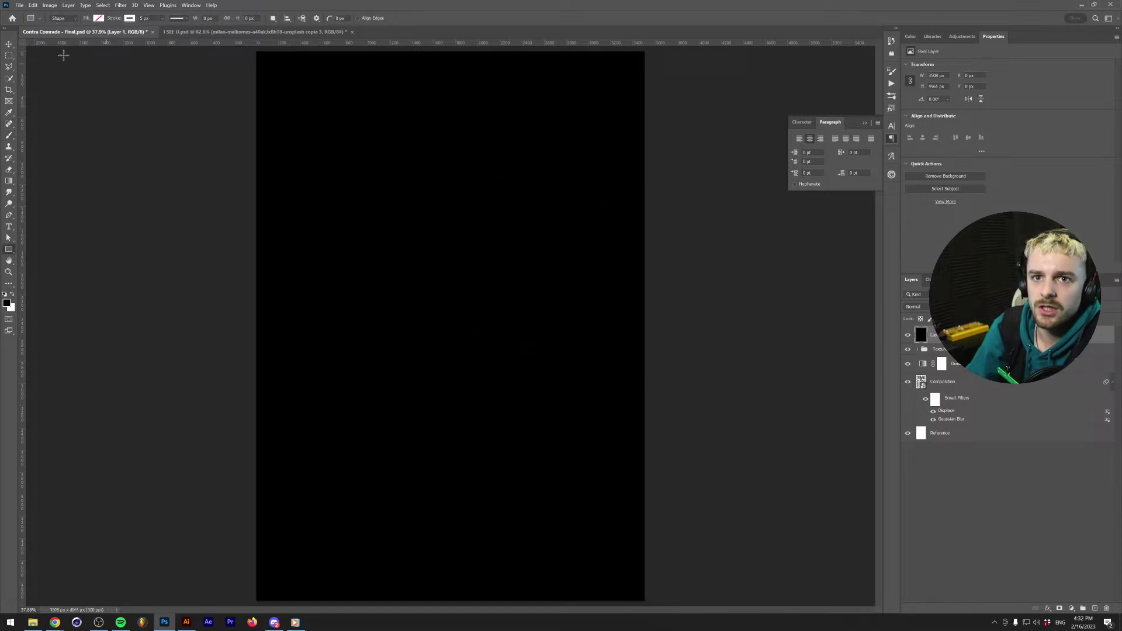
click(97, 18)
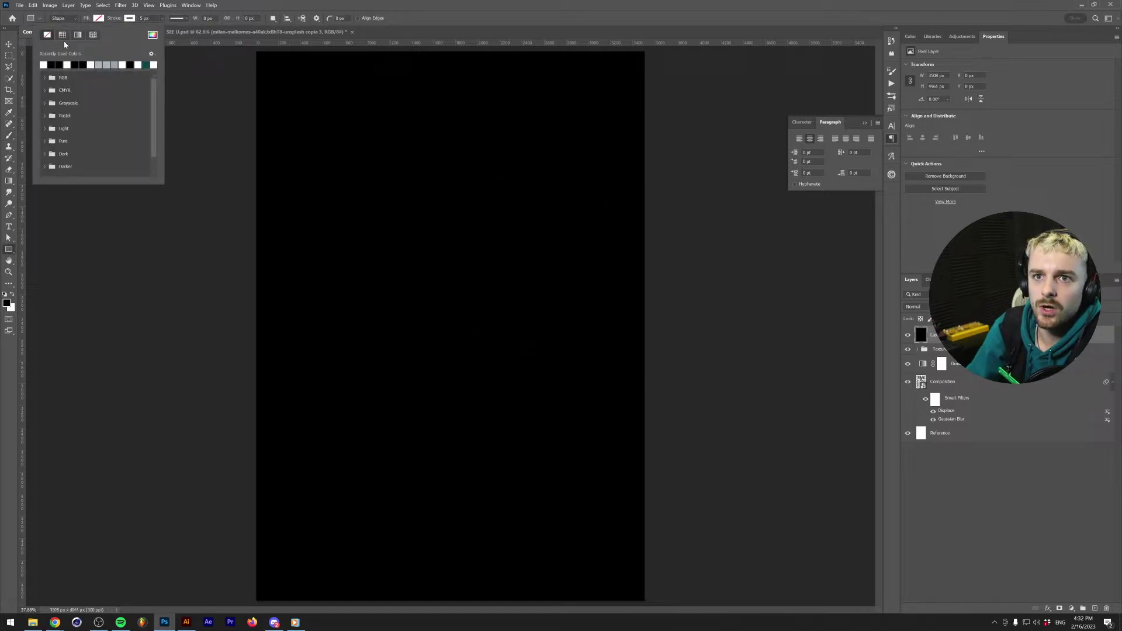
click(121, 19)
click(128, 18)
click(98, 18)
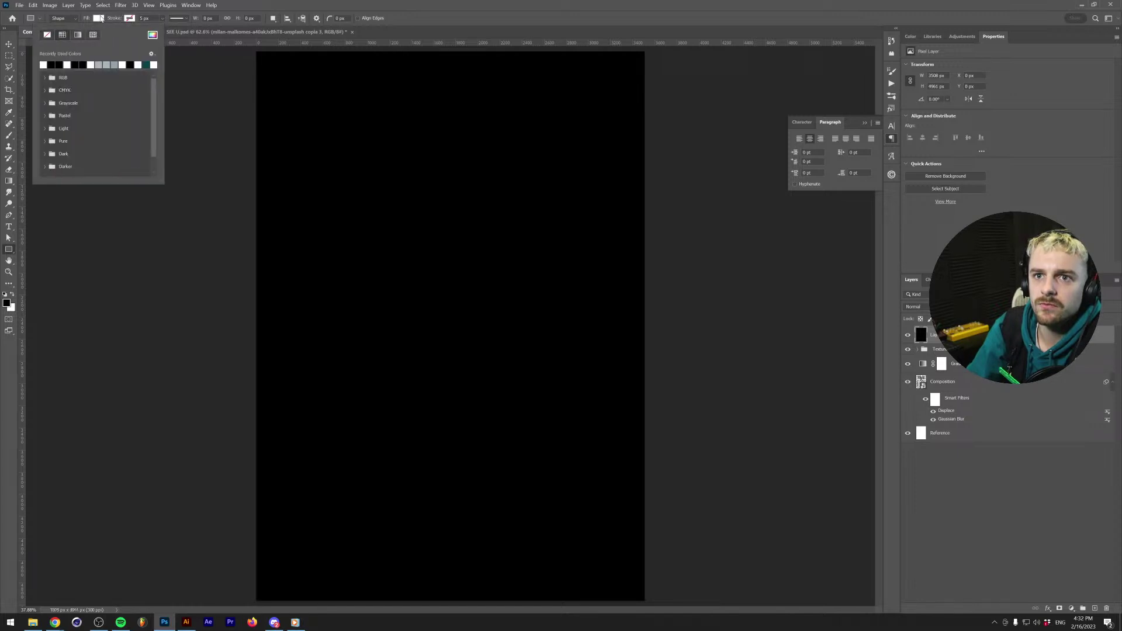
key(Escape)
drag(274, 68, 633, 580)
key(v)
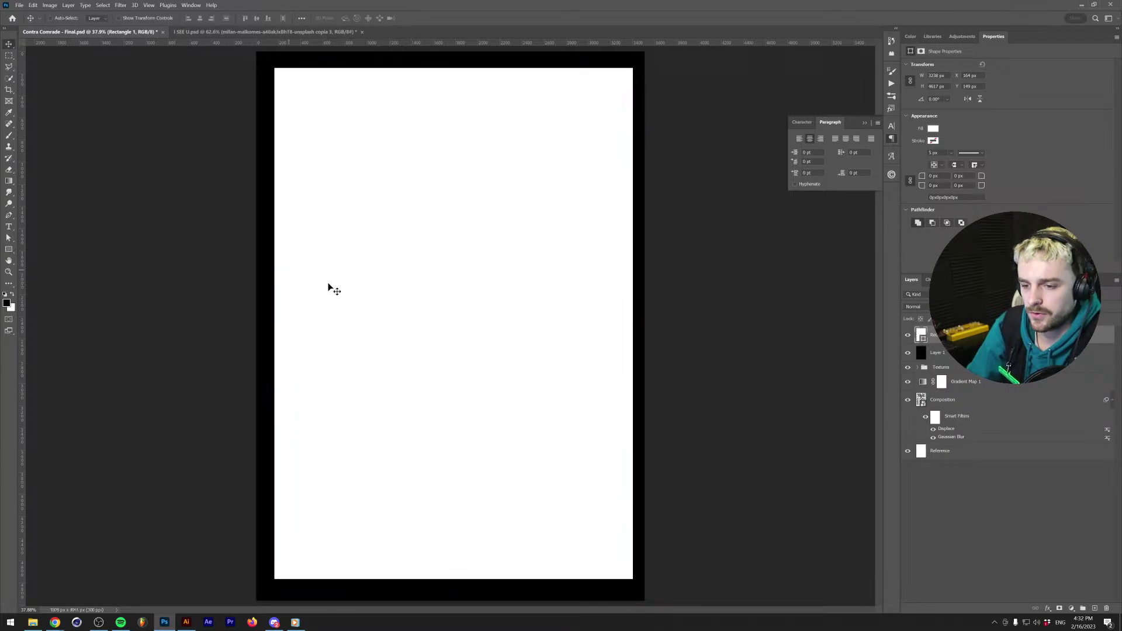
Merge the white rectangle down into the black layer and invert its colours to get a white border around black.
right_click(1008, 365)
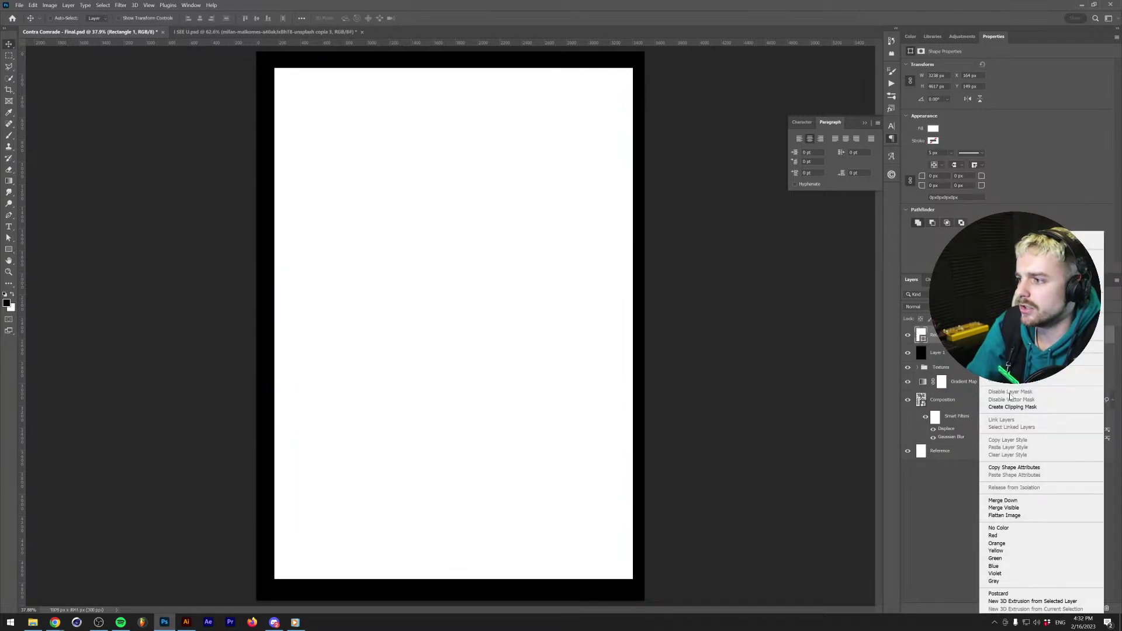
click(1003, 500)
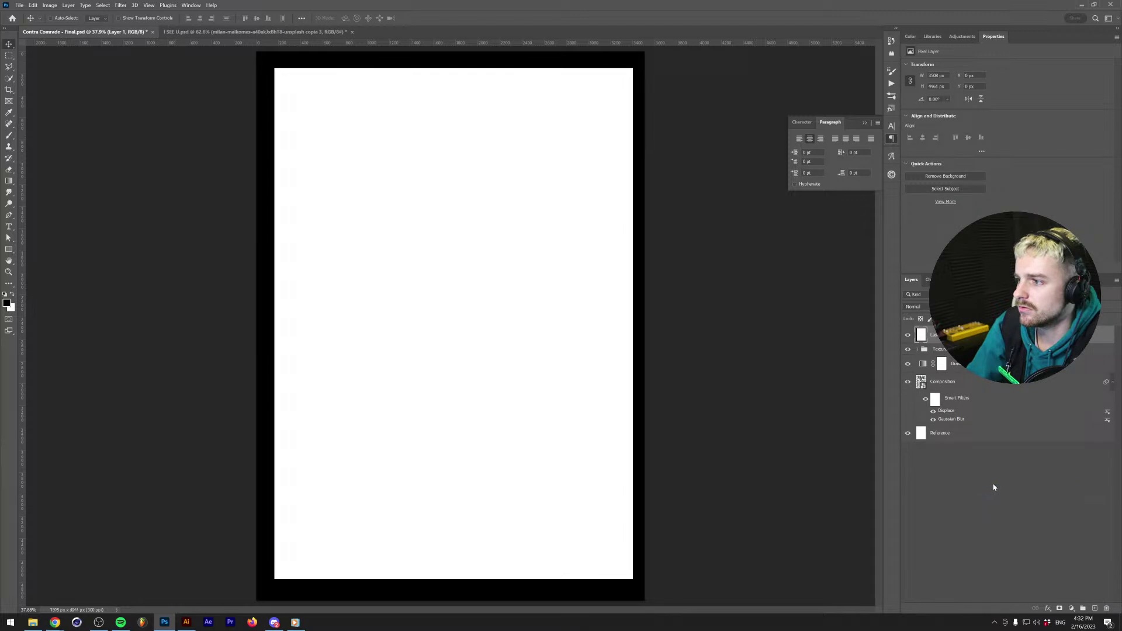
key(ctrl+i)
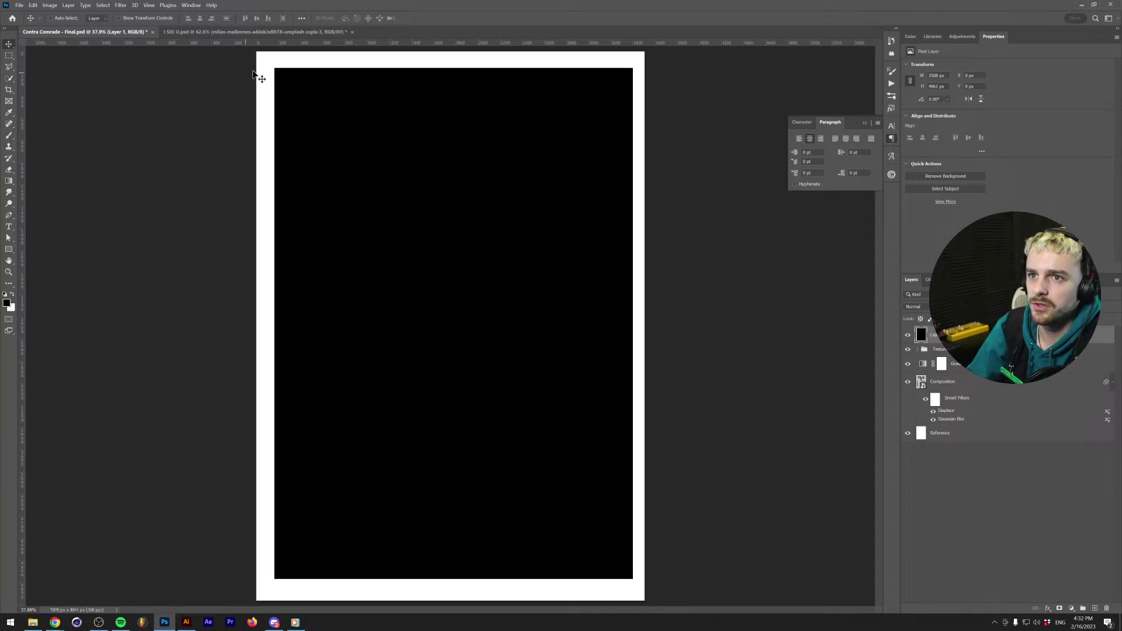
click(120, 5)
mouse_move(165, 110)
click(251, 141)
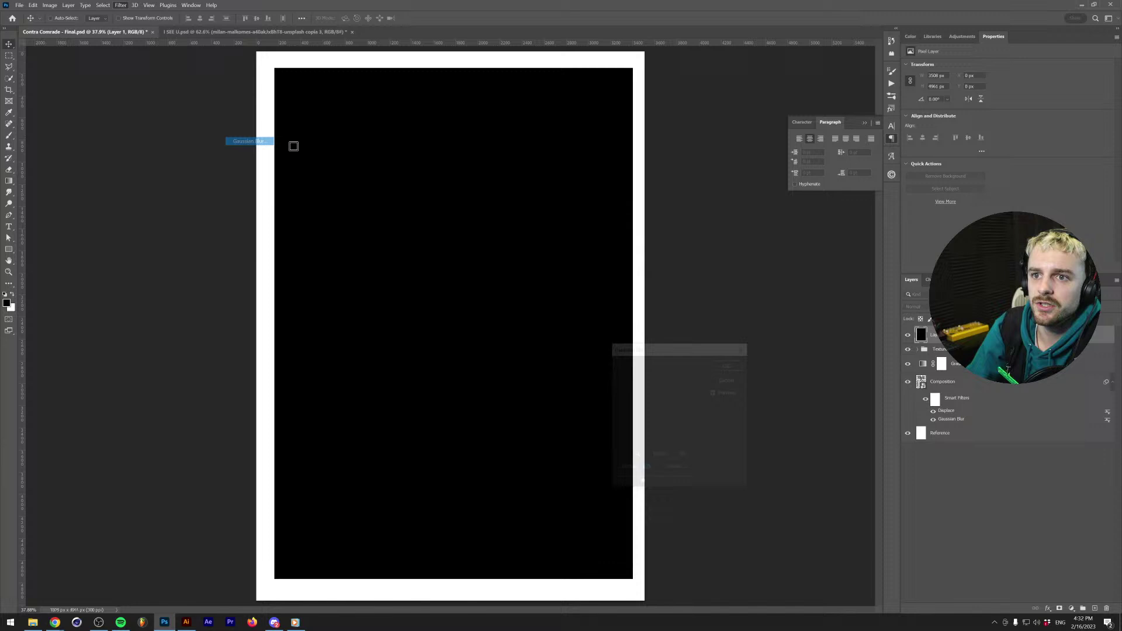
click(728, 381)
Open the Blur Gallery for the border layer and use Field Blur instead of Iris Blur.
click(121, 4)
mouse_move(144, 110)
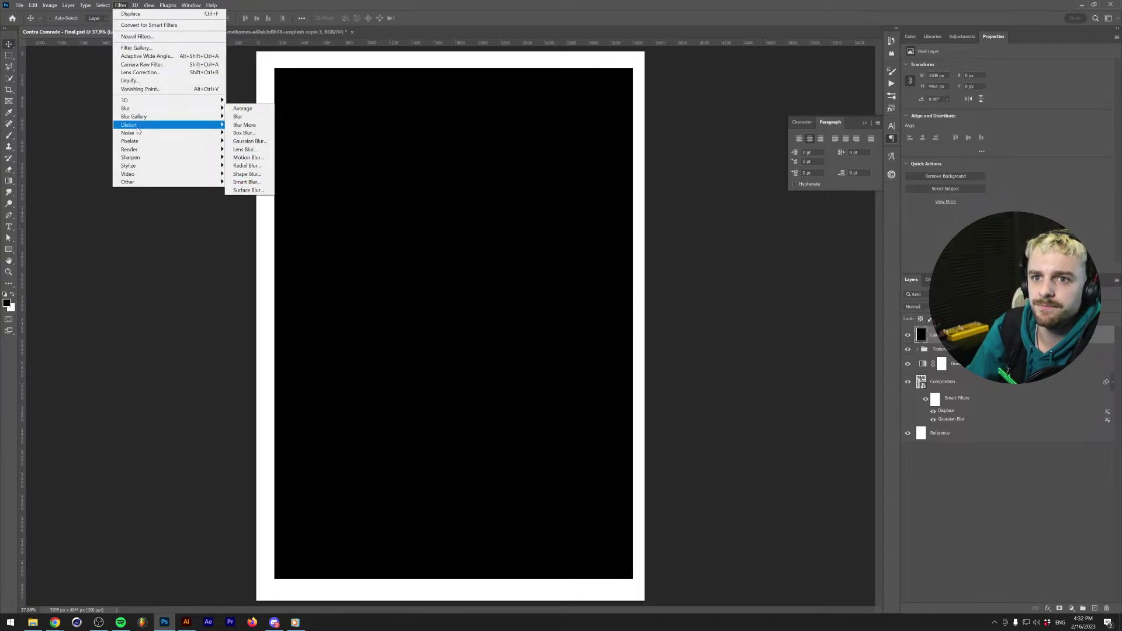
click(244, 124)
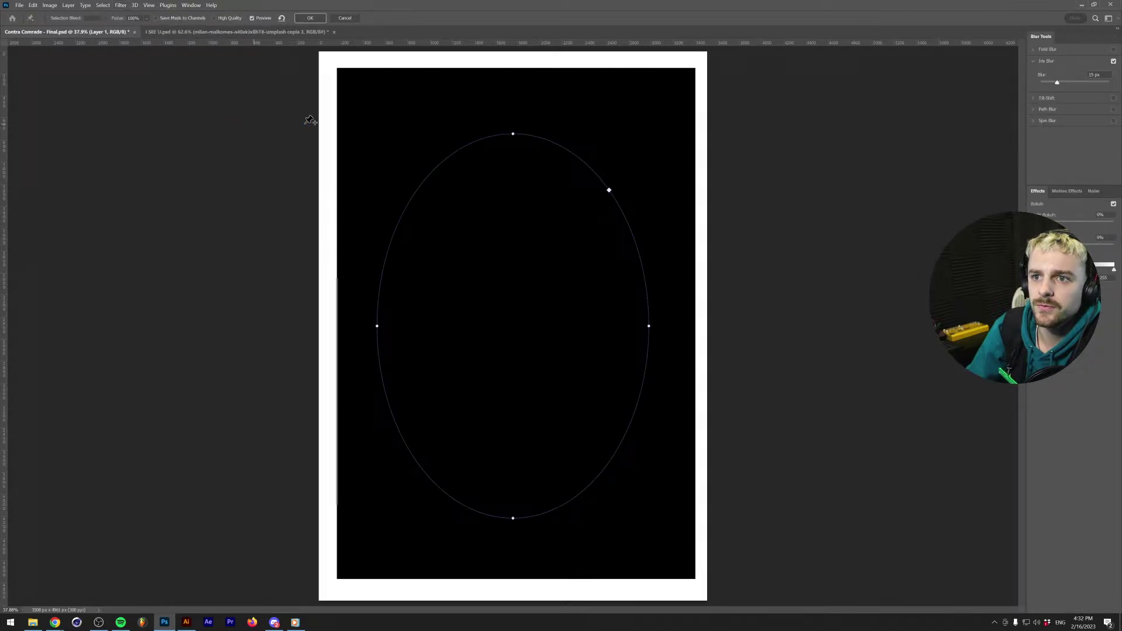
click(1113, 60)
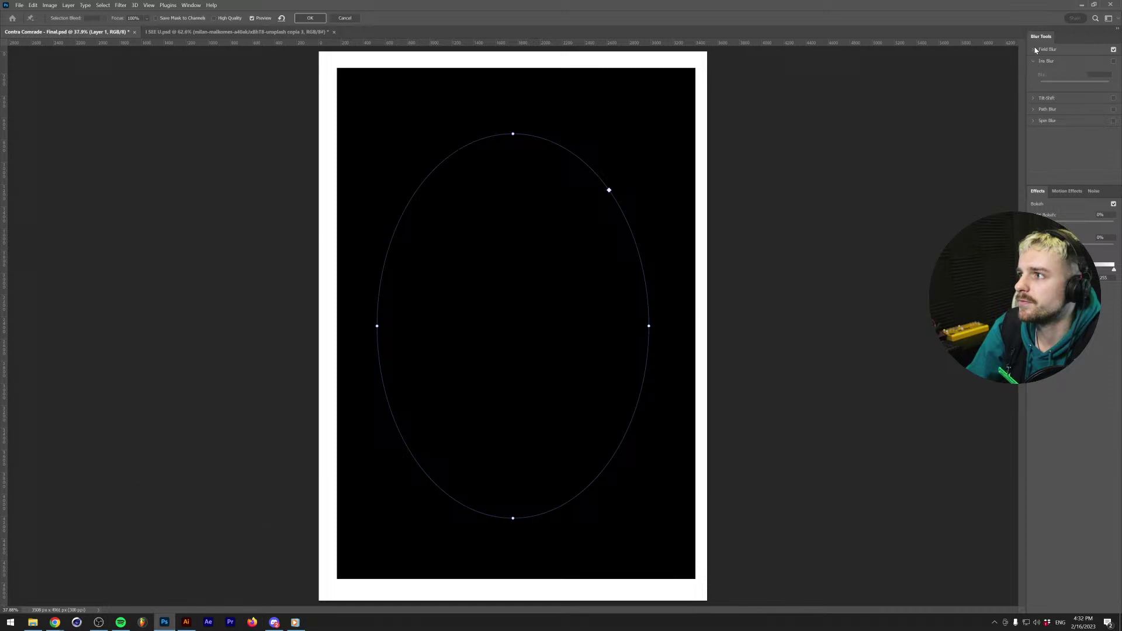
click(1033, 51)
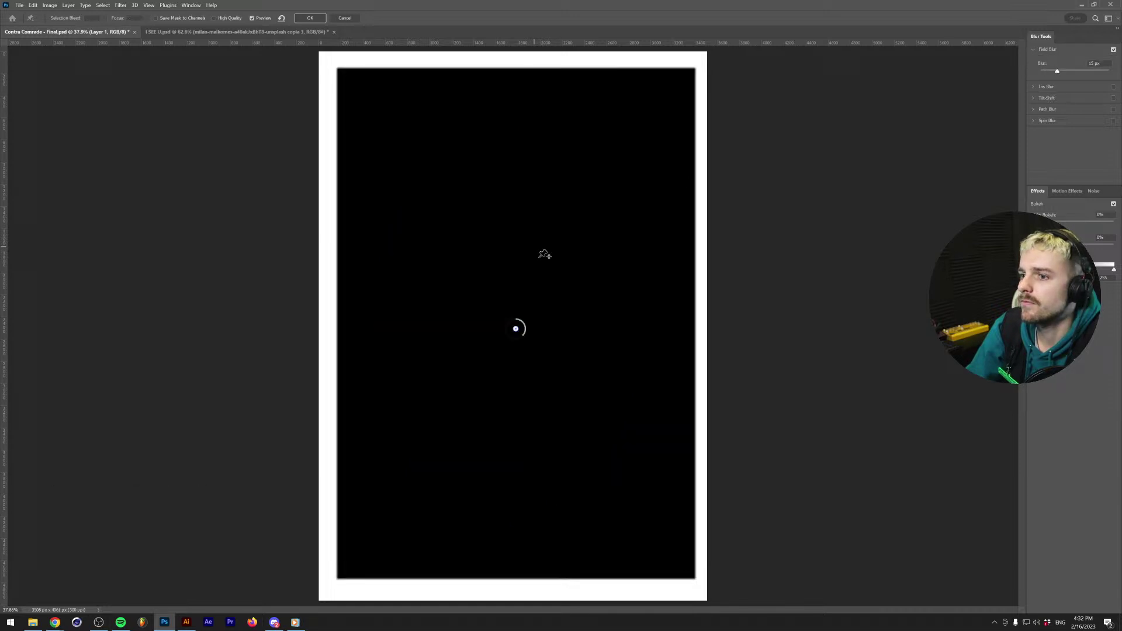
Blur the border unevenly with Field Blur pins of varying strength at the centre, upper corners, lower-left side and bottom edge, and apply it.
drag(522, 334, 354, 72)
drag(385, 123, 346, 89)
click(363, 88)
click(674, 119)
mouse_move(684, 126)
mouse_down()
mouse_move(676, 112)
mouse_move(685, 117)
mouse_up()
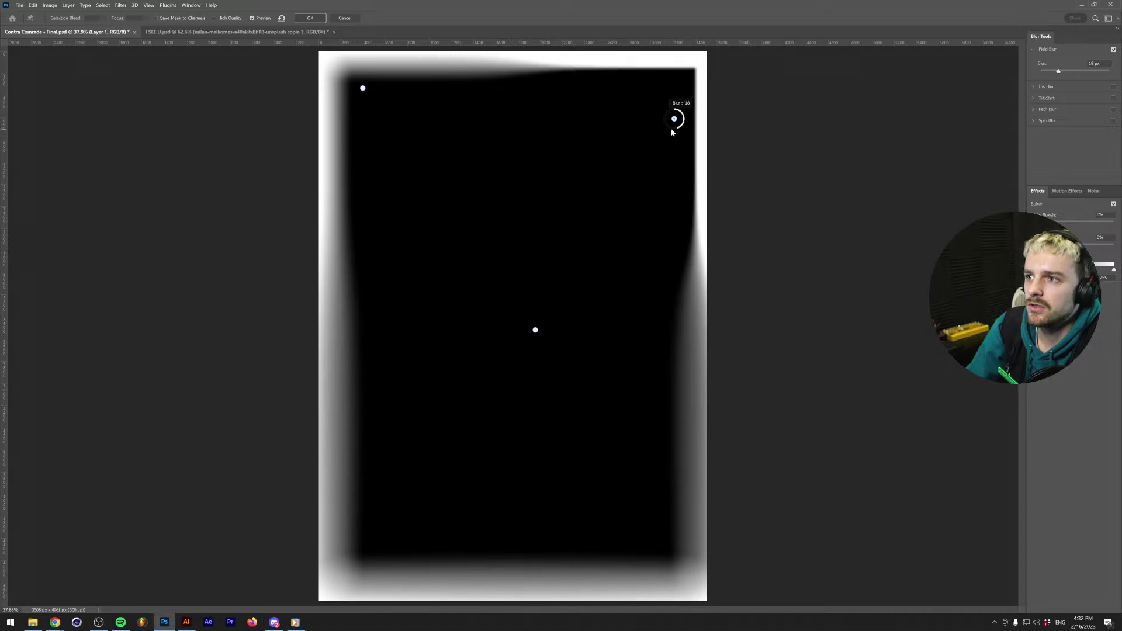
drag(678, 132, 653, 134)
click(359, 446)
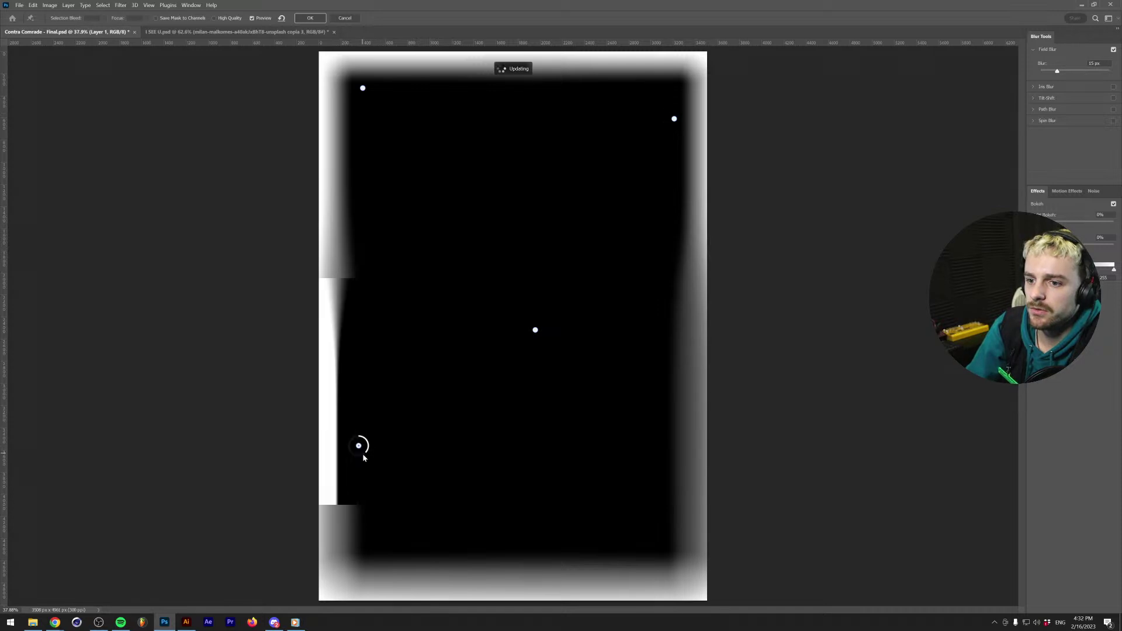
drag(368, 454, 394, 496)
click(459, 568)
mouse_move(466, 567)
mouse_down()
mouse_move(455, 583)
mouse_move(445, 565)
mouse_up()
key(Return)
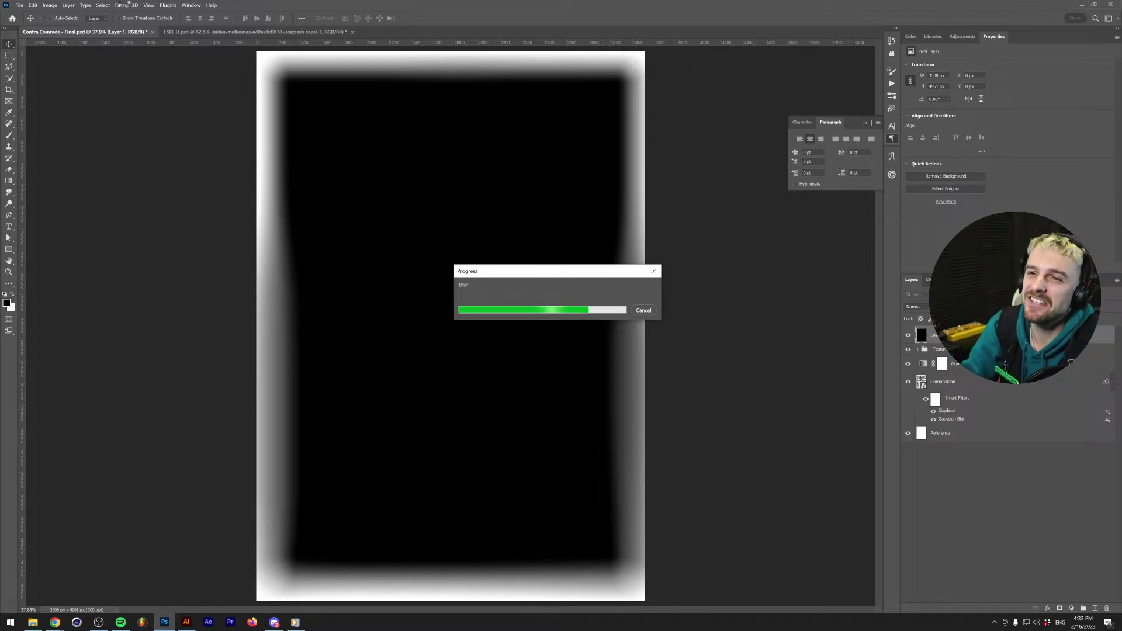
click(121, 4)
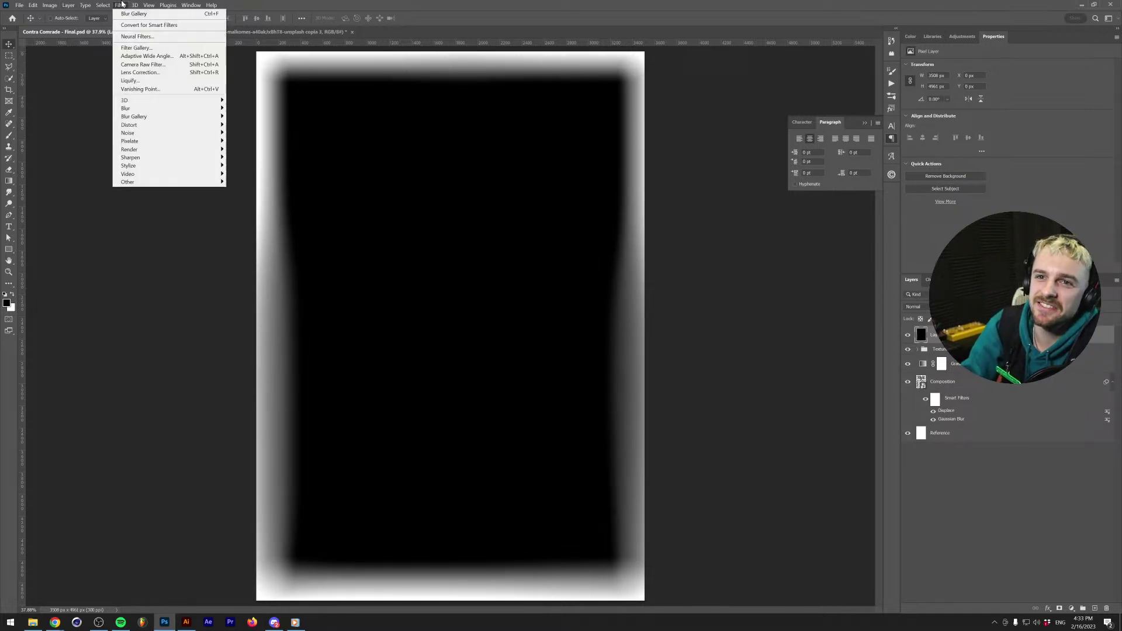
mouse_move(211, 133)
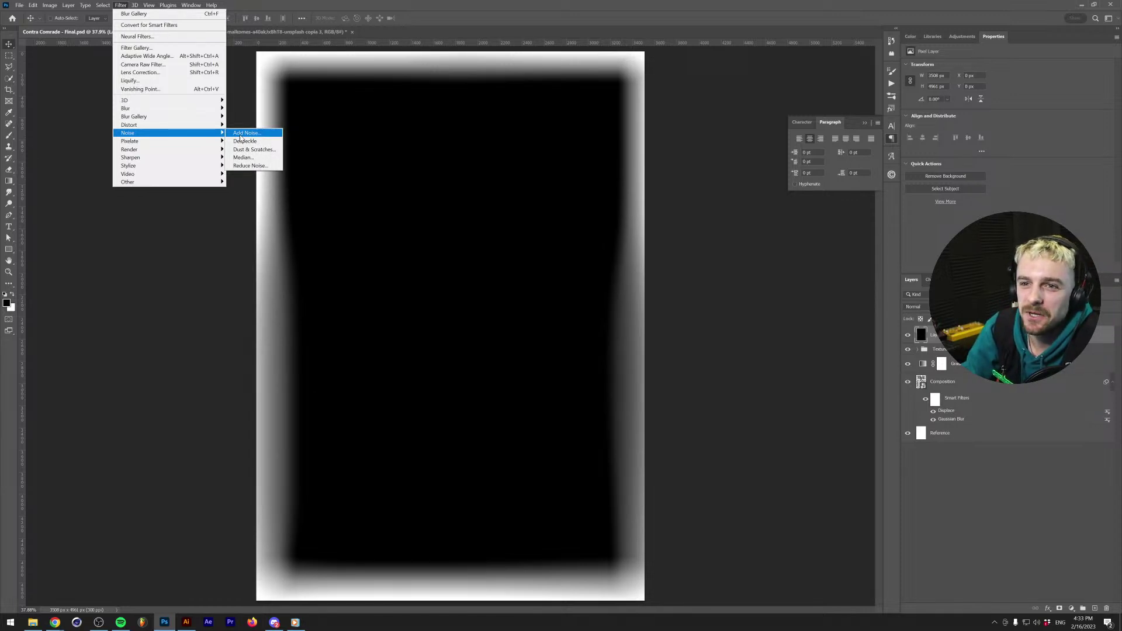
key(Escape)
key(ctrl+minus)
key(ctrl+plus)
click(120, 5)
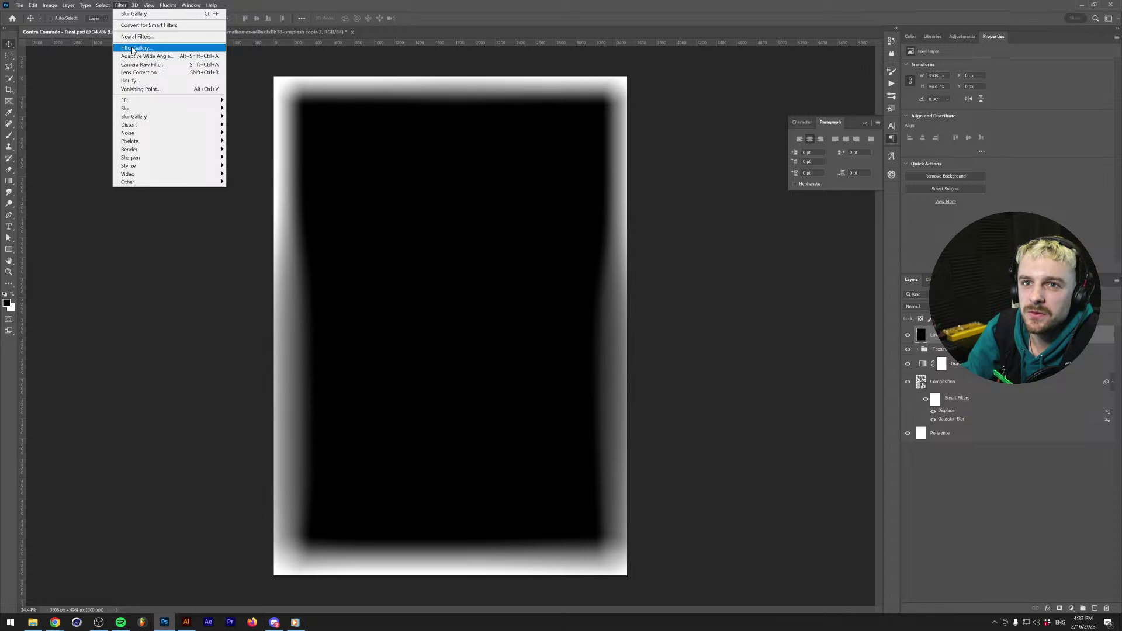
click(377, 162)
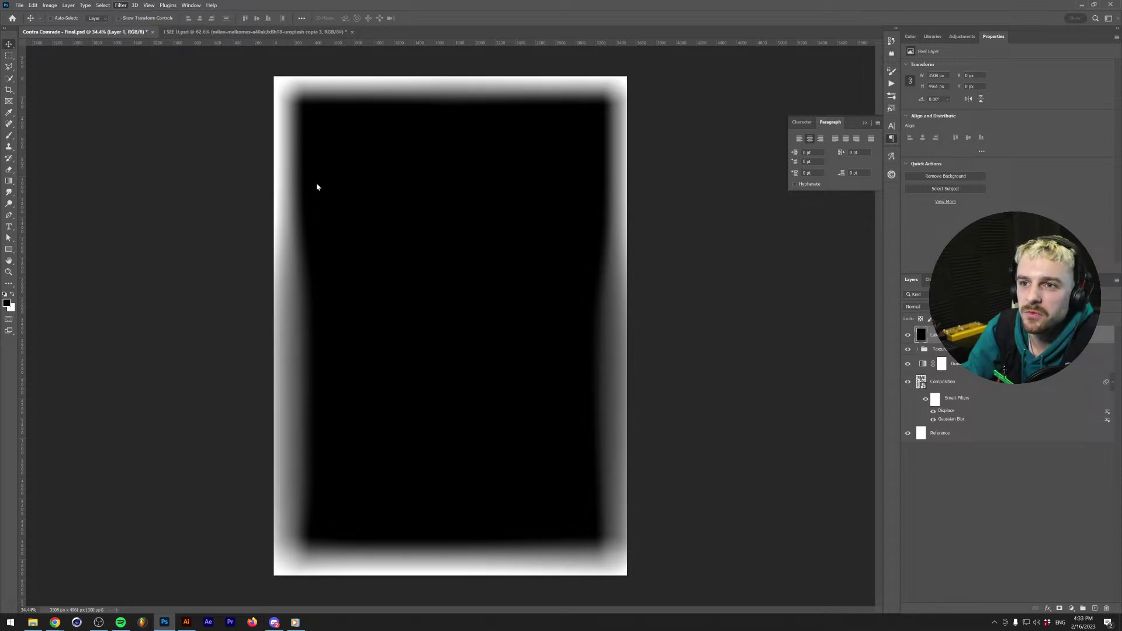
Liquify the blurred border's inner edges into a slightly wavy shape using a 1500 px brush with pressure 13 and rate 10.
key(shift+ctrl+x)
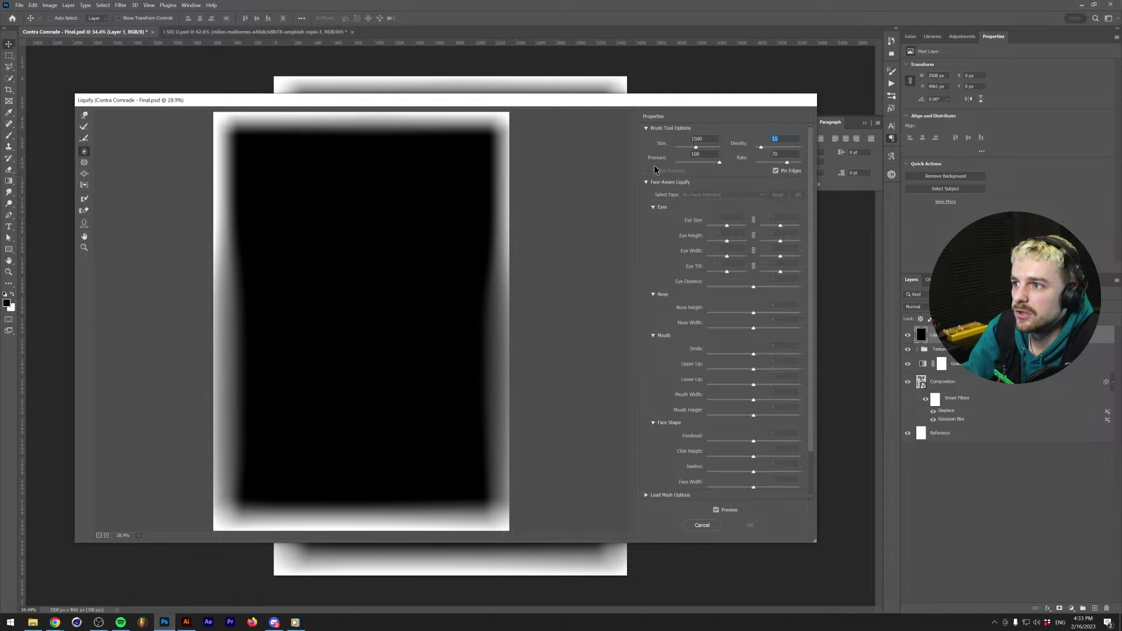
drag(687, 164, 682, 163)
drag(785, 163, 762, 167)
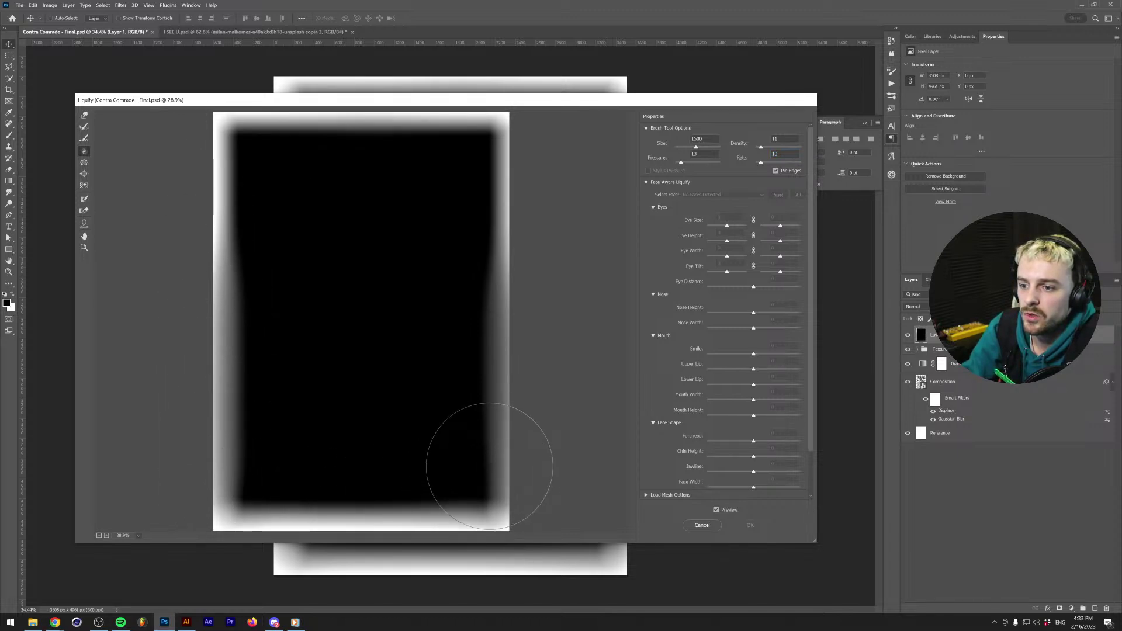
mouse_move(491, 233)
mouse_down()
mouse_move(479, 143)
mouse_move(351, 130)
mouse_move(463, 130)
mouse_move(257, 143)
mouse_up()
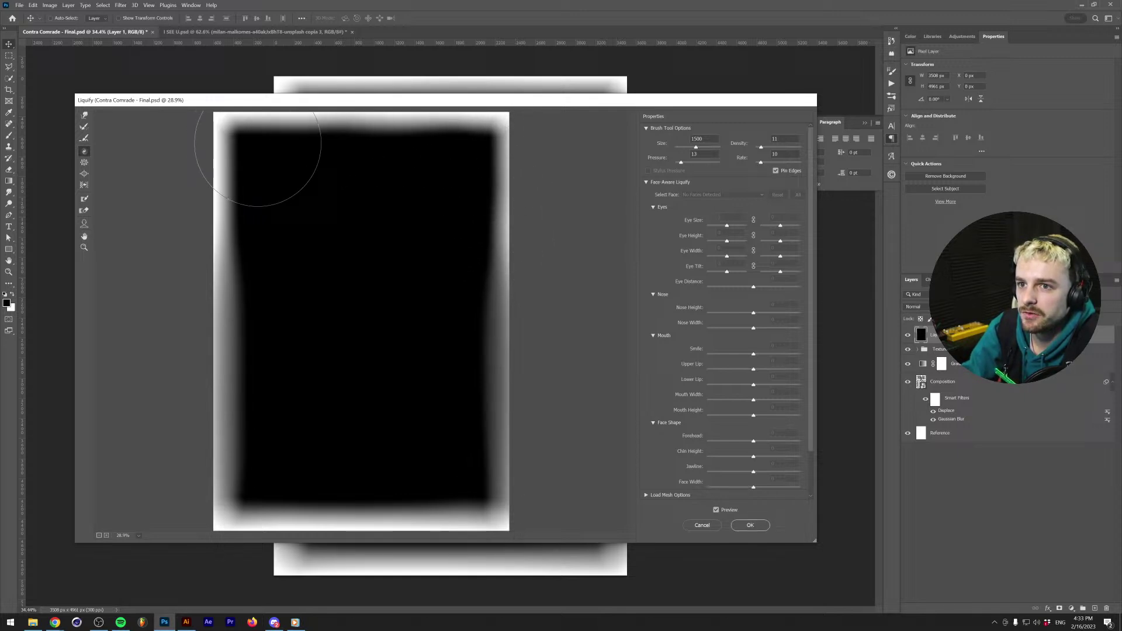
click(750, 525)
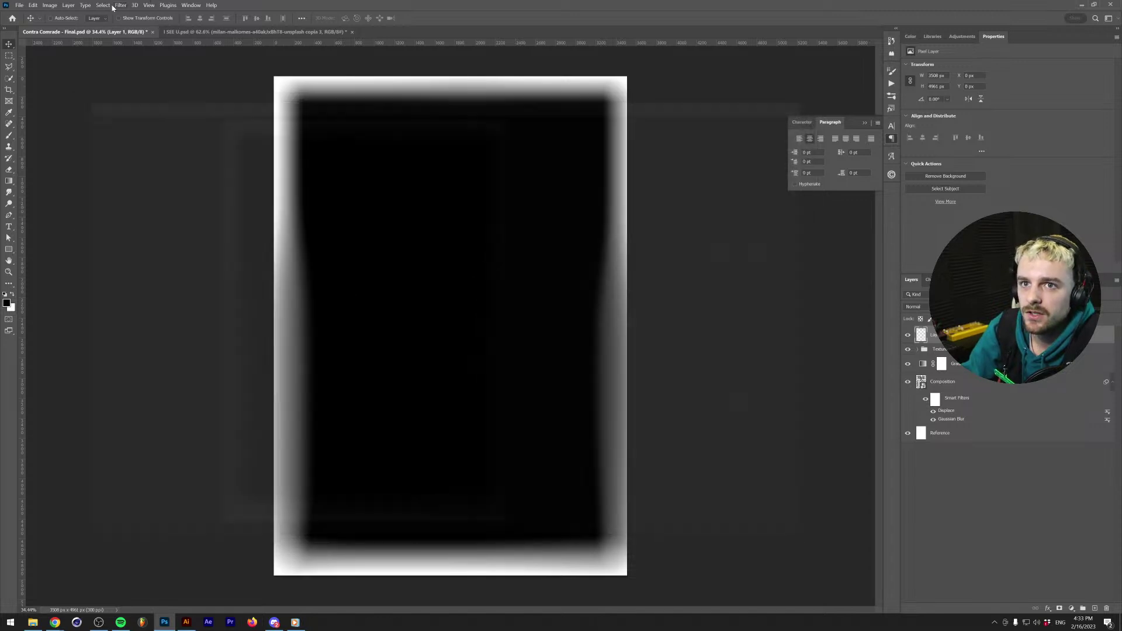
Apply a Gaussian Blur with a 20 px radius to the border layer.
click(121, 4)
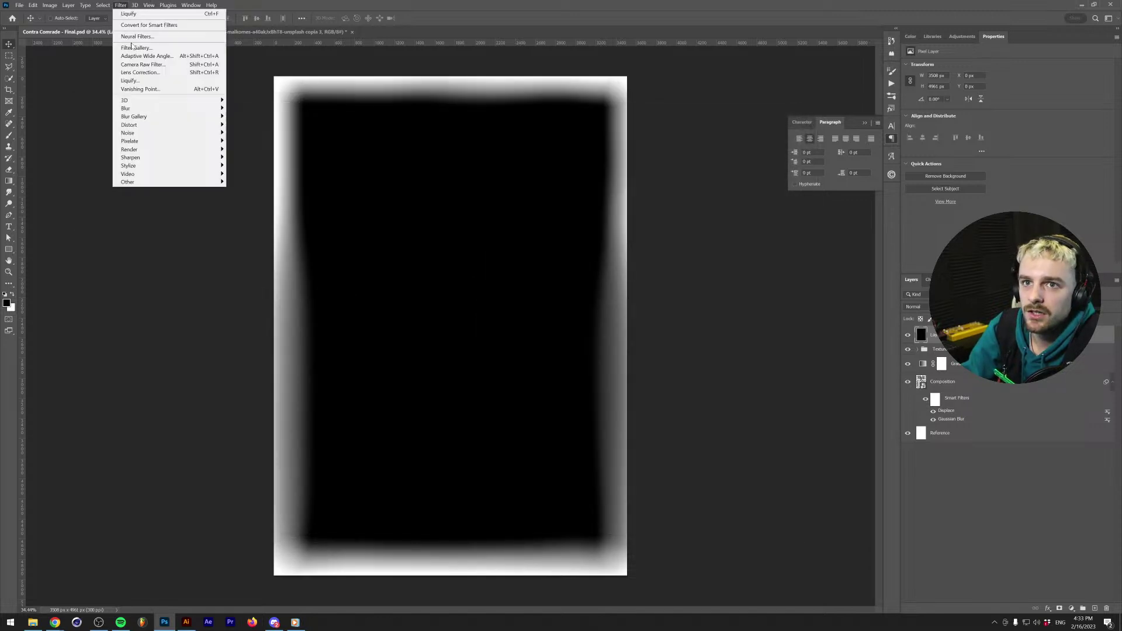
click(250, 141)
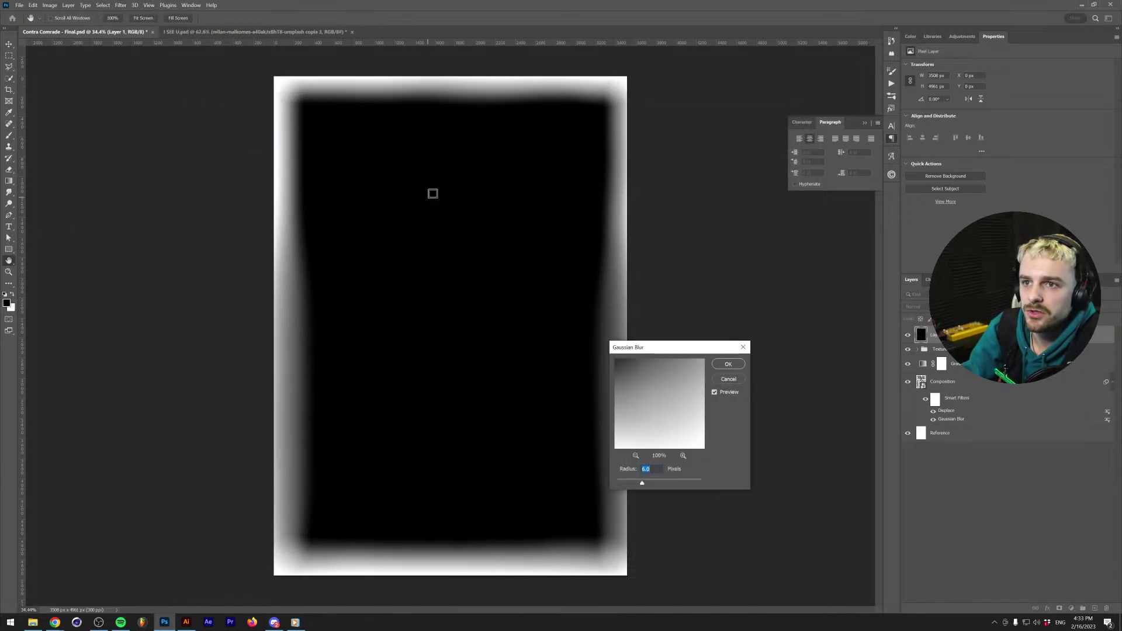
text(20)
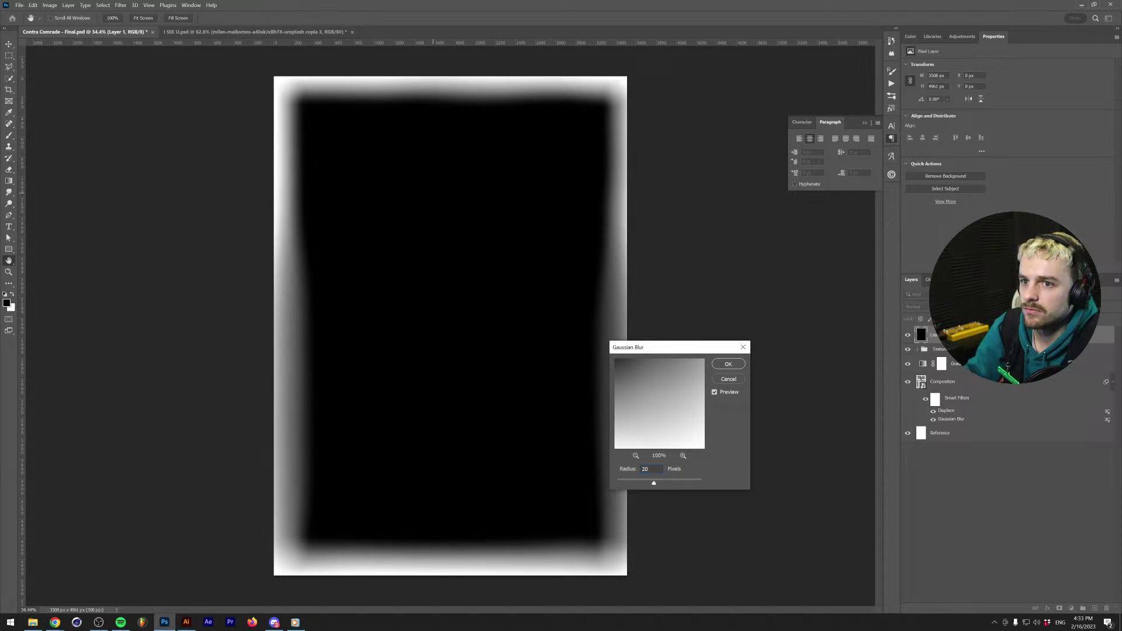
key(Return)
Enlarge the border layer past the canvas to about 3980 × 5470 px and skew its corners irregularly for a thinner glow.
key(ctrl+t)
drag(627, 327, 658, 308)
drag(261, 56, 258, 59)
drag(260, 595, 246, 605)
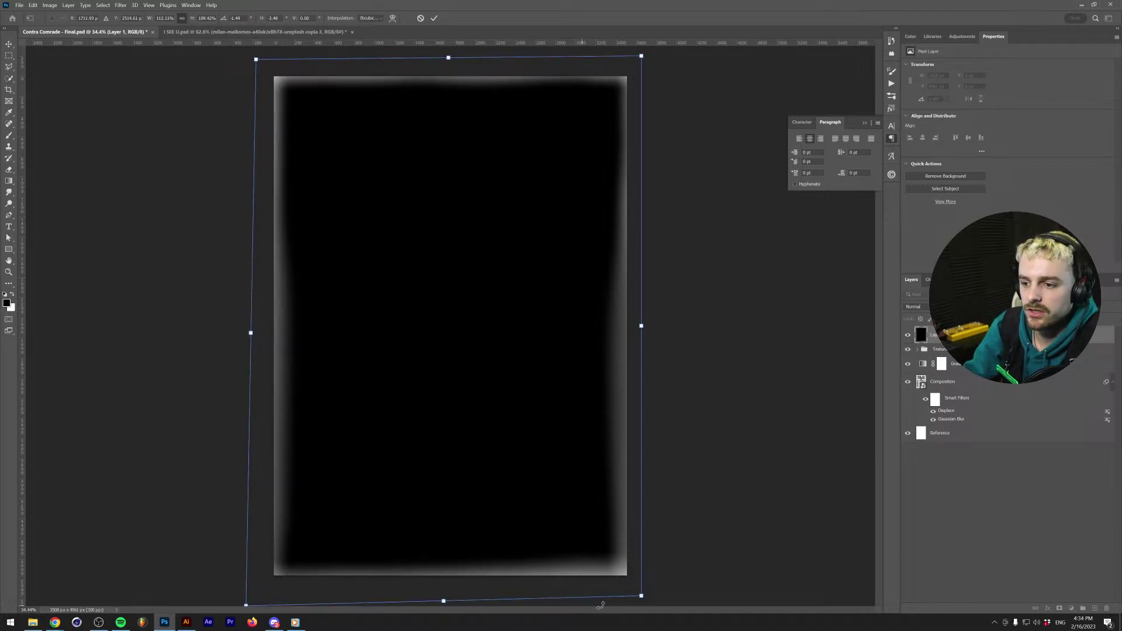
drag(637, 596, 642, 599)
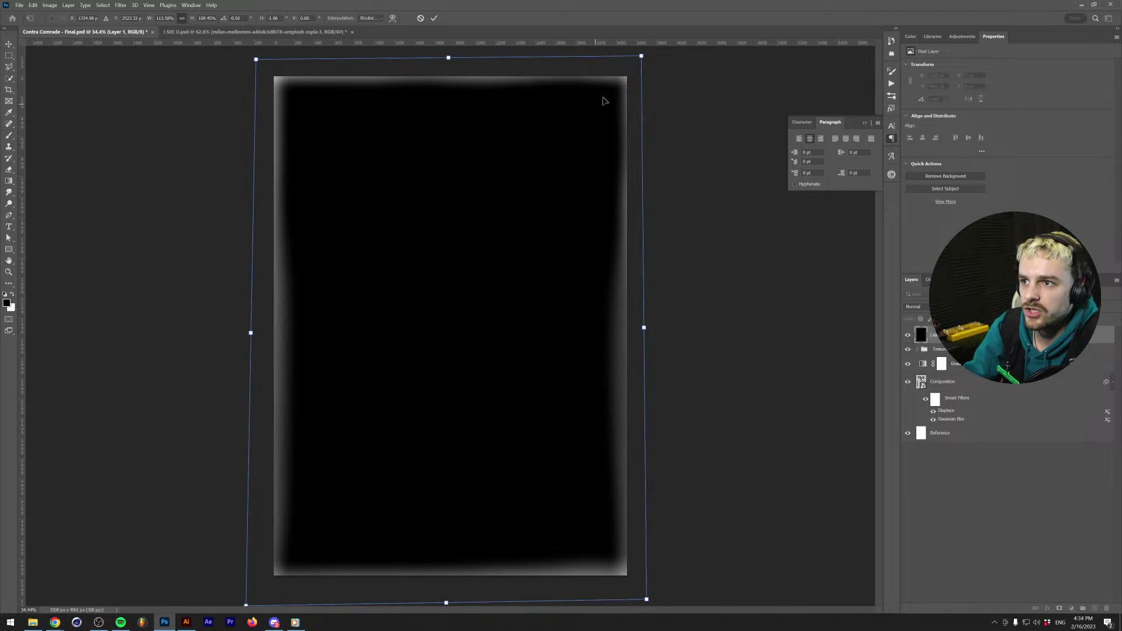
click(436, 18)
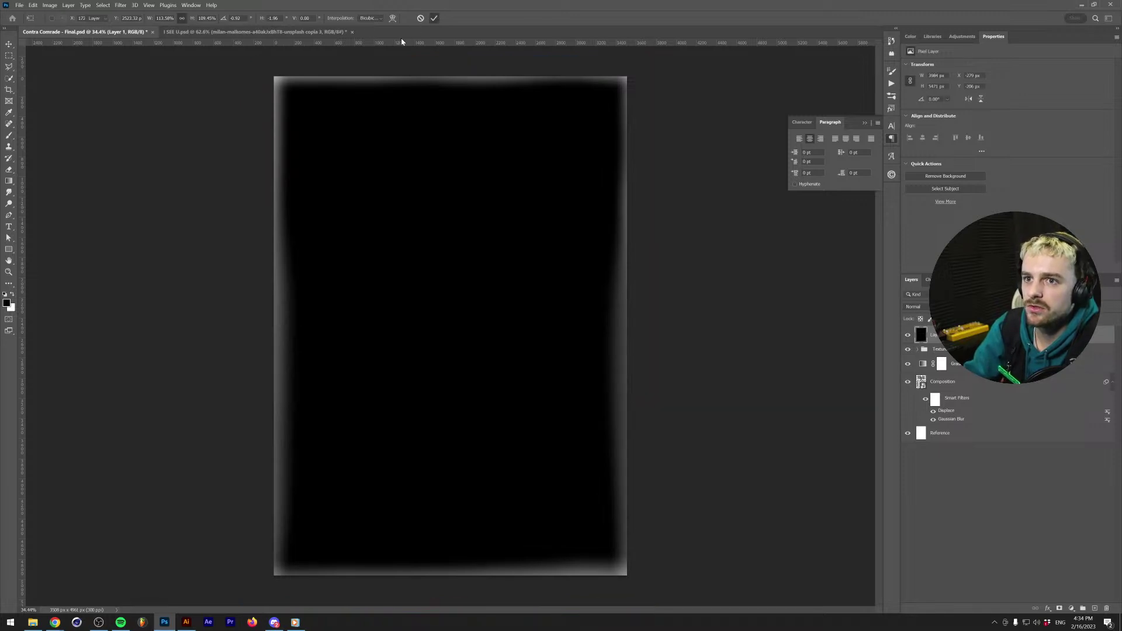
Add 30% uniform monochromatic noise to the border layer.
click(120, 4)
mouse_move(168, 137)
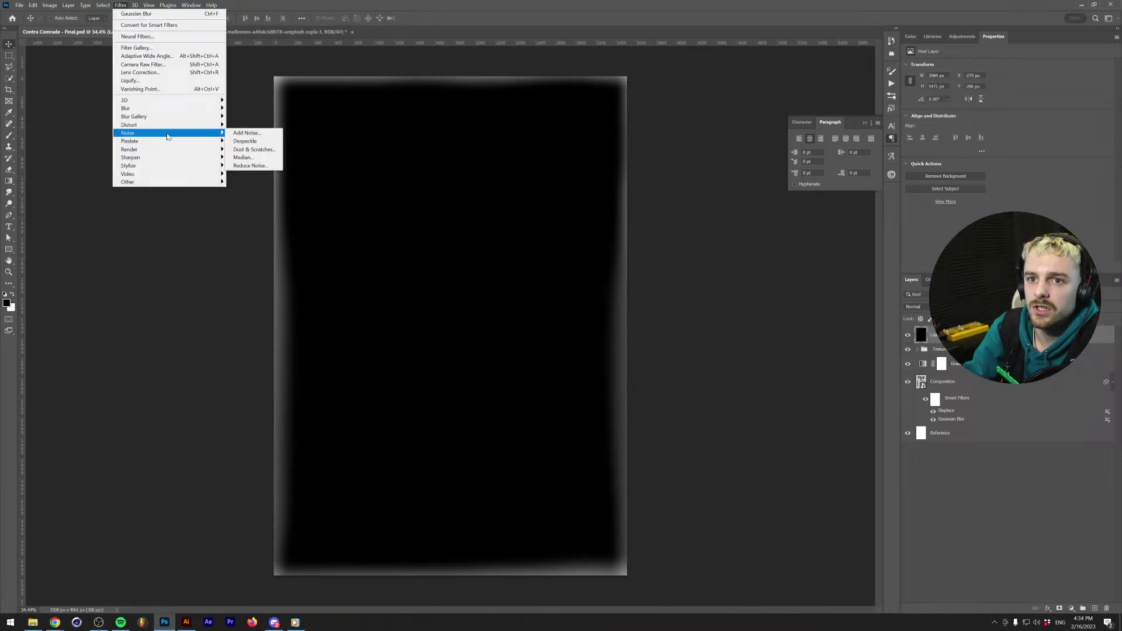
click(246, 133)
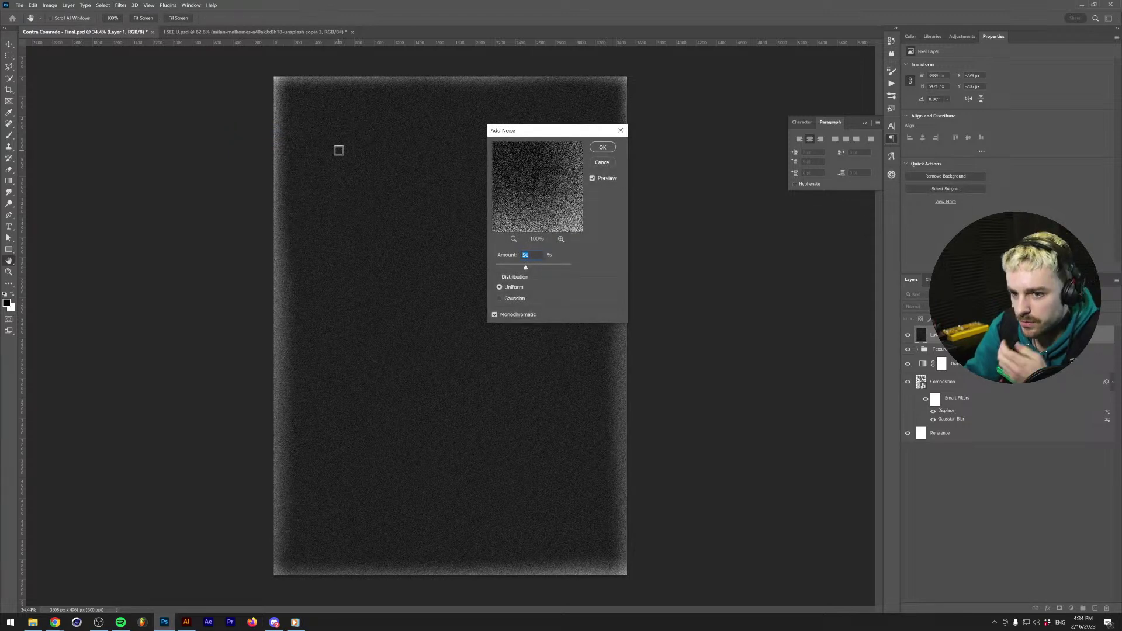
text(30)
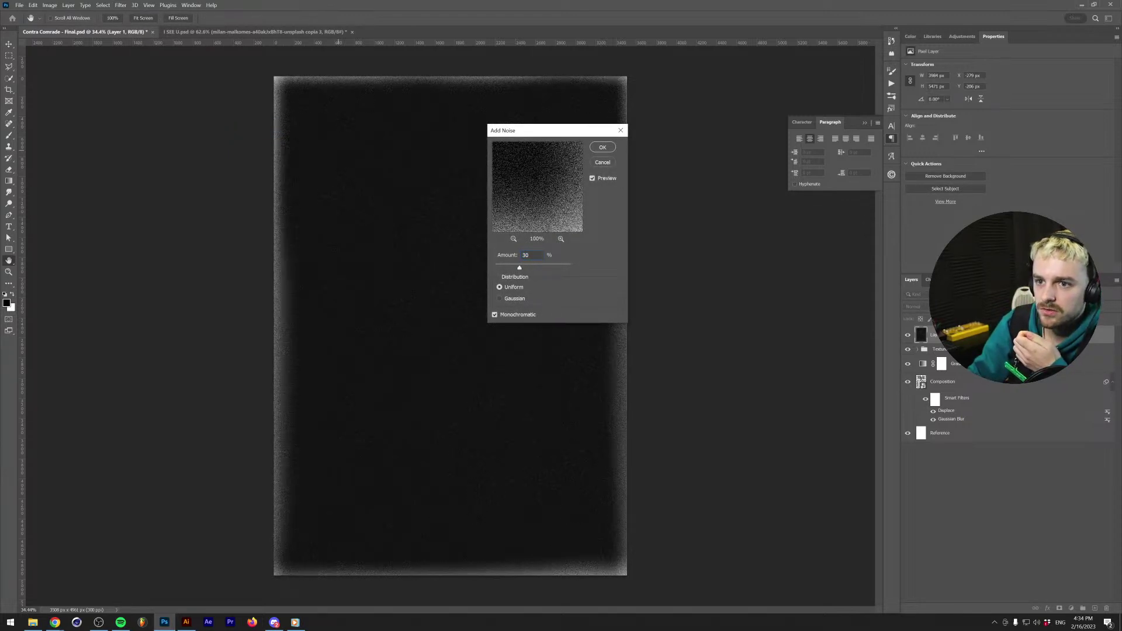
key(Return)
Darken the border layer with Curves by moving the black point to input 31.
key(i)
key(ctrl+m)
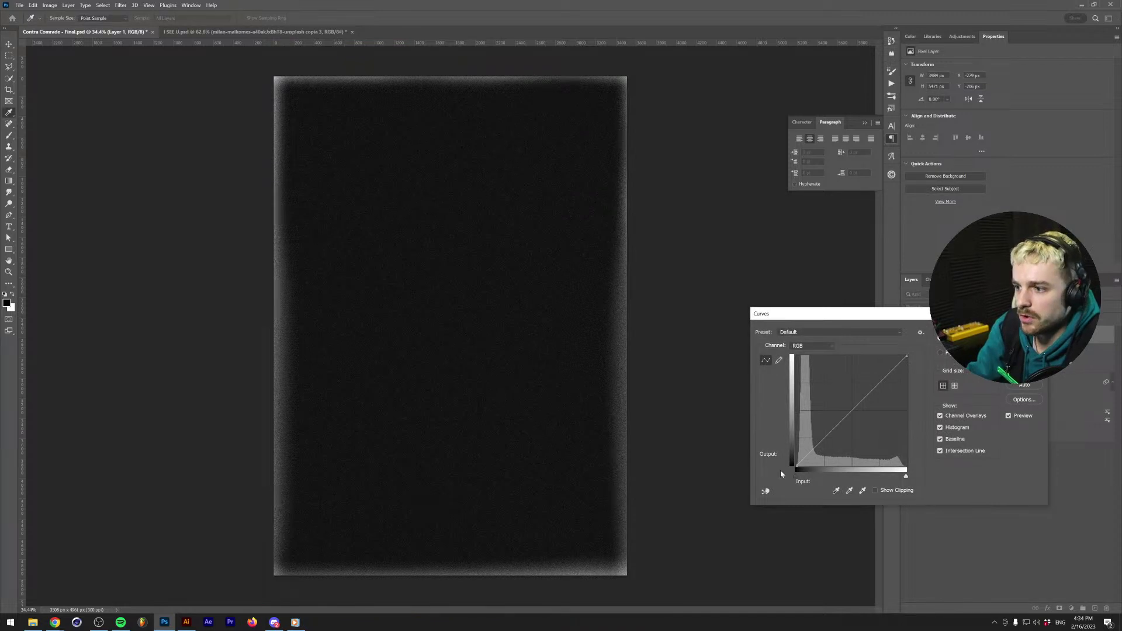
drag(797, 477, 811, 478)
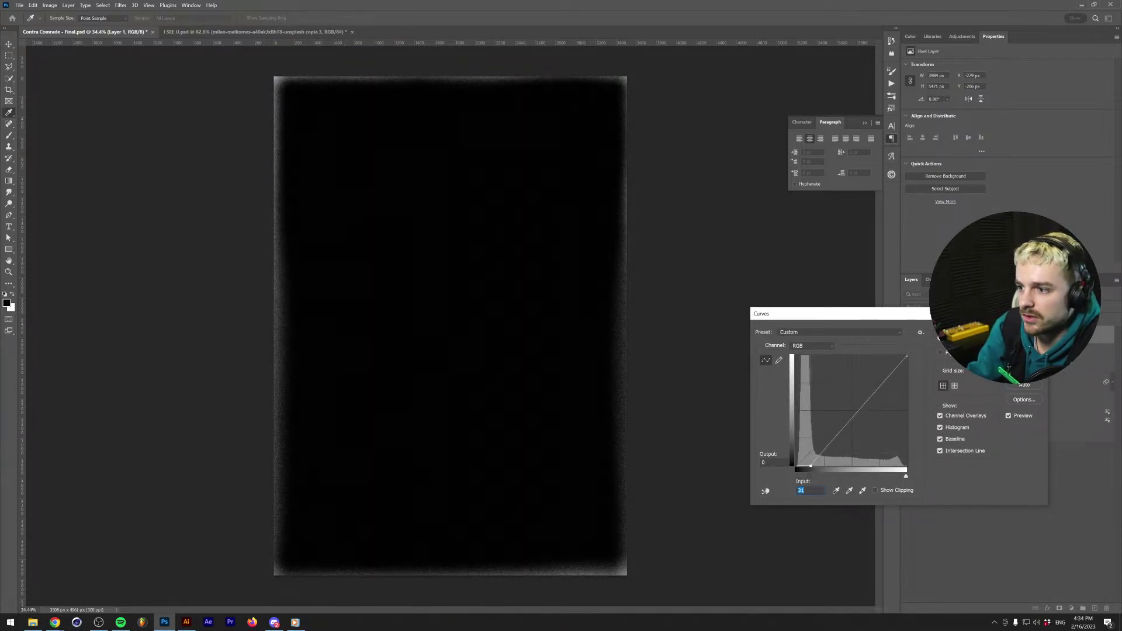
key(Return)
Set the border layer's blend mode to Lighten so the poster shows through.
click(923, 307)
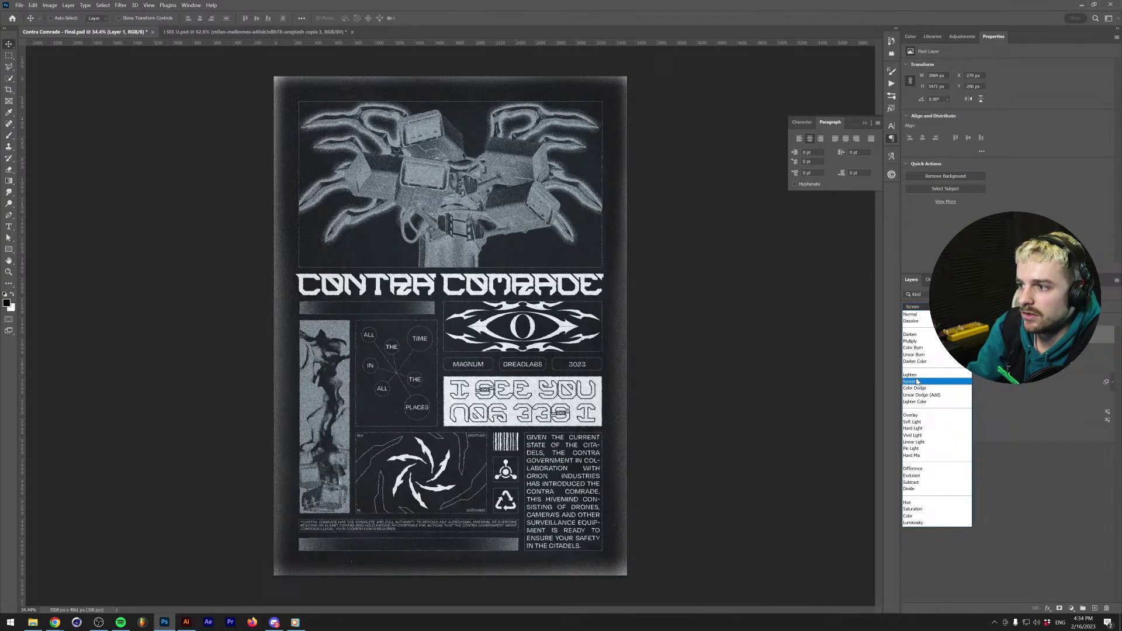
click(915, 381)
scroll(925, 308, up, 1)
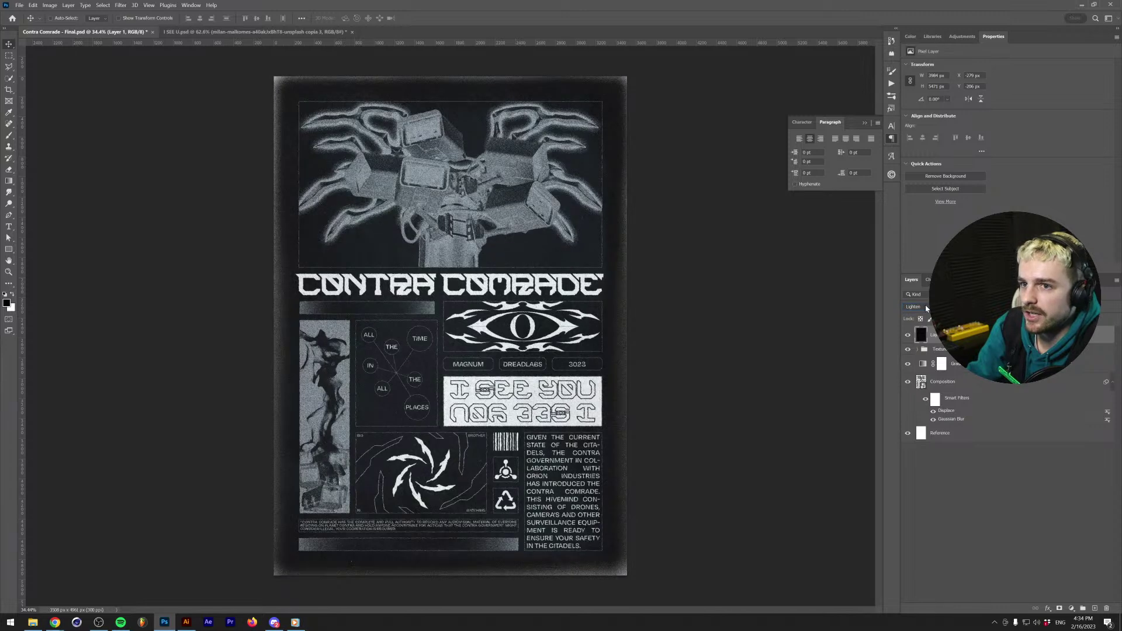
Transform the border layer again, nudging its lower-right, upper-left and lower-left corners to fine-tune the glow around the poster.
key(ctrl+t)
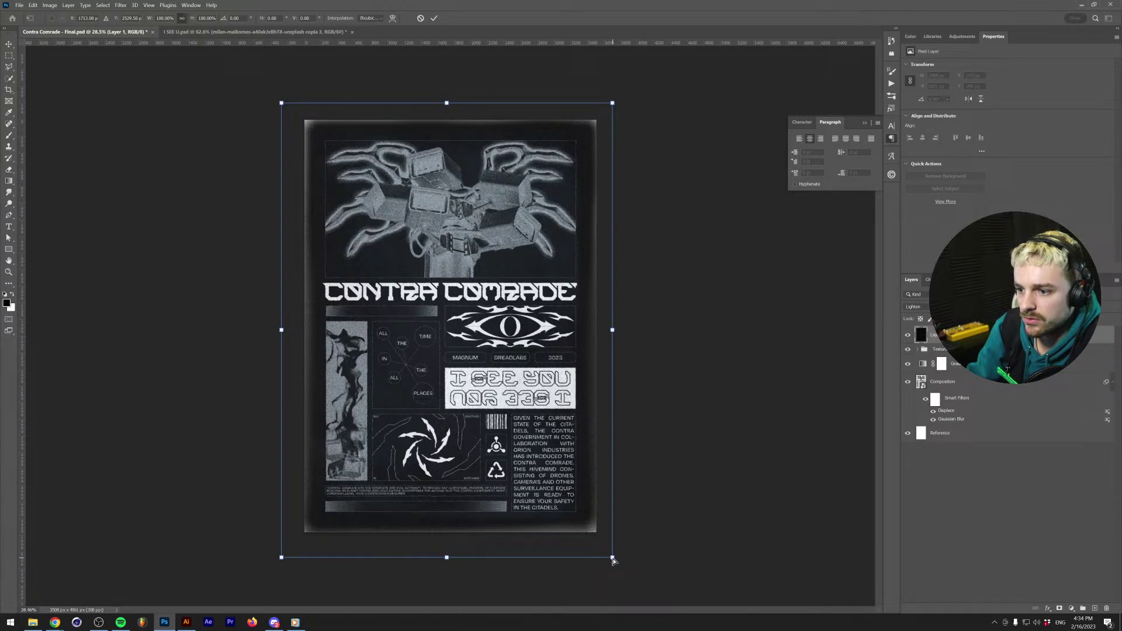
drag(612, 559, 614, 562)
drag(281, 103, 279, 100)
drag(282, 558, 286, 557)
key(Return)
Examine the poster with its grainy border up close and switch to the Instagram profile page in Chrome.
scroll(293, 549, up, 3)
scroll(300, 522, down, 2)
scroll(301, 522, up, 1)
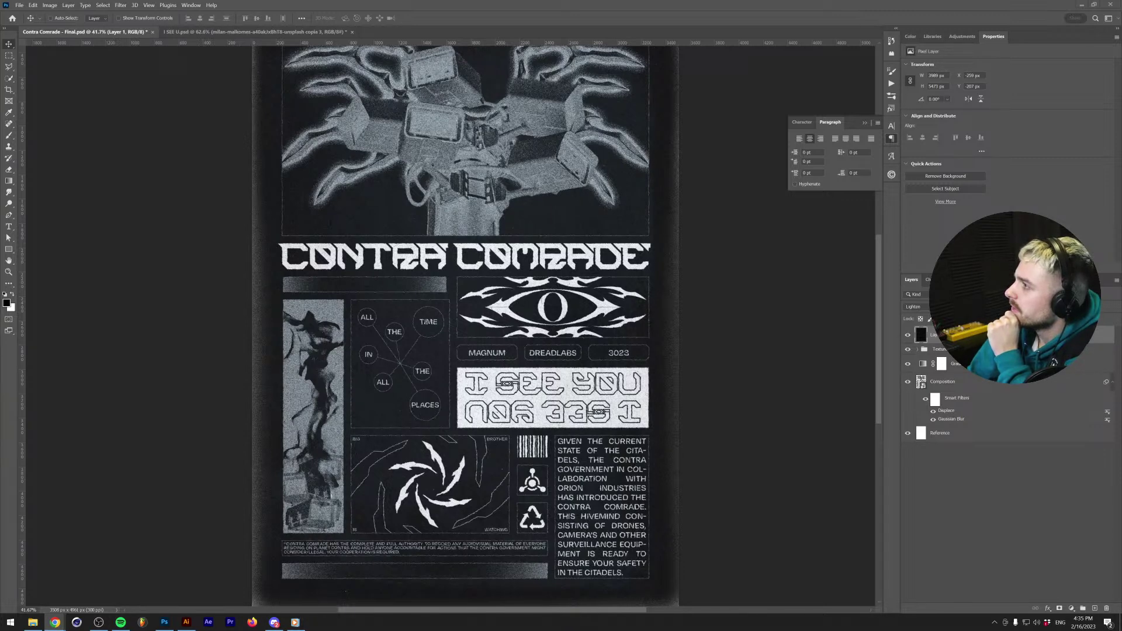
key(alt+Tab)
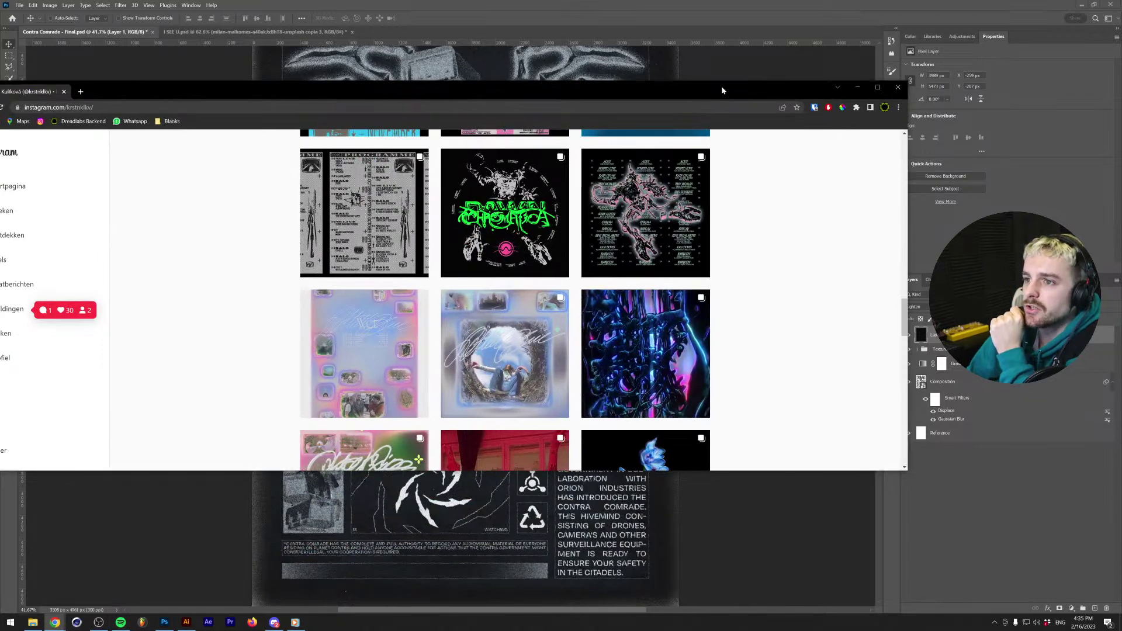
Maximize the browser window and follow the designer's Instagram profile.
double_click(722, 87)
scroll(929, 183, up, 20)
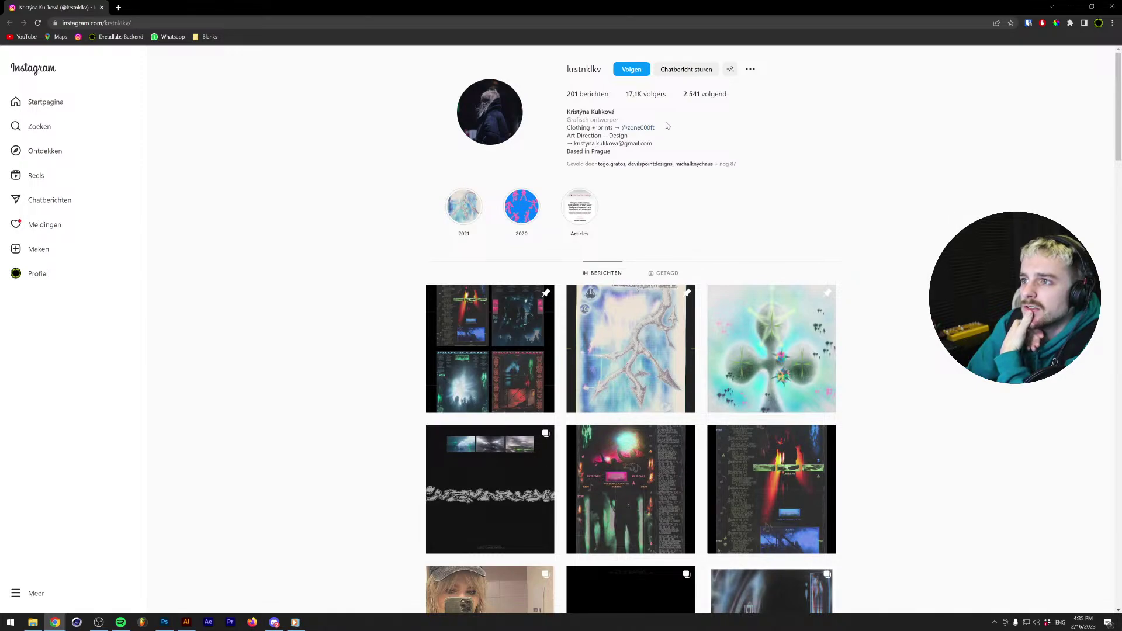
click(631, 69)
Browse the older posts on the profile and open the pink phone-character poster to examine its glowing edges.
scroll(902, 287, down, 20)
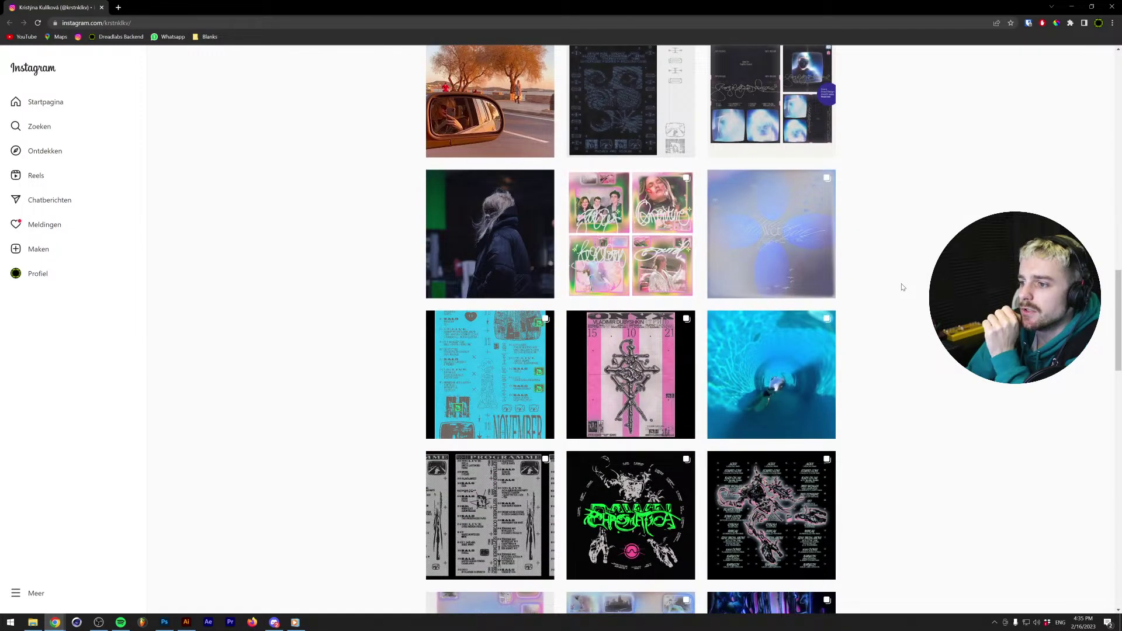
scroll(902, 287, up, 5)
scroll(901, 287, down, 19)
scroll(901, 287, down, 17)
scroll(902, 287, down, 18)
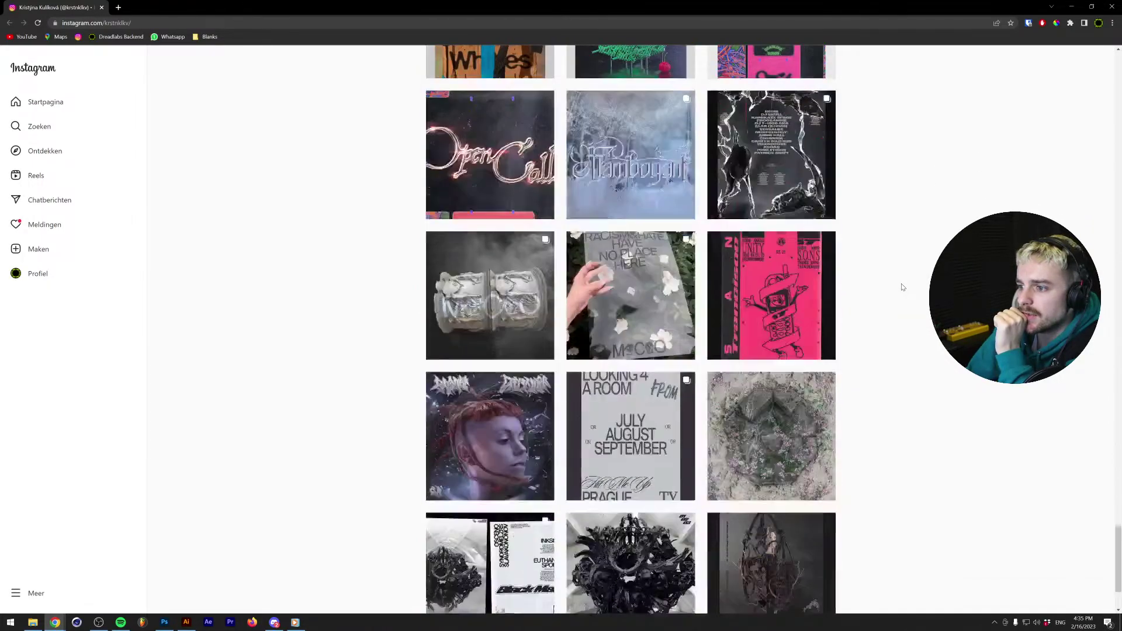
click(772, 328)
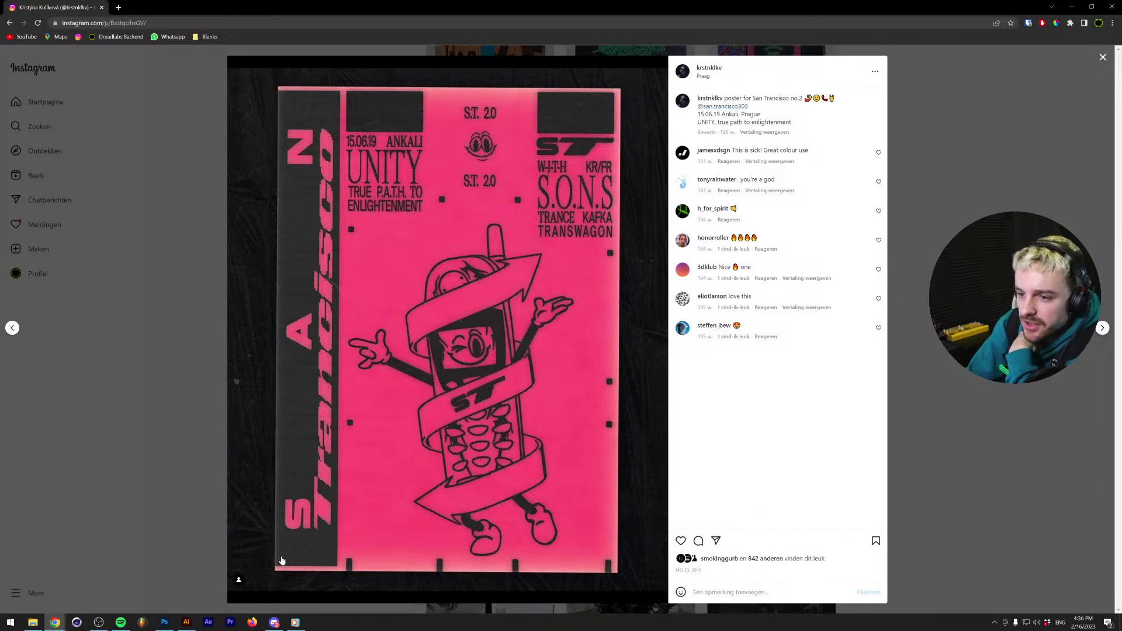
Switch to Photoshop and soften the border layer's grain with a Gaussian Blur of 0.8 pixels.
click(164, 622)
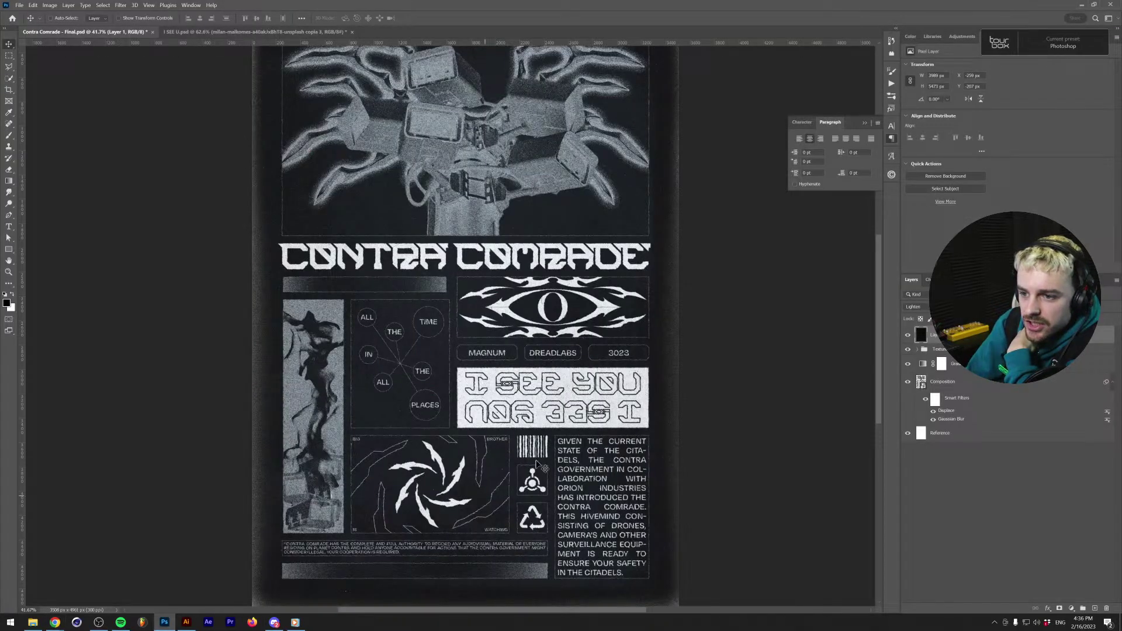
key(ctrl+0)
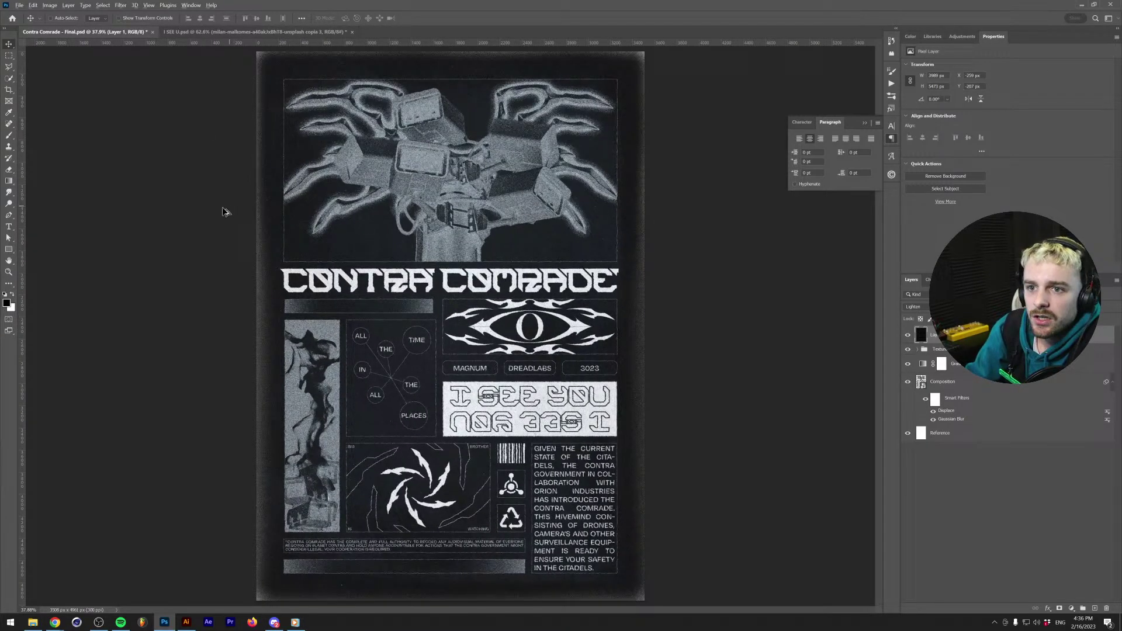
scroll(216, 228, up, 5)
click(121, 5)
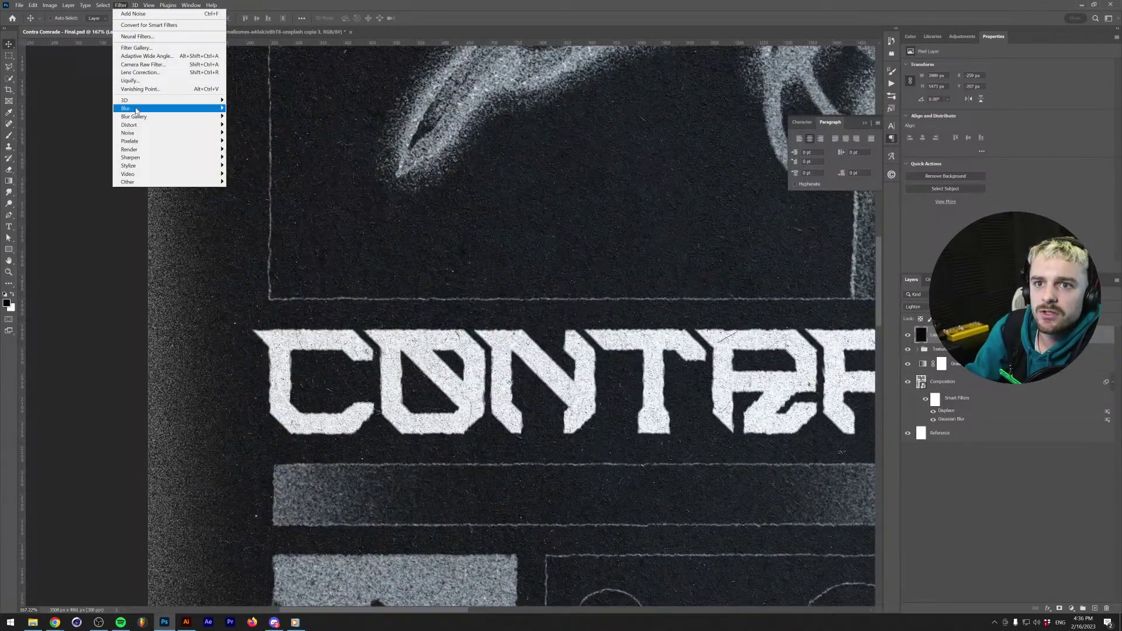
mouse_move(192, 109)
click(251, 142)
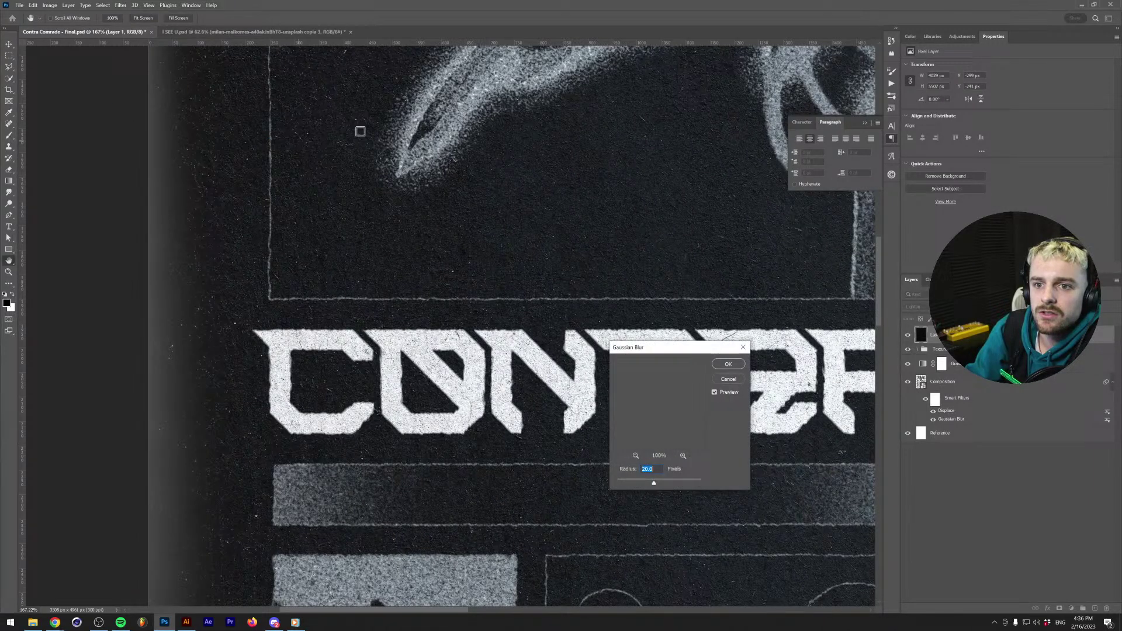
text(.5)
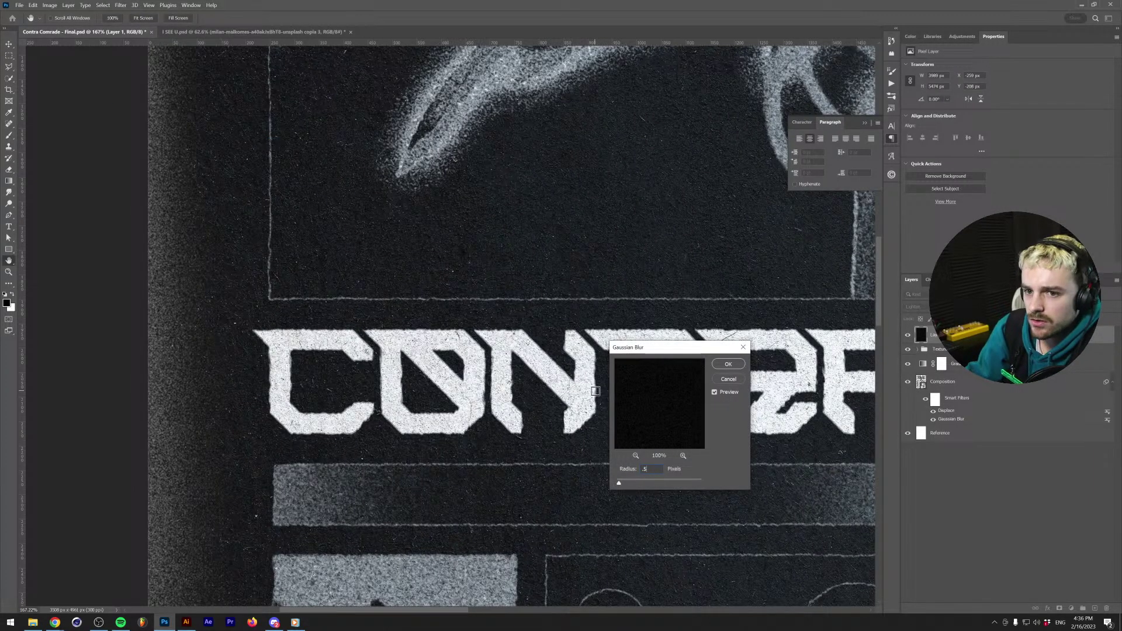
key(Up)
key(Up)
key(Up)
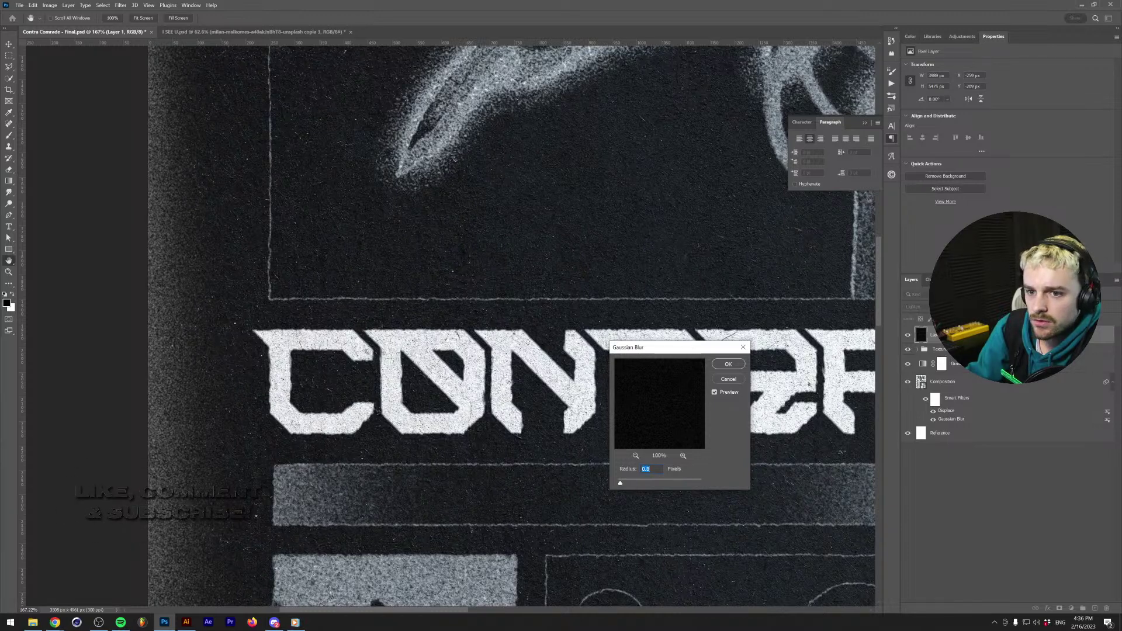
click(728, 364)
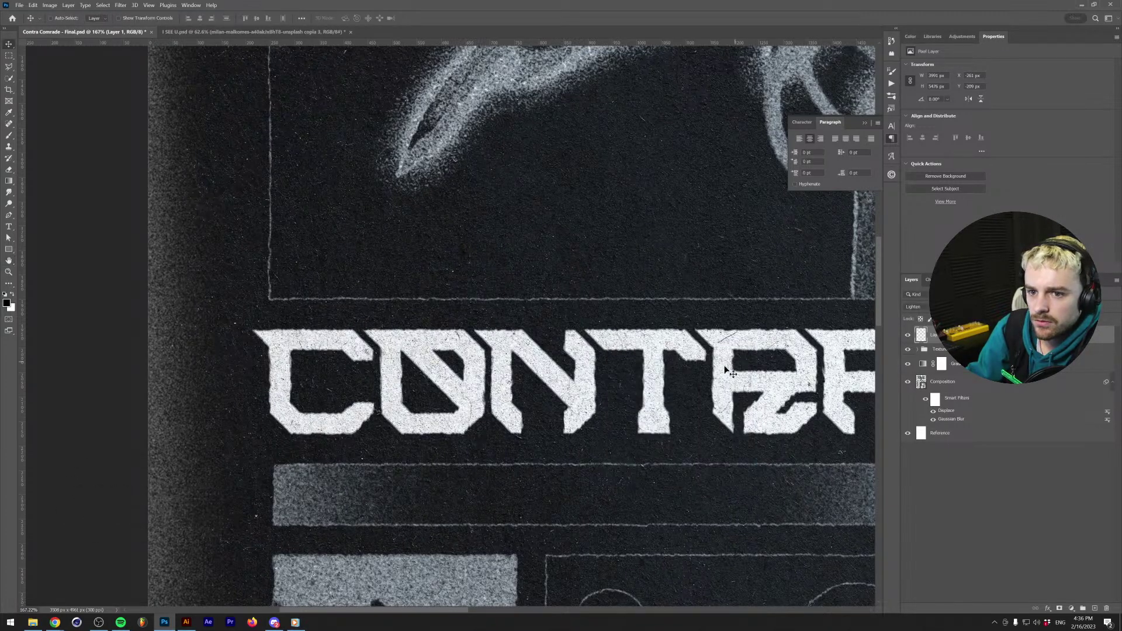
Enlarge the border layer slightly by transforming its lower-right and upper-left corners outward.
scroll(472, 449, down, 3)
scroll(473, 449, down, 3)
scroll(471, 451, up, 1)
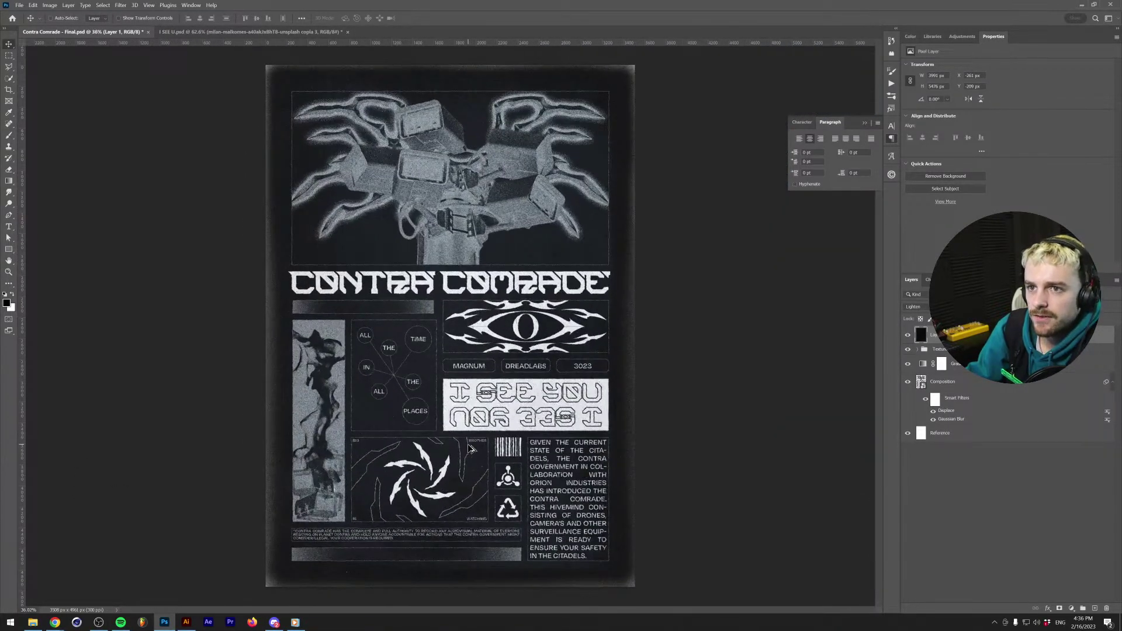
key(ctrl+t)
scroll(643, 482, down, 1)
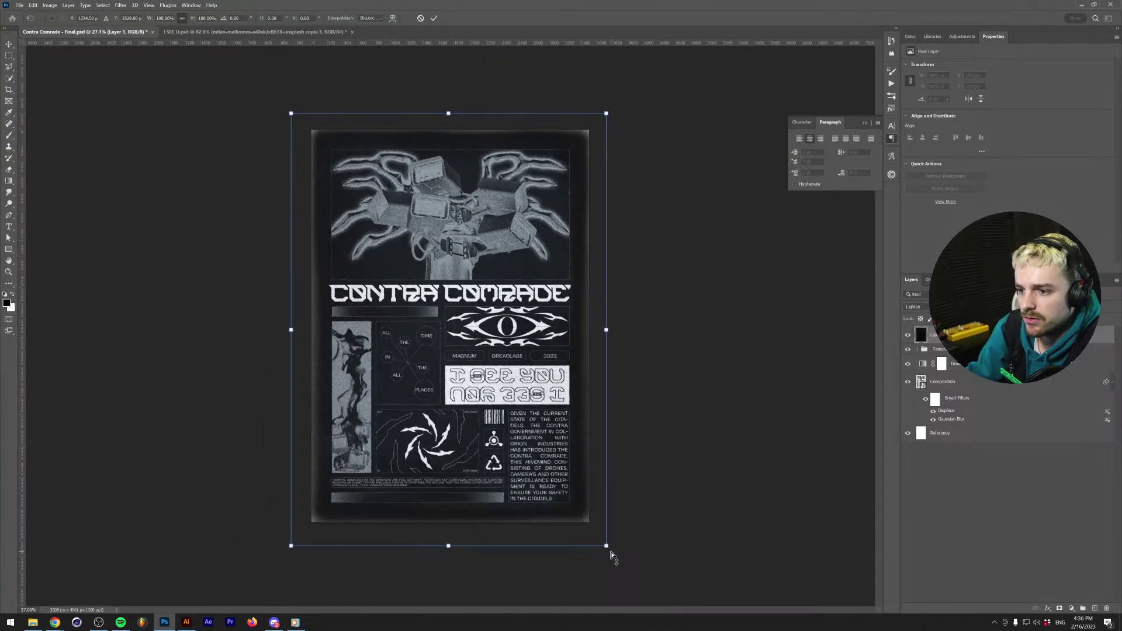
drag(608, 546, 608, 549)
drag(289, 113, 286, 112)
click(434, 18)
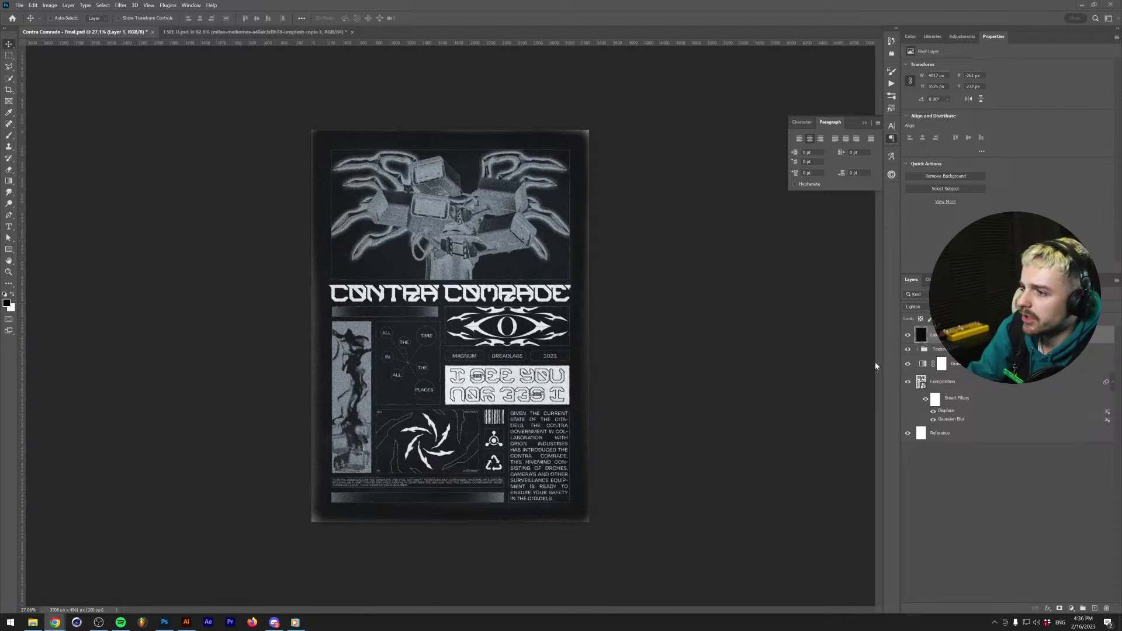
Open the Composition smart object and edit its Contra Comrade - Composition vector artwork in Illustrator, focusing on the eye ornament.
click(922, 383)
double_click(922, 383)
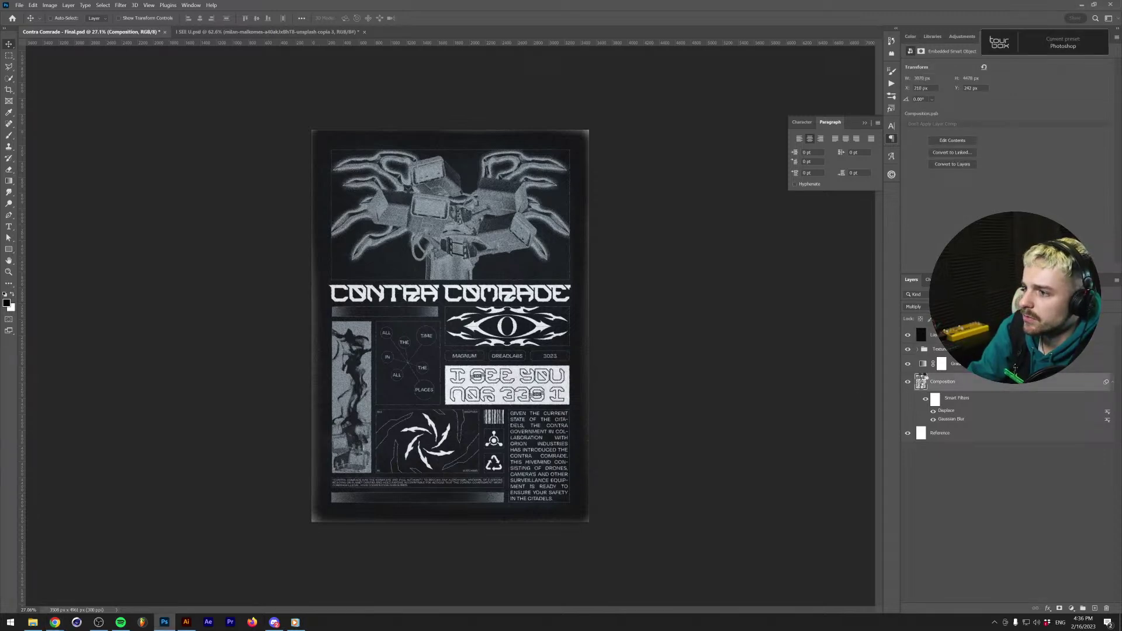
double_click(943, 410)
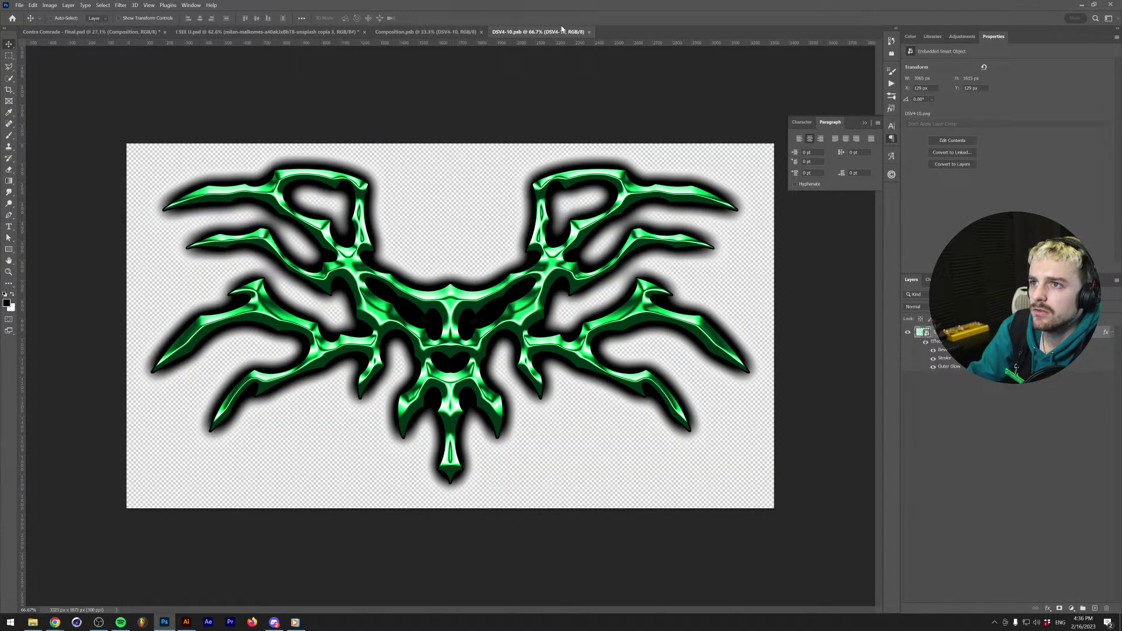
click(590, 32)
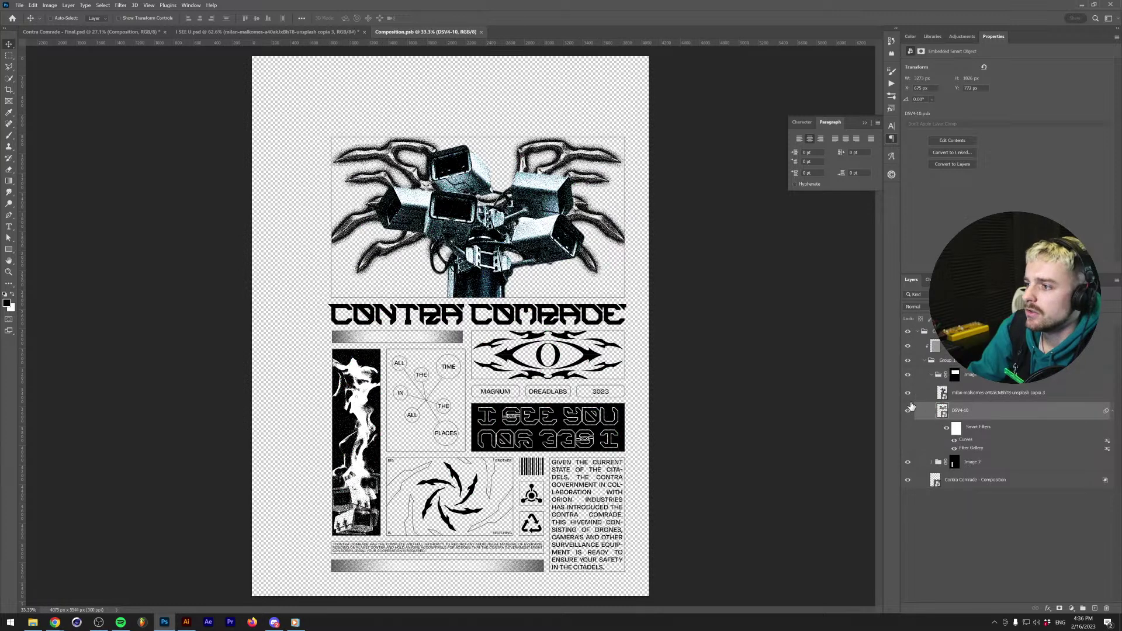
click(937, 480)
double_click(936, 480)
key(Return)
scroll(350, 351, up, 5)
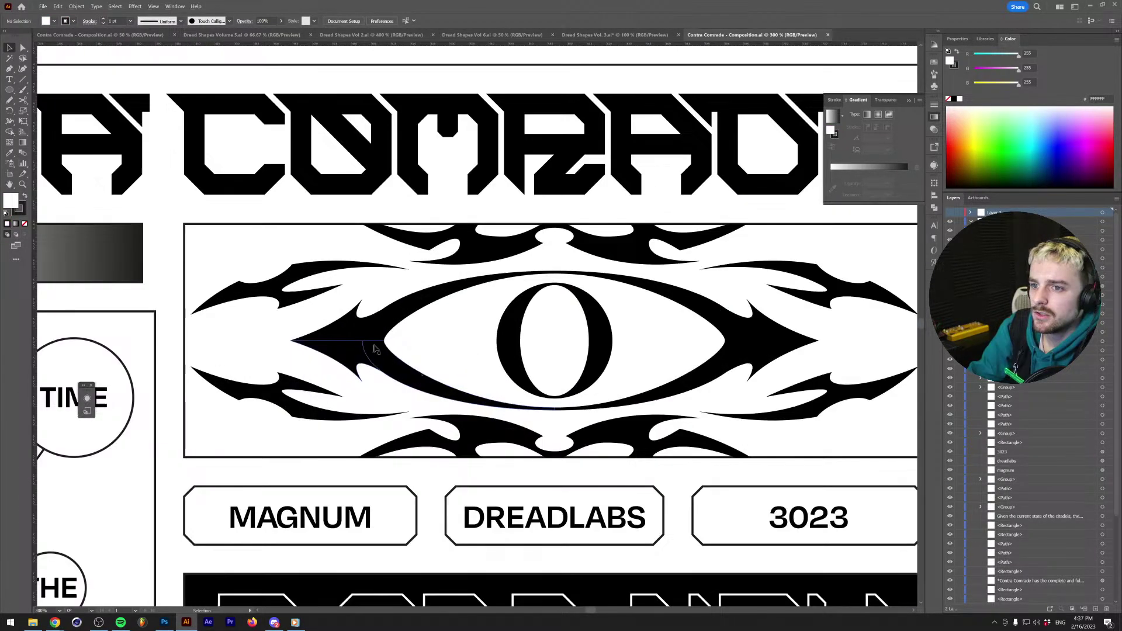
Isolate the eye ornament's shapes and merge the overlapping paths at its two side points with the Shape Builder.
click(450, 356)
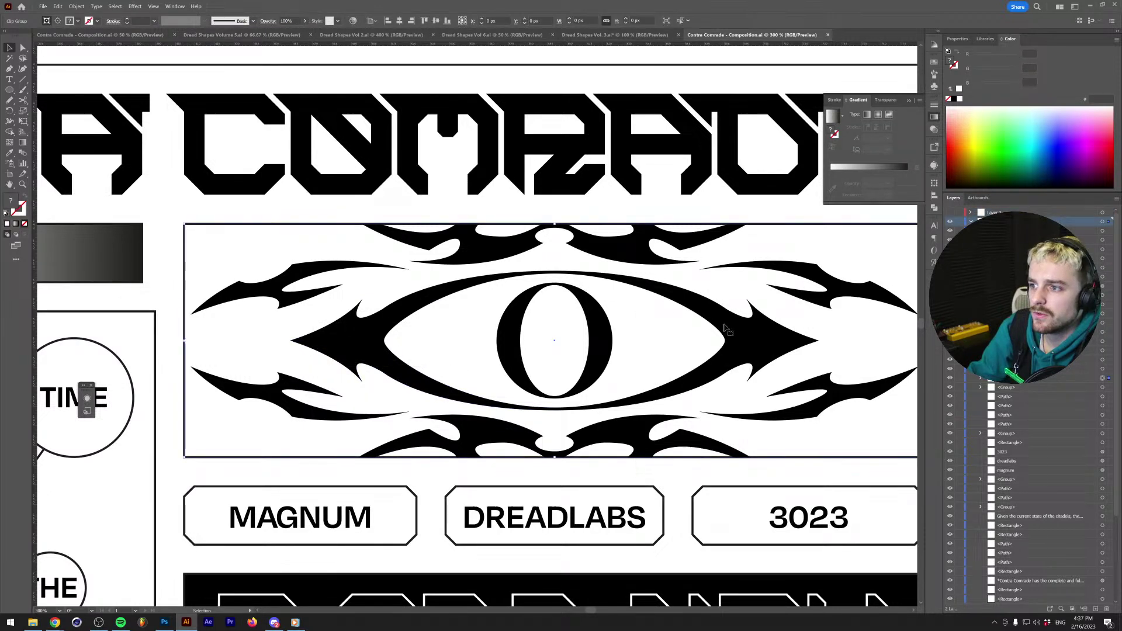
double_click(727, 329)
key(shift+m)
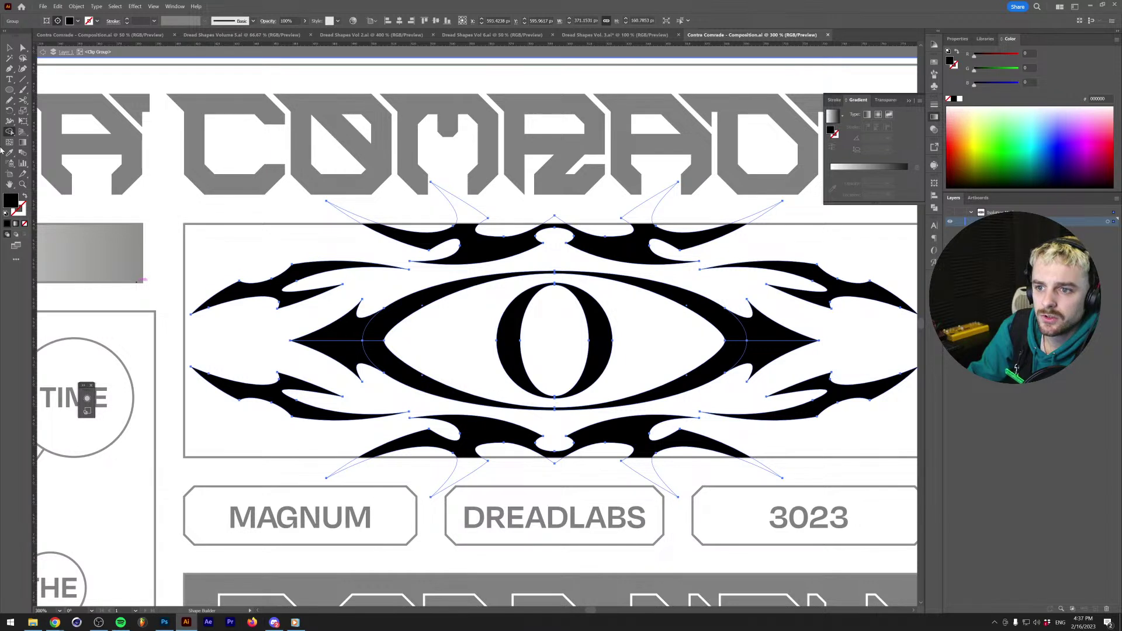
key(v)
double_click(358, 333)
key(ctrl+a)
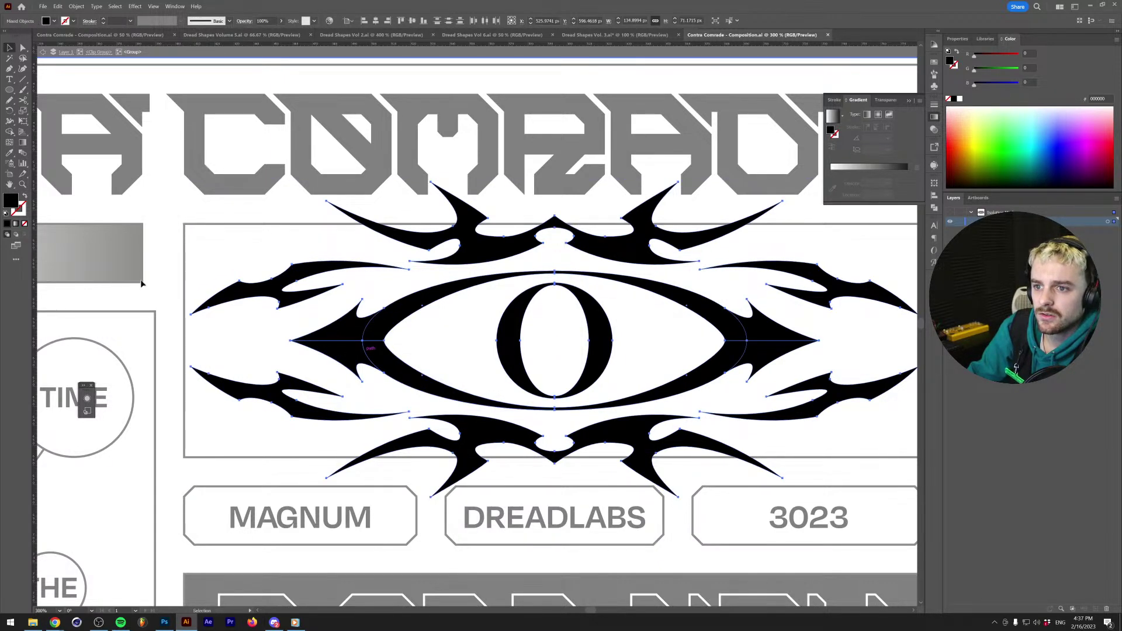
click(9, 132)
mouse_move(310, 340)
mouse_down()
mouse_move(376, 321)
mouse_move(374, 360)
mouse_up()
drag(763, 347, 521, 288)
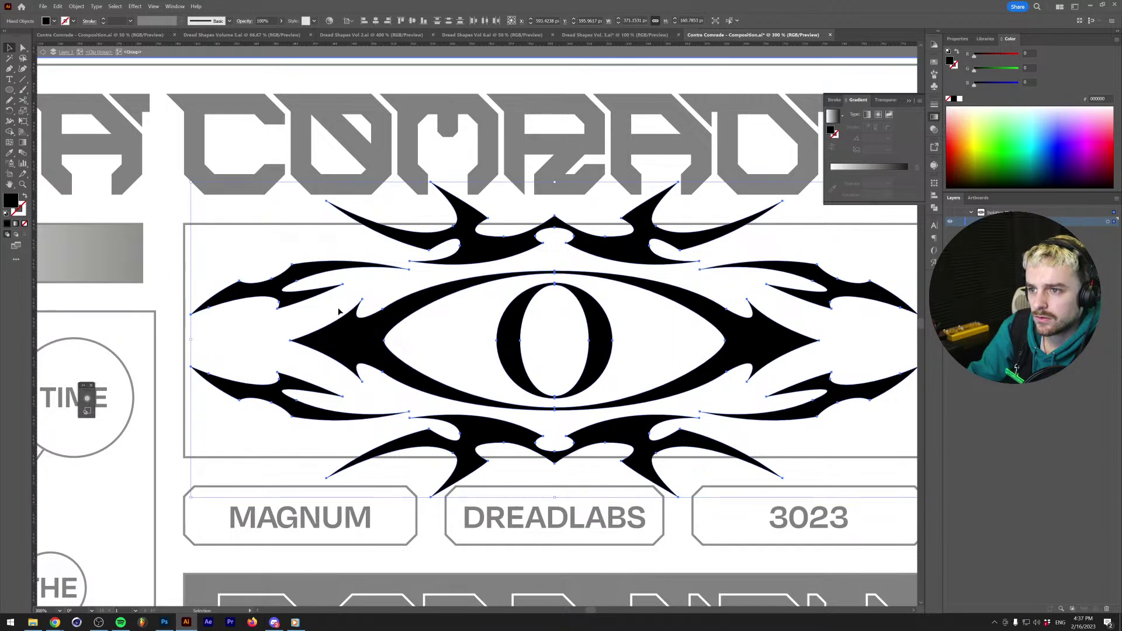
Leave isolation mode and save the Contra Comrade - Composition vector artwork.
key(a)
double_click(300, 311)
key(v)
key(ctrl+s)
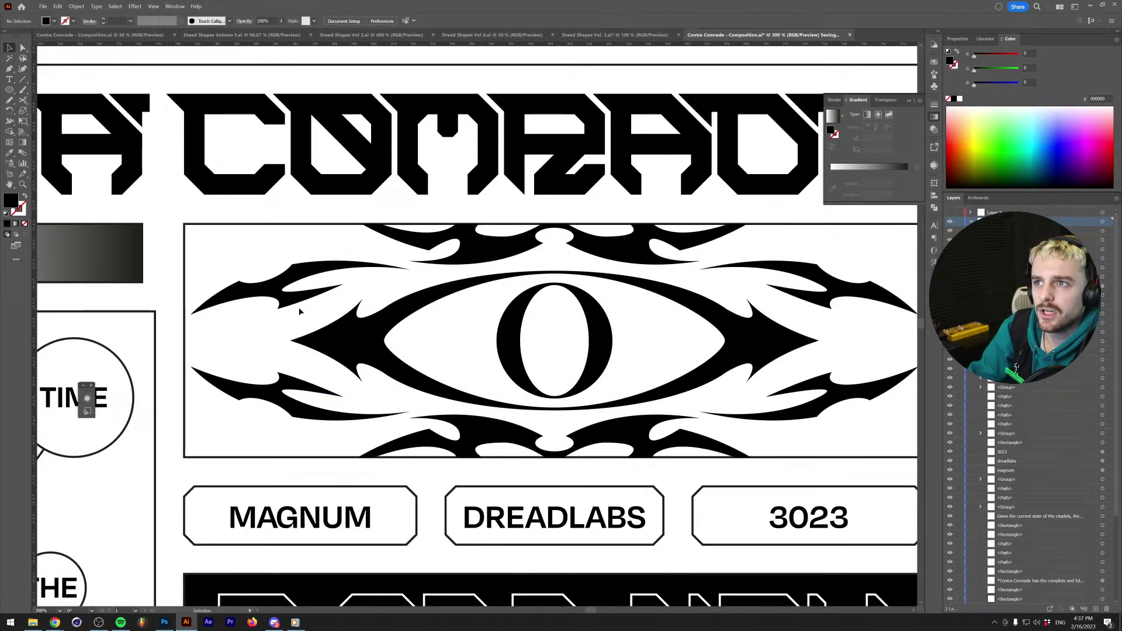
Switch back to Photoshop, check the merged eye shape in Composition.psb and save the smart object.
click(164, 623)
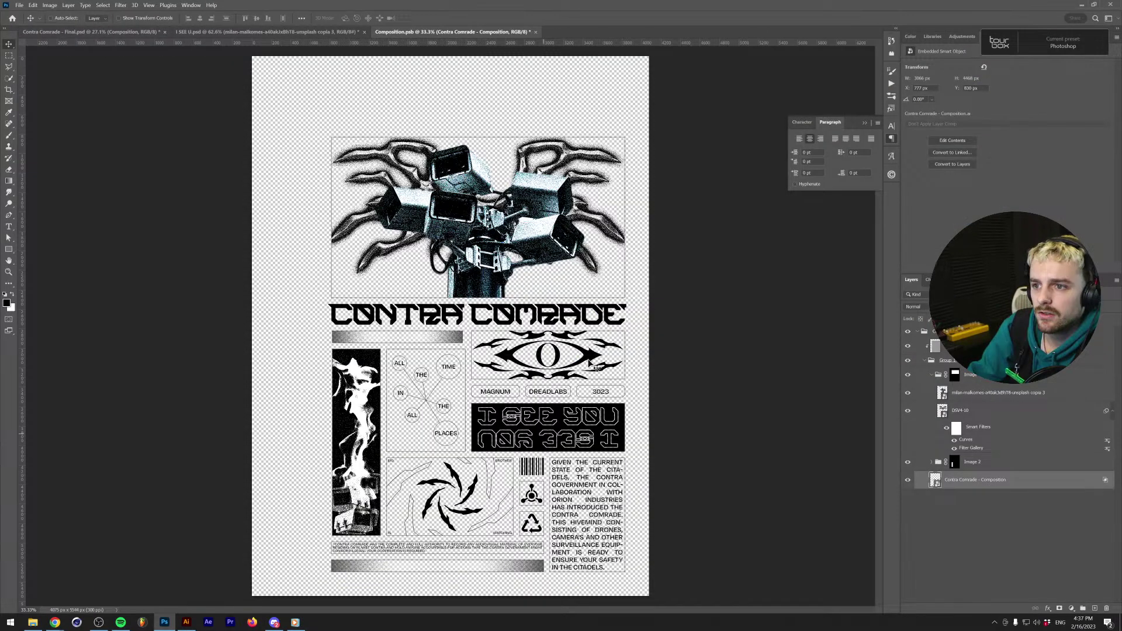
scroll(496, 351, up, 6)
scroll(495, 351, up, 5)
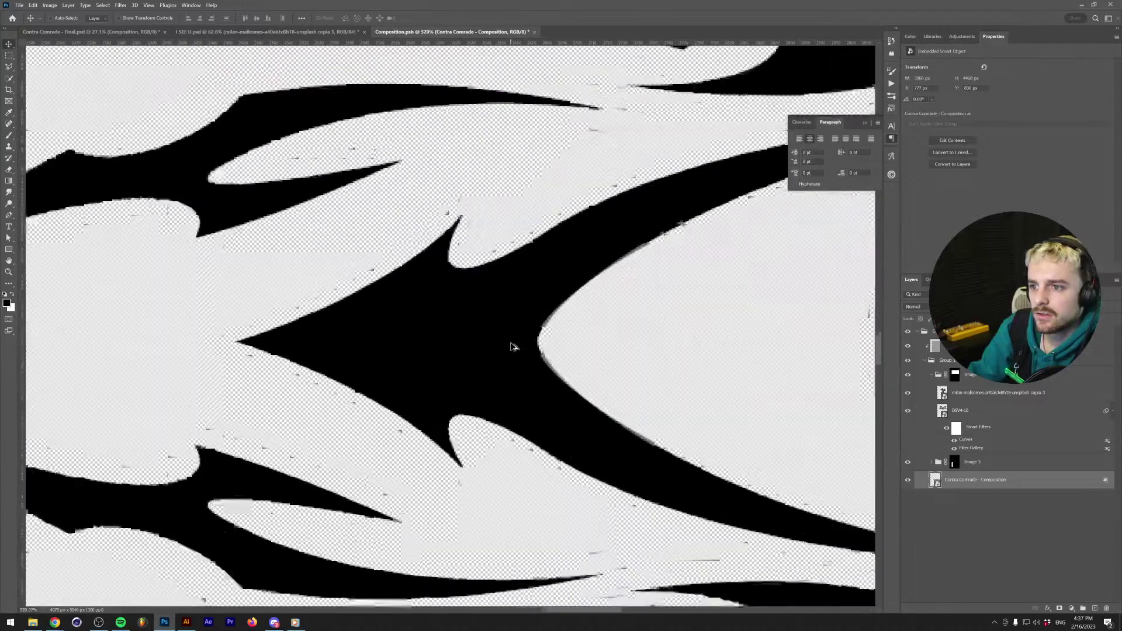
key(ctrl+s)
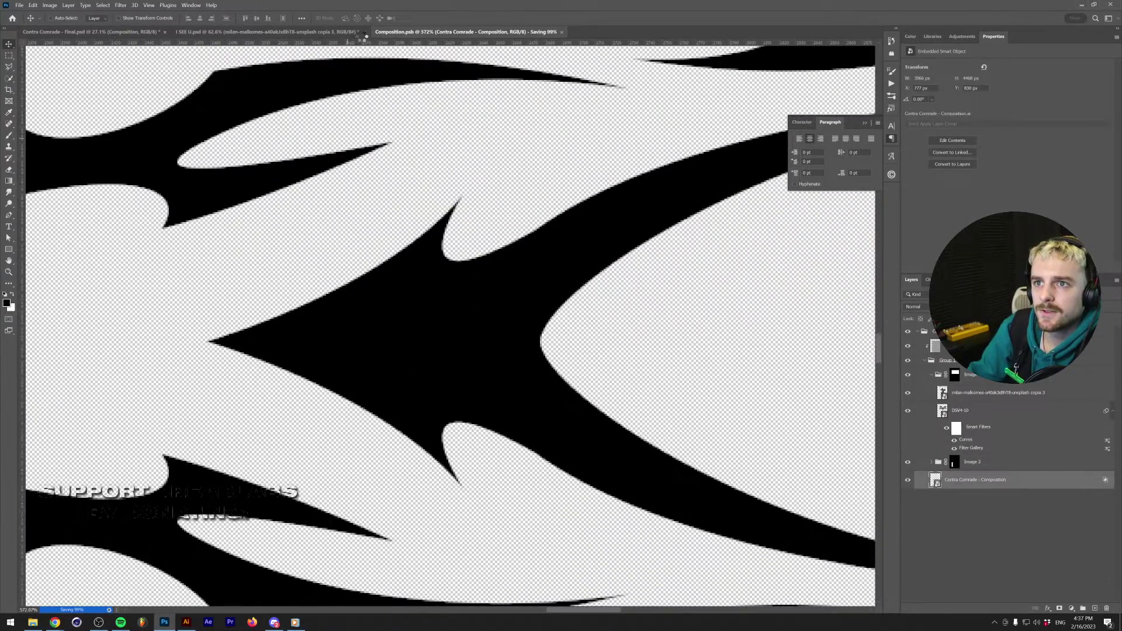
Close the I SEE U reference document without saving and return to the Contra Comrade - Final poster.
click(364, 32)
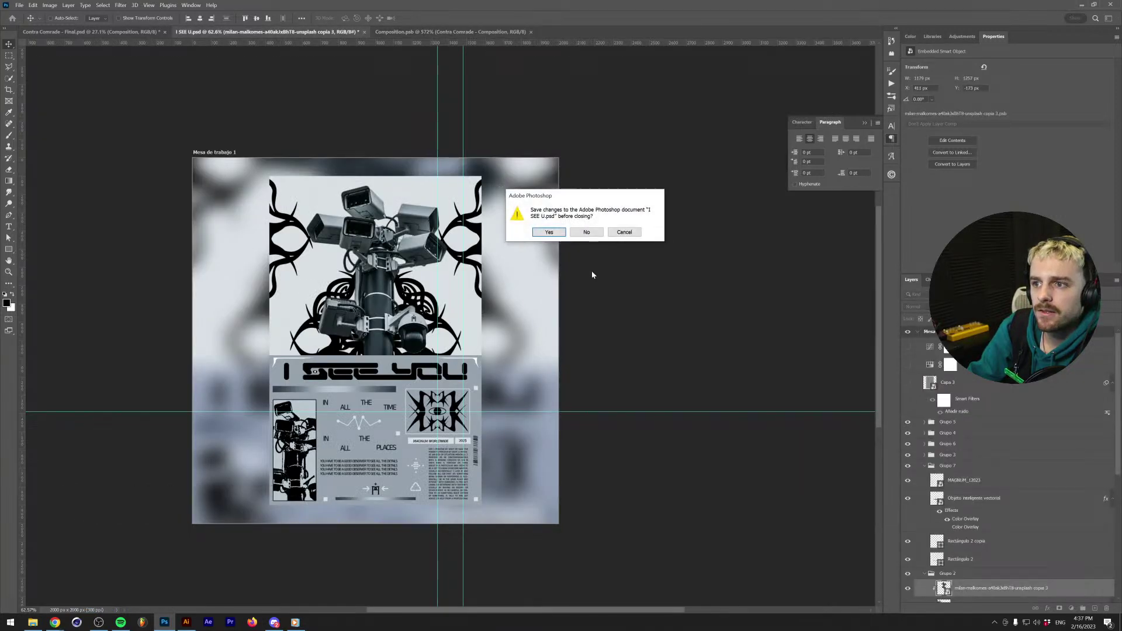
click(584, 233)
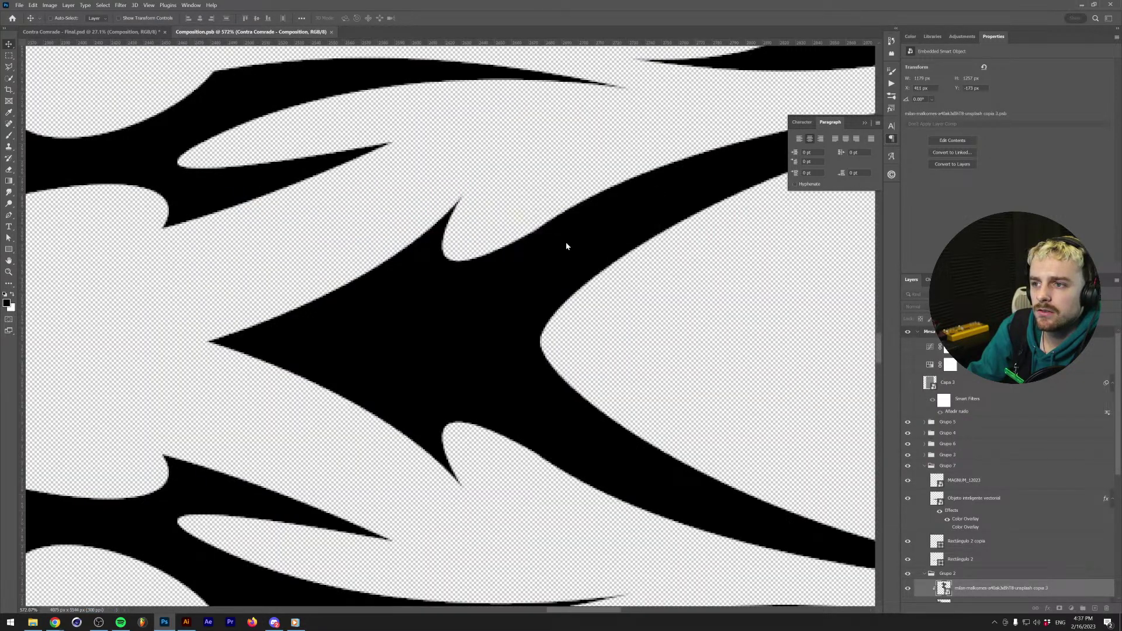
key(ctrl+Tab)
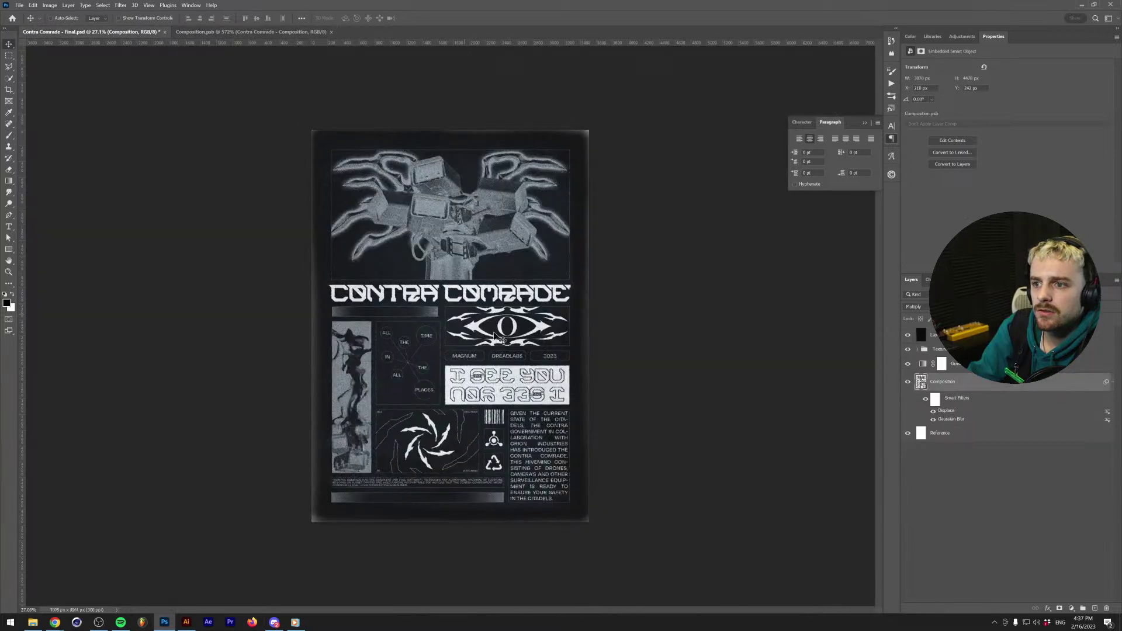
Check the updated eye ornament and the whole poster, and save the Contra Comrade - Final document.
scroll(483, 328, up, 5)
scroll(485, 325, down, 1)
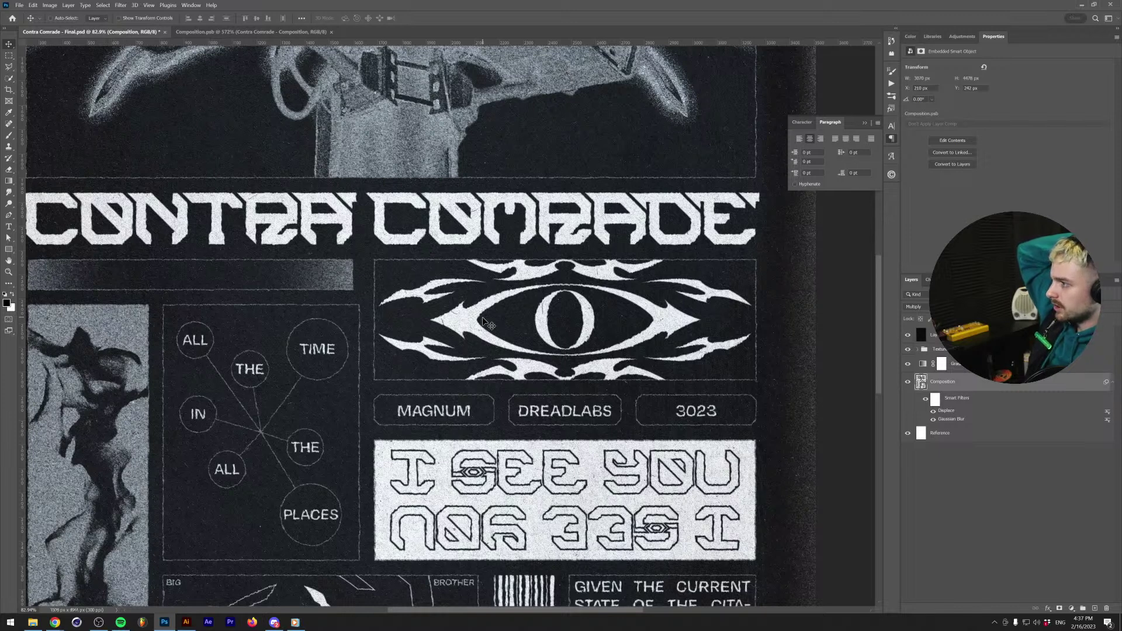
key(ctrl)
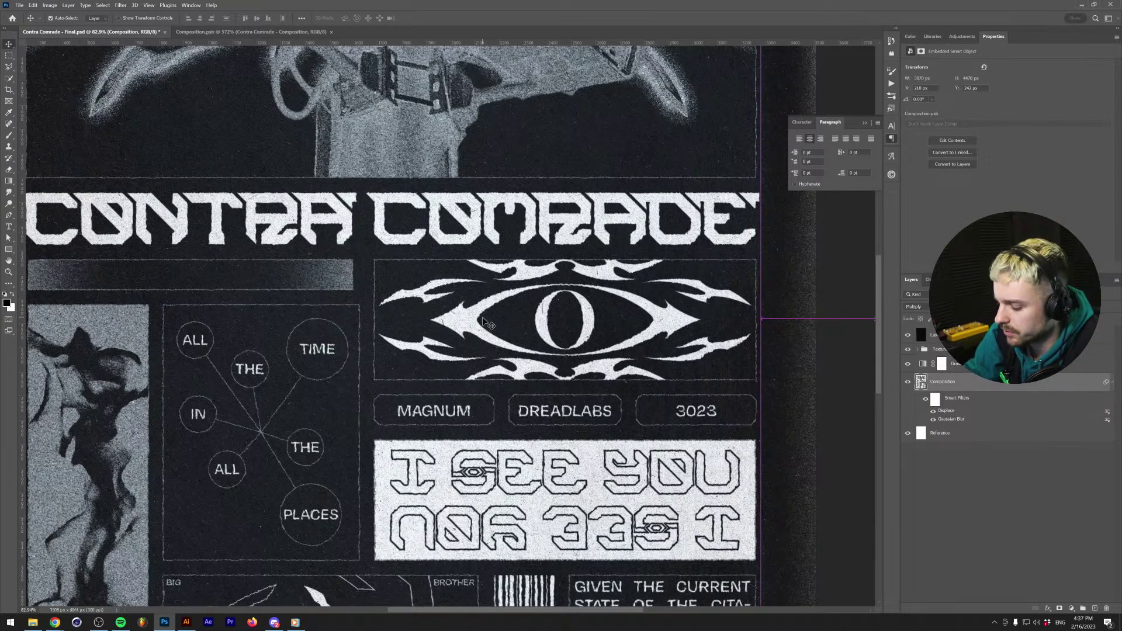
key(ctrl+0)
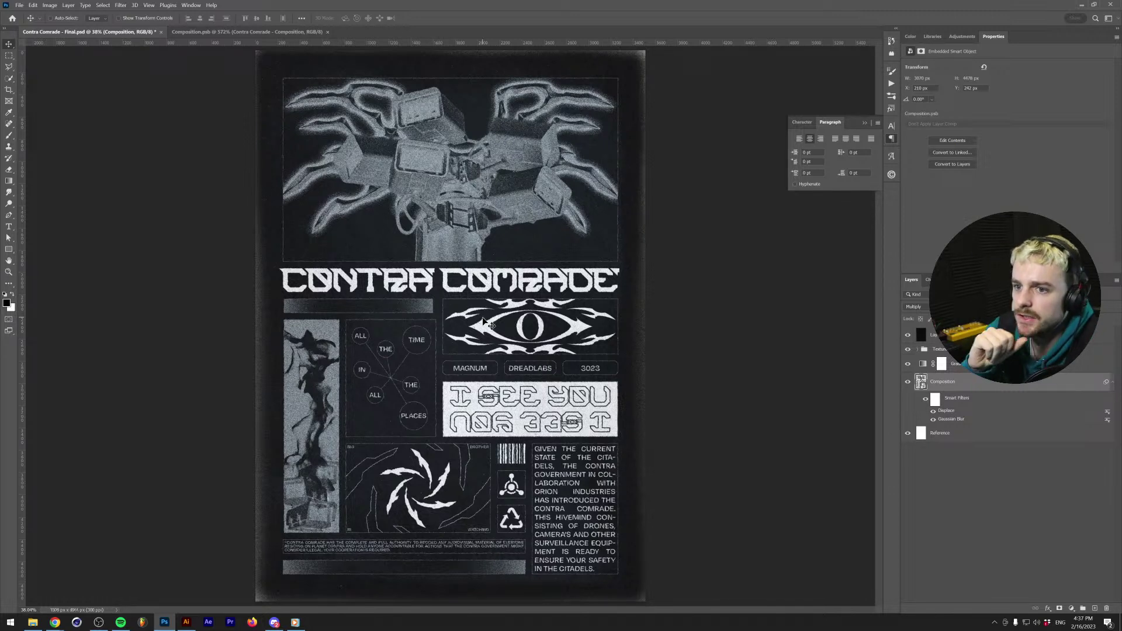
key(ctrl)
key(ctrl+s)
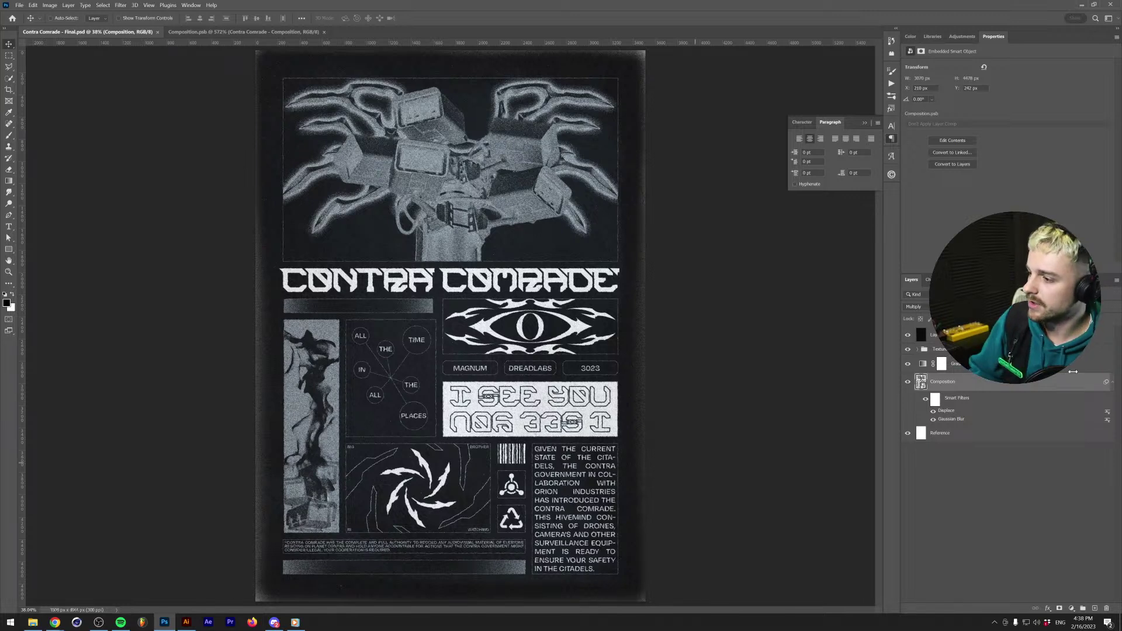
Open the 3D Monotone Effect image from the Tutorials folder's 3D Monocolor Effect subfolder, examine its lettering styles and close it.
key(alt+Tab)
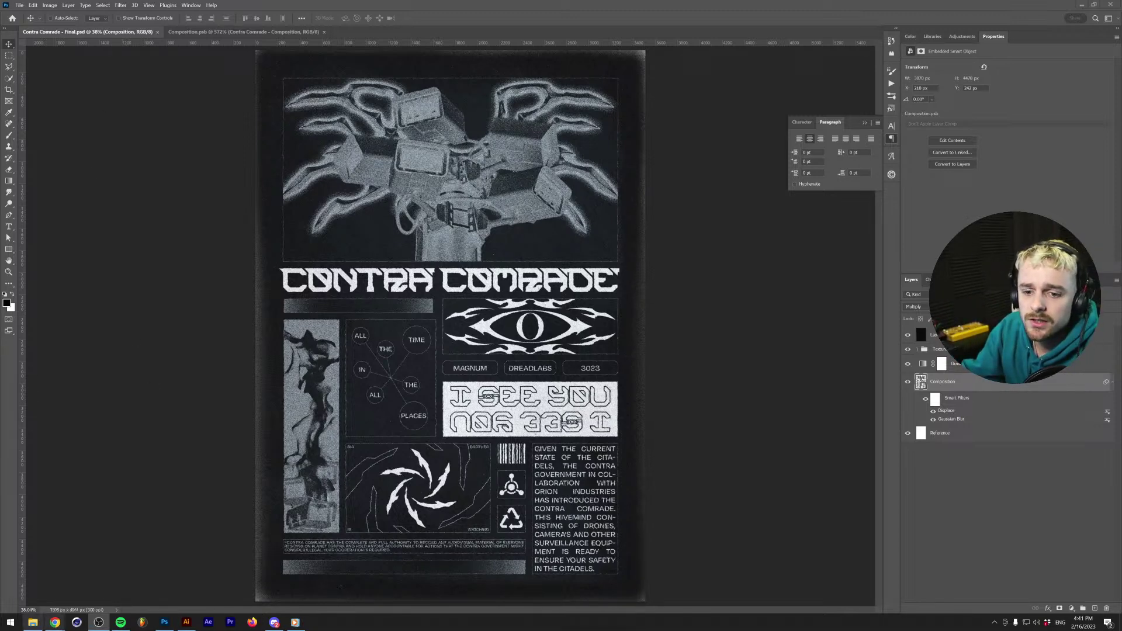
click(29, 624)
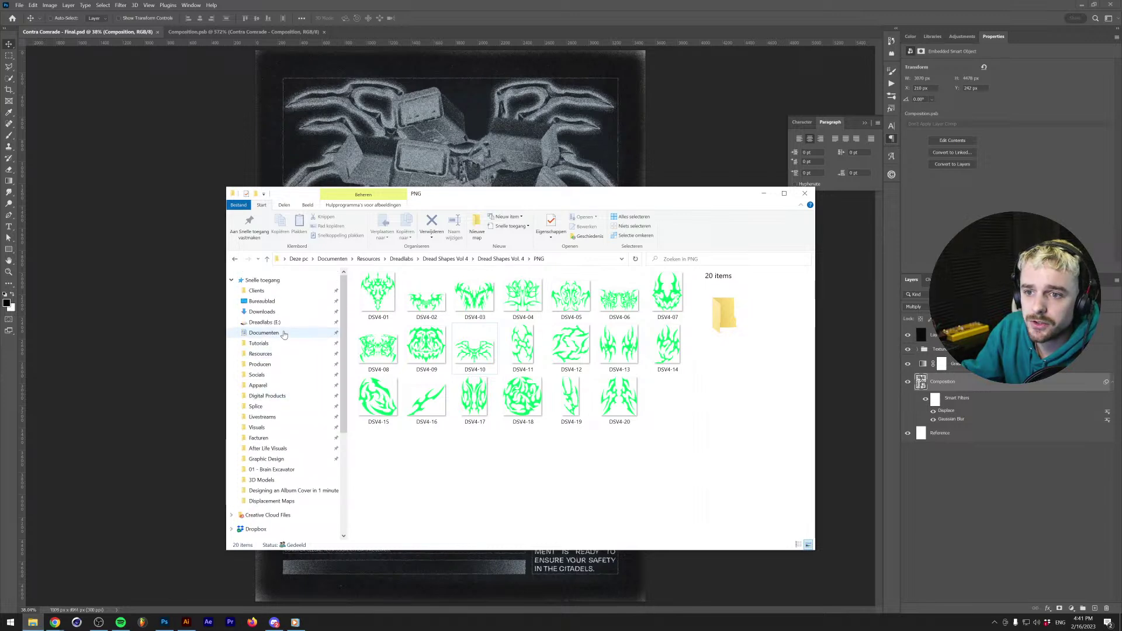
click(291, 345)
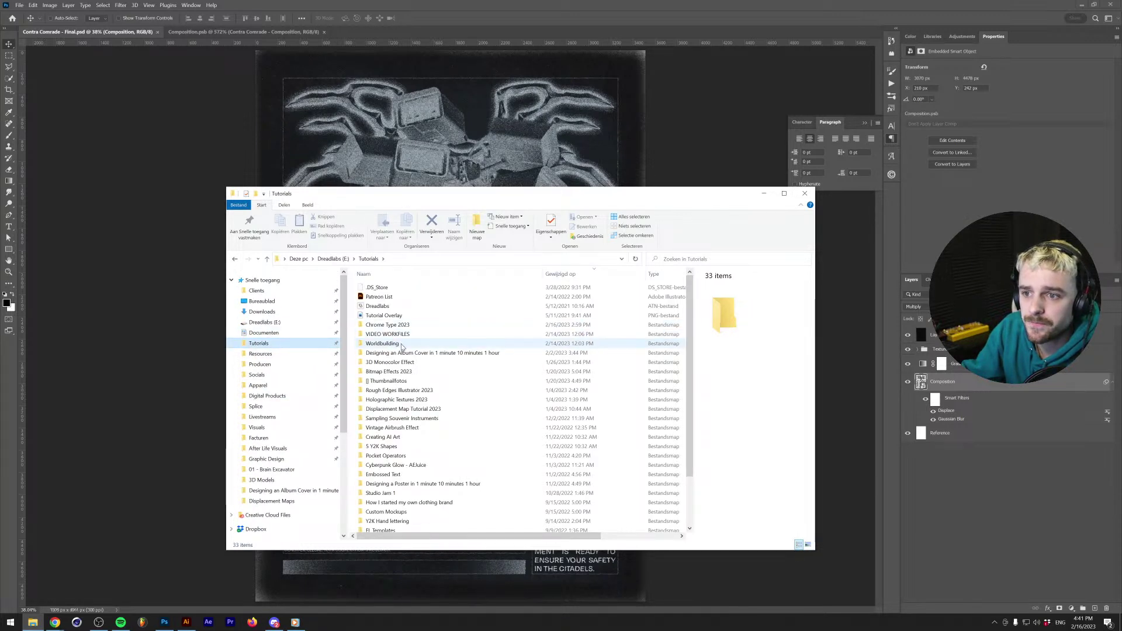
double_click(407, 364)
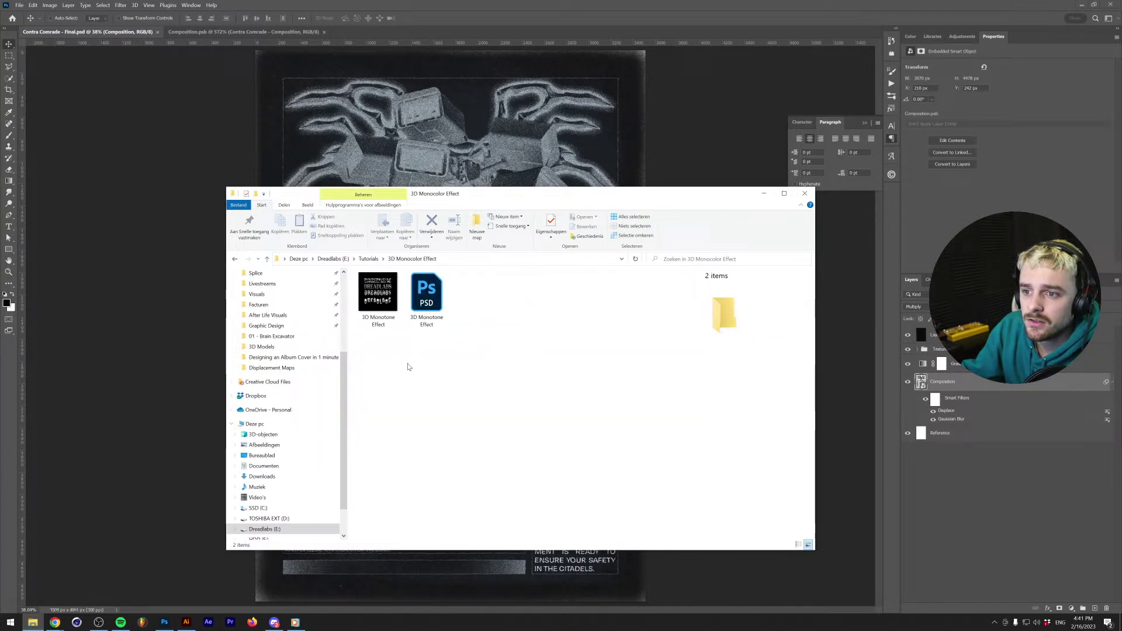
click(390, 299)
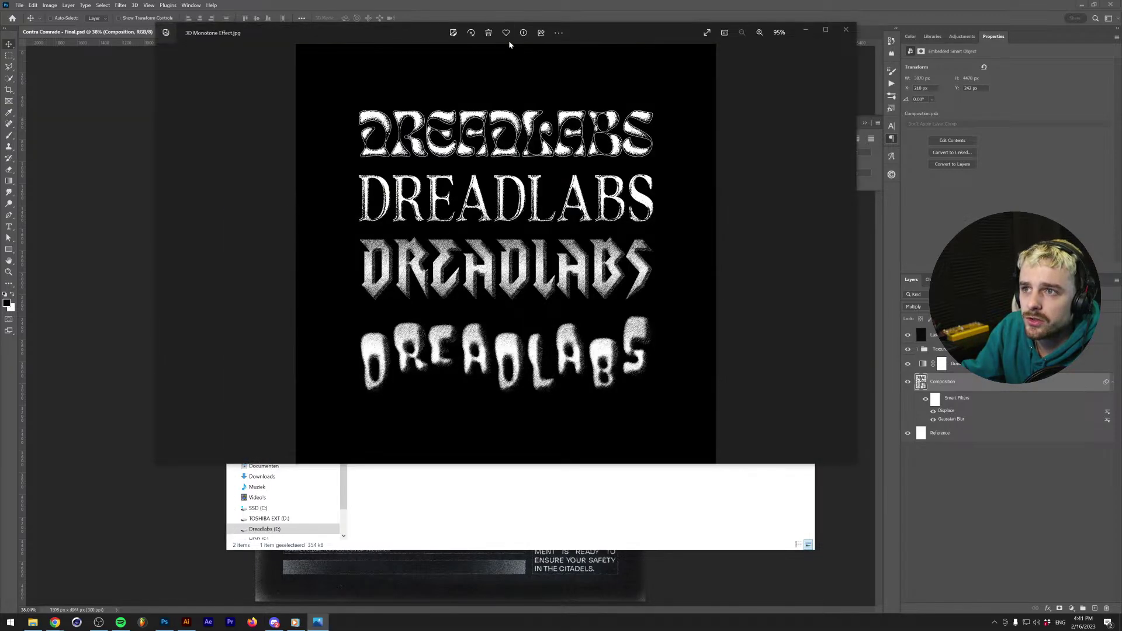
scroll(437, 320, up, 3)
scroll(438, 321, up, 2)
scroll(450, 323, down, 5)
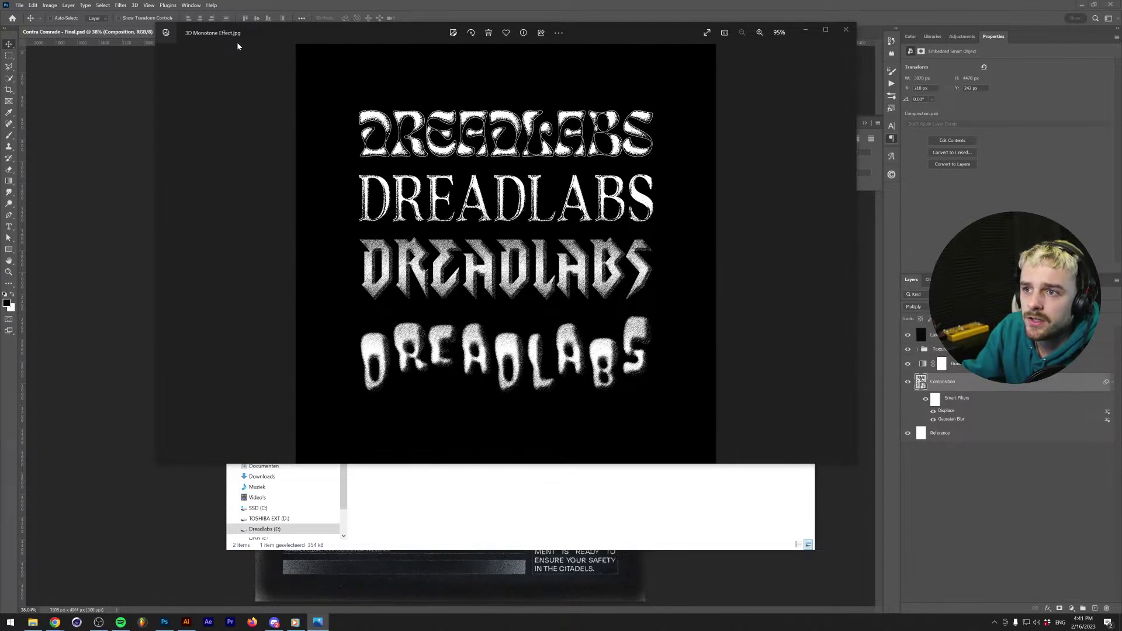
click(838, 30)
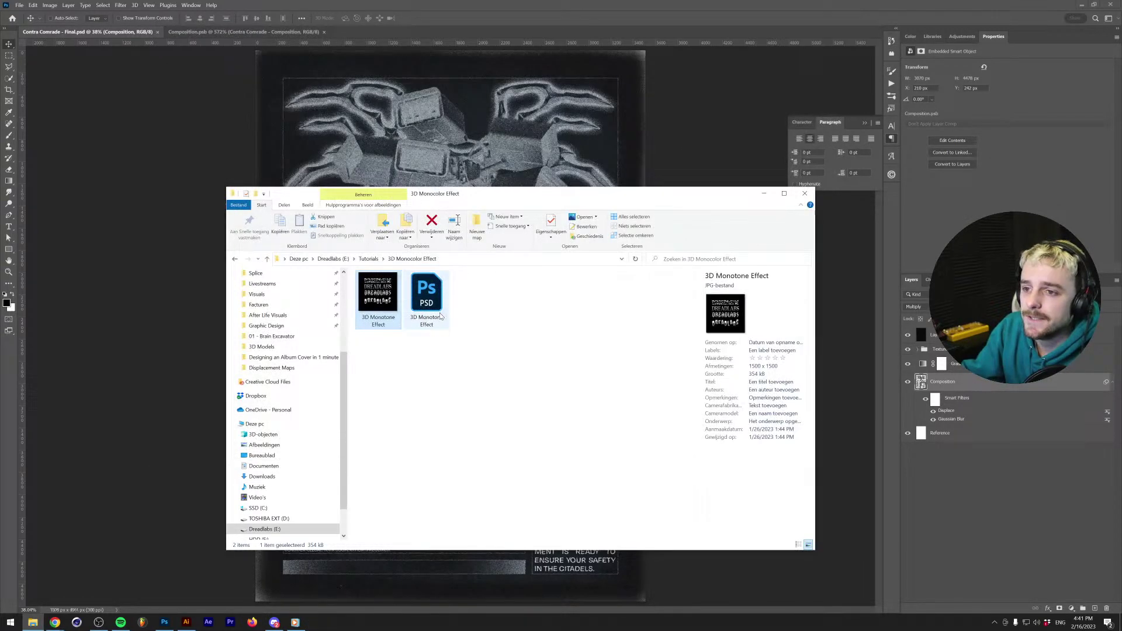
Open 1 Hour.psd from the album cover tutorial folder, view the butterfly cover with the guides hidden, and close the document.
key(alt+Up)
double_click(424, 353)
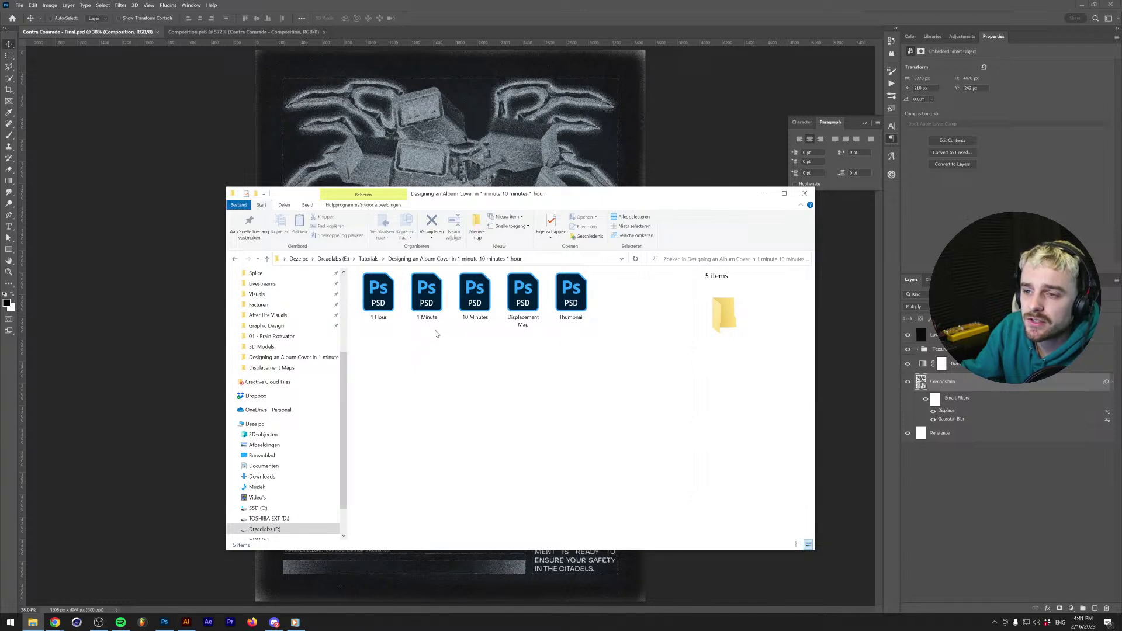
double_click(378, 302)
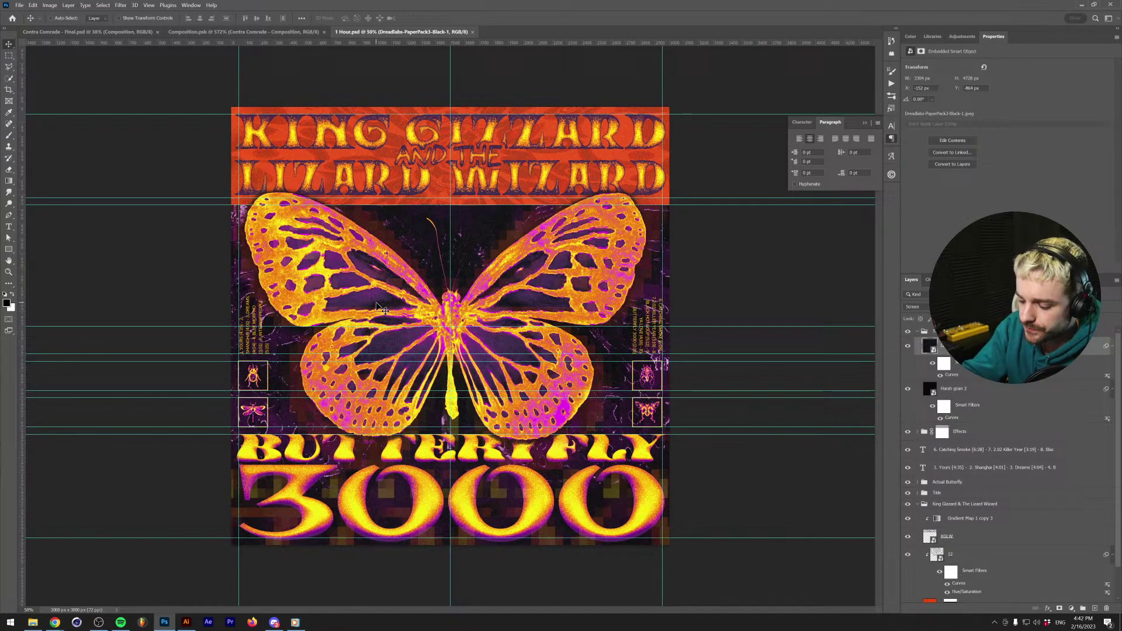
key(ctrl+semicolon)
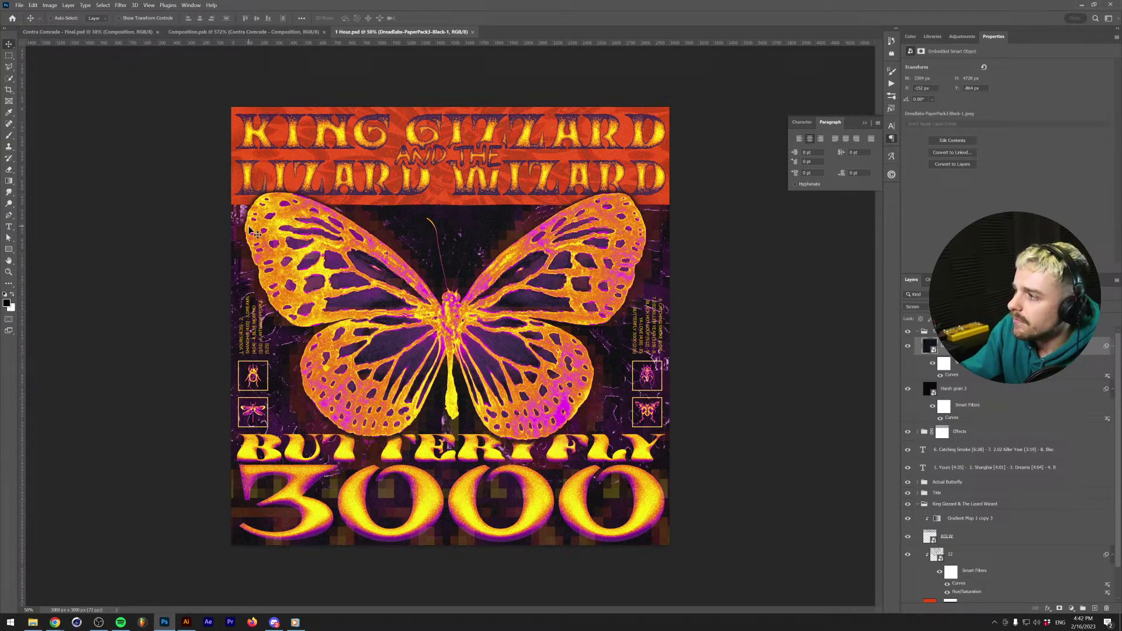
click(472, 32)
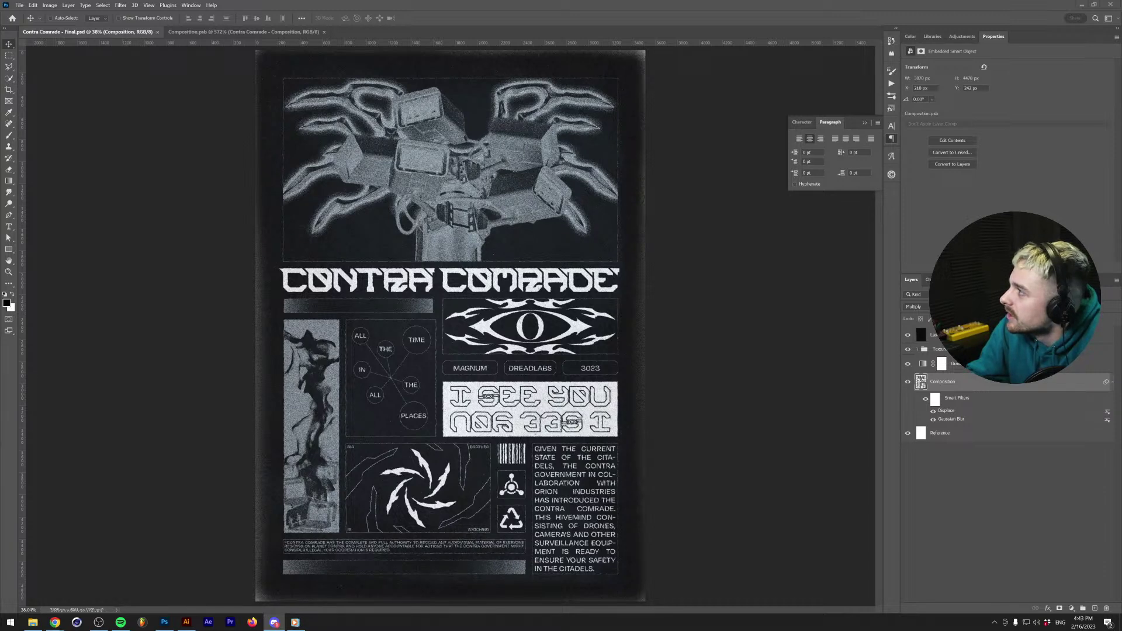
Look at the latest posts in Discord's design-talk channel and return to the Contra Comrade poster in Photoshop.
key(alt+Tab)
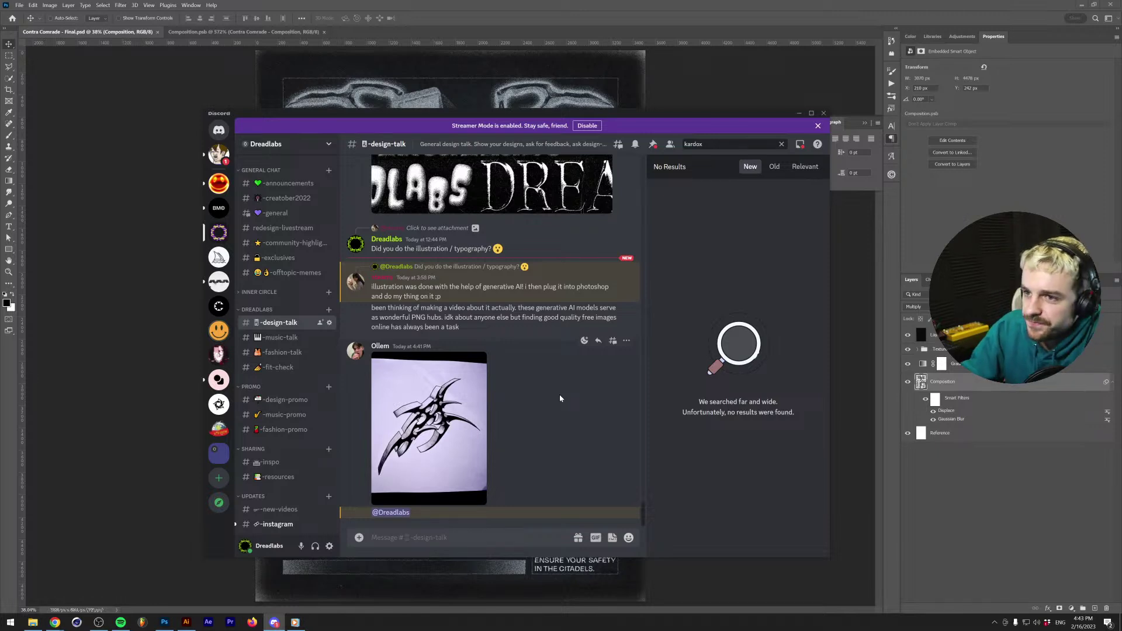
click(538, 19)
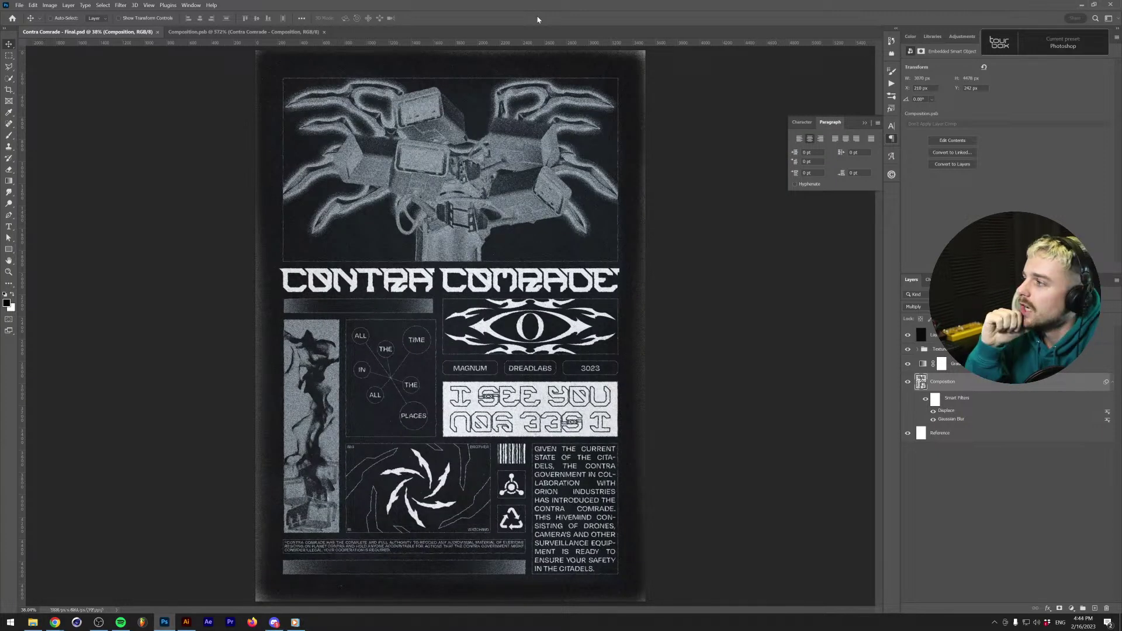
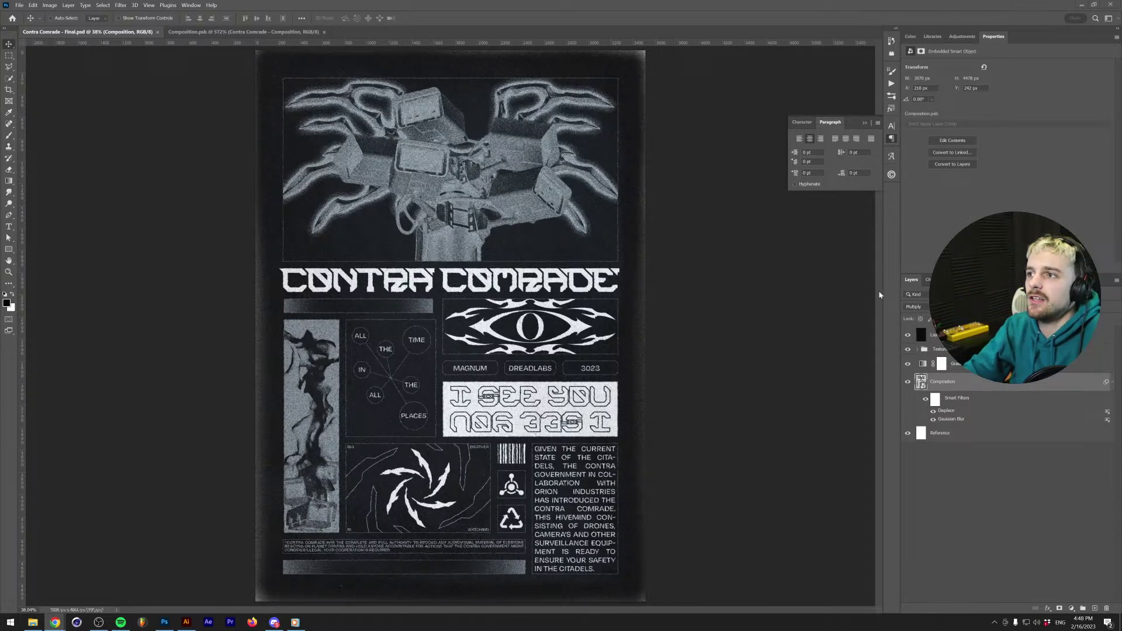
click(763, 11)
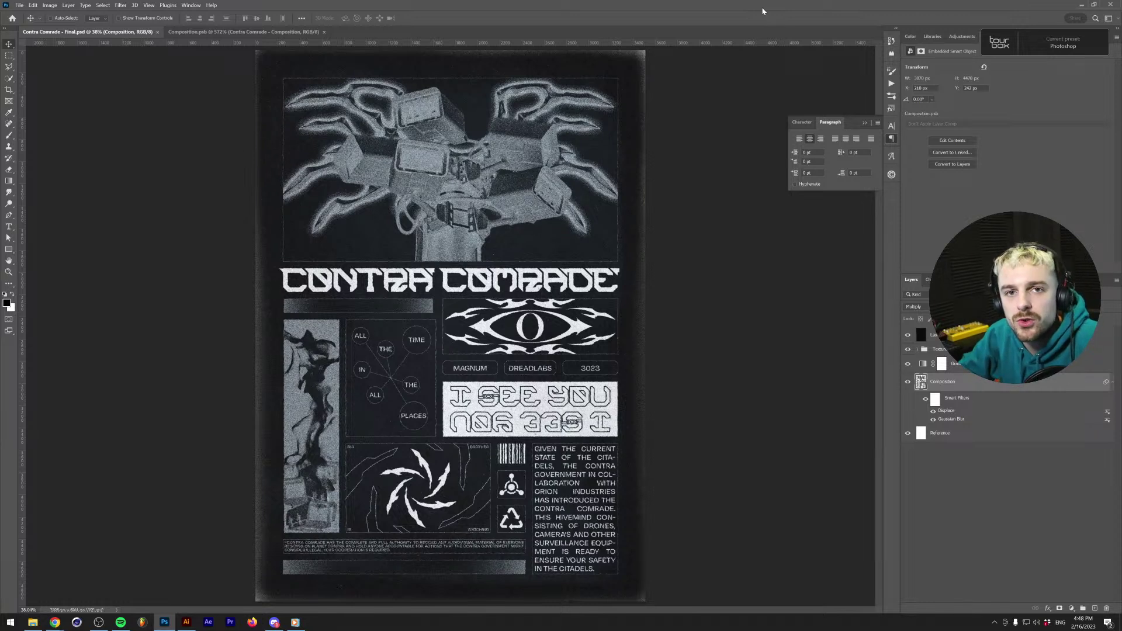